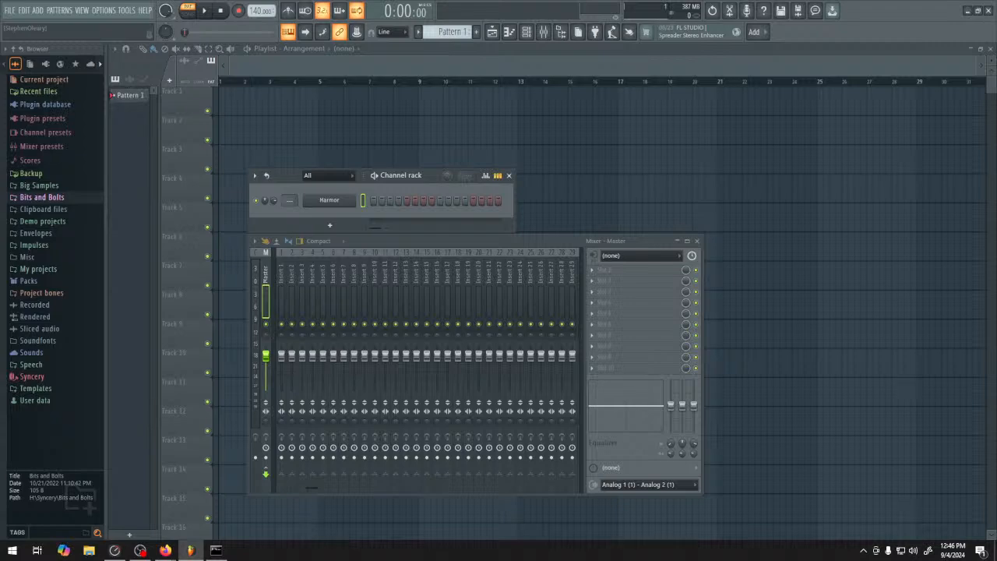
Switch to Firefox, move the Git download page ahead of ComfyUI's Pre-built Packages page, and view both pages
{"action": "mouse_move", "coordinate": [166, 550]}
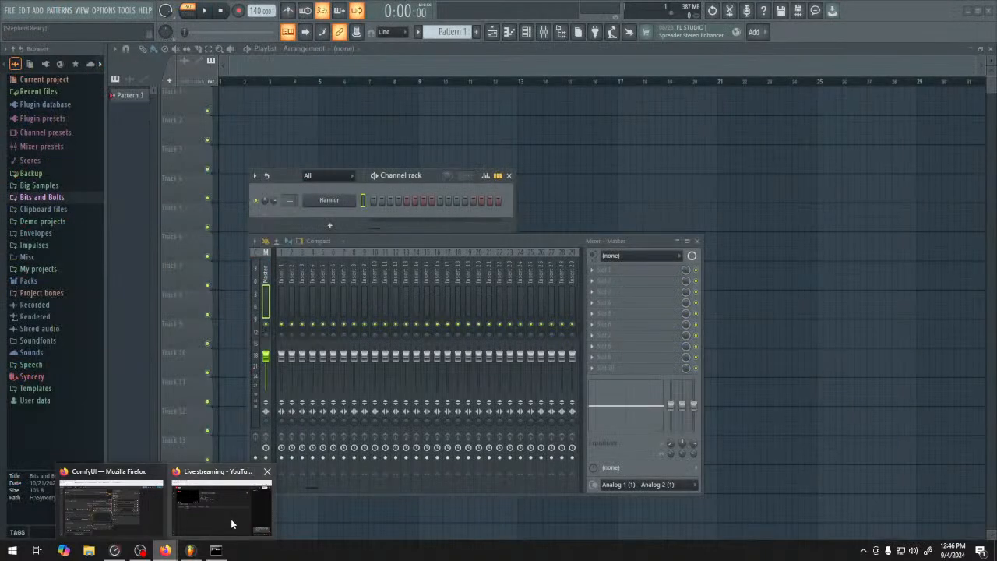
{"action": "left_click", "coordinate": [131, 512]}
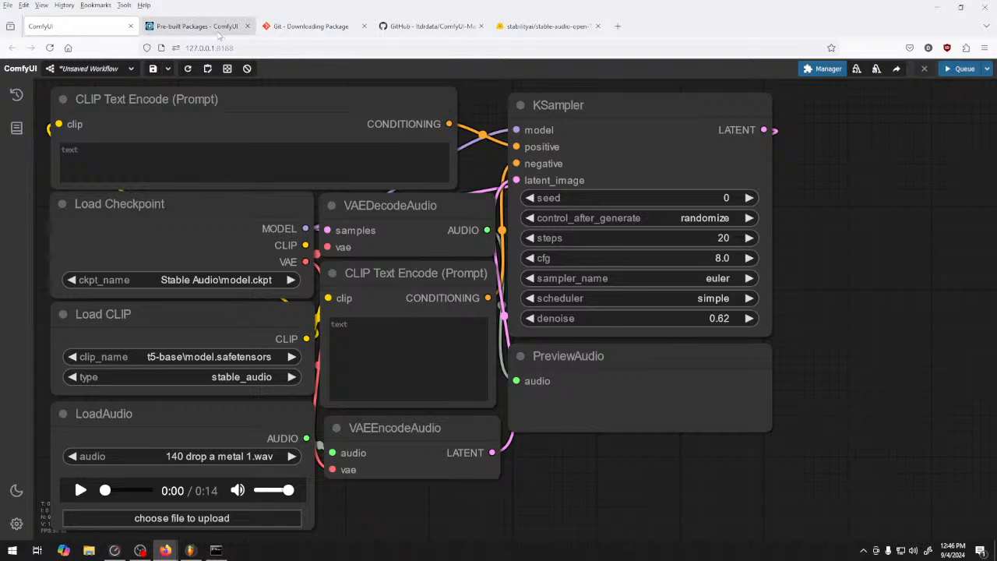
{"action": "left_click_drag", "start_coordinate": [300, 28], "coordinate": [215, 39]}
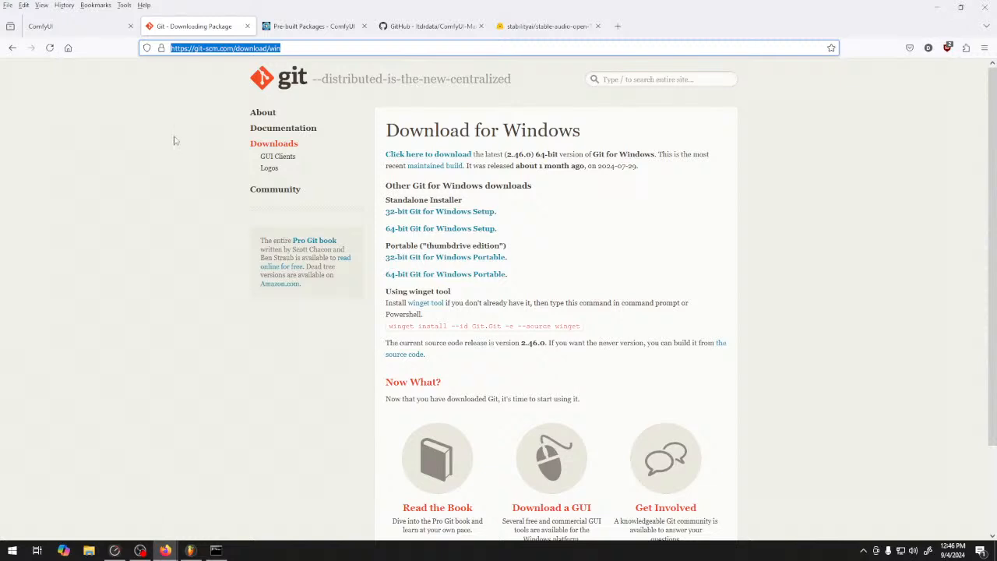
{"action": "left_click", "coordinate": [295, 28]}
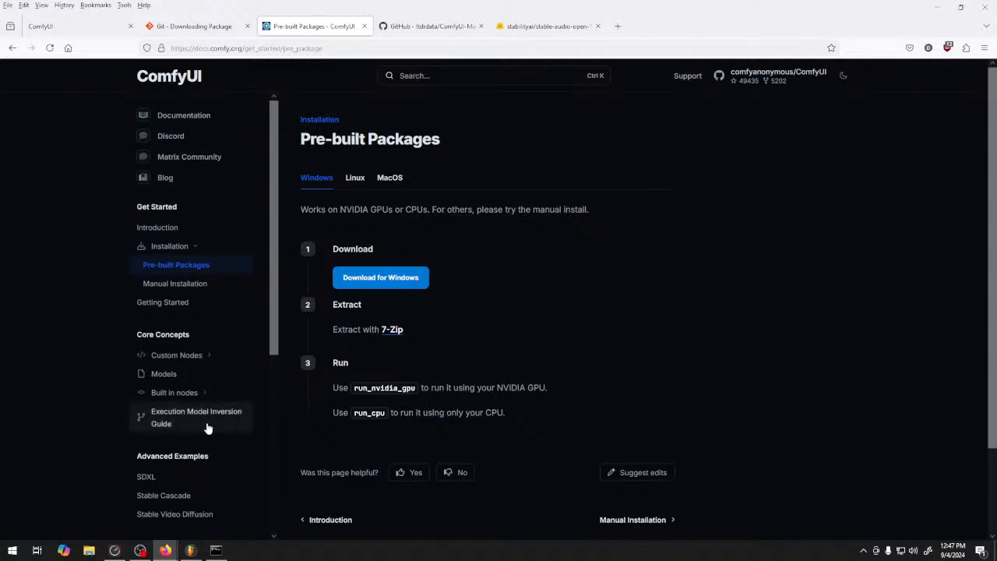
View the contents of the ComfyUI_windows_portable folder in File Explorer
{"action": "left_click", "coordinate": [88, 550]}
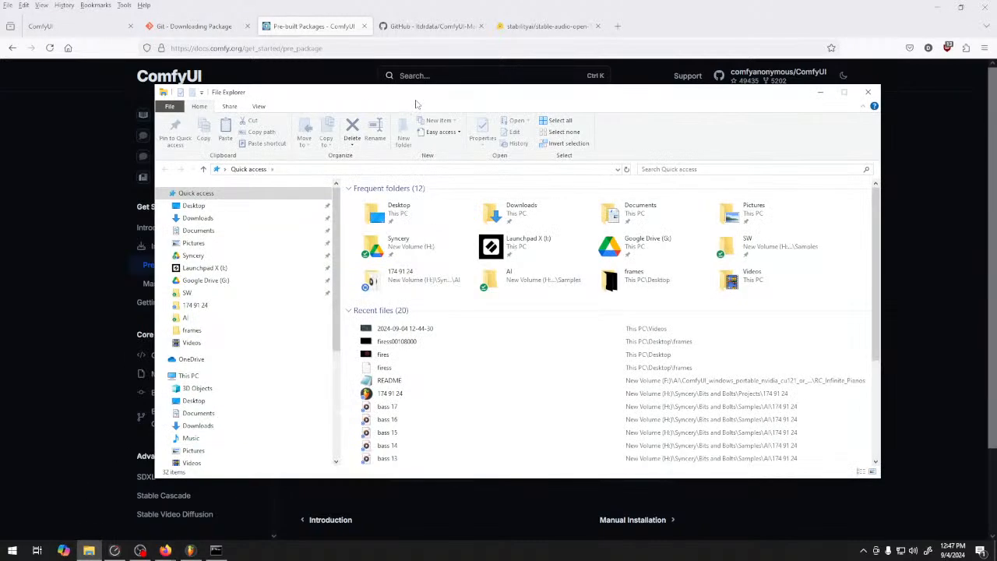
{"action": "left_click", "coordinate": [89, 550]}
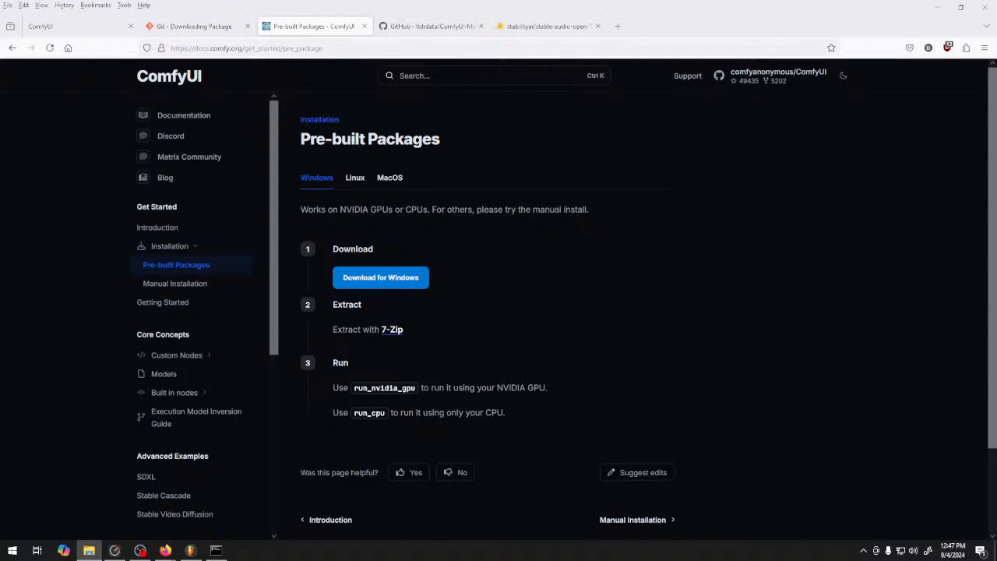
{"action": "left_click_drag", "start_coordinate": [448, 0], "coordinate": [436, 92]}
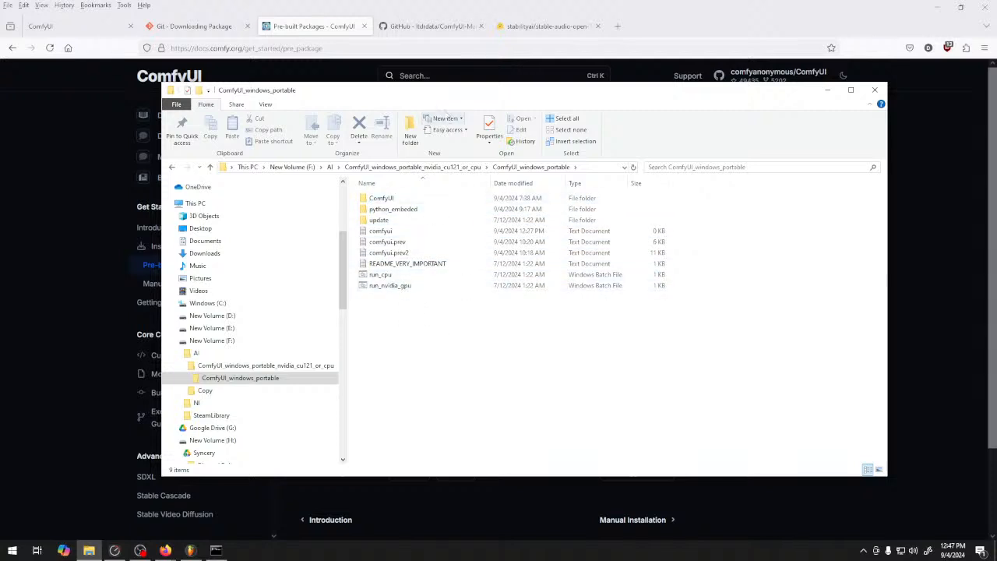
{"action": "left_click_drag", "start_coordinate": [454, 95], "coordinate": [460, 0]}
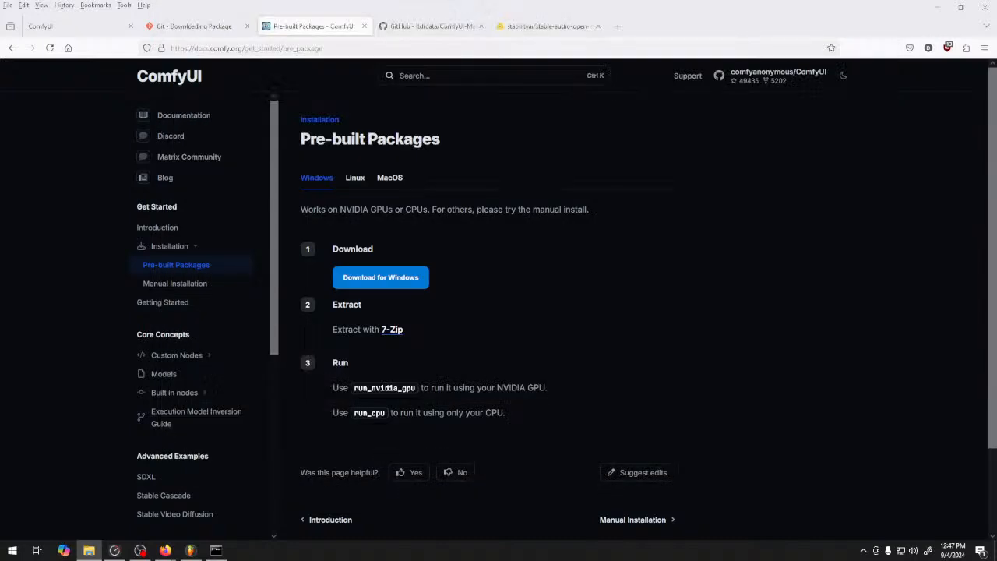
Copy the HTTPS clone URL of the ComfyUI-Manager repository on GitHub
{"action": "left_click", "coordinate": [430, 26]}
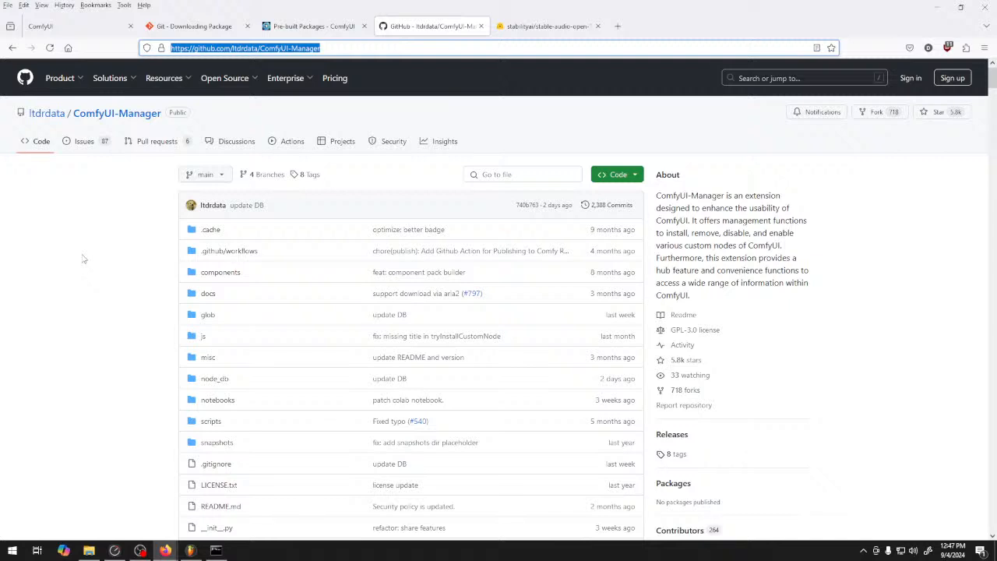
{"action": "left_click", "coordinate": [615, 174]}
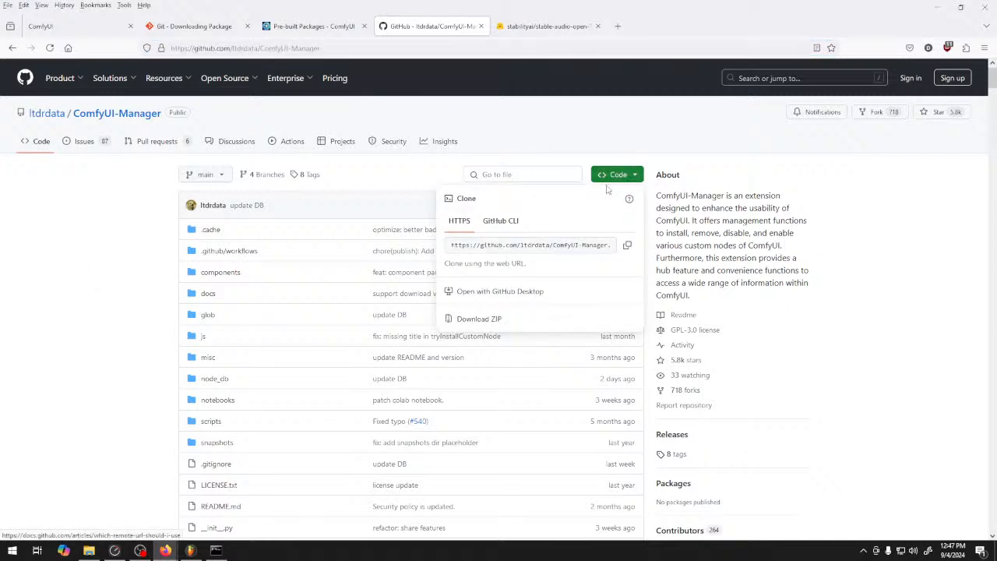
{"action": "left_click", "coordinate": [628, 246]}
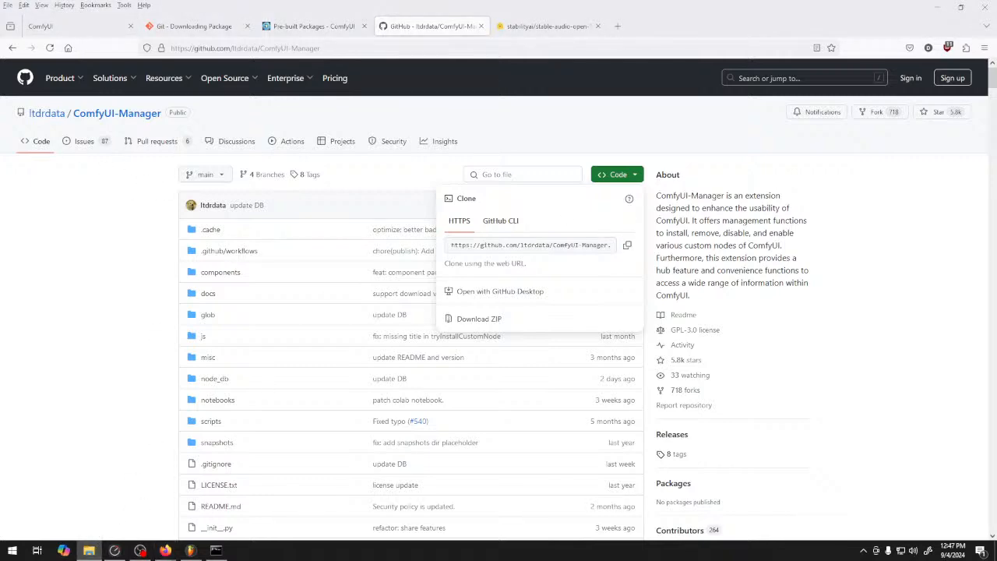
Switch to File Explorer and open the custom_nodes folder inside the portable installation's ComfyUI folder
{"action": "left_click", "coordinate": [90, 551]}
{"action": "left_click_drag", "start_coordinate": [462, 41], "coordinate": [460, 113]}
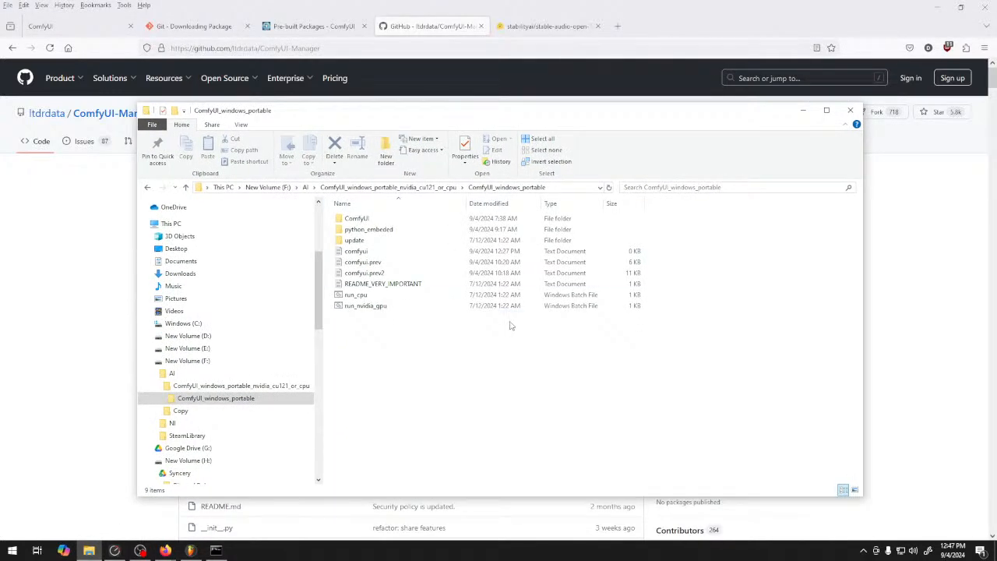
{"action": "double_click", "coordinate": [360, 219]}
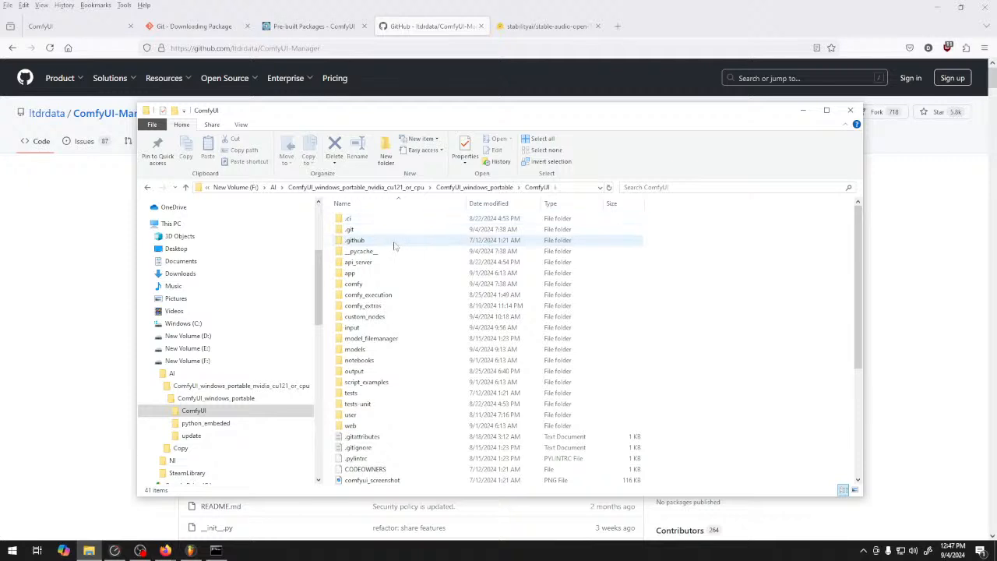
{"action": "double_click", "coordinate": [396, 318]}
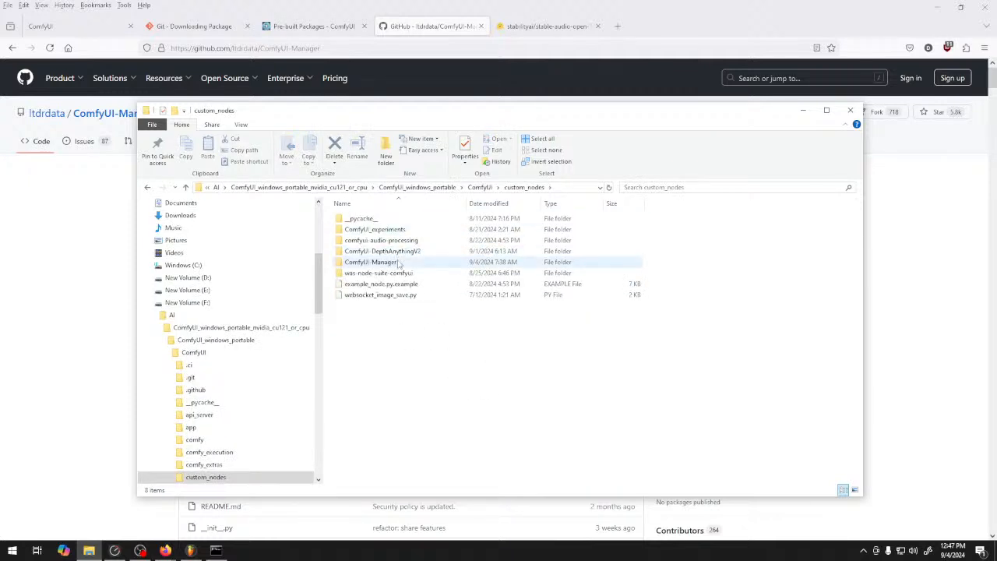
{"action": "left_click", "coordinate": [574, 187]}
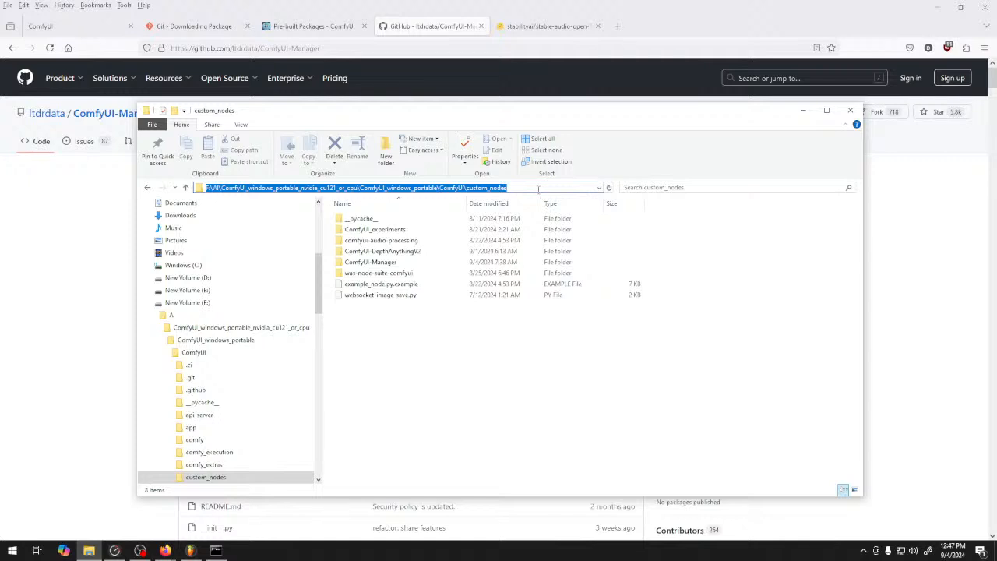
{"action": "type", "text": "git pull"}
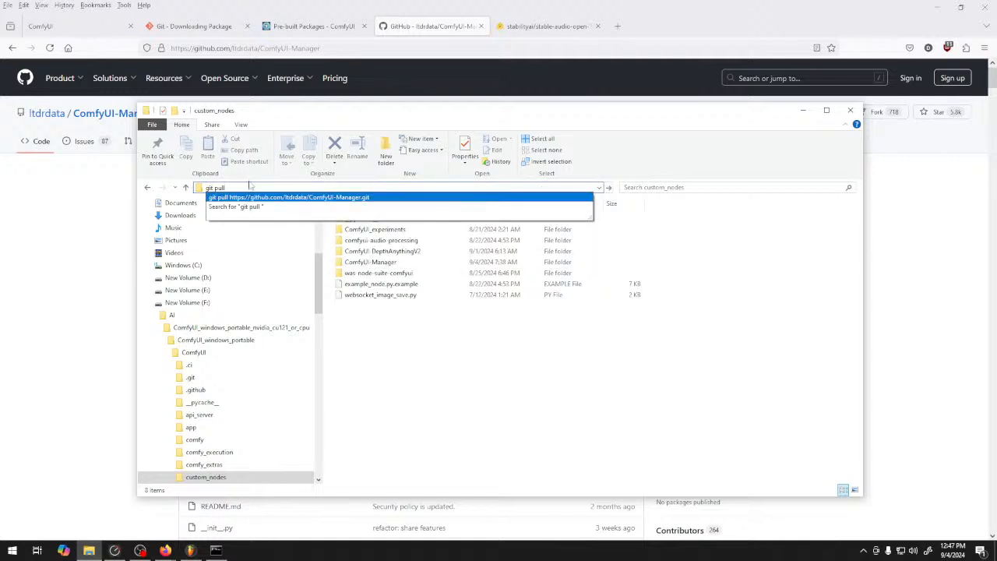
{"action": "left_click_drag", "start_coordinate": [199, 187], "coordinate": [156, 183]}
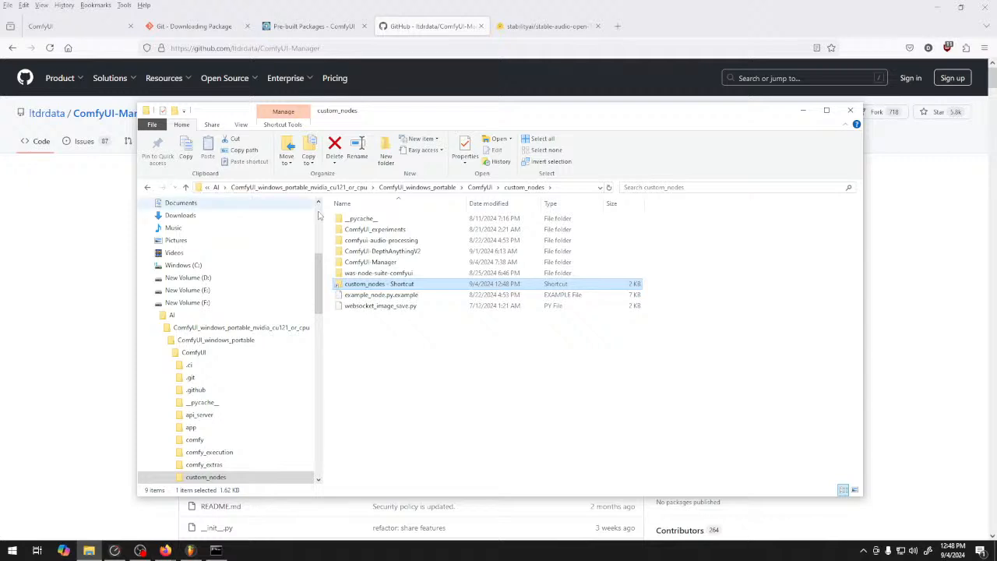
{"action": "left_click", "coordinate": [466, 366]}
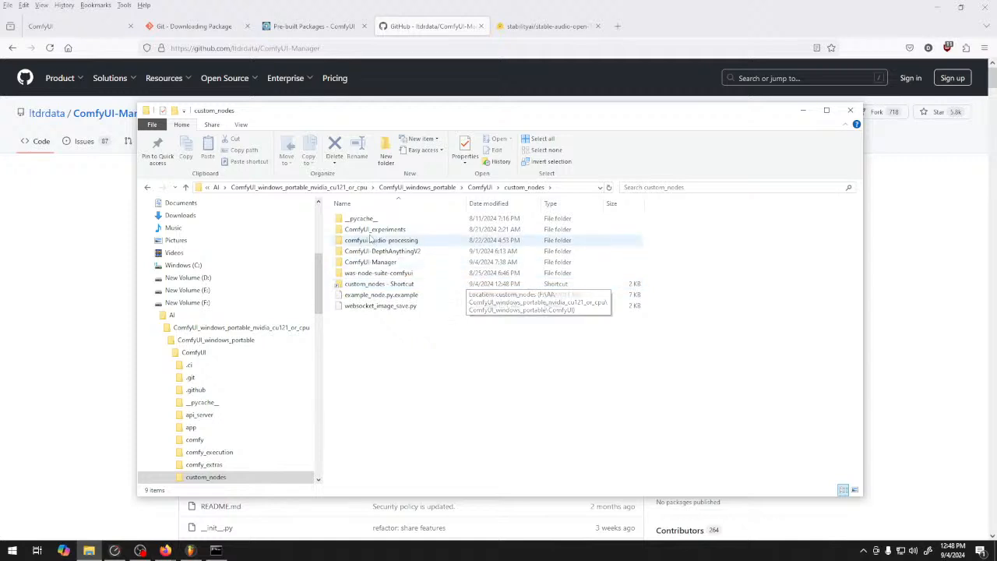
View the stable-audio-open-1.0 model page on Hugging Face and list the model's finetunes
{"action": "left_click", "coordinate": [547, 28]}
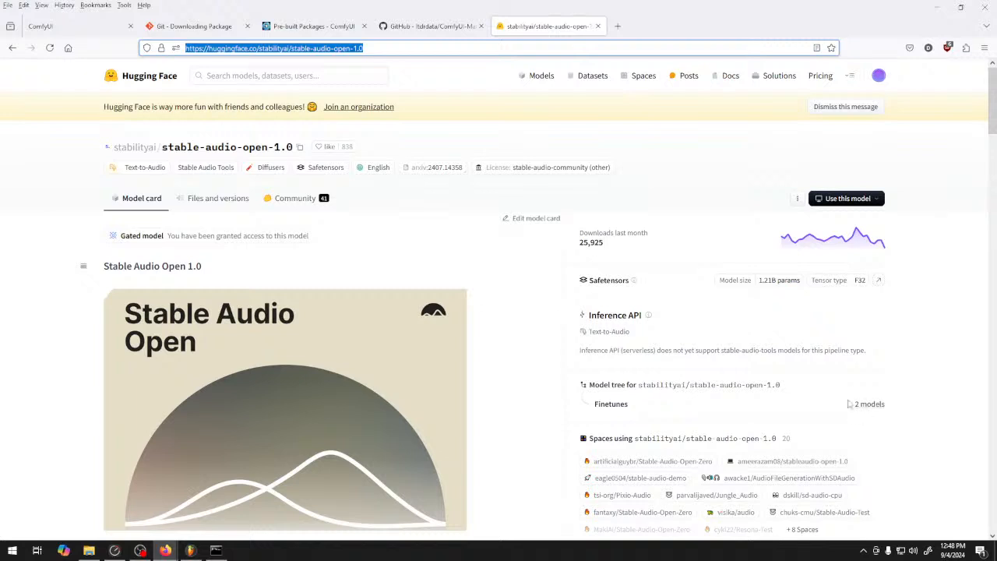
{"action": "left_click", "coordinate": [877, 404]}
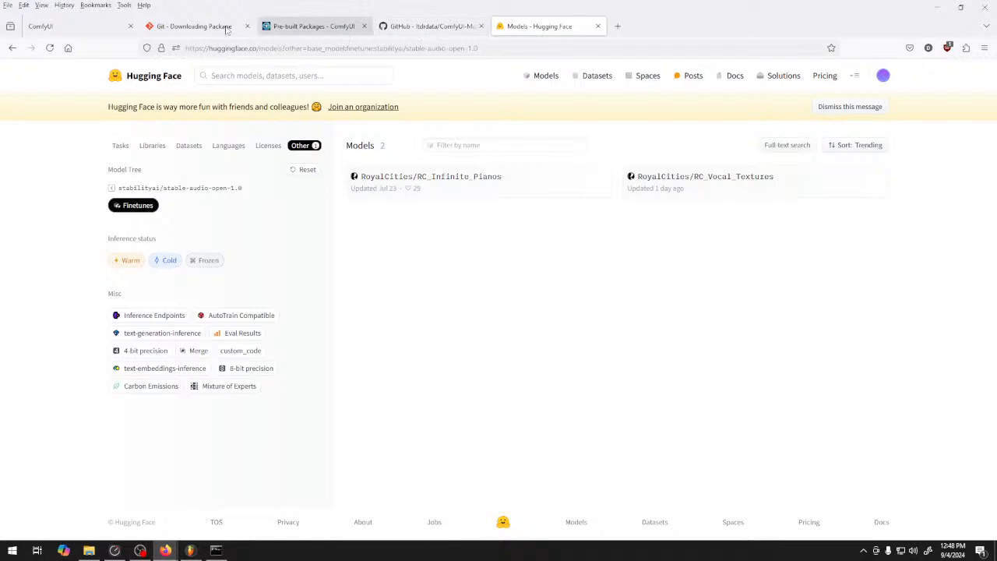
Return to the ComfyUI workflow and locate the Load CLIP node among the advanced loaders without adding it
{"action": "left_click", "coordinate": [76, 27]}
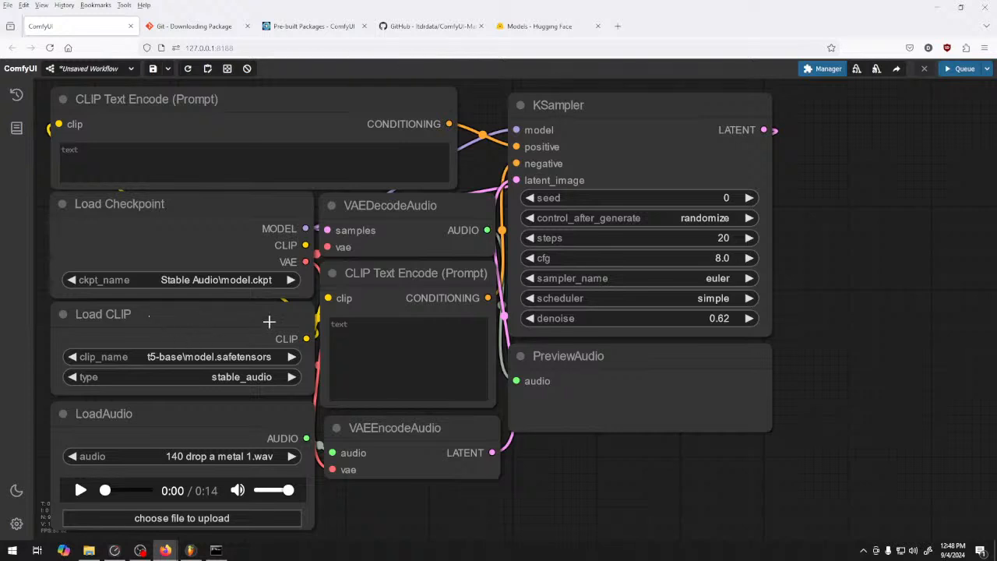
{"action": "right_click", "coordinate": [544, 462]}
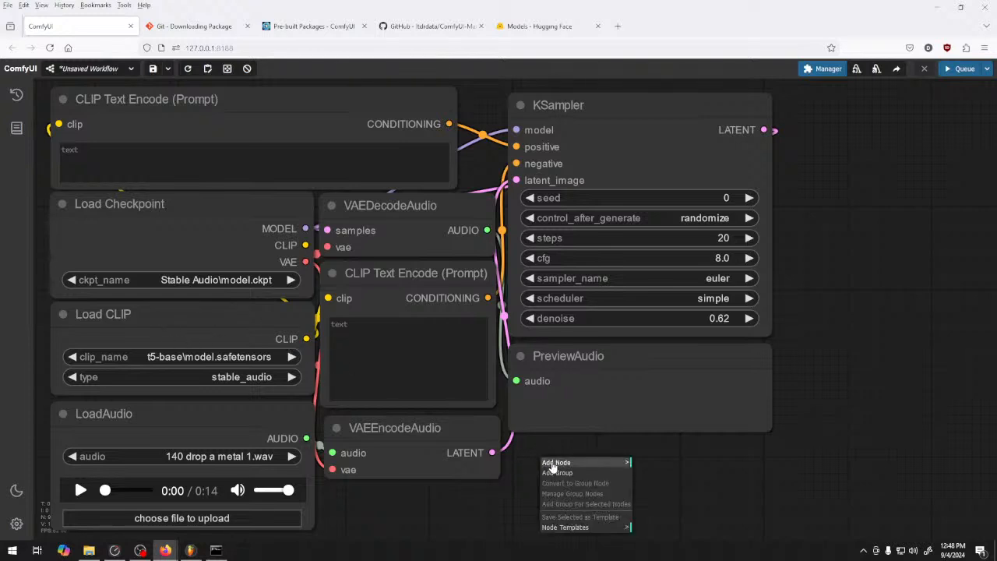
{"action": "left_click", "coordinate": [556, 463]}
{"action": "left_click", "coordinate": [672, 457]}
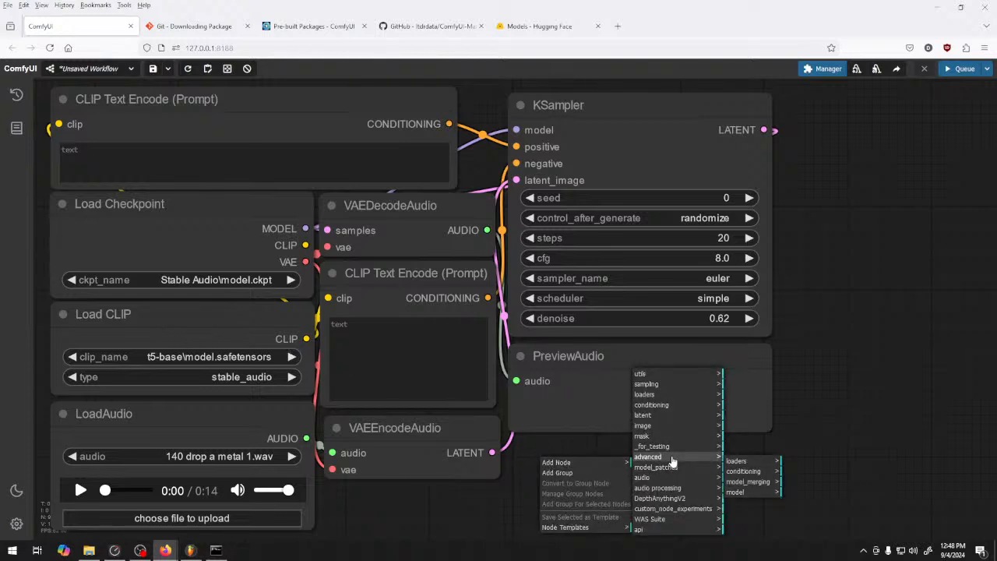
{"action": "left_click", "coordinate": [736, 461]}
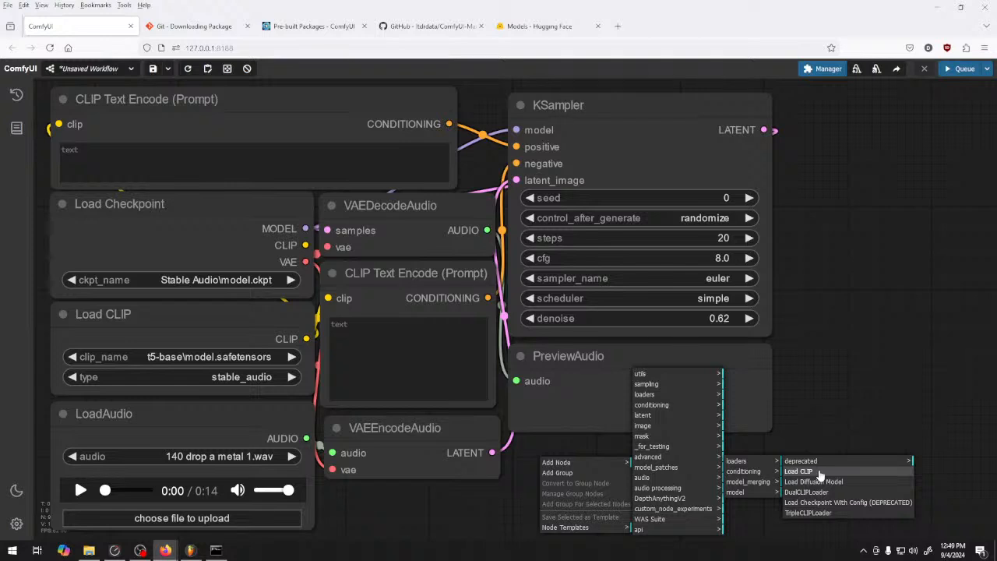
{"action": "left_click", "coordinate": [810, 244]}
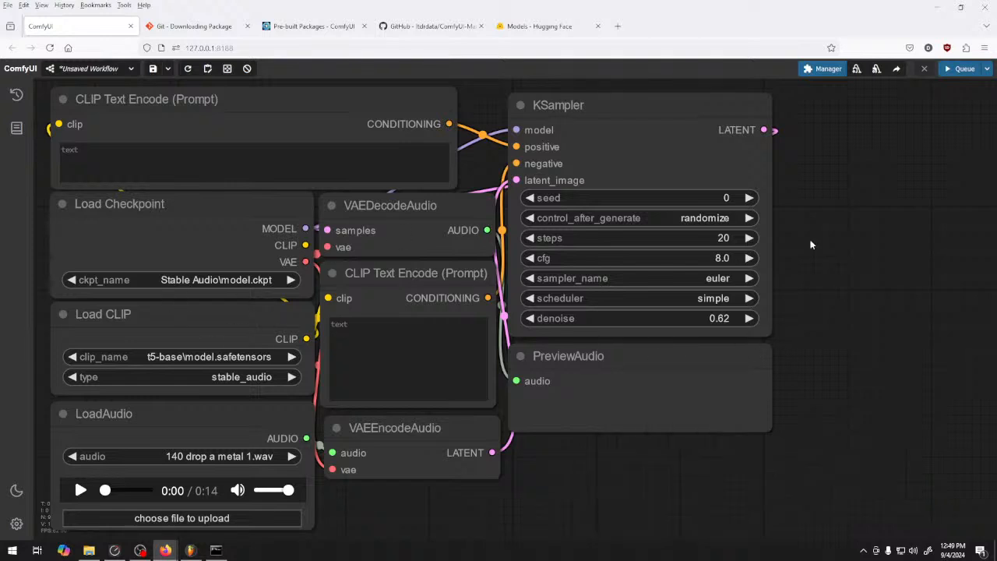
Filter ComfyUI Manager's model list by the t5-base base, close the manager and select the Load CLIP node
{"action": "left_click", "coordinate": [820, 74]}
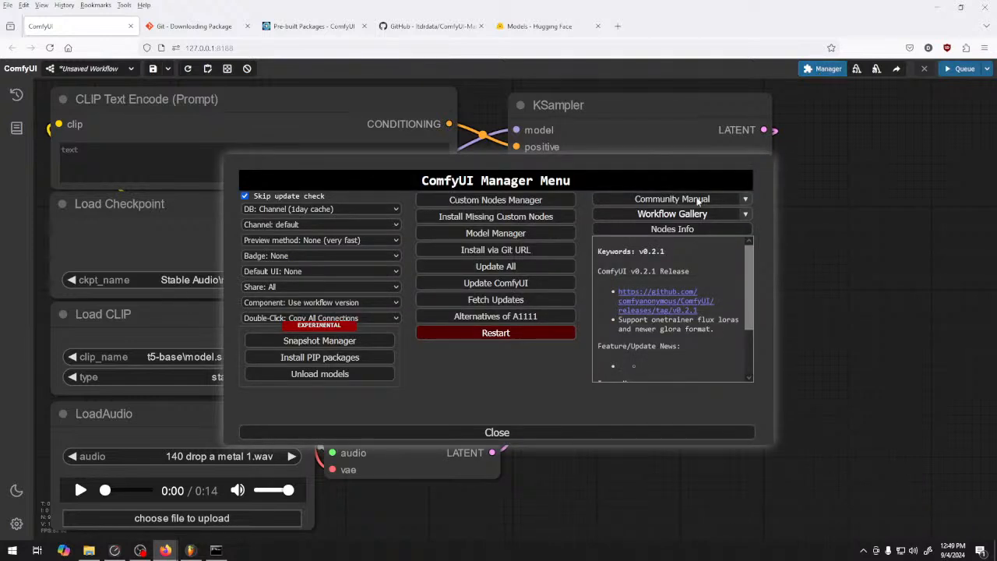
{"action": "left_click", "coordinate": [472, 233]}
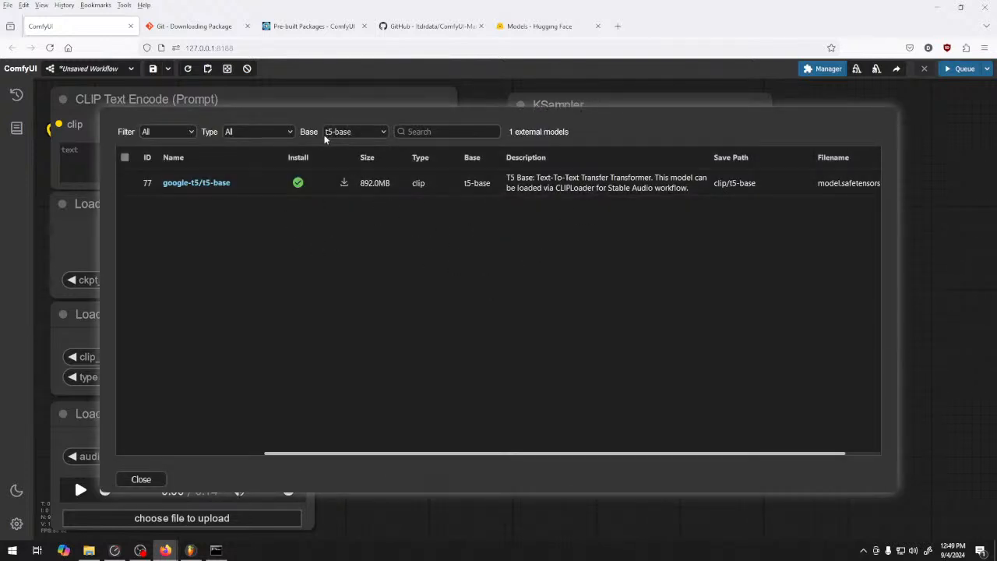
{"action": "left_click", "coordinate": [353, 133]}
{"action": "scroll", "coordinate": [389, 262], "scroll_direction": "up", "scroll_amount": 1}
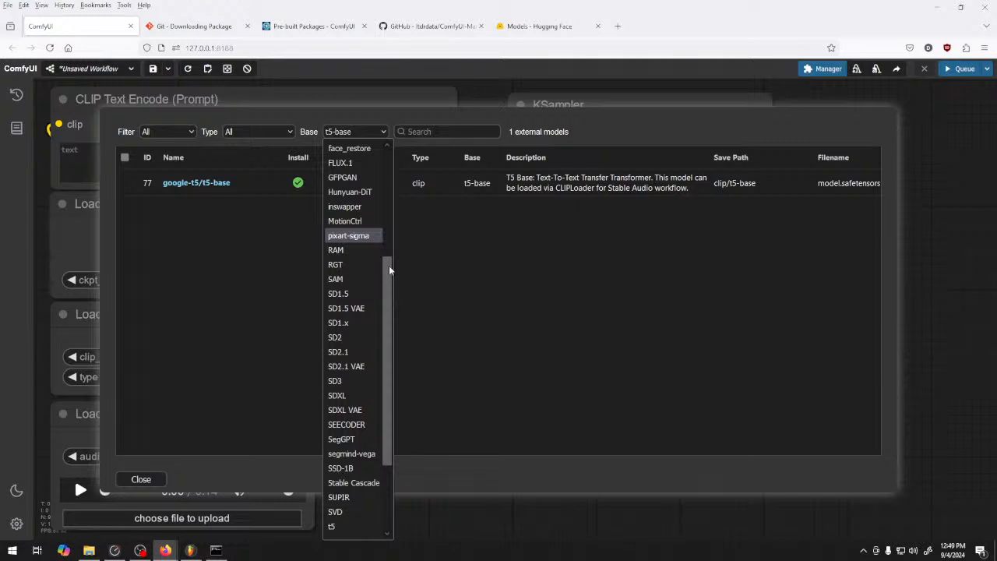
{"action": "scroll", "coordinate": [356, 470], "scroll_direction": "up", "scroll_amount": 5}
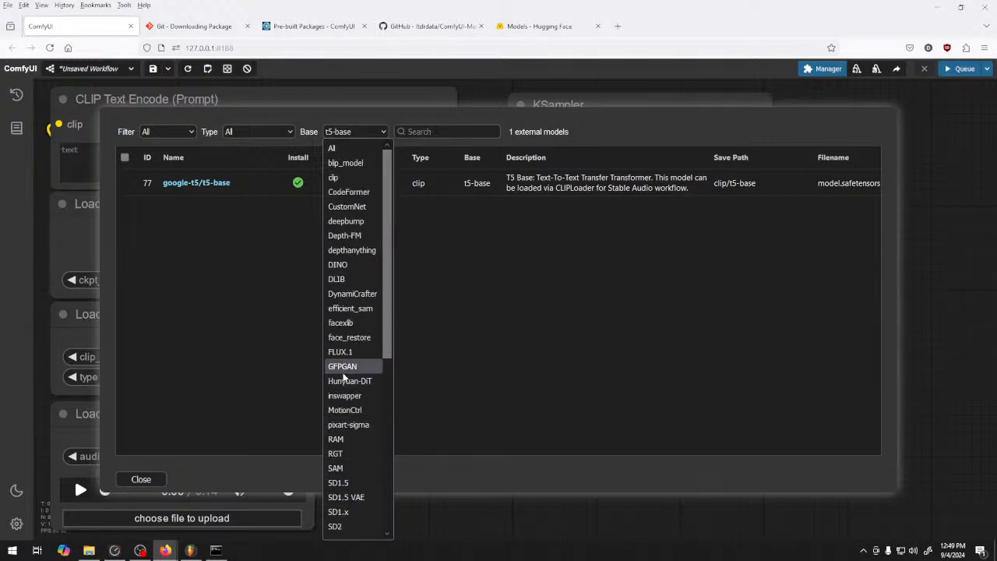
{"action": "scroll", "coordinate": [343, 377], "scroll_direction": "down", "scroll_amount": 5}
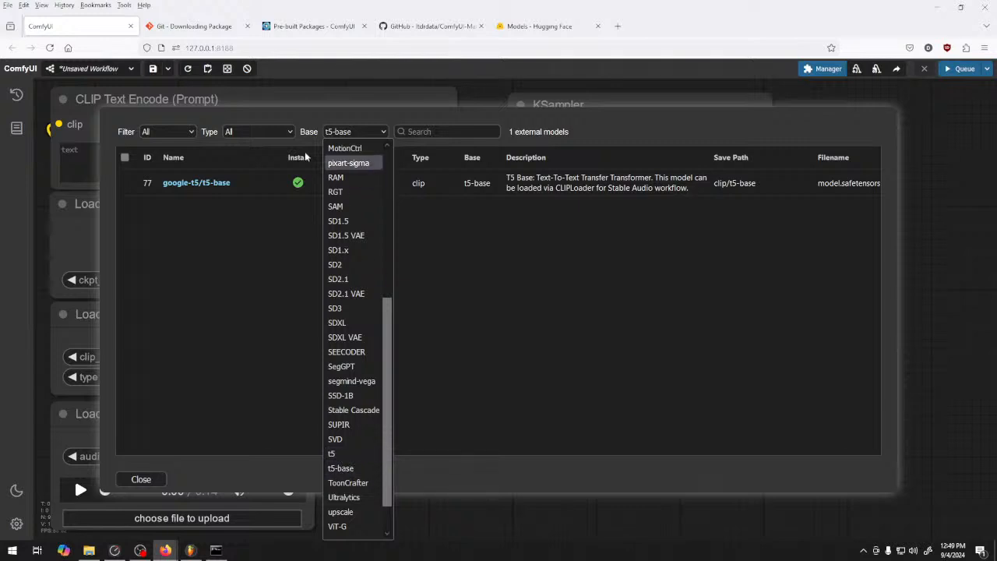
{"action": "left_click", "coordinate": [356, 468]}
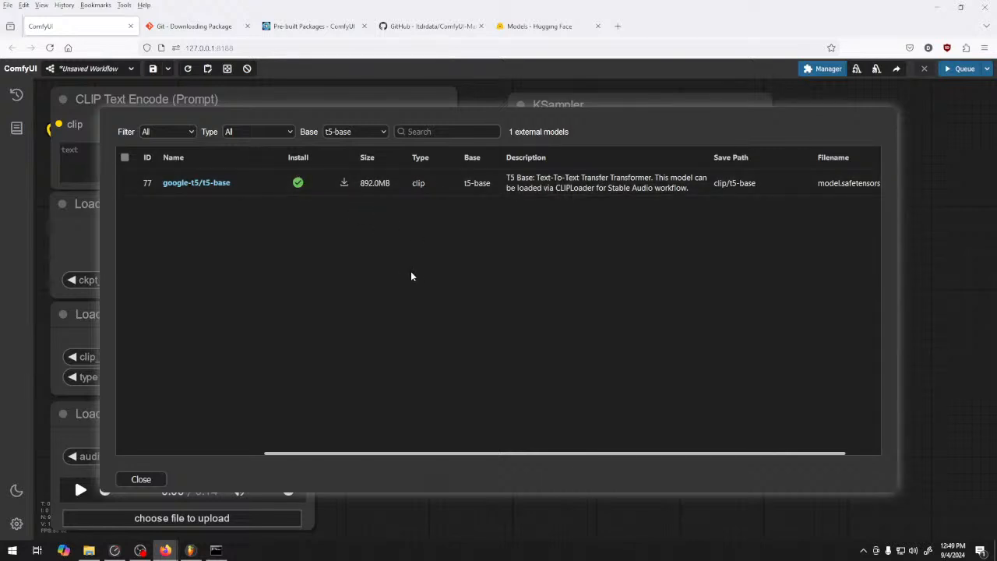
{"action": "left_click", "coordinate": [147, 476]}
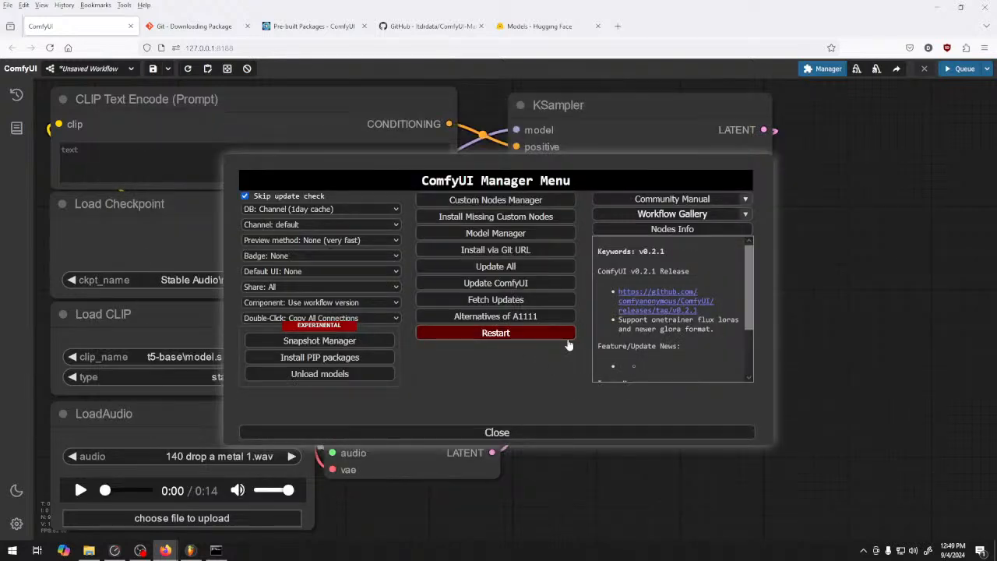
{"action": "left_click", "coordinate": [501, 434]}
{"action": "left_click", "coordinate": [174, 321]}
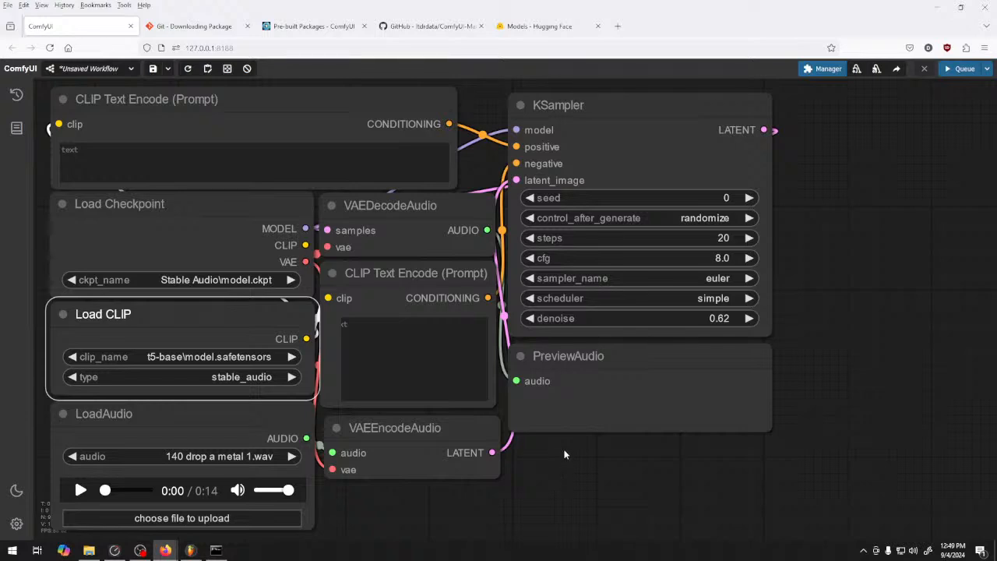
Switch to FL Studio and delete the Harmor channel from the channel rack
{"action": "left_click", "coordinate": [190, 550]}
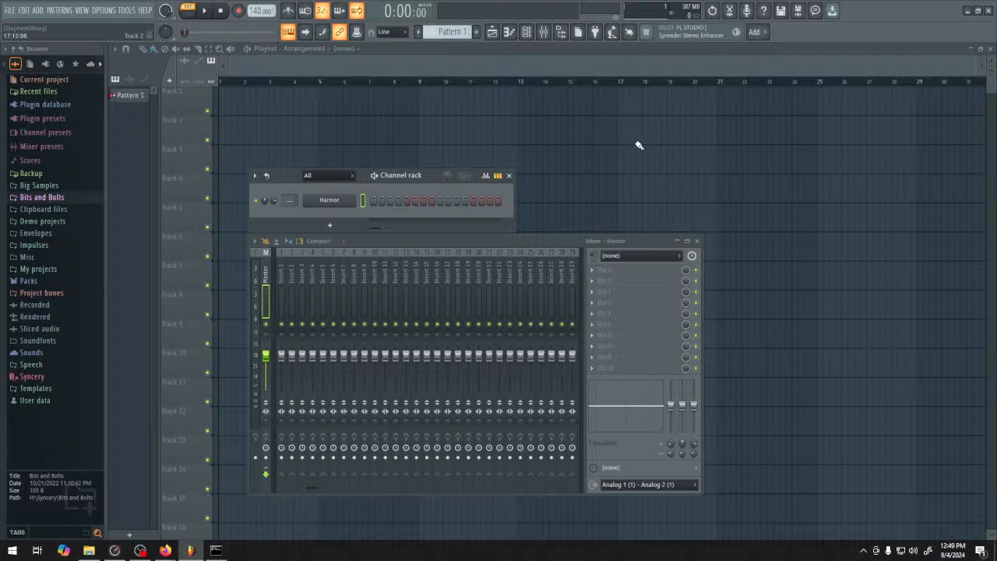
{"action": "left_click", "coordinate": [343, 200]}
{"action": "left_click", "coordinate": [741, 193]}
{"action": "right_click", "coordinate": [351, 199]}
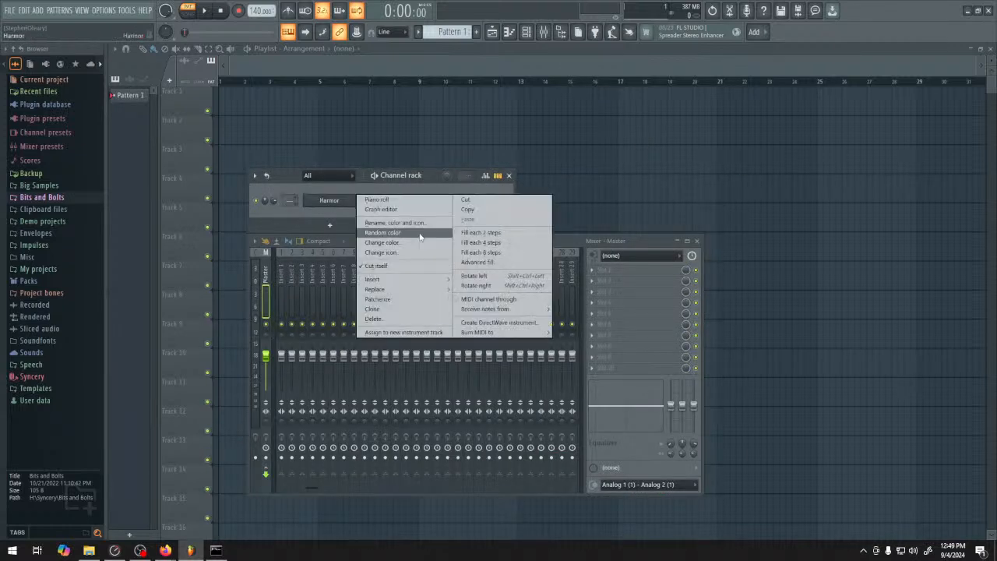
{"action": "left_click", "coordinate": [378, 318]}
{"action": "key", "text": "Return"}
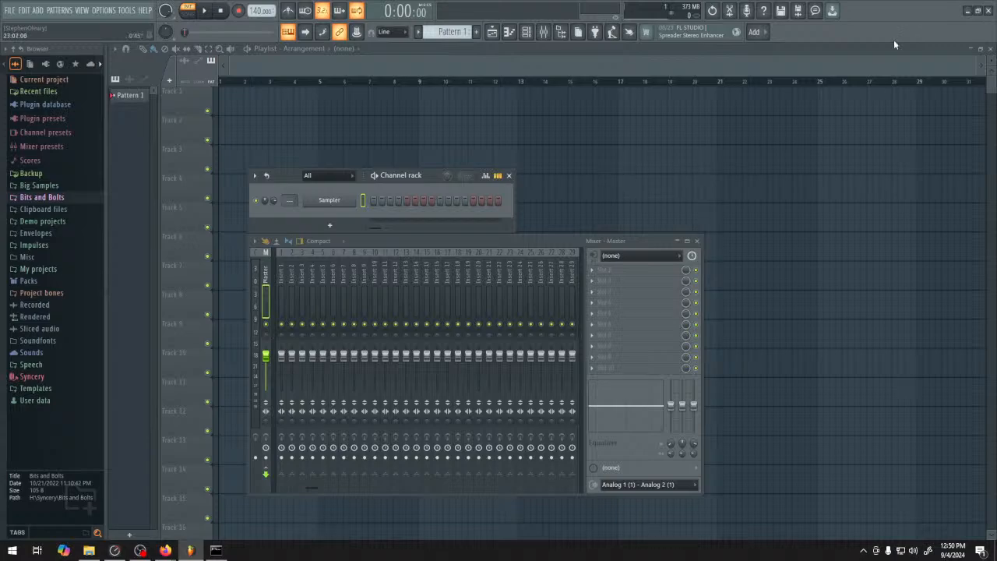
Add the Kepler Exo synth from the plugin picker as a new channel and move its window clear of the rack
{"action": "key", "text": "alt+p"}
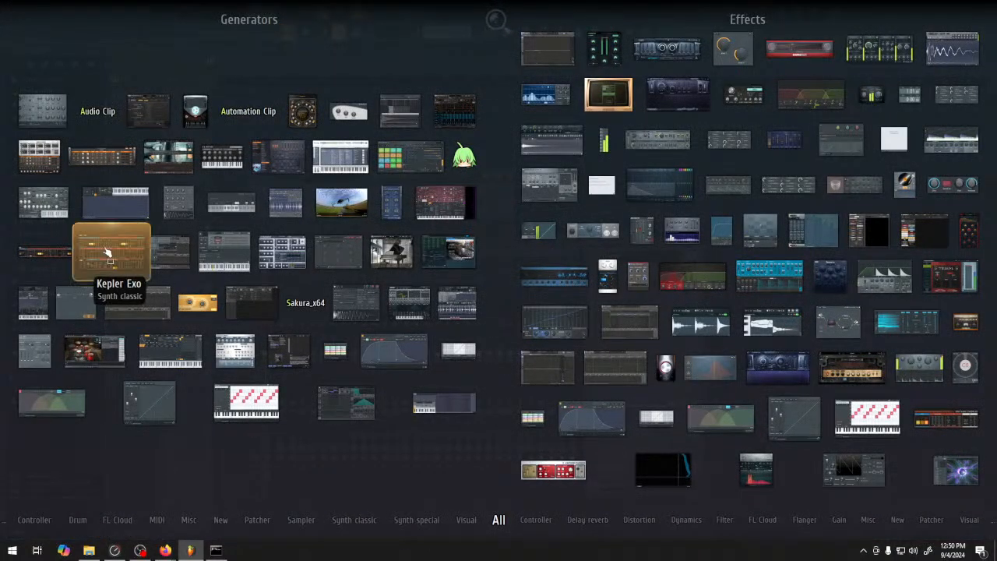
{"action": "left_click_drag", "start_coordinate": [111, 251], "coordinate": [340, 212]}
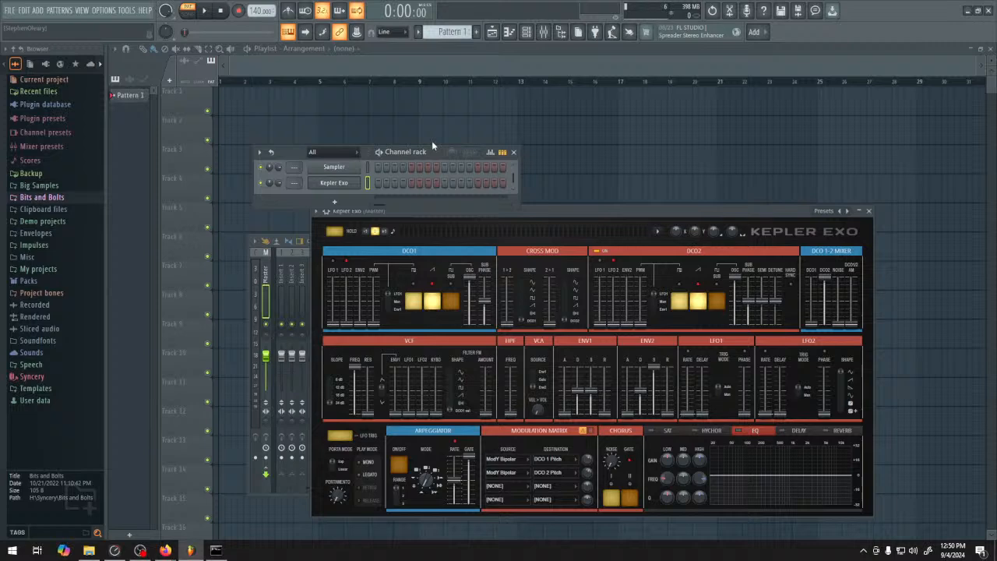
{"action": "left_click_drag", "start_coordinate": [434, 147], "coordinate": [437, 106]}
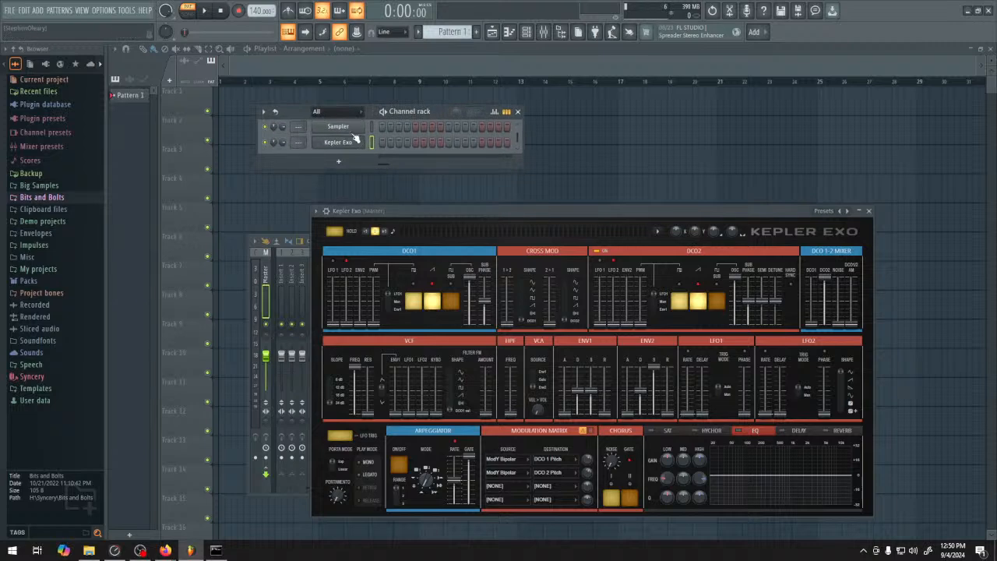
Delete the Sampler channel, leaving only Kepler Exo, and reposition the synth window below the channel rack
{"action": "right_click", "coordinate": [357, 139]}
{"action": "left_click", "coordinate": [413, 268]}
{"action": "left_click", "coordinate": [536, 310]}
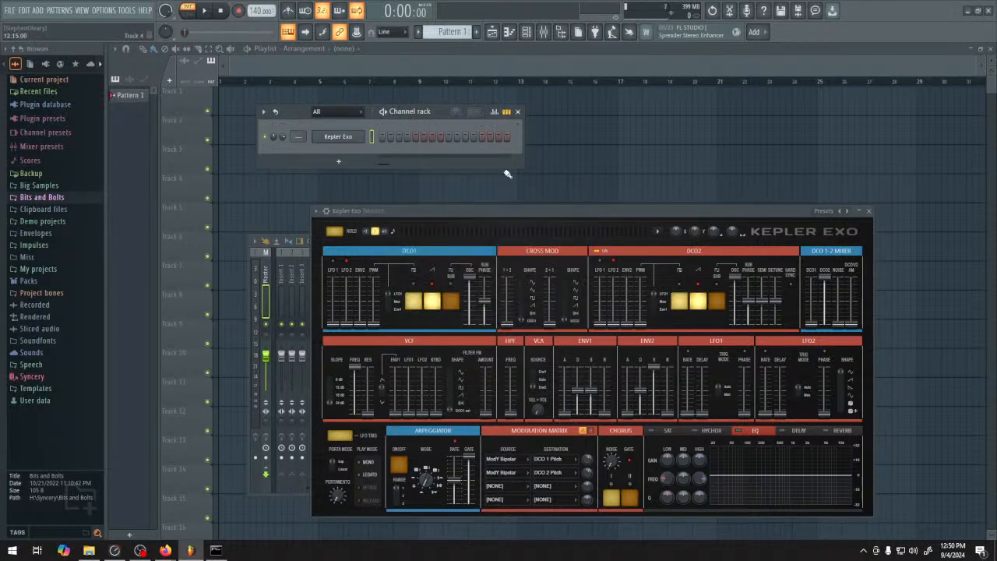
{"action": "left_click_drag", "start_coordinate": [569, 224], "coordinate": [659, 188]}
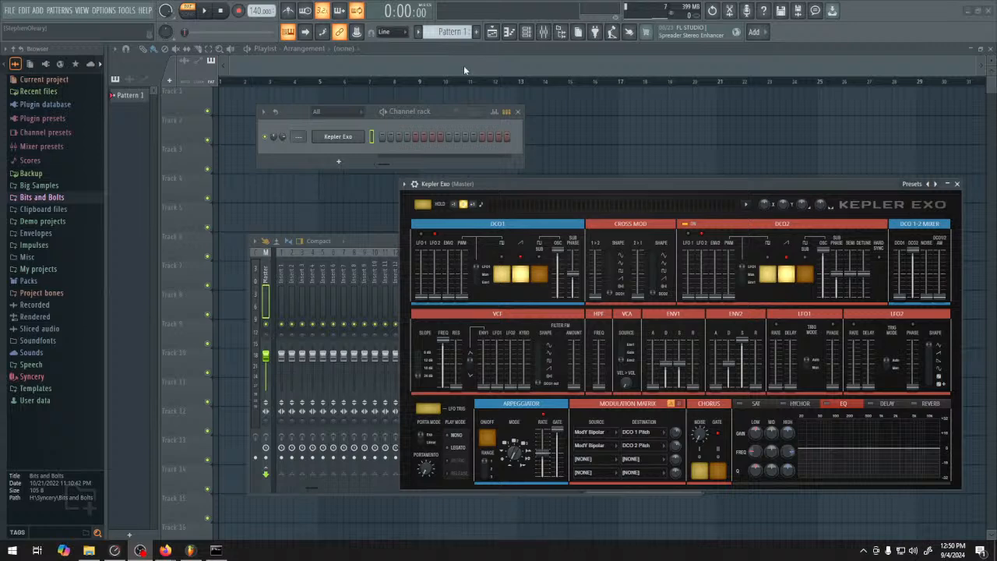
{"action": "left_click_drag", "start_coordinate": [605, 185], "coordinate": [535, 184]}
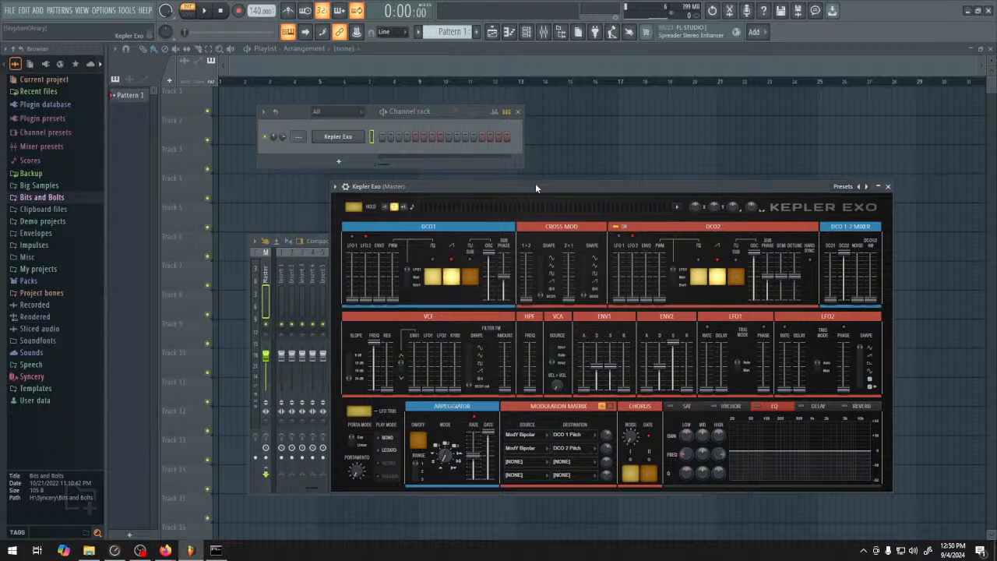
Draw a one-bar E2 note at the start of Kepler Exo's piano roll, play it back and stop
{"action": "right_click", "coordinate": [353, 136]}
{"action": "left_click", "coordinate": [370, 141]}
{"action": "scroll", "coordinate": [191, 334], "scroll_direction": "down", "scroll_amount": 10}
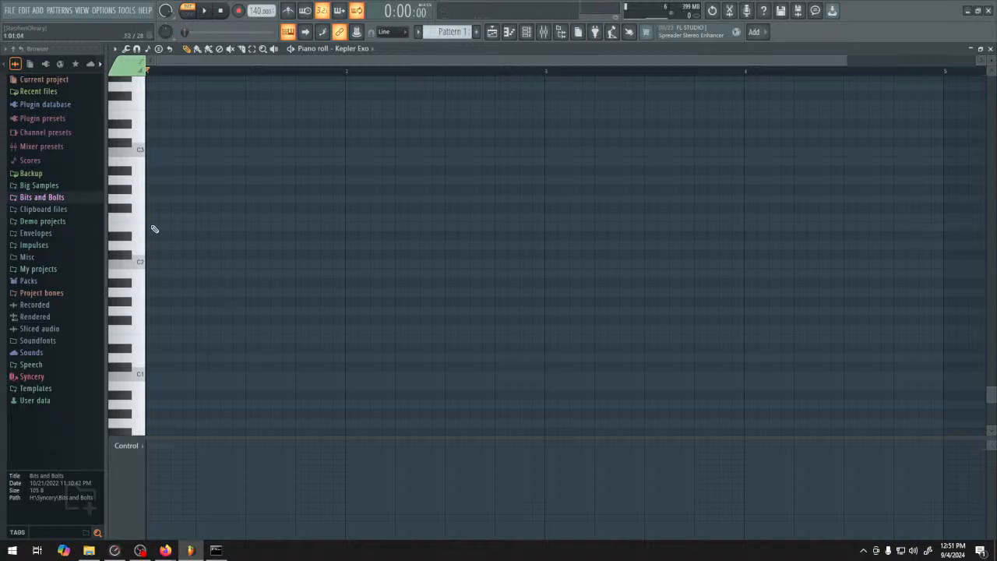
{"action": "left_click", "coordinate": [151, 227]}
{"action": "left_click_drag", "start_coordinate": [172, 226], "coordinate": [337, 231]}
{"action": "left_click", "coordinate": [204, 11]}
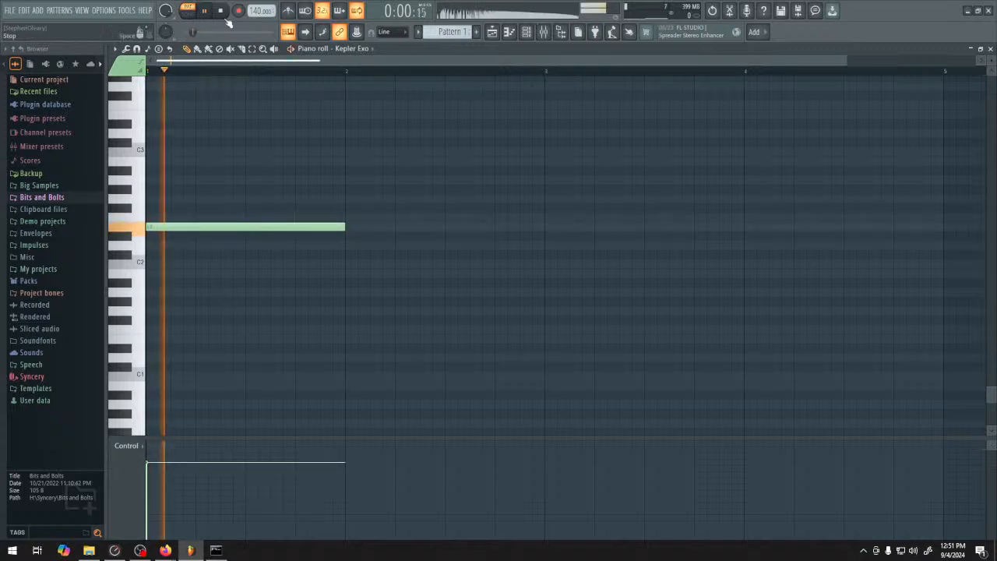
{"action": "left_click", "coordinate": [221, 11]}
Place Pattern 1 on Track 1 of the playlist at bar 5 and select the time range from bar 5 to bar 9
{"action": "left_click", "coordinate": [492, 32]}
{"action": "left_click", "coordinate": [330, 101]}
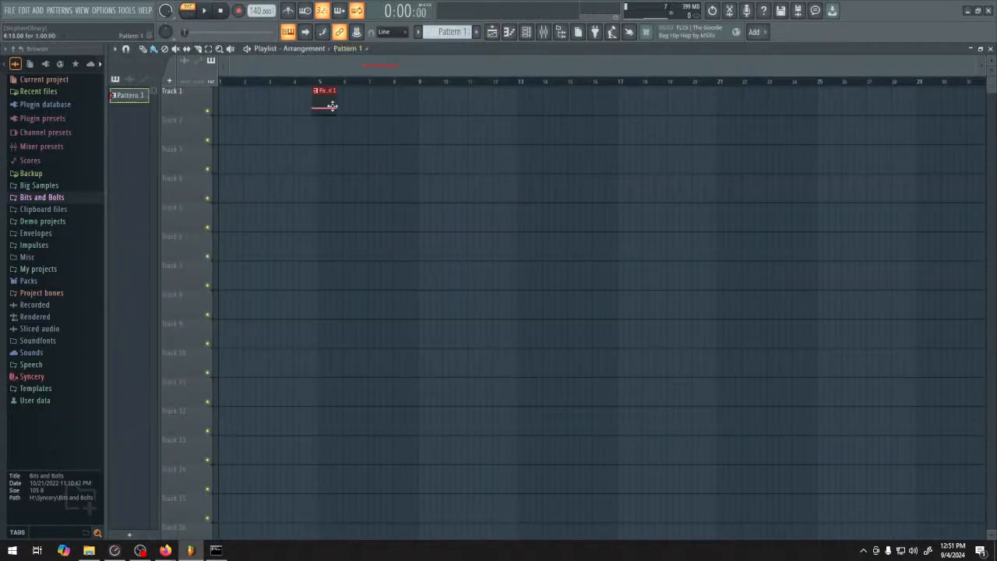
{"action": "scroll", "coordinate": [335, 105], "scroll_direction": "up", "scroll_amount": 4}
{"action": "left_click_drag", "start_coordinate": [379, 106], "coordinate": [684, 87]}
Set the project tempo to 124 BPM and extend the Pattern 1 clip to bar 9
{"action": "left_click_drag", "start_coordinate": [259, 11], "coordinate": [259, 27]}
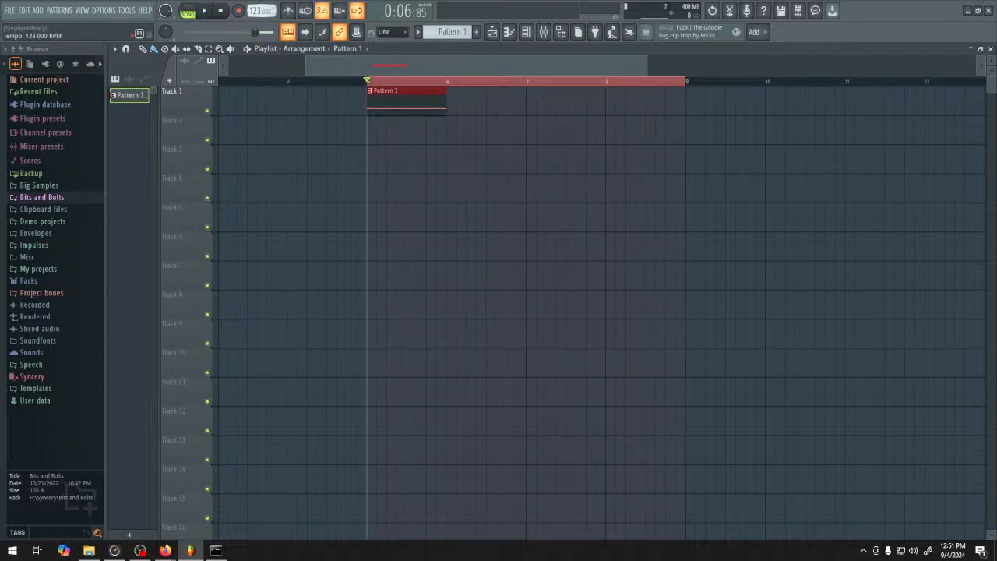
{"action": "right_click", "coordinate": [451, 181]}
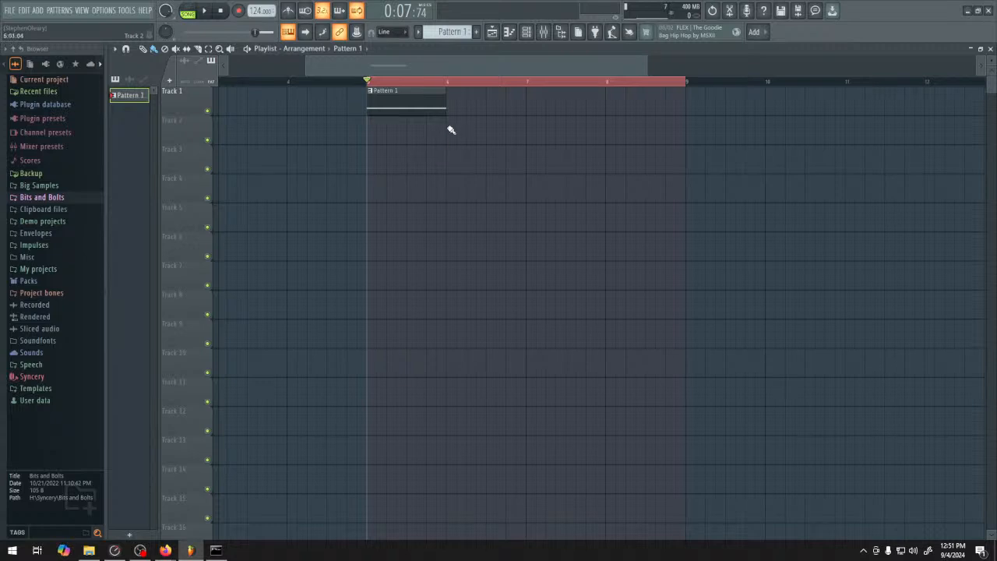
{"action": "left_click_drag", "start_coordinate": [443, 100], "coordinate": [685, 101]}
Reopen the Kepler Exo piano roll and shorten the E2 note to two steps
{"action": "double_click", "coordinate": [440, 107]}
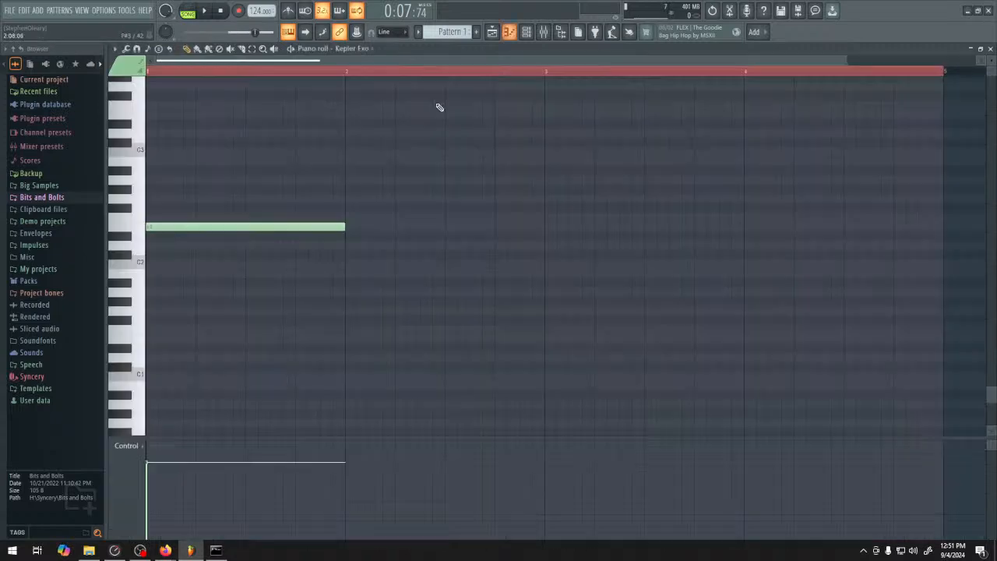
{"action": "left_click_drag", "start_coordinate": [358, 232], "coordinate": [173, 233]}
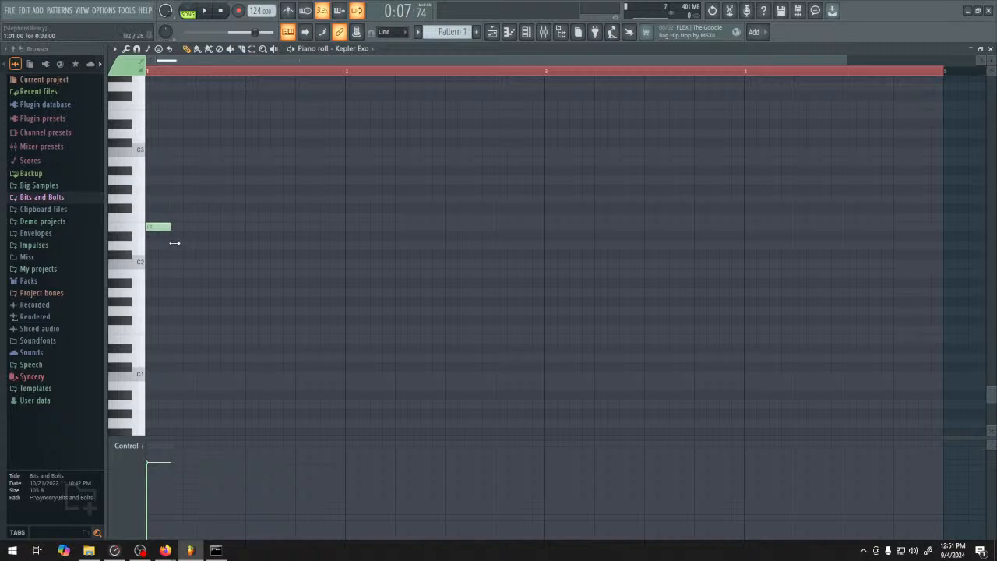
{"action": "left_click", "coordinate": [189, 228]}
{"action": "left_click", "coordinate": [228, 199]}
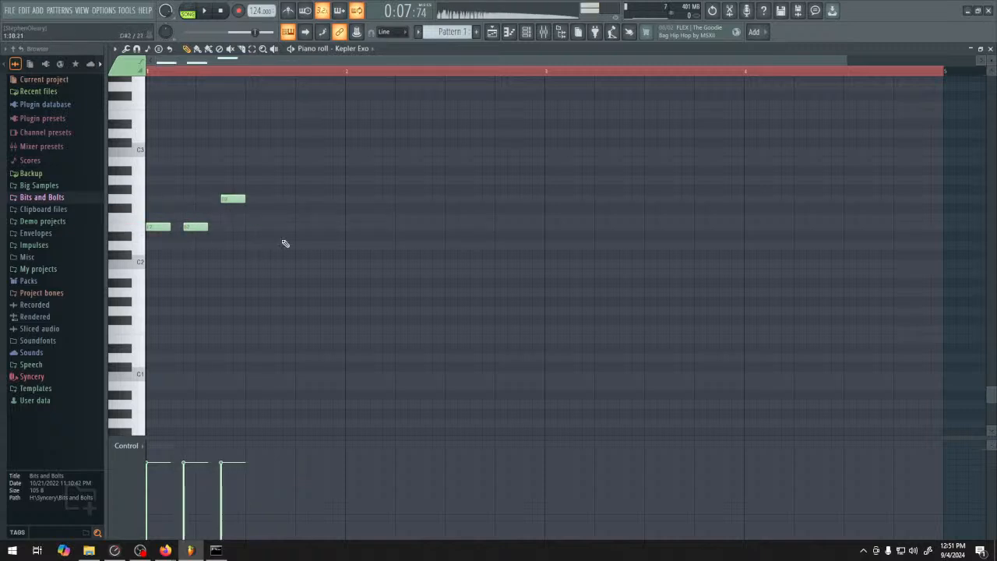
{"action": "left_click", "coordinate": [253, 227]}
{"action": "key", "text": "ctrl+z"}
{"action": "key", "text": "ctrl+z"}
{"action": "key", "text": "ctrl+z"}
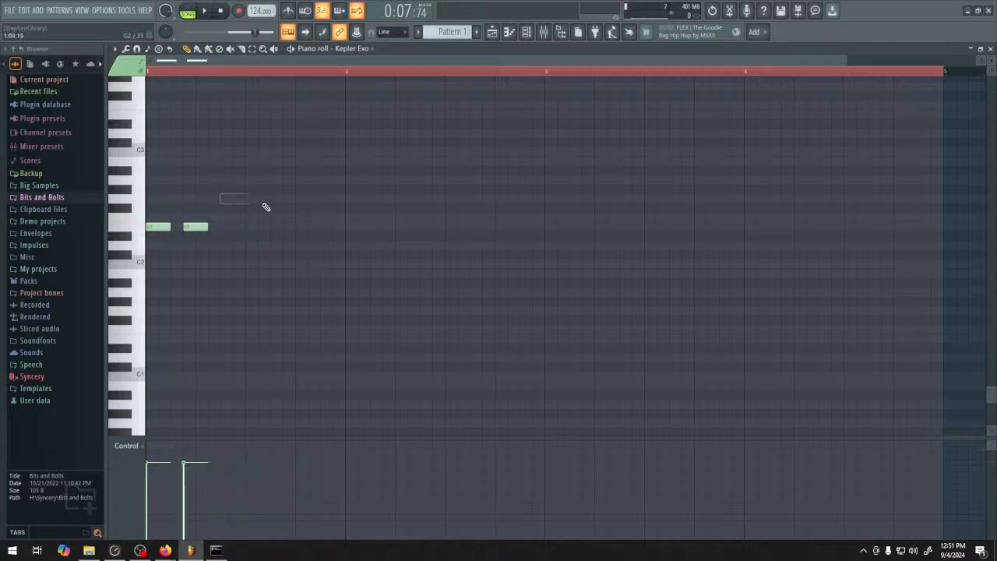
Shorten the opening E2 note to one step and replace it with an E3 note at the start of the bar
{"action": "scroll", "coordinate": [256, 243], "scroll_direction": "up", "scroll_amount": 2}
{"action": "left_click_drag", "start_coordinate": [175, 284], "coordinate": [160, 284]}
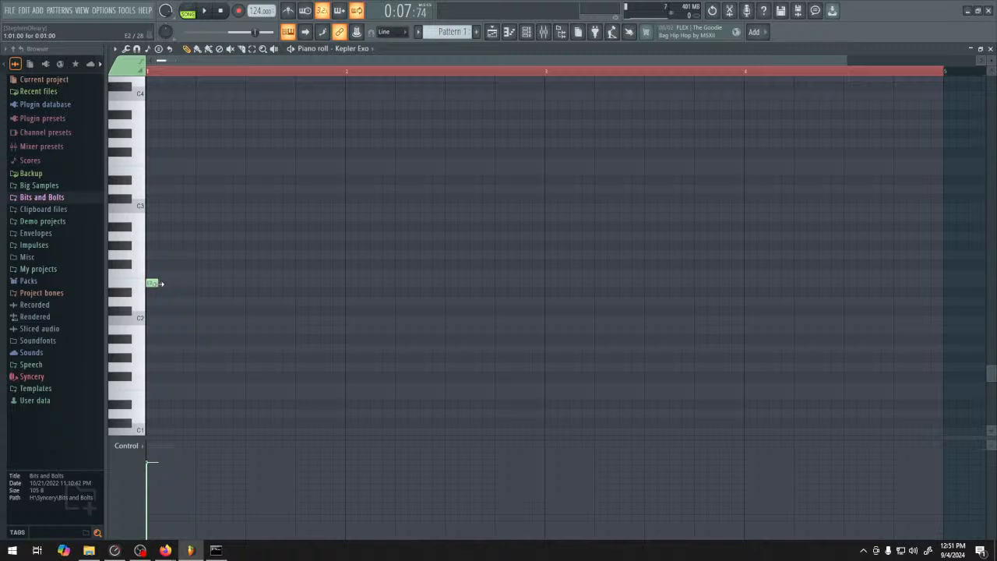
{"action": "left_click", "coordinate": [152, 171]}
{"action": "right_click", "coordinate": [154, 283]}
Add one-step notes through step 12: E3 on steps 4, 8 and 10, and E2 on steps 2, 3, 5, 6, 7, 9, 11 and 12
{"action": "left_click", "coordinate": [165, 283]}
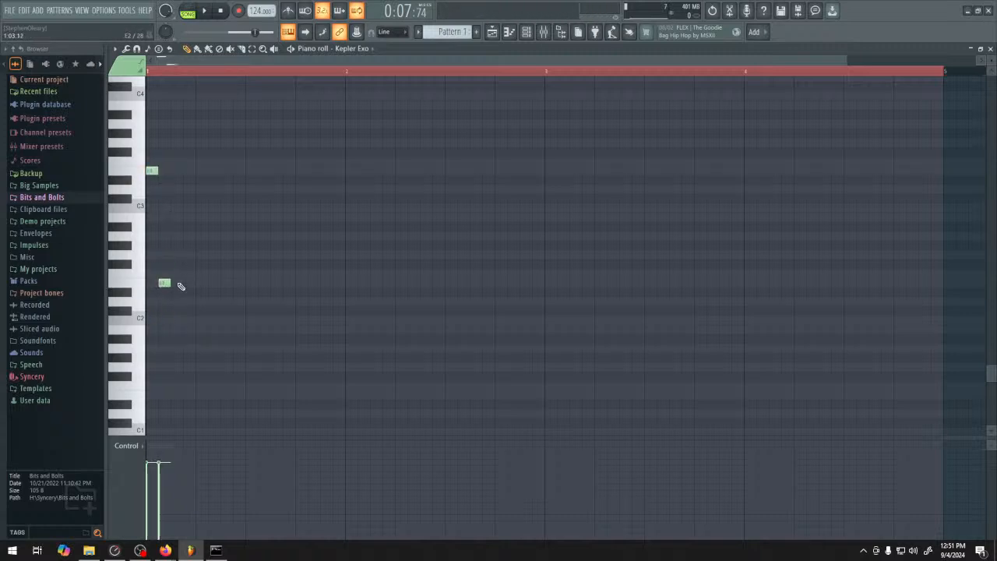
{"action": "left_click", "coordinate": [177, 282]}
{"action": "left_click", "coordinate": [189, 170]}
{"action": "left_click", "coordinate": [202, 282]}
{"action": "left_click", "coordinate": [215, 283]}
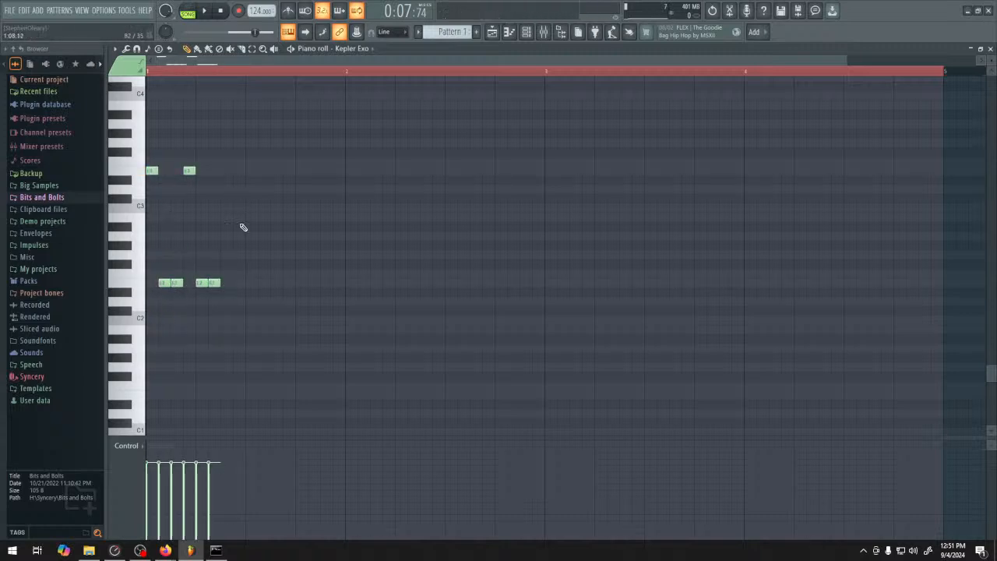
{"action": "left_click", "coordinate": [227, 283]}
{"action": "left_click", "coordinate": [239, 170]}
{"action": "left_click", "coordinate": [252, 283]}
{"action": "left_click", "coordinate": [264, 170]}
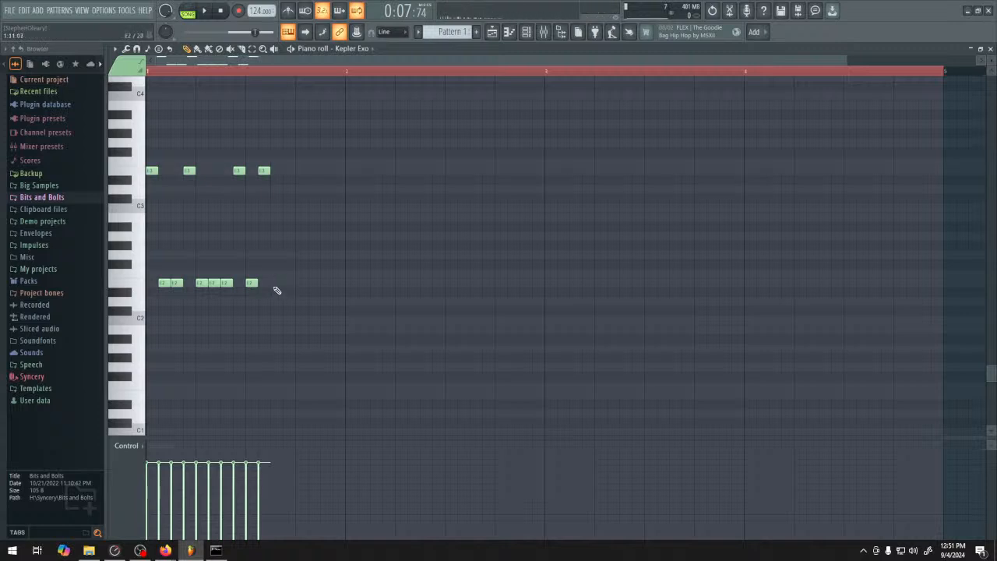
{"action": "left_click", "coordinate": [276, 283]}
{"action": "left_click", "coordinate": [289, 283]}
Fill the bar's last beat with G3 on steps 13 and 15 and G2 on steps 14 and 16, removing the trial E notes there
{"action": "left_click", "coordinate": [302, 171]}
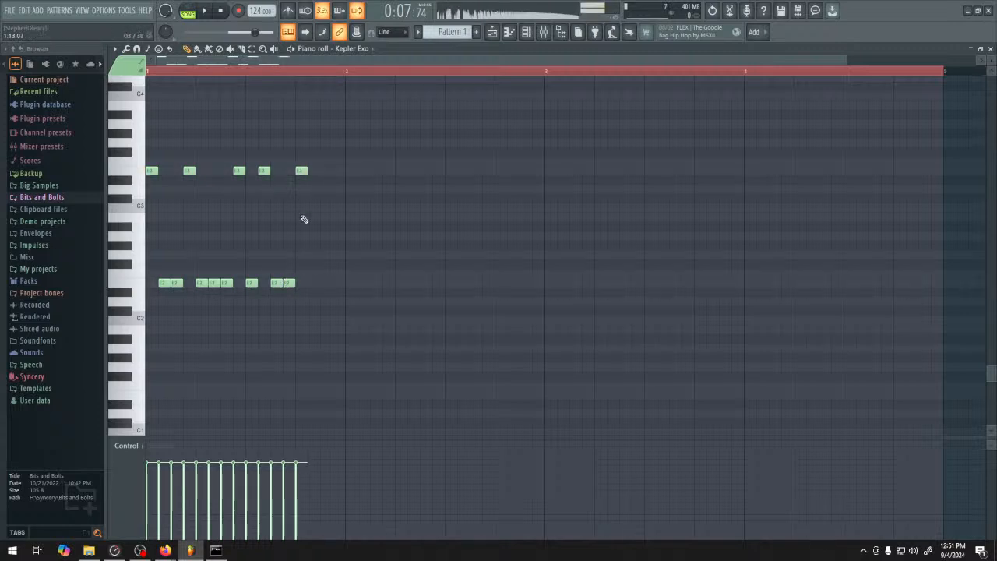
{"action": "left_click", "coordinate": [314, 283]}
{"action": "left_click", "coordinate": [326, 170]}
{"action": "right_click", "coordinate": [325, 170]}
{"action": "right_click", "coordinate": [302, 171]}
{"action": "left_click", "coordinate": [302, 143]}
{"action": "right_click", "coordinate": [315, 283]}
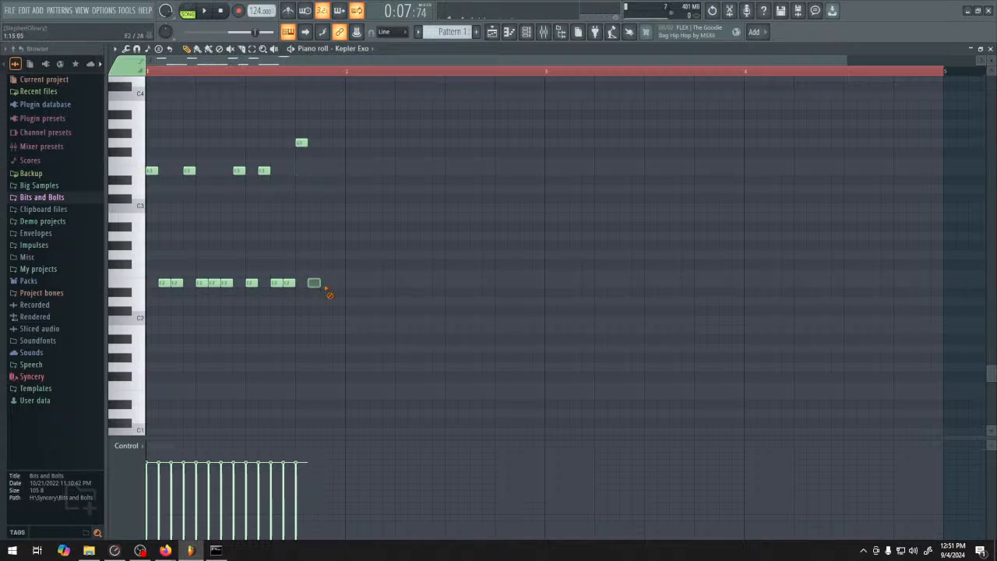
{"action": "left_click", "coordinate": [314, 255]}
{"action": "left_click", "coordinate": [326, 142]}
{"action": "left_click", "coordinate": [339, 255]}
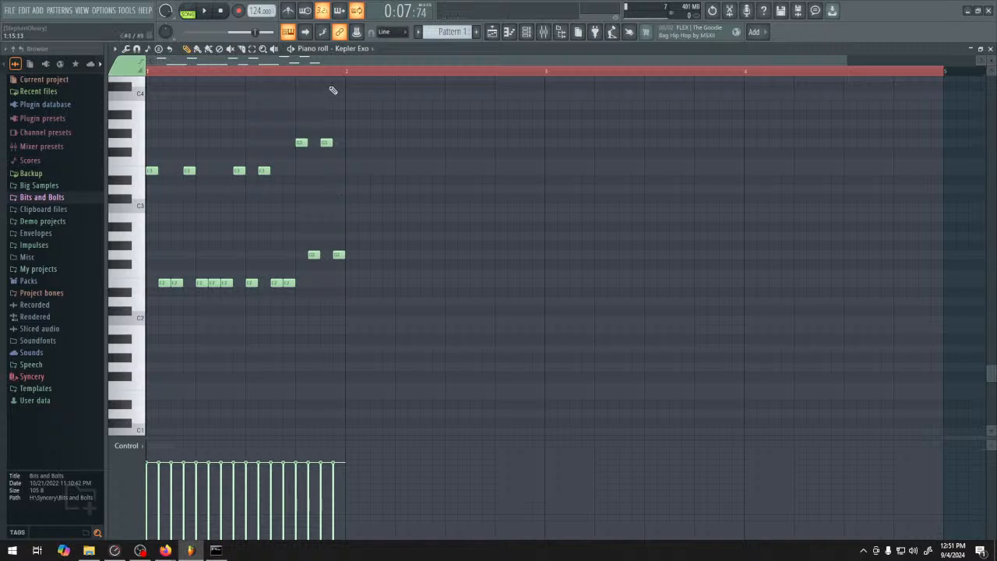
Play the riff in pattern mode and open the Kepler Exo synth window from the channel rack
{"action": "left_click", "coordinate": [193, 14]}
{"action": "left_click", "coordinate": [204, 11]}
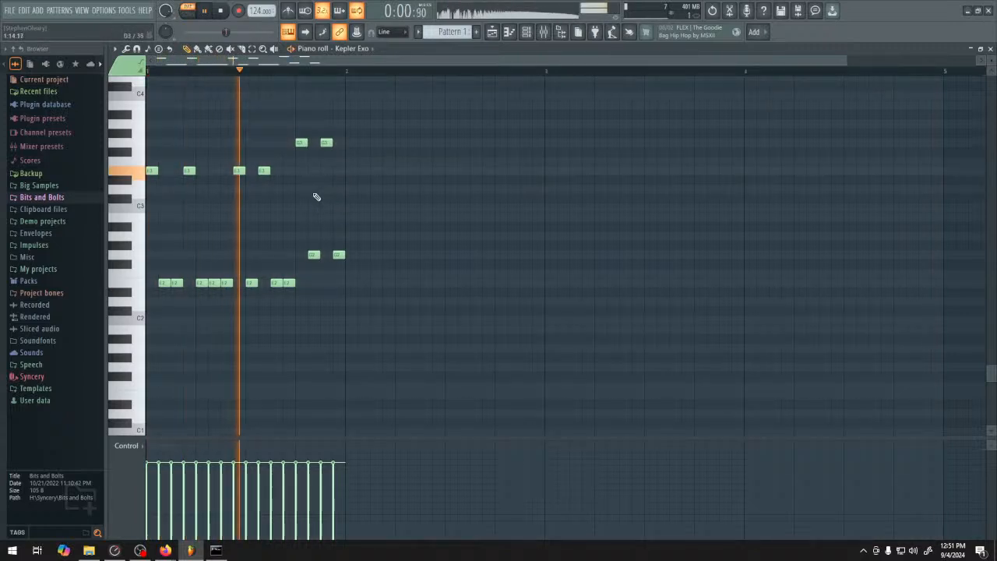
{"action": "key", "text": "F6"}
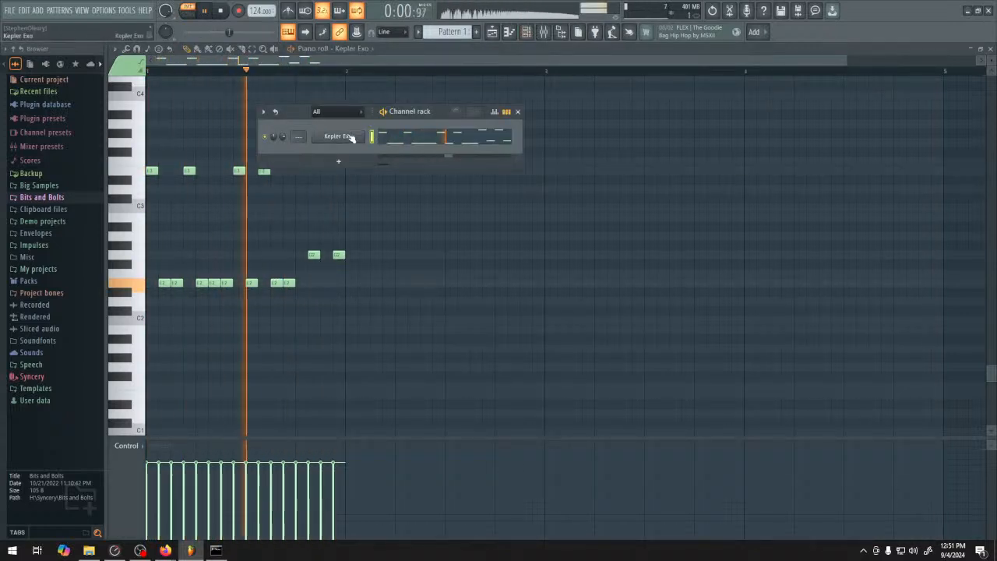
{"action": "left_click", "coordinate": [338, 137]}
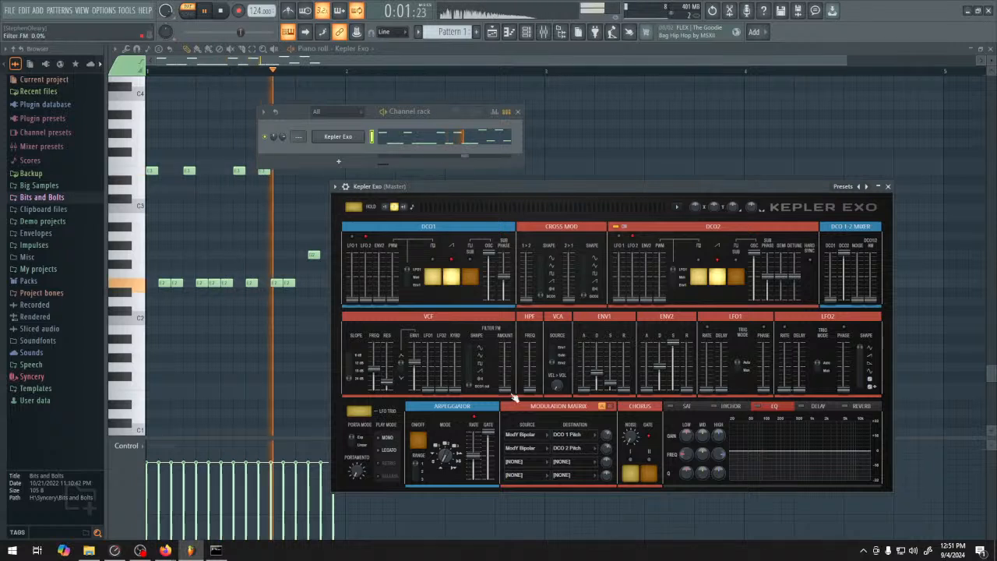
Show Kepler Exo's SAT settings, raise the VCF resonance to 66.2% and lower the filter's ENV1 amount
{"action": "left_click", "coordinate": [686, 405]}
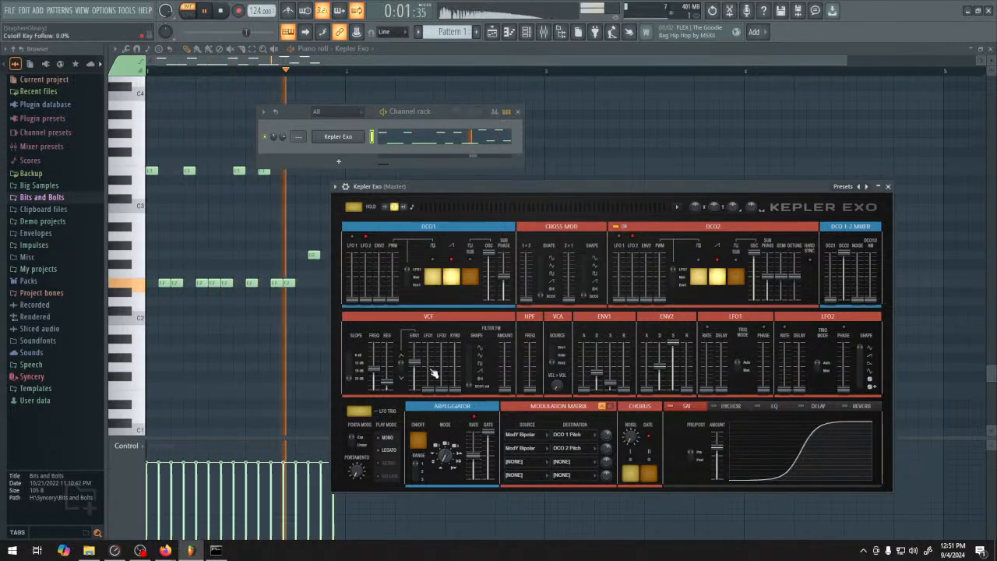
{"action": "left_click_drag", "start_coordinate": [388, 382], "coordinate": [387, 359]}
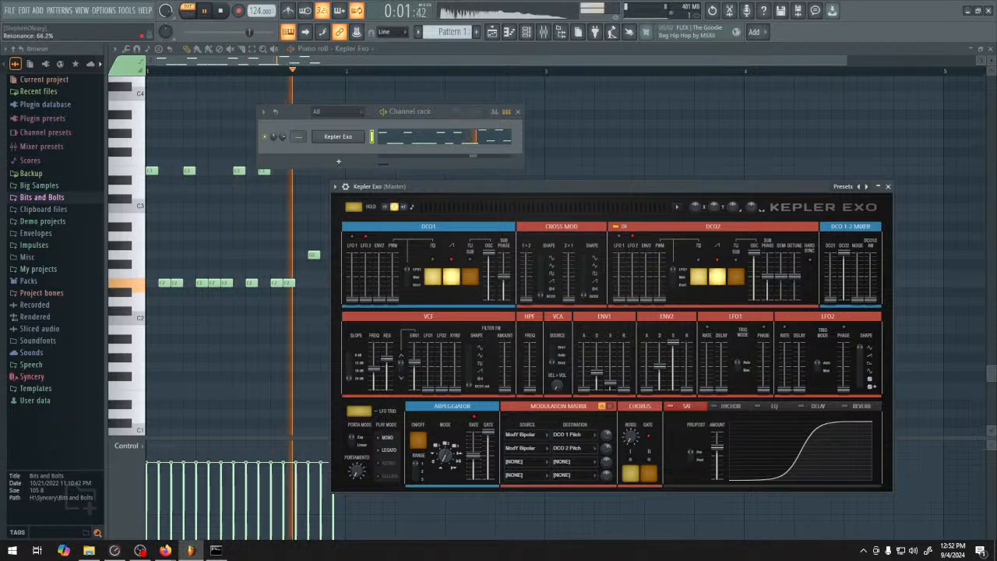
{"action": "left_click_drag", "start_coordinate": [415, 363], "coordinate": [375, 362]}
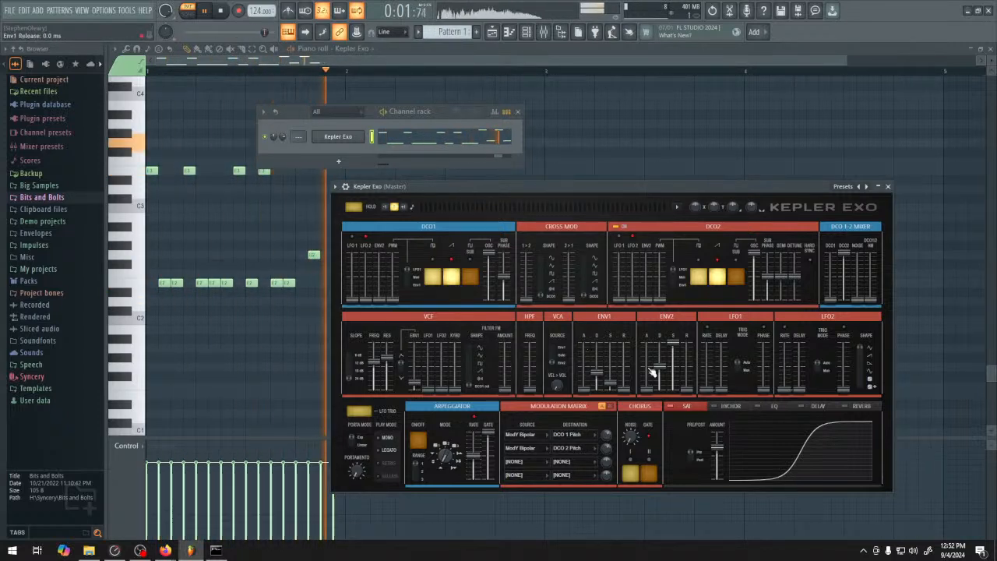
Restart playback, nudge the VCF cutoff frequency slightly upward and stop playback
{"action": "key", "text": "space"}
{"action": "key", "text": "space"}
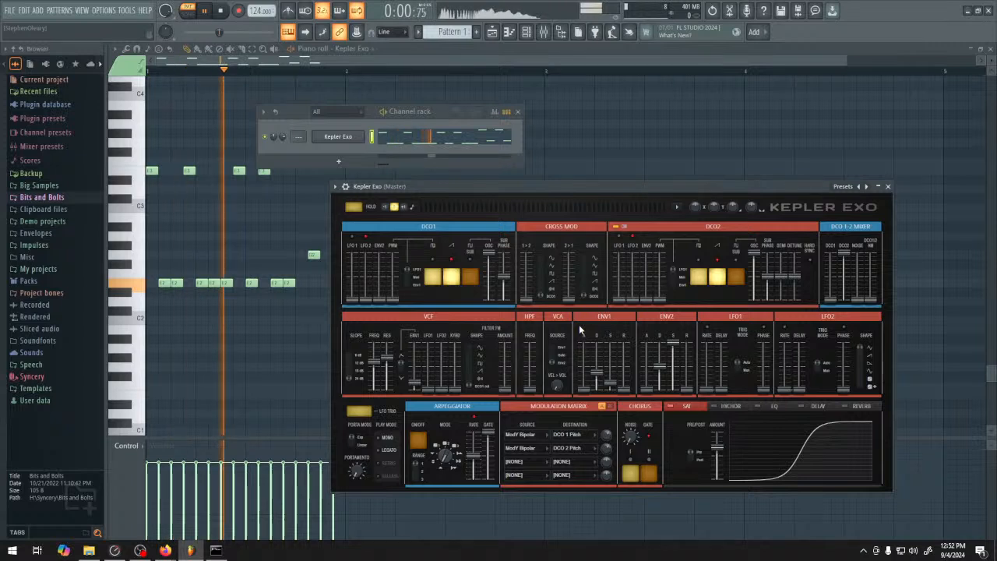
{"action": "left_click_drag", "start_coordinate": [375, 362], "coordinate": [374, 360]}
{"action": "key", "text": "space"}
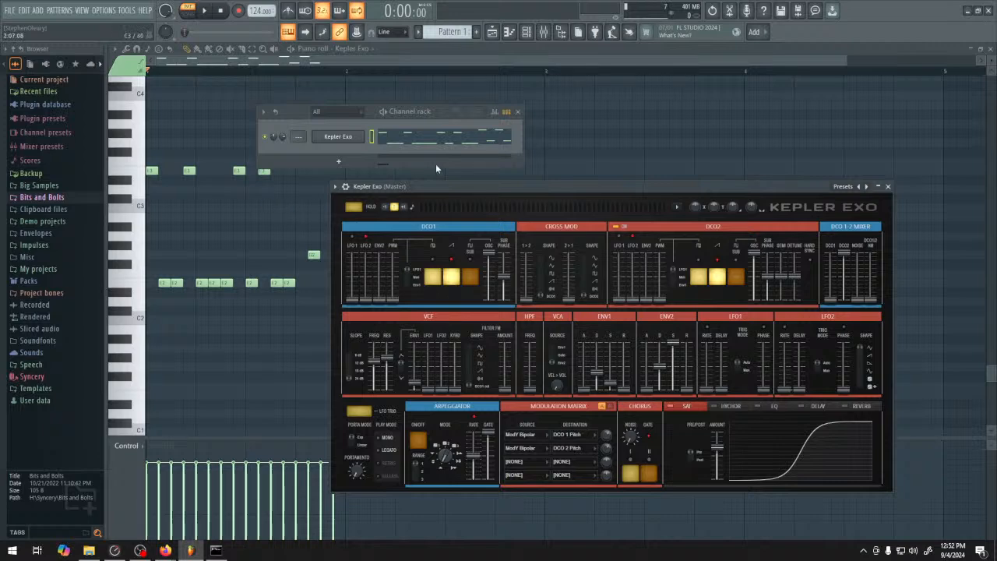
Return to the Kepler Exo piano roll and duplicate the whole one-bar riff into bar 2
{"action": "left_click", "coordinate": [501, 34]}
{"action": "double_click", "coordinate": [423, 100]}
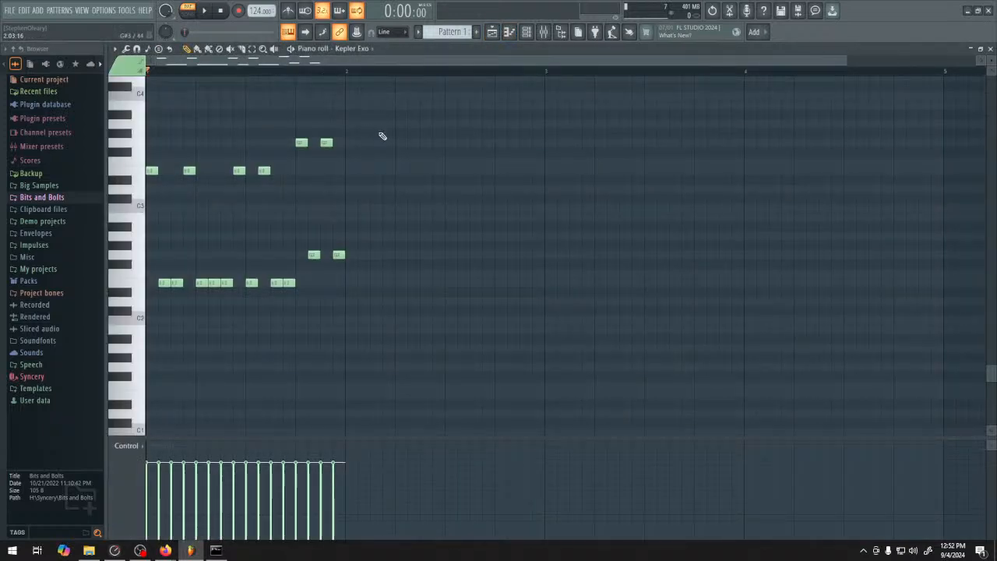
{"action": "key", "text": "ctrl+a"}
{"action": "key", "text": "ctrl+b"}
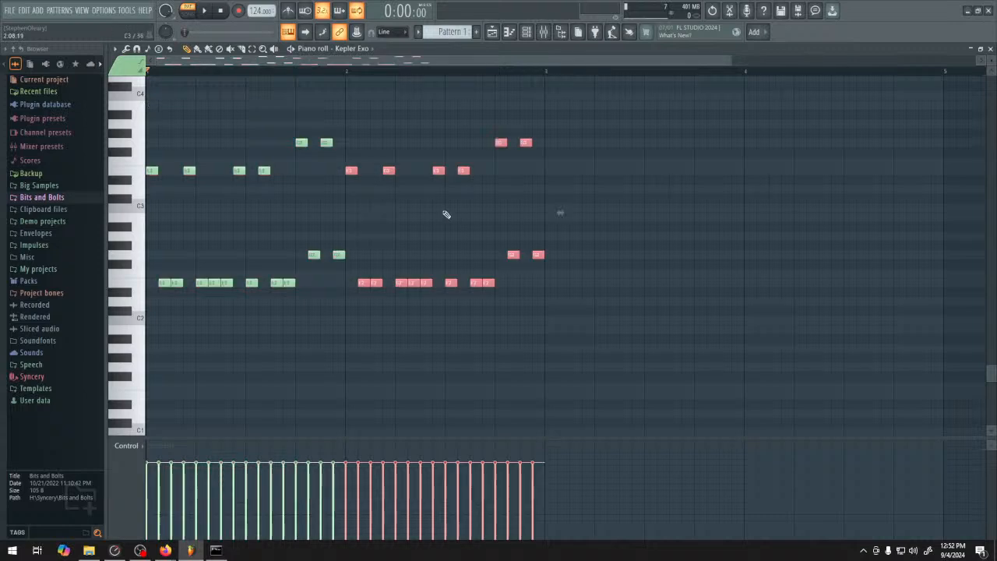
Try the bar 2 copy of the riff two semitones lower and restore its original pitch
{"action": "left_click_drag", "start_coordinate": [356, 170], "coordinate": [347, 189]}
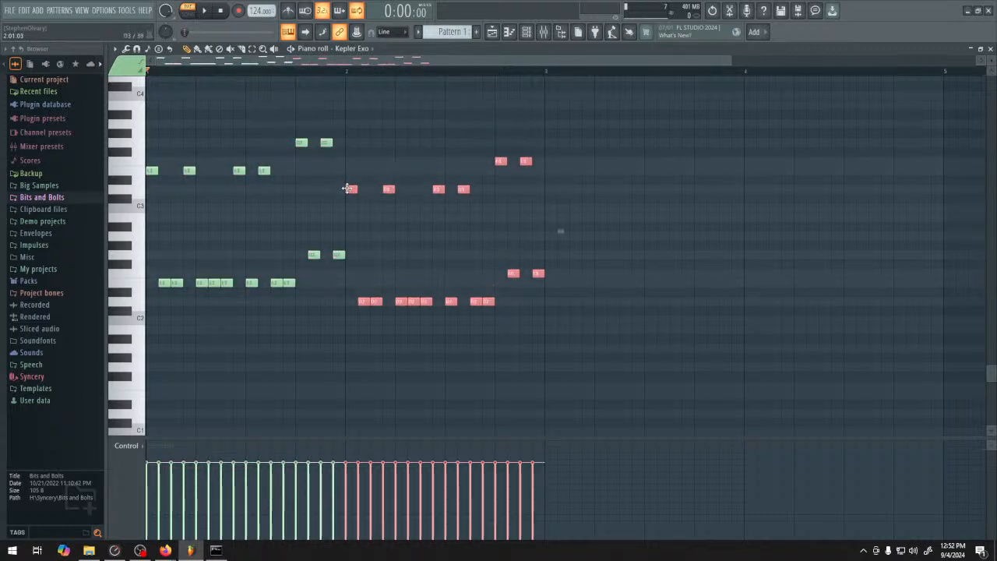
{"action": "key", "text": "ctrl+d"}
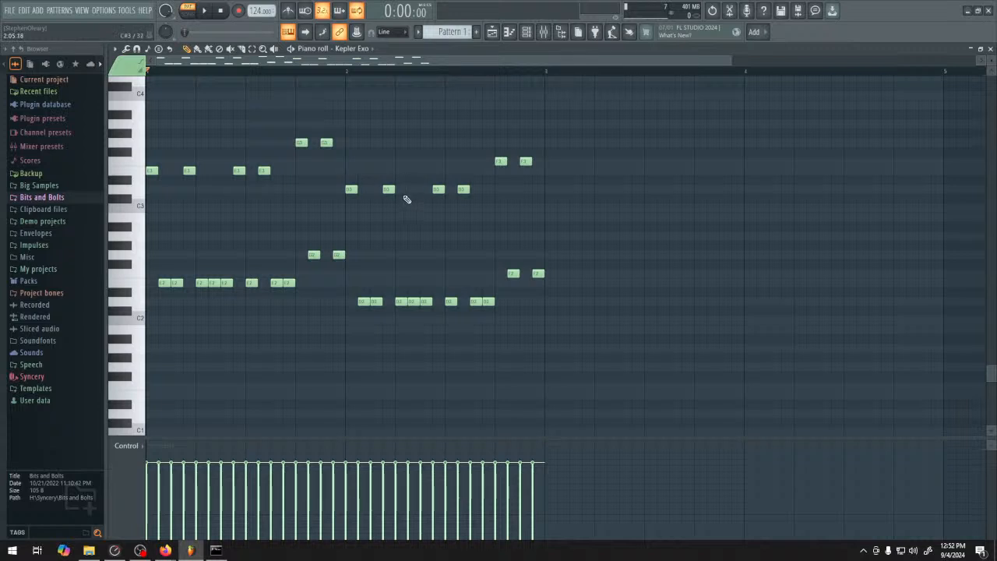
{"action": "left_click_drag", "start_coordinate": [346, 130], "coordinate": [674, 363]}
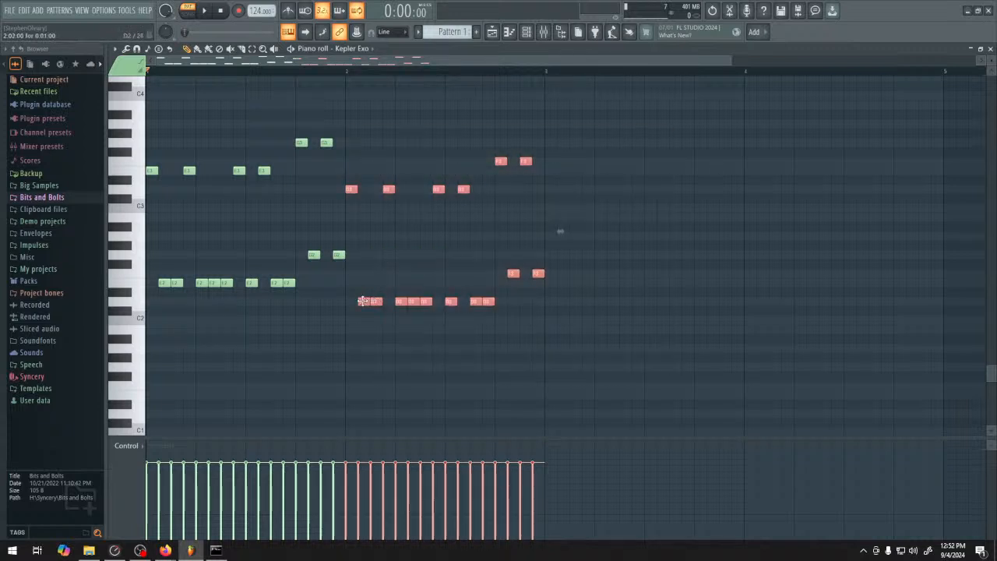
{"action": "left_click_drag", "start_coordinate": [363, 302], "coordinate": [363, 279]}
Duplicate the whole two-bar riff into bars 3 and 4
{"action": "left_click_drag", "start_coordinate": [686, 352], "coordinate": [138, 115]}
{"action": "left_click", "coordinate": [621, 314], "text": "ctrl"}
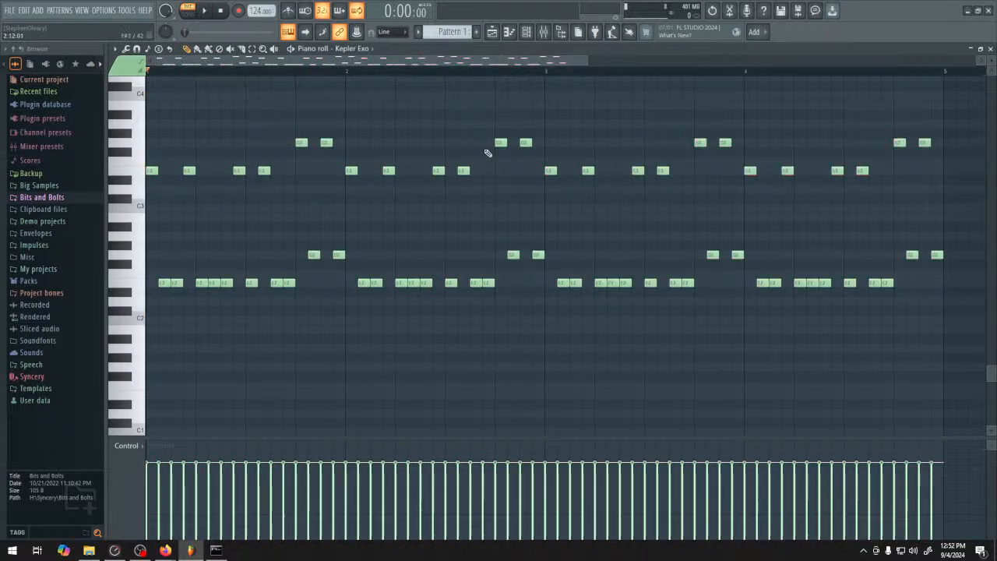
Raise the last two notes of bar 2 by seven semitones to D4 and D3
{"action": "left_click_drag", "start_coordinate": [496, 138], "coordinate": [544, 262]}
{"action": "left_click", "coordinate": [545, 331], "text": "ctrl"}
{"action": "left_click_drag", "start_coordinate": [525, 130], "coordinate": [568, 254]}
{"action": "scroll", "coordinate": [553, 272], "scroll_direction": "up", "scroll_amount": 2}
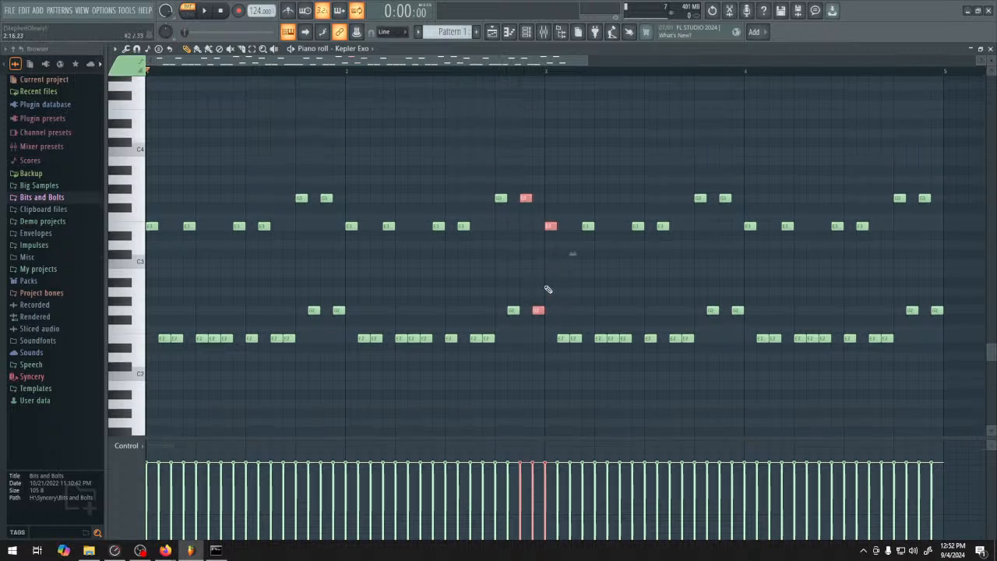
{"action": "left_click", "coordinate": [543, 283], "text": "ctrl"}
{"action": "left_click_drag", "start_coordinate": [497, 187], "coordinate": [541, 319]}
{"action": "left_click_drag", "start_coordinate": [524, 195], "coordinate": [543, 325]}
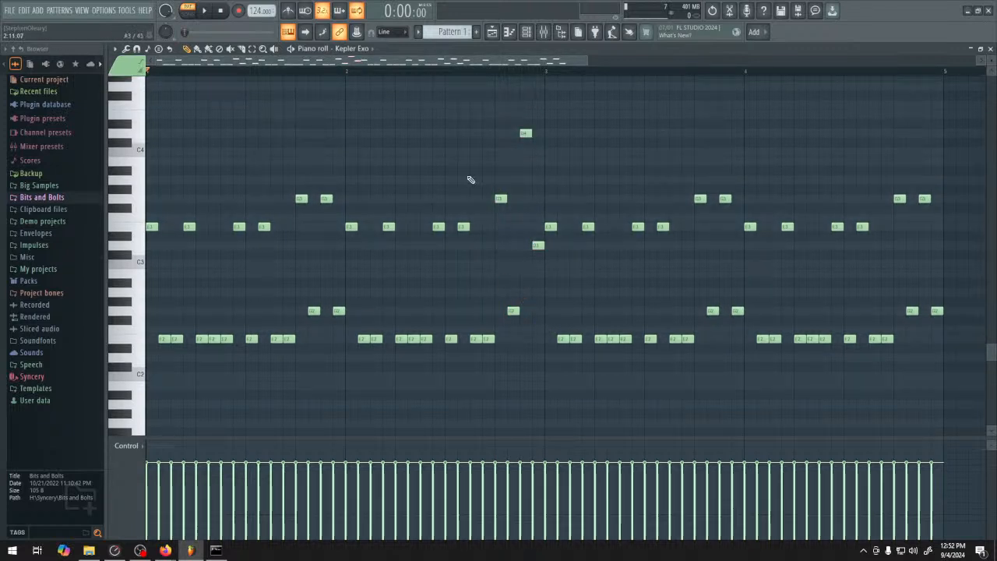
Reshape the middle of bar 3 into a climb through octave pairs of F and F#, leading to two G2 notes
{"action": "scroll", "coordinate": [415, 218], "scroll_direction": "right", "scroll_amount": 3}
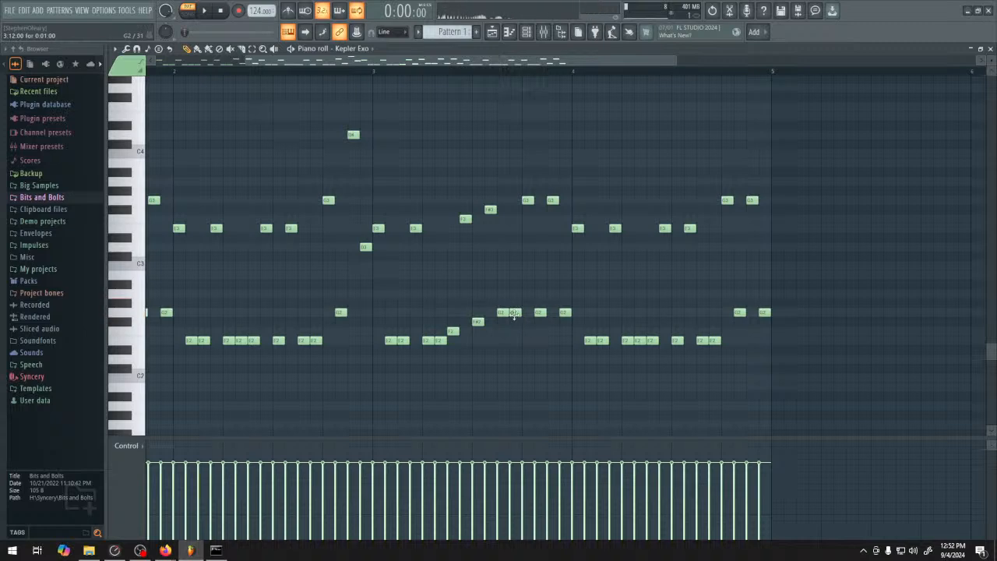
{"action": "scroll", "coordinate": [539, 238], "scroll_direction": "right", "scroll_amount": 2}
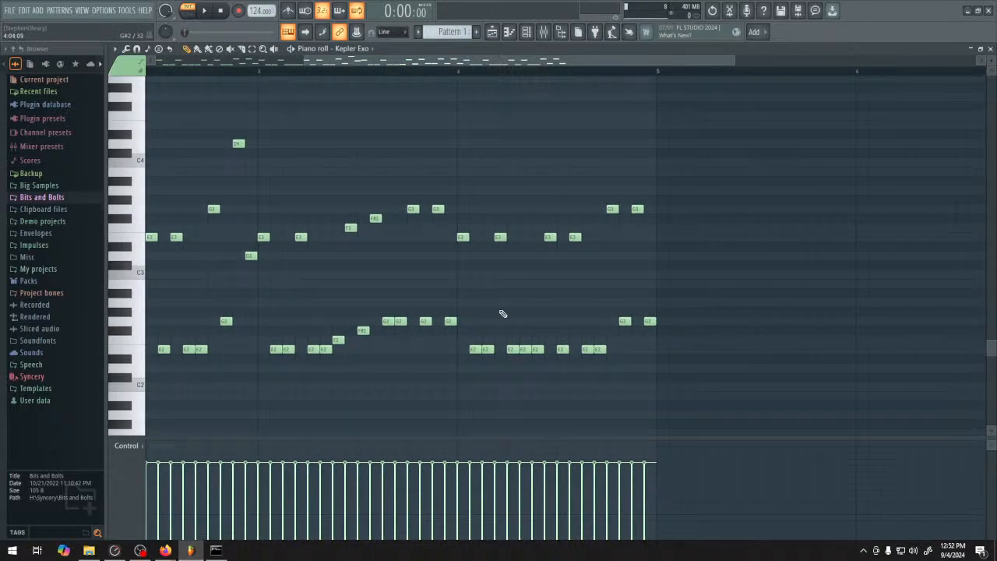
{"action": "scroll", "coordinate": [494, 323], "scroll_direction": "left", "scroll_amount": 1}
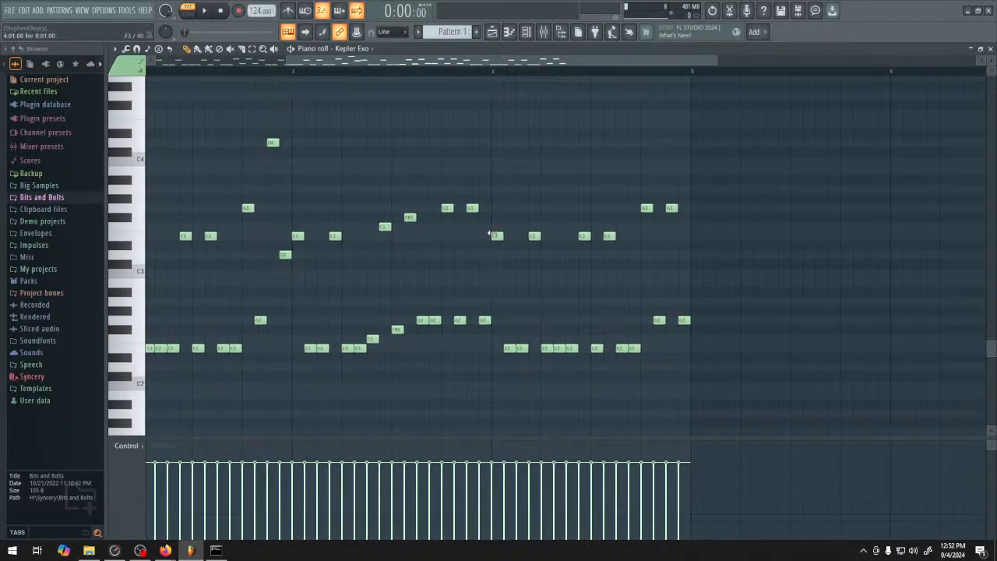
Lower the first eight notes of bar 4 by two semitones to D and raise one of the following E2 notes to E3
{"action": "left_click_drag", "start_coordinate": [494, 232], "coordinate": [584, 358]}
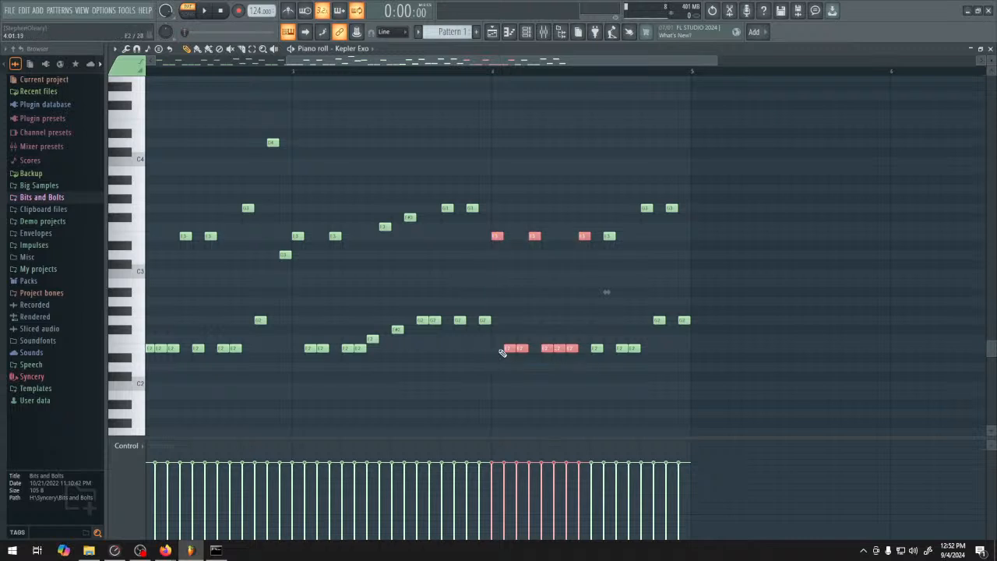
{"action": "left_click_drag", "start_coordinate": [507, 356], "coordinate": [511, 375]}
{"action": "left_click", "coordinate": [558, 317], "text": "ctrl"}
{"action": "scroll", "coordinate": [557, 317], "scroll_direction": "right", "scroll_amount": 2}
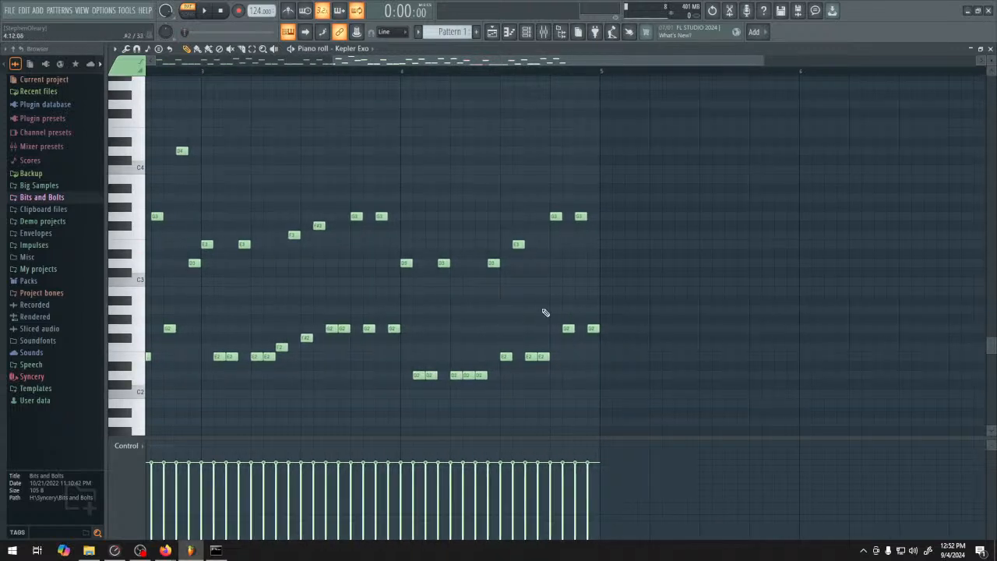
{"action": "scroll", "coordinate": [545, 312], "scroll_direction": "left", "scroll_amount": 1}
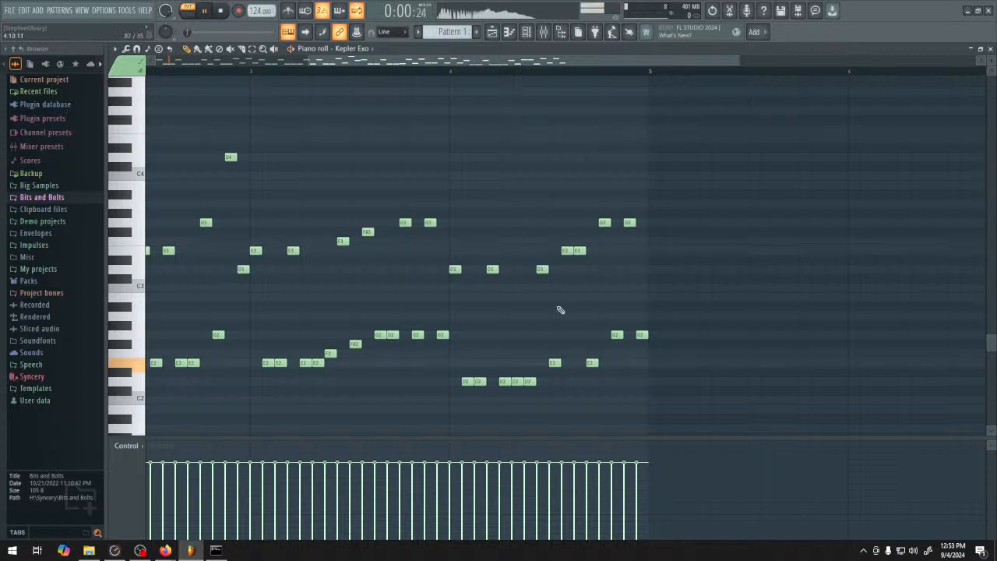
Raise the four E notes in bar 4 to G and move its last four notes to D4, D3, A3 and A2
{"action": "scroll", "coordinate": [514, 187], "scroll_direction": "left", "scroll_amount": 2}
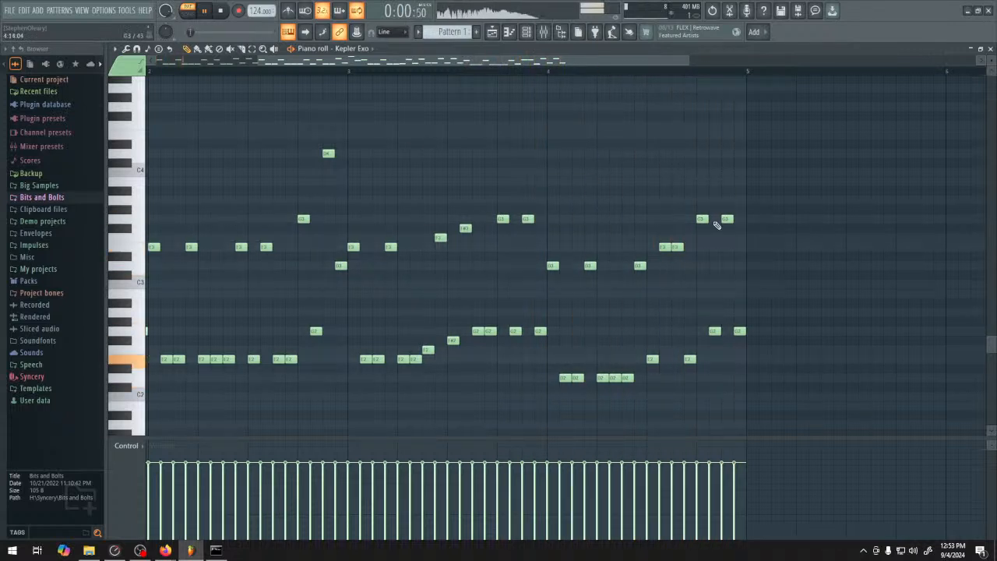
{"action": "left_click_drag", "start_coordinate": [651, 234], "coordinate": [690, 361]}
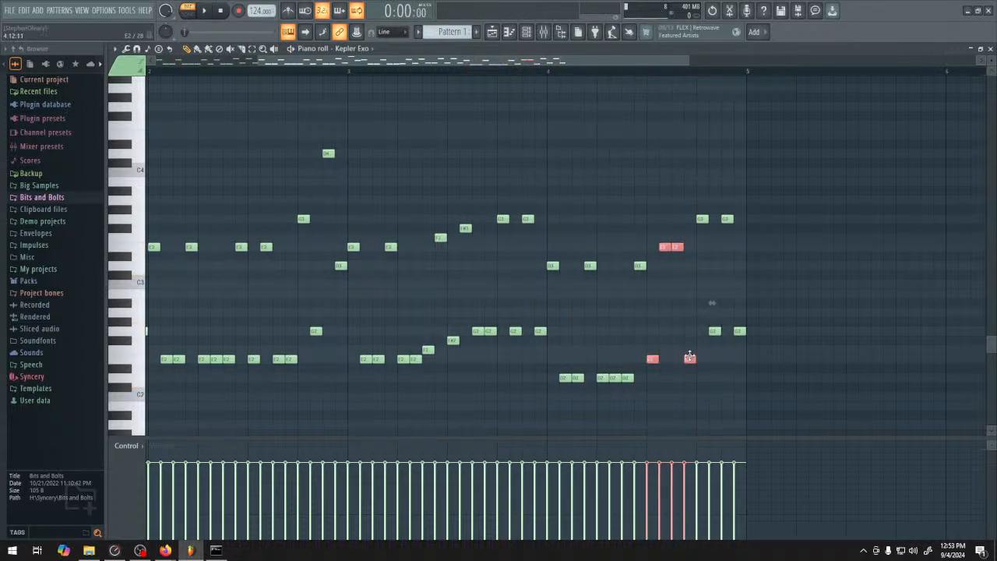
{"action": "left_click_drag", "start_coordinate": [700, 214], "coordinate": [787, 348]}
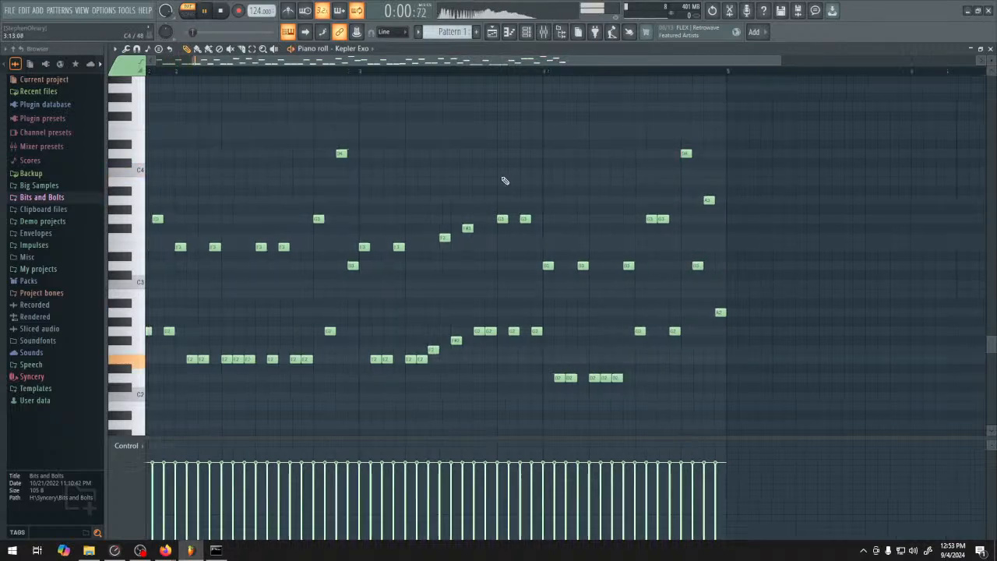
Create a playlist automation clip for Kepler Exo's VCF cutoff frequency and close the plugin and channel rack windows
{"action": "key", "text": "F5"}
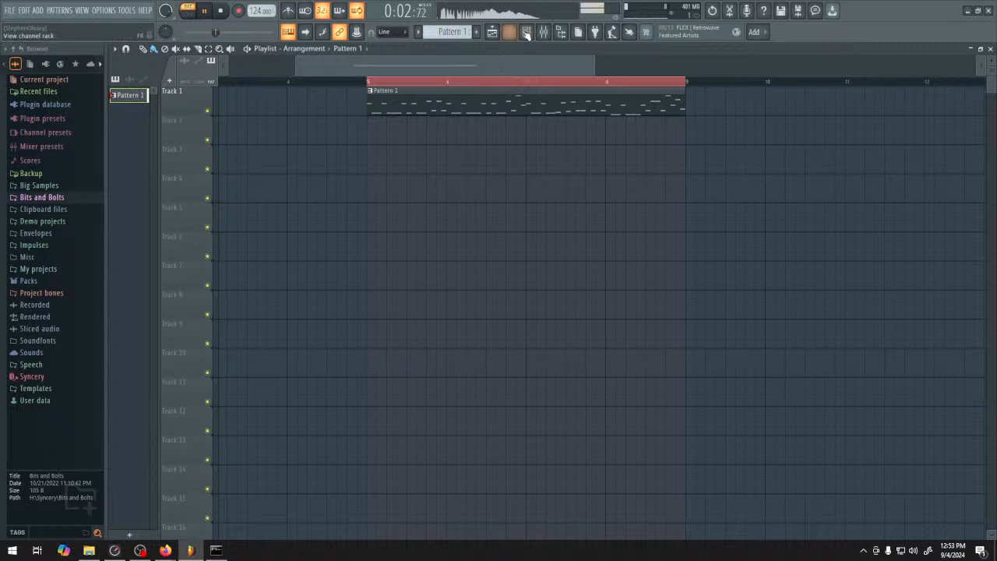
{"action": "left_click", "coordinate": [526, 33]}
{"action": "left_click", "coordinate": [339, 140]}
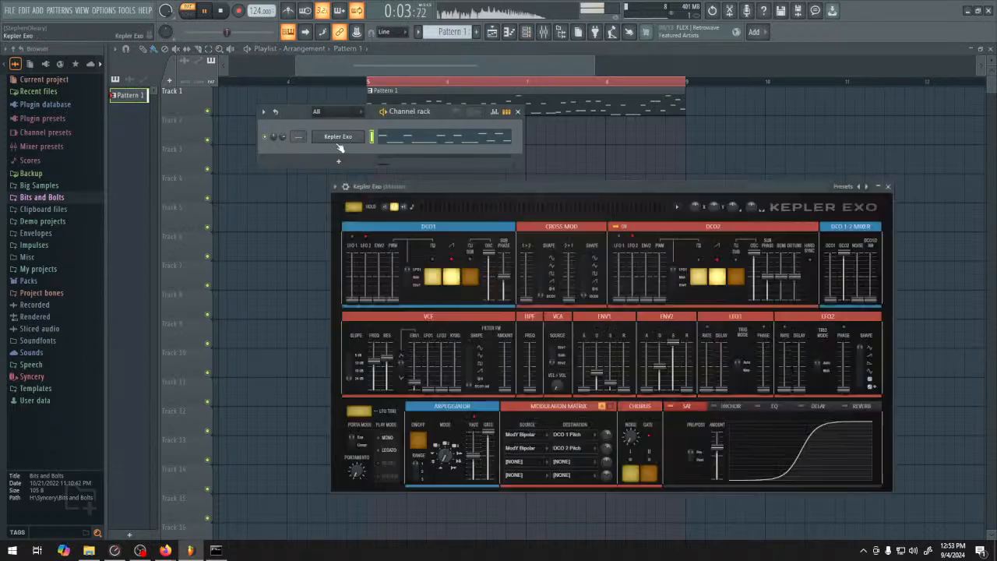
{"action": "right_click", "coordinate": [375, 368]}
{"action": "left_click", "coordinate": [411, 445]}
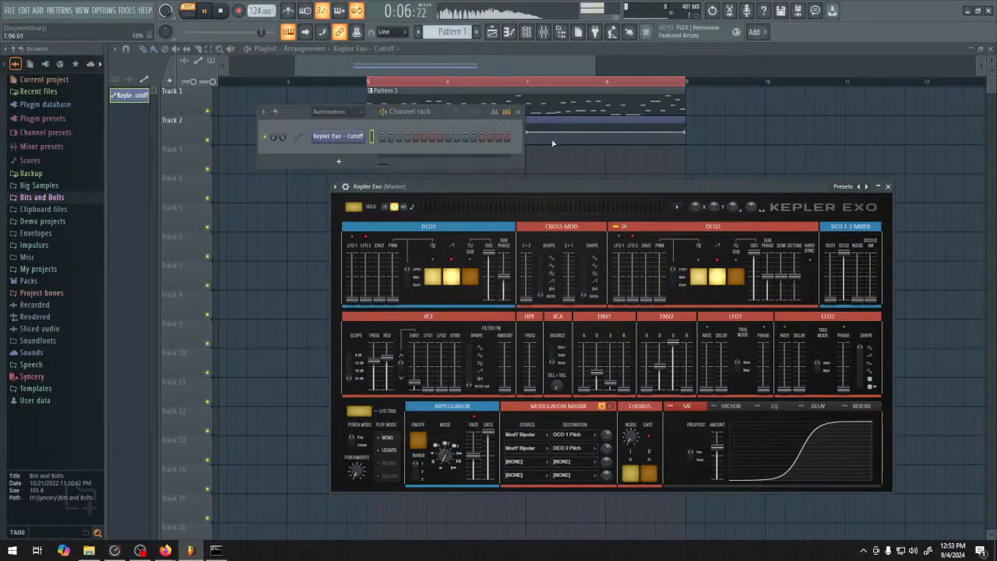
{"action": "key", "text": "F12"}
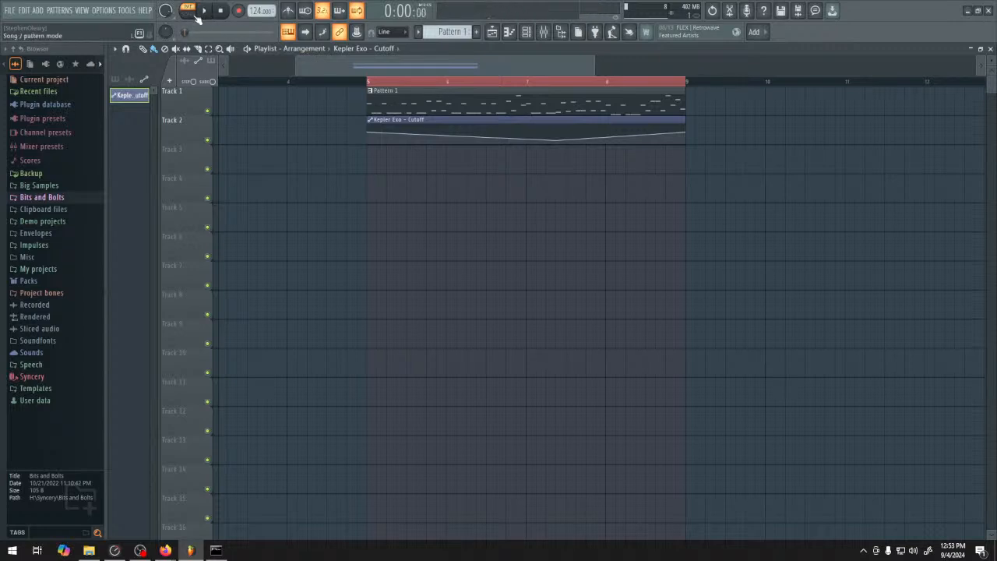
Play in song mode and shape the cutoff automation with extra points midway through bar 6 and around bar 8
{"action": "left_click", "coordinate": [200, 12]}
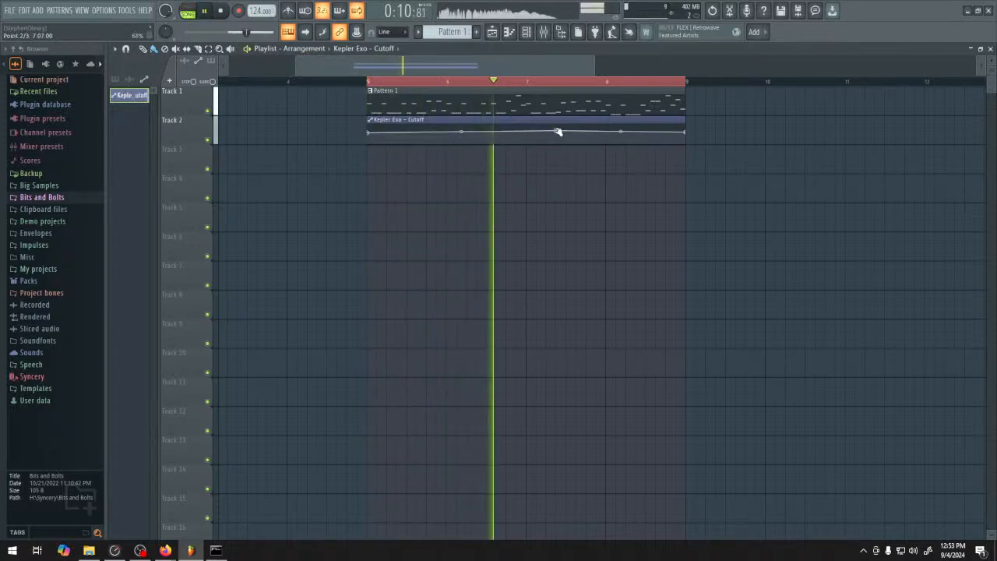
{"action": "right_click", "coordinate": [485, 130]}
{"action": "right_click", "coordinate": [609, 136]}
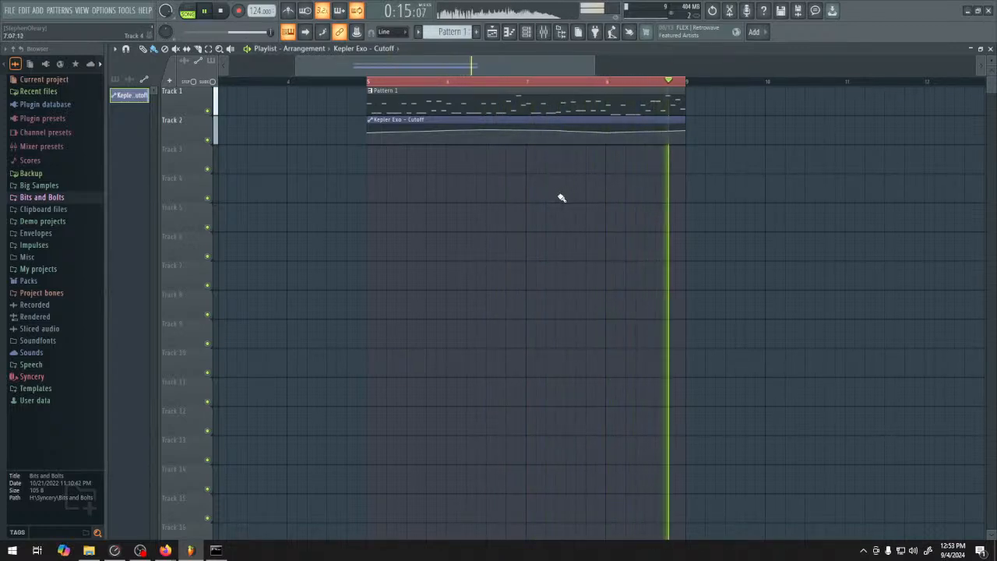
Stop playback, show the unsorted channels and bring up the Kepler Exo window, moving it slightly away from the channel rack
{"action": "left_click", "coordinate": [527, 31]}
{"action": "key", "text": "space"}
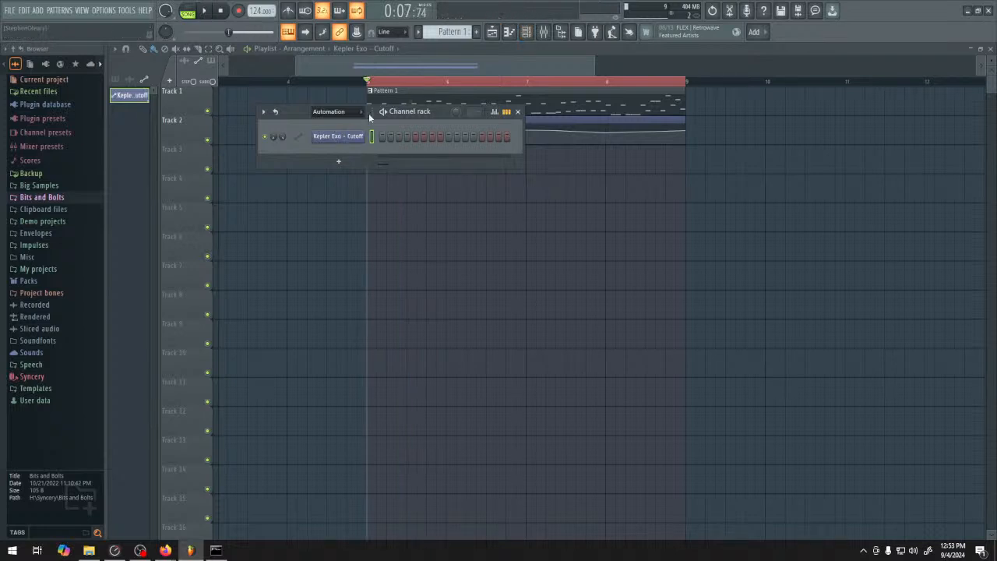
{"action": "left_click", "coordinate": [339, 136]}
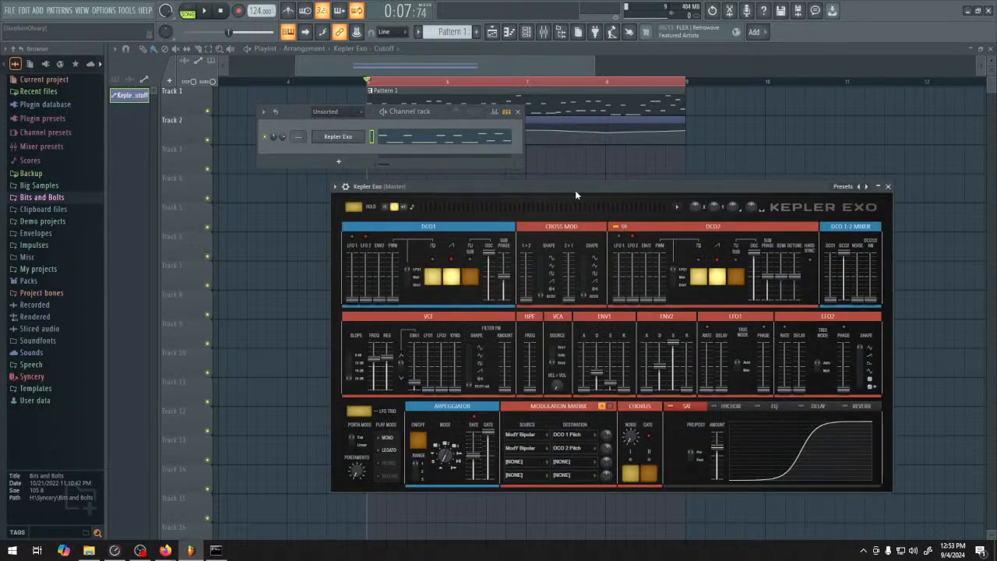
{"action": "left_click", "coordinate": [543, 32]}
{"action": "left_click", "coordinate": [543, 32]}
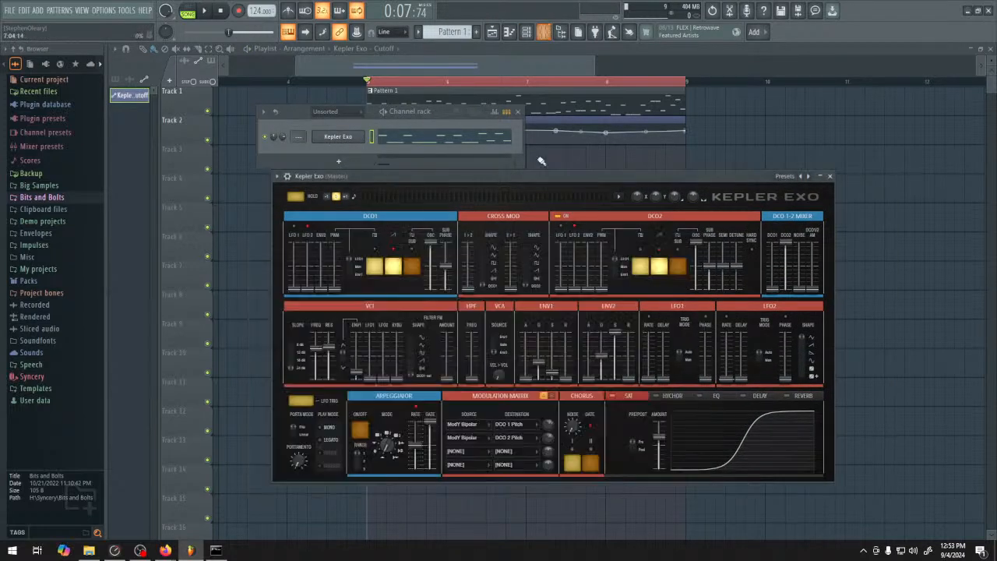
{"action": "left_click_drag", "start_coordinate": [527, 176], "coordinate": [536, 166]}
Open the Kepler Exo piano roll, start playback, select every note and shorten them all slightly
{"action": "left_click", "coordinate": [431, 141]}
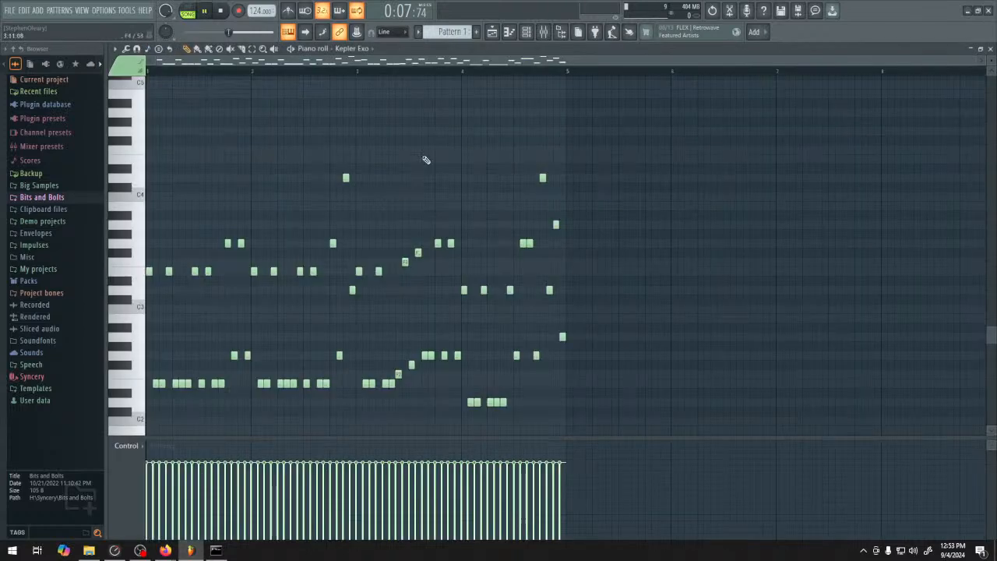
{"action": "key", "text": "space"}
{"action": "key", "text": "ctrl+a"}
{"action": "scroll", "coordinate": [271, 271], "scroll_direction": "up", "scroll_amount": 4}
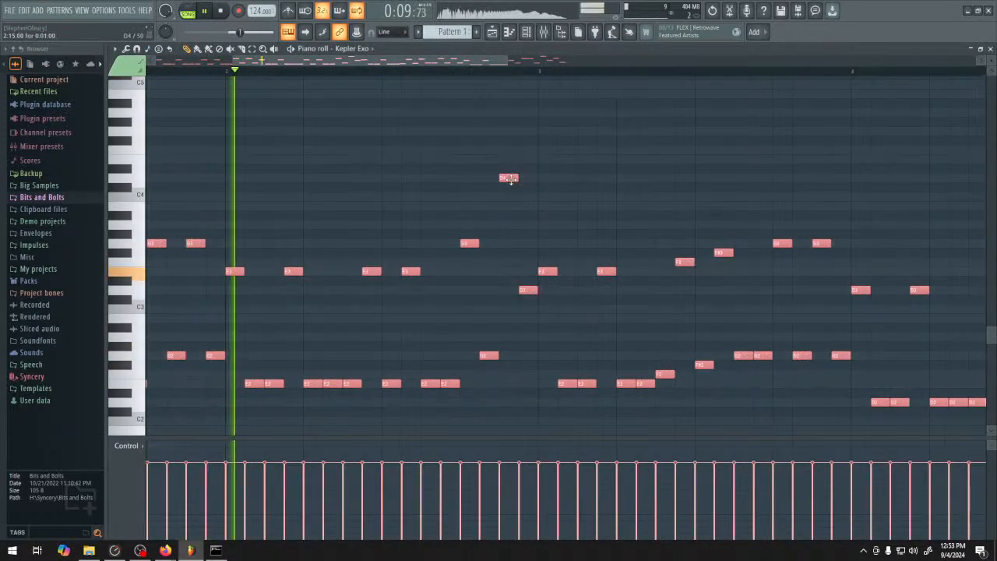
{"action": "double_click", "coordinate": [511, 178]}
{"action": "left_click", "coordinate": [570, 229]}
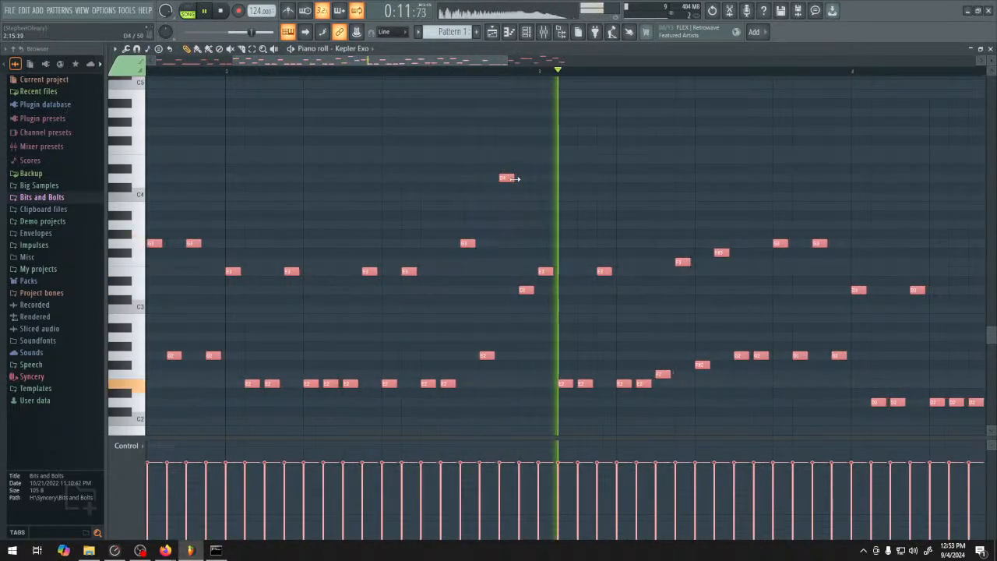
Raise the release of ENV1 and ENV2 in Kepler Exo and close the synth window
{"action": "left_click", "coordinate": [526, 32]}
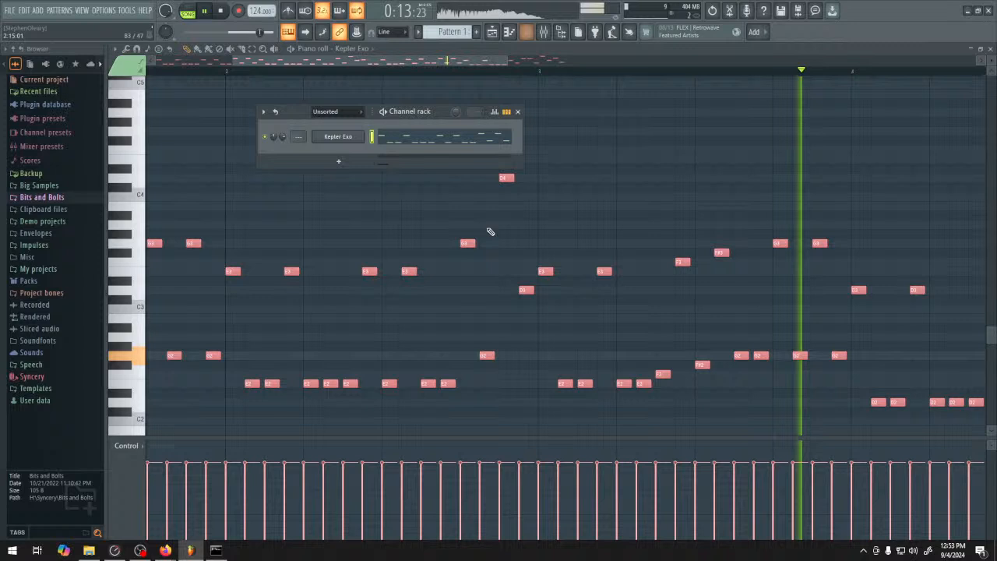
{"action": "left_click", "coordinate": [343, 136]}
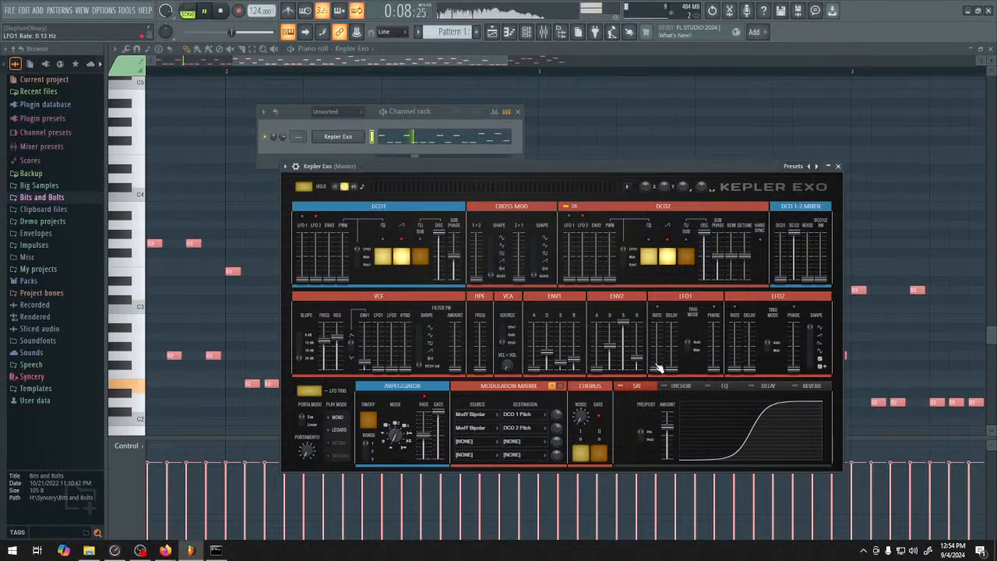
{"action": "left_click", "coordinate": [838, 166]}
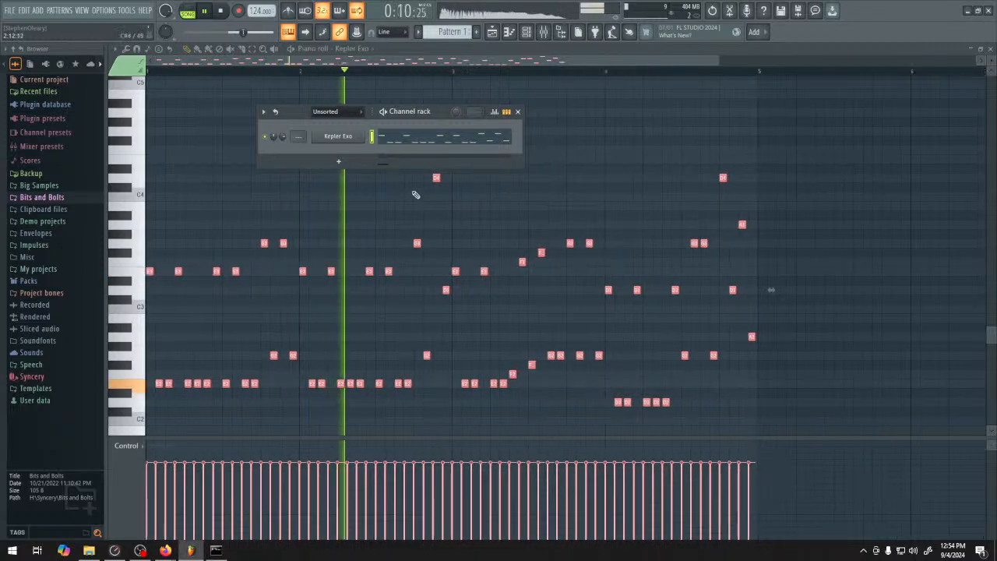
Reopen the Kepler Exo window, restart playback and raise the DCO2 semitones to 29
{"action": "left_click", "coordinate": [338, 136]}
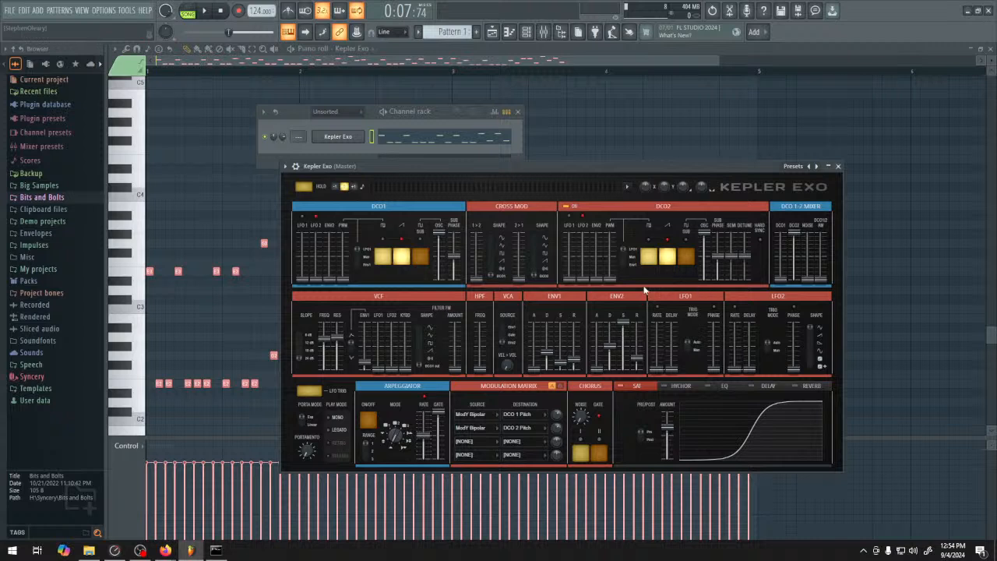
{"action": "key", "text": "space"}
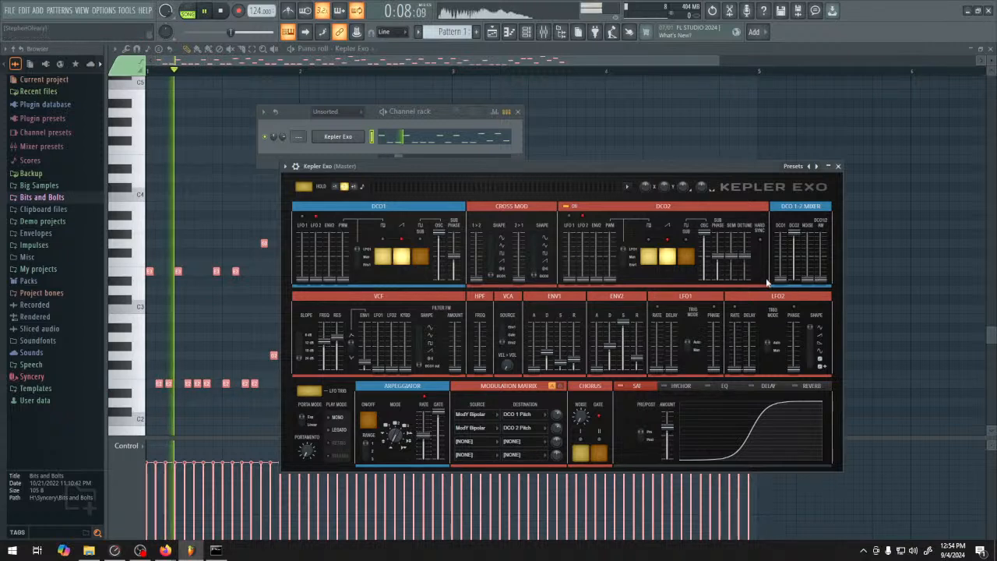
{"action": "left_click_drag", "start_coordinate": [731, 237], "coordinate": [731, 242]}
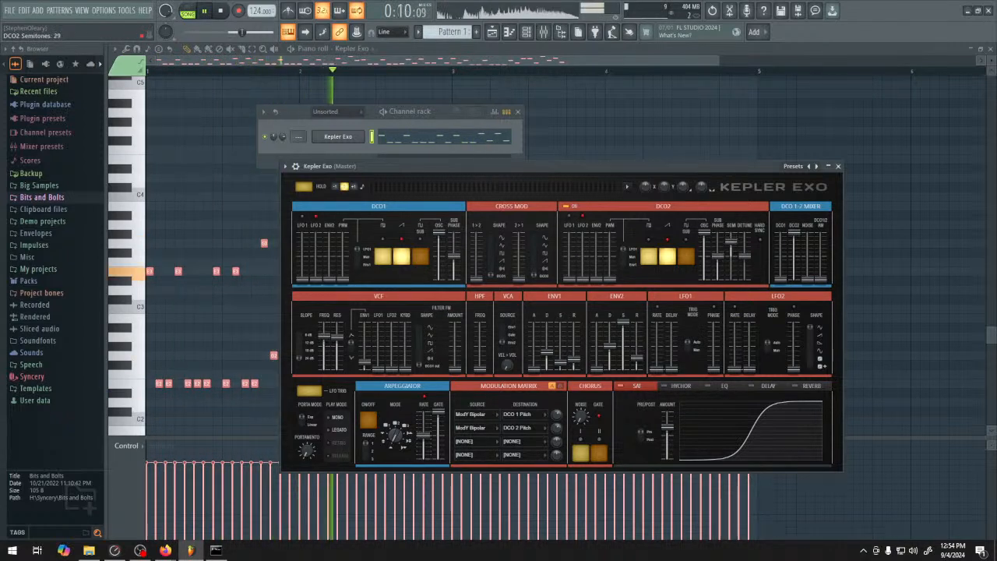
Raise Kepler Exo's 1>2 cross modulation and DCO1 pulse-width modulation, and set the filter FM amount to 30%
{"action": "left_click_drag", "start_coordinate": [476, 278], "coordinate": [476, 250]}
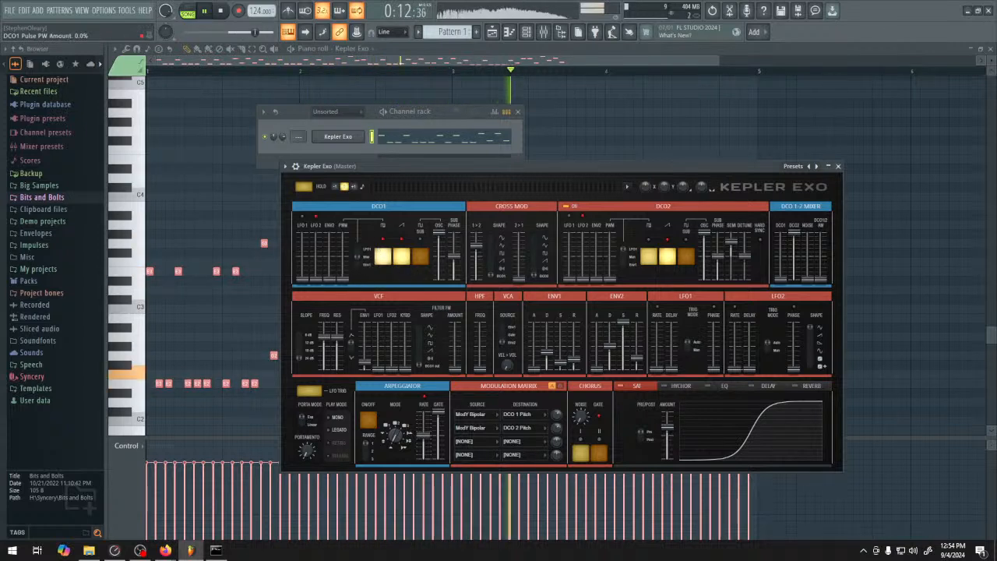
{"action": "left_click_drag", "start_coordinate": [343, 278], "coordinate": [343, 255]}
{"action": "left_click_drag", "start_coordinate": [476, 245], "coordinate": [476, 253]}
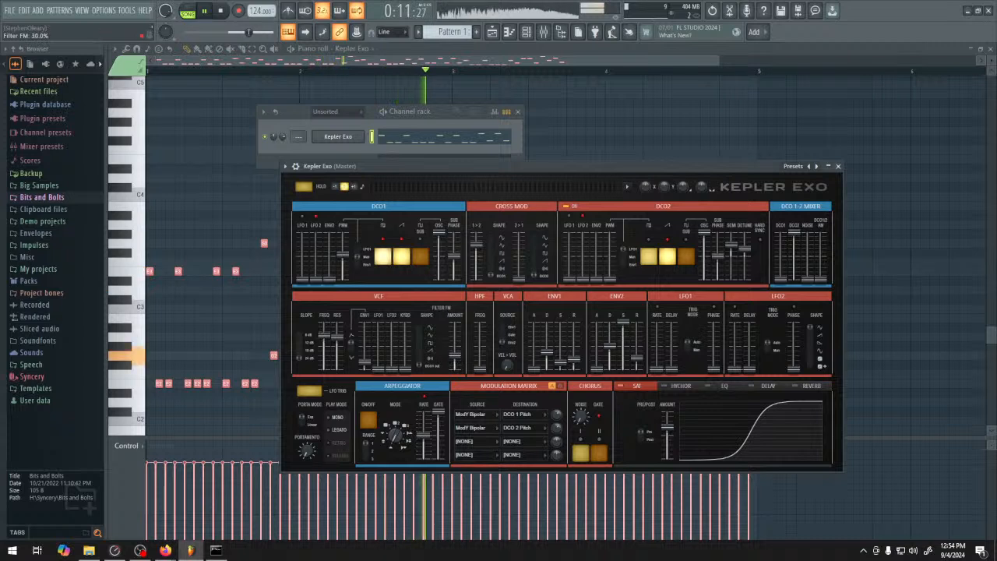
Fine-tune Kepler Exo's filter FM amount, filter slope and resonance while the riff plays
{"action": "left_click_drag", "start_coordinate": [458, 349], "coordinate": [459, 353]}
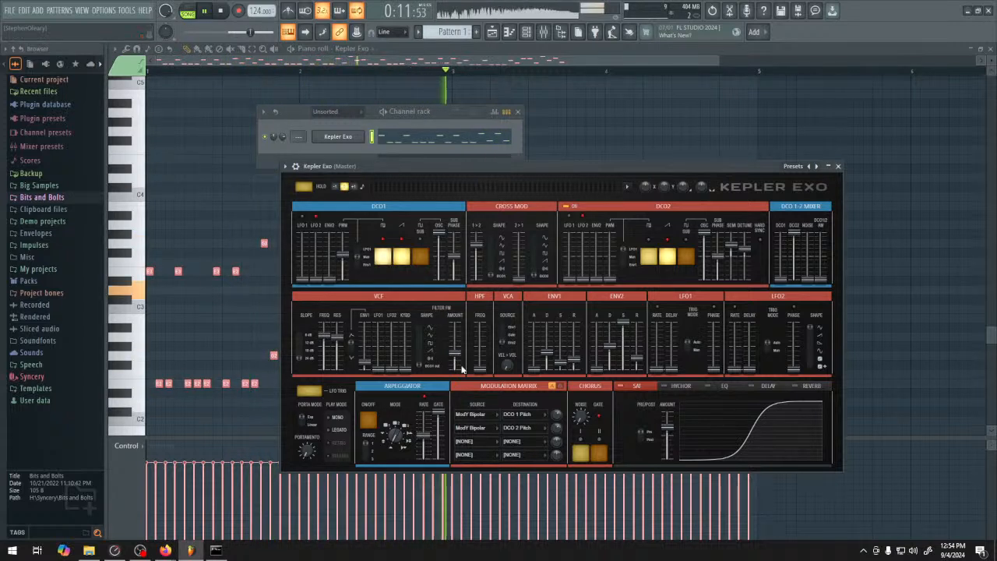
{"action": "left_click", "coordinate": [308, 361]}
{"action": "left_click_drag", "start_coordinate": [337, 338], "coordinate": [338, 337]}
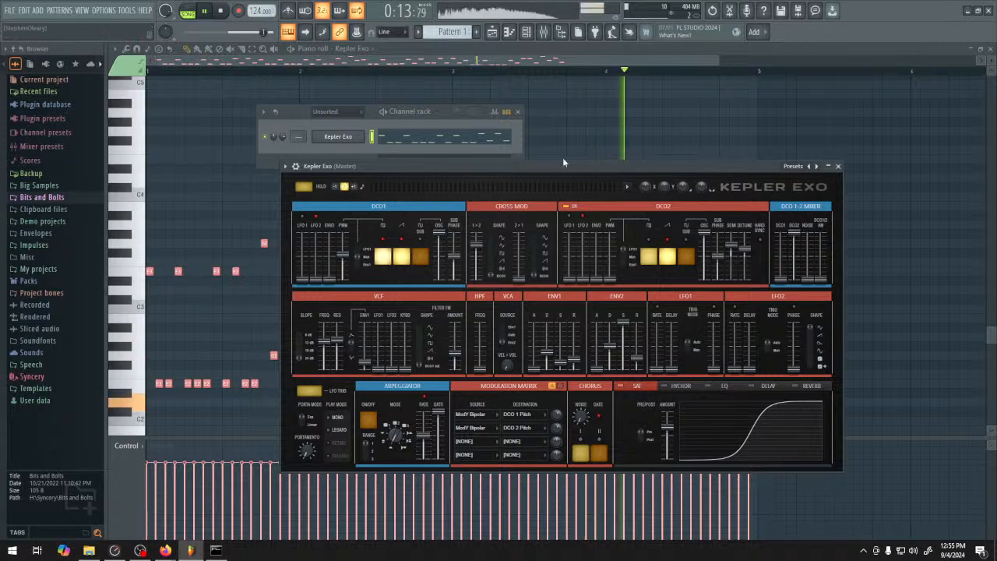
Open the Kepler Exo cutoff automation clip from the Playlist, inspect its envelope and output range, and close it
{"action": "left_click", "coordinate": [492, 33]}
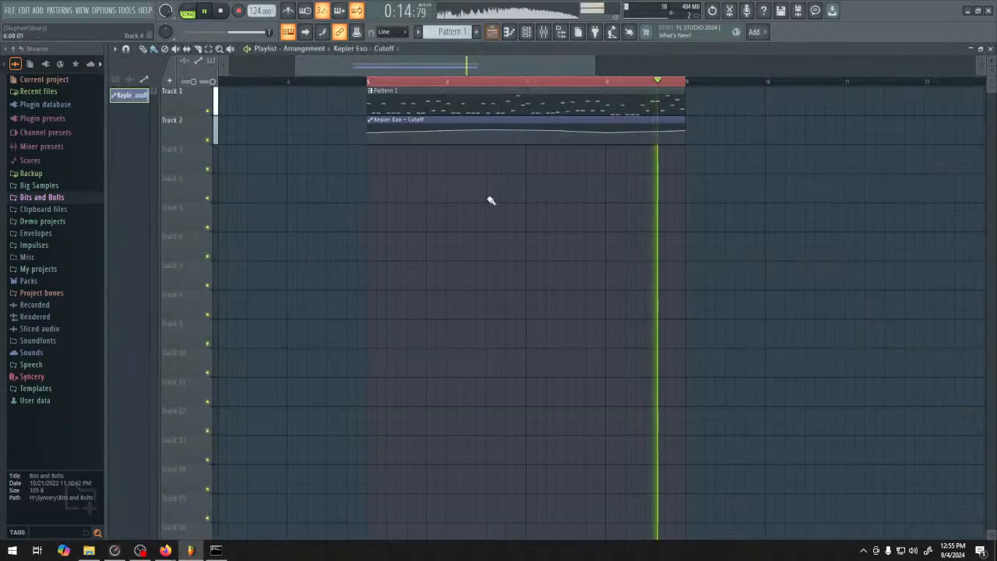
{"action": "double_click", "coordinate": [398, 127]}
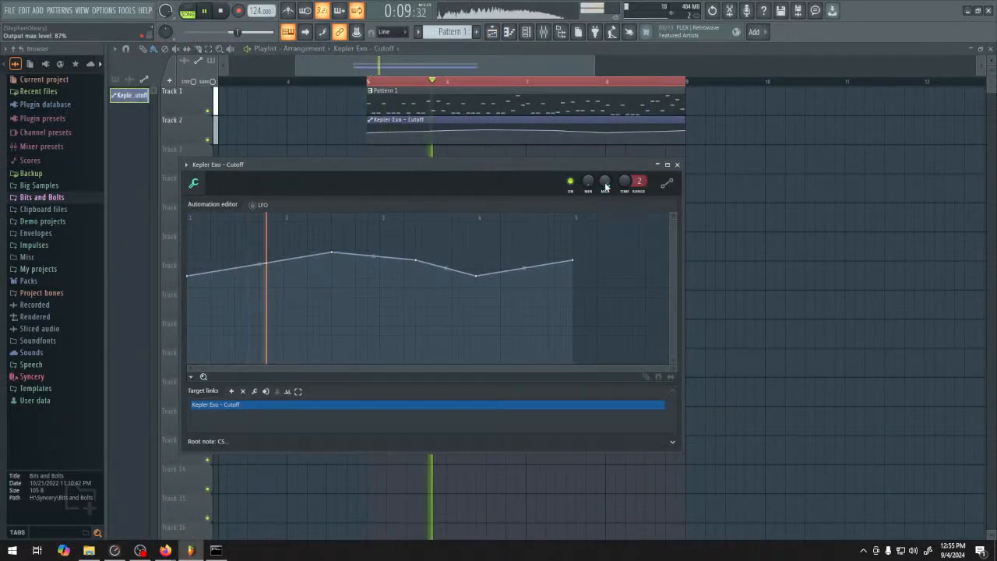
{"action": "left_click", "coordinate": [677, 164]}
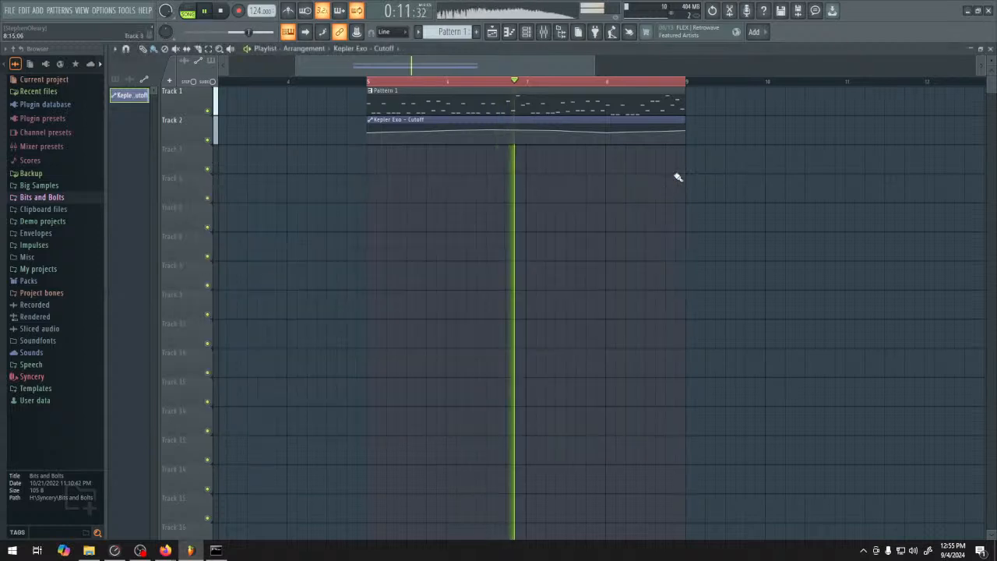
Show the unsorted channels in the channel rack, reopen the Kepler Exo window and stop playback
{"action": "left_click", "coordinate": [527, 33]}
{"action": "left_click", "coordinate": [329, 111]}
{"action": "left_click", "coordinate": [331, 137]}
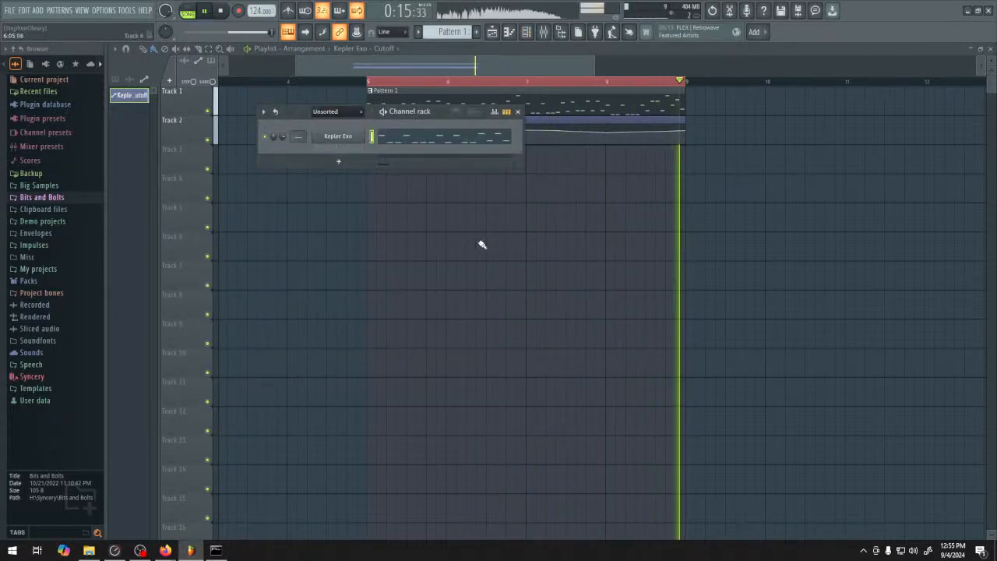
{"action": "left_click", "coordinate": [340, 138]}
{"action": "key", "text": "space"}
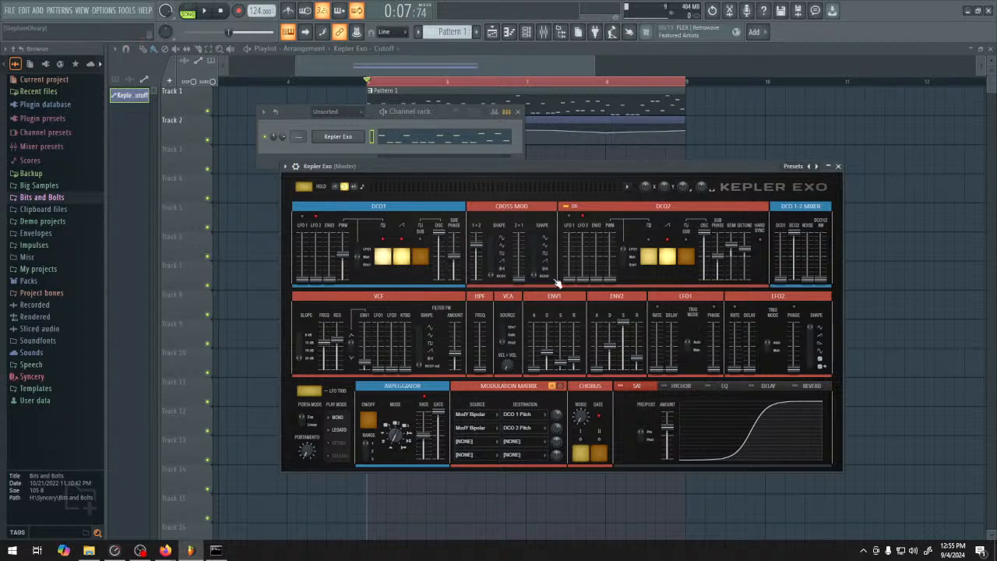
{"action": "right_click", "coordinate": [567, 144]}
{"action": "double_click", "coordinate": [574, 120]}
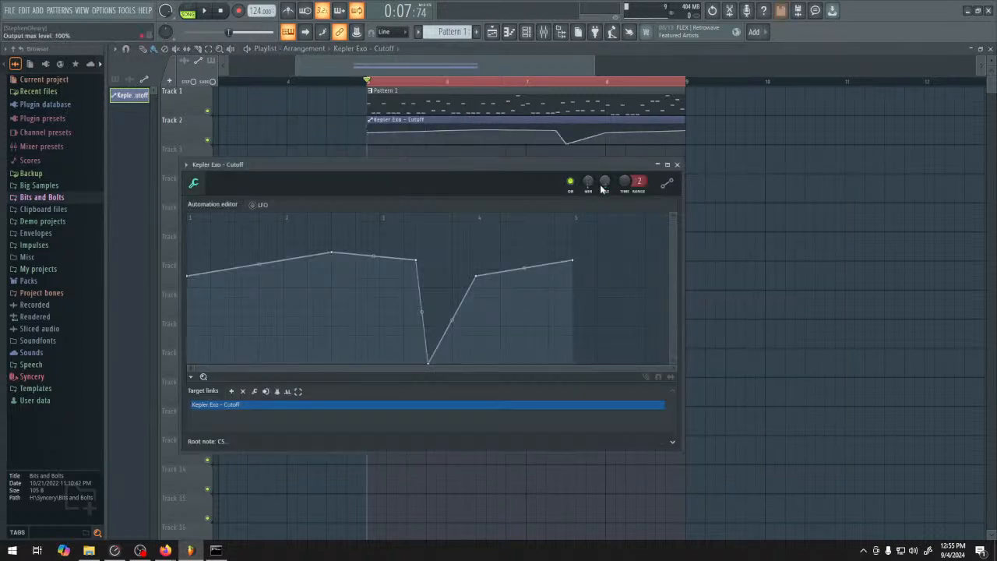
{"action": "right_click", "coordinate": [567, 143]}
{"action": "left_click", "coordinate": [598, 160]}
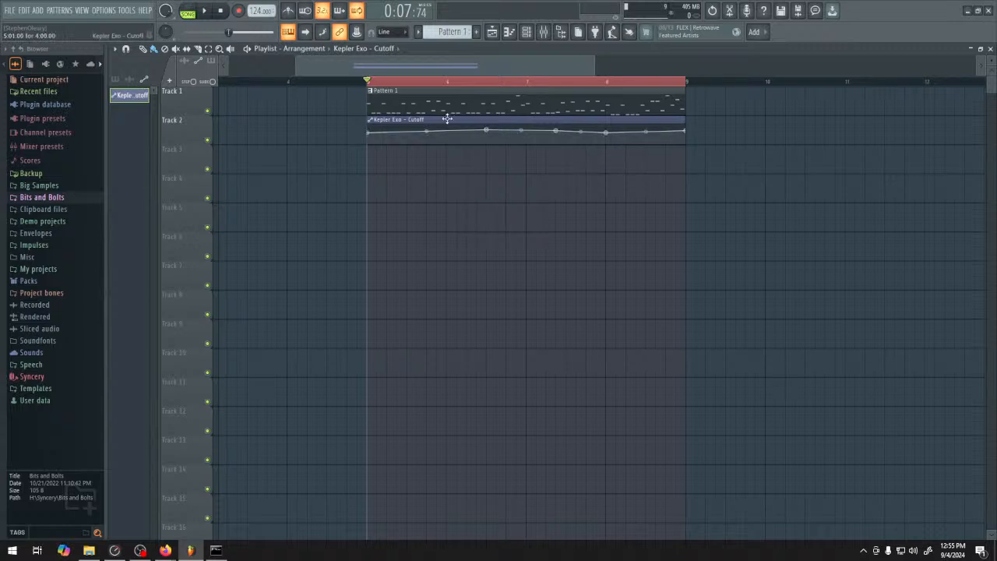
Start playback, switch the channel rack from the automation group to unsorted channels and open Kepler Exo again
{"action": "left_click", "coordinate": [530, 32]}
{"action": "left_click", "coordinate": [338, 136]}
{"action": "key", "text": "space"}
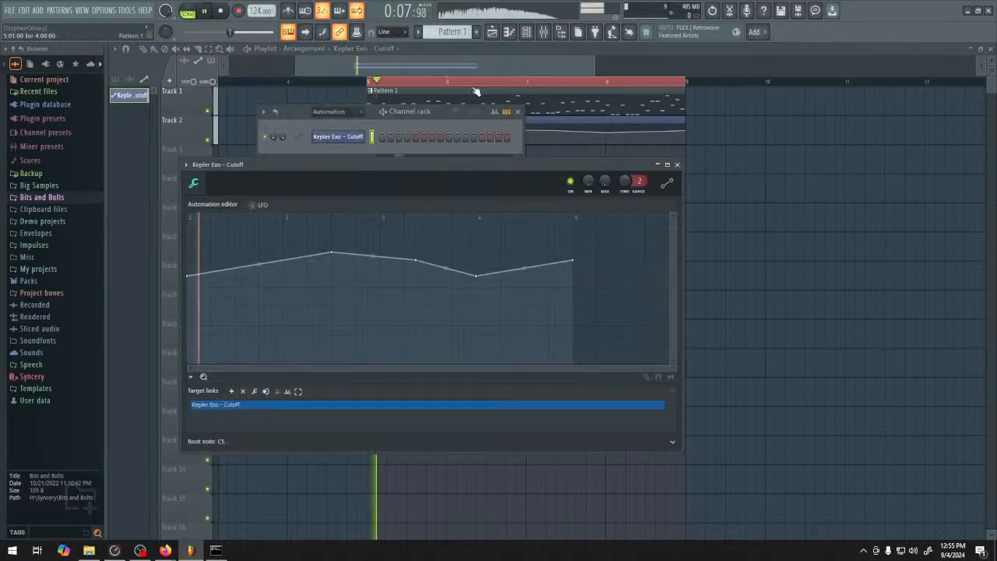
{"action": "left_click", "coordinate": [350, 115]}
{"action": "left_click", "coordinate": [345, 148]}
{"action": "left_click", "coordinate": [351, 135]}
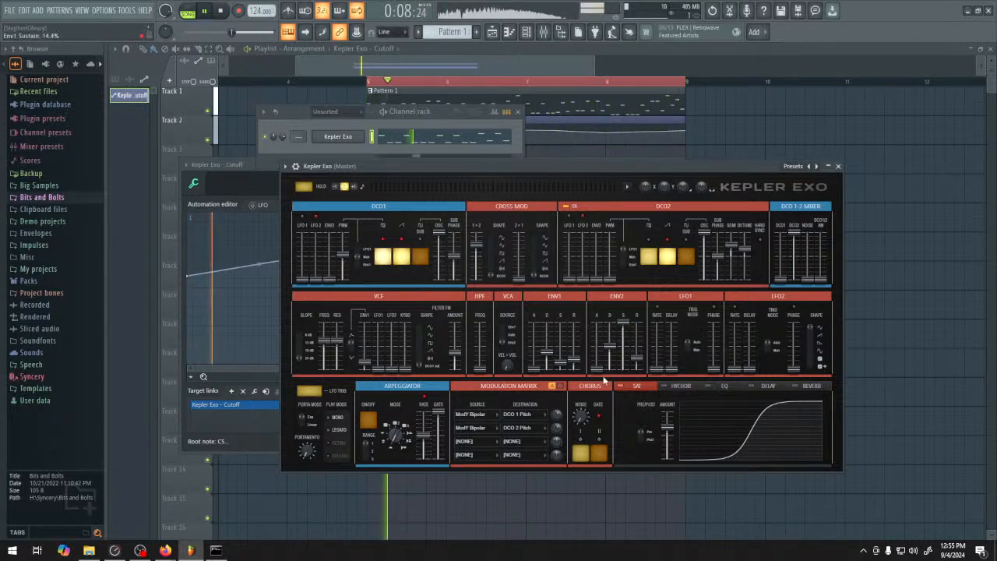
Raise Kepler Exo's 2>1 cross modulation, set the DCO2 detune to -25.5%, enable hard sync and audition the riff
{"action": "left_click_drag", "start_coordinate": [371, 369], "coordinate": [371, 363]}
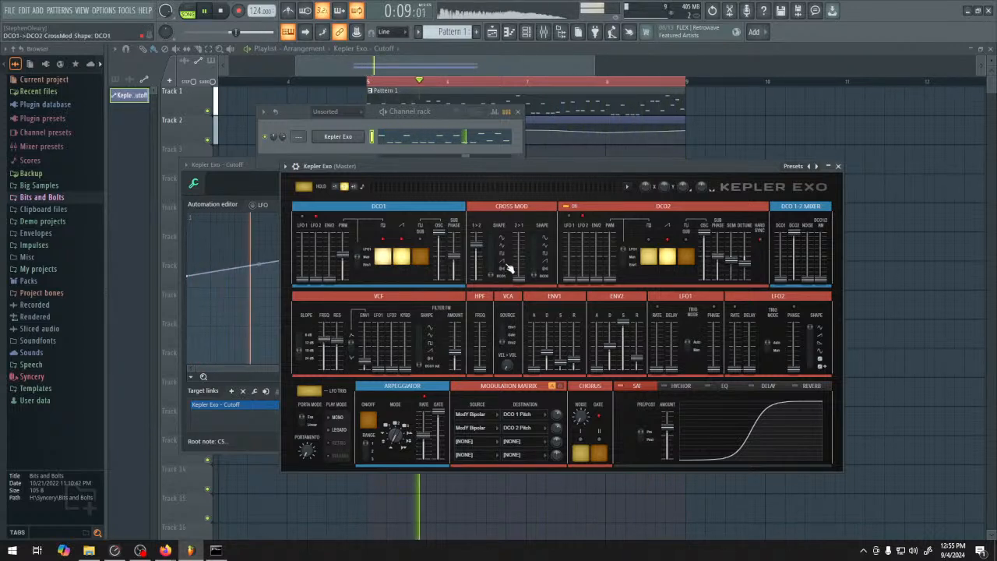
{"action": "mouse_move", "coordinate": [731, 258]}
{"action": "left_mouse_down"}
{"action": "mouse_move", "coordinate": [731, 242]}
{"action": "mouse_move", "coordinate": [745, 260]}
{"action": "mouse_move", "coordinate": [748, 249]}
{"action": "left_mouse_up"}
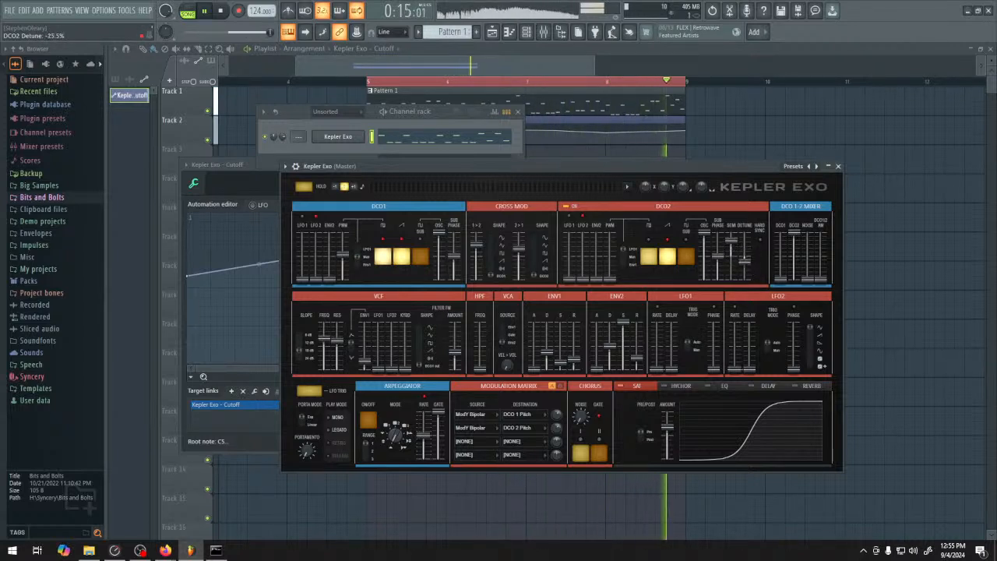
{"action": "key", "text": "space"}
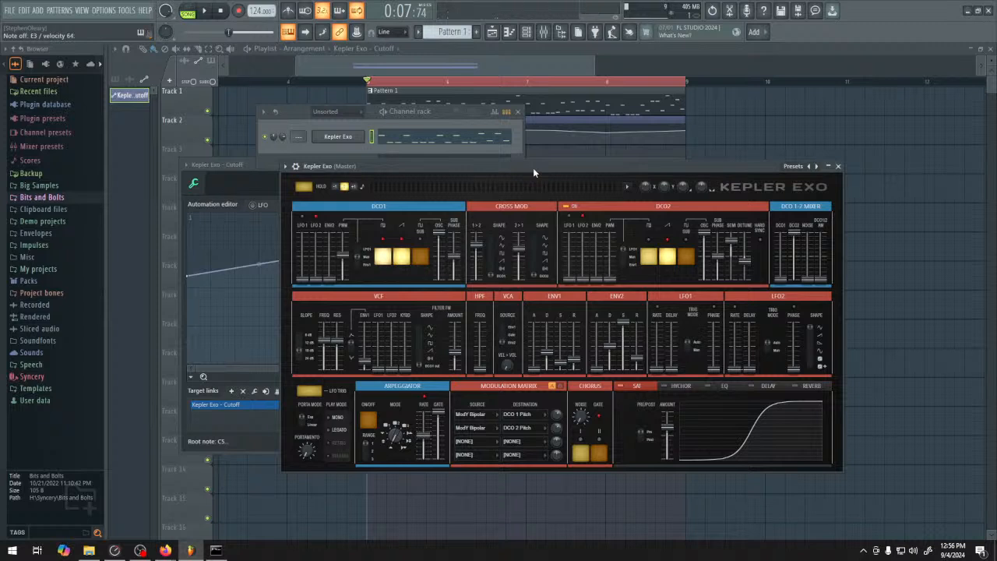
{"action": "key", "text": "space"}
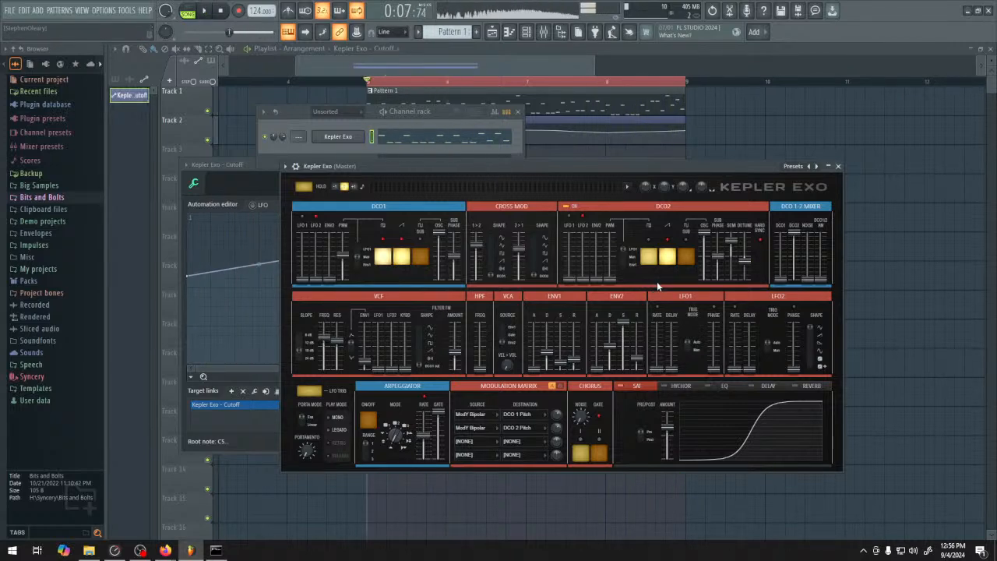
Open the plugin picker and add a Harmor channel to the channel rack
{"action": "key", "text": "space"}
{"action": "key", "text": "F8"}
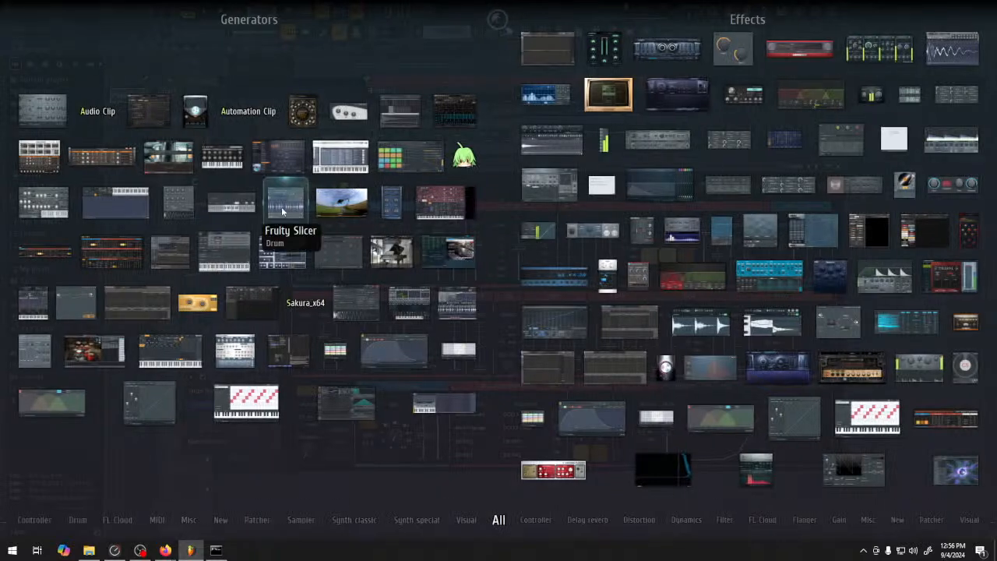
{"action": "left_click_drag", "start_coordinate": [427, 209], "coordinate": [347, 149]}
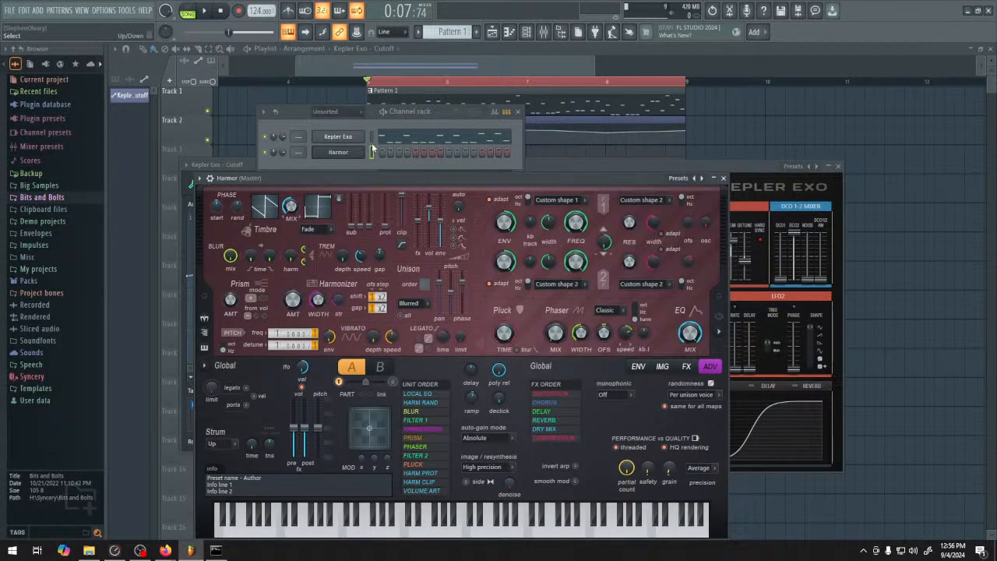
Create Pattern 2 and enter a one-bar E2 note for Kepler Exo at the start of its piano roll
{"action": "scroll", "coordinate": [465, 32], "scroll_direction": "up", "scroll_amount": 1}
{"action": "right_click", "coordinate": [344, 137]}
{"action": "left_click", "coordinate": [383, 137]}
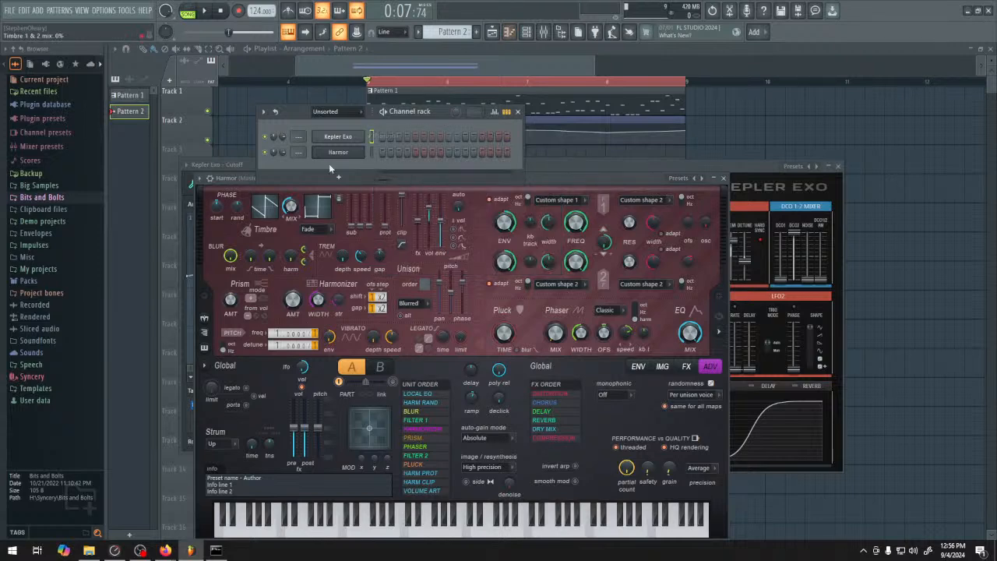
{"action": "right_click", "coordinate": [344, 138]}
{"action": "left_click", "coordinate": [390, 137]}
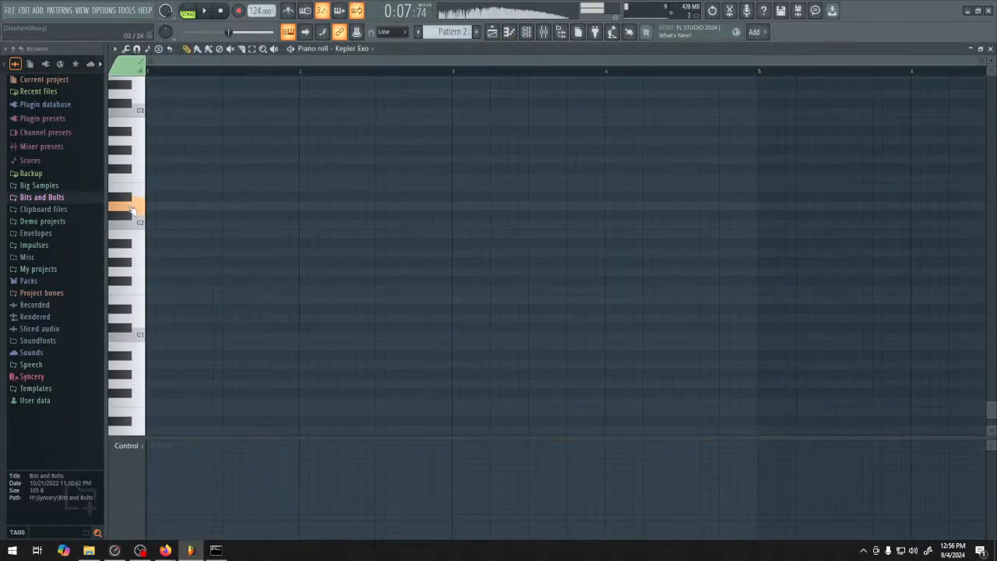
{"action": "left_click", "coordinate": [150, 187]}
{"action": "left_click", "coordinate": [151, 188]}
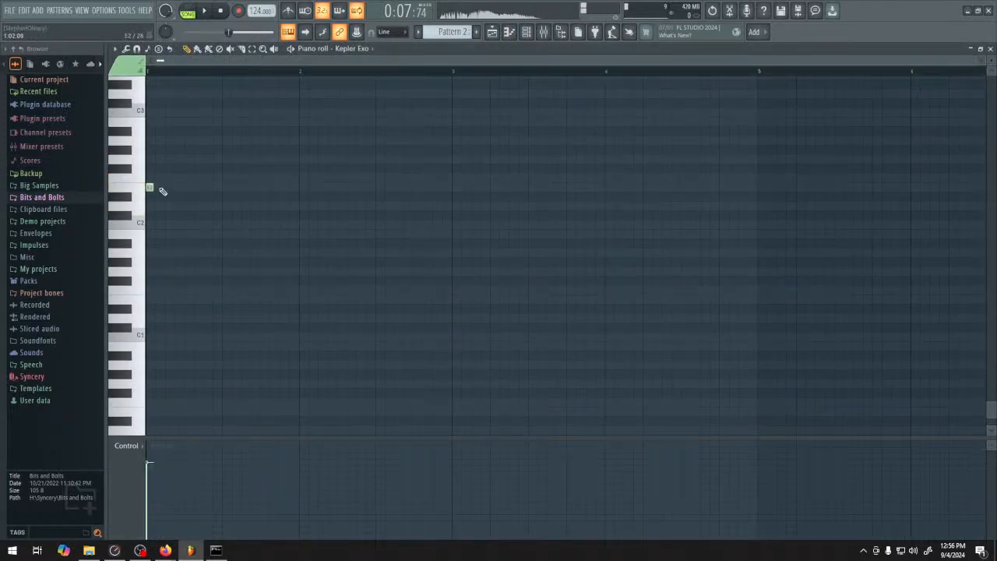
{"action": "left_click_drag", "start_coordinate": [153, 187], "coordinate": [298, 187]}
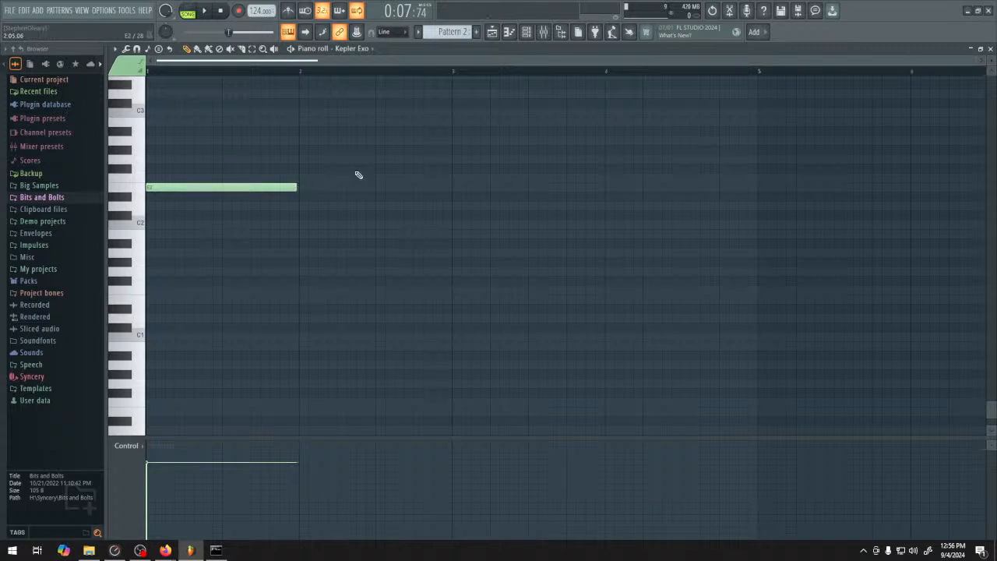
Give the Harmor channel the same one-bar note and switch playback to pattern mode
{"action": "left_click", "coordinate": [527, 33]}
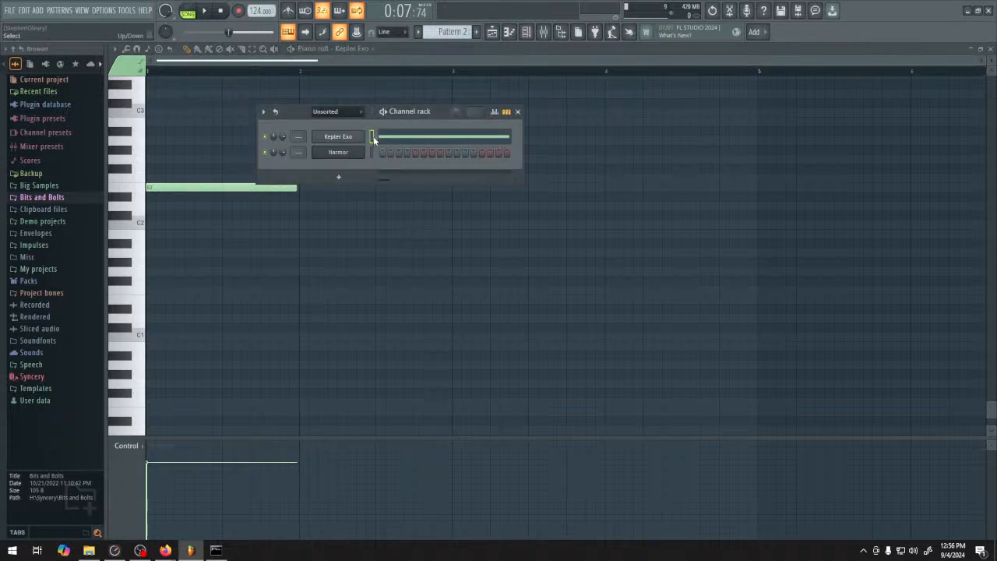
{"action": "left_click", "coordinate": [372, 155]}
{"action": "key", "text": "space"}
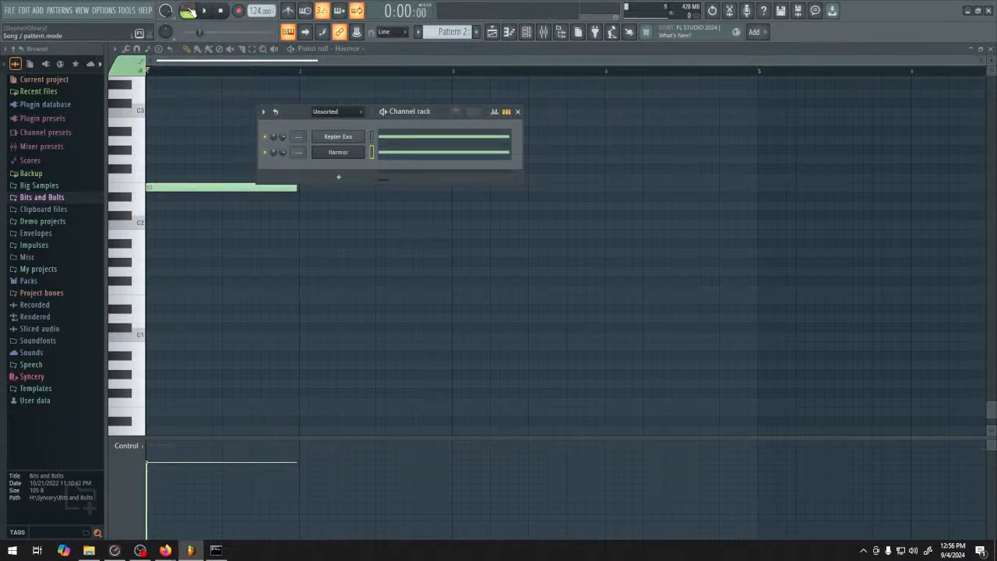
{"action": "key", "text": "space"}
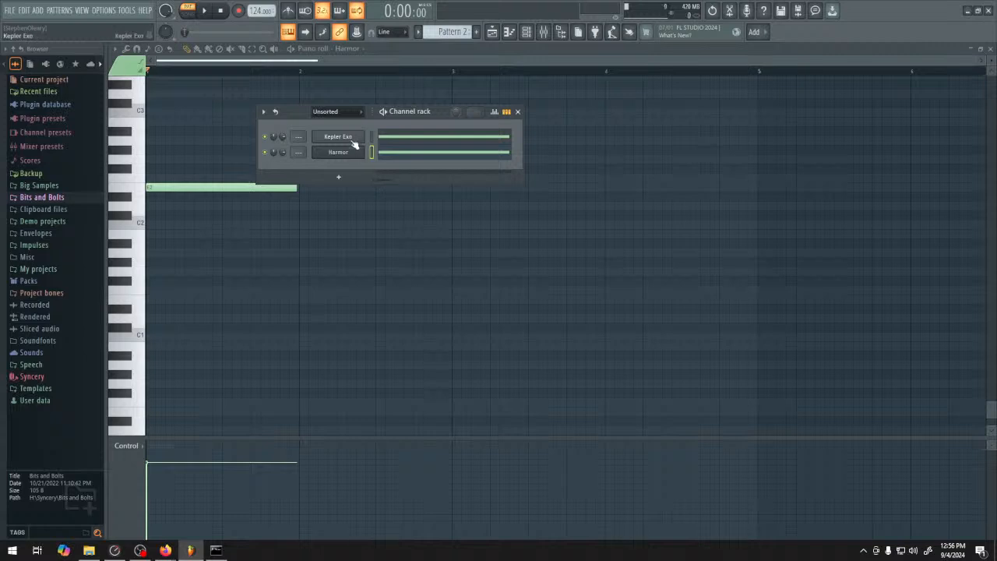
Open Kepler Exo with its channel settings shown and play Pattern 2 to compare it with Harmor
{"action": "left_click", "coordinate": [355, 144]}
{"action": "left_click", "coordinate": [296, 166]}
{"action": "key", "text": "space"}
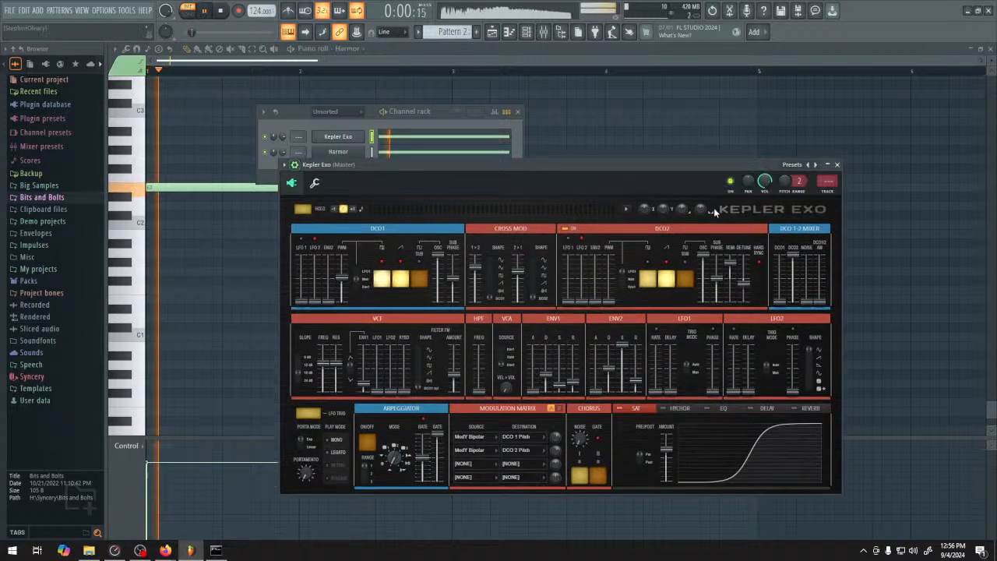
{"action": "key", "text": "space"}
{"action": "key", "text": "space"}
{"action": "left_click_drag", "start_coordinate": [799, 181], "coordinate": [784, 173]}
{"action": "key", "text": "space"}
{"action": "key", "text": "space"}
{"action": "key", "text": "space"}
{"action": "key", "text": "space"}
{"action": "key", "text": "space"}
{"action": "key", "text": "space"}
{"action": "key", "text": "space"}
{"action": "key", "text": "space"}
{"action": "key", "text": "space"}
{"action": "key", "text": "space"}
{"action": "key", "text": "space"}
{"action": "key", "text": "space"}
{"action": "key", "text": "space"}
{"action": "key", "text": "Escape"}
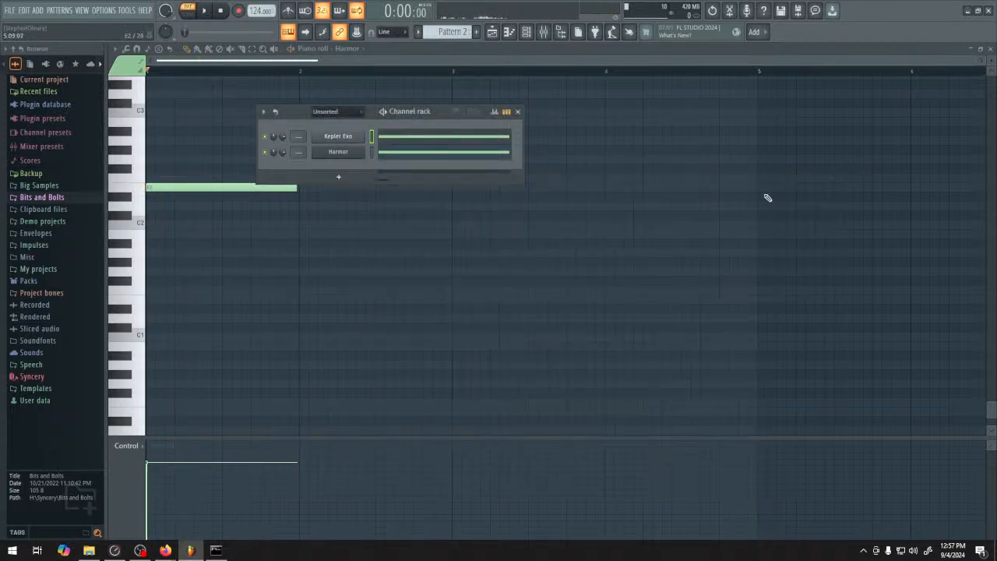
Delete the Harmor channel from the channel rack and confirm
{"action": "right_click", "coordinate": [352, 159]}
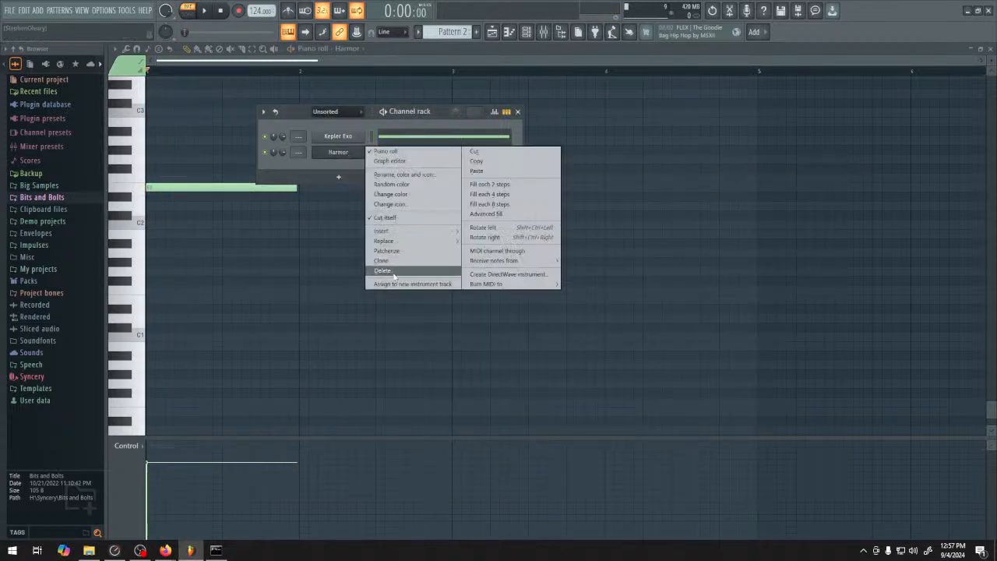
{"action": "left_click", "coordinate": [382, 271]}
{"action": "left_click", "coordinate": [536, 309]}
Switch playback back to song mode and clear the open windows off the Playlist
{"action": "key", "text": "space"}
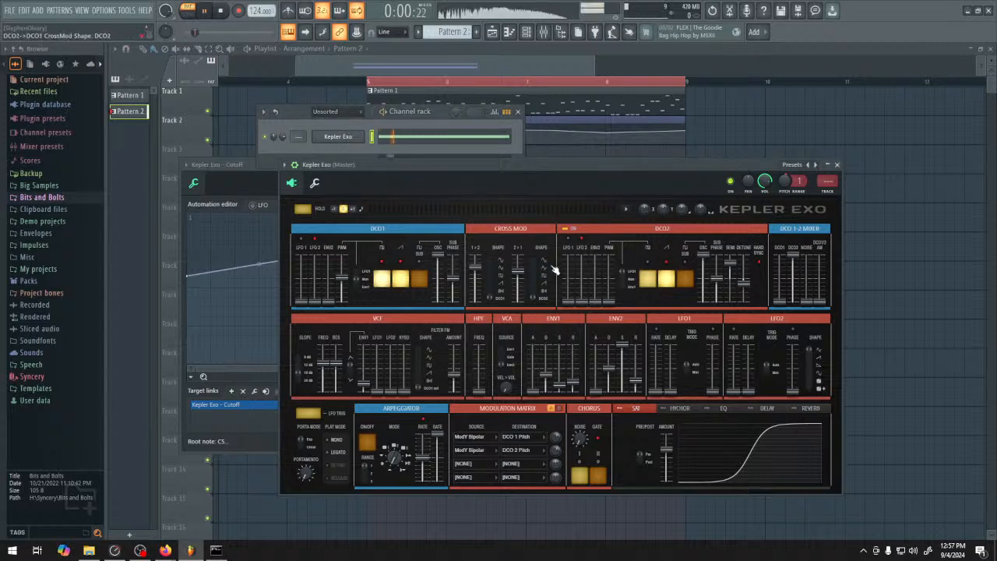
{"action": "left_click", "coordinate": [187, 14]}
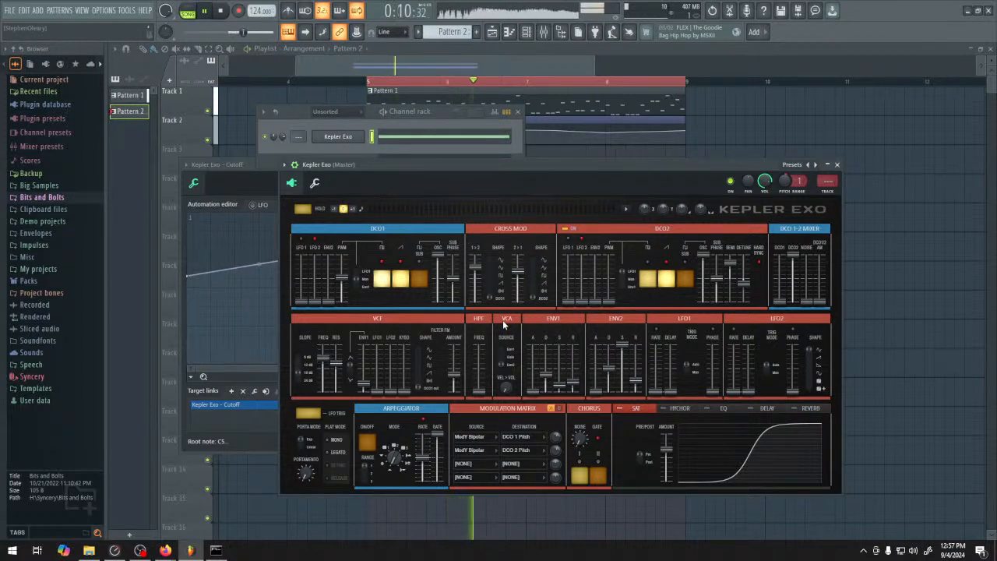
{"action": "left_click", "coordinate": [518, 111]}
{"action": "left_click", "coordinate": [494, 138]}
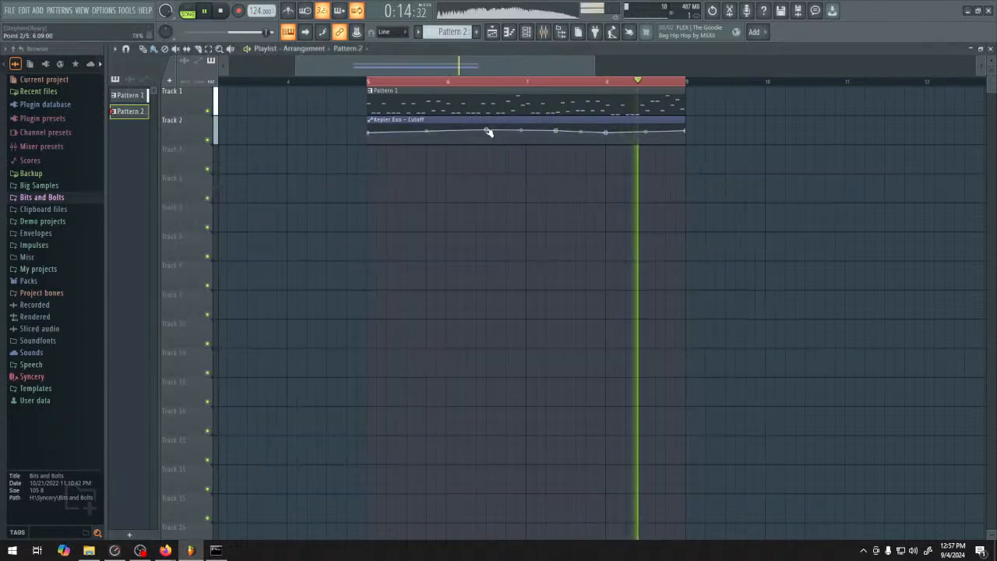
Move the third cutoff automation point earlier and slightly lower, near the end of bar 6, and audition from mid-bar 6
{"action": "right_click", "coordinate": [552, 134]}
{"action": "left_click_drag", "start_coordinate": [547, 139], "coordinate": [518, 132]}
{"action": "left_click", "coordinate": [496, 81]}
{"action": "key", "text": "space"}
{"action": "key", "text": "space"}
{"action": "key", "text": "space"}
{"action": "key", "text": "space"}
{"action": "key", "text": "space"}
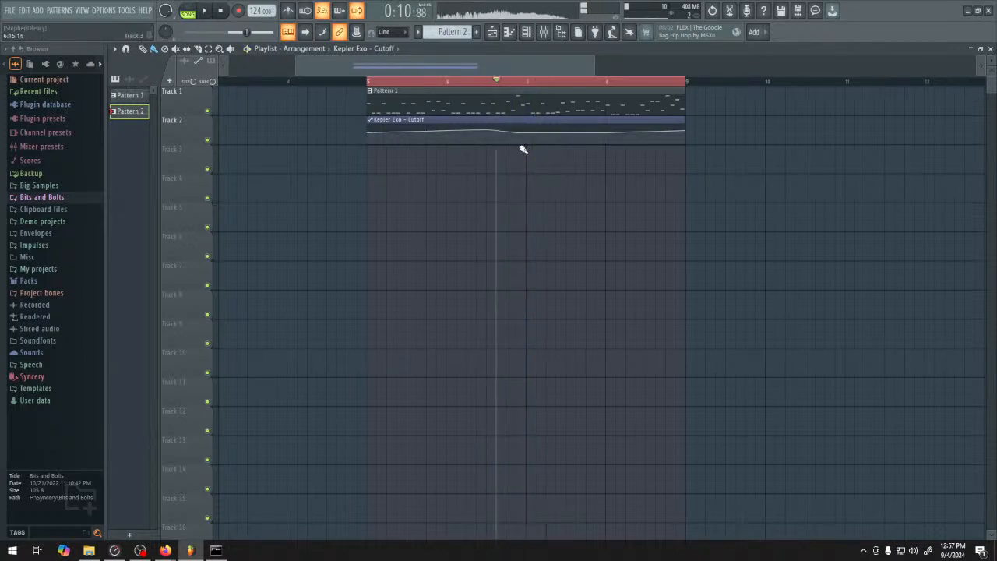
Raise the cutoff automation's starting point, add a dip early in bar 5, shape further peaks along the clip and audition it
{"action": "left_click_drag", "start_coordinate": [369, 134], "coordinate": [369, 125]}
{"action": "right_click", "coordinate": [387, 133]}
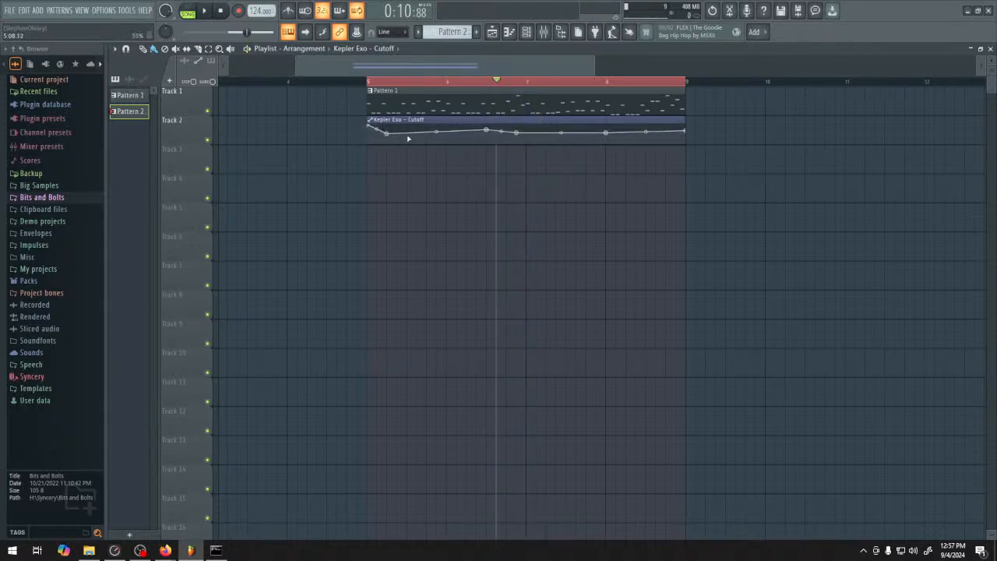
{"action": "key", "text": "space"}
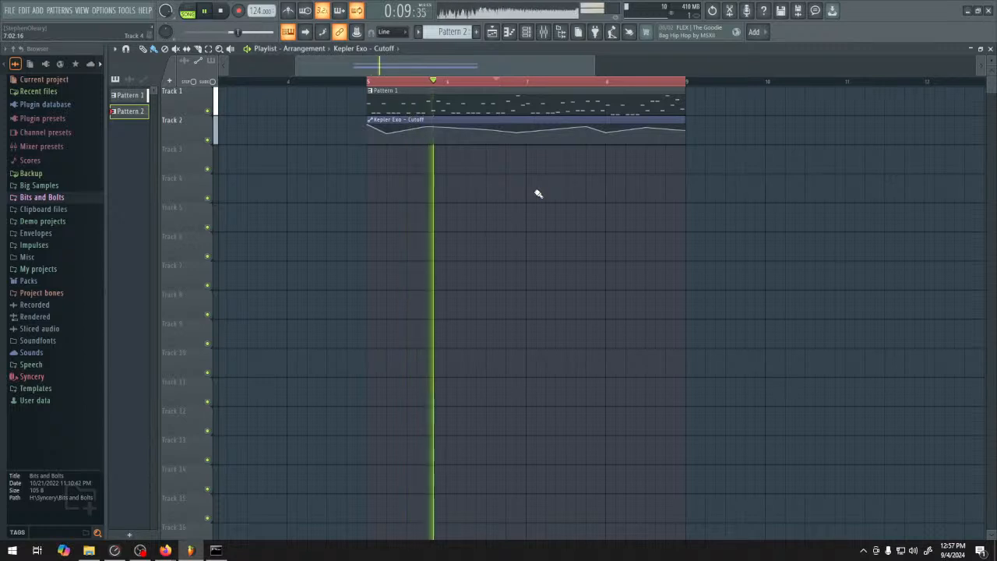
{"action": "key", "text": "space"}
Transpose all of Pattern 1's Kepler Exo notes down two semitones in the piano roll and audition the riff
{"action": "double_click", "coordinate": [456, 105]}
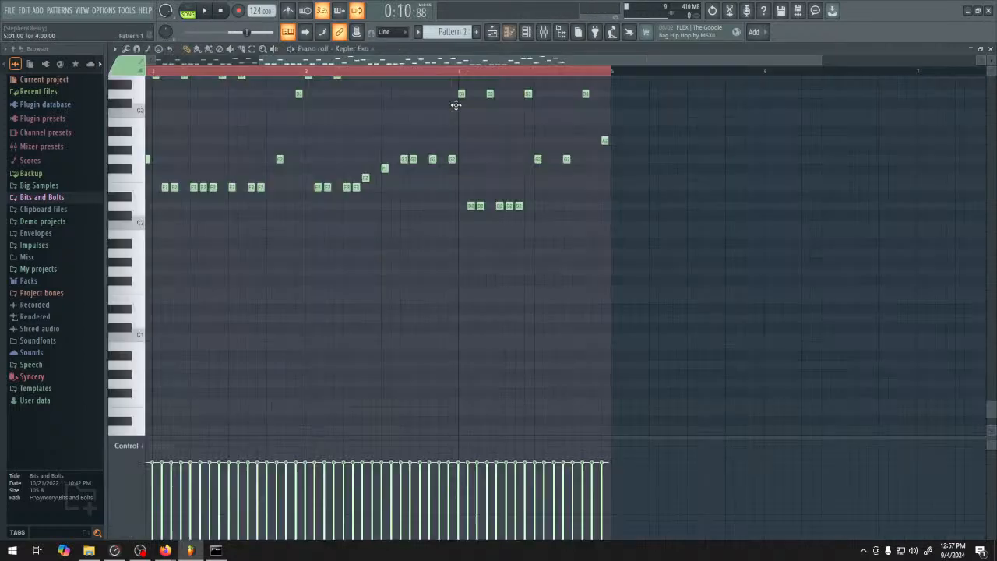
{"action": "left_click_drag", "start_coordinate": [345, 243], "coordinate": [652, 381]}
{"action": "mouse_move", "coordinate": [826, 388]}
{"action": "left_mouse_down"}
{"action": "mouse_move", "coordinate": [732, 266]}
{"action": "mouse_move", "coordinate": [144, 79]}
{"action": "left_mouse_up"}
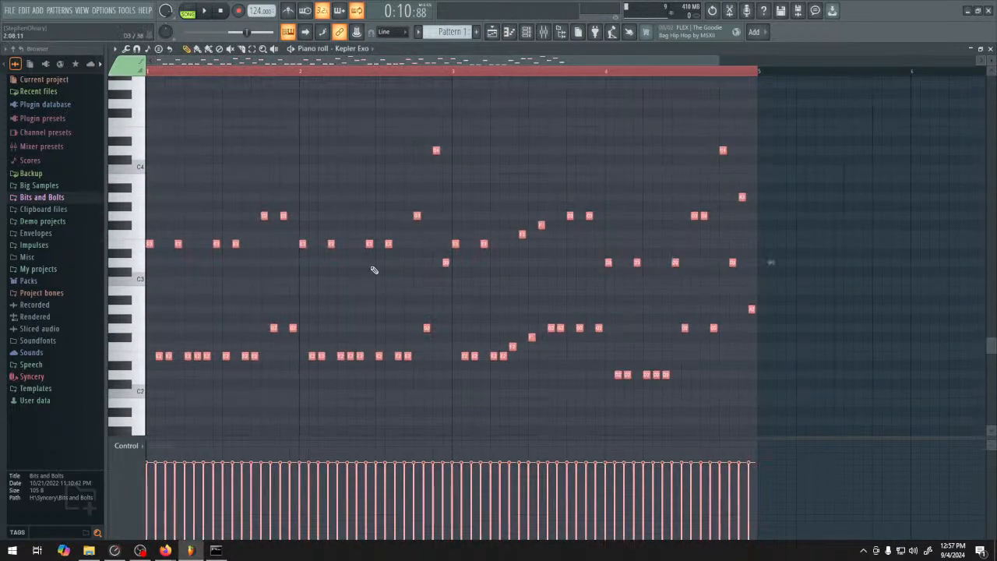
{"action": "scroll", "coordinate": [365, 273], "scroll_direction": "down", "scroll_amount": 3}
{"action": "left_click_drag", "start_coordinate": [160, 300], "coordinate": [160, 320]}
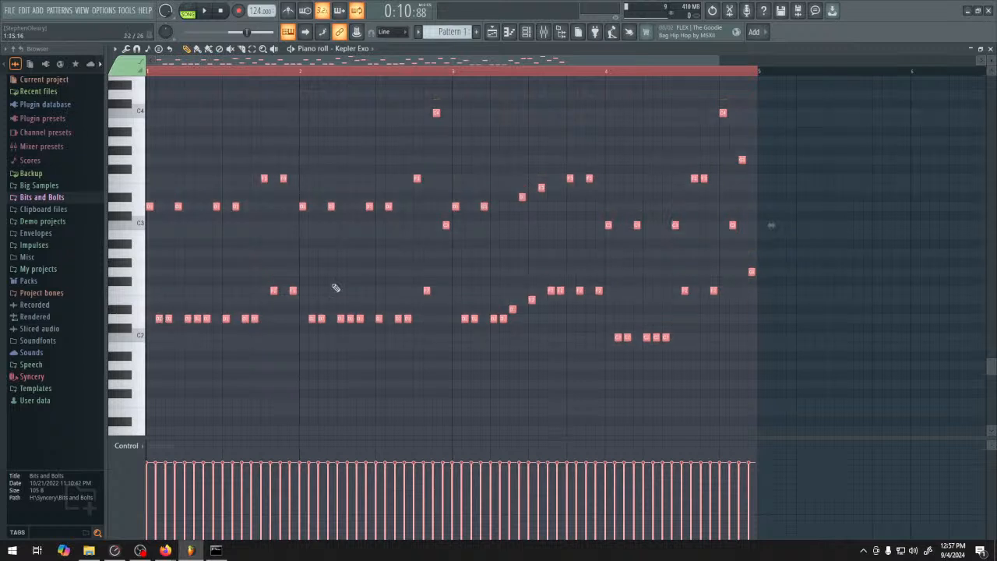
{"action": "left_click", "coordinate": [601, 278]}
{"action": "key", "text": "space"}
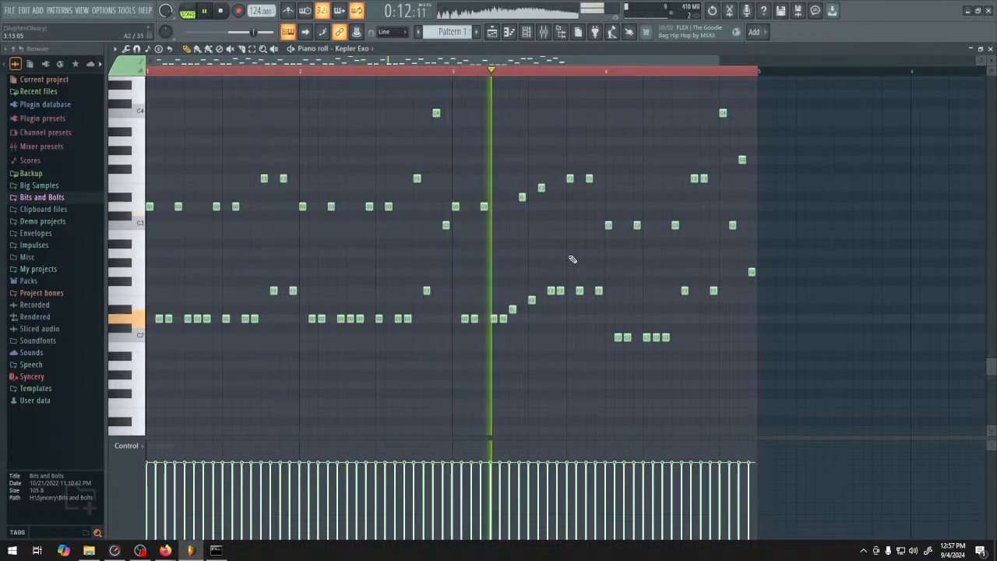
{"action": "key", "text": "space"}
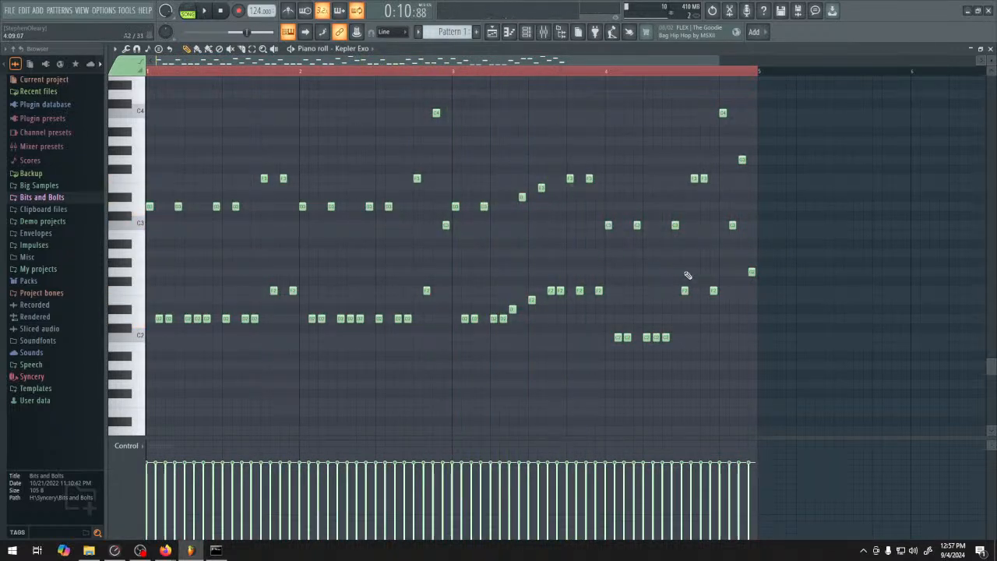
Play the riff from the Playlist and check its level on the mixer's Master track
{"action": "left_click", "coordinate": [487, 36]}
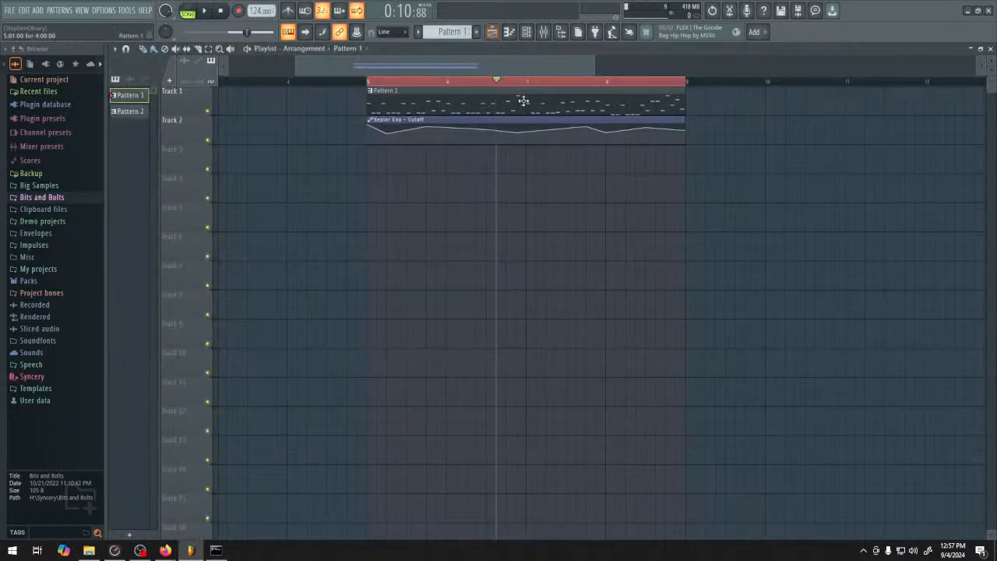
{"action": "key", "text": "space"}
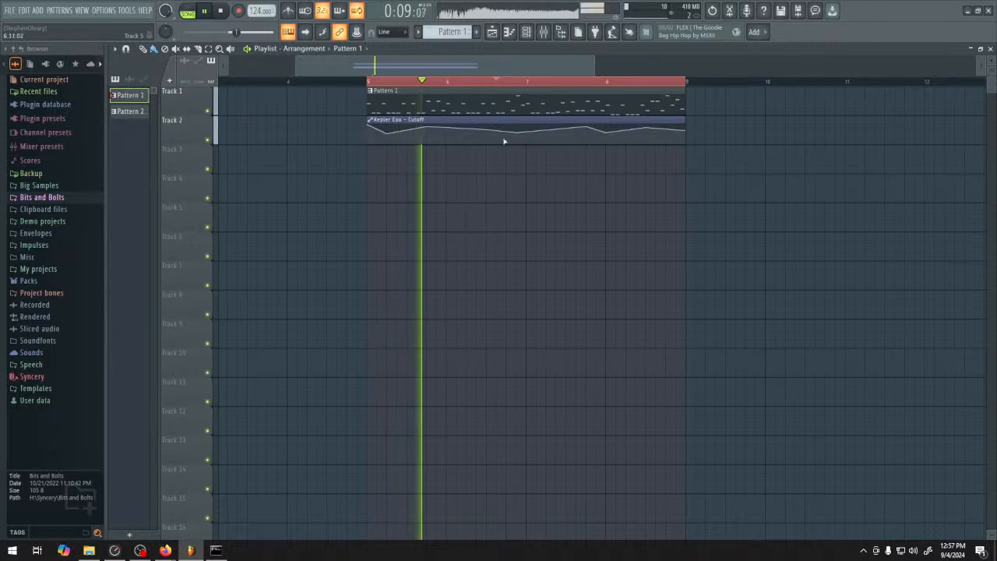
{"action": "left_click", "coordinate": [545, 32]}
{"action": "key", "text": "space"}
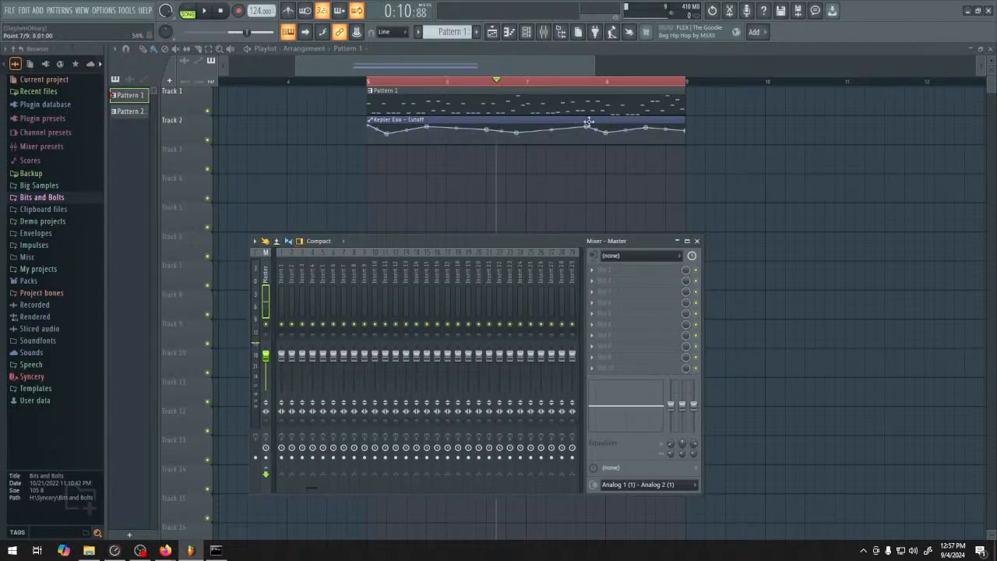
{"action": "key", "text": "space"}
{"action": "key", "text": "space"}
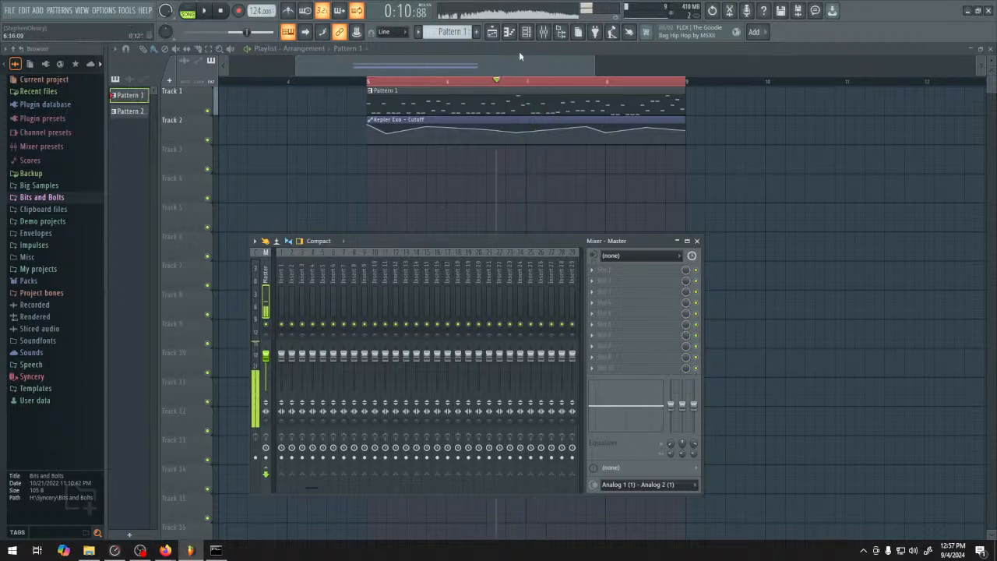
Open Kepler Exo from the channel rack, audition it, route it to mixer track 15 and close the open windows
{"action": "left_click", "coordinate": [526, 32]}
{"action": "left_click", "coordinate": [331, 137]}
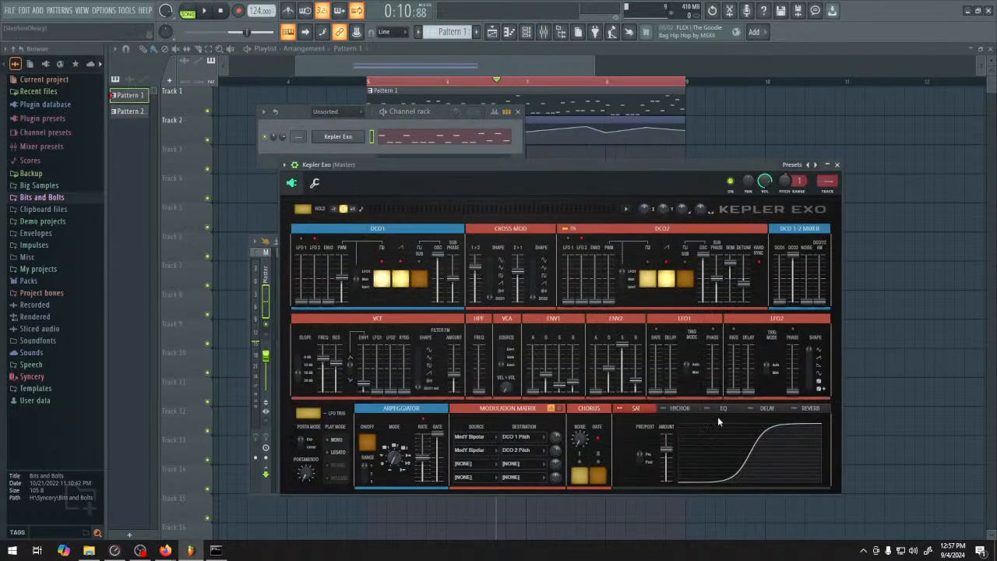
{"action": "key", "text": "space"}
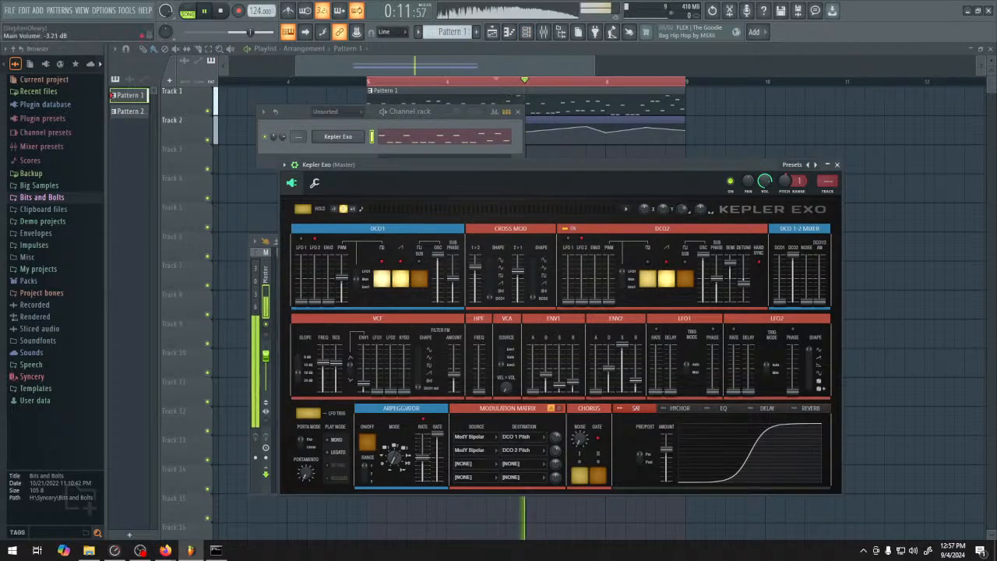
{"action": "key", "text": "space"}
{"action": "left_click_drag", "start_coordinate": [827, 181], "coordinate": [828, 167]}
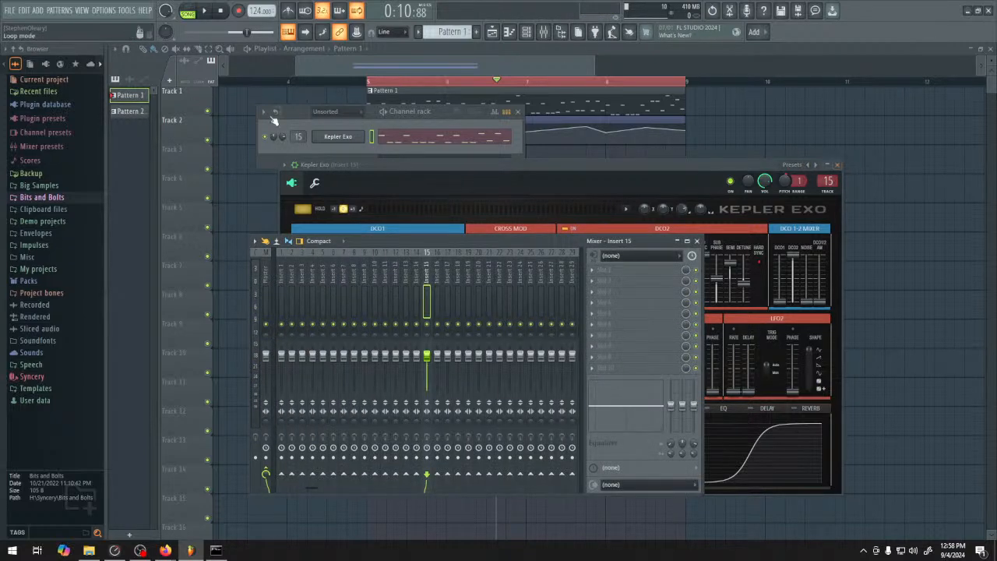
{"action": "key", "text": "F12"}
Create a new folder in Bits and Bolts\Samples\AI from the WAV export dialog and dismiss the dialog
{"action": "key", "text": "ctrl+r"}
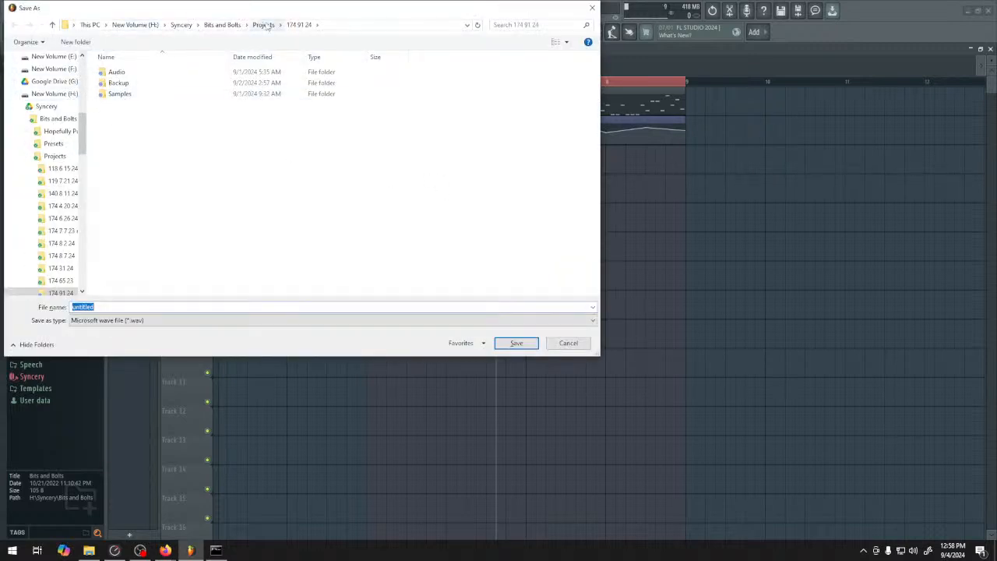
{"action": "left_click", "coordinate": [222, 24]}
{"action": "double_click", "coordinate": [143, 105]}
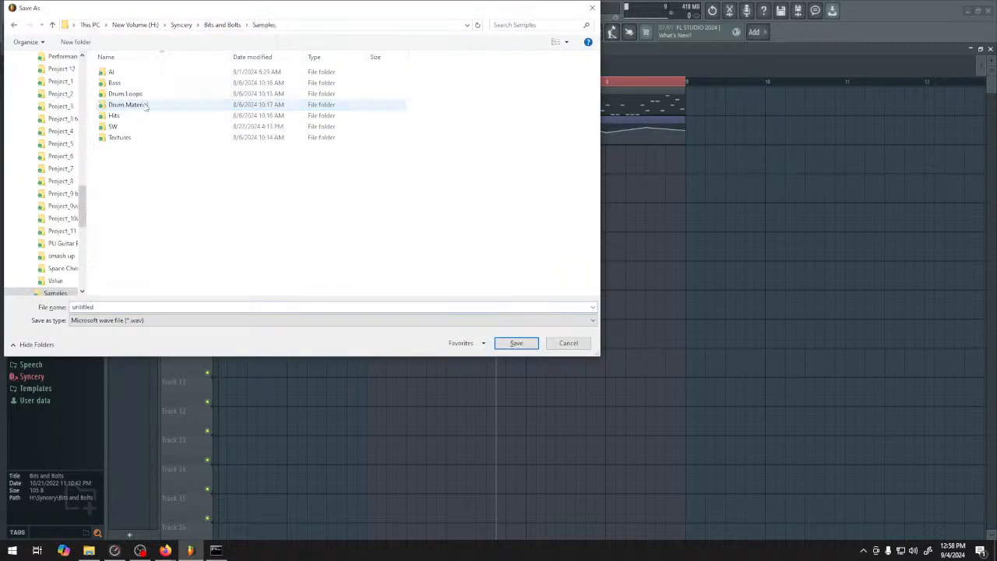
{"action": "double_click", "coordinate": [143, 72]}
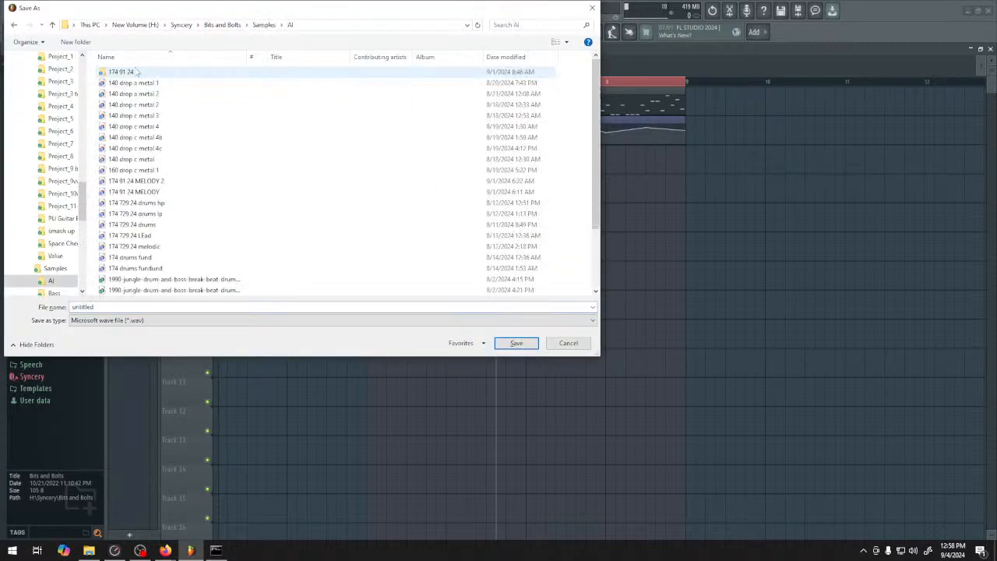
{"action": "right_click", "coordinate": [574, 105]}
{"action": "mouse_move", "coordinate": [662, 230]}
{"action": "left_click", "coordinate": [697, 233]}
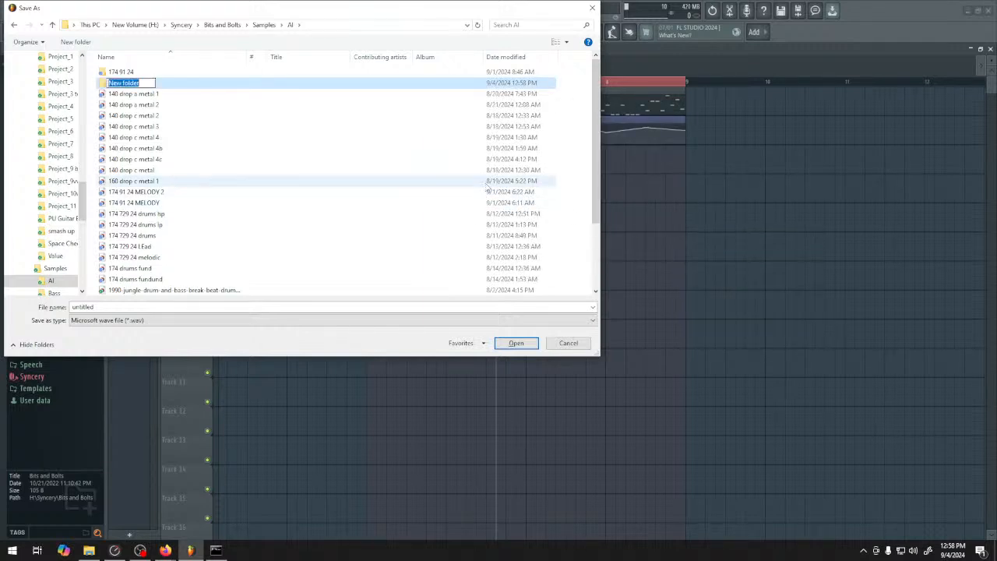
{"action": "left_click", "coordinate": [592, 8]}
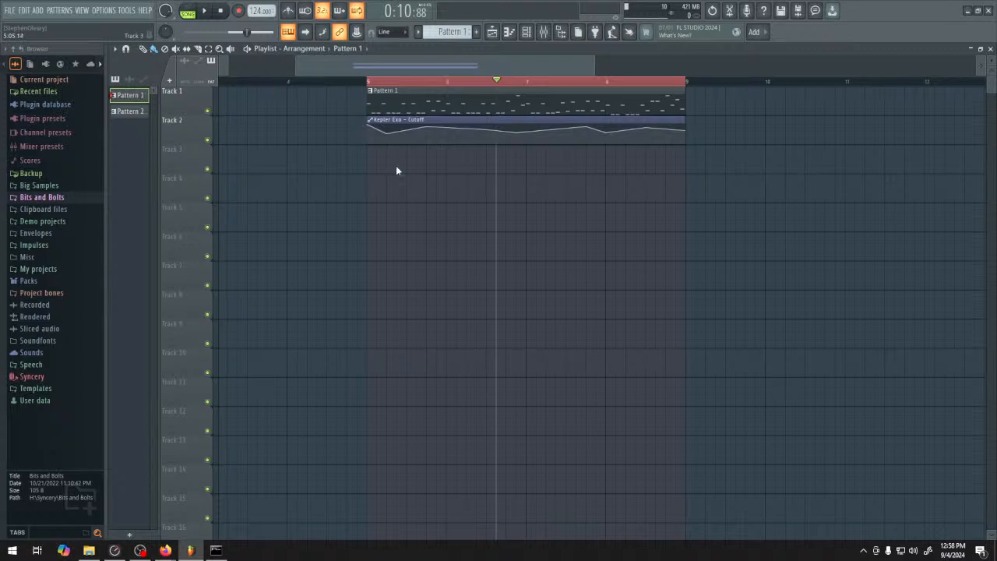
Restart the WAV export, browse to Bits and Bolts\Samples\AI and enter 124 as the file name
{"action": "key", "text": "ctrl+r"}
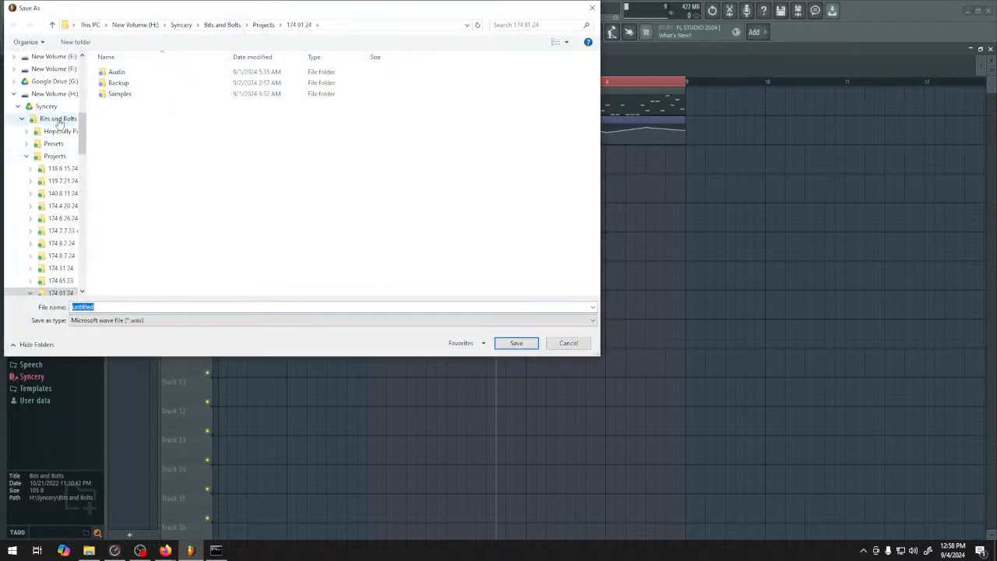
{"action": "left_click", "coordinate": [59, 118]}
{"action": "left_click", "coordinate": [150, 107]}
{"action": "double_click", "coordinate": [150, 107]}
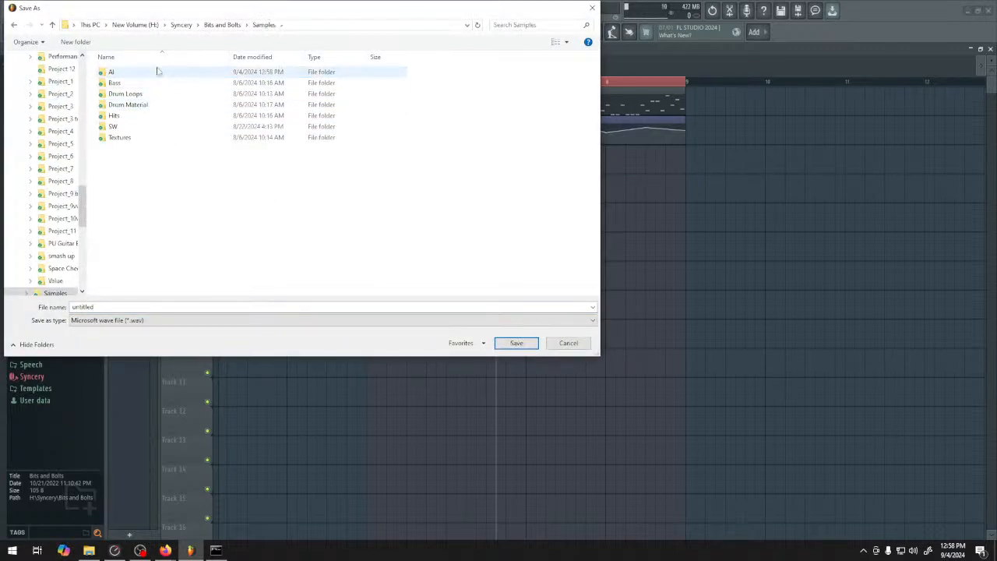
{"action": "double_click", "coordinate": [128, 72]}
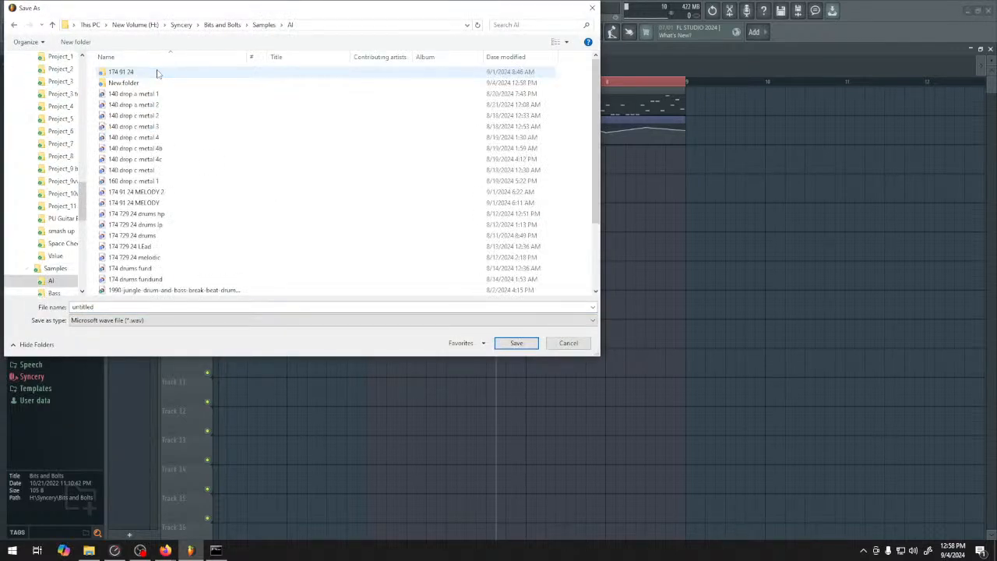
{"action": "left_click", "coordinate": [148, 307]}
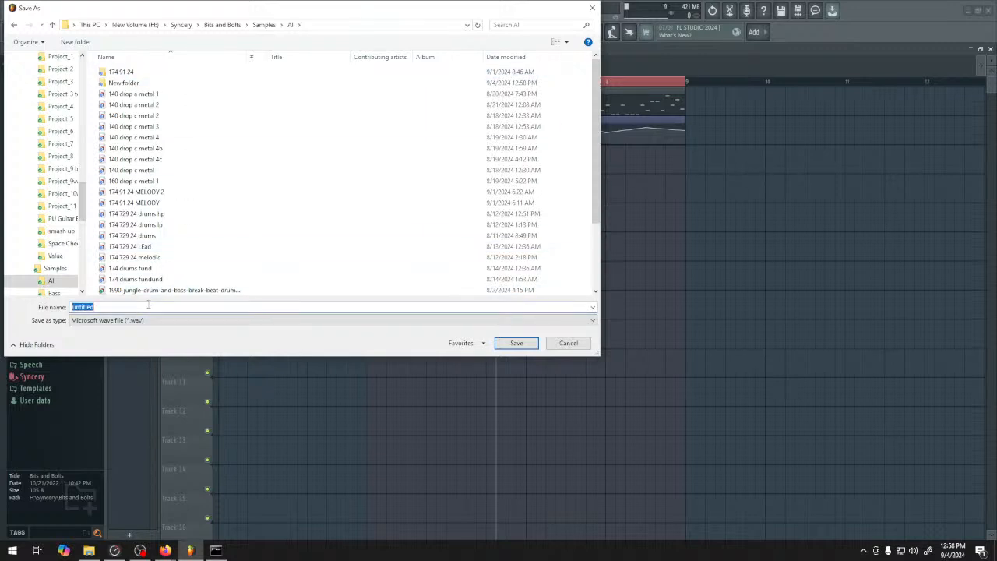
{"action": "mouse_move", "coordinate": [221, 8]}
{"action": "left_mouse_down"}
{"action": "mouse_move", "coordinate": [226, 42]}
{"action": "mouse_move", "coordinate": [237, 1]}
{"action": "left_mouse_up"}
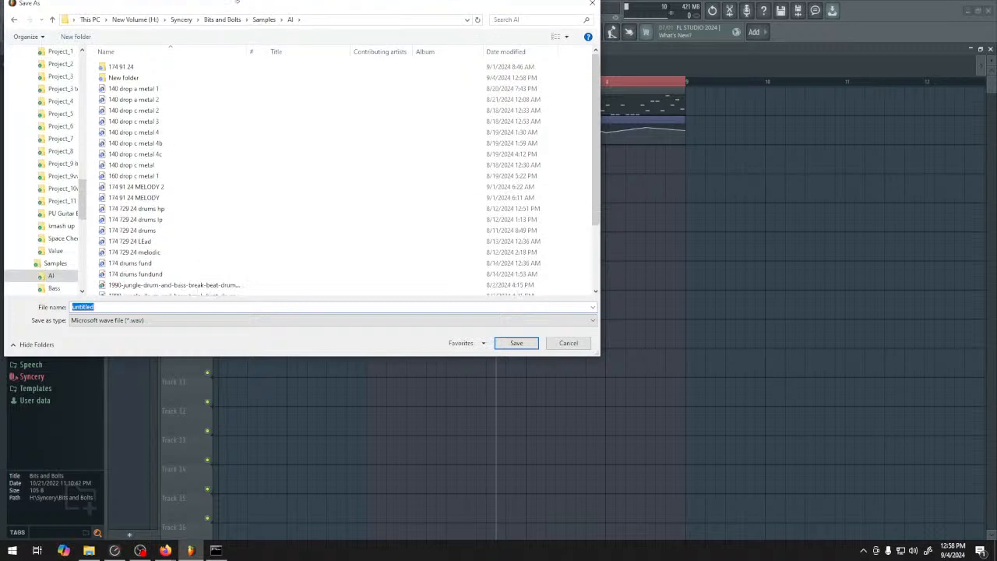
{"action": "type", "text": "12"}
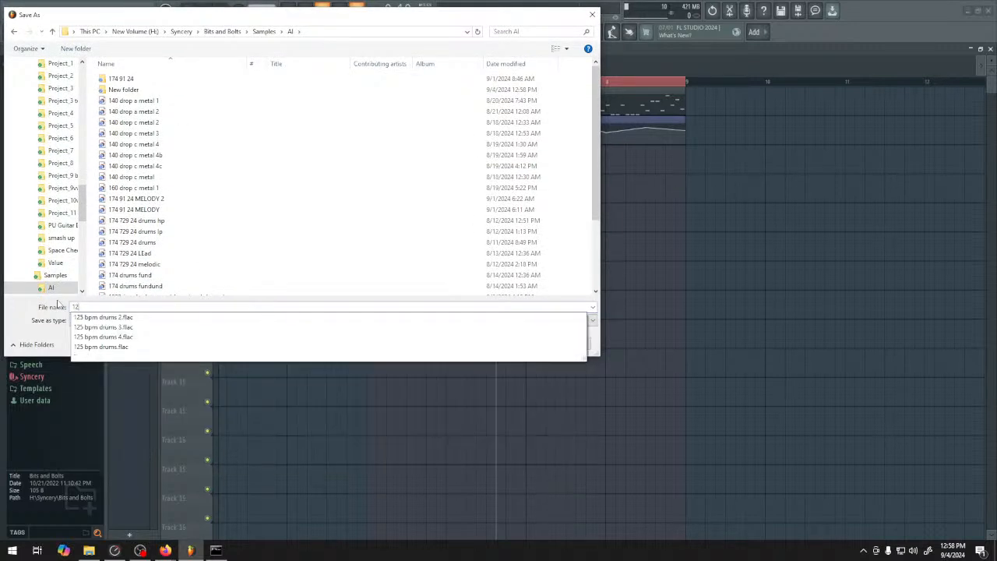
{"action": "type", "text": "4"}
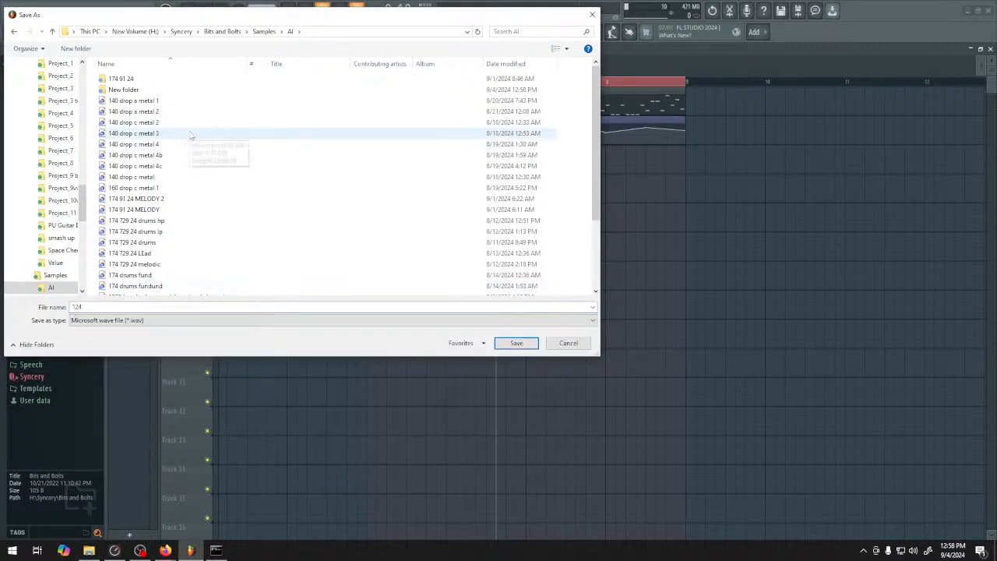
Rename the new folder in AI to "124 9 4 24" and open it as the save location
{"action": "left_click", "coordinate": [121, 90]}
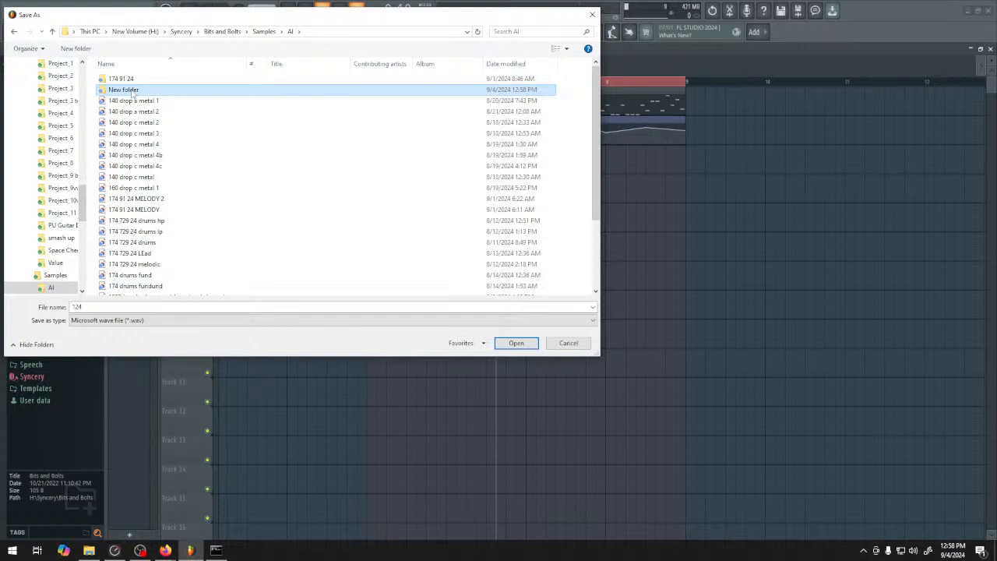
{"action": "left_click", "coordinate": [133, 90]}
{"action": "type", "text": "124 9 4 24"}
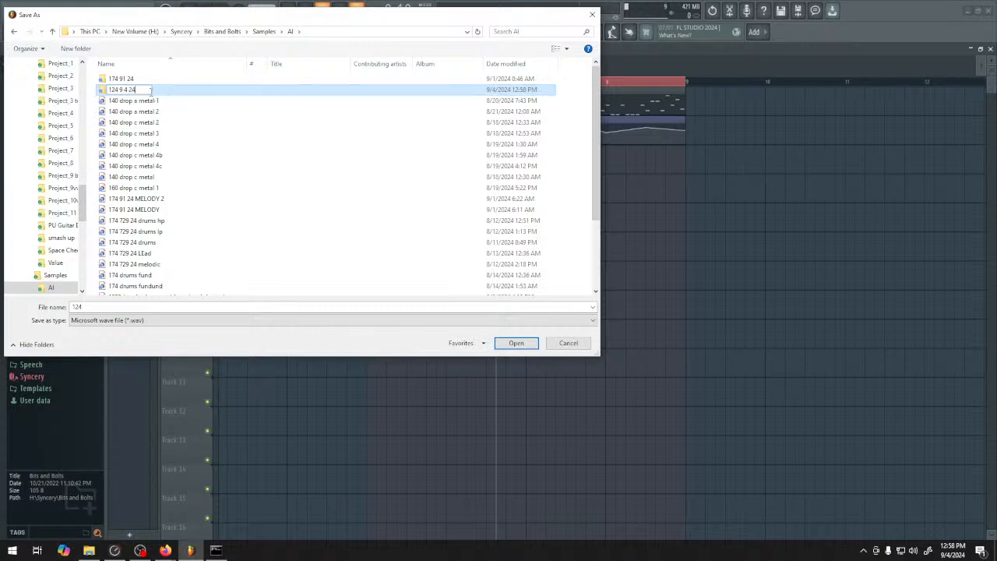
{"action": "key", "text": "Return"}
{"action": "double_click", "coordinate": [141, 81]}
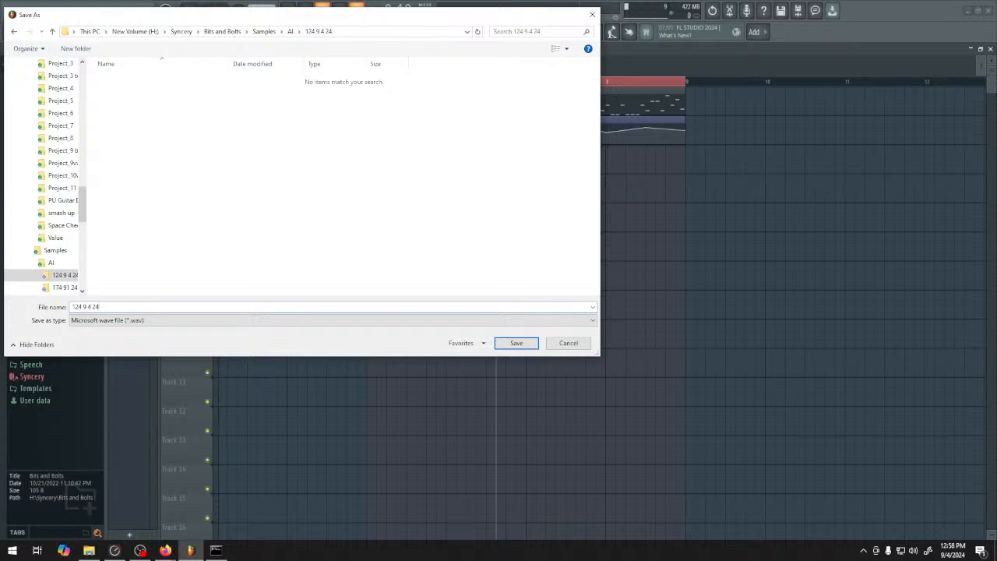
Save the export as "124 9 4 24 bass.wav", render the song selection as 16-bit stereo WAV and return to the Playlist
{"action": "left_click", "coordinate": [511, 343]}
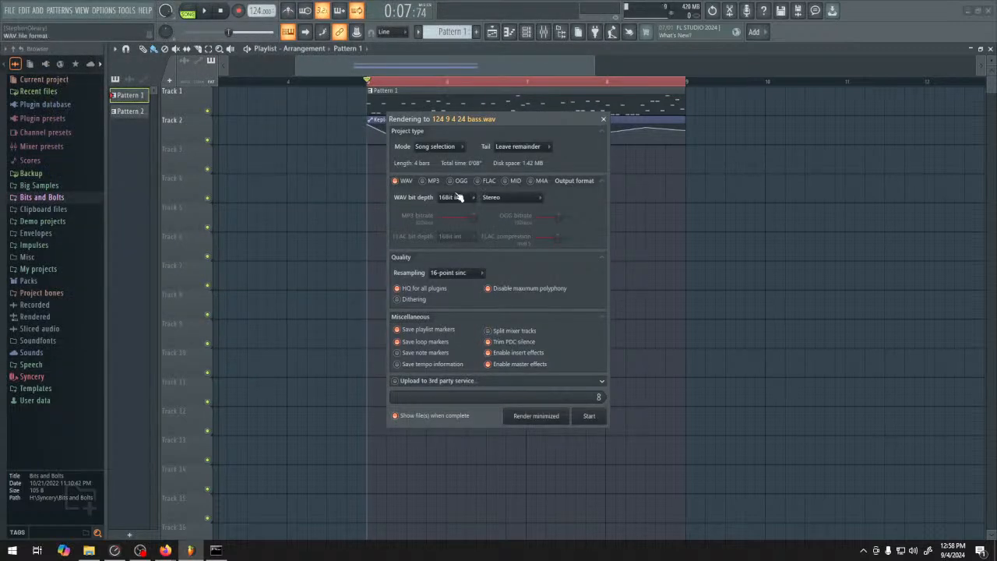
{"action": "left_click", "coordinate": [588, 420]}
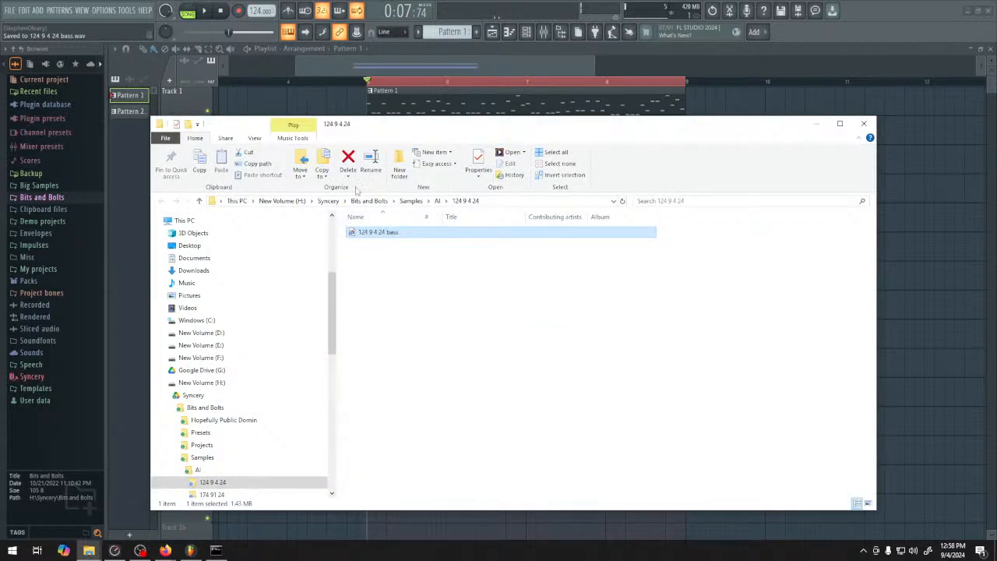
{"action": "left_click", "coordinate": [373, 78]}
Switch to ComfyUI in Firefox and upload "124 9 4 24 bass.wav" from the AI\124 9 4 24 folder into the LoadAudio node
{"action": "mouse_move", "coordinate": [165, 550]}
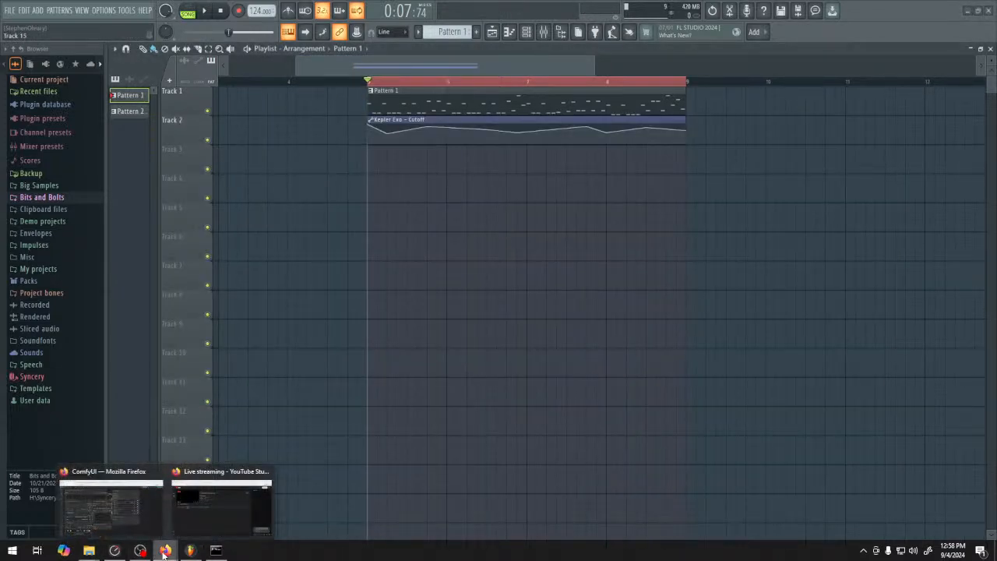
{"action": "left_click", "coordinate": [123, 500]}
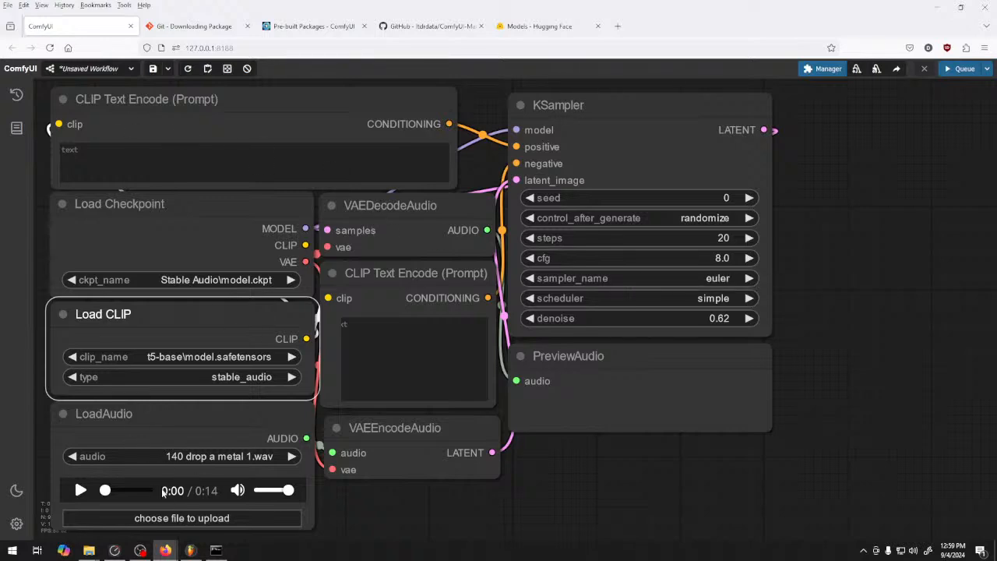
{"action": "left_click", "coordinate": [173, 518]}
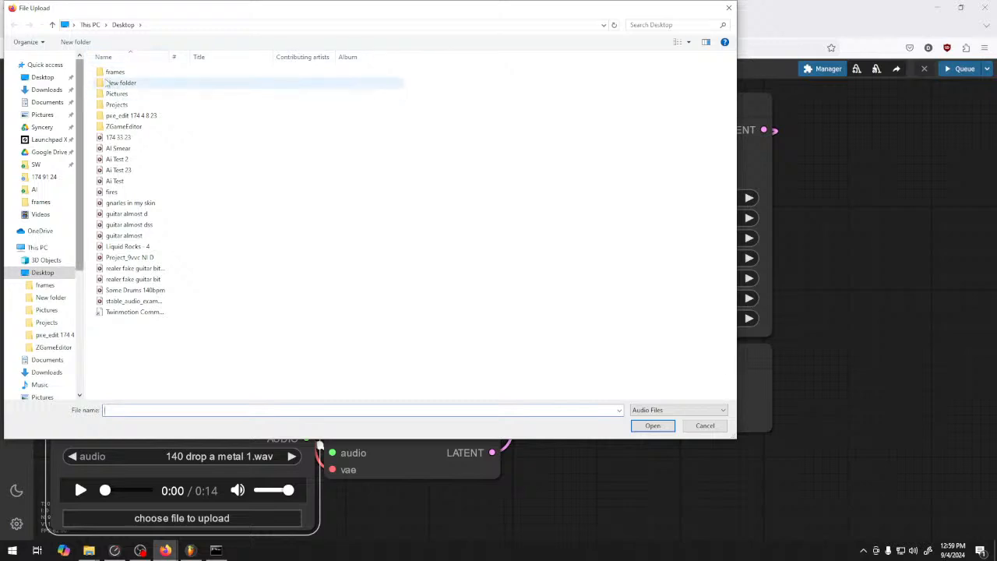
{"action": "left_click", "coordinate": [44, 177]}
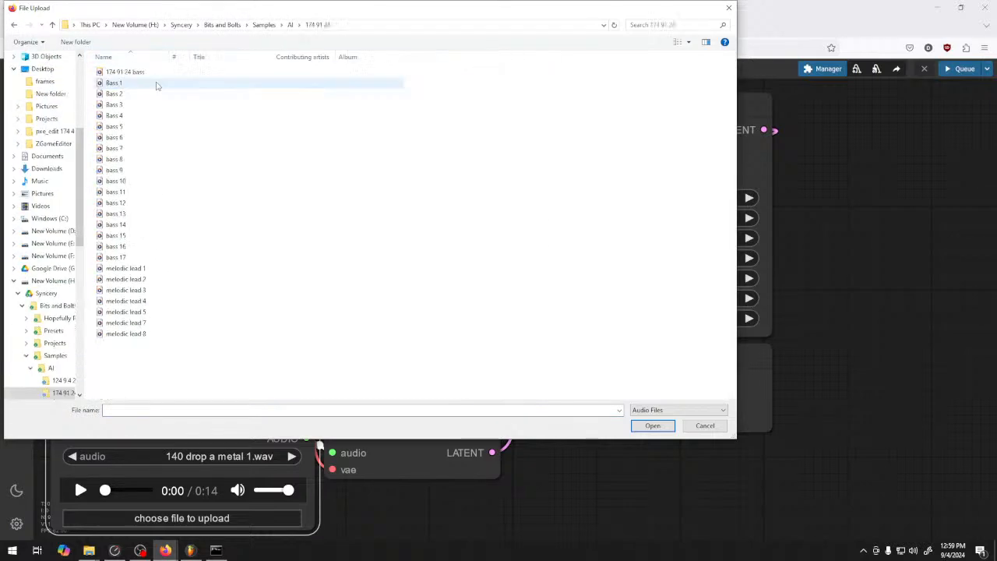
{"action": "key", "text": "alt+Left"}
{"action": "double_click", "coordinate": [153, 73]}
{"action": "double_click", "coordinate": [153, 73]}
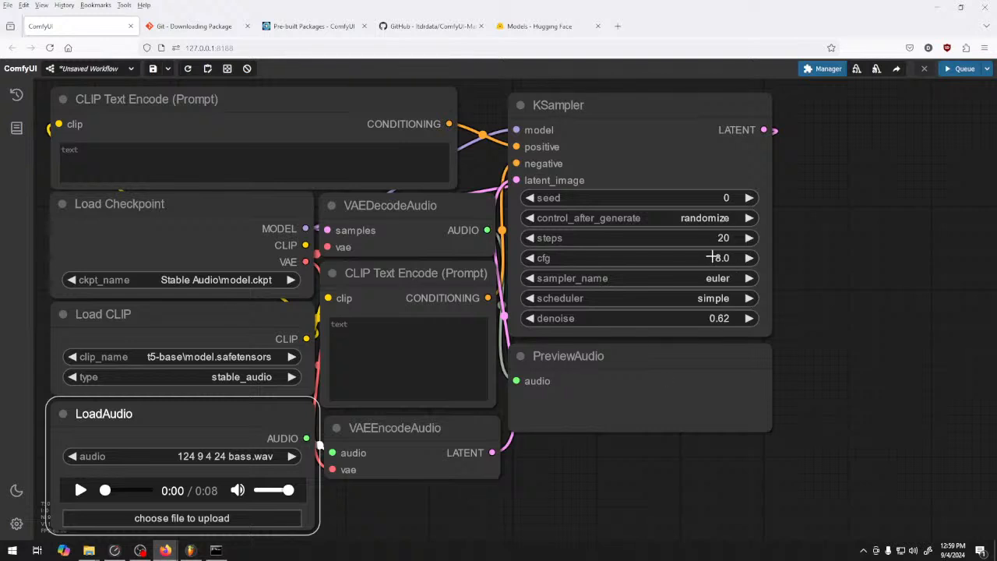
Switch to FL Studio, play back the looped four-bar bass riff in the Playlist, and return to ComfyUI in Firefox
{"action": "left_click", "coordinate": [242, 159]}
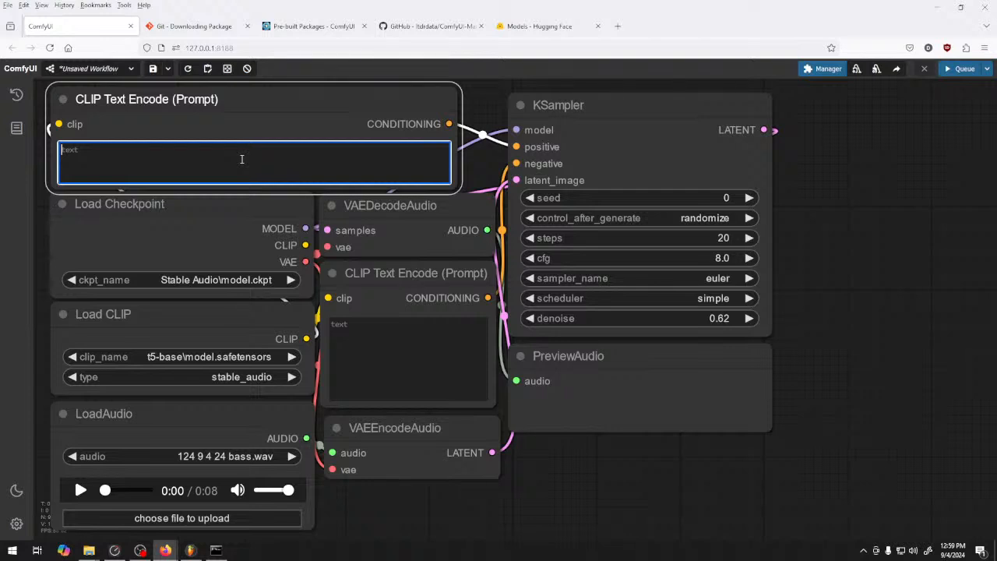
{"action": "left_click", "coordinate": [190, 550]}
{"action": "key", "text": "space"}
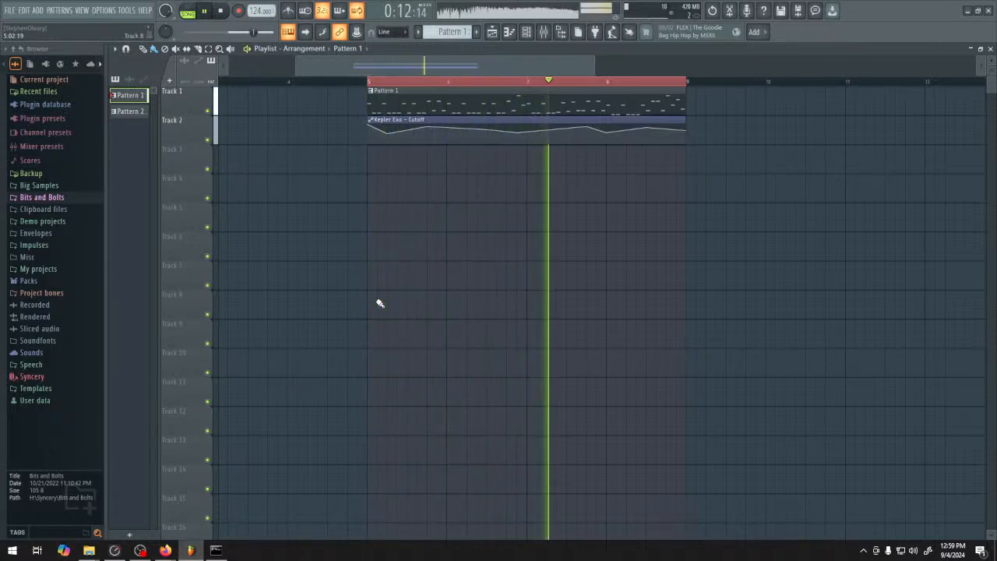
{"action": "mouse_move", "coordinate": [166, 550]}
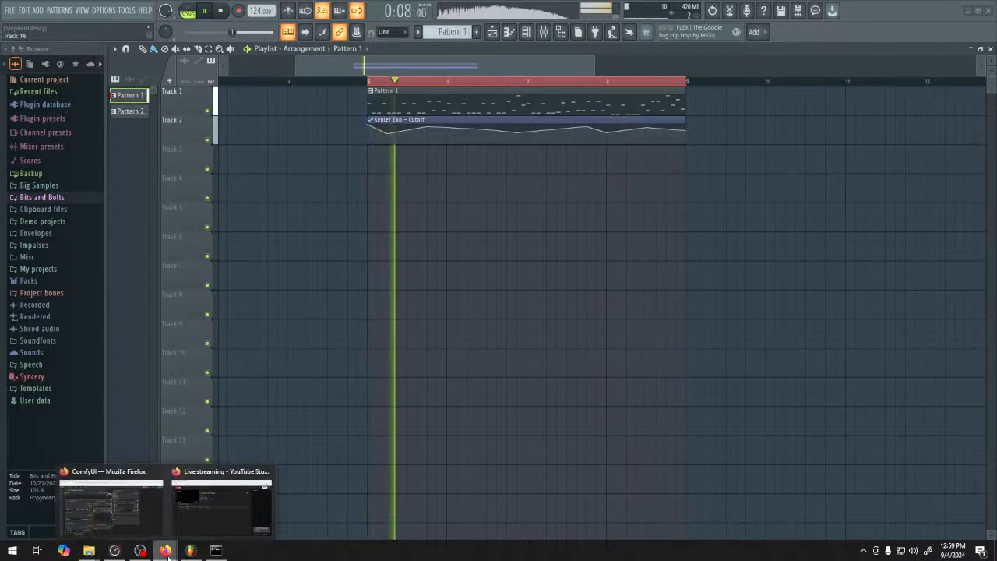
{"action": "left_click", "coordinate": [142, 510]}
{"action": "left_click", "coordinate": [191, 550]}
{"action": "key", "text": "space"}
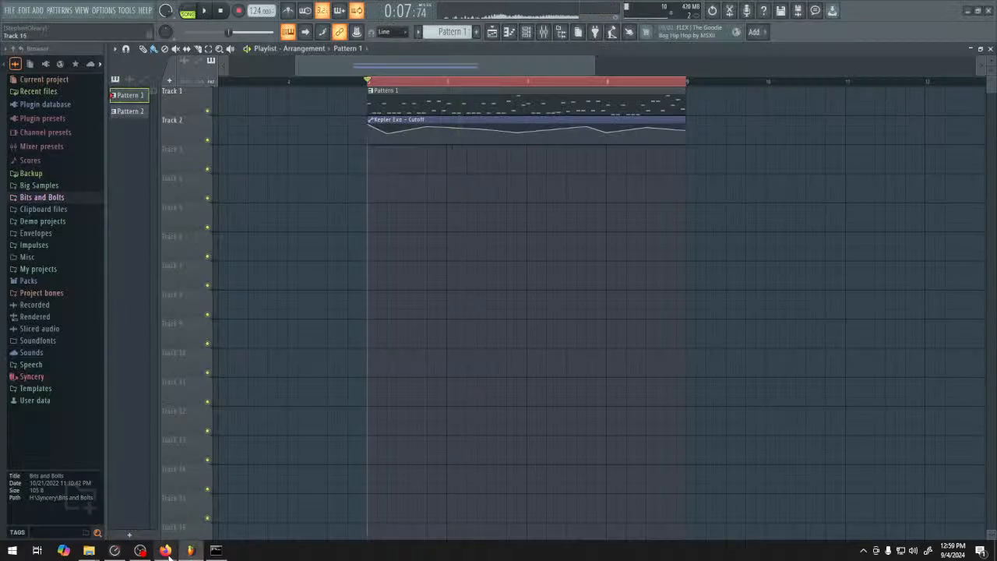
{"action": "mouse_move", "coordinate": [166, 550]}
{"action": "left_click", "coordinate": [148, 499]}
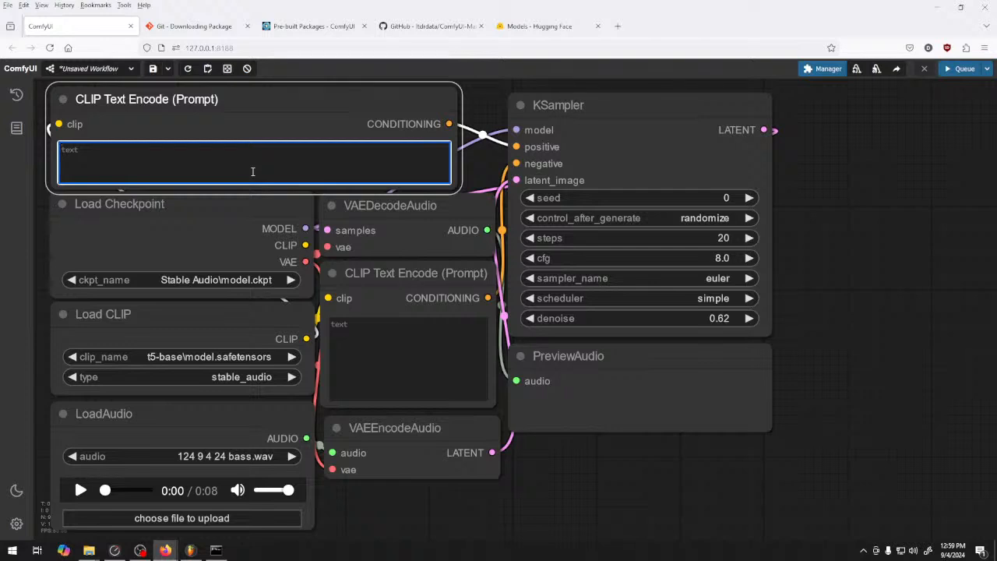
Enter the positive prompt "Cello, 124 bpm, key of D, hall orchestra, strings," in the upper CLIP Text Encode node
{"action": "type", "text": "Cello, 124 bpm, key of D, hall"}
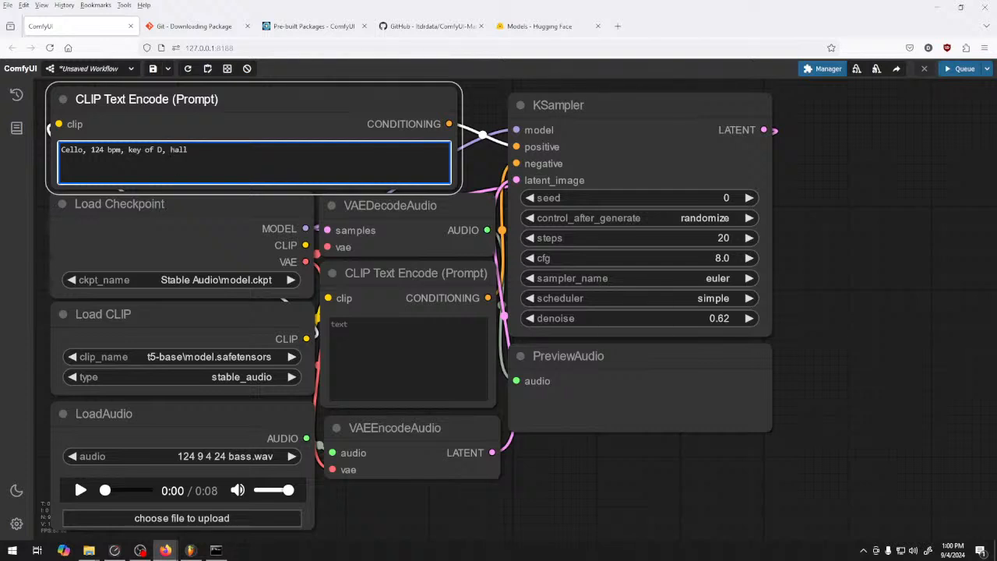
{"action": "type", "text": " orchestra, strings"}
Enter the negative prompt "aliasing, organs," in the lower CLIP Text Encode node
{"action": "left_click", "coordinate": [471, 358]}
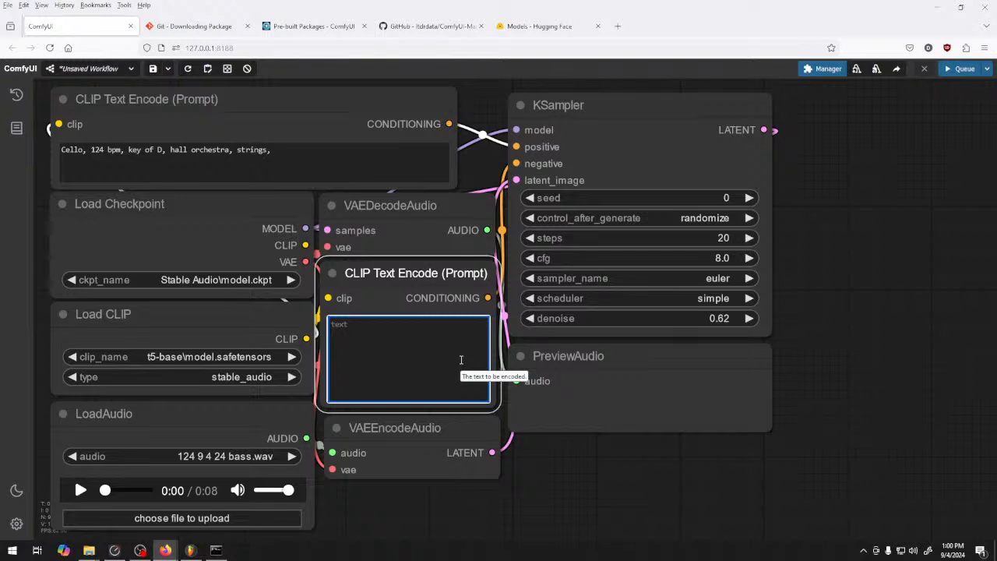
{"action": "type", "text": "aliasing,"}
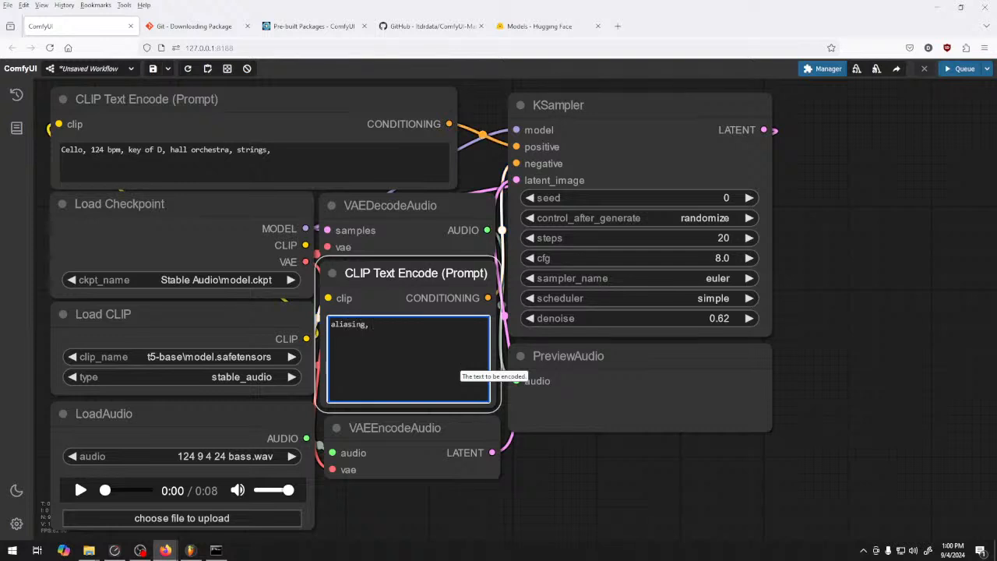
{"action": "type", "text": " organs,"}
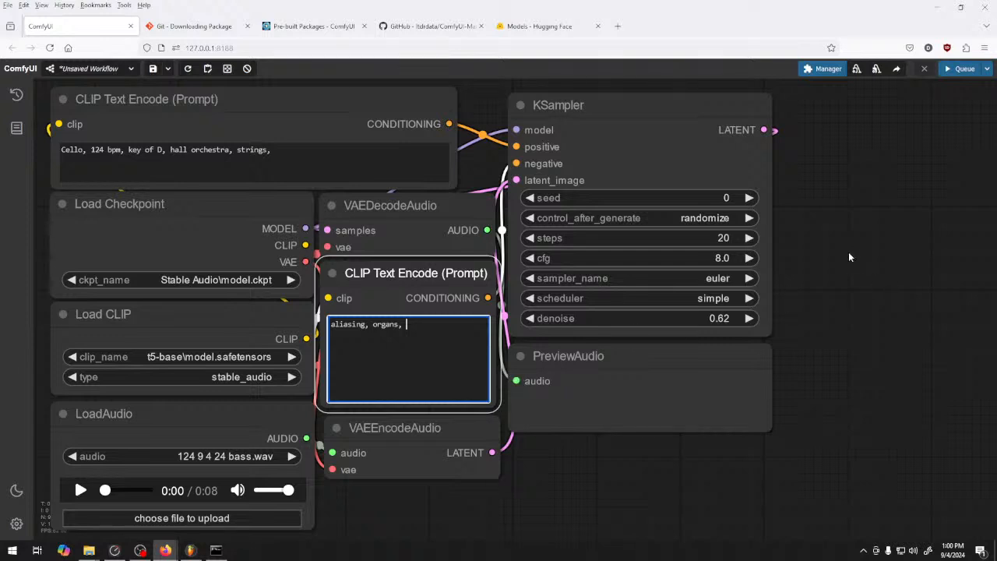
Look through the KSampler's scheduler options without changing them, and set denoise to 0.50
{"action": "left_click", "coordinate": [703, 298]}
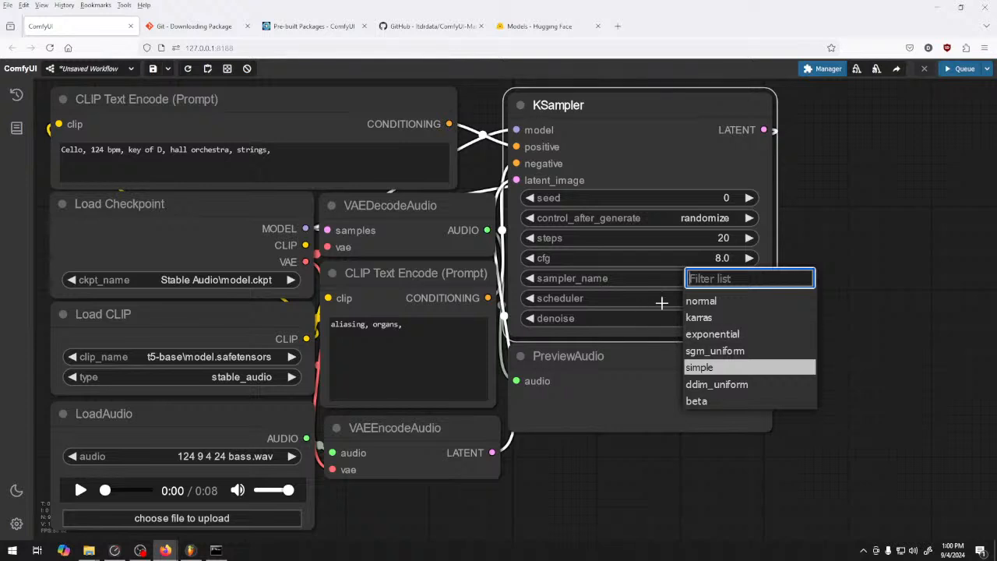
{"action": "left_click", "coordinate": [823, 223]}
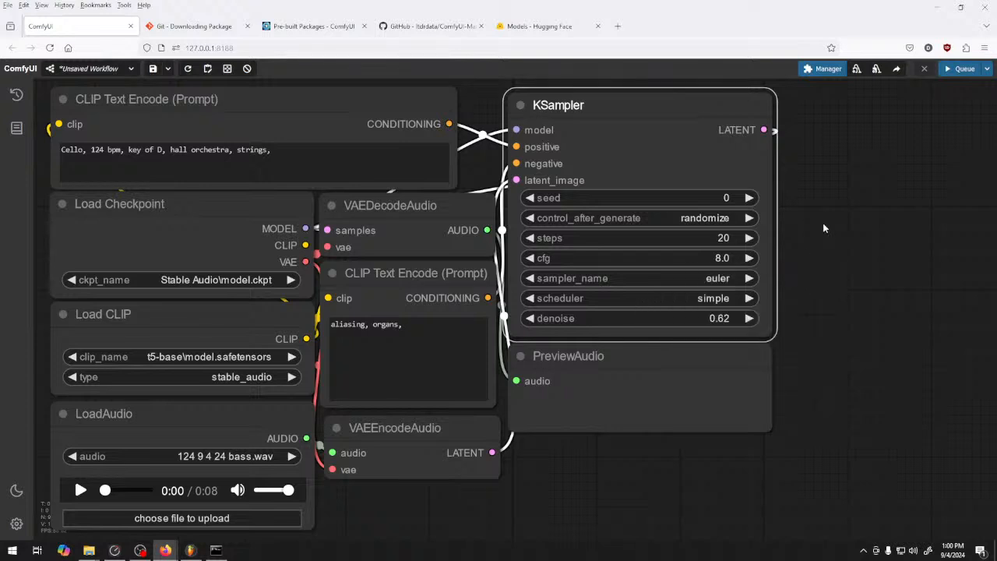
{"action": "left_click", "coordinate": [529, 318]}
{"action": "left_click", "coordinate": [531, 318]}
{"action": "left_click", "coordinate": [840, 310]}
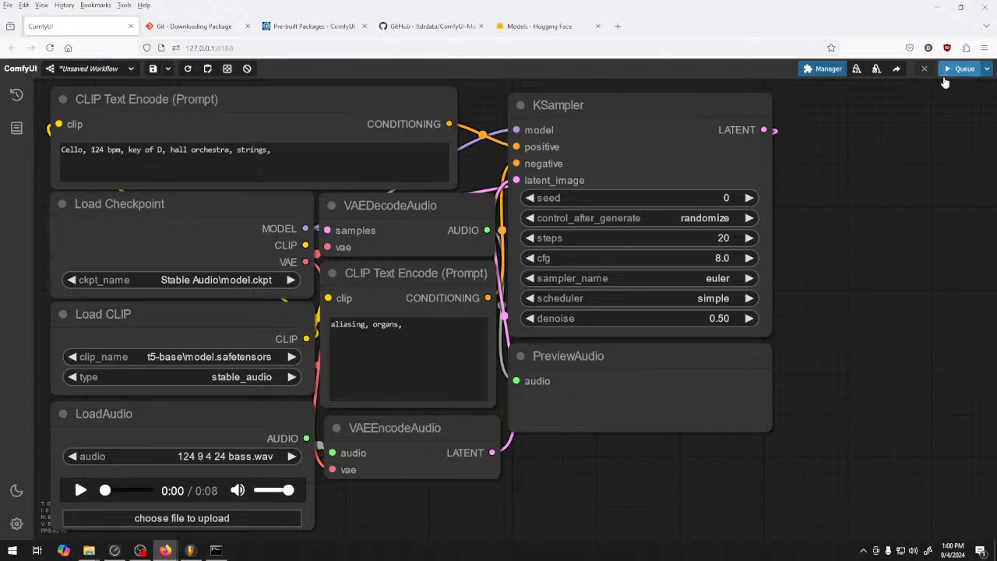
{"action": "left_click_drag", "start_coordinate": [713, 319], "coordinate": [963, 324]}
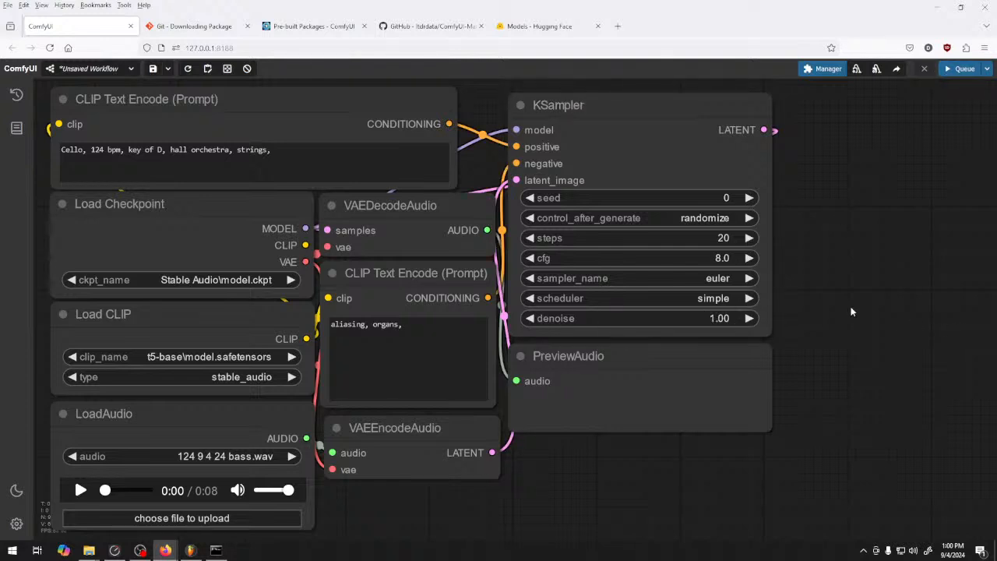
{"action": "left_click_drag", "start_coordinate": [711, 320], "coordinate": [697, 319]}
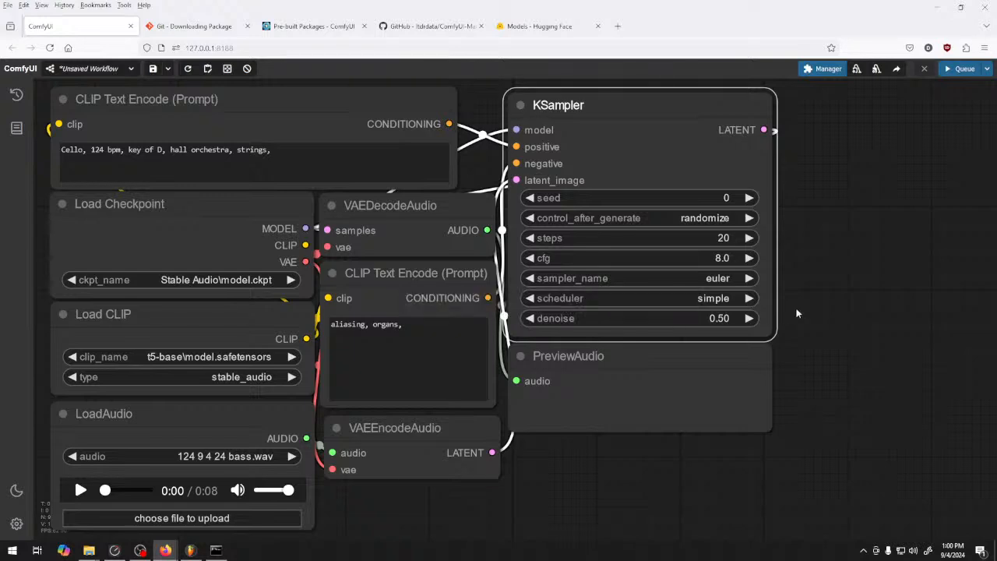
Queue the workflow and follow the generation in the command console window, moving it around the screen as needed
{"action": "left_click", "coordinate": [960, 68]}
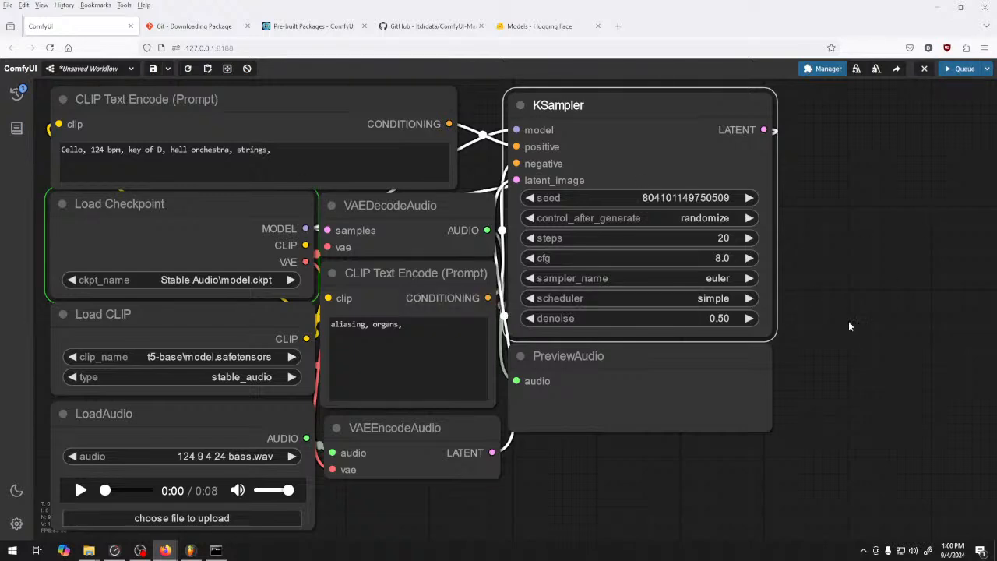
{"action": "left_click", "coordinate": [216, 550]}
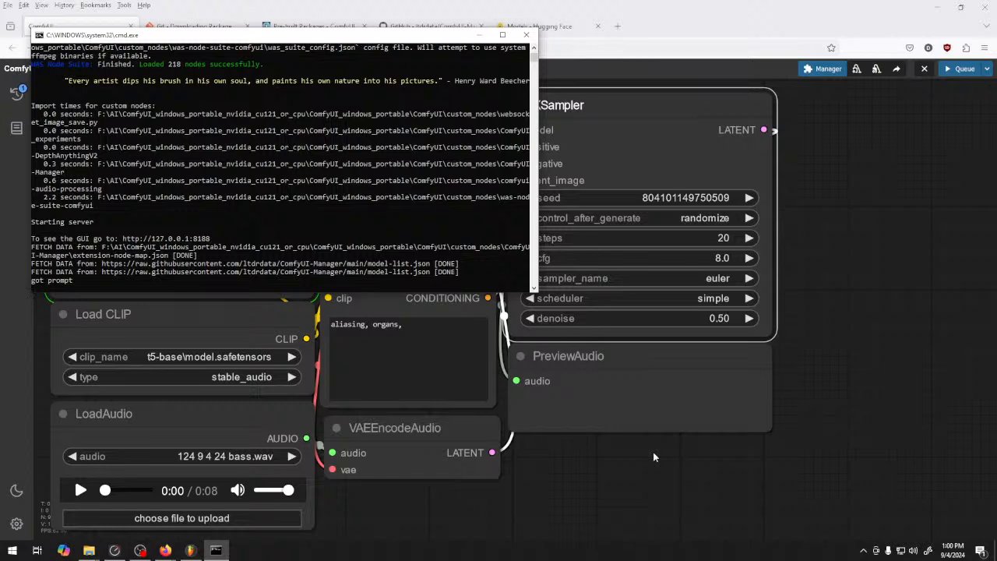
{"action": "left_click_drag", "start_coordinate": [454, 30], "coordinate": [664, 185]}
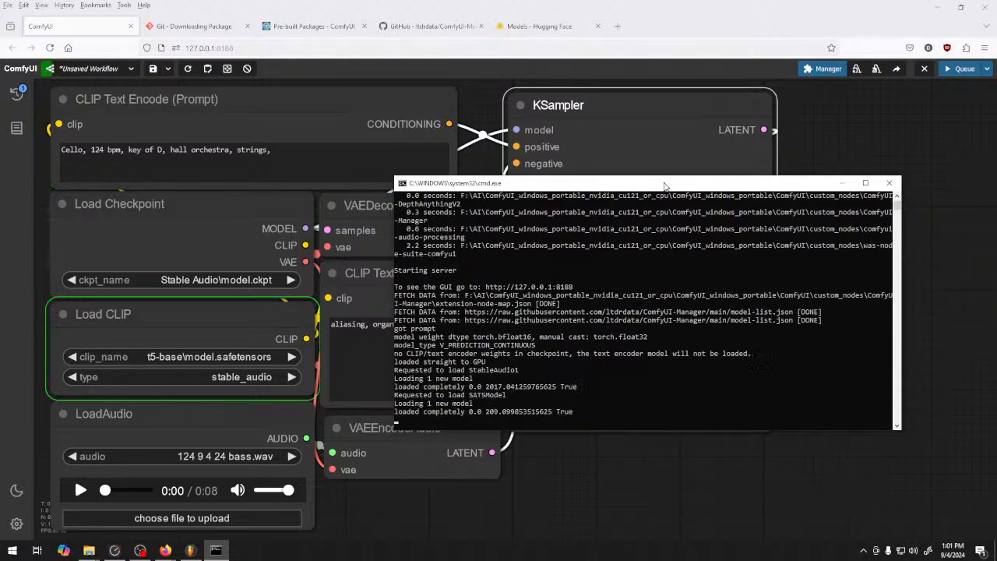
{"action": "left_click_drag", "start_coordinate": [664, 185], "coordinate": [571, 159]}
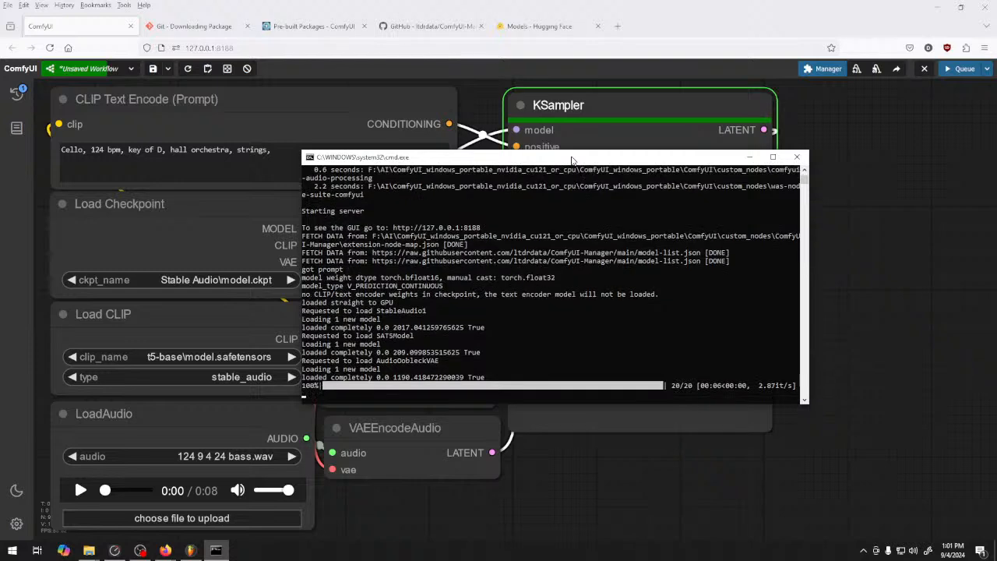
{"action": "left_click_drag", "start_coordinate": [572, 160], "coordinate": [566, 130]}
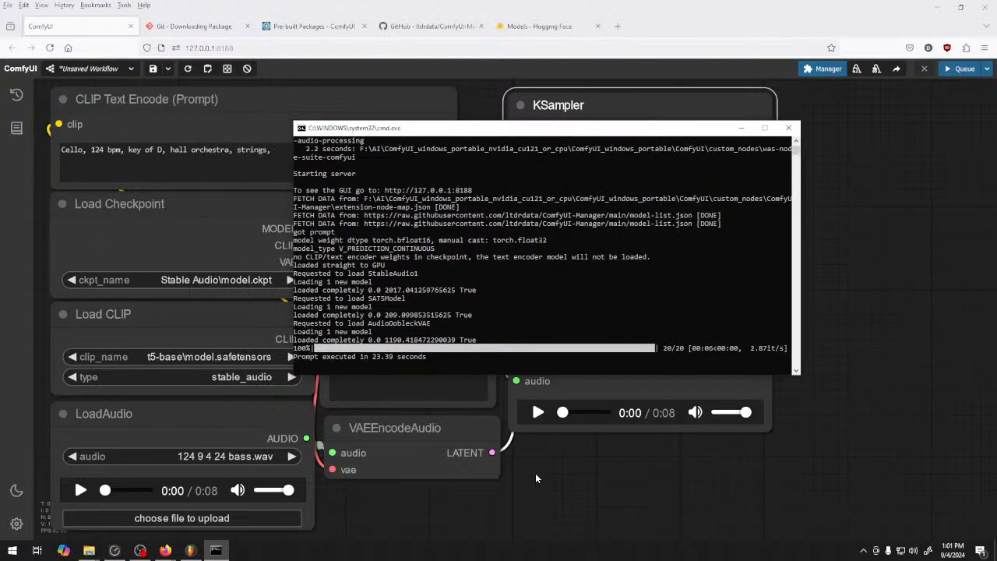
Lower the PreviewAudio volume slightly, play the generated clip and save it as FLAC file "bass 1" in the AI\124 9 4 24 folder
{"action": "left_click", "coordinate": [547, 420]}
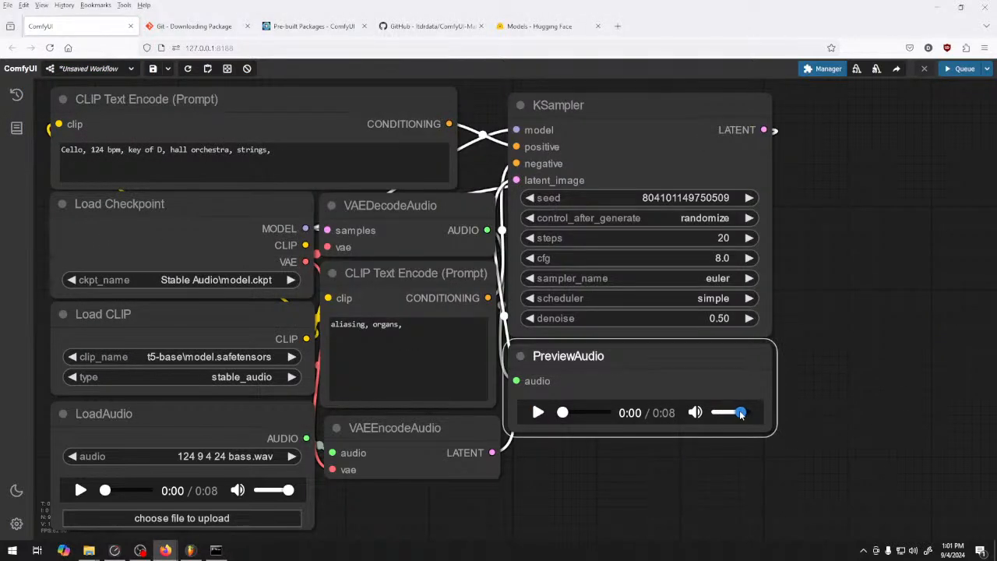
{"action": "left_click", "coordinate": [539, 412]}
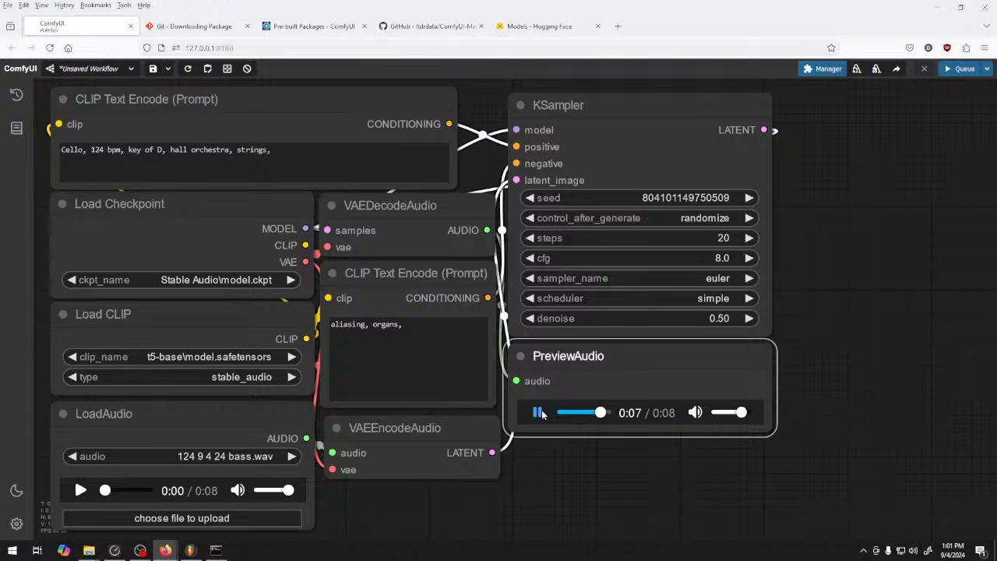
{"action": "right_click", "coordinate": [639, 415]}
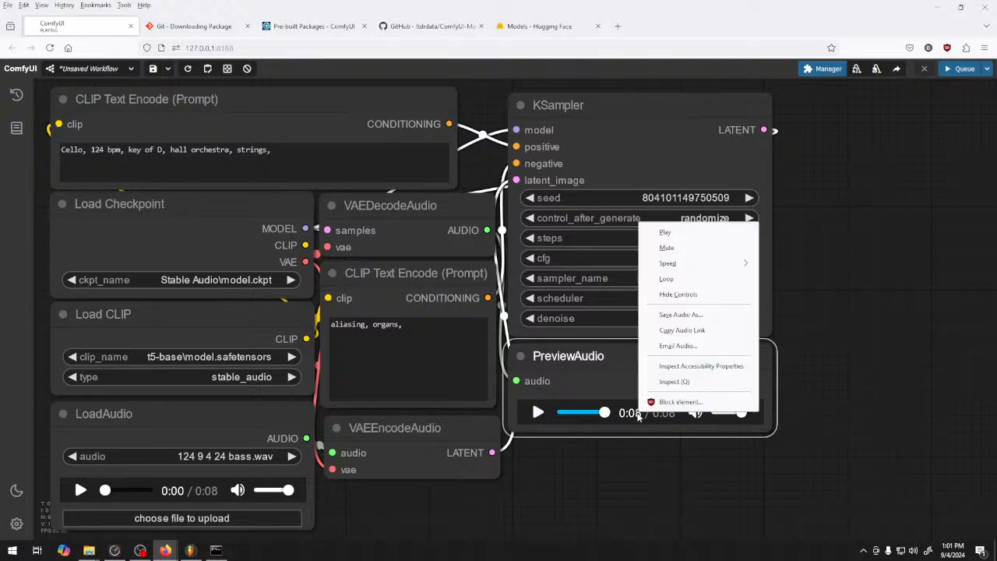
{"action": "left_click", "coordinate": [680, 315]}
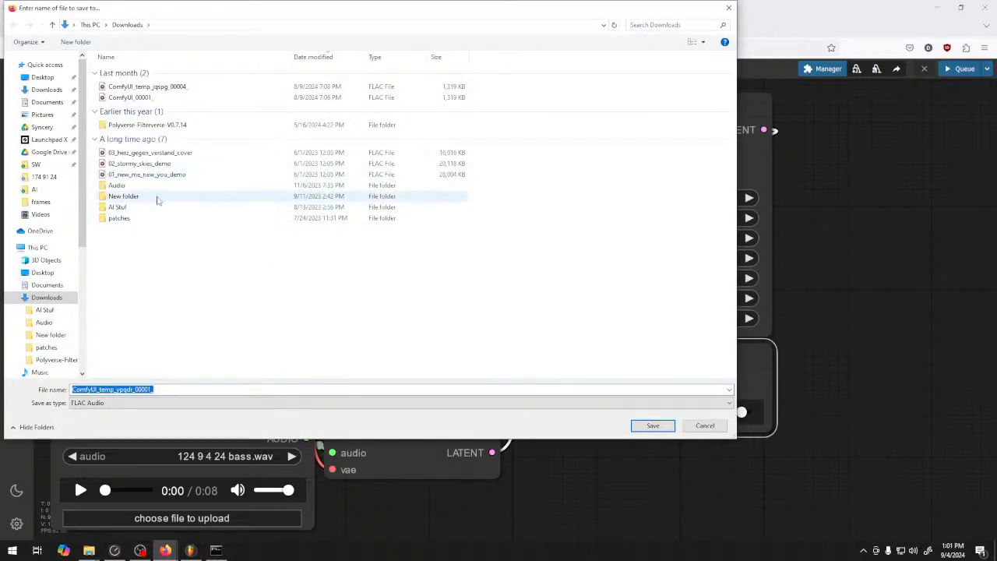
{"action": "left_click", "coordinate": [39, 189]}
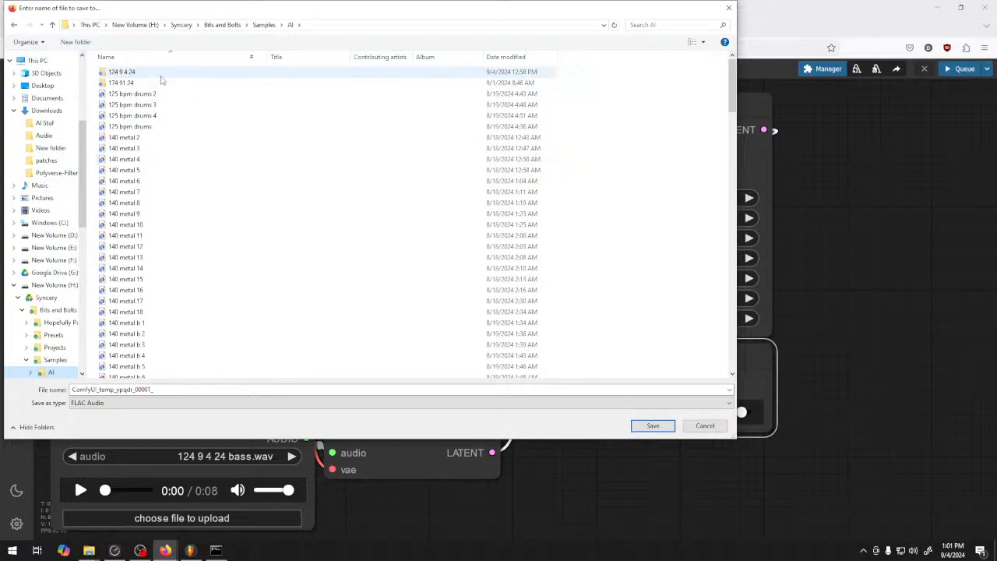
{"action": "double_click", "coordinate": [161, 76]}
{"action": "left_click", "coordinate": [187, 389]}
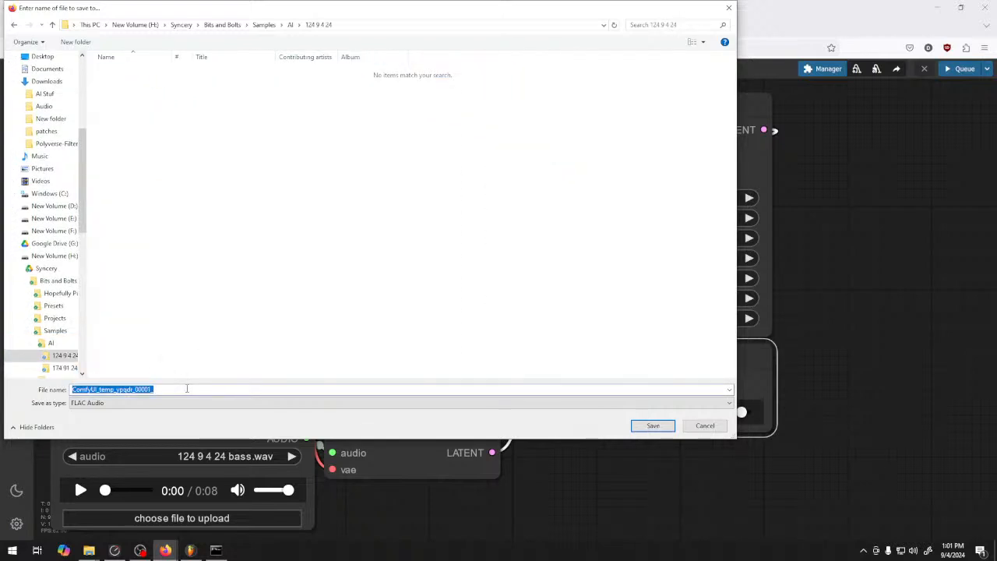
{"action": "type", "text": "bass 1"}
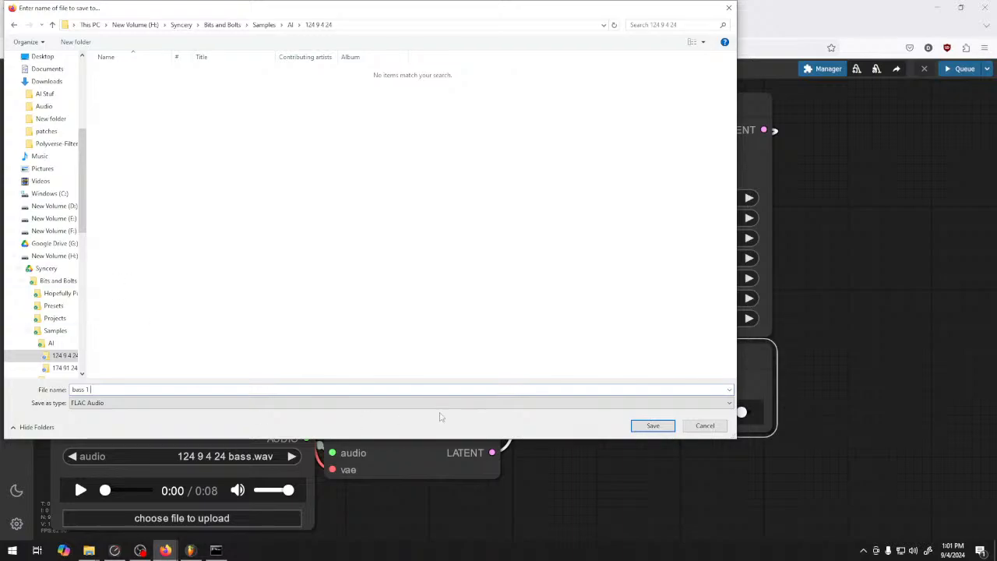
{"action": "key", "text": "Return"}
Switch to FL Studio, reread the Bits and Bolts\Samples\AI folder and place bass 1 from 124 9 4 24 on Track 3 at bar 5
{"action": "left_click", "coordinate": [193, 553]}
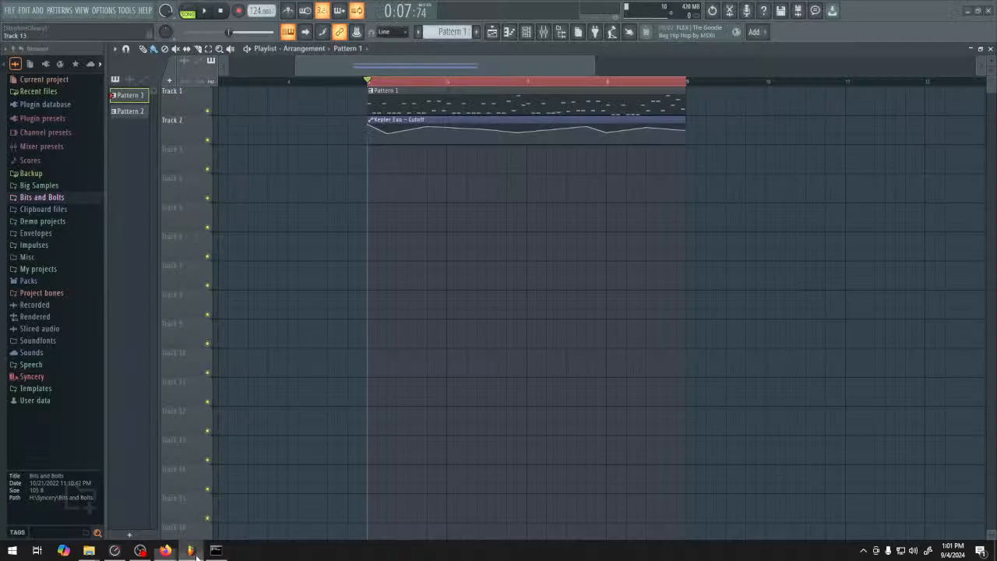
{"action": "left_click", "coordinate": [62, 200]}
{"action": "left_click", "coordinate": [66, 246]}
{"action": "left_click", "coordinate": [66, 258]}
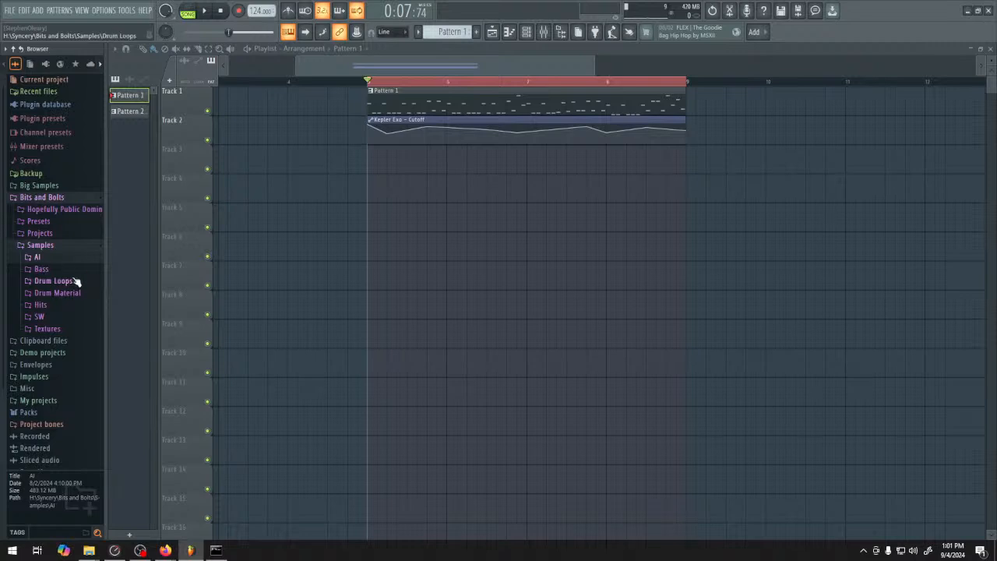
{"action": "left_click", "coordinate": [73, 258]}
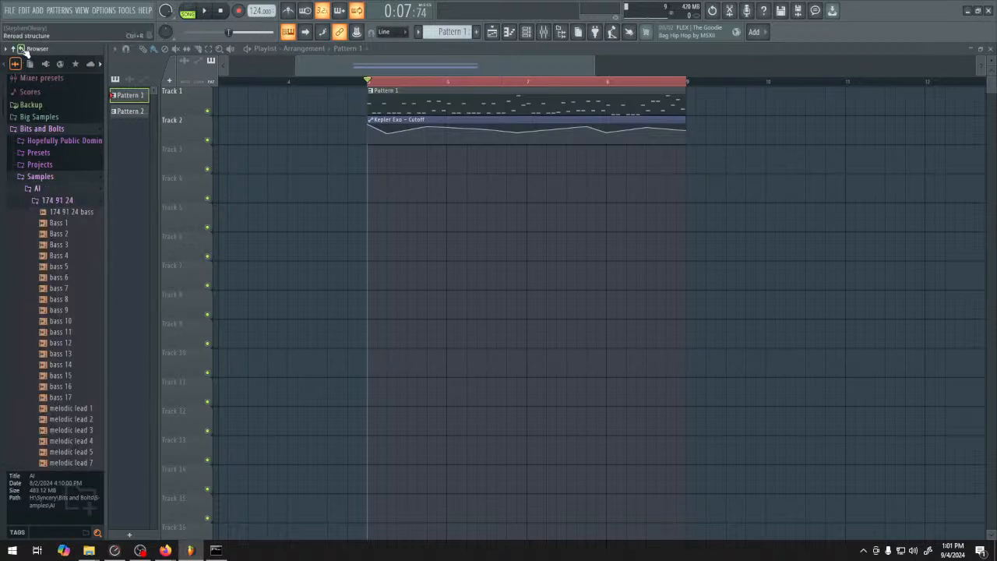
{"action": "left_click", "coordinate": [23, 50]}
{"action": "left_click", "coordinate": [59, 202]}
{"action": "left_click_drag", "start_coordinate": [62, 225], "coordinate": [371, 159]}
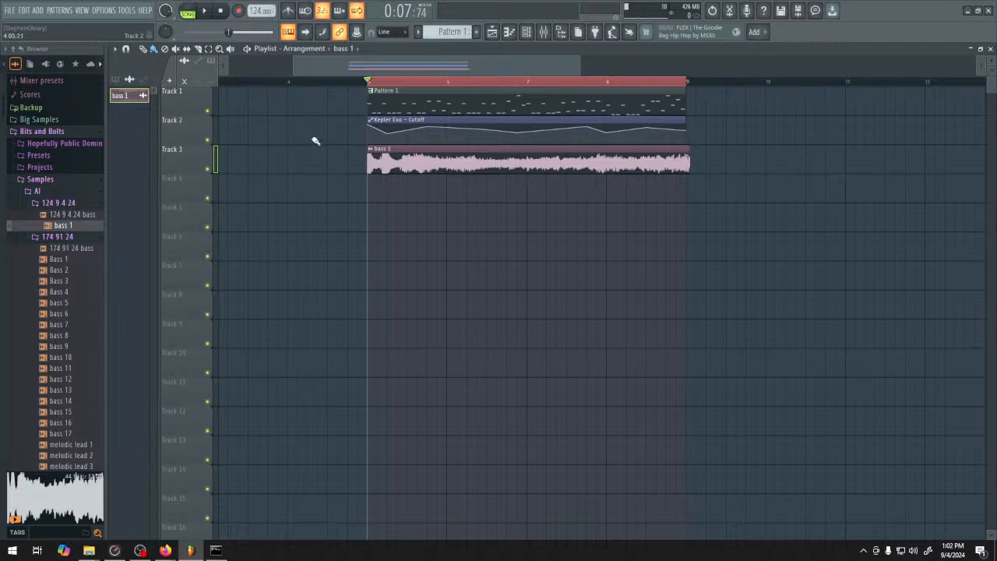
Mute Track 1 in the Playlist and play back the bass 1 clip on its own
{"action": "left_click", "coordinate": [208, 110]}
{"action": "key", "text": "space"}
{"action": "key", "text": "space"}
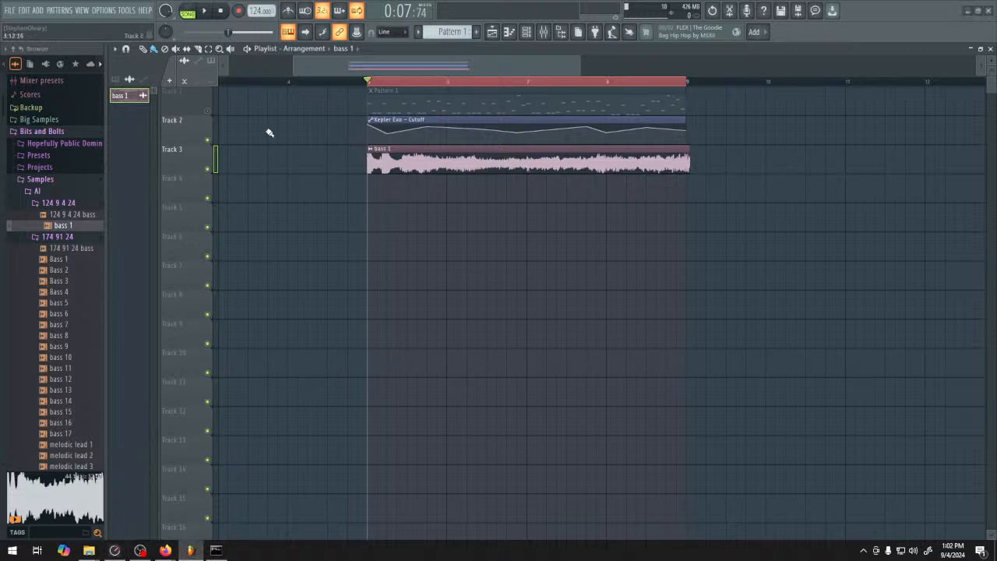
{"action": "key", "text": "space"}
{"action": "key", "text": "space"}
Route the bass 1 clip to mixer track 10, lower its fader to about -9.0 dB and start playback
{"action": "double_click", "coordinate": [528, 169]}
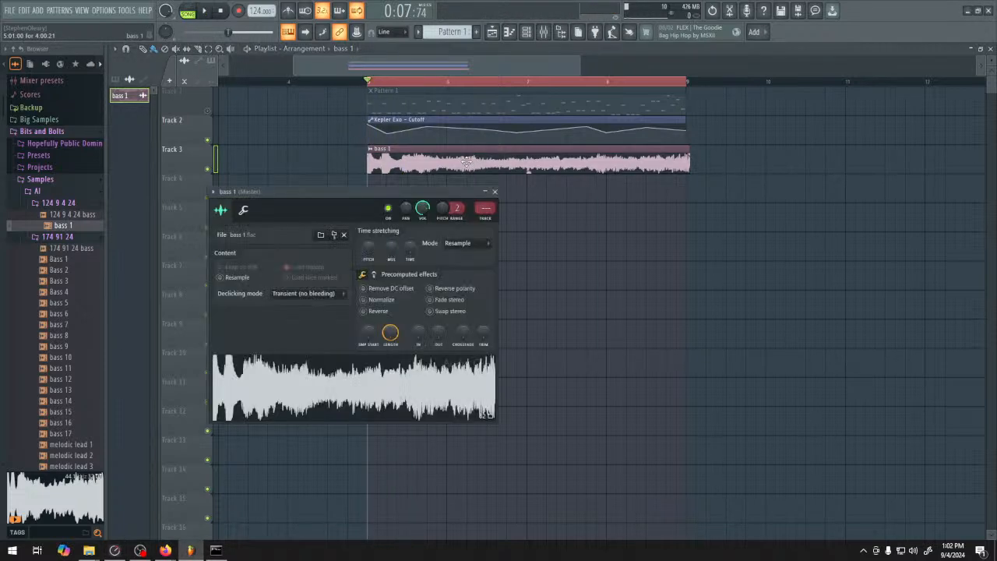
{"action": "double_click", "coordinate": [481, 207]}
{"action": "left_click_drag", "start_coordinate": [486, 208], "coordinate": [486, 174]}
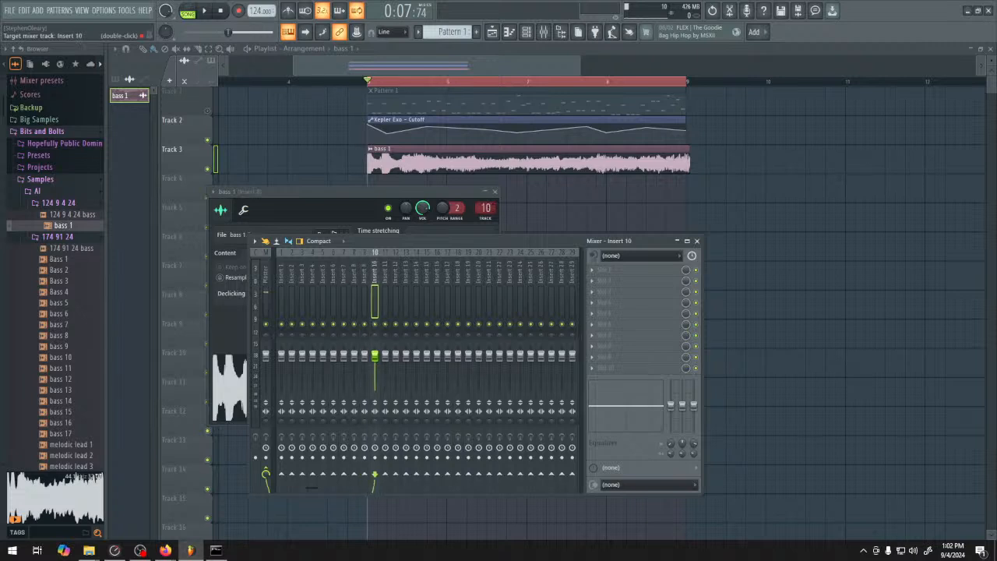
{"action": "left_click_drag", "start_coordinate": [376, 355], "coordinate": [380, 372]}
{"action": "key", "text": "space"}
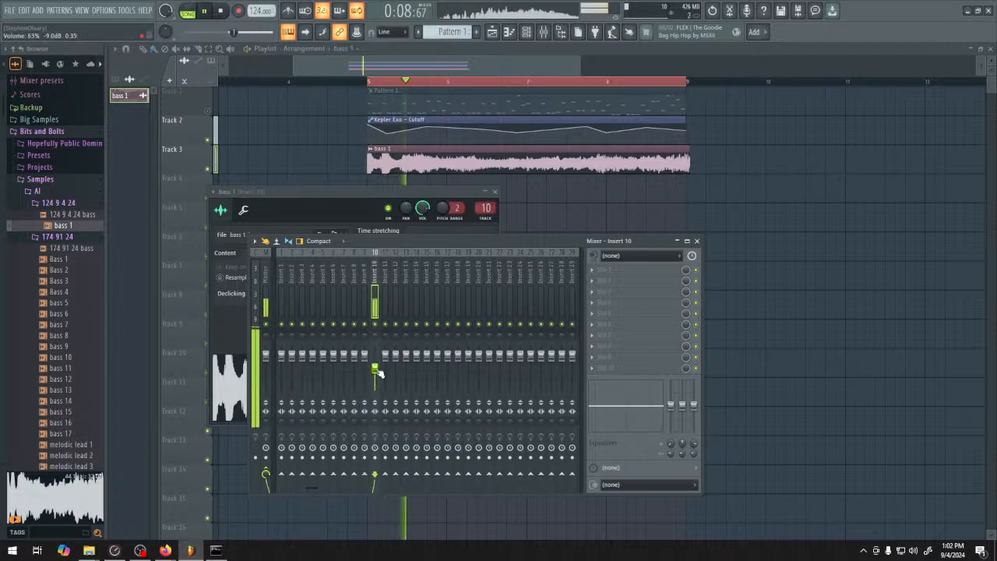
Unmute Track 1 and mute Track 3 in the Playlist, and lower the mixer track 15 fader slightly while playing Pattern 1
{"action": "right_click", "coordinate": [547, 211]}
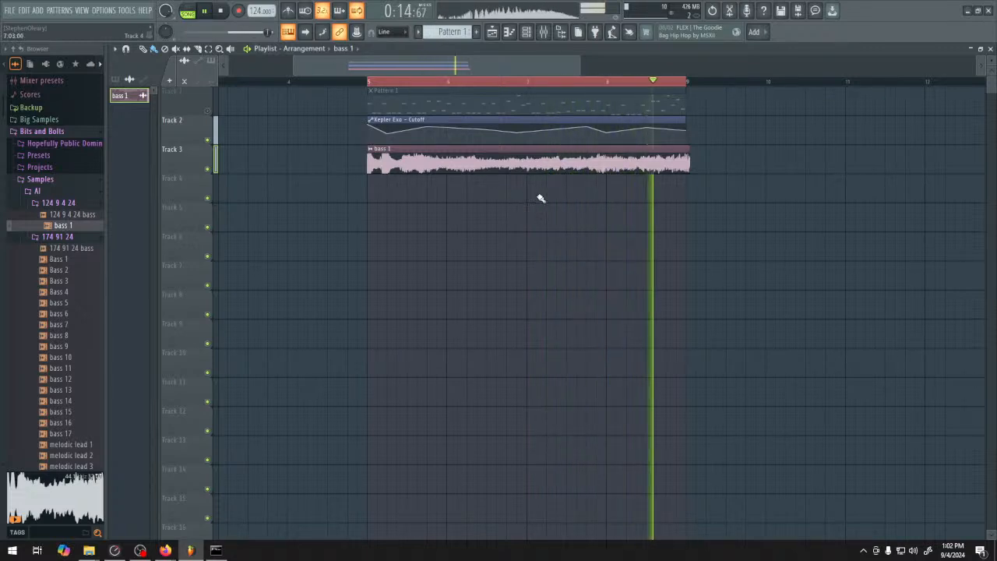
{"action": "key", "text": "space"}
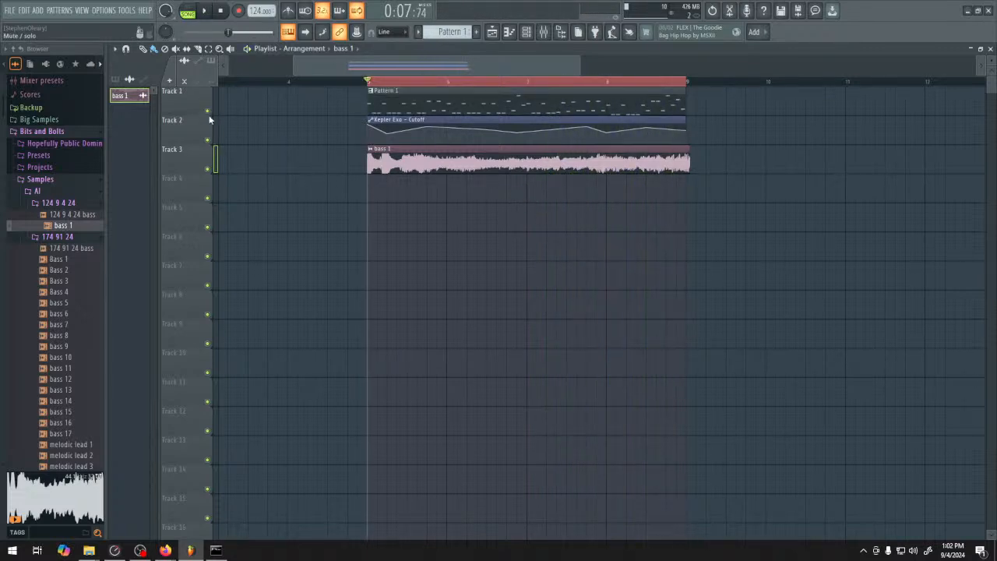
{"action": "left_click", "coordinate": [209, 168]}
{"action": "left_click", "coordinate": [552, 34]}
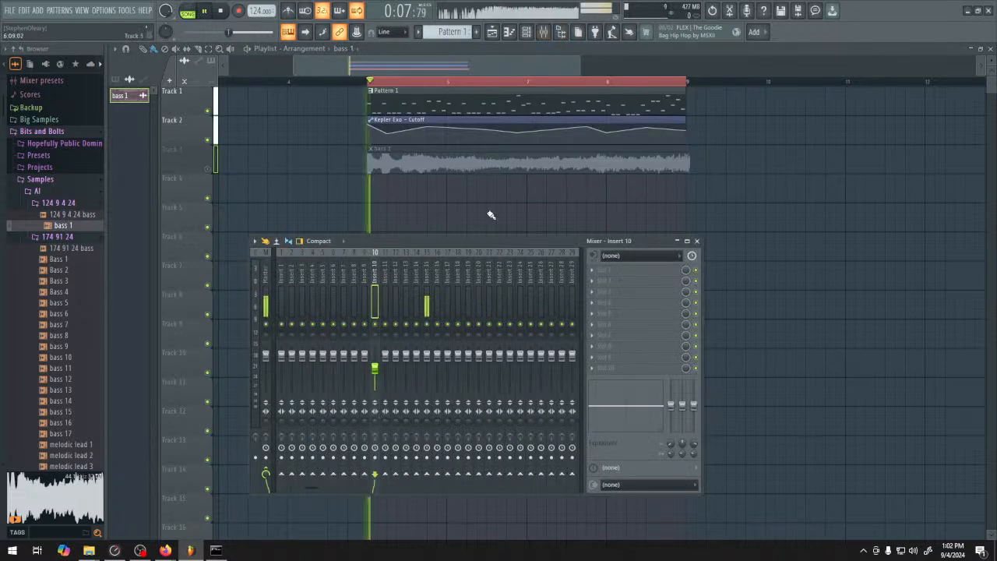
{"action": "left_click_drag", "start_coordinate": [429, 356], "coordinate": [428, 367]}
{"action": "key", "text": "space"}
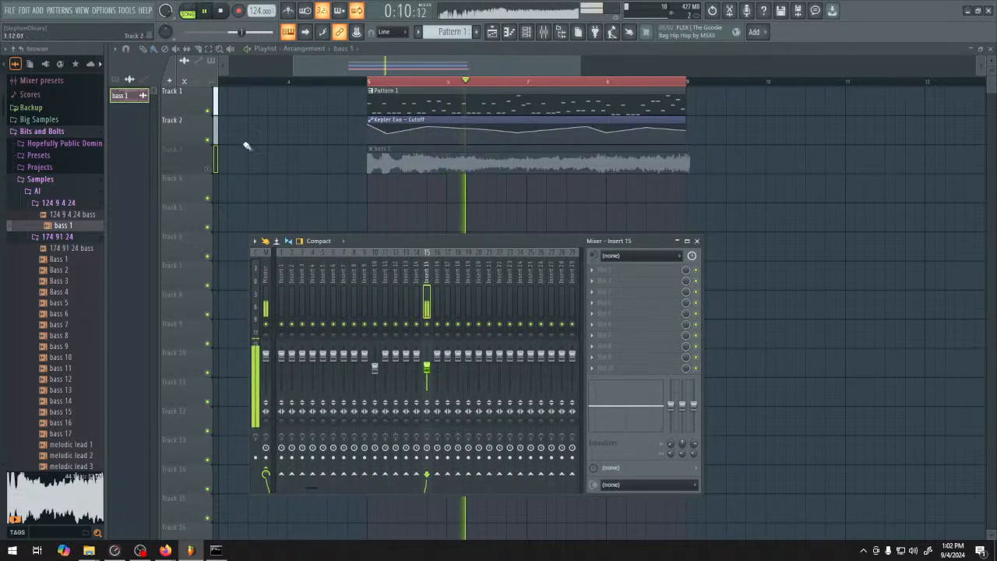
Mute Track 1, unmute Track 3 and play back the start of the bass 1 clip for comparison
{"action": "left_click", "coordinate": [210, 111]}
{"action": "left_click", "coordinate": [210, 168]}
{"action": "key", "text": "space"}
{"action": "key", "text": "space"}
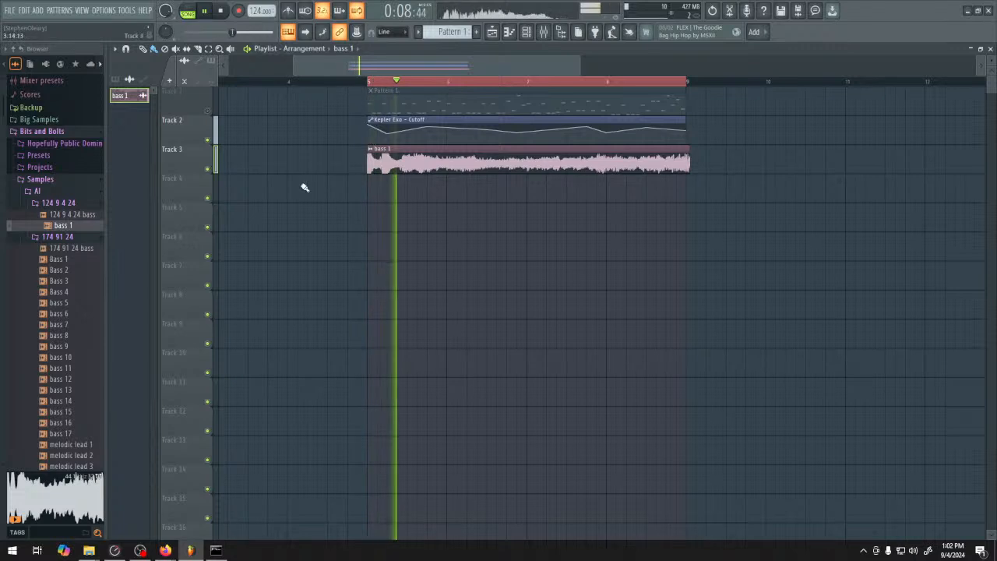
{"action": "key", "text": "space"}
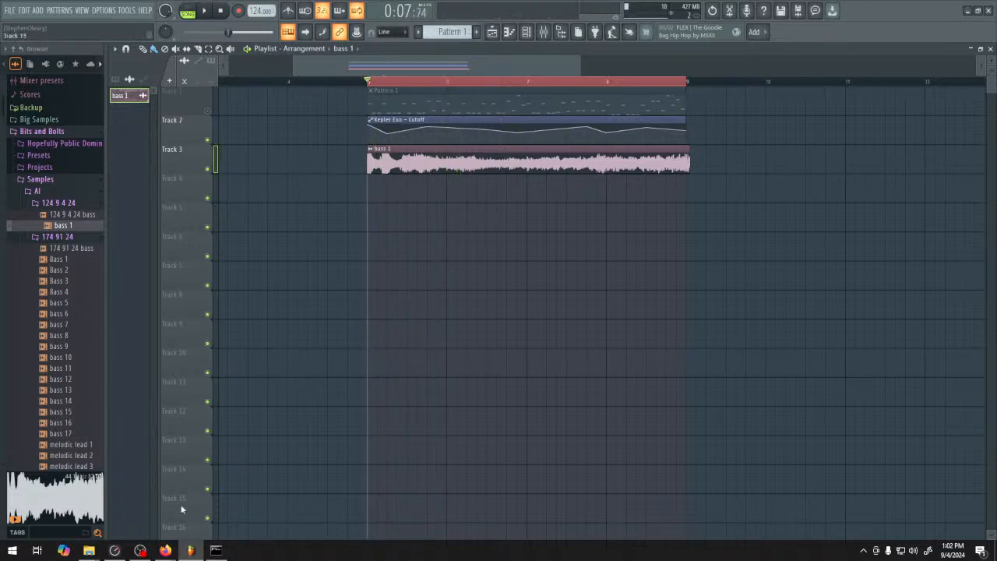
Switch to ComfyUI in Firefox, set the KSampler to sampler ddim with scheduler ddim_uniform, and queue a generation
{"action": "mouse_move", "coordinate": [165, 550]}
{"action": "left_click", "coordinate": [147, 499]}
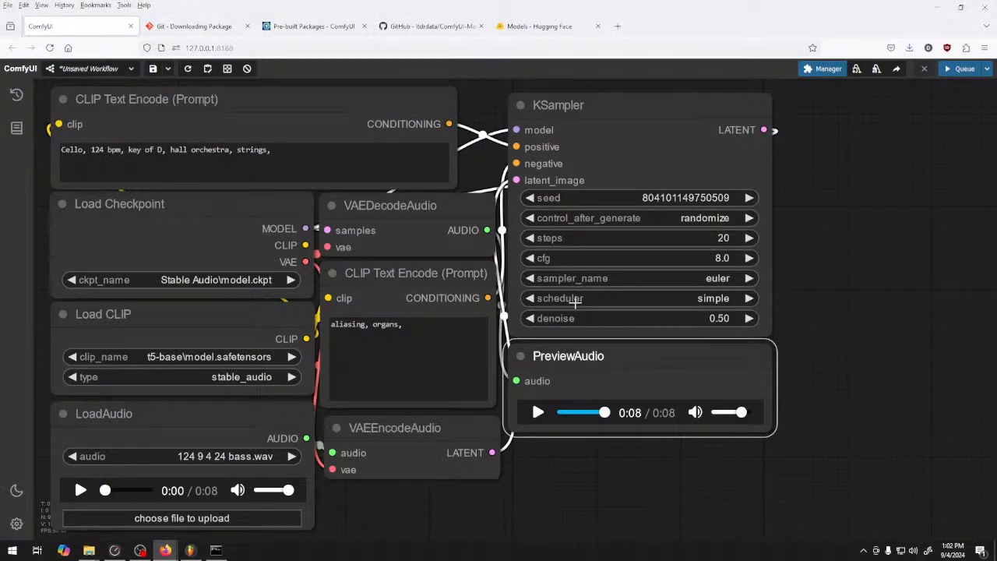
{"action": "left_click", "coordinate": [661, 280]}
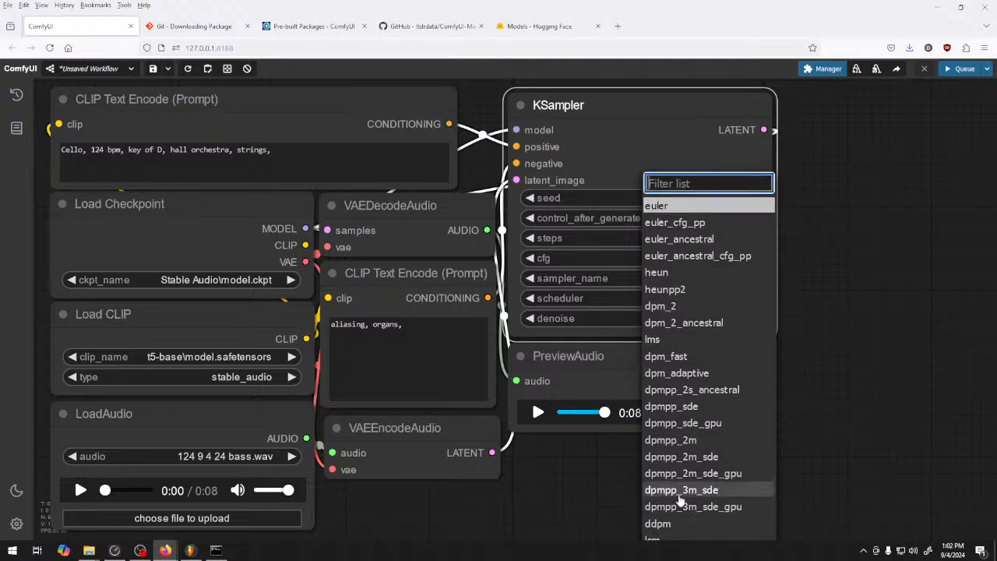
{"action": "scroll", "coordinate": [683, 520], "scroll_direction": "down", "scroll_amount": 5}
{"action": "left_click", "coordinate": [662, 510]}
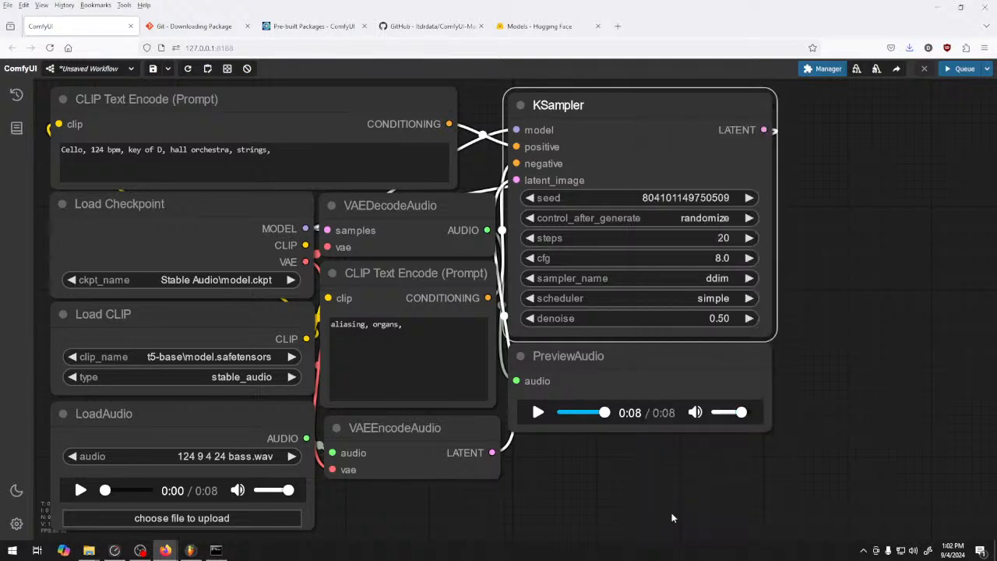
{"action": "left_click", "coordinate": [687, 300]}
{"action": "left_click", "coordinate": [704, 387]}
{"action": "left_click", "coordinate": [960, 70]}
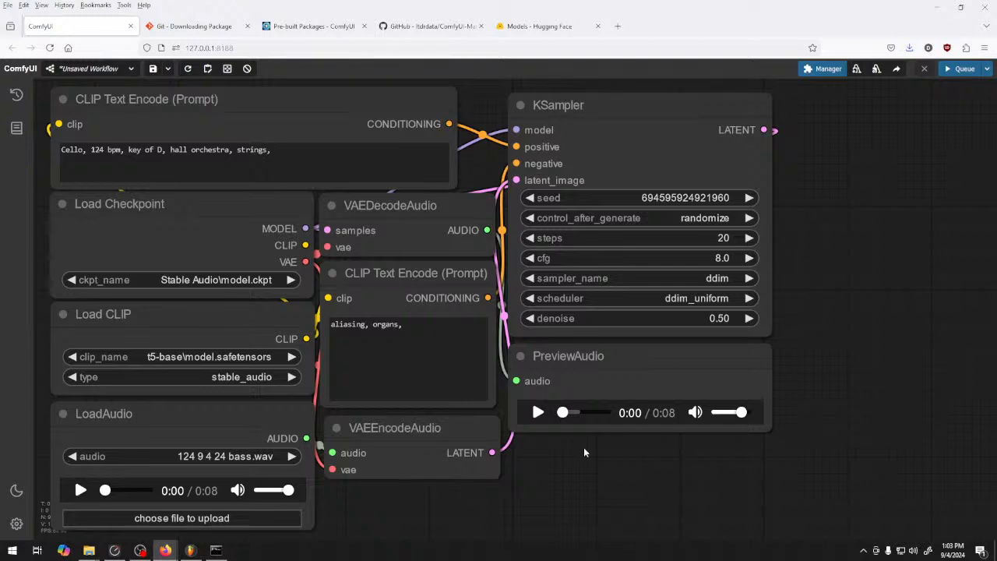
Lower the PreviewAudio volume and play the generated clip to the end
{"action": "left_click", "coordinate": [537, 413]}
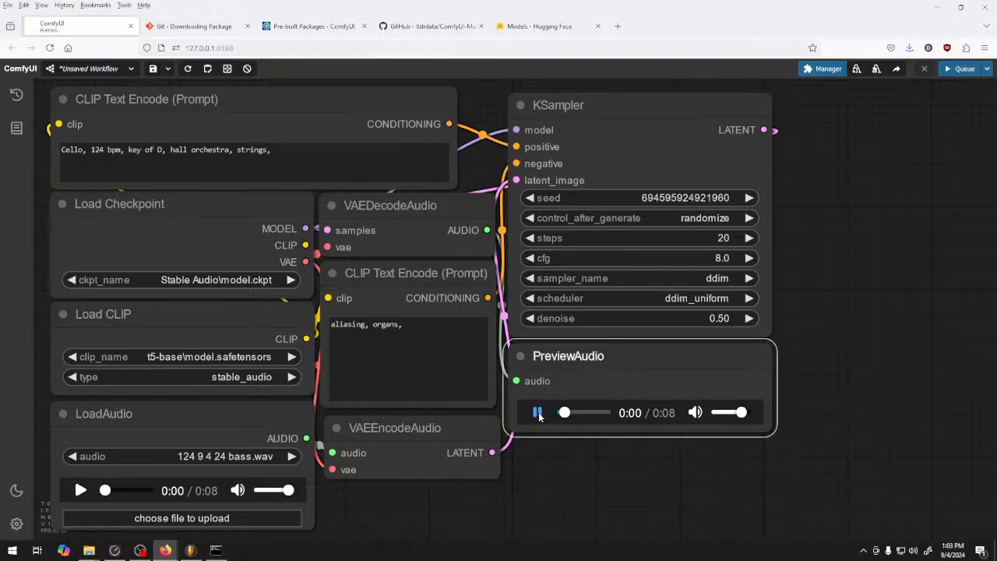
{"action": "left_click", "coordinate": [538, 414]}
{"action": "left_click_drag", "start_coordinate": [742, 413], "coordinate": [731, 413]}
{"action": "left_click", "coordinate": [539, 415]}
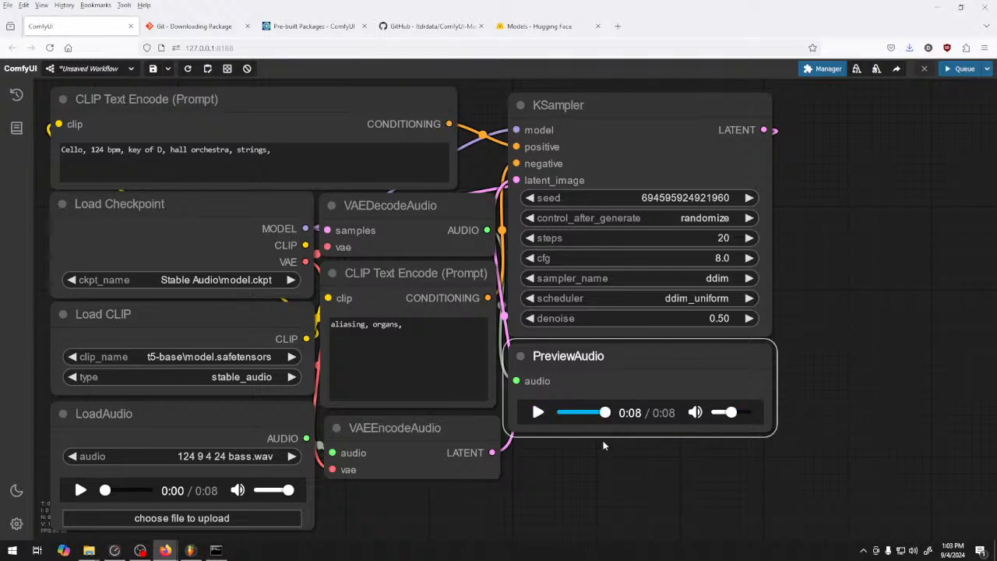
Add "clipping, distortion," to the negative prompt after "aliasing, organs,"
{"action": "left_click", "coordinate": [394, 368]}
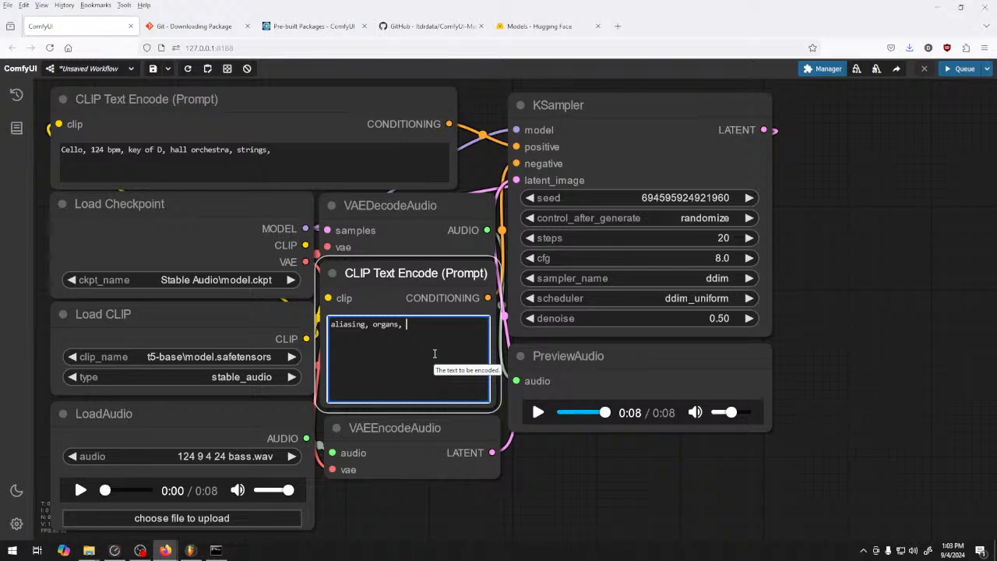
{"action": "type", "text": "clipping"}
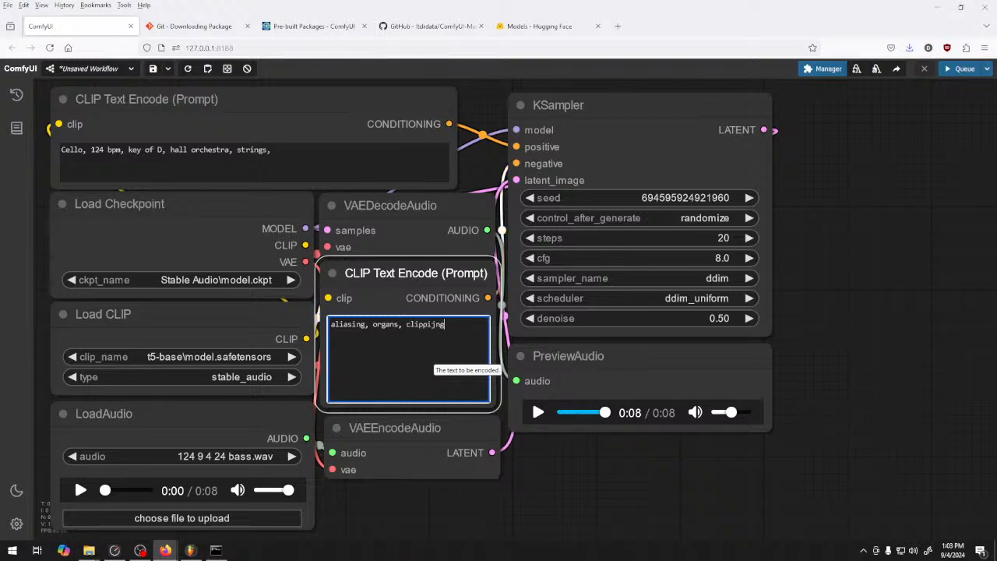
{"action": "key", "text": "BackSpace"}
{"action": "type", "text": "distortion,"}
Change the KSampler's sampler to heunpp2 and queue another generation
{"action": "left_click", "coordinate": [718, 273]}
{"action": "left_click", "coordinate": [705, 291]}
{"action": "left_click", "coordinate": [716, 273]}
{"action": "left_click", "coordinate": [717, 278]}
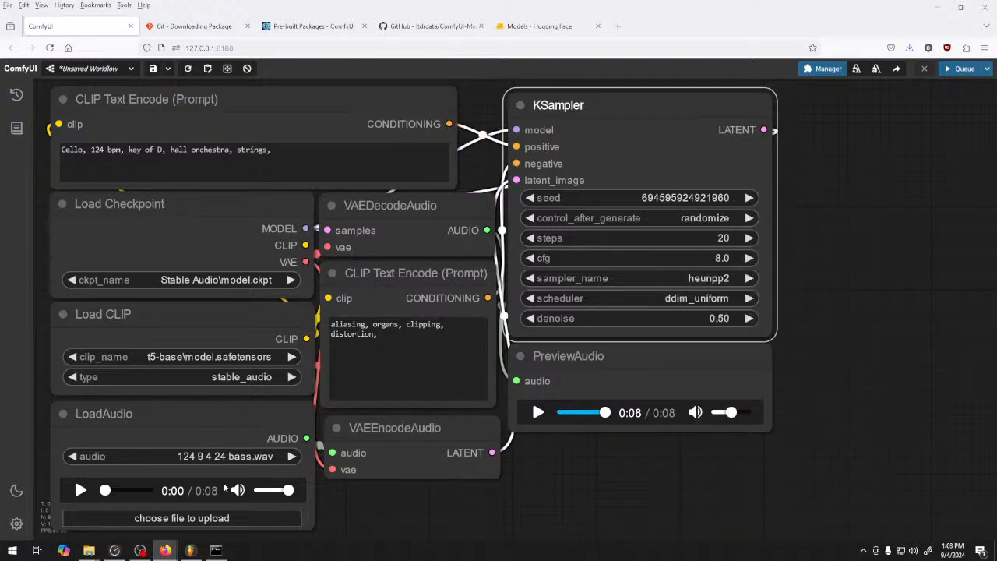
{"action": "left_click", "coordinate": [958, 69]}
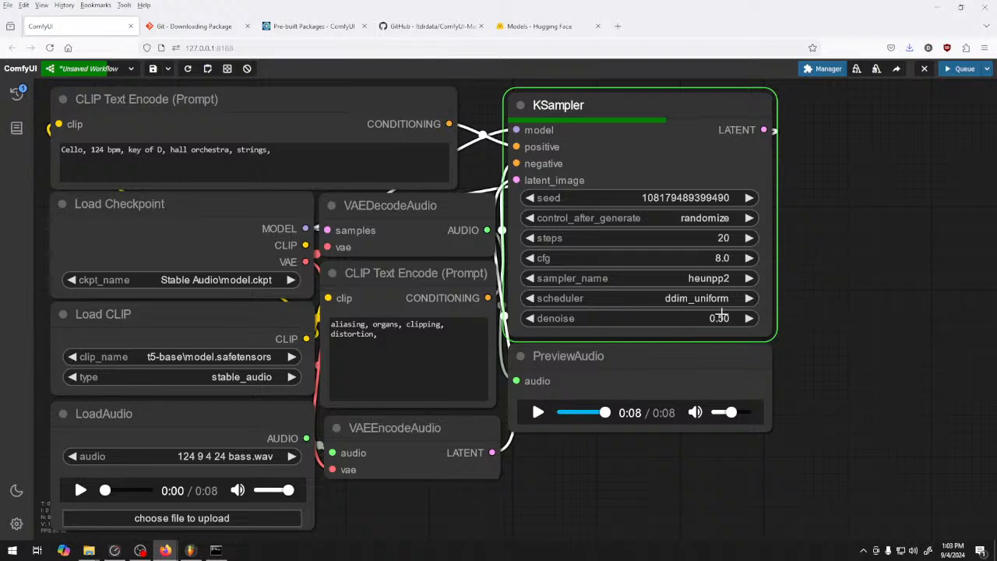
Play the clip generated with heunpp2 in PreviewAudio once the run is complete
{"action": "left_click", "coordinate": [291, 153]}
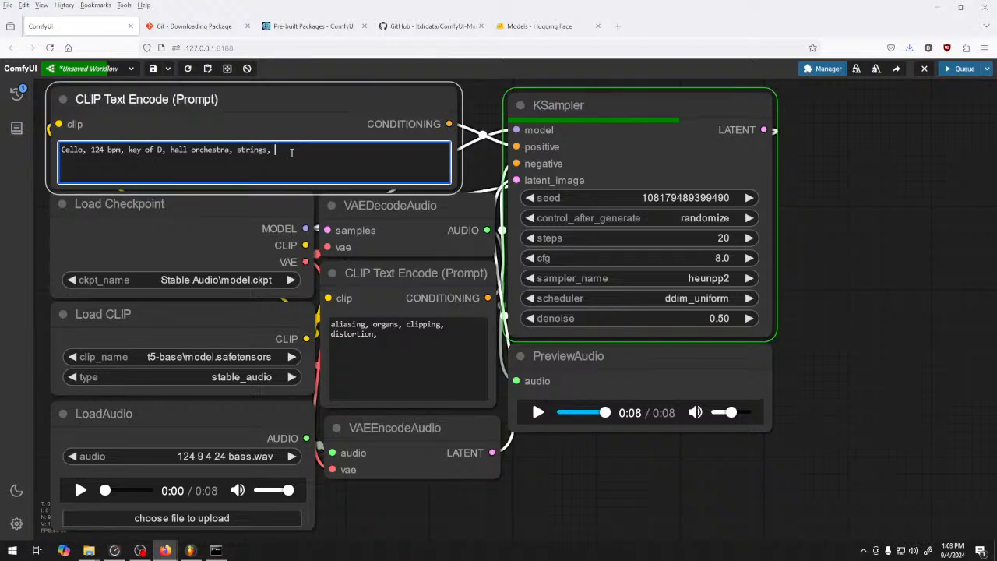
{"action": "left_click", "coordinate": [415, 341]}
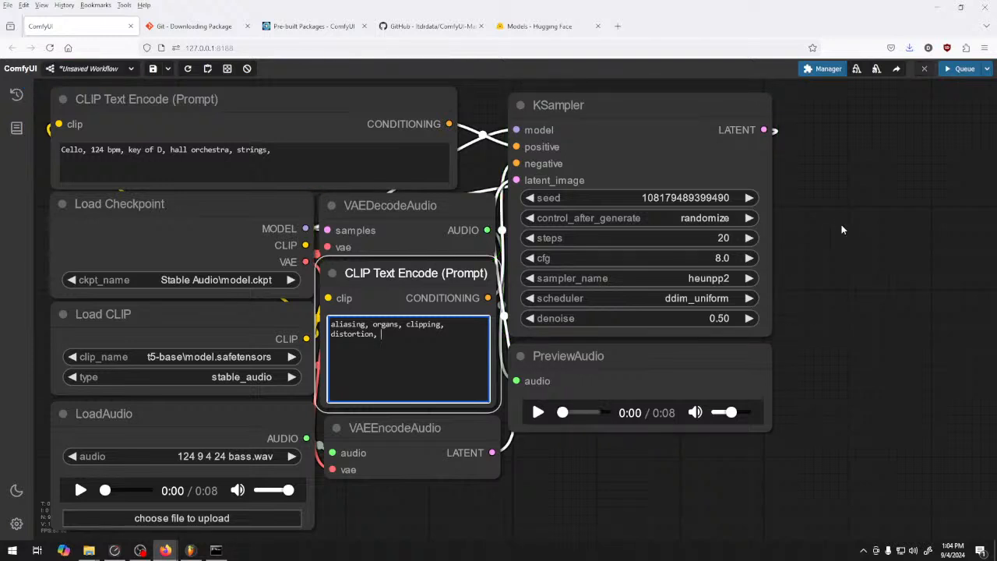
{"action": "left_click", "coordinate": [537, 413]}
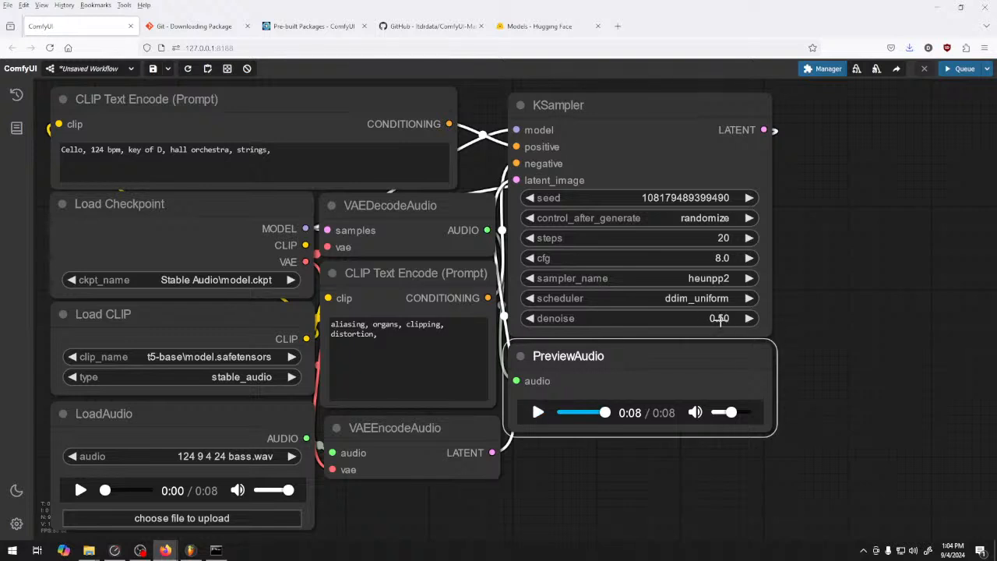
Set the KSampler denoise to 0.26 and queue a new generation
{"action": "left_click_drag", "start_coordinate": [717, 319], "coordinate": [708, 319]}
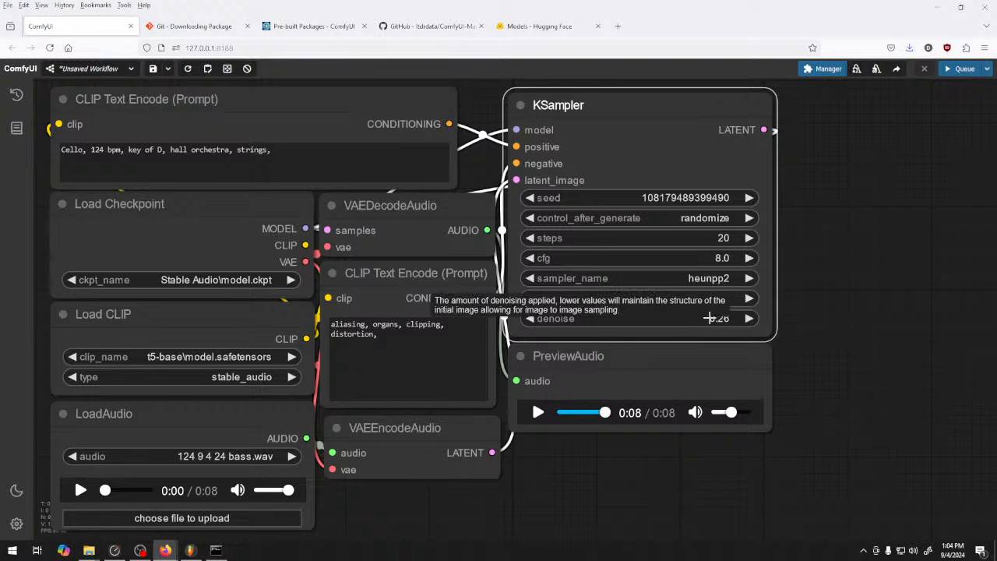
{"action": "left_click", "coordinate": [960, 69]}
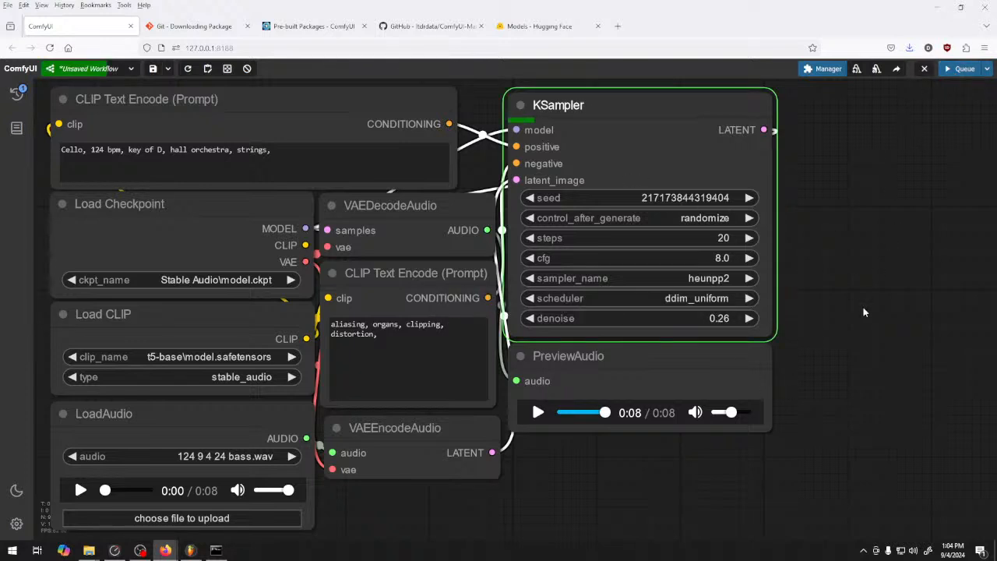
Check the generation's progress in the ComfyUI console window and play the resulting clip in PreviewAudio
{"action": "left_click", "coordinate": [224, 552]}
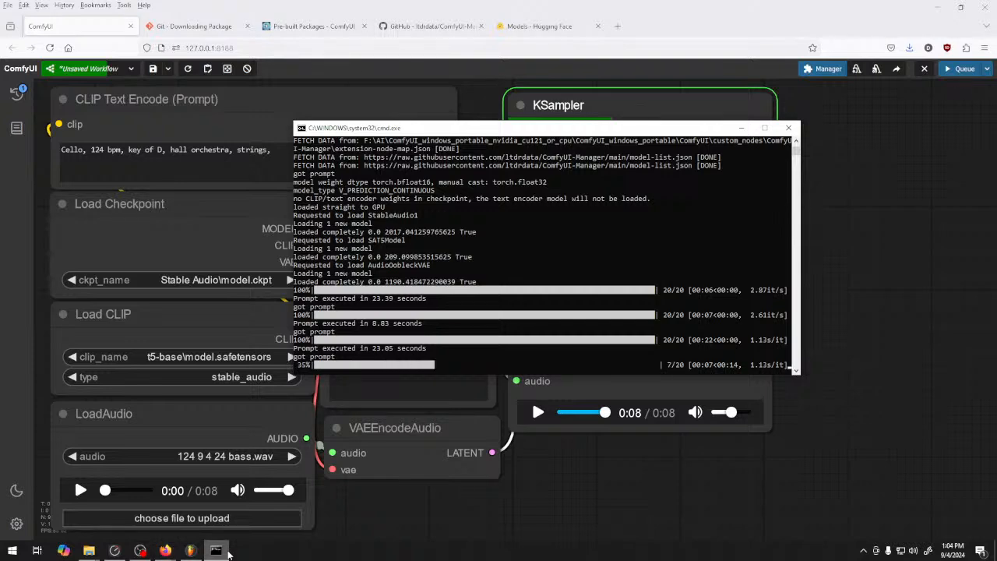
{"action": "left_click", "coordinate": [226, 552]}
{"action": "left_click", "coordinate": [226, 552]}
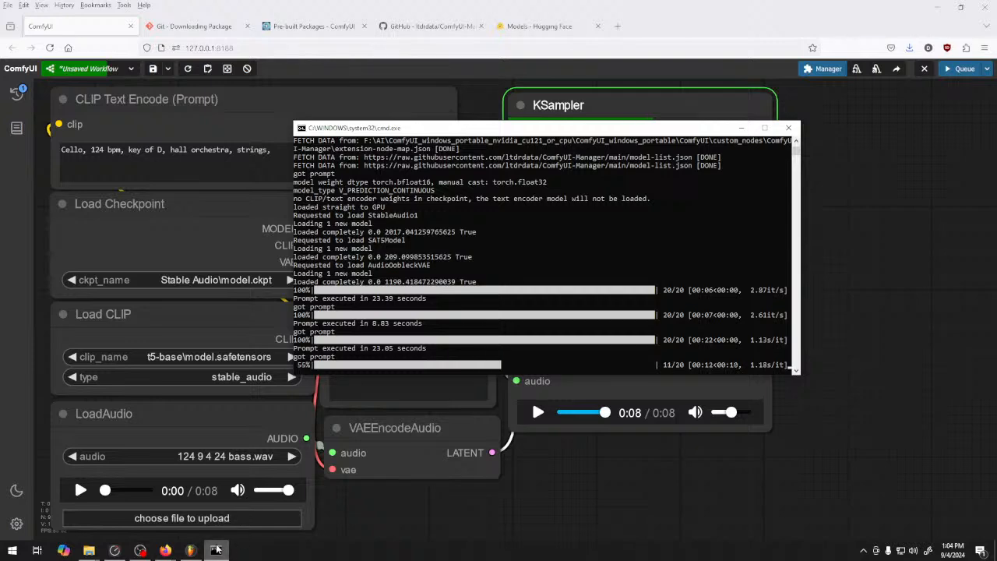
{"action": "left_click", "coordinate": [217, 550]}
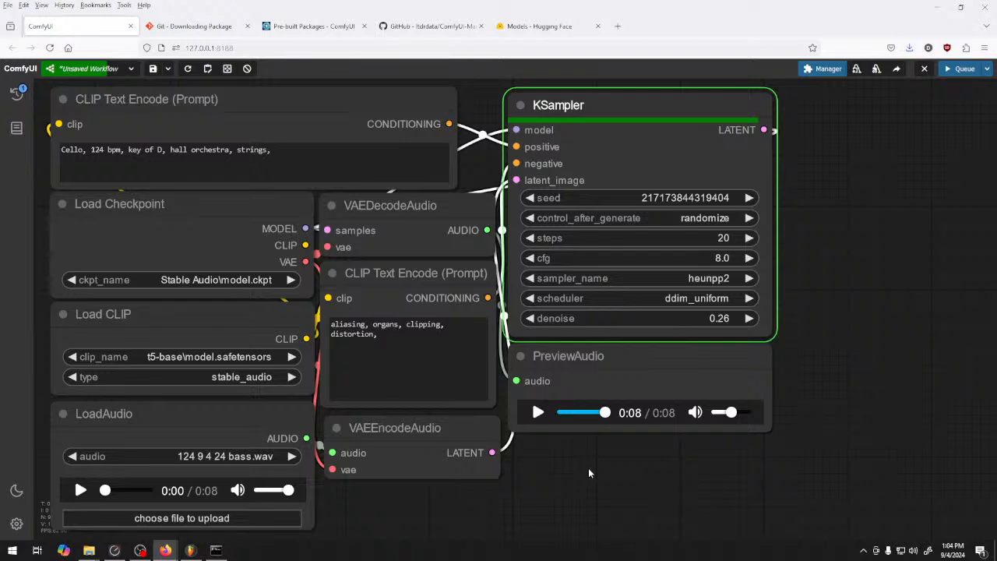
{"action": "left_click", "coordinate": [537, 414]}
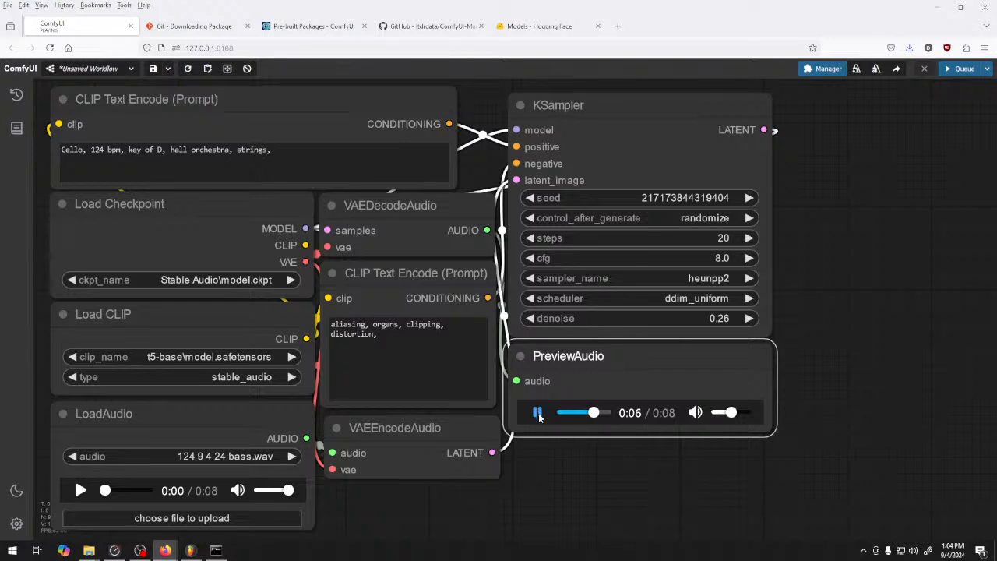
{"action": "left_click", "coordinate": [538, 413]}
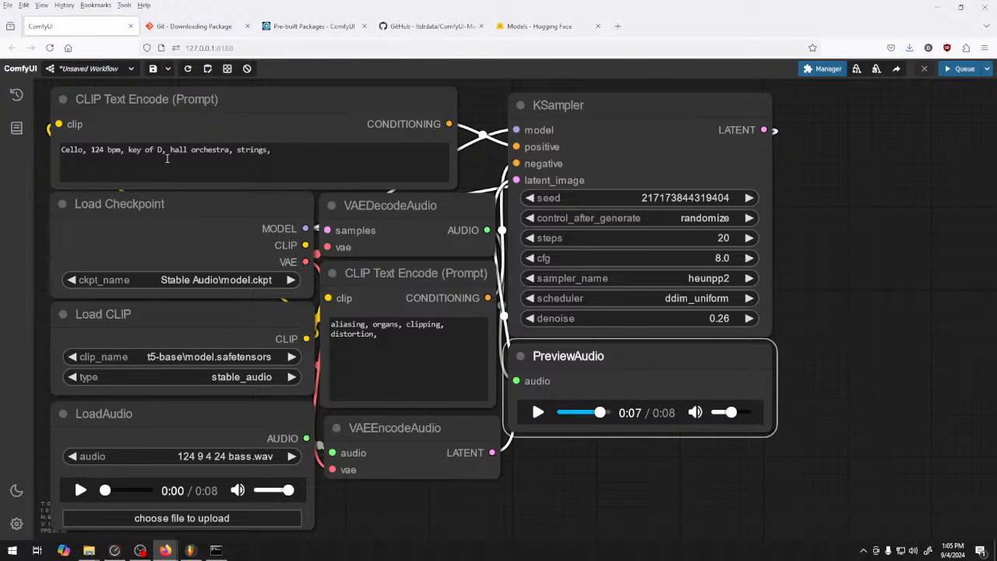
Set the KSampler's sampler to dpm_2_ancestral and denoise to 0.50, and queue a generation
{"action": "left_click", "coordinate": [717, 280]}
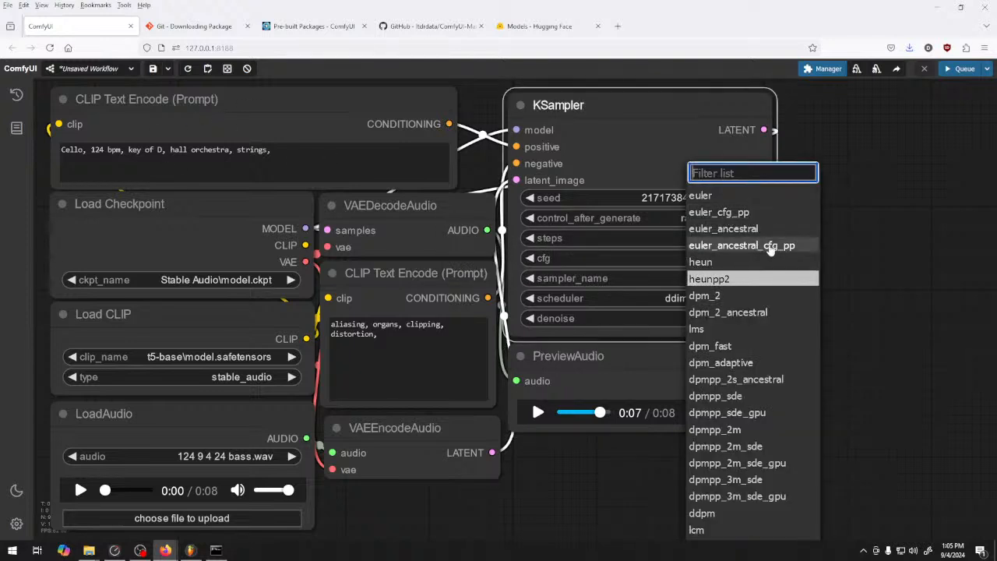
{"action": "left_click", "coordinate": [730, 280]}
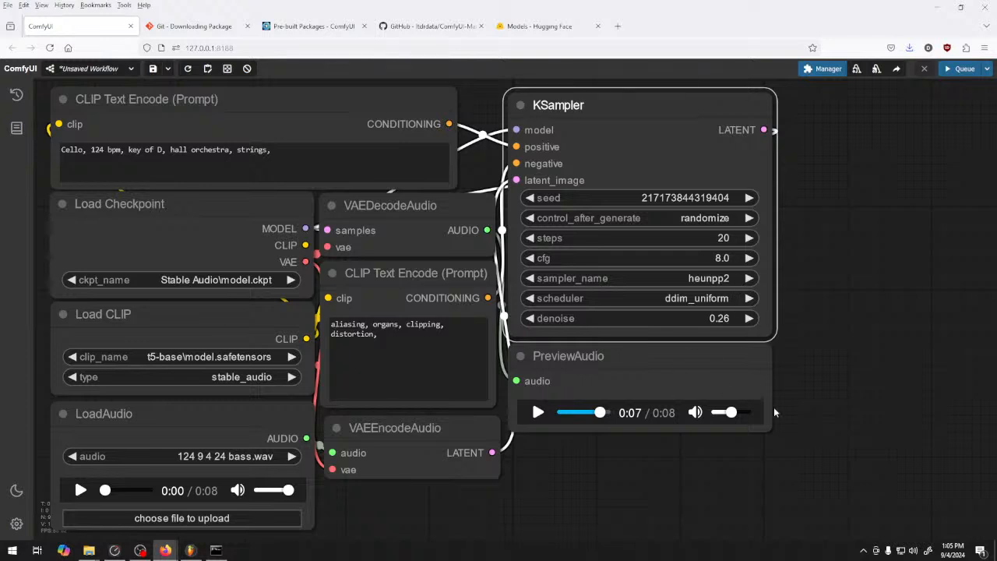
{"action": "left_click", "coordinate": [750, 320]}
{"action": "left_click", "coordinate": [750, 320]}
{"action": "left_click", "coordinate": [750, 320]}
{"action": "mouse_move", "coordinate": [725, 321]}
{"action": "left_mouse_down"}
{"action": "mouse_move", "coordinate": [735, 335]}
{"action": "mouse_move", "coordinate": [717, 321]}
{"action": "left_mouse_up"}
{"action": "left_click", "coordinate": [698, 280]}
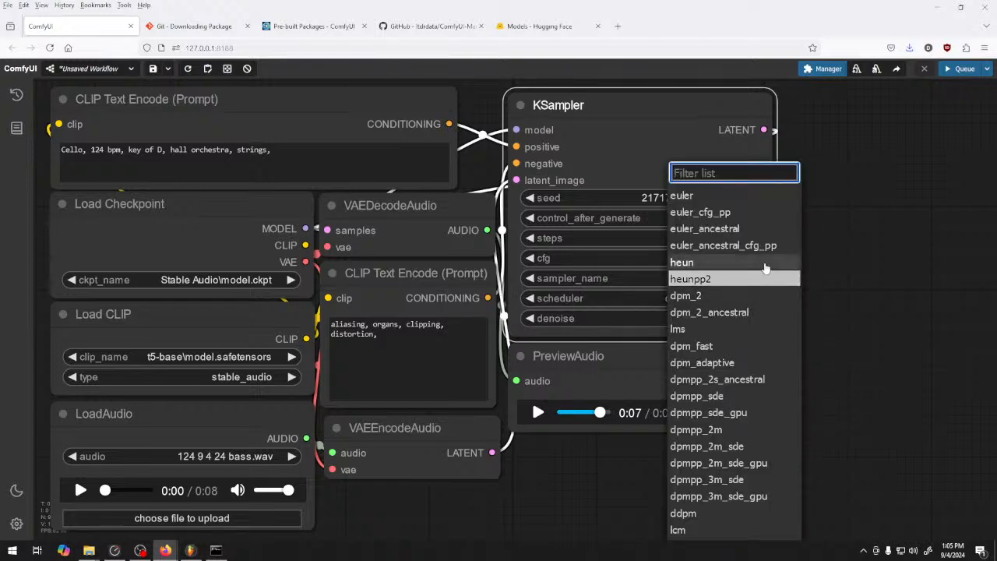
{"action": "left_click", "coordinate": [777, 312]}
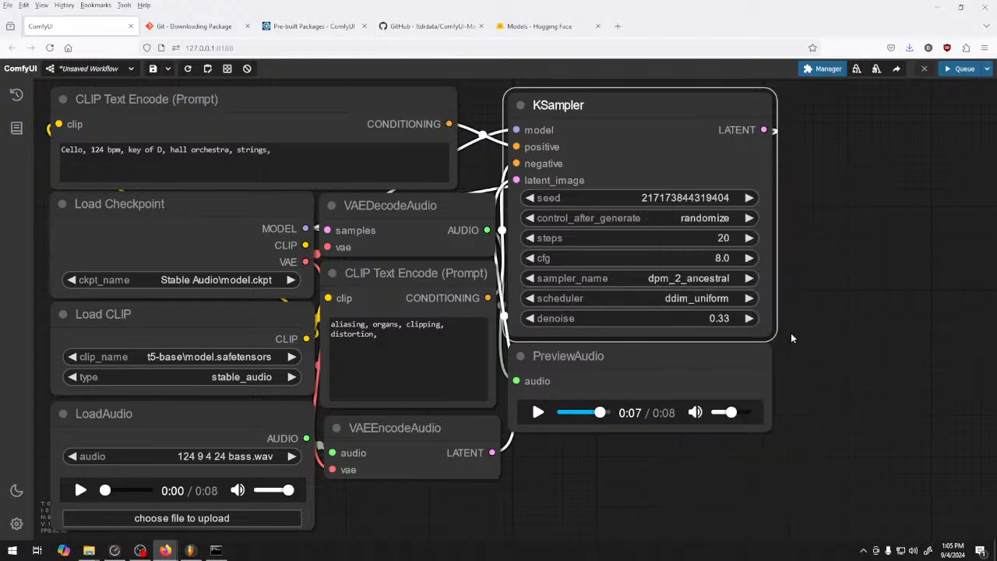
{"action": "left_click", "coordinate": [749, 318]}
{"action": "left_click", "coordinate": [751, 317]}
{"action": "left_click", "coordinate": [750, 317]}
{"action": "left_click", "coordinate": [751, 318]}
{"action": "left_click", "coordinate": [750, 318]}
{"action": "left_click", "coordinate": [532, 318]}
{"action": "left_click", "coordinate": [959, 69]}
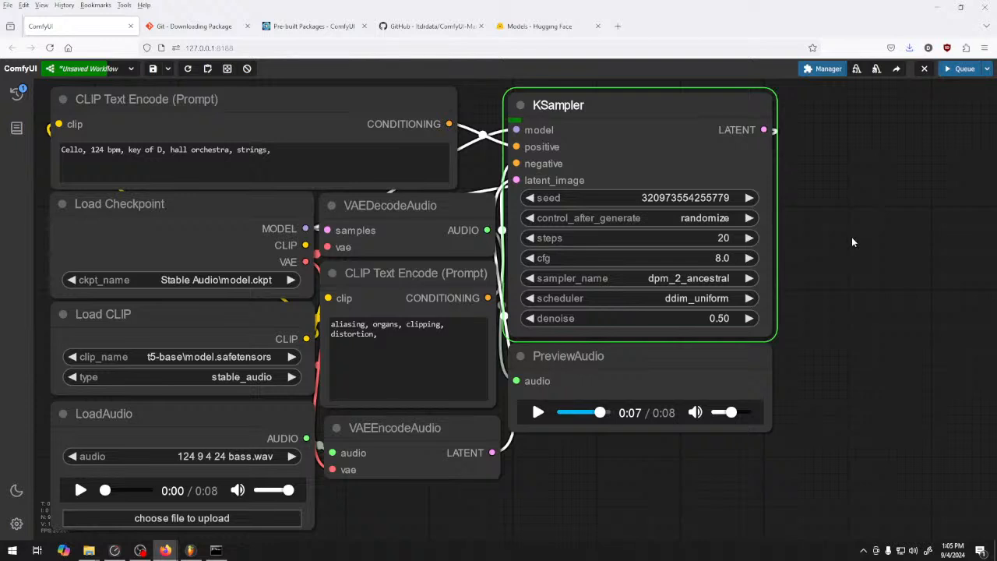
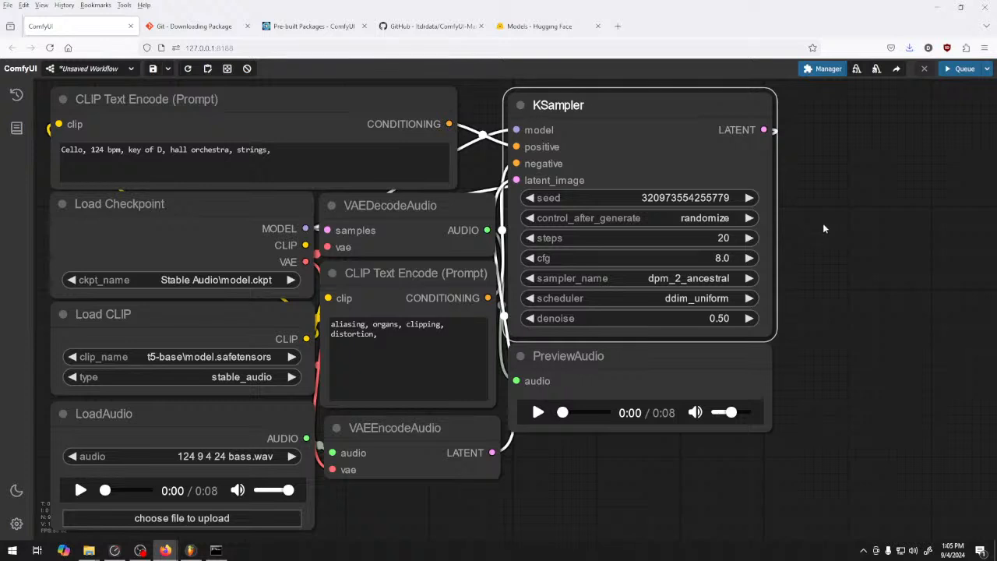
Play the dpm_2_ancestral clip in PreviewAudio, set the KSampler denoise to 0.35 and queue a generation
{"action": "left_click", "coordinate": [537, 413]}
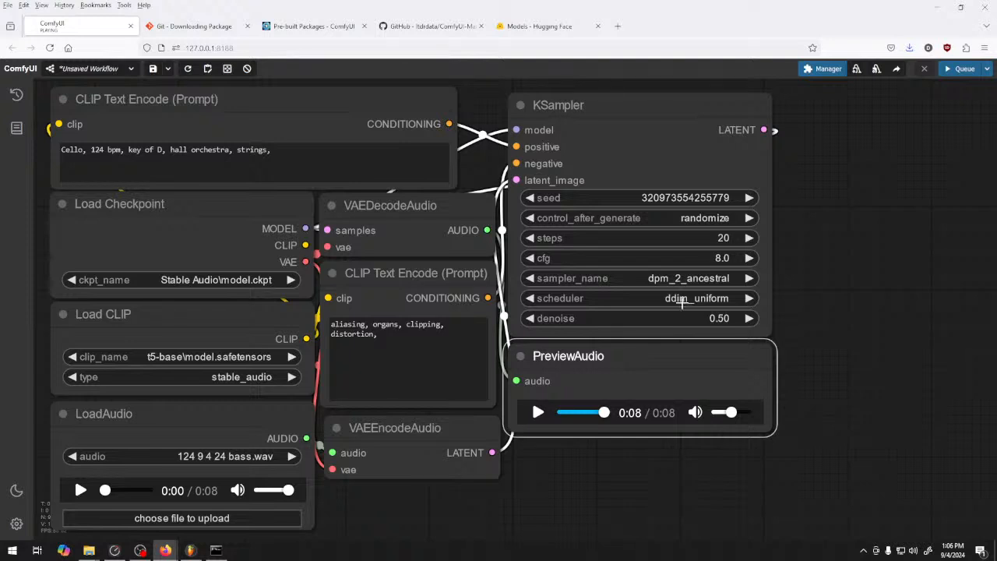
{"action": "left_click", "coordinate": [665, 320]}
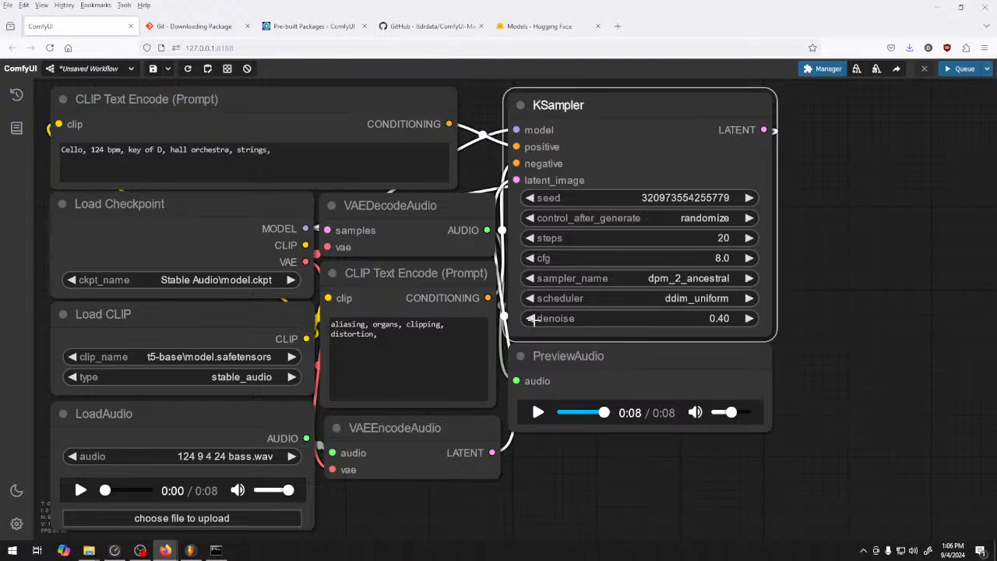
{"action": "left_click", "coordinate": [963, 68]}
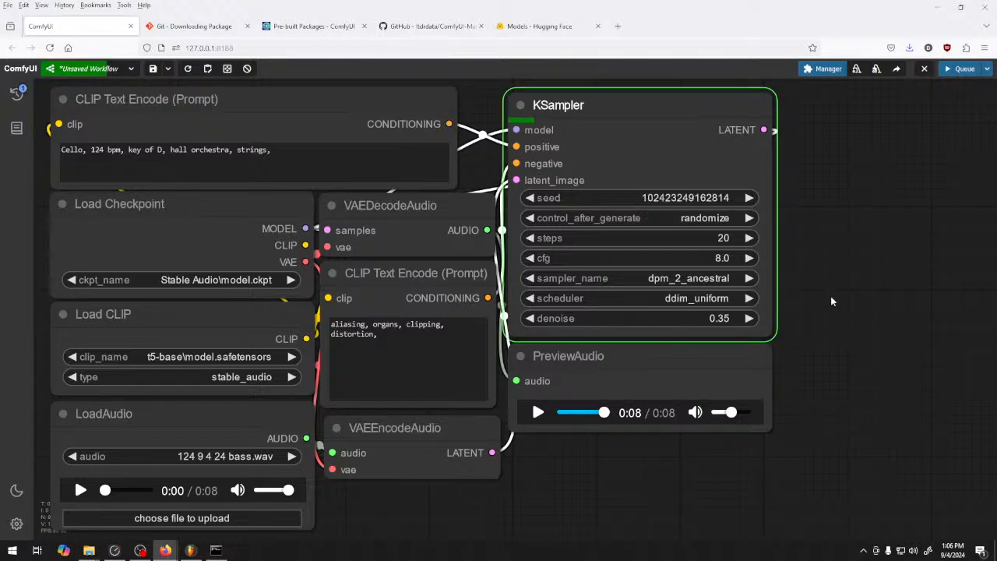
Check the generation's progress in the ComfyUI console window and play the 0.35 denoise clip in PreviewAudio
{"action": "left_click", "coordinate": [215, 550]}
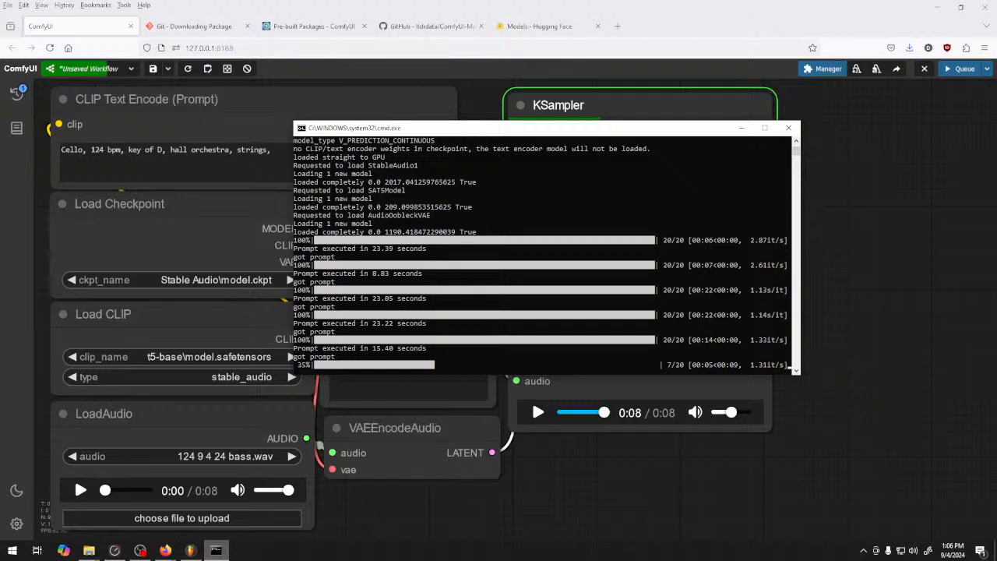
{"action": "left_click", "coordinate": [571, 525]}
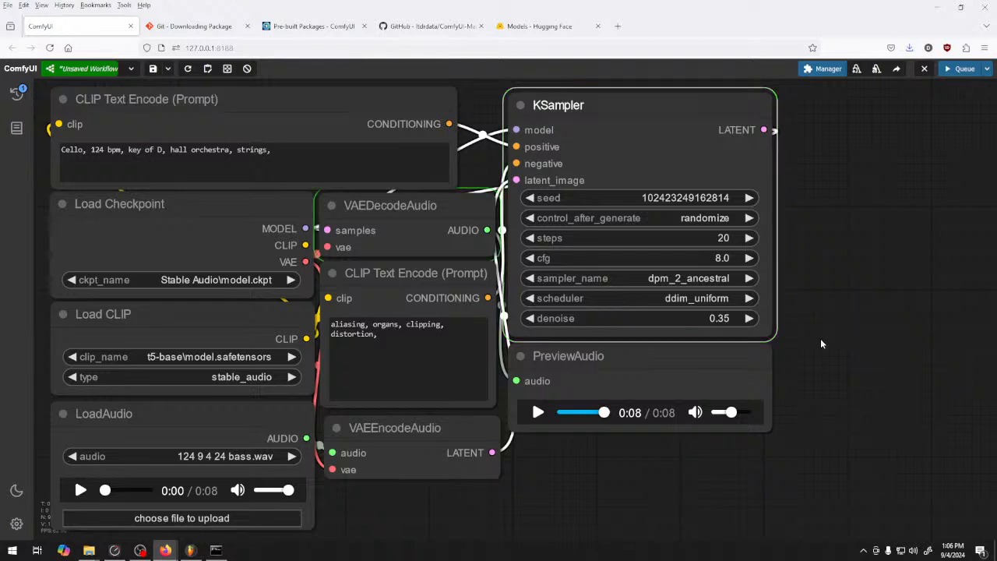
{"action": "left_click", "coordinate": [537, 413]}
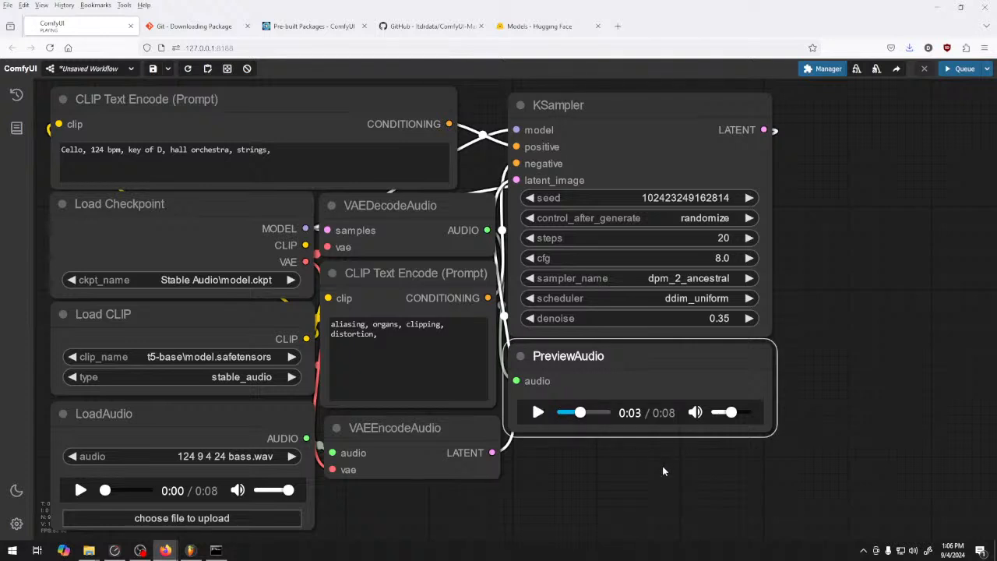
Raise the KSampler steps to about 39 and queue another generation
{"action": "left_click", "coordinate": [750, 238]}
{"action": "left_click", "coordinate": [750, 238]}
{"action": "left_click", "coordinate": [749, 238]}
{"action": "left_click", "coordinate": [749, 237]}
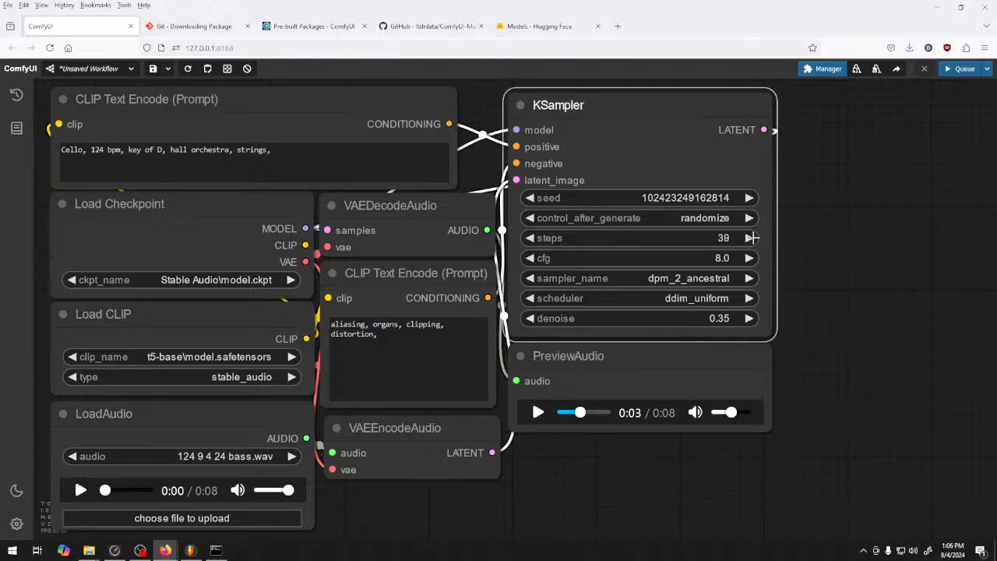
{"action": "left_click", "coordinate": [958, 70]}
Switch to FL Studio and add a second Kepler Exo synth to the project from the plugin picker
{"action": "left_click", "coordinate": [198, 546]}
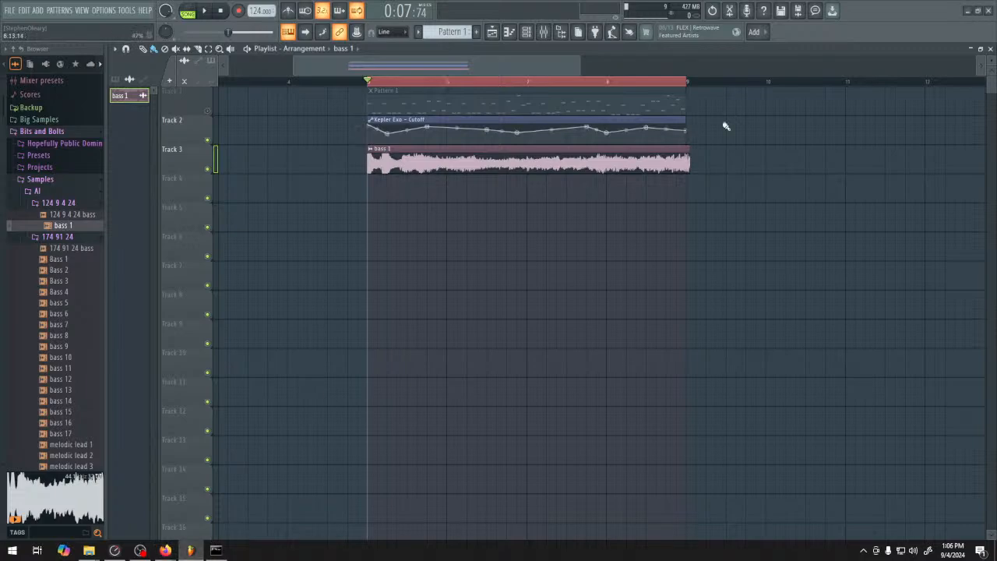
{"action": "middle_click", "coordinate": [896, 32]}
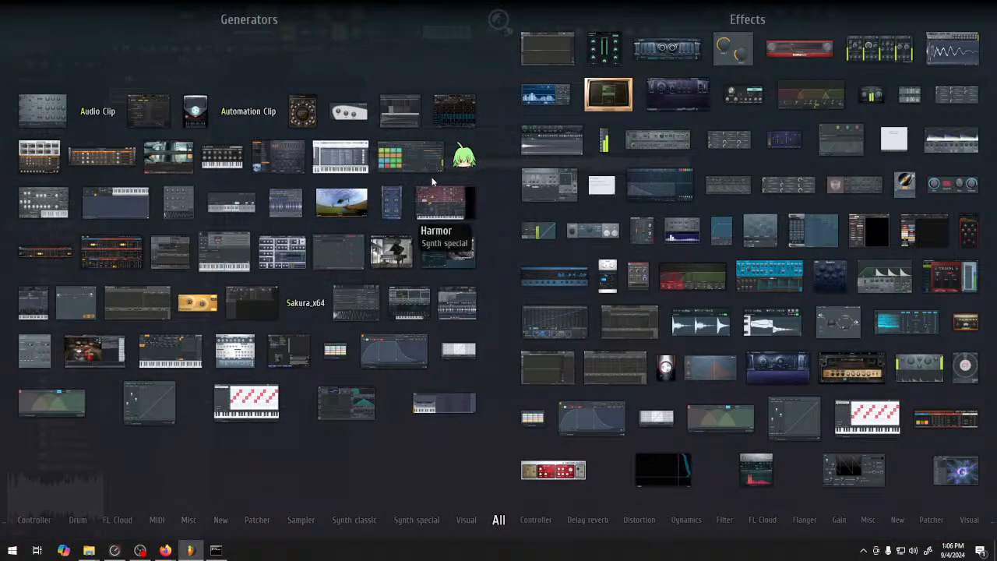
{"action": "left_click_drag", "start_coordinate": [112, 253], "coordinate": [839, 75]}
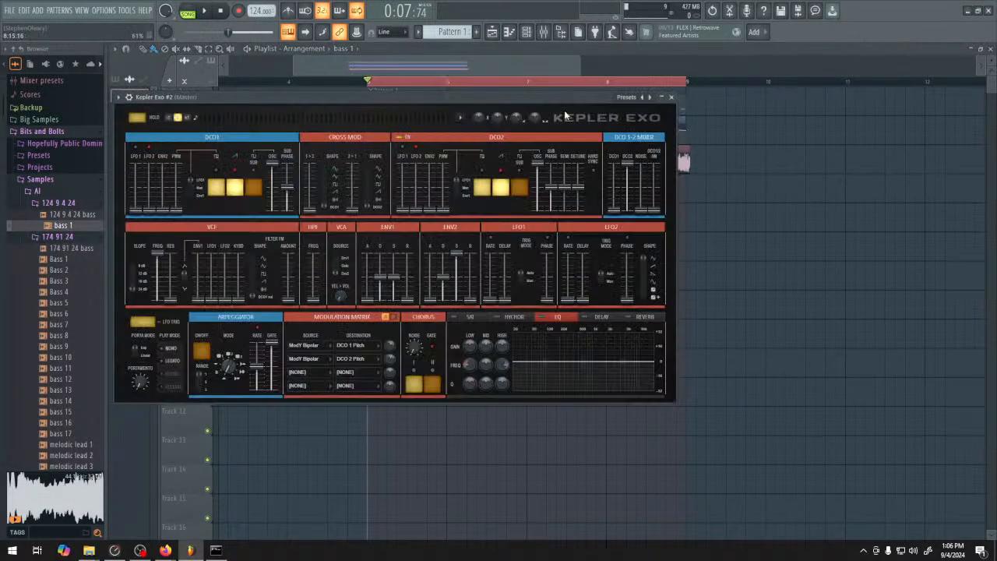
Move on to Pattern 3 and route the Kepler Exo #2 channel to mixer insert 17
{"action": "left_click", "coordinate": [527, 32]}
{"action": "key", "text": "KP_Add"}
{"action": "key", "text": "KP_Add"}
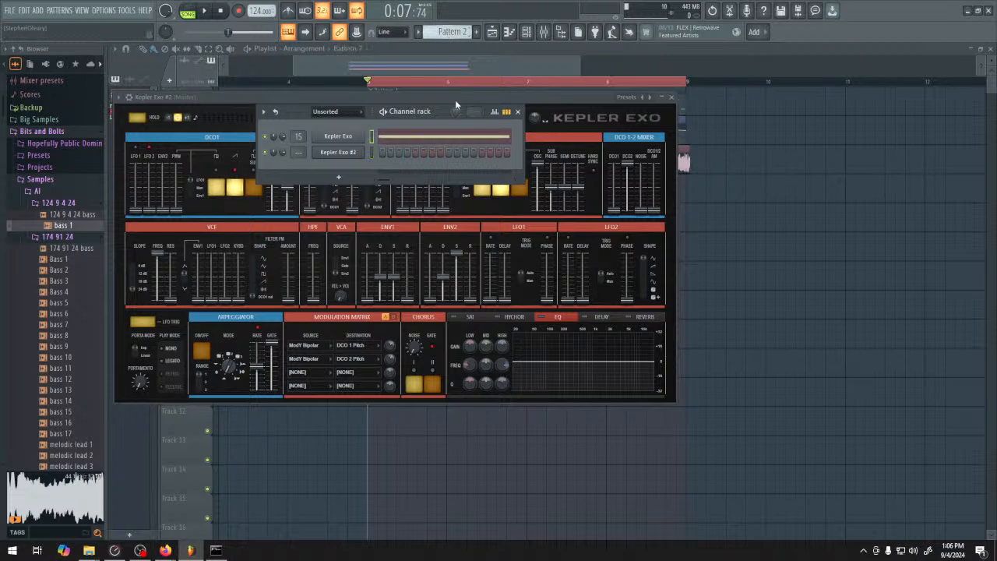
{"action": "left_click_drag", "start_coordinate": [300, 152], "coordinate": [299, 120]}
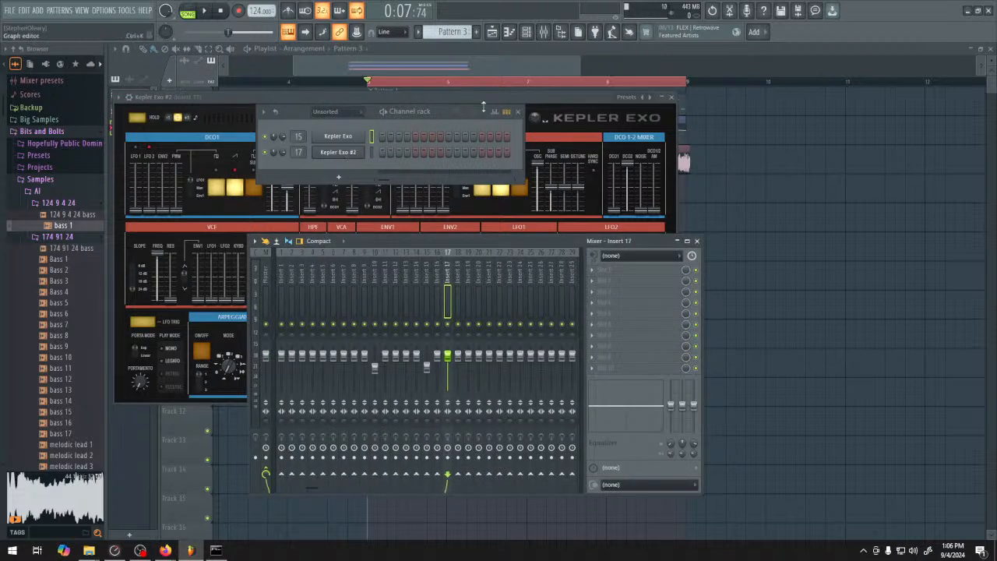
Replace the Kepler Exo #2 channel with Patcher and load the Kepler 4x2 saws preset
{"action": "key", "text": "F8"}
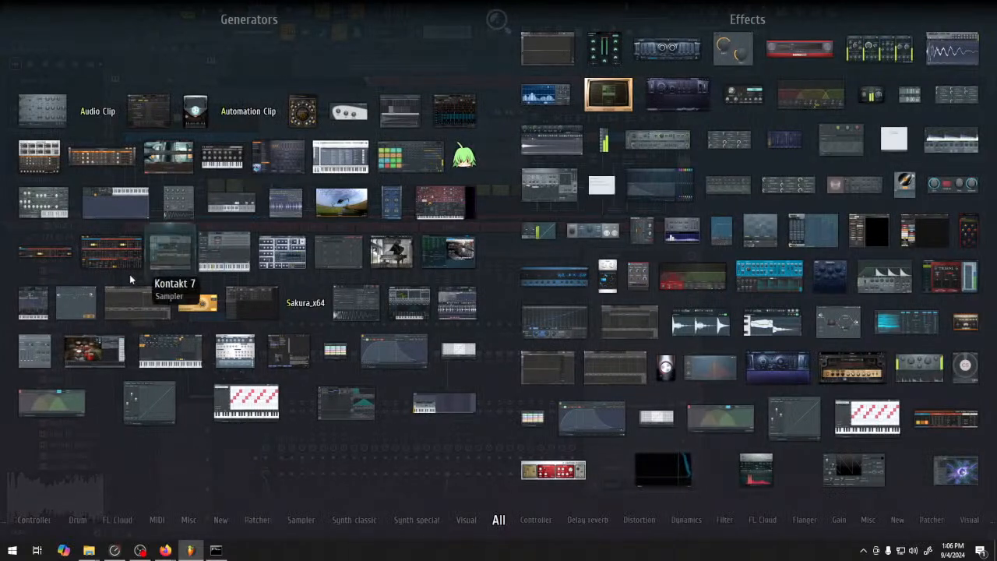
{"action": "left_click_drag", "start_coordinate": [81, 303], "coordinate": [345, 167]}
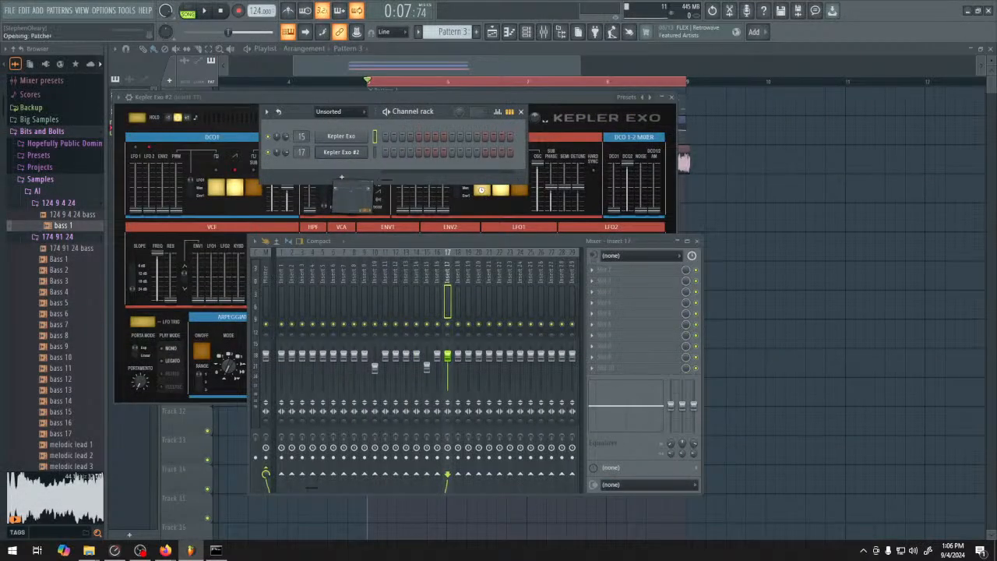
{"action": "left_click", "coordinate": [120, 98]}
{"action": "mouse_move", "coordinate": [143, 129]}
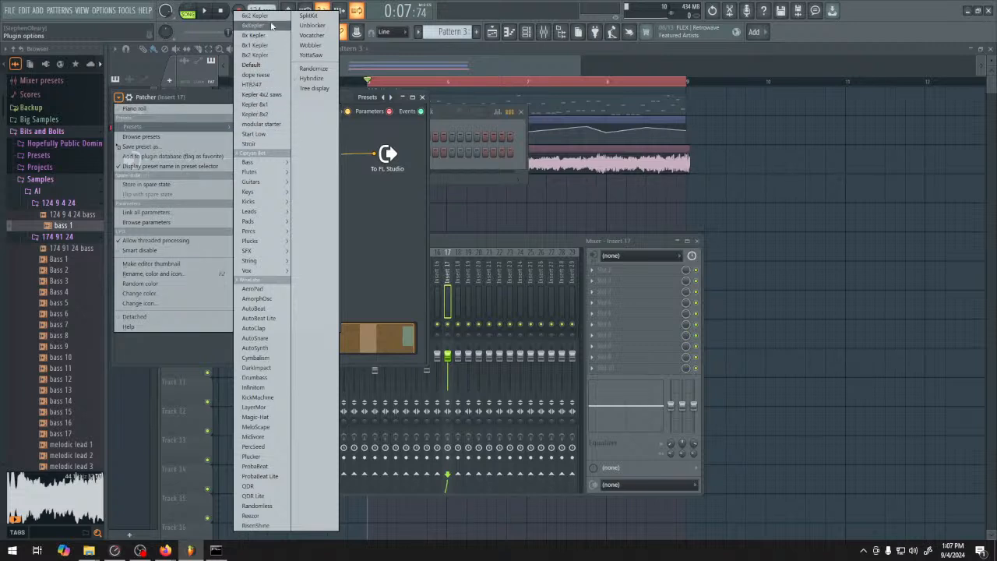
{"action": "left_click", "coordinate": [276, 95]}
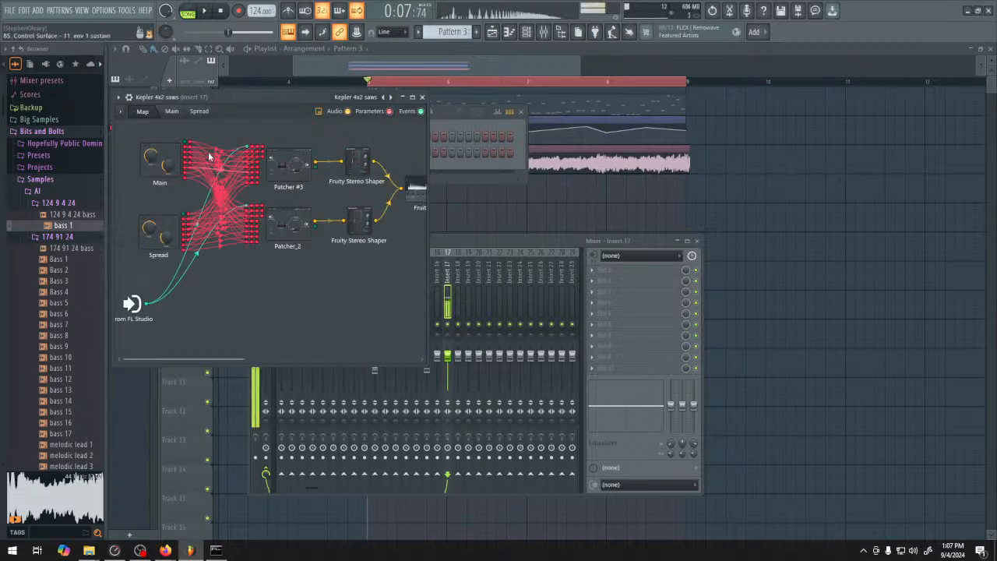
Examine the Patcher #3 map and the Kepler Exo settings inside its first two nested Patchers
{"action": "left_click", "coordinate": [289, 164]}
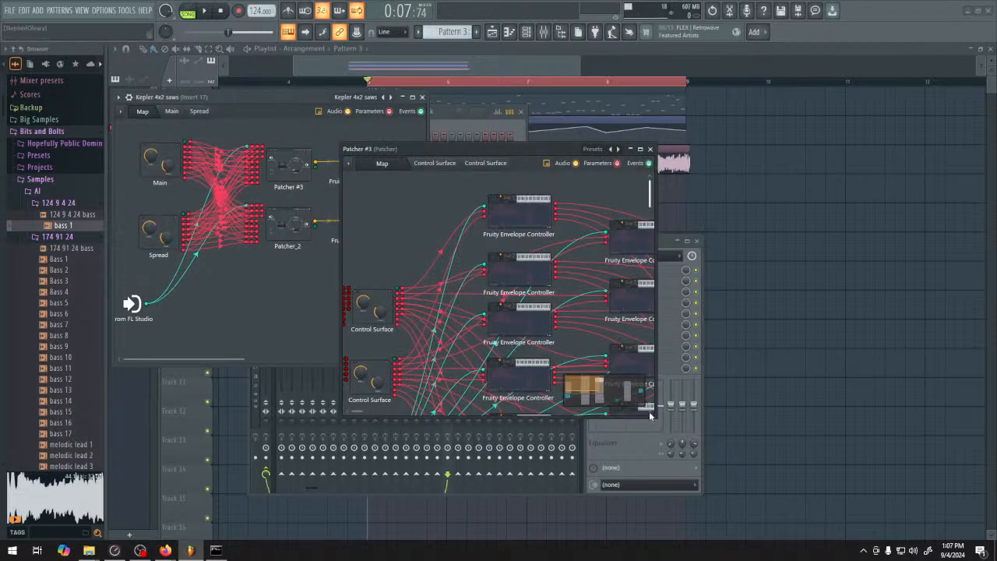
{"action": "left_click_drag", "start_coordinate": [656, 417], "coordinate": [925, 451]}
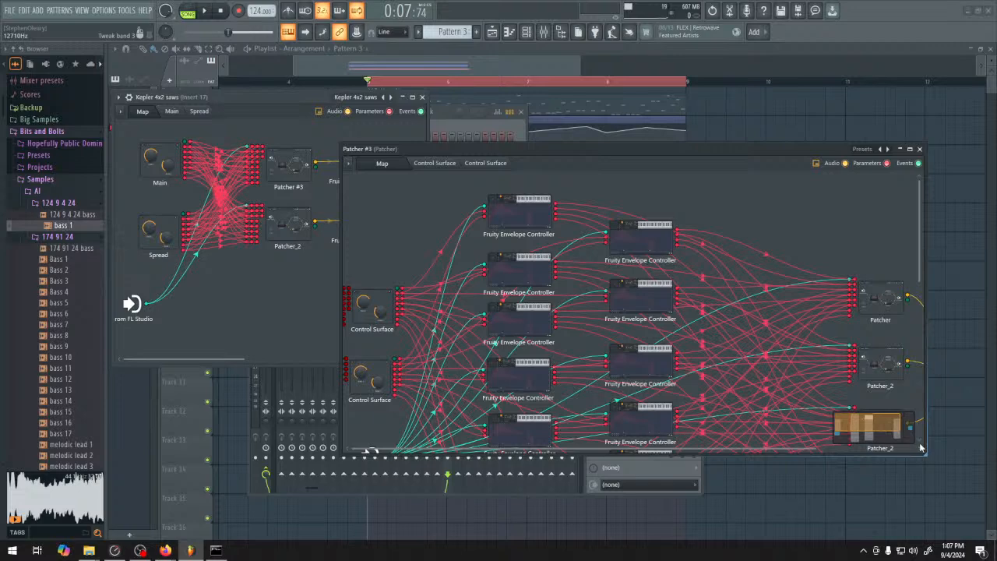
{"action": "left_click", "coordinate": [879, 309]}
{"action": "left_click", "coordinate": [497, 206]}
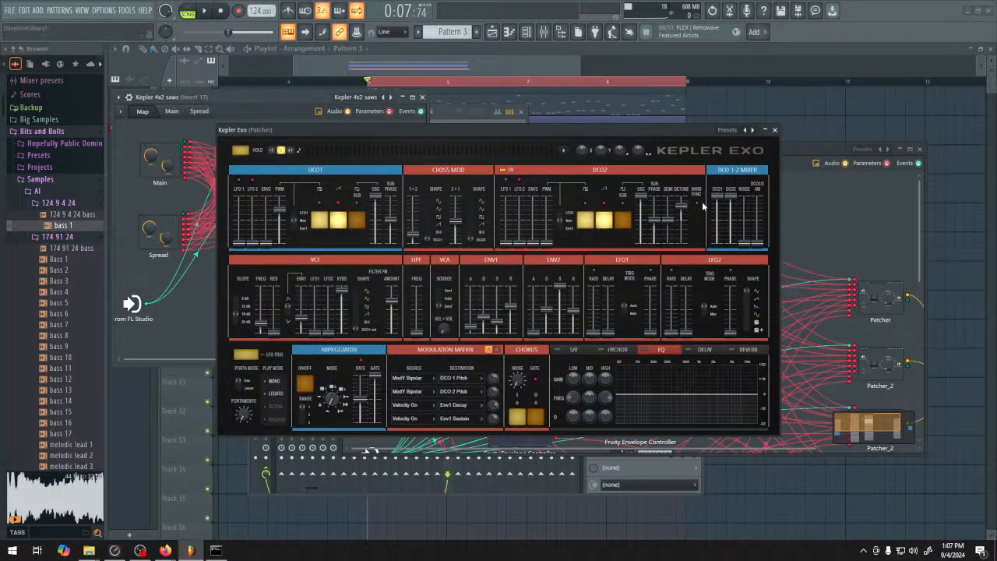
{"action": "left_click", "coordinate": [775, 129]}
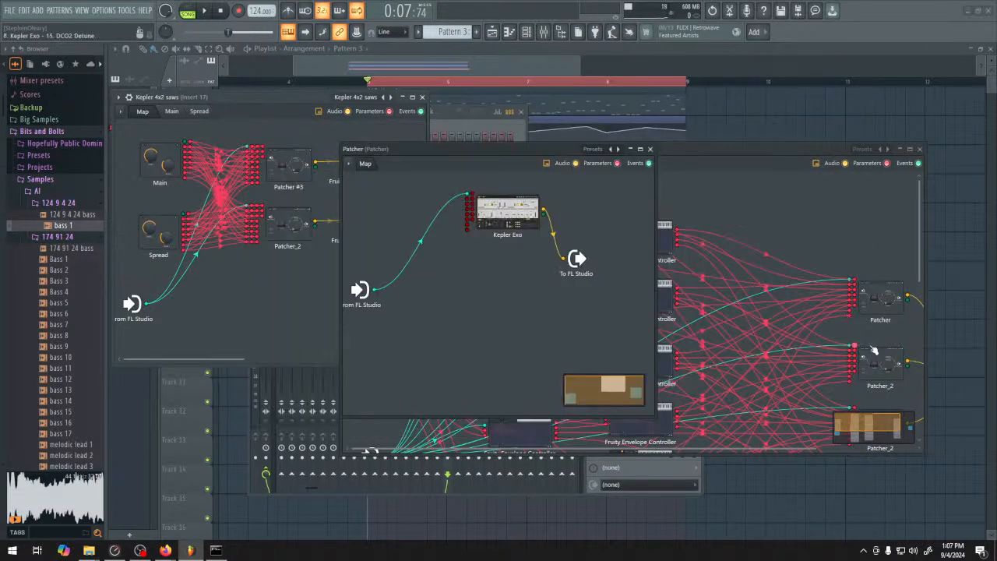
{"action": "left_click", "coordinate": [511, 217]}
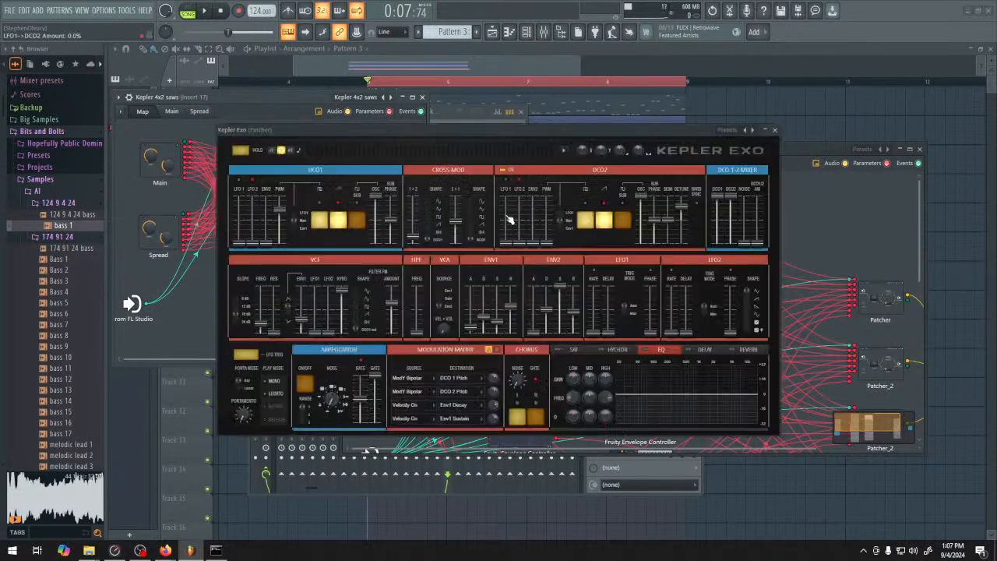
{"action": "left_click", "coordinate": [774, 130]}
Examine the Kepler Exo settings in the remaining nested Patchers of Patcher #3 and close its windows
{"action": "left_click_drag", "start_coordinate": [845, 234], "coordinate": [686, 169]}
{"action": "double_click", "coordinate": [784, 362]}
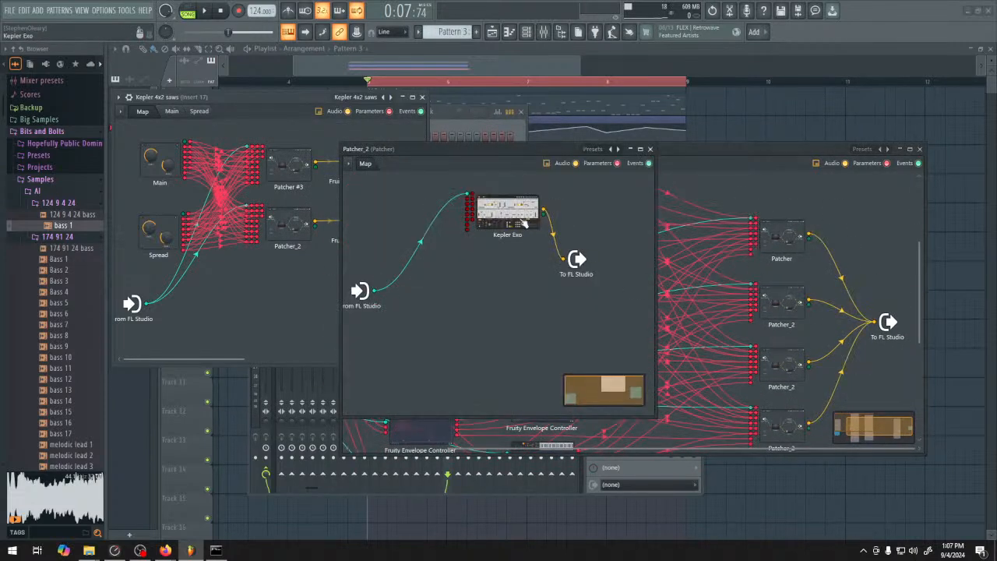
{"action": "double_click", "coordinate": [507, 216]}
{"action": "left_click", "coordinate": [775, 130]}
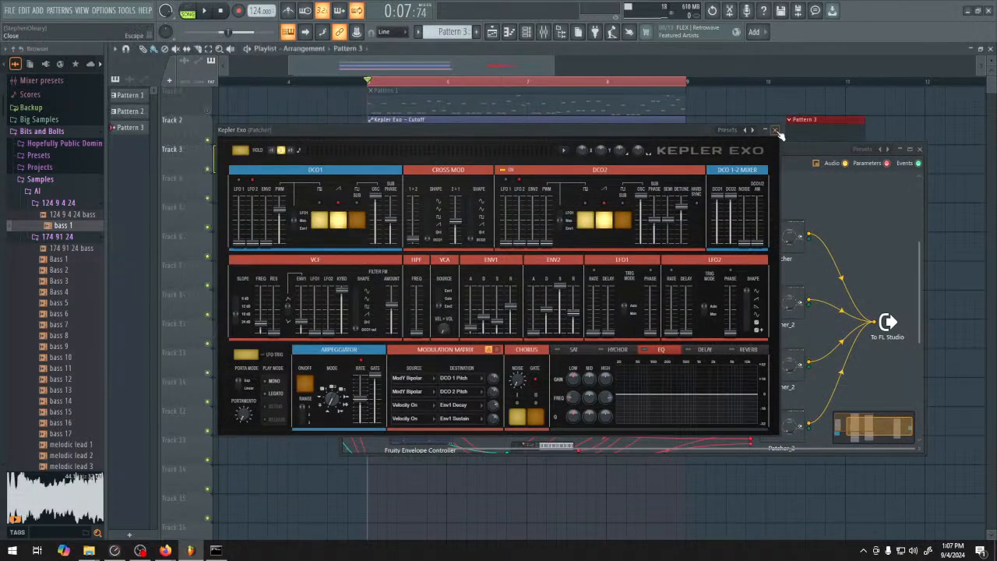
{"action": "left_click", "coordinate": [787, 419]}
{"action": "double_click", "coordinate": [787, 418]}
{"action": "double_click", "coordinate": [502, 214]}
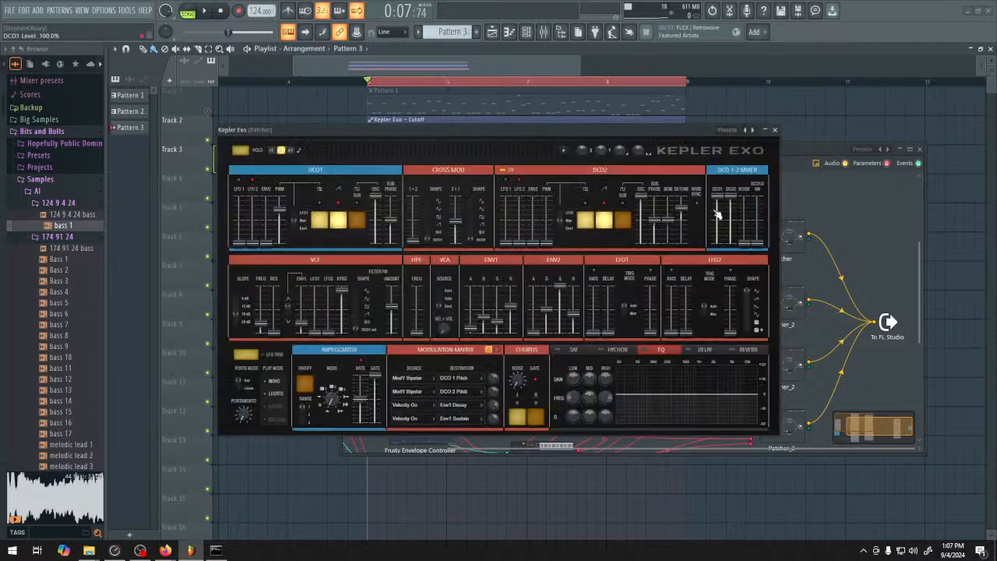
{"action": "left_click", "coordinate": [776, 130]}
{"action": "left_click", "coordinate": [924, 160]}
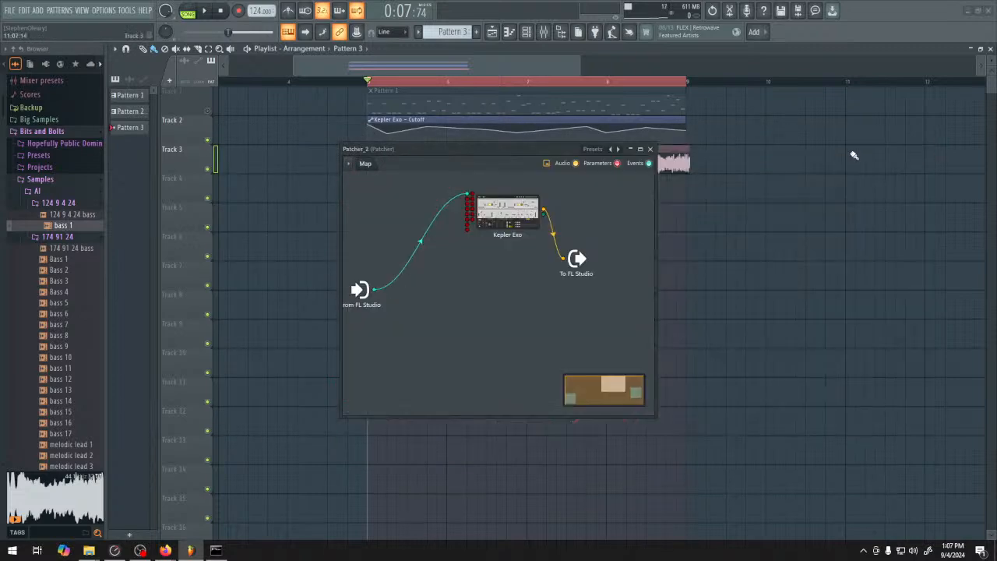
{"action": "left_click", "coordinate": [653, 150]}
Reopen the Kepler 4x2 saws channel and examine the Kepler Exo synths in the first two nested Patchers of Patcher_2
{"action": "left_click", "coordinate": [537, 41]}
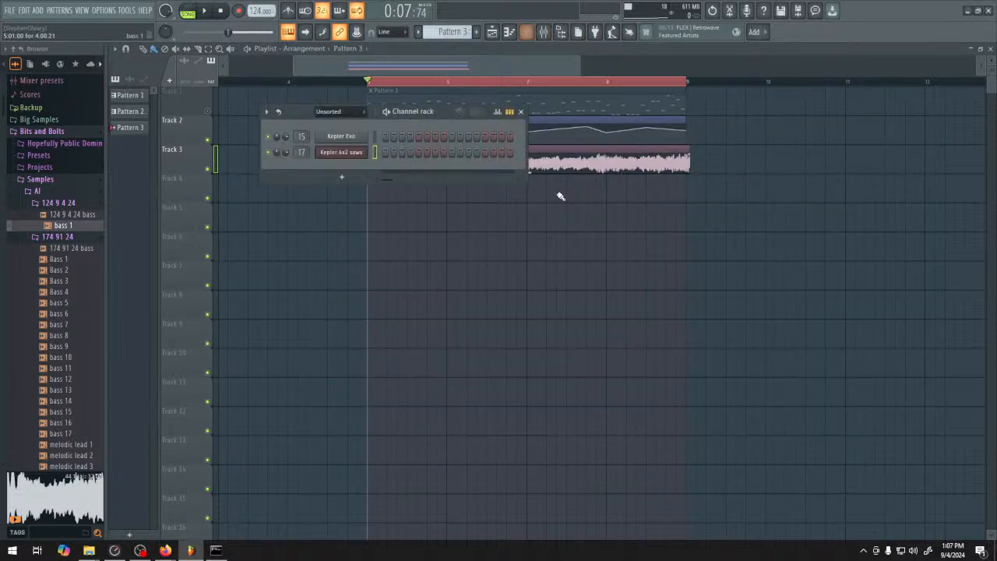
{"action": "left_click", "coordinate": [338, 156]}
{"action": "double_click", "coordinate": [289, 226]}
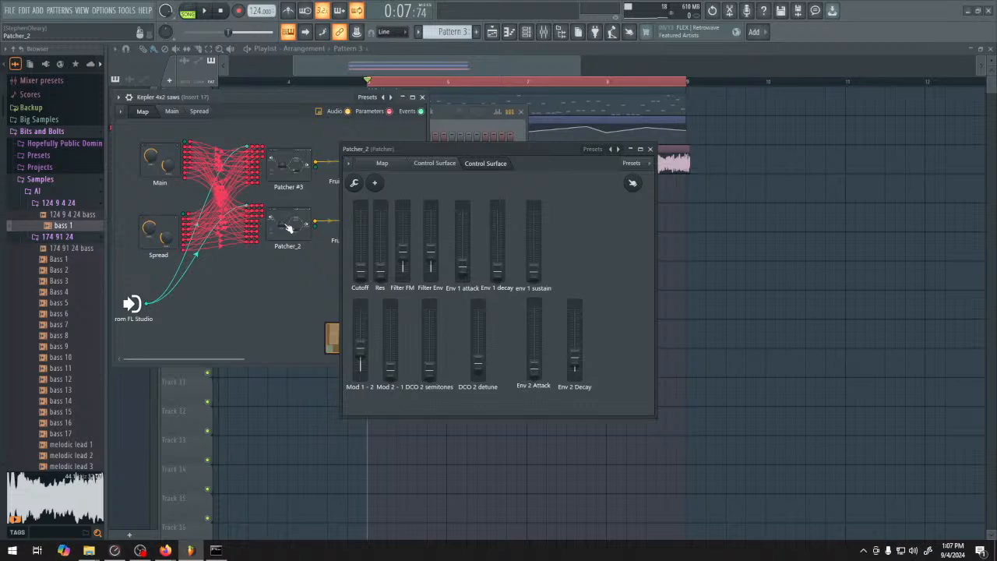
{"action": "left_click", "coordinate": [383, 164]}
{"action": "left_click_drag", "start_coordinate": [656, 414], "coordinate": [971, 482]}
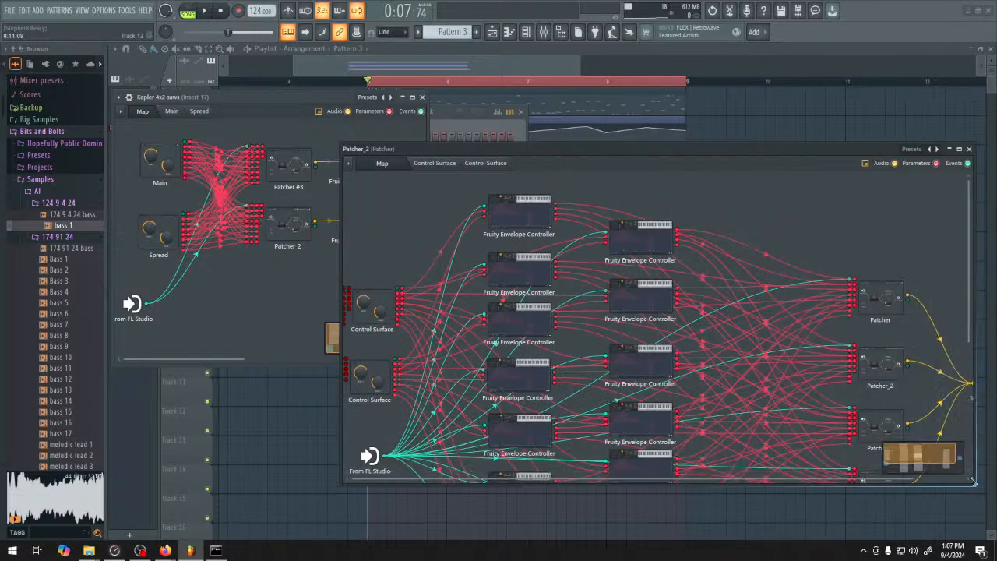
{"action": "double_click", "coordinate": [885, 301]}
{"action": "double_click", "coordinate": [522, 221]}
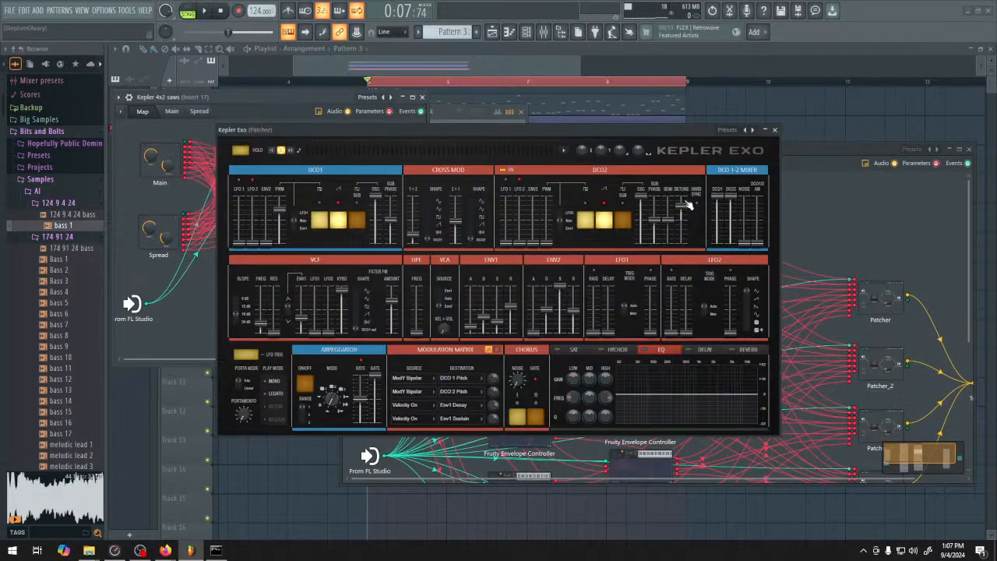
{"action": "left_click", "coordinate": [774, 130]}
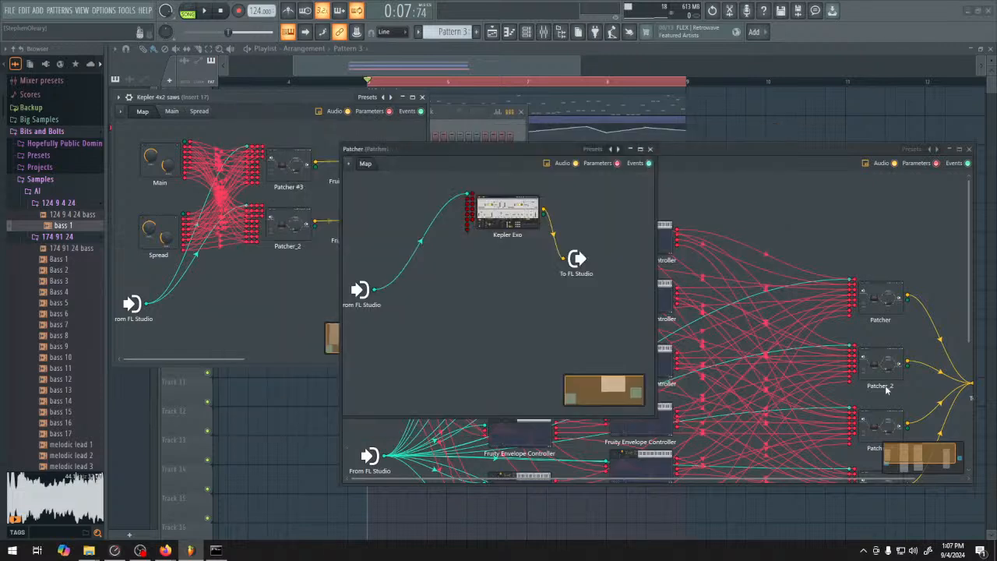
{"action": "double_click", "coordinate": [521, 223]}
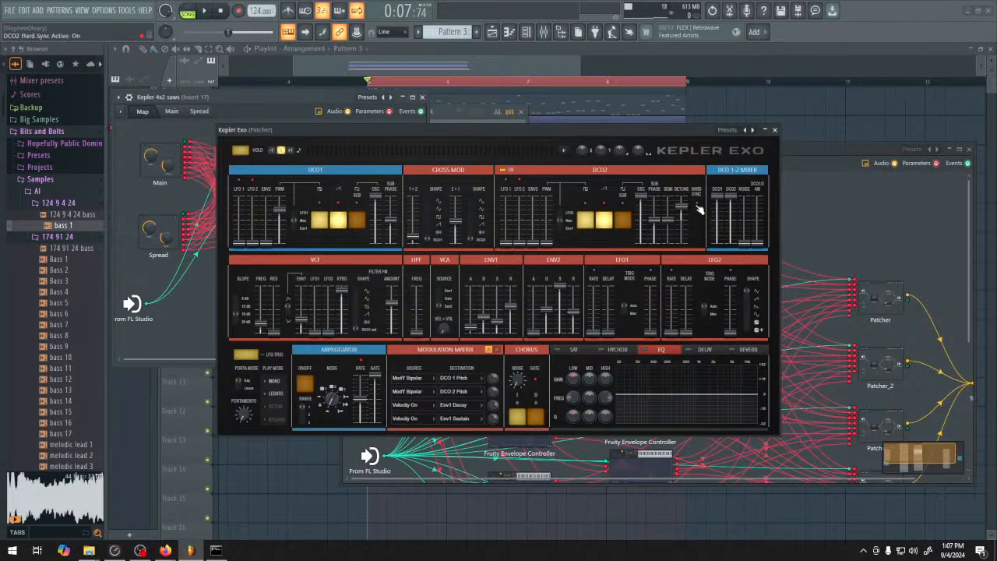
Examine the Kepler Exo synths in the last two nested Patchers of Patcher_2 and close the nested windows
{"action": "left_click", "coordinate": [882, 421]}
{"action": "double_click", "coordinate": [883, 421]}
{"action": "double_click", "coordinate": [510, 217]}
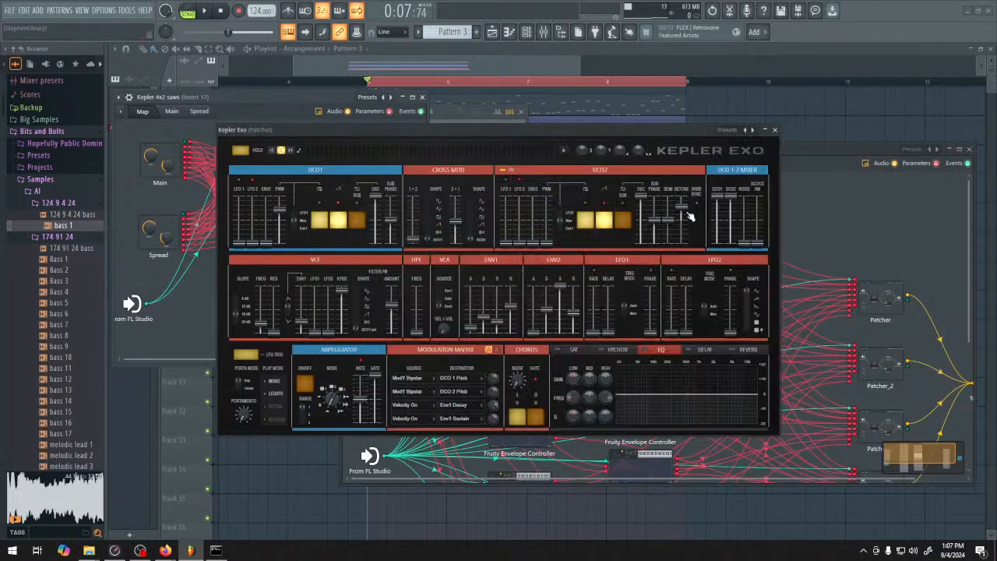
{"action": "left_click", "coordinate": [871, 474]}
{"action": "double_click", "coordinate": [874, 476]}
{"action": "double_click", "coordinate": [510, 212]}
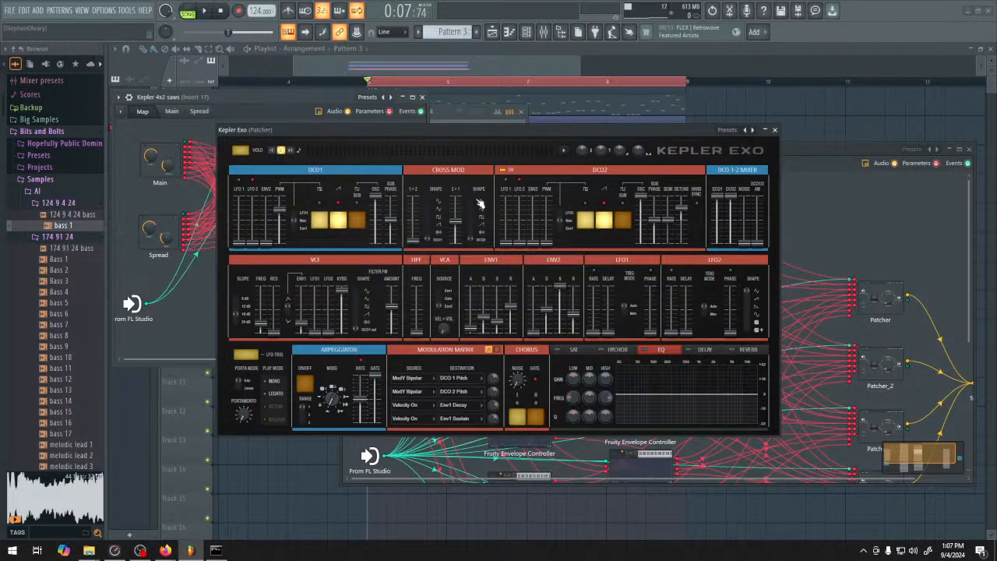
{"action": "left_click", "coordinate": [775, 130]}
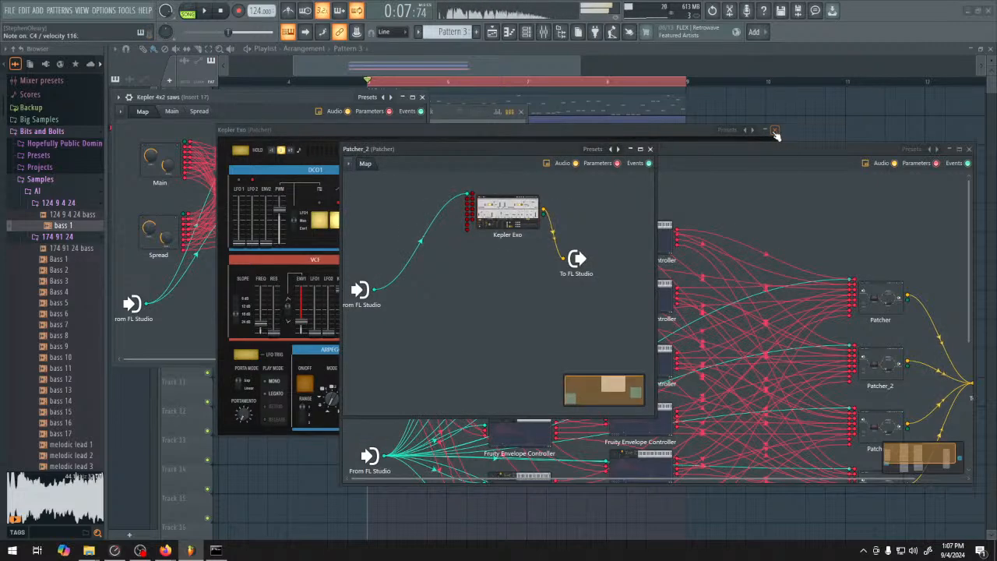
{"action": "left_click", "coordinate": [650, 149]}
{"action": "left_click", "coordinate": [969, 149]}
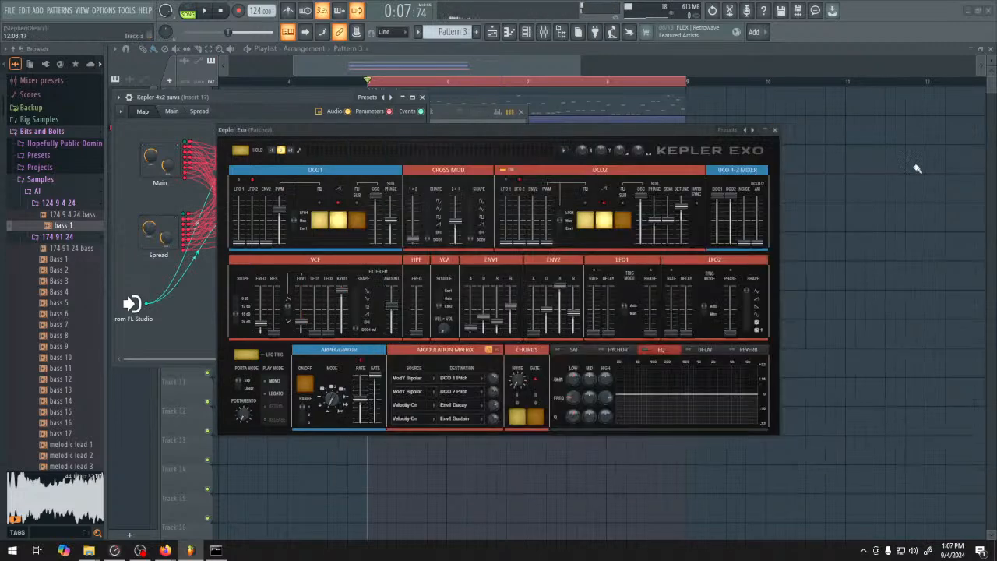
Reopen Patcher_2 from the Kepler 4x2 saws map and inspect the Kepler Exo settings in its first two nested Patchers
{"action": "left_click", "coordinate": [776, 130]}
{"action": "double_click", "coordinate": [292, 221]}
{"action": "double_click", "coordinate": [790, 235]}
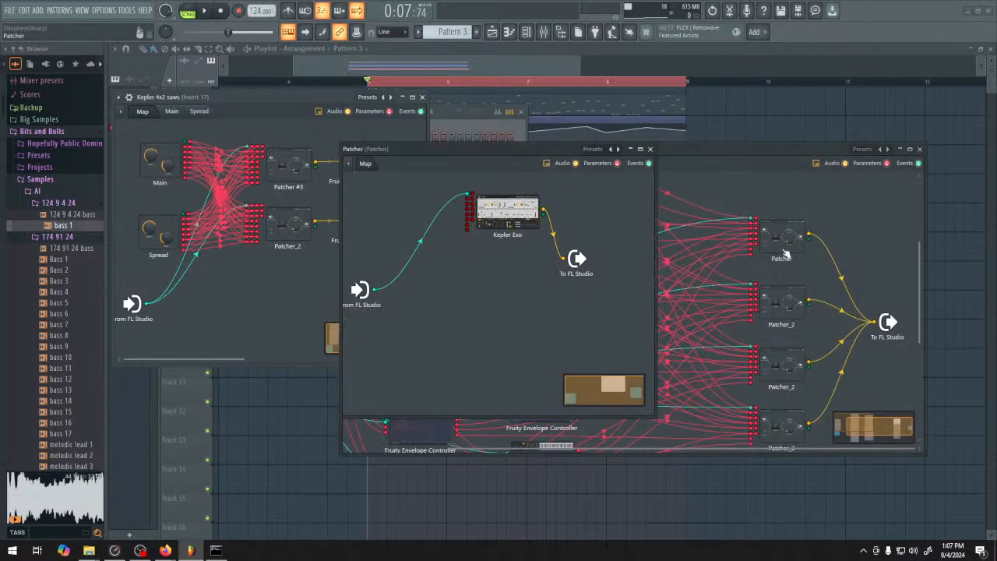
{"action": "double_click", "coordinate": [521, 217]}
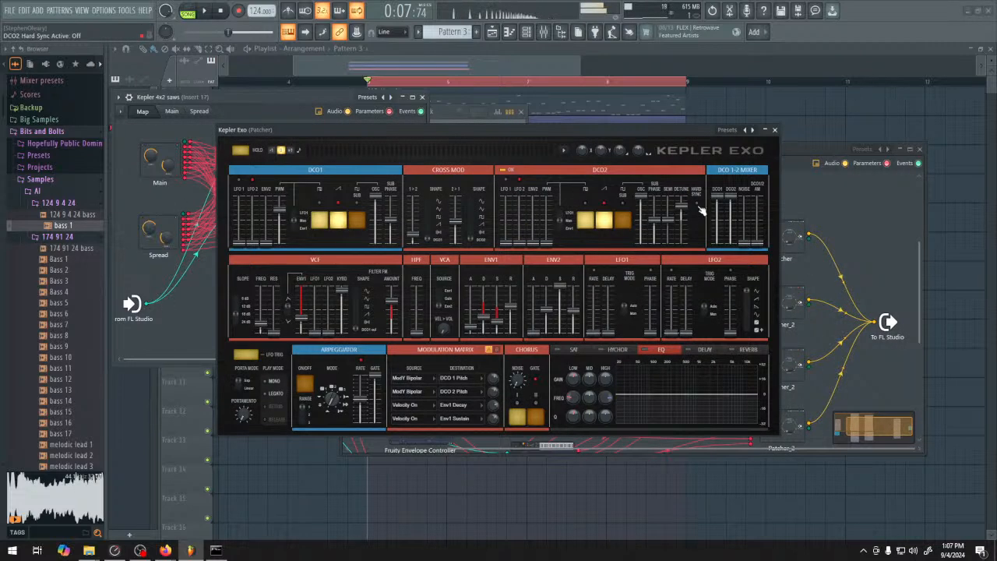
{"action": "double_click", "coordinate": [801, 300]}
{"action": "double_click", "coordinate": [511, 211]}
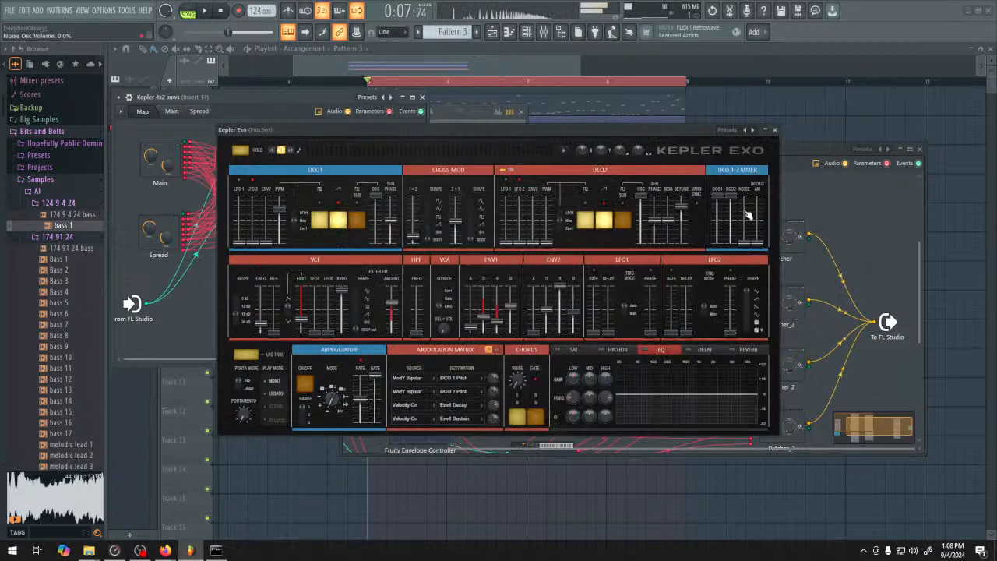
Inspect the Kepler Exo settings in the third and fourth nested Patchers and close the nested windows
{"action": "double_click", "coordinate": [796, 350]}
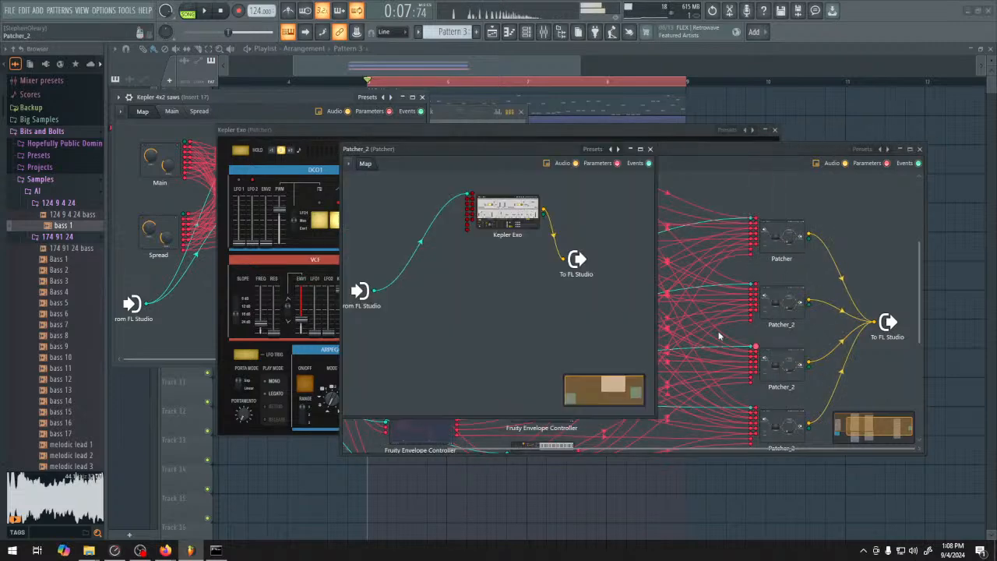
{"action": "double_click", "coordinate": [523, 217]}
{"action": "double_click", "coordinate": [794, 424]}
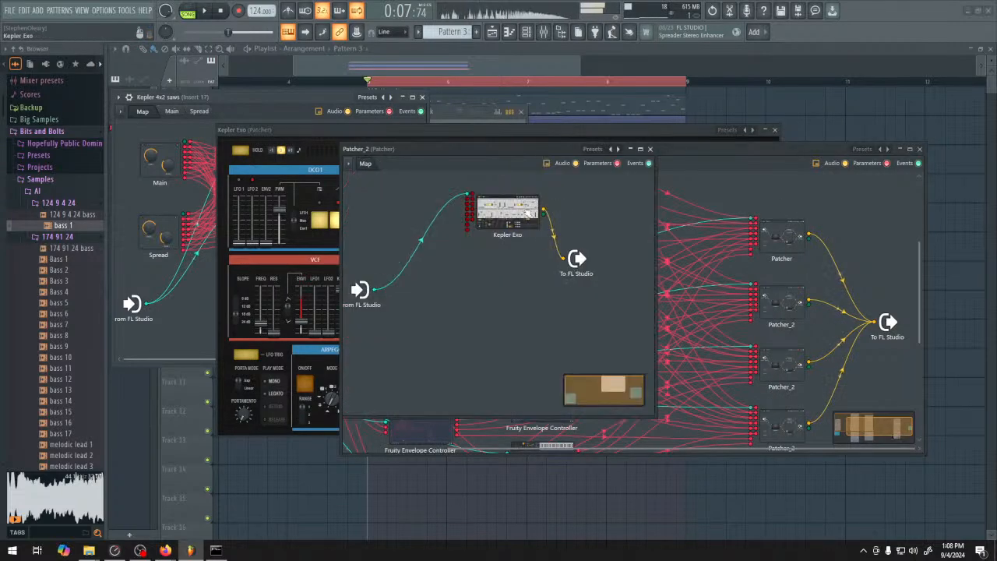
{"action": "double_click", "coordinate": [528, 212]}
{"action": "left_click", "coordinate": [775, 130]}
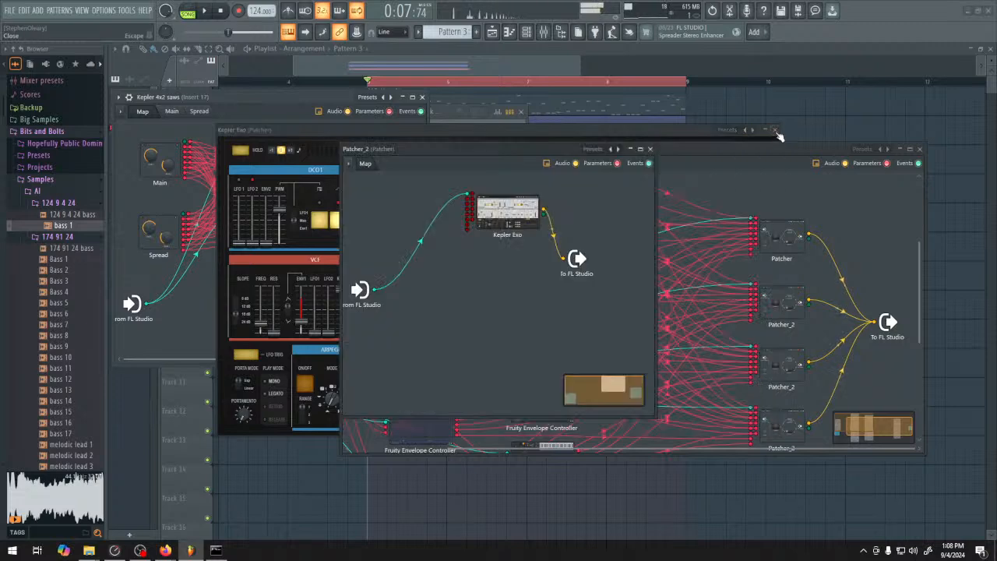
{"action": "left_click", "coordinate": [919, 149]}
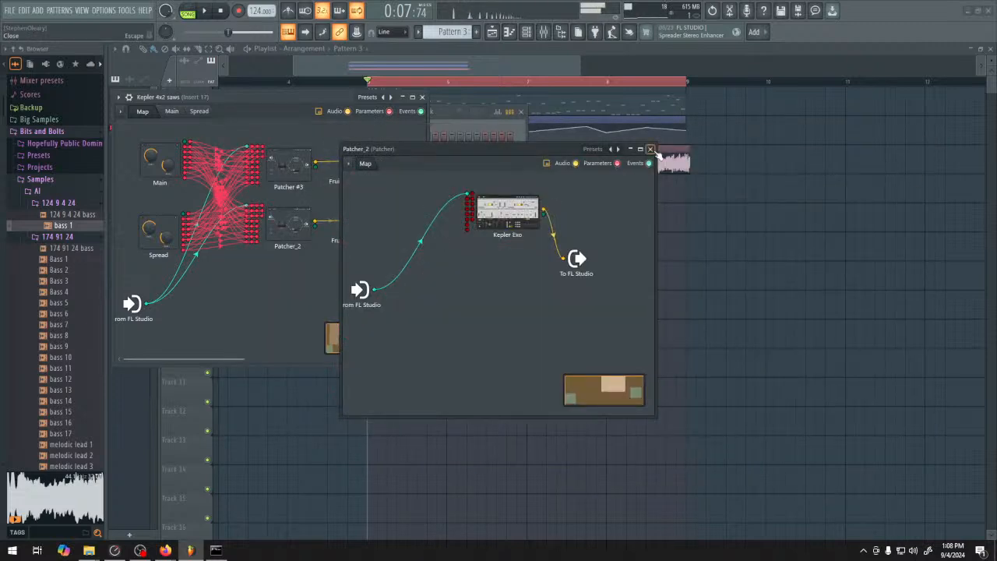
{"action": "left_click", "coordinate": [650, 148]}
Review the Main and Spread control surfaces of Kepler 4x2 saws and return to its map
{"action": "left_click", "coordinate": [172, 111]}
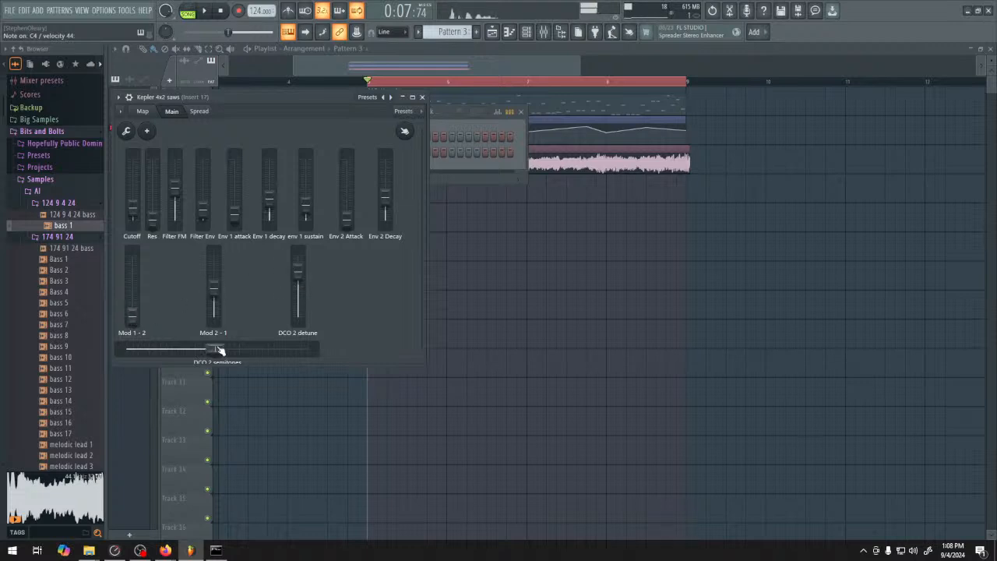
{"action": "left_click", "coordinate": [199, 111]}
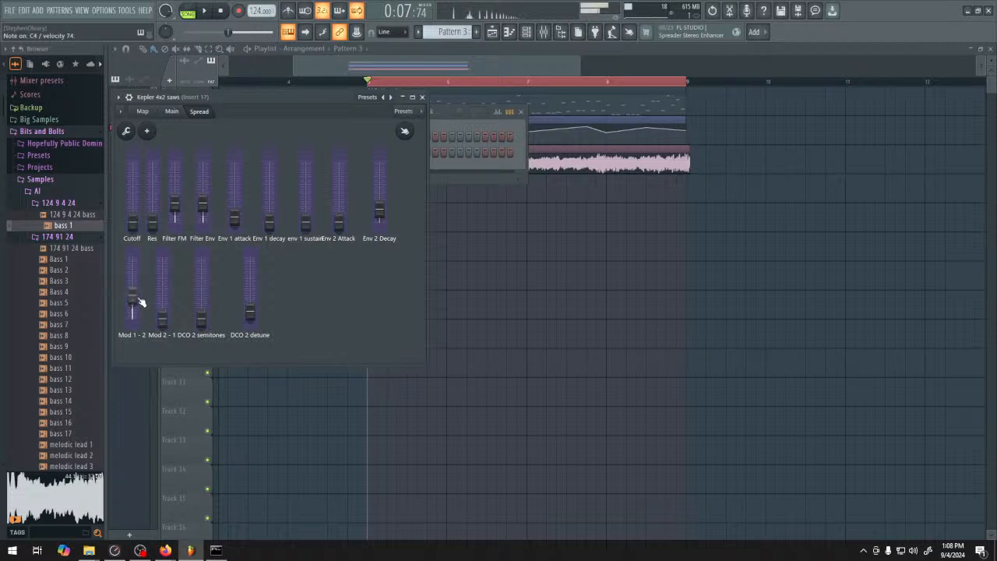
{"action": "left_click", "coordinate": [144, 111]}
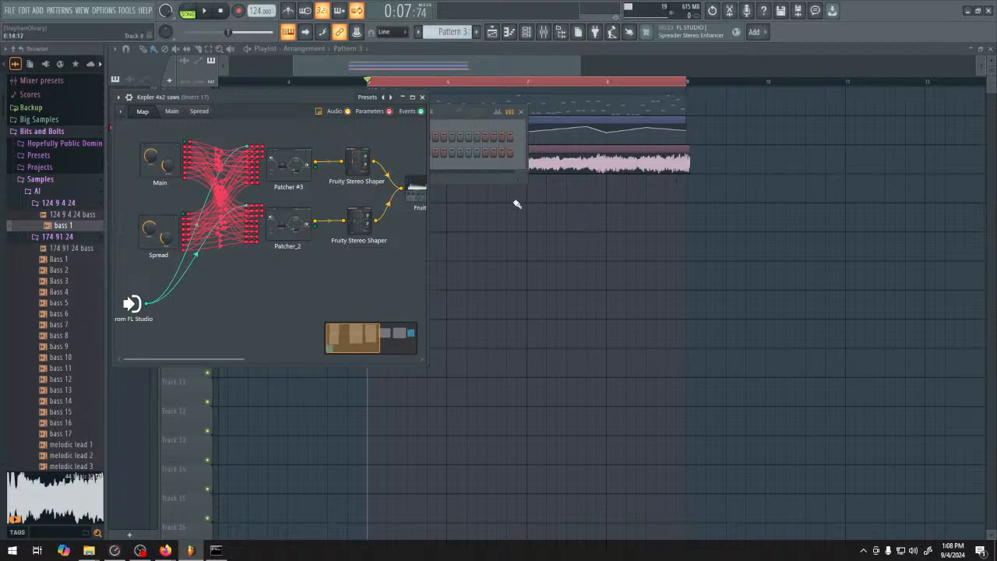
Look over the Patcher_2 map and its first nested Patcher, and close all Kepler 4x2 saws windows
{"action": "left_click", "coordinate": [297, 224]}
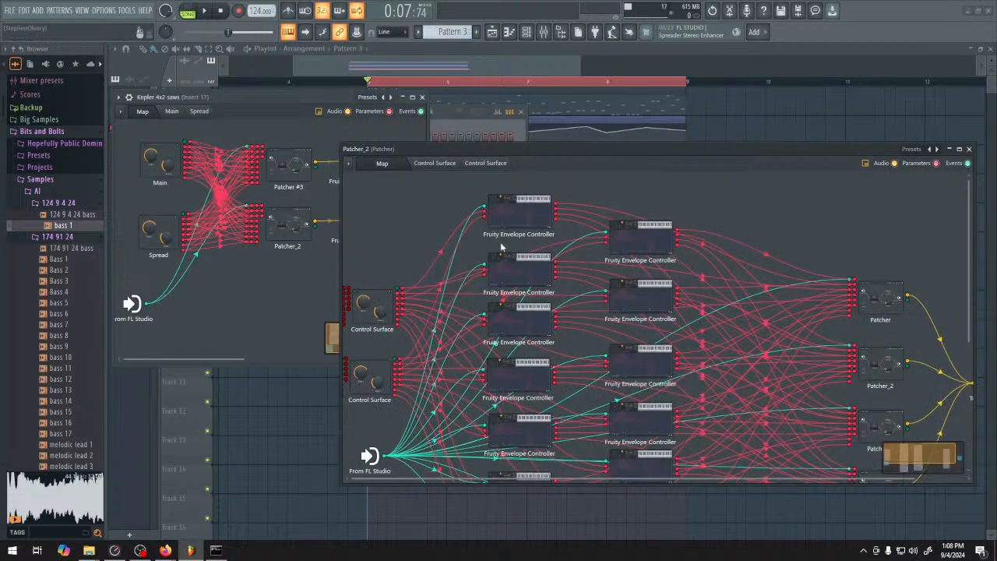
{"action": "left_click", "coordinate": [892, 288]}
{"action": "left_click", "coordinate": [650, 149]}
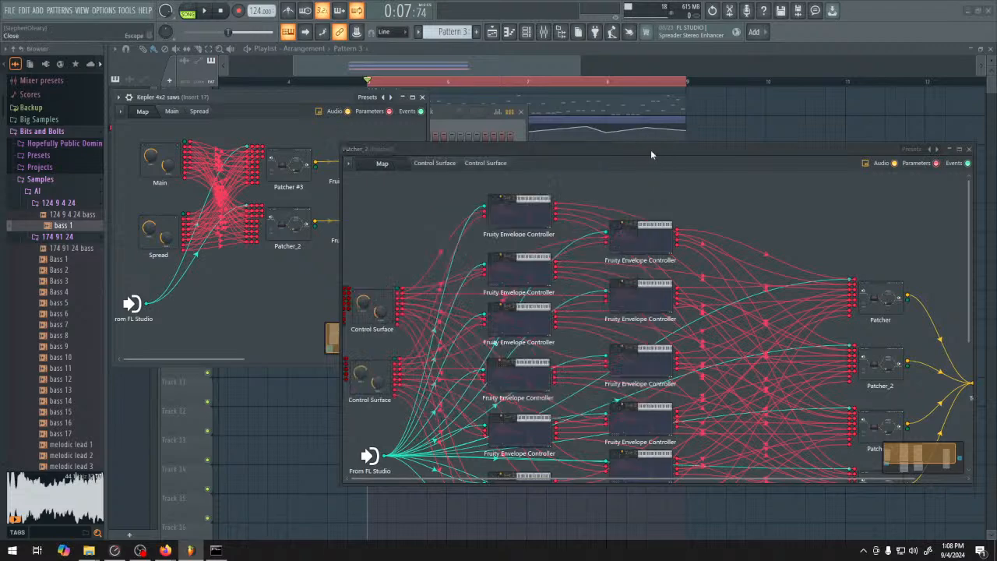
{"action": "left_click", "coordinate": [970, 149]}
{"action": "left_click", "coordinate": [421, 97]}
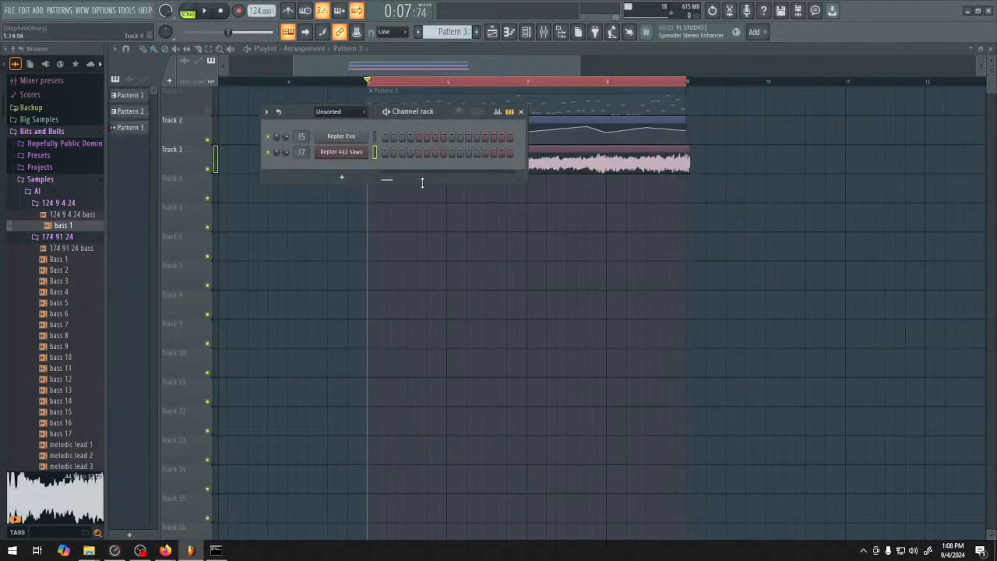
Open the piano roll of the Kepler 4x2 saws channel for Pattern 3
{"action": "left_click_drag", "start_coordinate": [418, 118], "coordinate": [426, 127]}
{"action": "right_click", "coordinate": [373, 157]}
{"action": "left_click", "coordinate": [401, 159]}
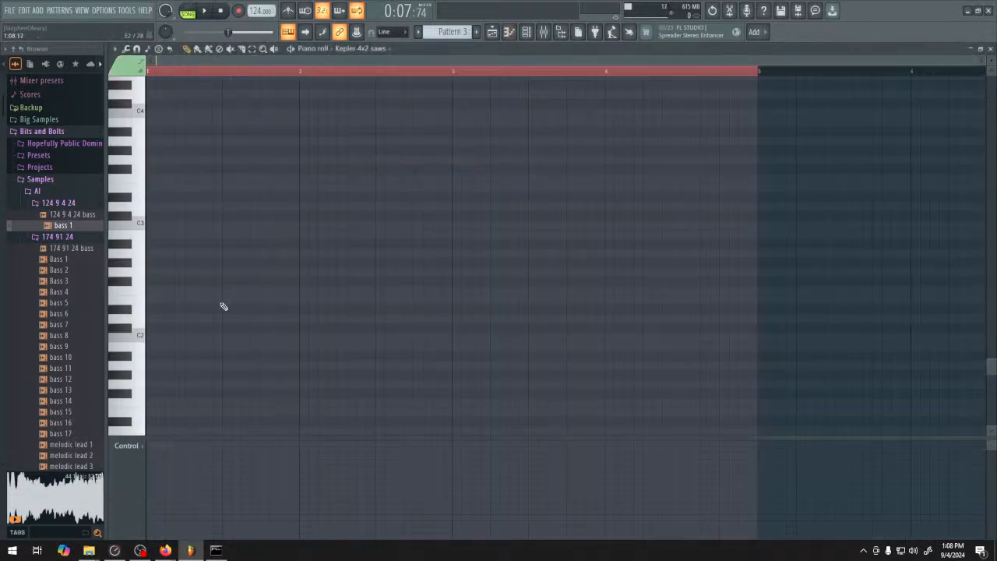
{"action": "key", "text": "F6"}
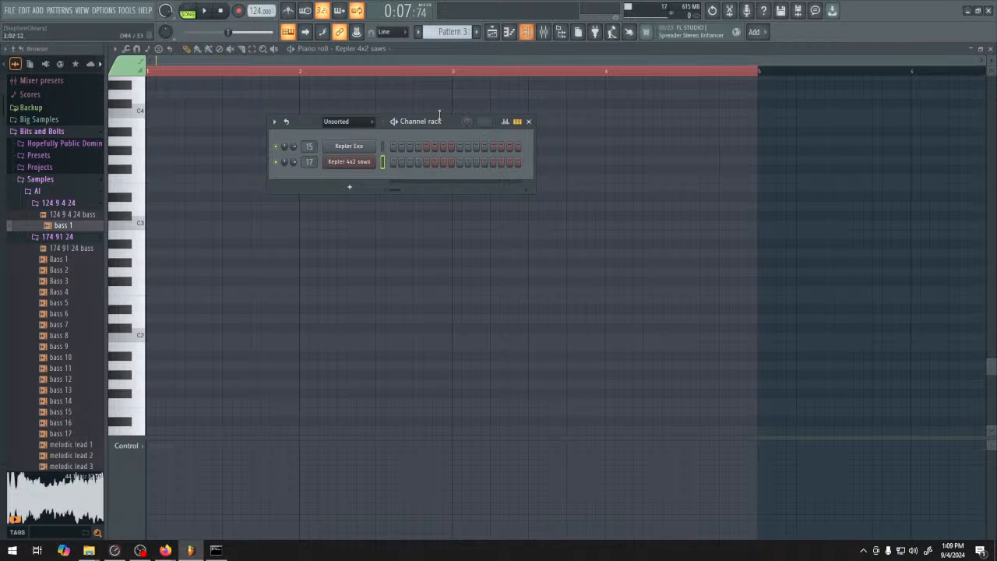
{"action": "key", "text": "F6"}
Add a D3 note about one bar long at the start of the Kepler 4x2 saws piano roll
{"action": "scroll", "coordinate": [233, 296], "scroll_direction": "down", "scroll_amount": 3}
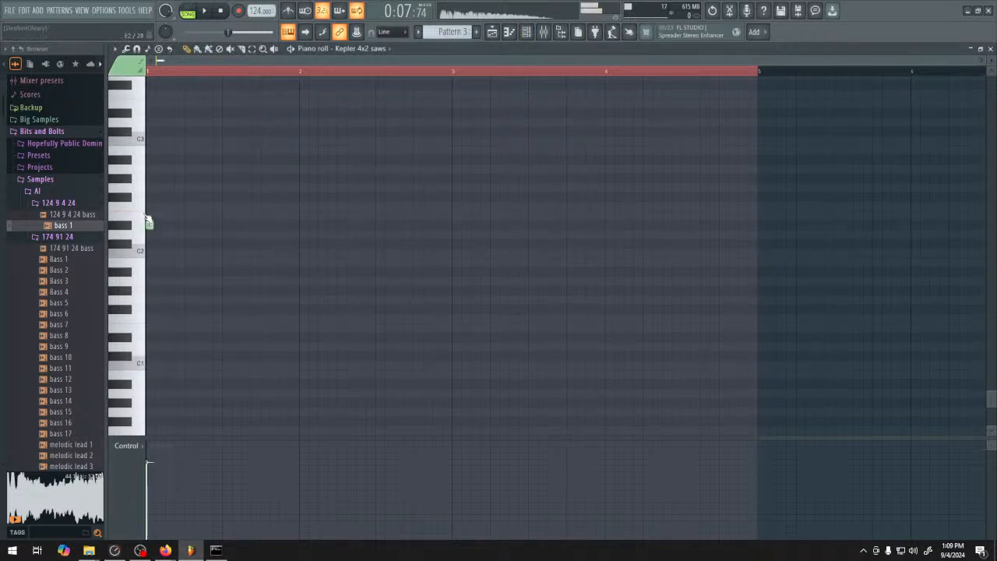
{"action": "scroll", "coordinate": [191, 303], "scroll_direction": "up", "scroll_amount": 5}
{"action": "left_click", "coordinate": [152, 264]}
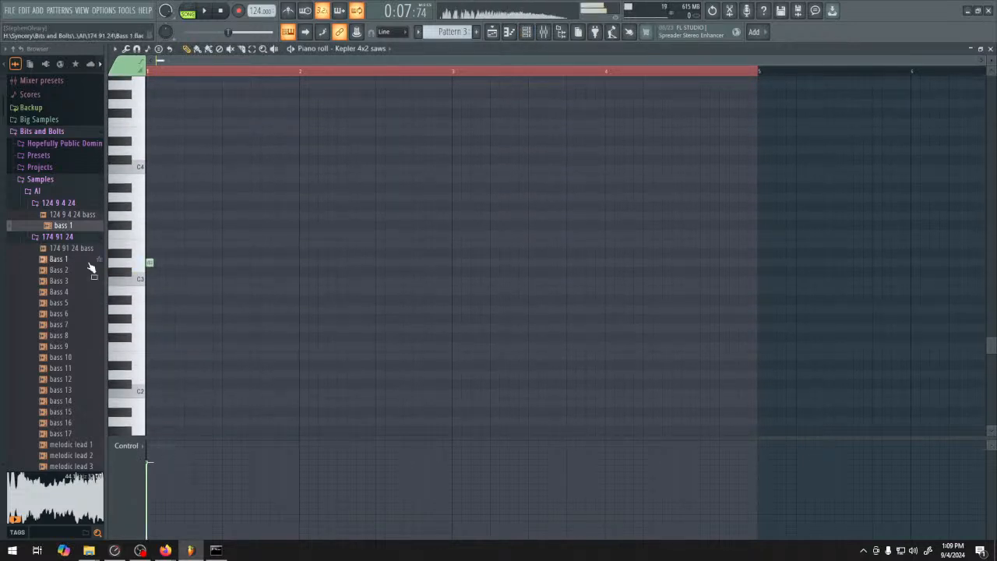
{"action": "scroll", "coordinate": [170, 330], "scroll_direction": "up", "scroll_amount": 2}
{"action": "left_click_drag", "start_coordinate": [151, 318], "coordinate": [296, 318]}
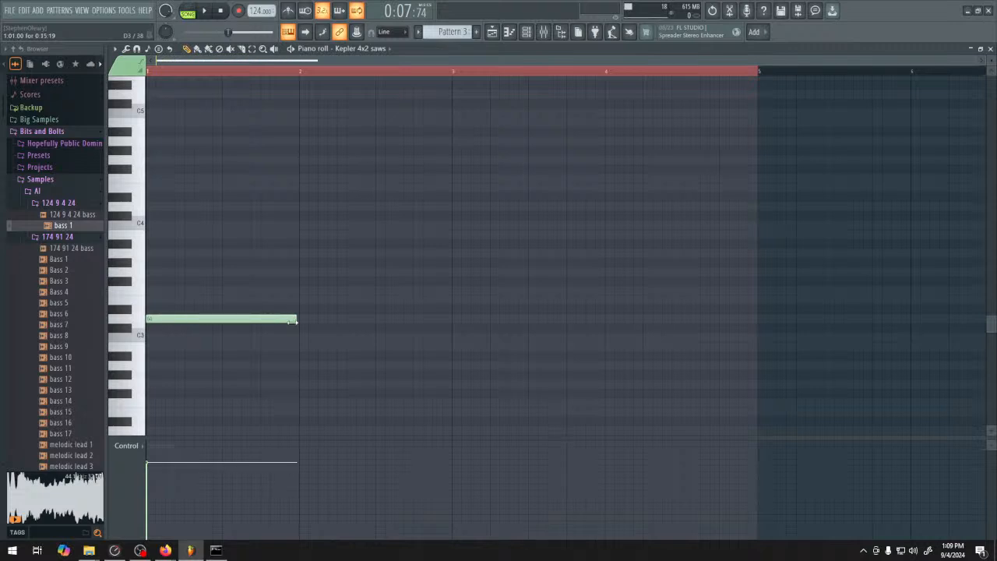
Clear the time selection, extend the D3 note to fill the whole first bar, and set playback to pattern mode
{"action": "left_click", "coordinate": [283, 73]}
{"action": "scroll", "coordinate": [187, 322], "scroll_direction": "up", "scroll_amount": 2}
{"action": "scroll", "coordinate": [233, 266], "scroll_direction": "down", "scroll_amount": 1}
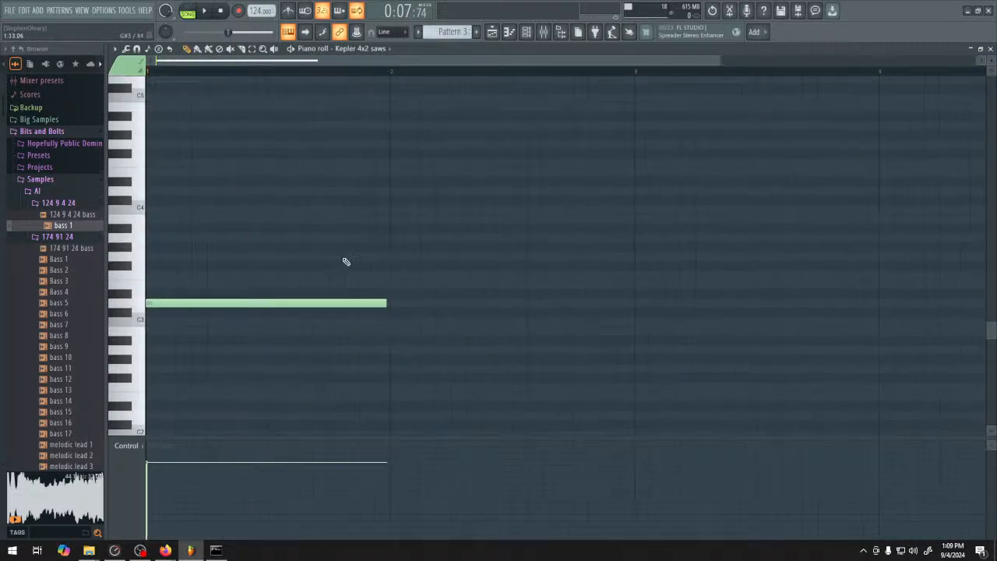
{"action": "left_click", "coordinate": [142, 310]}
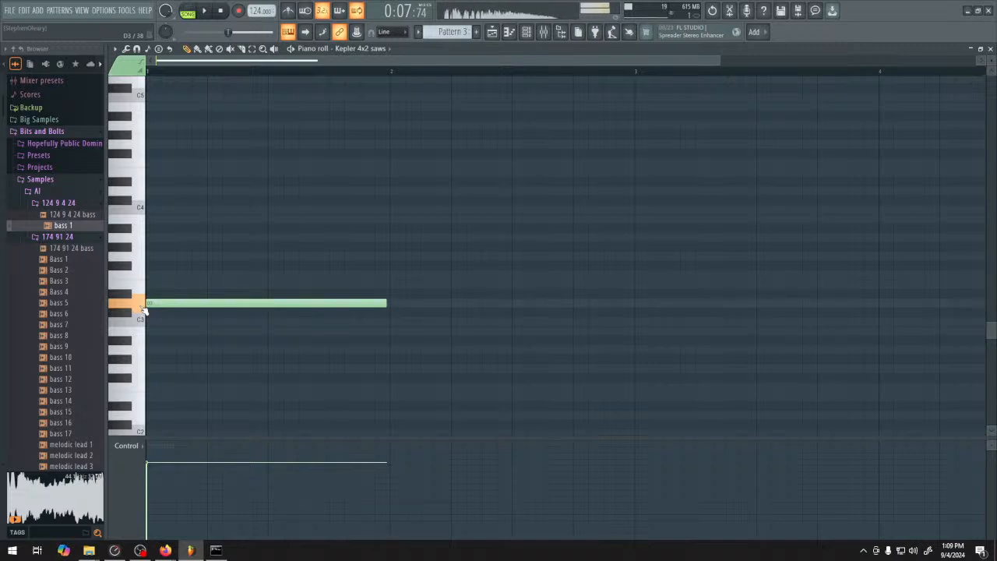
{"action": "double_click", "coordinate": [387, 303]}
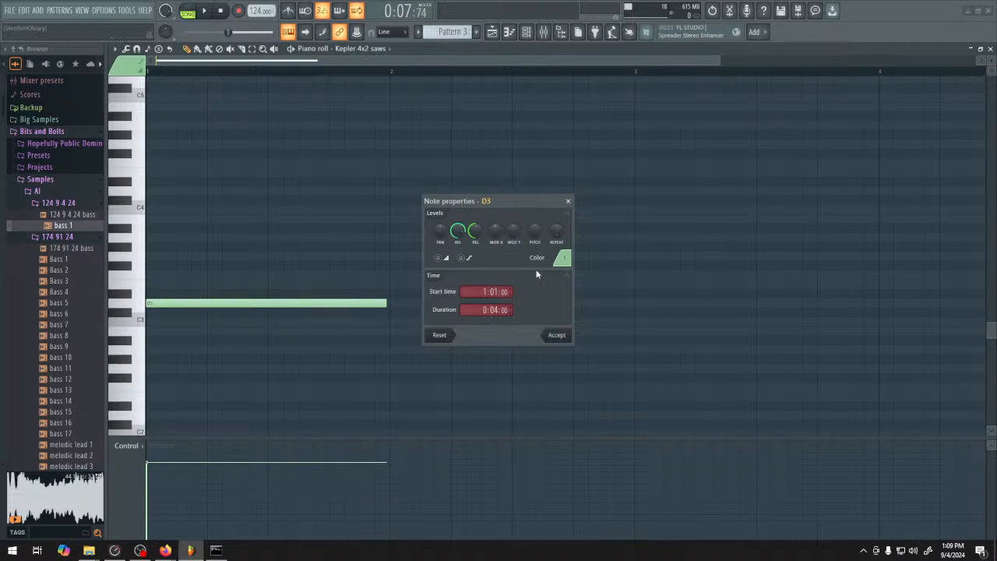
{"action": "left_click", "coordinate": [555, 336]}
{"action": "left_click_drag", "start_coordinate": [199, 305], "coordinate": [393, 311]}
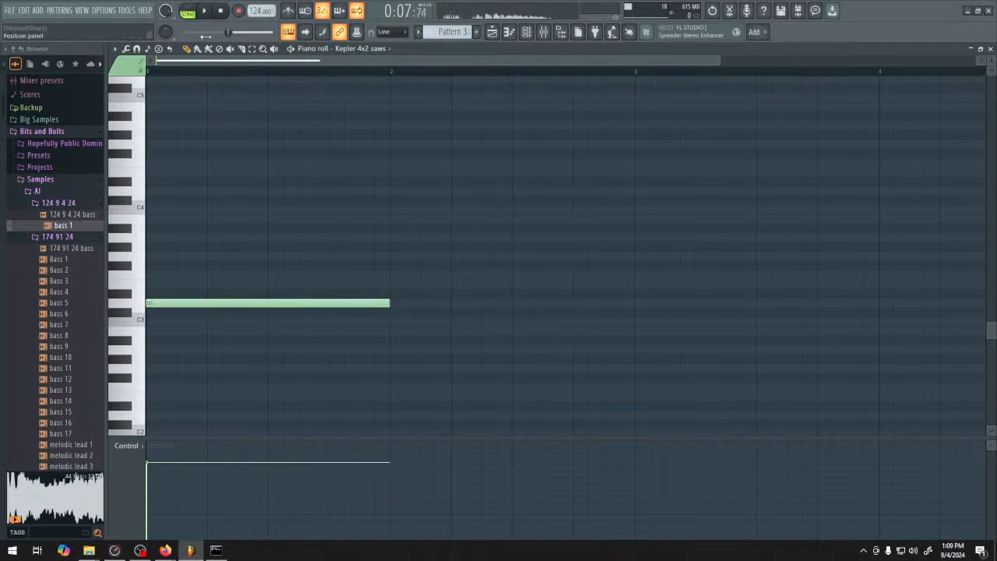
{"action": "left_click", "coordinate": [205, 10]}
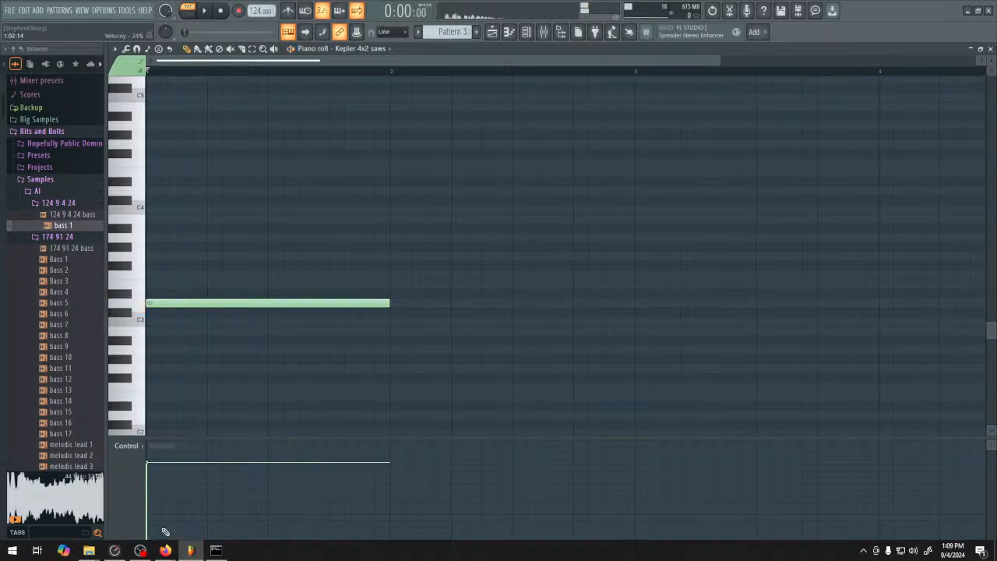
Switch to ComfyUI in Firefox and listen to the generated audio in the PreviewAudio node
{"action": "mouse_move", "coordinate": [165, 549]}
{"action": "left_click", "coordinate": [254, 515]}
{"action": "left_click", "coordinate": [537, 413]}
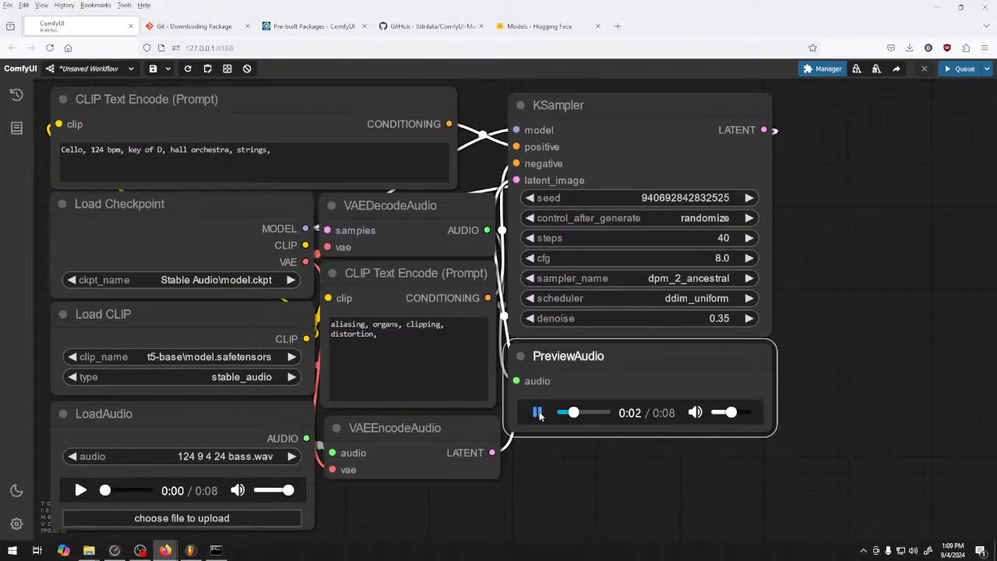
Set the KSampler steps to 20 and denoise to 0.74, and queue a new generation
{"action": "left_click_drag", "start_coordinate": [731, 231], "coordinate": [712, 238]}
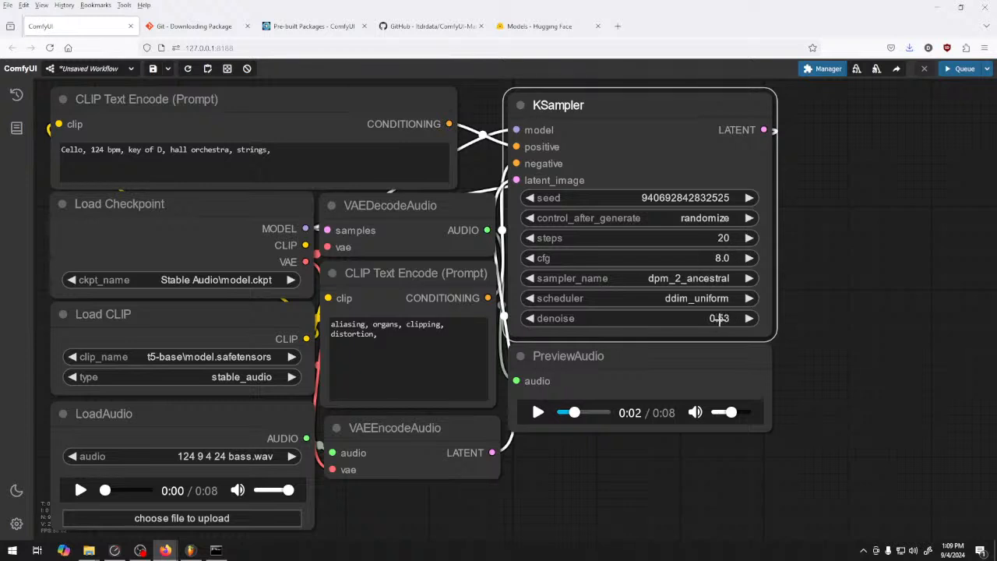
{"action": "left_click_drag", "start_coordinate": [720, 319], "coordinate": [764, 321]}
{"action": "left_click", "coordinate": [749, 318]}
{"action": "left_click", "coordinate": [749, 318]}
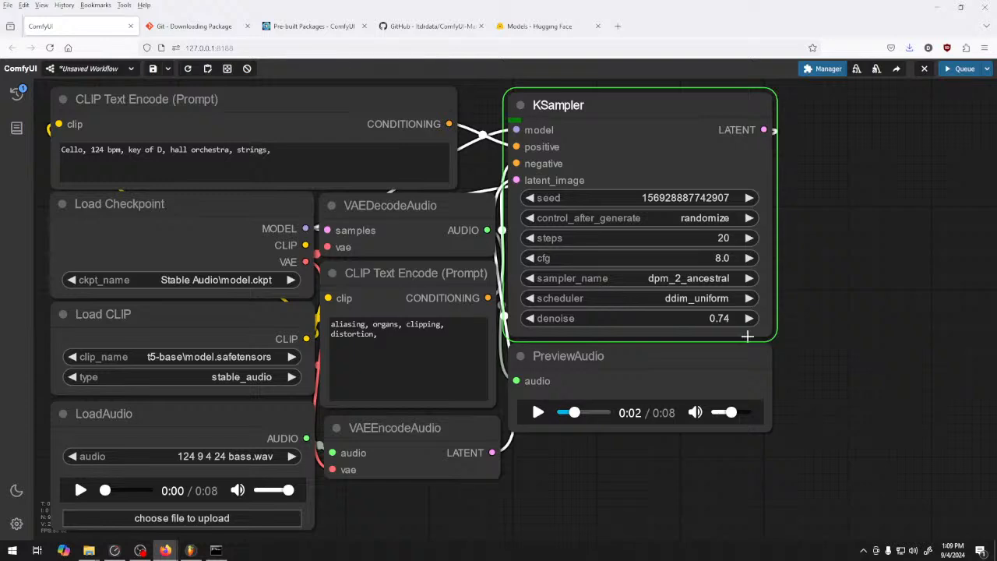
Switch back to FL Studio and copy the D3 note an octave up to D4
{"action": "left_click", "coordinate": [191, 551]}
{"action": "key", "text": "ctrl+a"}
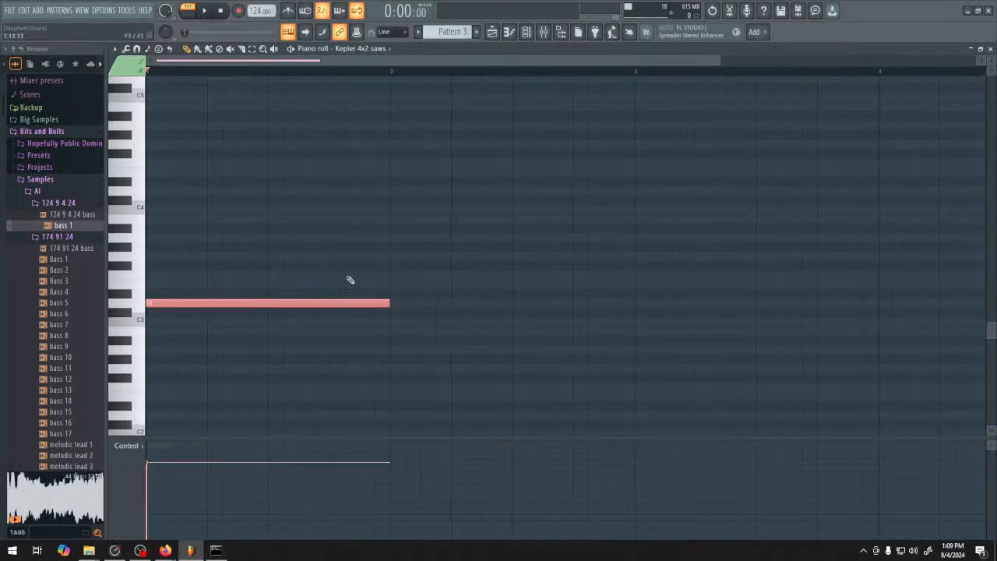
{"action": "left_click_drag", "start_coordinate": [289, 304], "coordinate": [201, 188]}
{"action": "scroll", "coordinate": [226, 242], "scroll_direction": "up", "scroll_amount": 1}
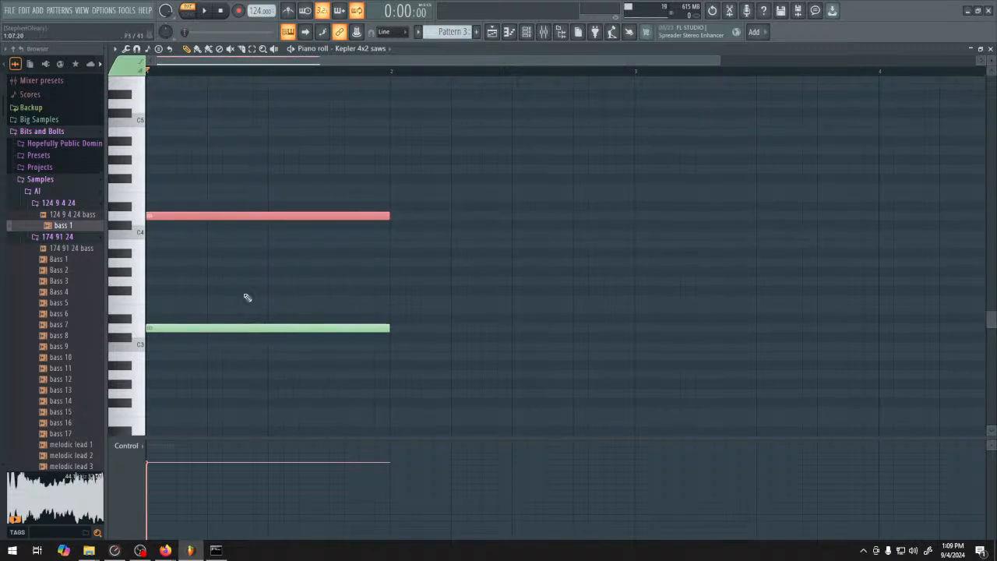
{"action": "key", "text": "space"}
Move the copied note down to D2 and play the pattern to hear both notes together
{"action": "scroll", "coordinate": [141, 343], "scroll_direction": "down", "scroll_amount": 3}
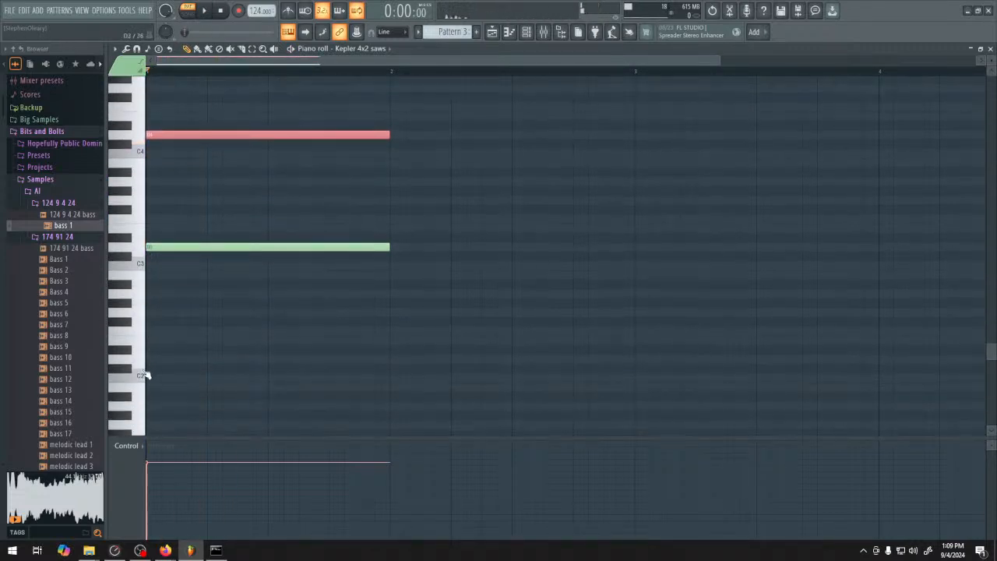
{"action": "left_click_drag", "start_coordinate": [187, 160], "coordinate": [166, 363]}
{"action": "key", "text": "space"}
{"action": "scroll", "coordinate": [191, 341], "scroll_direction": "up", "scroll_amount": 2}
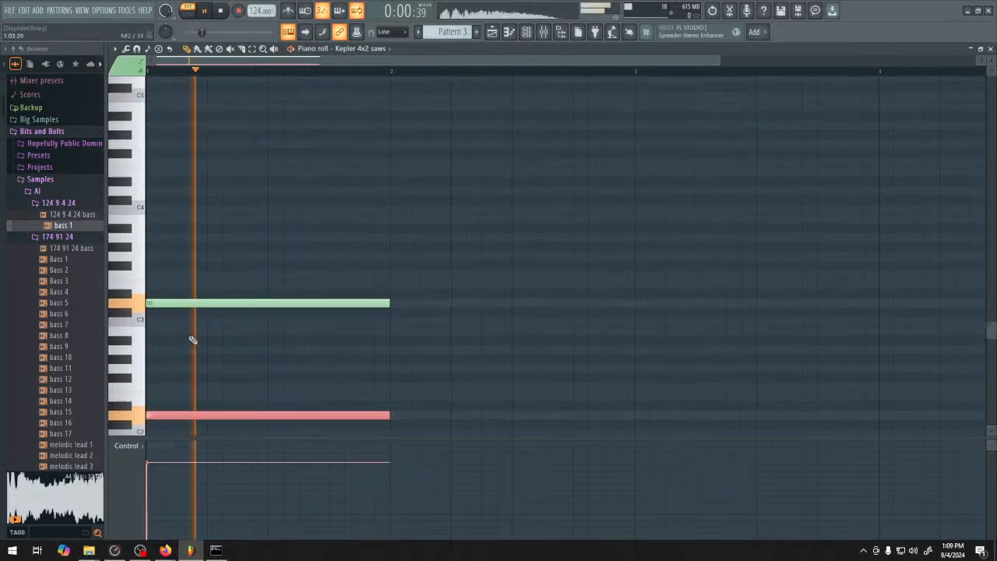
{"action": "key", "text": "space"}
Duplicate the D2 and D3 notes into the second bar and raise the copies to F2 and F3
{"action": "left_click_drag", "start_coordinate": [178, 273], "coordinate": [401, 435]}
{"action": "key", "text": "ctrl+b"}
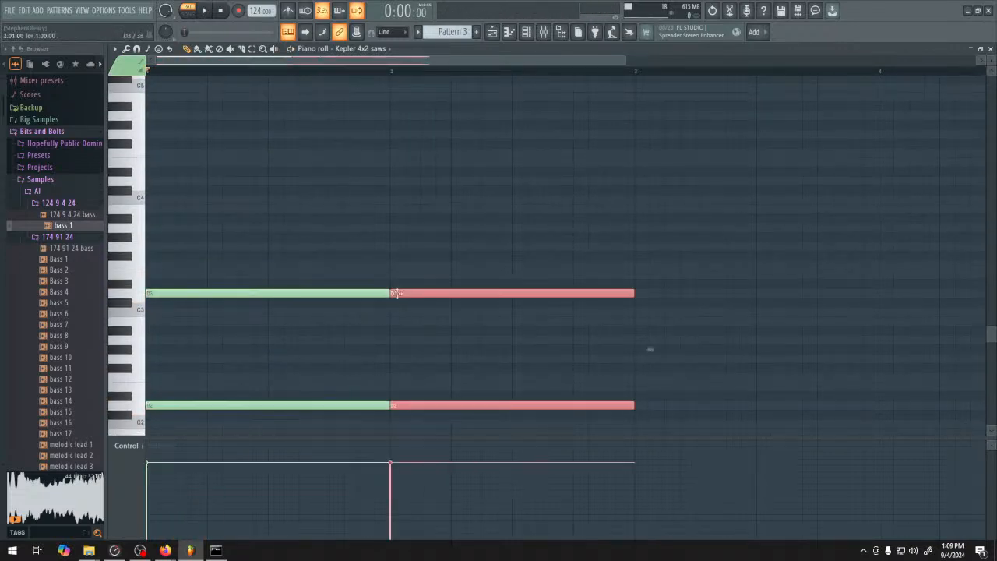
{"action": "left_click_drag", "start_coordinate": [397, 293], "coordinate": [400, 262]}
{"action": "key", "text": "ctrl+b"}
{"action": "left_click", "coordinate": [597, 328], "text": "ctrl"}
{"action": "key", "text": "space"}
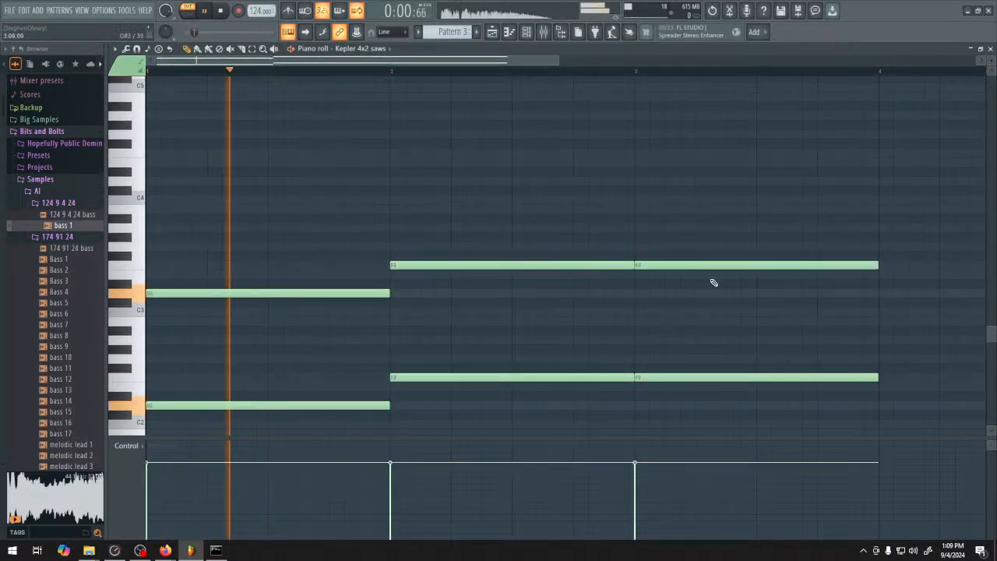
{"action": "key", "text": "ctrl+z"}
Shorten the F2 and F3 notes in the second bar to one beat and play the pattern
{"action": "left_click_drag", "start_coordinate": [635, 265], "coordinate": [483, 267]}
{"action": "key", "text": "space"}
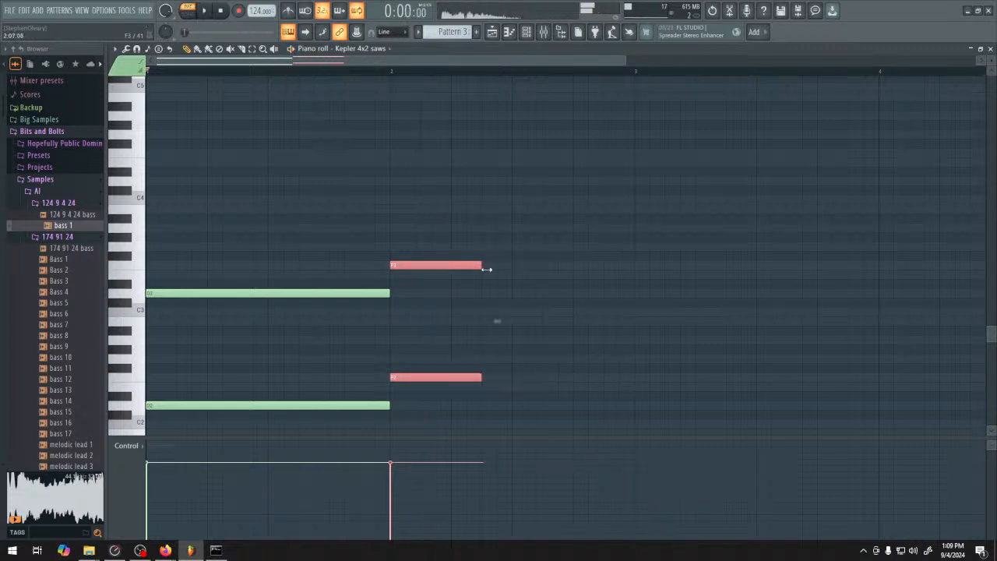
{"action": "scroll", "coordinate": [453, 284], "scroll_direction": "down", "scroll_amount": 2}
{"action": "left_click", "coordinate": [435, 242], "text": "ctrl"}
{"action": "key", "text": "space"}
Duplicate the one-beat F notes onto the next beat and lower the copies to C2 and C3
{"action": "key", "text": "Down"}
{"action": "key", "text": "Down"}
{"action": "key", "text": "Down"}
{"action": "key", "text": "Down"}
{"action": "key", "text": "Down"}
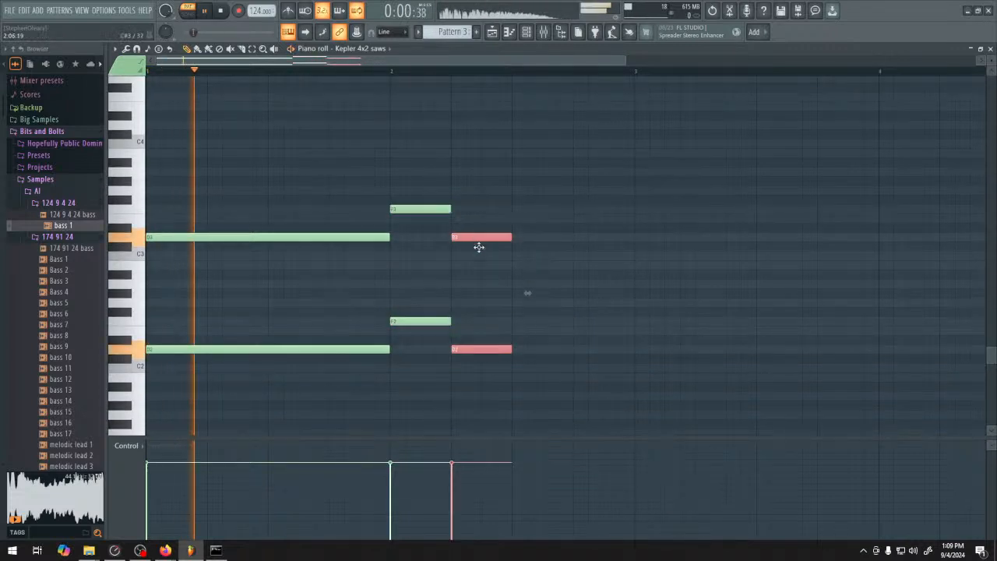
{"action": "left_click_drag", "start_coordinate": [480, 243], "coordinate": [555, 421]}
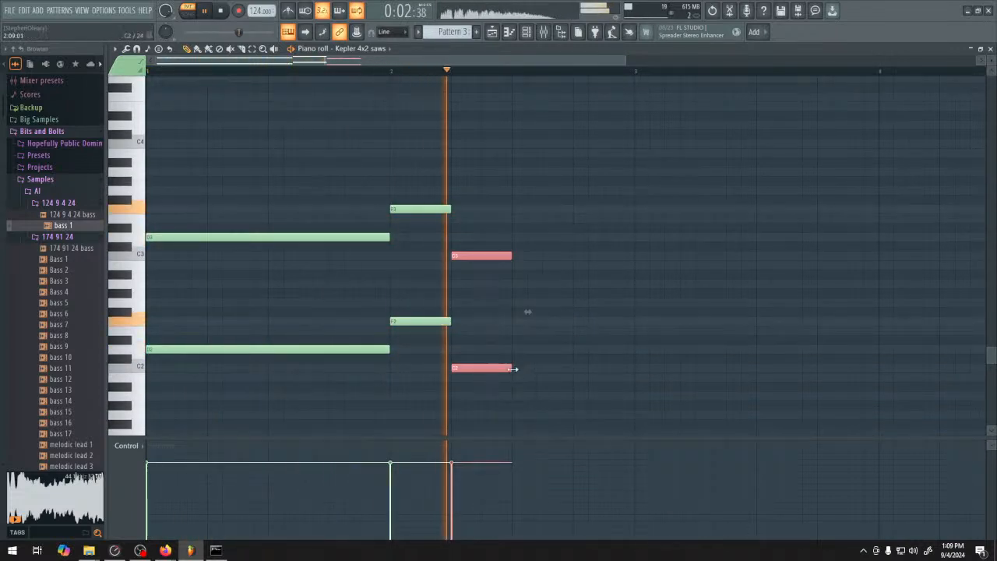
Lengthen the F2 and F3 notes to two beats and the following C2 and C3 notes to one bar
{"action": "left_click_drag", "start_coordinate": [513, 368], "coordinate": [634, 371]}
{"action": "key", "text": "space"}
{"action": "left_click_drag", "start_coordinate": [515, 259], "coordinate": [575, 258]}
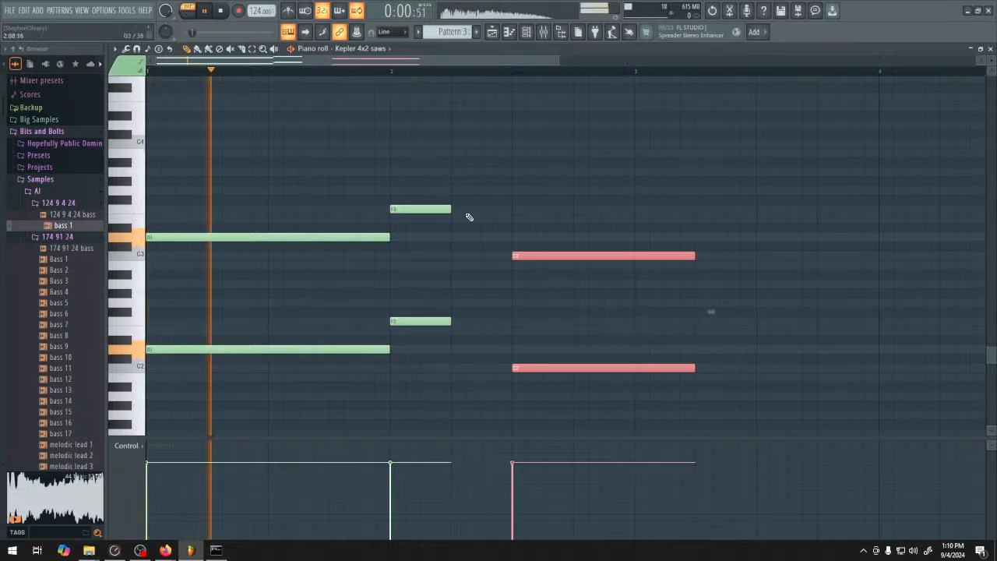
{"action": "left_click_drag", "start_coordinate": [406, 167], "coordinate": [452, 354]}
{"action": "left_click_drag", "start_coordinate": [446, 210], "coordinate": [573, 405]}
{"action": "left_click", "coordinate": [578, 233], "text": "ctrl"}
{"action": "scroll", "coordinate": [659, 249], "scroll_direction": "down", "scroll_amount": 1}
{"action": "key", "text": "space"}
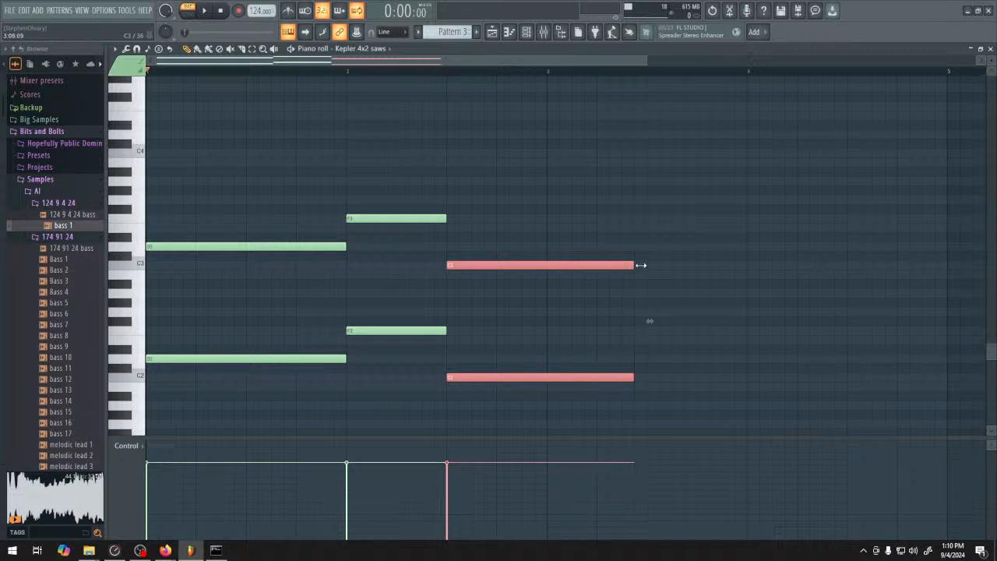
{"action": "left_click_drag", "start_coordinate": [641, 265], "coordinate": [647, 265]}
Duplicate the F2 and F3 notes directly after the C notes and raise the copies to A2 and A3
{"action": "left_click", "coordinate": [571, 182], "text": "ctrl"}
{"action": "scroll", "coordinate": [538, 219], "scroll_direction": "down", "scroll_amount": 1}
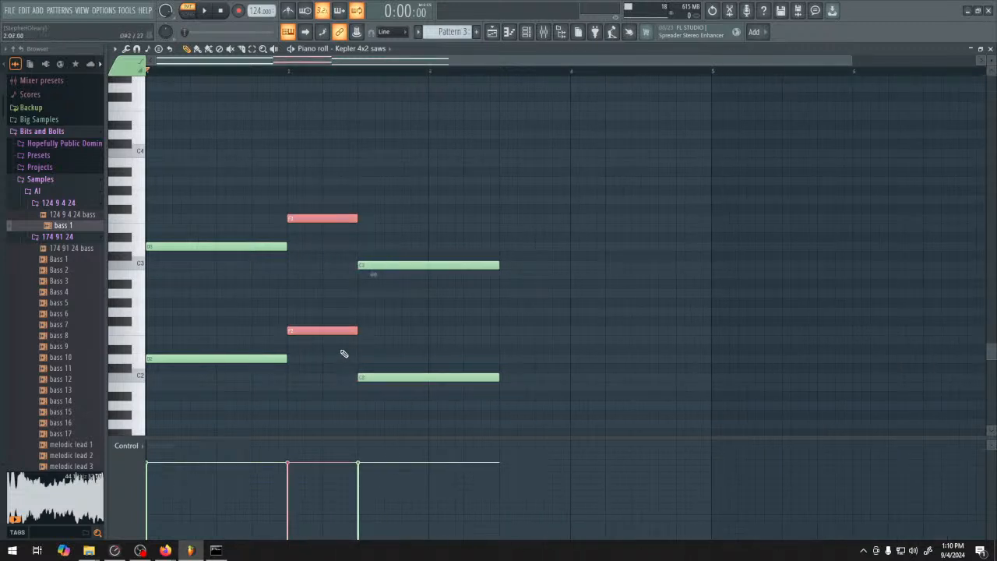
{"action": "key", "text": "ctrl+b"}
{"action": "left_click_drag", "start_coordinate": [424, 218], "coordinate": [509, 330]}
{"action": "key", "text": "space"}
{"action": "left_click", "coordinate": [218, 167], "text": "ctrl"}
{"action": "key", "text": "space"}
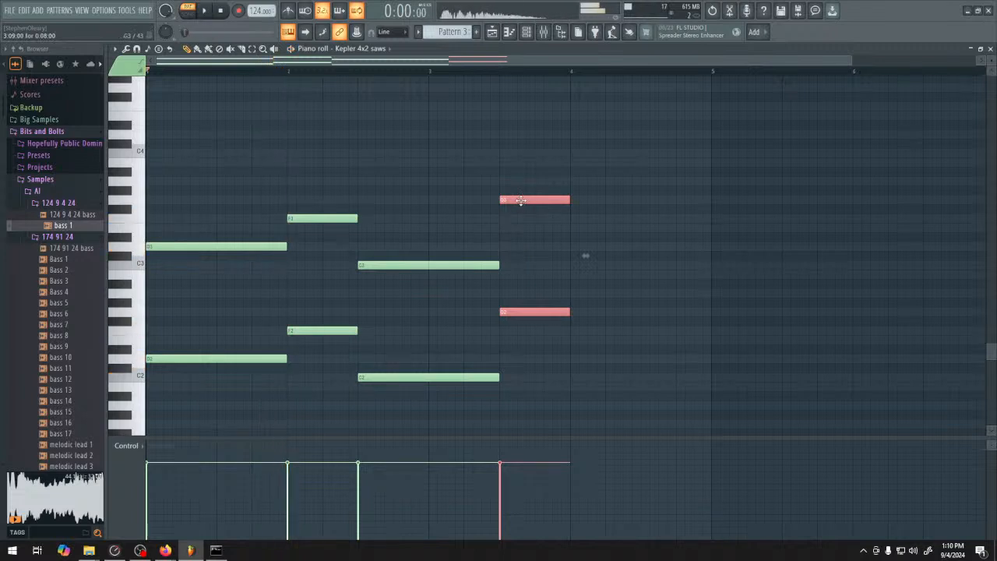
{"action": "left_click_drag", "start_coordinate": [524, 188], "coordinate": [526, 176]}
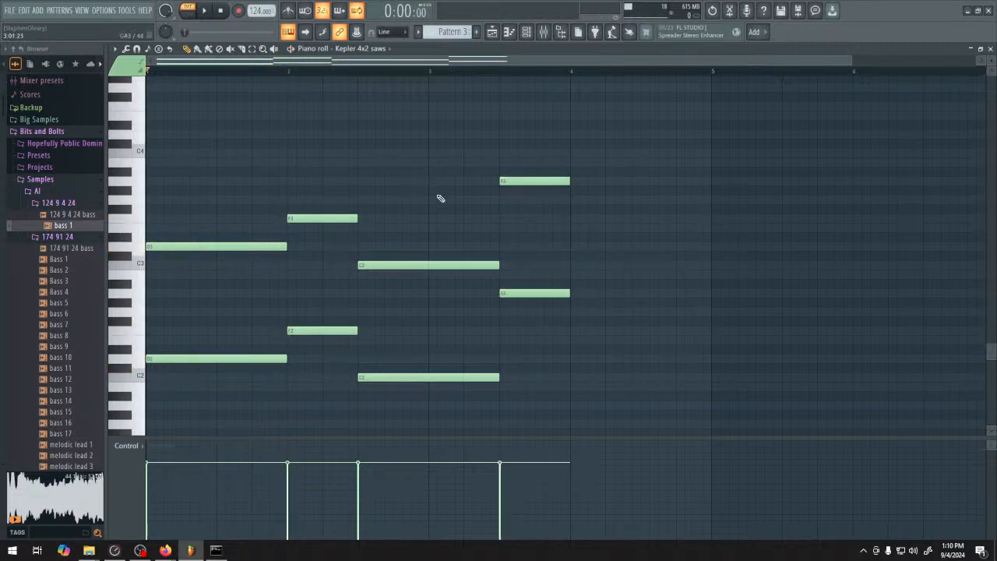
Duplicate the C2 and C3 notes into bar 4, raise the copies to G2 and G3, and play the pattern
{"action": "left_click_drag", "start_coordinate": [409, 223], "coordinate": [456, 381]}
{"action": "key", "text": "ctrl+b"}
{"action": "left_click_drag", "start_coordinate": [574, 265], "coordinate": [646, 195]}
{"action": "left_click", "coordinate": [634, 257]}
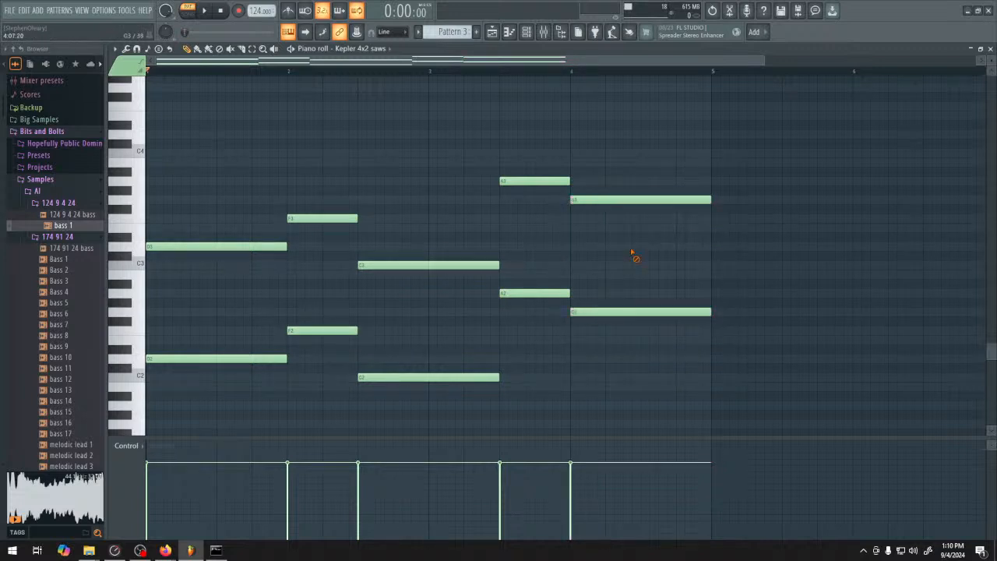
{"action": "key", "text": "space"}
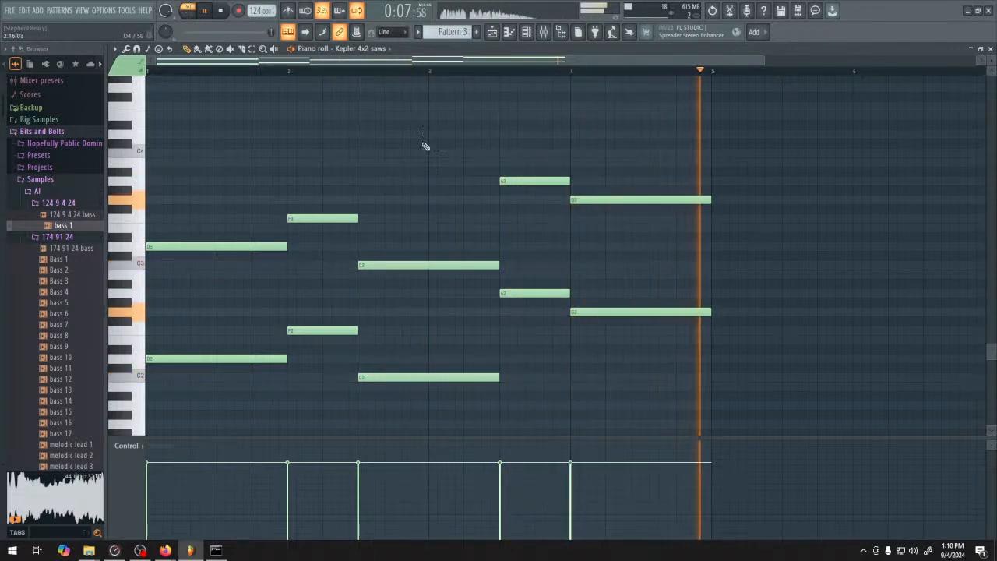
{"action": "key", "text": "space"}
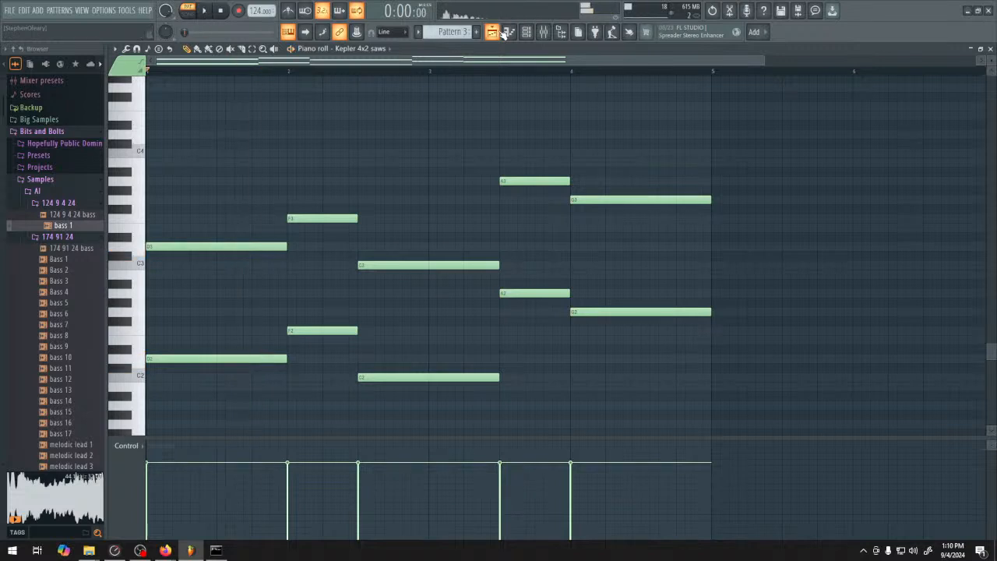
Place Pattern 3 on Track 1 of the playlist at bar 10 and select the time range from bar 10 to 14
{"action": "left_click", "coordinate": [510, 33]}
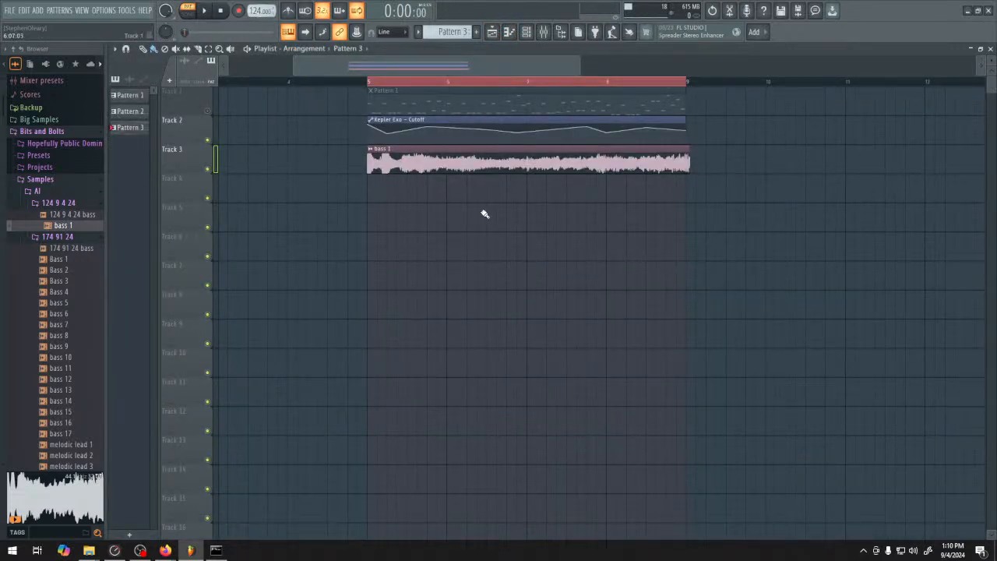
{"action": "scroll", "coordinate": [783, 191], "scroll_direction": "up", "scroll_amount": 3}
{"action": "left_click_drag", "start_coordinate": [783, 192], "coordinate": [593, 156]}
{"action": "left_click", "coordinate": [571, 111]}
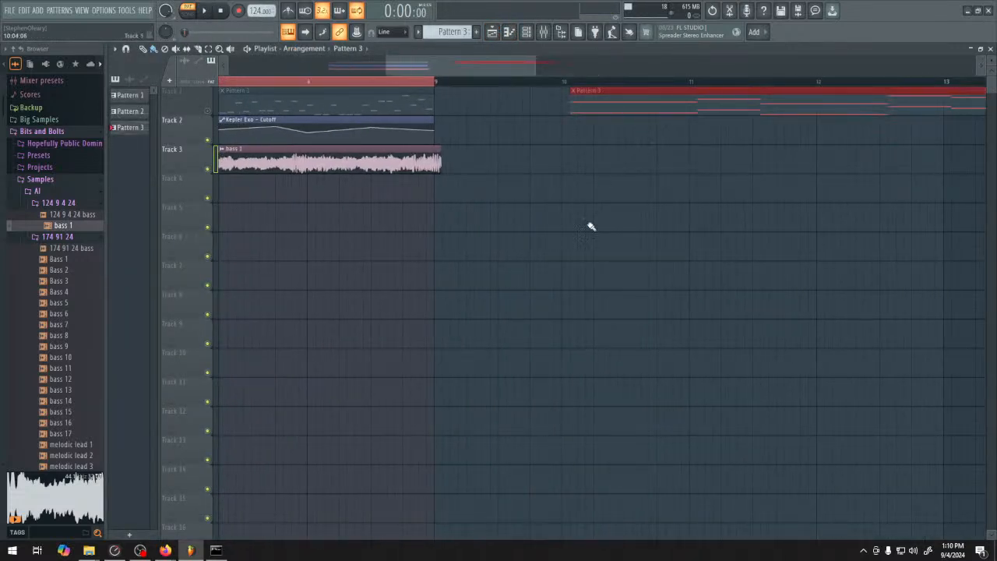
{"action": "left_click_drag", "start_coordinate": [663, 227], "coordinate": [506, 238]}
{"action": "scroll", "coordinate": [506, 238], "scroll_direction": "down", "scroll_amount": 1}
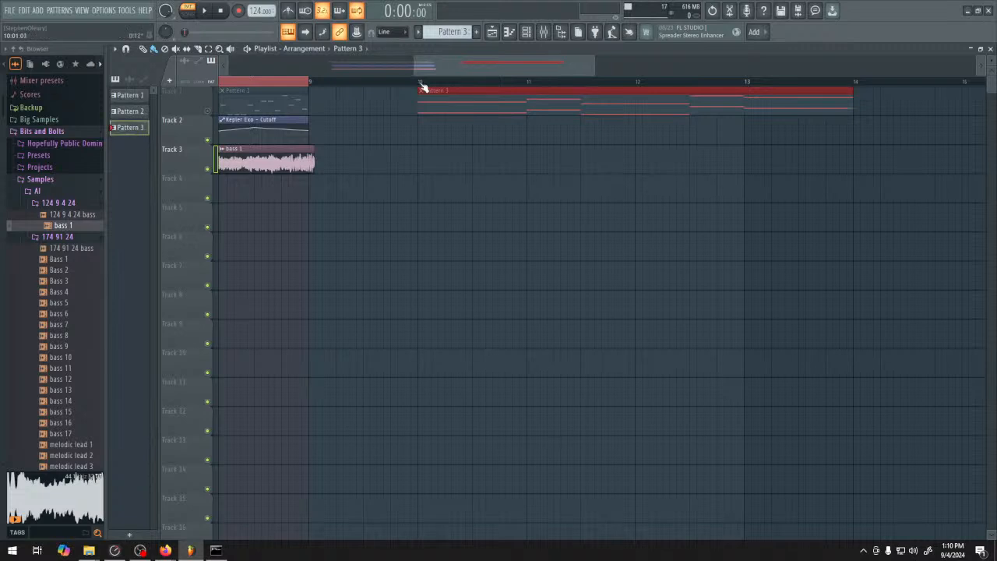
{"action": "left_click_drag", "start_coordinate": [420, 83], "coordinate": [861, 110]}
Open Pattern 3's notes in the piano roll and duplicate them all three octaves higher, starting on D5 and D6
{"action": "double_click", "coordinate": [784, 100]}
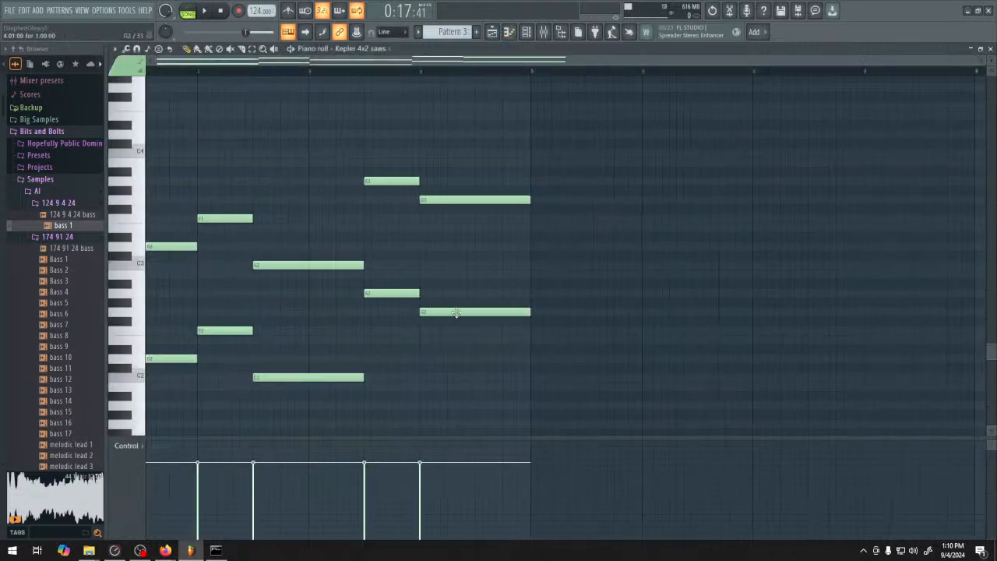
{"action": "left_click_drag", "start_coordinate": [177, 193], "coordinate": [574, 462]}
{"action": "scroll", "coordinate": [412, 352], "scroll_direction": "up", "scroll_amount": 3}
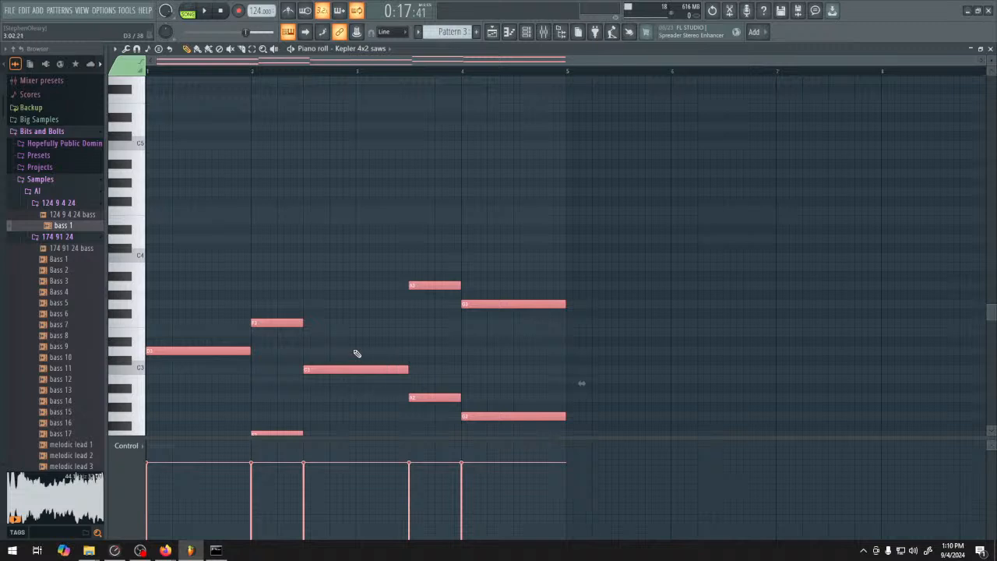
{"action": "left_click_drag", "start_coordinate": [196, 350], "coordinate": [315, 234]}
{"action": "scroll", "coordinate": [180, 274], "scroll_direction": "up", "scroll_amount": 2}
{"action": "scroll", "coordinate": [187, 265], "scroll_direction": "down", "scroll_amount": 1}
{"action": "left_click", "coordinate": [209, 229], "text": "ctrl"}
Copy the line starting on D6 and lower the copy to start on F5 as a middle harmony layer
{"action": "scroll", "coordinate": [219, 223], "scroll_direction": "up", "scroll_amount": 3}
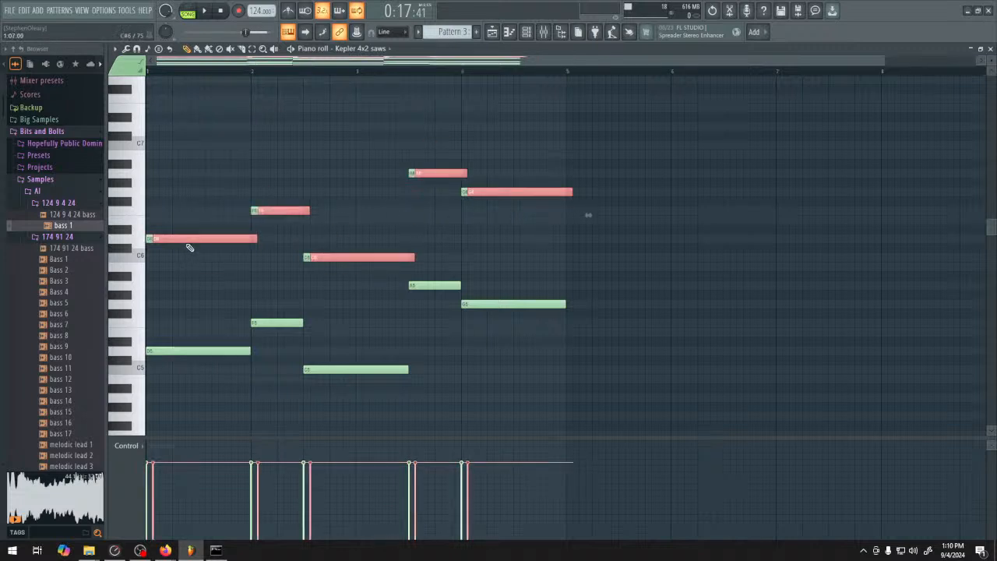
{"action": "left_click_drag", "start_coordinate": [150, 239], "coordinate": [151, 304]}
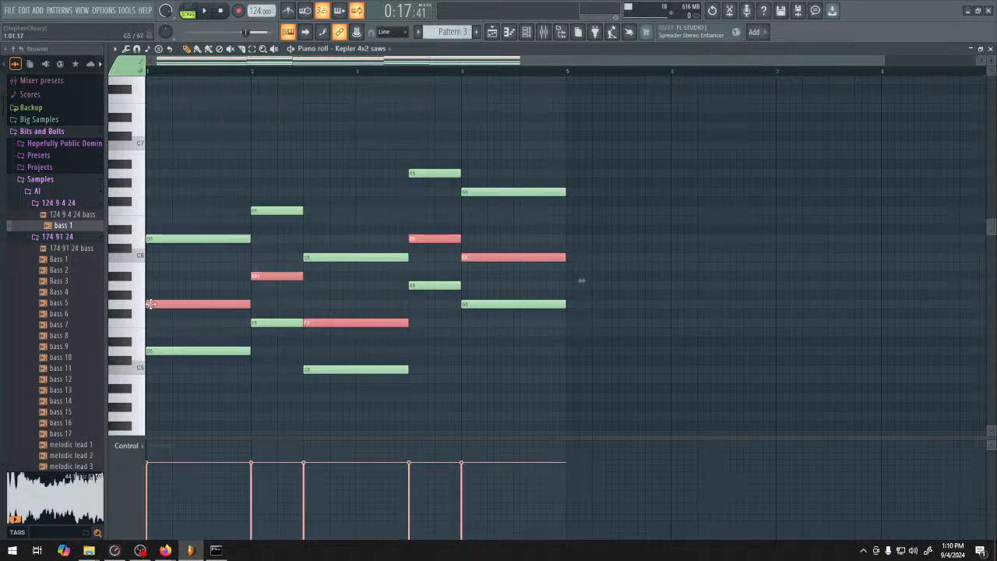
{"action": "left_click_drag", "start_coordinate": [151, 304], "coordinate": [145, 332]}
{"action": "key", "text": "ctrl+d"}
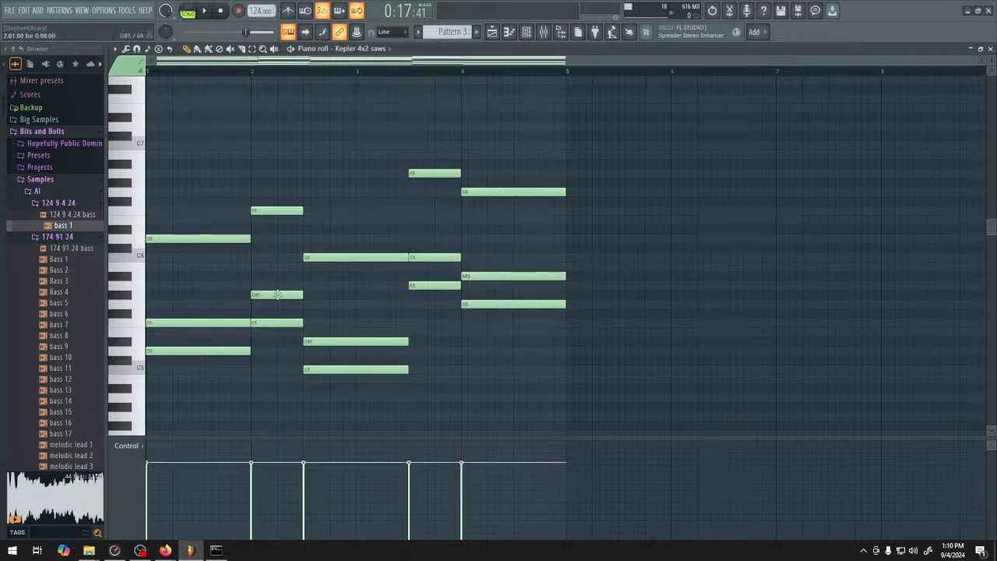
Raise the harmony layer's G#5, D#5 and A#5 notes to A5, E5 and B5, and play the pattern in pattern mode
{"action": "left_click_drag", "start_coordinate": [279, 290], "coordinate": [279, 284]}
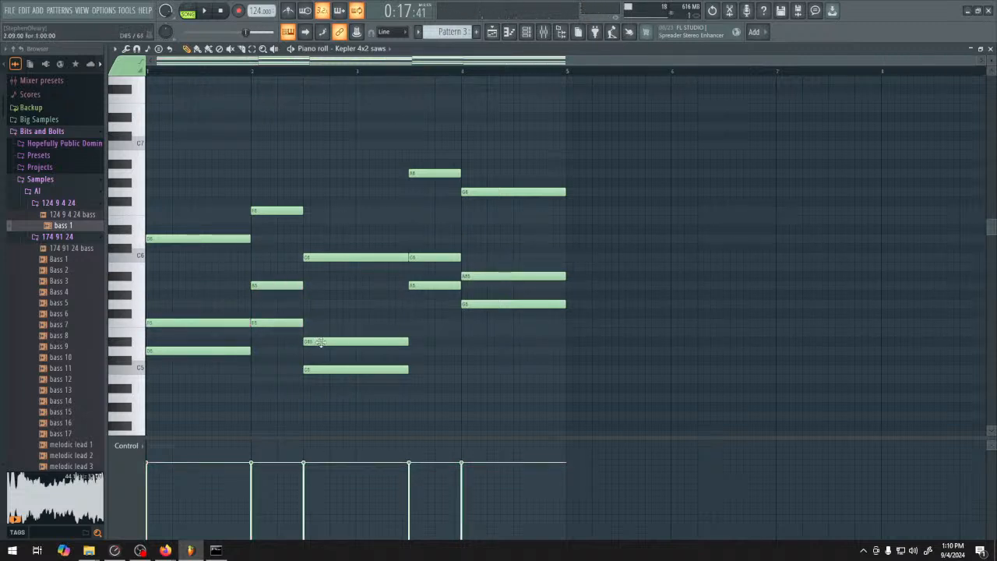
{"action": "left_click_drag", "start_coordinate": [319, 342], "coordinate": [318, 332]}
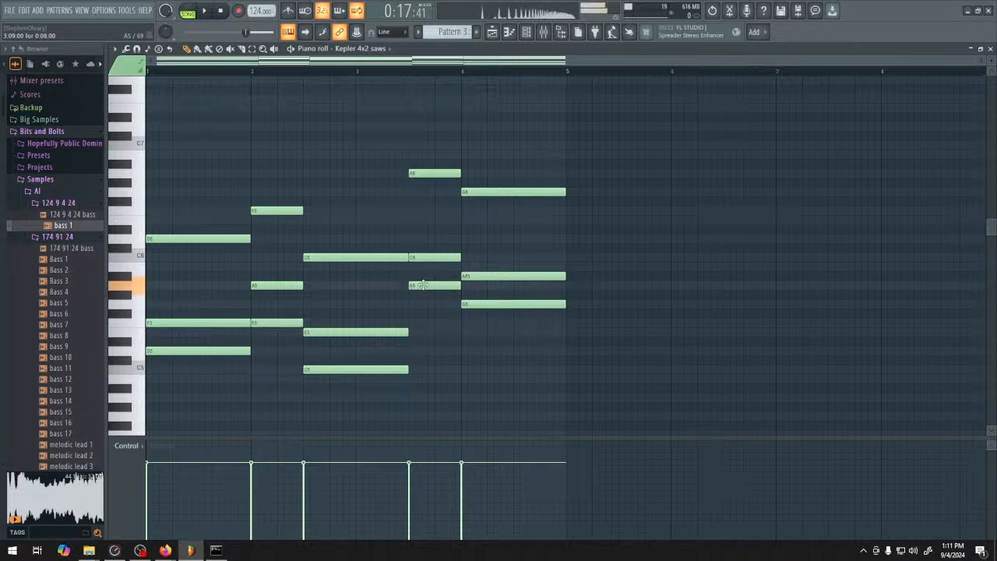
{"action": "left_click_drag", "start_coordinate": [499, 276], "coordinate": [490, 266]}
{"action": "key", "text": "space"}
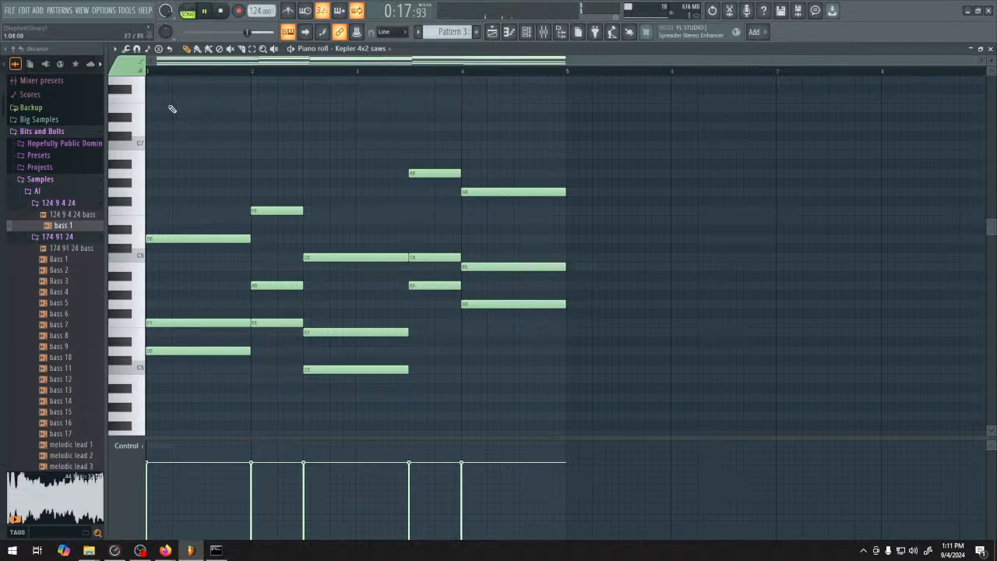
{"action": "left_click", "coordinate": [187, 11]}
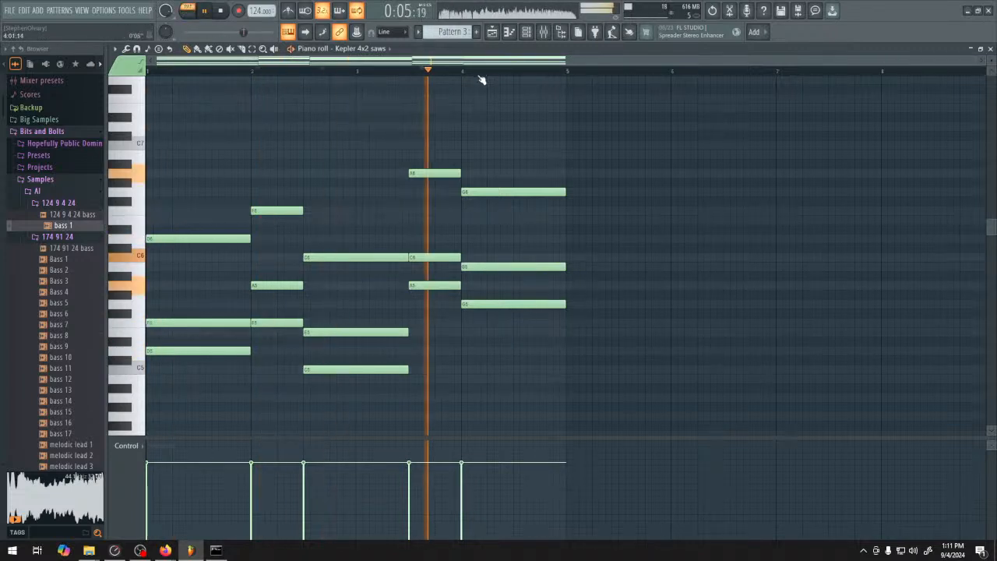
{"action": "key", "text": "space"}
Revoice the first upper chord as A5, D6 and E6 and play the pattern from the start
{"action": "scroll", "coordinate": [200, 291], "scroll_direction": "down", "scroll_amount": 1}
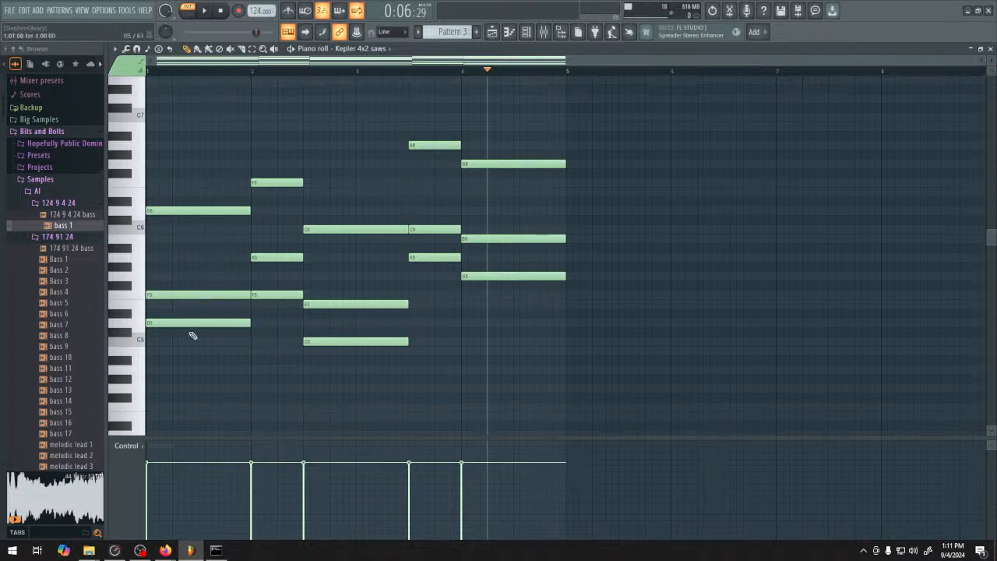
{"action": "left_click_drag", "start_coordinate": [163, 184], "coordinate": [163, 210]}
{"action": "left_click", "coordinate": [167, 229]}
{"action": "left_click_drag", "start_coordinate": [170, 155], "coordinate": [164, 194]}
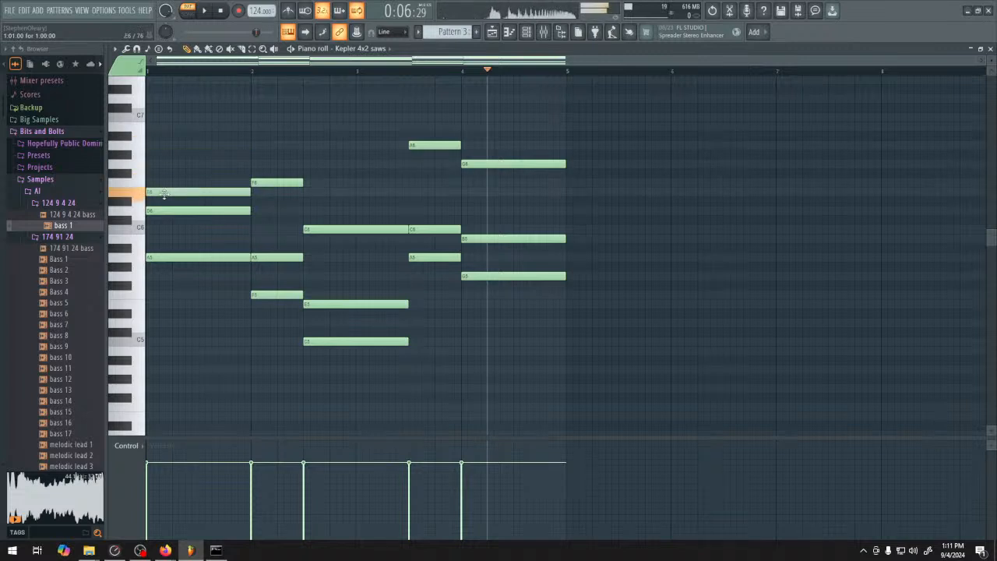
{"action": "left_click", "coordinate": [169, 73]}
{"action": "key", "text": "space"}
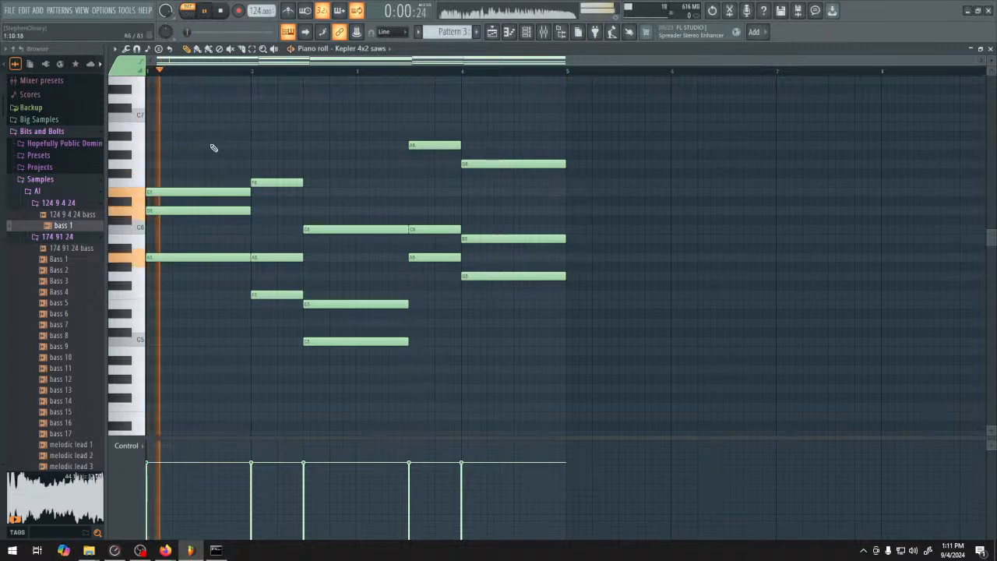
Revoice the second upper chord as A5, C6, F6 and the third as G5, C6, E6, and play the pattern
{"action": "key", "text": "space"}
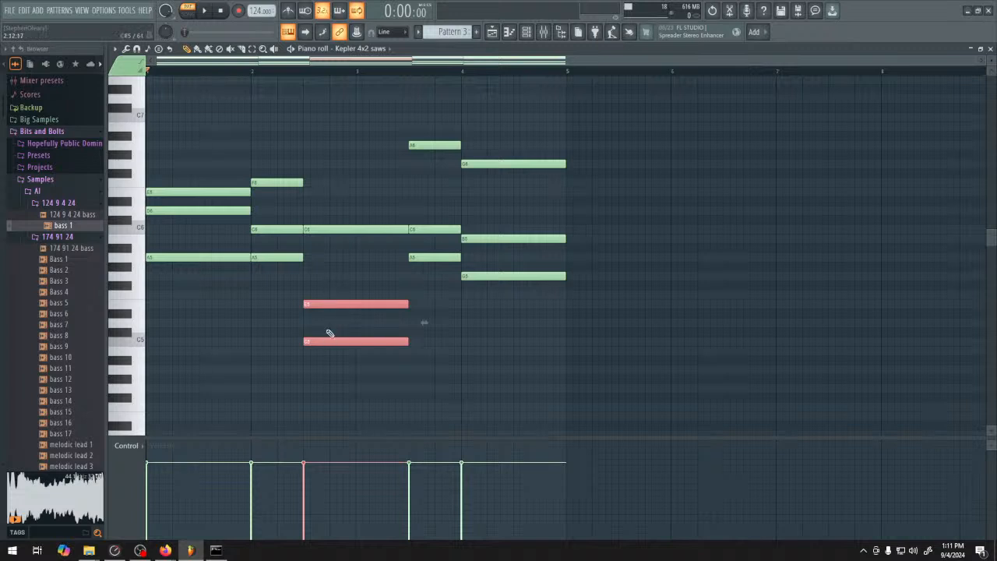
{"action": "left_click", "coordinate": [338, 324]}
{"action": "left_click_drag", "start_coordinate": [324, 341], "coordinate": [314, 194]}
{"action": "key", "text": "space"}
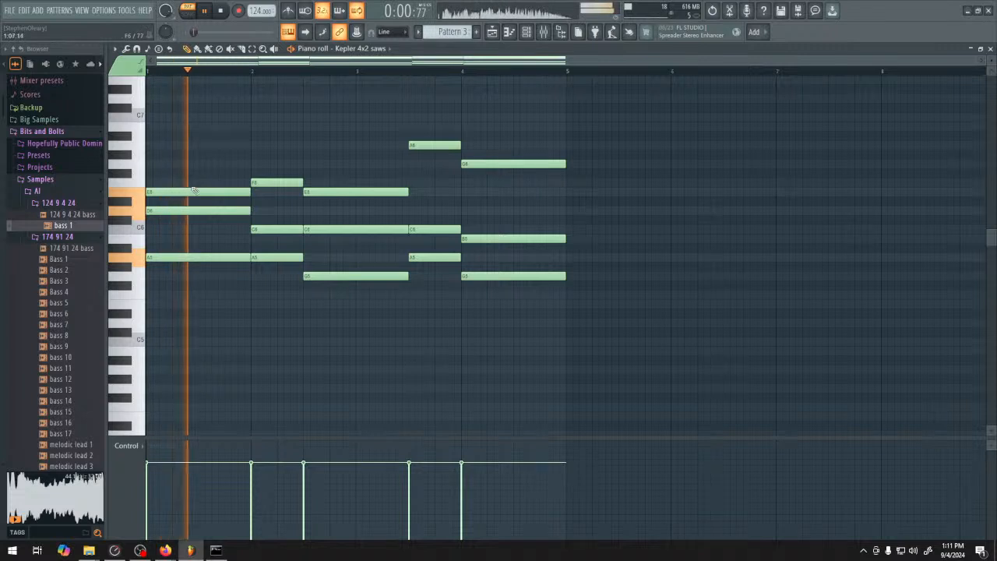
Raise the first chord's E6 note to F6 and listen to the pattern
{"action": "key", "text": "space"}
{"action": "left_click_drag", "start_coordinate": [188, 187], "coordinate": [189, 178]}
{"action": "key", "text": "space"}
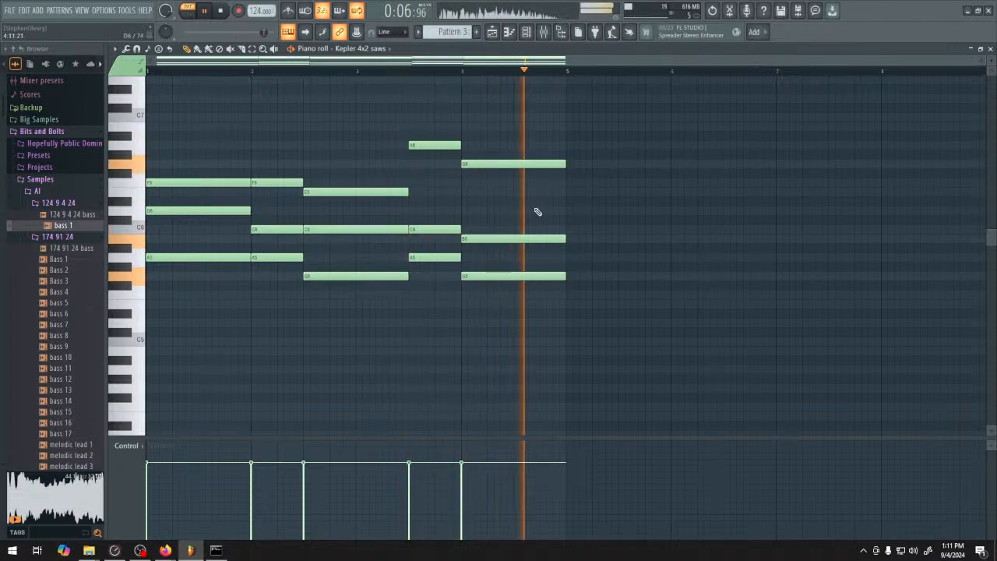
{"action": "key", "text": "space"}
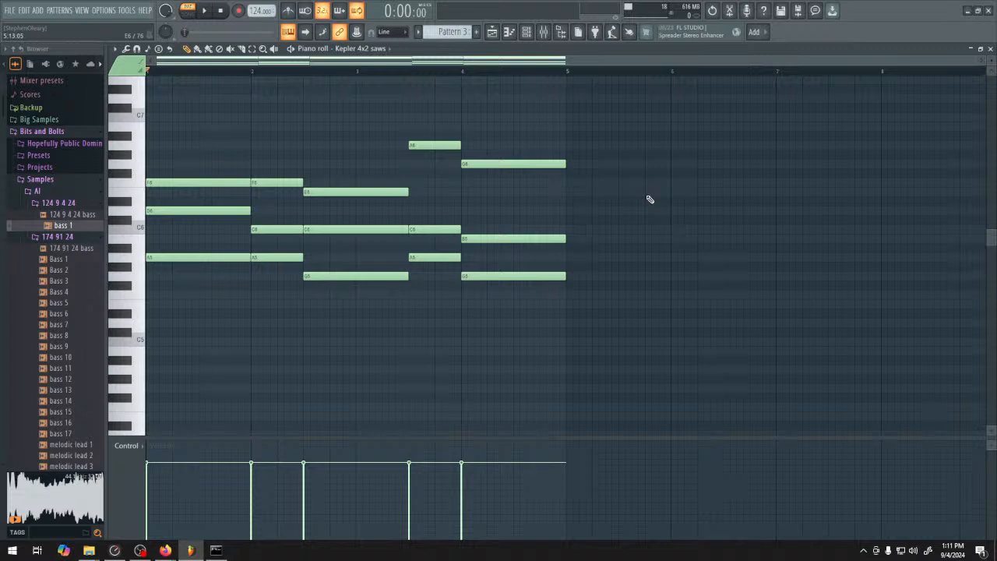
Turn on the metronome and replay the pattern to check the chord timing
{"action": "key", "text": "space"}
{"action": "key", "text": "space"}
{"action": "scroll", "coordinate": [526, 133], "scroll_direction": "up", "scroll_amount": 2}
{"action": "key", "text": "space"}
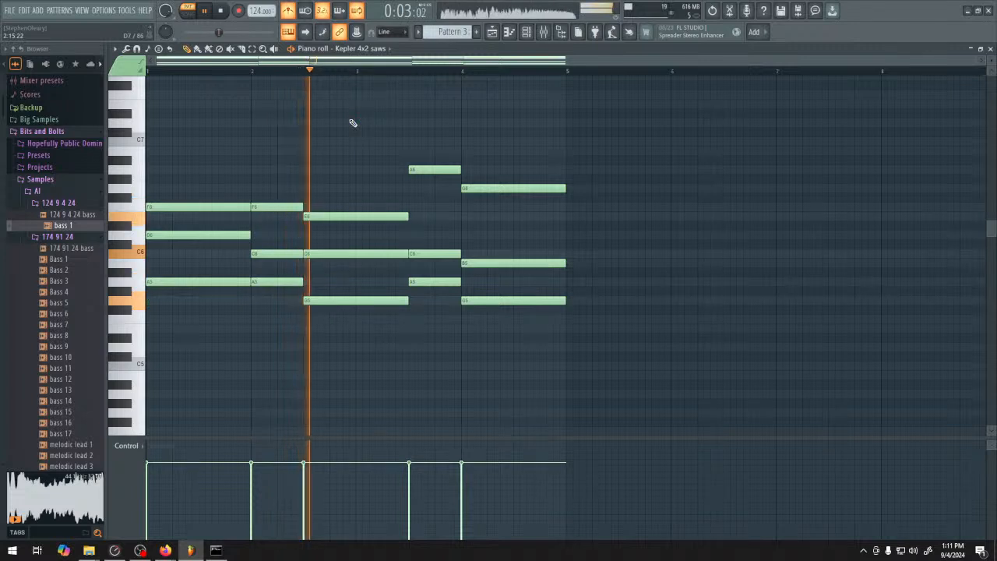
{"action": "key", "text": "space"}
Shorten the third upper chord to two beats and extend the fourth upper chord back to the start of bar 3
{"action": "left_click_drag", "start_coordinate": [363, 198], "coordinate": [393, 310]}
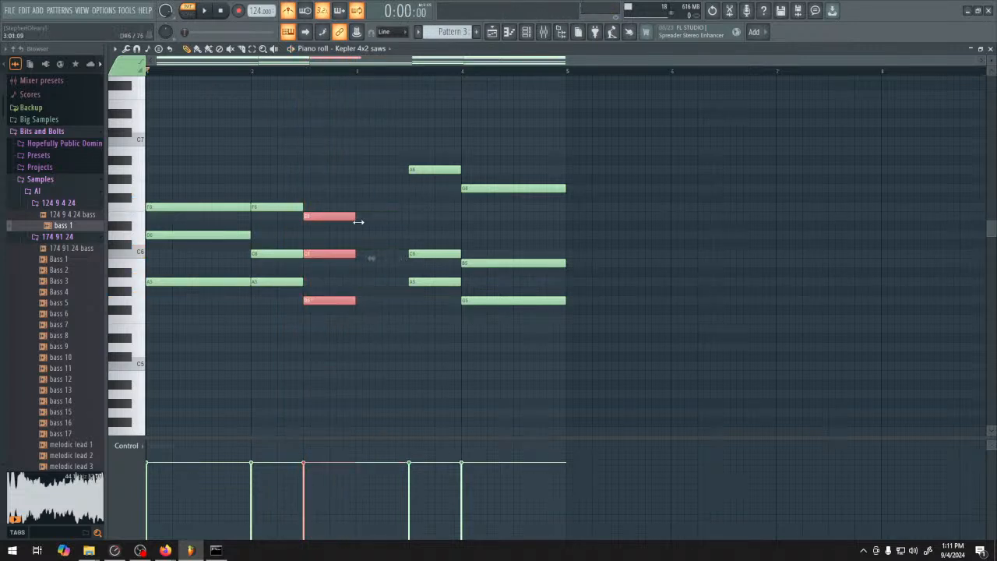
{"action": "left_click_drag", "start_coordinate": [426, 149], "coordinate": [487, 312], "text": "ctrl"}
{"action": "left_click_drag", "start_coordinate": [420, 172], "coordinate": [433, 303]}
{"action": "left_click", "coordinate": [407, 213], "text": "ctrl"}
{"action": "key", "text": "space"}
{"action": "left_click_drag", "start_coordinate": [408, 170], "coordinate": [531, 278]}
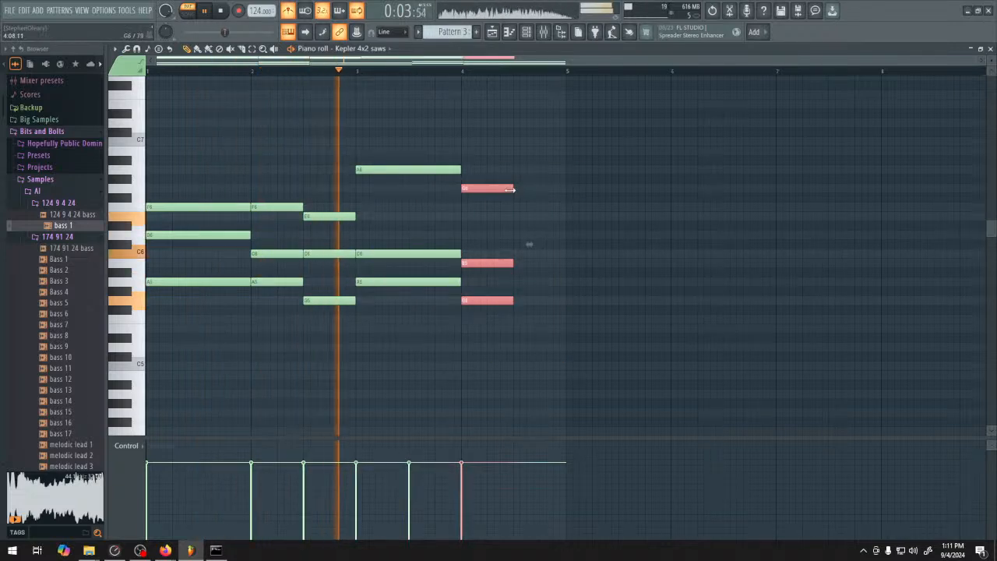
{"action": "left_click_drag", "start_coordinate": [514, 188], "coordinate": [563, 190]}
{"action": "left_click", "coordinate": [503, 134], "text": "ctrl"}
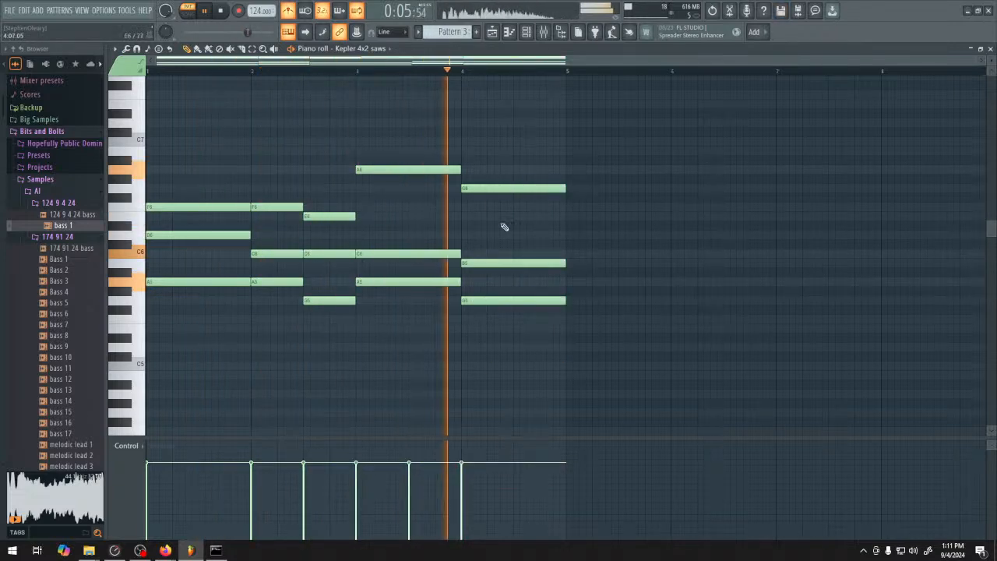
Shorten the low C2 and C3 notes to two beats and extend A2 and A3 back to the start of bar 3
{"action": "scroll", "coordinate": [332, 346], "scroll_direction": "down", "scroll_amount": 1}
{"action": "scroll", "coordinate": [331, 344], "scroll_direction": "down", "scroll_amount": 8}
{"action": "left_click_drag", "start_coordinate": [340, 269], "coordinate": [377, 399], "text": "ctrl"}
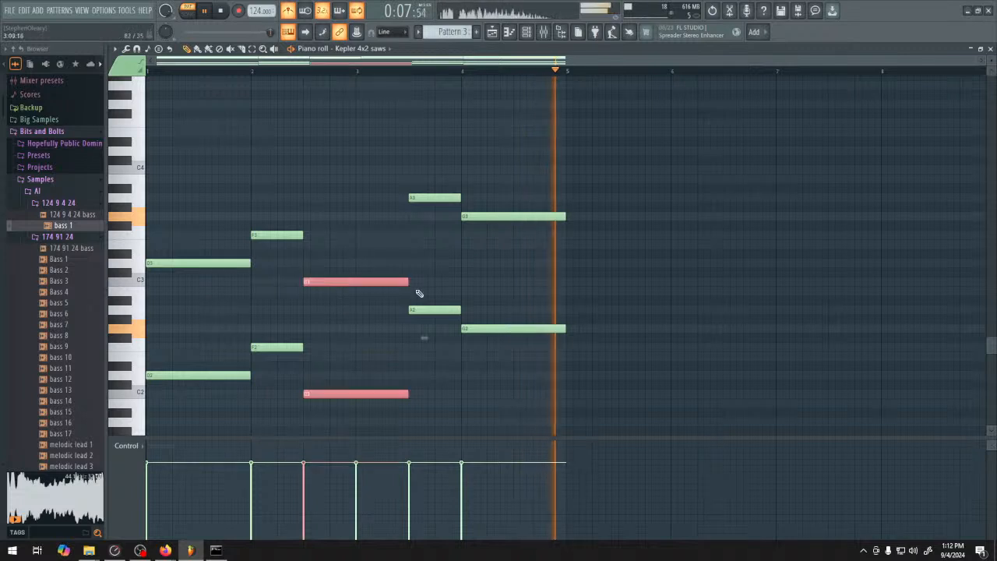
{"action": "left_click_drag", "start_coordinate": [408, 282], "coordinate": [354, 289]}
{"action": "left_click_drag", "start_coordinate": [403, 164], "coordinate": [433, 320], "text": "ctrl"}
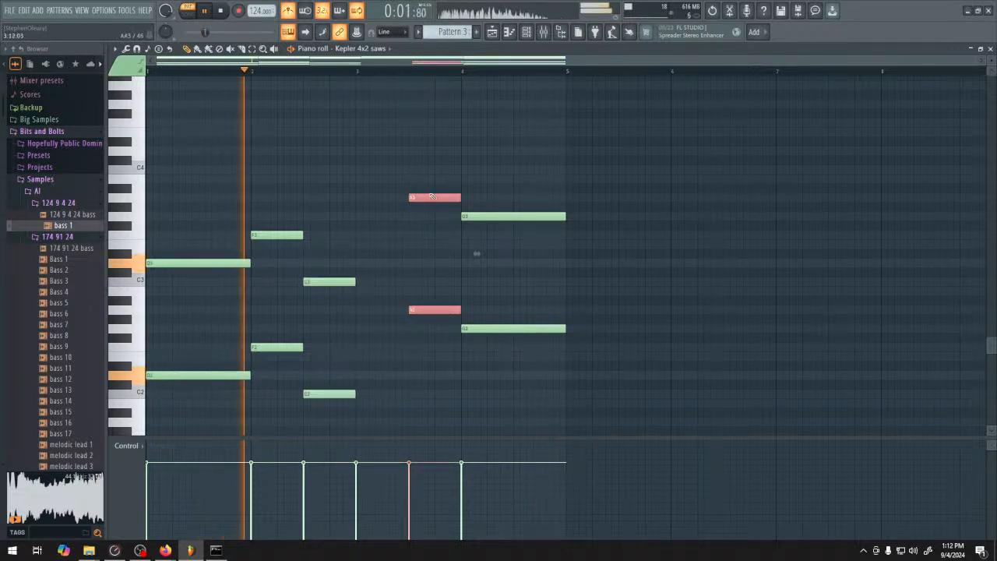
{"action": "left_click", "coordinate": [439, 188], "text": "ctrl"}
{"action": "left_click_drag", "start_coordinate": [438, 187], "coordinate": [462, 197], "text": "ctrl"}
{"action": "left_click", "coordinate": [472, 252], "text": "ctrl"}
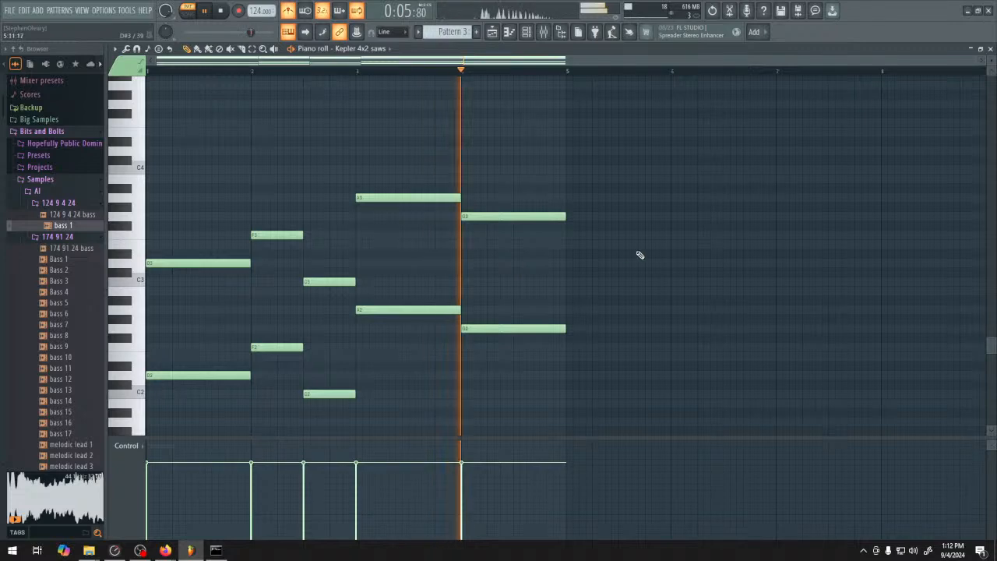
{"action": "scroll", "coordinate": [534, 176], "scroll_direction": "up", "scroll_amount": 10}
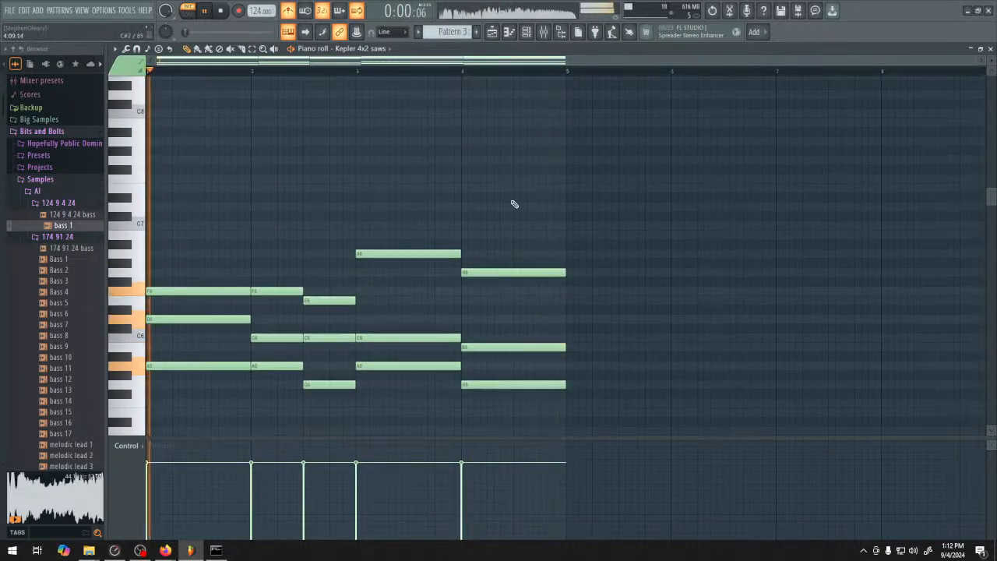
Listen to the pattern to check the retimed upper chords and low notes together
{"action": "scroll", "coordinate": [514, 168], "scroll_direction": "down", "scroll_amount": 6}
{"action": "scroll", "coordinate": [412, 267], "scroll_direction": "up", "scroll_amount": 3}
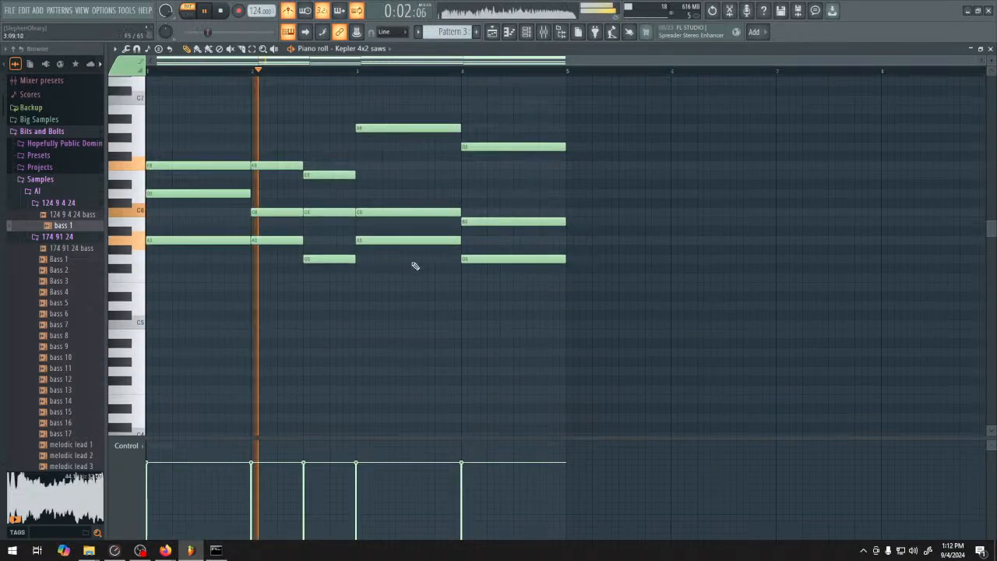
{"action": "scroll", "coordinate": [379, 350], "scroll_direction": "down", "scroll_amount": 2}
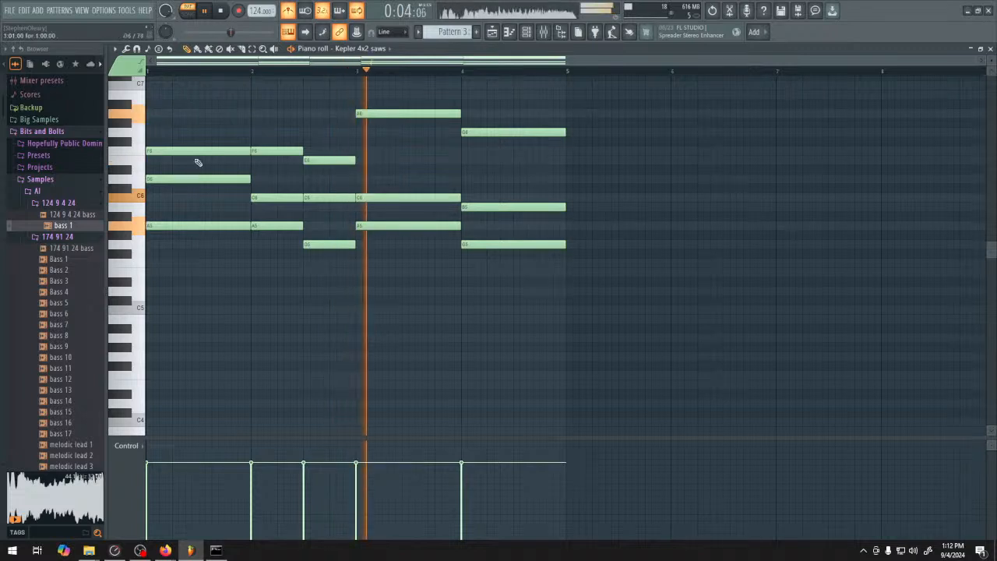
{"action": "key", "text": "space"}
Chop the upper chord notes into repeated hits about three steps long using a longer time multiplier, and play them
{"action": "mouse_move", "coordinate": [188, 101]}
{"action": "left_mouse_down"}
{"action": "mouse_move", "coordinate": [481, 276]}
{"action": "mouse_move", "coordinate": [566, 280]}
{"action": "left_mouse_up"}
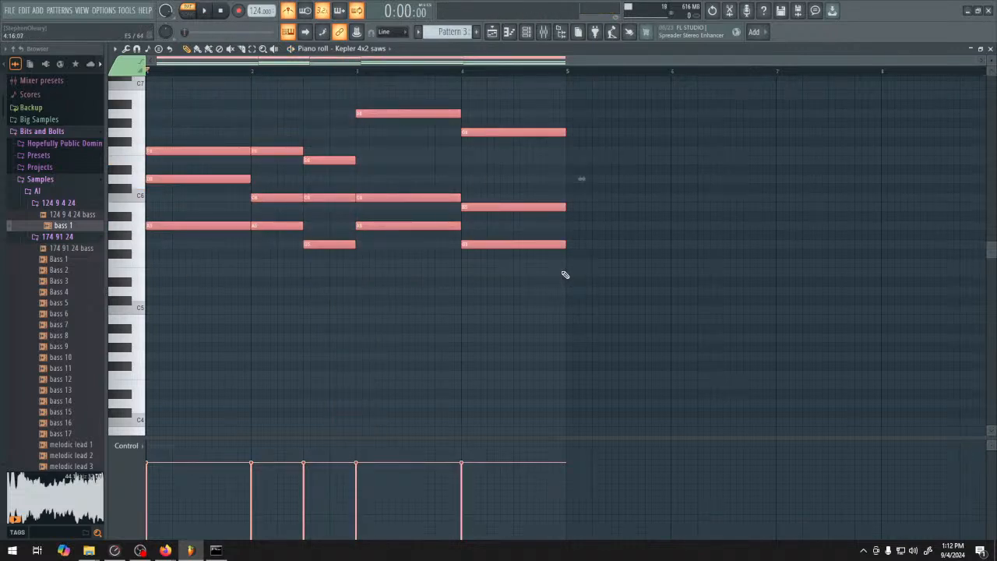
{"action": "left_click", "coordinate": [136, 49]}
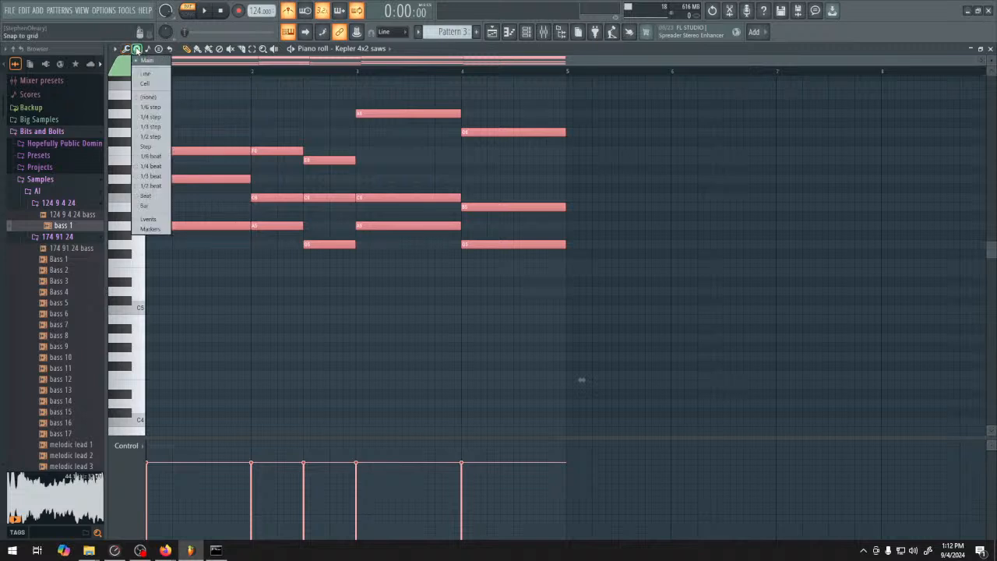
{"action": "left_click", "coordinate": [135, 49]}
{"action": "left_click", "coordinate": [127, 50]}
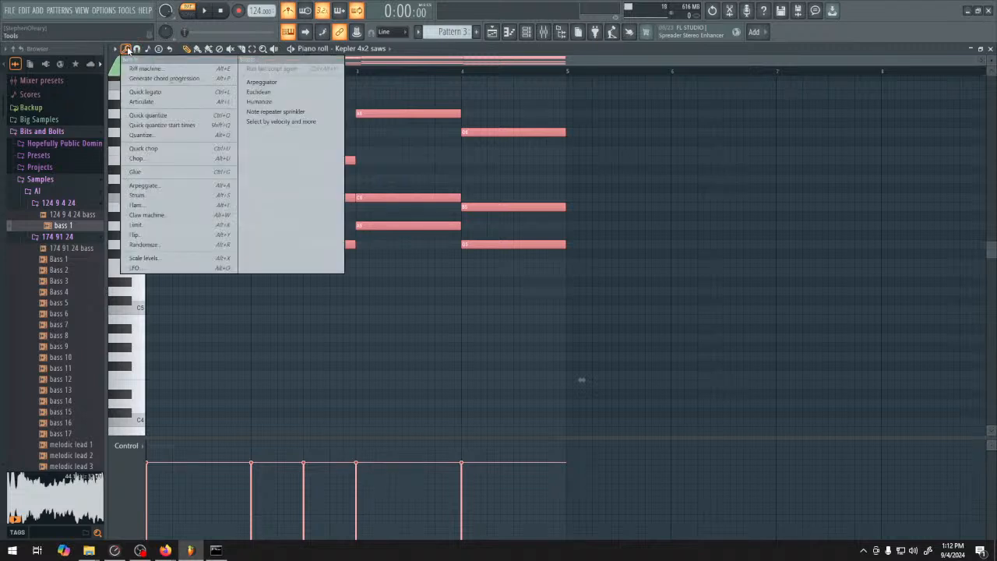
{"action": "left_click", "coordinate": [187, 159]}
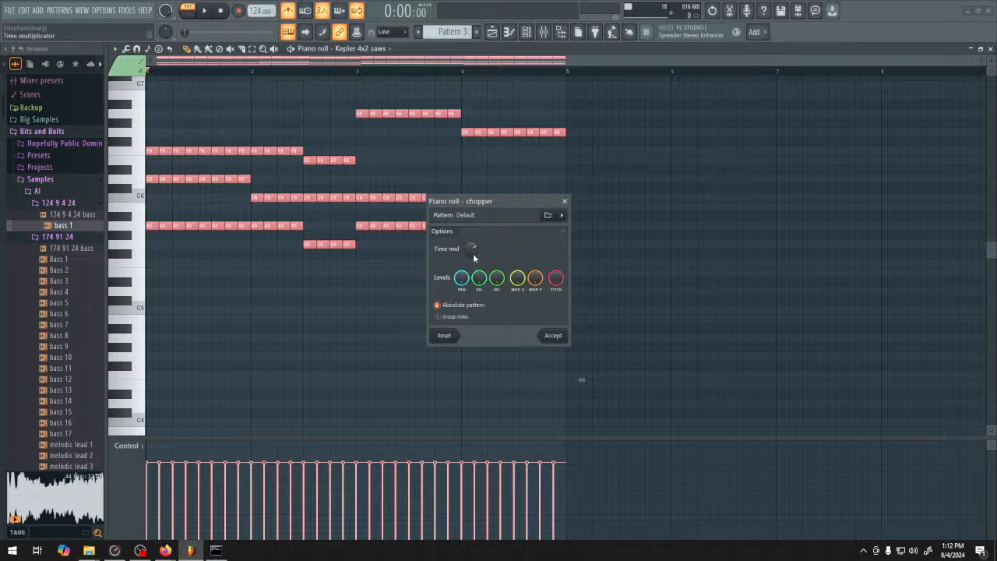
{"action": "mouse_move", "coordinate": [473, 252]}
{"action": "left_mouse_down"}
{"action": "mouse_move", "coordinate": [473, 263]}
{"action": "mouse_move", "coordinate": [473, 254]}
{"action": "left_mouse_up"}
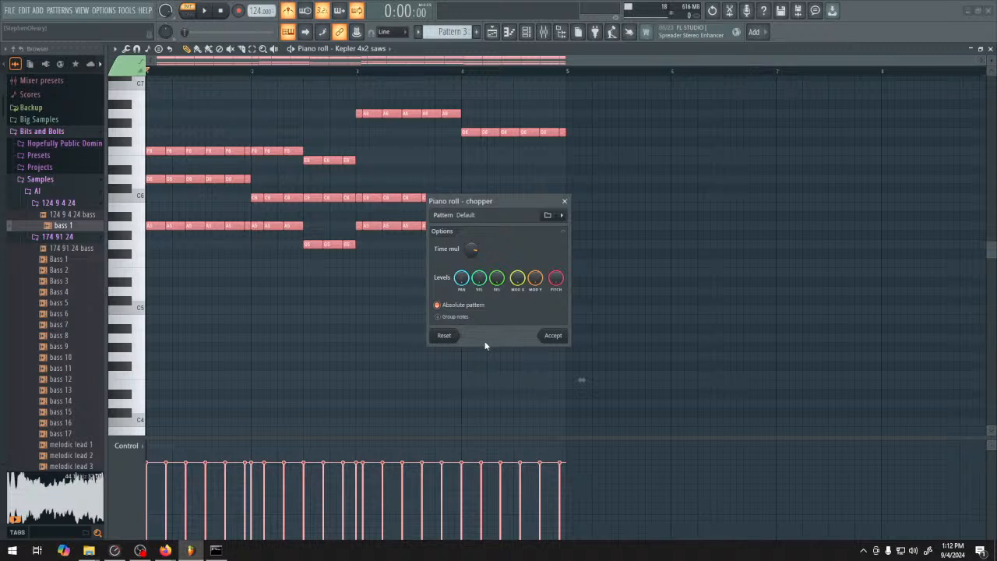
{"action": "left_click", "coordinate": [550, 335]}
{"action": "key", "text": "space"}
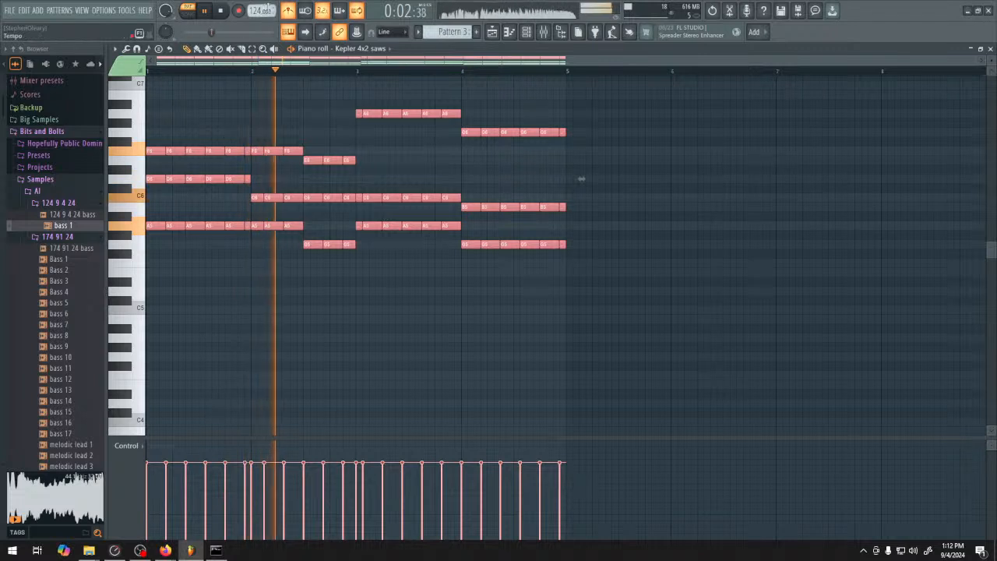
{"action": "key", "text": "space"}
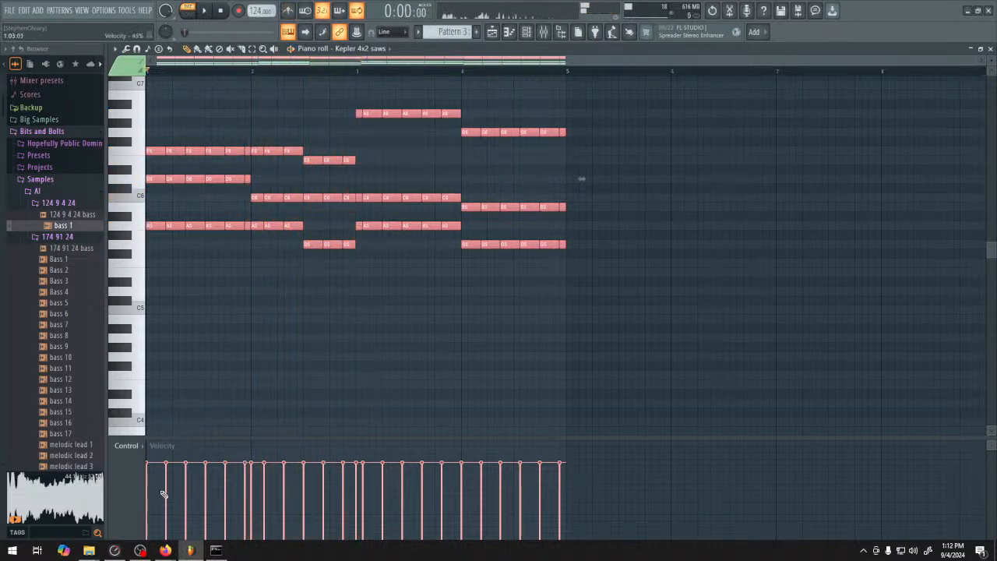
Draw rising and falling velocities across the chopped notes in all four bars and listen to the result
{"action": "mouse_move", "coordinate": [162, 479]}
{"action": "left_mouse_down"}
{"action": "mouse_move", "coordinate": [200, 504]}
{"action": "mouse_move", "coordinate": [231, 473]}
{"action": "mouse_move", "coordinate": [277, 479]}
{"action": "mouse_move", "coordinate": [303, 504]}
{"action": "mouse_move", "coordinate": [345, 467]}
{"action": "mouse_move", "coordinate": [427, 502]}
{"action": "mouse_move", "coordinate": [461, 469]}
{"action": "mouse_move", "coordinate": [523, 495]}
{"action": "mouse_move", "coordinate": [565, 468]}
{"action": "left_mouse_up"}
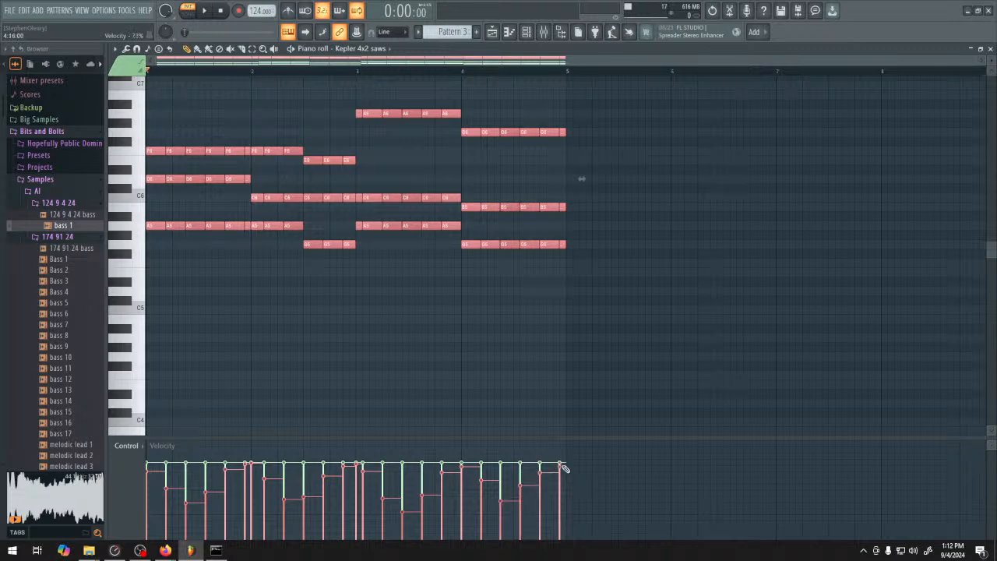
{"action": "key", "text": "space"}
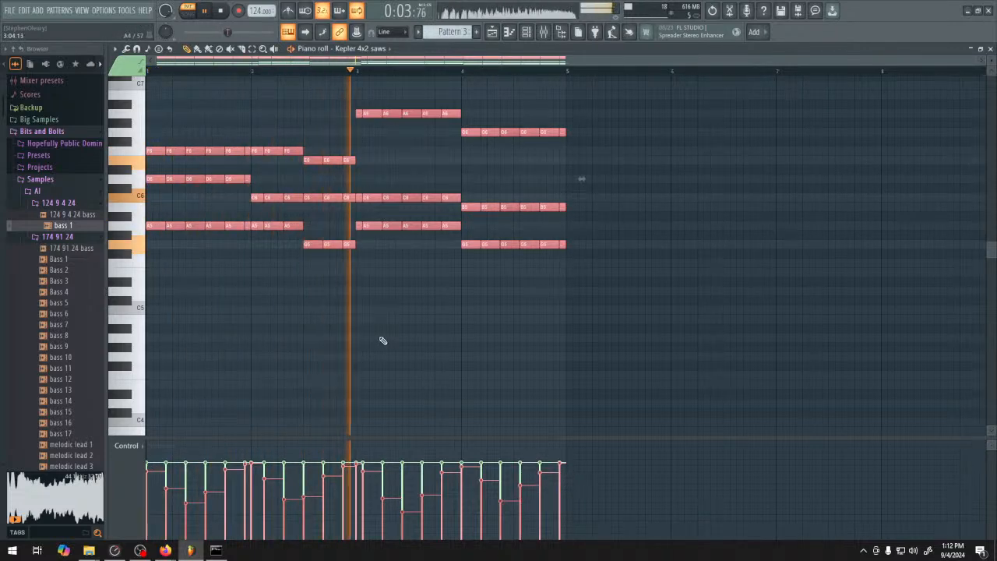
{"action": "key", "text": "ctrl+d"}
{"action": "scroll", "coordinate": [382, 341], "scroll_direction": "down", "scroll_amount": 9}
{"action": "key", "text": "space"}
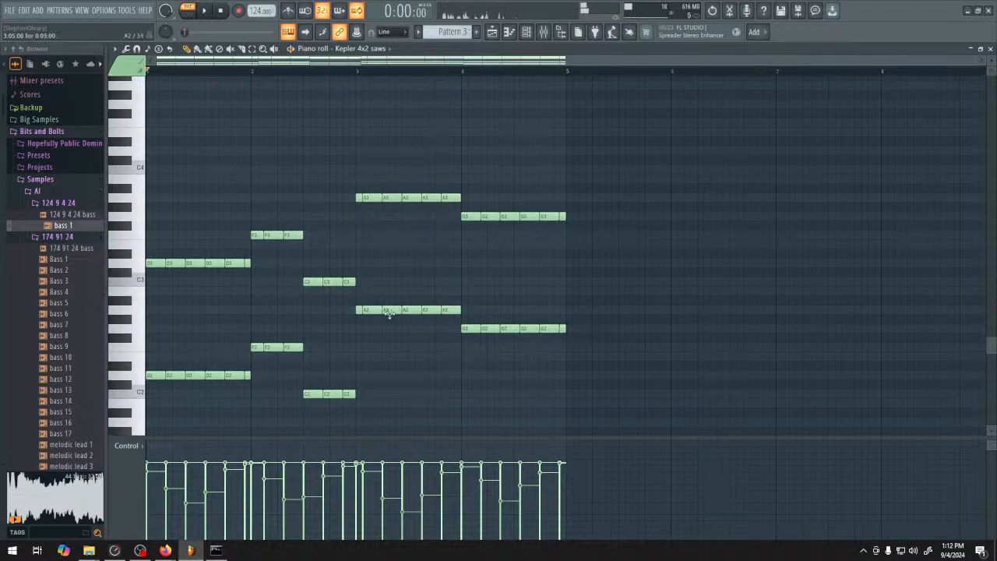
Select all the low chopped notes from C2 to A3 and try to rejoin them with Quick legato
{"action": "left_click_drag", "start_coordinate": [158, 156], "coordinate": [610, 393]}
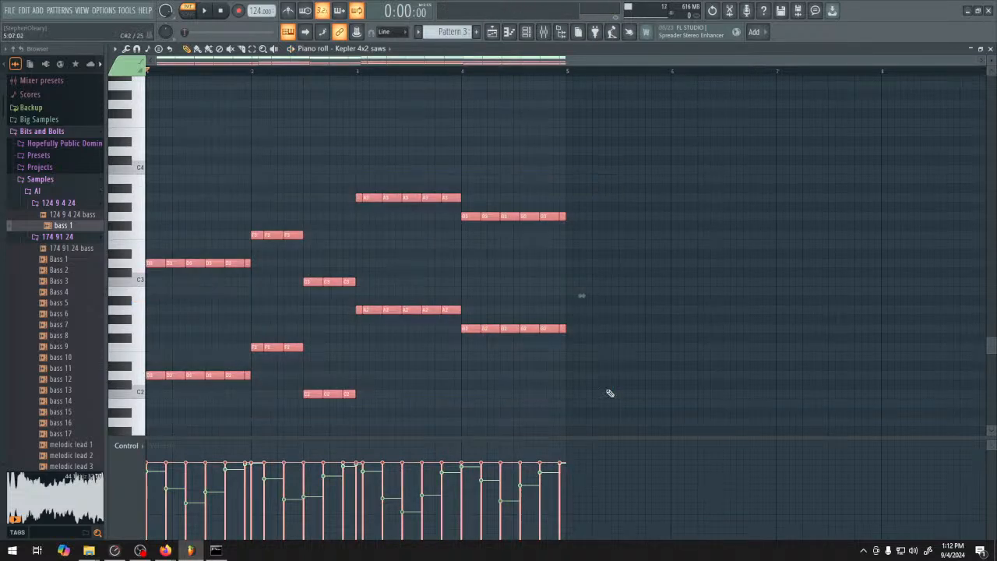
{"action": "key", "text": "alt+l"}
{"action": "left_click", "coordinate": [535, 325]}
{"action": "scroll", "coordinate": [499, 285], "scroll_direction": "up", "scroll_amount": 5}
{"action": "scroll", "coordinate": [495, 290], "scroll_direction": "down", "scroll_amount": 8}
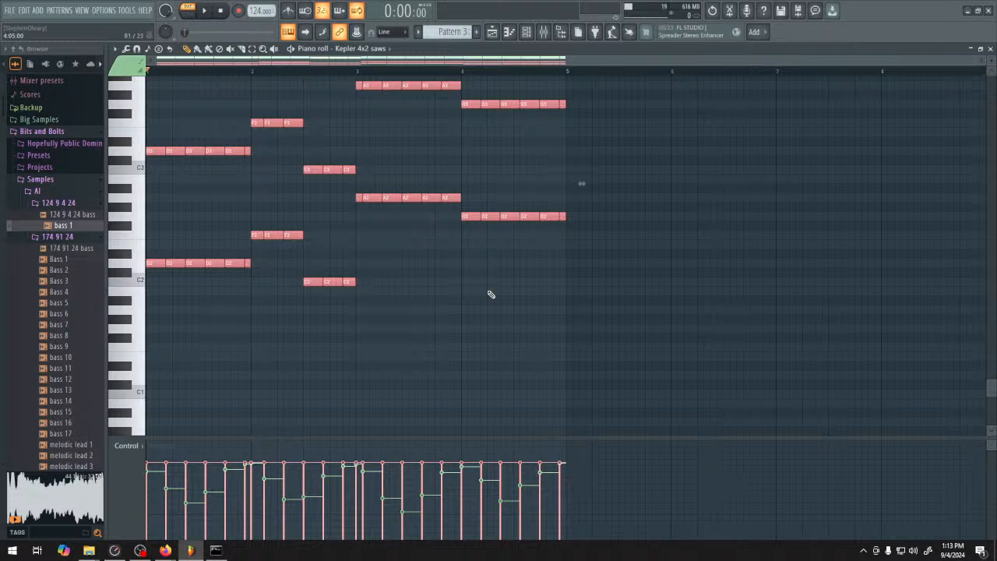
{"action": "scroll", "coordinate": [491, 294], "scroll_direction": "up", "scroll_amount": 4}
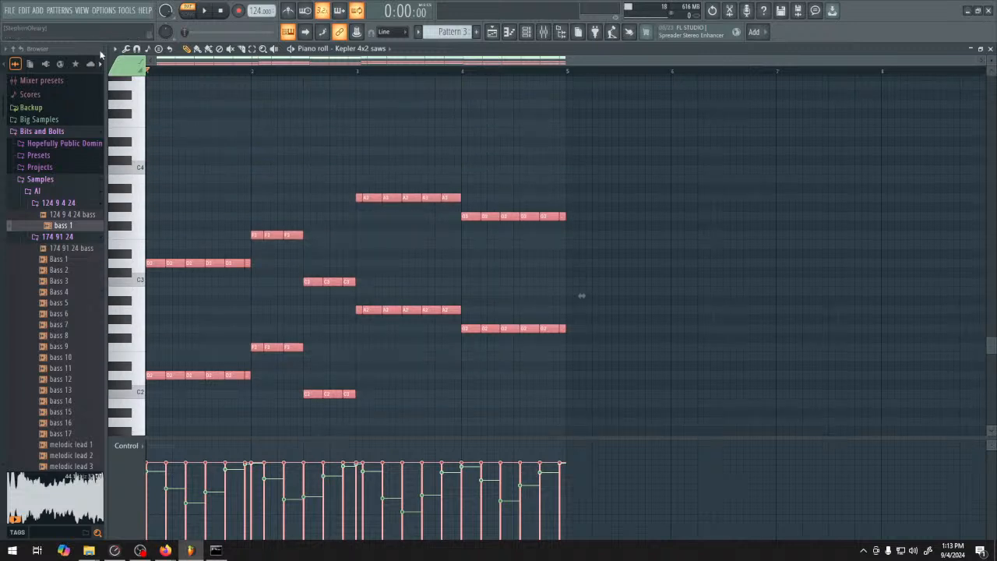
{"action": "left_click", "coordinate": [138, 50]}
{"action": "left_click", "coordinate": [127, 50]}
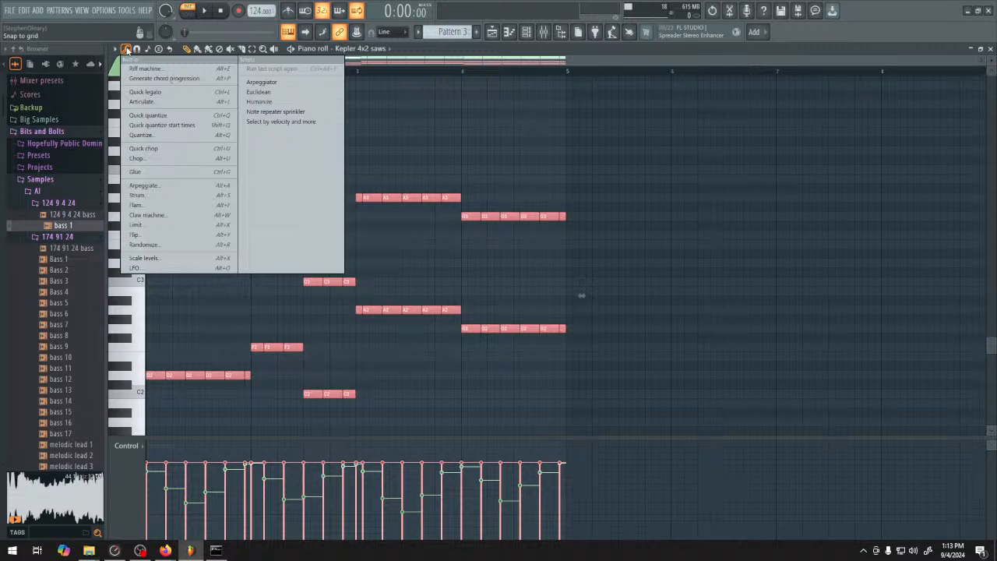
{"action": "left_click", "coordinate": [179, 93]}
Glue the selected low notes back into sustained notes, leaving the upper chords chopped, and clear the selection
{"action": "scroll", "coordinate": [365, 308], "scroll_direction": "down", "scroll_amount": 3}
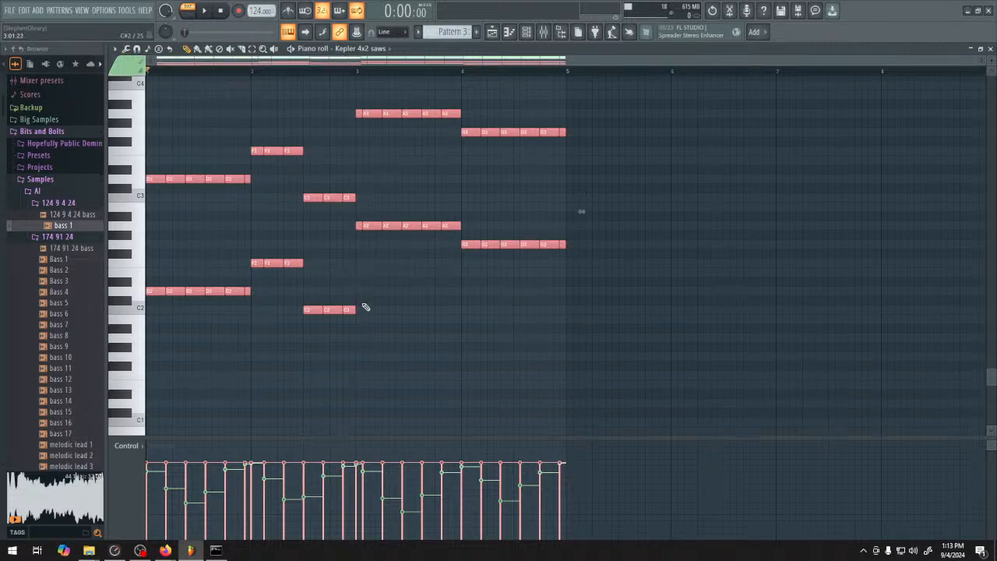
{"action": "scroll", "coordinate": [366, 308], "scroll_direction": "up", "scroll_amount": 13}
{"action": "scroll", "coordinate": [310, 232], "scroll_direction": "down", "scroll_amount": 6}
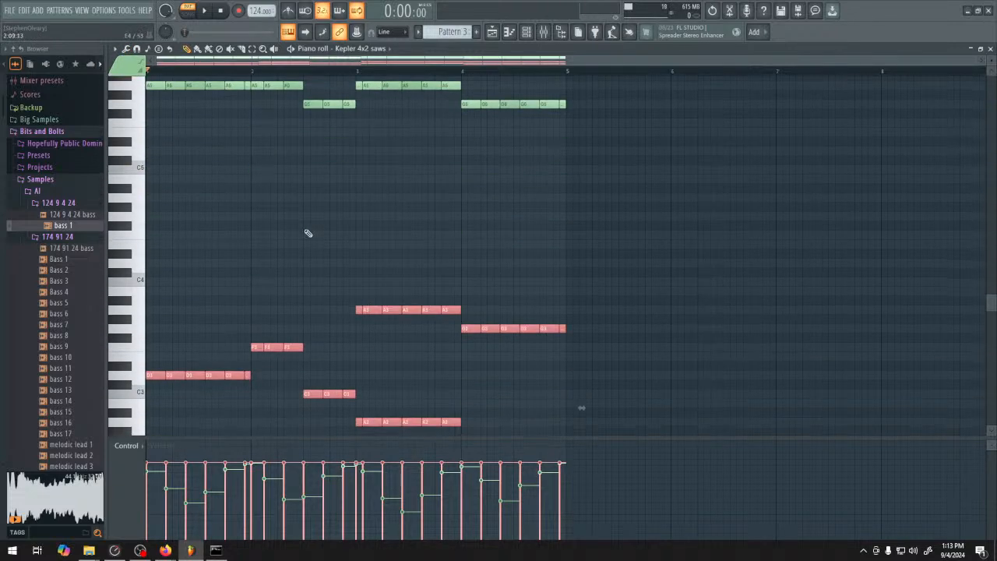
{"action": "key", "text": "ctrl+d"}
{"action": "scroll", "coordinate": [311, 240], "scroll_direction": "down", "scroll_amount": 5}
{"action": "key", "text": "ctrl+a"}
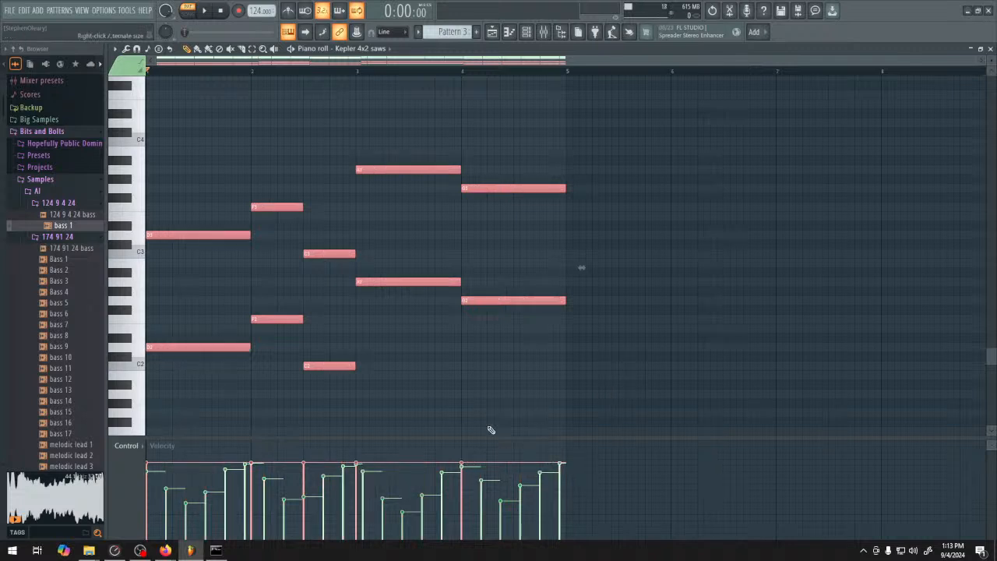
{"action": "key", "text": "ctrl+d"}
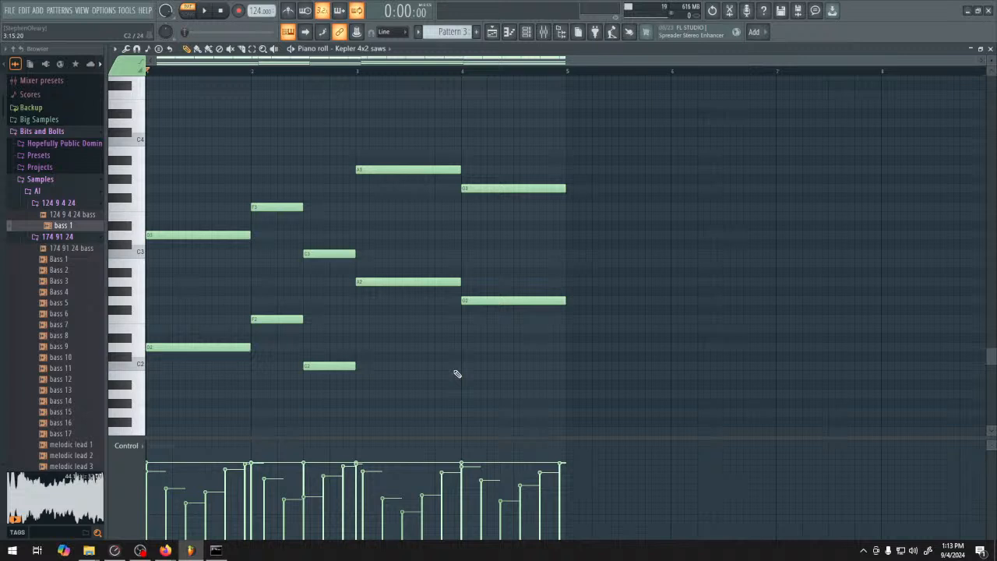
Play the pattern to hear the chopped upper chords over the sustained low notes
{"action": "left_click", "coordinate": [137, 48]}
{"action": "left_click", "coordinate": [140, 51]}
{"action": "scroll", "coordinate": [439, 394], "scroll_direction": "up", "scroll_amount": 12}
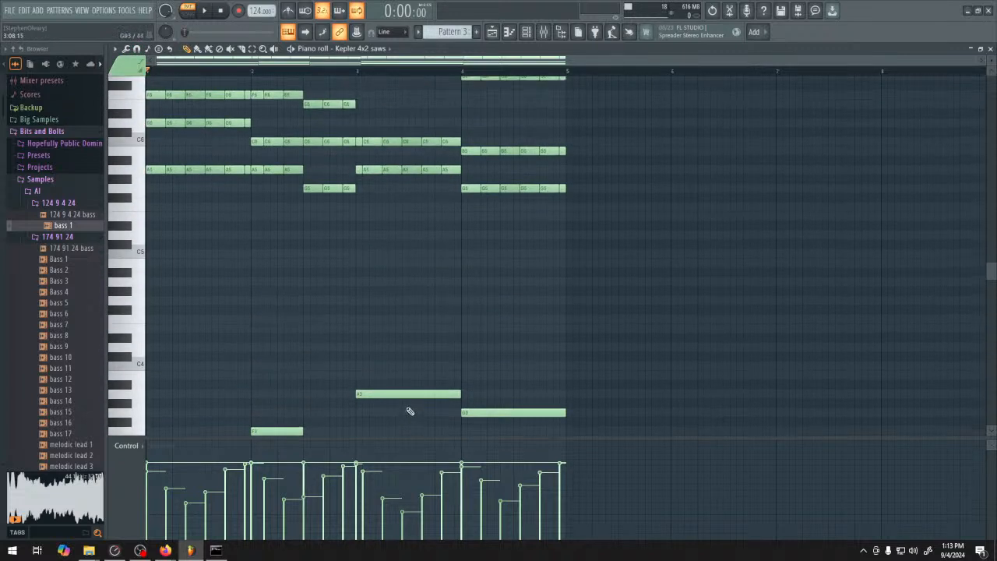
{"action": "key", "text": "space"}
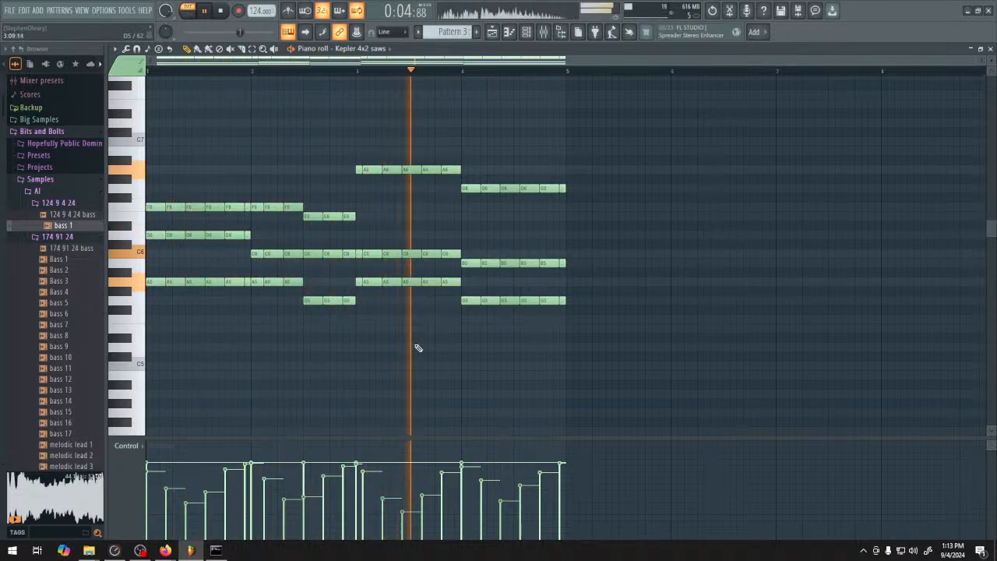
{"action": "key", "text": "space"}
Unmute Track 1 in the playlist and briefly play the Pattern 3 clip from bar 10 in song mode
{"action": "left_click", "coordinate": [492, 31]}
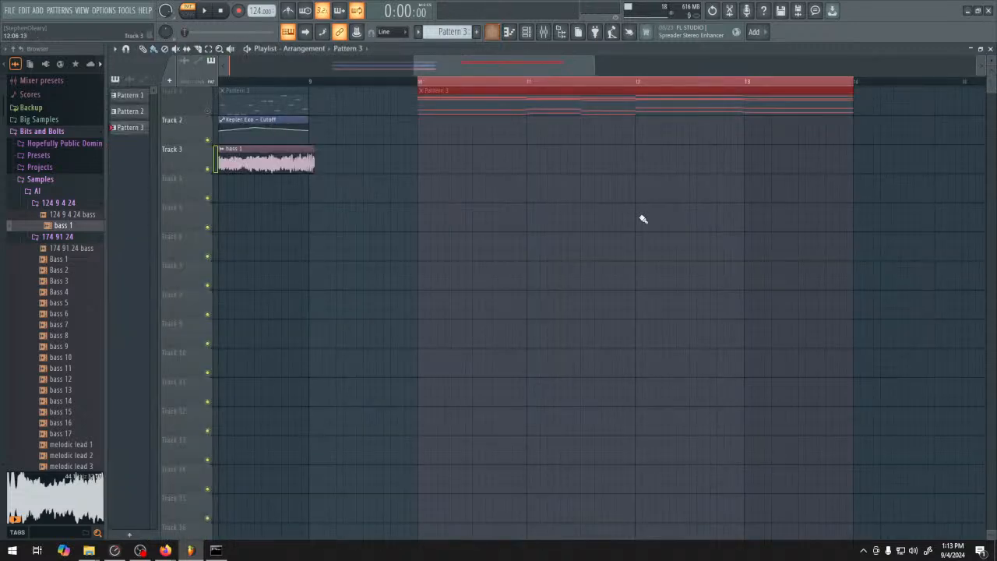
{"action": "scroll", "coordinate": [464, 215], "scroll_direction": "down", "scroll_amount": 2}
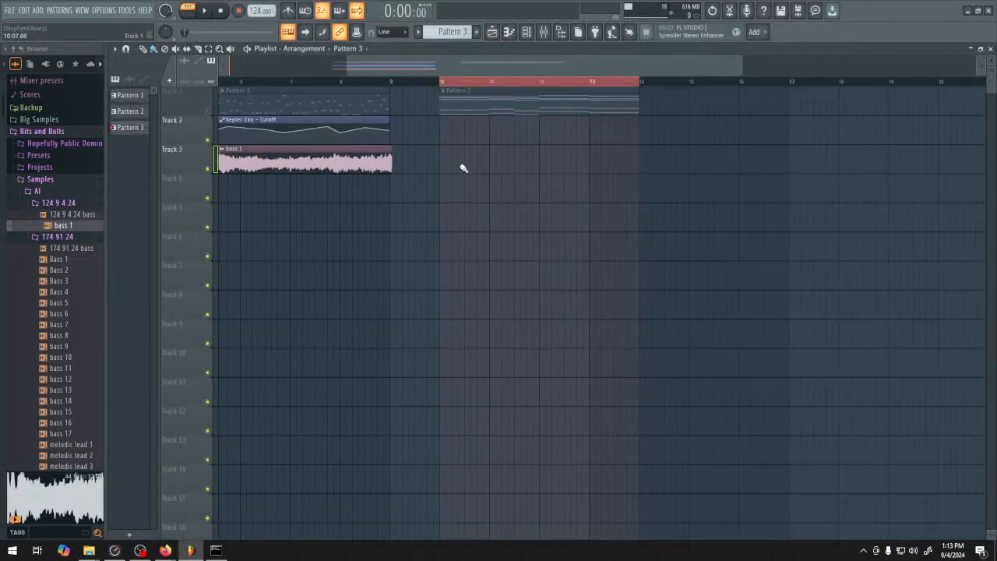
{"action": "right_click", "coordinate": [209, 111]}
{"action": "left_click", "coordinate": [208, 111]}
{"action": "right_click", "coordinate": [208, 111]}
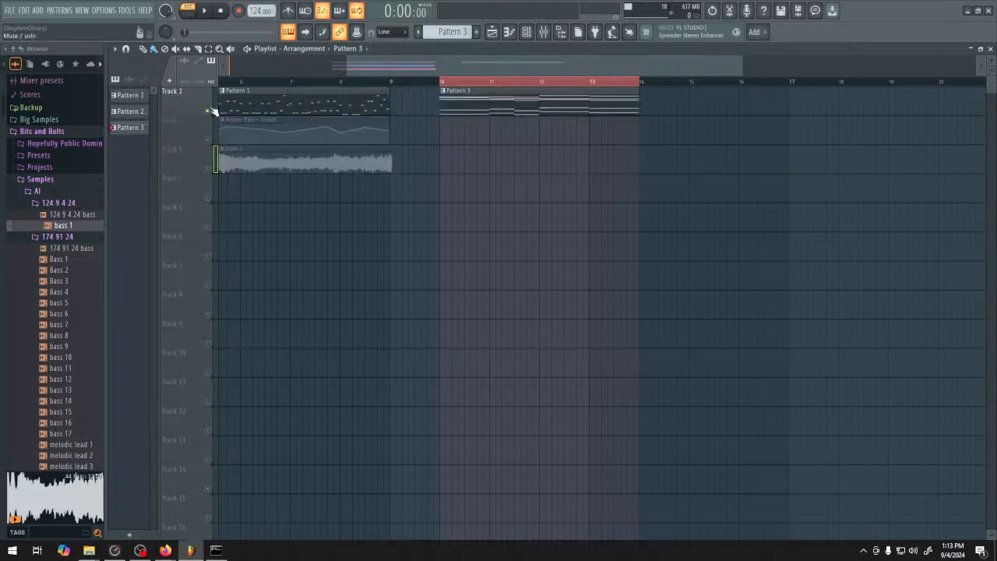
{"action": "right_click", "coordinate": [208, 111]}
{"action": "left_click", "coordinate": [442, 82]}
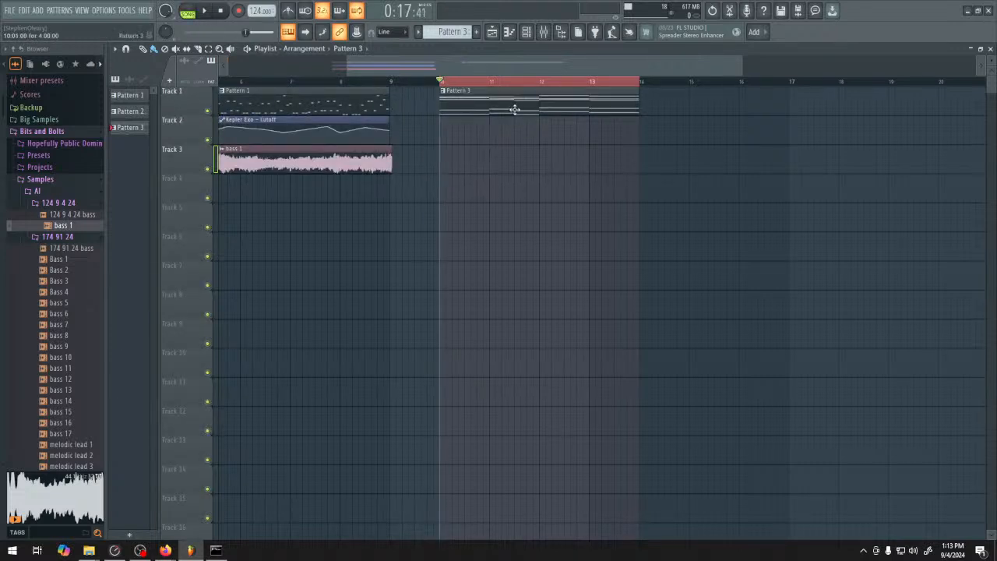
{"action": "key", "text": "space"}
{"action": "key", "text": "space"}
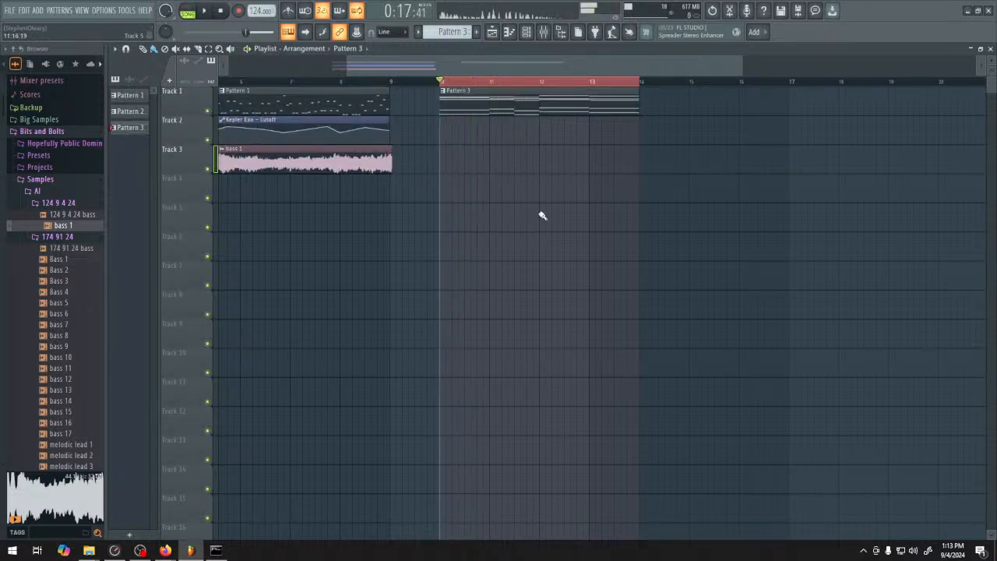
Render the selected playlist range as the WAV file "124 9 4 24 brass" in the Samples > AI > 124 9 4 24 folder
{"action": "key", "text": "ctrl+r"}
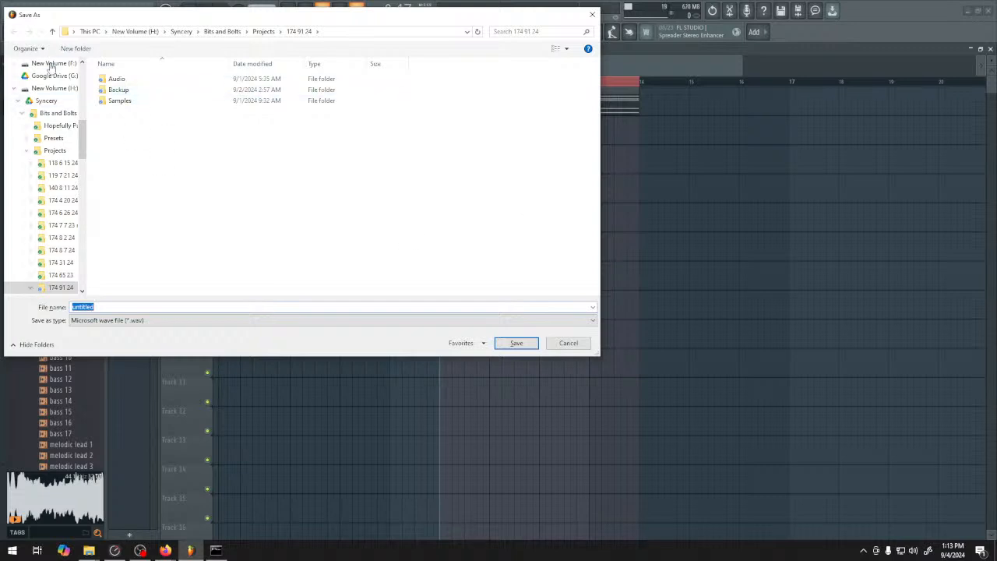
{"action": "scroll", "coordinate": [55, 141], "scroll_direction": "up", "scroll_amount": 10}
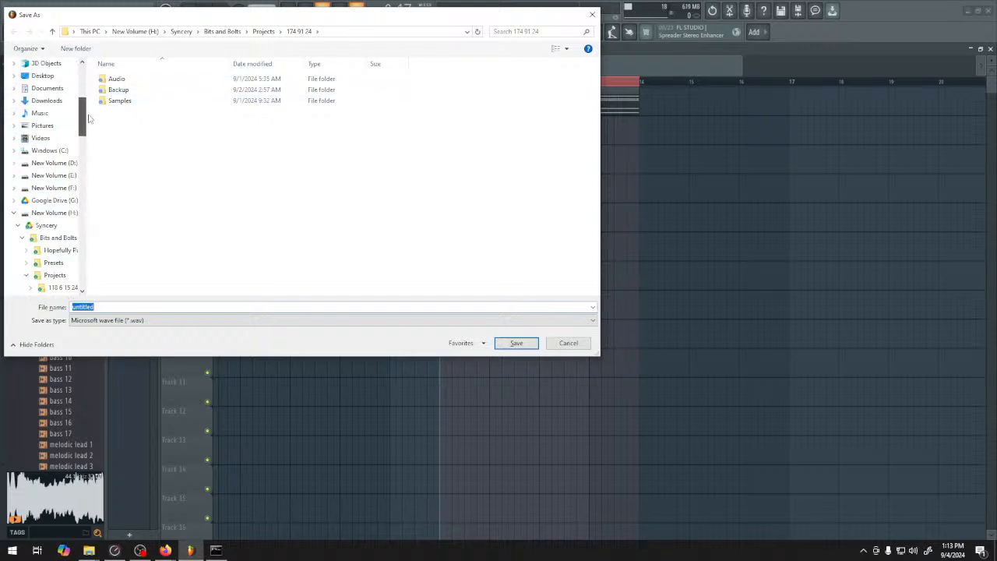
{"action": "left_click", "coordinate": [50, 141]}
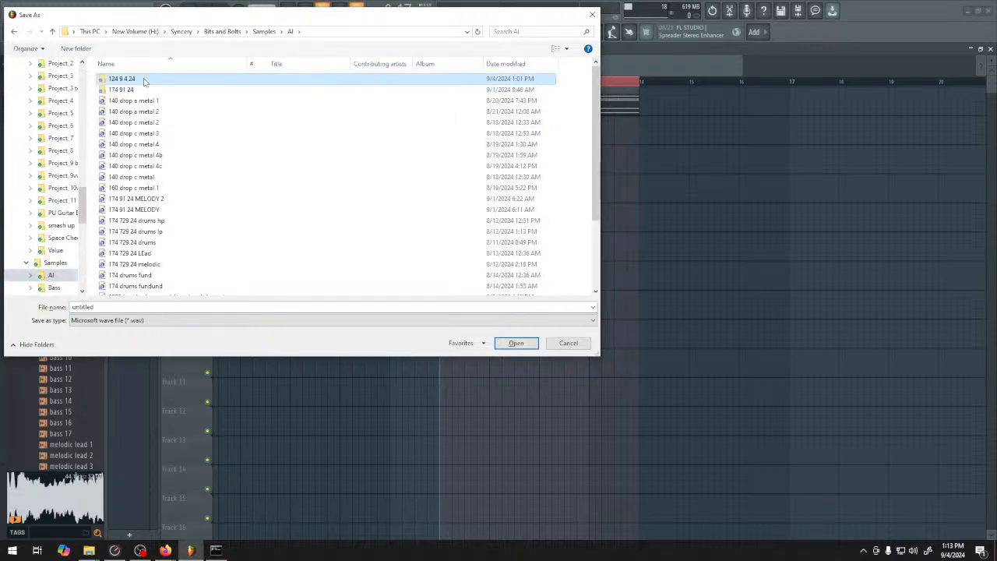
{"action": "double_click", "coordinate": [127, 79]}
{"action": "left_click", "coordinate": [127, 78]}
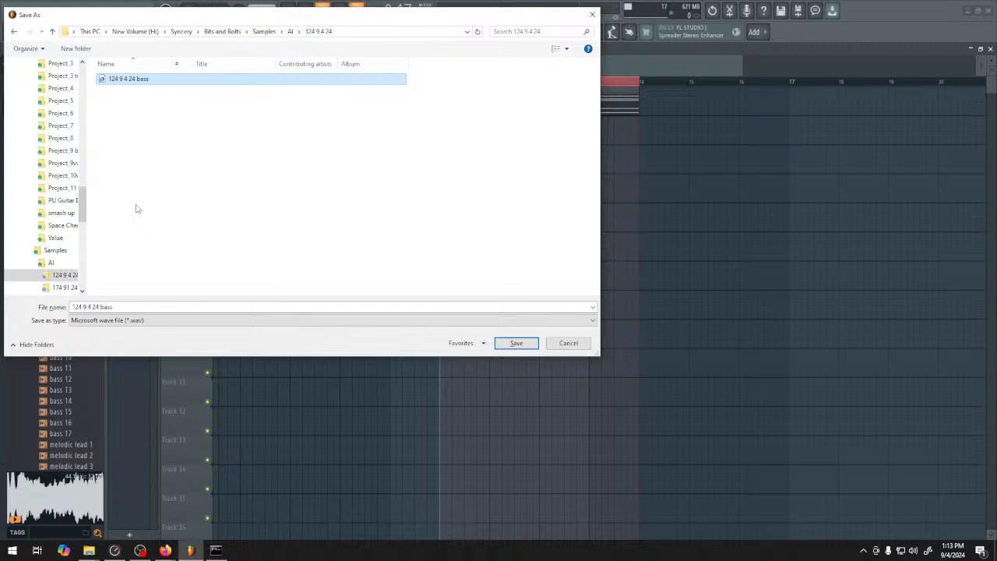
{"action": "left_click", "coordinate": [144, 306]}
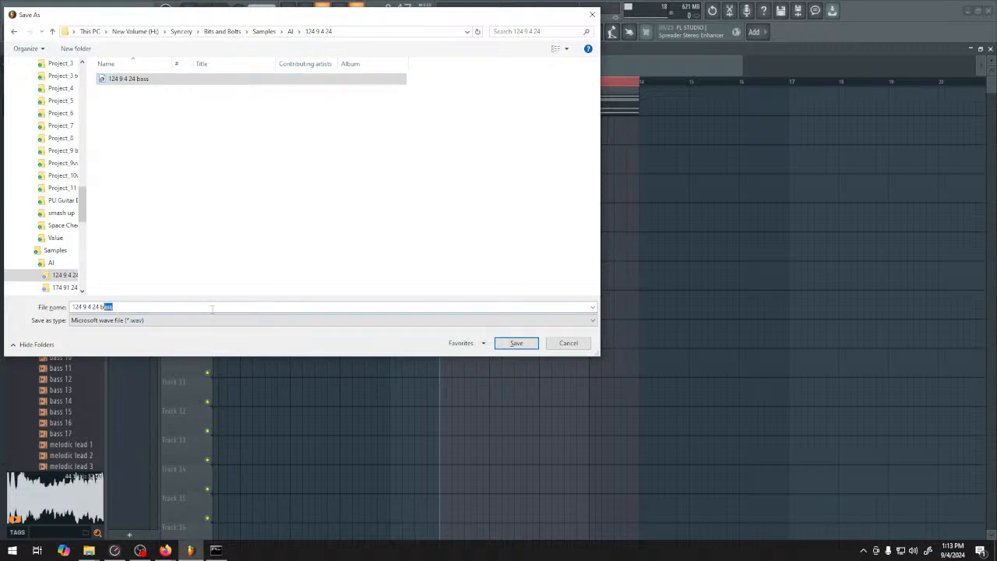
{"action": "type", "text": "rass"}
{"action": "key", "text": "Return"}
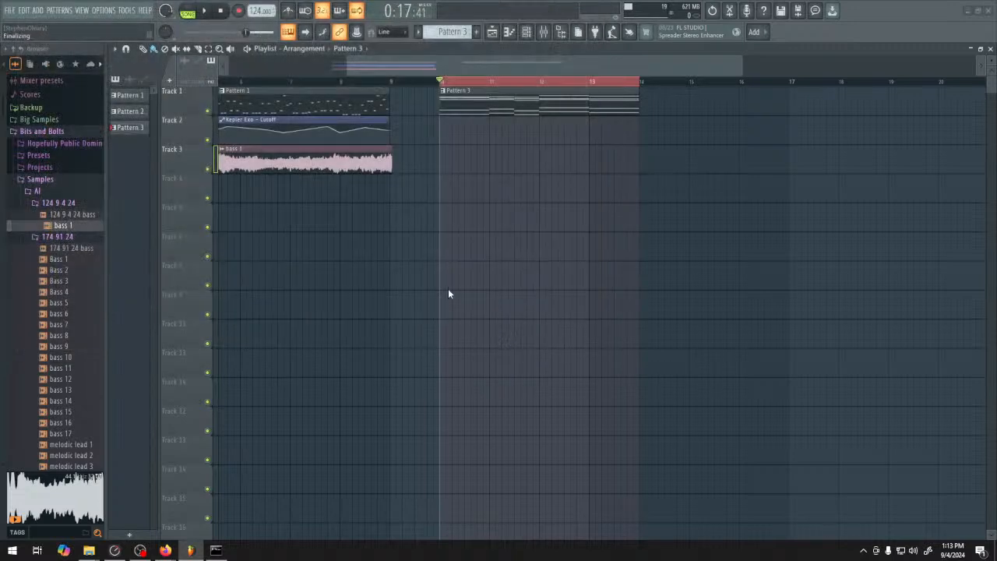
{"action": "left_click", "coordinate": [585, 417]}
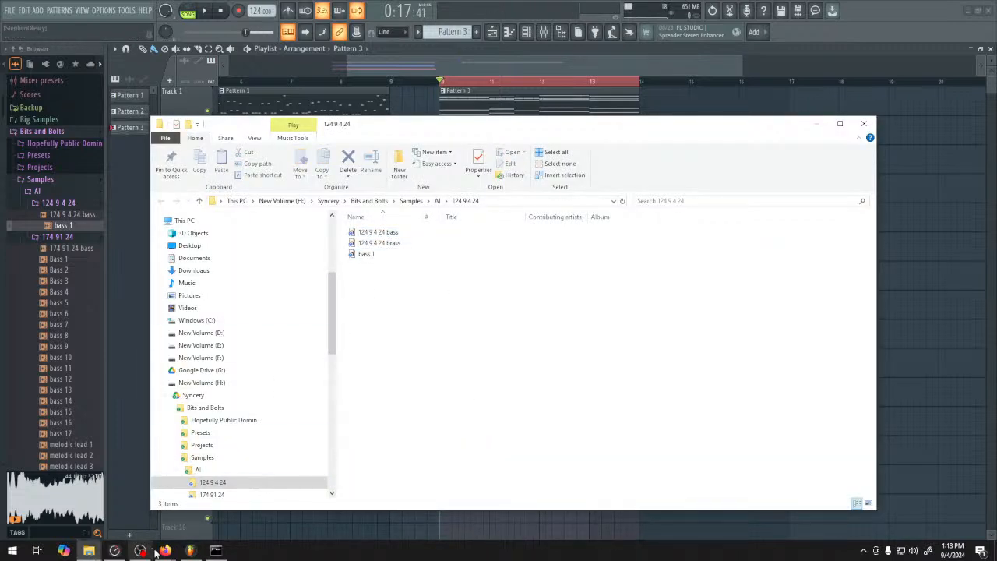
Switch to ComfyUI in the browser and briefly play the last generated clip in the PreviewAudio node
{"action": "left_click", "coordinate": [113, 511]}
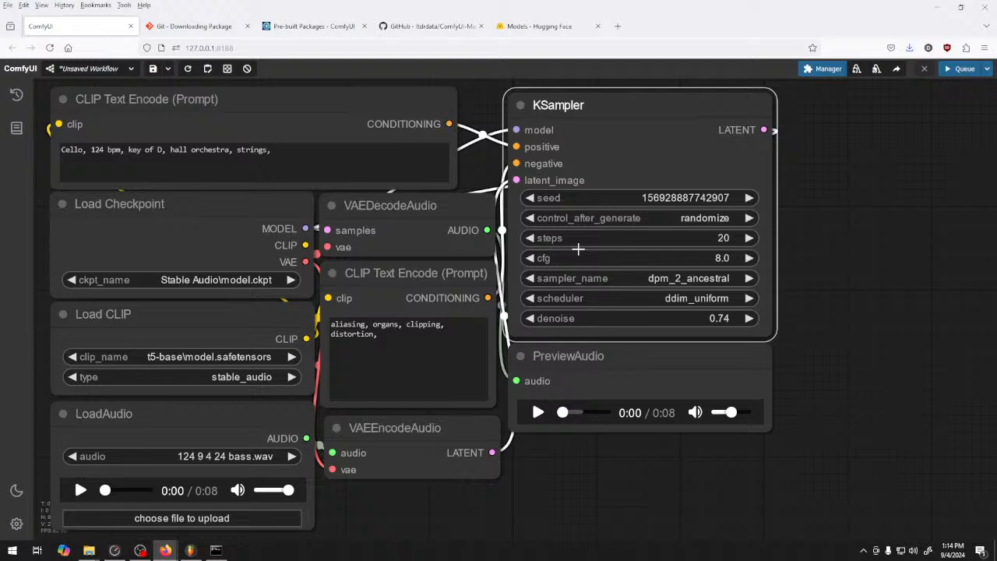
{"action": "left_click", "coordinate": [538, 413]}
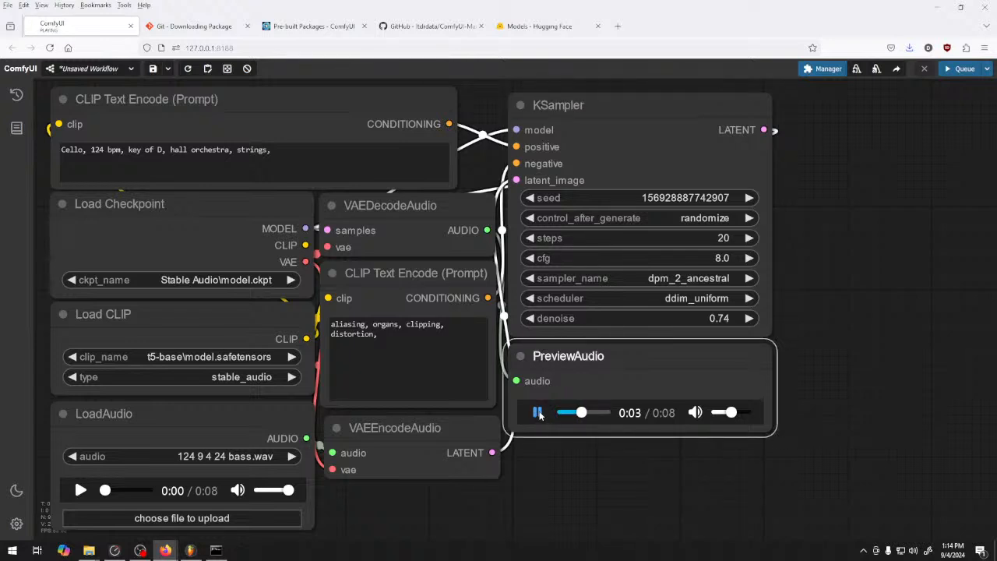
{"action": "left_click", "coordinate": [537, 413]}
Change the positive prompt to "yelling bears, 124 bpm, key of D, hall orchestra, crashing into percussion, bears and cymbals having a fight,"
{"action": "double_click", "coordinate": [72, 149]}
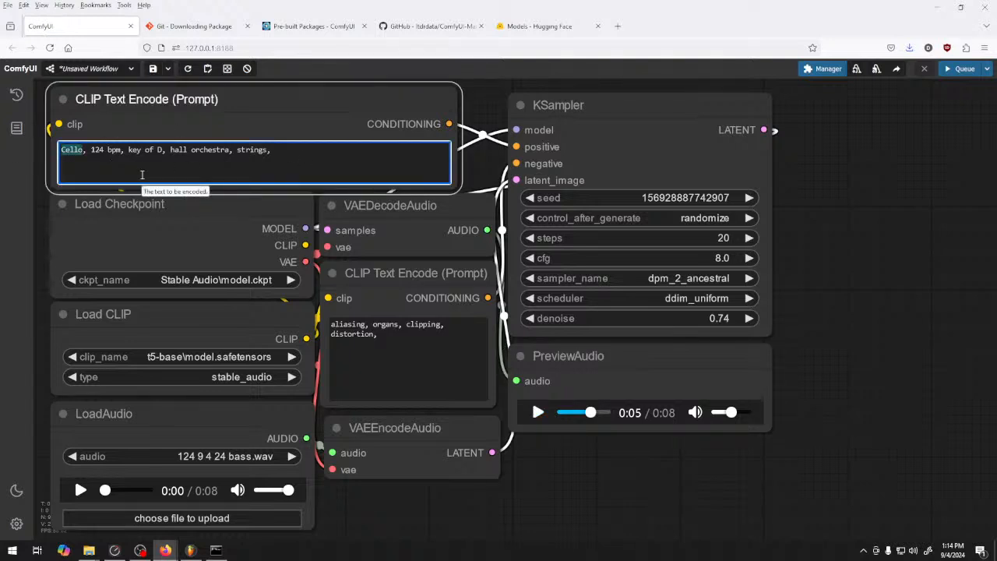
{"action": "type", "text": "yelling b"}
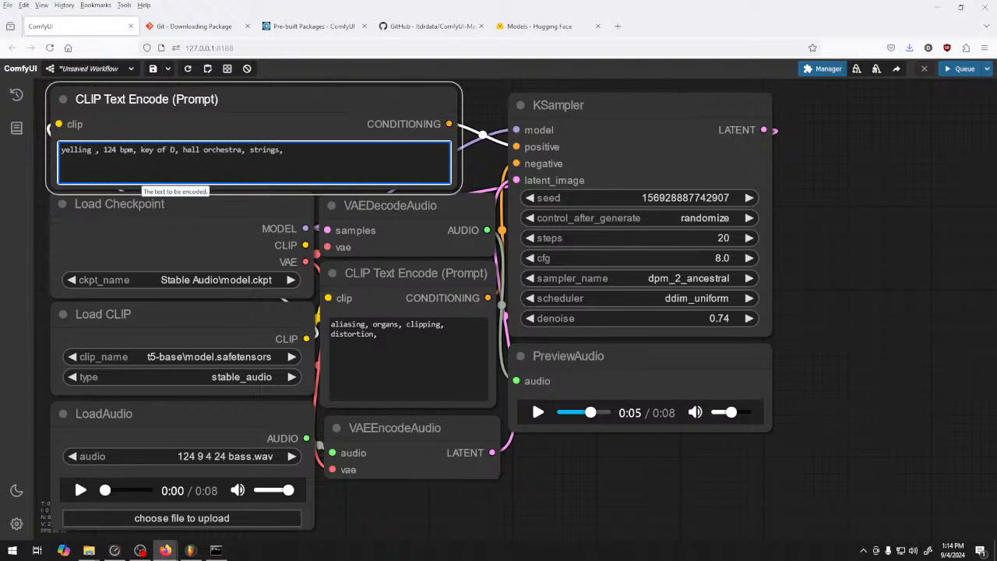
{"action": "type", "text": "ears"}
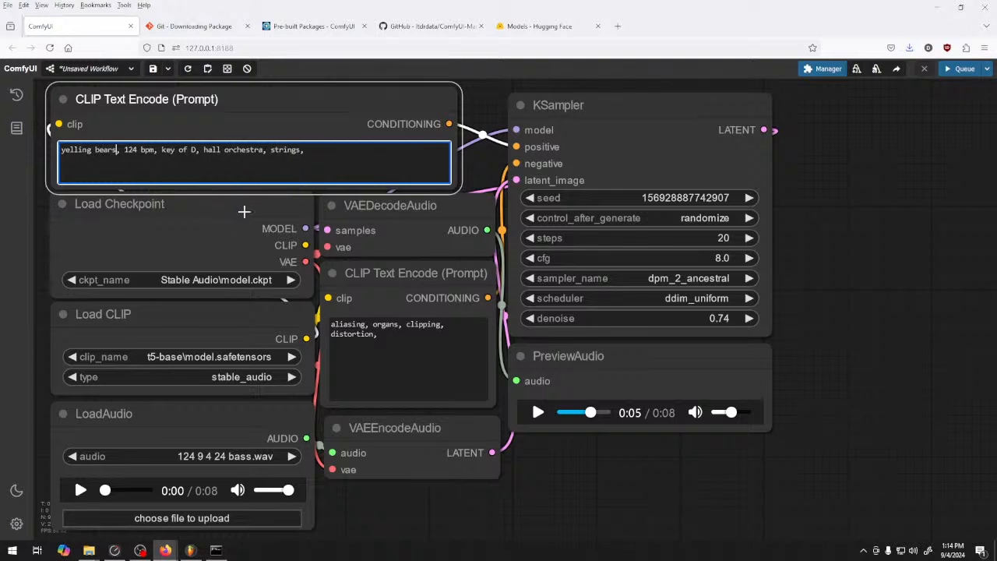
{"action": "left_click_drag", "start_coordinate": [308, 150], "coordinate": [272, 152]}
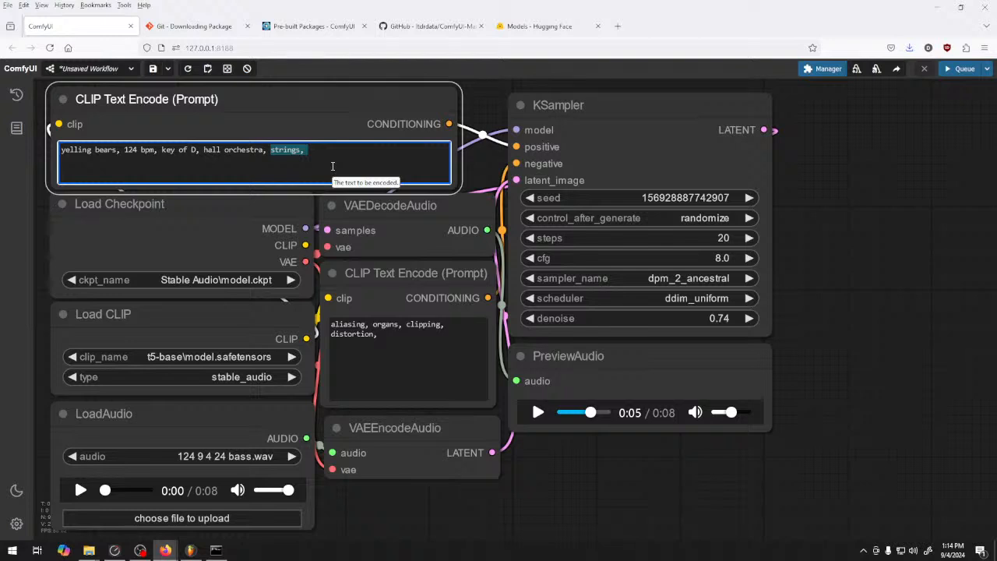
{"action": "type", "text": "crashing"}
{"action": "type", "text": "int o"}
{"action": "type", "text": "s and cymb"}
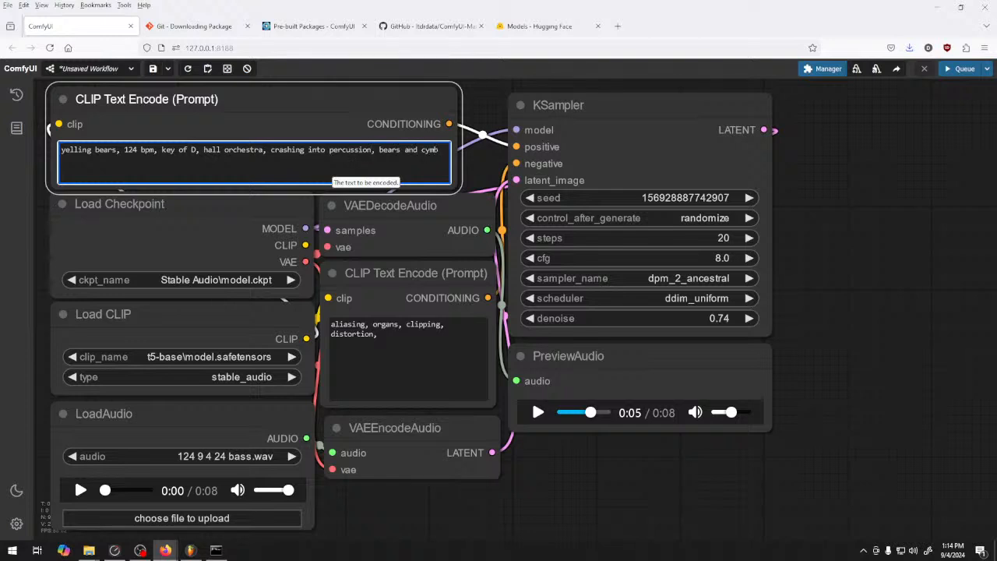
{"action": "type", "text": "als havinga fight,"}
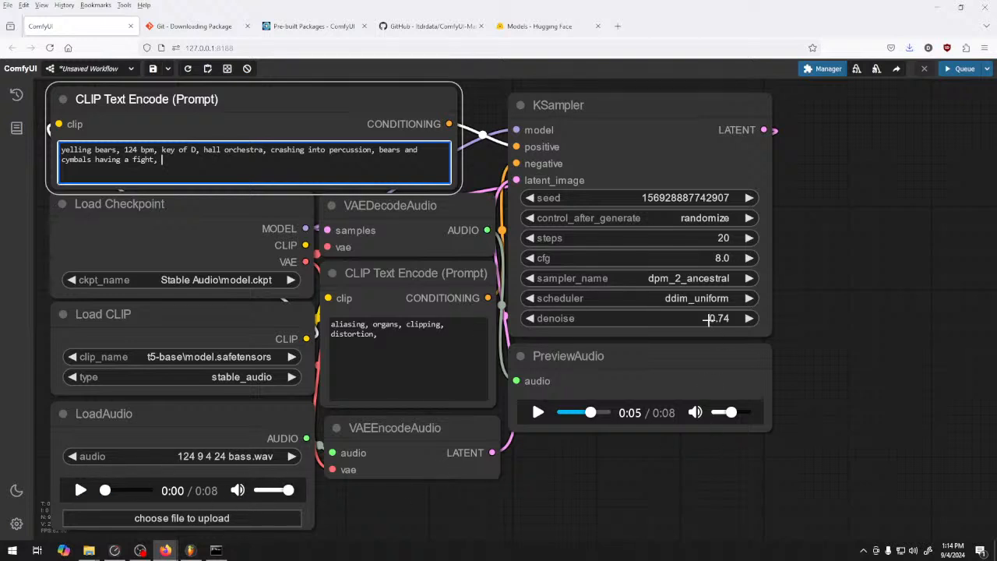
Generate a clip with the KSampler's sampler set to ddim and listen to the preview
{"action": "left_click", "coordinate": [664, 285]}
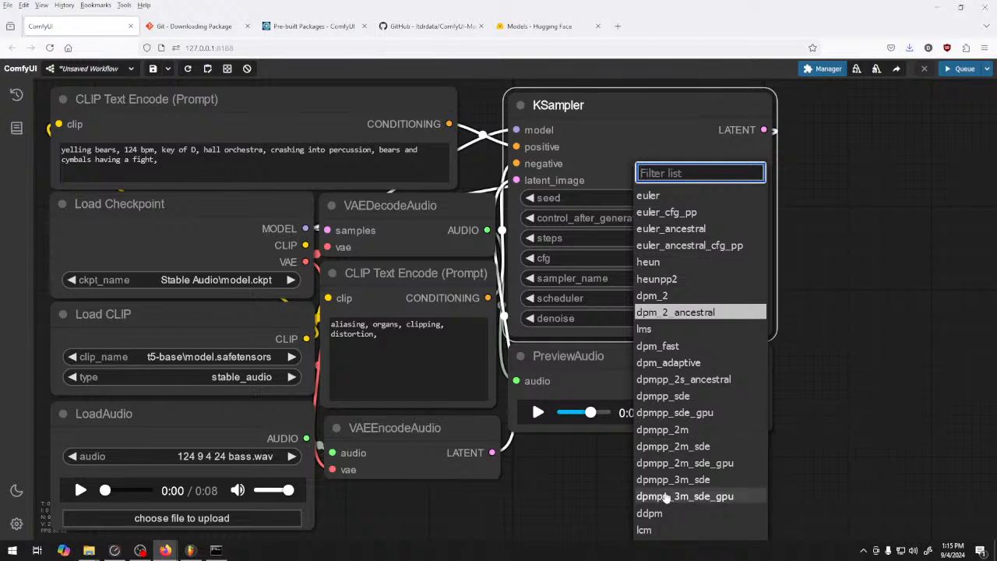
{"action": "scroll", "coordinate": [675, 460], "scroll_direction": "down", "scroll_amount": 3}
{"action": "scroll", "coordinate": [672, 491], "scroll_direction": "down", "scroll_amount": 3}
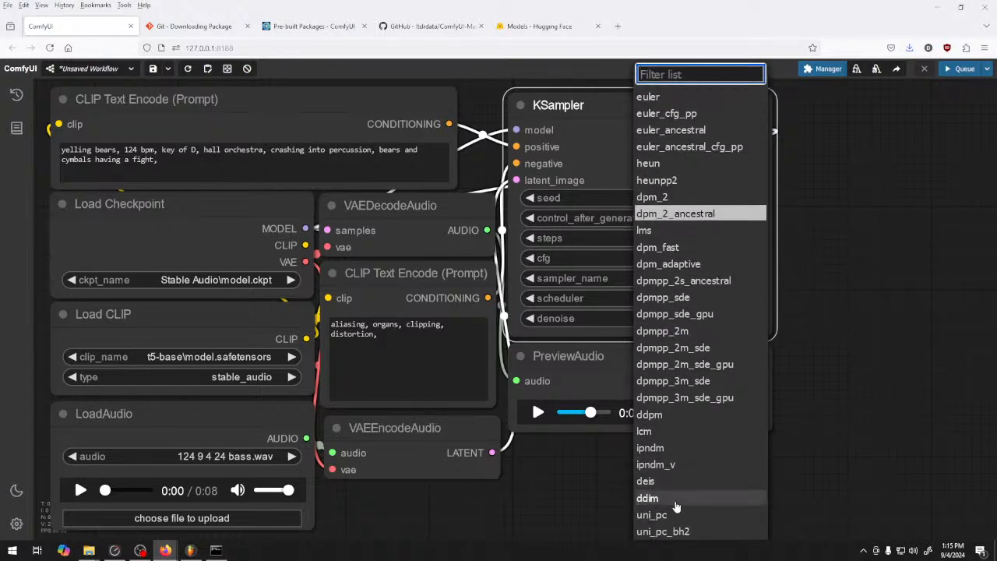
{"action": "left_click", "coordinate": [672, 496]}
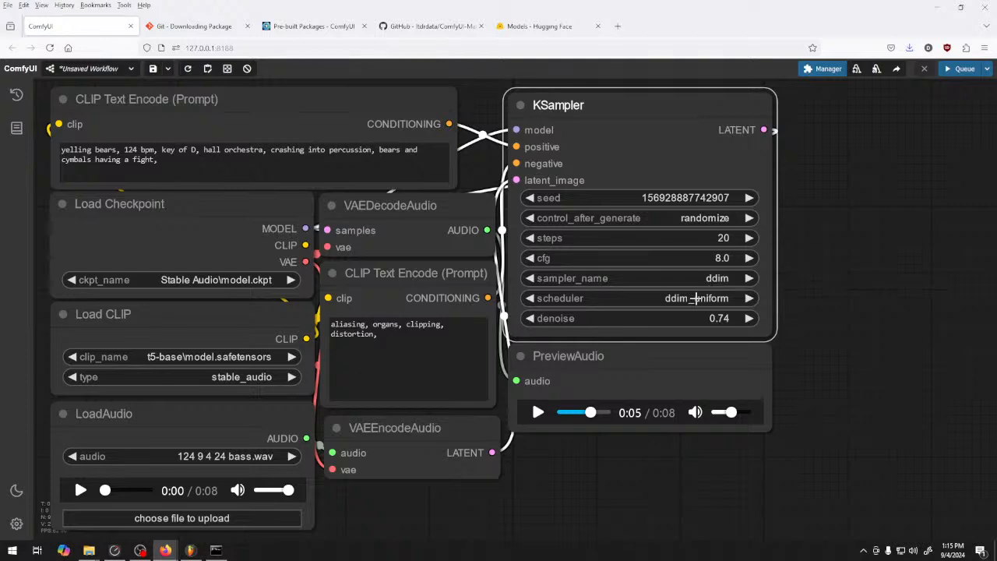
{"action": "left_click", "coordinate": [965, 69]}
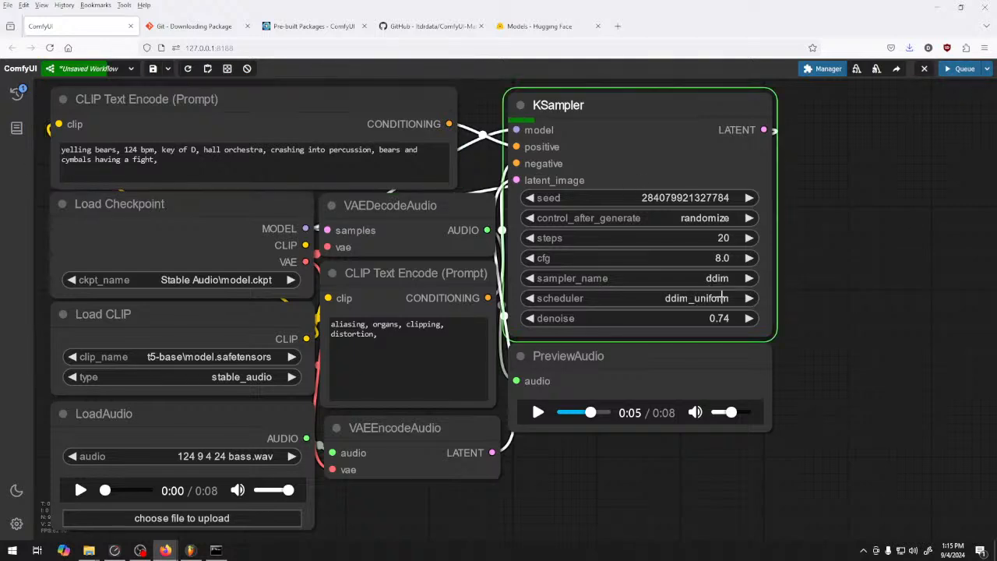
{"action": "left_click", "coordinate": [217, 551]}
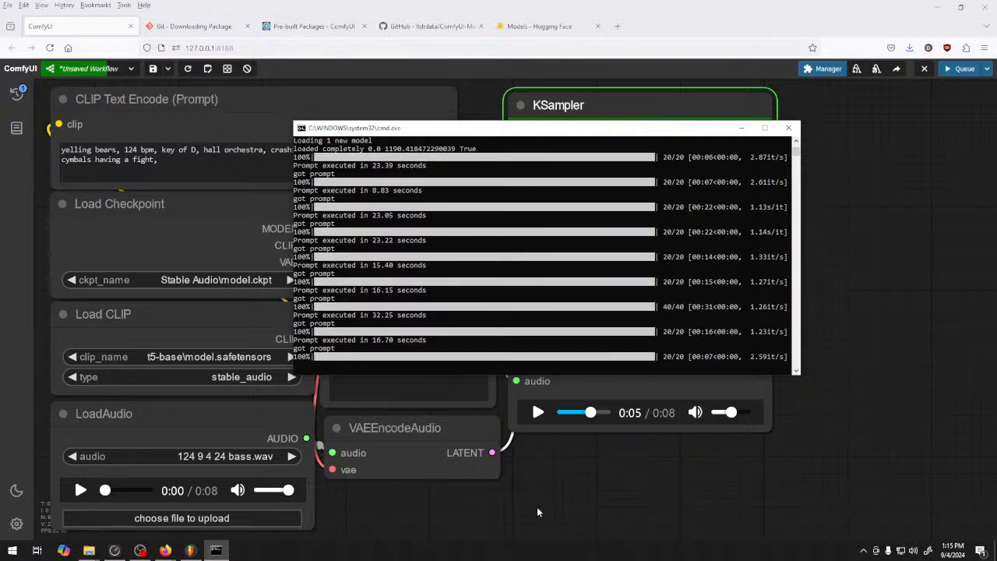
{"action": "left_click", "coordinate": [539, 413]}
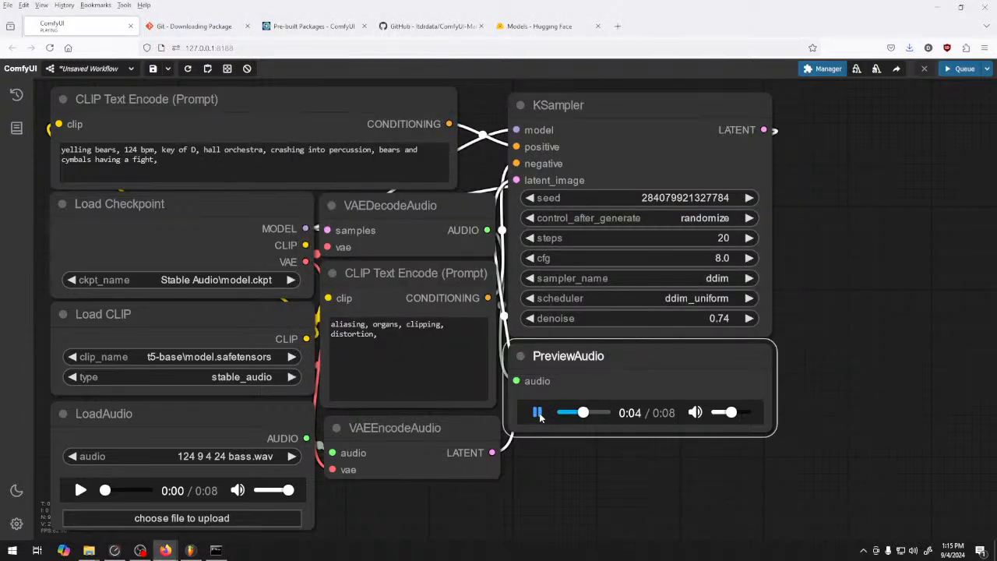
{"action": "left_click", "coordinate": [538, 413]}
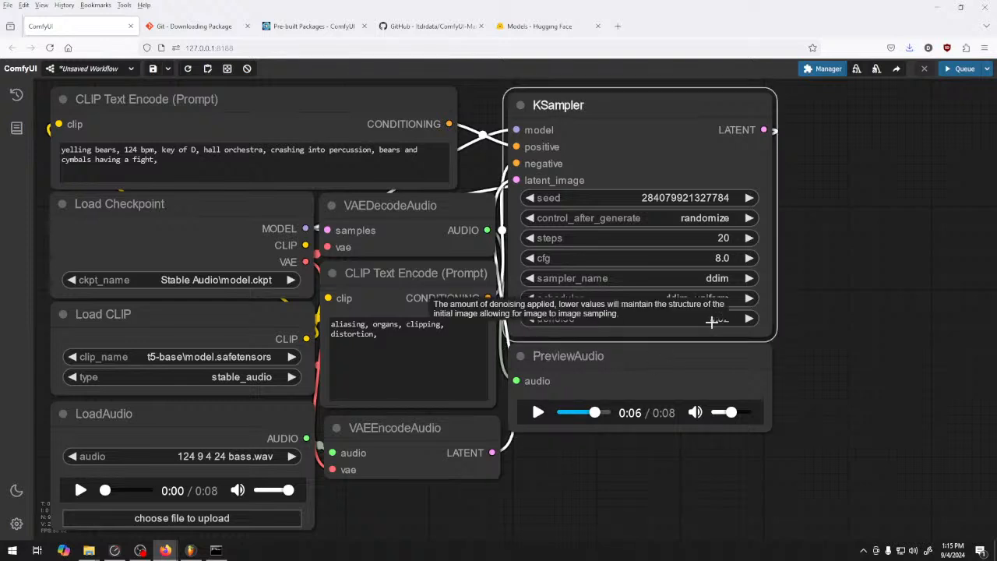
Generate a clip with the KSampler denoise set to 0.52 and play it through
{"action": "left_click_drag", "start_coordinate": [717, 319], "coordinate": [700, 320]}
{"action": "left_click", "coordinate": [538, 413]}
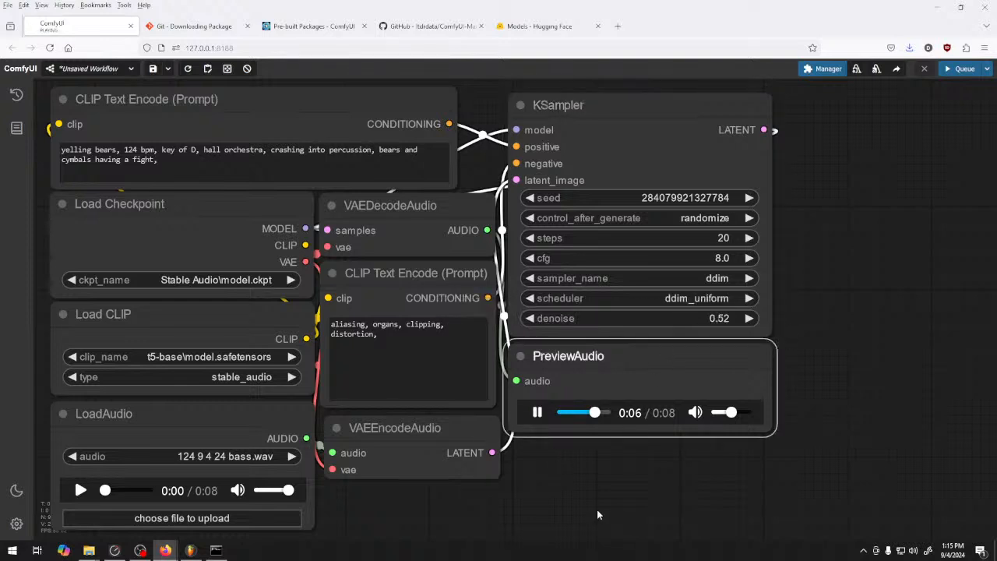
{"action": "left_click", "coordinate": [963, 69]}
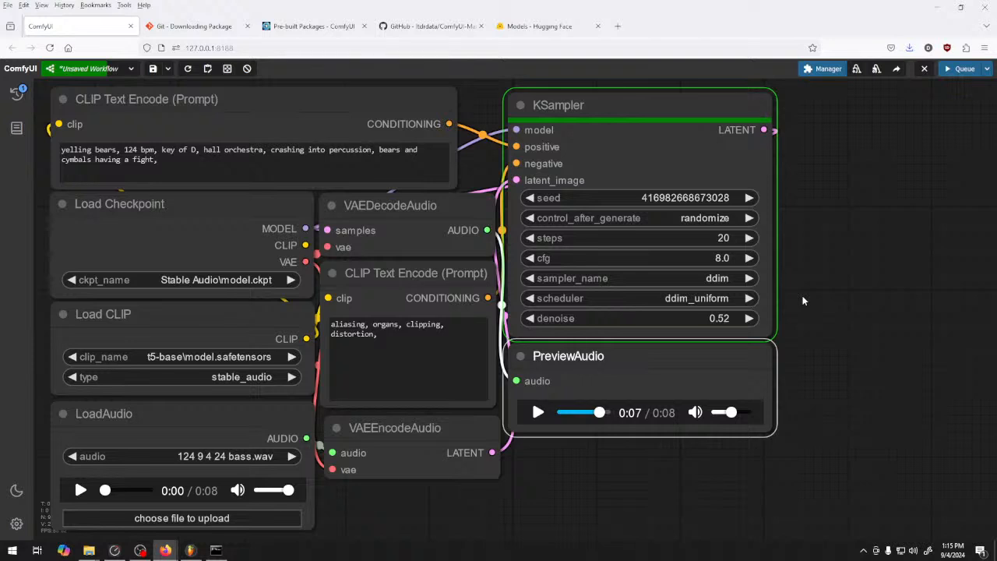
{"action": "left_click", "coordinate": [537, 413]}
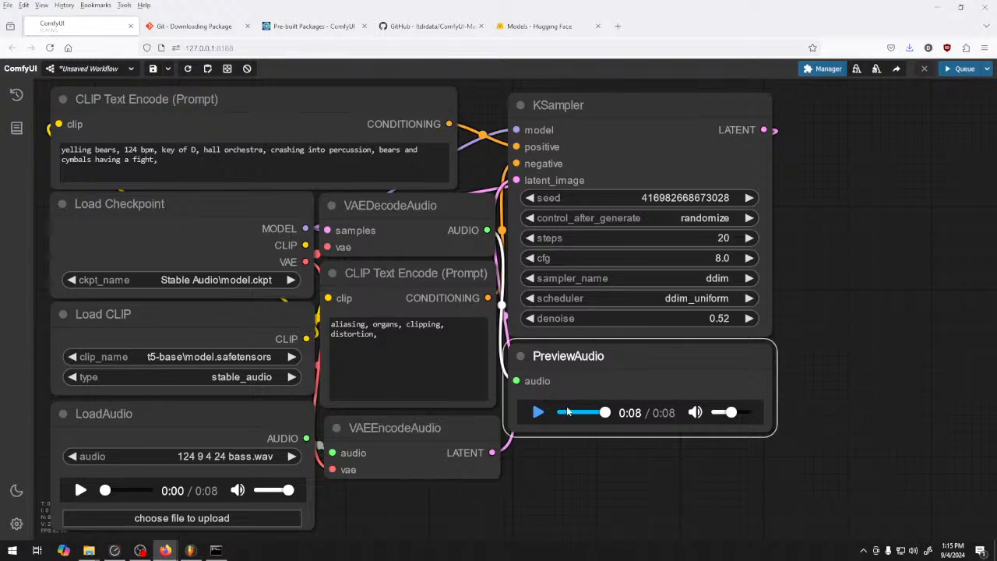
Generate a clip with the KSampler denoise set to 0.30 and play the start of it
{"action": "left_click_drag", "start_coordinate": [725, 318], "coordinate": [746, 318]}
{"action": "left_click", "coordinate": [746, 319]}
{"action": "left_click", "coordinate": [745, 319]}
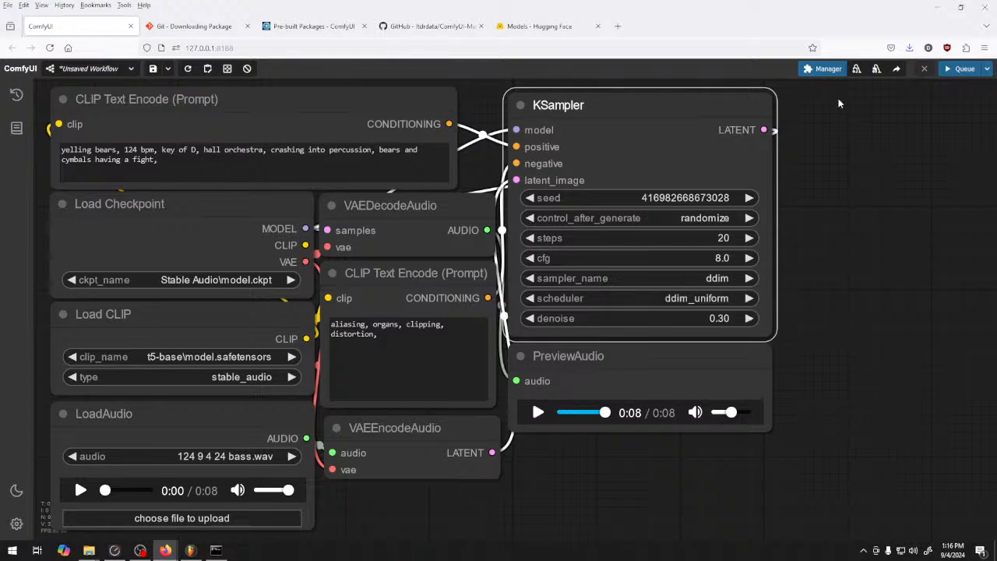
{"action": "left_click", "coordinate": [824, 68]}
{"action": "left_click", "coordinate": [499, 430]}
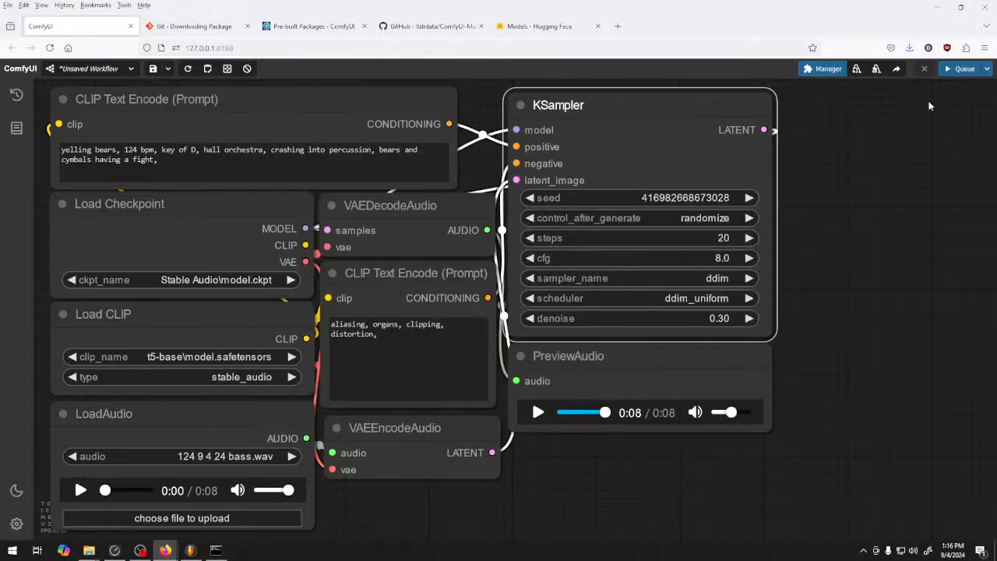
{"action": "left_click", "coordinate": [960, 68]}
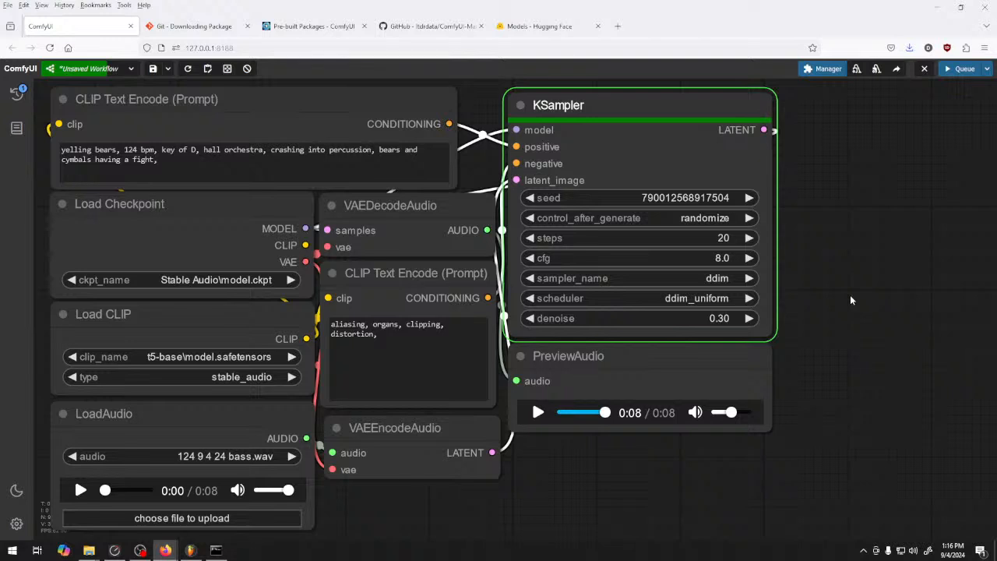
{"action": "left_click", "coordinate": [537, 413]}
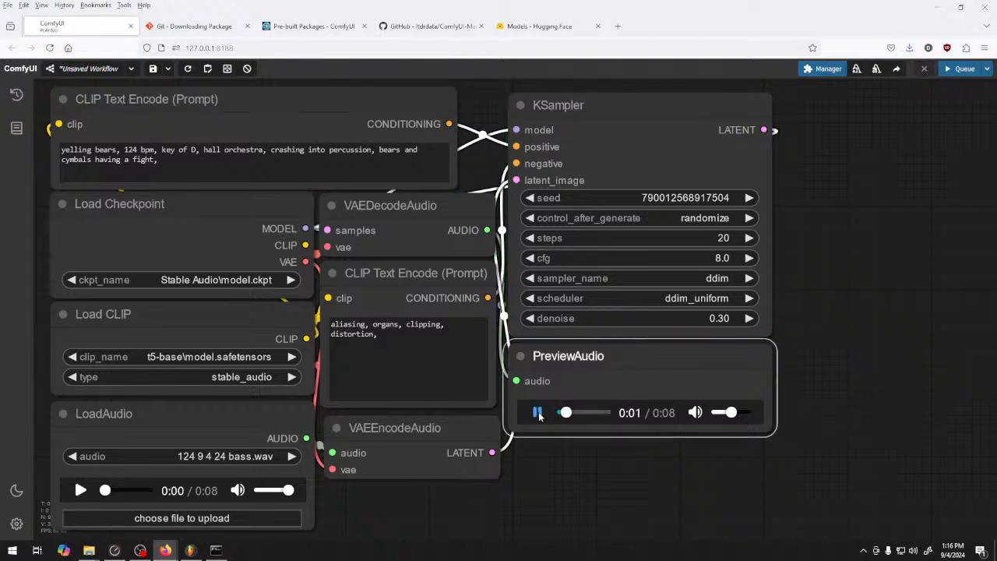
{"action": "left_click", "coordinate": [538, 414]}
Generate a clip with the KSampler denoise set to 0.50 and listen to the whole preview
{"action": "left_click_drag", "start_coordinate": [726, 319], "coordinate": [738, 320]}
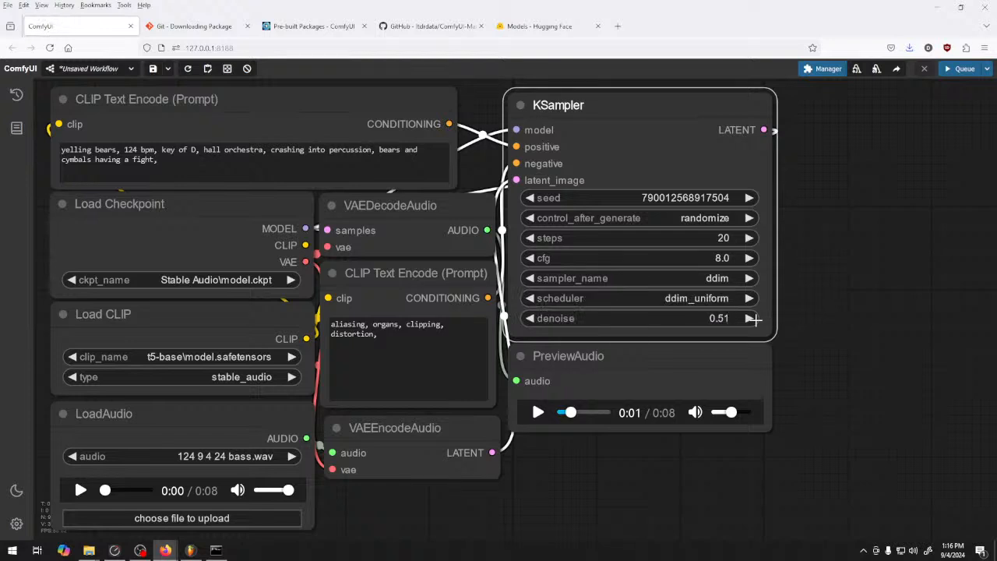
{"action": "left_click", "coordinate": [538, 318]}
{"action": "left_click", "coordinate": [962, 69]}
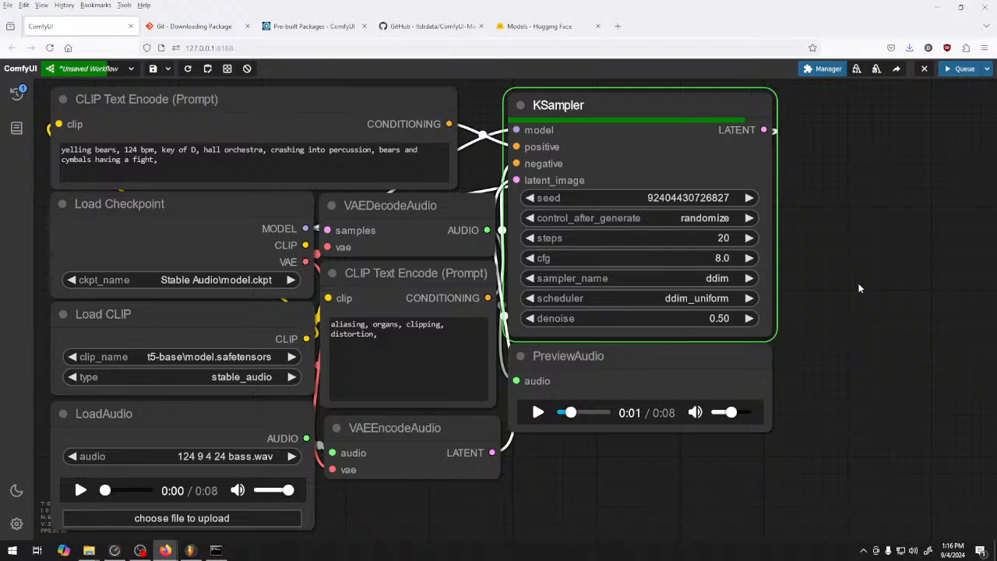
{"action": "left_click", "coordinate": [538, 412]}
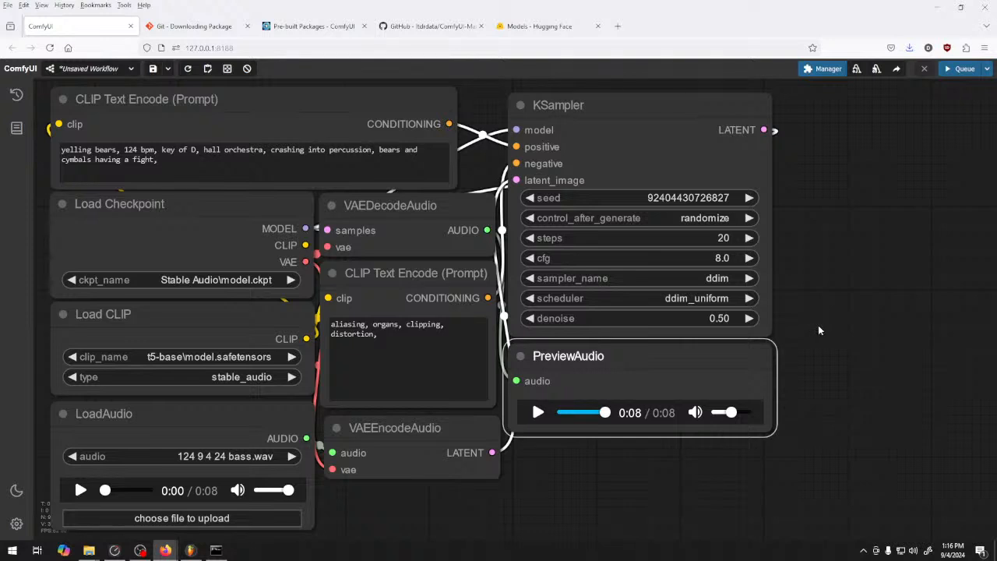
Generate a clip with the KSampler denoise set to 0.60 and listen to the preview
{"action": "left_click", "coordinate": [751, 318]}
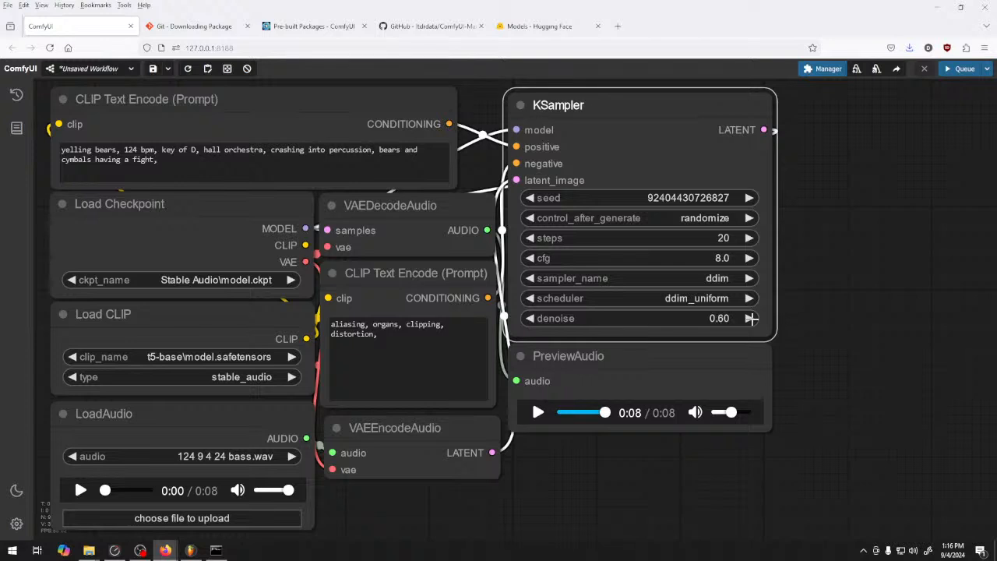
{"action": "left_click", "coordinate": [964, 69]}
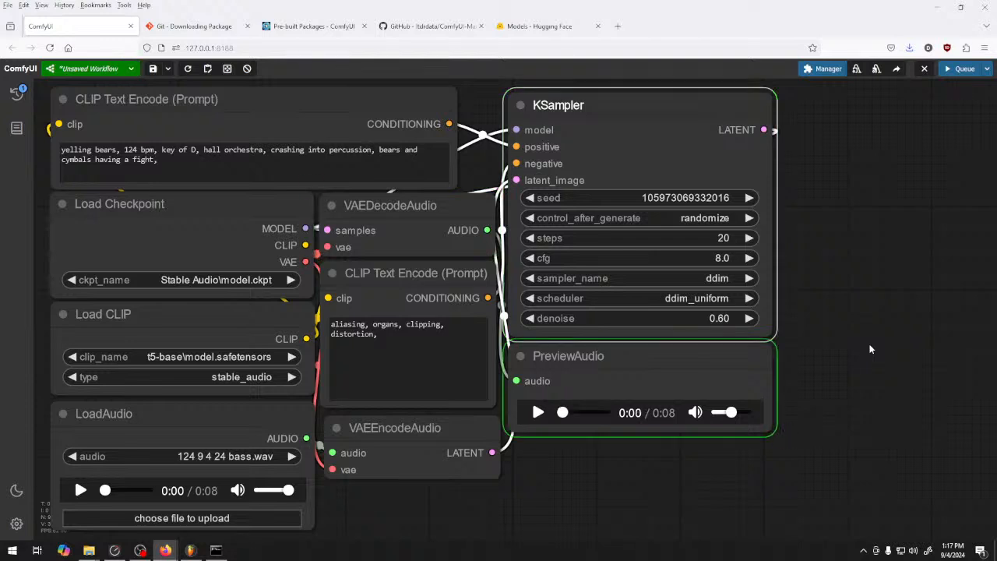
{"action": "left_click", "coordinate": [537, 413]}
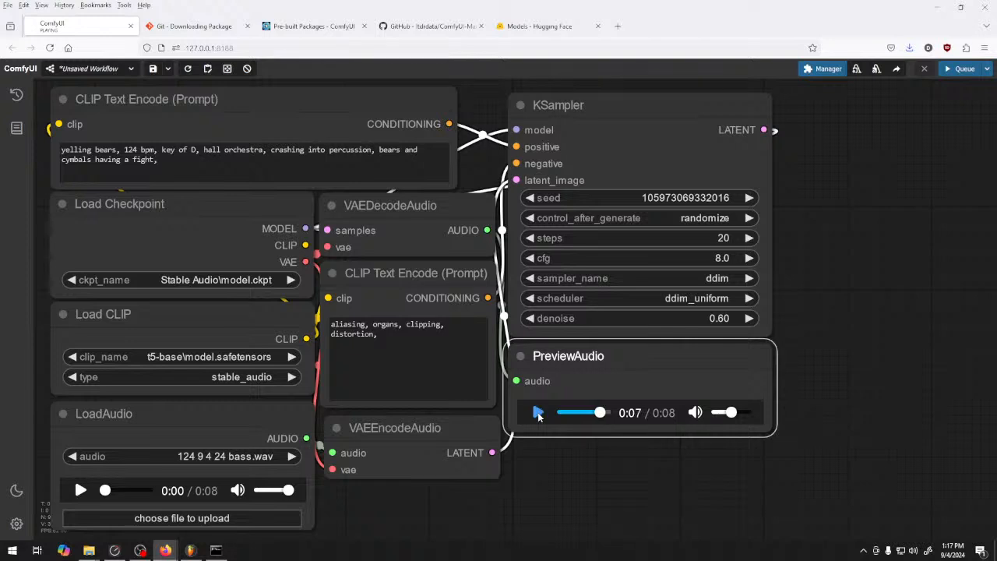
{"action": "left_click", "coordinate": [538, 413]}
Set the KSampler's scheduler to exponential and its sampler to dpm_2_ancestral
{"action": "left_click", "coordinate": [712, 282]}
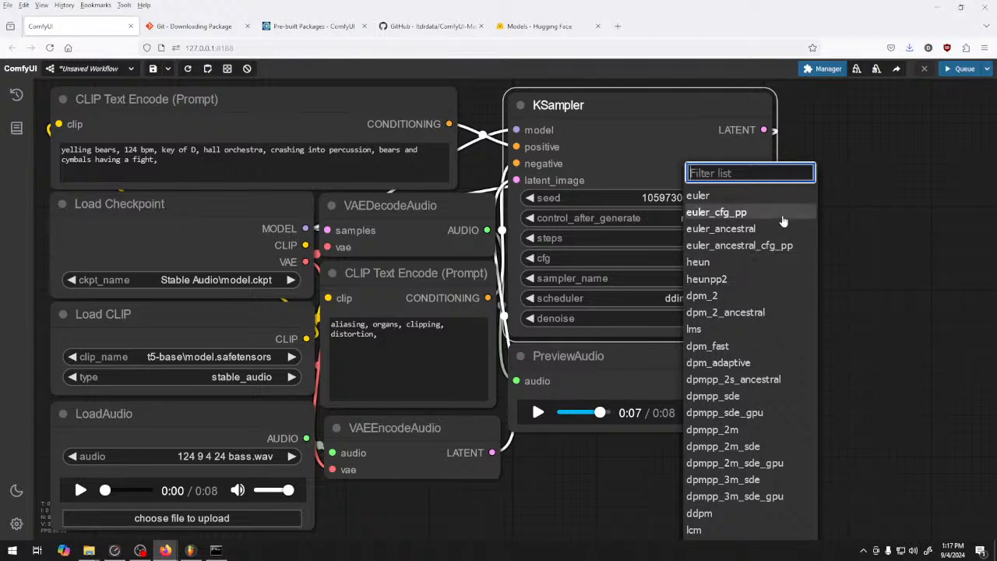
{"action": "left_click", "coordinate": [729, 248]}
{"action": "left_click", "coordinate": [710, 300]}
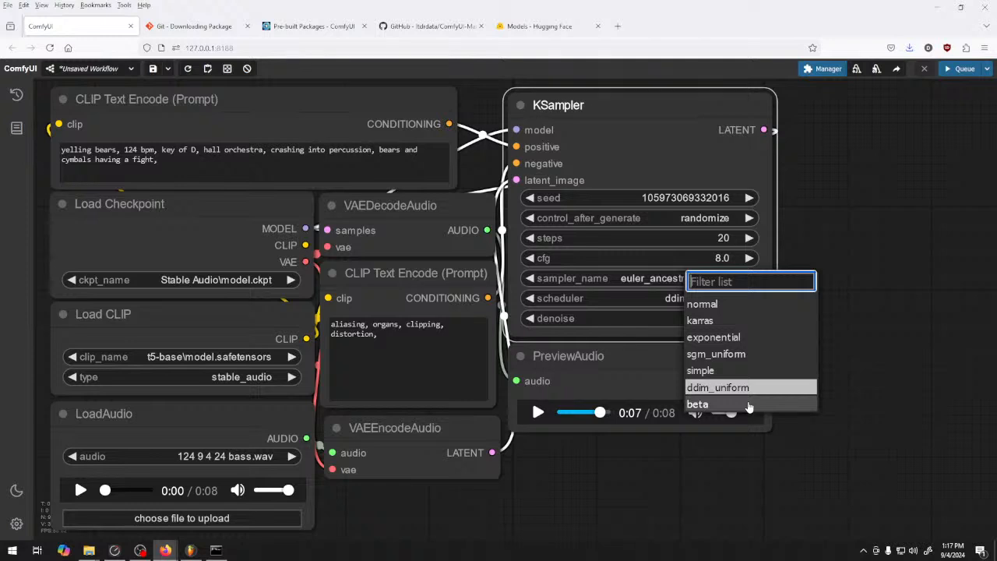
{"action": "left_click", "coordinate": [740, 337]}
{"action": "left_click", "coordinate": [700, 278]}
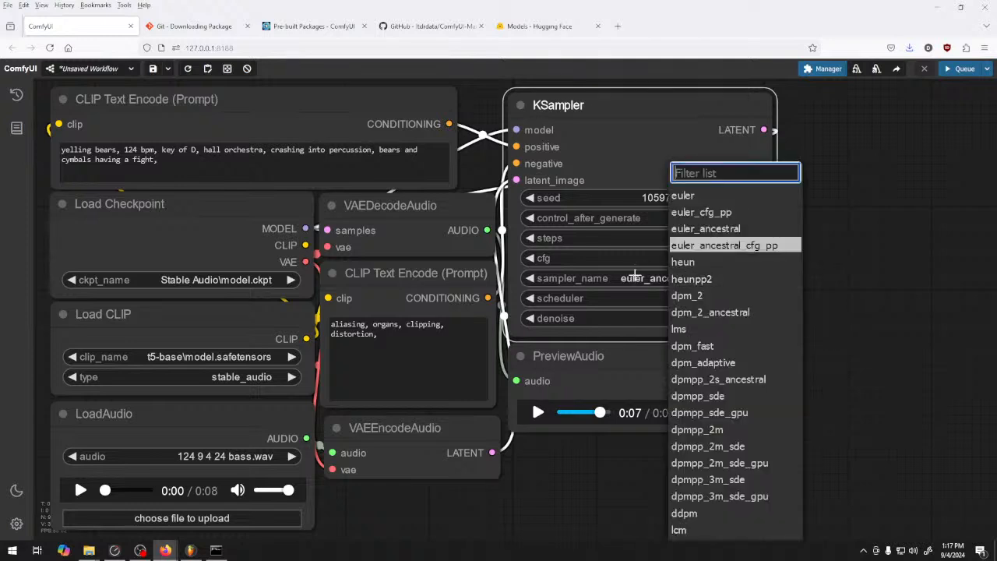
{"action": "left_click", "coordinate": [705, 313]}
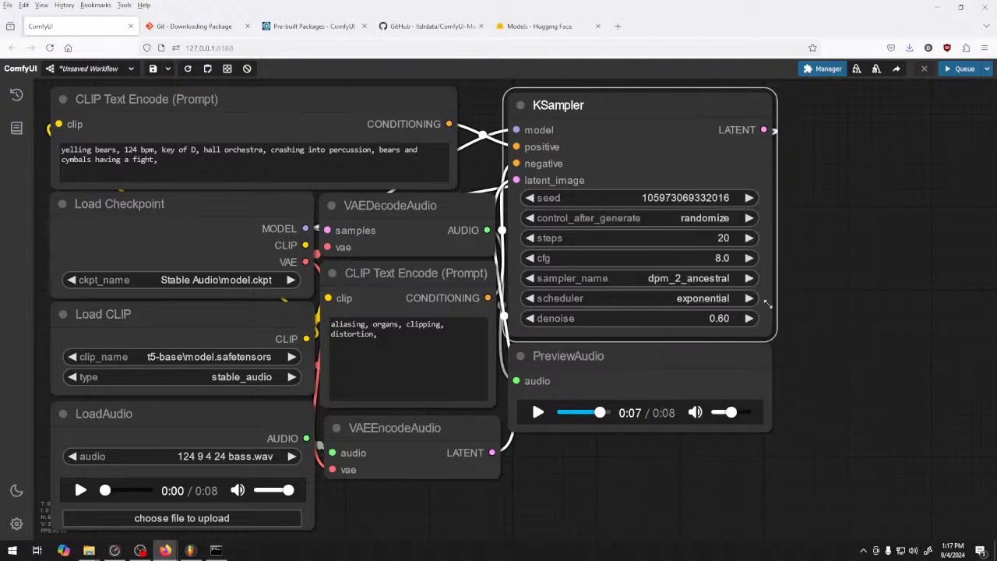
Generate a clip with denoise at 0.50, checking progress in the console, and play the start of the preview
{"action": "left_click_drag", "start_coordinate": [719, 321], "coordinate": [715, 320]}
{"action": "left_click", "coordinate": [530, 318]}
{"action": "left_click", "coordinate": [961, 68]}
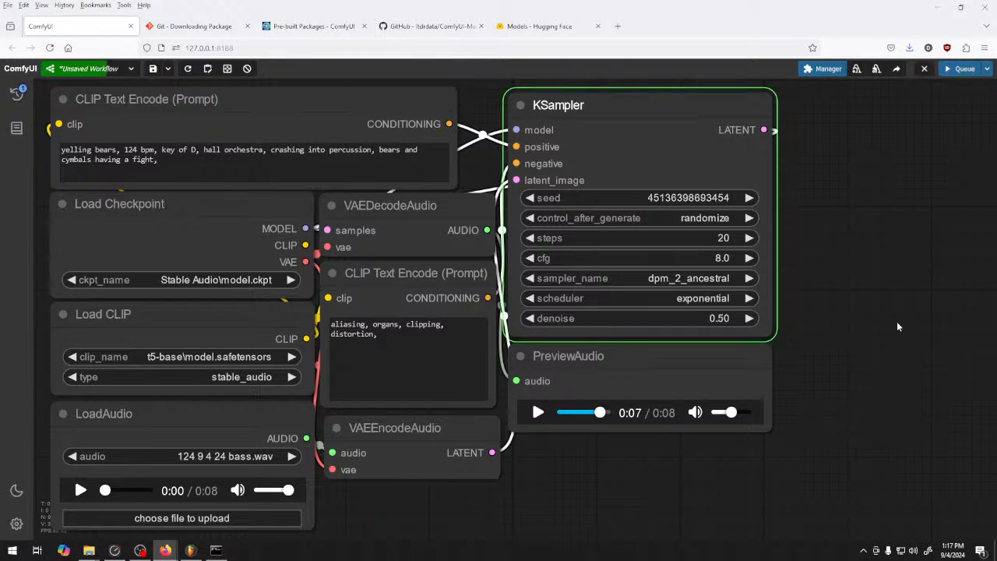
{"action": "left_click", "coordinate": [216, 551]}
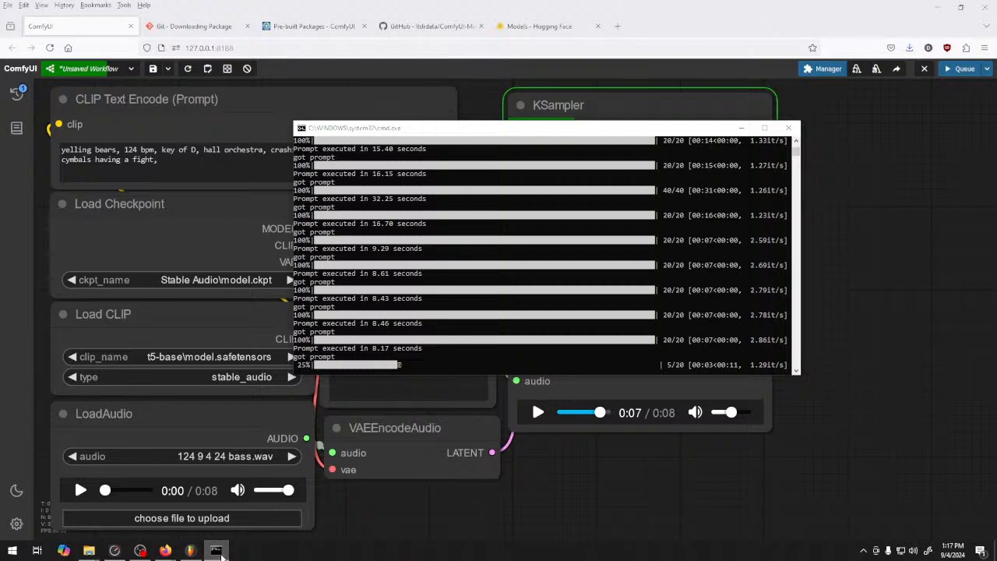
{"action": "left_click", "coordinate": [801, 276]}
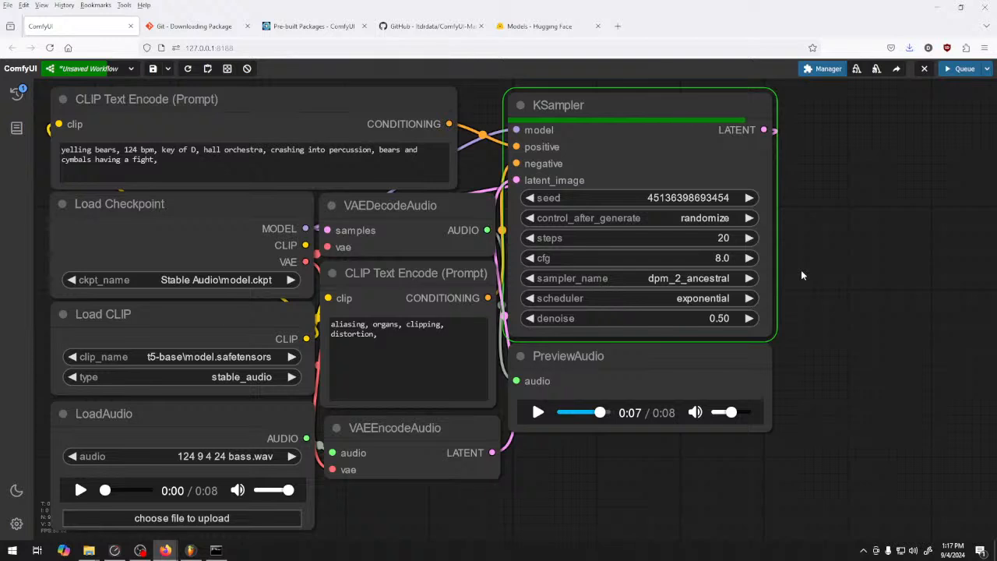
{"action": "left_click", "coordinate": [540, 413]}
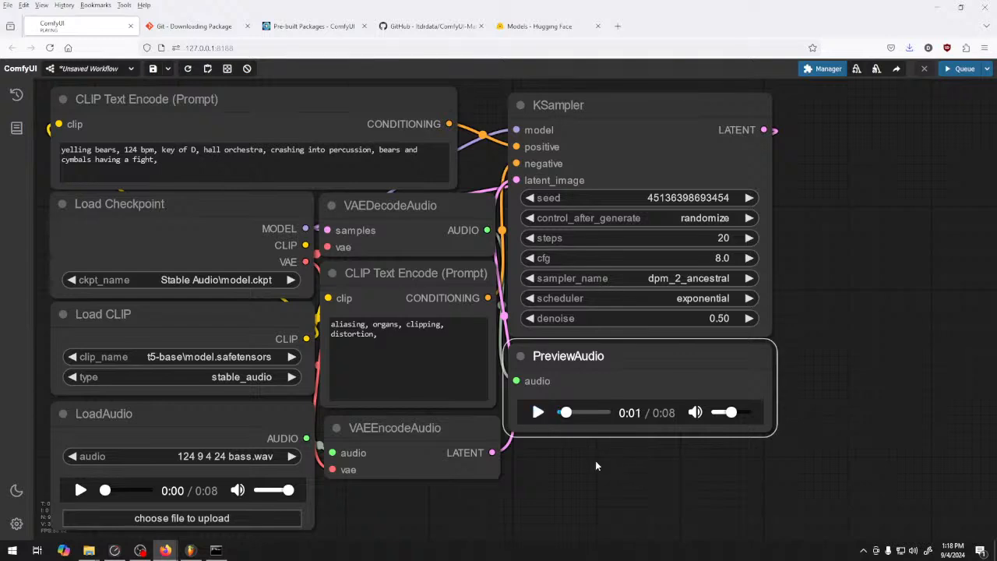
Upload 124 9 4 24 brass.wav as the source clip in the LoadAudio node and generate a new clip from it
{"action": "left_click", "coordinate": [190, 458]}
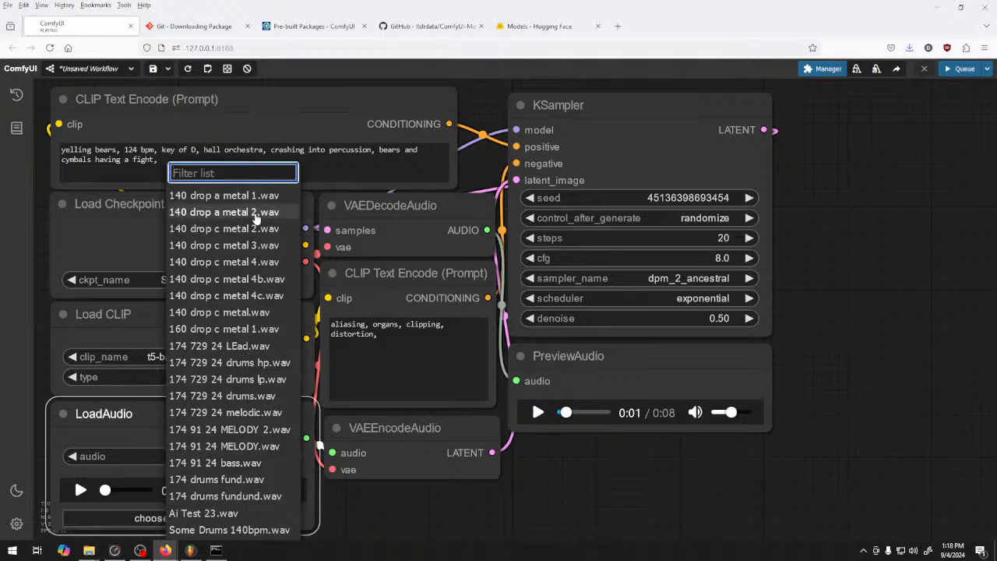
{"action": "left_click", "coordinate": [421, 515]}
{"action": "left_click", "coordinate": [217, 522]}
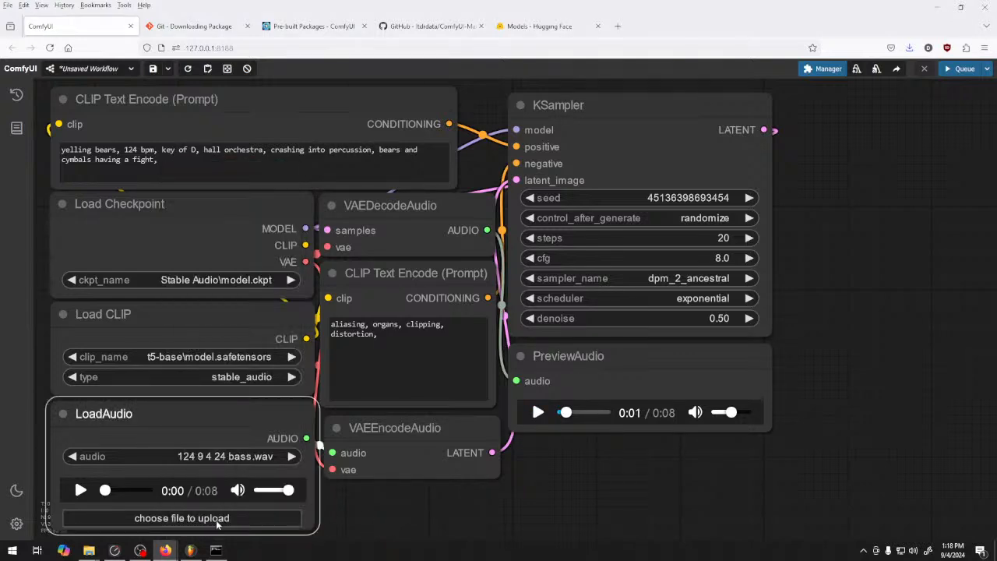
{"action": "double_click", "coordinate": [185, 84]}
{"action": "left_click", "coordinate": [955, 69]}
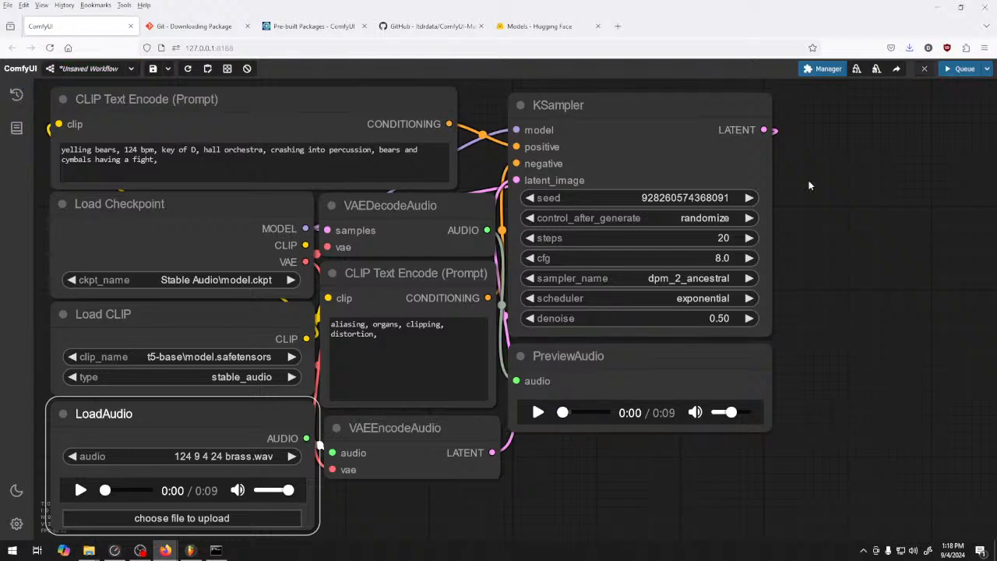
Browse up from the custom_nodes folder to ComfyUI_windows_portable in File Explorer, and return to ComfyUI
{"action": "mouse_move", "coordinate": [89, 550]}
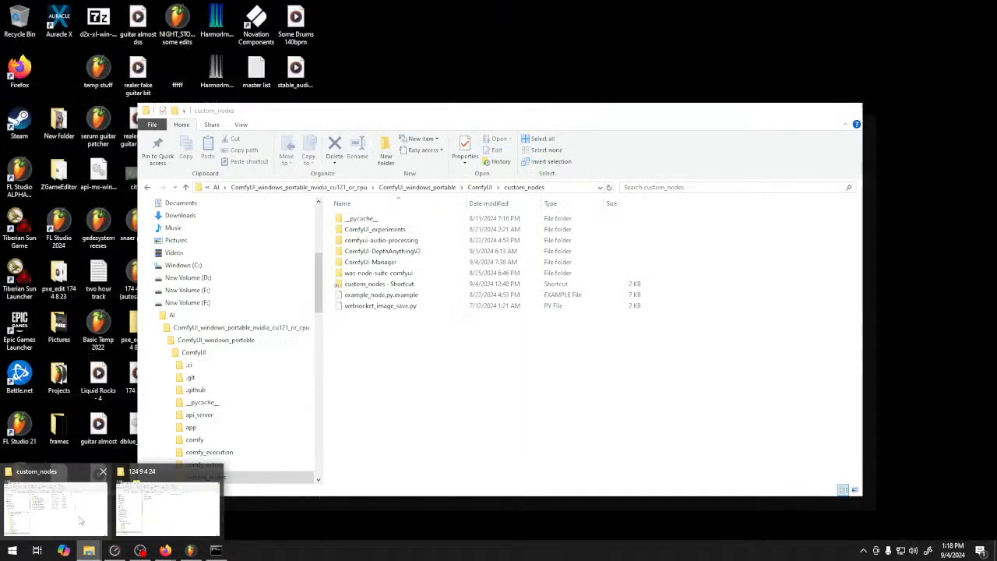
{"action": "left_click", "coordinate": [80, 521]}
{"action": "key", "text": "alt+Up"}
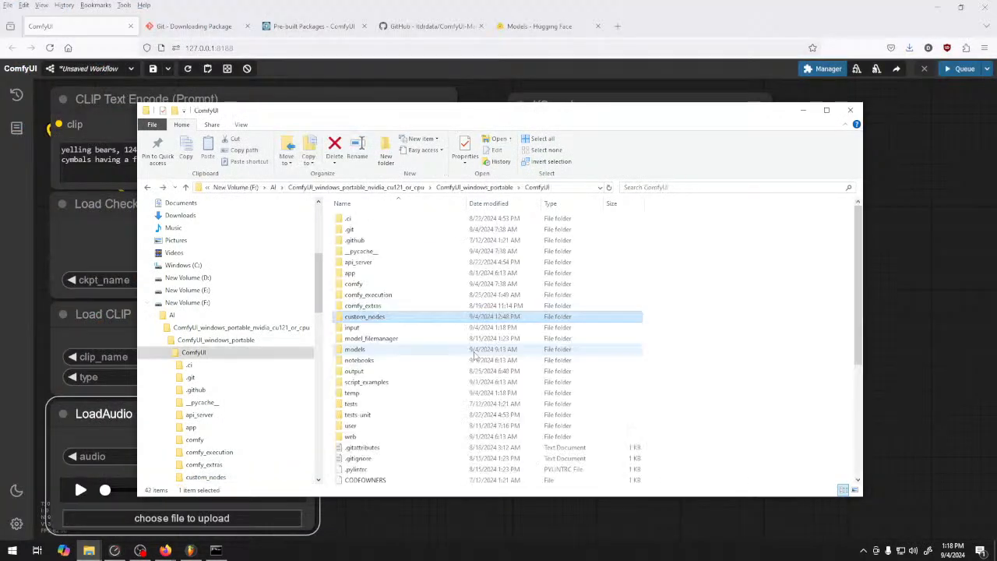
{"action": "key", "text": "alt+Up"}
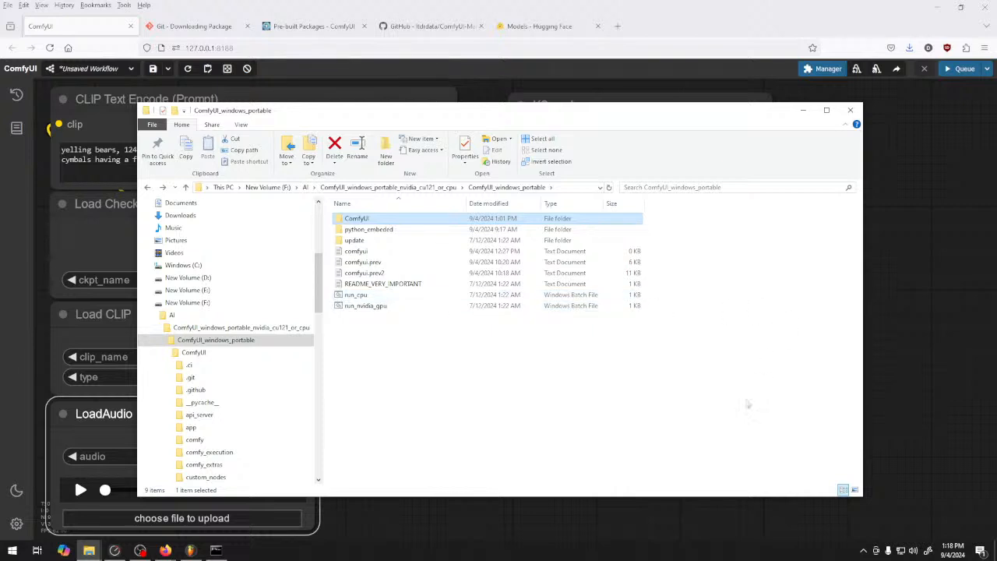
{"action": "key", "text": "alt+Tab"}
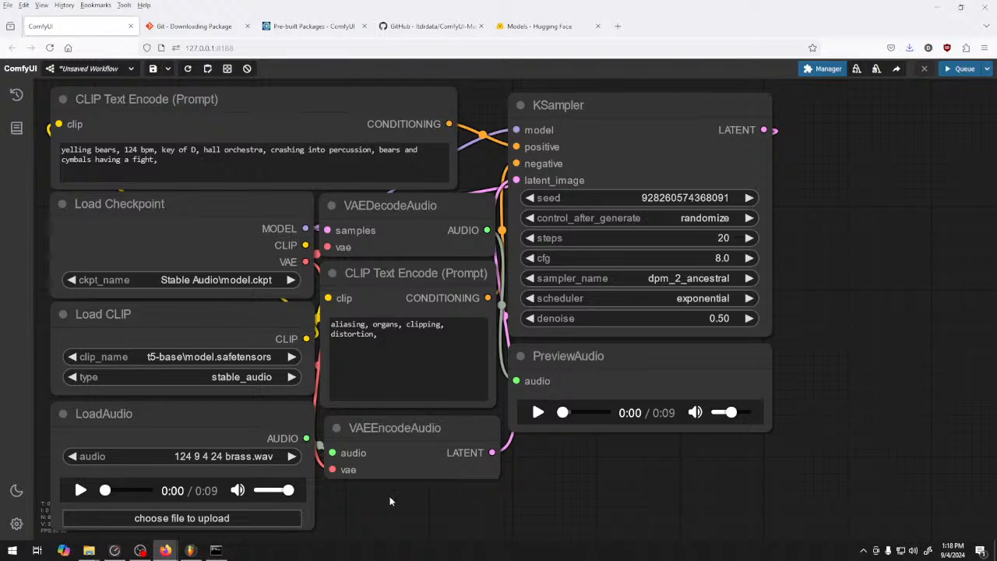
Compare the generated preview with the original brass clip by playing one after the other
{"action": "left_click", "coordinate": [538, 413]}
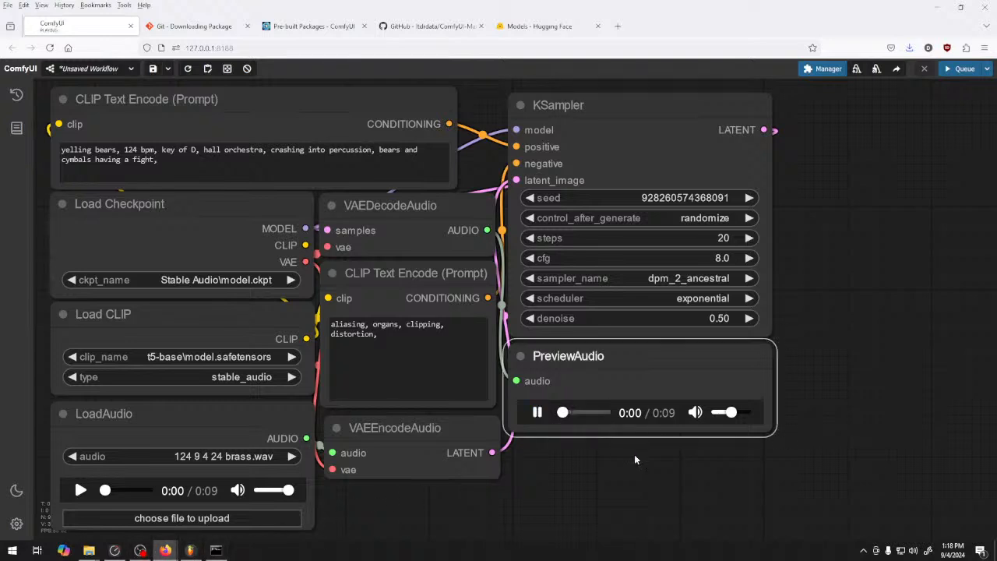
{"action": "left_click", "coordinate": [537, 413]}
{"action": "left_click", "coordinate": [80, 489]}
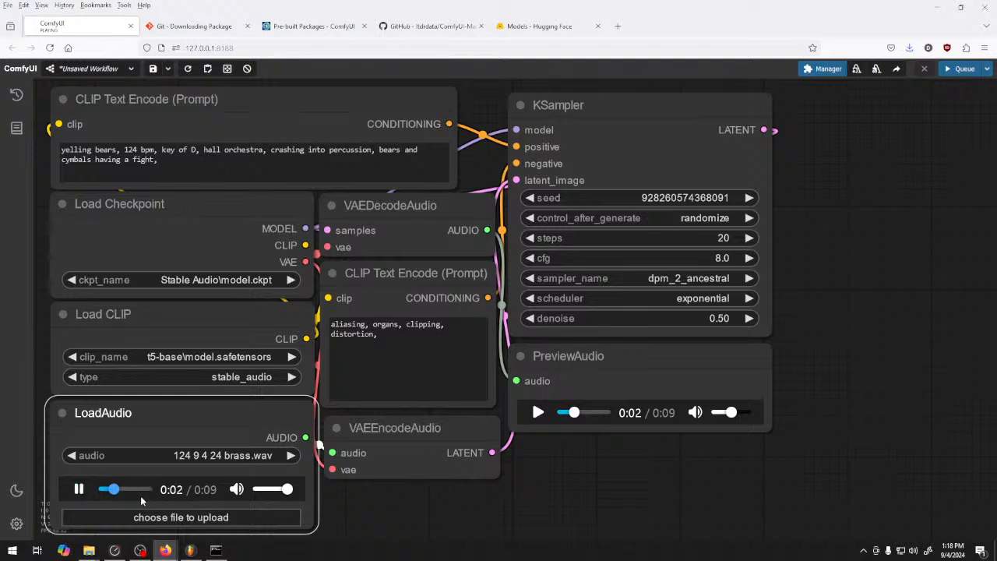
{"action": "left_click", "coordinate": [78, 490]}
{"action": "left_click", "coordinate": [561, 412]}
{"action": "left_click", "coordinate": [537, 413]}
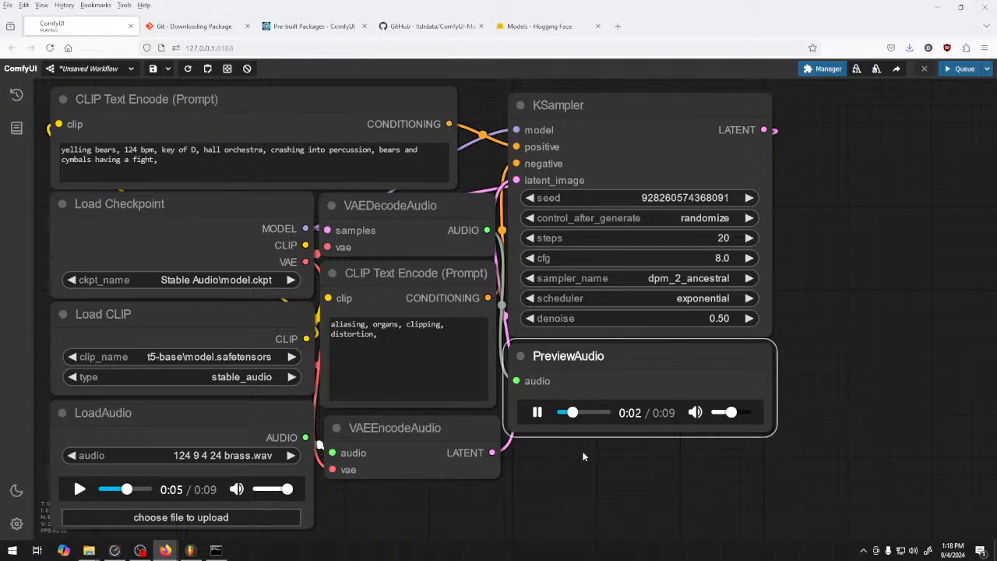
Change the key in the positive prompt to "key of D minor" and stop the preview playback
{"action": "left_click", "coordinate": [196, 150]}
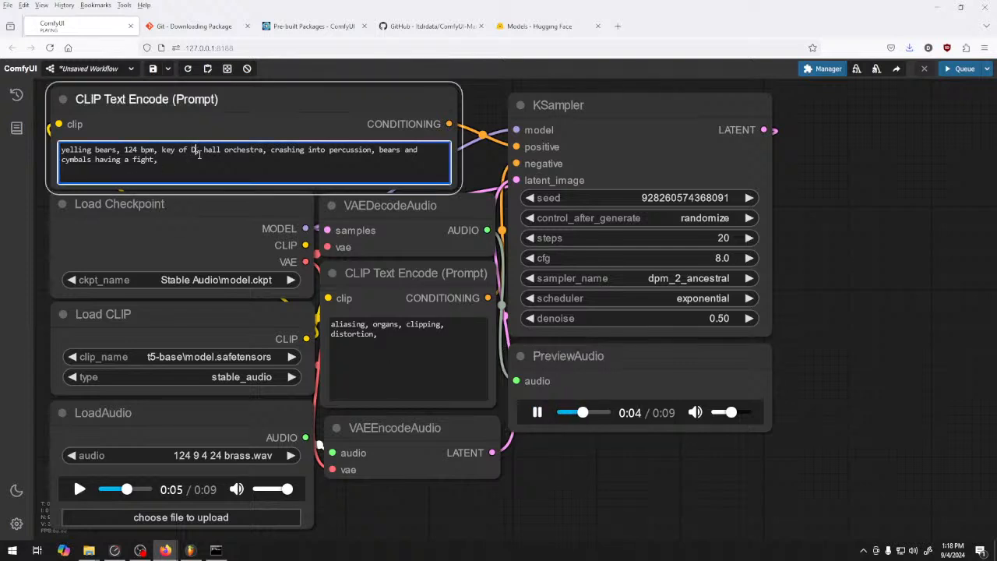
{"action": "type", "text": "minor,"}
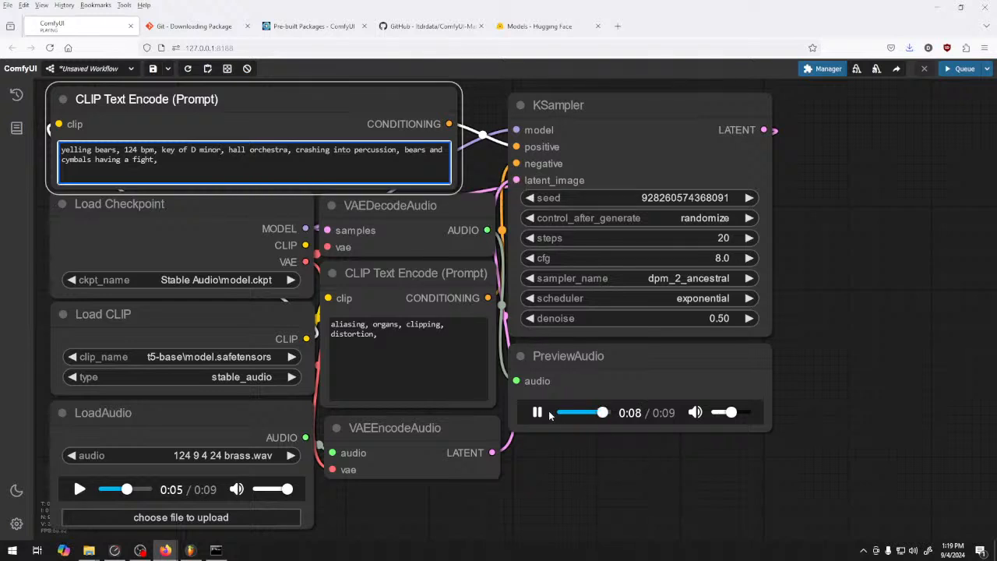
{"action": "left_click", "coordinate": [562, 390]}
Replace the positive prompt with "clangy metal, huge gong, marching band, 124 bpm, d minor,"
{"action": "triple_click", "coordinate": [314, 171]}
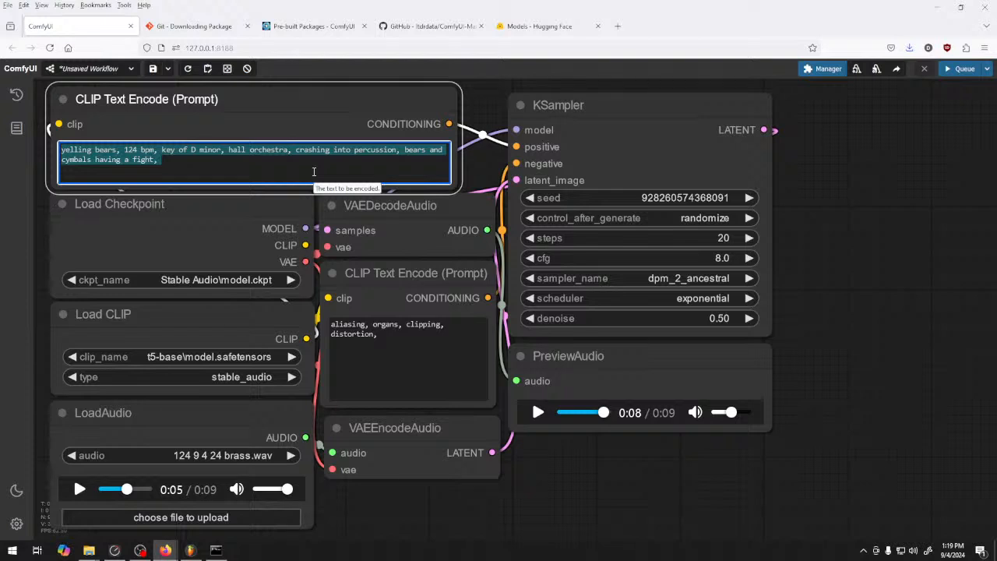
{"action": "type", "text": "cla"}
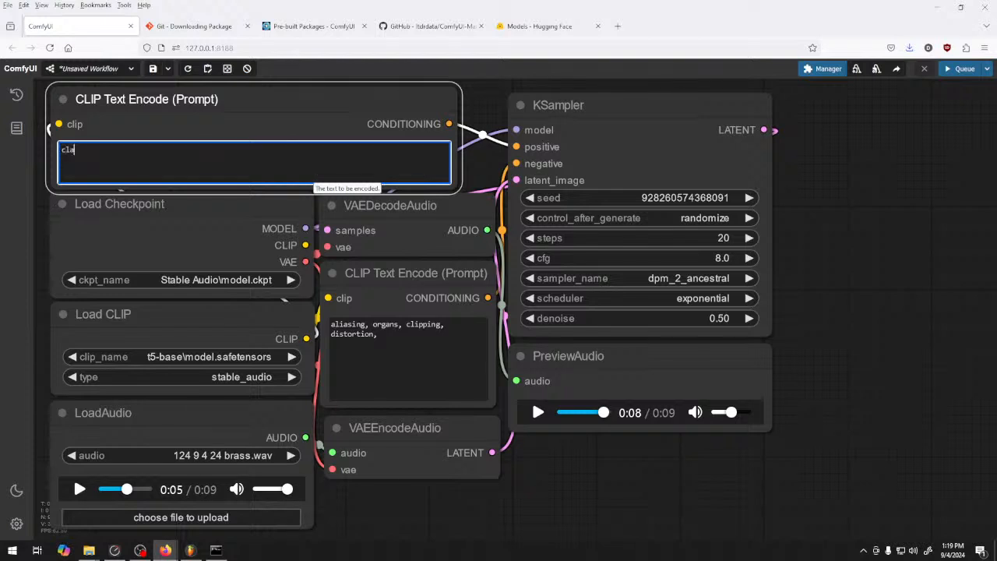
{"action": "type", "text": "y metal, huge ba"}
{"action": "key", "text": "BackSpace"}
{"action": "key", "text": "BackSpace"}
{"action": "type", "text": "gong, marching band"}
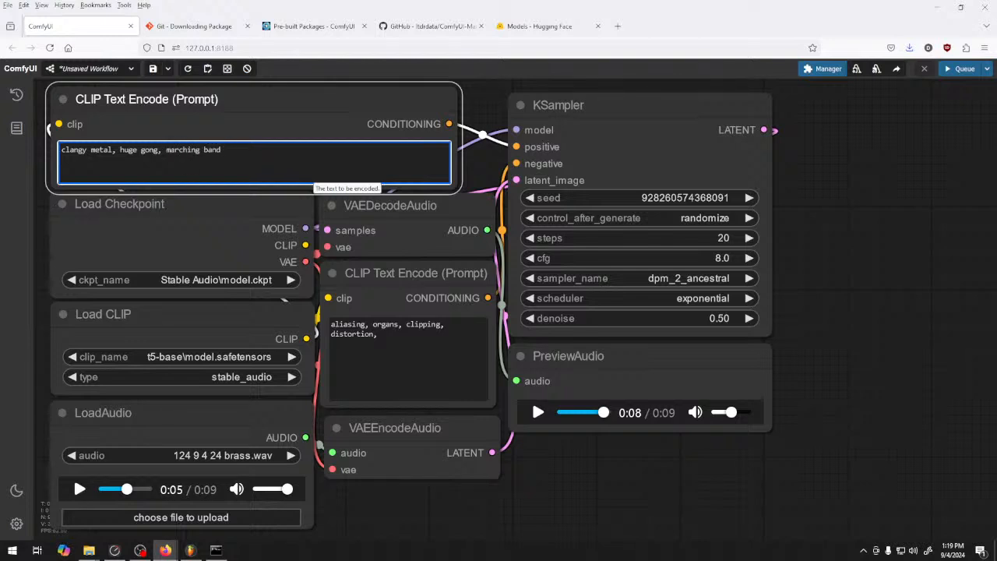
{"action": "key", "text": "BackSpace"}
{"action": "type", "text": ", 124 bpm, d minor,"}
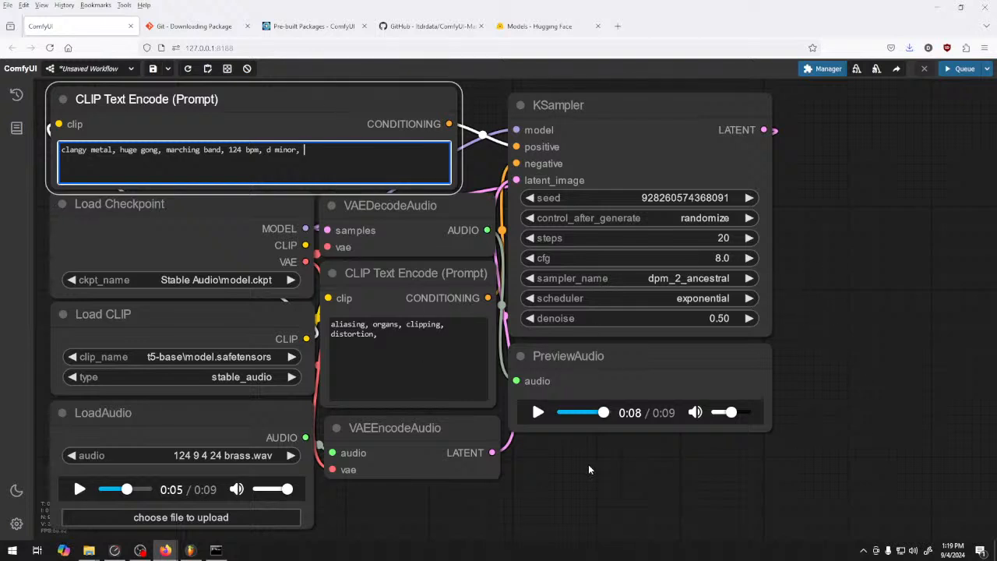
Generate a clip from the marching band prompt and compare its preview with the source brass clip
{"action": "key", "text": "ctrl+Return"}
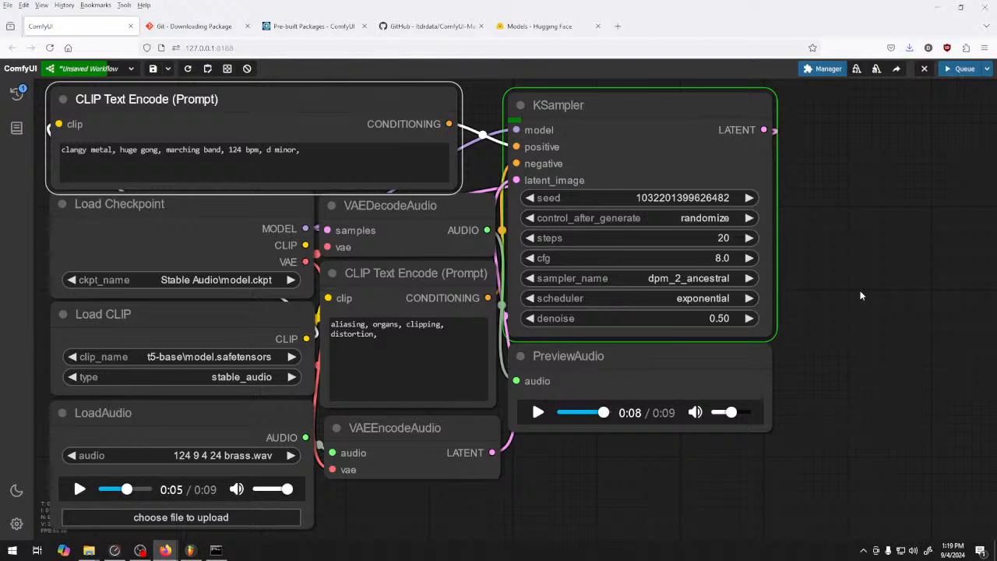
{"action": "left_click", "coordinate": [852, 249]}
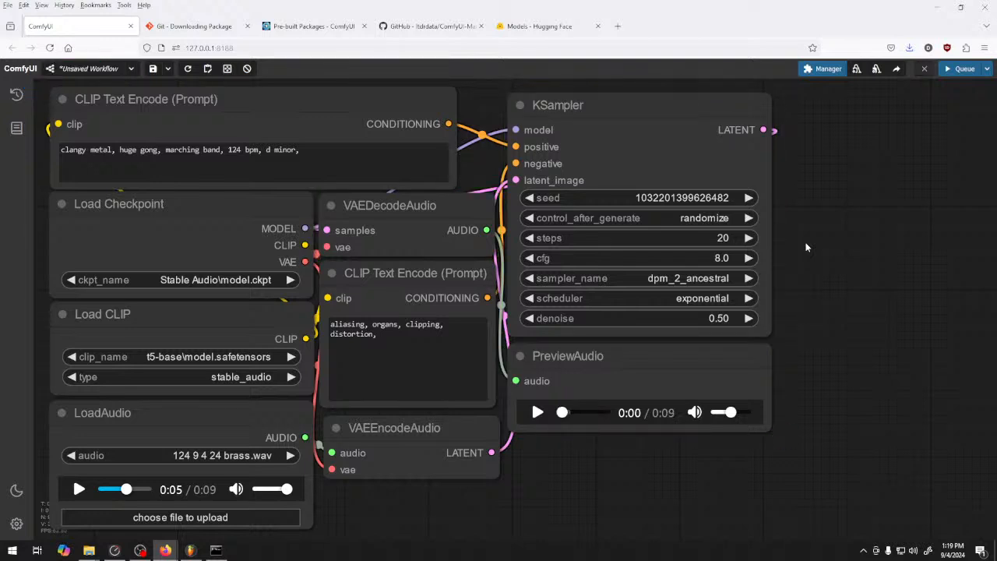
{"action": "left_click", "coordinate": [538, 412]}
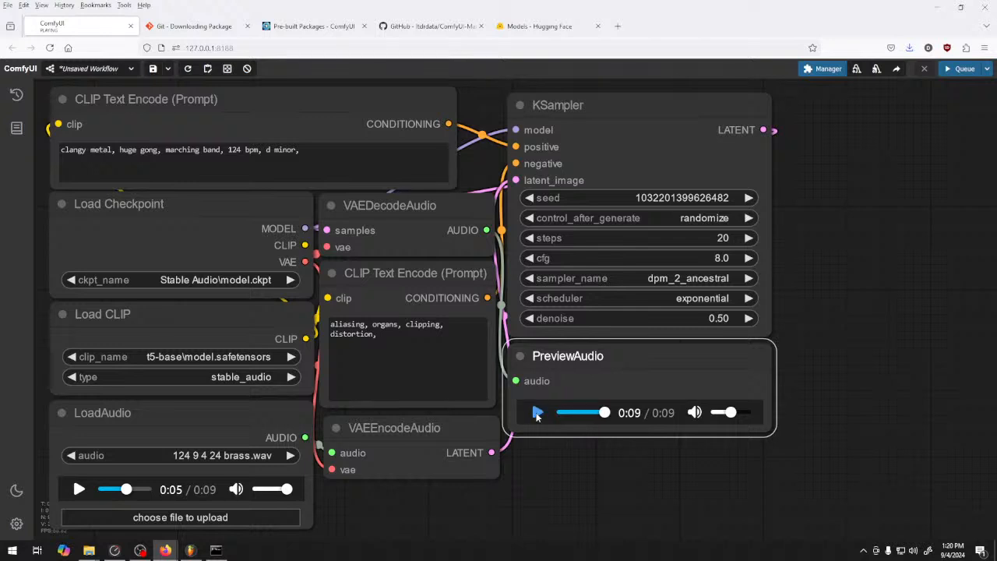
{"action": "left_click", "coordinate": [77, 489]}
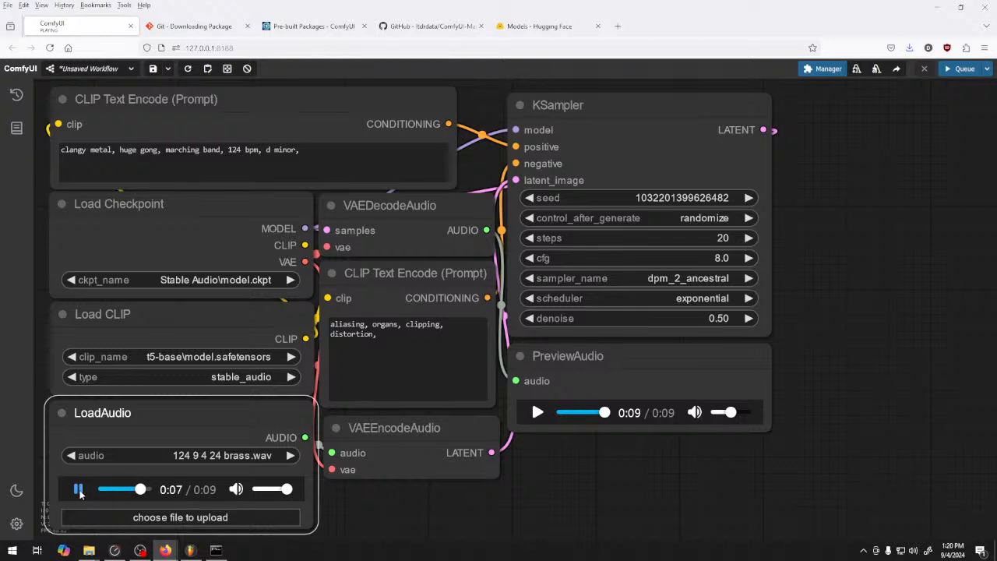
{"action": "left_click", "coordinate": [79, 489]}
{"action": "left_click", "coordinate": [580, 414]}
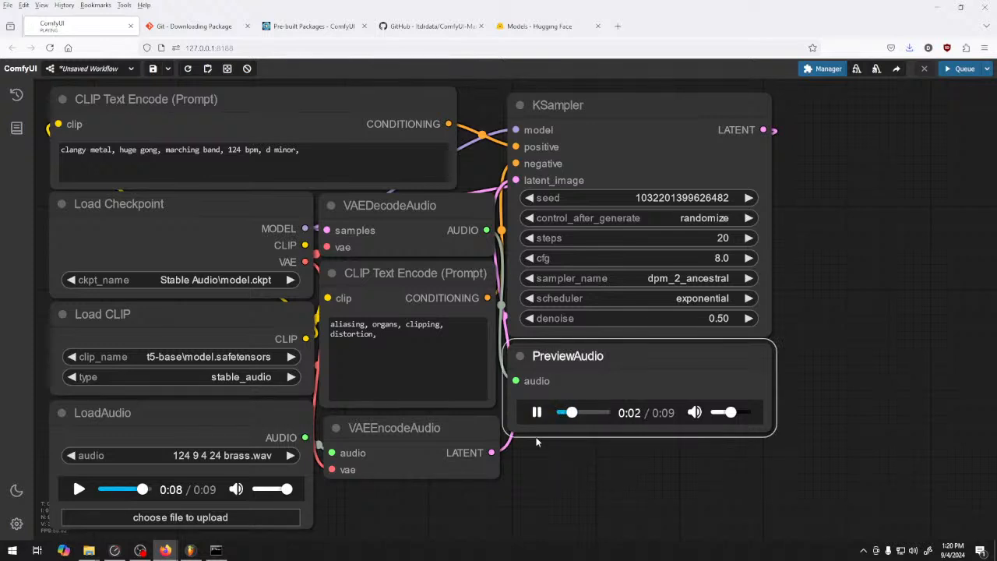
{"action": "left_click", "coordinate": [538, 413]}
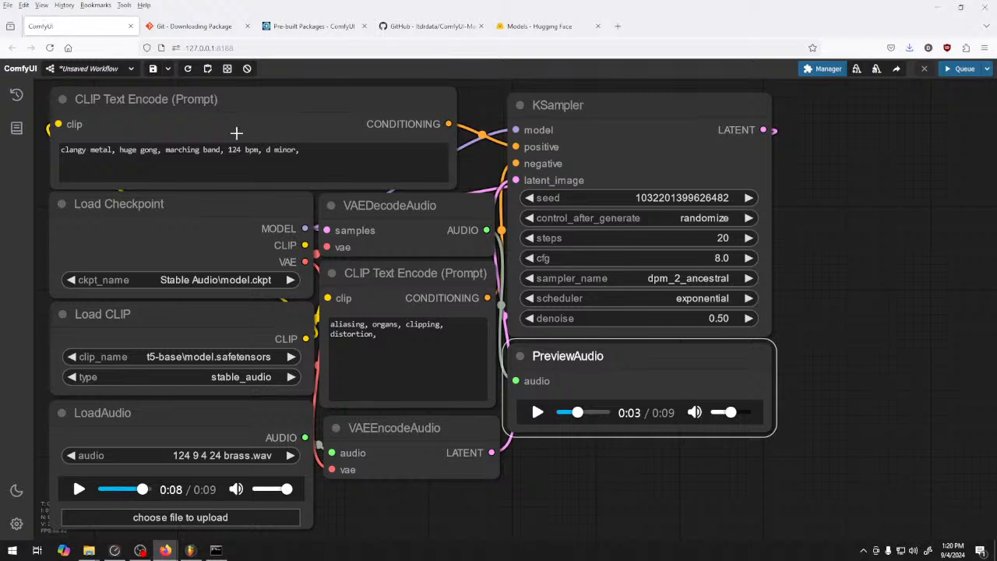
Replace "marching band" with "gang vocals" in the positive prompt
{"action": "left_click", "coordinate": [427, 358]}
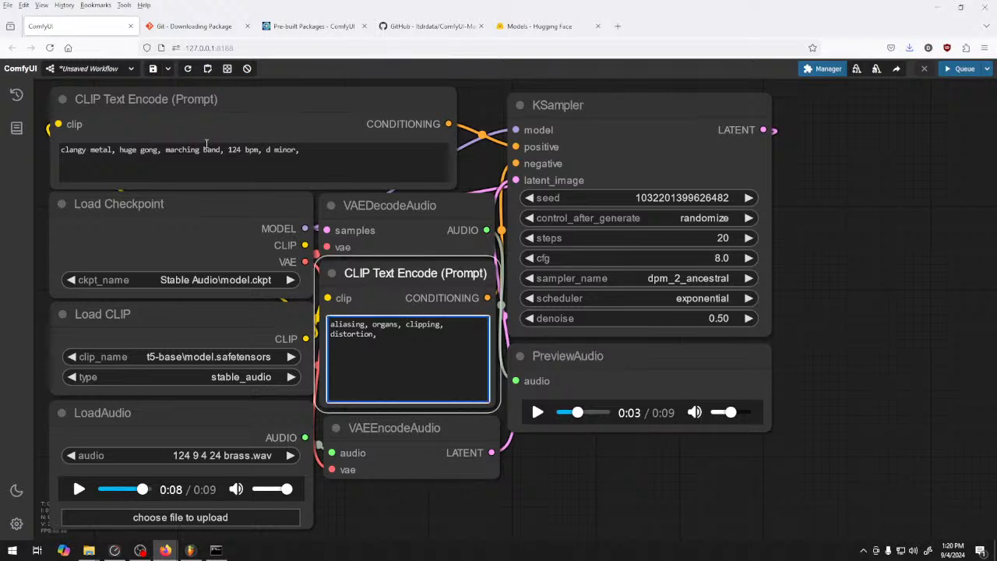
{"action": "left_click_drag", "start_coordinate": [220, 149], "coordinate": [166, 150]}
{"action": "key", "text": "BackSpace"}
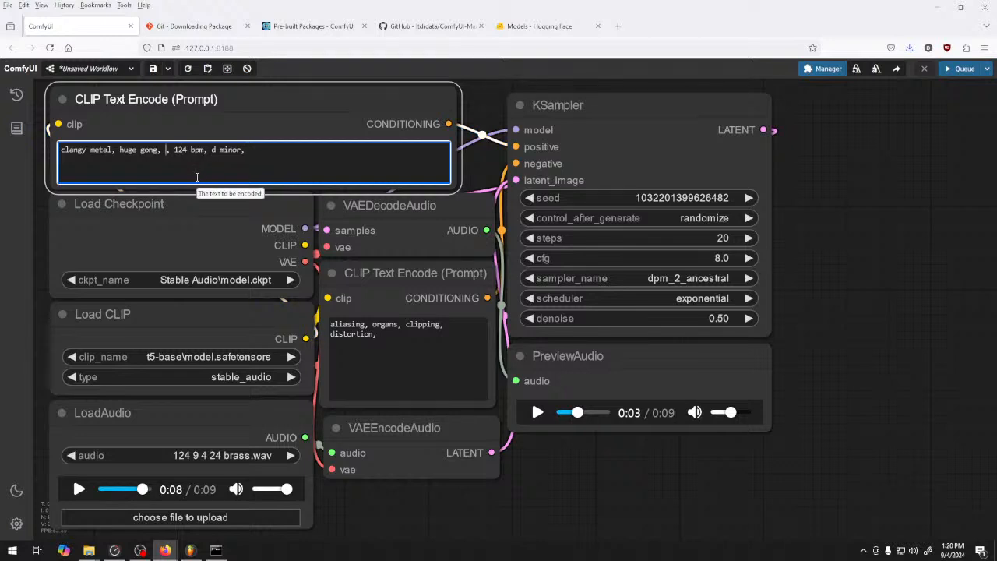
{"action": "type", "text": "gang vocals"}
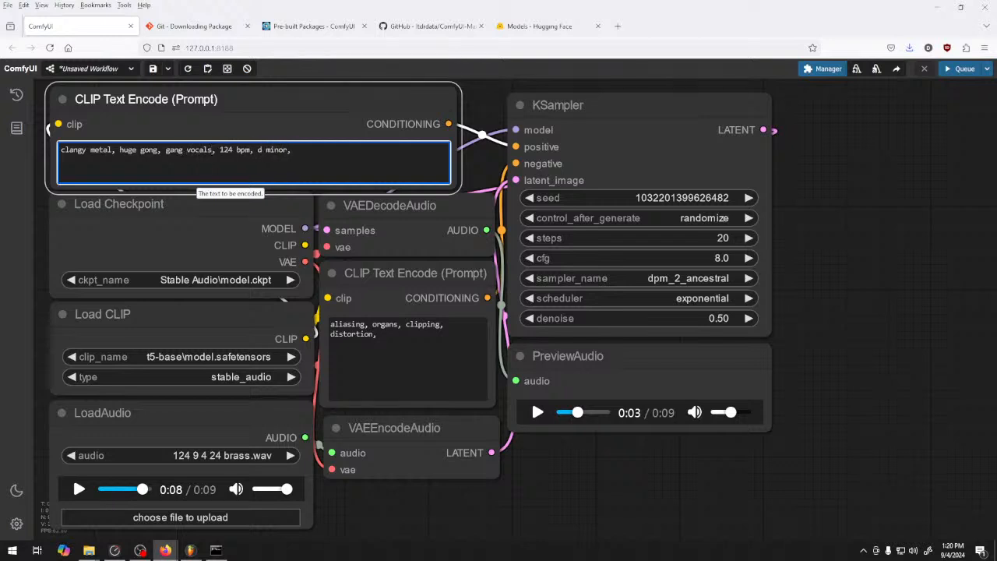
Generate a clip from the gang vocals prompt at 0.50 denoise and listen to the preview
{"action": "left_click", "coordinate": [823, 339]}
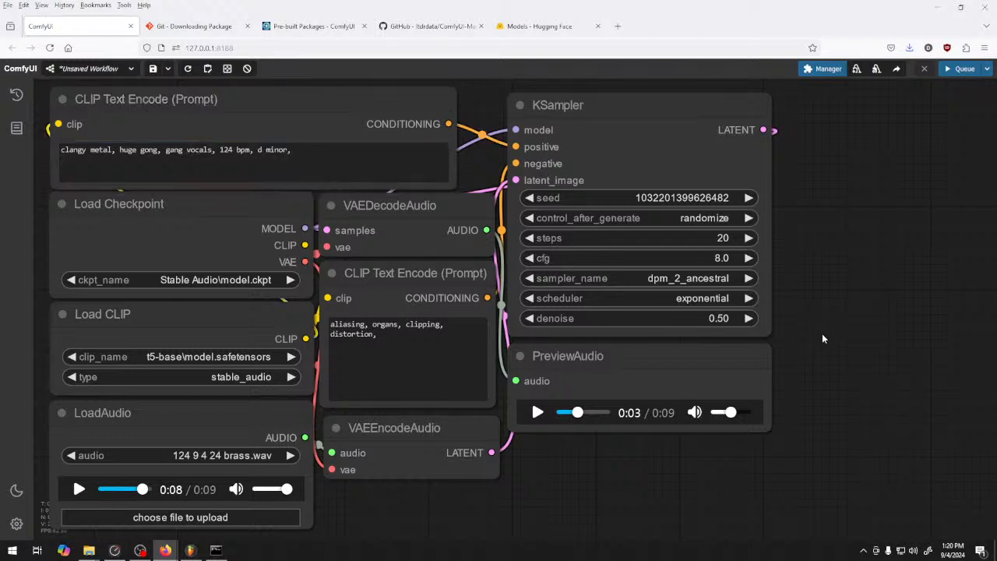
{"action": "key", "text": "ctrl+Return"}
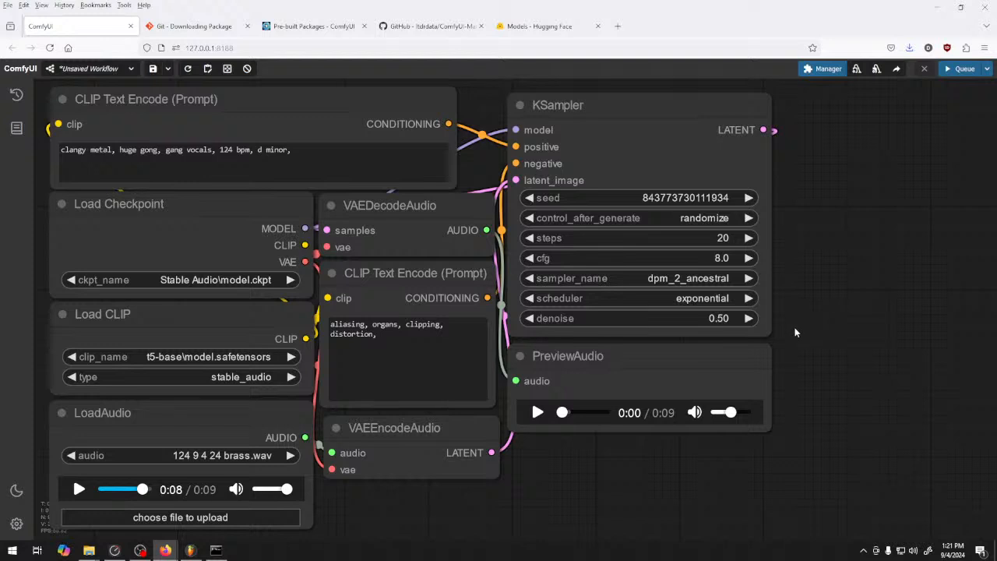
{"action": "left_click", "coordinate": [537, 412]}
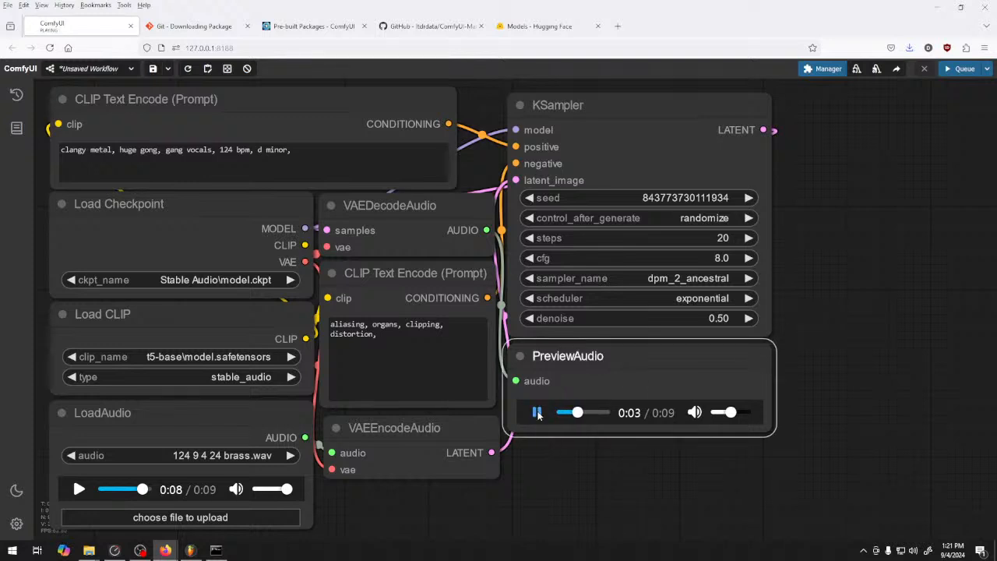
{"action": "left_click", "coordinate": [597, 414]}
{"action": "left_click", "coordinate": [539, 412]}
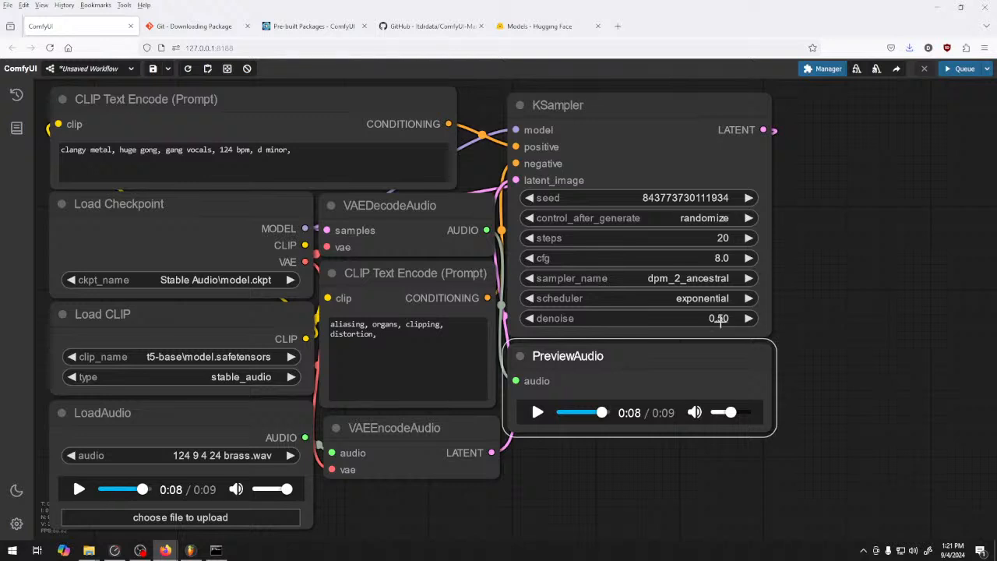
Set the KSampler's denoise to 0.75, generate a clip and listen to most of the preview
{"action": "left_click_drag", "start_coordinate": [718, 320], "coordinate": [734, 318]}
{"action": "left_click", "coordinate": [748, 319]}
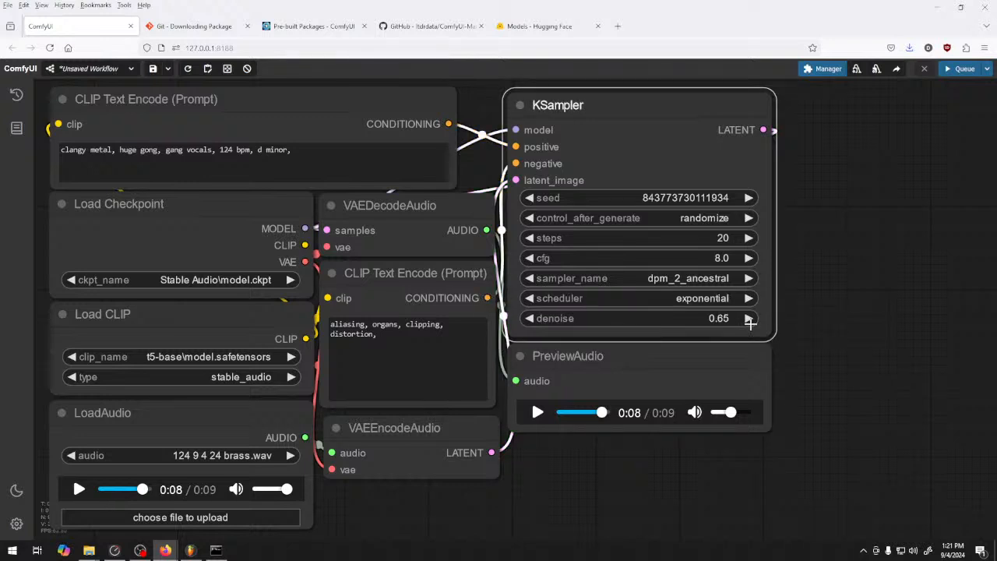
{"action": "left_click", "coordinate": [748, 319]}
{"action": "left_click", "coordinate": [749, 318]}
{"action": "left_click", "coordinate": [960, 69]}
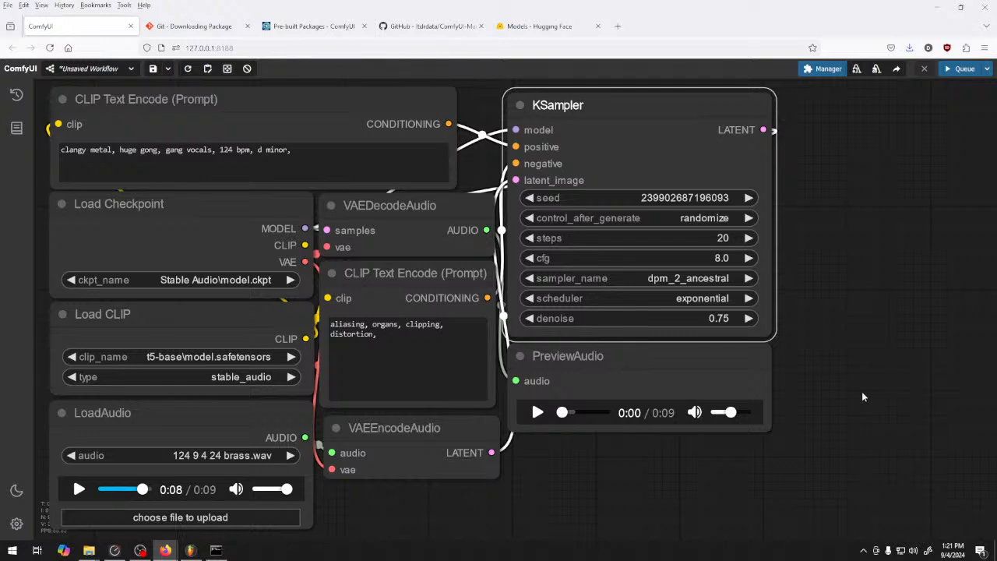
{"action": "left_click", "coordinate": [537, 413]}
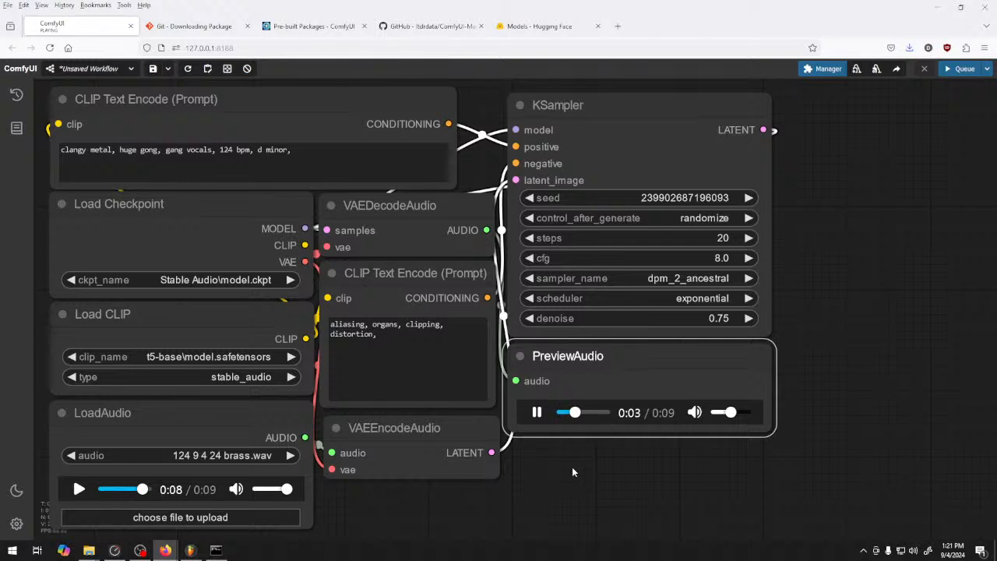
{"action": "left_click", "coordinate": [538, 412]}
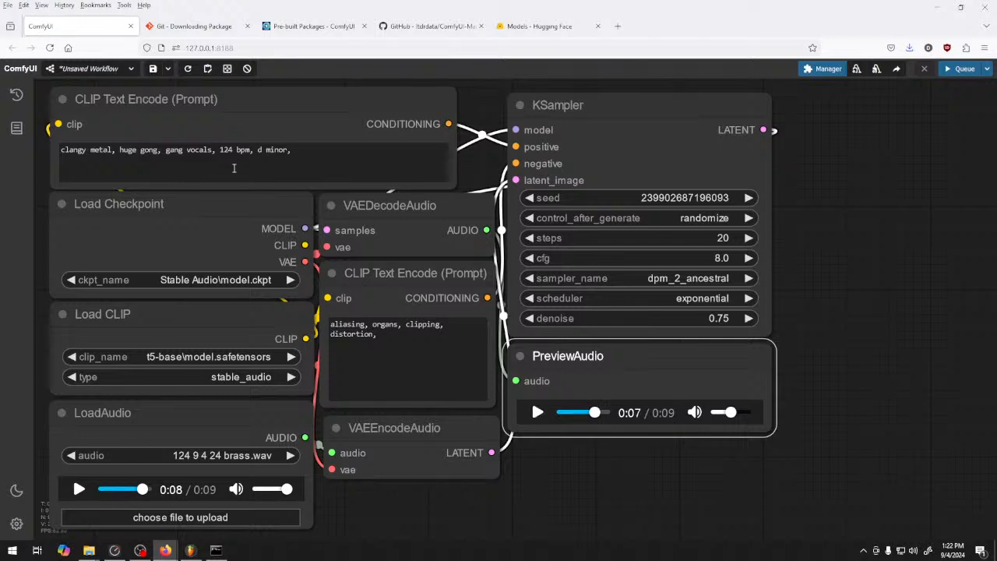
Replace the whole positive prompt with "etheral female choir"
{"action": "triple_click", "coordinate": [295, 154]}
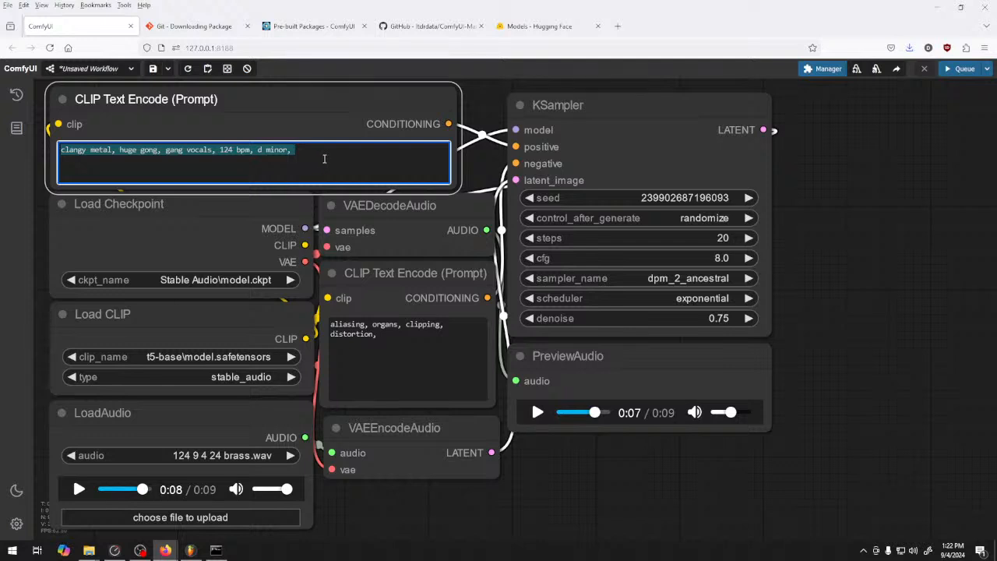
{"action": "key", "text": "BackSpace"}
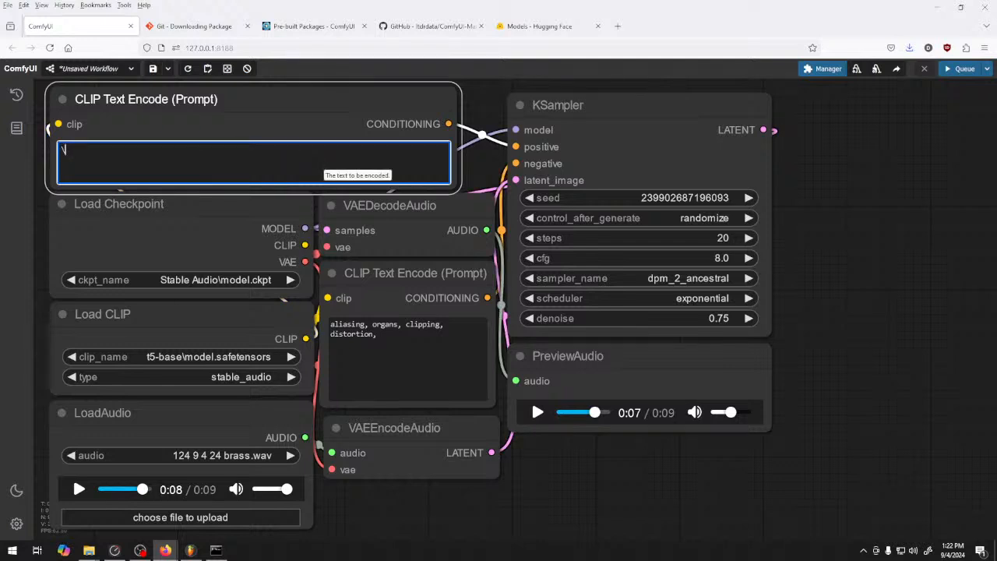
{"action": "key", "text": "BackSpace"}
{"action": "type", "text": "etheral female choir"}
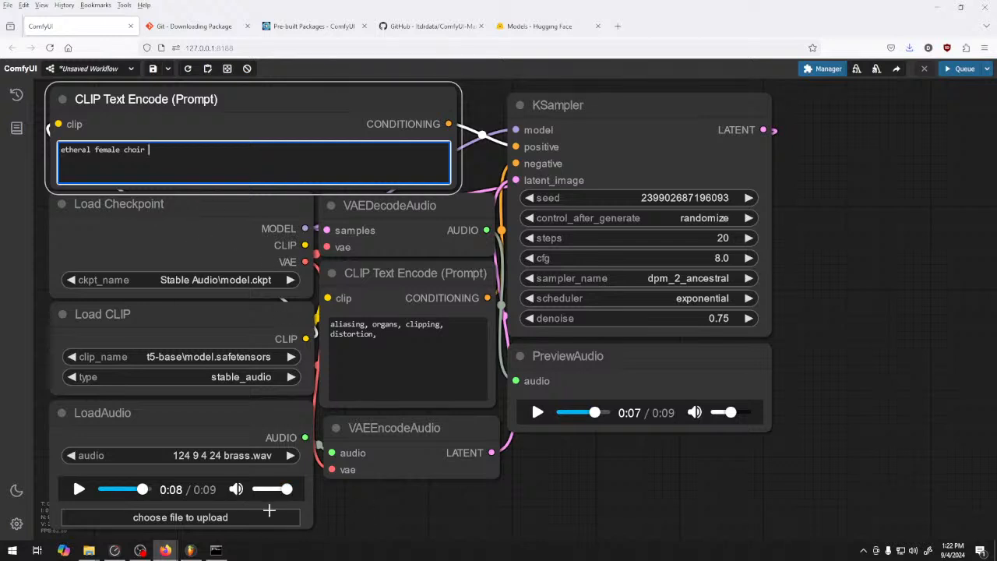
Set the KSampler's denoise to 0.50, generate a clip from the choir prompt and play the preview
{"action": "left_click_drag", "start_coordinate": [725, 318], "coordinate": [704, 318]}
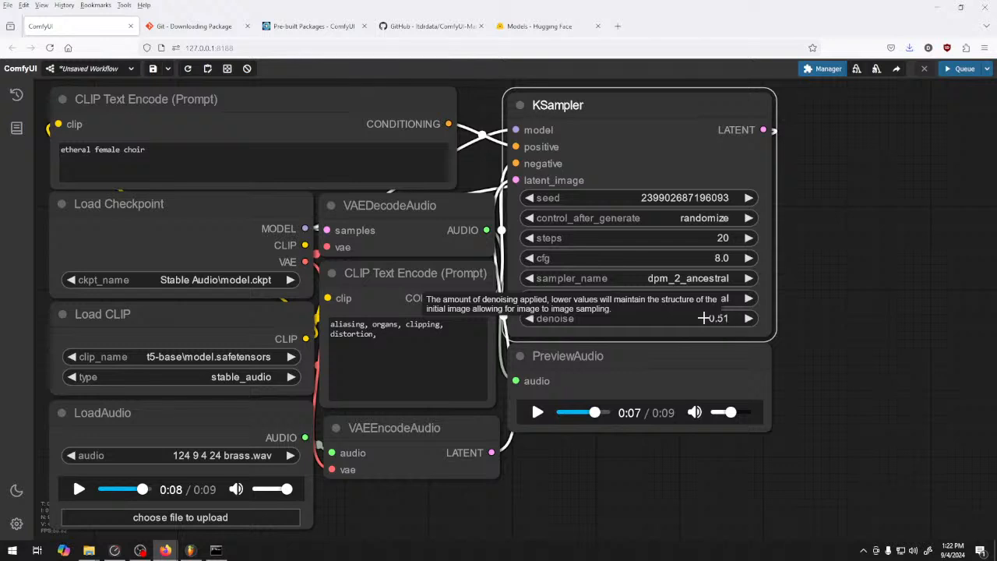
{"action": "left_click", "coordinate": [755, 318]}
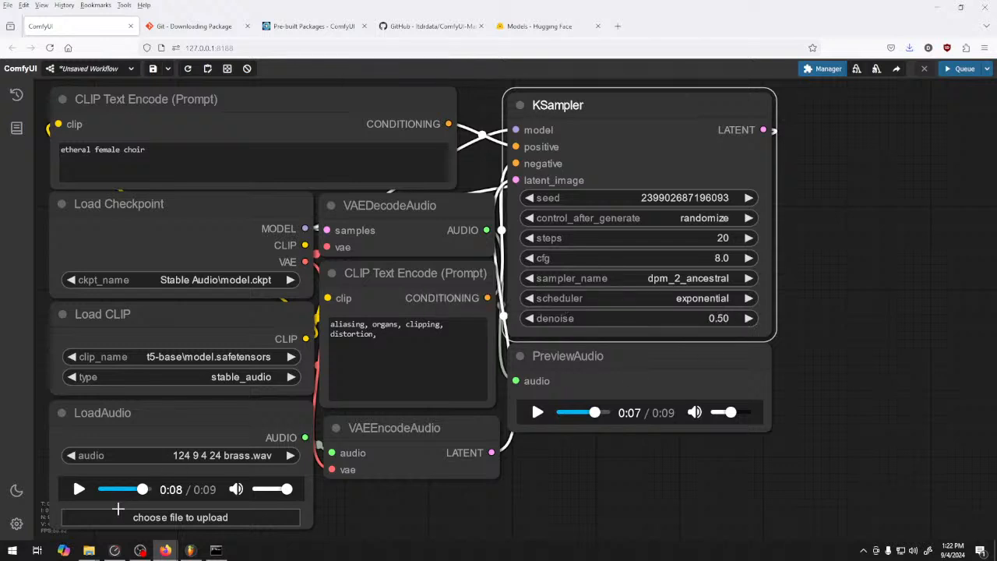
{"action": "left_click", "coordinate": [101, 490]}
{"action": "left_click", "coordinate": [78, 489]}
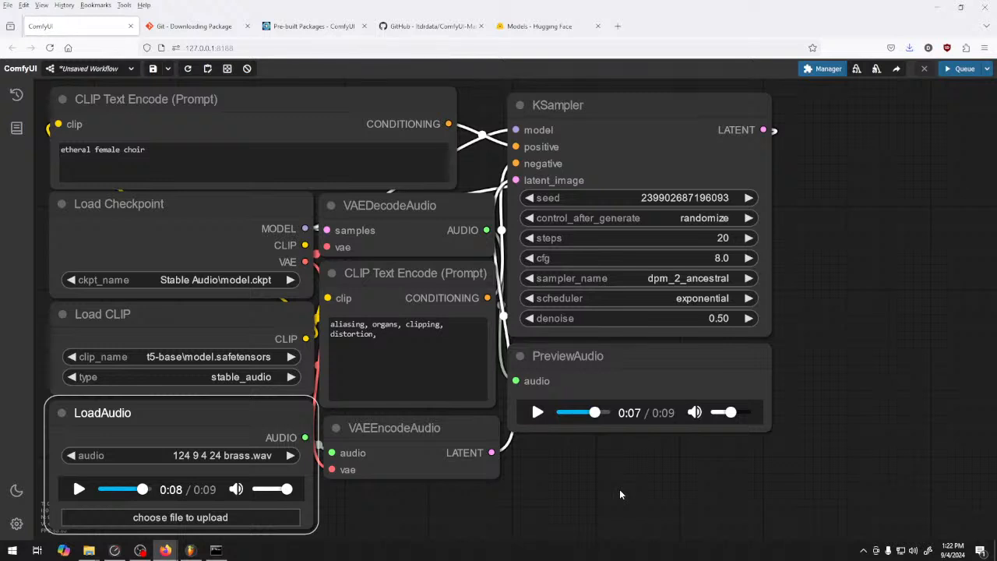
{"action": "left_click", "coordinate": [952, 70]}
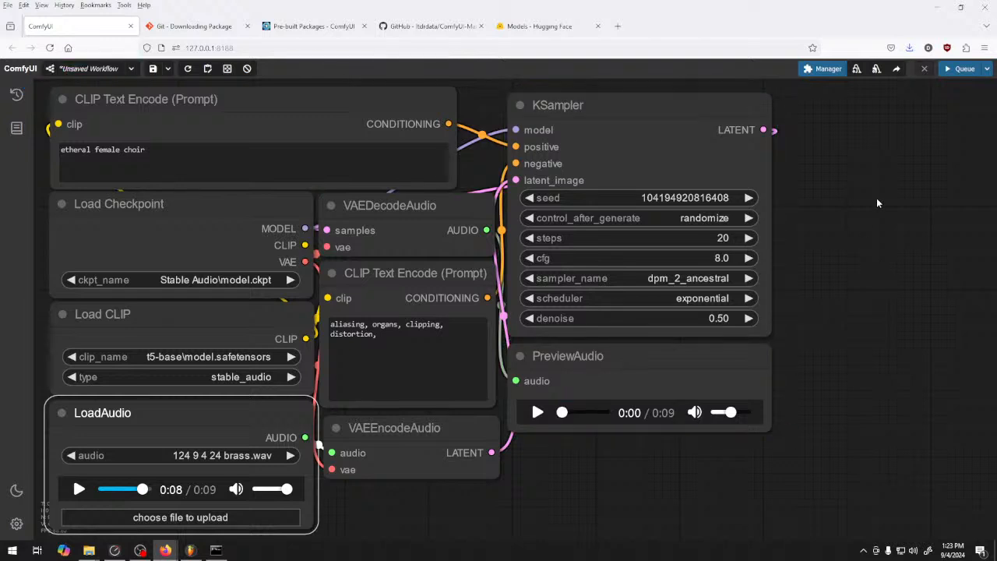
{"action": "left_click", "coordinate": [538, 413]}
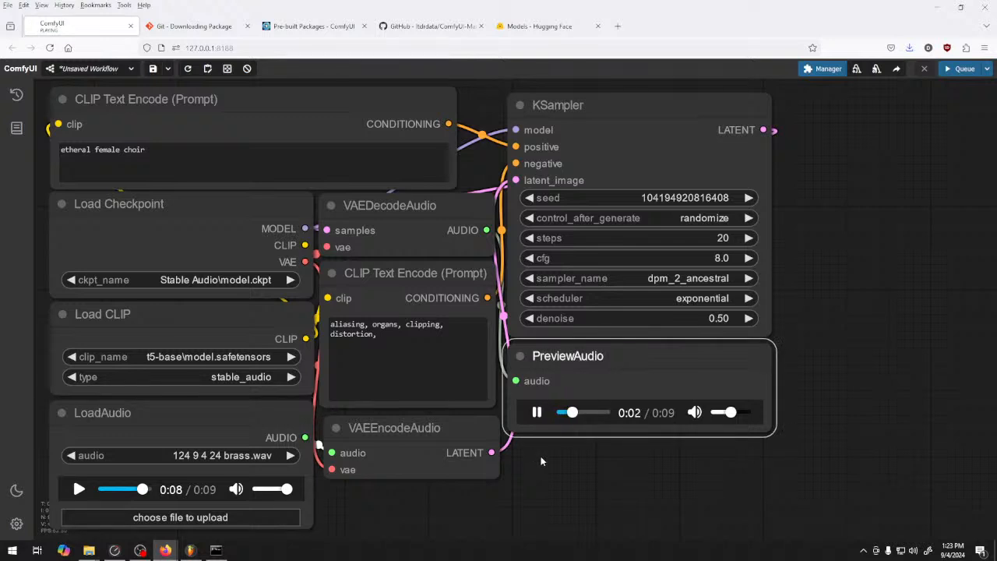
Add "drums, percussion," to the negative prompt, generate a new clip and listen to its preview
{"action": "left_click", "coordinate": [405, 358]}
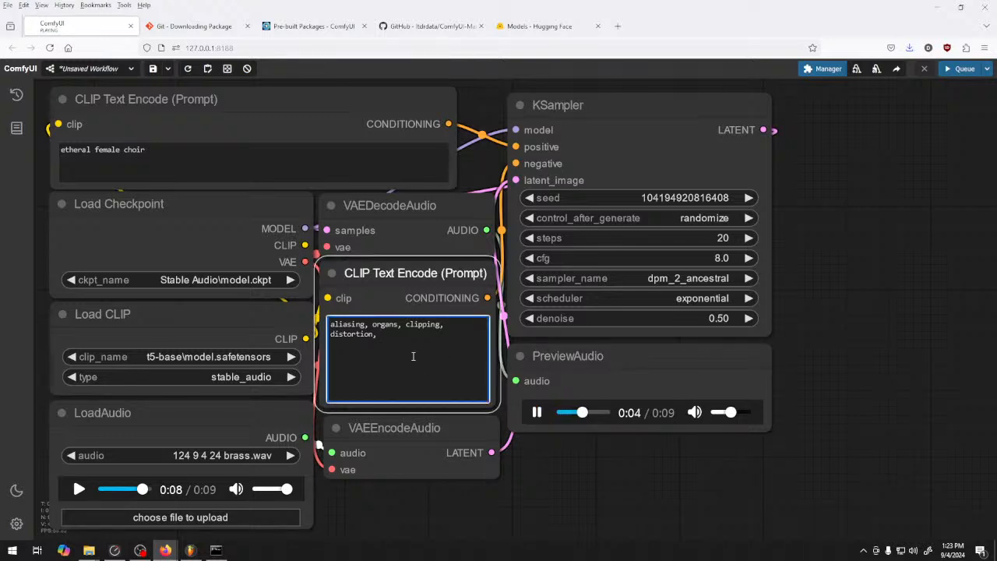
{"action": "type", "text": "drums, percuss"}
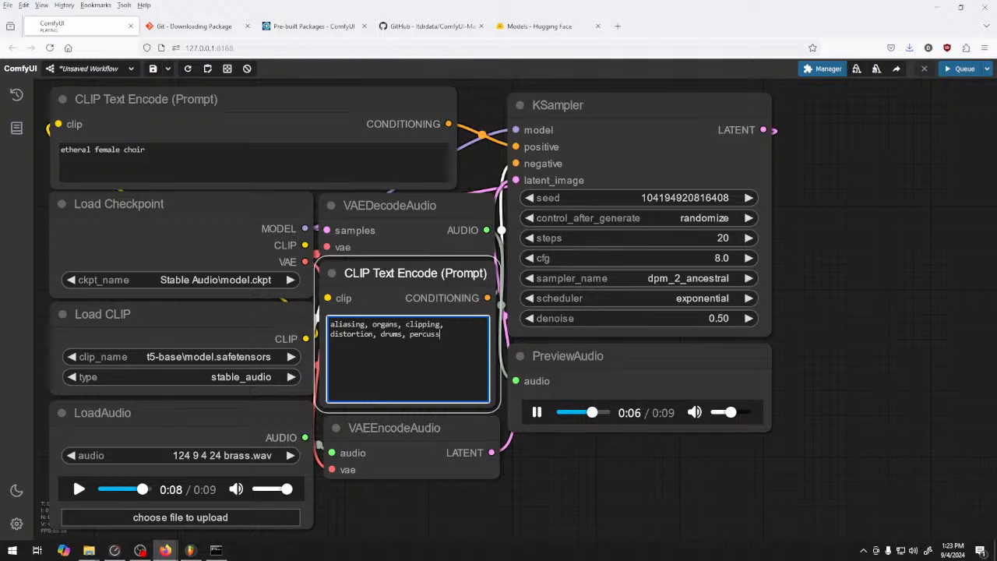
{"action": "type", "text": "ion,"}
{"action": "key", "text": "ctrl+Return"}
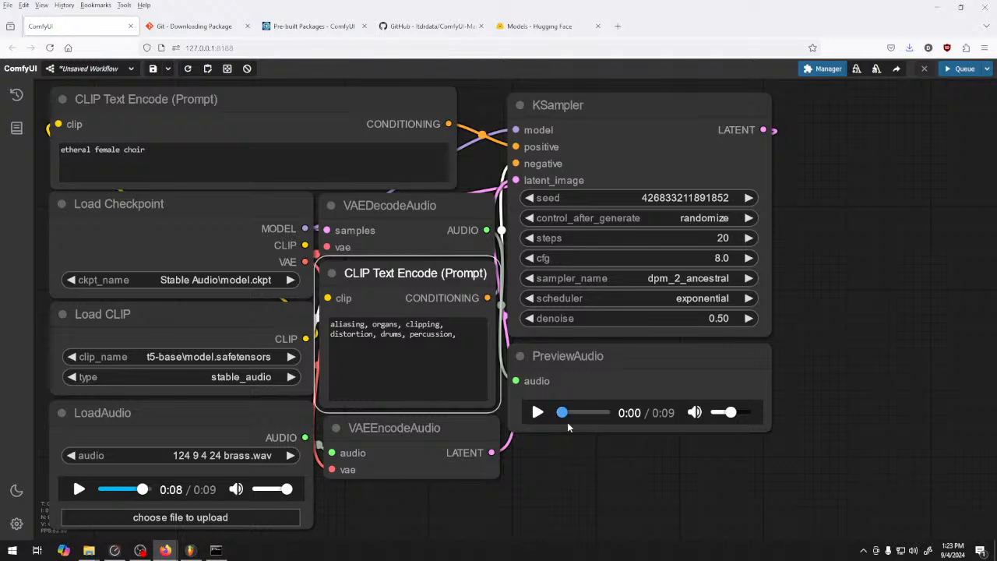
{"action": "left_click", "coordinate": [537, 413]}
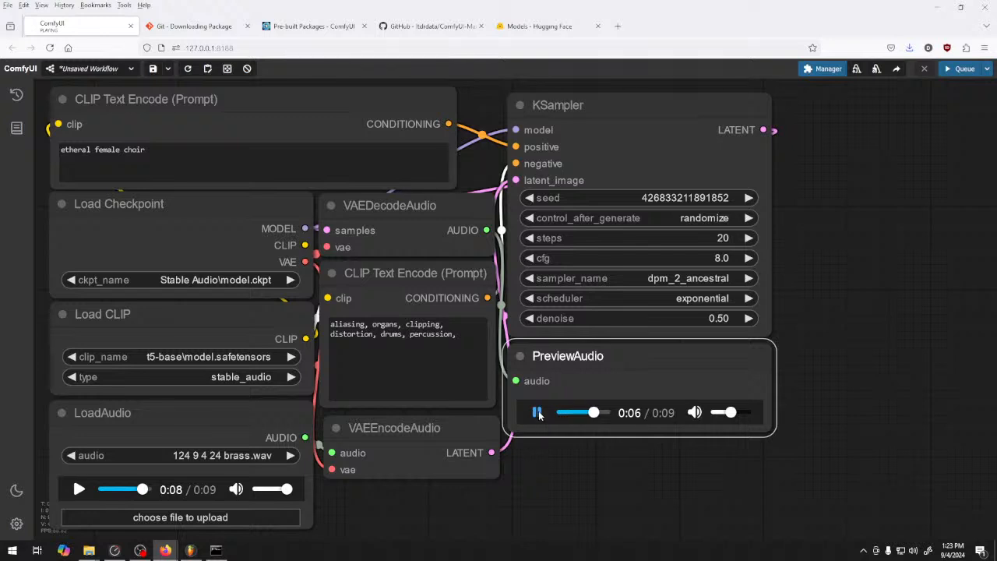
Save the preview audio as the FLAC file "choir kinda" in the 124 9 4 24 samples folder
{"action": "right_click", "coordinate": [623, 422]}
{"action": "right_click", "coordinate": [612, 413]}
{"action": "left_click", "coordinate": [682, 318]}
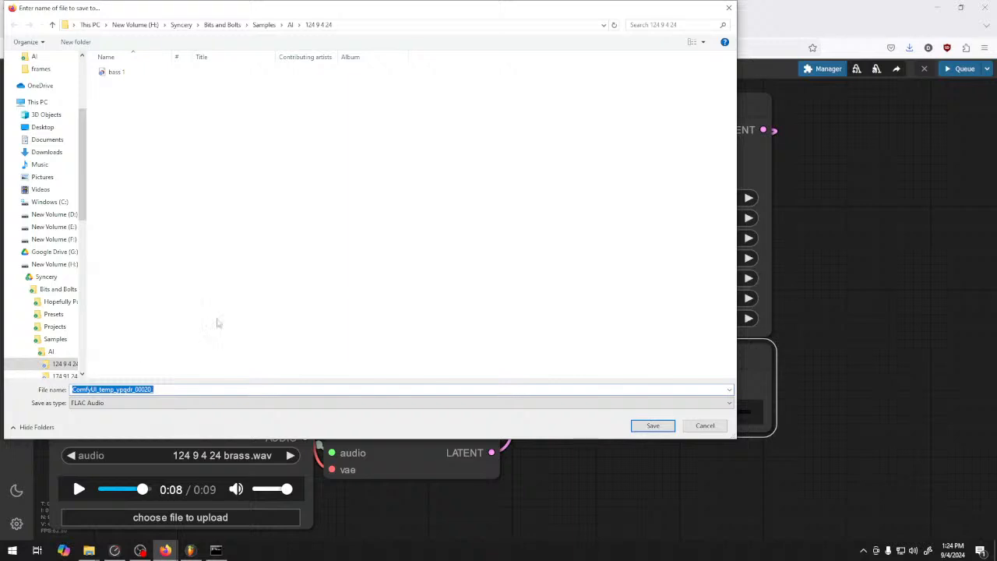
{"action": "type", "text": "choir kinda"}
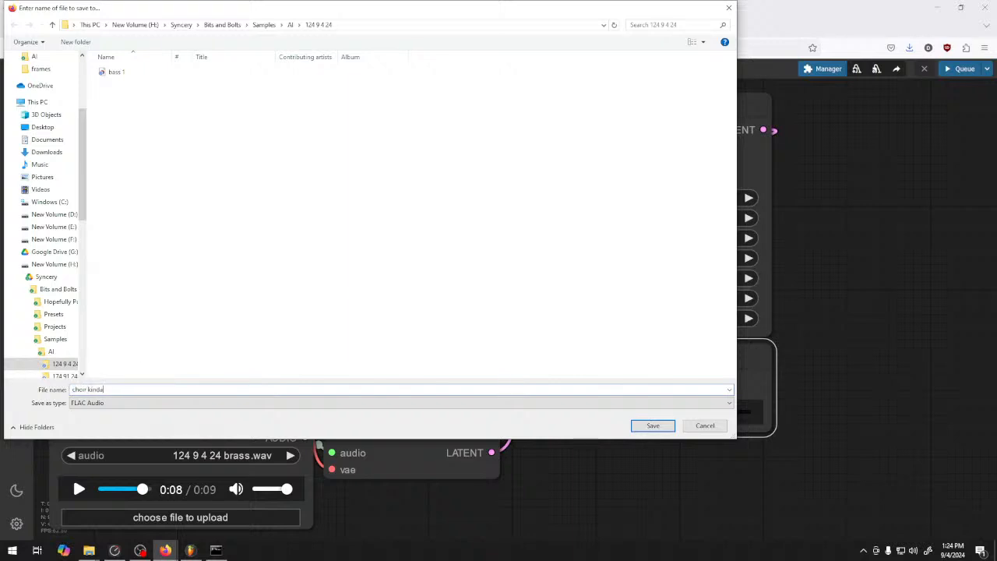
{"action": "left_click", "coordinate": [646, 426]}
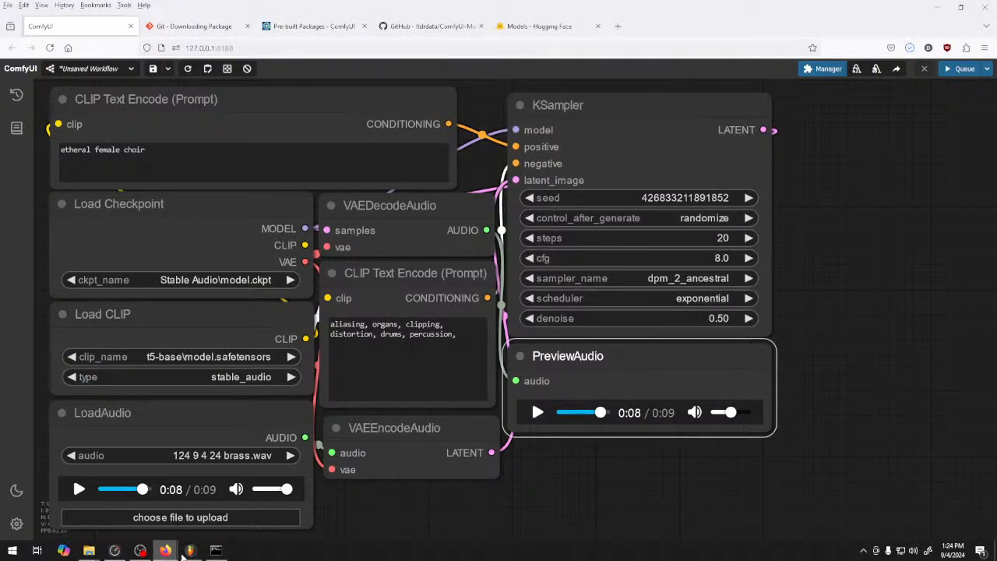
Switch to FL Studio, refresh the sample browser and place the choir kinda clip on Track 2 at bar 10
{"action": "left_click", "coordinate": [190, 550]}
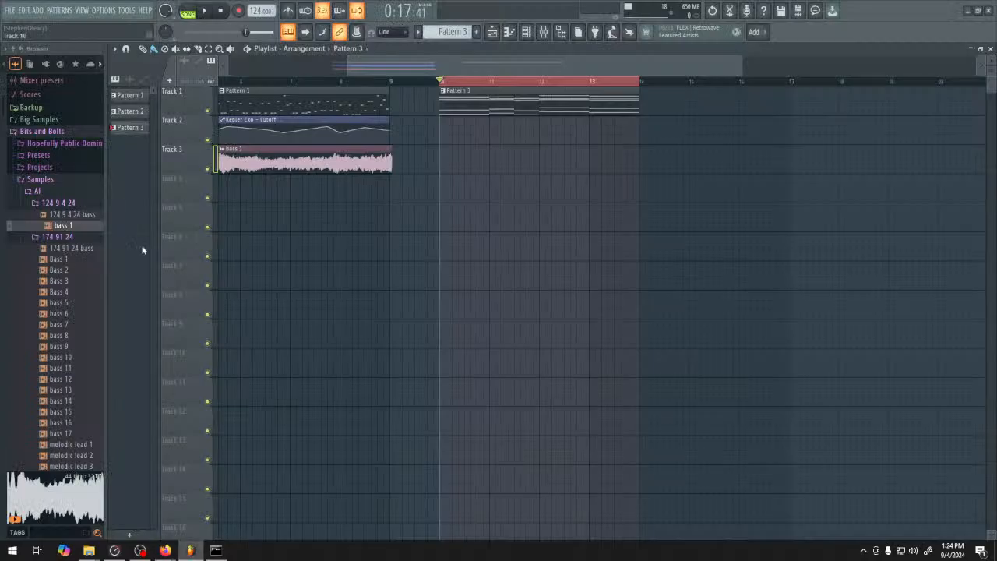
{"action": "left_click", "coordinate": [21, 48]}
{"action": "left_click_drag", "start_coordinate": [58, 246], "coordinate": [437, 134]}
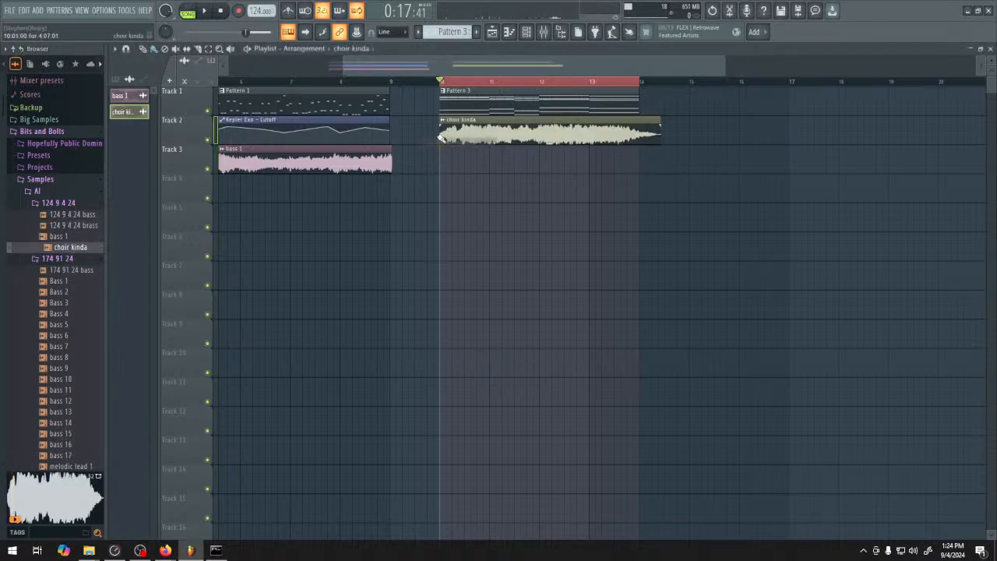
Play the choir clip with Track 1 muted, and unmute Track 1 to hear it together with Pattern 3
{"action": "scroll", "coordinate": [493, 217], "scroll_direction": "up", "scroll_amount": 3}
{"action": "left_click", "coordinate": [208, 112]}
{"action": "key", "text": "space"}
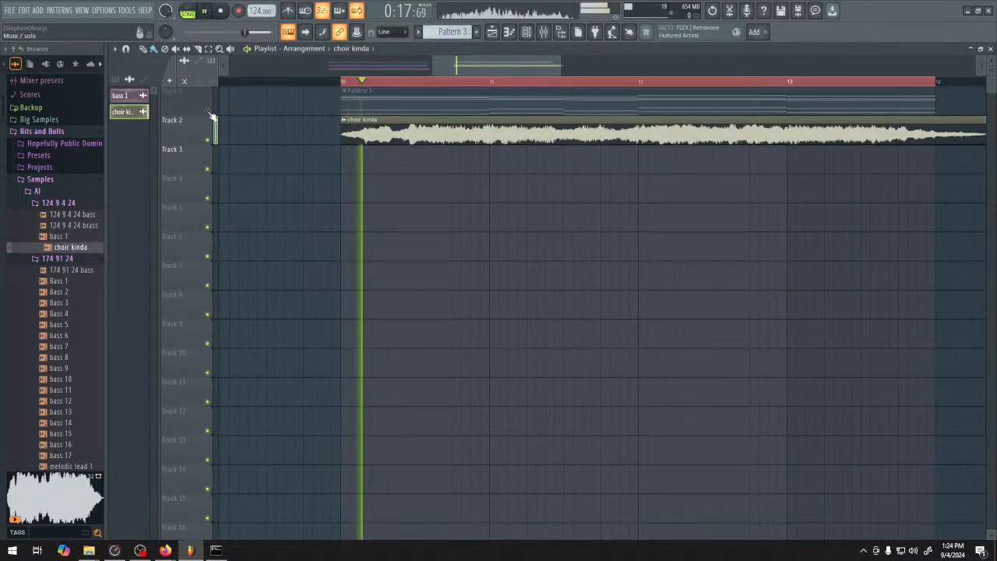
{"action": "left_click", "coordinate": [208, 111]}
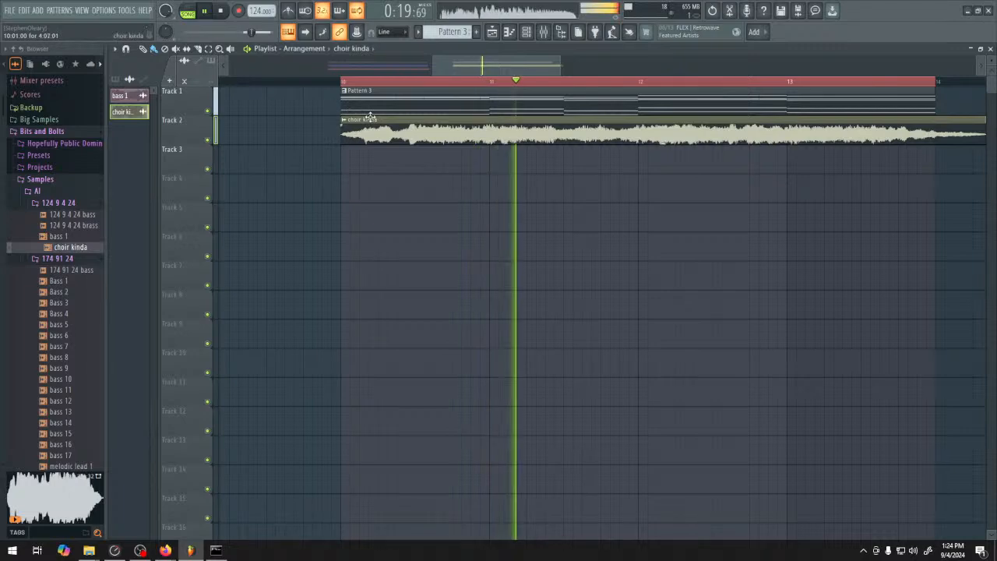
{"action": "scroll", "coordinate": [435, 186], "scroll_direction": "down", "scroll_amount": 2}
{"action": "key", "text": "space"}
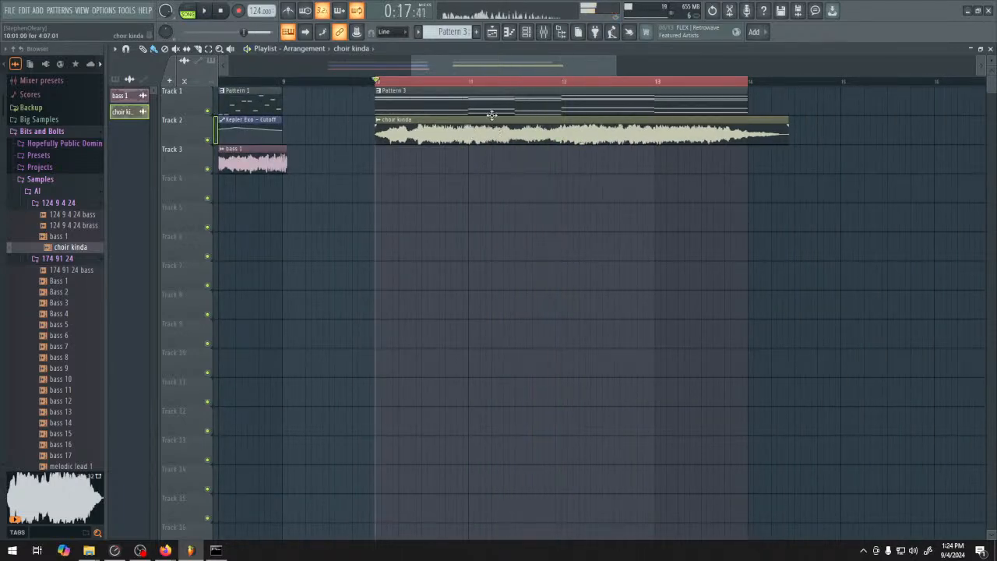
Open the choir kinda clip's channel settings and route it to mixer insert 16
{"action": "double_click", "coordinate": [492, 110]}
{"action": "left_click", "coordinate": [527, 32]}
{"action": "left_click", "coordinate": [492, 32]}
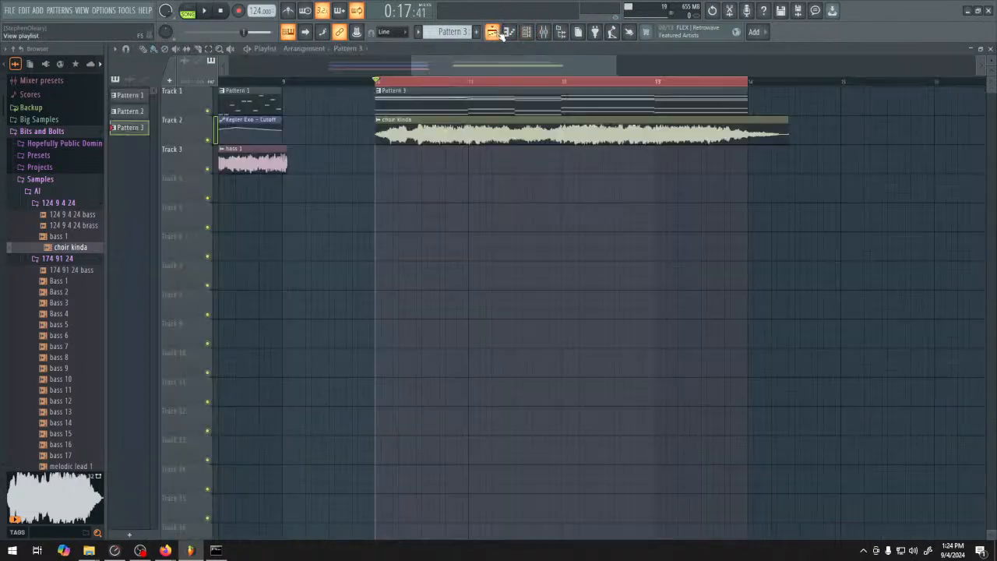
{"action": "double_click", "coordinate": [502, 125]}
{"action": "left_click_drag", "start_coordinate": [404, 127], "coordinate": [403, 89]}
Balance the layers during playback by lowering the insert 16 fader and setting insert 17 to about -4.2 dB
{"action": "left_click_drag", "start_coordinate": [437, 355], "coordinate": [437, 369]}
{"action": "key", "text": "space"}
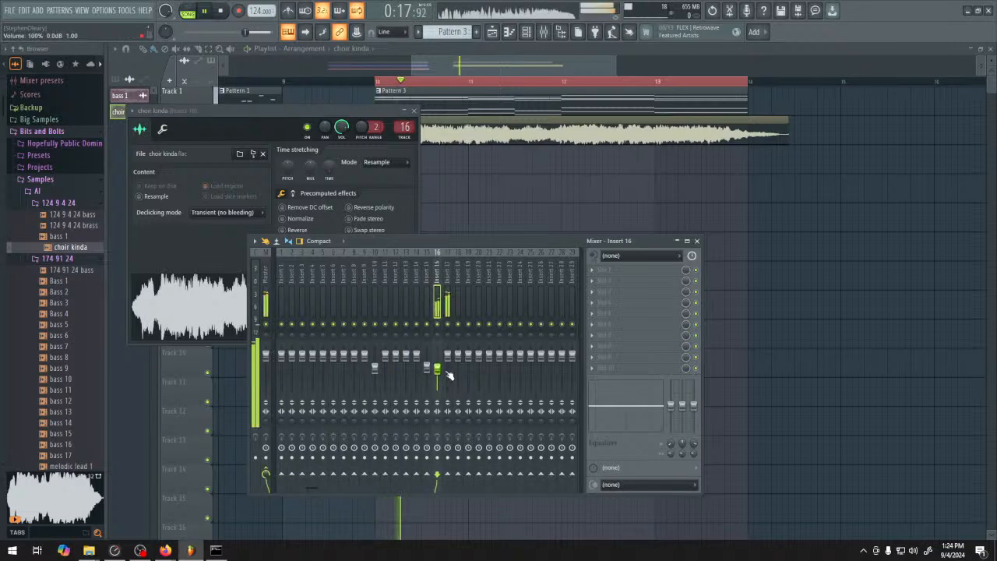
{"action": "left_click_drag", "start_coordinate": [448, 356], "coordinate": [448, 362]}
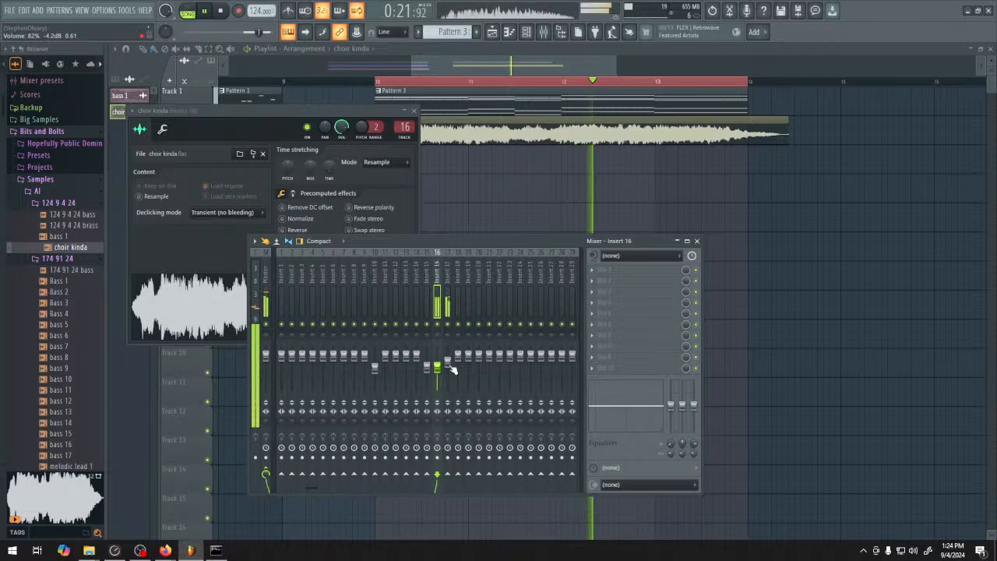
{"action": "right_click", "coordinate": [714, 191]}
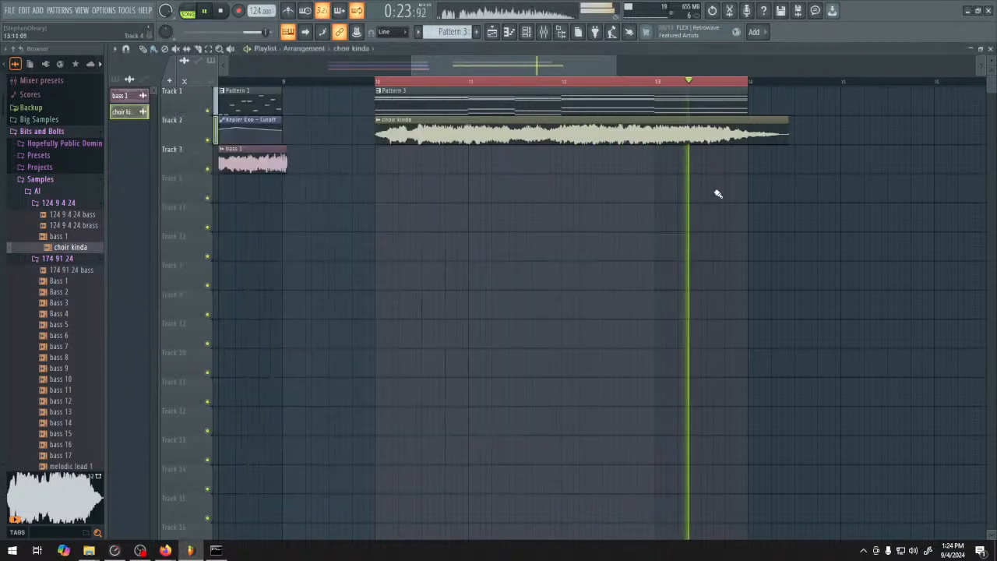
{"action": "key", "text": "space"}
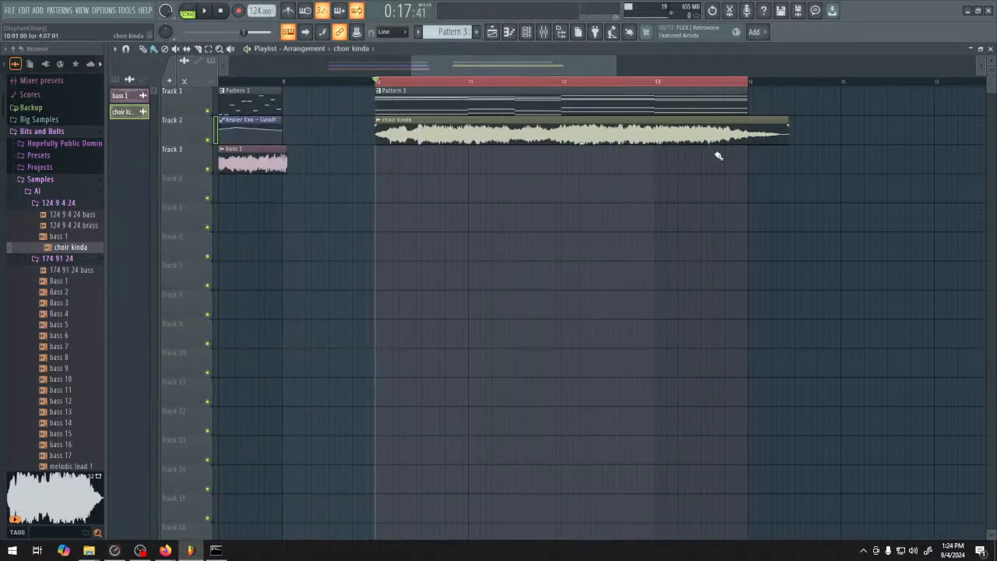
Mute Track 1 and play the choir clip alone through the looped section
{"action": "left_click", "coordinate": [208, 111]}
{"action": "key", "text": "space"}
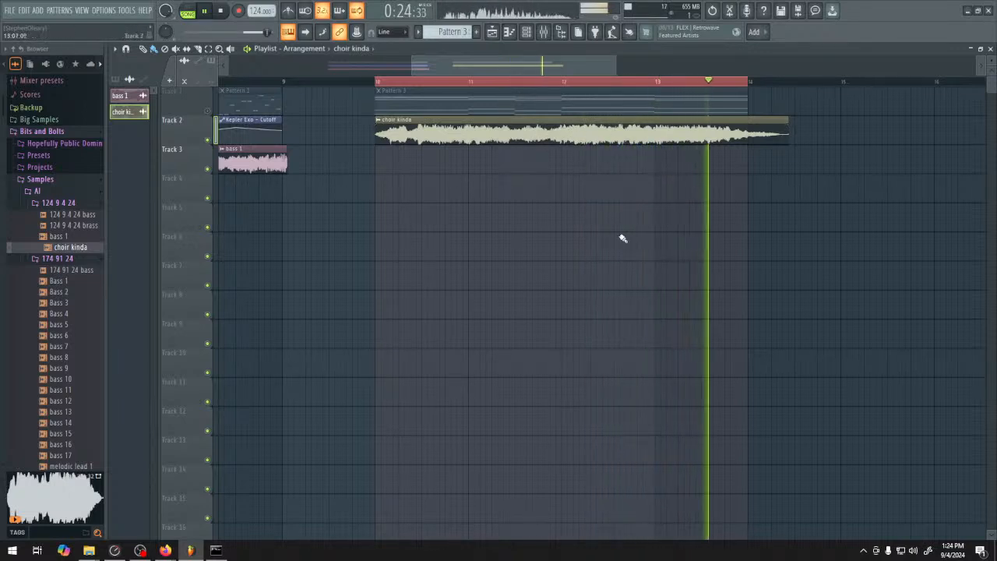
{"action": "key", "text": "space"}
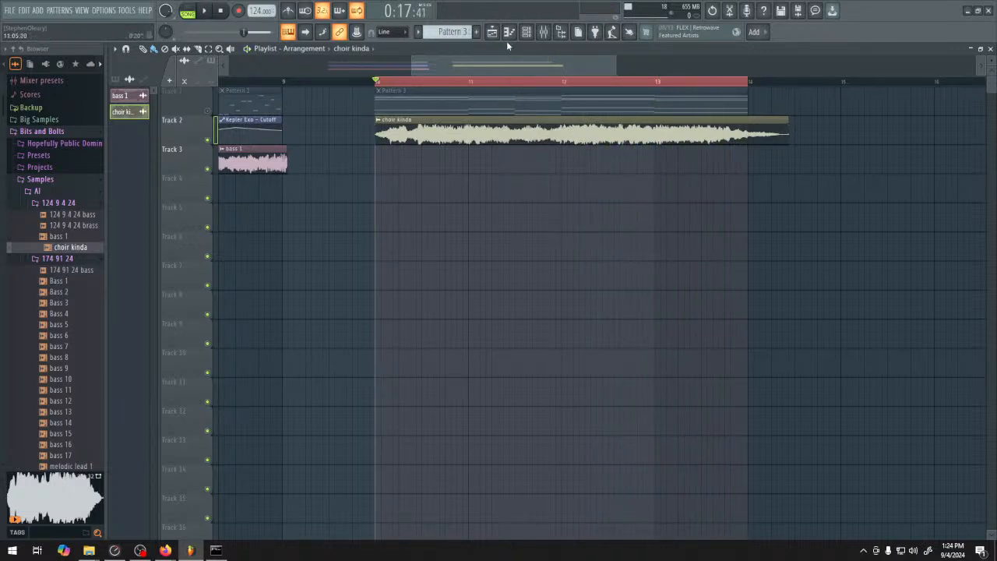
{"action": "left_click", "coordinate": [530, 35]}
{"action": "left_click", "coordinate": [533, 37]}
Switch back to ComfyUI, set the KSampler's denoise to 0.75 and generate another clip from the choir prompt
{"action": "mouse_move", "coordinate": [163, 551]}
{"action": "left_click", "coordinate": [86, 506]}
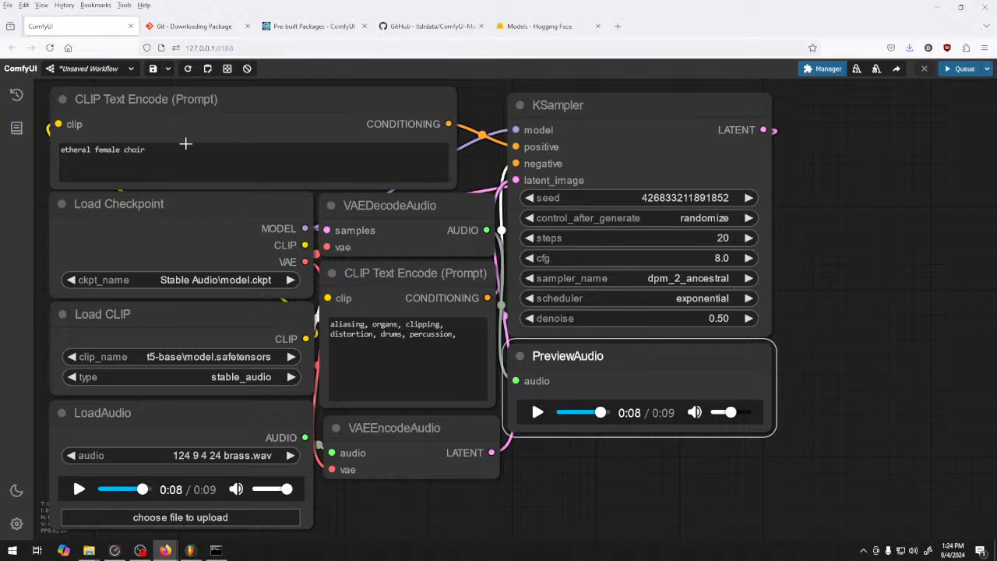
{"action": "left_click", "coordinate": [162, 159]}
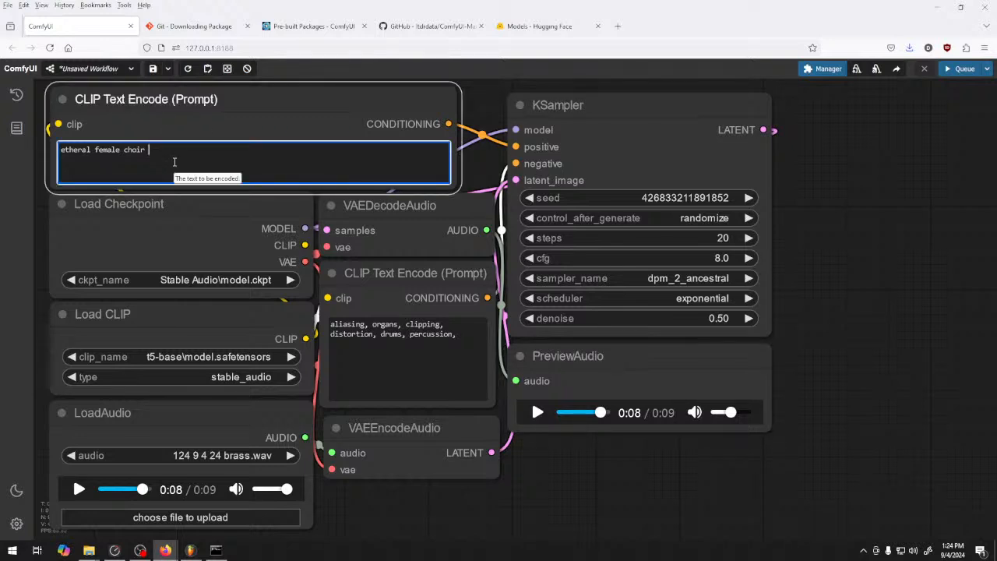
{"action": "left_click", "coordinate": [749, 319]}
{"action": "left_click", "coordinate": [748, 319]}
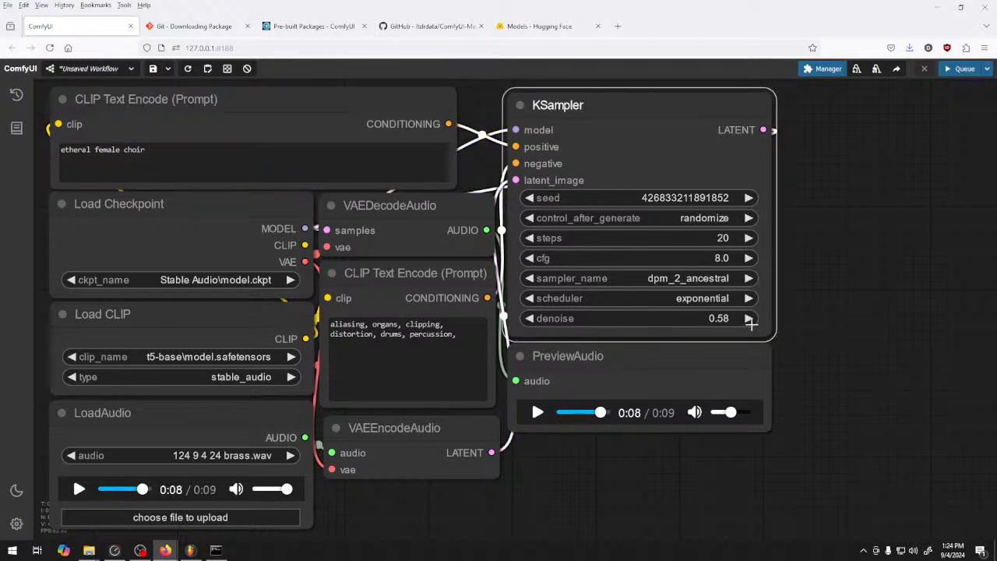
{"action": "left_click", "coordinate": [749, 319]}
{"action": "left_click", "coordinate": [749, 319]}
{"action": "left_click", "coordinate": [749, 319]}
{"action": "left_click", "coordinate": [749, 320]}
{"action": "left_click", "coordinate": [750, 319]}
{"action": "left_click", "coordinate": [952, 69]}
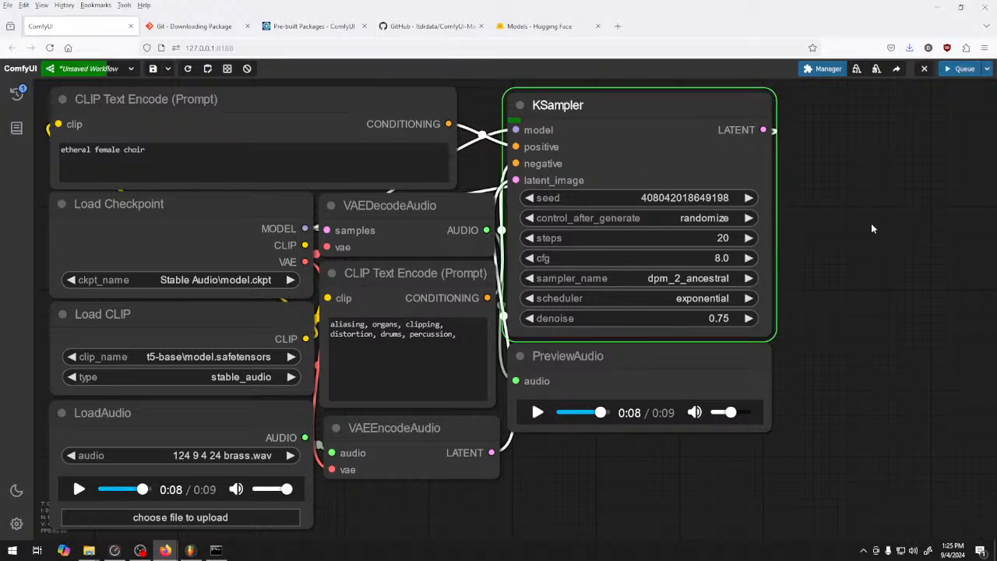
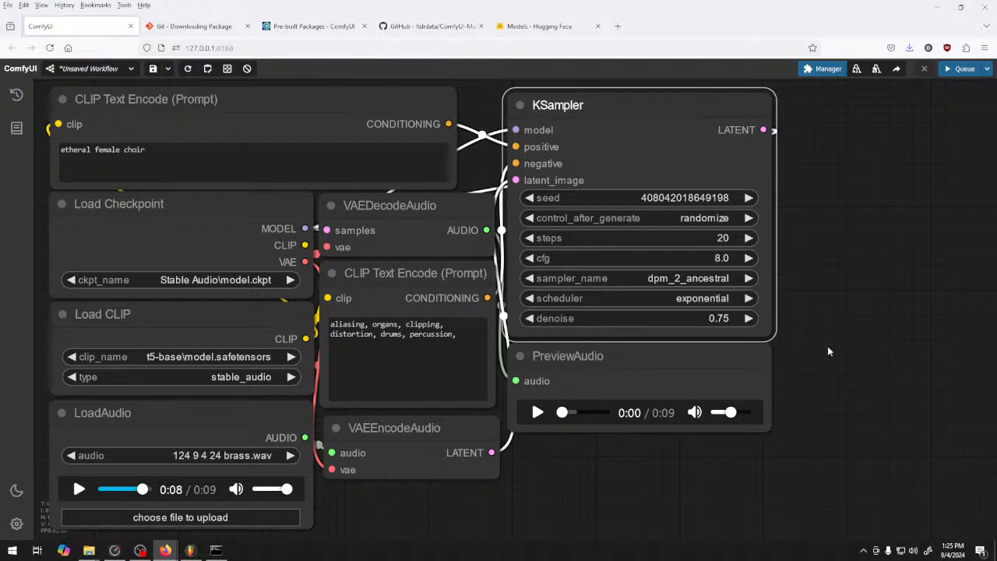
Return to ComfyUI and listen to the newly generated choir clip in PreviewAudio
{"action": "left_click", "coordinate": [190, 550]}
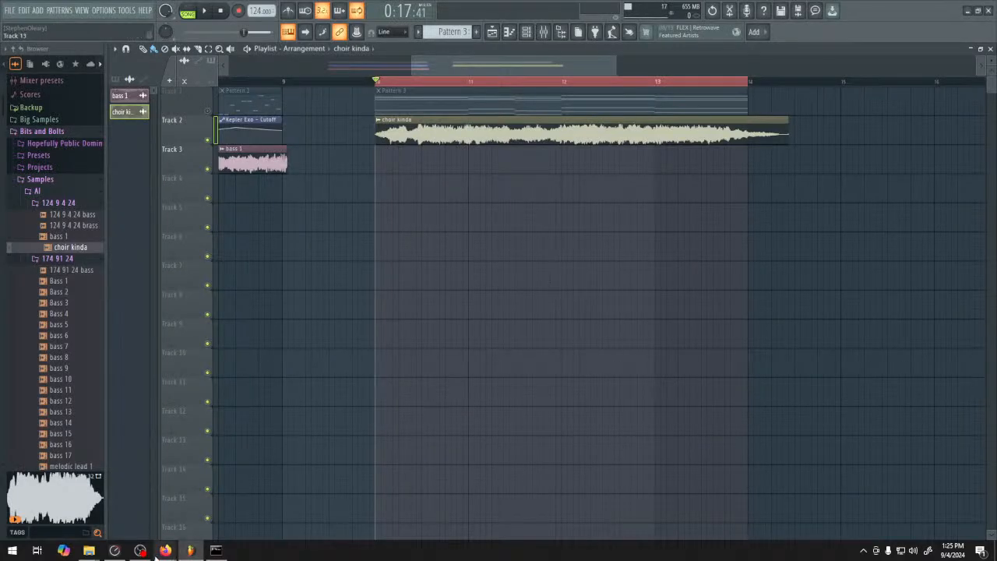
{"action": "mouse_move", "coordinate": [165, 550]}
{"action": "left_click", "coordinate": [162, 502]}
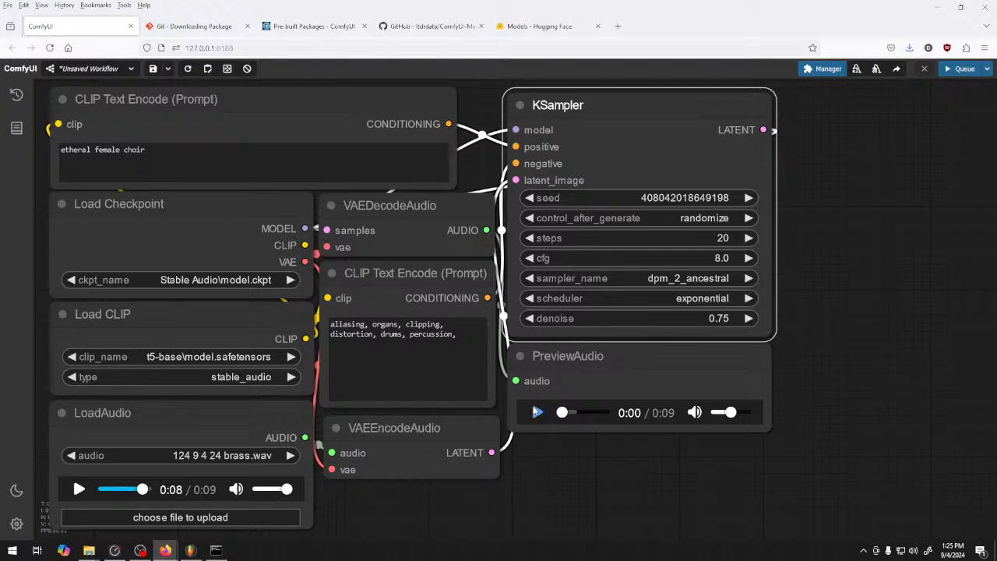
{"action": "left_click", "coordinate": [537, 412]}
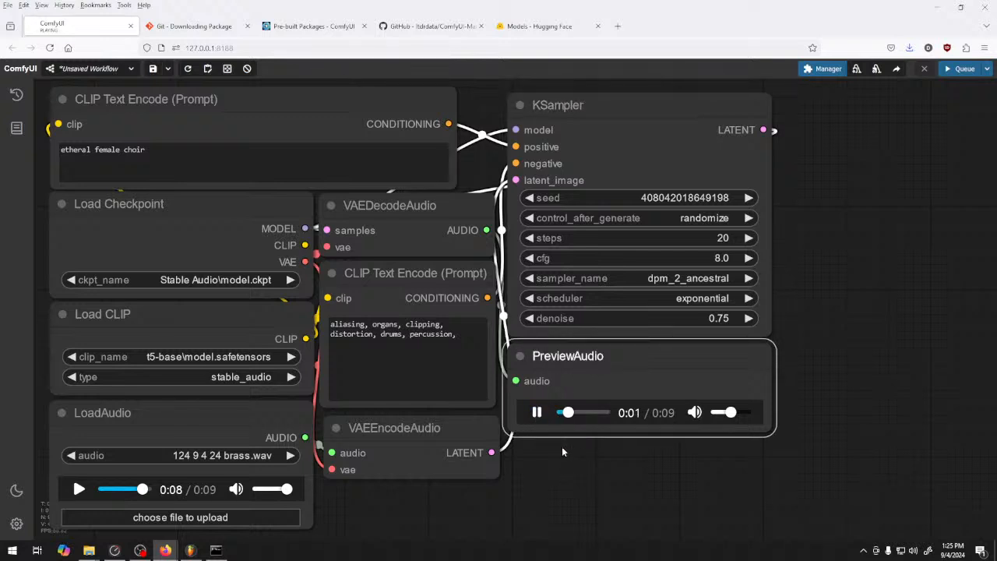
{"action": "left_click", "coordinate": [537, 413]}
Lower the KSampler's denoise to 0.60 and generate another clip from the choir prompt
{"action": "left_click_drag", "start_coordinate": [720, 318], "coordinate": [705, 318]}
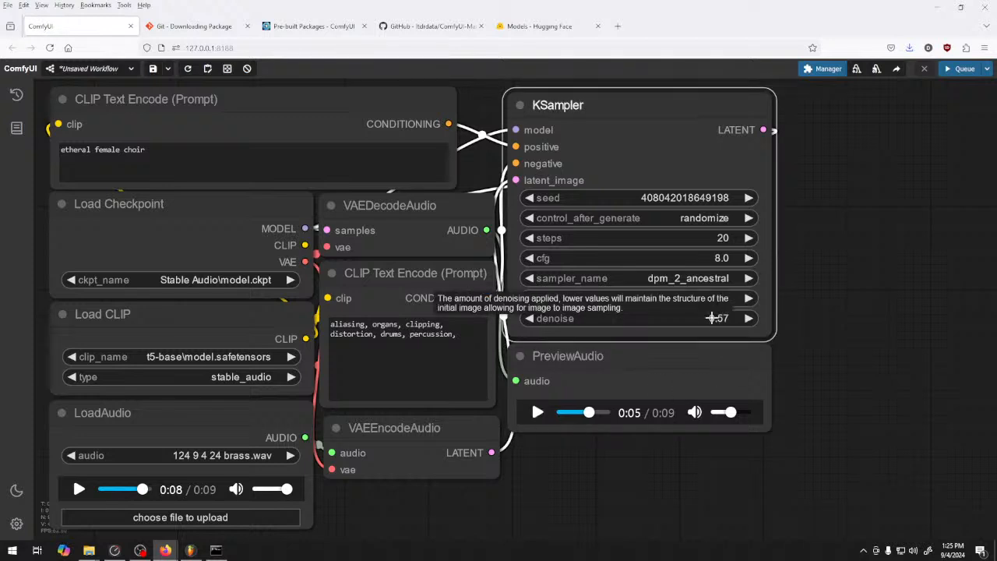
{"action": "left_click", "coordinate": [754, 319]}
{"action": "left_click", "coordinate": [754, 319]}
{"action": "left_click", "coordinate": [754, 319]}
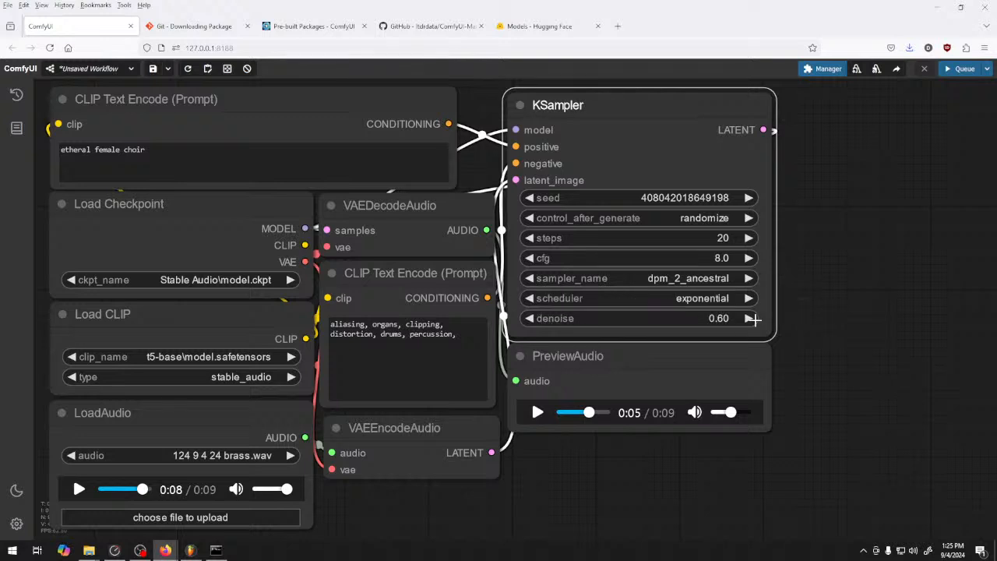
{"action": "left_click", "coordinate": [954, 69]}
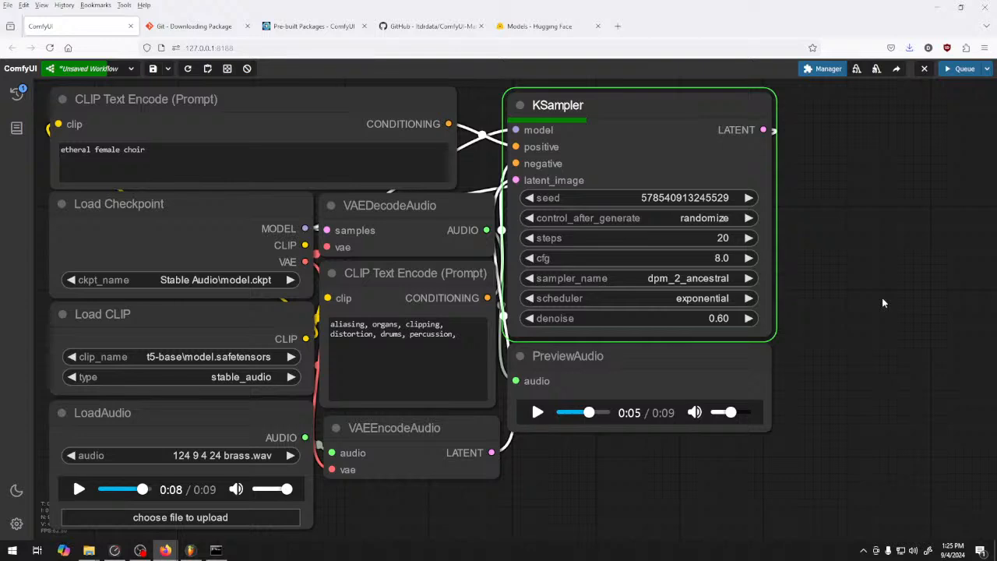
Play the choir kinda loop in FL Studio, then return to ComfyUI and listen to the new clip for comparison
{"action": "left_click", "coordinate": [190, 550]}
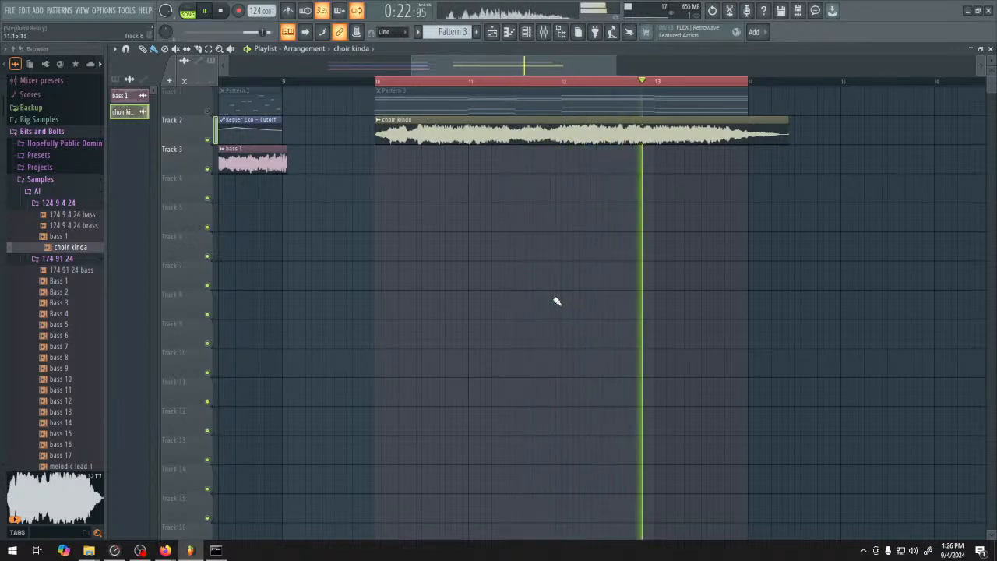
{"action": "key", "text": "space"}
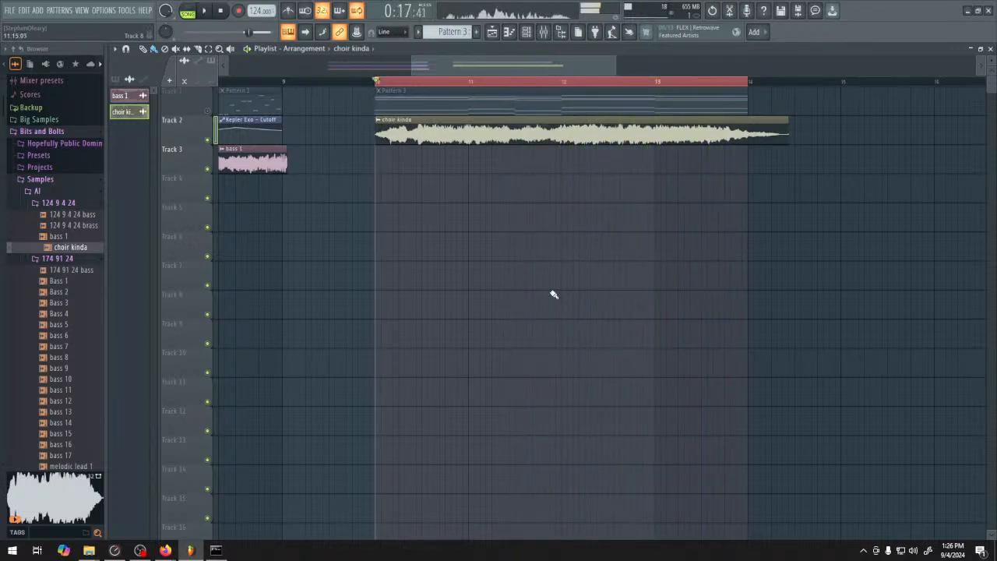
{"action": "left_click", "coordinate": [171, 550]}
{"action": "left_click", "coordinate": [138, 508]}
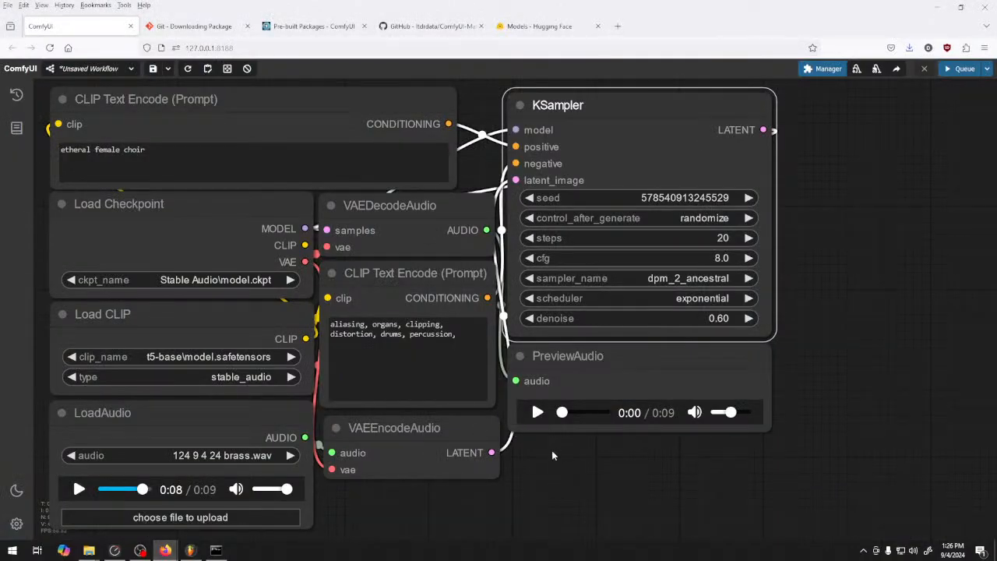
{"action": "left_click", "coordinate": [538, 413]}
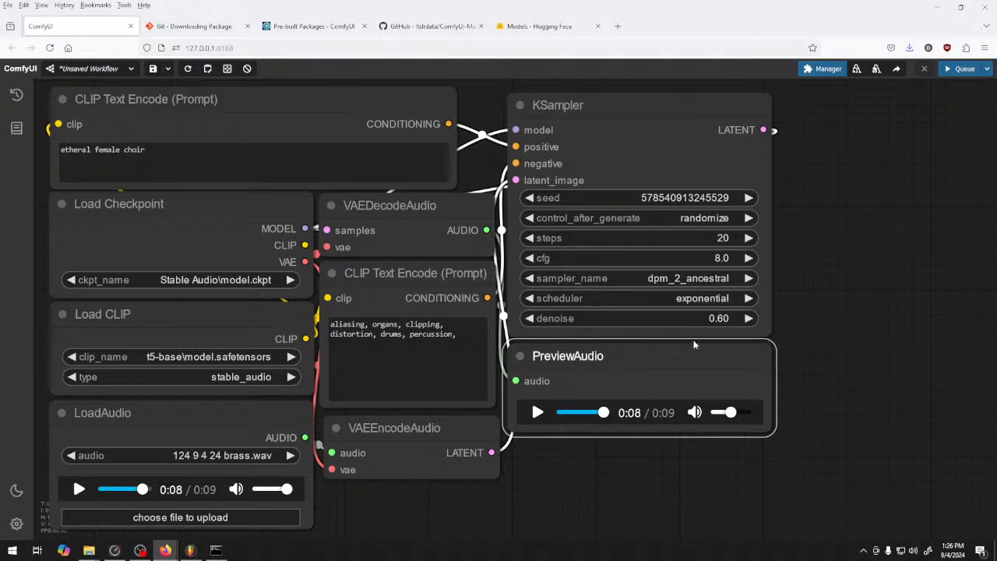
Set the KSampler to 30 steps and denoise 0.50, then generate a new choir clip and preview it
{"action": "left_click_drag", "start_coordinate": [702, 318], "coordinate": [699, 317]}
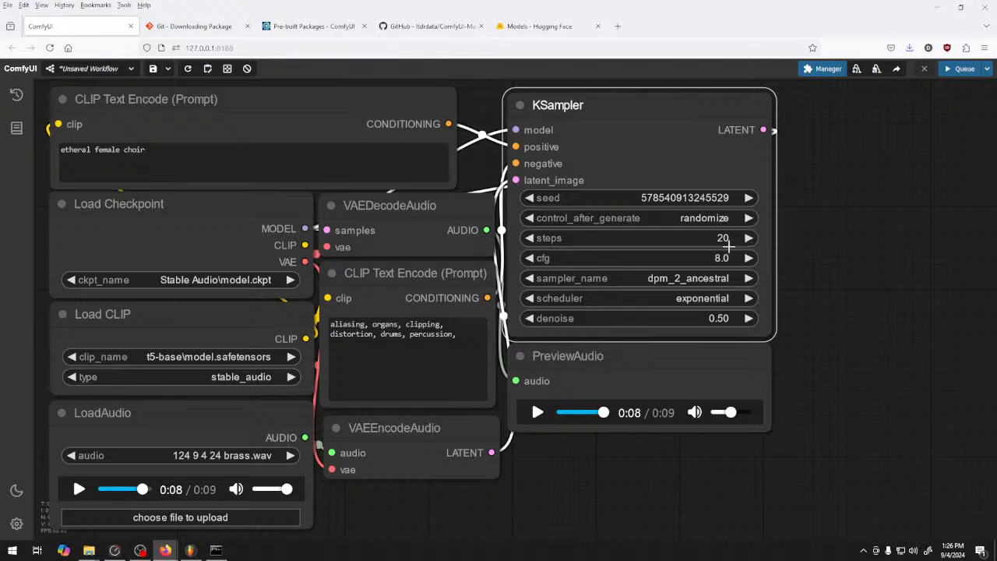
{"action": "left_click", "coordinate": [961, 69]}
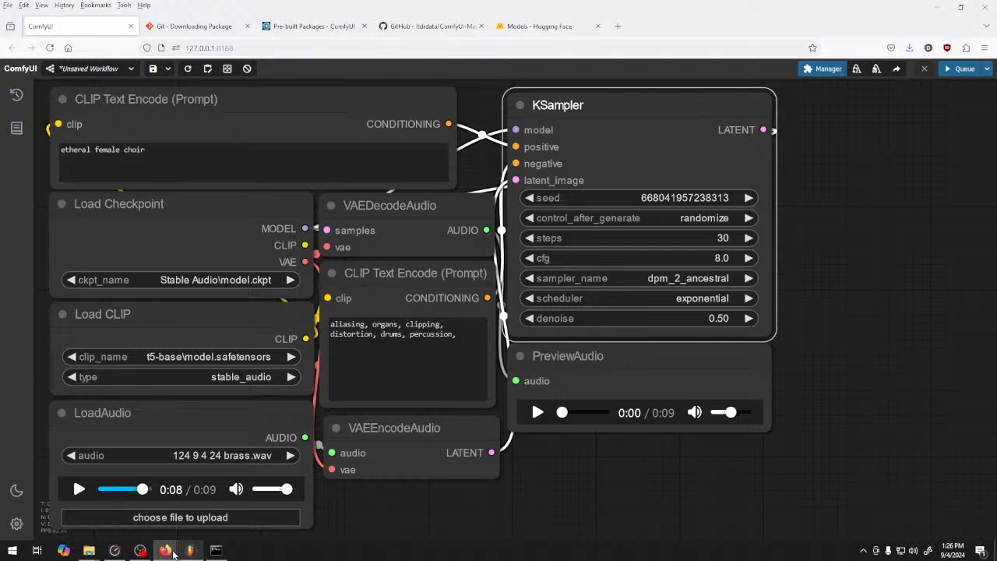
{"action": "left_click", "coordinate": [538, 413]}
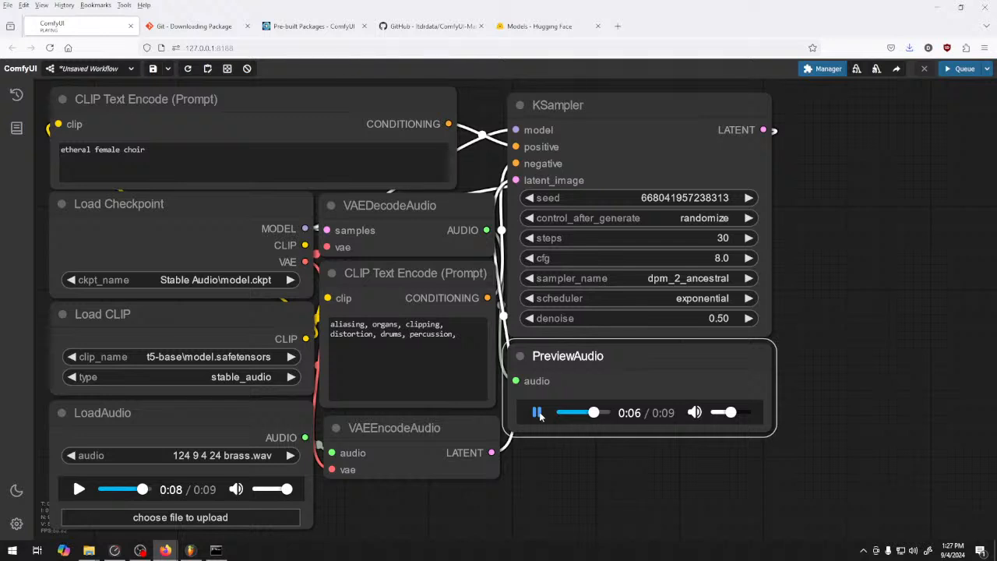
Save the previewed audio as "choir kinda 2" in the 124 9 4 24 sample folder
{"action": "right_click", "coordinate": [637, 417]}
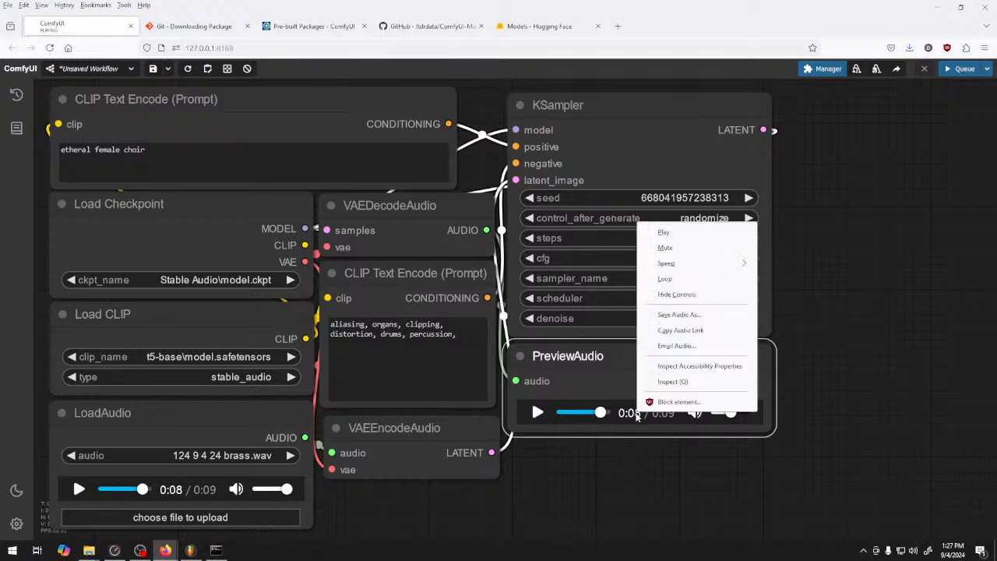
{"action": "left_click", "coordinate": [696, 315]}
{"action": "left_click", "coordinate": [128, 83]}
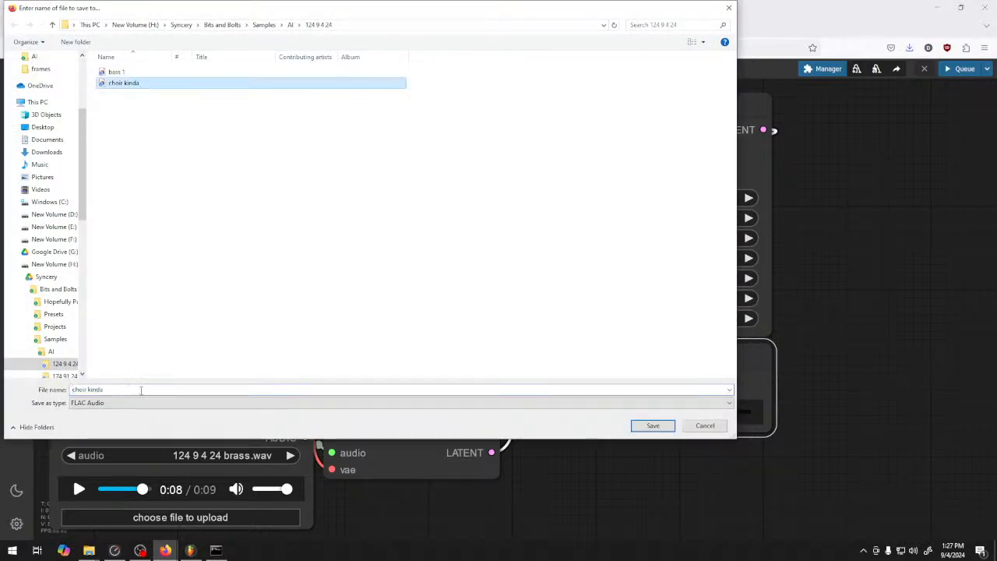
{"action": "left_click", "coordinate": [148, 388]}
{"action": "type", "text": "2"}
{"action": "left_click", "coordinate": [645, 425]}
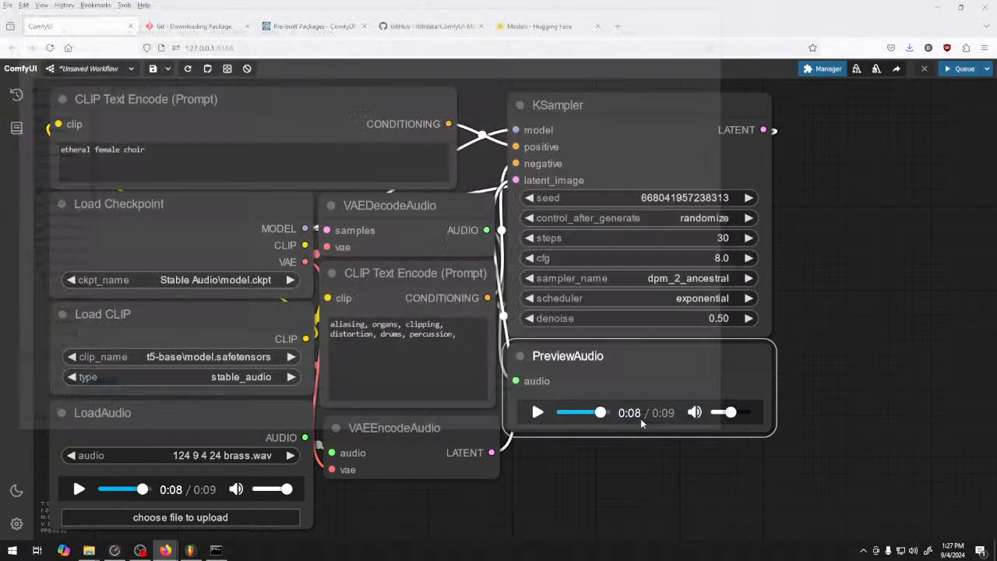
Switch to FL Studio, unmute Track 1 and place the choir kinda 2 sample on Track 3 at the start of the looped section
{"action": "left_click", "coordinate": [190, 551]}
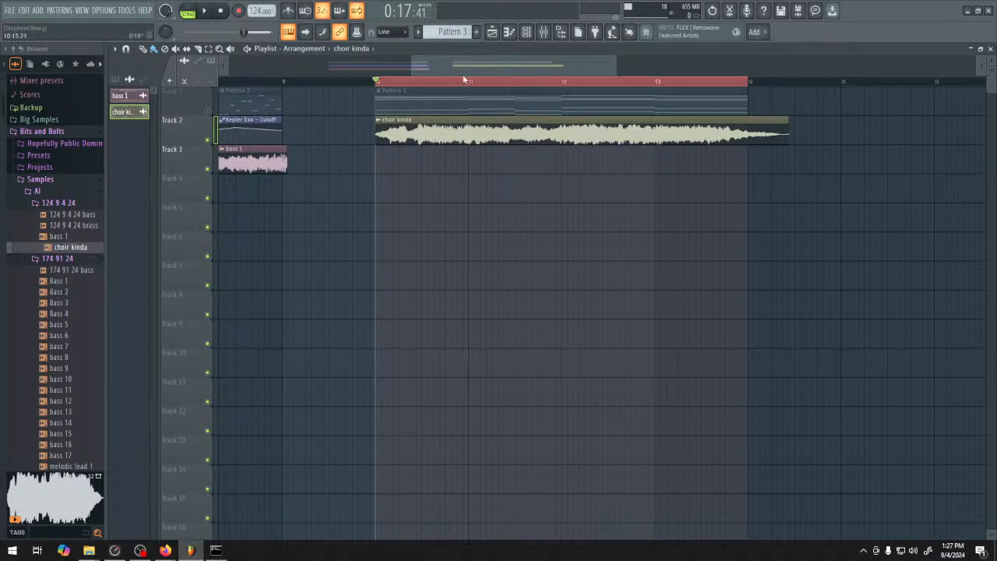
{"action": "left_click", "coordinate": [208, 111]}
{"action": "left_click", "coordinate": [208, 141]}
{"action": "left_click", "coordinate": [208, 141]}
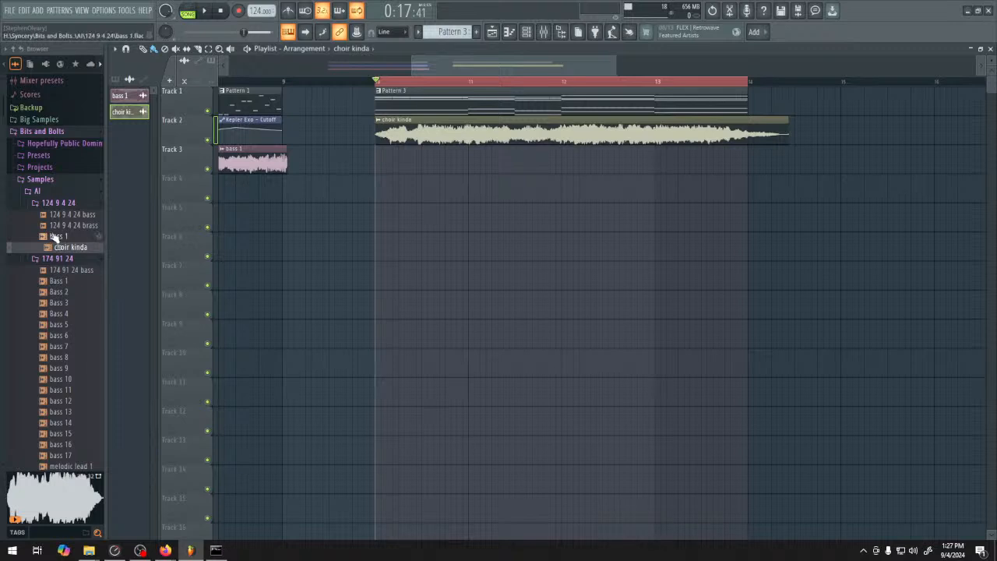
{"action": "left_click", "coordinate": [27, 50]}
{"action": "left_click_drag", "start_coordinate": [71, 246], "coordinate": [382, 162]}
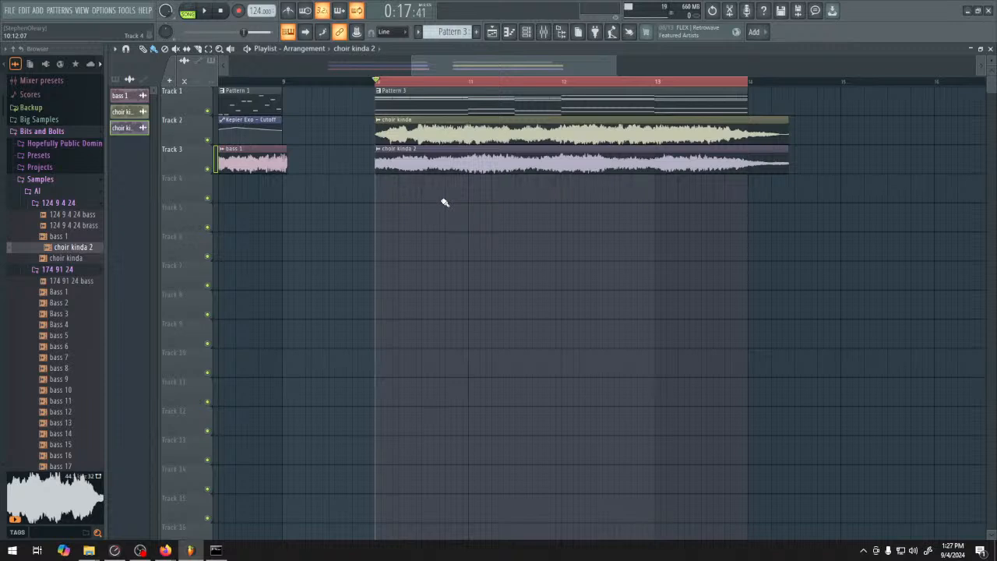
Mute Tracks 1 and 2 and play the choir kinda 2 clip alone
{"action": "left_click", "coordinate": [207, 139]}
{"action": "left_click", "coordinate": [209, 112]}
{"action": "key", "text": "space"}
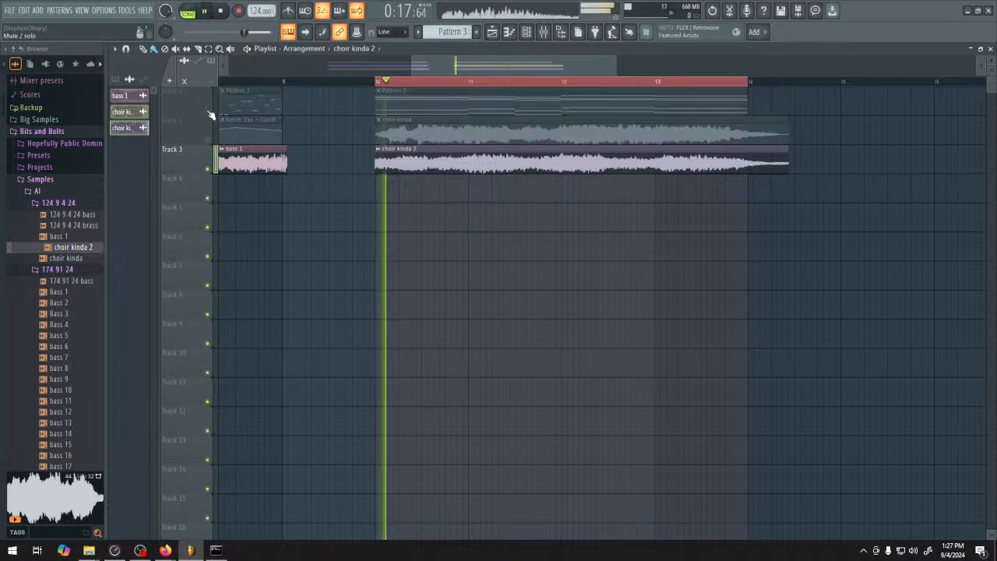
Route the choir kinda 2 clip to a different mixer insert and play it together with Track 1 unmuted
{"action": "double_click", "coordinate": [510, 156]}
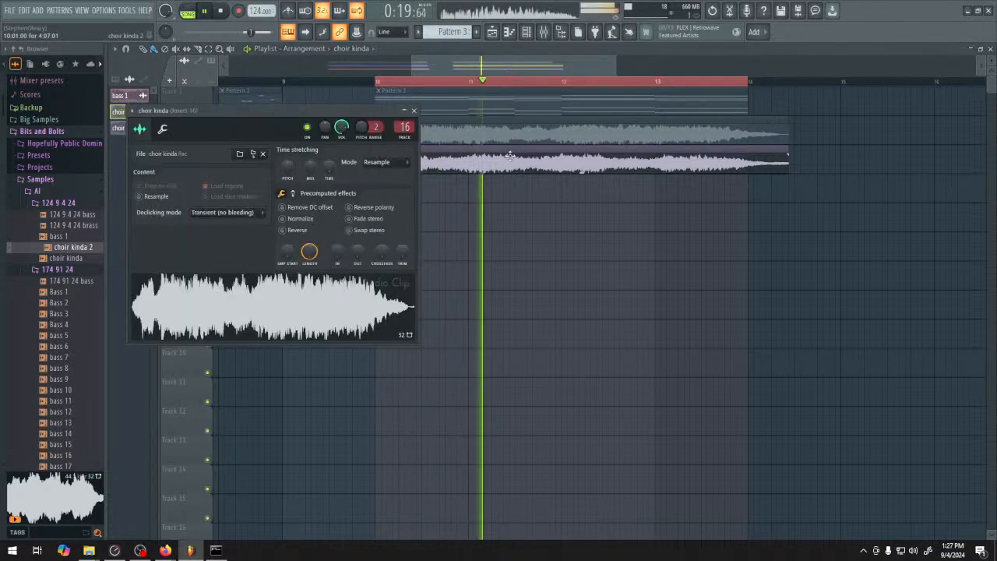
{"action": "double_click", "coordinate": [510, 156]}
{"action": "left_click_drag", "start_coordinate": [418, 141], "coordinate": [417, 132]}
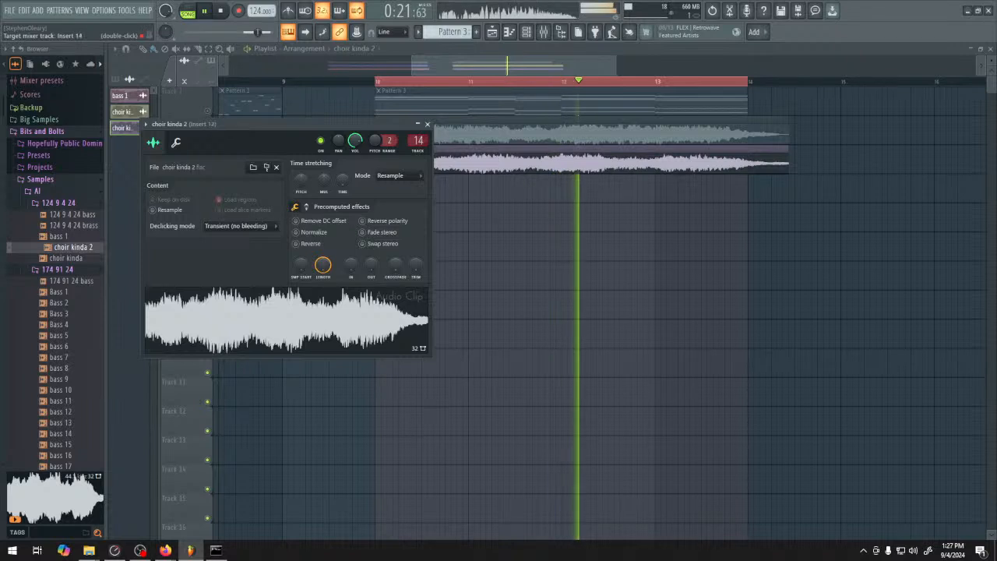
{"action": "left_click", "coordinate": [428, 125]}
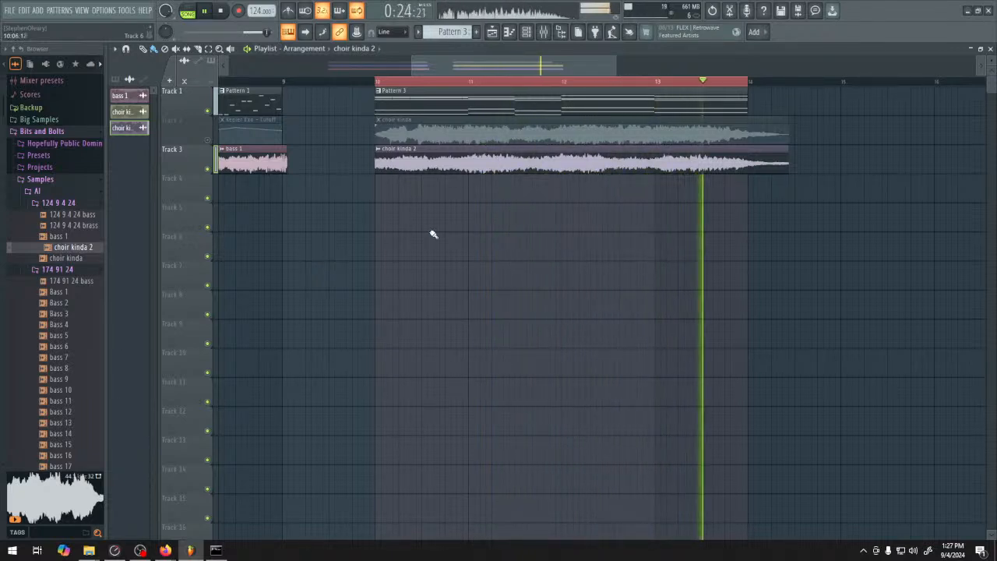
{"action": "key", "text": "space"}
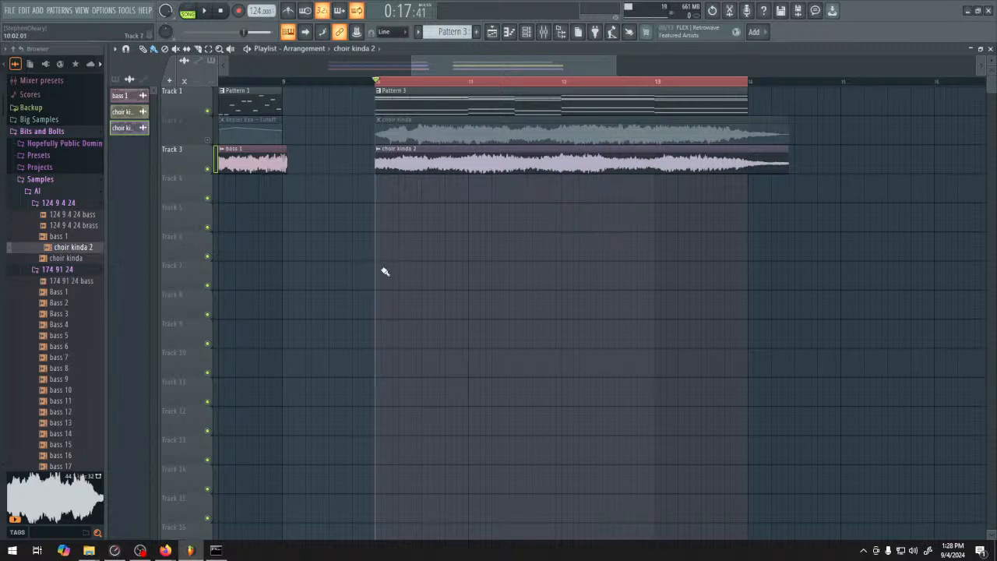
Browse the AI samples for the older drum material and audition 174 729 24 drums and 174 729 24 drums lp
{"action": "scroll", "coordinate": [64, 321], "scroll_direction": "down", "scroll_amount": 8}
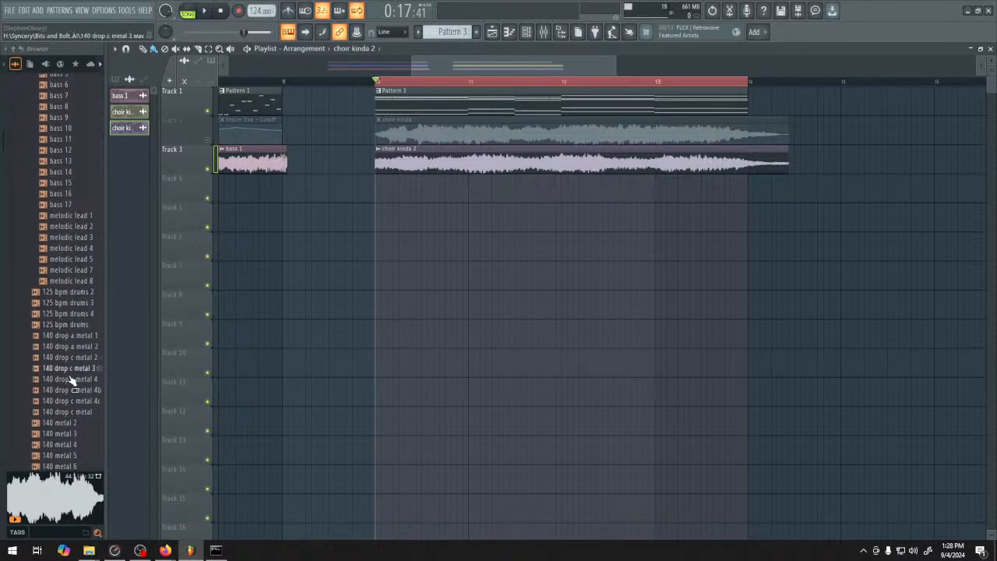
{"action": "scroll", "coordinate": [73, 372], "scroll_direction": "down", "scroll_amount": 8}
{"action": "scroll", "coordinate": [73, 373], "scroll_direction": "down", "scroll_amount": 6}
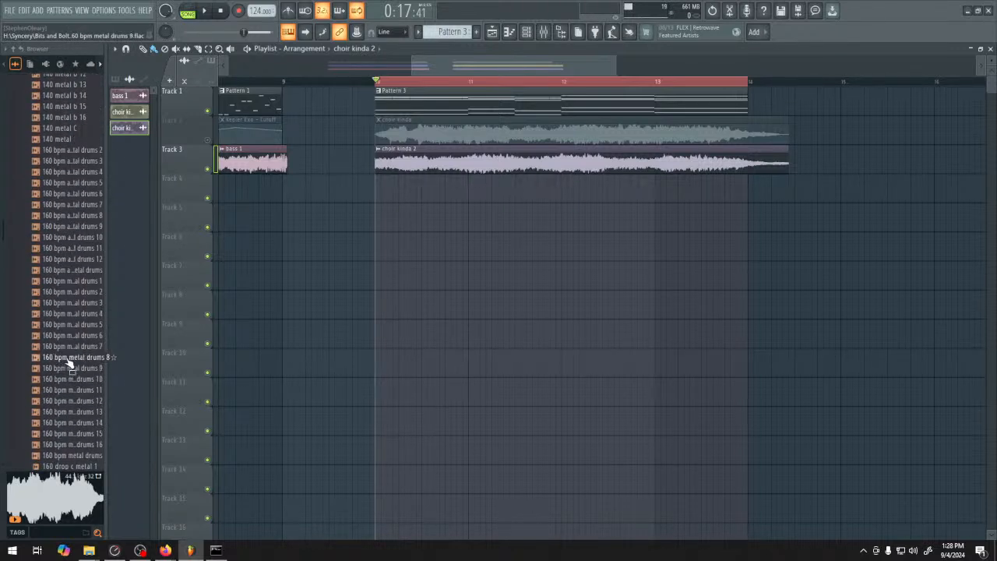
{"action": "scroll", "coordinate": [71, 373], "scroll_direction": "down", "scroll_amount": 6}
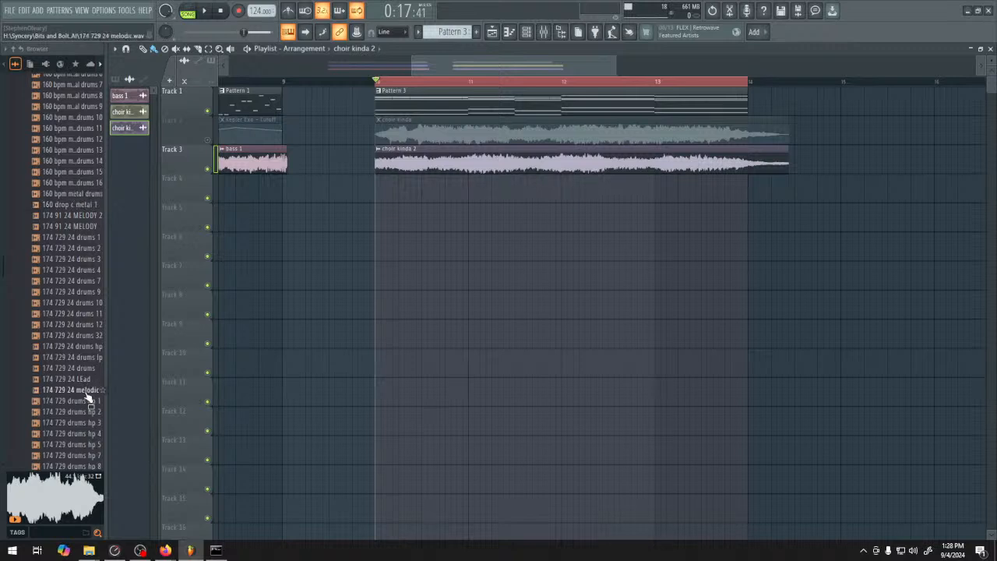
{"action": "left_click", "coordinate": [73, 371]}
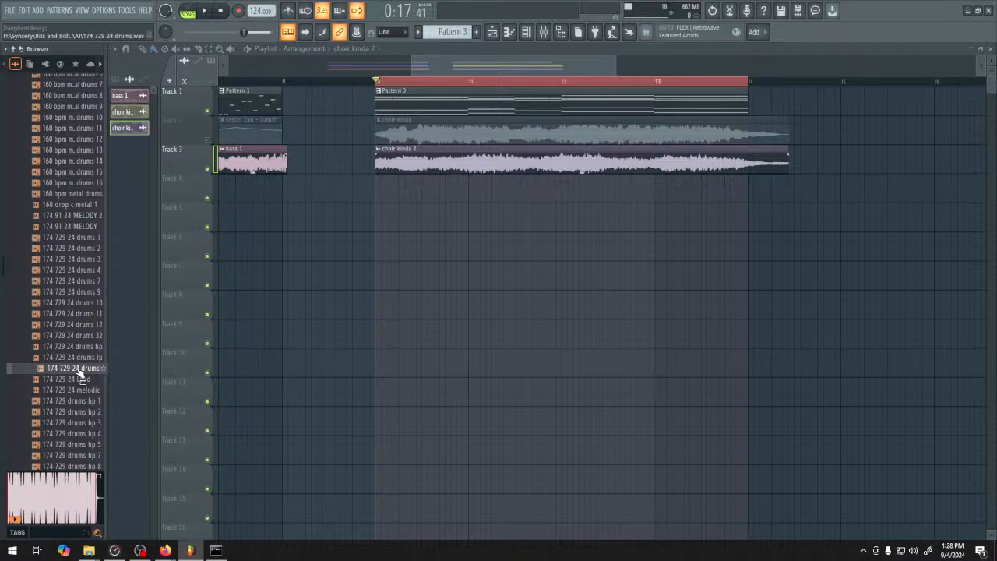
{"action": "scroll", "coordinate": [78, 355], "scroll_direction": "down", "scroll_amount": 2}
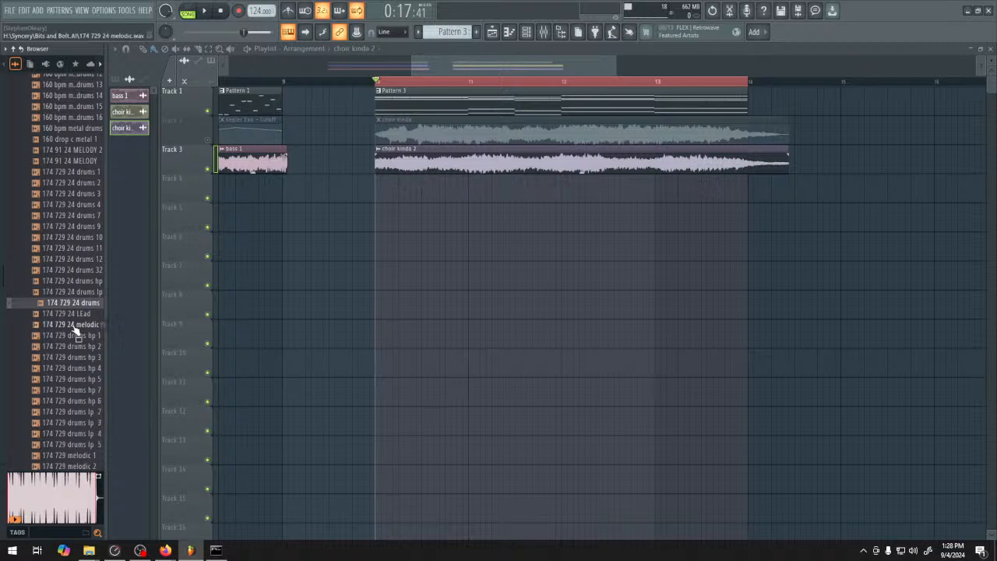
{"action": "left_click", "coordinate": [78, 292]}
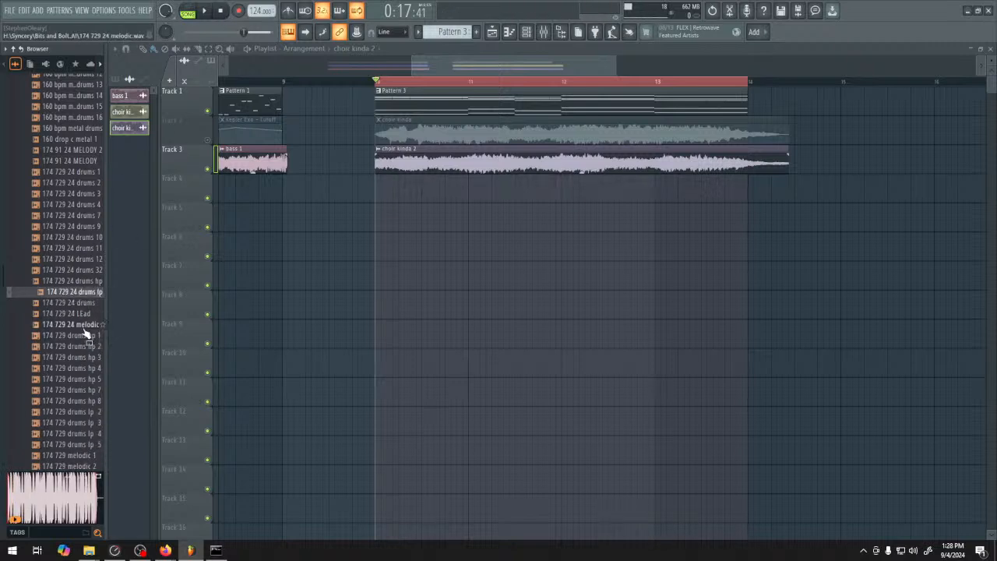
Compare the 174 729 24 drums hp sample with 174 729 drums hp 7 by auditioning them in turn
{"action": "left_click", "coordinate": [89, 284]}
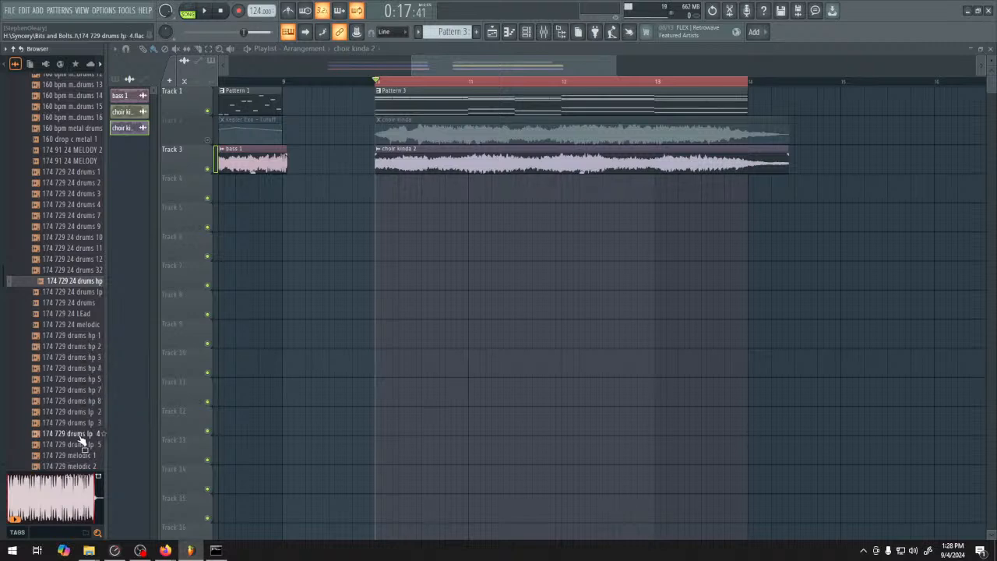
{"action": "left_click", "coordinate": [82, 390]}
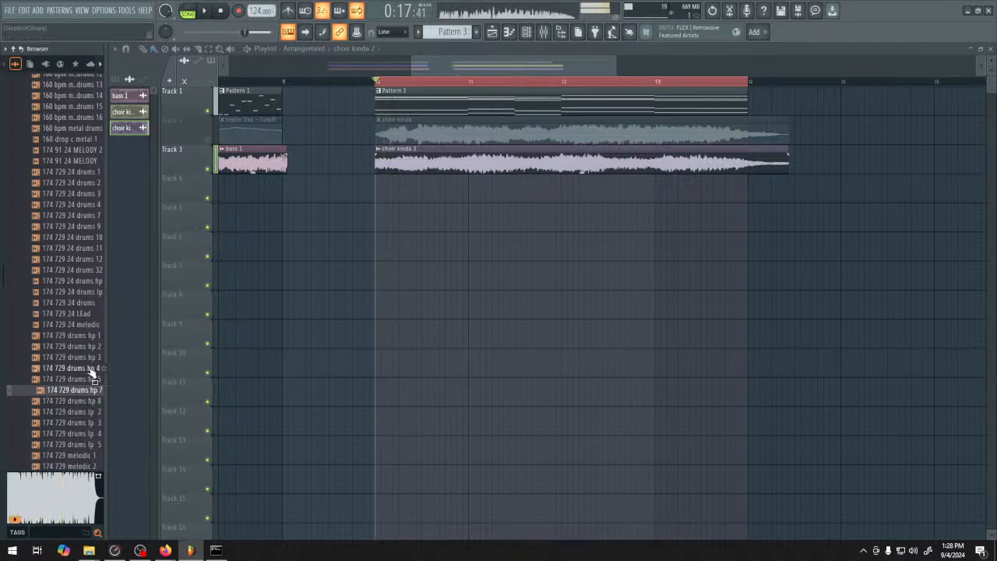
{"action": "left_click", "coordinate": [70, 286]}
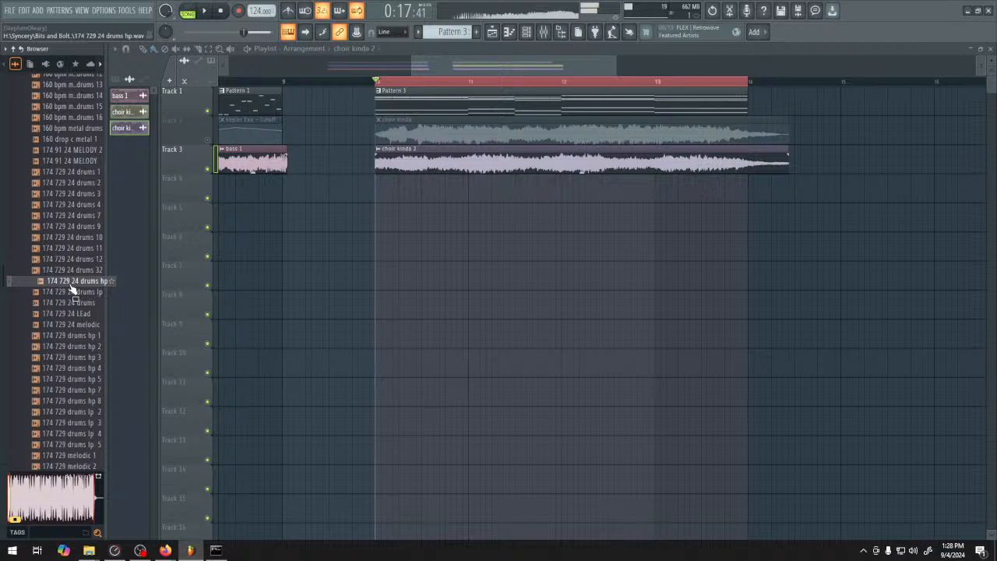
{"action": "left_click", "coordinate": [78, 391]}
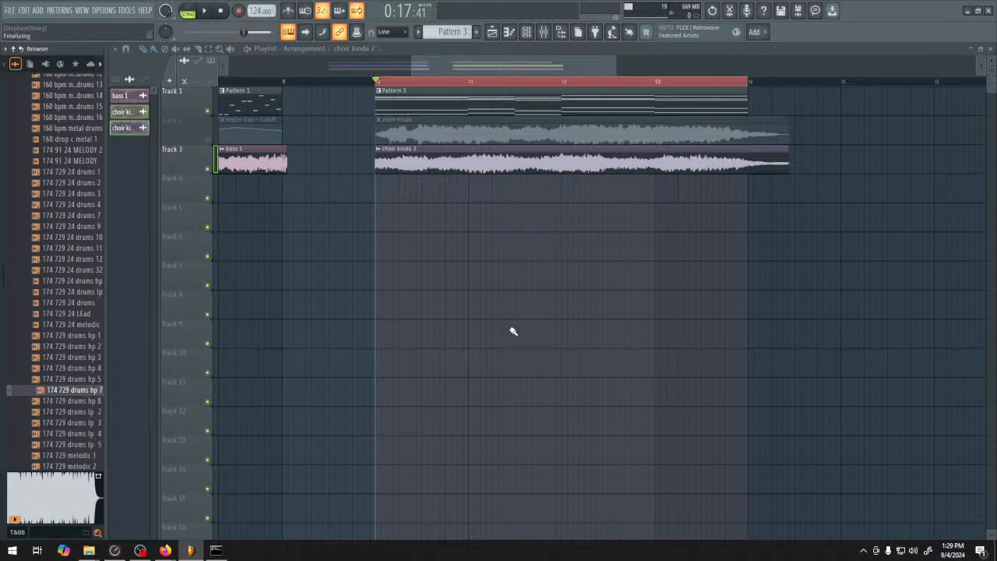
{"action": "left_click_drag", "start_coordinate": [392, 260], "coordinate": [548, 311]}
{"action": "scroll", "coordinate": [525, 323], "scroll_direction": "down", "scroll_amount": 4}
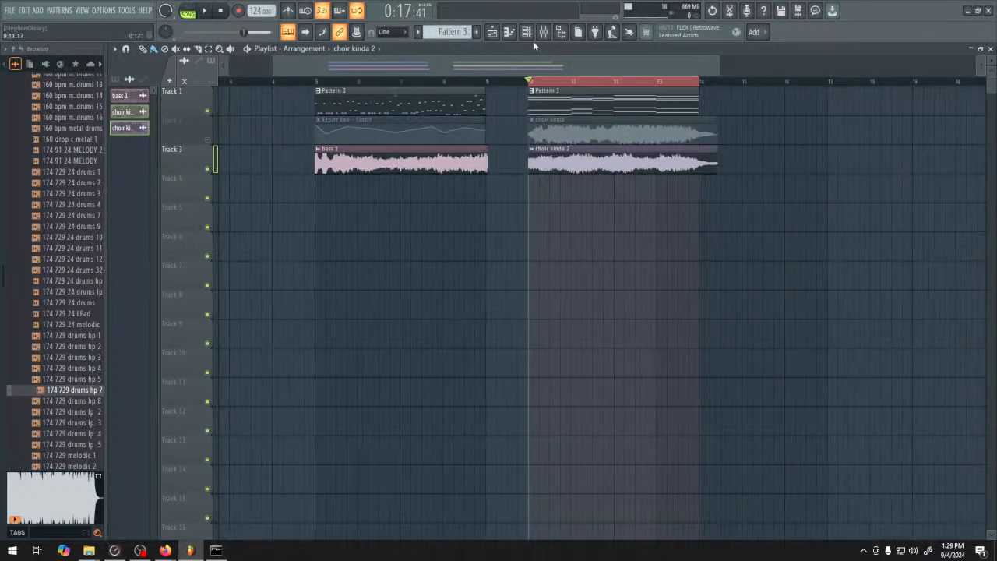
Show the channel rack and filter it to the Unsorted channels
{"action": "left_click", "coordinate": [527, 33]}
{"action": "left_click", "coordinate": [528, 34]}
{"action": "left_click", "coordinate": [528, 33]}
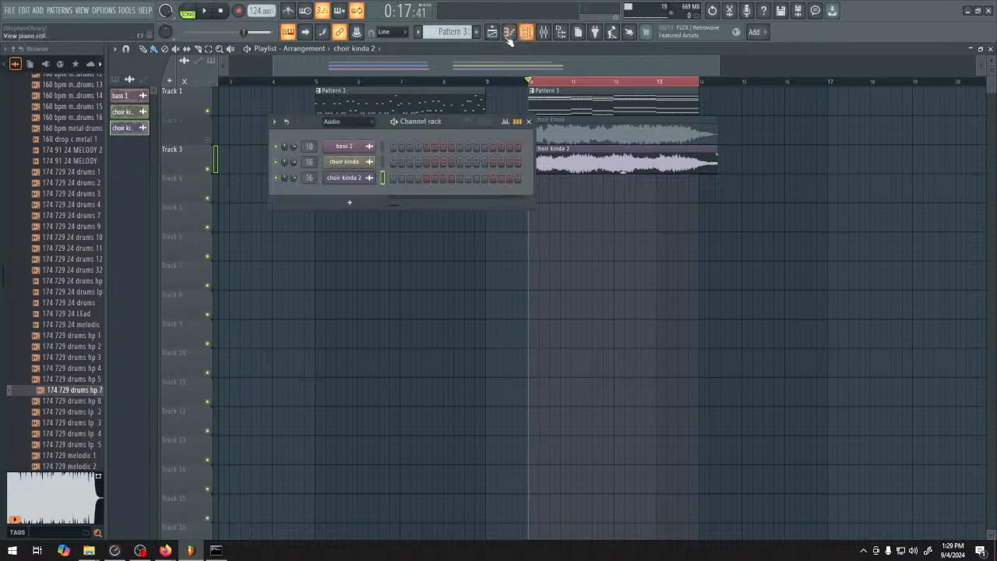
{"action": "left_click", "coordinate": [356, 122]}
{"action": "left_click", "coordinate": [354, 161]}
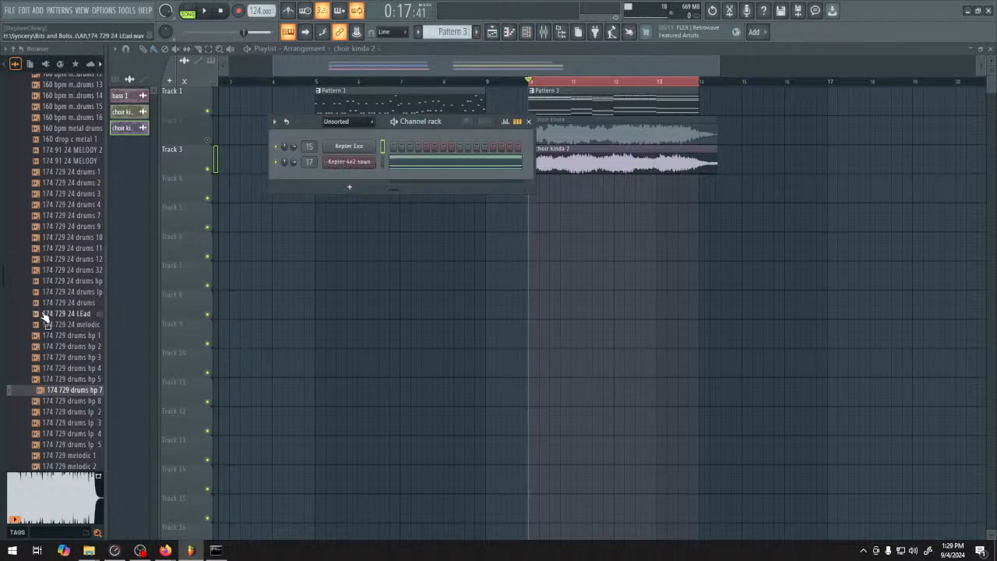
Collapse the AI samples folder and open the Kicks folder inside the Bits and Bolts Samples > Hits folder
{"action": "scroll", "coordinate": [44, 328], "scroll_direction": "up", "scroll_amount": 15}
{"action": "scroll", "coordinate": [66, 401], "scroll_direction": "up", "scroll_amount": 8}
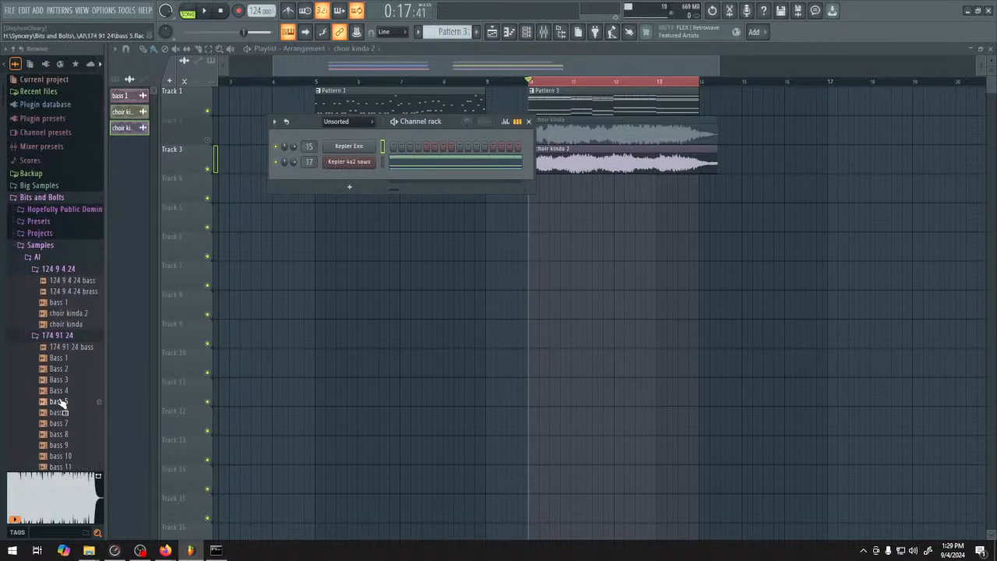
{"action": "left_click", "coordinate": [60, 258]}
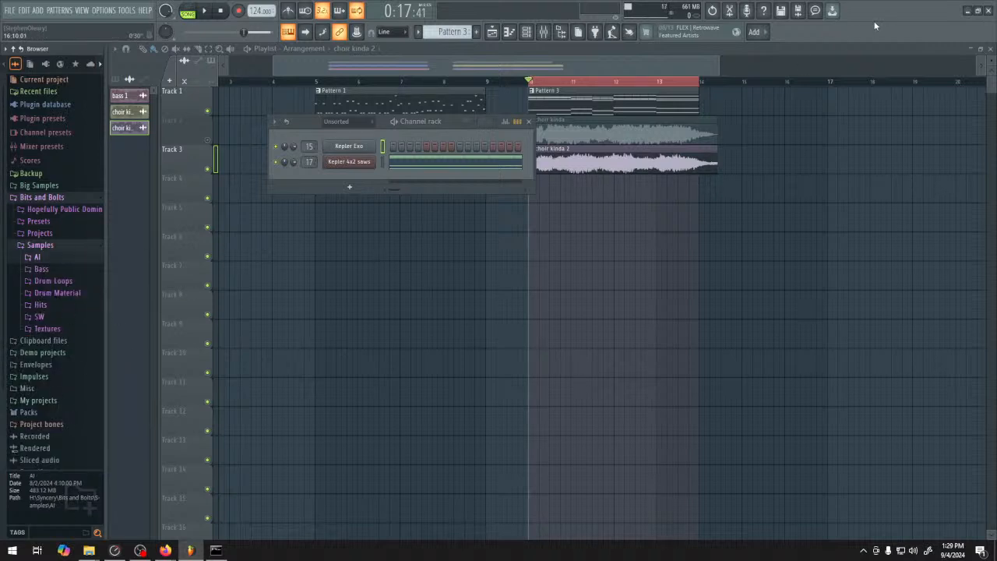
{"action": "left_click", "coordinate": [65, 247]}
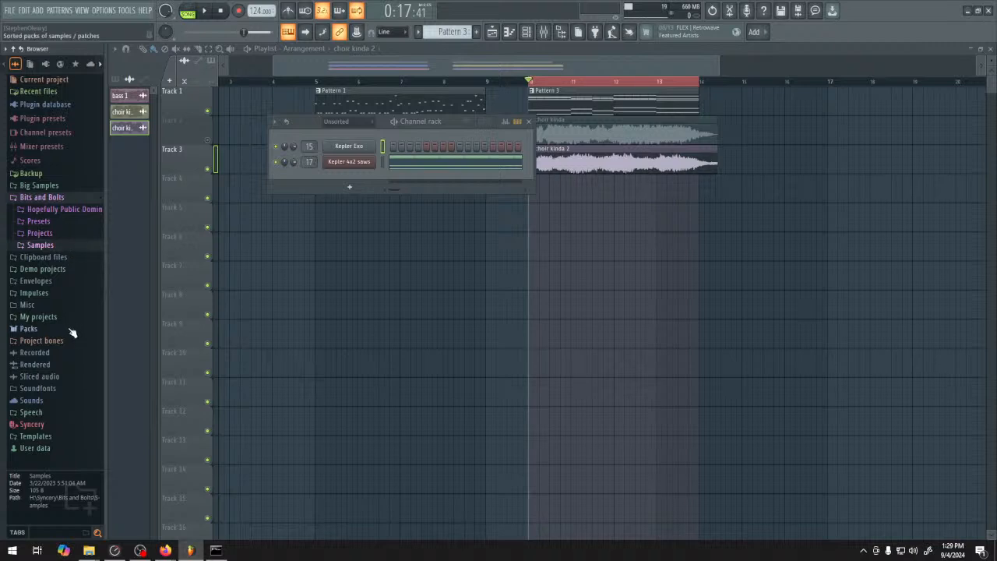
{"action": "left_click", "coordinate": [67, 222]}
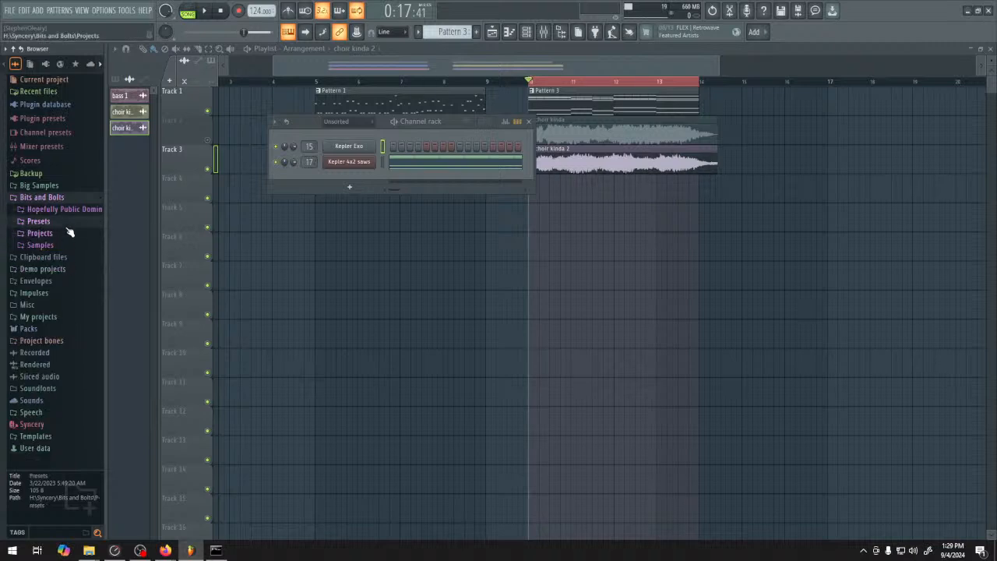
{"action": "left_click", "coordinate": [74, 245]}
{"action": "left_click", "coordinate": [71, 306]}
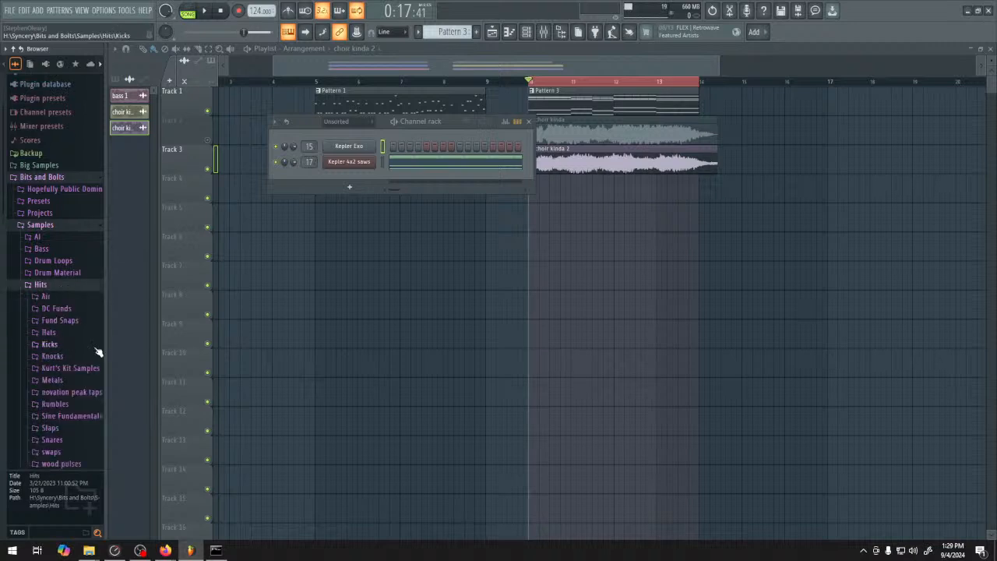
{"action": "scroll", "coordinate": [73, 346], "scroll_direction": "down", "scroll_amount": 2}
{"action": "left_click", "coordinate": [69, 281]}
{"action": "scroll", "coordinate": [78, 289], "scroll_direction": "down", "scroll_amount": 3}
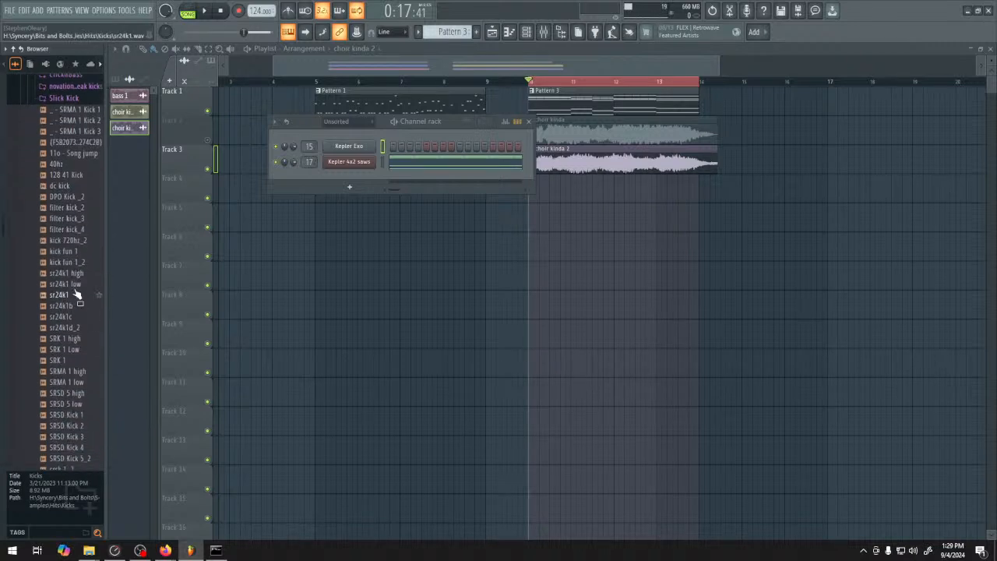
Audition several kick samples in turn, including 11o - Song jump, srt kick 1_3 and Tkick 1_2
{"action": "left_click", "coordinate": [70, 164]}
{"action": "left_click", "coordinate": [73, 144]}
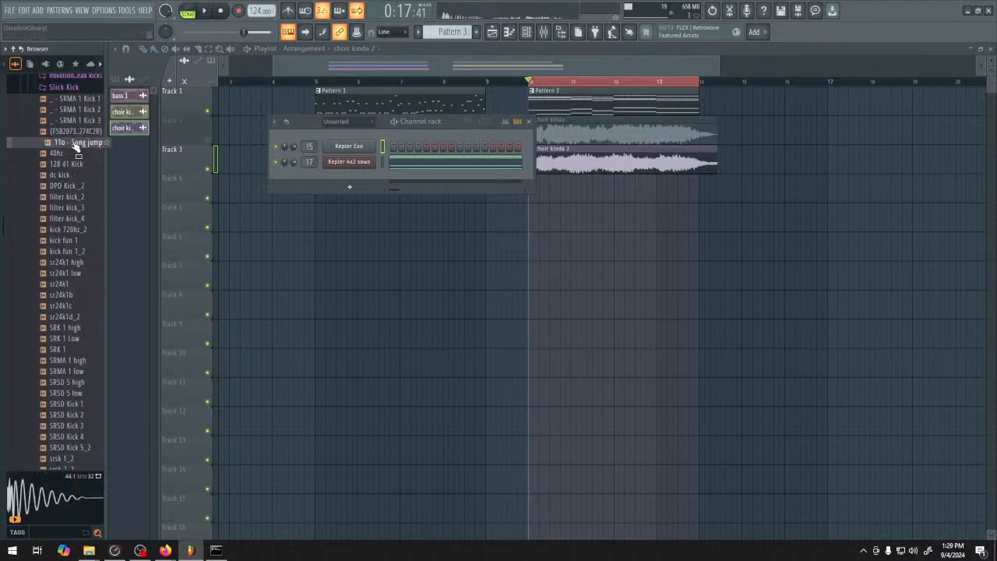
{"action": "left_click", "coordinate": [74, 132]}
{"action": "left_click", "coordinate": [67, 318]}
{"action": "left_click", "coordinate": [74, 381]}
{"action": "scroll", "coordinate": [73, 382], "scroll_direction": "down", "scroll_amount": 4}
{"action": "left_click", "coordinate": [72, 382]}
{"action": "left_click", "coordinate": [77, 405]}
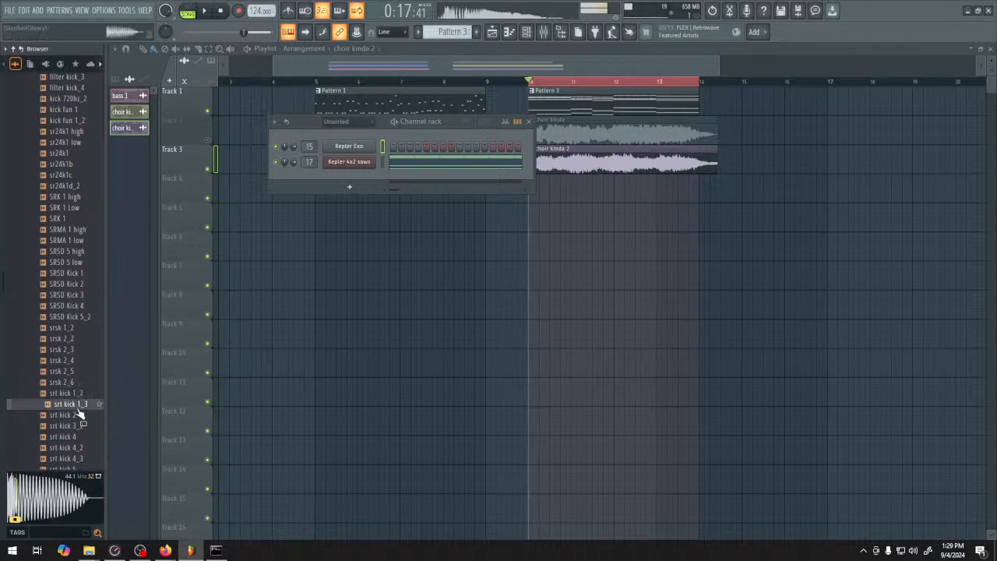
{"action": "scroll", "coordinate": [77, 390], "scroll_direction": "down", "scroll_amount": 4}
{"action": "left_click", "coordinate": [73, 285]}
{"action": "left_click", "coordinate": [77, 297]}
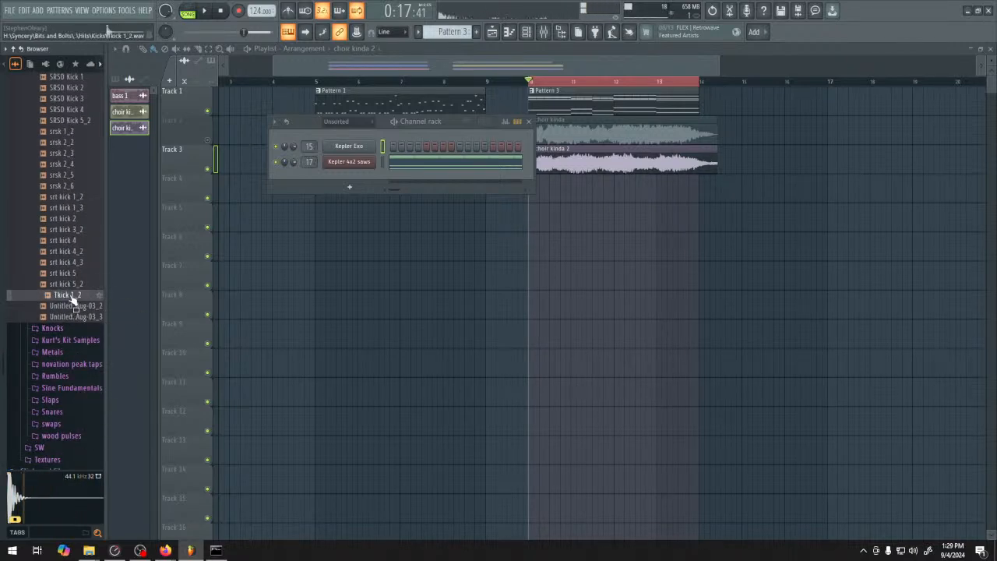
Load the Tkick 1_2 sample into a new channel and close its sampler window
{"action": "right_click", "coordinate": [73, 295]}
{"action": "left_click", "coordinate": [101, 297]}
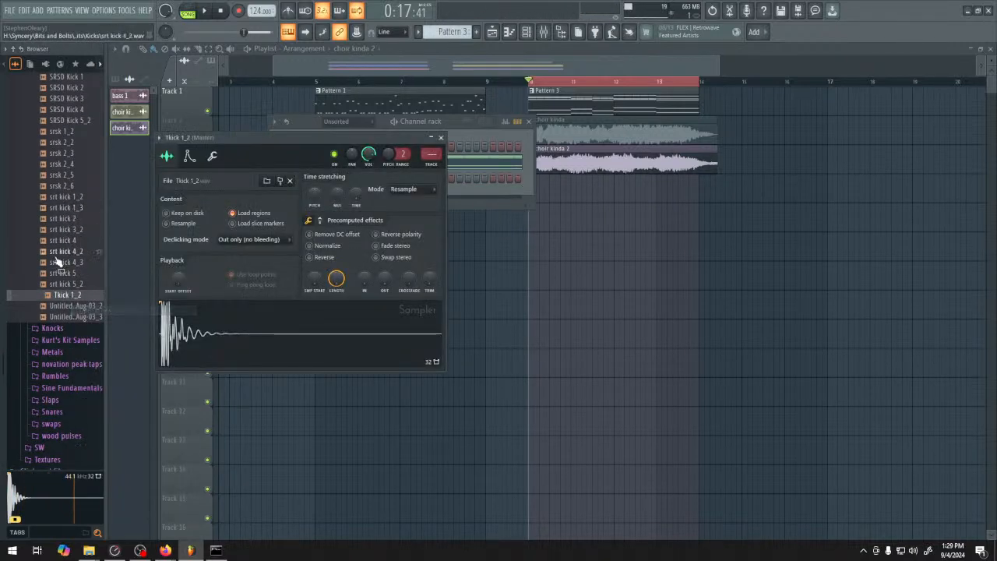
{"action": "left_click", "coordinate": [440, 137]}
Load the Texturely - Auto #15 sample from the Texturely subfolder of Snares into a new channel
{"action": "scroll", "coordinate": [66, 179], "scroll_direction": "up", "scroll_amount": 3}
{"action": "left_click", "coordinate": [68, 184]}
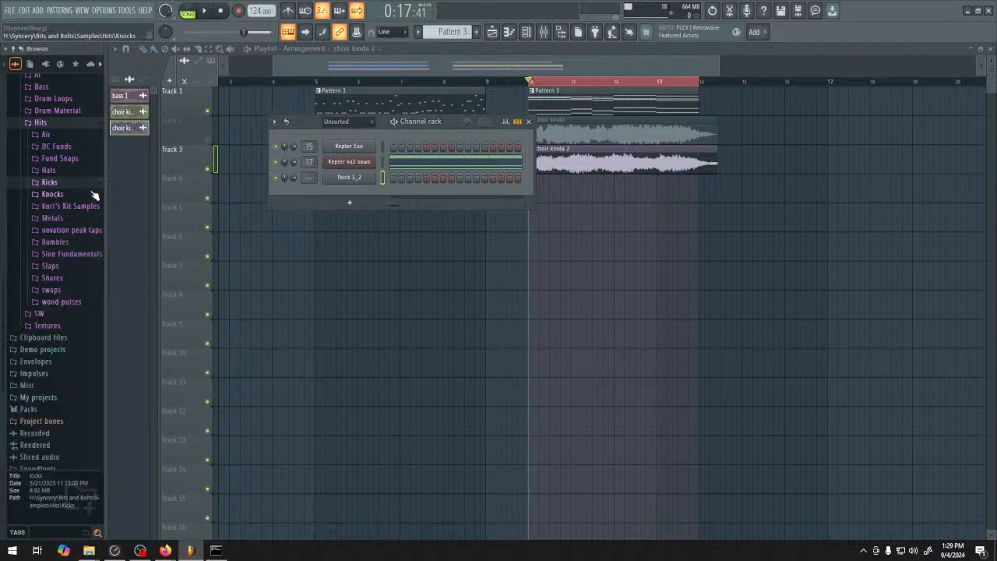
{"action": "left_click", "coordinate": [74, 279]}
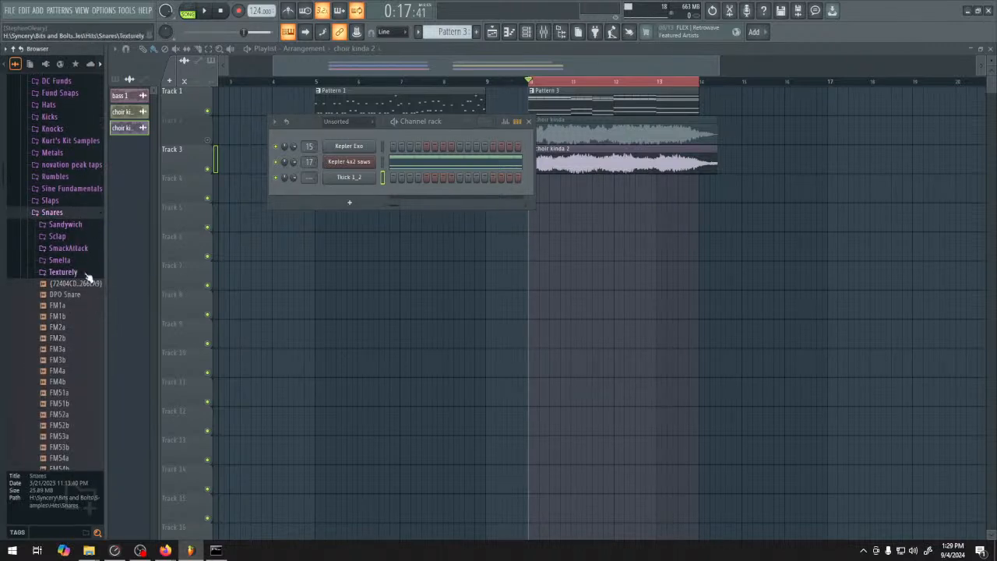
{"action": "left_click", "coordinate": [62, 272]}
{"action": "left_click", "coordinate": [78, 330]}
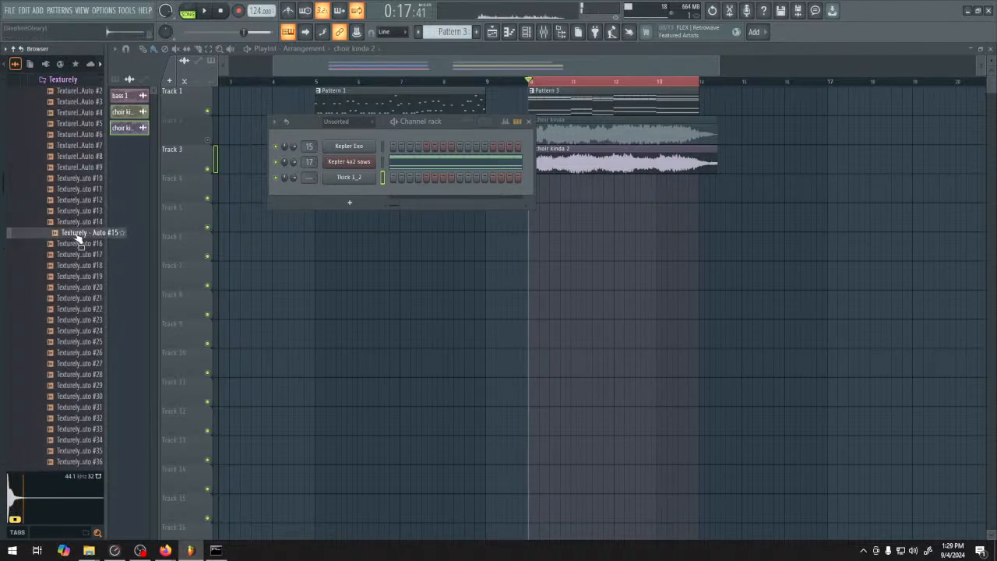
{"action": "right_click", "coordinate": [78, 238]}
{"action": "left_click", "coordinate": [93, 235]}
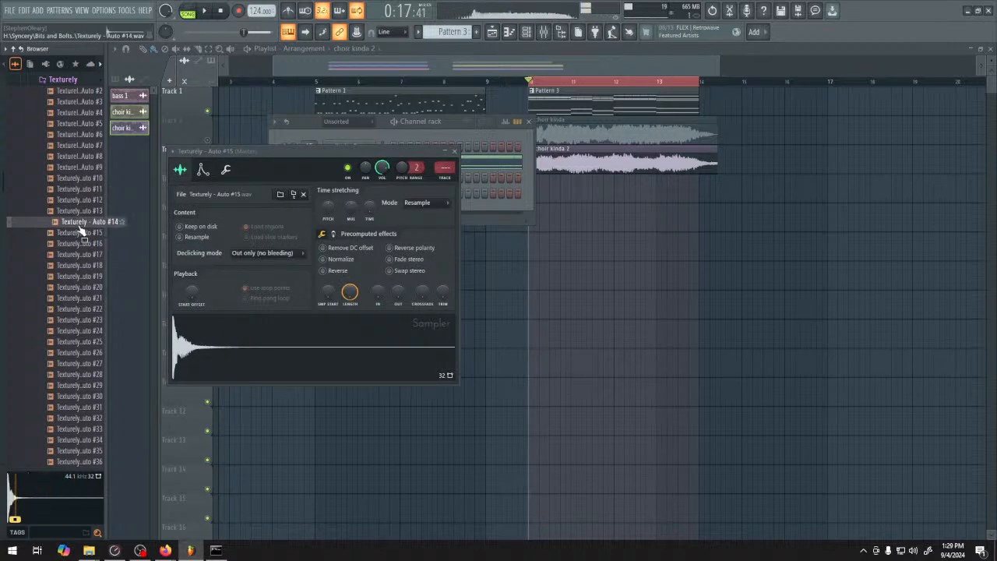
Collapse the Snares and Hits folders and open the Hats folder in the Drums pack
{"action": "scroll", "coordinate": [81, 284], "scroll_direction": "up", "scroll_amount": 10}
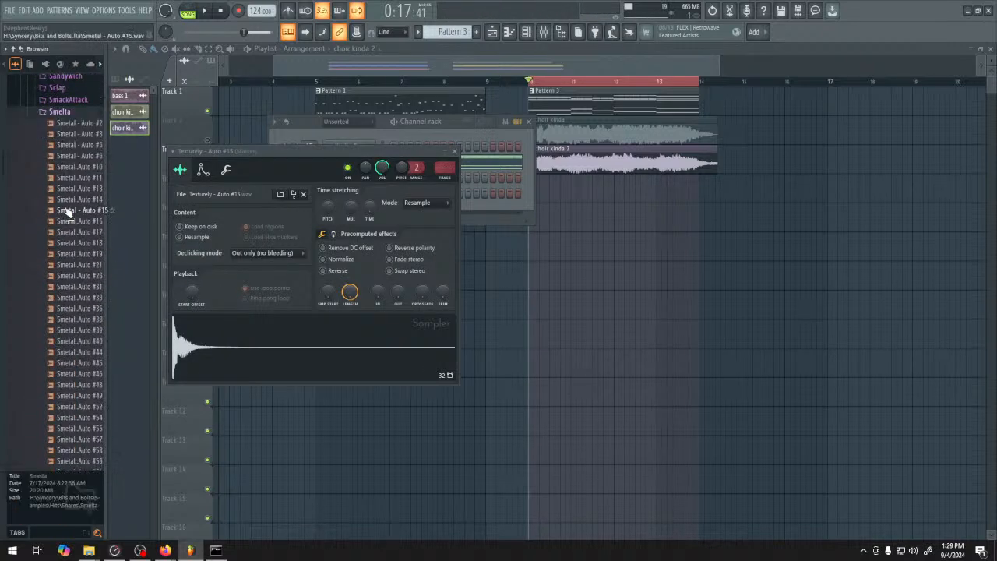
{"action": "scroll", "coordinate": [62, 273], "scroll_direction": "up", "scroll_amount": 8}
{"action": "left_click", "coordinate": [52, 361]}
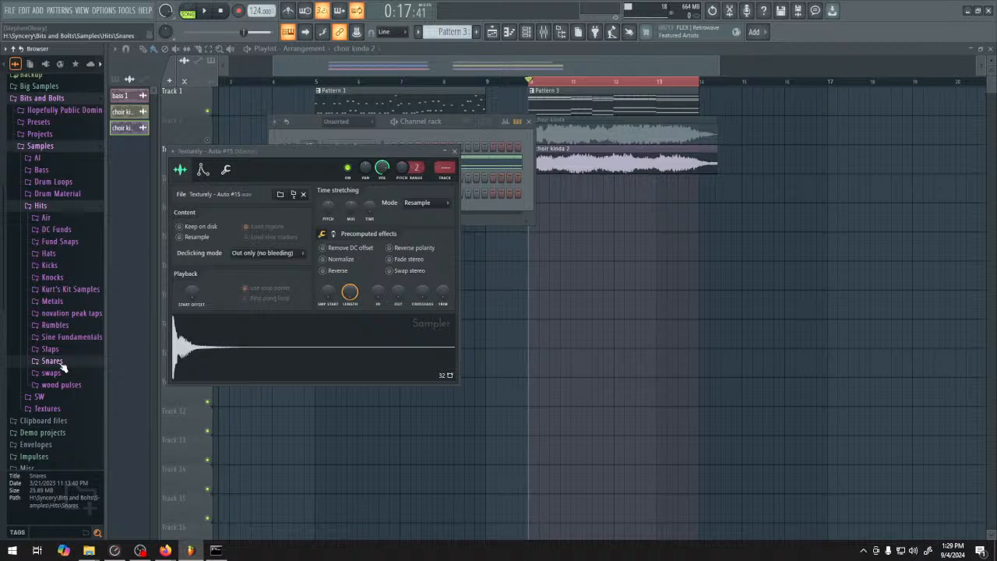
{"action": "left_click", "coordinate": [56, 205]}
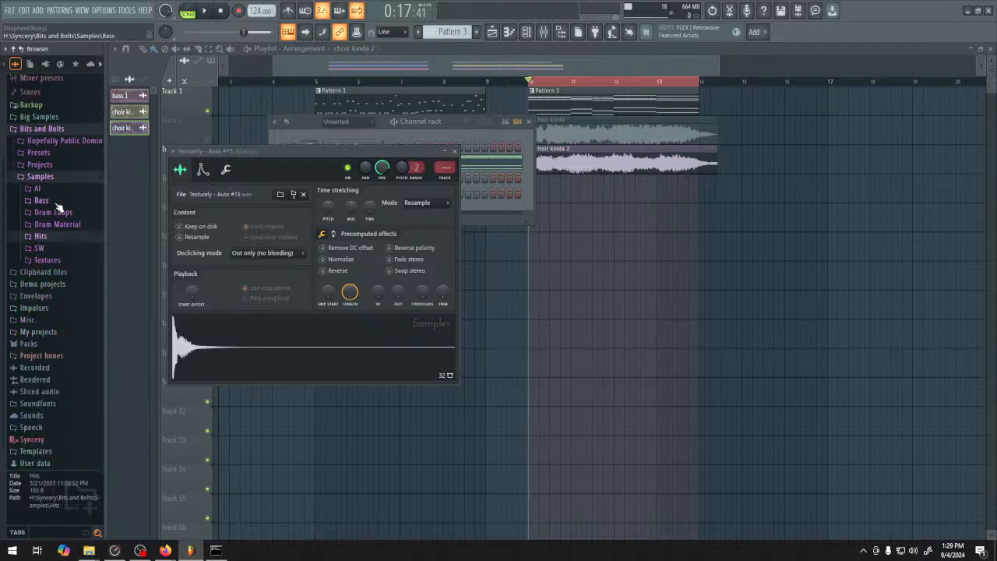
{"action": "left_click", "coordinate": [37, 344]}
{"action": "left_click", "coordinate": [66, 293]}
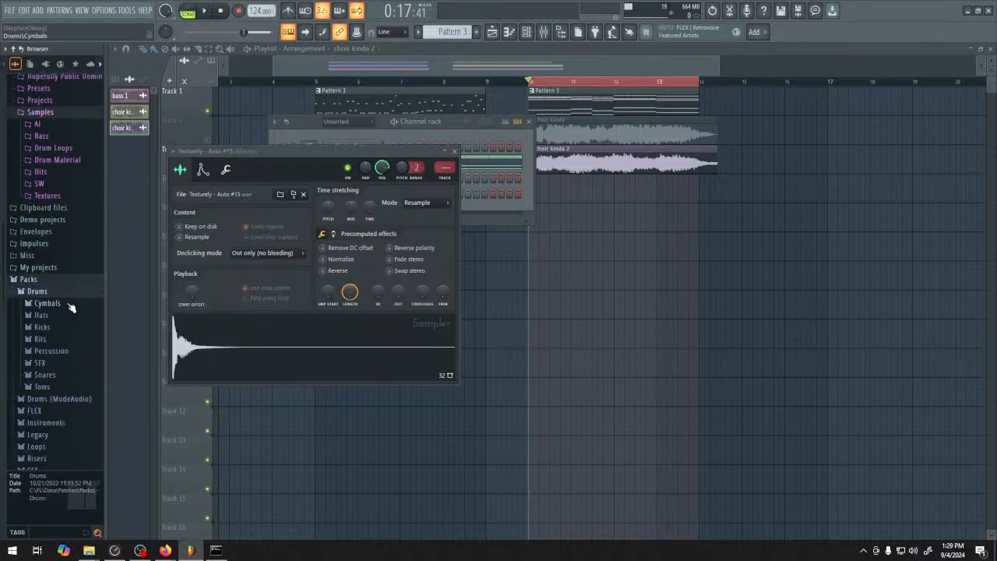
{"action": "left_click", "coordinate": [67, 318]}
{"action": "scroll", "coordinate": [67, 251], "scroll_direction": "down", "scroll_amount": 6}
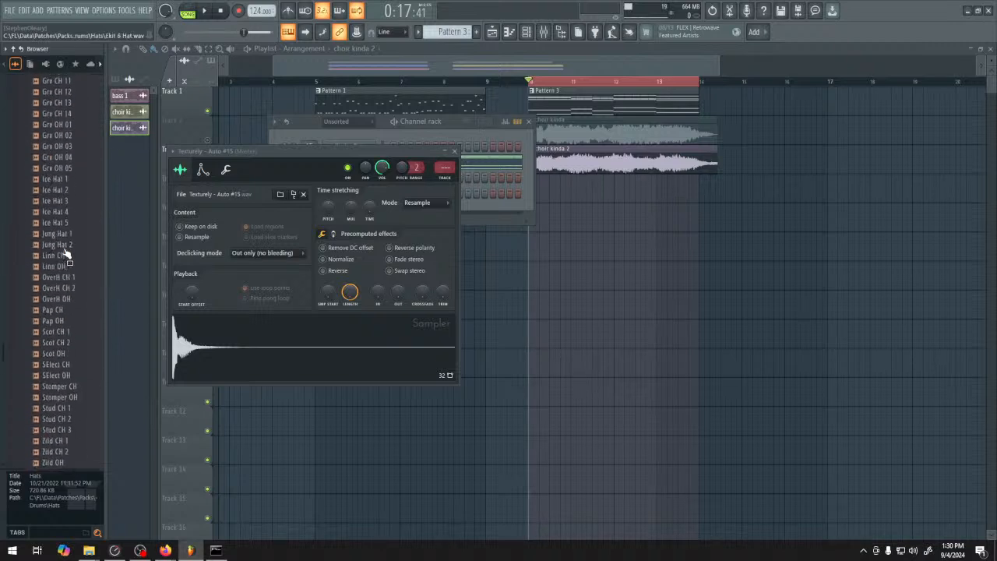
Audition hat samples and load Grv CH 03 and Grv CH 09 into new channels
{"action": "left_click", "coordinate": [63, 158]}
{"action": "left_click", "coordinate": [65, 210]}
{"action": "scroll", "coordinate": [79, 356], "scroll_direction": "up", "scroll_amount": 5}
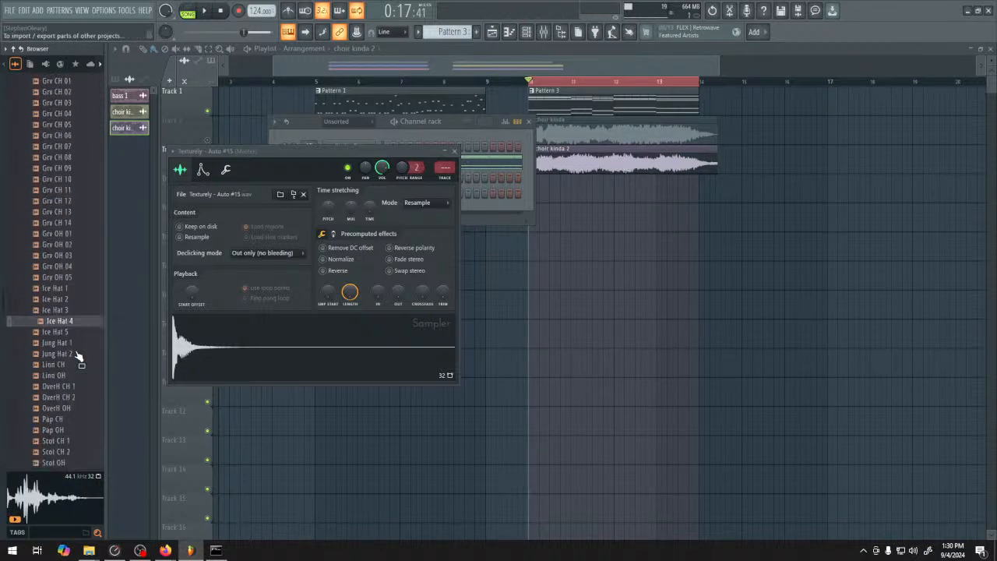
{"action": "scroll", "coordinate": [70, 380], "scroll_direction": "down", "scroll_amount": 4}
{"action": "left_click", "coordinate": [73, 350]}
{"action": "right_click", "coordinate": [74, 350]}
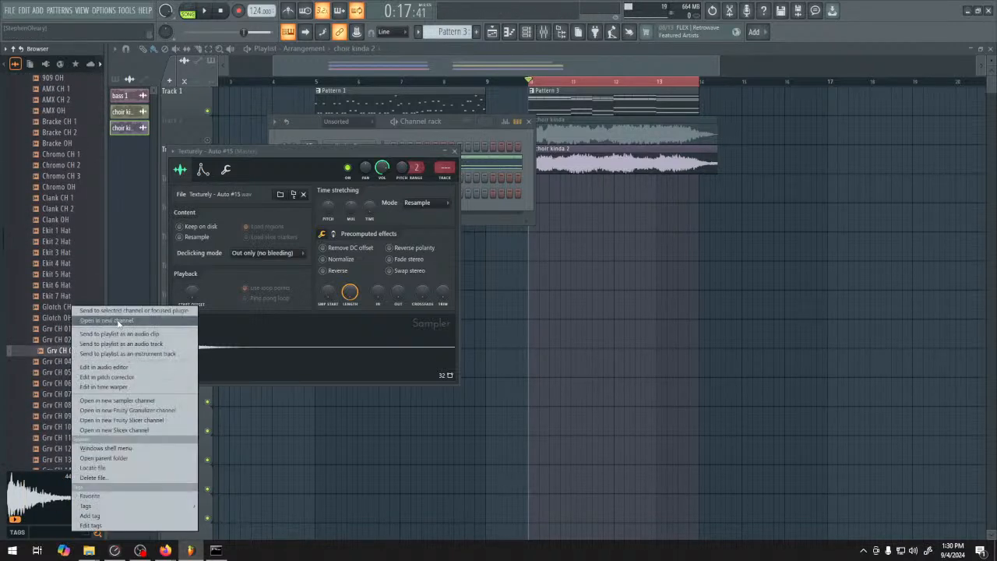
{"action": "left_click", "coordinate": [101, 321]}
{"action": "right_click", "coordinate": [65, 419]}
{"action": "left_click", "coordinate": [101, 320]}
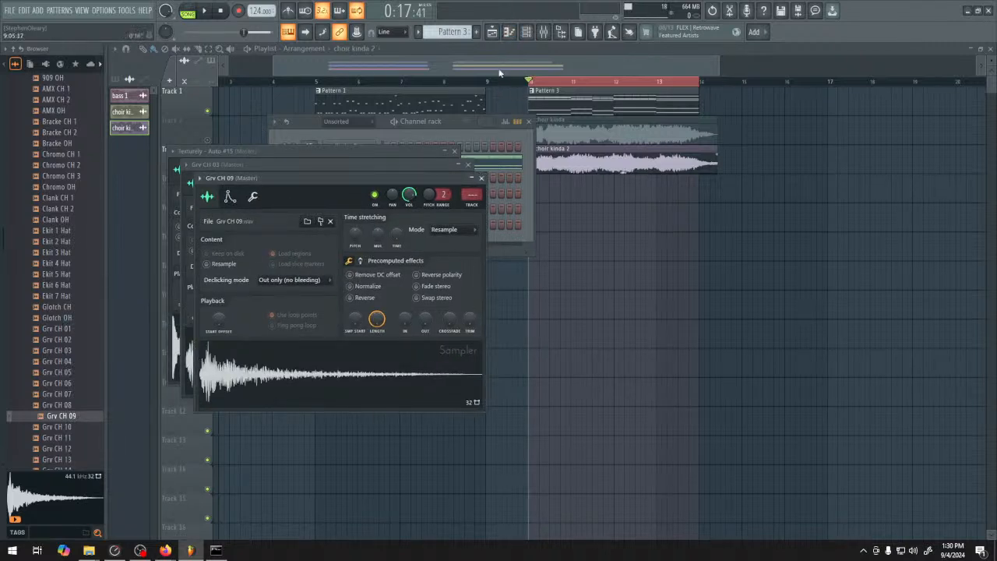
Create Pattern 4 with kick hits on steps 1 and 11 and Texturely hits on steps 5 and 13, cloning the Texturely channel for step 8
{"action": "left_click", "coordinate": [528, 34]}
{"action": "key", "text": "F4"}
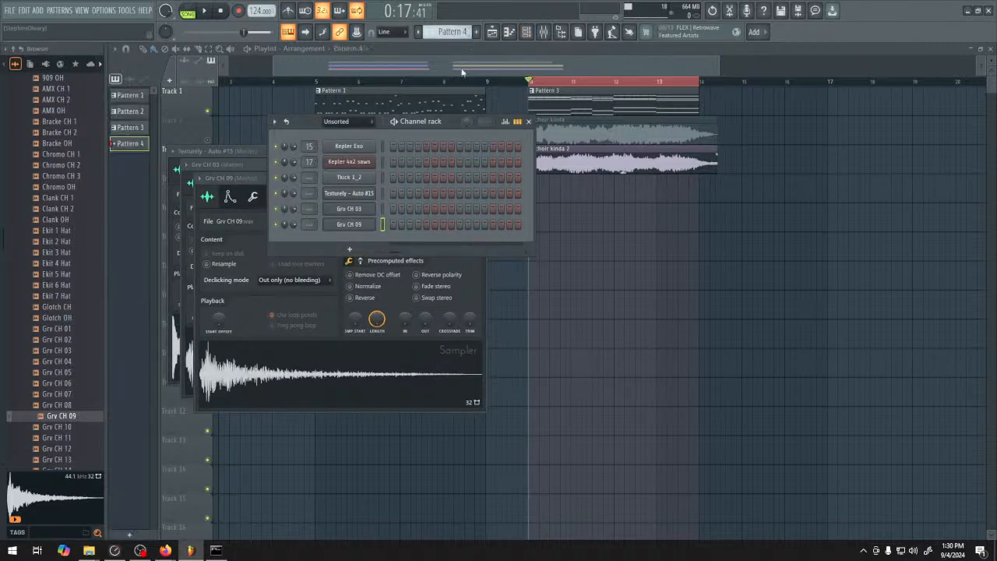
{"action": "left_click", "coordinate": [394, 178]}
{"action": "right_click", "coordinate": [374, 190]}
{"action": "left_click", "coordinate": [401, 315]}
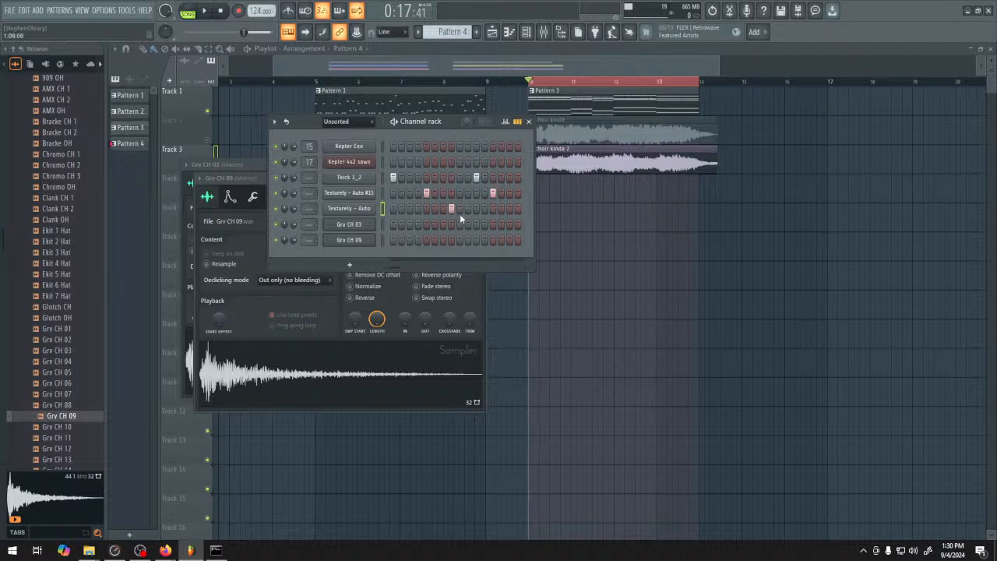
Trim the cloned Texturely - Auto channel's sample and add a hit for that channel on step 10
{"action": "left_click", "coordinate": [349, 208]}
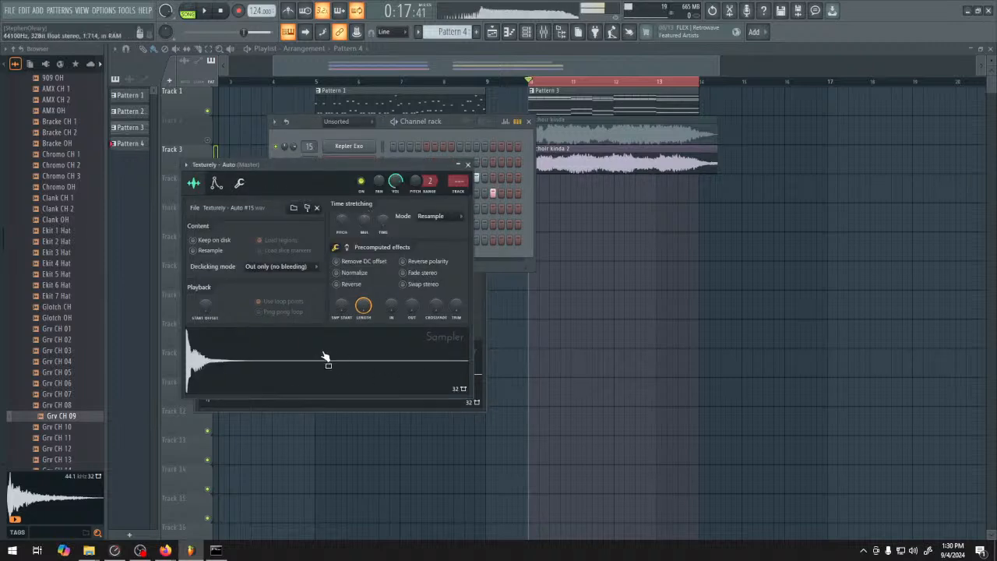
{"action": "left_click", "coordinate": [405, 404]}
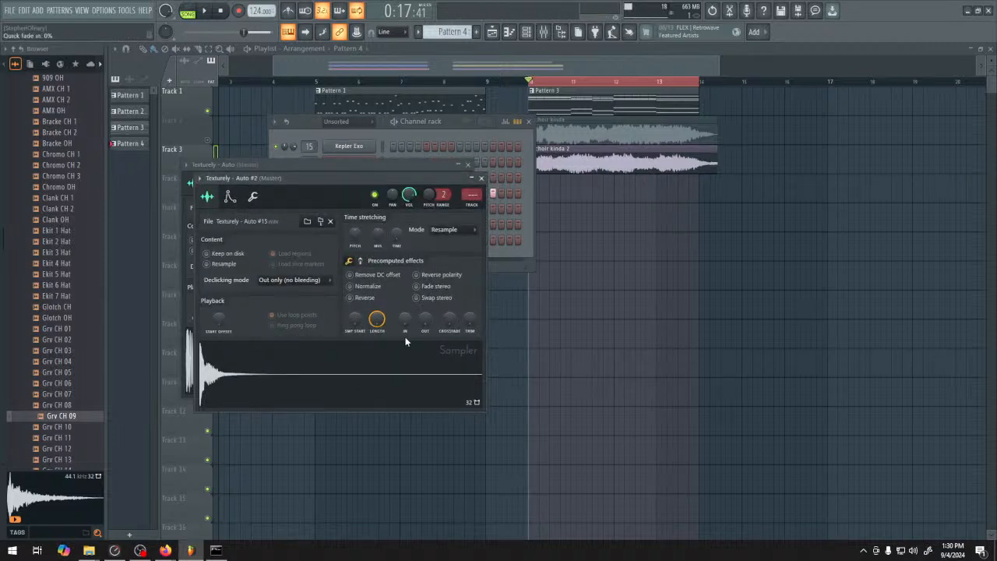
{"action": "left_click", "coordinate": [482, 178]}
{"action": "left_click", "coordinate": [444, 121]}
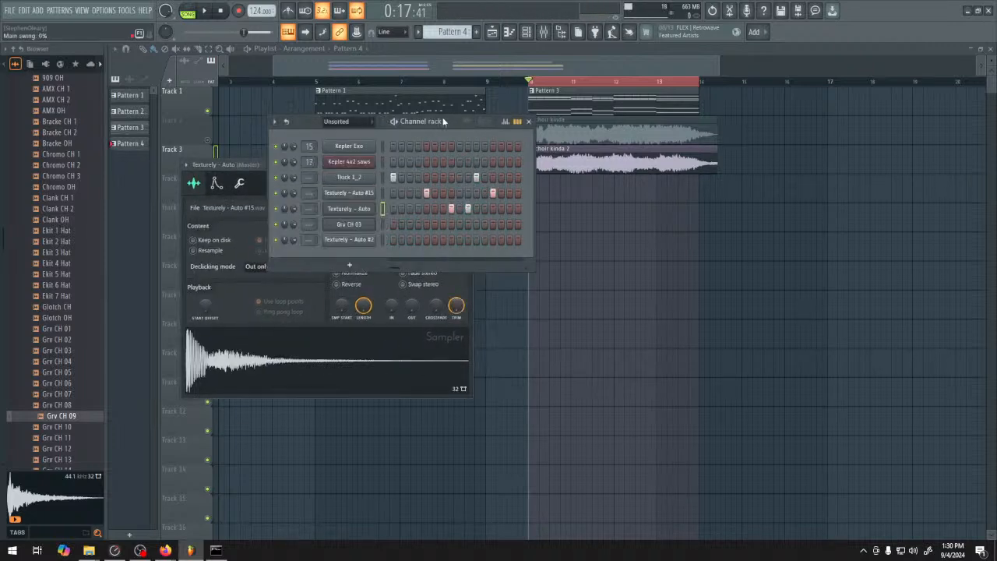
Delete the Texturely - Auto #2 channel from the channel rack
{"action": "right_click", "coordinate": [361, 240]}
{"action": "left_click", "coordinate": [416, 369]}
{"action": "left_click", "coordinate": [535, 307]}
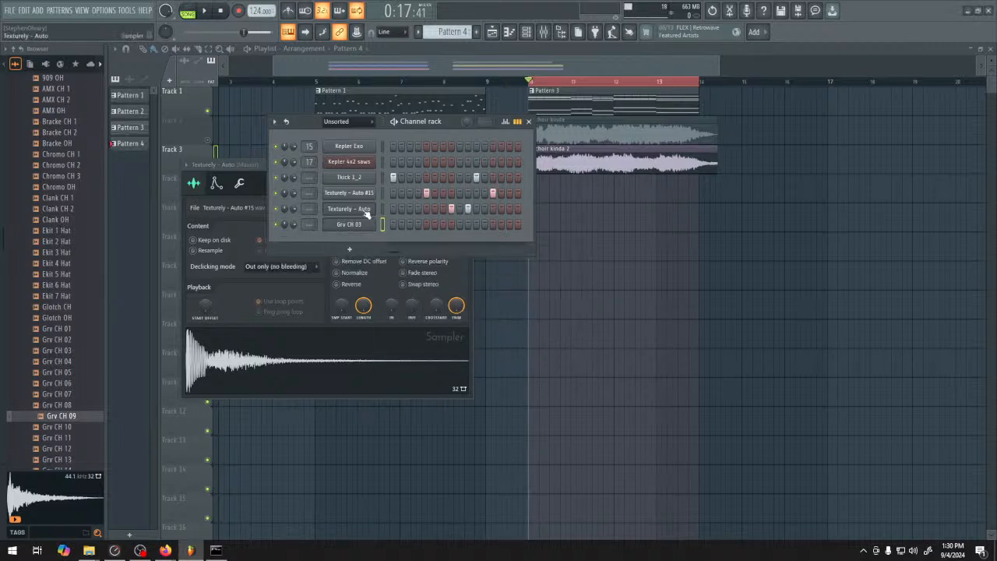
Set the Texturely - Auto sample's start offset to about 4%, raise its fade-out and shorten its length
{"action": "left_click", "coordinate": [365, 211]}
{"action": "left_click_drag", "start_coordinate": [210, 305], "coordinate": [208, 307]}
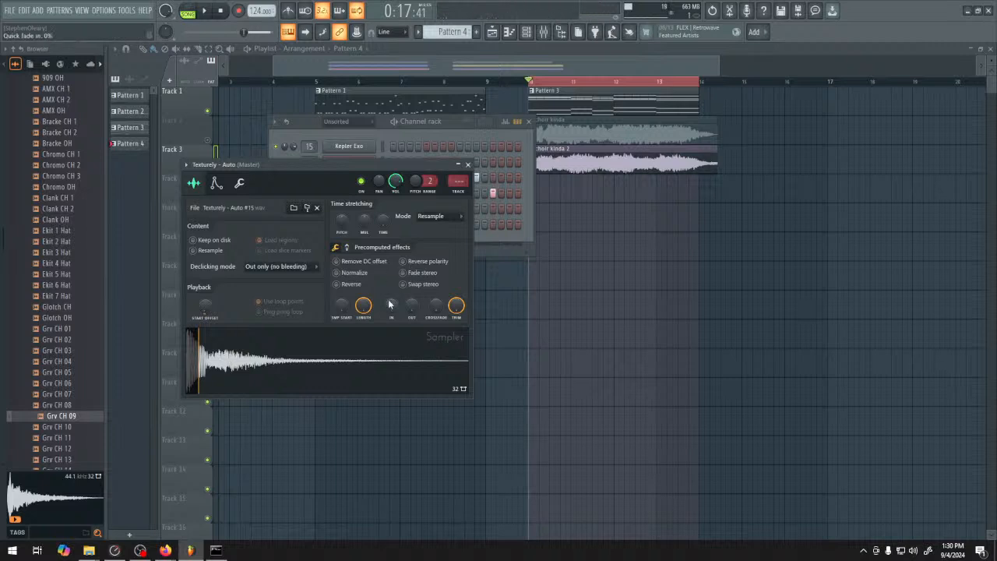
{"action": "left_click_drag", "start_coordinate": [410, 306], "coordinate": [411, 265]}
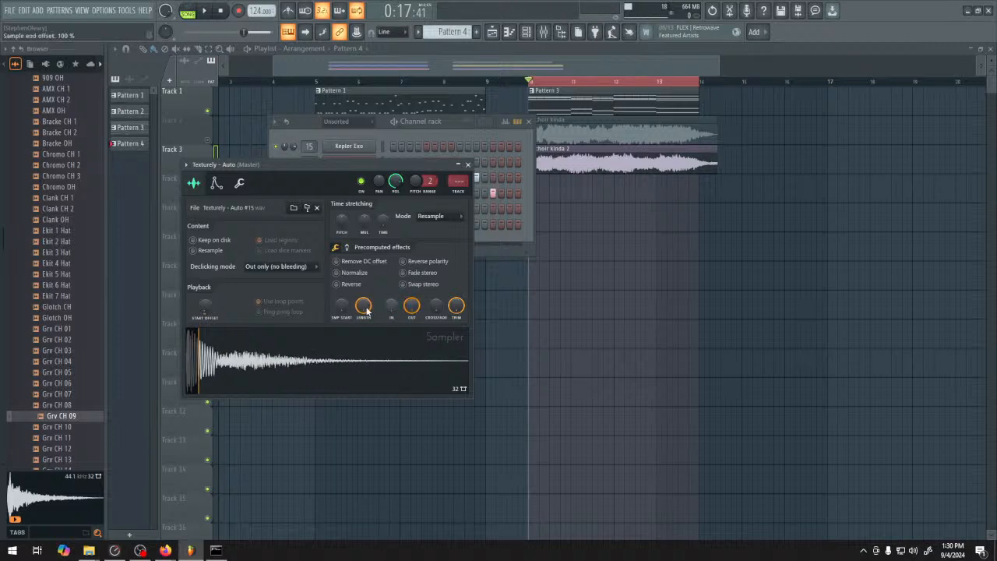
{"action": "left_click_drag", "start_coordinate": [367, 311], "coordinate": [367, 369]}
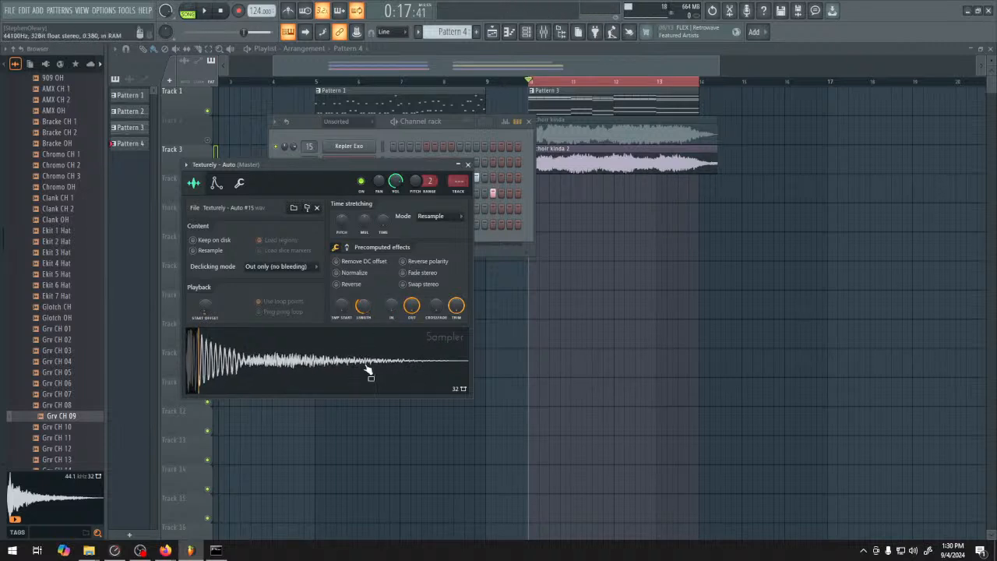
{"action": "left_click", "coordinate": [467, 165]}
Clone the Texturely - Auto channel and raise the sample start offset of the clone
{"action": "right_click", "coordinate": [365, 211]}
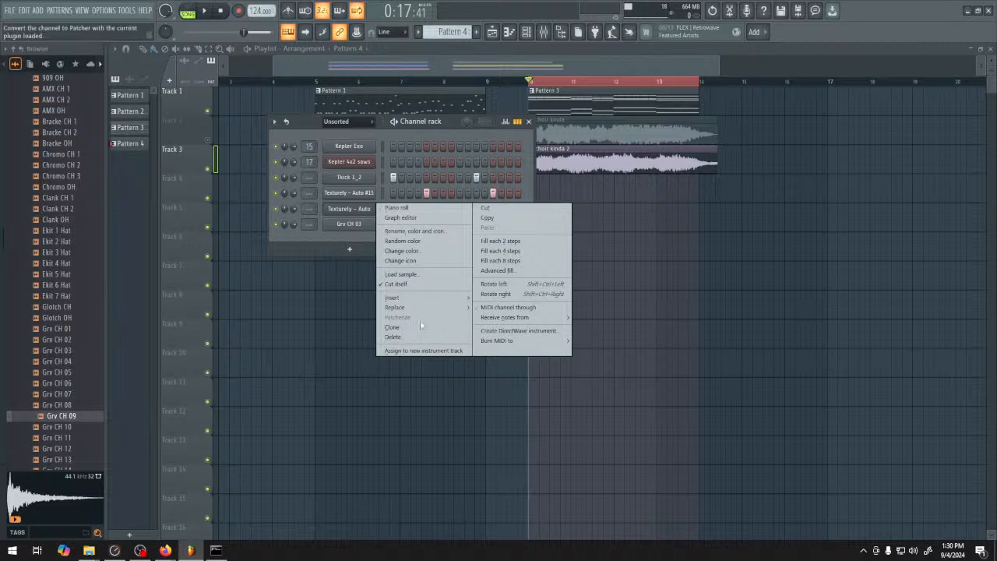
{"action": "left_click", "coordinate": [421, 326]}
{"action": "left_click", "coordinate": [369, 226]}
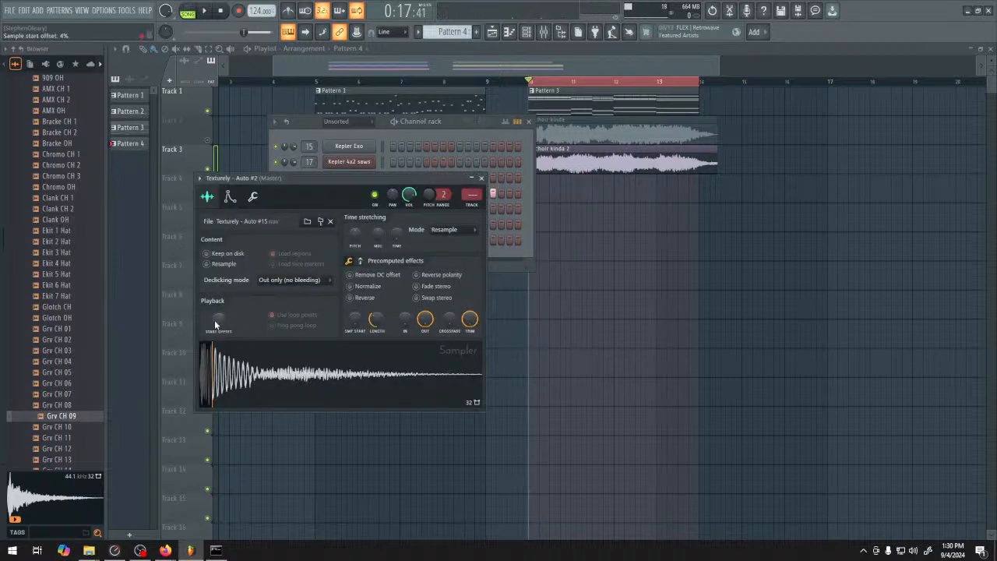
{"action": "left_click", "coordinate": [480, 178]}
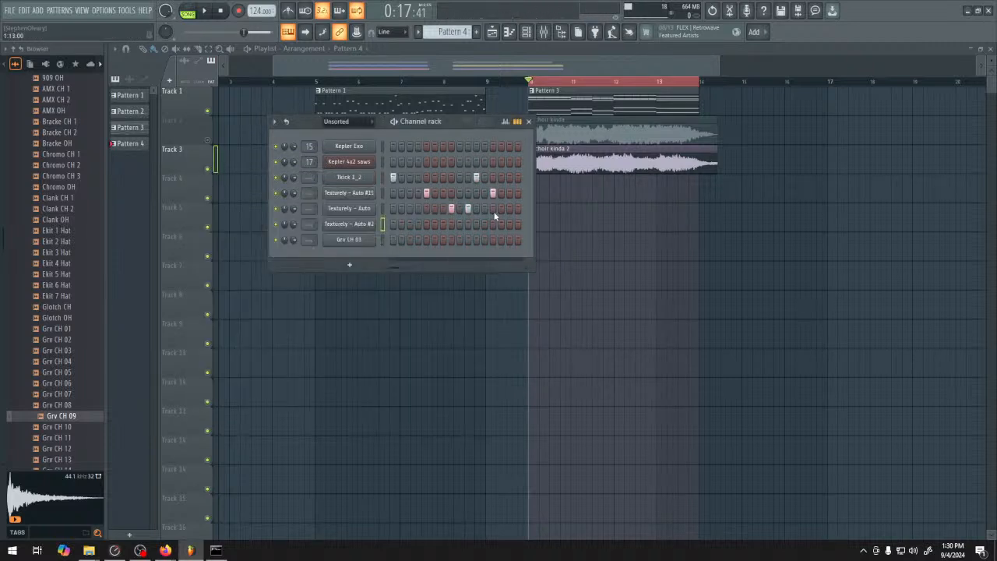
Add hits on steps 7 and 9 for the Texturely - Auto #2 channel and audition Pattern 4 in pattern mode
{"action": "key", "text": "space"}
{"action": "key", "text": "space"}
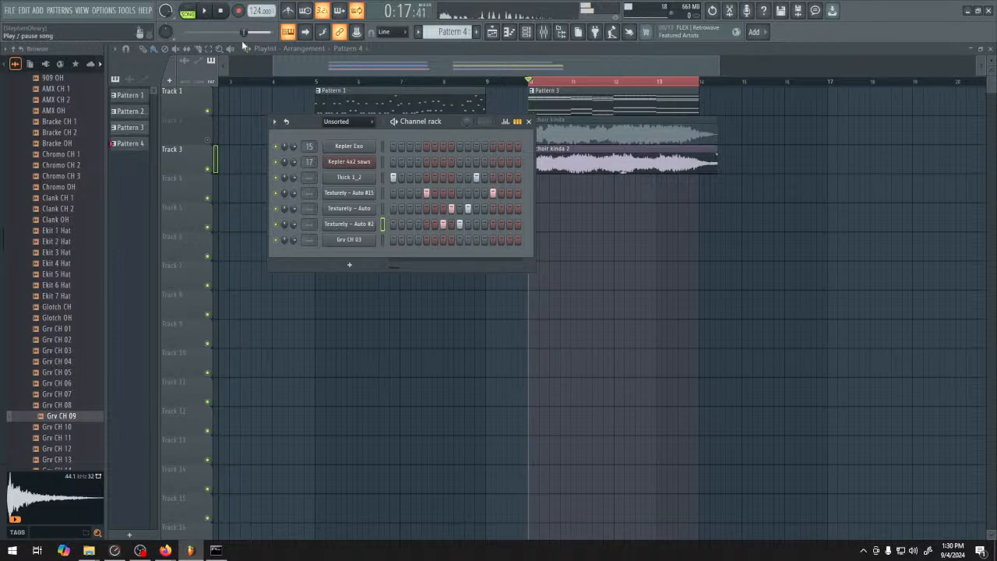
{"action": "left_click", "coordinate": [190, 12]}
{"action": "key", "text": "space"}
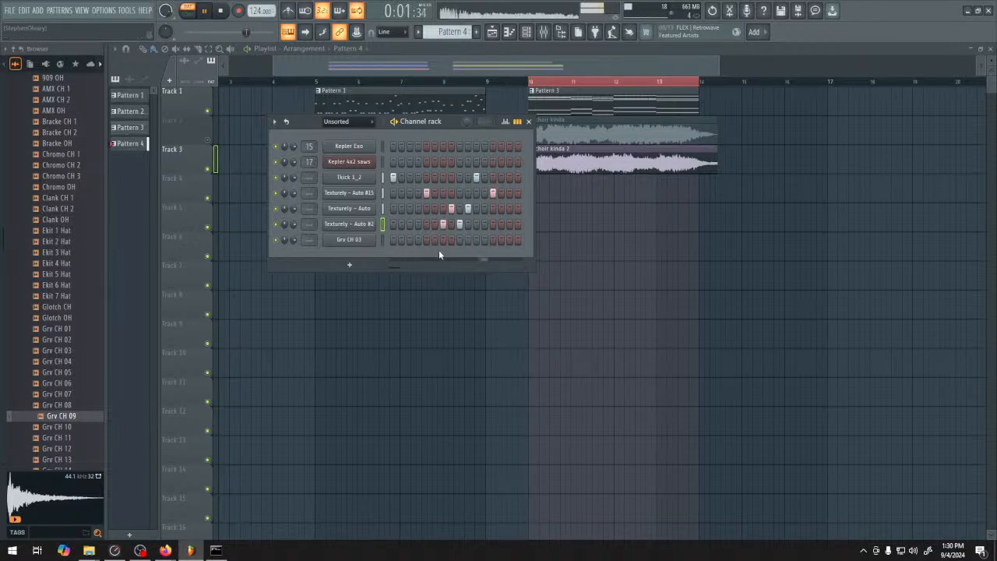
{"action": "key", "text": "space"}
Set the root note of the Texturely - Auto #15 and Texturely - Auto channels to C5
{"action": "left_click", "coordinate": [349, 192]}
{"action": "left_click", "coordinate": [201, 170]}
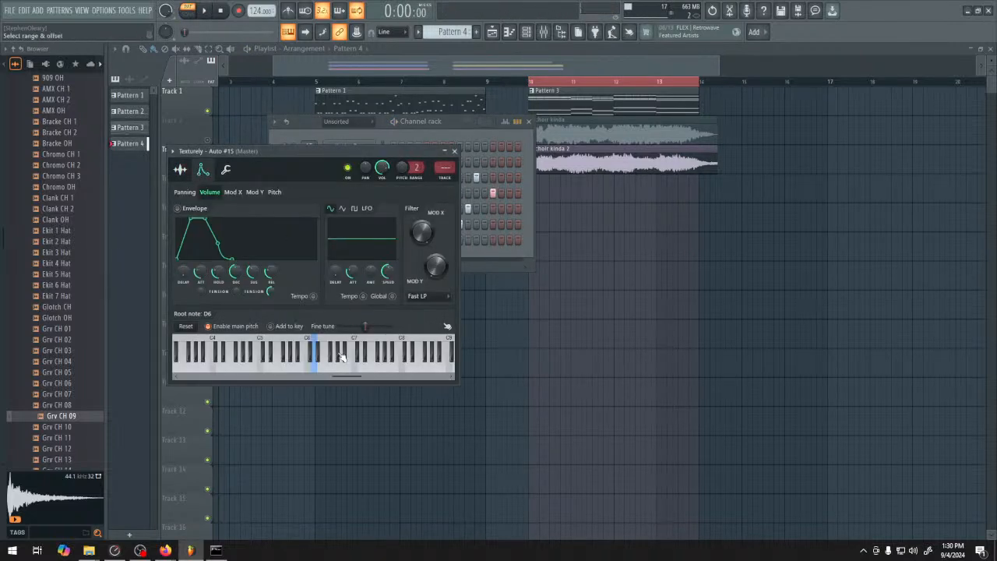
{"action": "right_click", "coordinate": [261, 346]}
{"action": "left_click", "coordinate": [461, 161]}
{"action": "left_click", "coordinate": [349, 210]}
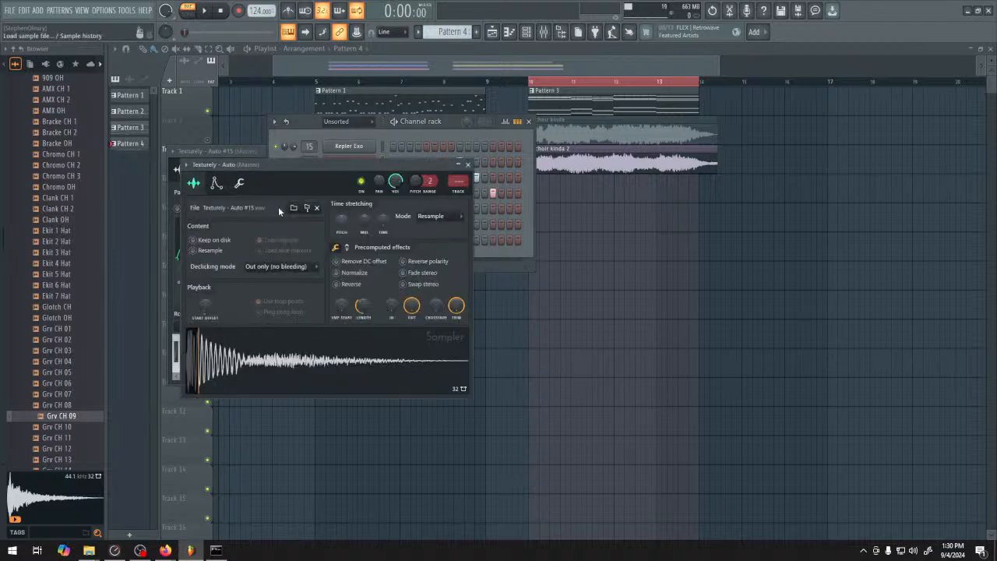
{"action": "left_click", "coordinate": [217, 184]}
{"action": "right_click", "coordinate": [277, 354]}
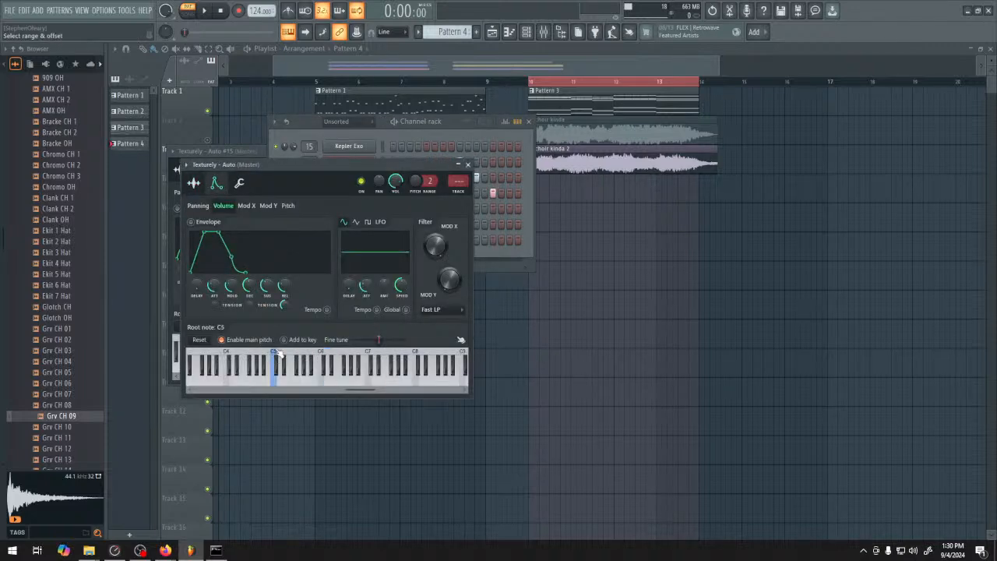
{"action": "left_click", "coordinate": [467, 165]}
Set the root note of the Texturely - Auto #2 channel to C5
{"action": "left_click", "coordinate": [386, 220]}
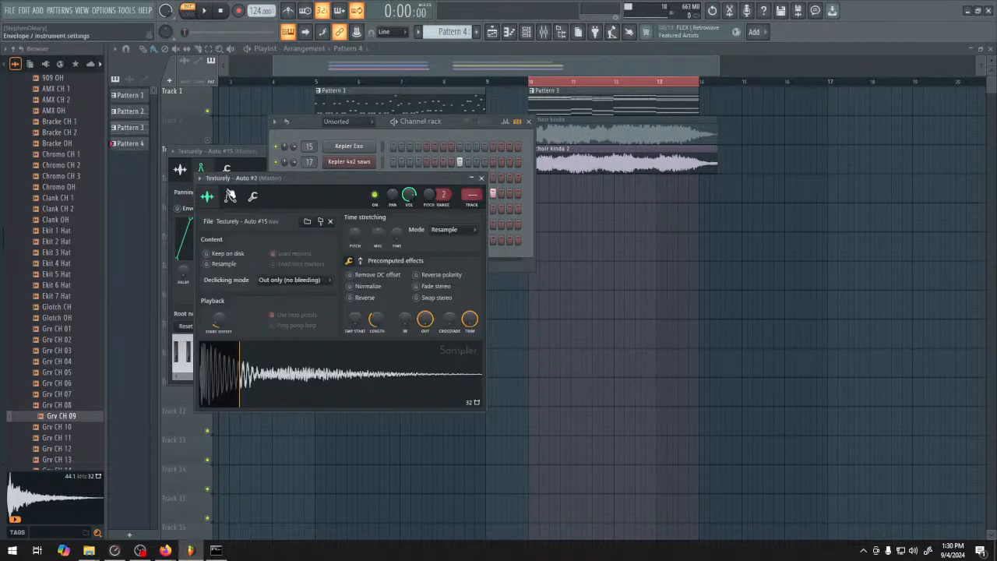
{"action": "left_click", "coordinate": [230, 196]}
{"action": "right_click", "coordinate": [285, 372]}
During playback, swap the hits so Texturely - Auto plays on steps 7 and 9 and Texturely - Auto #2 on steps 8 and 10
{"action": "key", "text": "space"}
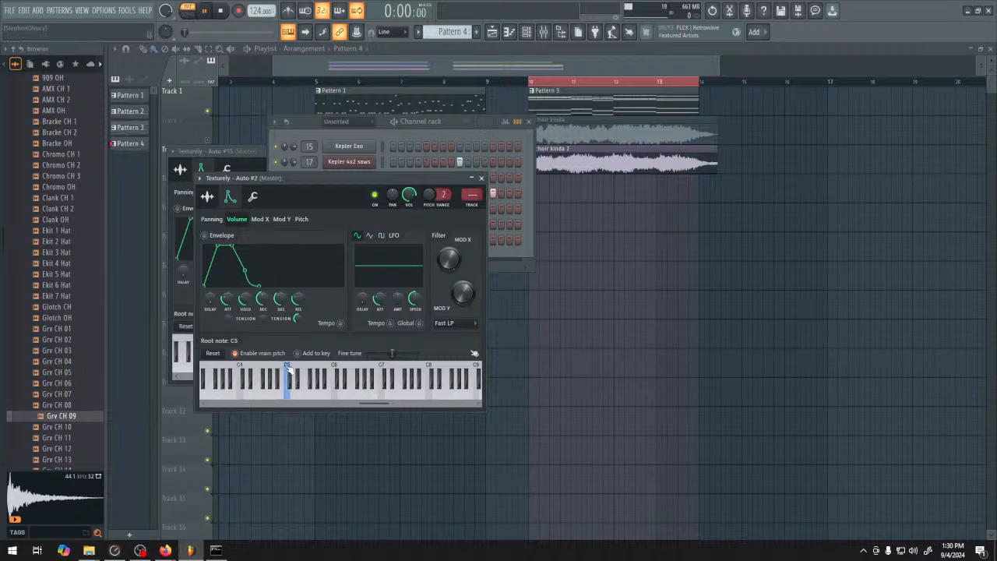
{"action": "left_click", "coordinate": [481, 178]}
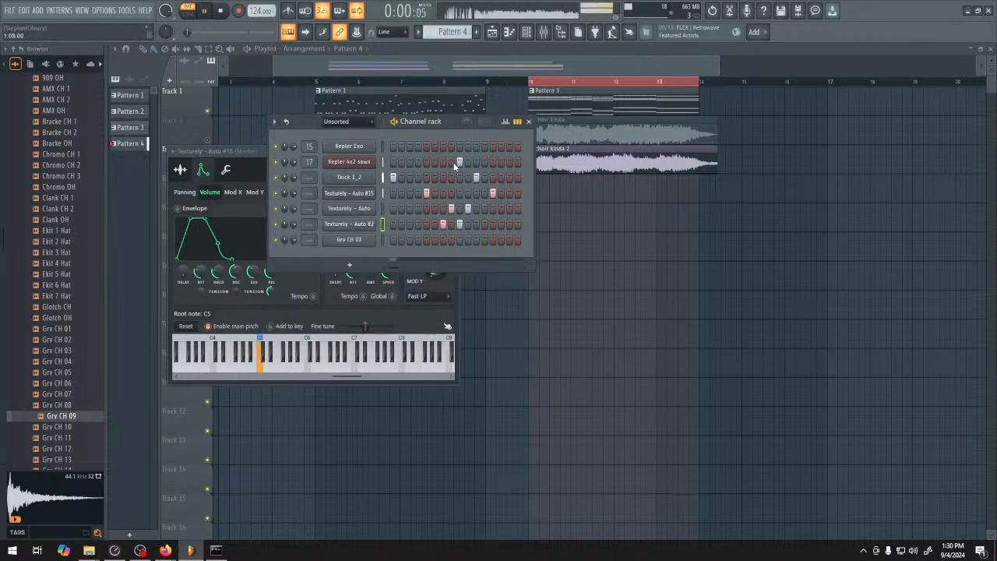
{"action": "left_click_drag", "start_coordinate": [446, 212], "coordinate": [453, 225]}
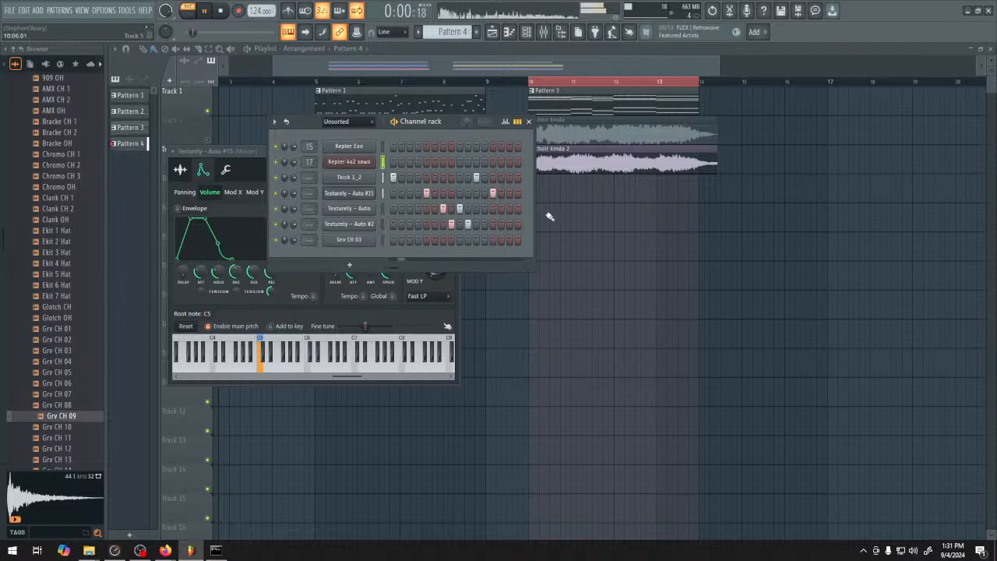
{"action": "left_click", "coordinate": [205, 11]}
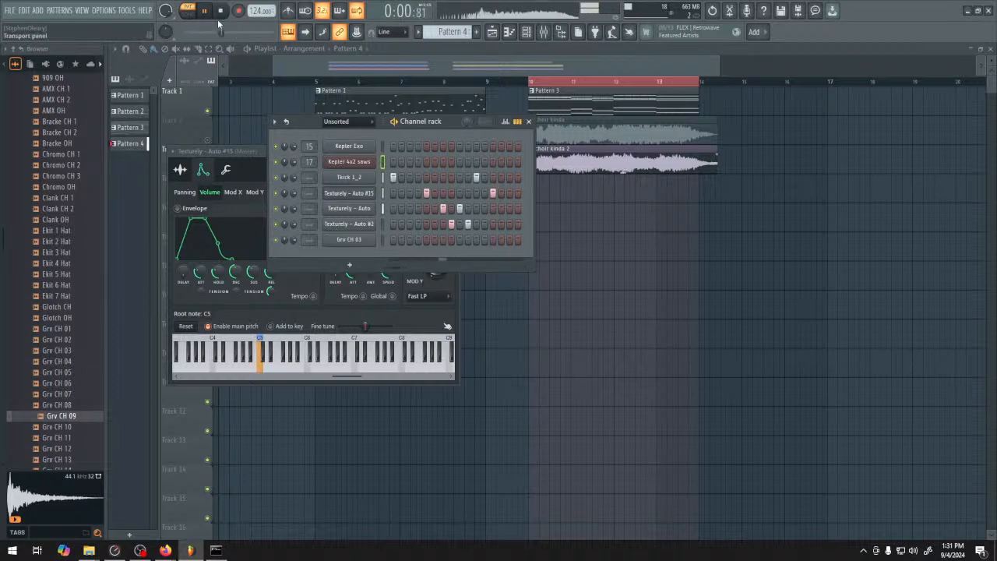
Try hits on all 16 steps of the Grv CH 03 channel, audition the pattern, and clear the row
{"action": "left_click_drag", "start_coordinate": [390, 243], "coordinate": [631, 266]}
{"action": "key", "text": "space"}
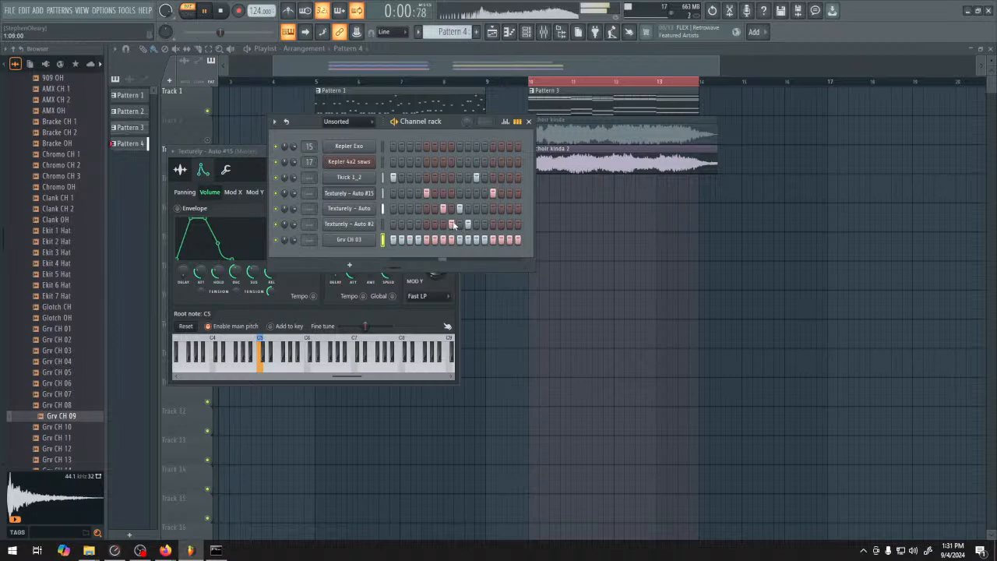
{"action": "key", "text": "space"}
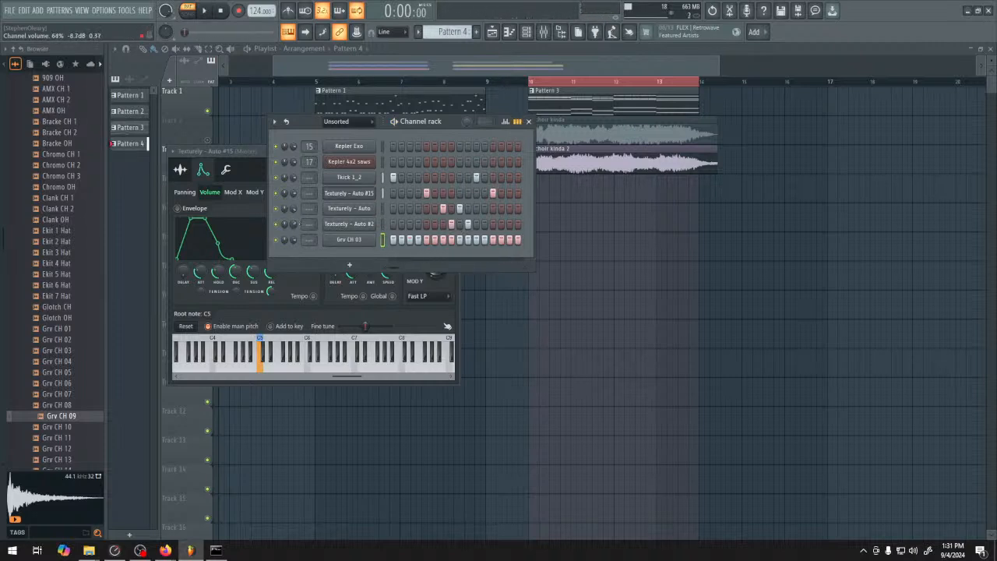
{"action": "key", "text": "space"}
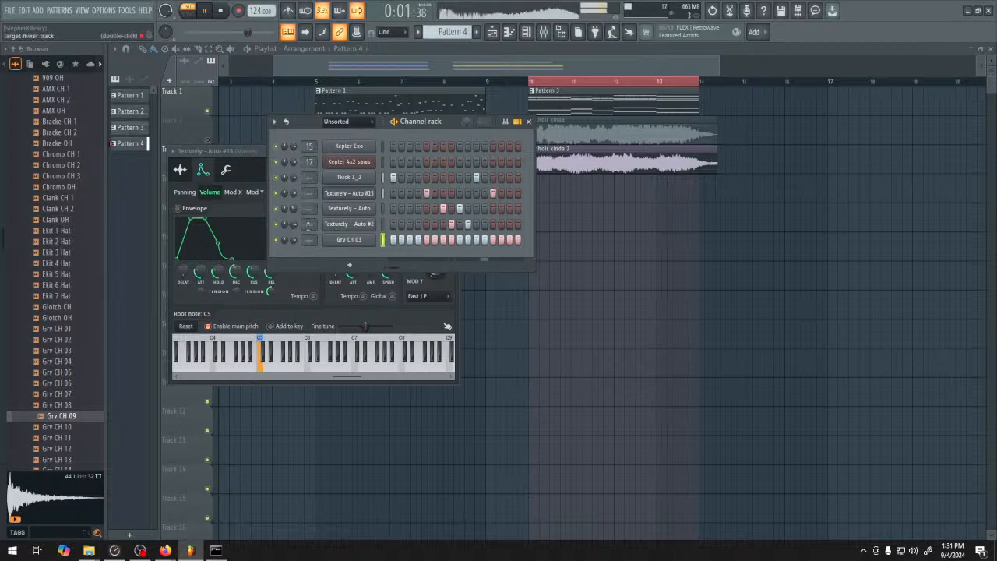
{"action": "key", "text": "space"}
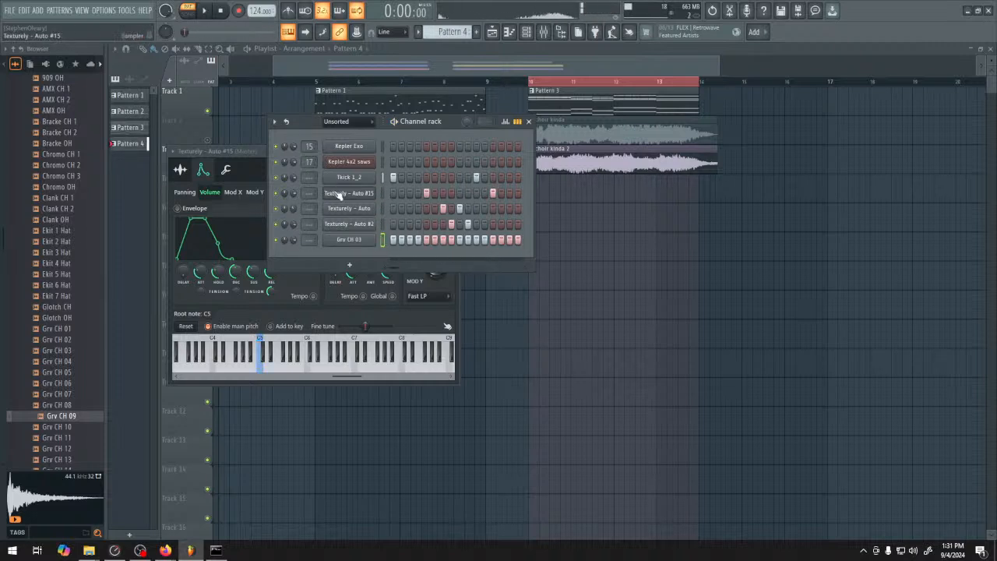
{"action": "left_click_drag", "start_coordinate": [398, 244], "coordinate": [378, 243]}
{"action": "right_click", "coordinate": [374, 240]}
Open the piano roll of Grv CH 03 and place a one-step C5 note at the start of bar 1
{"action": "left_click", "coordinate": [384, 239]}
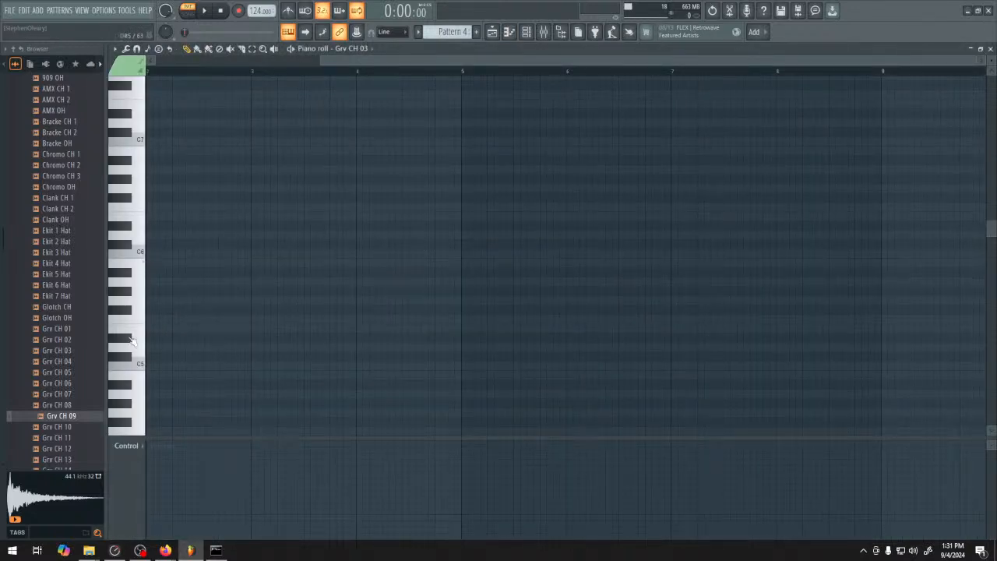
{"action": "left_click", "coordinate": [158, 364]}
{"action": "left_click_drag", "start_coordinate": [238, 390], "coordinate": [340, 305]}
{"action": "right_click", "coordinate": [280, 269]}
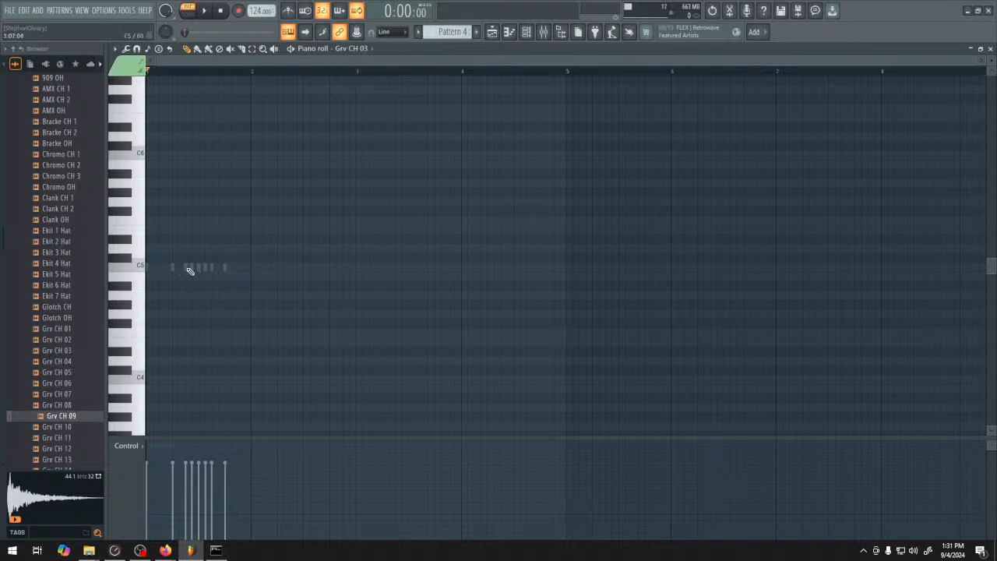
{"action": "left_click", "coordinate": [188, 268]}
{"action": "left_click_drag", "start_coordinate": [249, 267], "coordinate": [154, 267]}
{"action": "scroll", "coordinate": [148, 296], "scroll_direction": "up", "scroll_amount": 3}
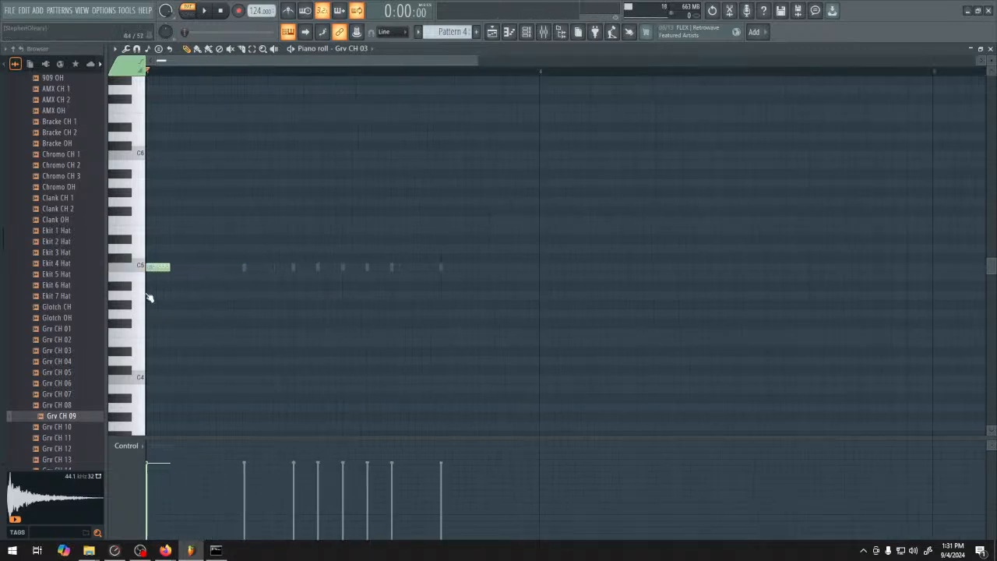
{"action": "scroll", "coordinate": [150, 298], "scroll_direction": "up", "scroll_amount": 1}
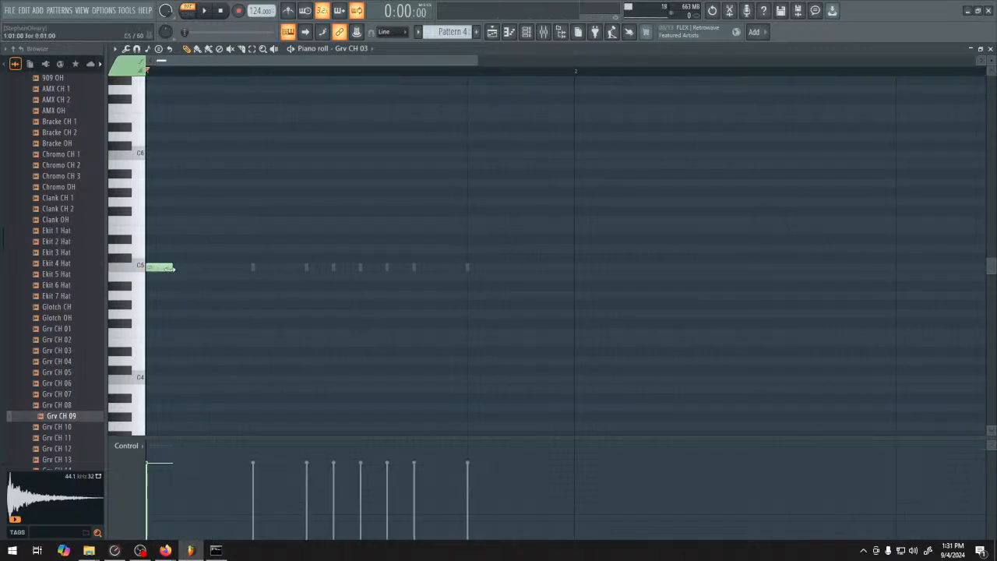
Duplicate the C5 note across bar 1 into eight one-step notes, one starting every two steps
{"action": "key", "text": "ctrl+a"}
{"action": "key", "text": "ctrl+b"}
{"action": "key", "text": "ctrl+b"}
{"action": "key", "text": "ctrl+b"}
{"action": "key", "text": "ctrl+b"}
{"action": "key", "text": "ctrl+b"}
{"action": "key", "text": "ctrl+b"}
{"action": "key", "text": "ctrl+b"}
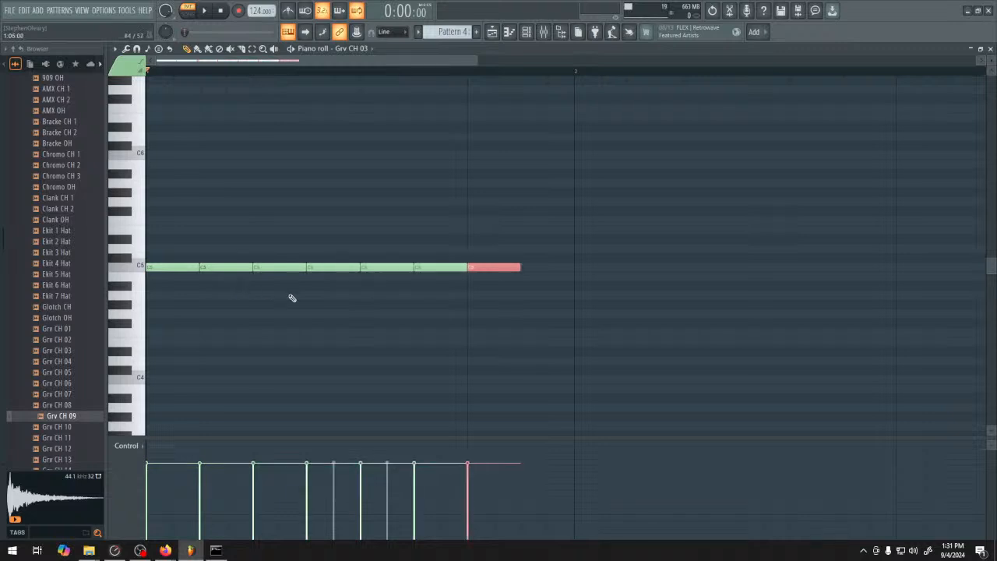
{"action": "left_click_drag", "start_coordinate": [571, 267], "coordinate": [548, 270]}
{"action": "key", "text": "ctrl+a"}
{"action": "left_click", "coordinate": [573, 270], "text": "ctrl"}
{"action": "key", "text": "ctrl+a"}
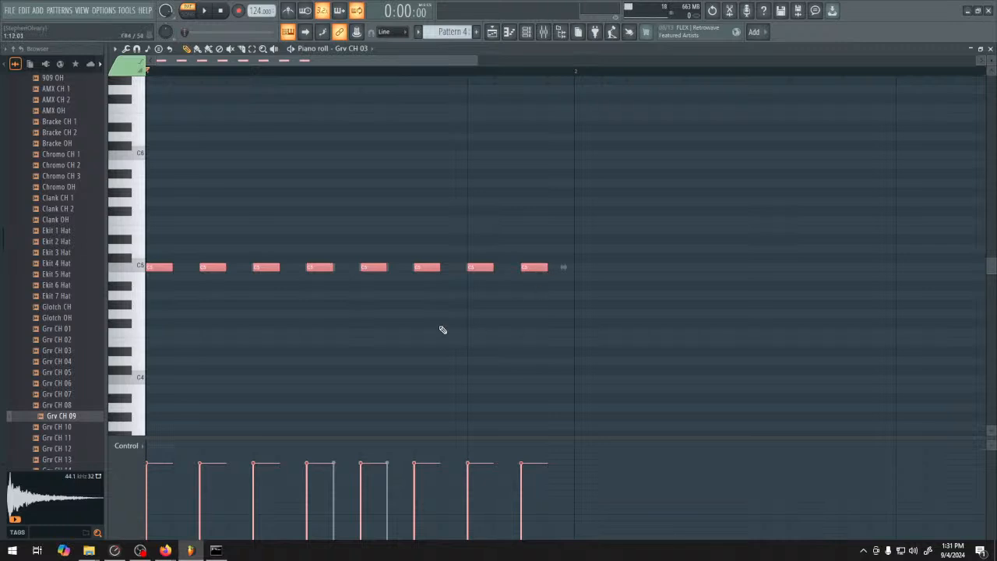
Copy the eight hat notes one step over to fill the gaps, lower the copies' velocities, and audition the pattern
{"action": "key", "text": "shift+Right"}
{"action": "left_click_drag", "start_coordinate": [173, 493], "coordinate": [555, 502]}
{"action": "key", "text": "space"}
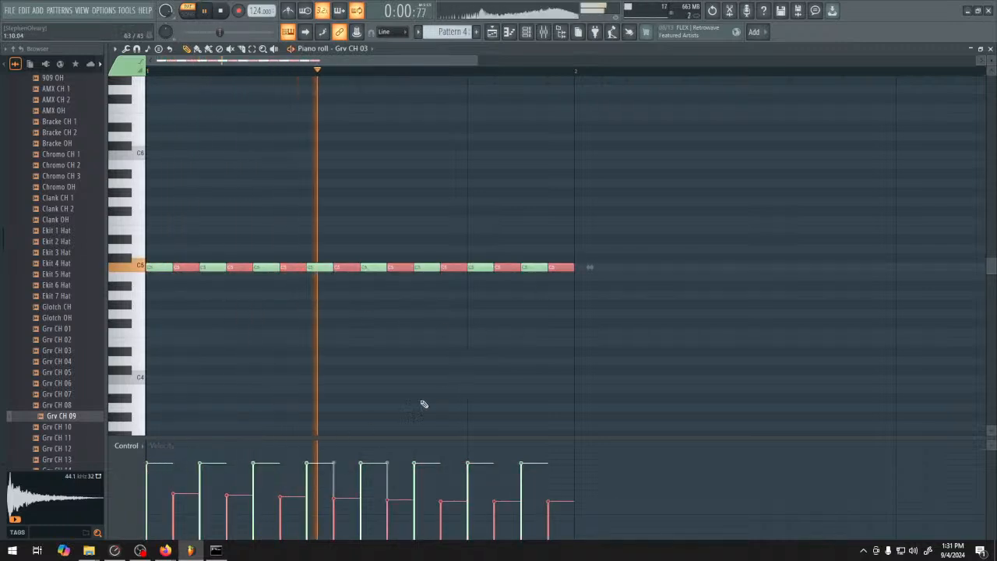
{"action": "left_click", "coordinate": [492, 32]}
{"action": "left_click", "coordinate": [527, 31]}
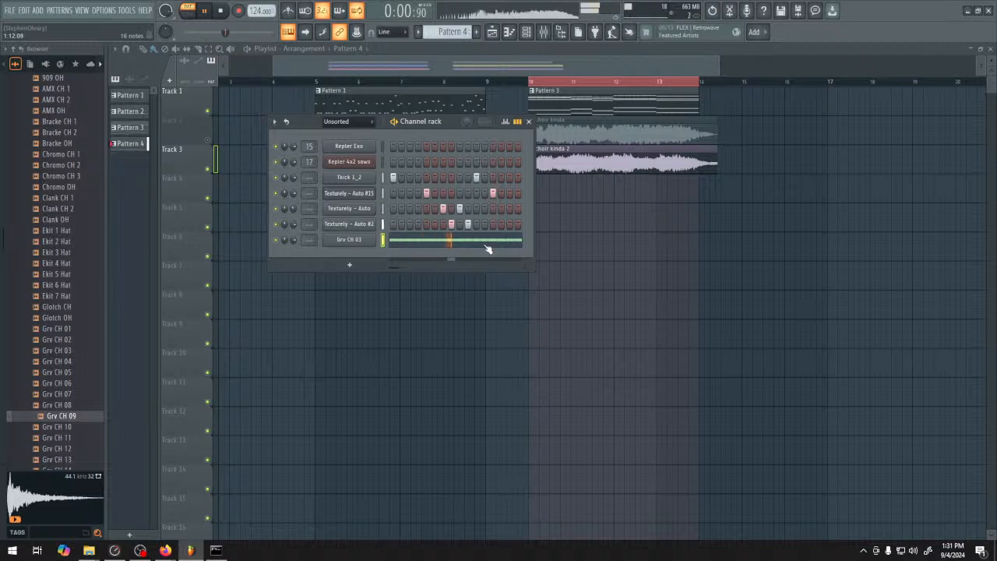
{"action": "key", "text": "space"}
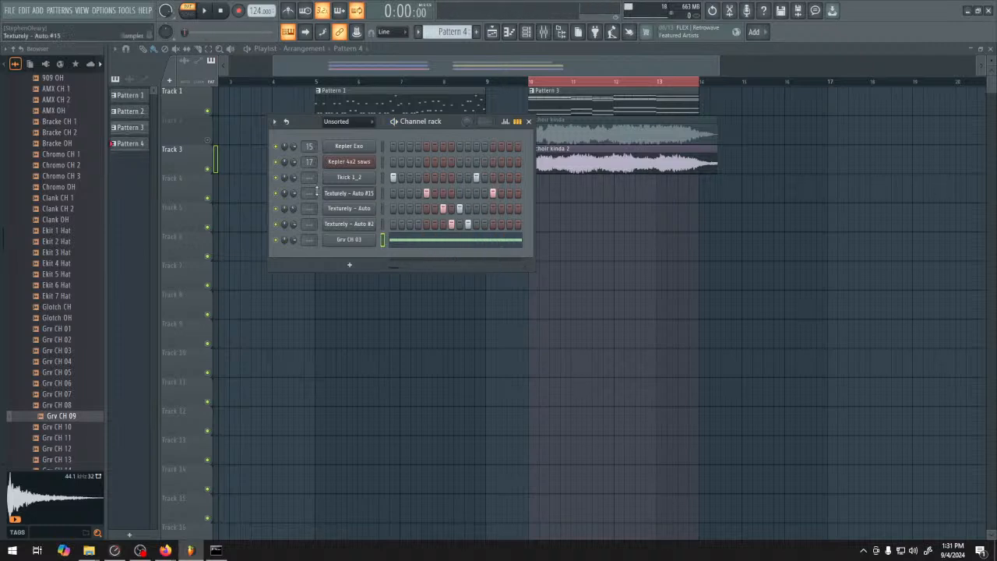
Route the kick and the three Texturely channels to mixer track 1 and play the pattern to check the routing
{"action": "left_click", "coordinate": [551, 34]}
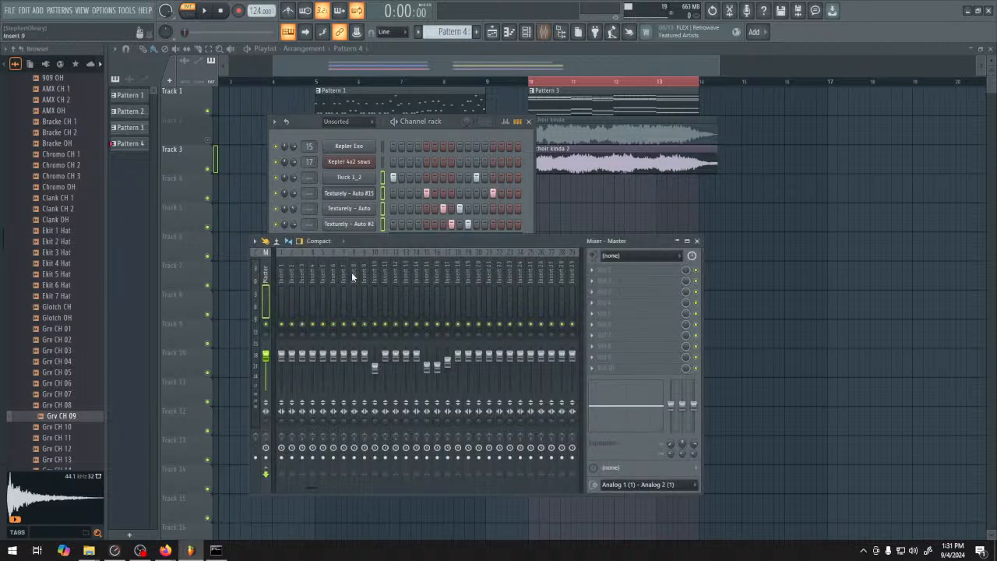
{"action": "left_click", "coordinate": [282, 273]}
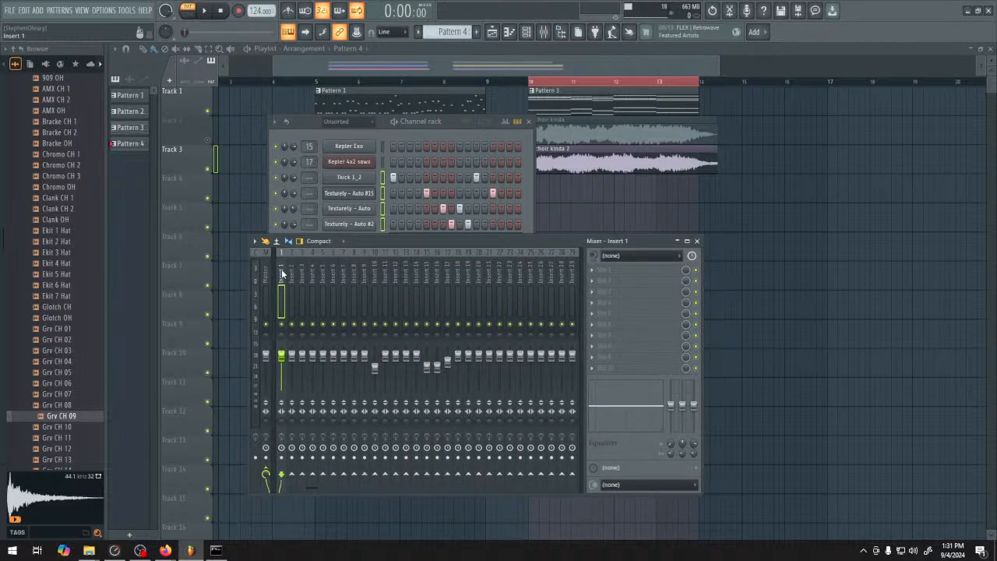
{"action": "key", "text": "space"}
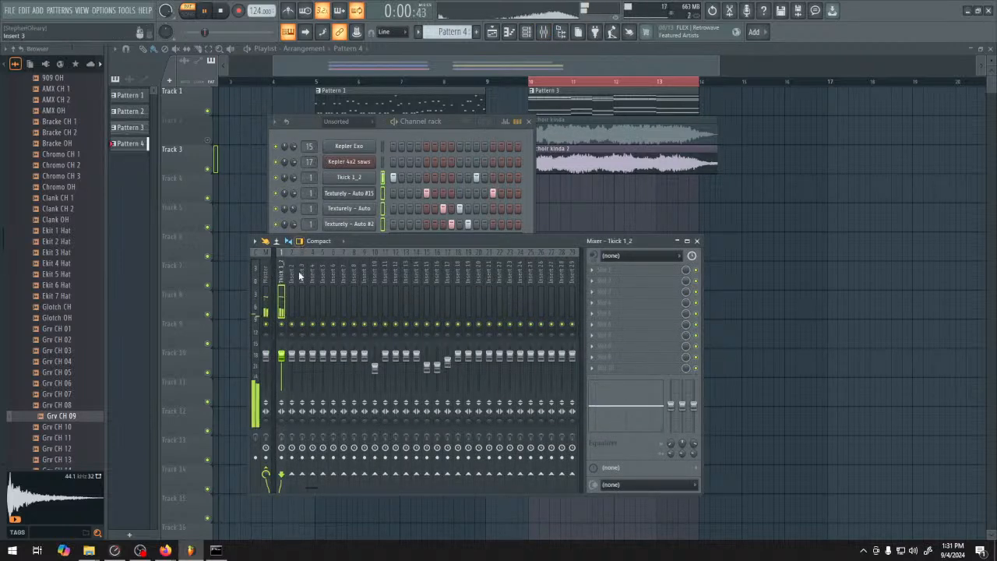
{"action": "key", "text": "space"}
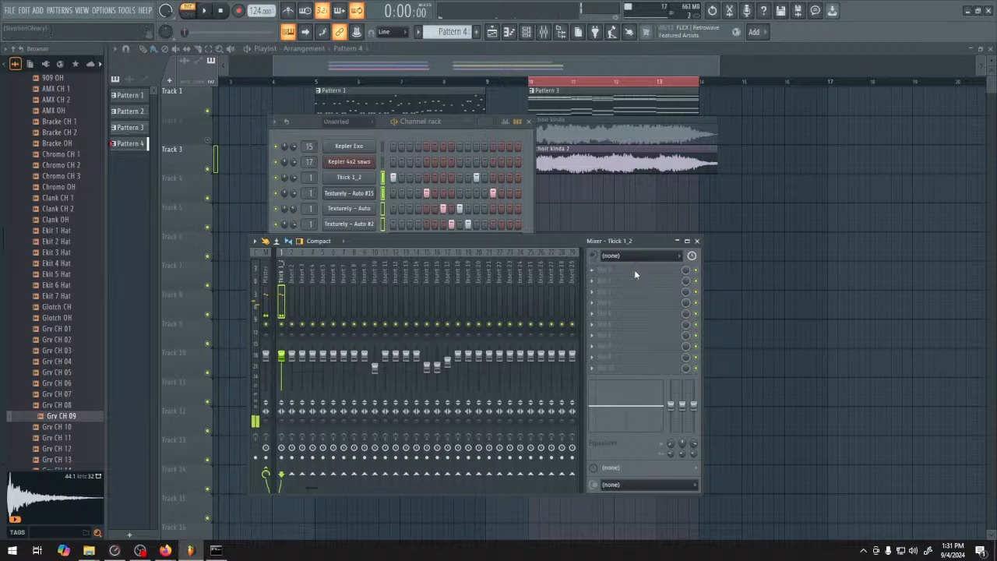
Insert Fruity Limiter on mixer track 1 and, in compressor mode, lower the threshold and set the ratio to about 4.6:1 during playback
{"action": "left_click", "coordinate": [635, 269]}
{"action": "left_click", "coordinate": [775, 267]}
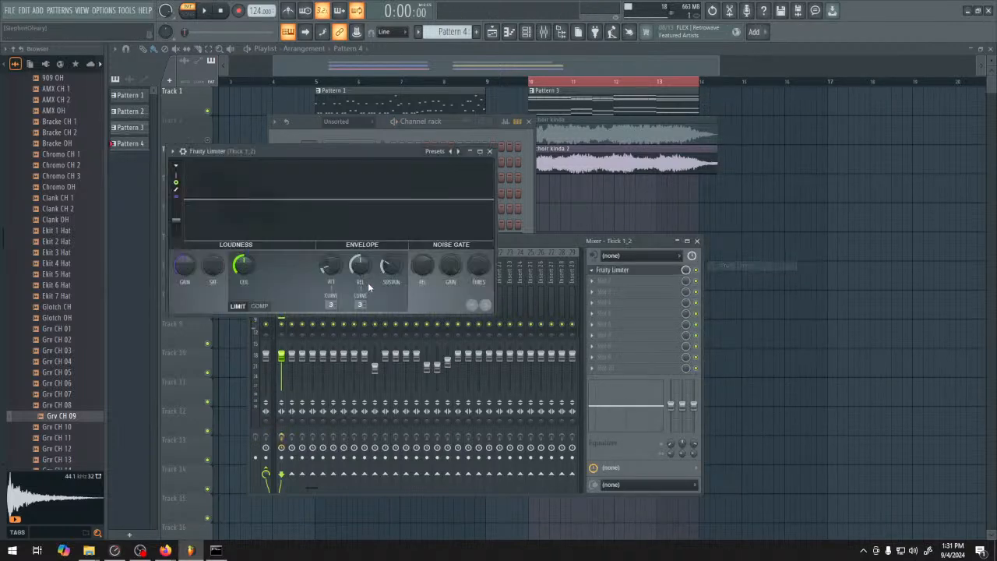
{"action": "left_click", "coordinate": [258, 307]}
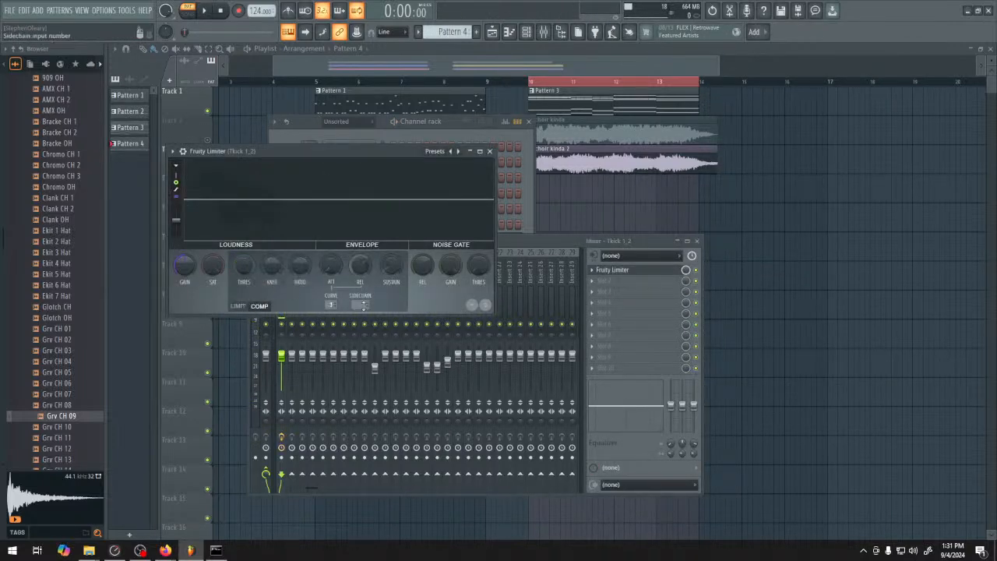
{"action": "left_click_drag", "start_coordinate": [244, 278], "coordinate": [246, 302]}
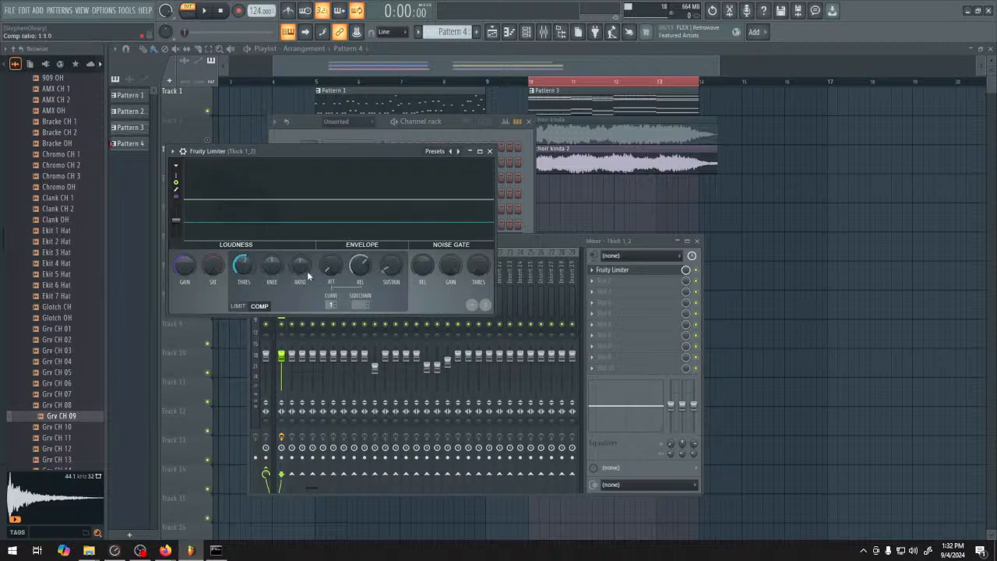
{"action": "key", "text": "space"}
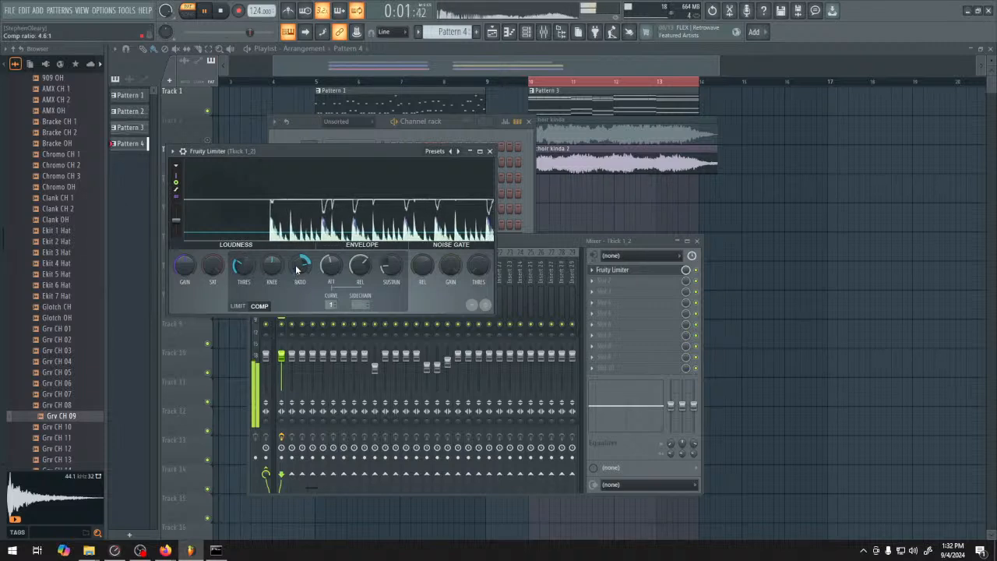
Raise the gain of Fruity Limiter in its limiter mode while the drum pattern plays
{"action": "left_click", "coordinate": [237, 306]}
{"action": "left_click_drag", "start_coordinate": [185, 269], "coordinate": [180, 267]}
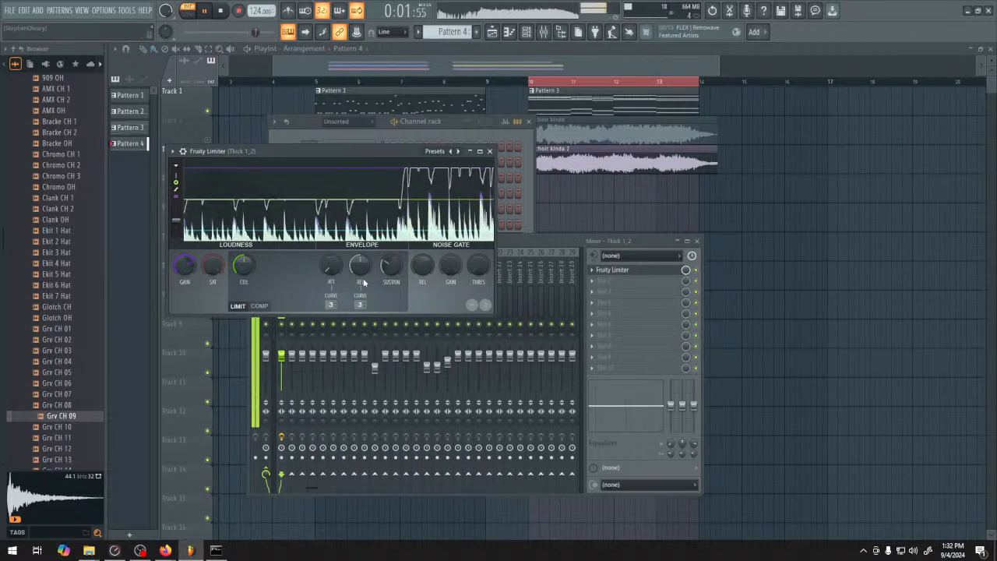
Place Pattern 4 four times in a row on Track 1 from bar 17 and select the time range of bars 17 to 21
{"action": "left_click", "coordinate": [490, 151]}
{"action": "key", "text": "space"}
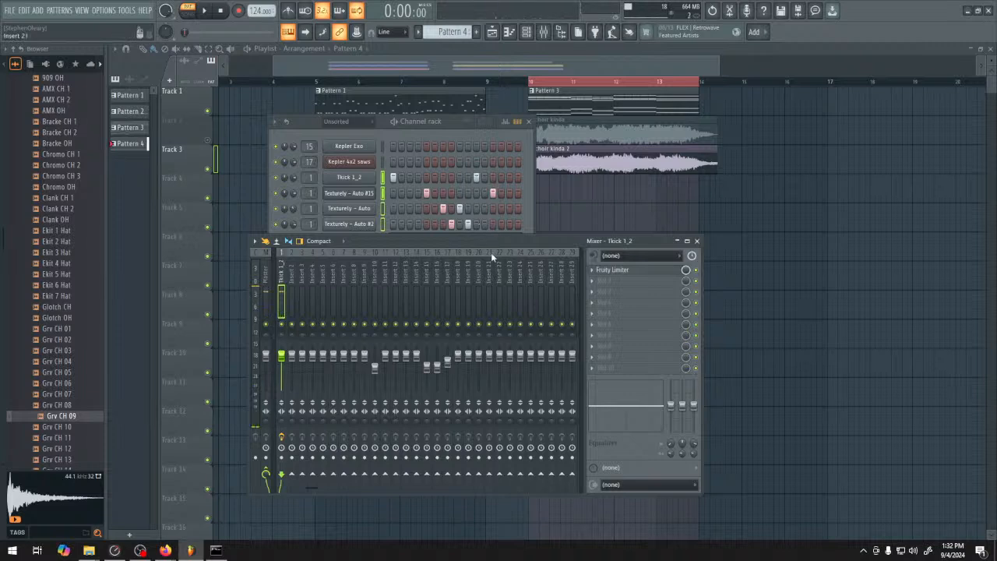
{"action": "right_click", "coordinate": [625, 219]}
{"action": "scroll", "coordinate": [600, 212], "scroll_direction": "right", "scroll_amount": 5}
{"action": "left_click_drag", "start_coordinate": [535, 101], "coordinate": [678, 107]}
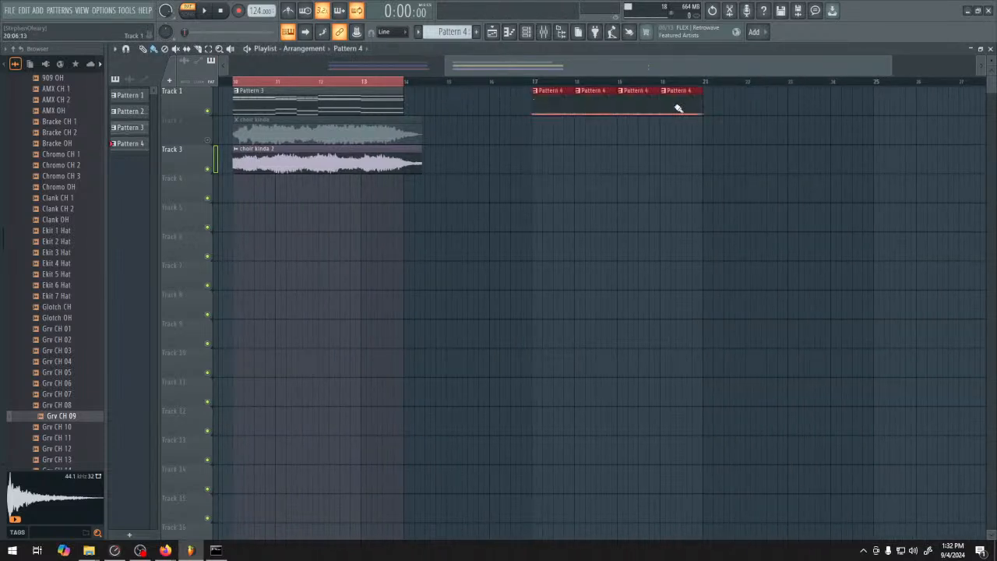
{"action": "left_click_drag", "start_coordinate": [536, 84], "coordinate": [701, 100]}
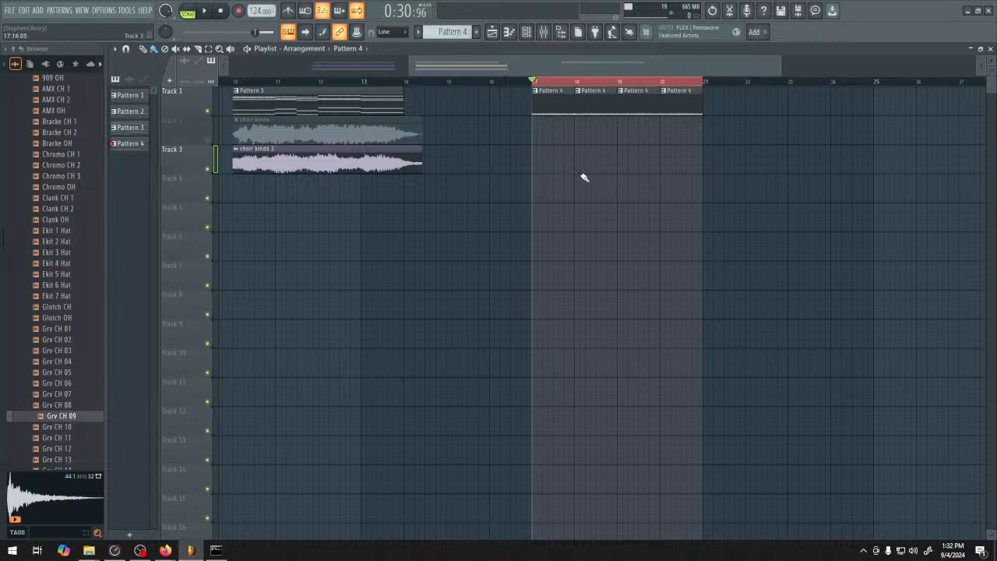
Start a WAV export of the selection and go to the 124 9 4 24 folder under Bits and Bolts, Samples, AI
{"action": "key", "text": "ctrl+r"}
{"action": "scroll", "coordinate": [77, 127], "scroll_direction": "up", "scroll_amount": 1}
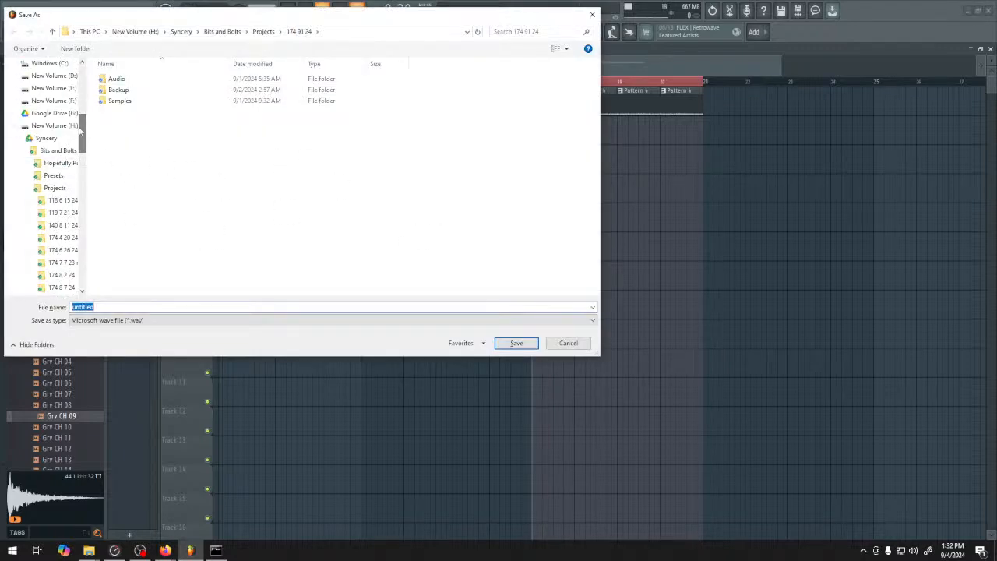
{"action": "left_click", "coordinate": [56, 143]}
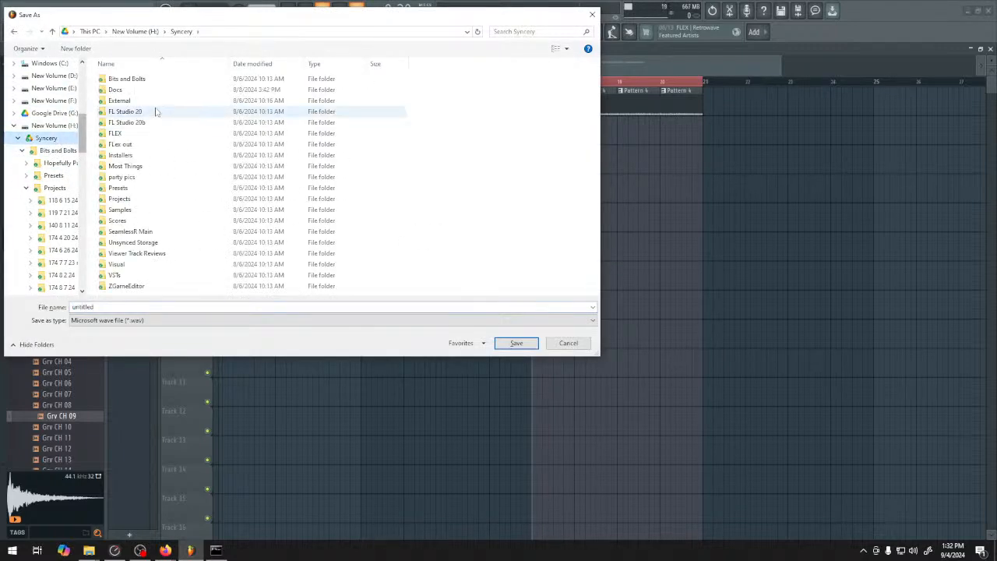
{"action": "double_click", "coordinate": [153, 81]}
{"action": "key", "text": "alt+Left"}
{"action": "double_click", "coordinate": [153, 81]}
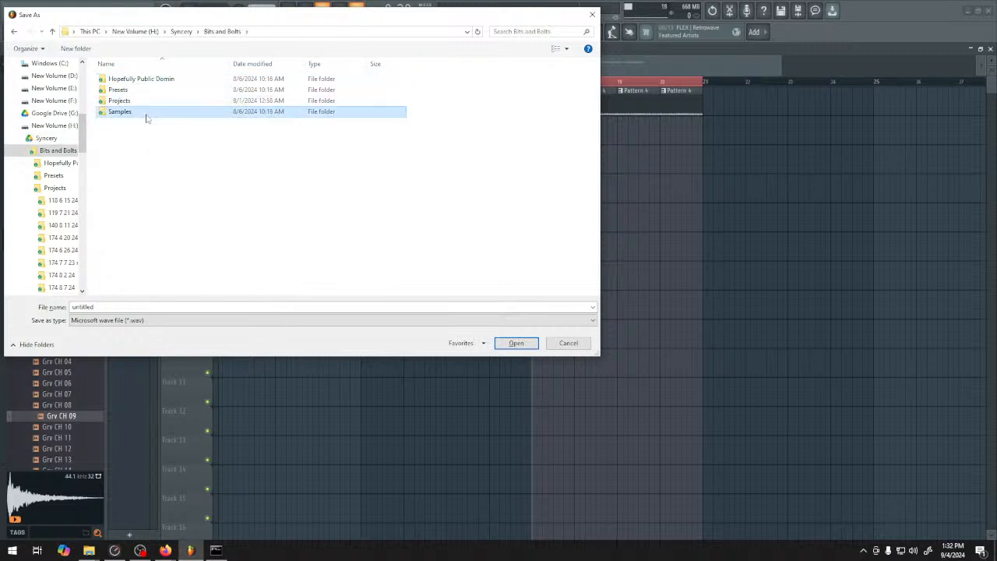
{"action": "double_click", "coordinate": [147, 114]}
{"action": "double_click", "coordinate": [147, 82]}
{"action": "double_click", "coordinate": [156, 82]}
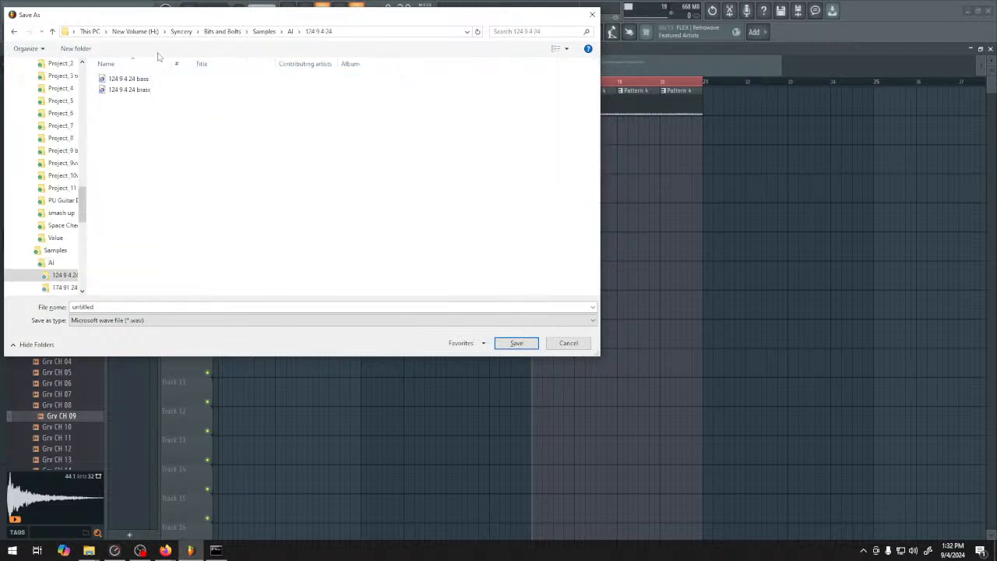
Name the export "124 9 4 24 drums" and render the selection as WAV
{"action": "left_click", "coordinate": [129, 78]}
{"action": "left_click", "coordinate": [136, 306]}
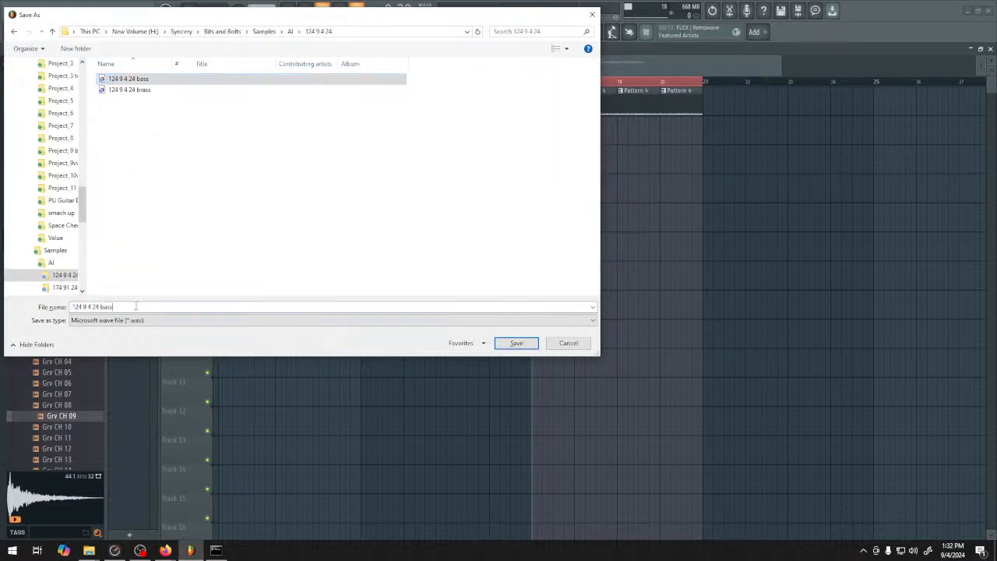
{"action": "key", "text": "BackSpace"}
{"action": "key", "text": "BackSpace"}
{"action": "key", "text": "BackSpace"}
{"action": "key", "text": "BackSpace"}
{"action": "type", "text": "drum"}
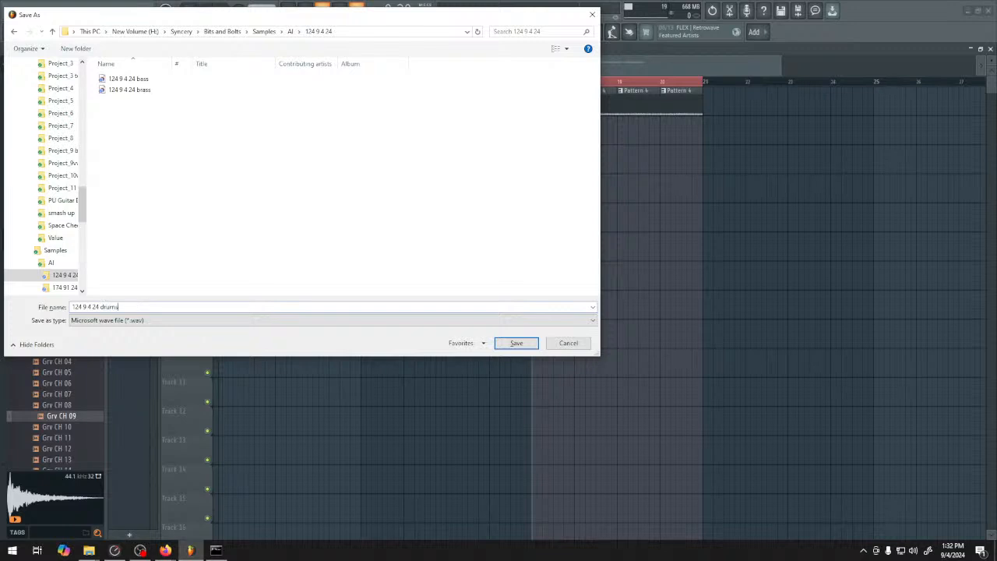
{"action": "type", "text": "s"}
{"action": "left_click", "coordinate": [516, 343]}
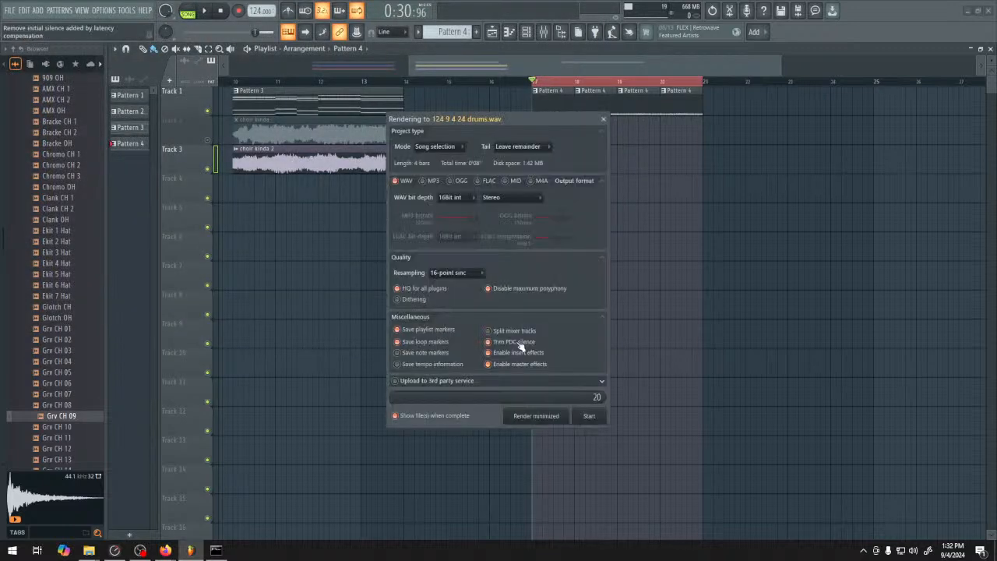
{"action": "left_click", "coordinate": [589, 416]}
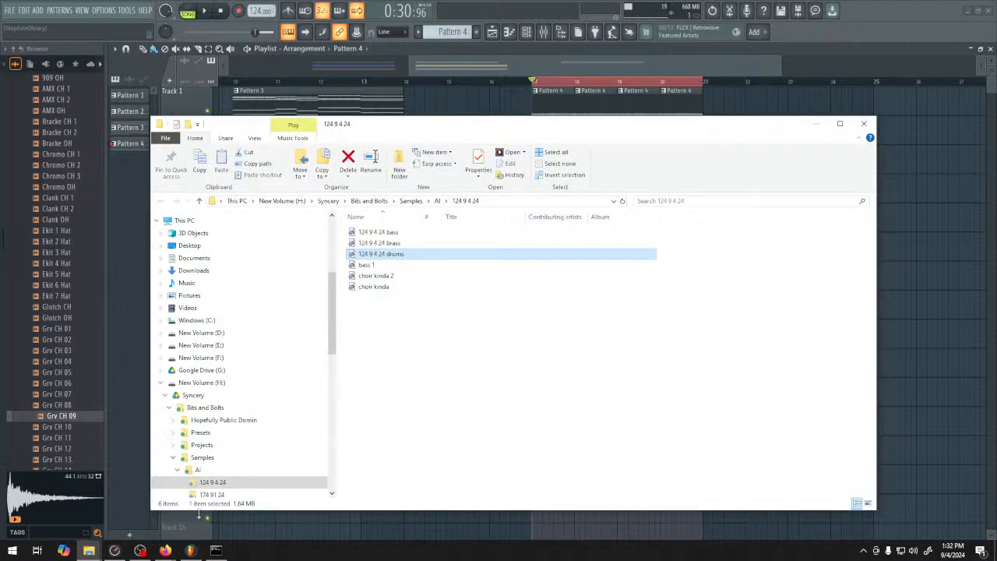
Switch to ComfyUI in the browser and replay part of the existing preview audio
{"action": "left_click", "coordinate": [166, 550]}
{"action": "left_click", "coordinate": [125, 509]}
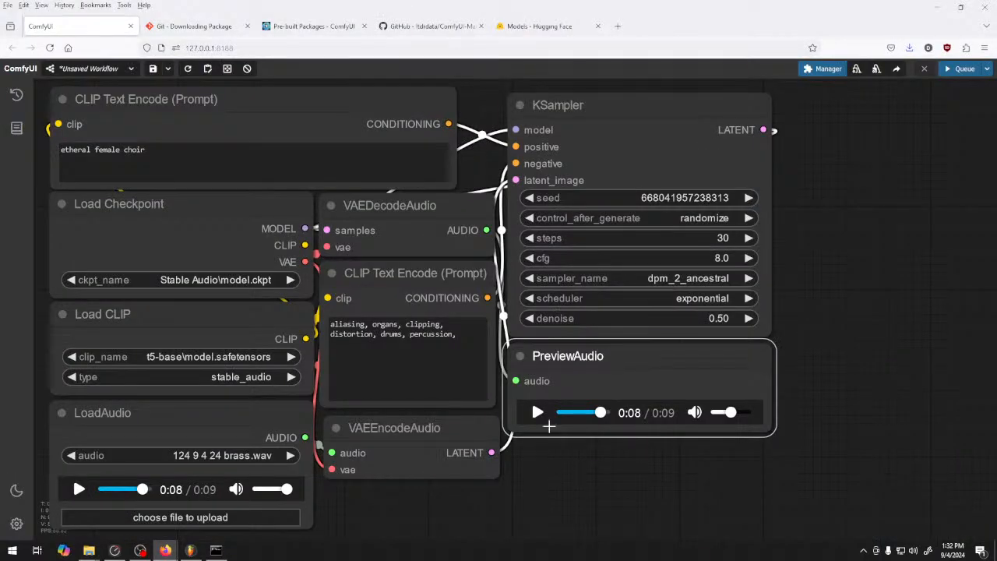
{"action": "left_click", "coordinate": [539, 412]}
{"action": "left_click", "coordinate": [537, 413]}
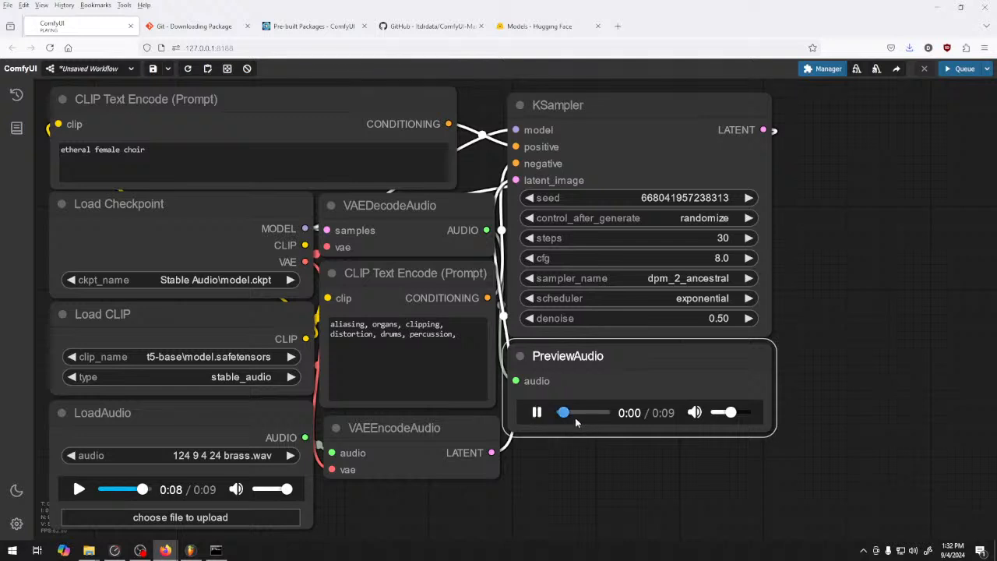
{"action": "left_click", "coordinate": [537, 412]}
Replace the positive prompt with "full orchestra", generate the audio, and listen to the result
{"action": "triple_click", "coordinate": [383, 152]}
{"action": "type", "text": "big full"}
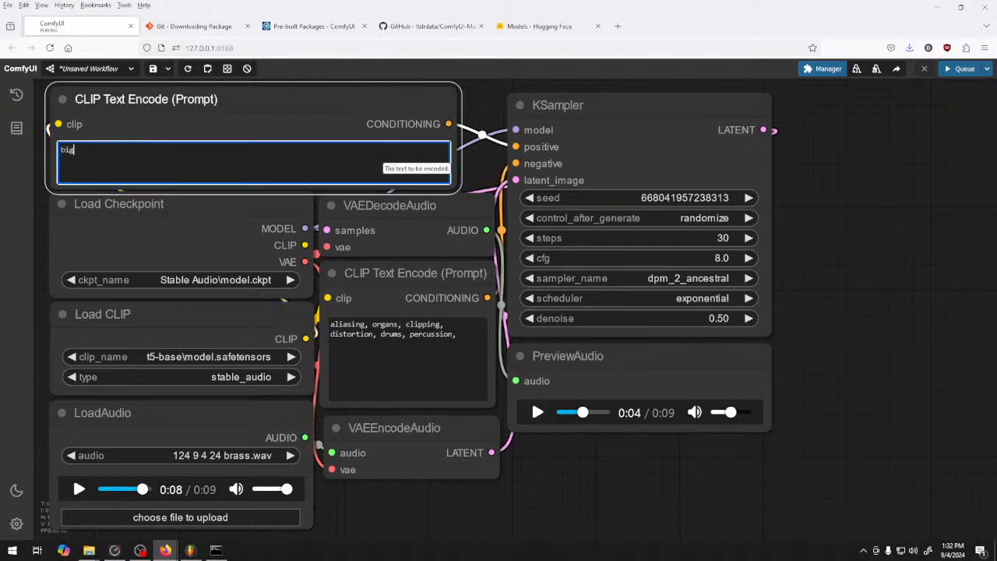
{"action": "key", "text": "BackSpace"}
{"action": "key", "text": "BackSpace"}
{"action": "key", "text": "BackSpace"}
{"action": "key", "text": "BackSpace"}
{"action": "key", "text": "BackSpace"}
{"action": "key", "text": "BackSpace"}
{"action": "key", "text": "BackSpace"}
{"action": "key", "text": "BackSpace"}
{"action": "type", "text": "full orchestra"}
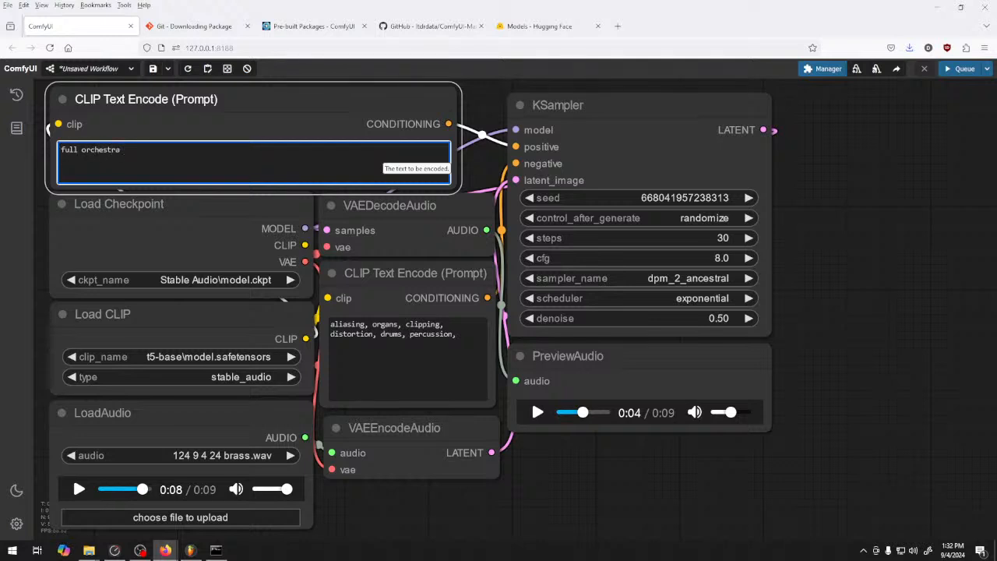
{"action": "left_click", "coordinate": [787, 318]}
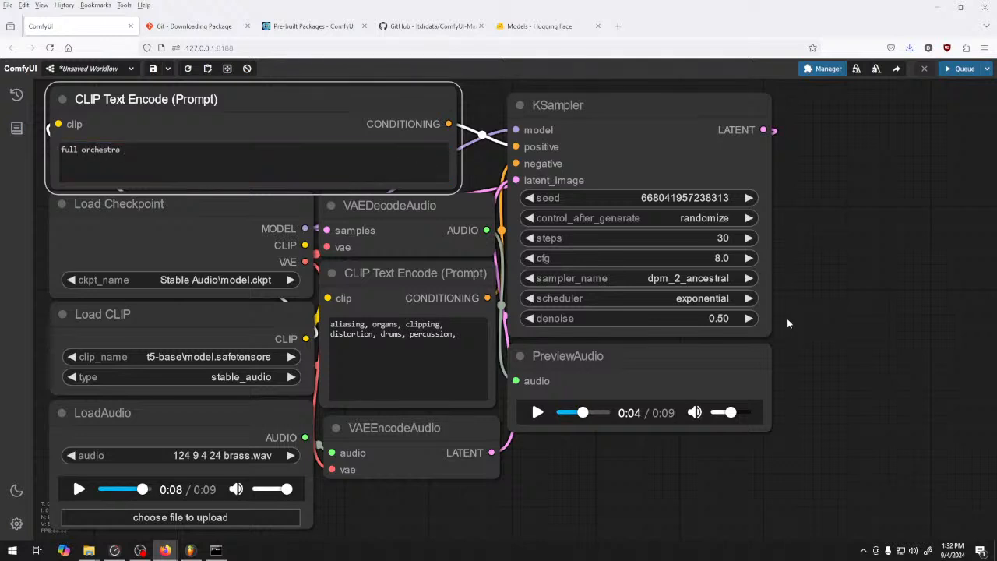
{"action": "left_click", "coordinate": [963, 70]}
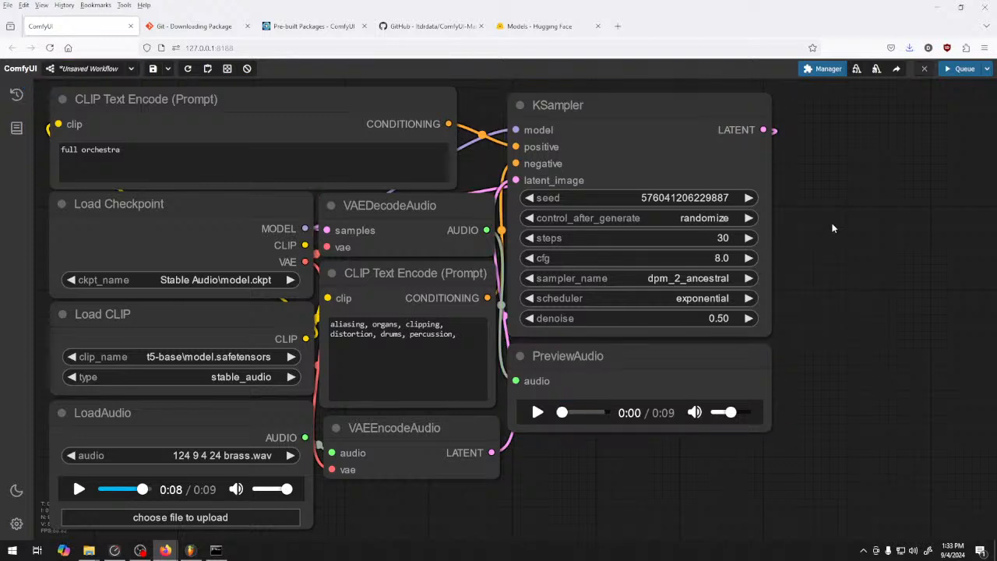
{"action": "left_click", "coordinate": [537, 412]}
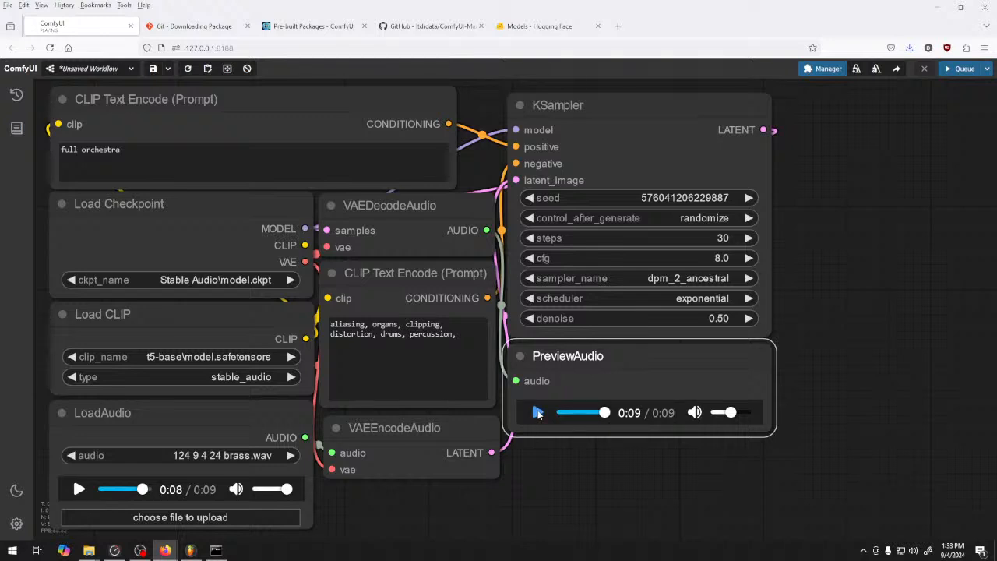
Raise the KSampler denoise to 0.55 and queue another full orchestra generation
{"action": "left_click", "coordinate": [752, 318]}
{"action": "left_click", "coordinate": [752, 318]}
{"action": "left_click", "coordinate": [752, 318]}
{"action": "left_click", "coordinate": [752, 318]}
{"action": "left_click", "coordinate": [748, 318]}
{"action": "left_click", "coordinate": [963, 69]}
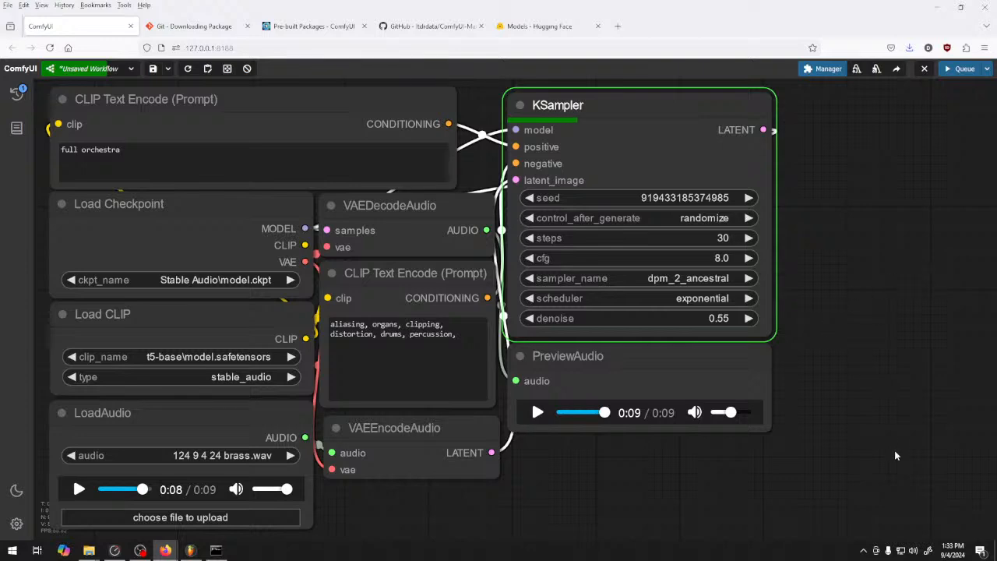
Load "124 9 4 24 drums" as the input audio and play the finished orchestra preview
{"action": "left_click", "coordinate": [208, 455]}
{"action": "left_click", "coordinate": [158, 517]}
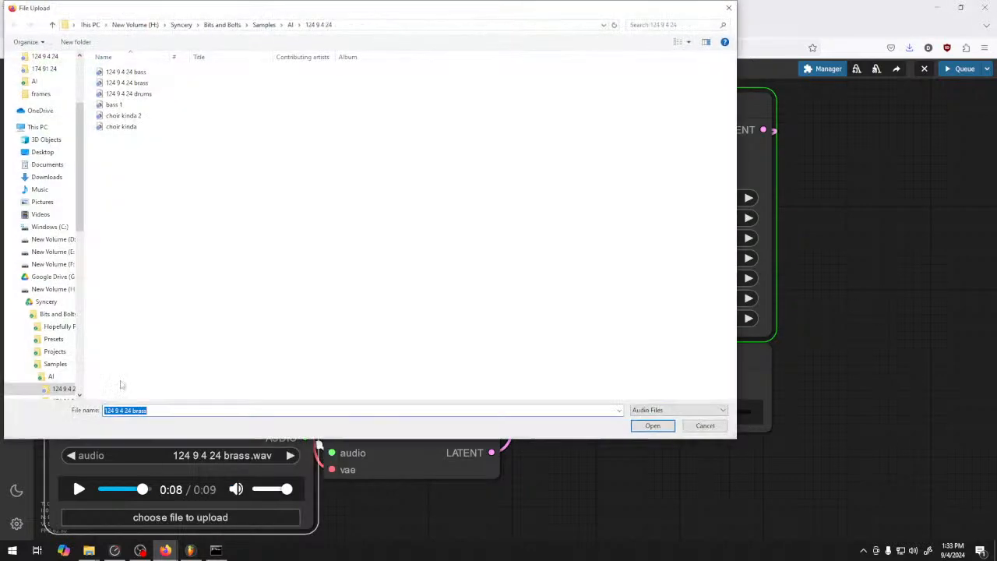
{"action": "double_click", "coordinate": [128, 93]}
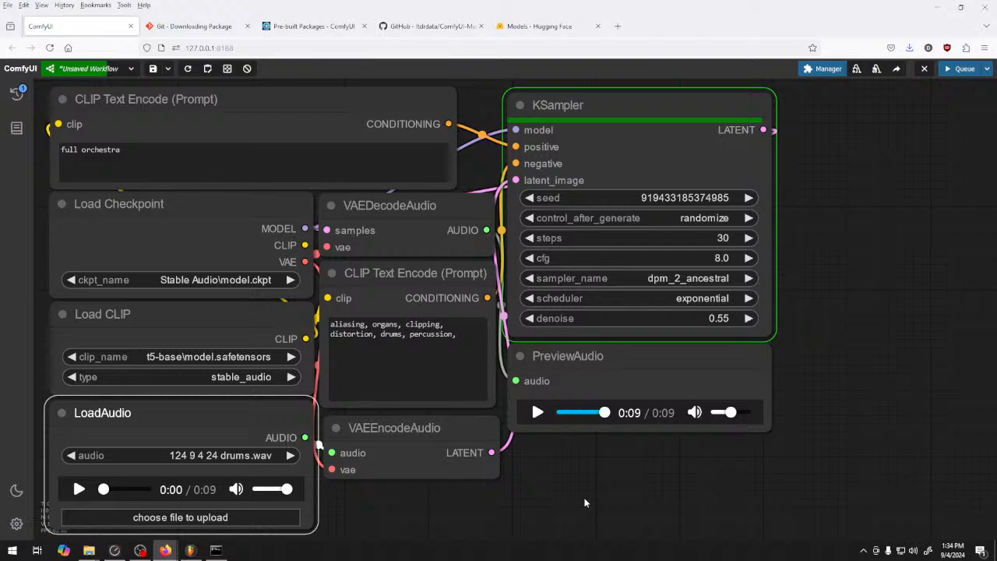
{"action": "left_click", "coordinate": [537, 412]}
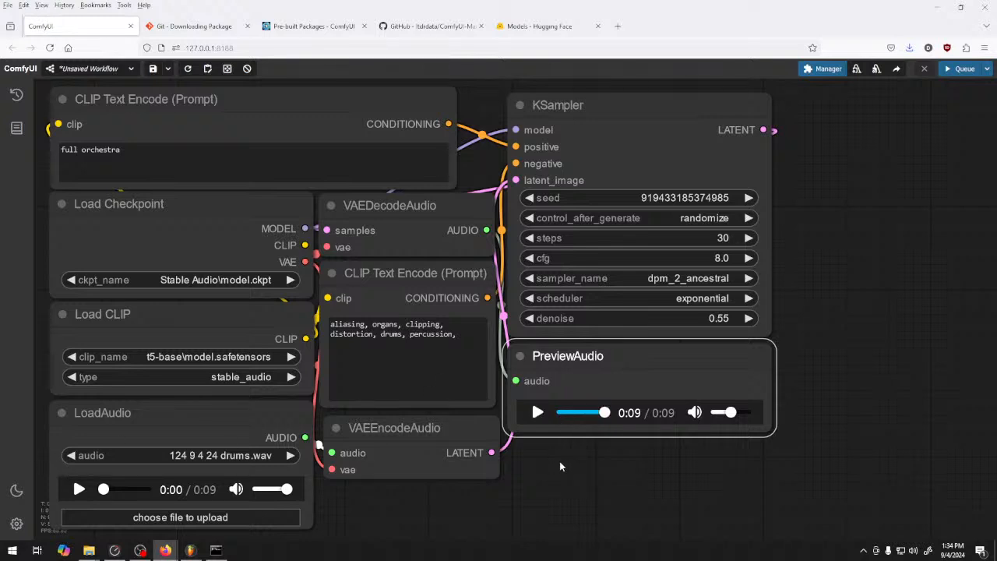
Replace the positive prompt with "old school, vinyl, break beat, breakbeat,"
{"action": "left_click_drag", "start_coordinate": [175, 138], "coordinate": [47, 182]}
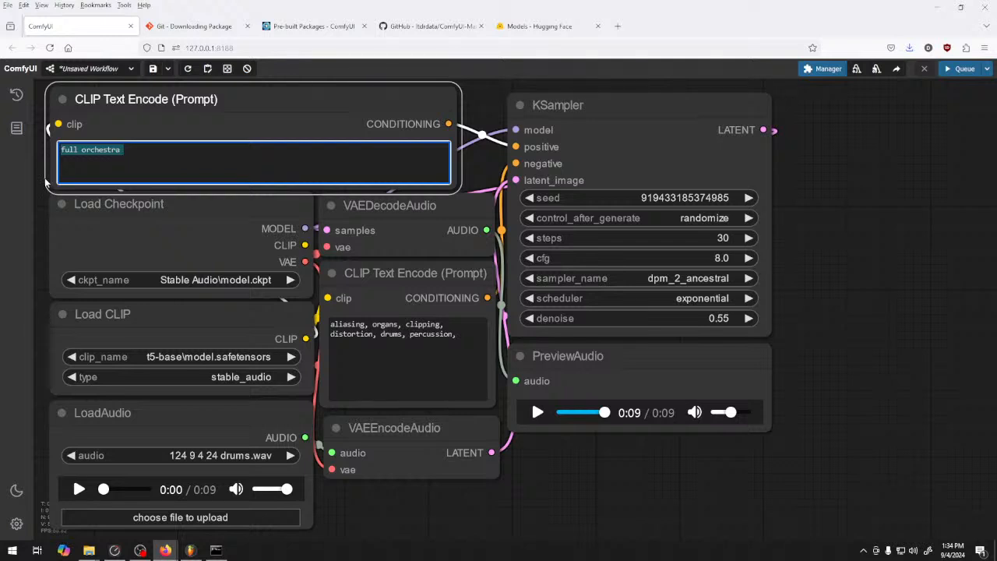
{"action": "type", "text": "old s"}
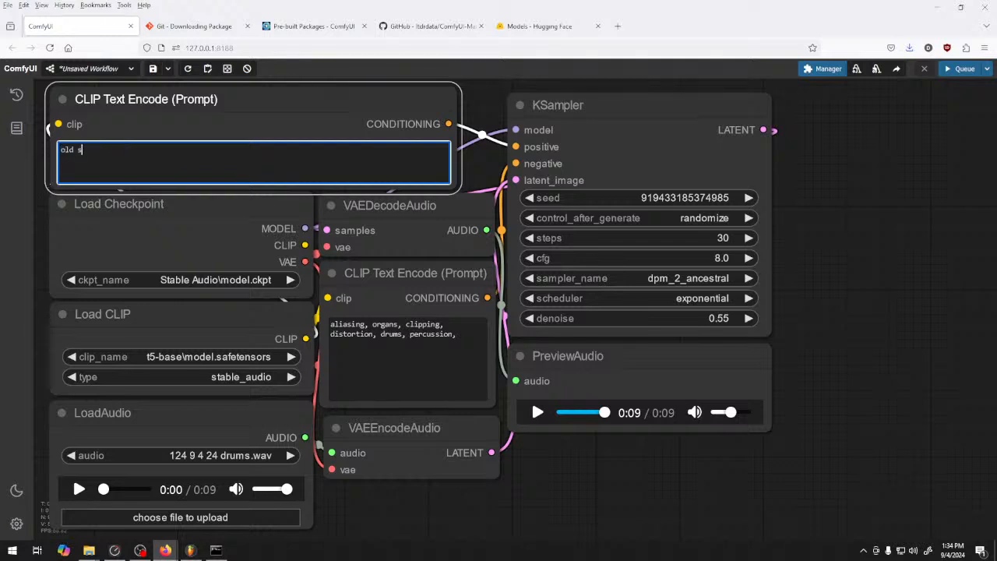
{"action": "type", "text": "chool, vinyl, break  beat"}
{"action": "key", "text": "BackSpace"}
{"action": "key", "text": "BackSpace"}
{"action": "key", "text": "BackSpace"}
{"action": "key", "text": "BackSpace"}
{"action": "type", "text": "beat, breakbeat,"}
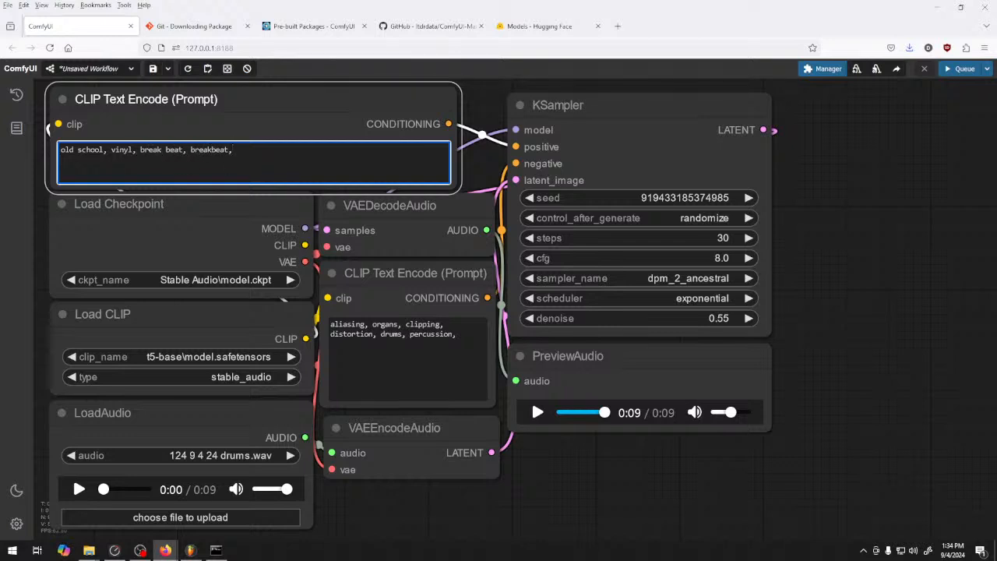
{"action": "type", "text": " 124bpm"}
Extend the positive prompt with "124 bpm, 1970, 70's funk, funk"
{"action": "key", "text": "BackSpace"}
{"action": "key", "text": "BackSpace"}
{"action": "key", "text": "BackSpace"}
{"action": "type", "text": "b"}
{"action": "type", "text": "pm, 1970, 70's funk, fuhnk"}
{"action": "key", "text": "BackSpace"}
{"action": "key", "text": "BackSpace"}
{"action": "key", "text": "BackSpace"}
{"action": "type", "text": "nk"}
Shorten the negative prompt to "aliasing, organs," and set the KSampler denoise to 0.50
{"action": "left_click_drag", "start_coordinate": [466, 347], "coordinate": [405, 327]}
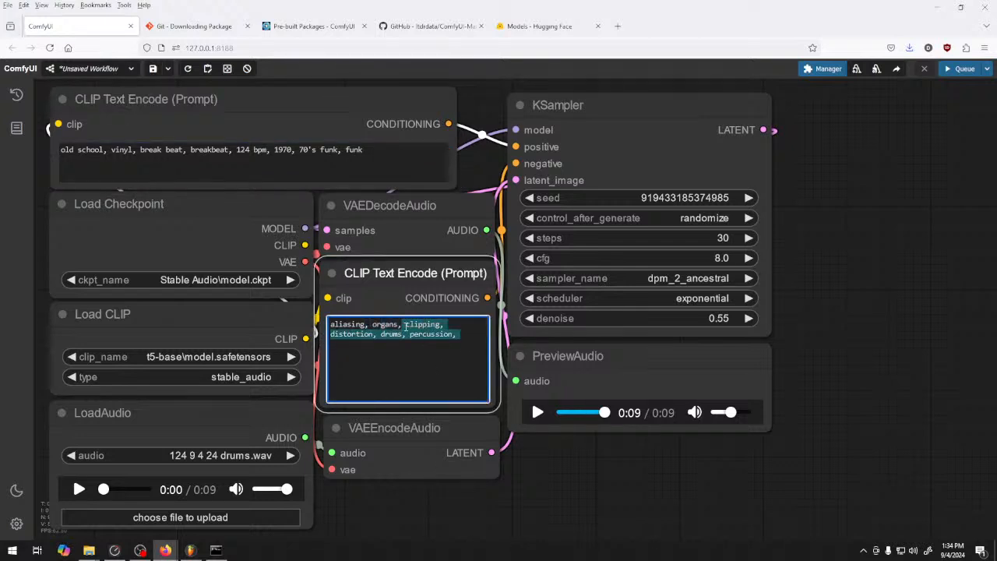
{"action": "key", "text": "BackSpace"}
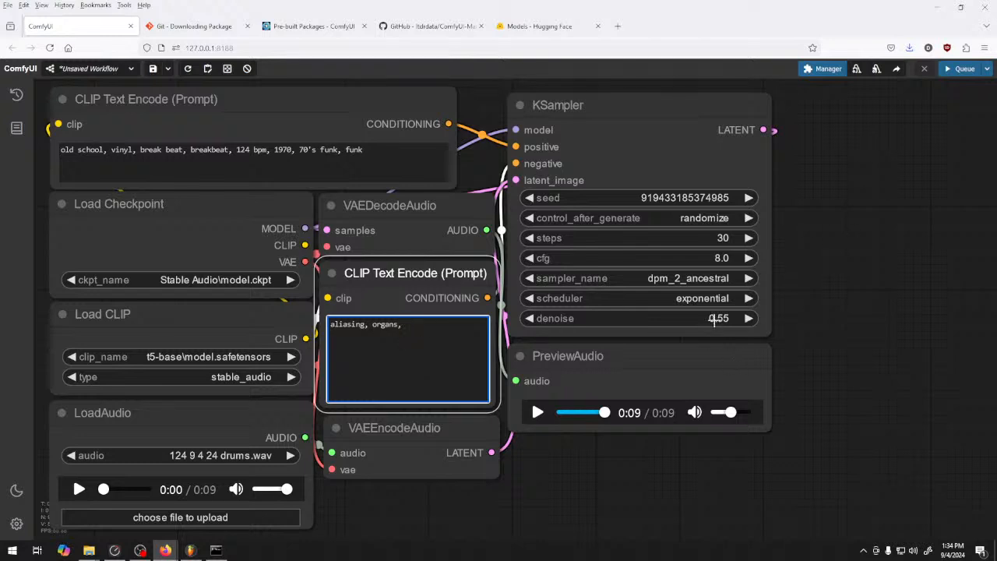
{"action": "left_click", "coordinate": [536, 318]}
{"action": "left_click", "coordinate": [536, 318]}
{"action": "left_click", "coordinate": [536, 318]}
{"action": "left_click", "coordinate": [536, 318]}
{"action": "left_click", "coordinate": [536, 318]}
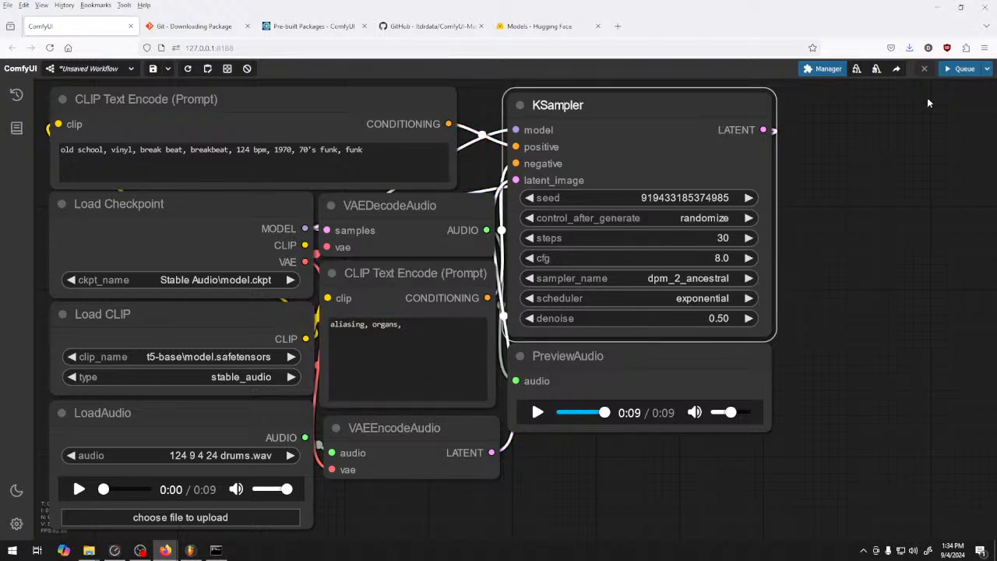
Generate the new drum audio and save the previewed result with the name "drums" in the 124 9 4 24 folder
{"action": "left_click", "coordinate": [963, 69]}
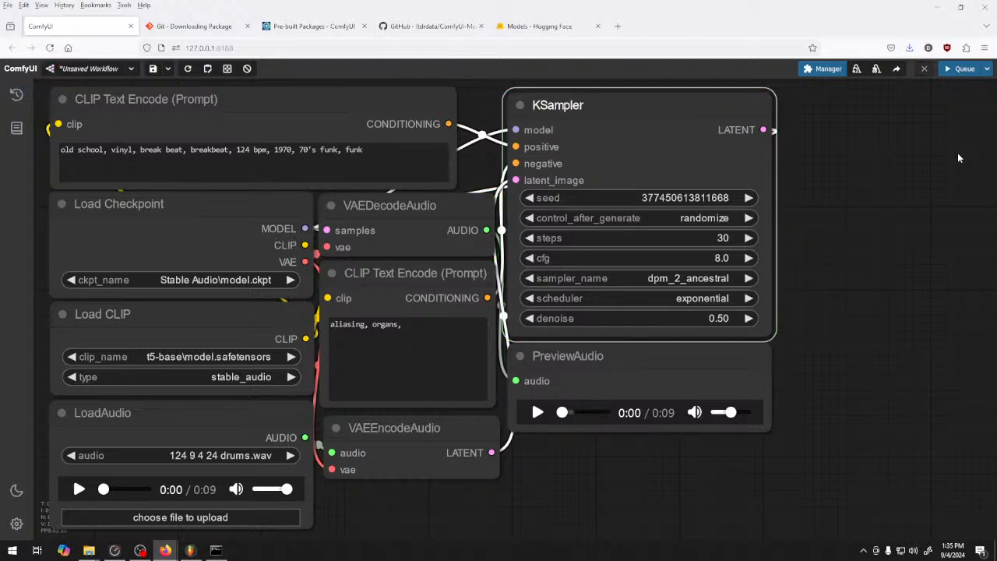
{"action": "left_click", "coordinate": [537, 412]}
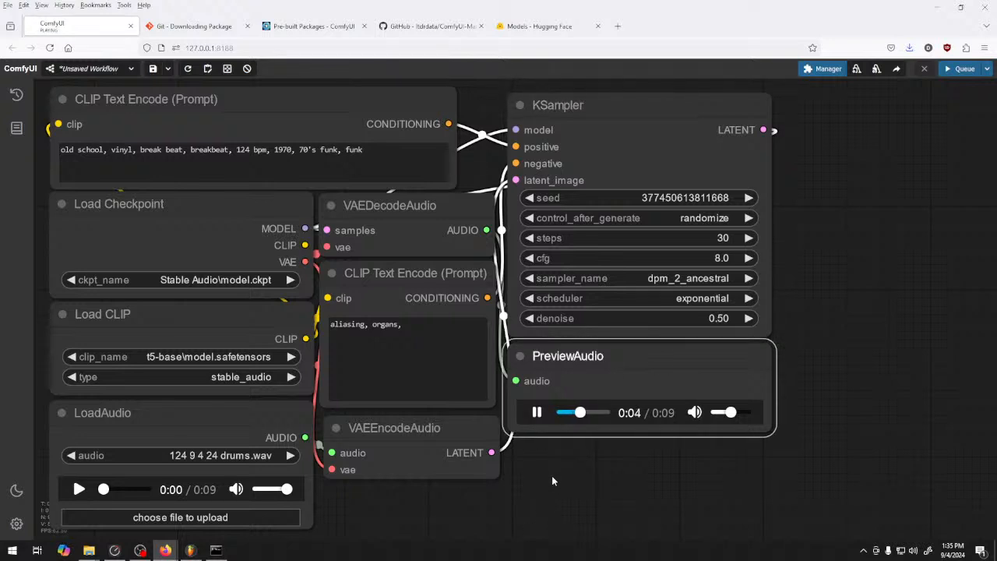
{"action": "right_click", "coordinate": [632, 424]}
{"action": "left_click", "coordinate": [686, 317]}
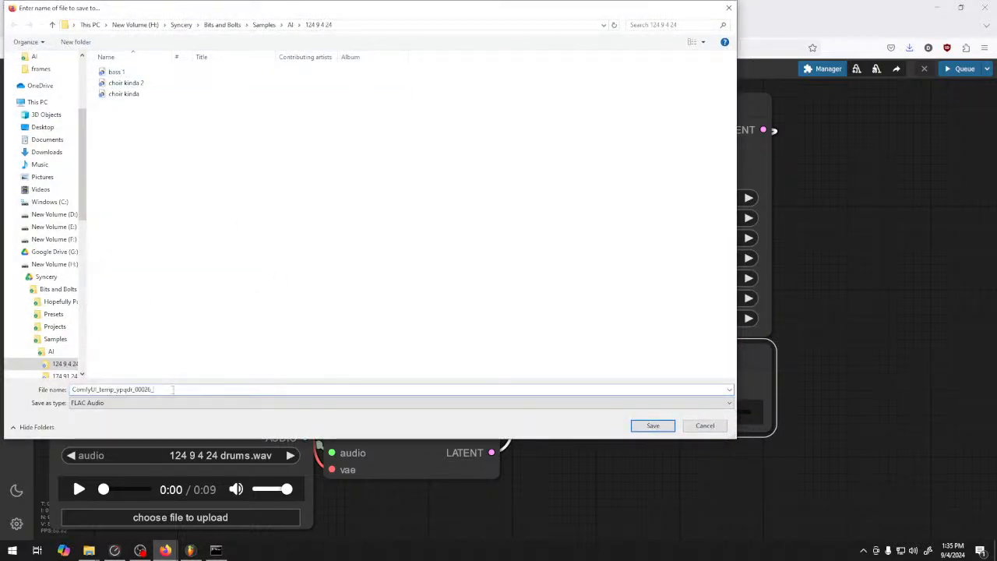
{"action": "type", "text": "drums 1"}
{"action": "left_click", "coordinate": [653, 426]}
Switch to FL Studio, expand the AI folder under Samples in the browser and refresh its file listing
{"action": "left_click", "coordinate": [190, 550]}
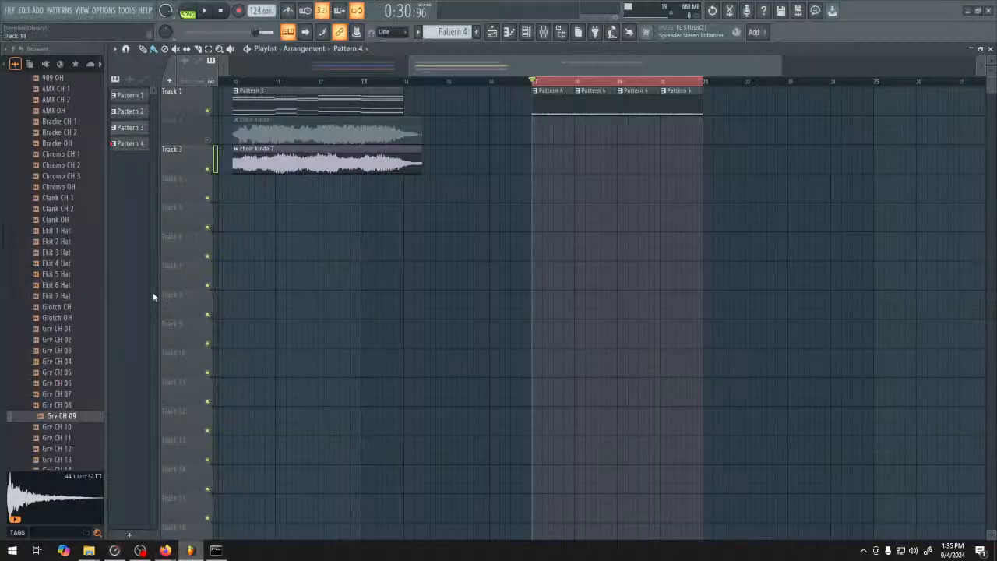
{"action": "scroll", "coordinate": [62, 153], "scroll_direction": "up", "scroll_amount": 10}
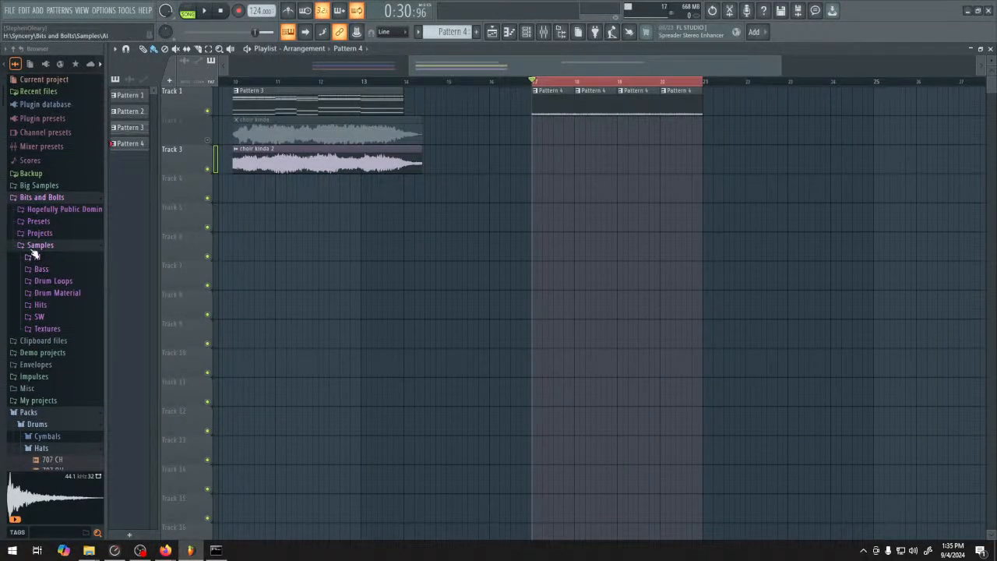
{"action": "left_click", "coordinate": [56, 248]}
{"action": "left_click", "coordinate": [59, 247]}
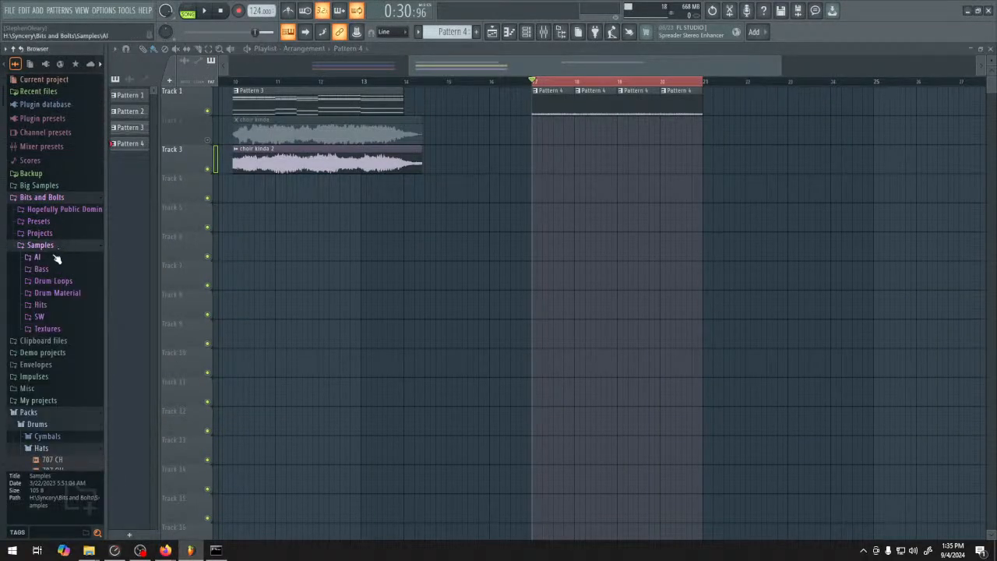
{"action": "left_click", "coordinate": [58, 259]}
{"action": "scroll", "coordinate": [58, 134], "scroll_direction": "up", "scroll_amount": 2}
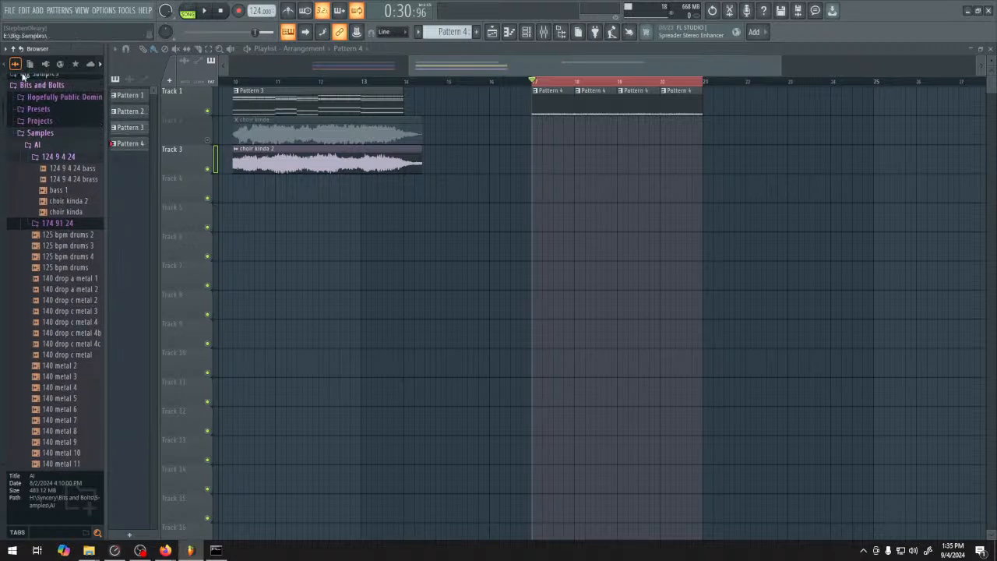
{"action": "left_click", "coordinate": [21, 48]}
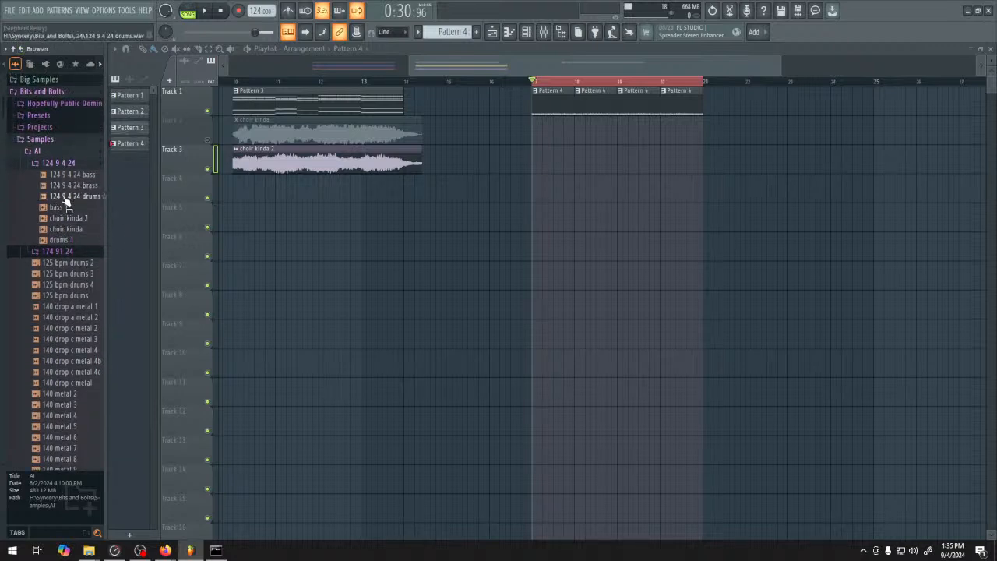
Place the "124 9 4 24 drums" sample on Track 2 and "drums 1" on Track 3 at bar 17, and delete the Pattern 4 clips
{"action": "left_click_drag", "start_coordinate": [66, 199], "coordinate": [532, 131]}
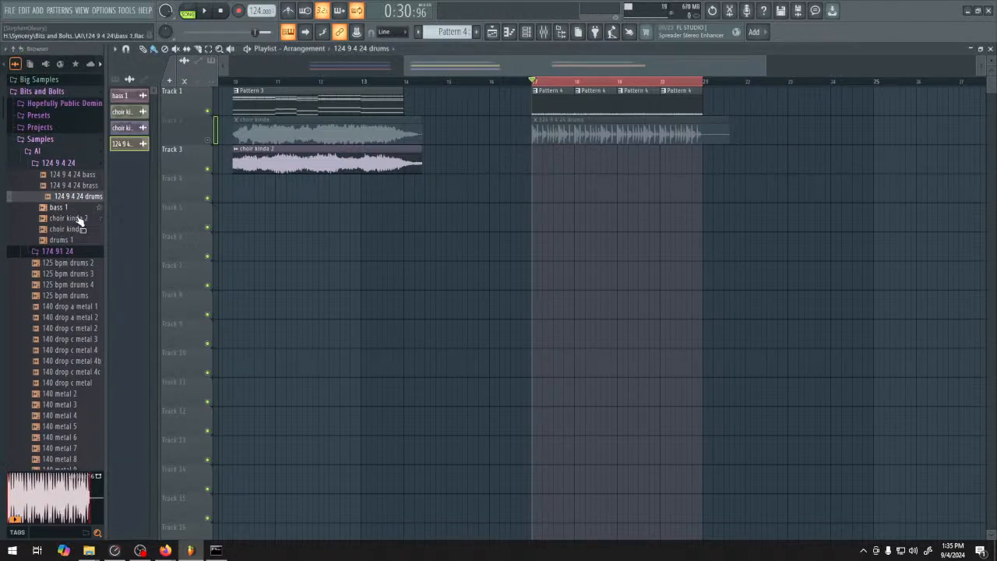
{"action": "left_click_drag", "start_coordinate": [63, 239], "coordinate": [535, 164]}
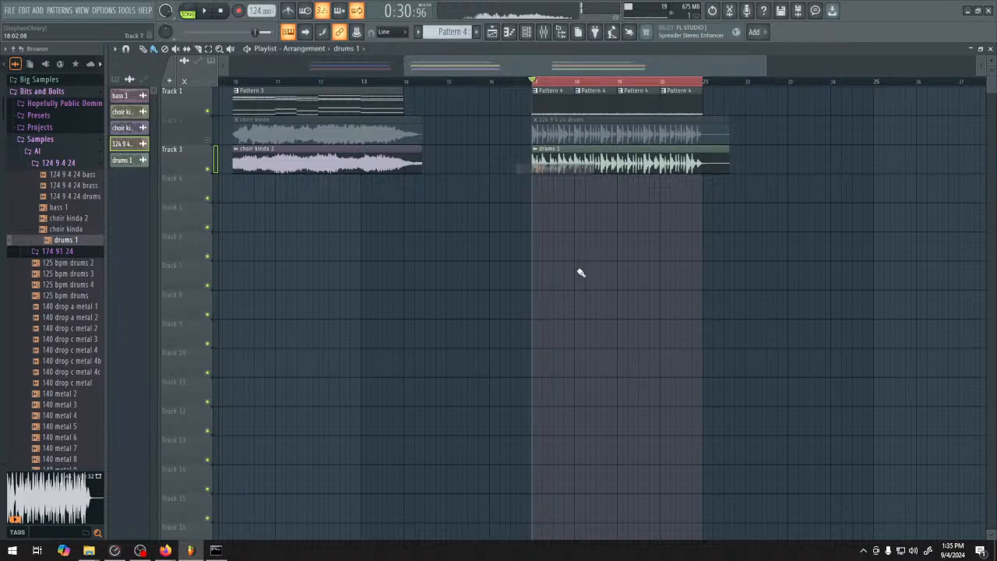
{"action": "right_click", "coordinate": [562, 110]}
{"action": "scroll", "coordinate": [713, 149], "scroll_direction": "up", "scroll_amount": 4}
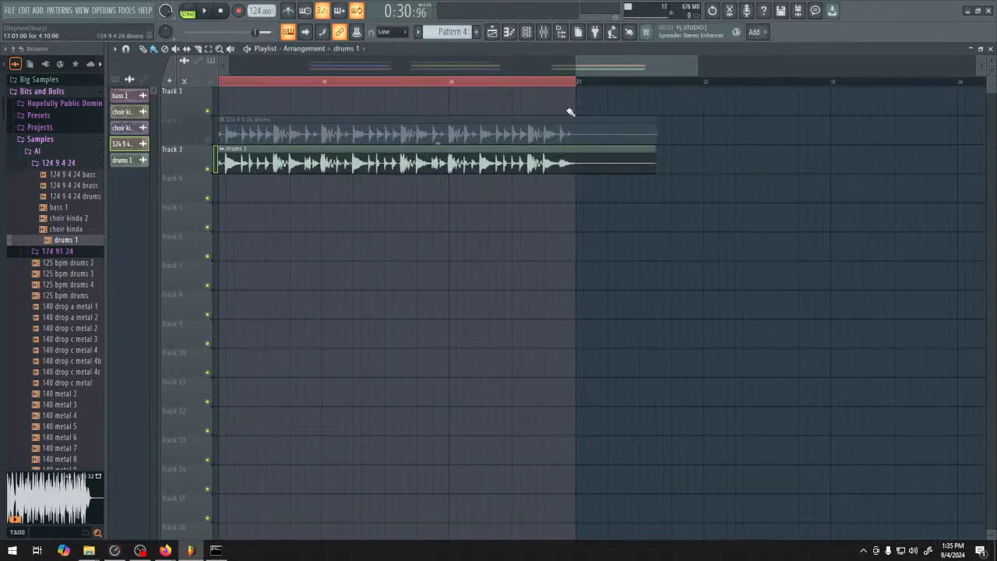
{"action": "scroll", "coordinate": [489, 215], "scroll_direction": "up", "scroll_amount": 2}
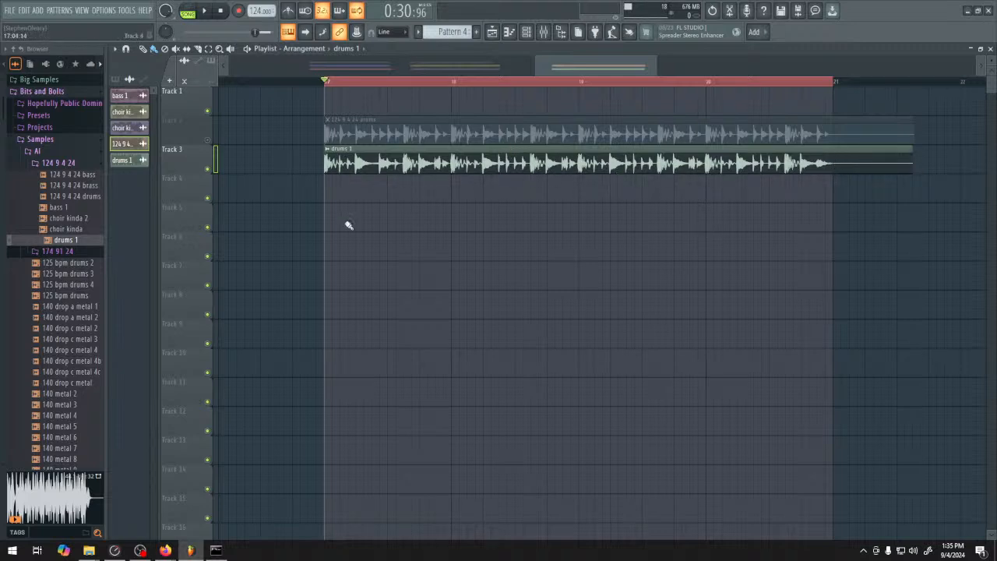
Play the loop while switching between Track 2 and Track 3 to compare the original drums with the generated ones
{"action": "key", "text": "space"}
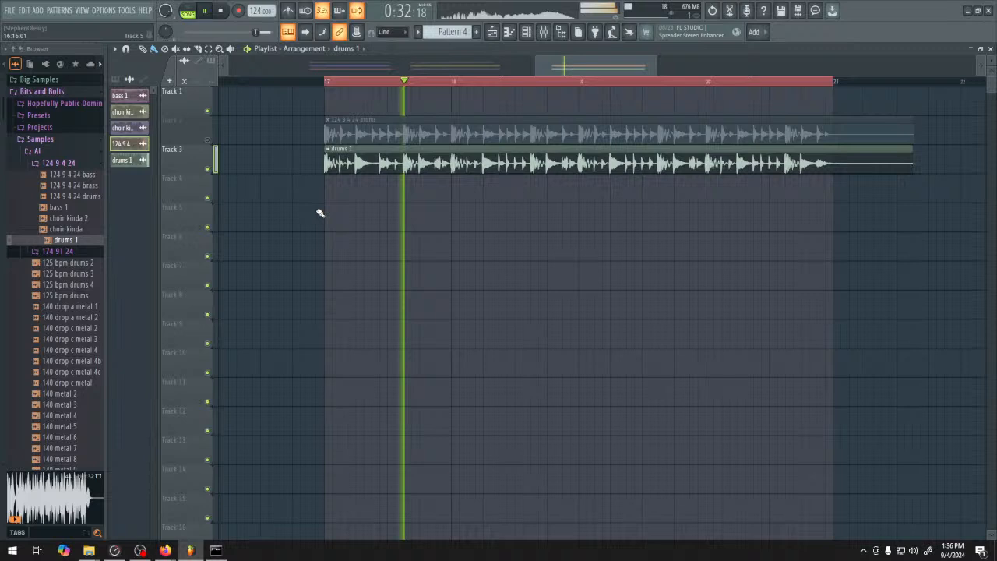
{"action": "left_click", "coordinate": [216, 164]}
{"action": "left_click", "coordinate": [216, 137]}
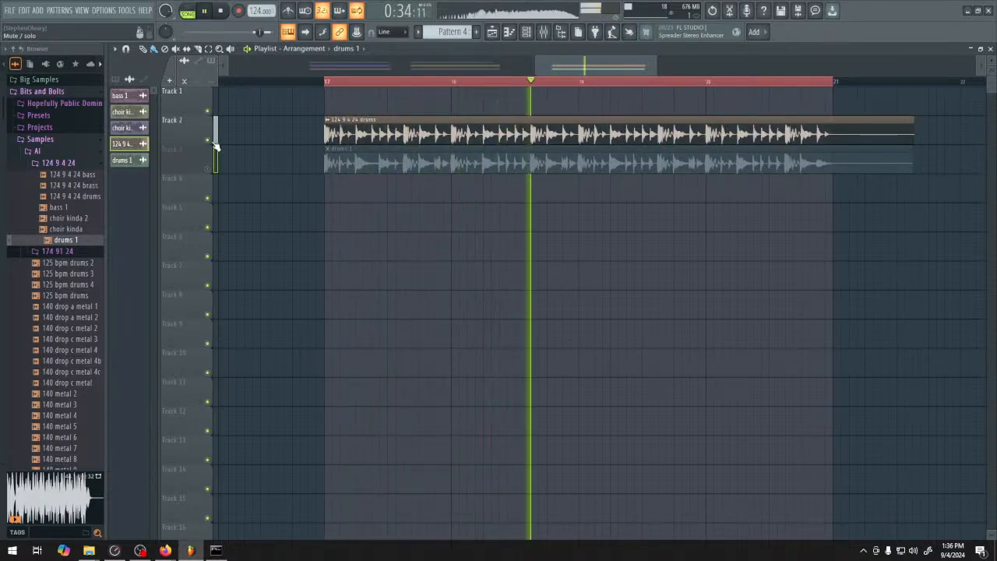
{"action": "left_click", "coordinate": [216, 138]}
{"action": "key", "text": "space"}
{"action": "left_click", "coordinate": [215, 165]}
{"action": "key", "text": "space"}
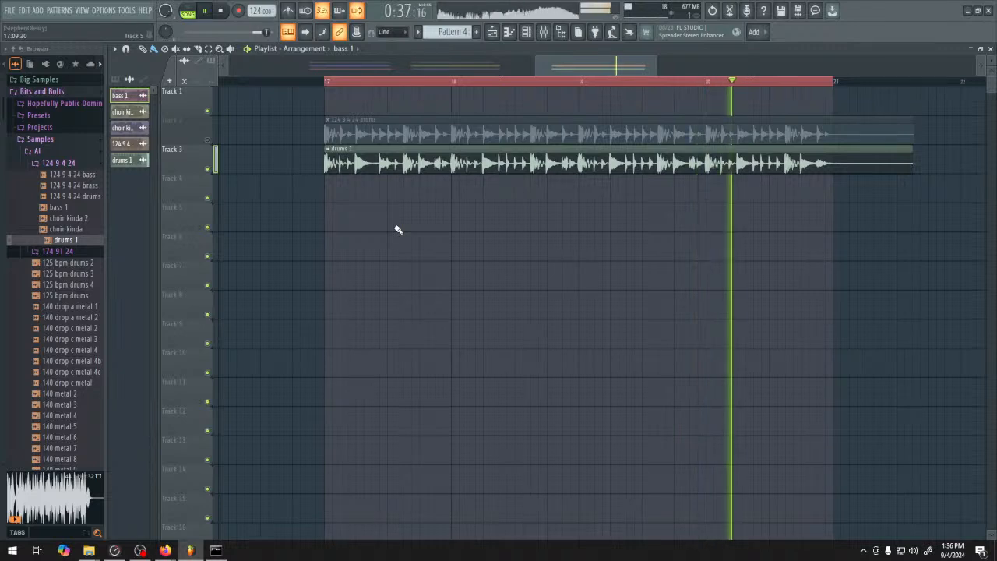
{"action": "key", "text": "space"}
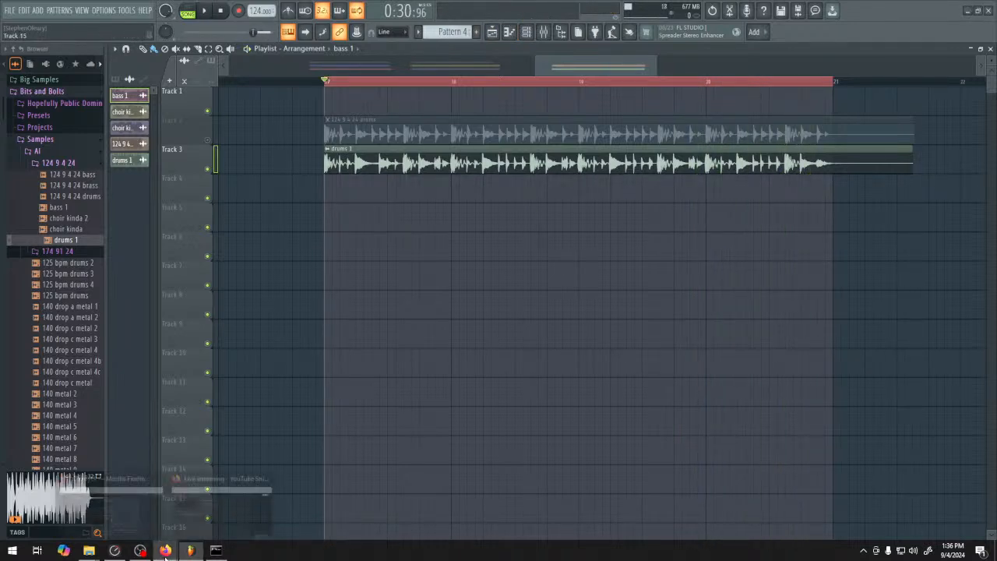
Switch back to ComfyUI and extend the positive prompt with ", fill heavy, fills"
{"action": "left_click", "coordinate": [131, 520]}
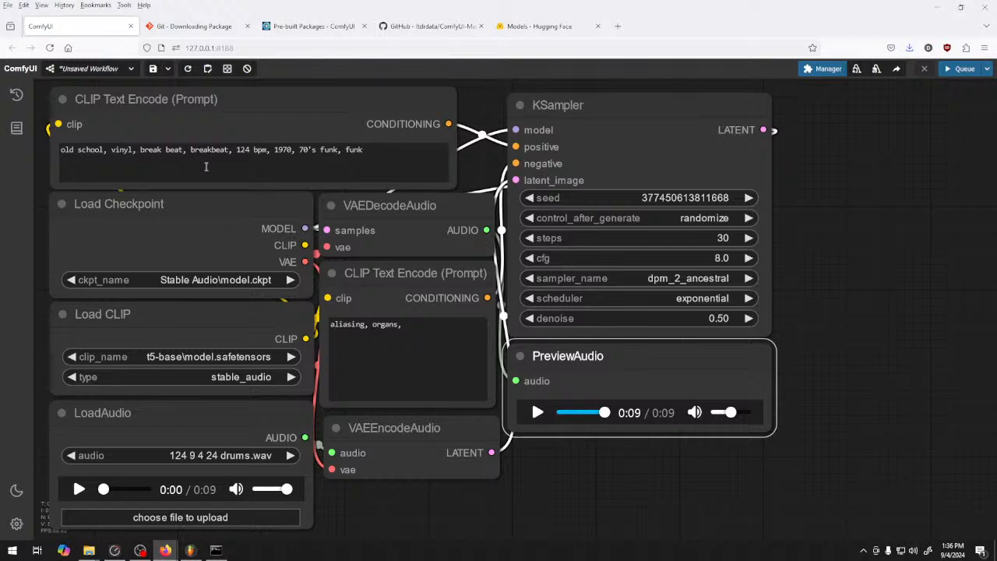
{"action": "left_click", "coordinate": [382, 159]}
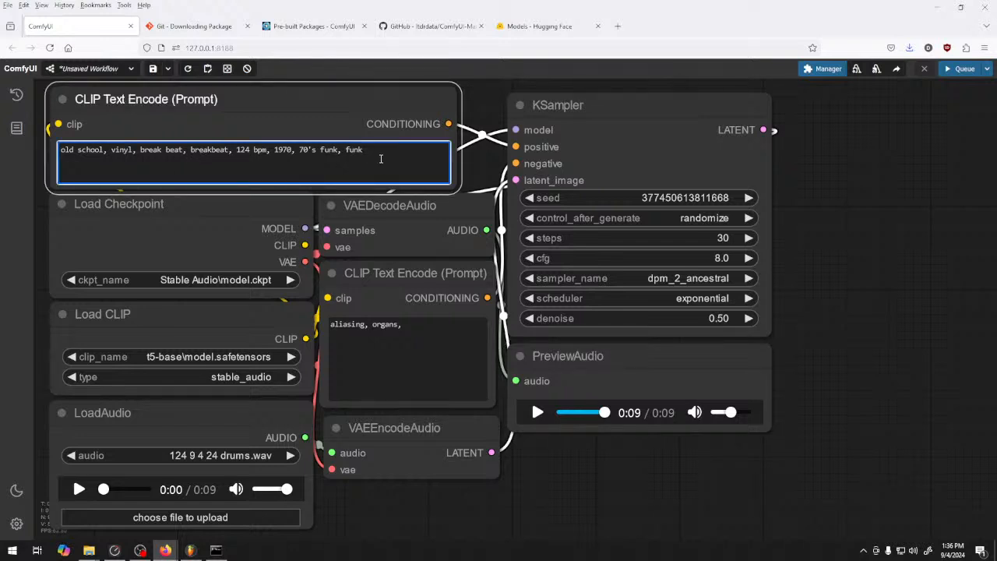
{"action": "type", "text": ", fill heavy"}
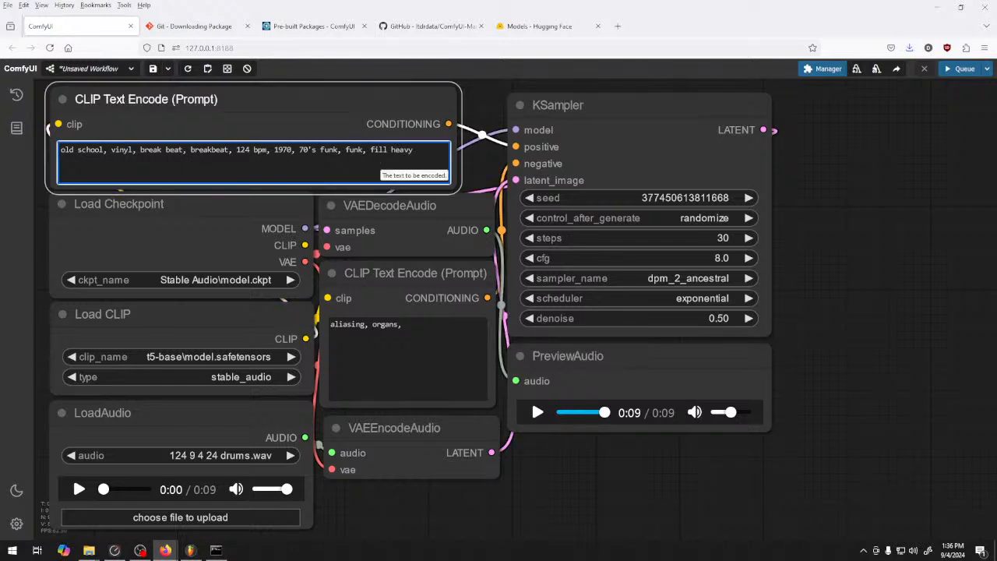
{"action": "type", "text": ", fills"}
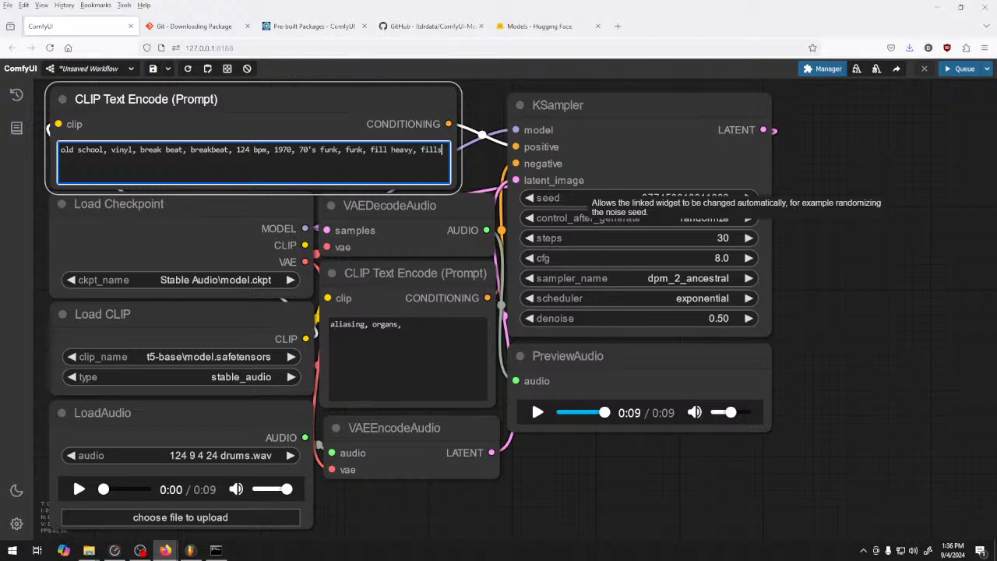
Raise the KSampler denoise to 0.60 and queue a new drum generation
{"action": "left_click", "coordinate": [748, 318]}
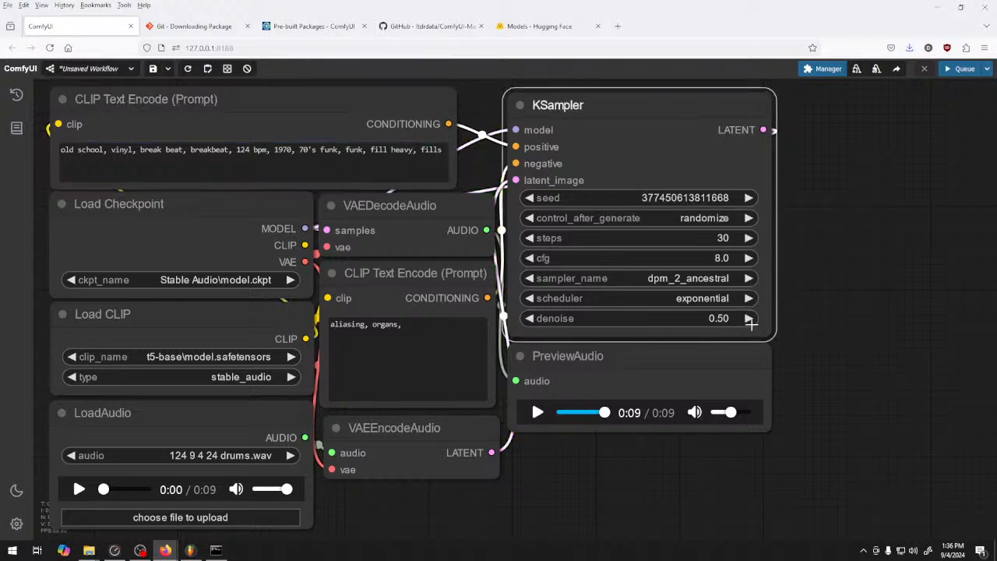
{"action": "left_click", "coordinate": [749, 319]}
{"action": "left_click", "coordinate": [749, 319]}
{"action": "left_click", "coordinate": [749, 319]}
{"action": "left_click", "coordinate": [749, 318]}
{"action": "left_click", "coordinate": [749, 318]}
{"action": "left_click", "coordinate": [749, 318]}
{"action": "left_click", "coordinate": [748, 318]}
{"action": "key", "text": "ctrl+Return"}
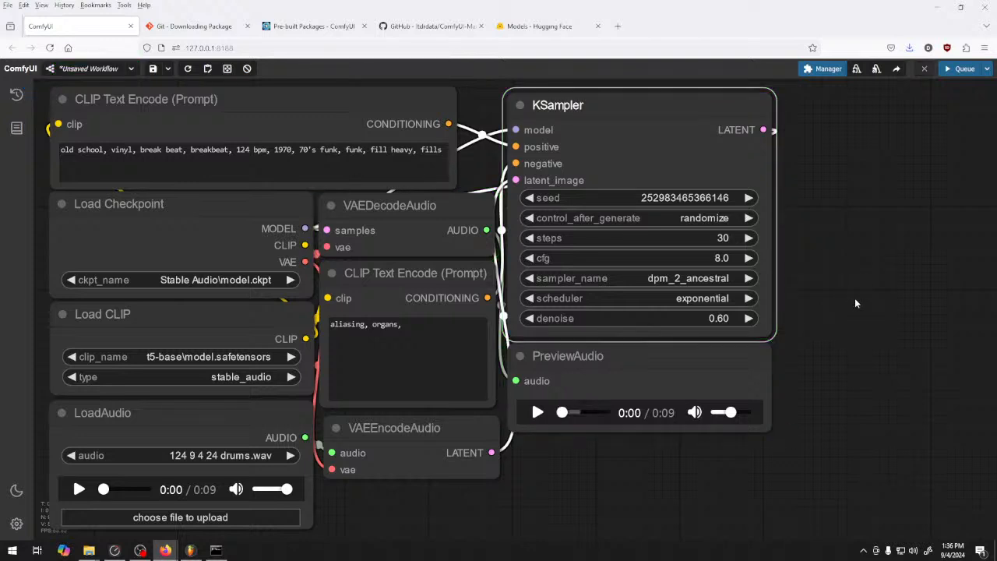
Listen to the newly generated drums twice in the PreviewAudio node
{"action": "left_click", "coordinate": [537, 412]}
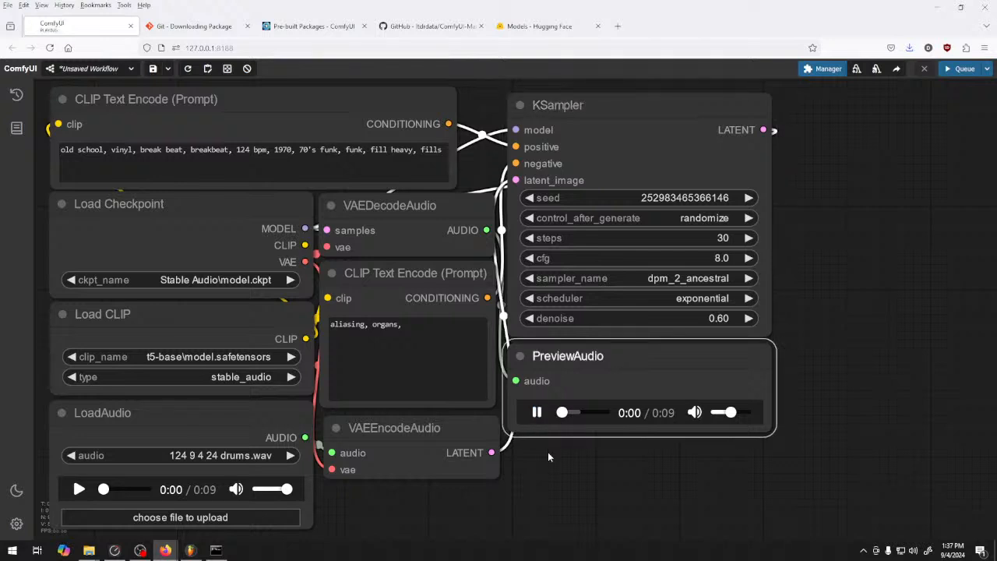
{"action": "left_click", "coordinate": [537, 413]}
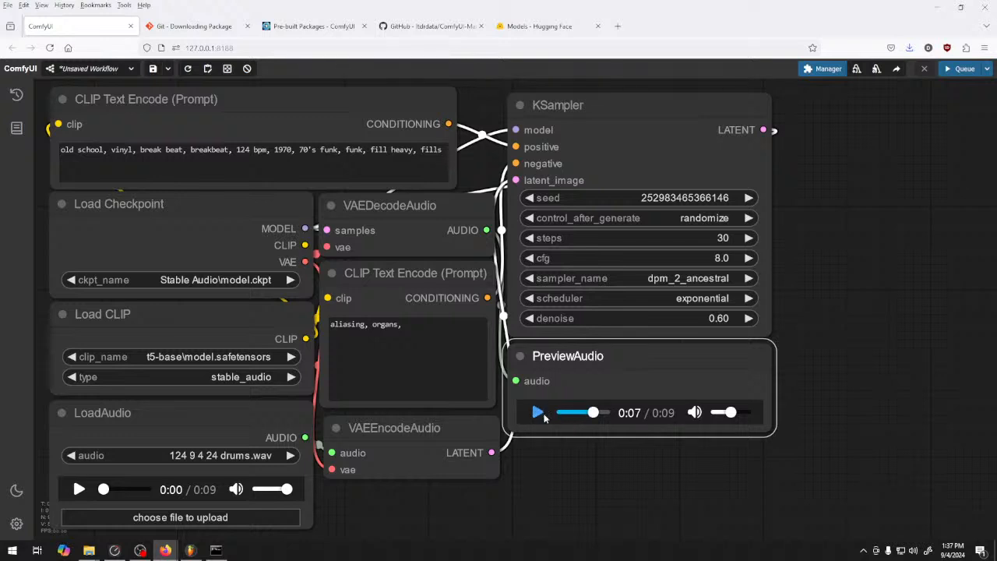
{"action": "left_click", "coordinate": [537, 413]}
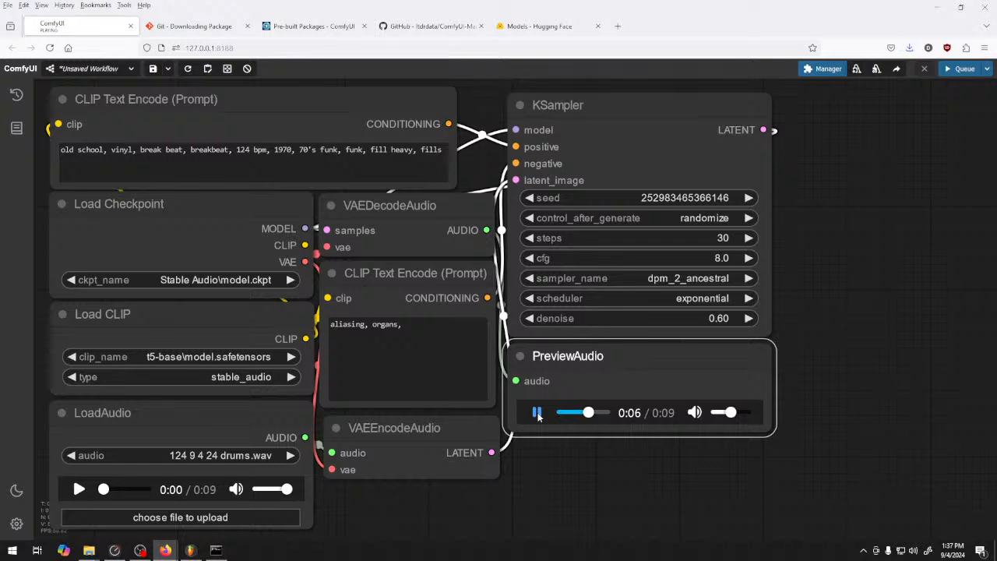
{"action": "left_click", "coordinate": [538, 414]}
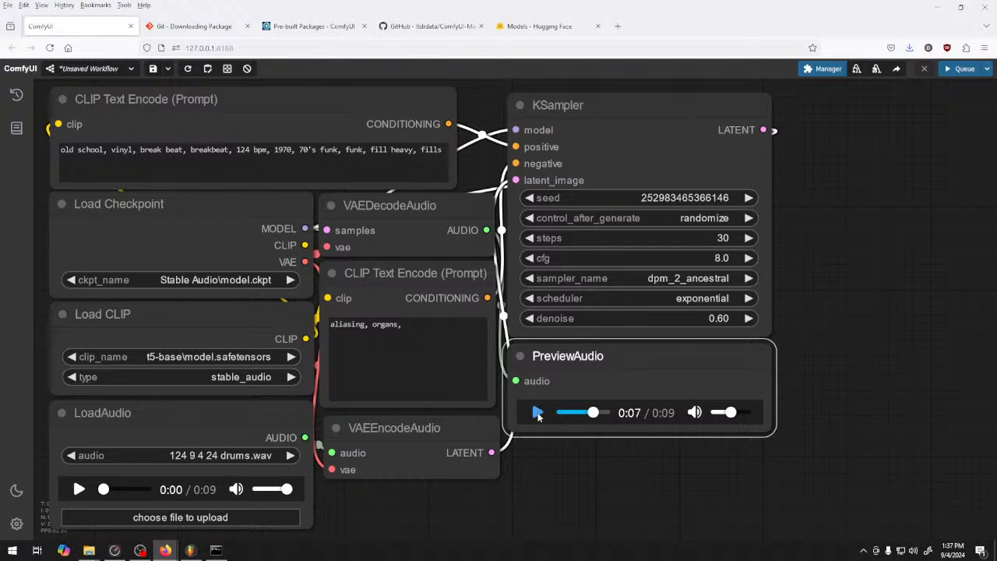
Change "1970" to "1960" and "70's funk" to "60's funk" in the positive prompt, and queue another generation
{"action": "left_click", "coordinate": [309, 148]}
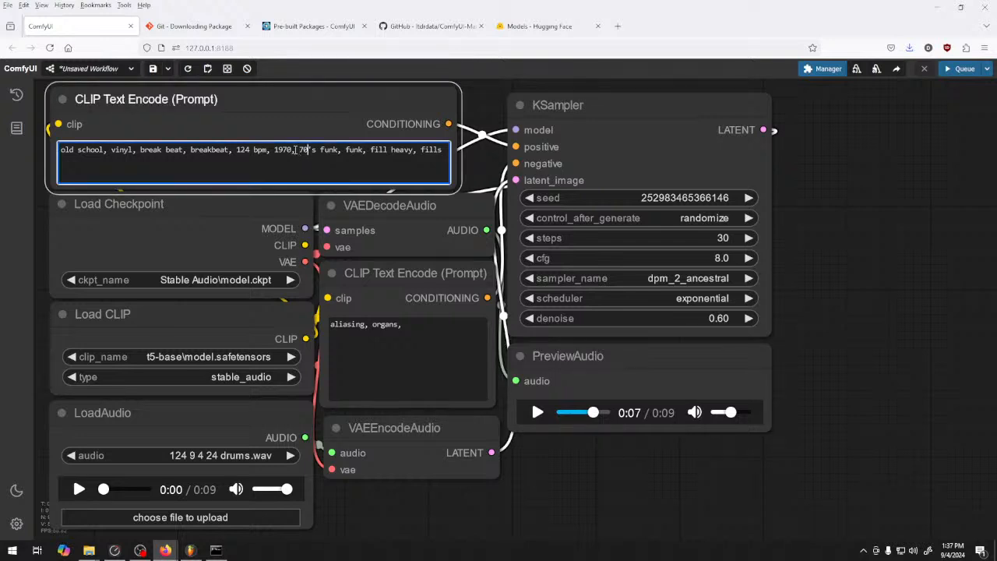
{"action": "left_click", "coordinate": [289, 149]}
{"action": "key", "text": "BackSpace"}
{"action": "type", "text": "6"}
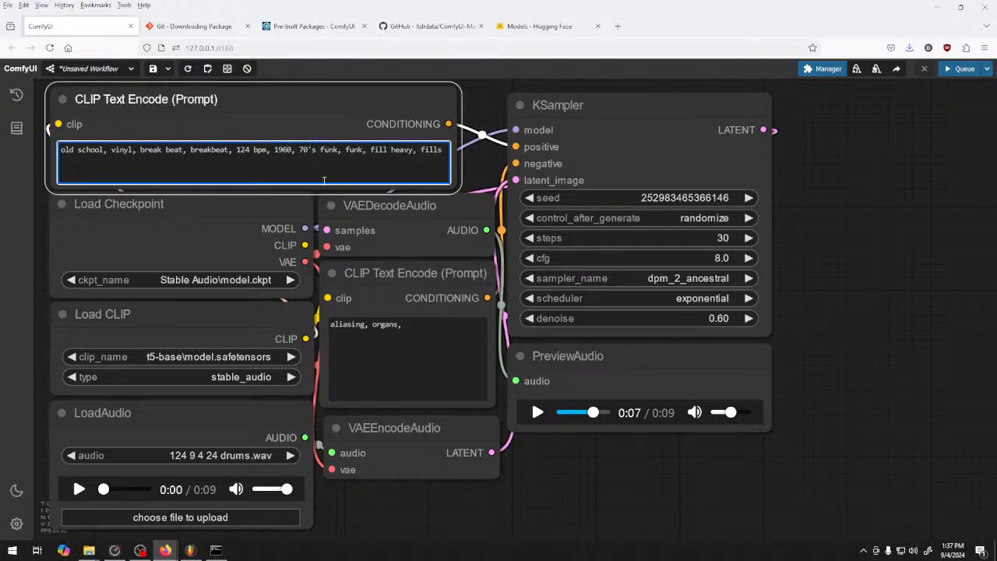
{"action": "left_click", "coordinate": [306, 152]}
{"action": "key", "text": "BackSpace"}
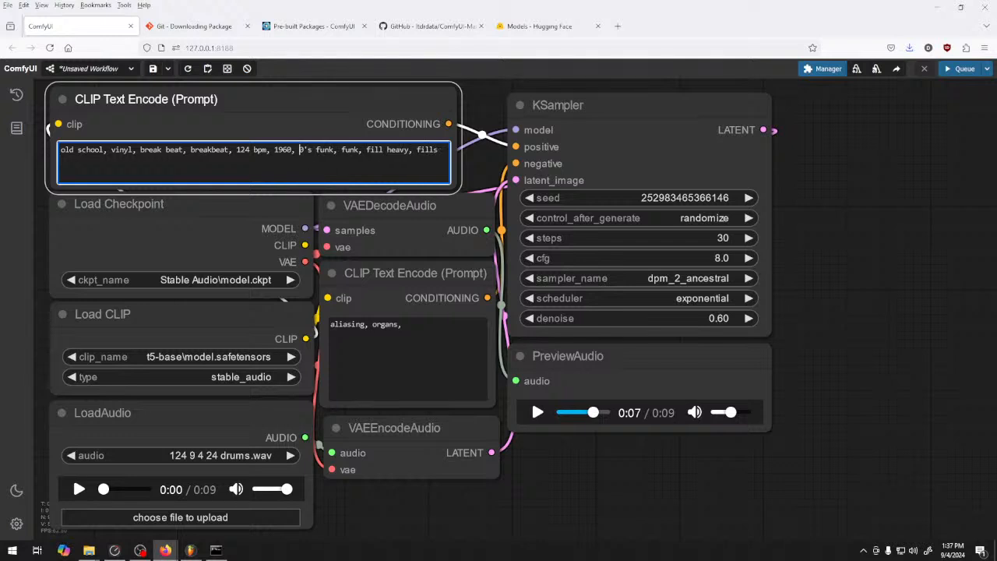
{"action": "type", "text": "6"}
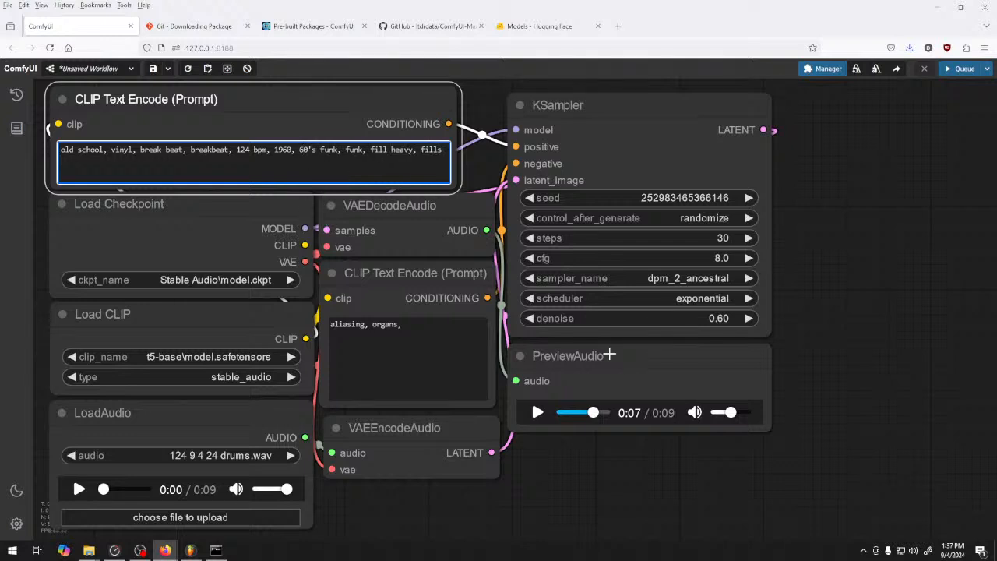
{"action": "left_click", "coordinate": [949, 69]}
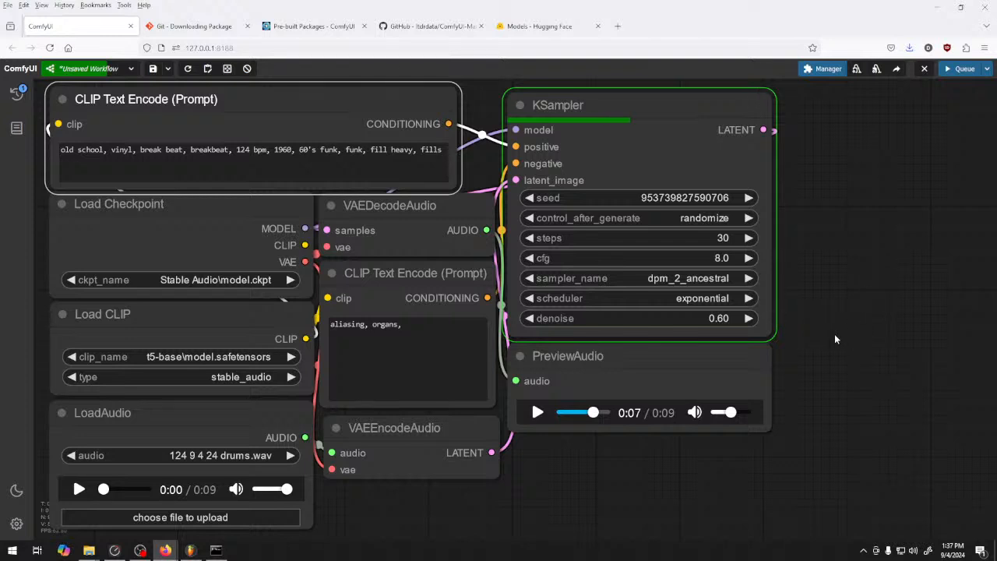
Play the source drums in the LoadAudio node and the new result in the PreviewAudio node
{"action": "left_click", "coordinate": [79, 489]}
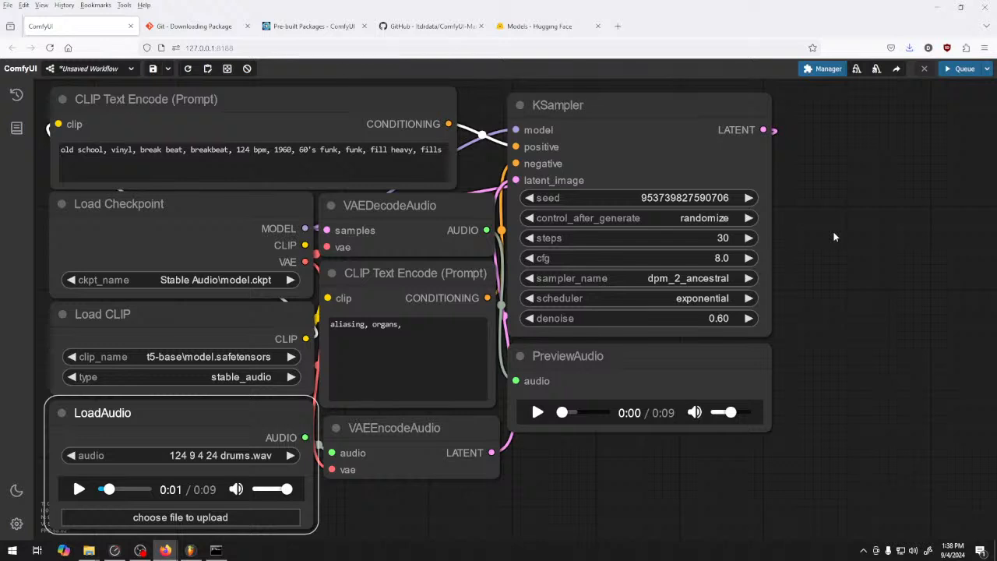
{"action": "left_click", "coordinate": [538, 412]}
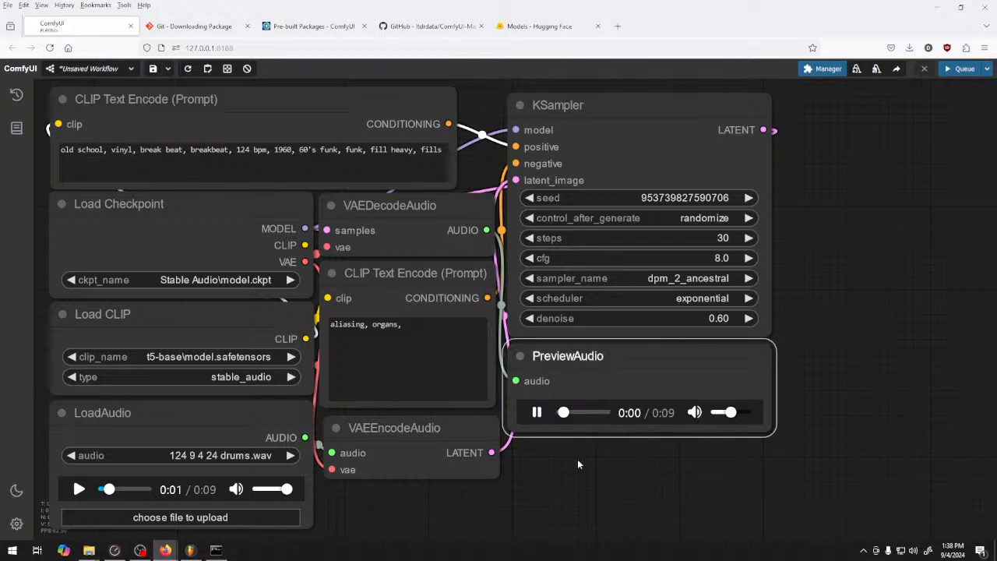
{"action": "left_click", "coordinate": [537, 414]}
In the positive prompt, change "1960" to "1960's" and delete "60's funk" and "old school"
{"action": "left_click", "coordinate": [294, 153]}
{"action": "type", "text": "'s"}
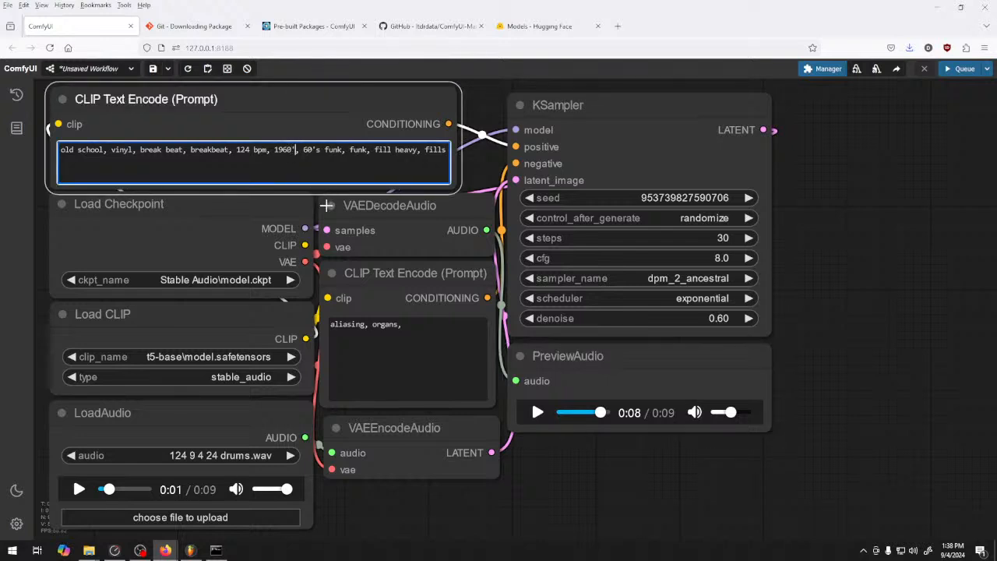
{"action": "left_click", "coordinate": [325, 150]}
{"action": "key", "text": "BackSpace"}
{"action": "key", "text": "BackSpace"}
{"action": "key", "text": "BackSpace"}
{"action": "key", "text": "BackSpace"}
{"action": "key", "text": "BackSpace"}
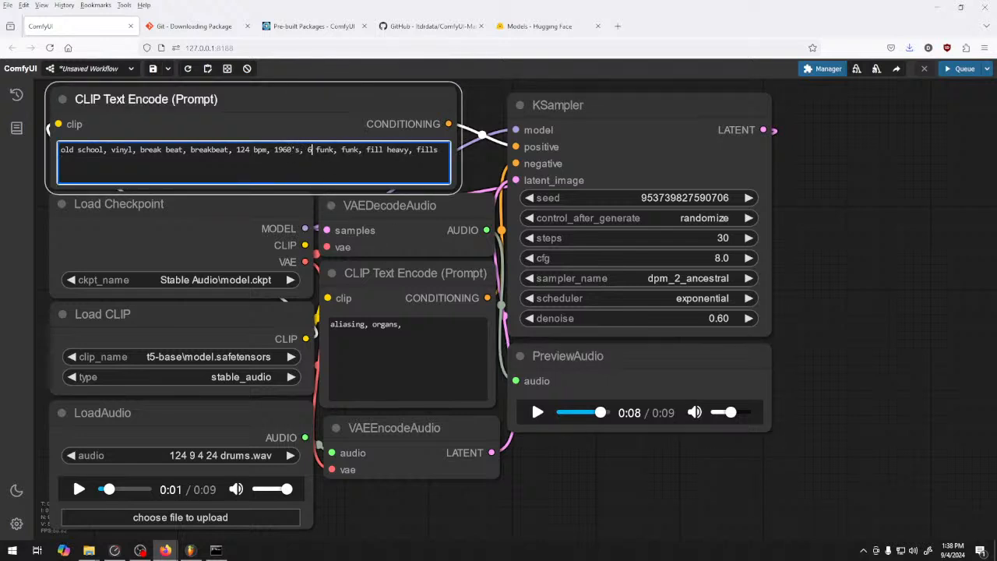
{"action": "key", "text": "BackSpace"}
{"action": "key", "text": "BackSpace"}
{"action": "key", "text": "BackSpace"}
{"action": "key", "text": "BackSpace"}
{"action": "key", "text": "BackSpace"}
{"action": "key", "text": "BackSpace"}
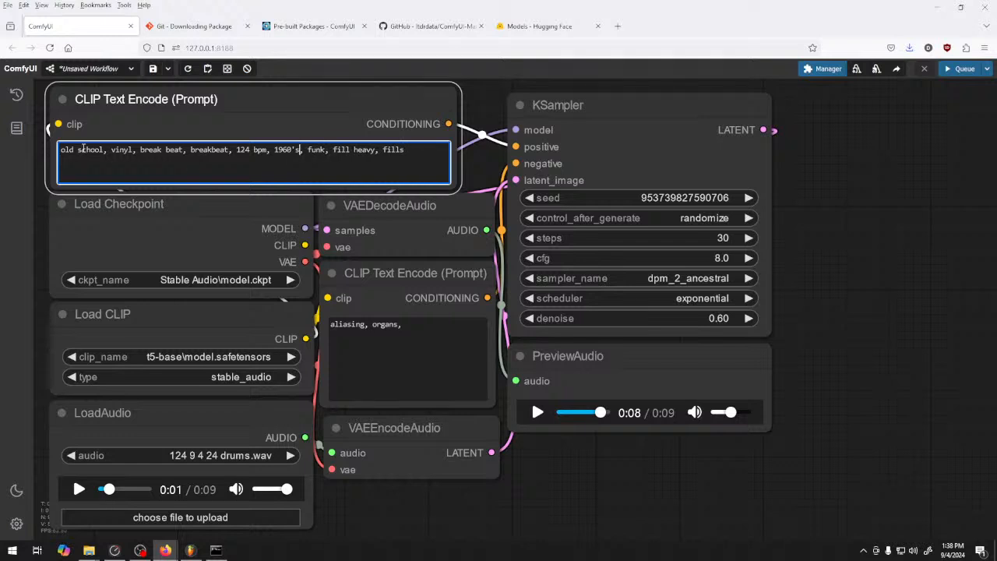
{"action": "left_click_drag", "start_coordinate": [106, 150], "coordinate": [50, 151]}
{"action": "key", "text": "BackSpace"}
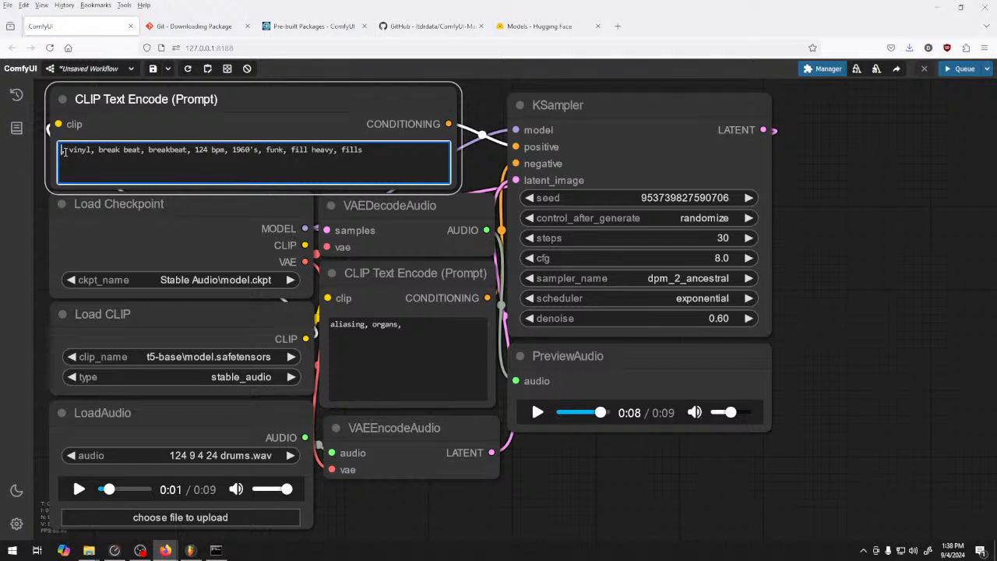
Delete the leftover characters before "vinyl" in the positive prompt and queue a generation
{"action": "left_click", "coordinate": [66, 152]}
{"action": "key", "text": "BackSpace"}
{"action": "key", "text": "BackSpace"}
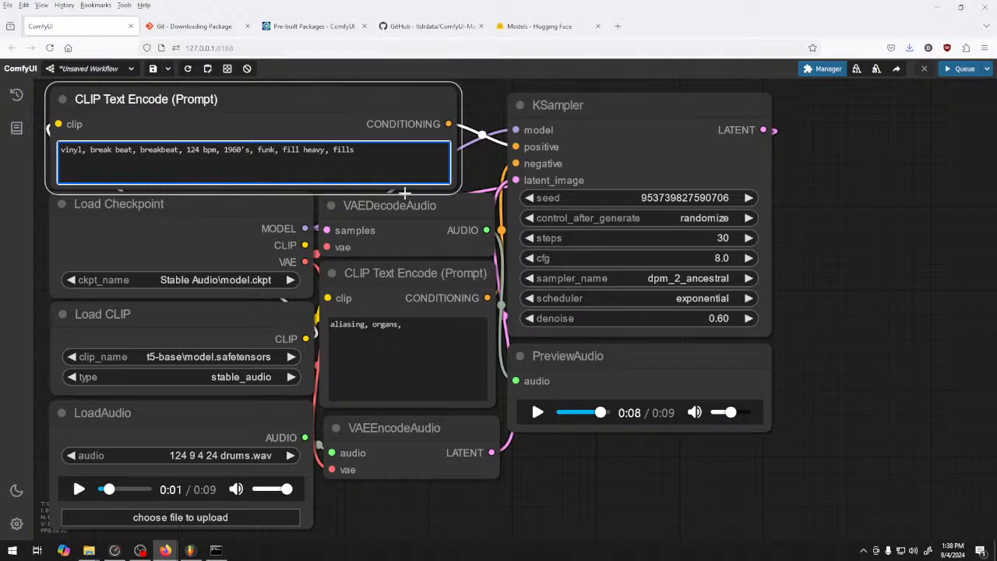
{"action": "left_click", "coordinate": [850, 189]}
{"action": "key", "text": "ctrl+Return"}
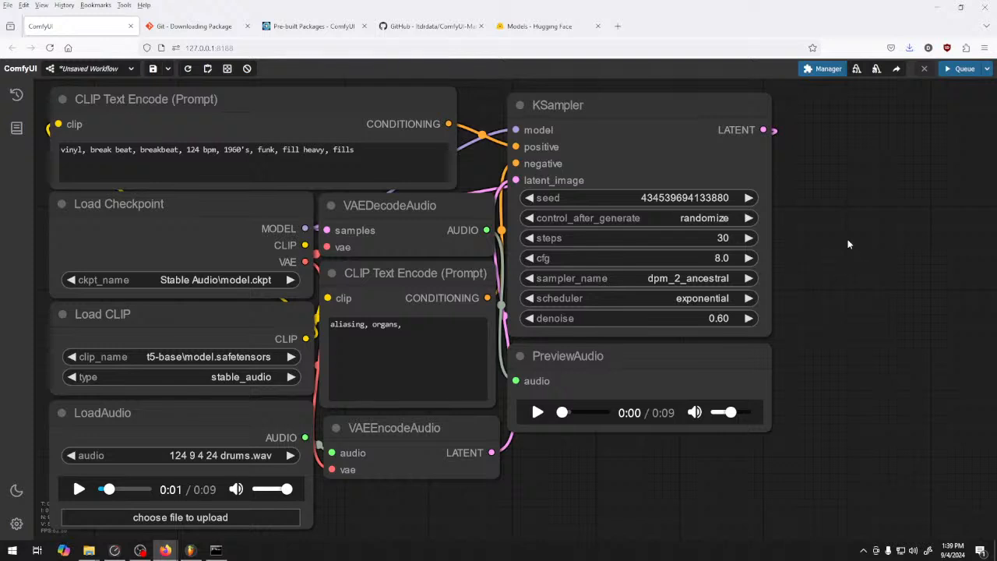
Queue one more generation and listen to the finished drums in the PreviewAudio node
{"action": "left_click", "coordinate": [965, 68]}
{"action": "left_click", "coordinate": [537, 413]}
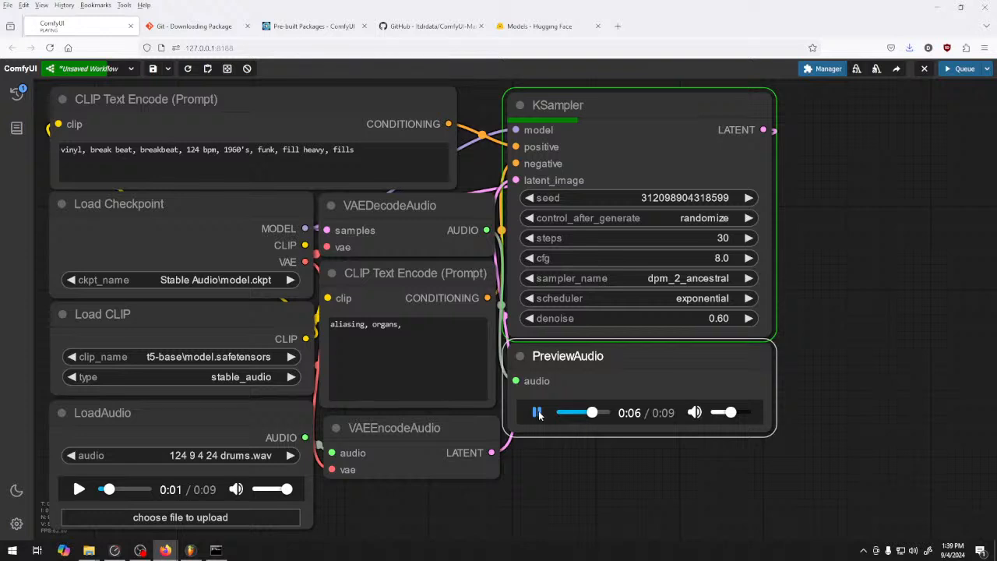
In the positive prompt, delete "breakbeat" and add "jazzy, drum kit, drummer," at the beginning
{"action": "left_click_drag", "start_coordinate": [178, 150], "coordinate": [142, 148]}
{"action": "key", "text": "BackSpace"}
{"action": "key", "text": "BackSpace"}
{"action": "key", "text": "BackSpace"}
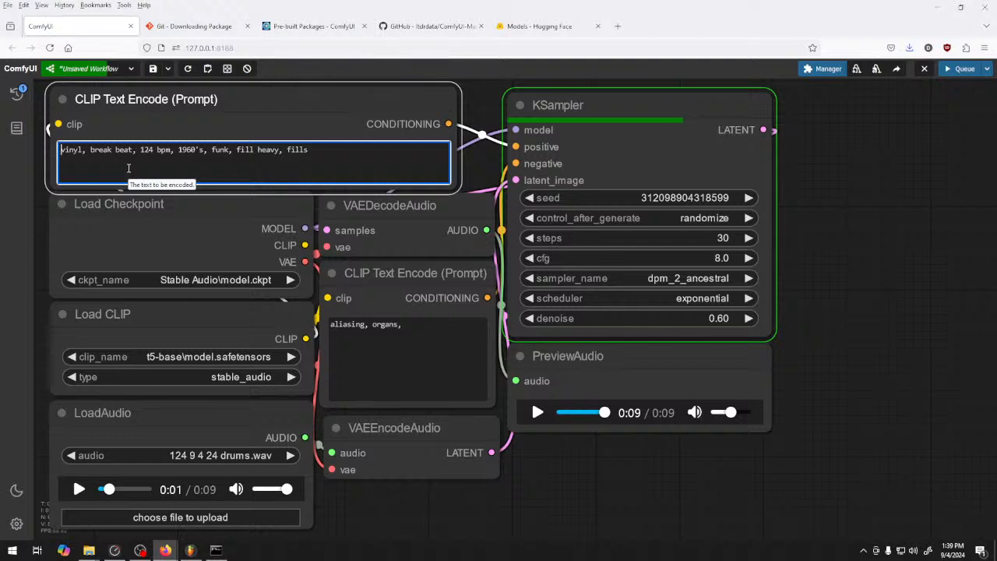
{"action": "type", "text": "jazzy, "}
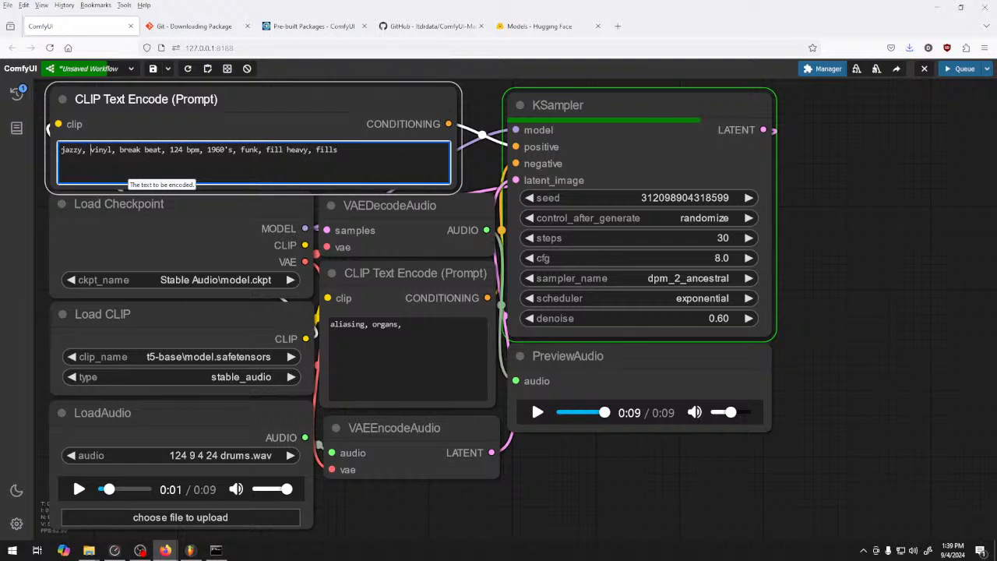
{"action": "type", "text": "drum kit, d ru"}
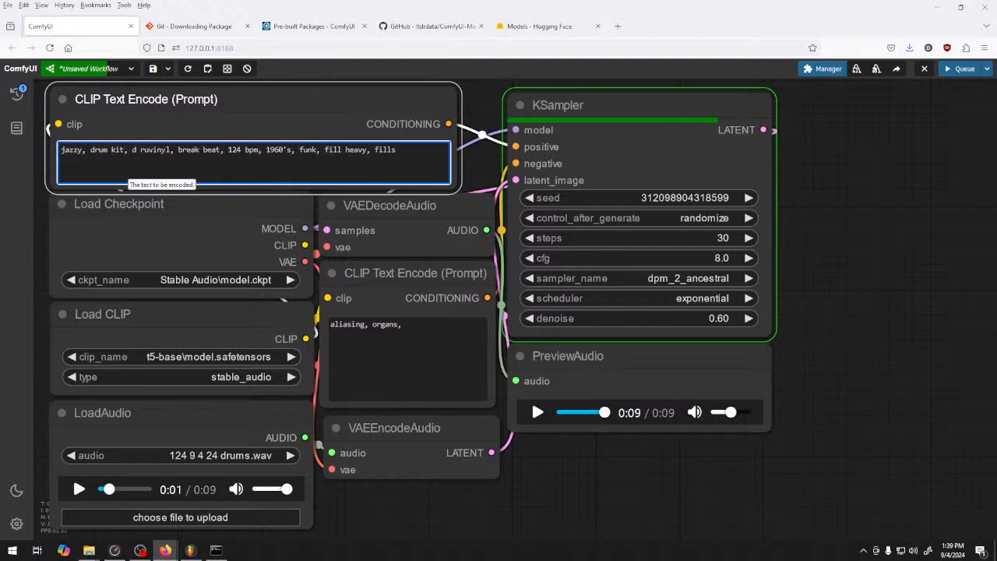
{"action": "key", "text": "BackSpace"}
{"action": "key", "text": "BackSpace"}
{"action": "key", "text": "BackSpace"}
{"action": "type", "text": "rummer,"}
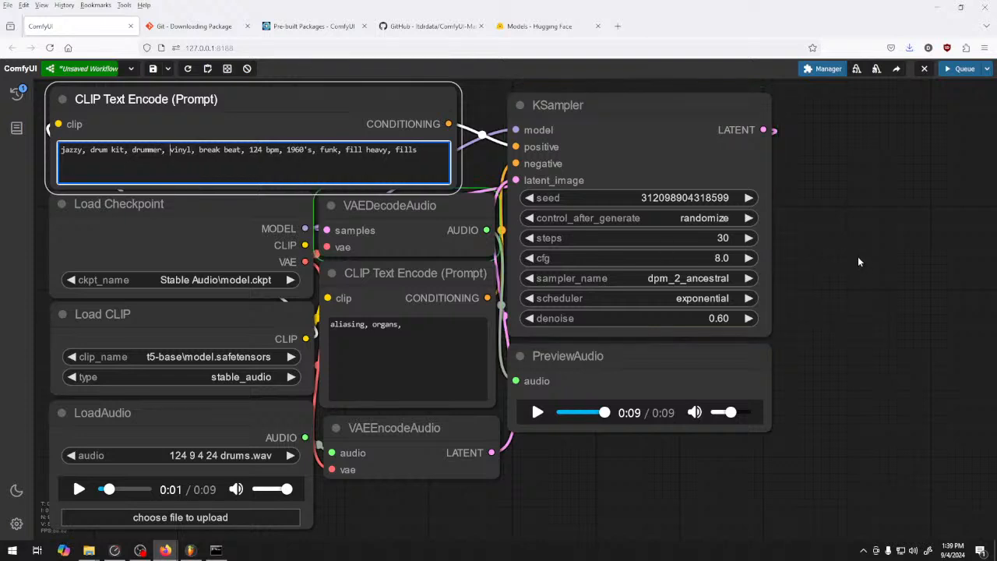
Listen to the first few seconds of the latest drums in the PreviewAudio node
{"action": "left_click", "coordinate": [537, 413]}
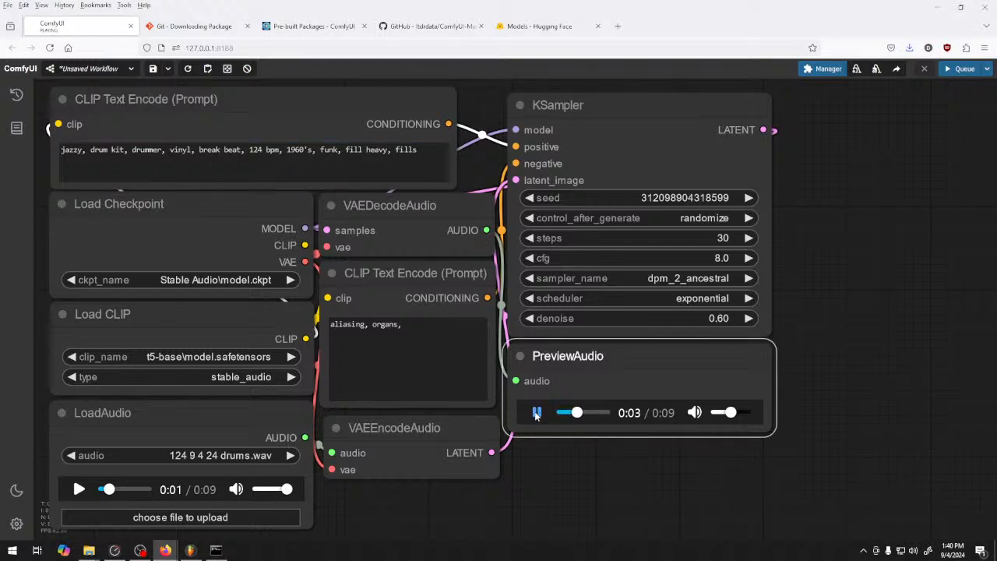
{"action": "left_click", "coordinate": [537, 413]}
Set the KSampler's sampler to heunpp2 and its scheduler to ddim_uniform, and queue a generation
{"action": "left_click", "coordinate": [691, 281]}
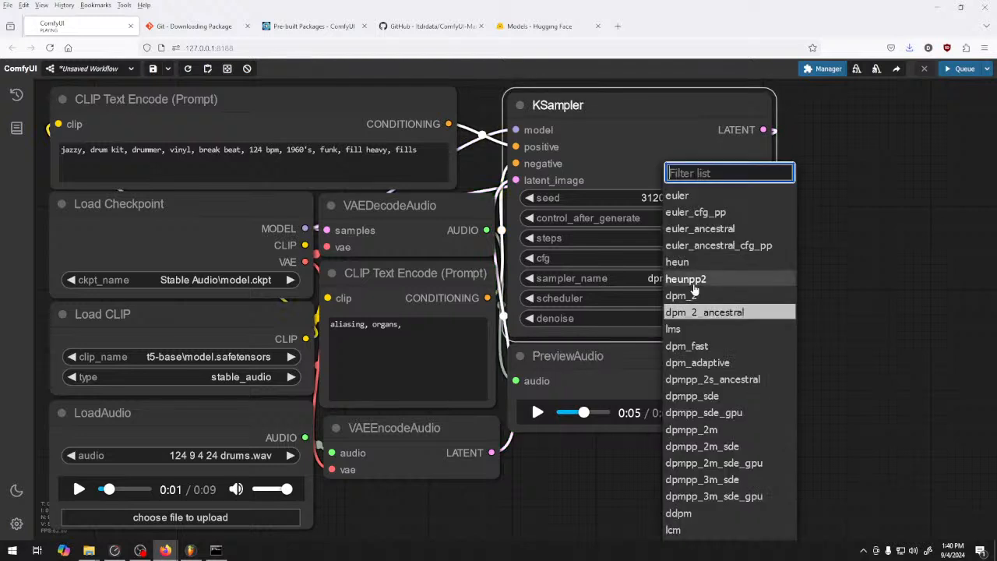
{"action": "left_click", "coordinate": [692, 280]}
{"action": "left_click", "coordinate": [679, 299]}
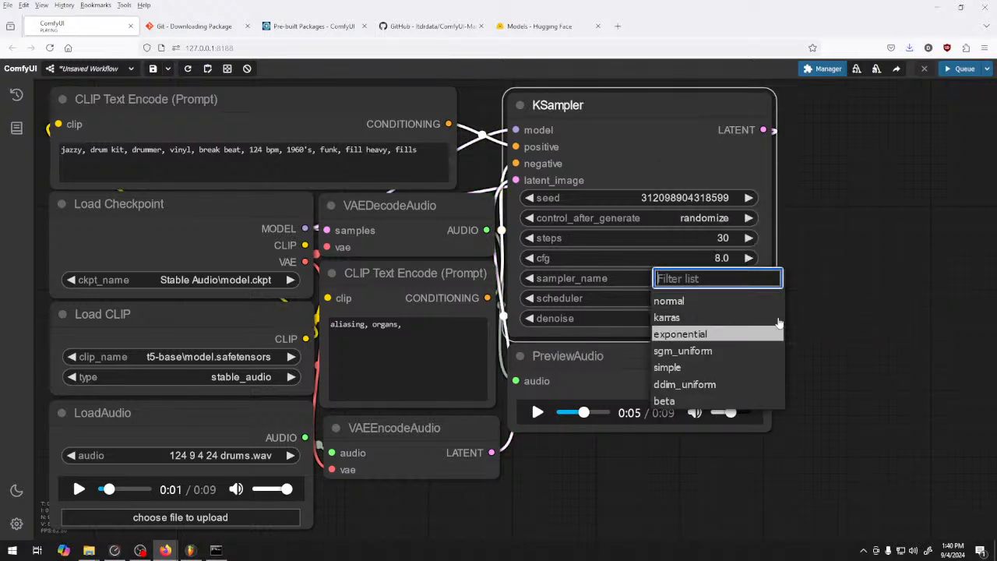
{"action": "left_click", "coordinate": [707, 384]}
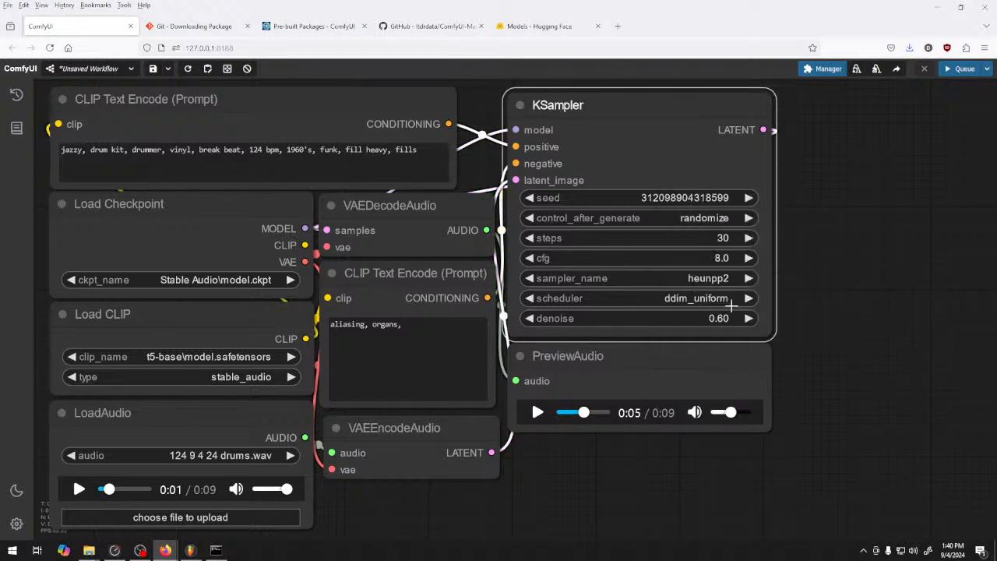
{"action": "left_click", "coordinate": [963, 69]}
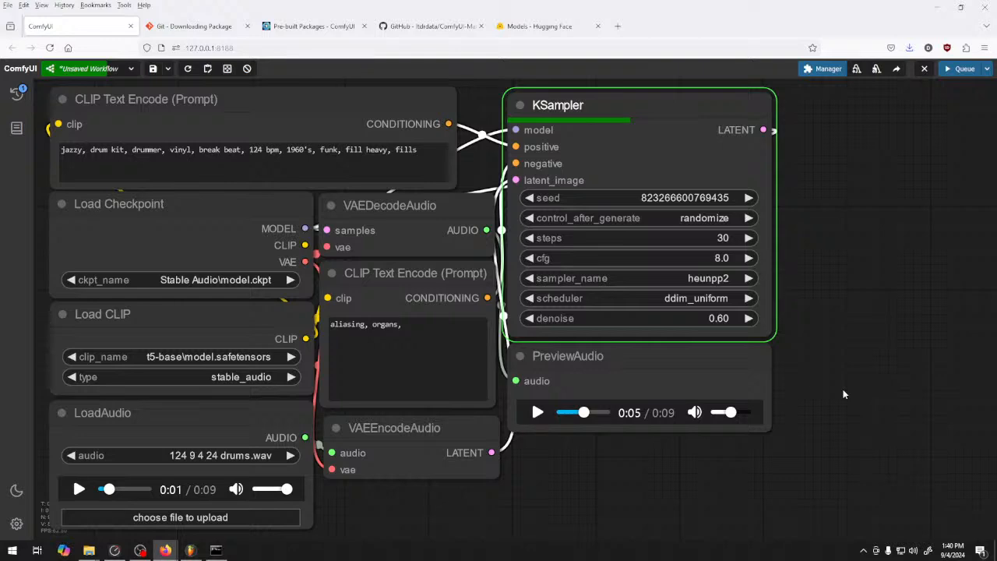
Search Google for "mahavishnu orchestra" in a new browser tab
{"action": "left_click", "coordinate": [617, 26]}
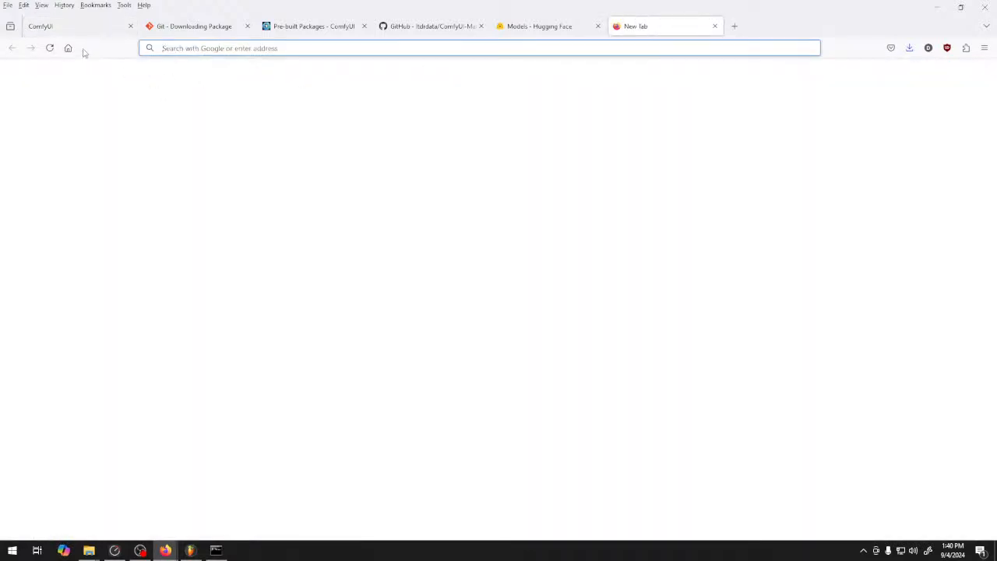
{"action": "left_click", "coordinate": [68, 47]}
{"action": "type", "text": "maha"}
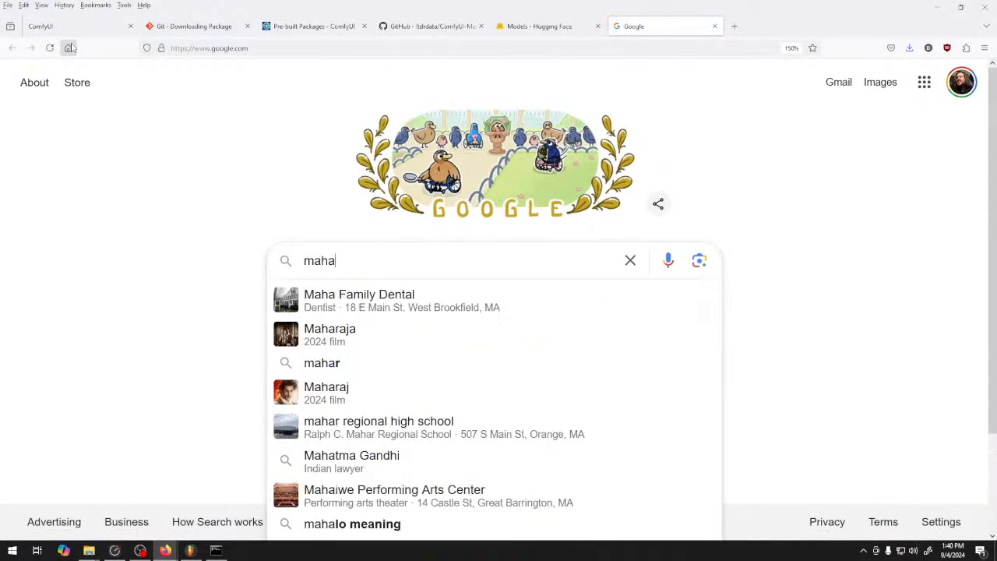
{"action": "type", "text": "vishn"}
{"action": "key", "text": "Down"}
{"action": "key", "text": "Return"}
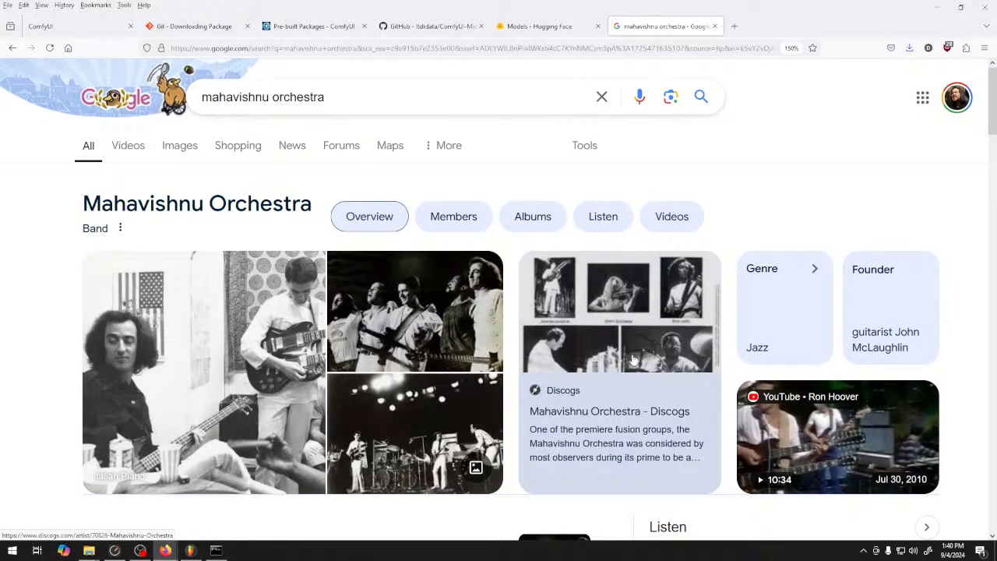
Open the Wikipedia article on Mahavishnu Orchestra and look through its first line-up of musicians
{"action": "scroll", "coordinate": [619, 244], "scroll_direction": "down", "scroll_amount": 2}
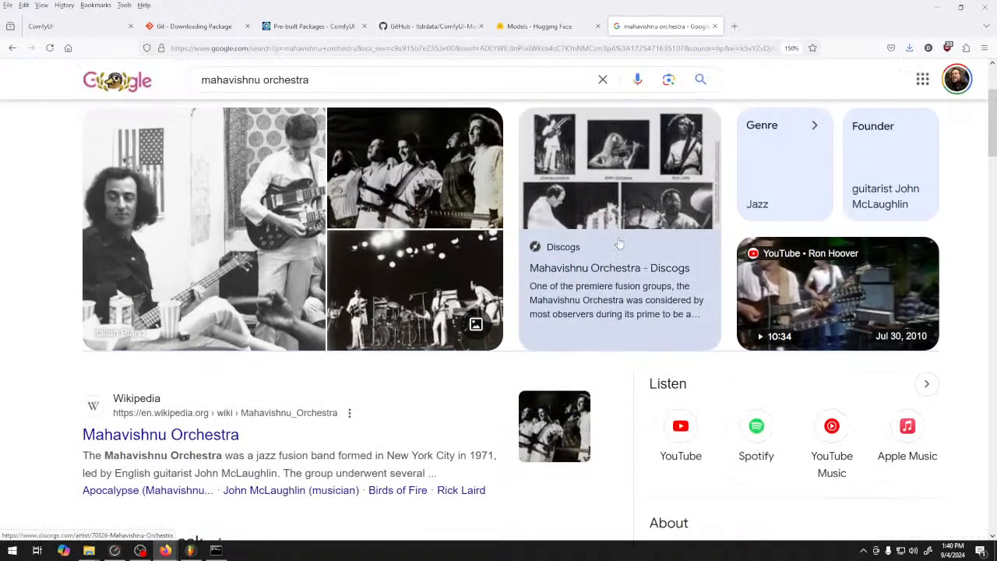
{"action": "scroll", "coordinate": [620, 245], "scroll_direction": "down", "scroll_amount": 3}
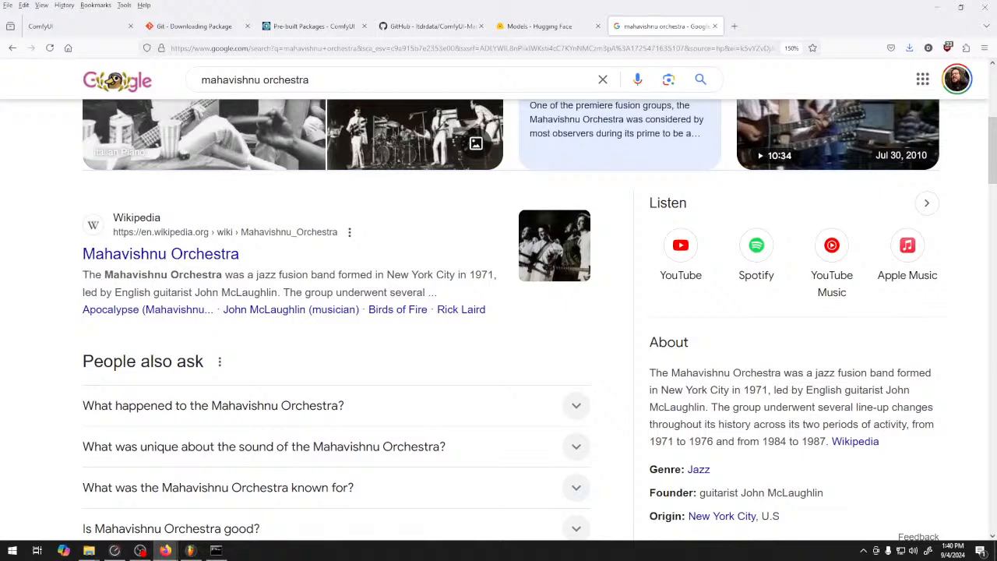
{"action": "left_click", "coordinate": [160, 253]}
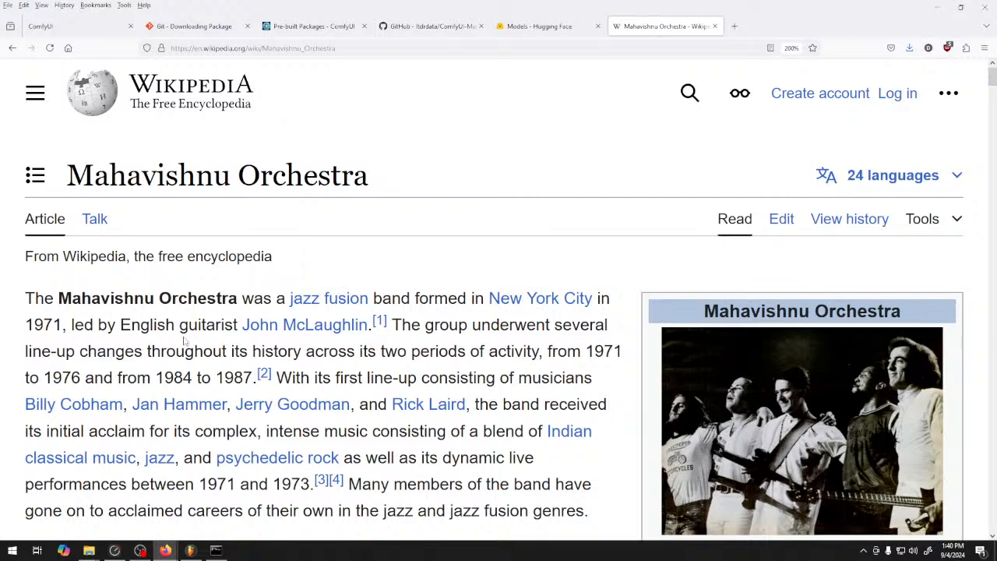
{"action": "mouse_move", "coordinate": [176, 402]}
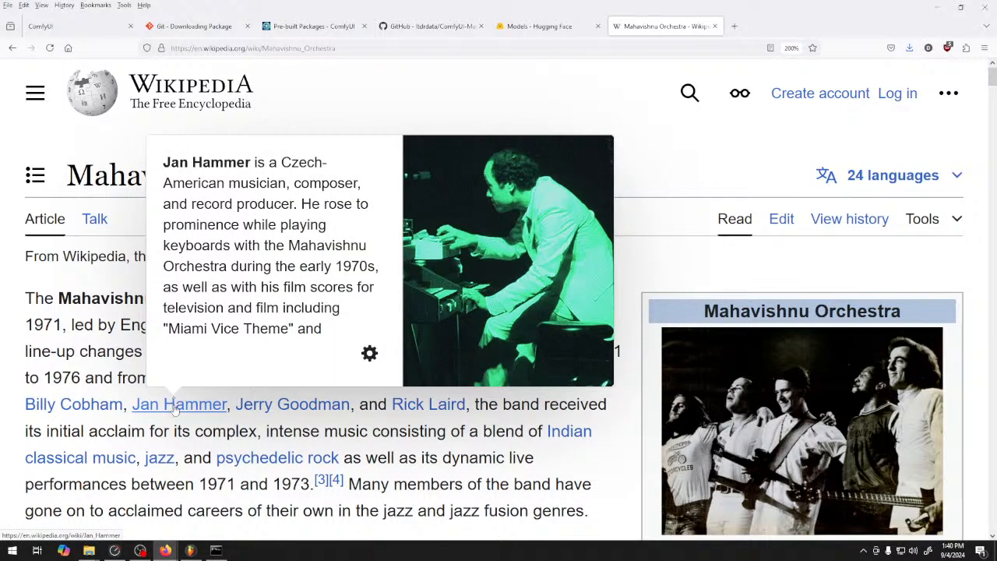
{"action": "mouse_move", "coordinate": [314, 413]}
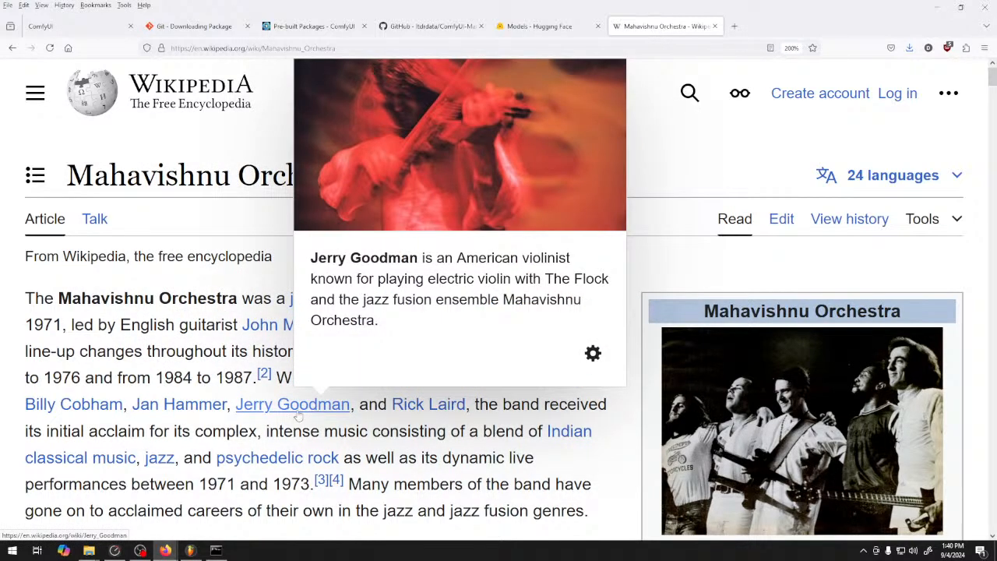
{"action": "mouse_move", "coordinate": [103, 408]}
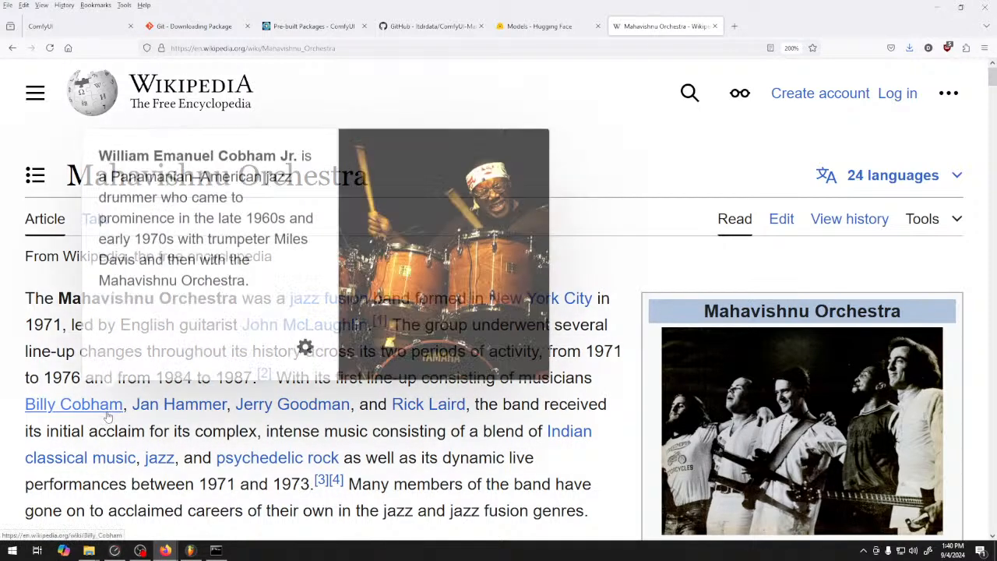
Return to the ComfyUI workflow and listen to the drums generated with heunpp2 and ddim_uniform
{"action": "left_click", "coordinate": [78, 26]}
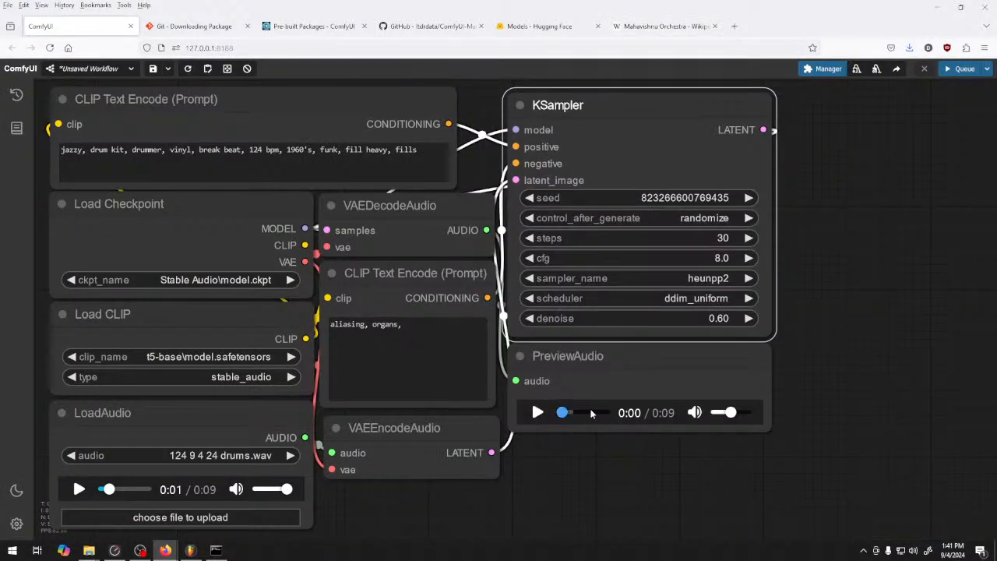
{"action": "left_click", "coordinate": [538, 413]}
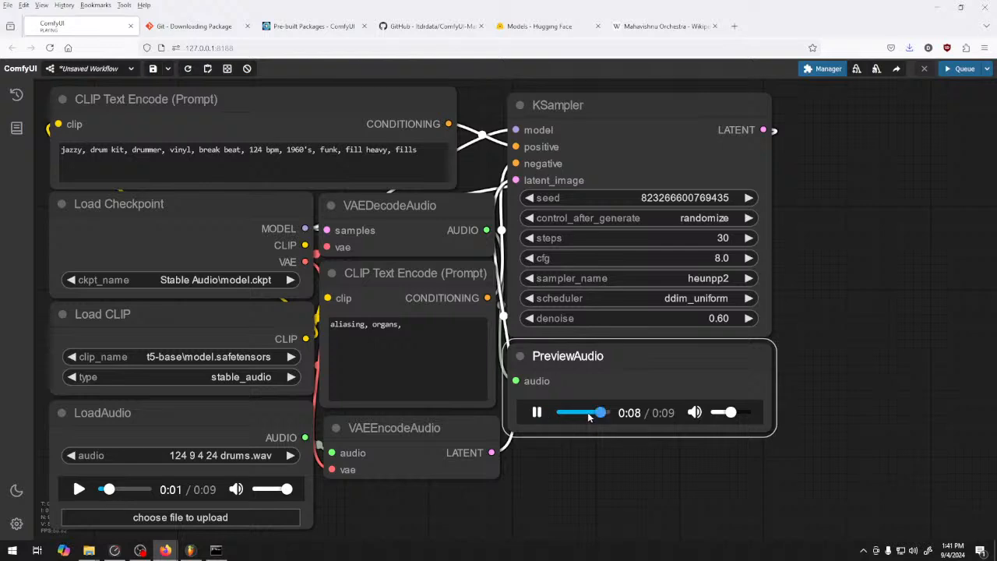
Save the previewed audio as "drums 2" in FLAC format in the "124 9 4 24" samples folder
{"action": "right_click", "coordinate": [622, 413]}
{"action": "left_click", "coordinate": [663, 312]}
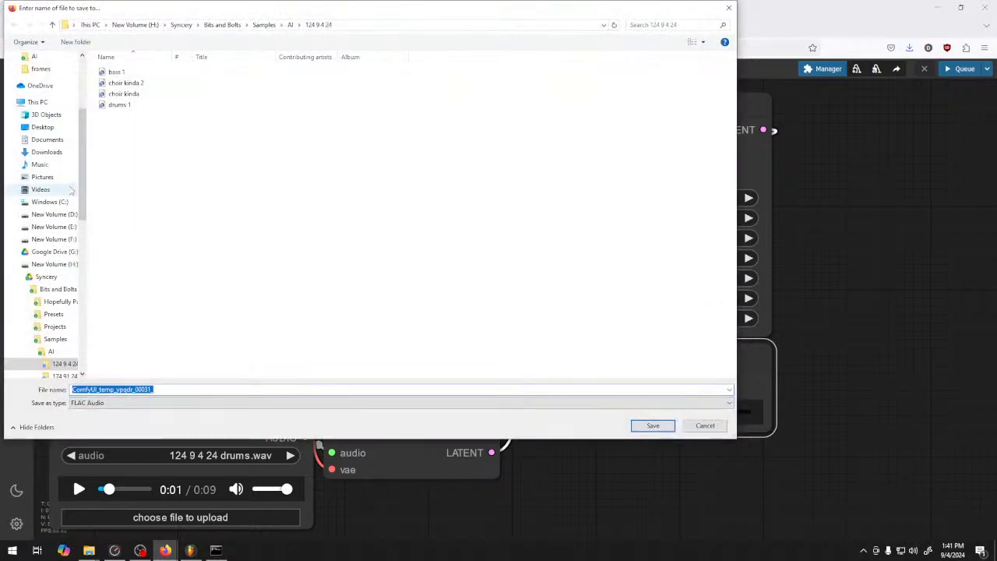
{"action": "left_click", "coordinate": [166, 107]}
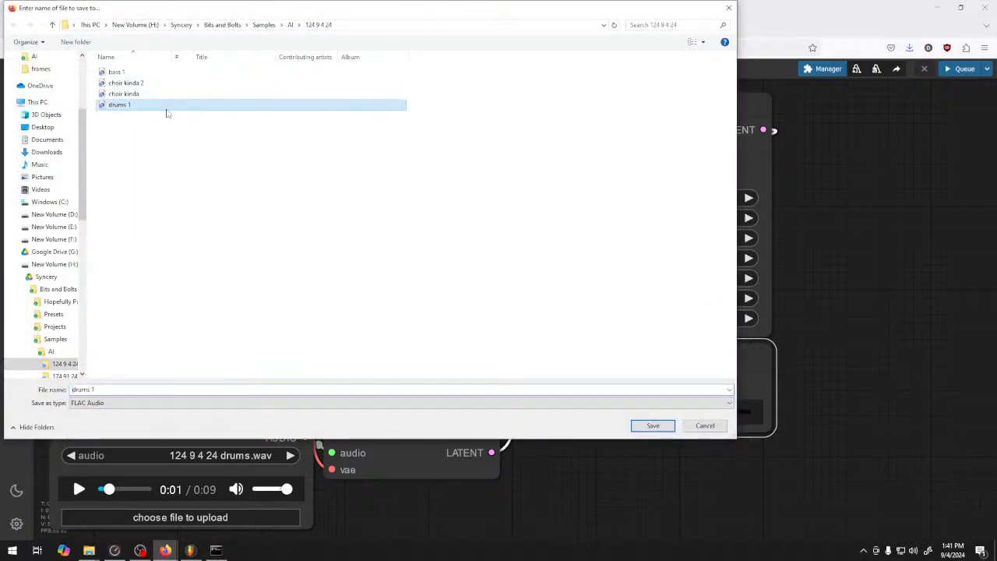
{"action": "left_click", "coordinate": [162, 388]}
{"action": "key", "text": "BackSpace"}
{"action": "type", "text": "2"}
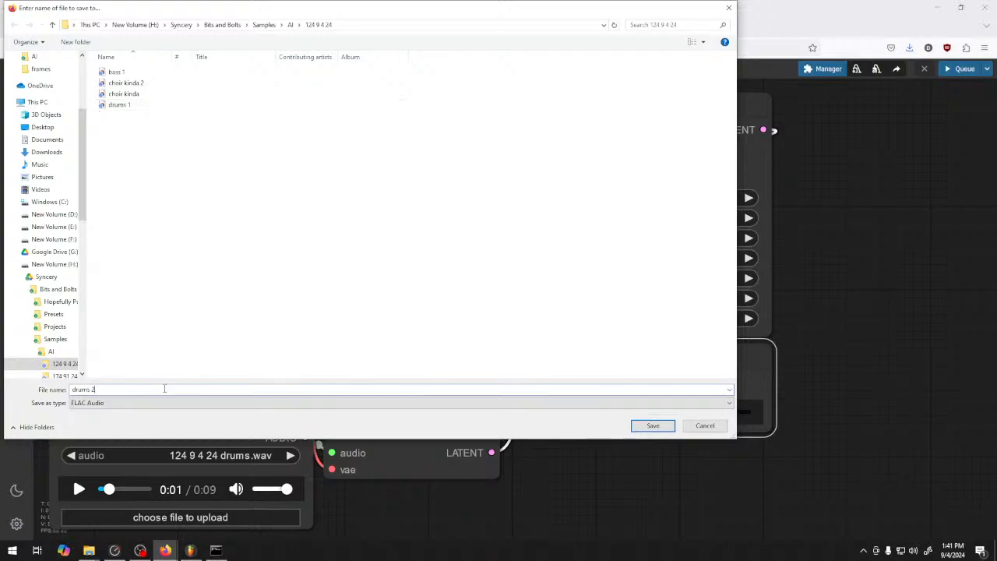
{"action": "left_click", "coordinate": [652, 425]}
Switch to FL Studio and place the drums 2 sample on Track 4 at bar 17
{"action": "left_click", "coordinate": [190, 550]}
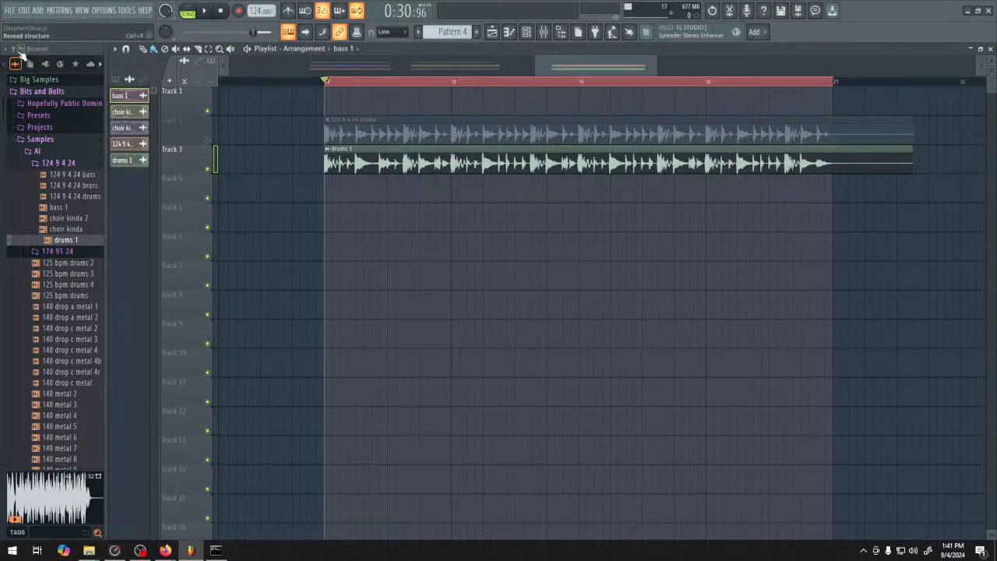
{"action": "left_click_drag", "start_coordinate": [66, 251], "coordinate": [343, 204]}
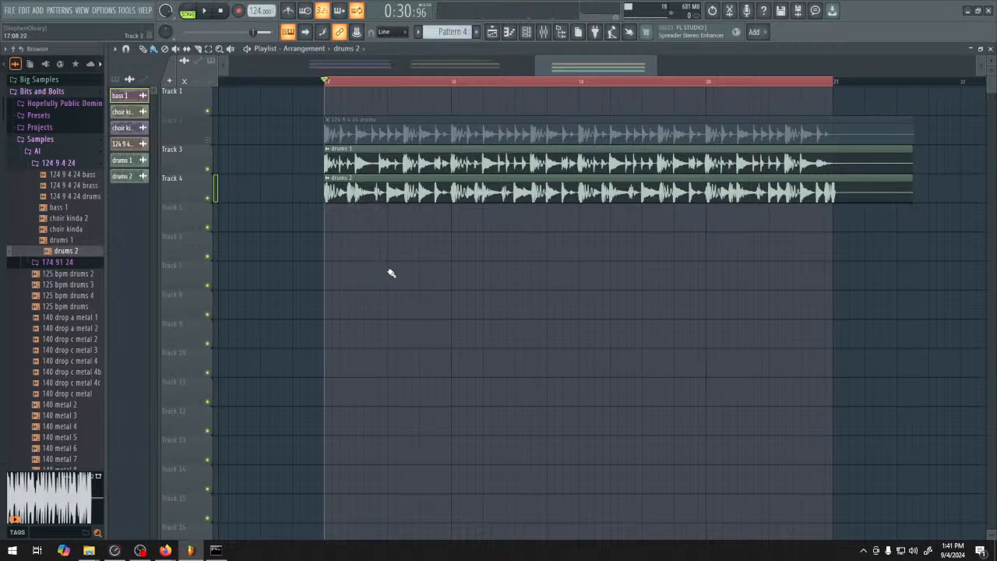
Mute Tracks 3 and 4, unmute Track 2, and briefly play the original drums
{"action": "left_click", "coordinate": [207, 169]}
{"action": "left_click", "coordinate": [207, 140]}
{"action": "left_click", "coordinate": [208, 197]}
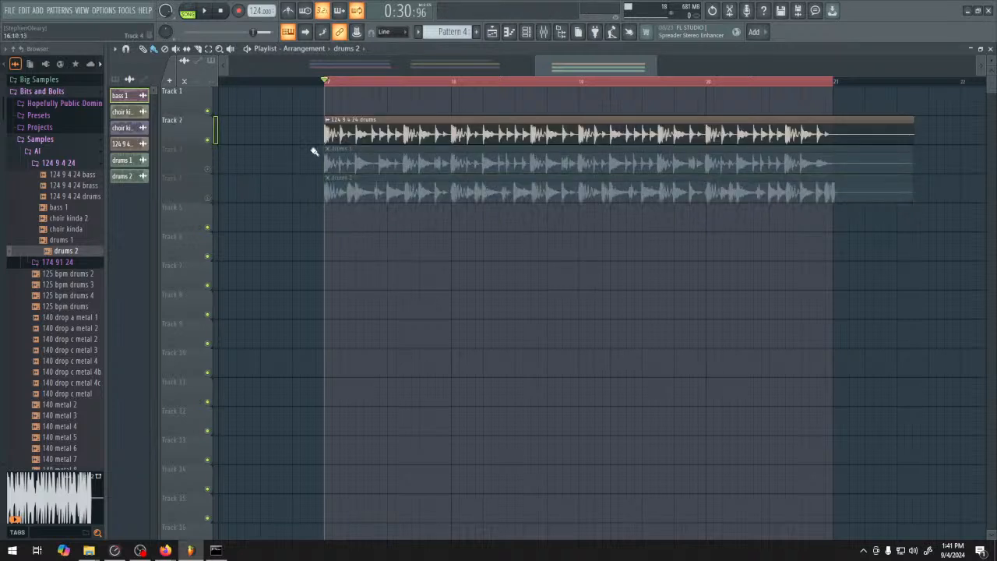
{"action": "key", "text": "space"}
Mute Track 2 and unmute Track 4, play the drums 2 clip for comparison, and mute Track 4
{"action": "key", "text": "space"}
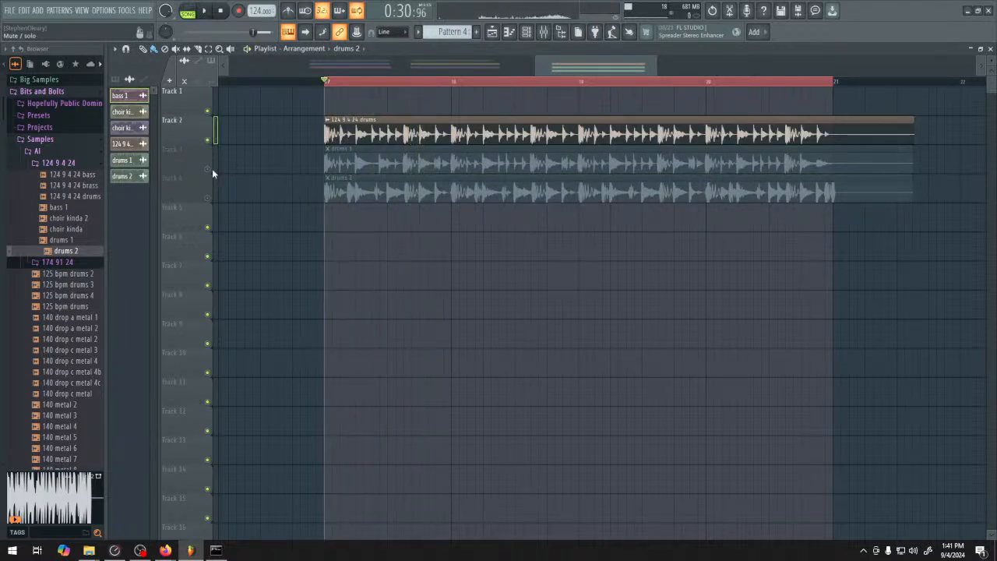
{"action": "left_click", "coordinate": [207, 169]}
{"action": "left_click", "coordinate": [207, 169]}
{"action": "left_click", "coordinate": [207, 140]}
{"action": "left_click", "coordinate": [208, 198]}
{"action": "key", "text": "space"}
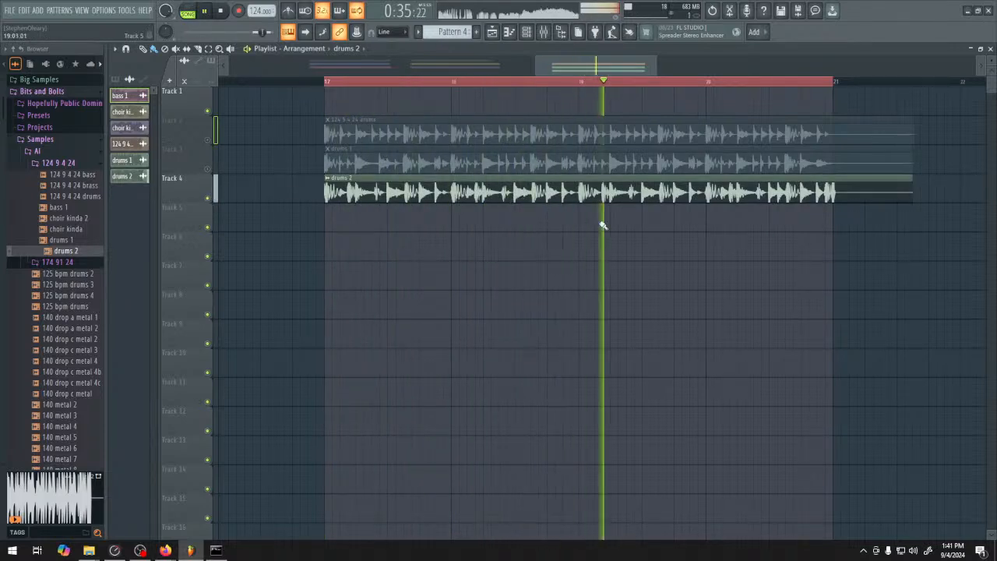
{"action": "key", "text": "space"}
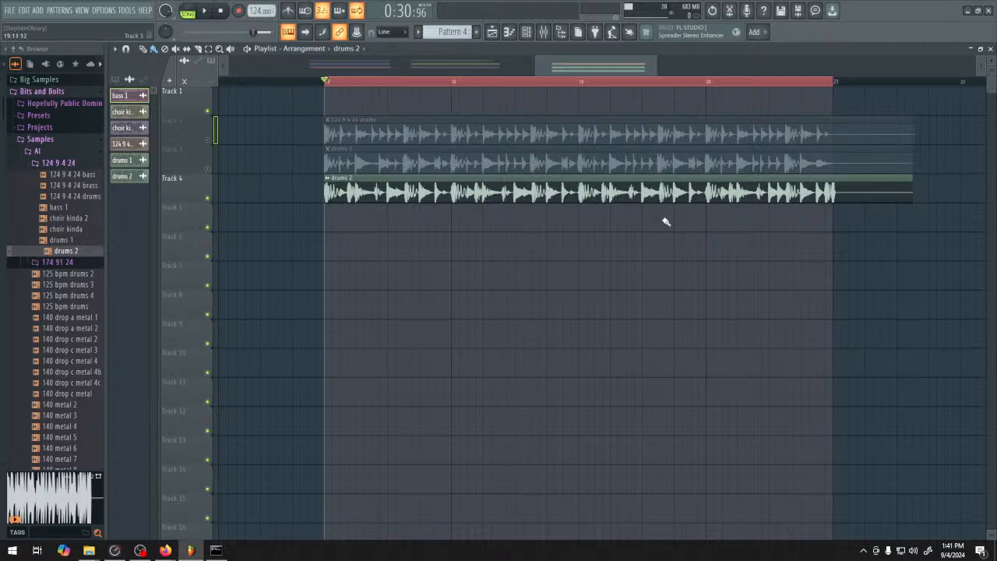
{"action": "left_click", "coordinate": [208, 197]}
Switch back to ComfyUI and briefly replay the drums in the PreviewAudio node
{"action": "mouse_move", "coordinate": [165, 550]}
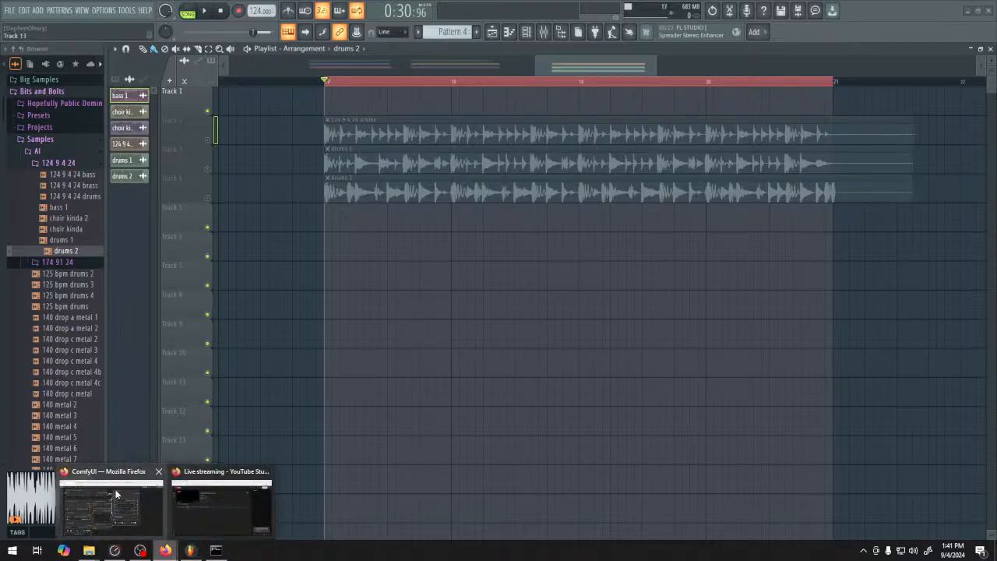
{"action": "left_click", "coordinate": [119, 494]}
{"action": "left_click", "coordinate": [538, 412]}
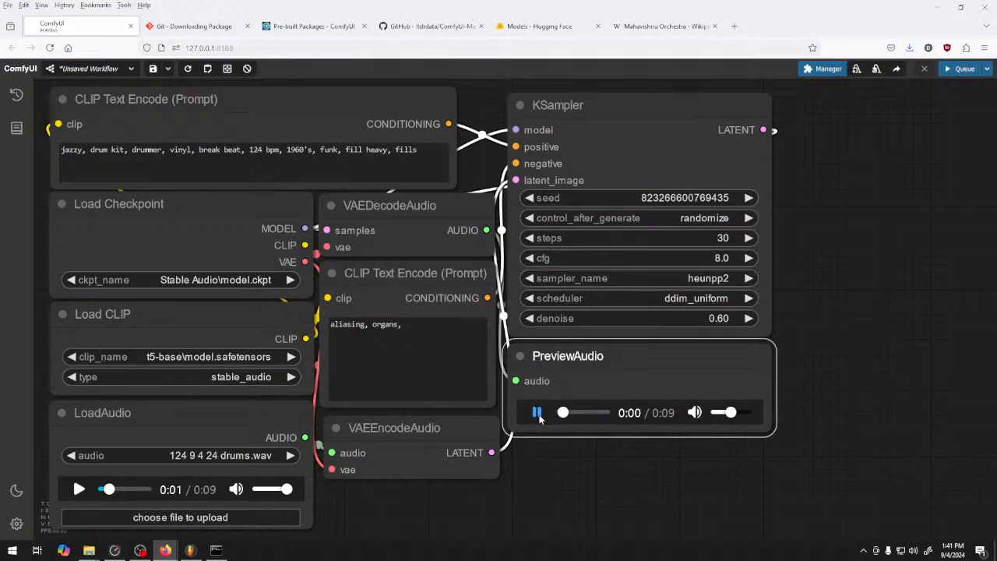
Set the KSampler's scheduler to beta and queue another generation
{"action": "left_click", "coordinate": [701, 298]}
{"action": "left_click", "coordinate": [697, 397]}
{"action": "key", "text": "ctrl+Return"}
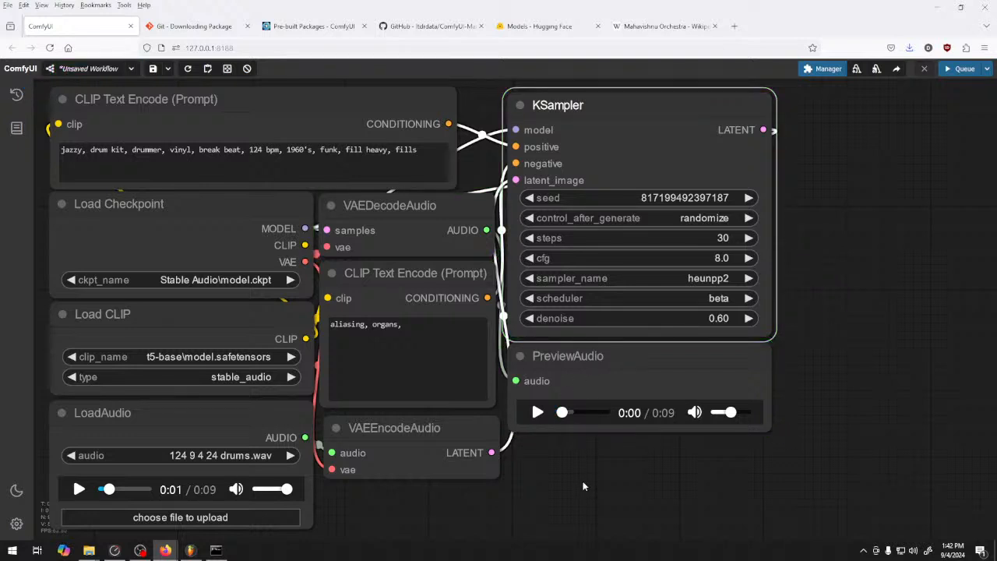
Play the newly generated drums in the PreviewAudio node and pause them before the end
{"action": "left_click", "coordinate": [536, 416]}
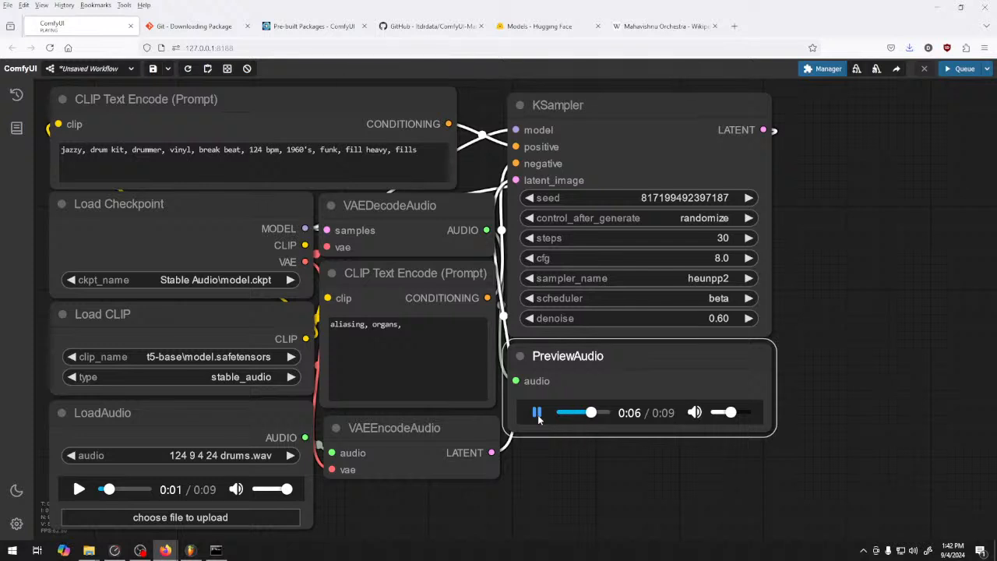
{"action": "left_click", "coordinate": [538, 416]}
Replace the positive prompt's text with "Jazz drummer, Billy Cobham, ride heavy, fills,"
{"action": "left_click_drag", "start_coordinate": [434, 148], "coordinate": [34, 143]}
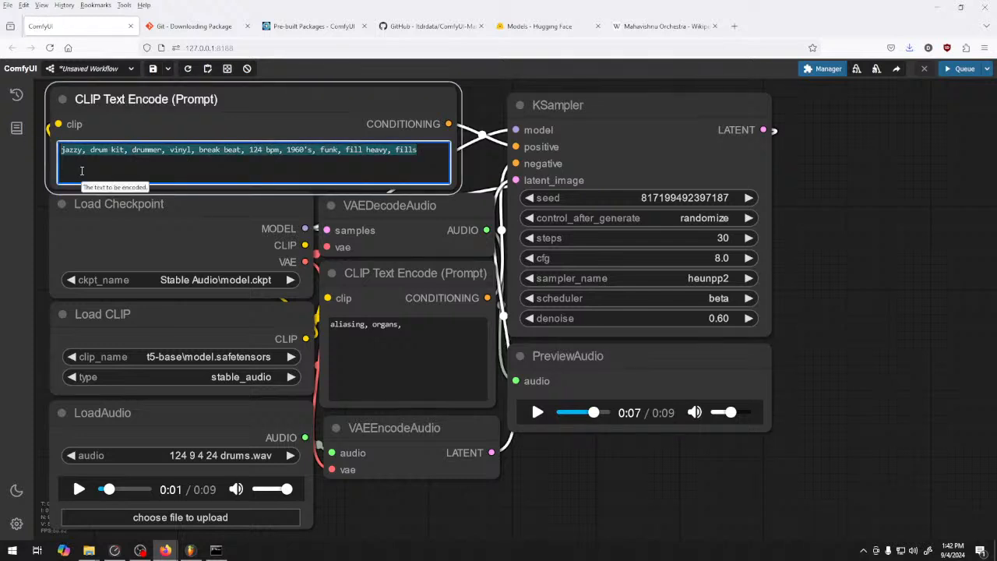
{"action": "type", "text": "Jazz d"}
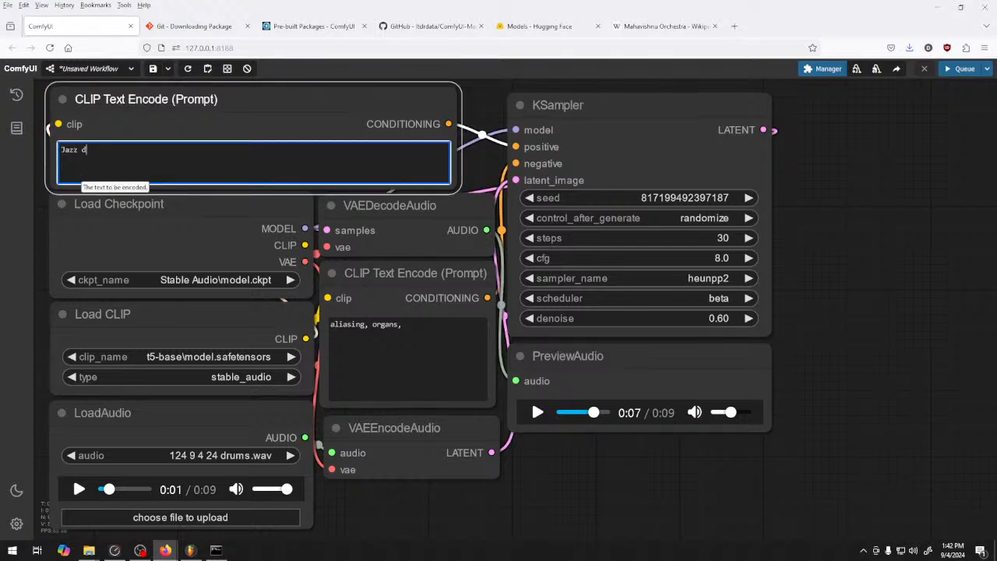
{"action": "type", "text": "rummer, billy"}
{"action": "key", "text": "BackSpace"}
{"action": "key", "text": "BackSpace"}
{"action": "key", "text": "BackSpace"}
{"action": "key", "text": "BackSpace"}
{"action": "key", "text": "BackSpace"}
{"action": "key", "text": "BackSpace"}
{"action": "type", "text": "Billy Cobham,"}
{"action": "type", "text": "ridfe"}
{"action": "key", "text": "BackSpace"}
{"action": "key", "text": "BackSpace"}
{"action": "key", "text": "BackSpace"}
{"action": "type", "text": "e heavy,"}
{"action": "type", "text": "fills"}
{"action": "key", "text": "BackSpace"}
{"action": "type", "text": "ls, "}
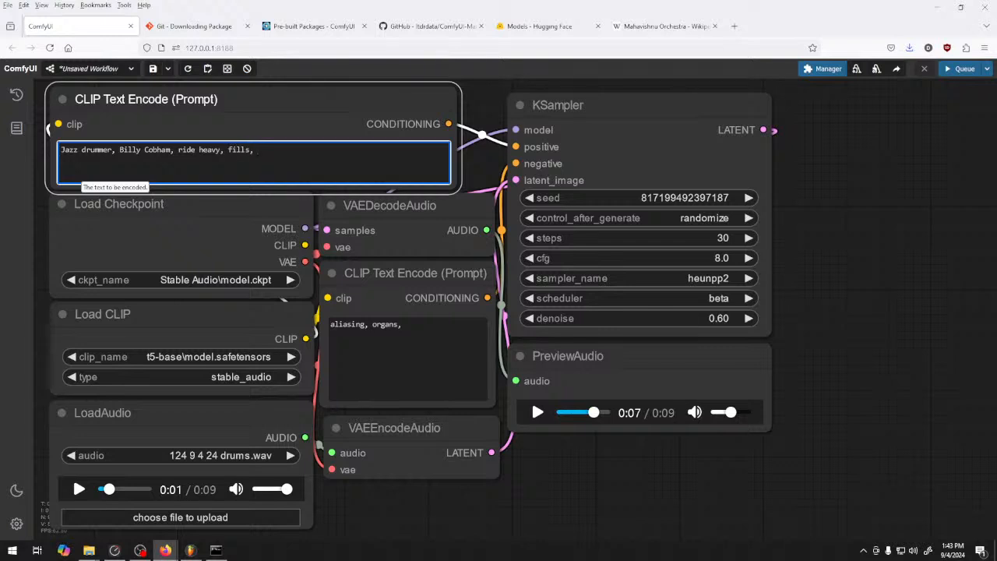
{"action": "type", "text": "performativ"}
Add "dynamic, funky drummer" to the end of the positive prompt and queue a generation
{"action": "key", "text": "BackSpace"}
{"action": "key", "text": "BackSpace"}
{"action": "key", "text": "BackSpace"}
{"action": "key", "text": "BackSpace"}
{"action": "key", "text": "BackSpace"}
{"action": "key", "text": "BackSpace"}
{"action": "key", "text": "BackSpace"}
{"action": "key", "text": "BackSpace"}
{"action": "key", "text": "BackSpace"}
{"action": "key", "text": "BackSpace"}
{"action": "key", "text": "BackSpace"}
{"action": "type", "text": "duyn"}
{"action": "key", "text": "BackSpace"}
{"action": "key", "text": "BackSpace"}
{"action": "type", "text": "y"}
{"action": "key", "text": "BackSpace"}
{"action": "key", "text": "BackSpace"}
{"action": "type", "text": "ynamic."}
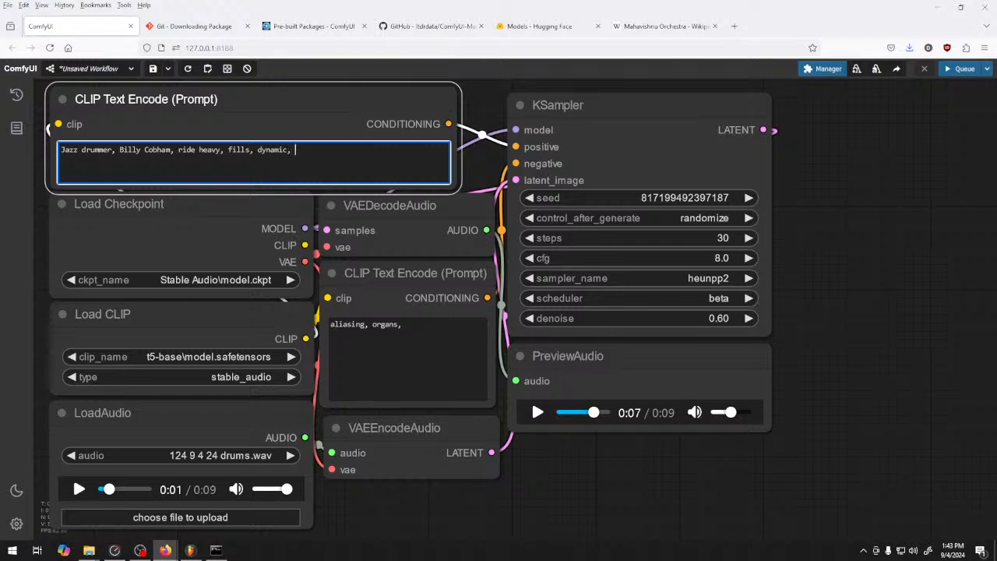
{"action": "key", "text": "BackSpace"}
{"action": "type", "text": ", funky drummer"}
{"action": "left_click", "coordinate": [963, 69]}
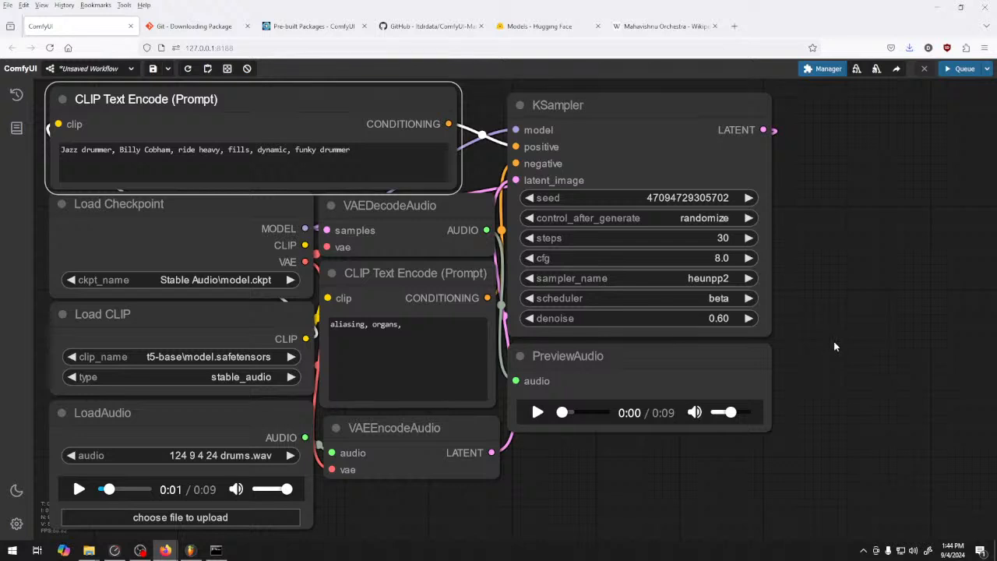
Play the new result in the PreviewAudio node, then replay it with the player volume raised
{"action": "left_click", "coordinate": [537, 413]}
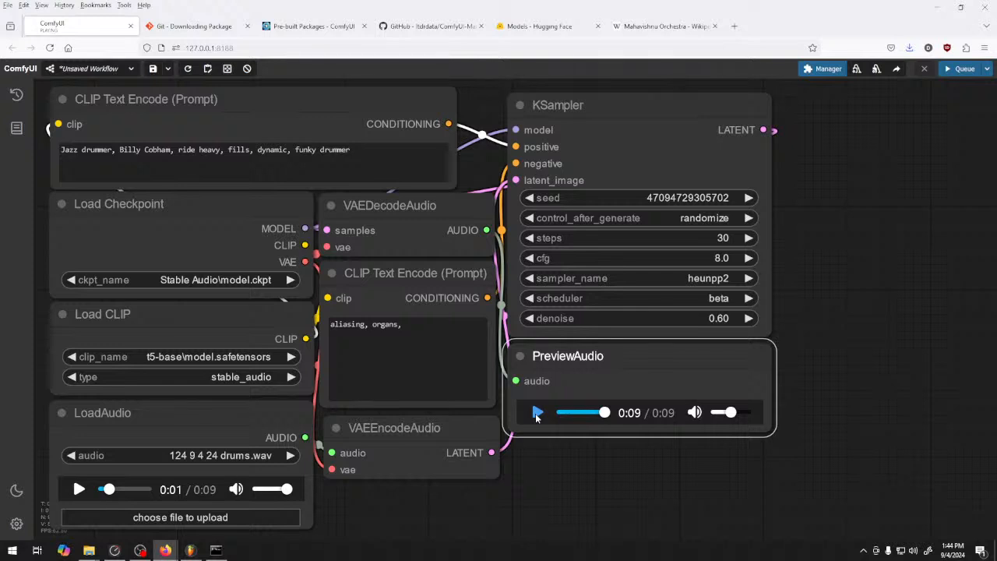
{"action": "left_click", "coordinate": [537, 416]}
{"action": "left_click", "coordinate": [745, 413]}
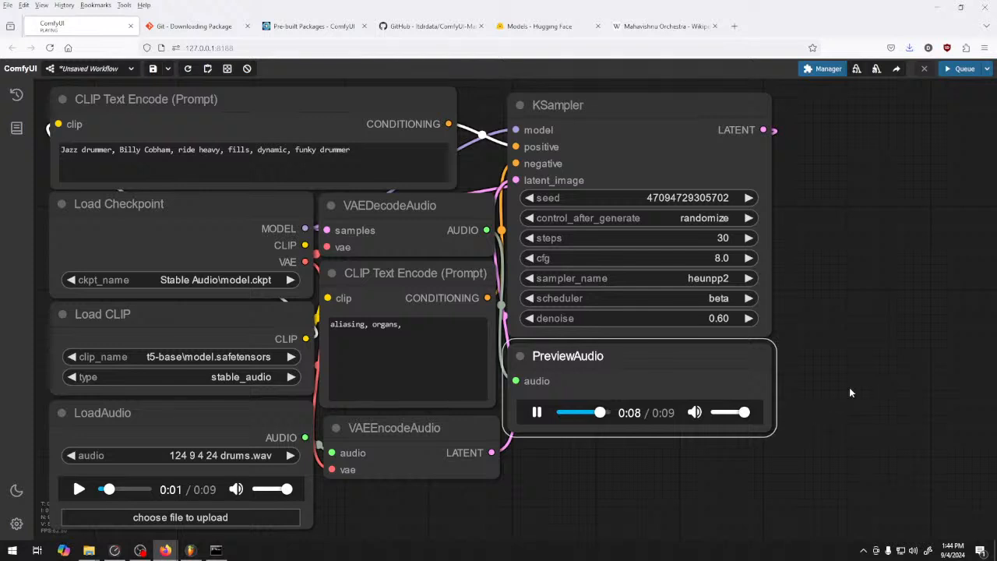
Lower the KSampler's denoise to 0.50 and queue another generation
{"action": "double_click", "coordinate": [530, 318]}
{"action": "double_click", "coordinate": [530, 318]}
{"action": "double_click", "coordinate": [530, 318]}
{"action": "left_click", "coordinate": [529, 318]}
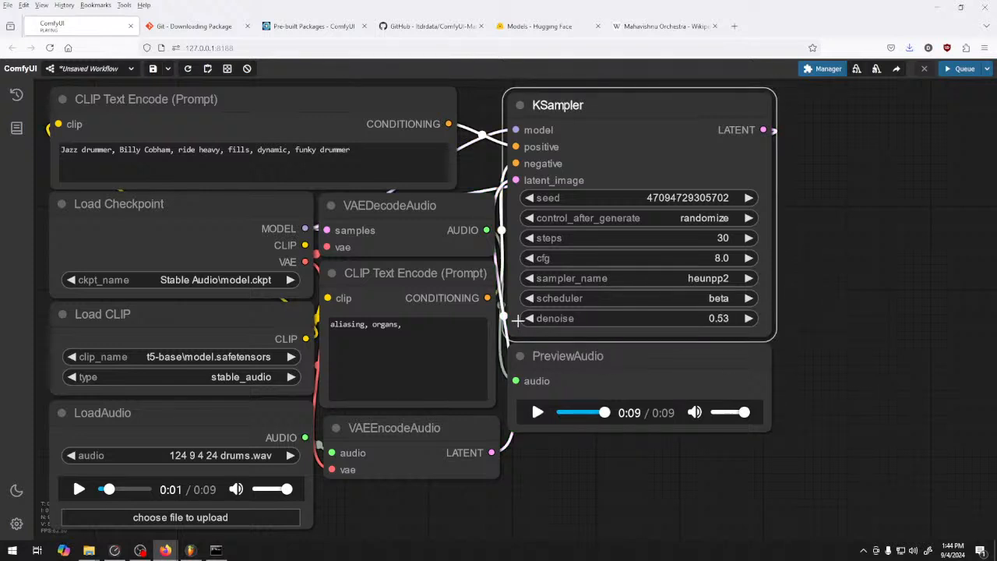
{"action": "double_click", "coordinate": [530, 318]}
{"action": "left_click", "coordinate": [530, 318]}
{"action": "left_click", "coordinate": [963, 69]}
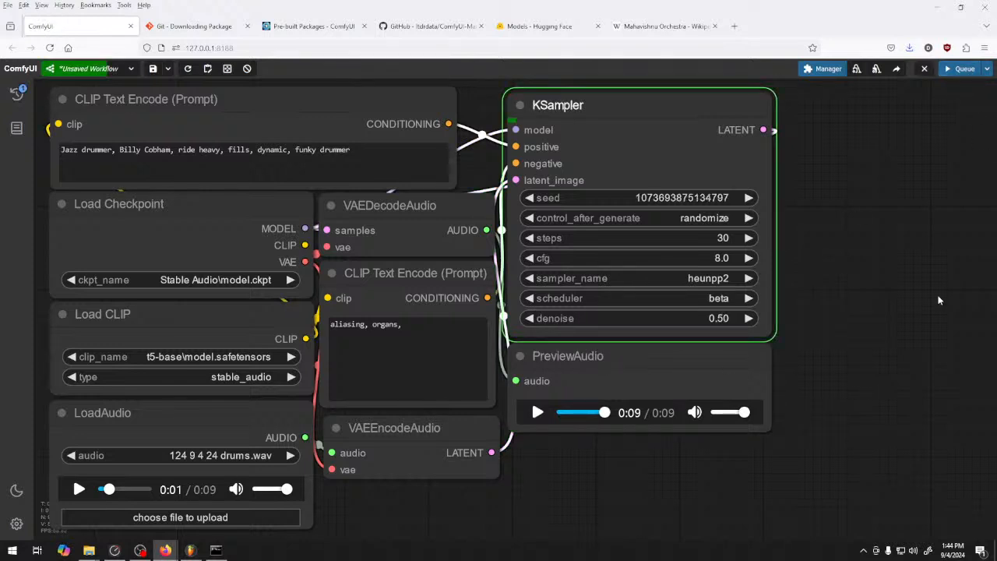
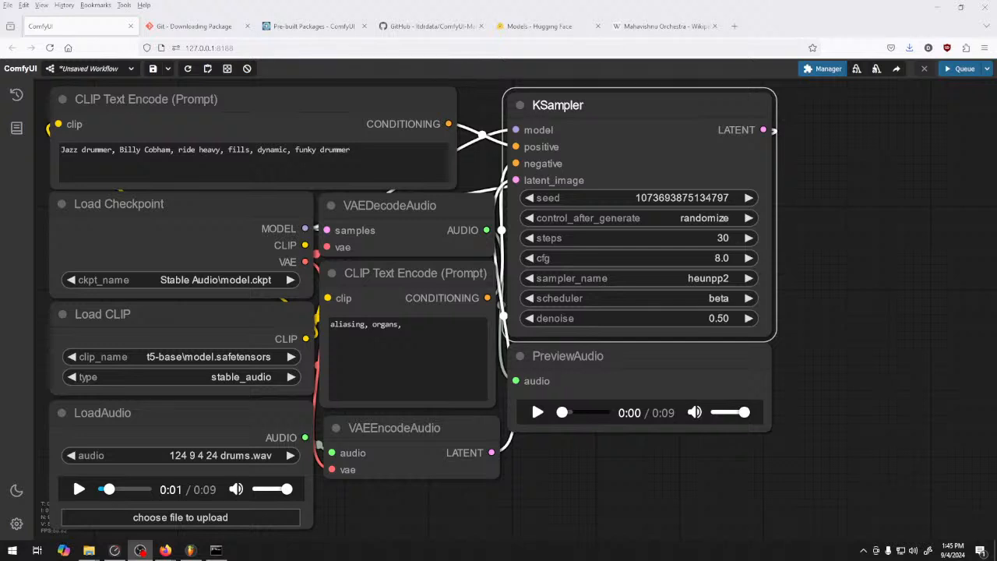
Play the new drum result in the PreviewAudio node and stop it near the end
{"action": "left_click", "coordinate": [378, 154]}
{"action": "left_click", "coordinate": [613, 368]}
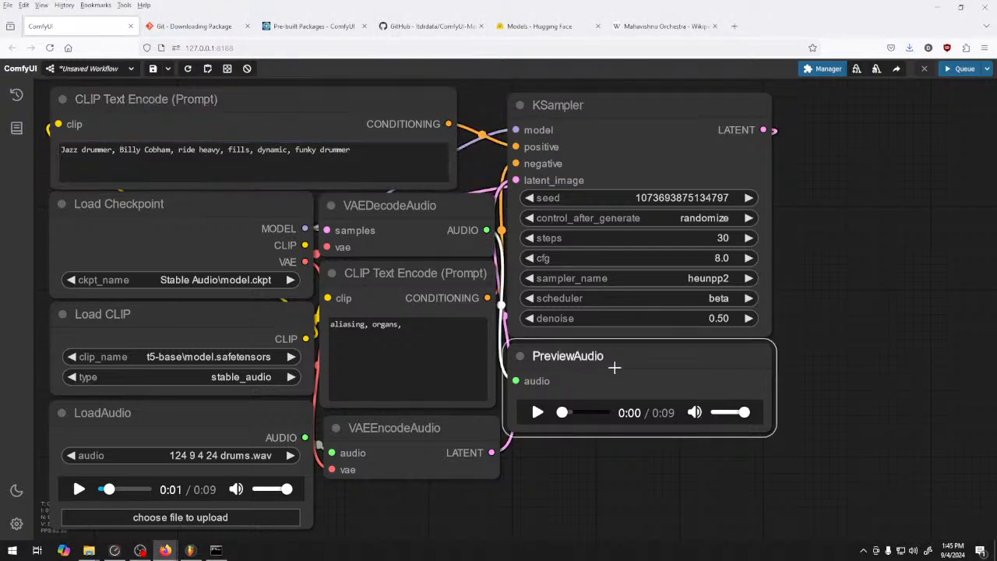
{"action": "left_click", "coordinate": [536, 412]}
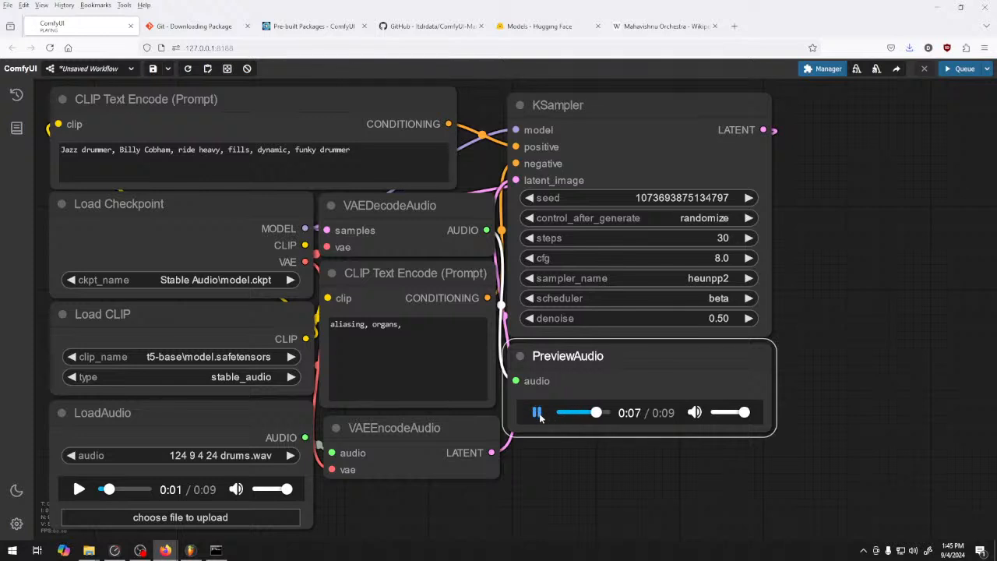
{"action": "left_click", "coordinate": [538, 413]}
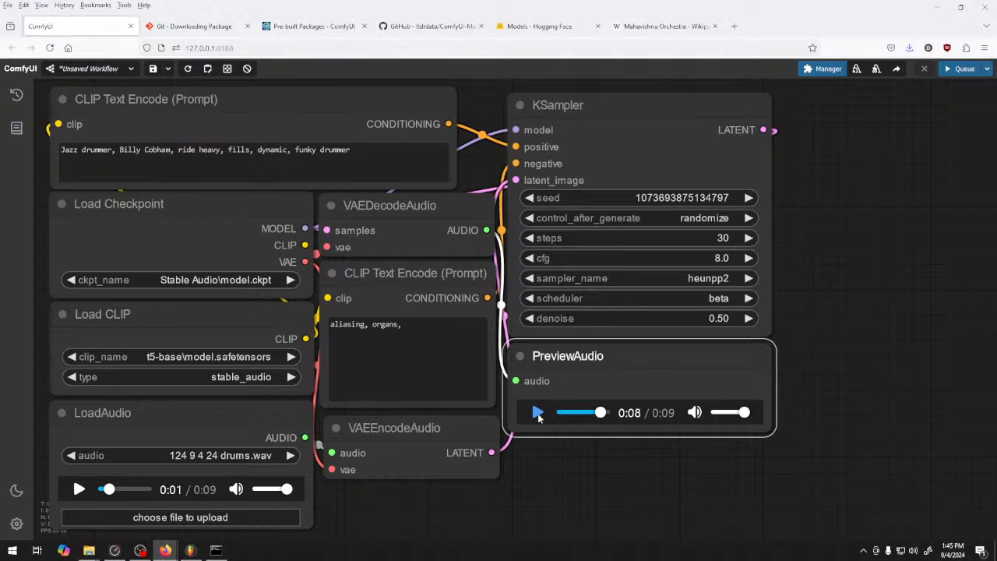
Generate and play another drum variation with the KSampler's denoise raised to 0.55
{"action": "left_click", "coordinate": [751, 318]}
{"action": "left_click", "coordinate": [750, 318]}
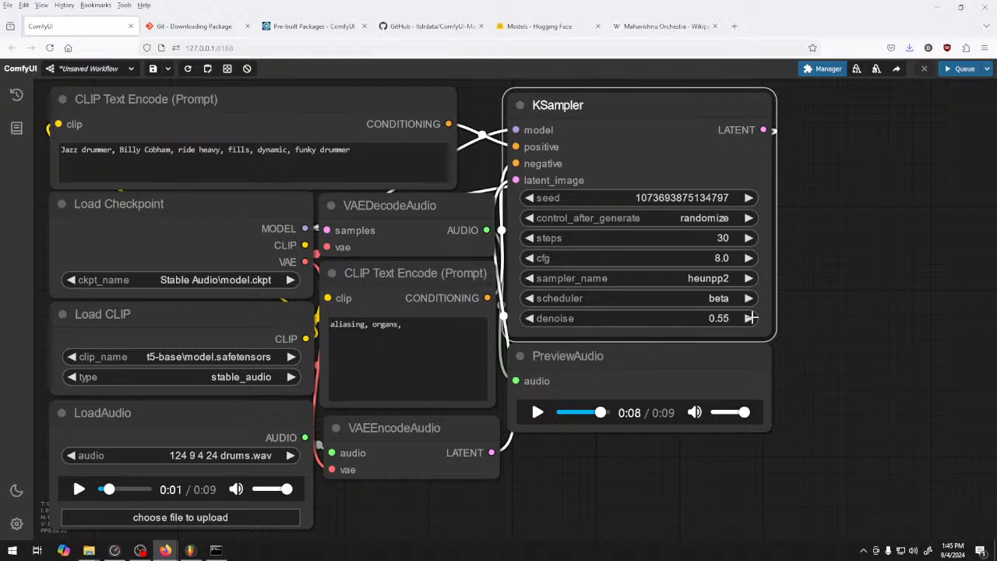
{"action": "left_click", "coordinate": [560, 411]}
{"action": "left_click", "coordinate": [961, 72]}
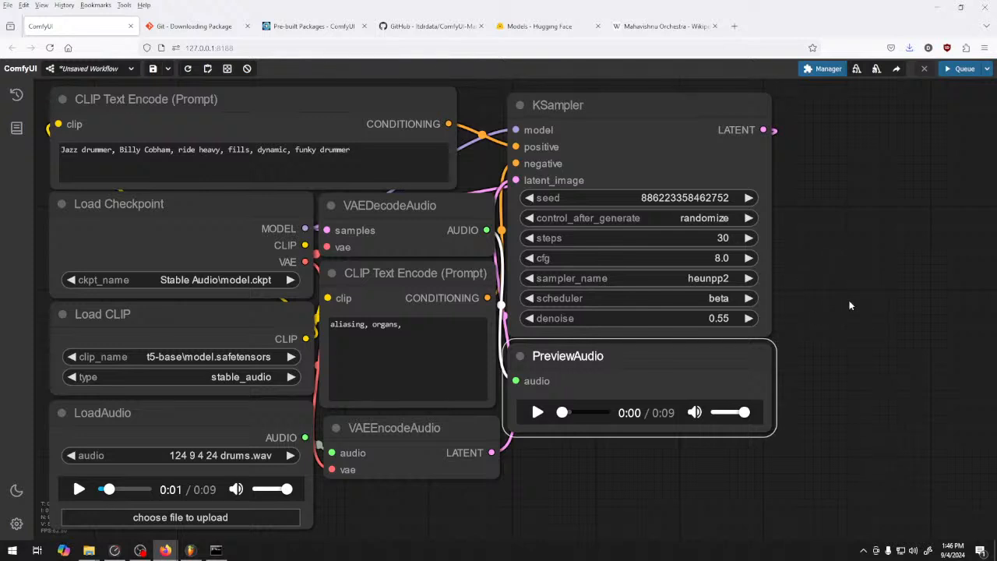
{"action": "left_click", "coordinate": [537, 414]}
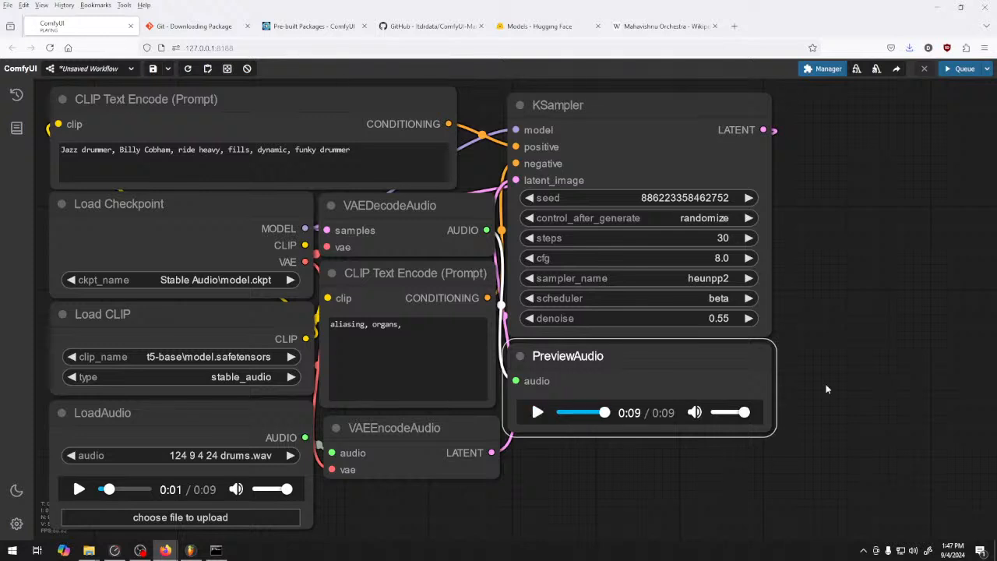
Change the KSampler's sampler to euler_ancestral_cfg_pp, and generate and play a new variation
{"action": "left_click", "coordinate": [659, 279]}
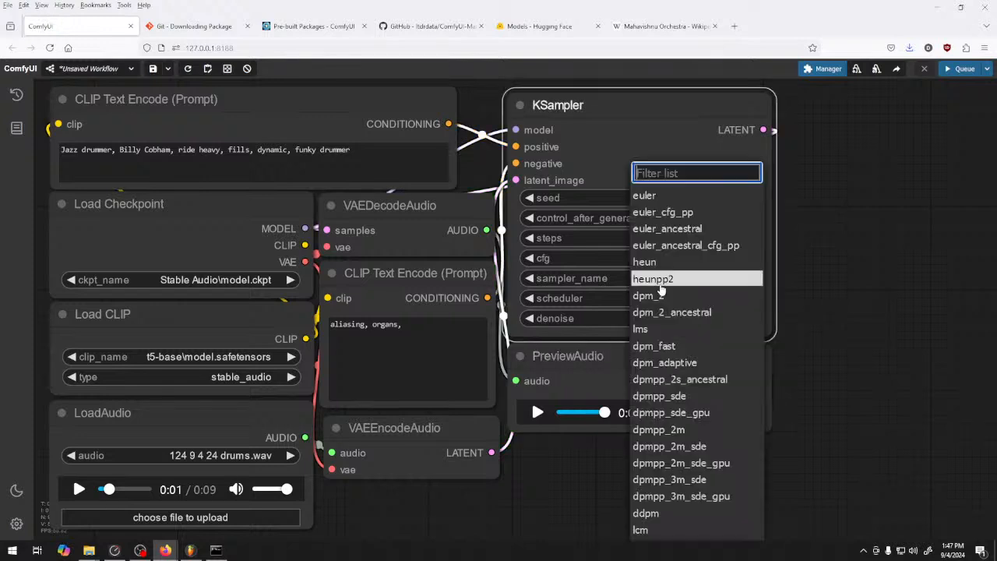
{"action": "left_click", "coordinate": [739, 247]}
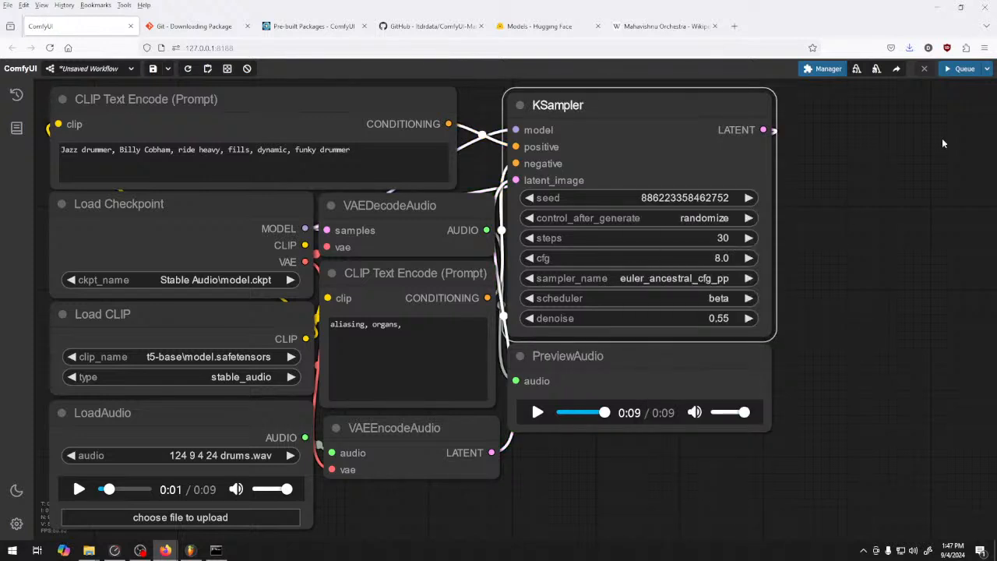
{"action": "left_click", "coordinate": [962, 69]}
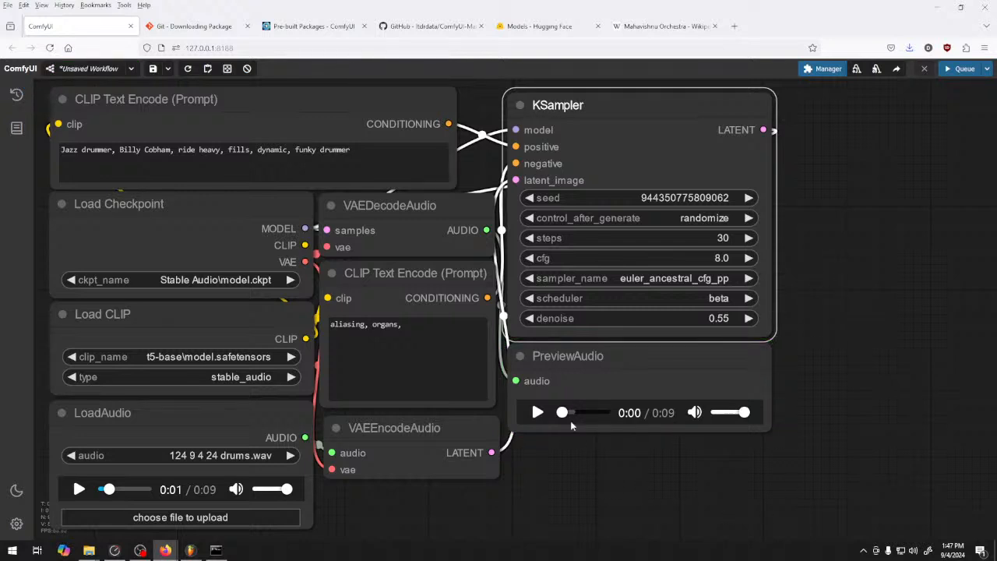
{"action": "left_click", "coordinate": [537, 413]}
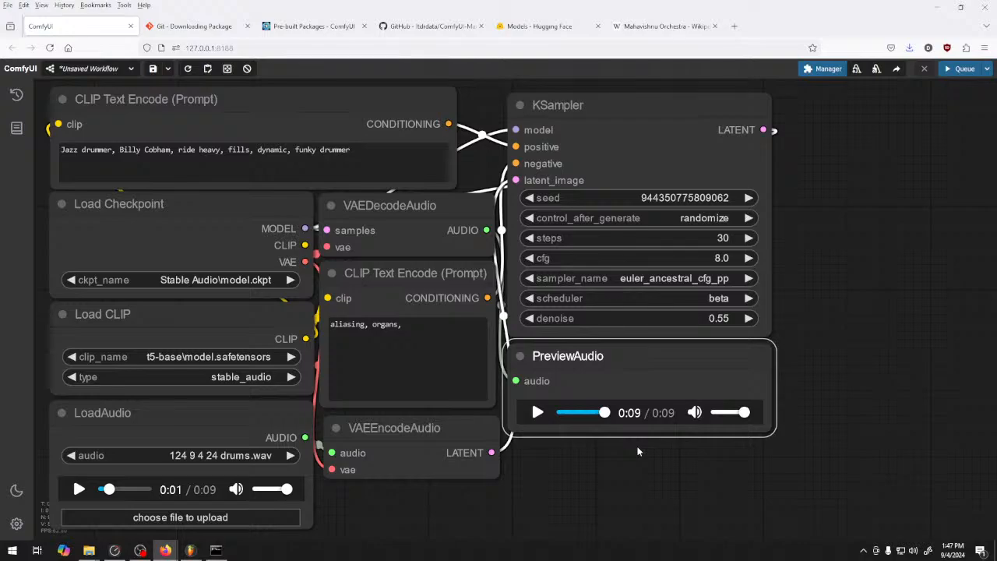
Switch to FL Studio to look over the drum clips in the playlist, and return to ComfyUI
{"action": "left_click", "coordinate": [190, 550]}
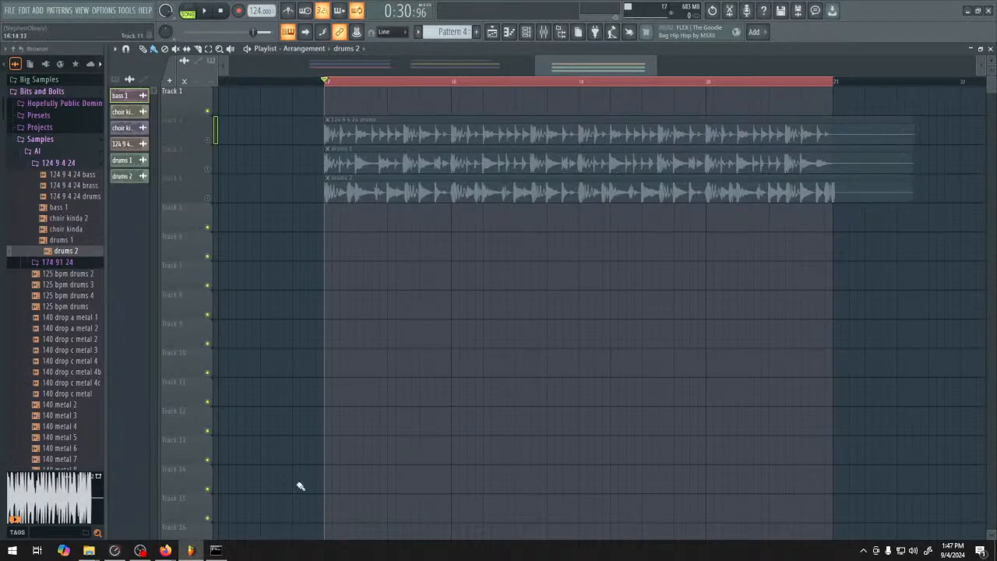
{"action": "mouse_move", "coordinate": [165, 550]}
{"action": "left_click", "coordinate": [117, 507]}
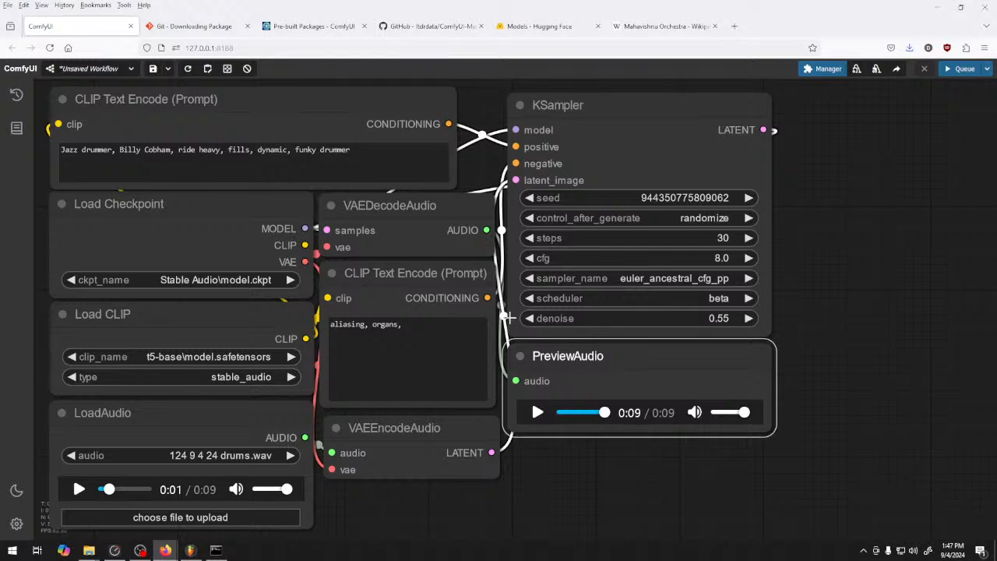
Replace the positive prompt with "Nordic shamanic tradition drumming, in the style of amen brother, funk, with Tabla" and queue a generation
{"action": "left_click", "coordinate": [368, 152]}
{"action": "key", "text": "ctrl+a"}
{"action": "type", "text": "Nordic shamanic tradition drumming in the style of amen brother funk with Tabla"}
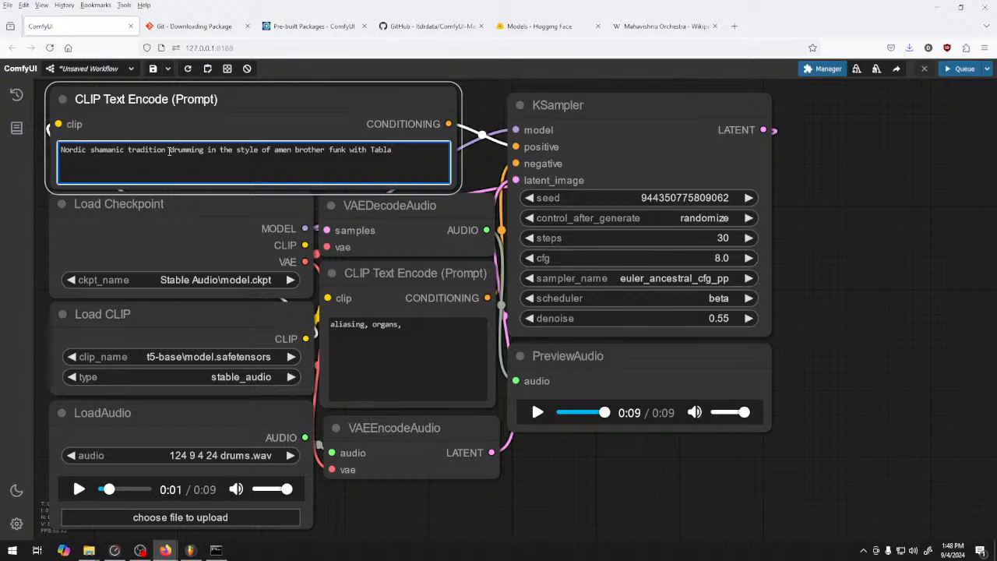
{"action": "left_click", "coordinate": [204, 151]}
{"action": "type", "text": ","}
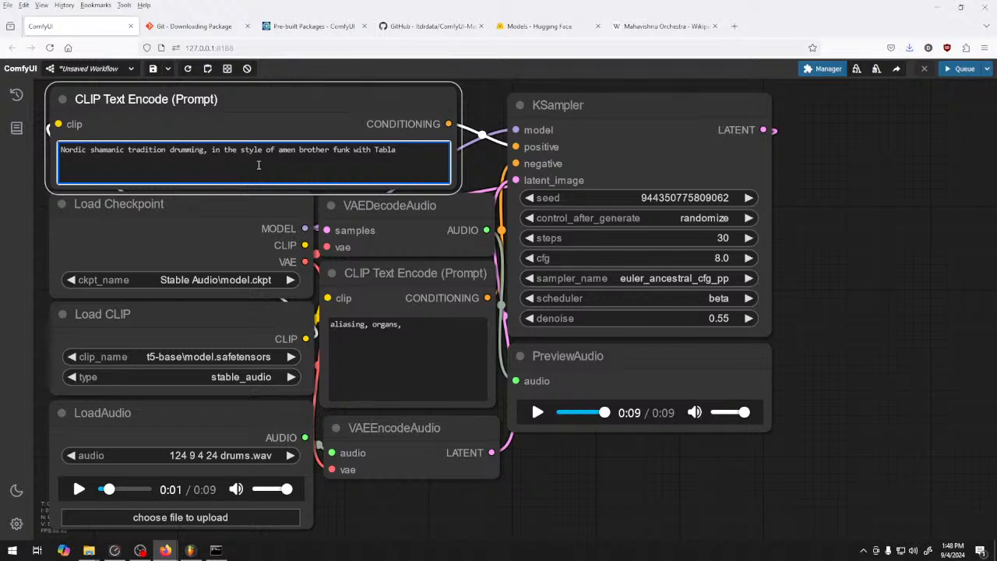
{"action": "left_click", "coordinate": [330, 151]}
{"action": "type", "text": ","}
{"action": "left_click", "coordinate": [355, 151]}
{"action": "type", "text": ","}
{"action": "left_click", "coordinate": [961, 69]}
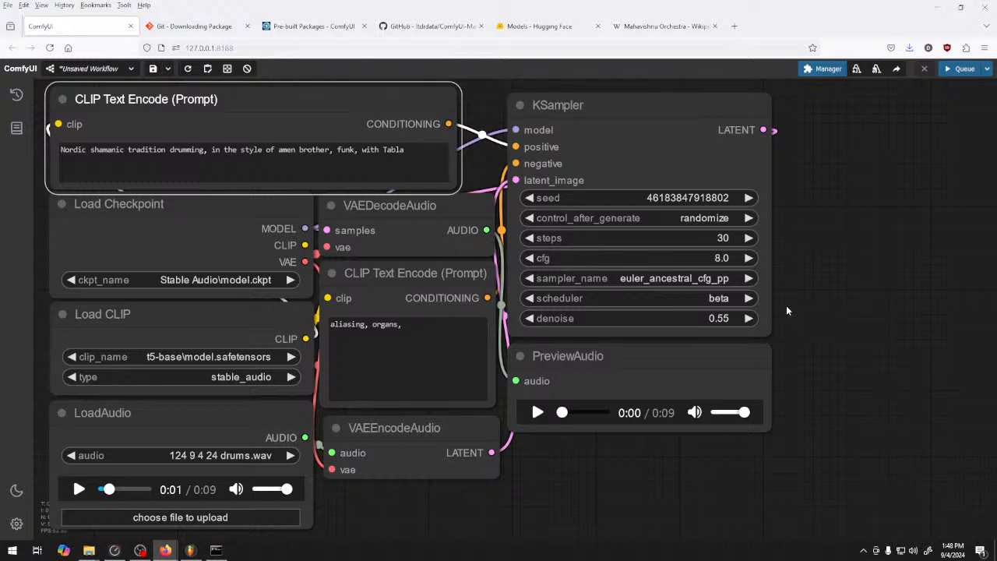
Play the Nordic drumming result in the PreviewAudio node and replay it from the start
{"action": "left_click", "coordinate": [537, 413]}
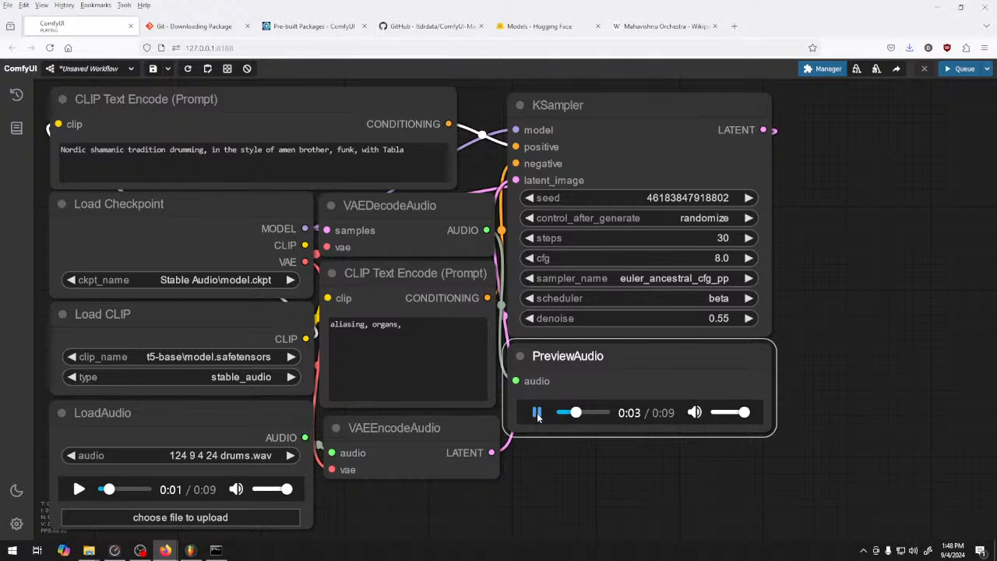
{"action": "left_click", "coordinate": [538, 415]}
{"action": "left_click", "coordinate": [538, 414]}
{"action": "left_click", "coordinate": [541, 414]}
{"action": "left_click_drag", "start_coordinate": [565, 413], "coordinate": [536, 415]}
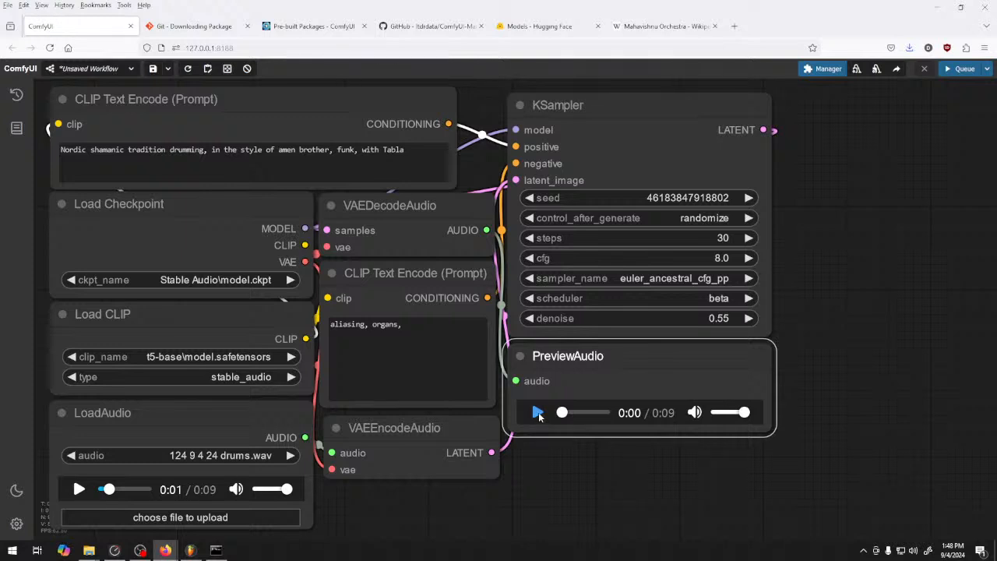
{"action": "left_click", "coordinate": [538, 413]}
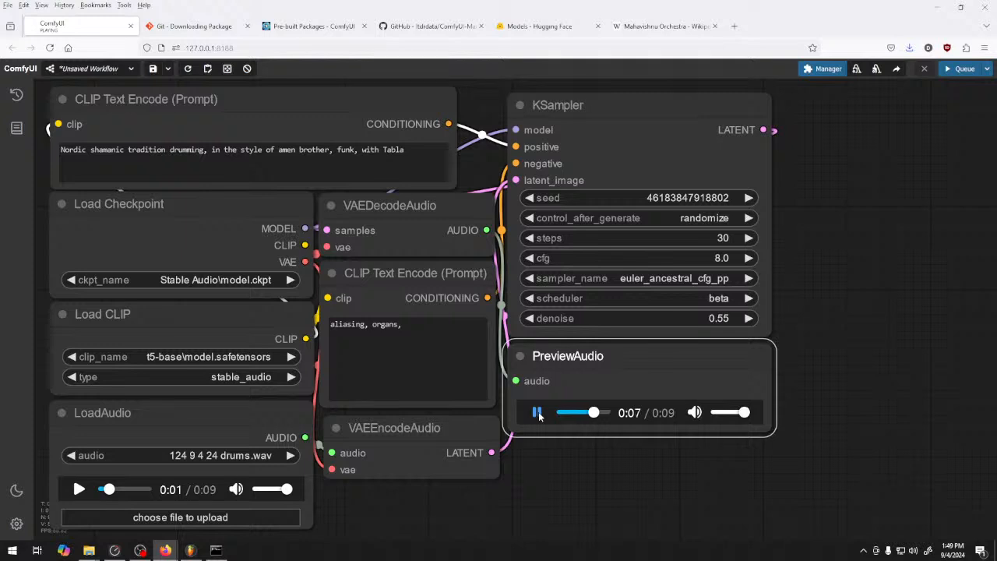
{"action": "left_click", "coordinate": [538, 413]}
{"action": "left_click", "coordinate": [537, 413]}
Save the previewed audio as "drums 3" in the 124 9 4 24 samples folder
{"action": "right_click", "coordinate": [650, 408]}
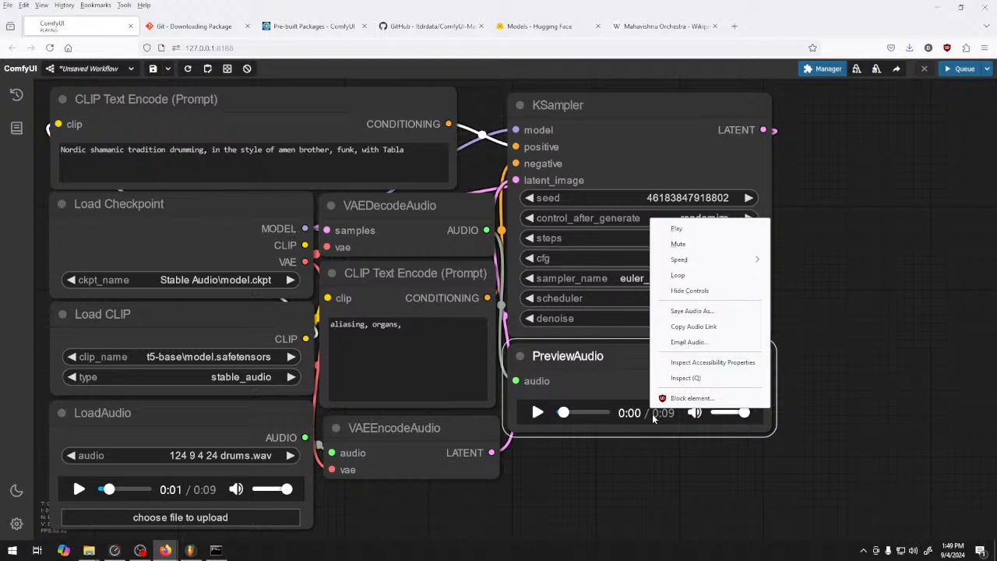
{"action": "left_click", "coordinate": [698, 311]}
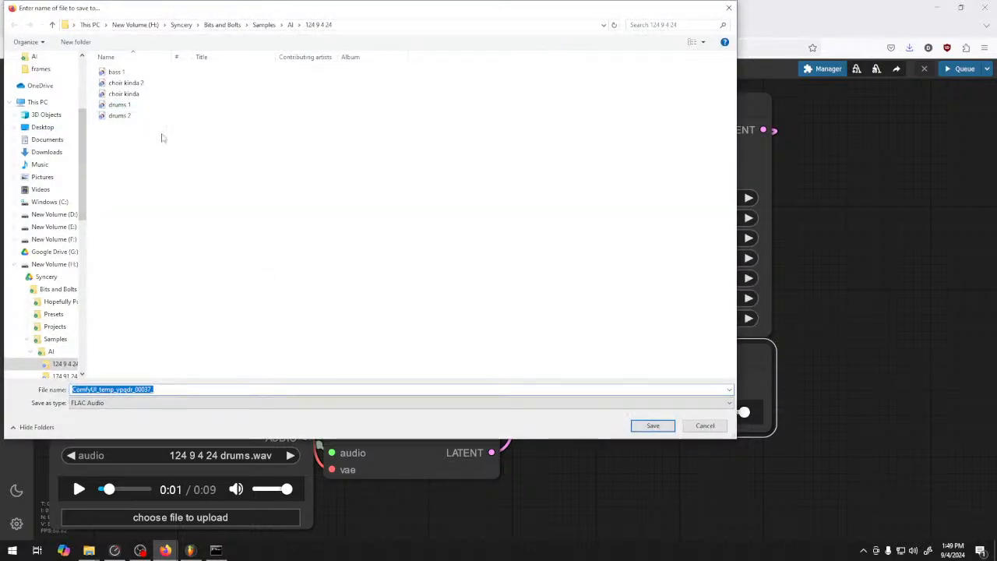
{"action": "left_click", "coordinate": [190, 117]}
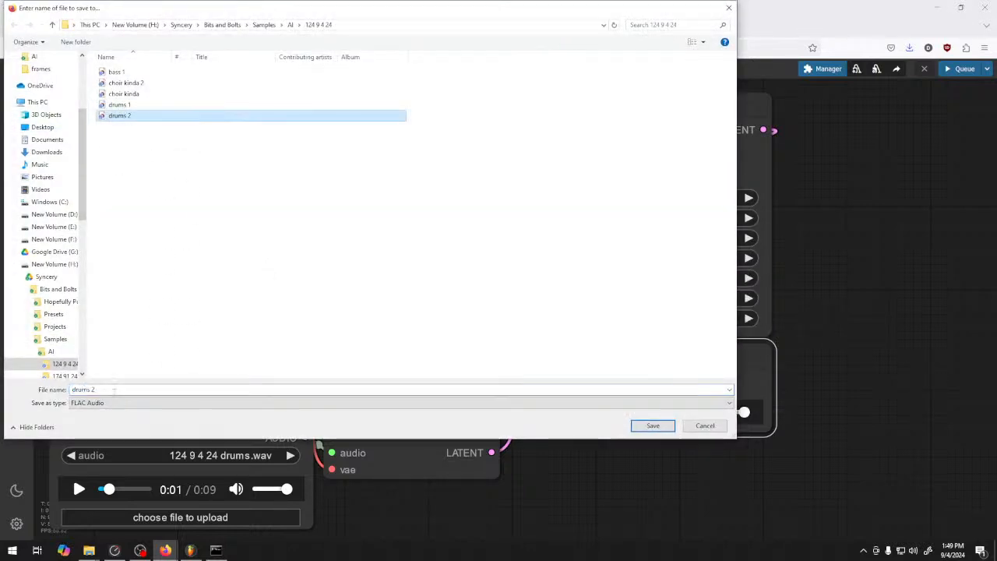
{"action": "left_click", "coordinate": [116, 389]}
{"action": "left_click", "coordinate": [125, 389]}
{"action": "key", "text": "BackSpace"}
{"action": "type", "text": "3"}
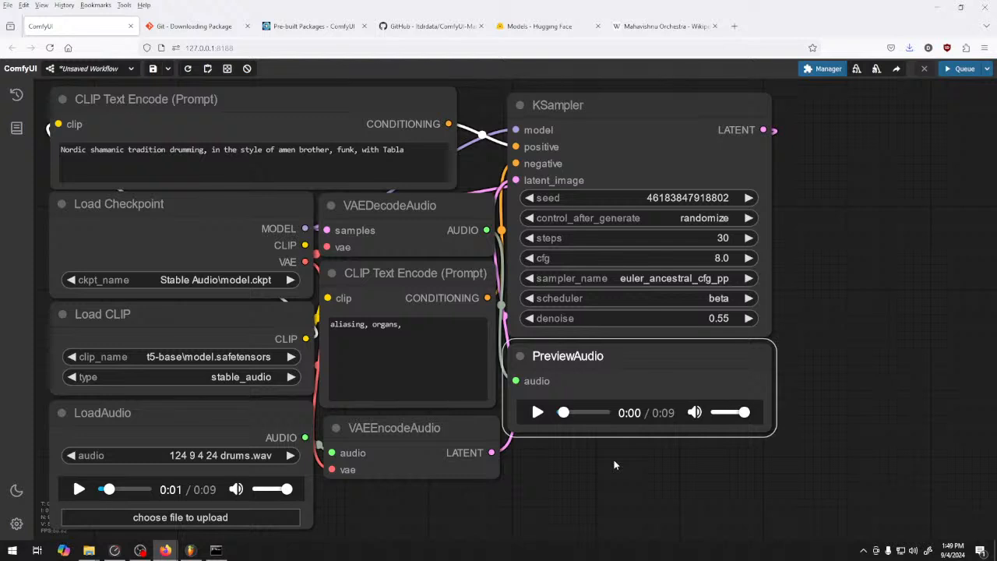
Replay the saved drum result and queue another generation with the same settings
{"action": "left_click", "coordinate": [537, 413]}
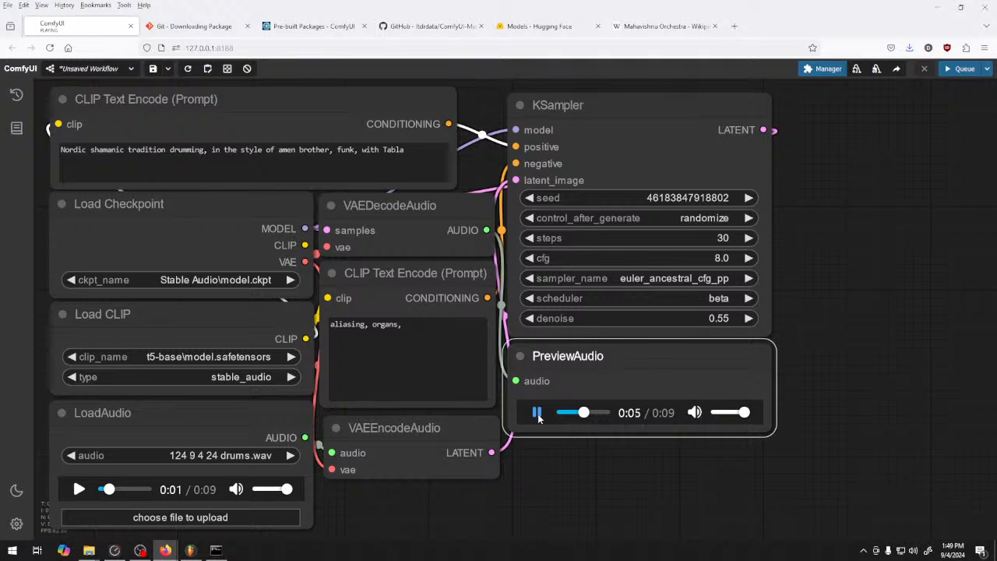
{"action": "left_click", "coordinate": [536, 413]}
{"action": "left_click", "coordinate": [908, 198]}
{"action": "left_click", "coordinate": [960, 69]}
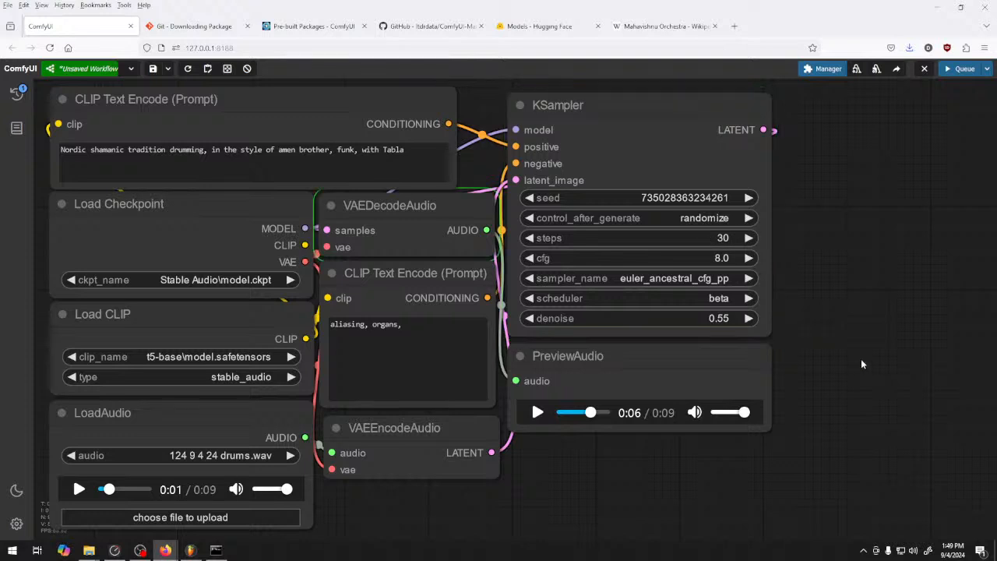
Listen to the newly generated drum variation in the PreviewAudio node
{"action": "left_click", "coordinate": [536, 413]}
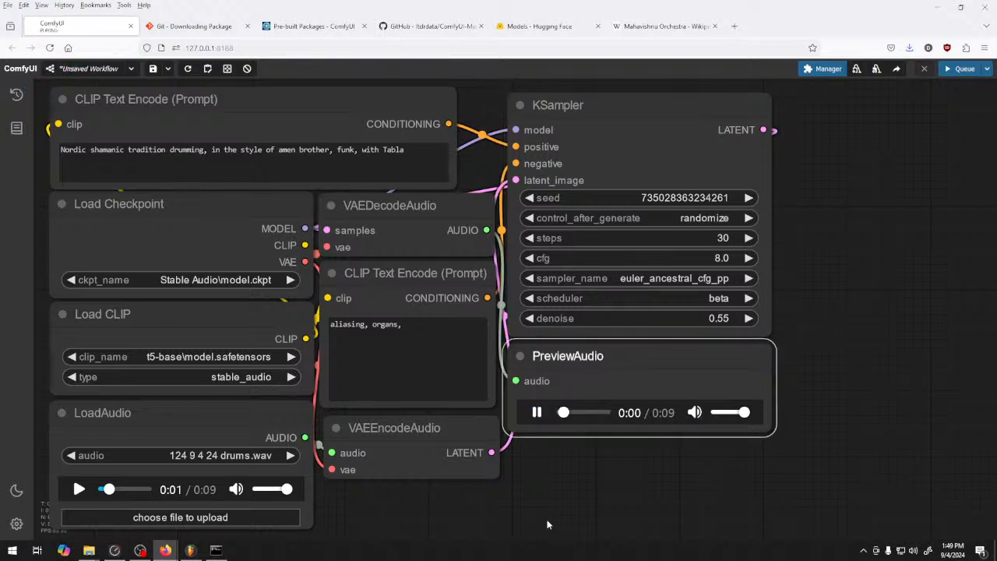
{"action": "left_click", "coordinate": [537, 414]}
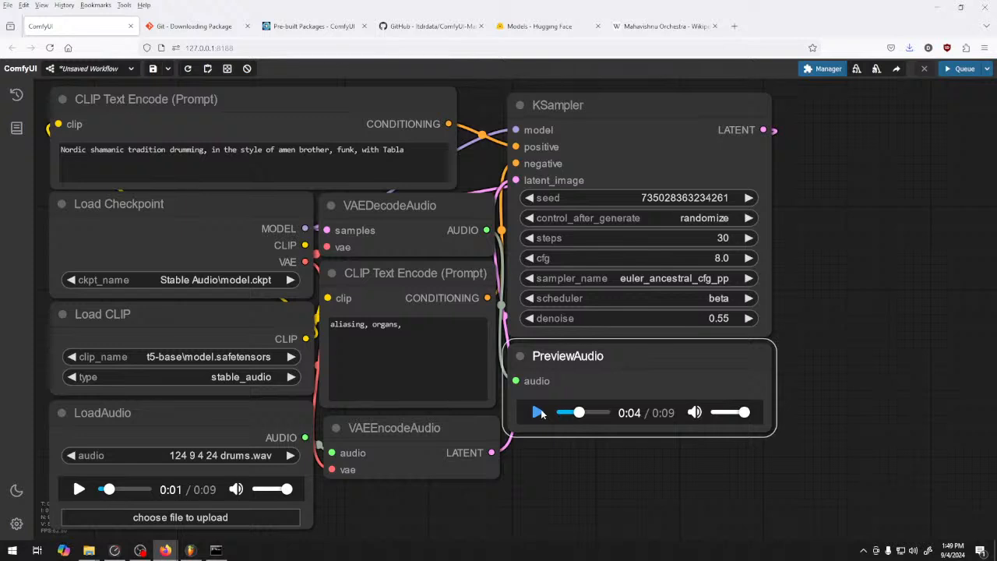
{"action": "left_click", "coordinate": [538, 413]}
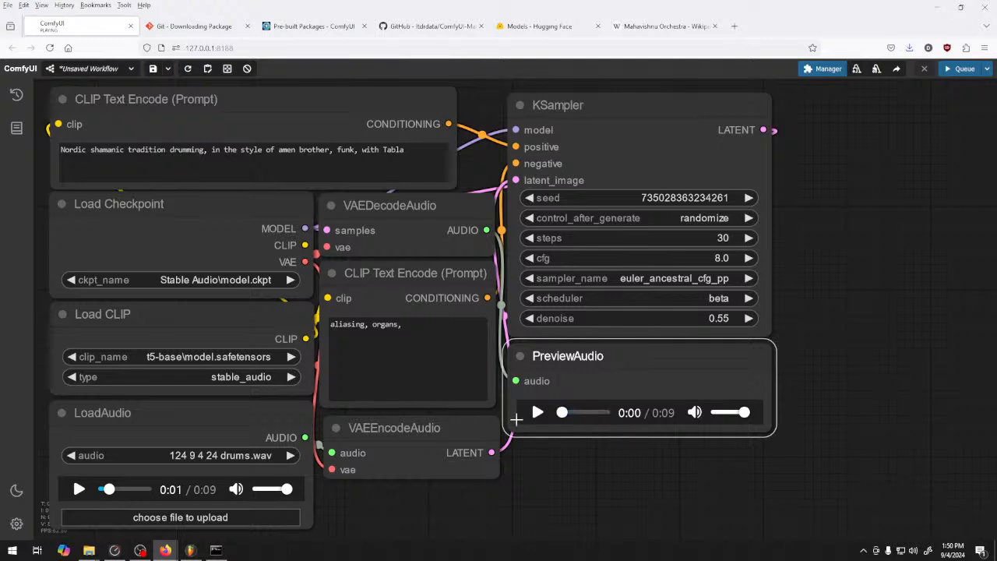
Save the new drum variation in the 124 9 4 24 samples folder under a name beginning with "drums 4"
{"action": "right_click", "coordinate": [635, 413]}
{"action": "left_click", "coordinate": [654, 329]}
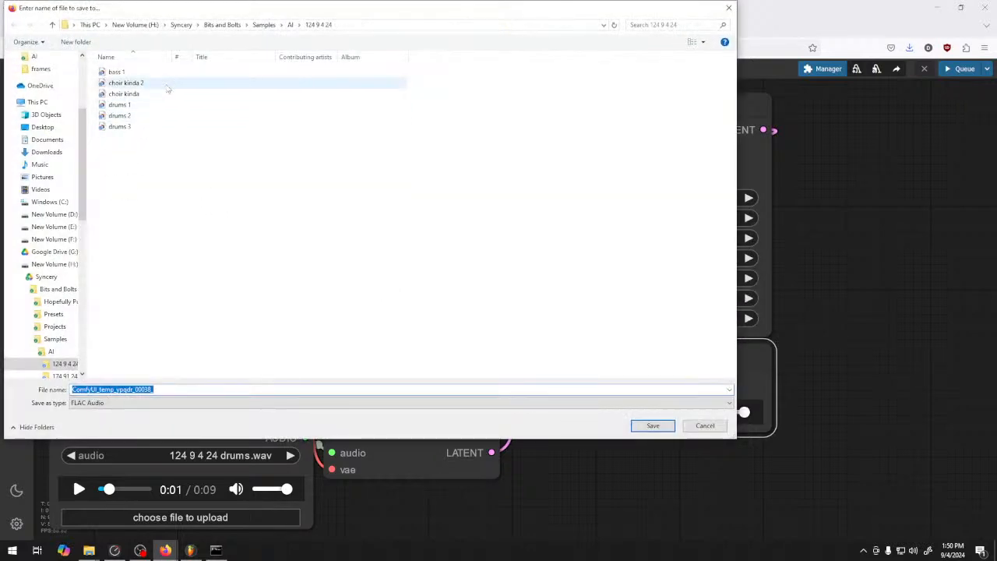
{"action": "left_click", "coordinate": [125, 127]}
{"action": "left_click", "coordinate": [159, 389]}
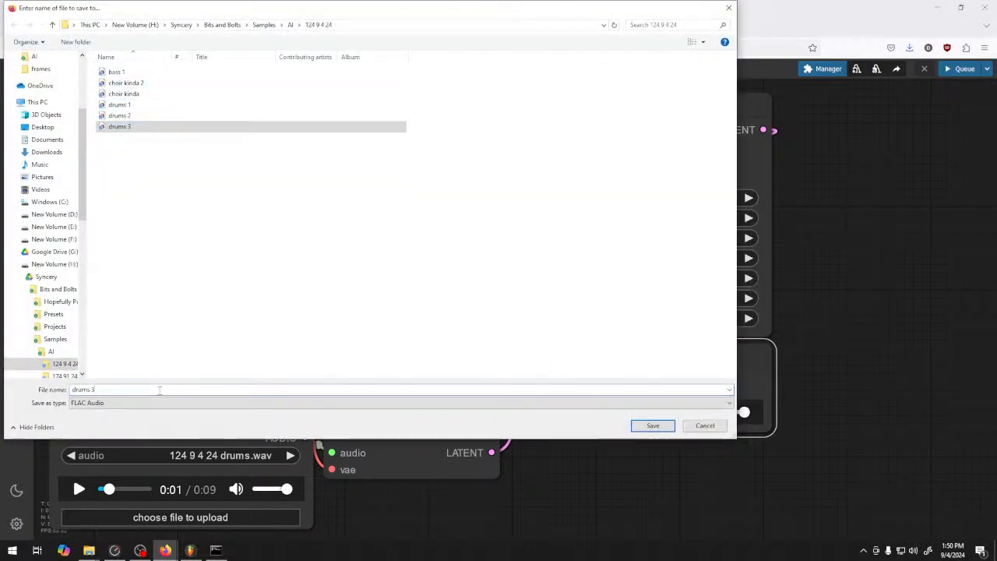
{"action": "key", "text": "BackSpace"}
{"action": "type", "text": "4"}
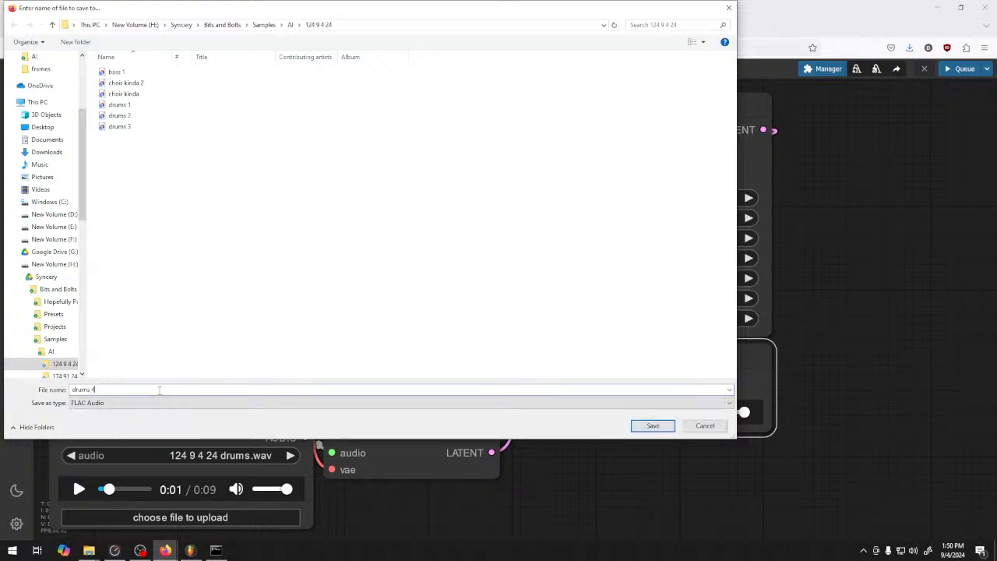
{"action": "type", "text": " 124"}
{"action": "key", "text": "BackSpace"}
{"action": "key", "text": "BackSpace"}
{"action": "type", "text": "2544"}
{"action": "key", "text": "Return"}
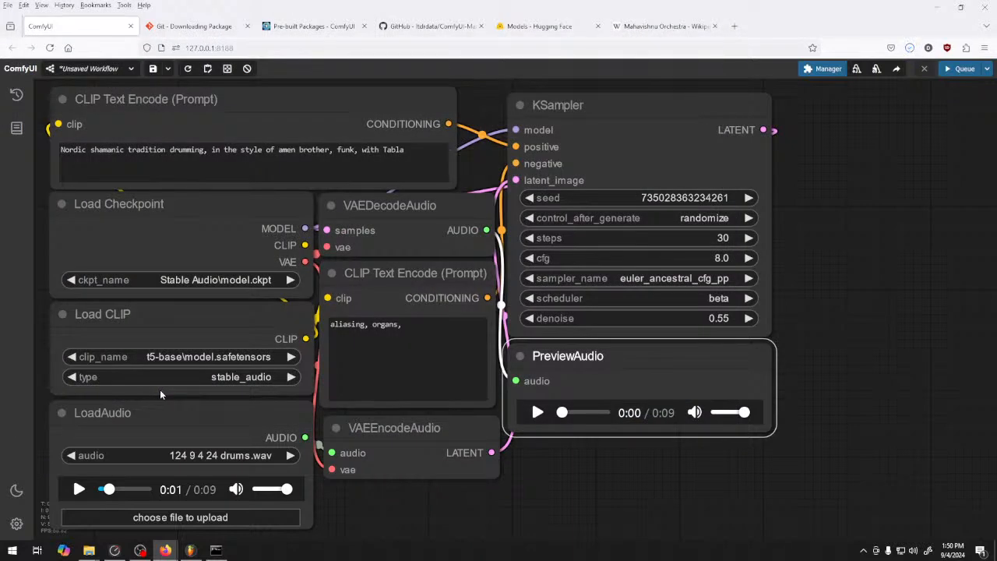
Raise the KSampler's denoise to 0.65 and queue another generation
{"action": "left_click", "coordinate": [751, 317]}
{"action": "left_click", "coordinate": [752, 317]}
{"action": "left_click", "coordinate": [751, 317]}
{"action": "left_click", "coordinate": [751, 317]}
{"action": "left_click", "coordinate": [751, 318]}
{"action": "left_click", "coordinate": [751, 317]}
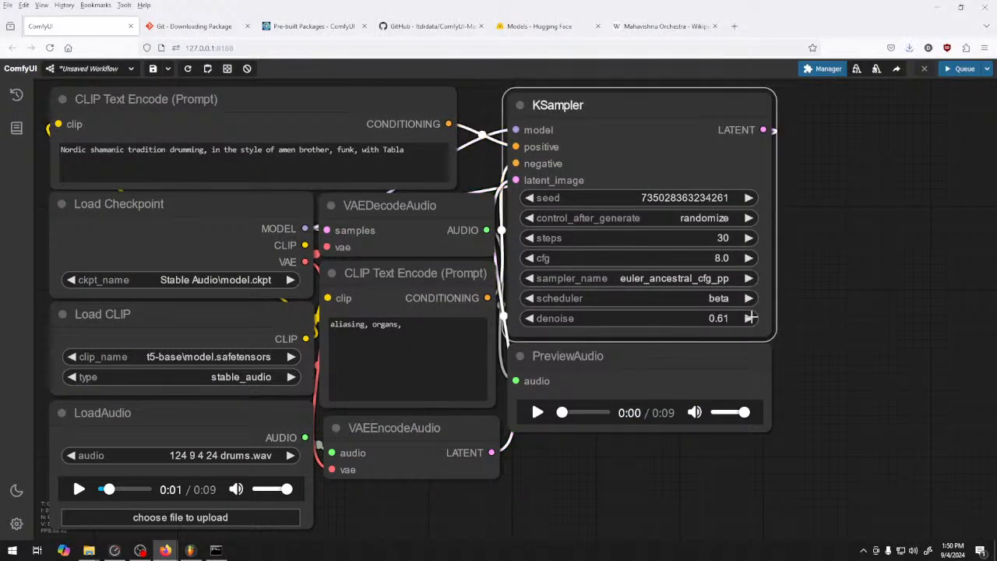
{"action": "left_click", "coordinate": [754, 317]}
{"action": "key", "text": "ctrl+Return"}
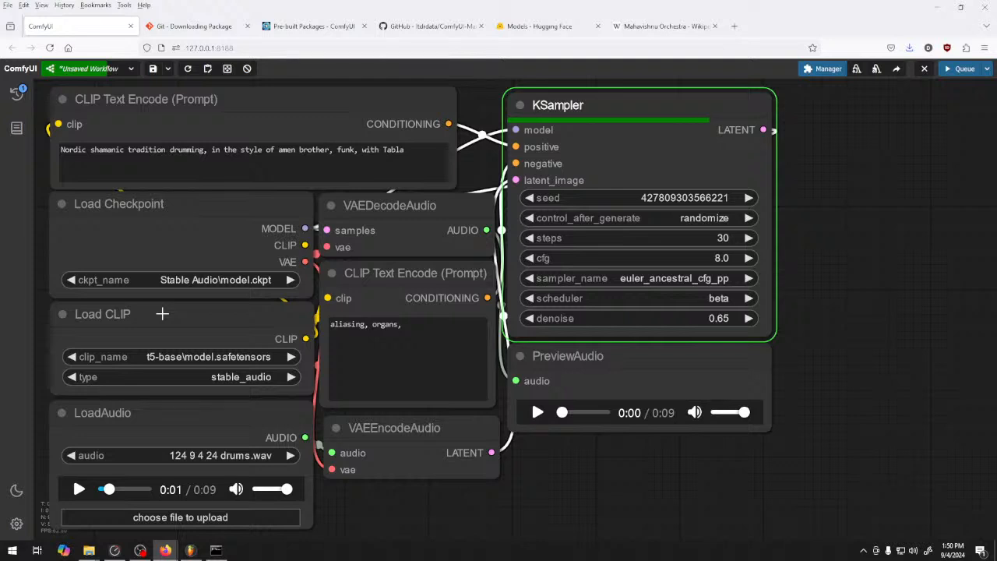
{"action": "mouse_move", "coordinate": [162, 313]}
{"action": "left_mouse_down"}
{"action": "mouse_move", "coordinate": [142, 319]}
{"action": "mouse_move", "coordinate": [162, 312]}
{"action": "left_mouse_up"}
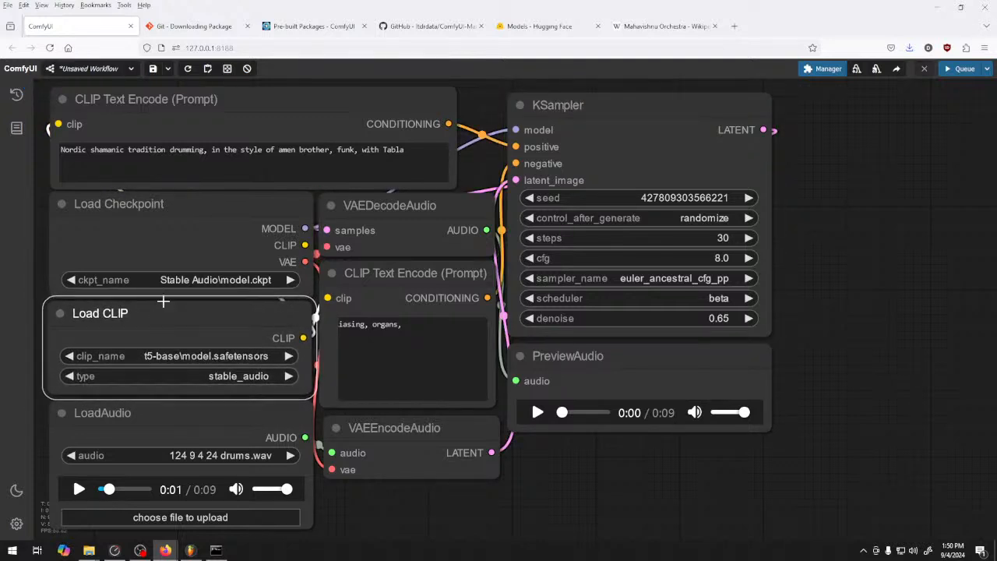
{"action": "right_click", "coordinate": [859, 236]}
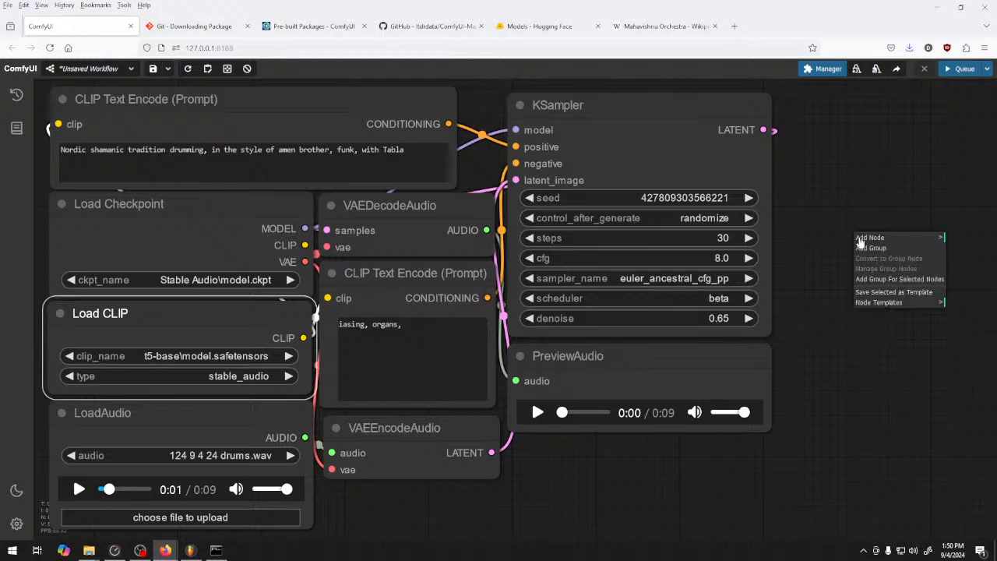
{"action": "right_click", "coordinate": [854, 204]}
{"action": "left_click", "coordinate": [856, 183]}
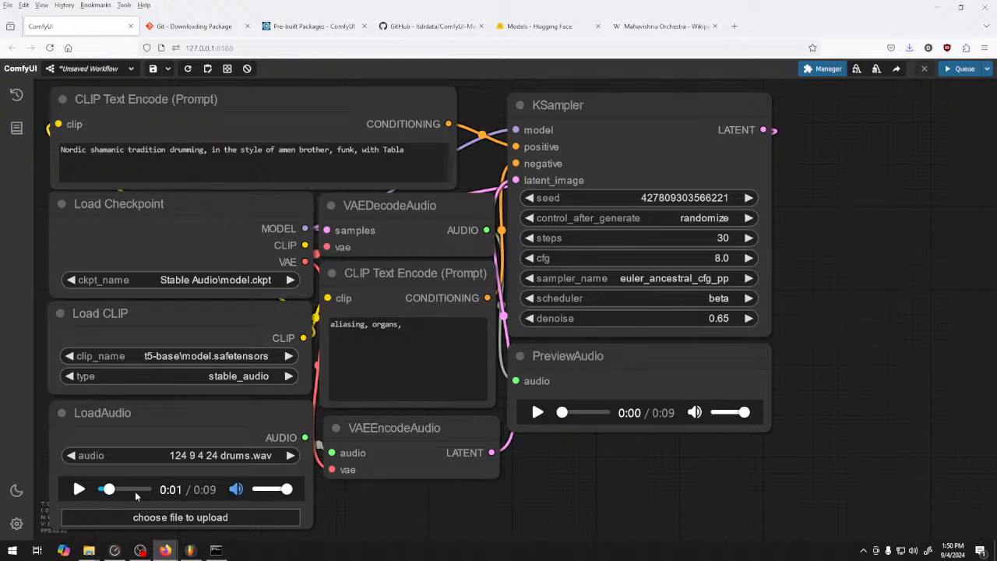
Play the source clip 124 9 4 24 drums.wav in the LoadAudio node and replay it from the start
{"action": "left_click", "coordinate": [79, 489]}
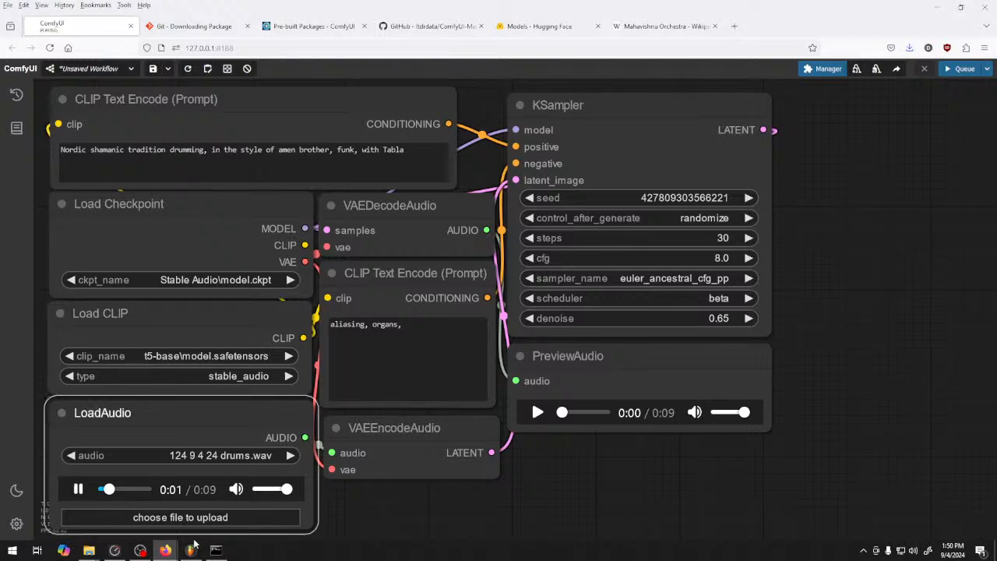
{"action": "left_click", "coordinate": [99, 491]}
{"action": "left_click_drag", "start_coordinate": [103, 490], "coordinate": [68, 488]}
{"action": "left_click", "coordinate": [79, 490]}
Play the result generated at 0.65 denoise in the PreviewAudio node, replaying it from the beginning
{"action": "left_click", "coordinate": [537, 412]}
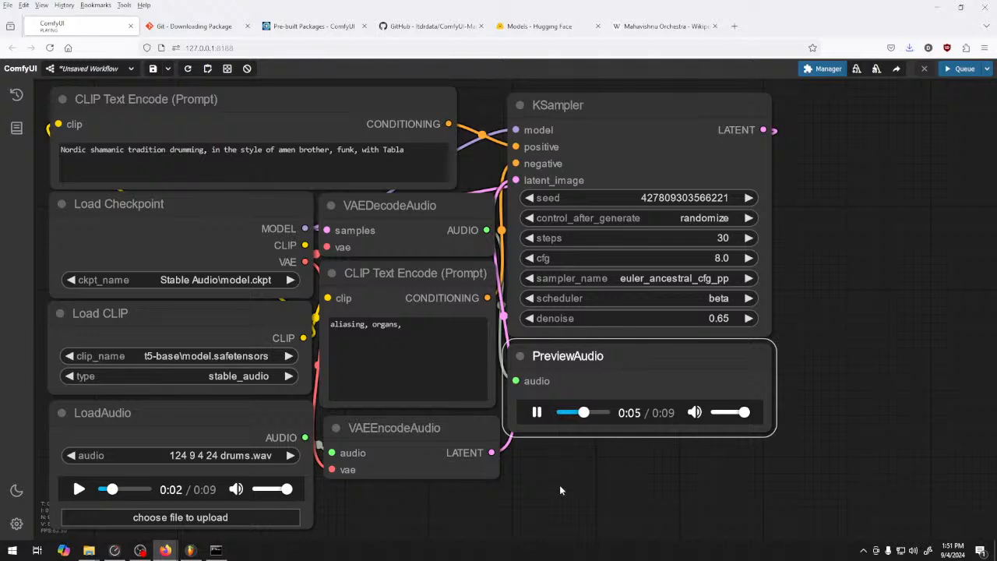
{"action": "left_click", "coordinate": [540, 416]}
{"action": "left_click_drag", "start_coordinate": [594, 414], "coordinate": [527, 419]}
{"action": "left_click", "coordinate": [537, 413]}
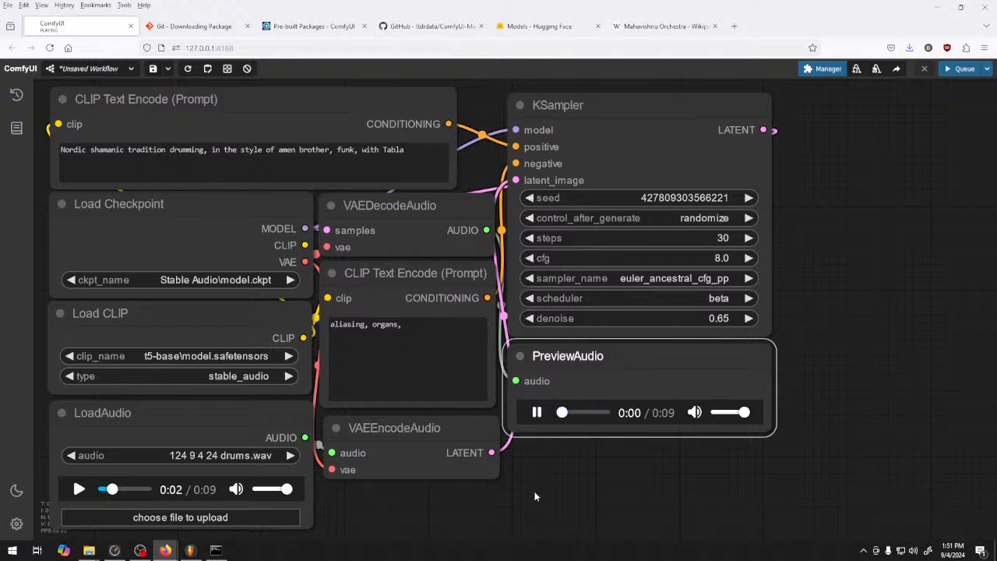
{"action": "left_click", "coordinate": [538, 413]}
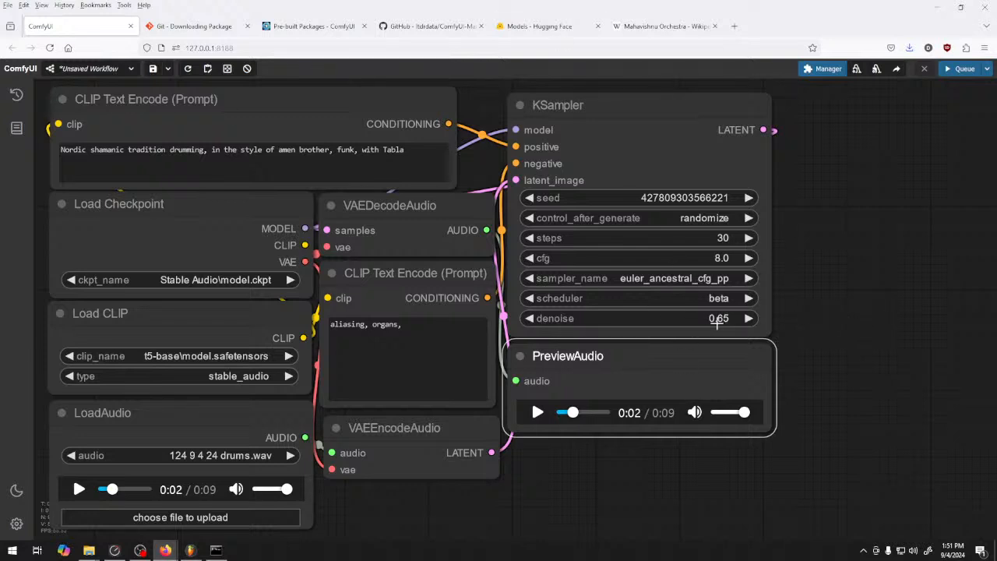
Lower the KSampler's denoise to 0.57 and queue another generation
{"action": "left_click", "coordinate": [528, 320]}
{"action": "left_click", "coordinate": [529, 319]}
{"action": "left_click", "coordinate": [530, 319]}
{"action": "left_click", "coordinate": [530, 319]}
{"action": "left_click", "coordinate": [531, 320]}
{"action": "left_click", "coordinate": [531, 320]}
{"action": "left_click", "coordinate": [532, 320]}
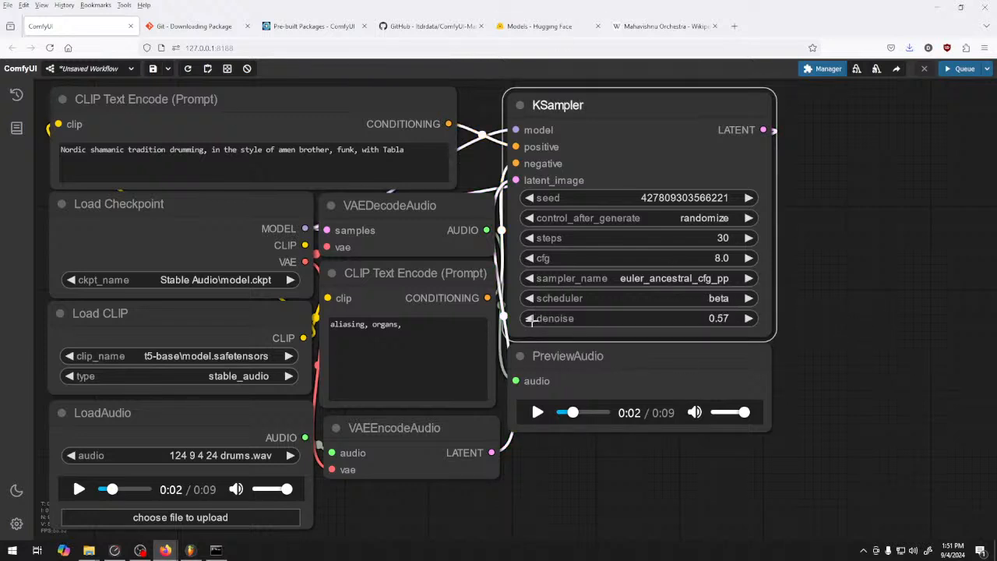
{"action": "left_click", "coordinate": [965, 69]}
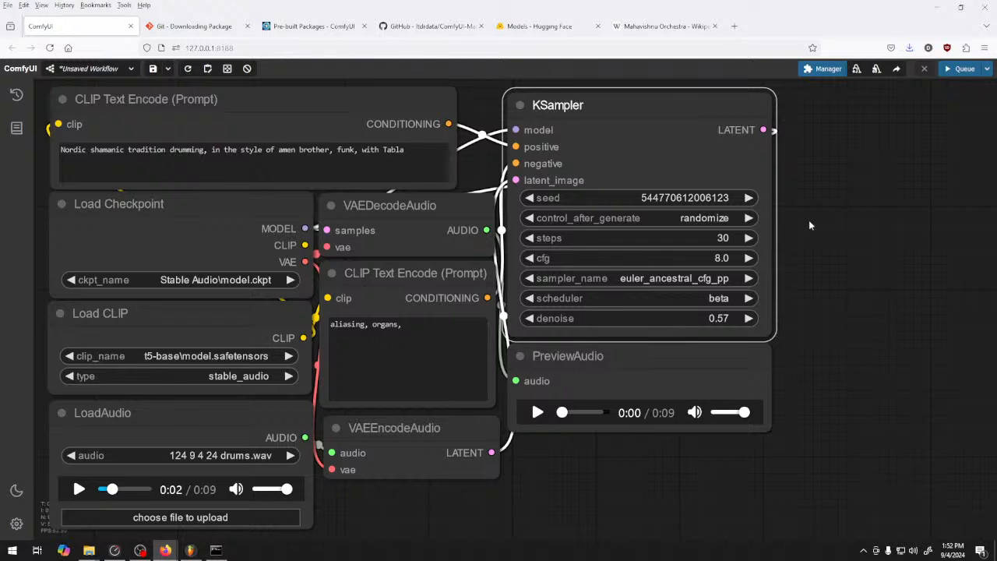
Search the Manager's custom nodes for "audio", look through the list and close it
{"action": "left_click", "coordinate": [826, 69]}
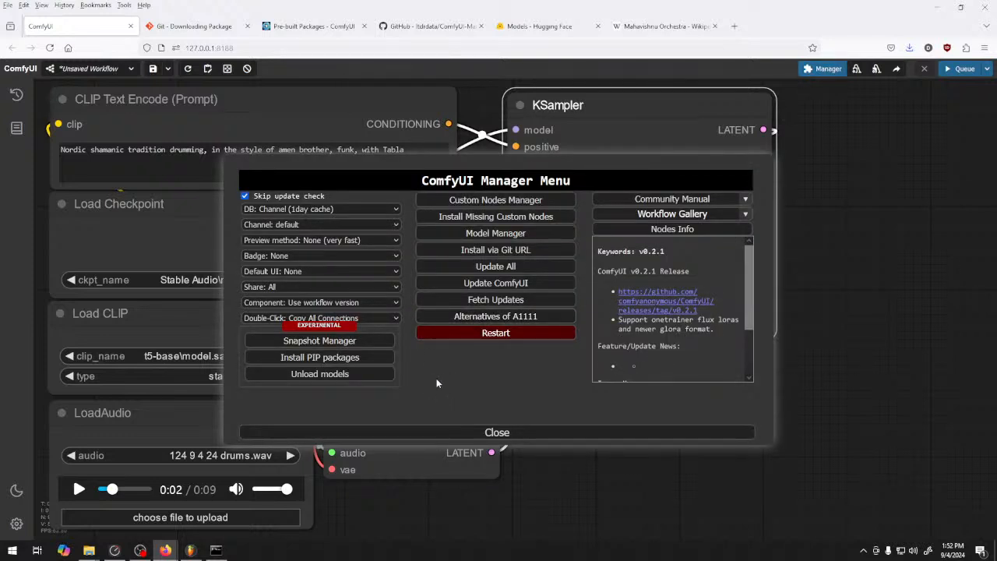
{"action": "left_click", "coordinate": [526, 201]}
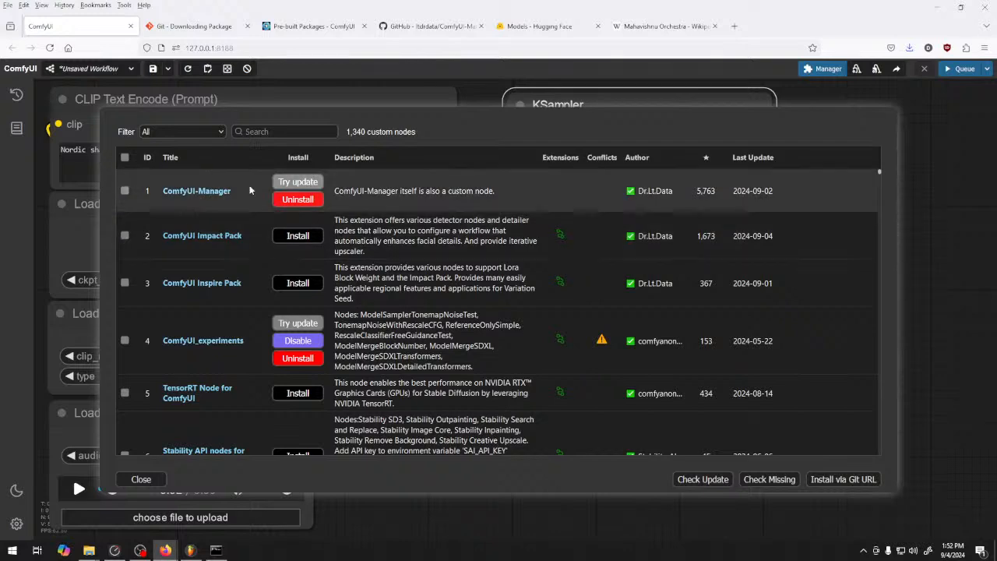
{"action": "left_click", "coordinate": [263, 130]}
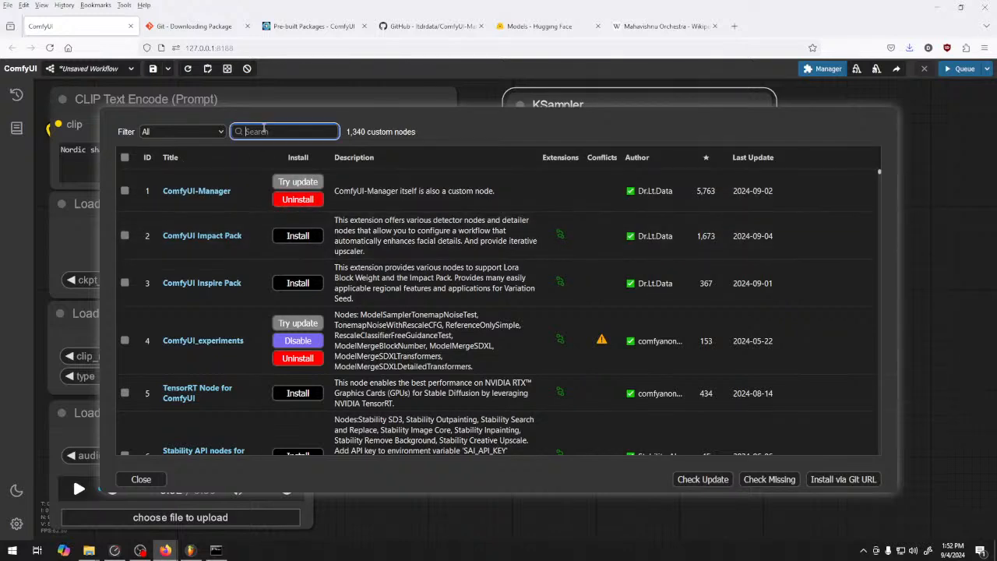
{"action": "type", "text": "audio"}
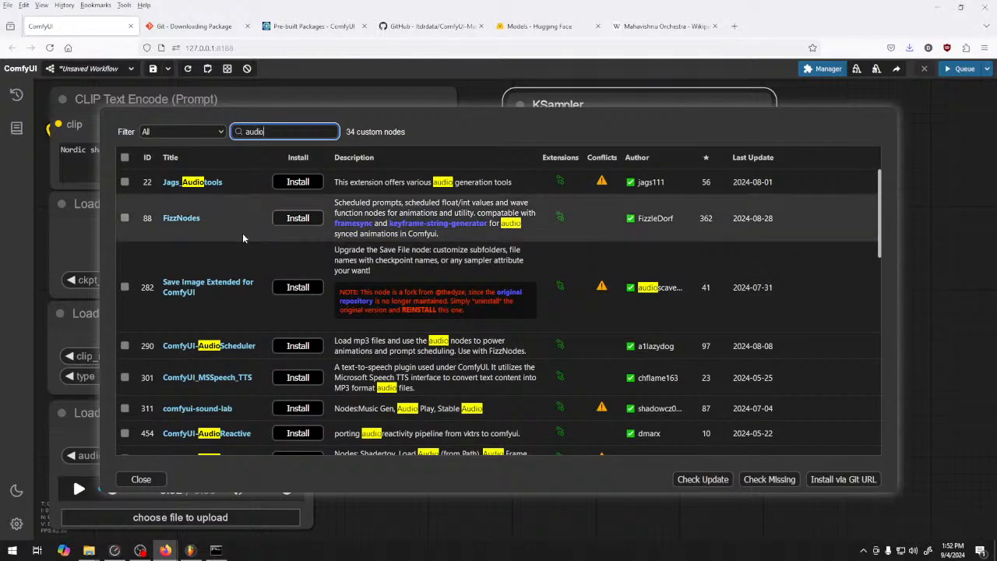
{"action": "scroll", "coordinate": [236, 376], "scroll_direction": "down", "scroll_amount": 3}
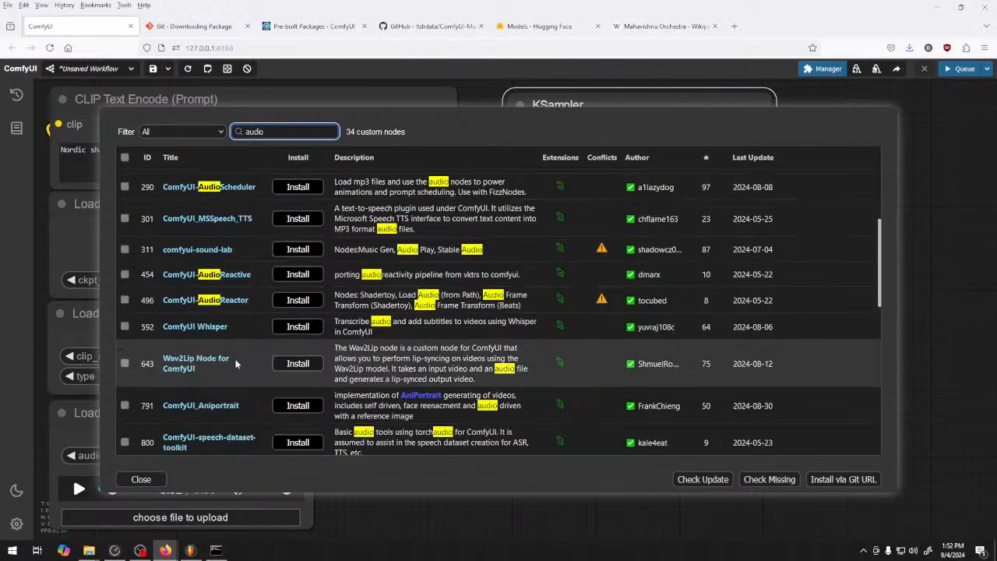
{"action": "scroll", "coordinate": [388, 413], "scroll_direction": "up", "scroll_amount": 3}
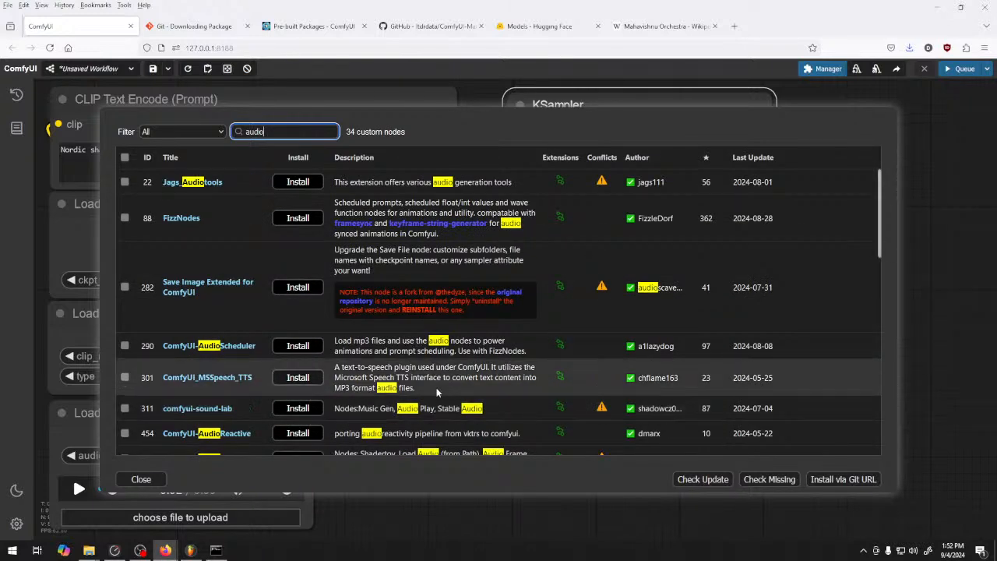
{"action": "left_click", "coordinate": [142, 479]}
{"action": "left_click", "coordinate": [573, 435]}
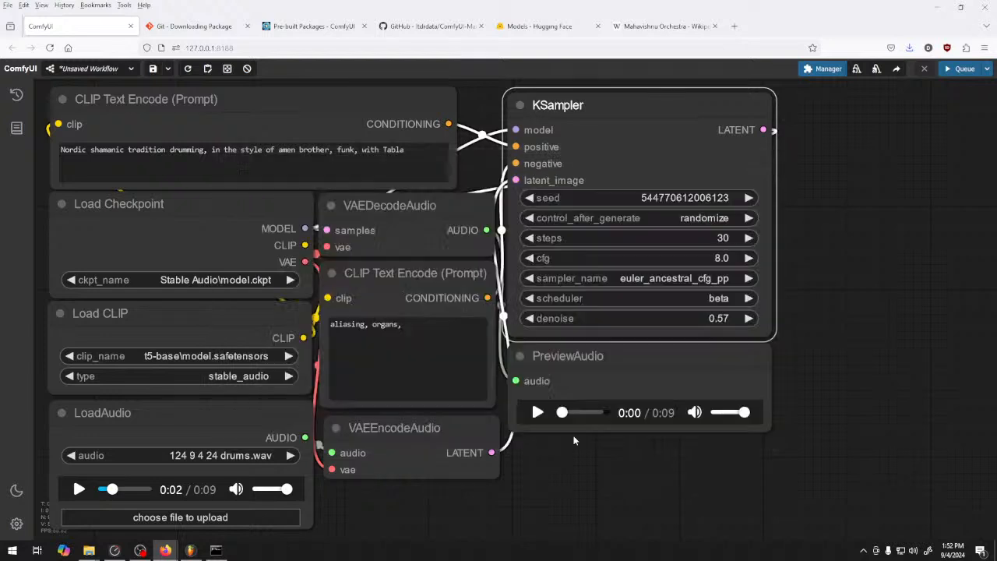
Listen to the result generated at 0.57 denoise in the PreviewAudio node, replaying it from the start
{"action": "left_click", "coordinate": [537, 413]}
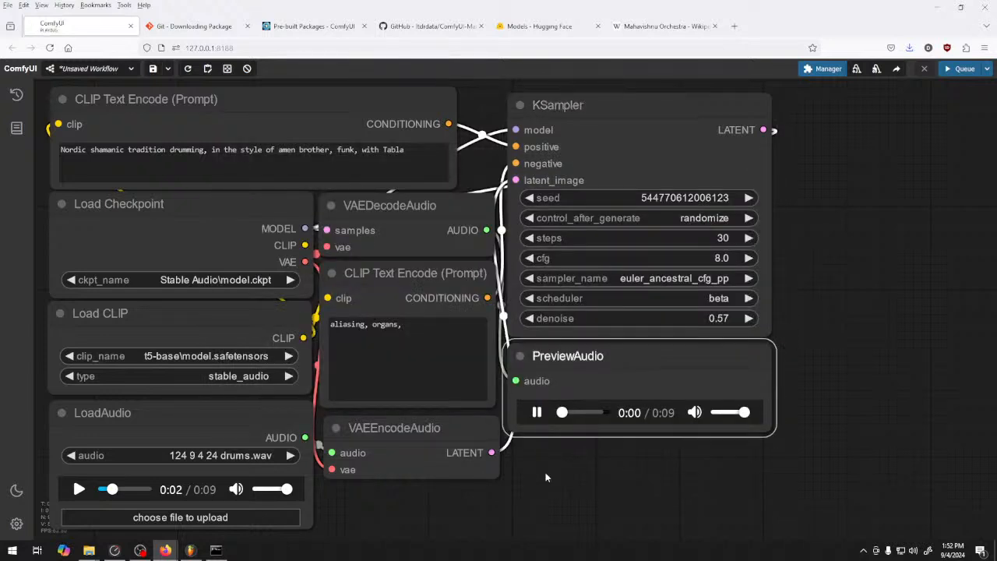
{"action": "left_click", "coordinate": [537, 413]}
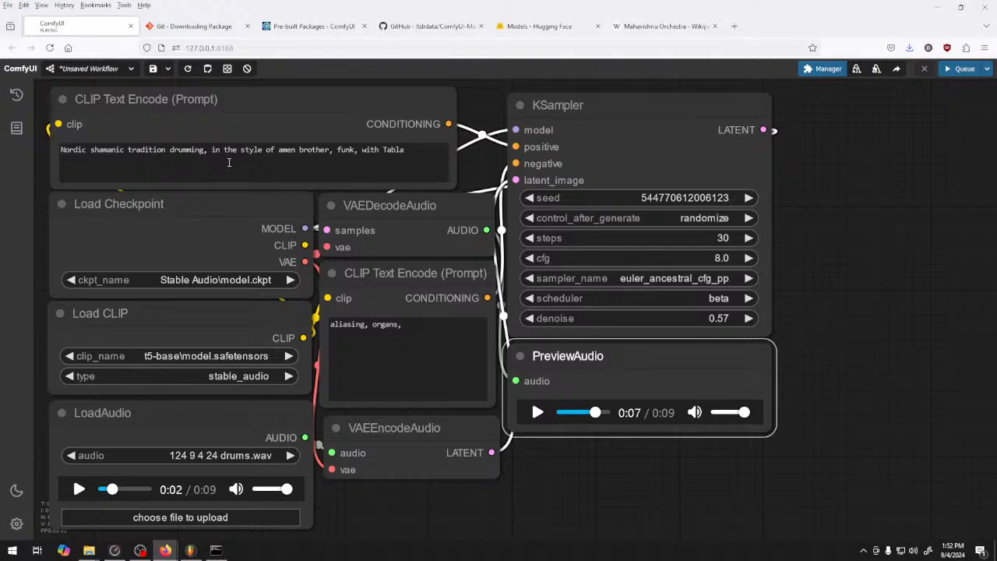
{"action": "left_click_drag", "start_coordinate": [595, 413], "coordinate": [562, 412]}
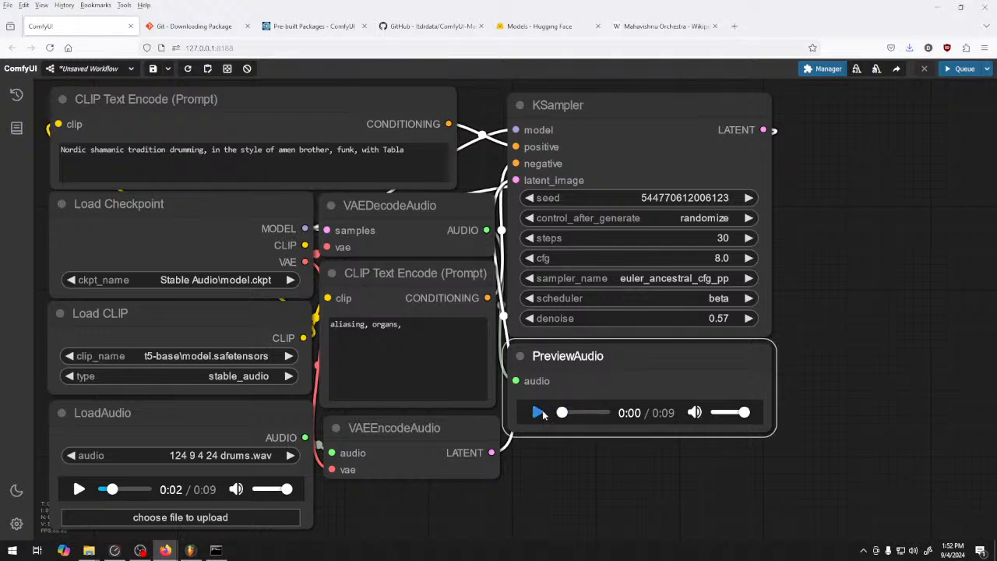
{"action": "left_click", "coordinate": [541, 413]}
{"action": "left_click", "coordinate": [540, 412]}
Replace the positive prompt with "Capoeira percussion", checking the spelling of "capoeira" with a Google search in a new browser tab
{"action": "triple_click", "coordinate": [371, 159]}
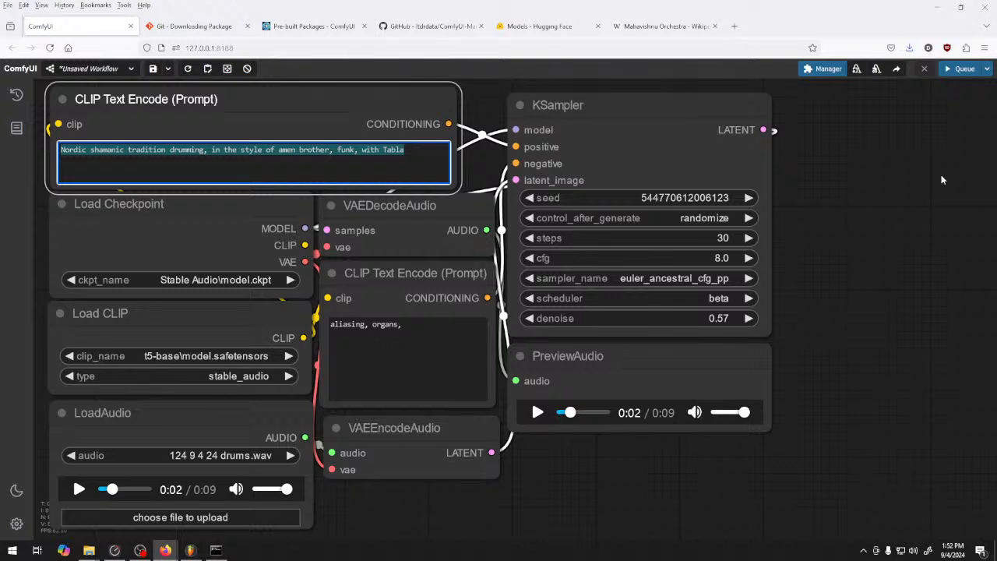
{"action": "type", "text": "cap"}
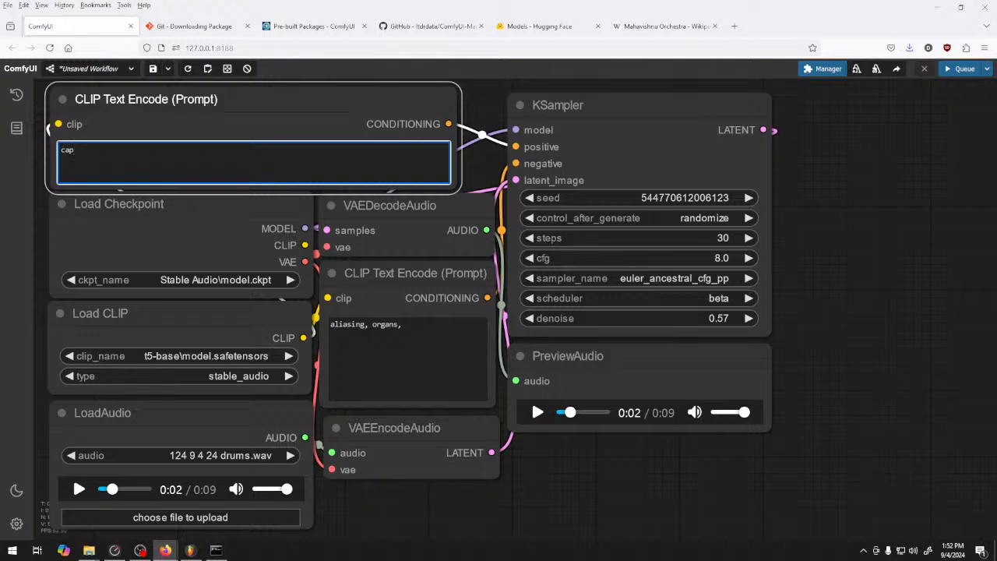
{"action": "type", "text": "oeira"}
{"action": "left_click", "coordinate": [735, 27]}
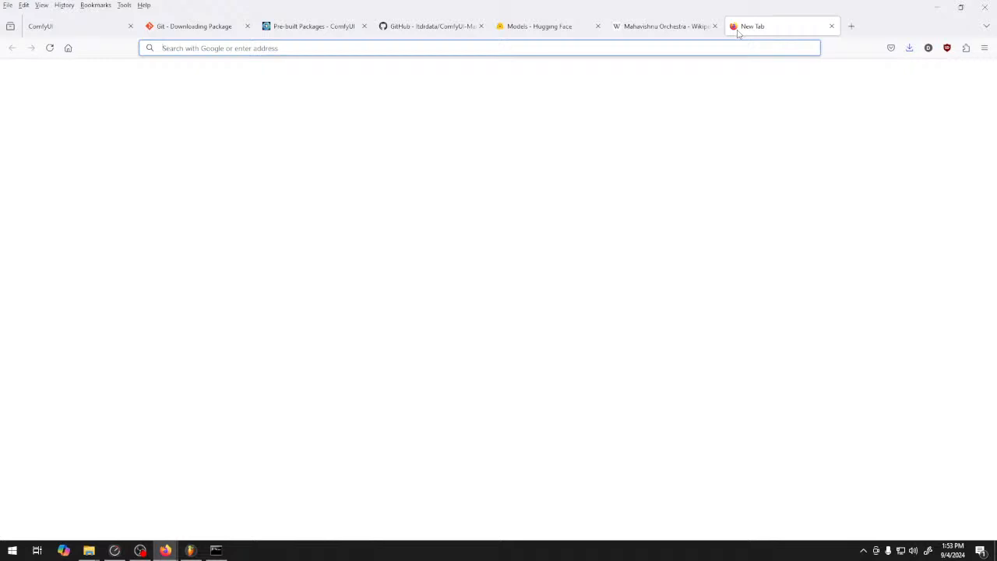
{"action": "type", "text": "capoeira"}
{"action": "key", "text": "Return"}
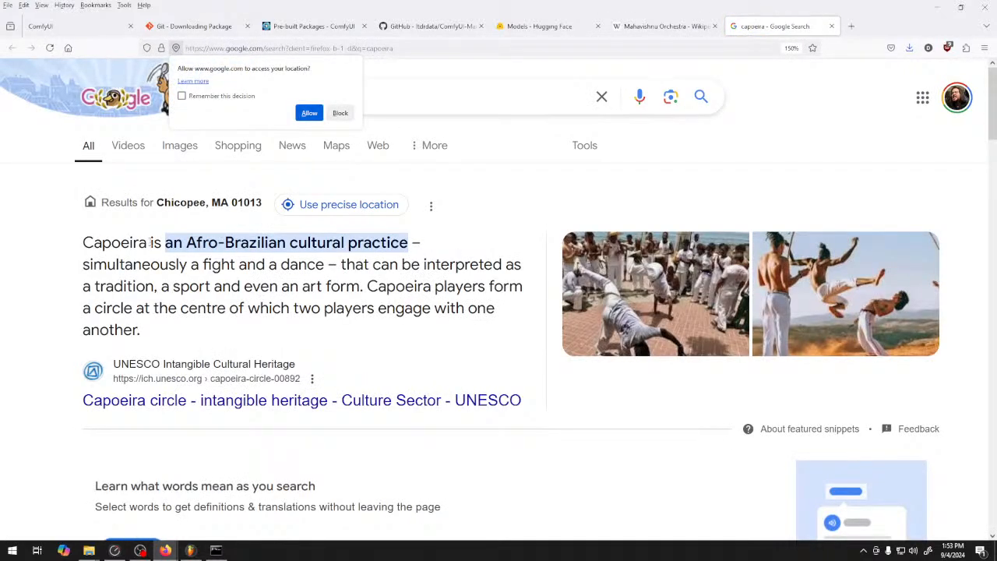
{"action": "double_click", "coordinate": [133, 242]}
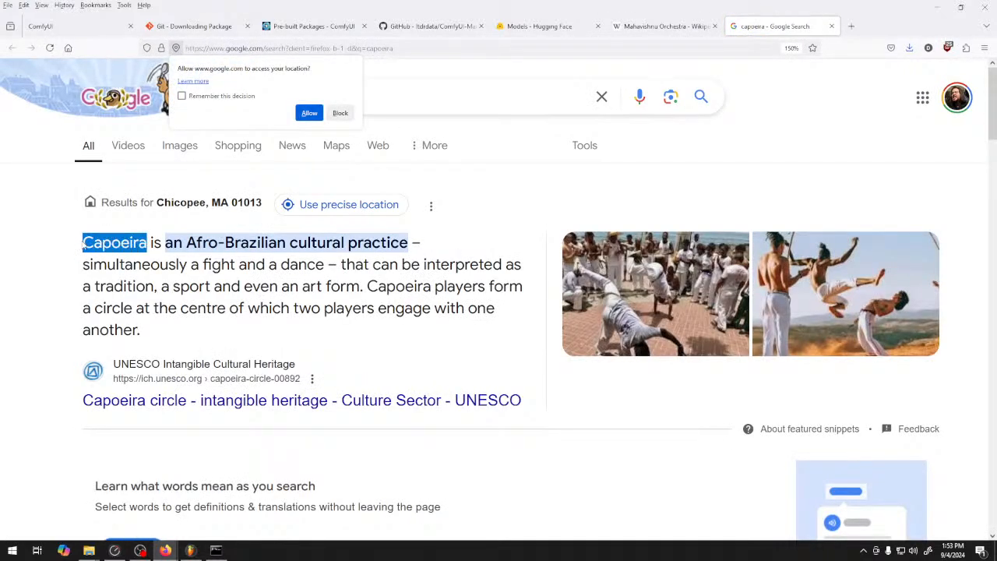
{"action": "left_click", "coordinate": [88, 26]}
{"action": "left_click", "coordinate": [64, 179]}
{"action": "type", "text": "percussion"}
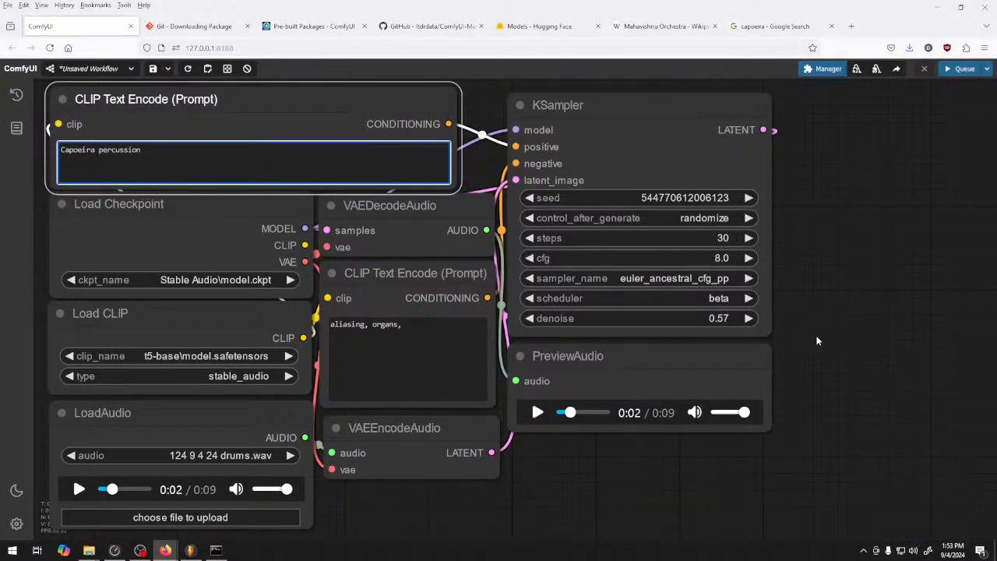
Queue a generation of the Capoeira percussion prompt with denoise at 0.57 and listen to the result
{"action": "left_click", "coordinate": [749, 318]}
{"action": "left_click", "coordinate": [749, 318]}
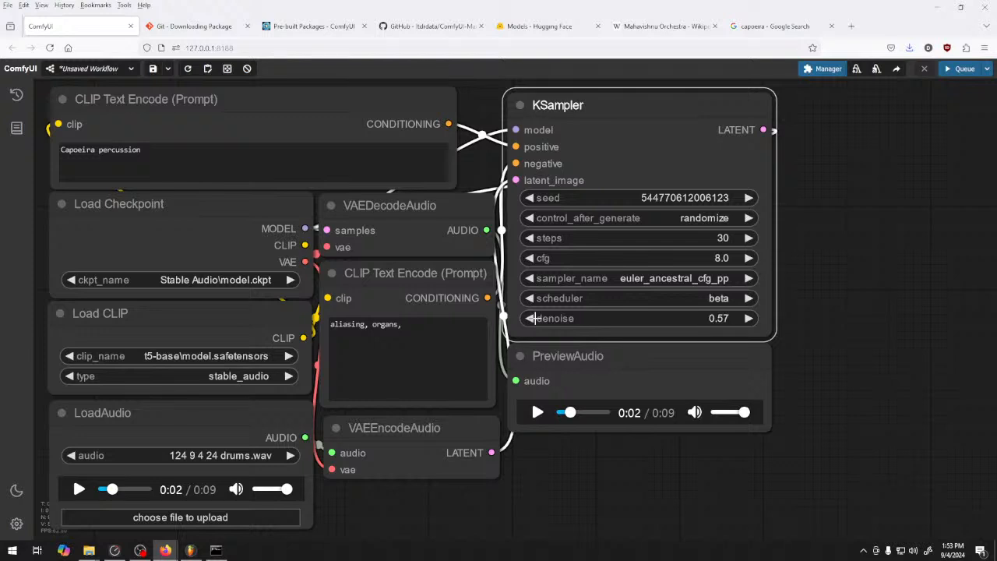
{"action": "left_click", "coordinate": [963, 68]}
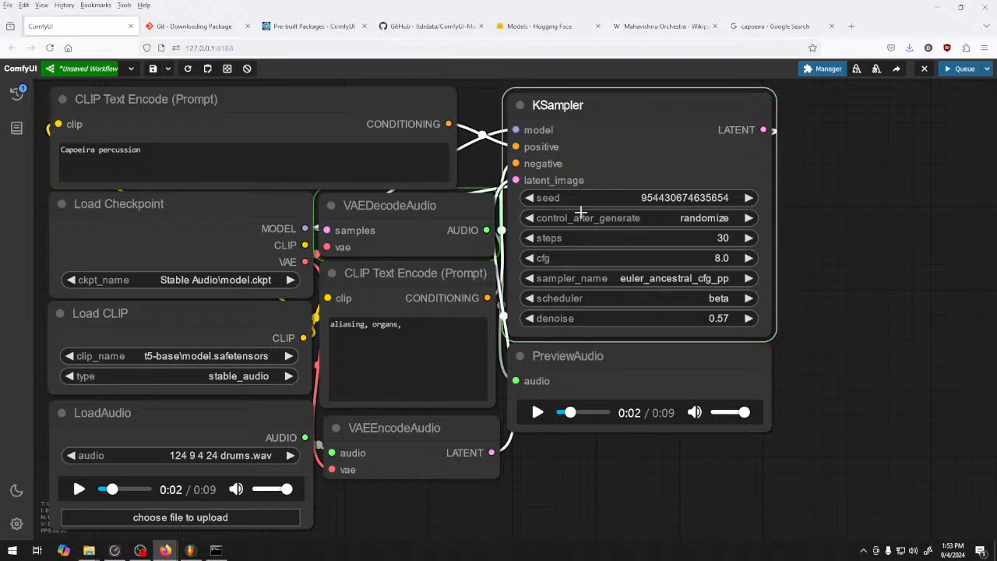
{"action": "left_click", "coordinate": [537, 412]}
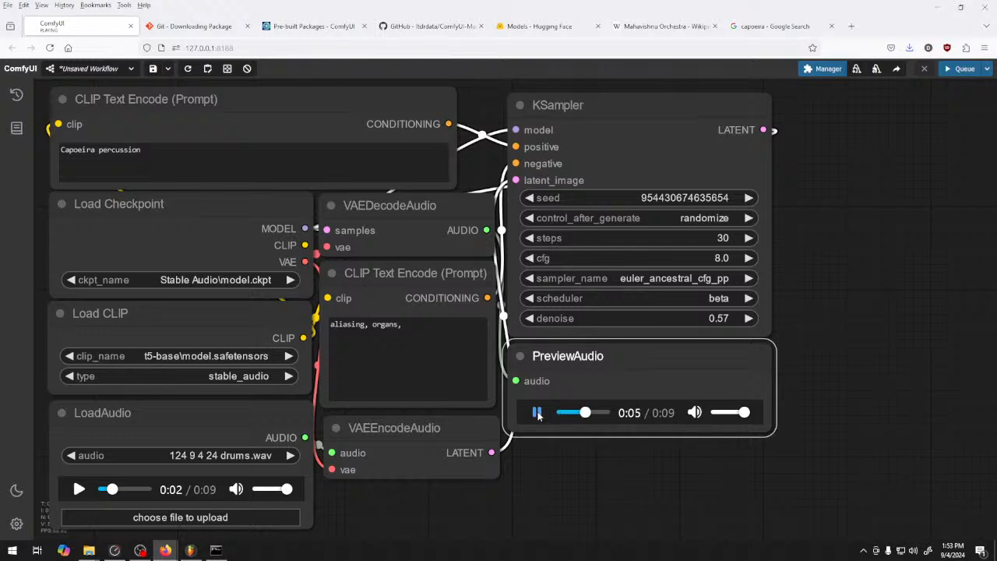
{"action": "left_click", "coordinate": [537, 412]}
Add a comma to the end of the positive prompt and search Google for "Capoeira string thing"
{"action": "left_click", "coordinate": [198, 148]}
{"action": "type", "text": ","}
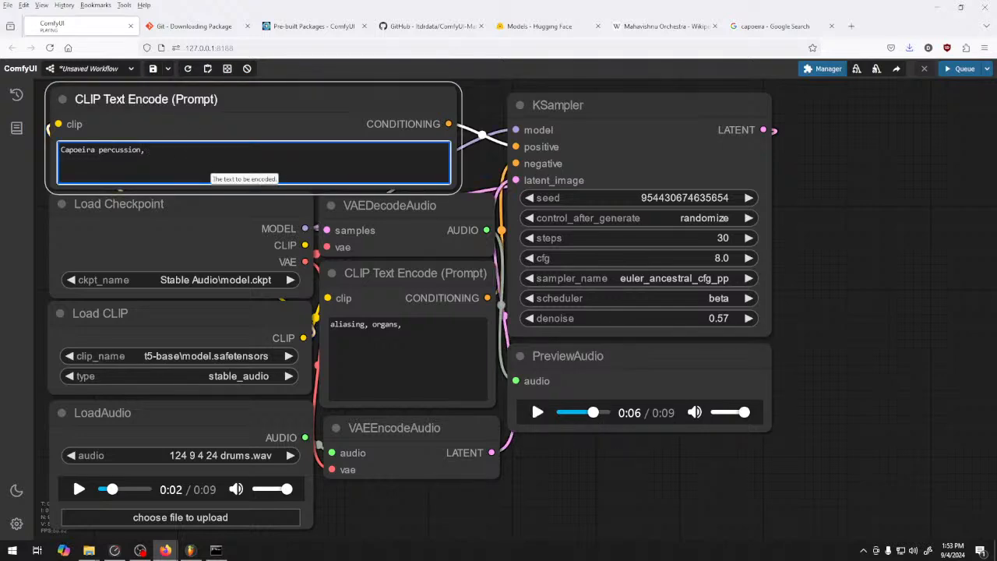
{"action": "left_click", "coordinate": [772, 25]}
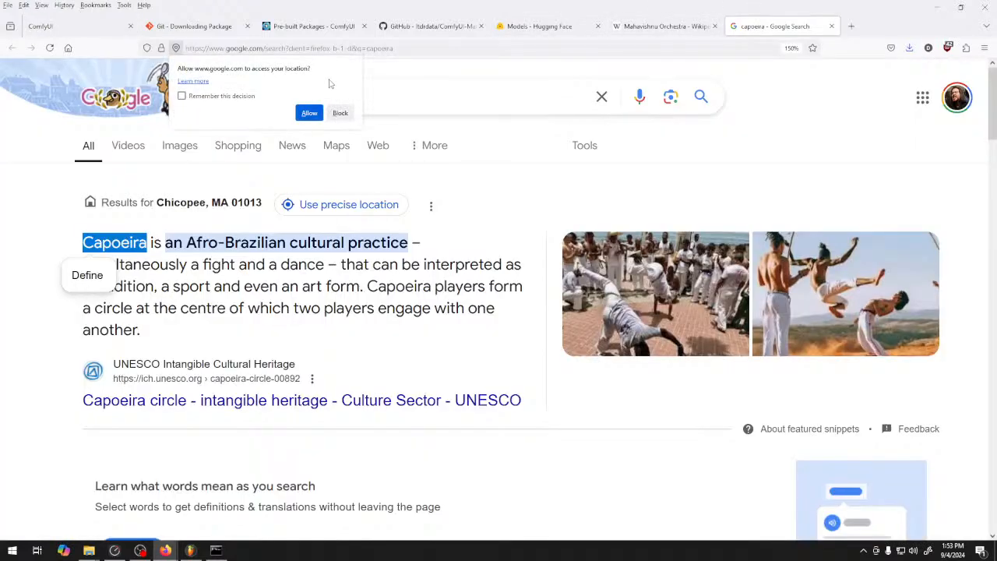
{"action": "left_click", "coordinate": [409, 99]}
{"action": "left_click", "coordinate": [341, 113]}
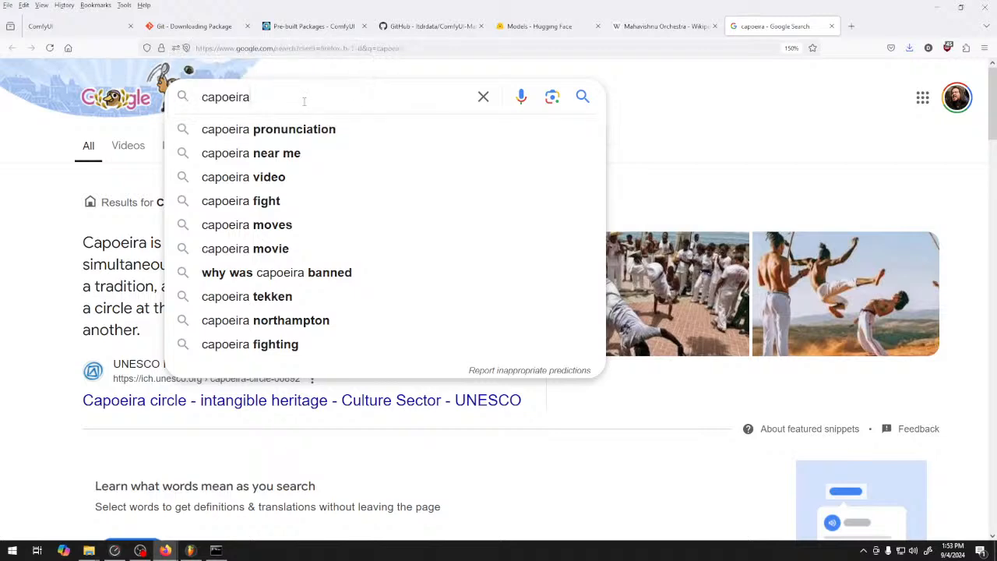
{"action": "left_click", "coordinate": [118, 253]}
{"action": "left_click_drag", "start_coordinate": [146, 245], "coordinate": [82, 244]}
{"action": "key", "text": "ctrl+c"}
{"action": "left_click", "coordinate": [279, 97]}
{"action": "key", "text": "ctrl+a"}
{"action": "key", "text": "ctrl+v"}
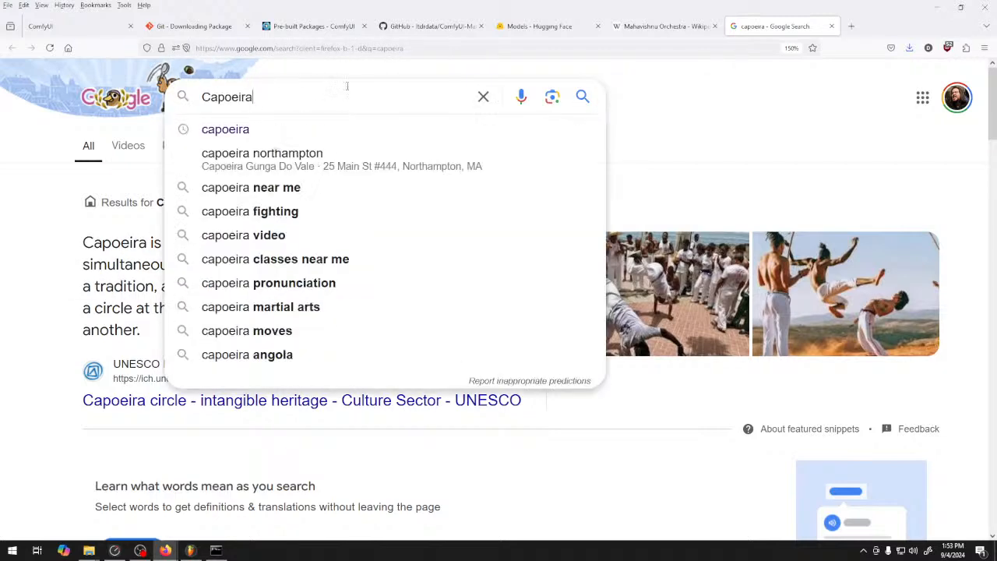
{"action": "type", "text": "string thing"}
{"action": "key", "text": "Return"}
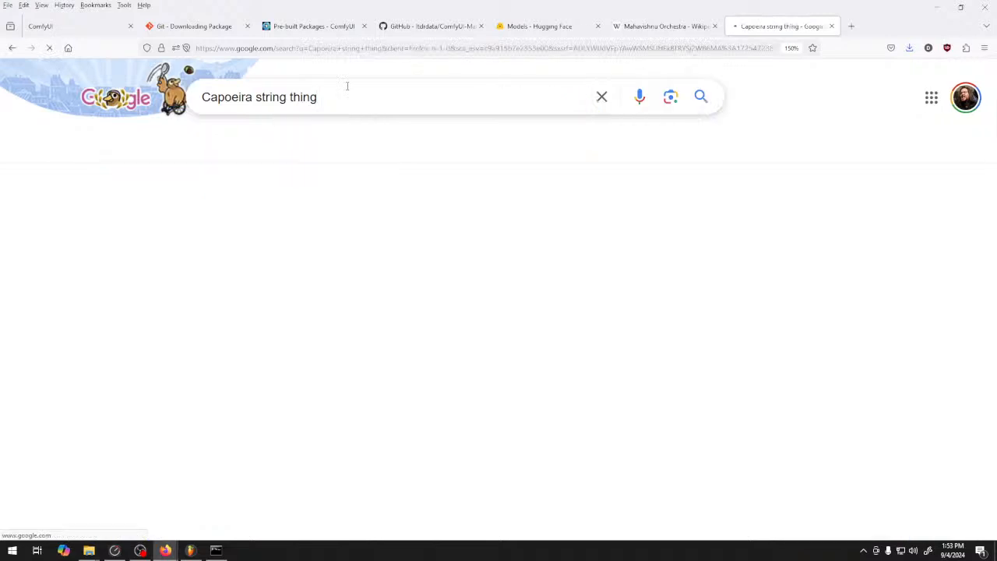
Copy "Berimbau" from the search results to the end of the positive prompt and queue another generation
{"action": "left_click_drag", "start_coordinate": [151, 231], "coordinate": [82, 231]}
{"action": "key", "text": "ctrl+c"}
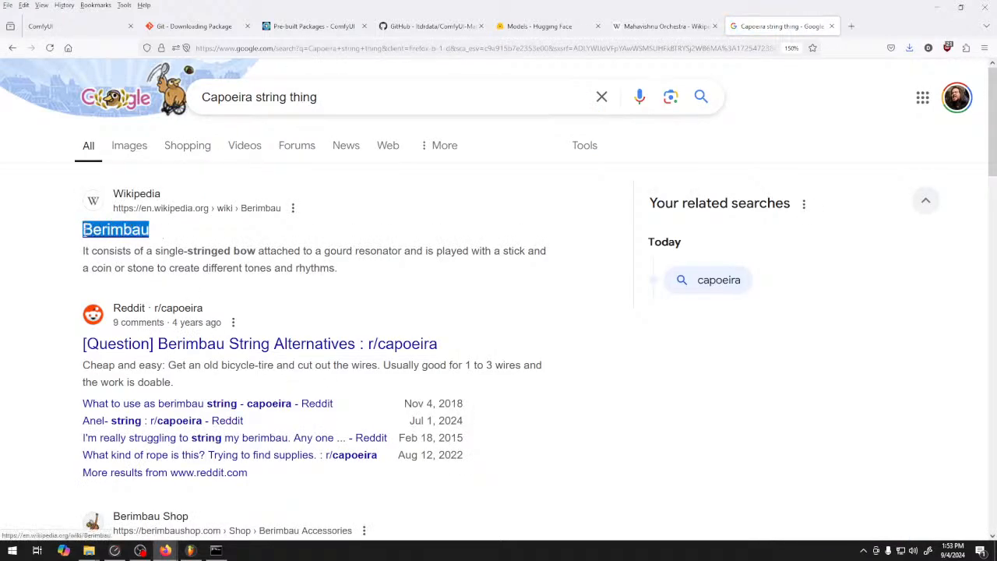
{"action": "left_click", "coordinate": [97, 27]}
{"action": "key", "text": "ctrl+v"}
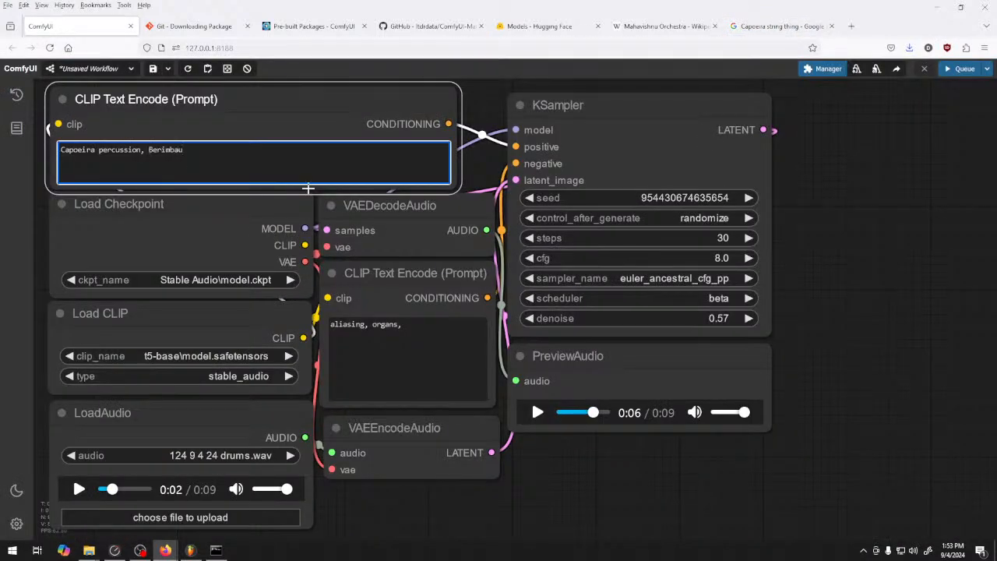
{"action": "left_click", "coordinate": [960, 69]}
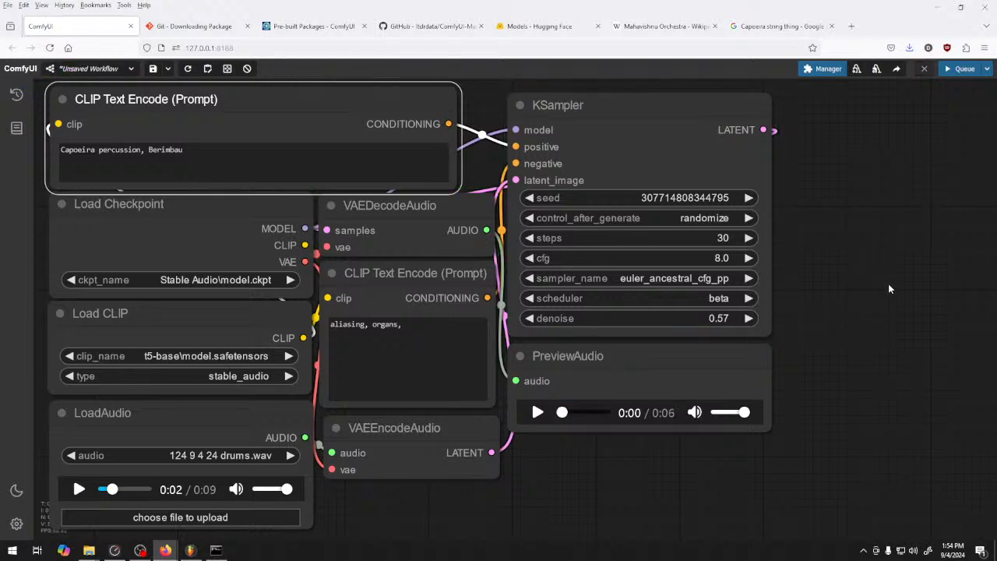
Listen to the generated Capoeira and Berimbau percussion in the PreviewAudio node
{"action": "left_click", "coordinate": [537, 413]}
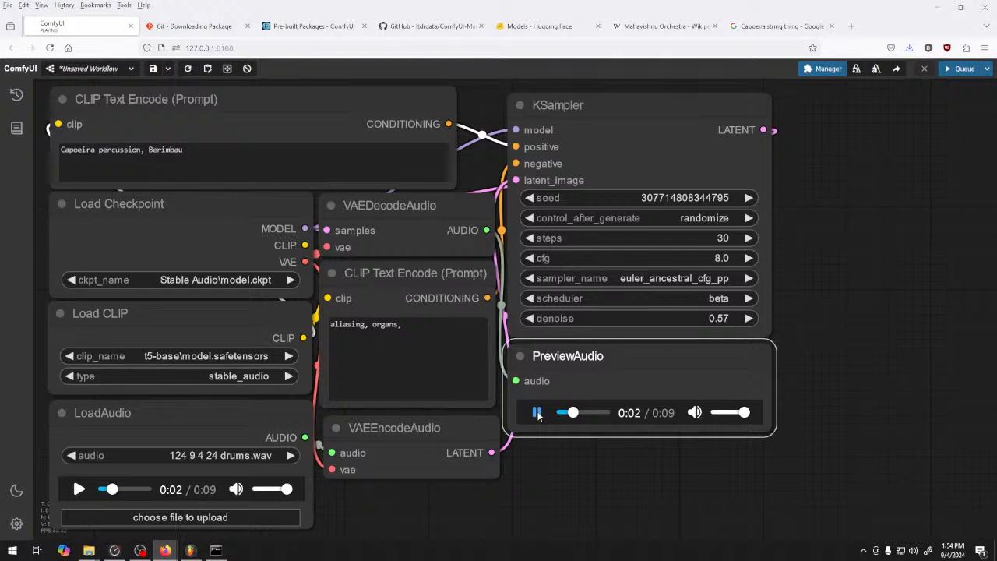
{"action": "left_click", "coordinate": [538, 413]}
{"action": "left_click", "coordinate": [540, 413]}
Save the previewed audio as "drums 4 124 bpm world layer 1" in the 124 9 4 24 samples folder
{"action": "right_click", "coordinate": [640, 415]}
{"action": "left_click", "coordinate": [682, 312]}
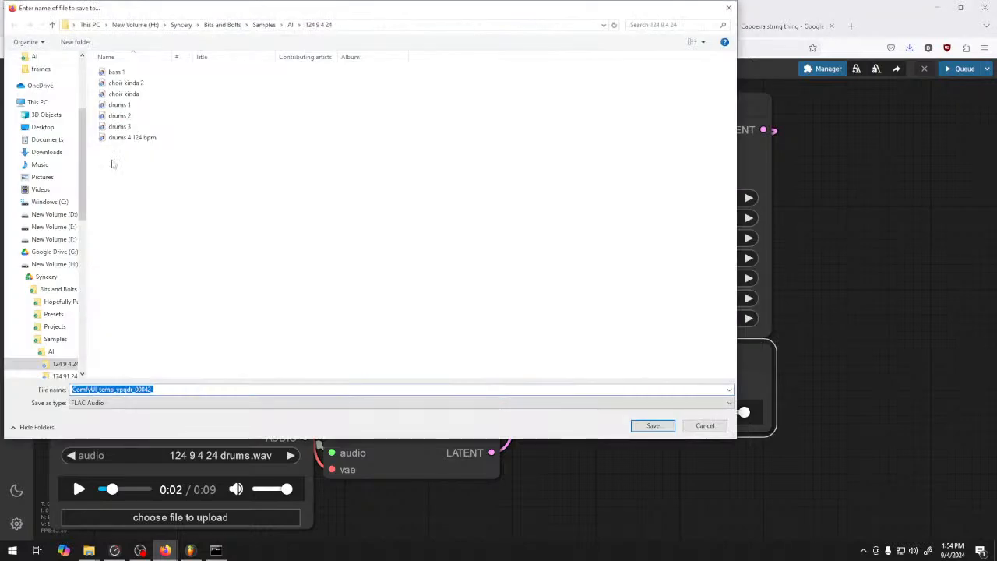
{"action": "left_click", "coordinate": [160, 138]}
{"action": "left_click", "coordinate": [184, 390]}
{"action": "left_click", "coordinate": [186, 391]}
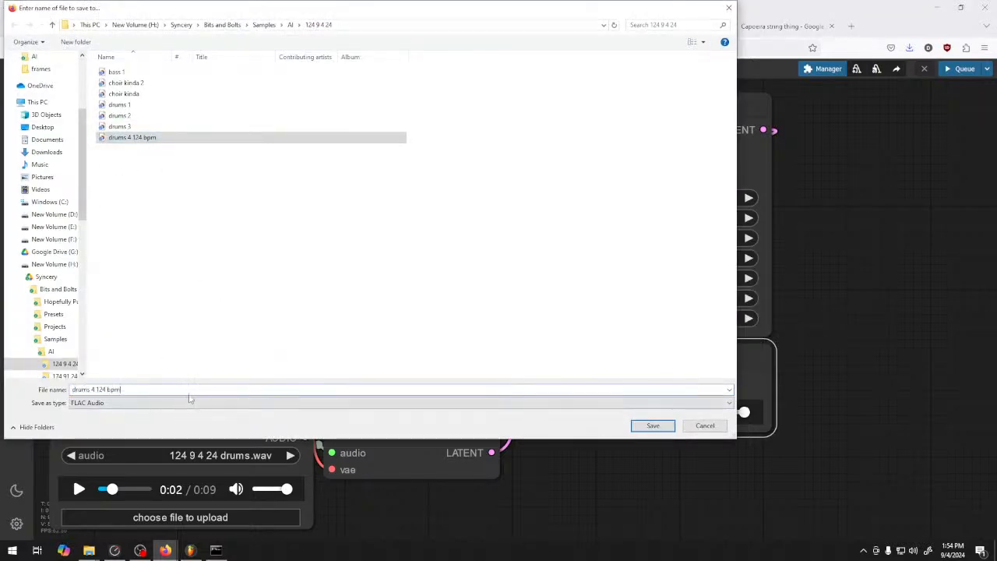
{"action": "type", "text": "world layer"}
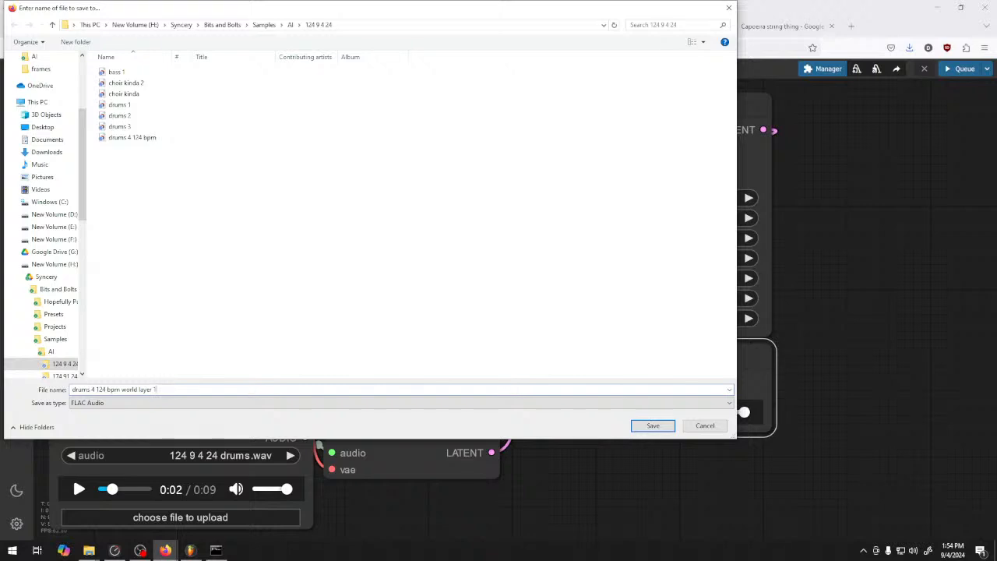
{"action": "type", "text": " 1"}
{"action": "key", "text": "Return"}
Replace the positive prompt with "beatboxing" and queue a generation, auditioning the source drums in the LoadAudio node beforehand
{"action": "left_click", "coordinate": [274, 176]}
{"action": "key", "text": "ctrl+a"}
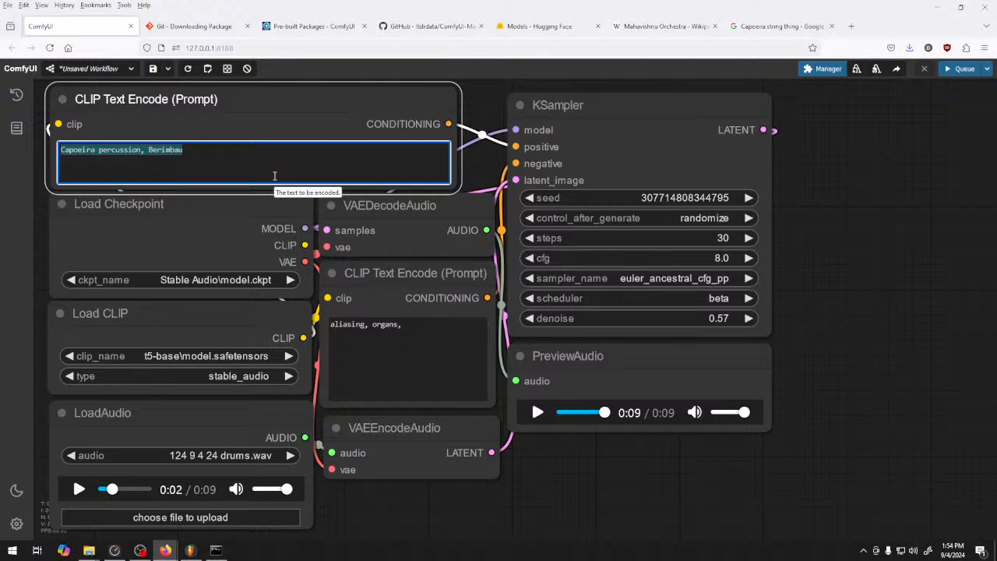
{"action": "type", "text": "beatboxing"}
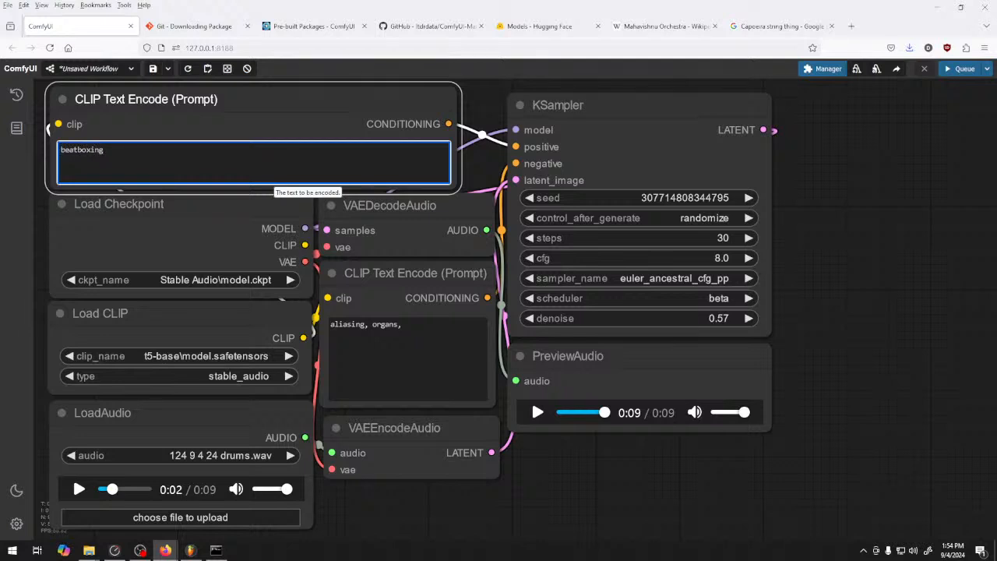
{"action": "left_click", "coordinate": [802, 322]}
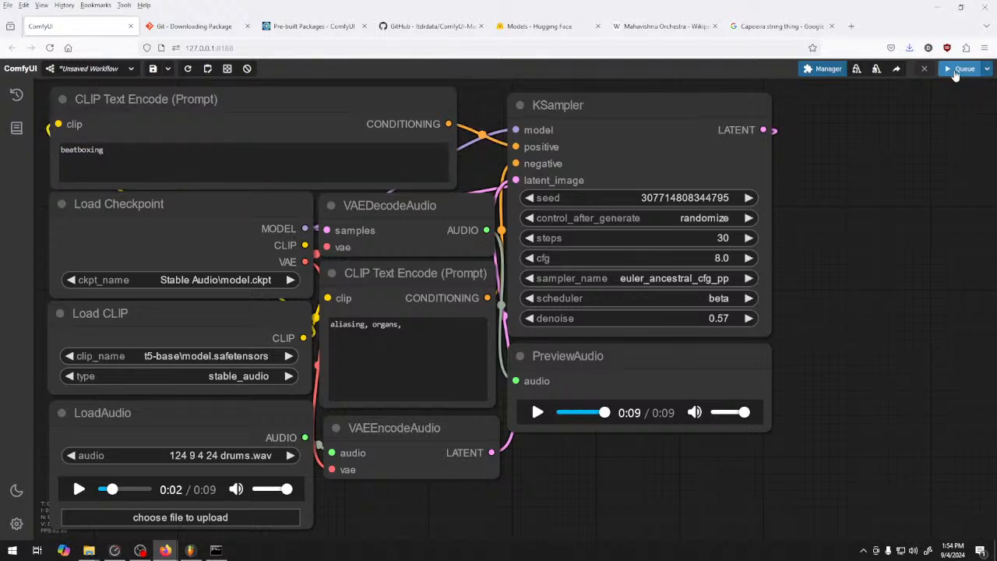
{"action": "left_click", "coordinate": [78, 489]}
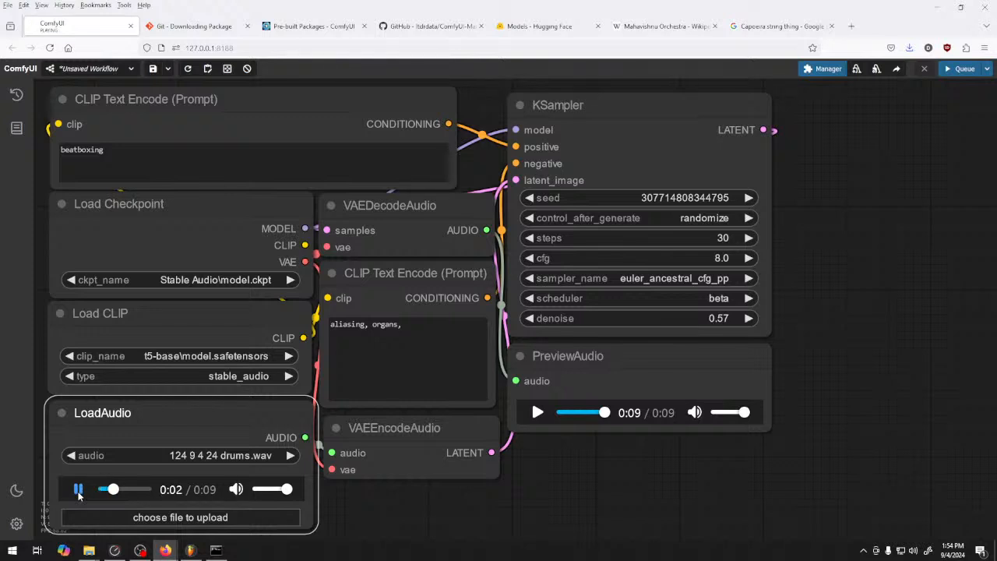
{"action": "left_click", "coordinate": [79, 490]}
{"action": "left_click", "coordinate": [963, 68]}
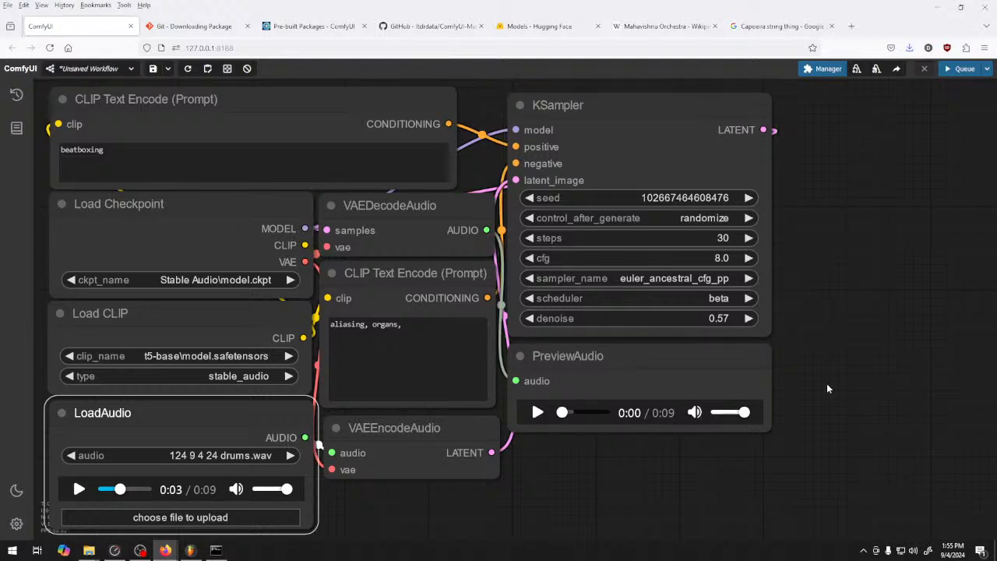
Listen to the beatboxing result and queue another generation with the same prompt
{"action": "left_click", "coordinate": [538, 413]}
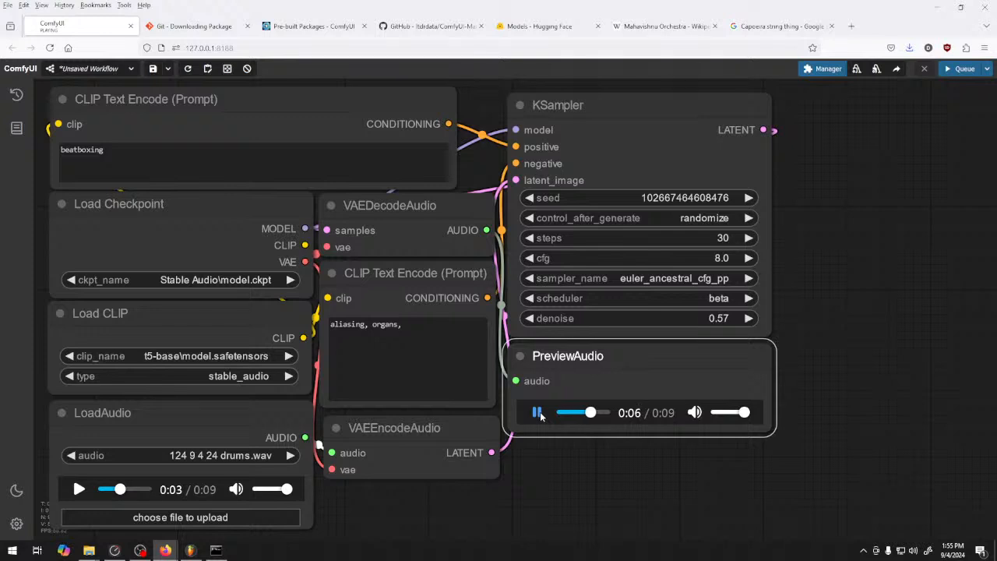
{"action": "left_click", "coordinate": [538, 413]}
{"action": "left_click", "coordinate": [959, 69]}
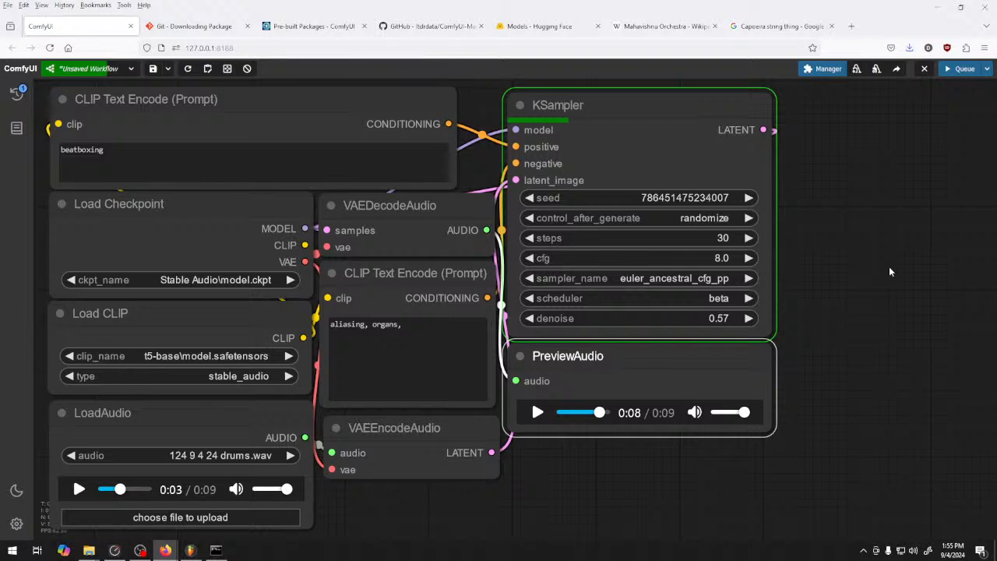
Change the positive prompt to "human beatboxing" and queue a generation after auditioning the previous result at full volume
{"action": "left_click", "coordinate": [61, 149]}
{"action": "type", "text": "human"}
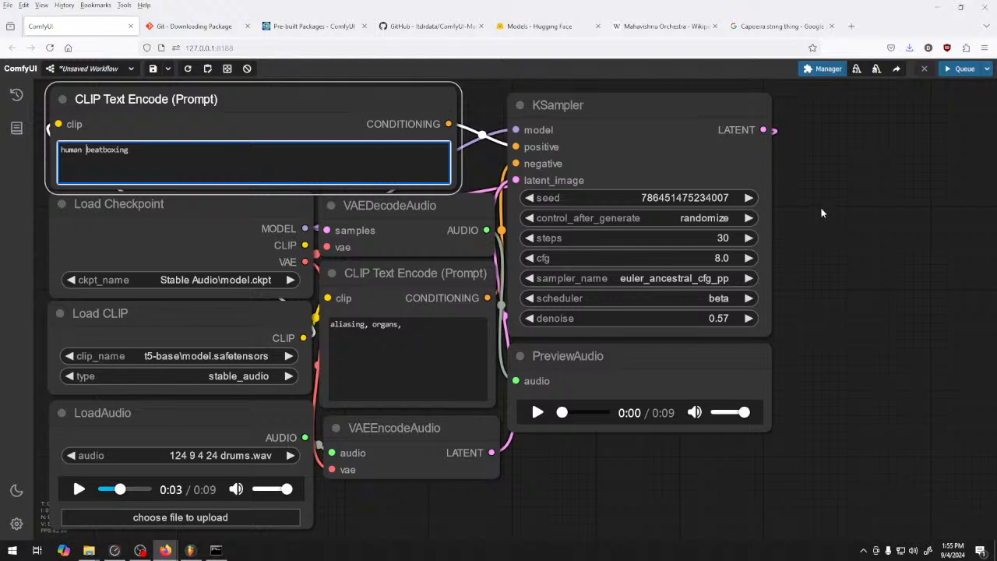
{"action": "left_click", "coordinate": [538, 413]}
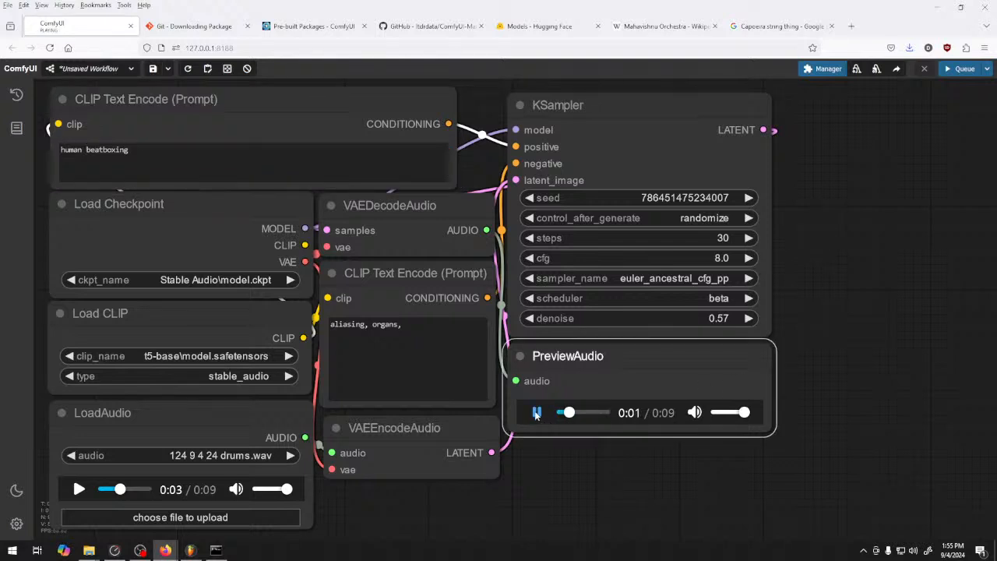
{"action": "mouse_move", "coordinate": [745, 413]}
{"action": "left_mouse_down"}
{"action": "mouse_move", "coordinate": [727, 414]}
{"action": "mouse_move", "coordinate": [750, 416]}
{"action": "left_mouse_up"}
{"action": "left_click", "coordinate": [598, 415]}
{"action": "left_click", "coordinate": [536, 414]}
{"action": "left_click", "coordinate": [963, 69]}
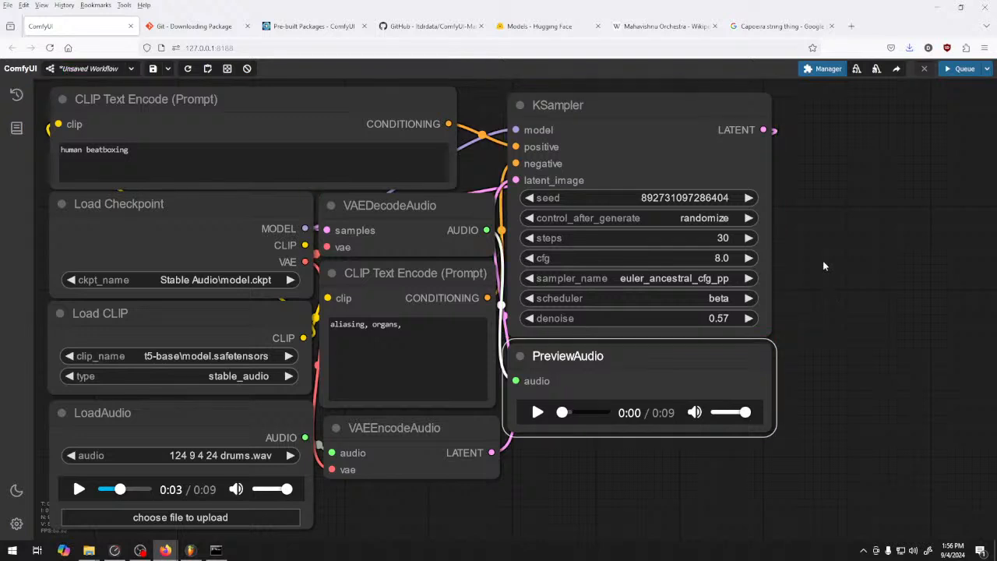
Listen to the generated human beatboxing audio in the PreviewAudio node
{"action": "left_click", "coordinate": [538, 412]}
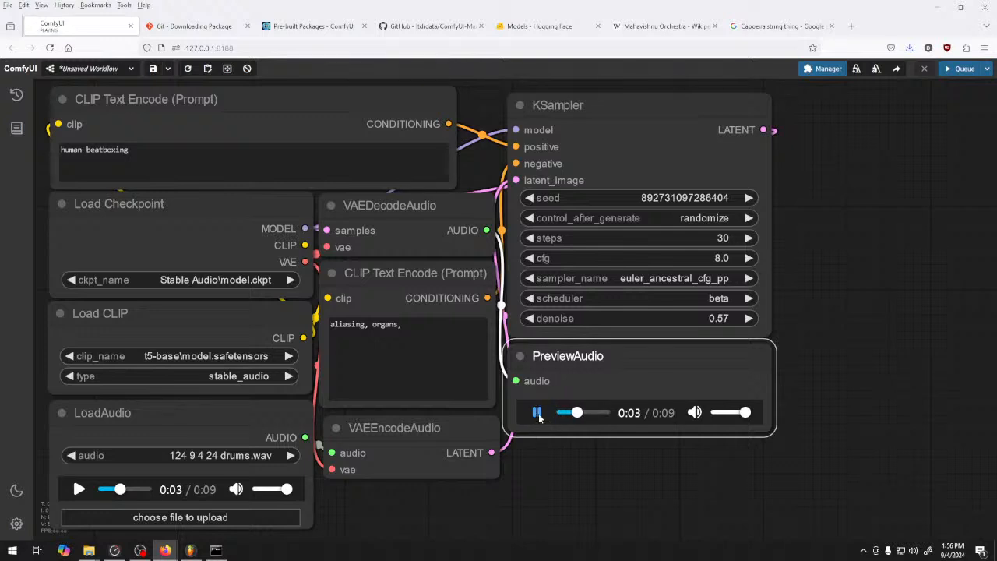
{"action": "left_click", "coordinate": [537, 413]}
{"action": "left_click", "coordinate": [538, 413]}
Raise the KSampler denoise to 0.65 and queue a new human beatboxing generation
{"action": "left_click", "coordinate": [184, 147]}
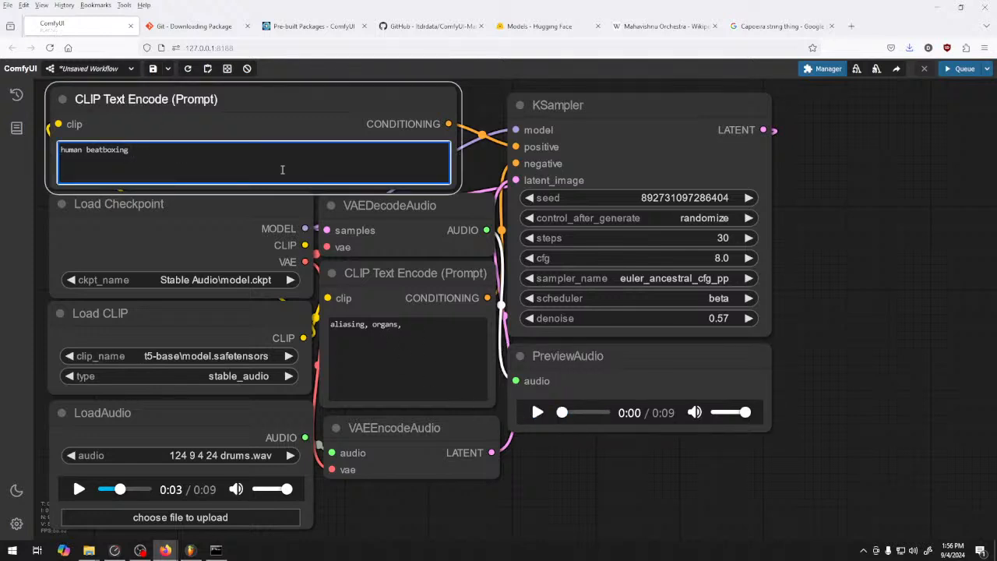
{"action": "left_click", "coordinate": [748, 318]}
{"action": "left_click", "coordinate": [748, 318]}
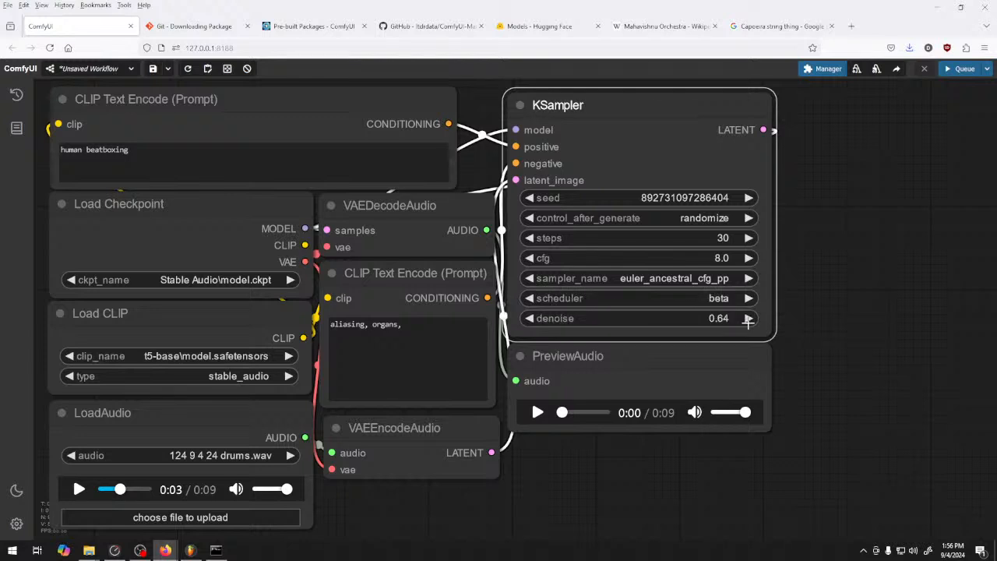
{"action": "left_click", "coordinate": [965, 68]}
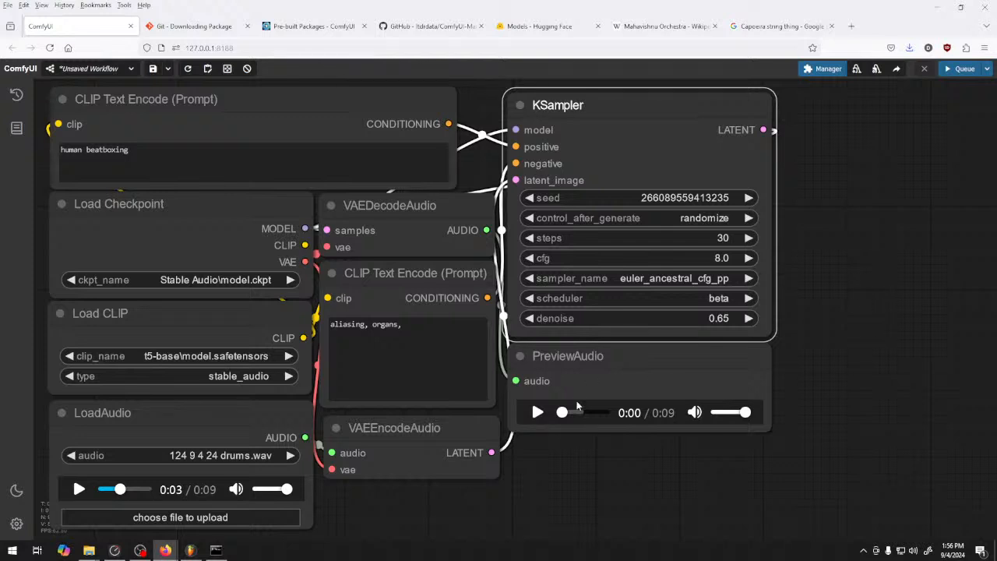
Listen to the result generated at 0.65 denoise and rewind the preview to the start
{"action": "left_click", "coordinate": [538, 412]}
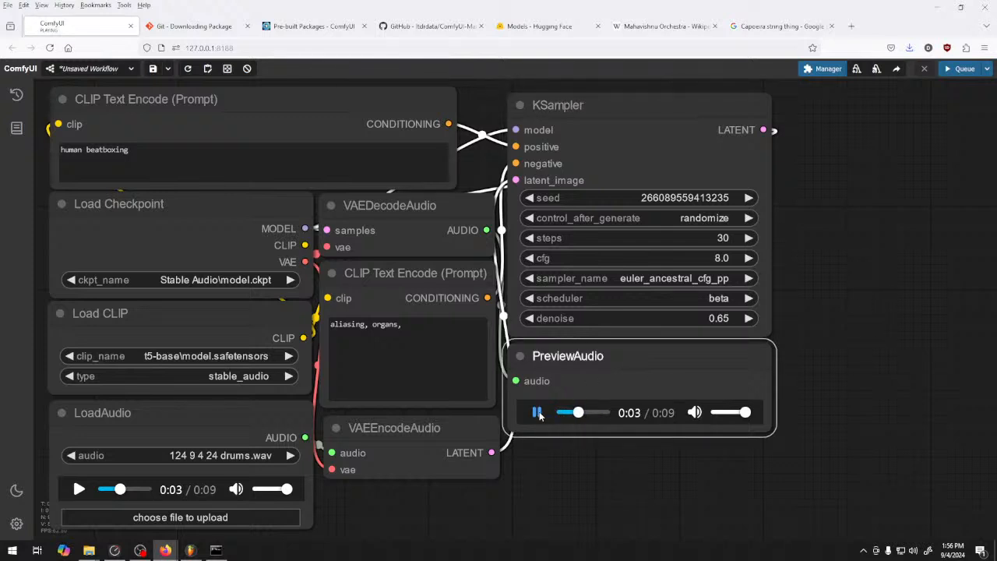
{"action": "left_click", "coordinate": [539, 415]}
{"action": "left_click_drag", "start_coordinate": [582, 413], "coordinate": [557, 414]}
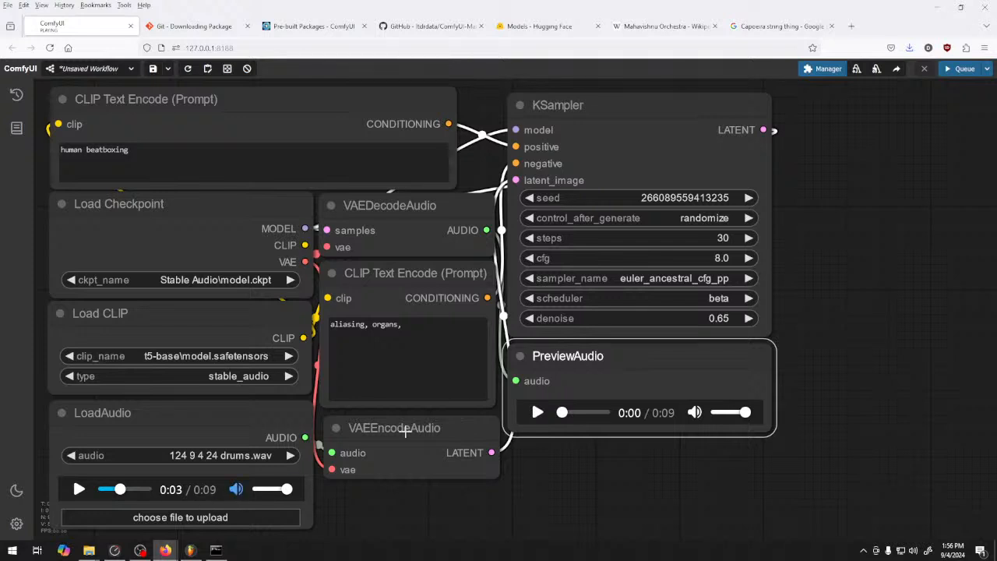
Set the KSampler scheduler to ddim_uniform and the sampler to ddim
{"action": "left_click", "coordinate": [715, 299]}
{"action": "left_click", "coordinate": [739, 382]}
{"action": "left_click", "coordinate": [679, 278]}
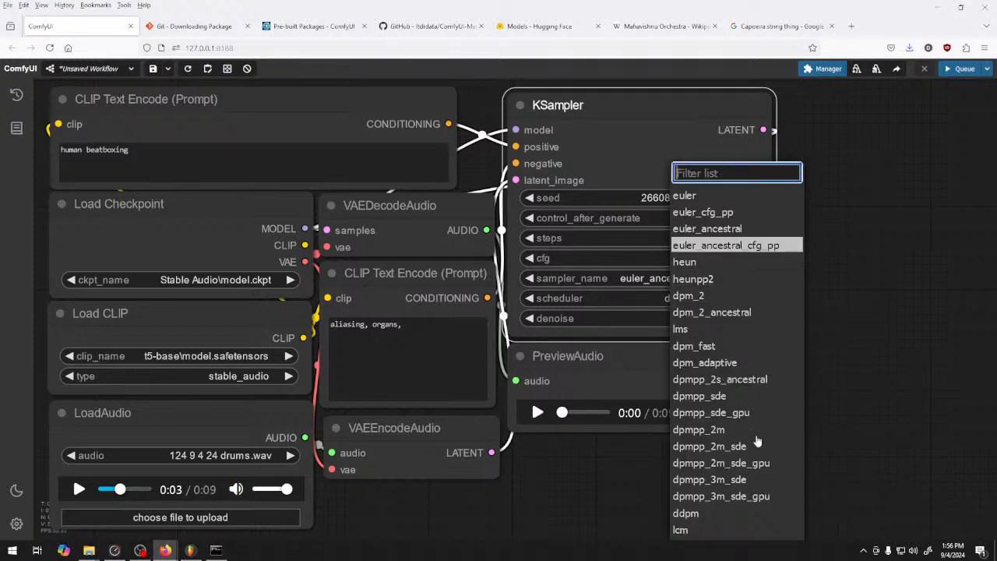
{"action": "scroll", "coordinate": [739, 487], "scroll_direction": "down", "scroll_amount": 3}
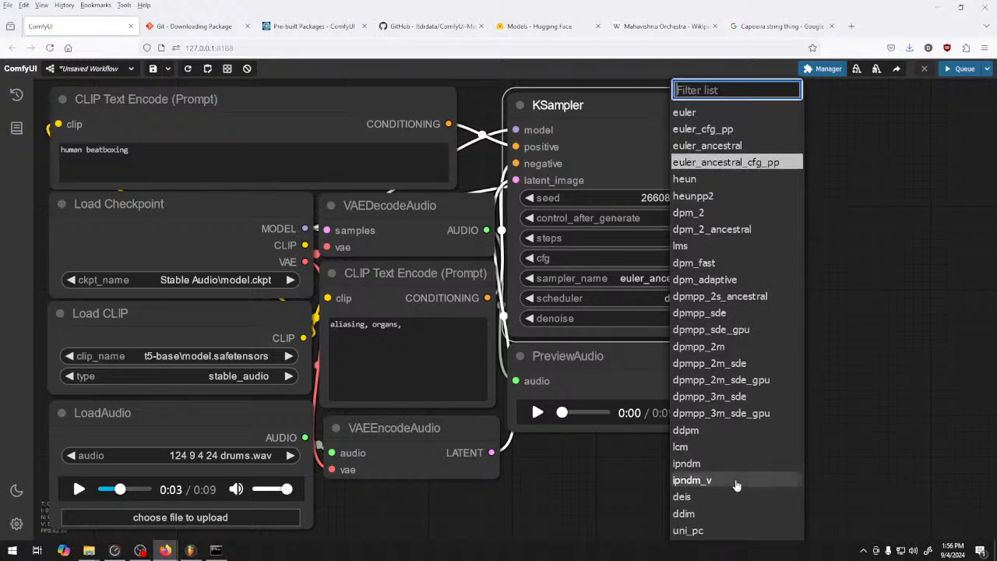
{"action": "left_click", "coordinate": [711, 516]}
Queue a generation with the ddim sampler and listen to the result in the PreviewAudio node
{"action": "left_click", "coordinate": [961, 69]}
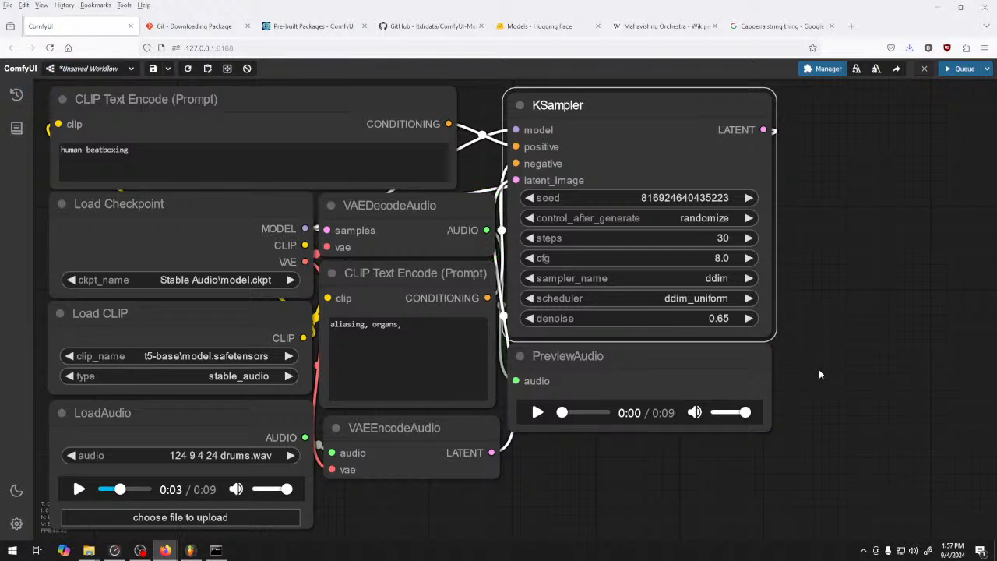
{"action": "left_click", "coordinate": [538, 412]}
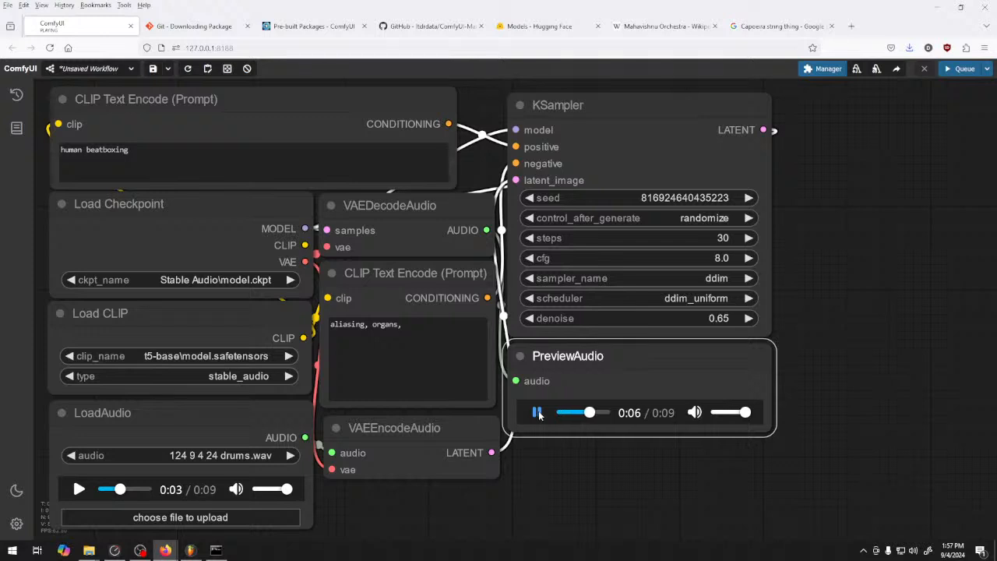
{"action": "left_click", "coordinate": [538, 412]}
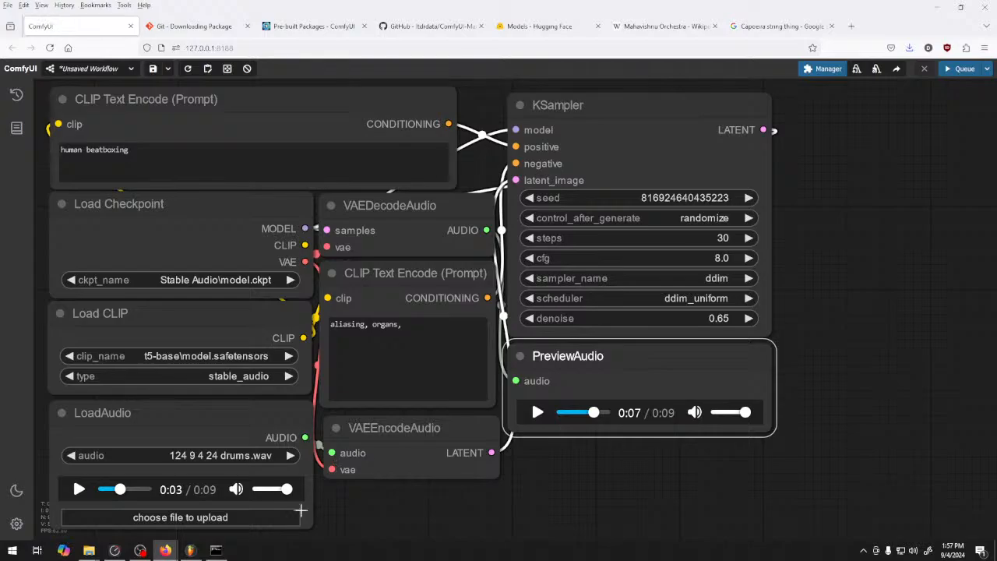
Switch to FL Studio, unroute mixer Insert 10 from the master and set its input to Analog 1 - Analog 2
{"action": "left_click", "coordinate": [190, 550]}
{"action": "left_click", "coordinate": [543, 31]}
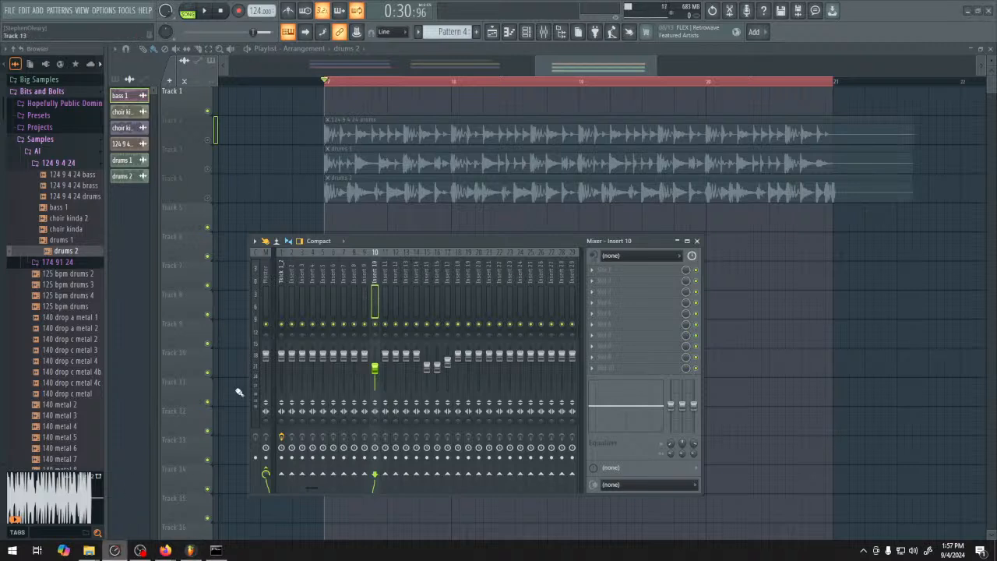
{"action": "left_click", "coordinate": [114, 551]}
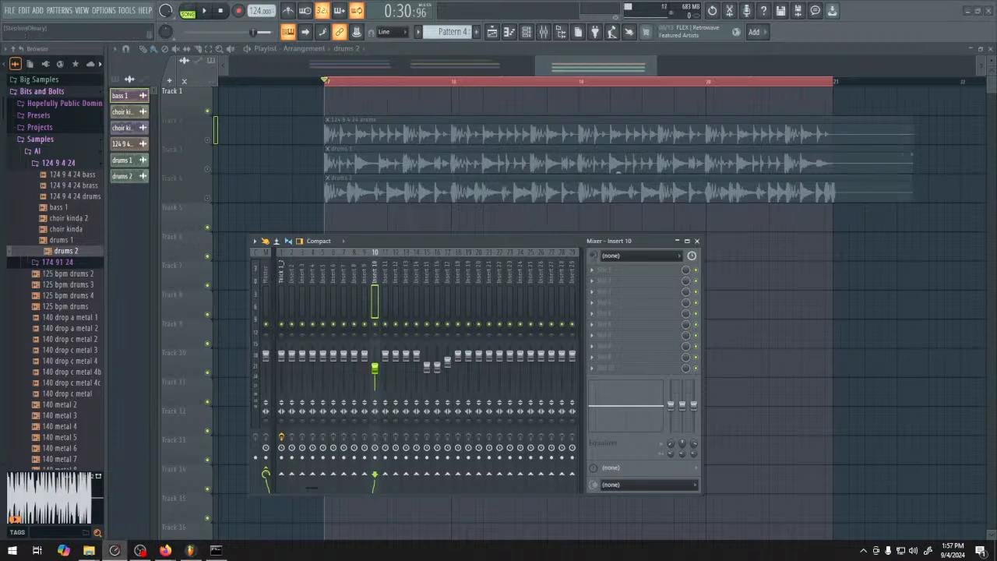
{"action": "left_click", "coordinate": [267, 473]}
{"action": "left_click", "coordinate": [639, 255]}
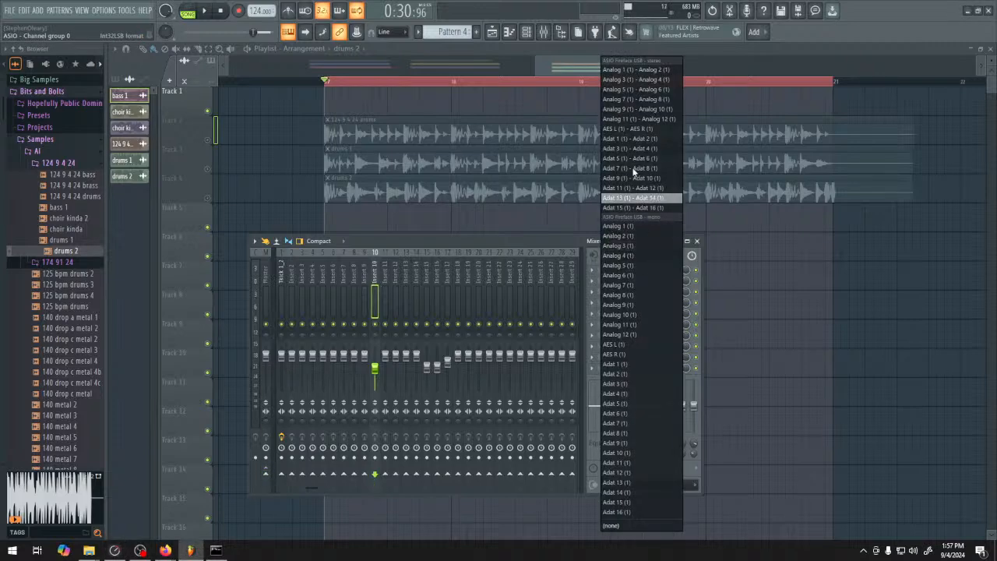
{"action": "left_click", "coordinate": [636, 70]}
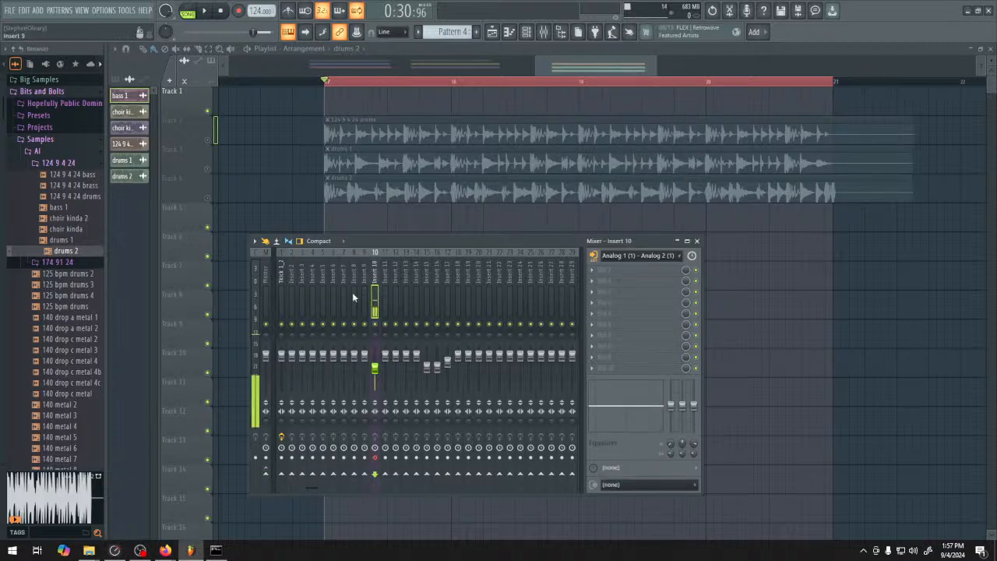
Load Edison in the first effect slot of Insert 10 and record about 16 seconds of the input in Now mode
{"action": "left_click", "coordinate": [614, 269]}
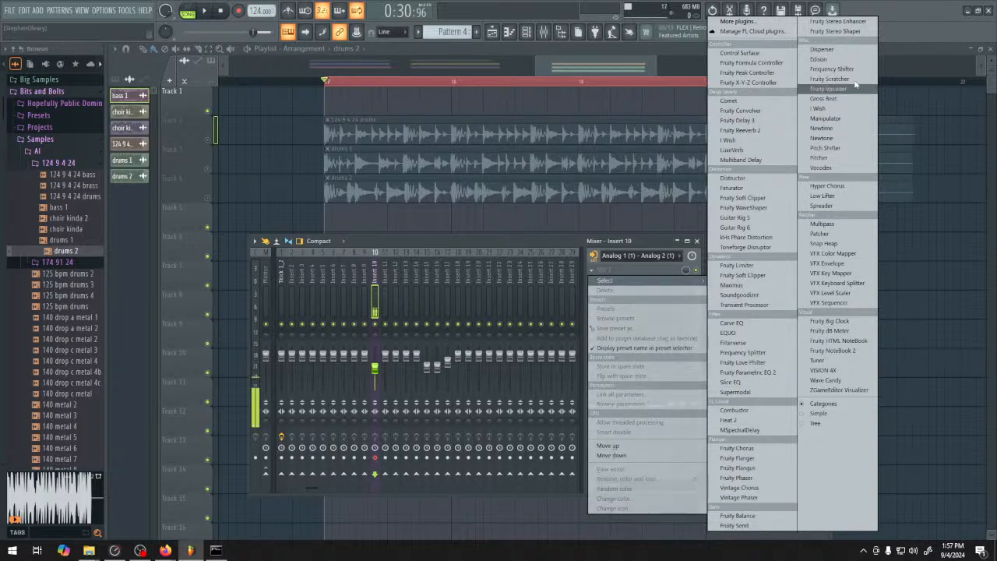
{"action": "left_click", "coordinate": [814, 59]}
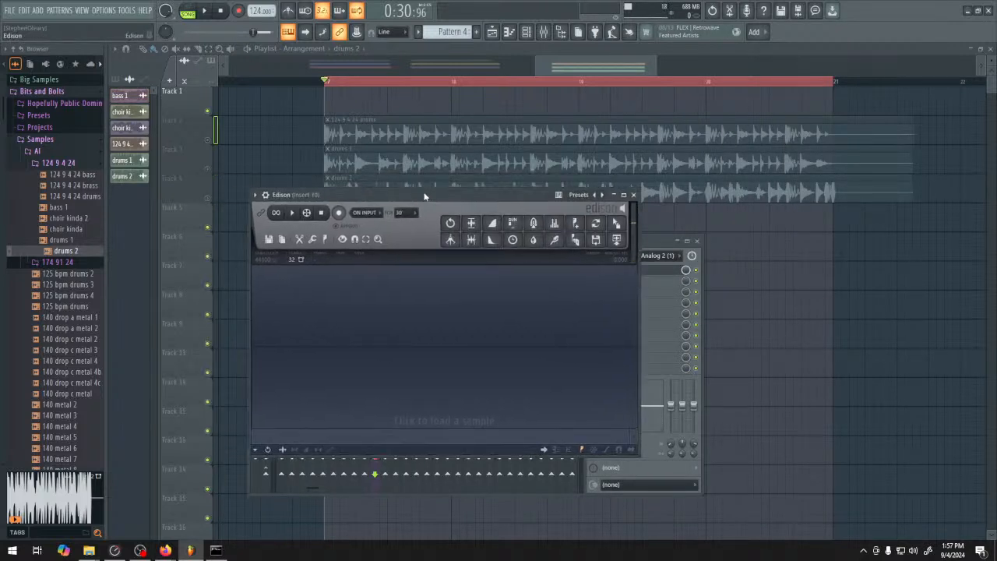
{"action": "left_click", "coordinate": [373, 215]}
{"action": "left_click", "coordinate": [368, 253]}
{"action": "left_click", "coordinate": [339, 212]}
{"action": "left_click", "coordinate": [366, 213]}
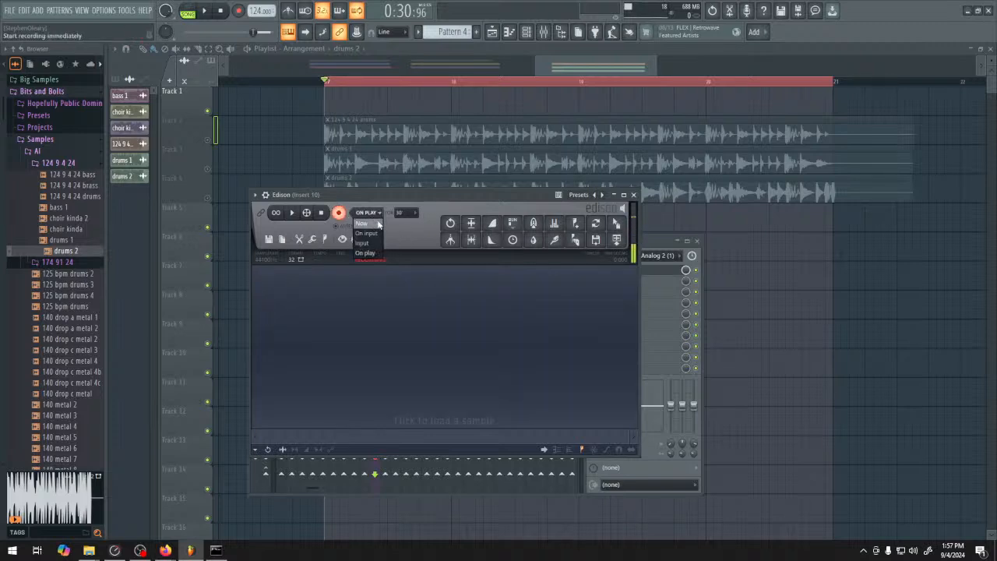
{"action": "left_click", "coordinate": [366, 218]}
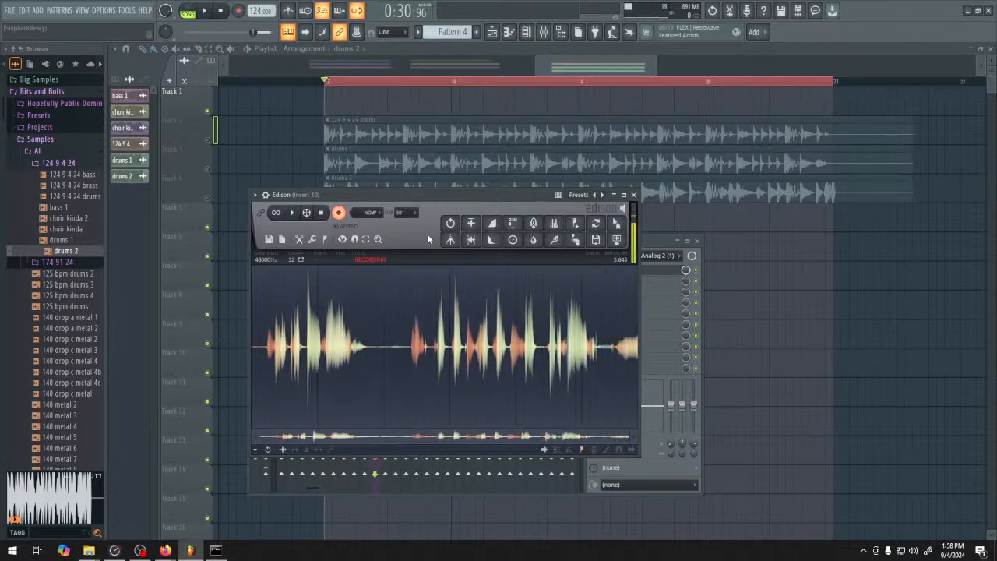
{"action": "left_click", "coordinate": [341, 215]}
Set the Edison recording's format to 16-bit and save it as vox in the Samples > AI > 124 9 4 24 folder
{"action": "left_click", "coordinate": [305, 321]}
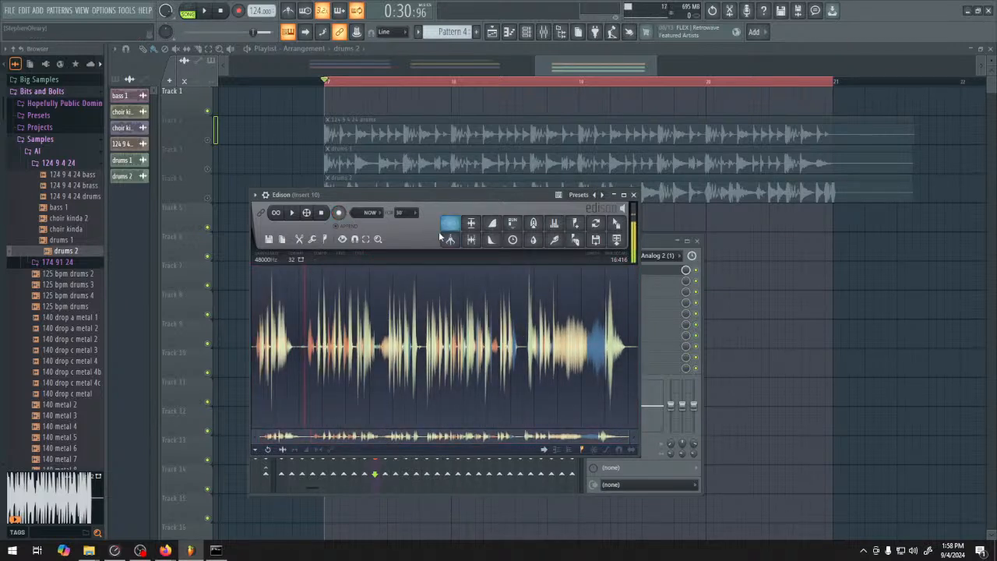
{"action": "left_click", "coordinate": [291, 261]}
{"action": "left_click", "coordinate": [269, 239]}
{"action": "left_click", "coordinate": [274, 272]}
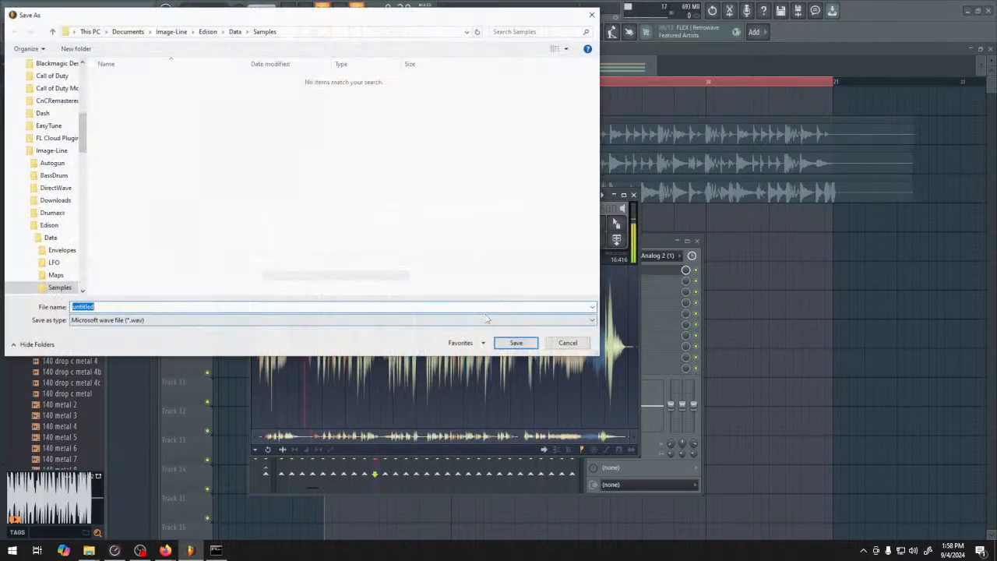
{"action": "scroll", "coordinate": [62, 187], "scroll_direction": "up", "scroll_amount": 10}
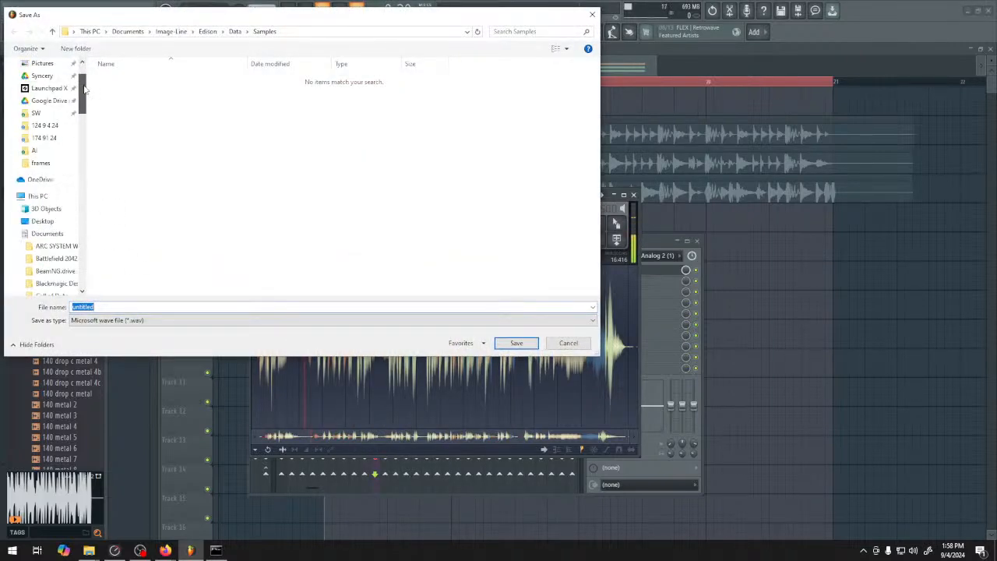
{"action": "left_click", "coordinate": [35, 208]}
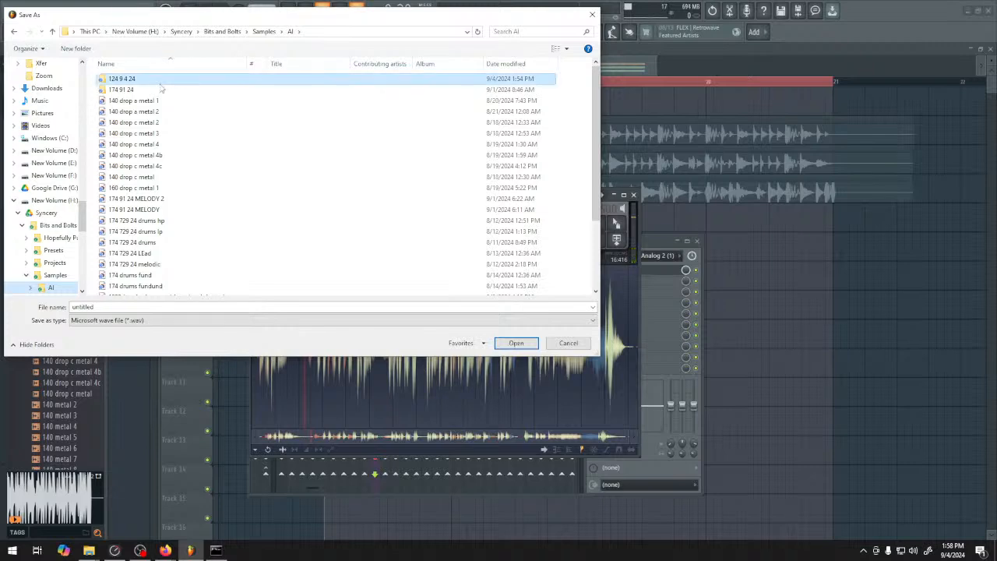
{"action": "double_click", "coordinate": [124, 79]}
{"action": "left_click", "coordinate": [128, 308]}
{"action": "type", "text": "drums 2"}
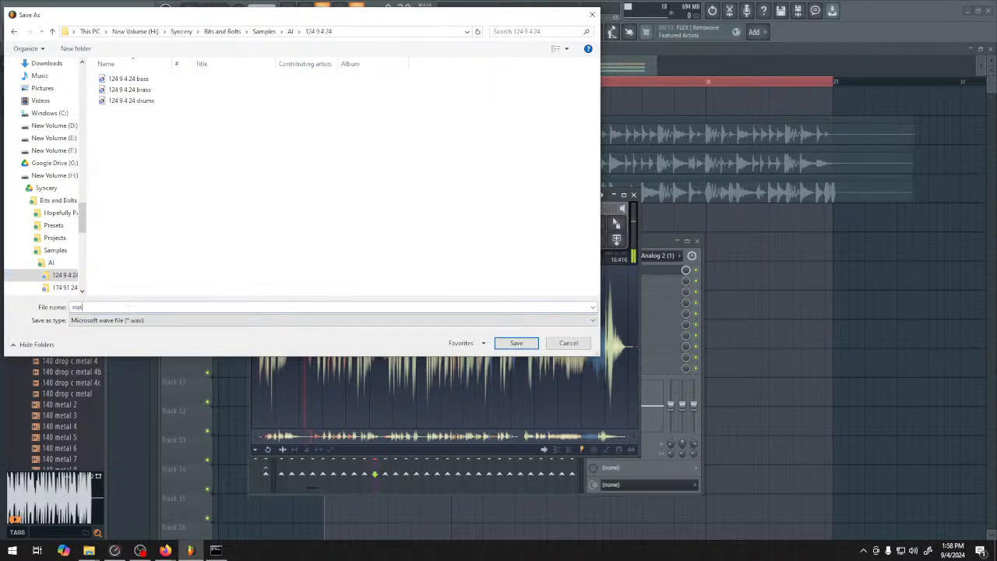
{"action": "left_click", "coordinate": [516, 342]}
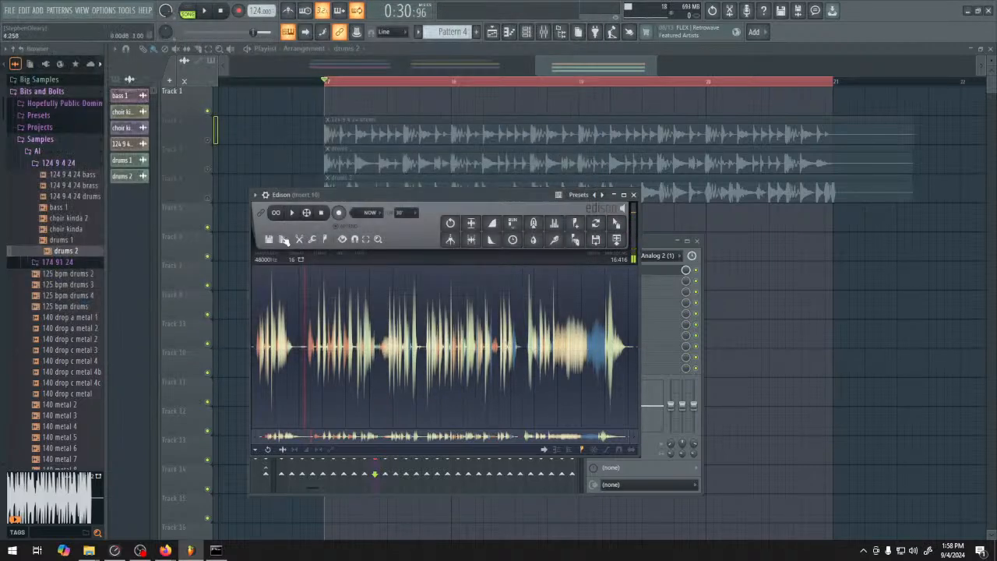
Switch to ComfyUI in Firefox and upload the vox recording into the LoadAudio node
{"action": "mouse_move", "coordinate": [164, 551]}
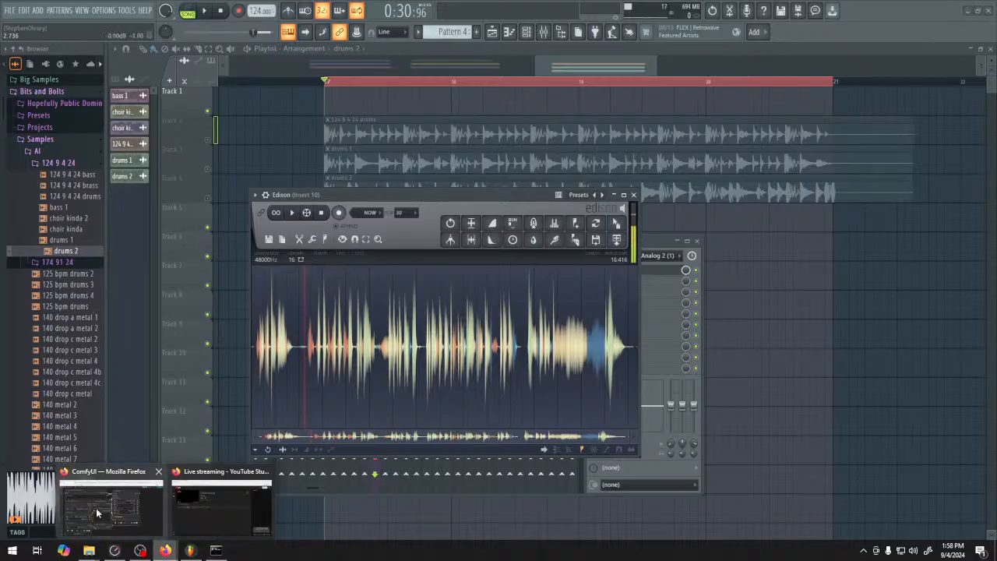
{"action": "left_click", "coordinate": [96, 508]}
{"action": "left_click", "coordinate": [139, 516]}
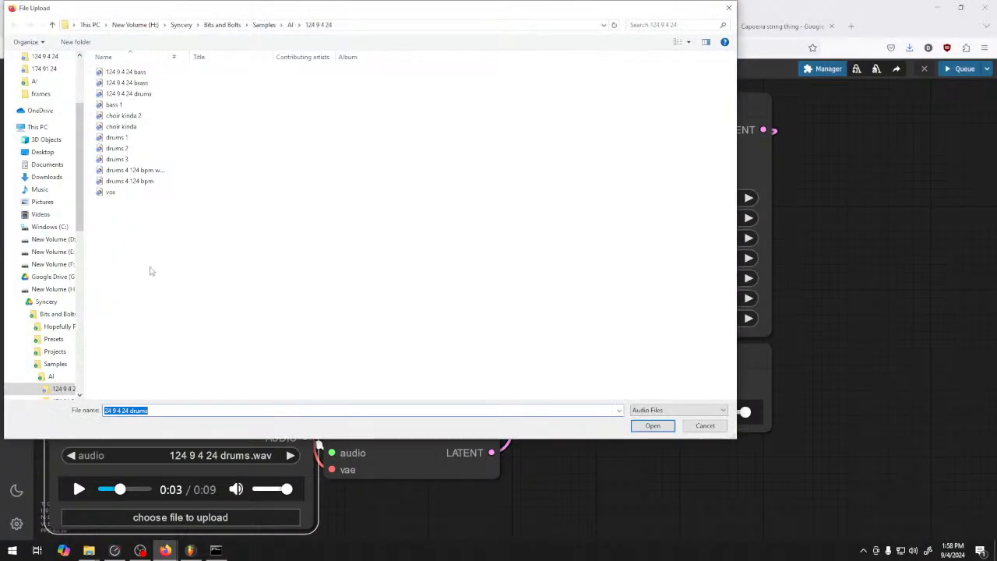
{"action": "double_click", "coordinate": [124, 194]}
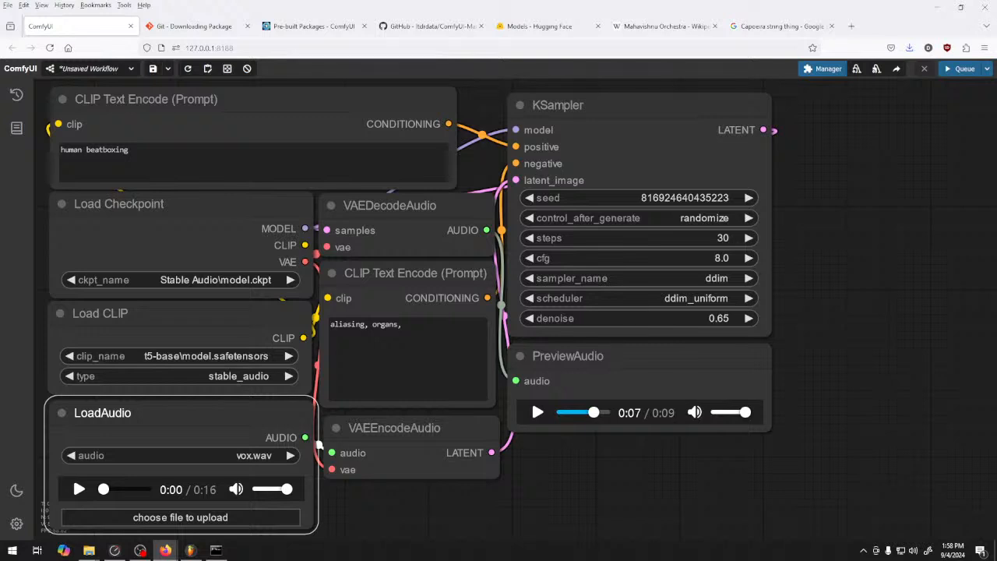
Replace the positive prompt with "drum and bass beat" and set the KSampler denoise to 0.69
{"action": "left_click", "coordinate": [209, 152]}
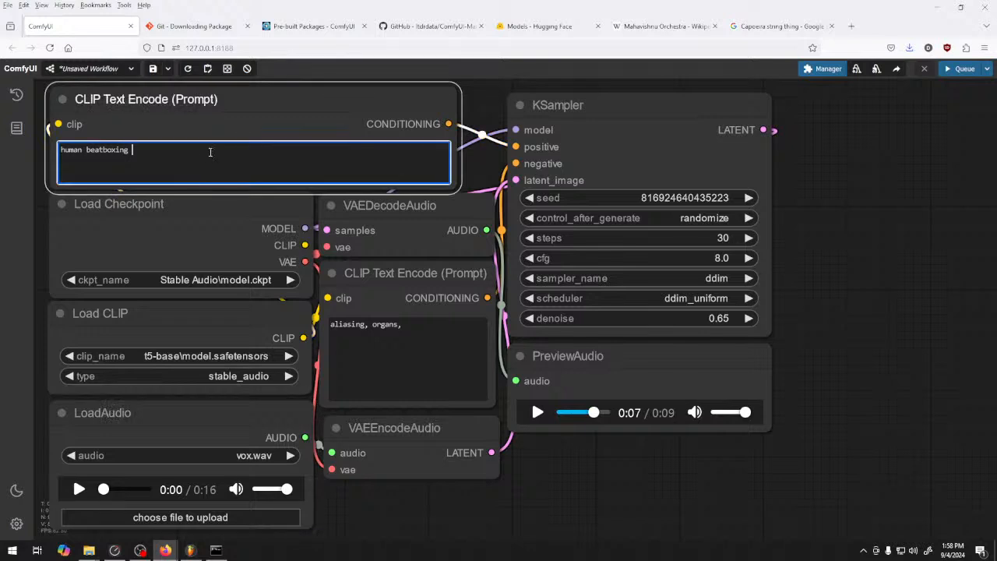
{"action": "left_click_drag", "start_coordinate": [199, 158], "coordinate": [6, 152]}
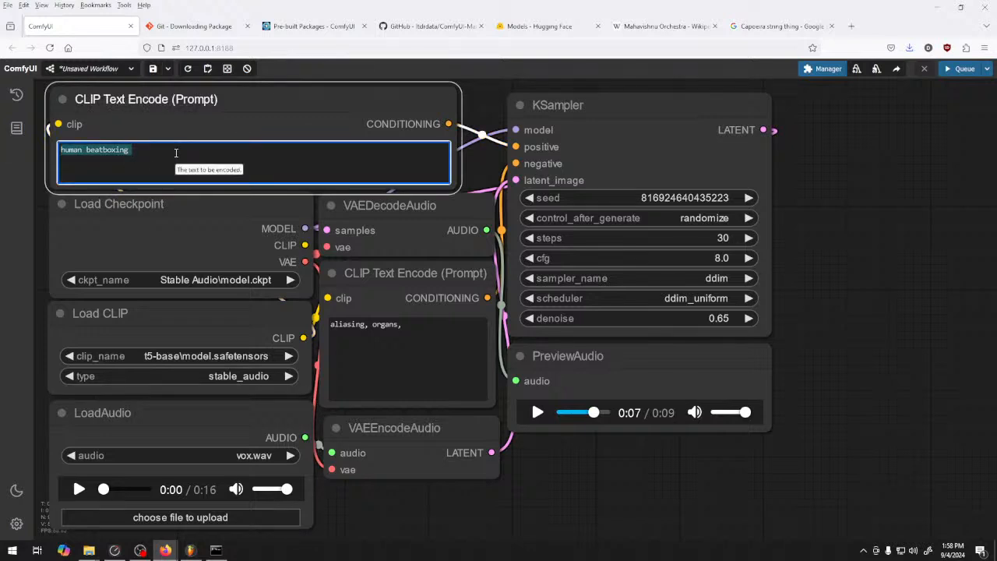
{"action": "type", "text": "dru"}
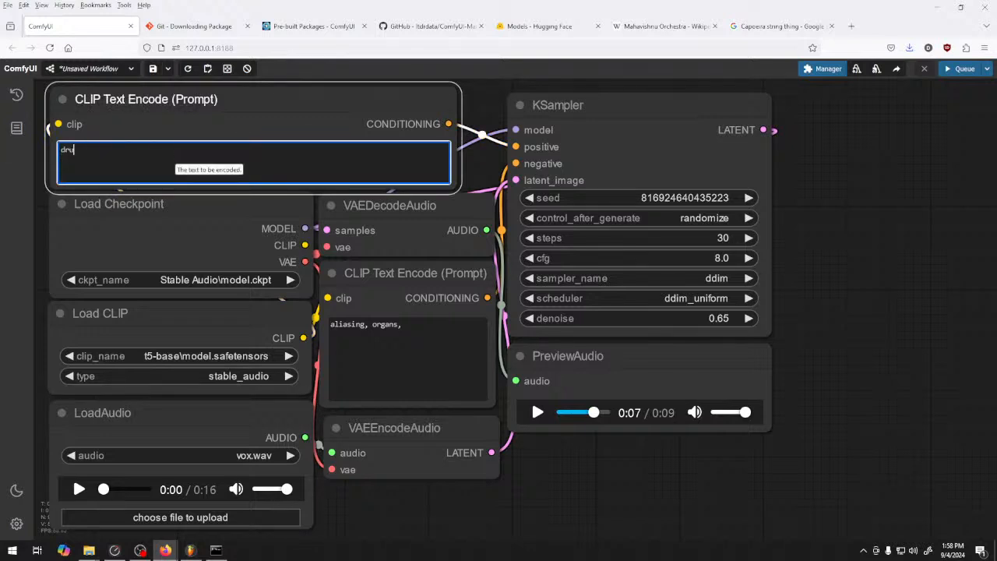
{"action": "type", "text": "m and bass beat"}
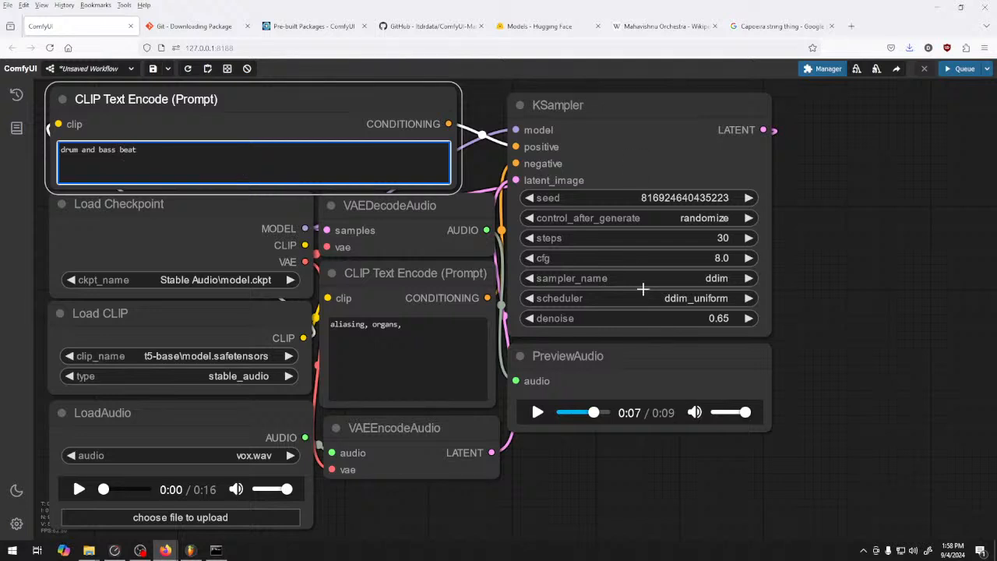
{"action": "left_click", "coordinate": [748, 318]}
{"action": "left_click", "coordinate": [747, 317]}
{"action": "left_click", "coordinate": [748, 318]}
{"action": "left_click", "coordinate": [747, 318]}
Replace the negative prompt with "white noise" and queue a generation
{"action": "left_click", "coordinate": [427, 333]}
{"action": "key", "text": "ctrl+a"}
{"action": "key", "text": "BackSpace"}
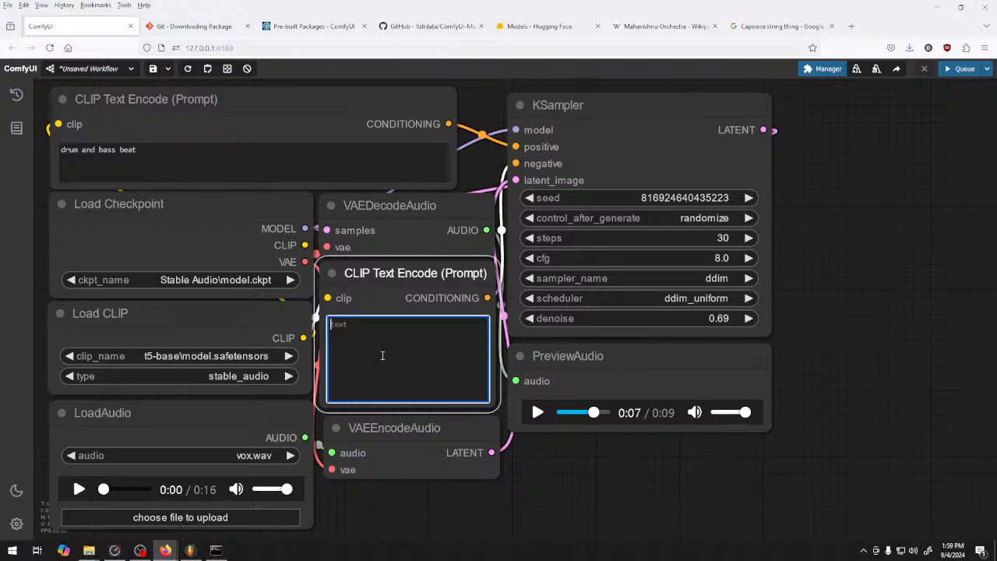
{"action": "type", "text": "white noice"}
{"action": "left_click", "coordinate": [861, 251]}
{"action": "left_click", "coordinate": [960, 70]}
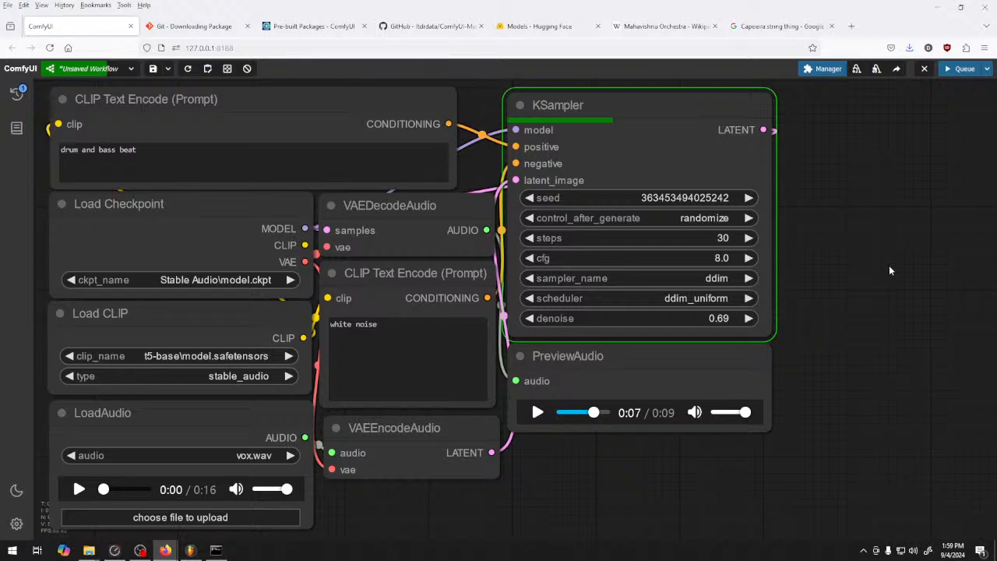
Add an EmptyLatentAudio node below PreviewAudio to check its seconds setting, and remove the node again
{"action": "right_click", "coordinate": [612, 462]}
{"action": "left_click", "coordinate": [623, 461]}
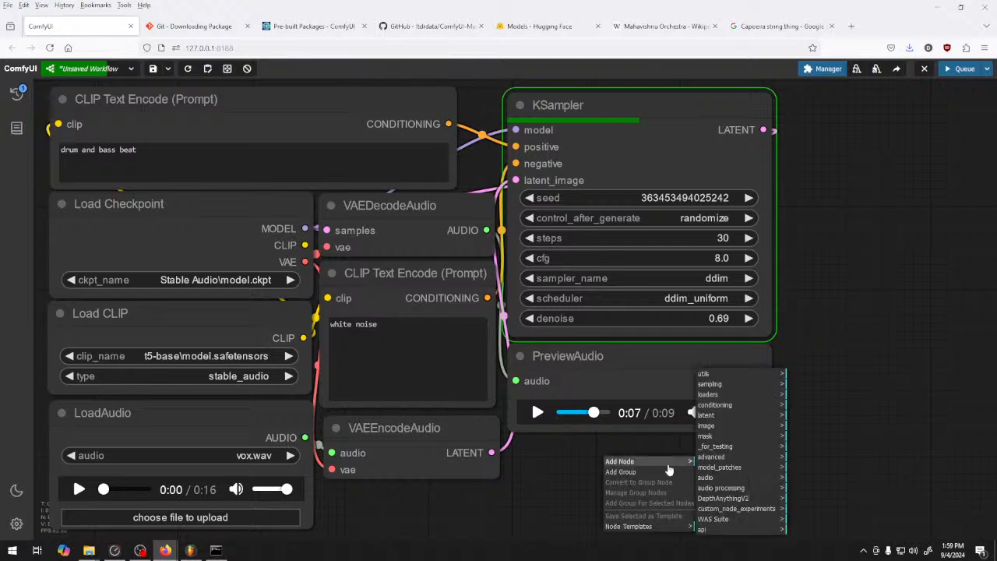
{"action": "left_click", "coordinate": [708, 416]}
{"action": "left_click", "coordinate": [799, 446]}
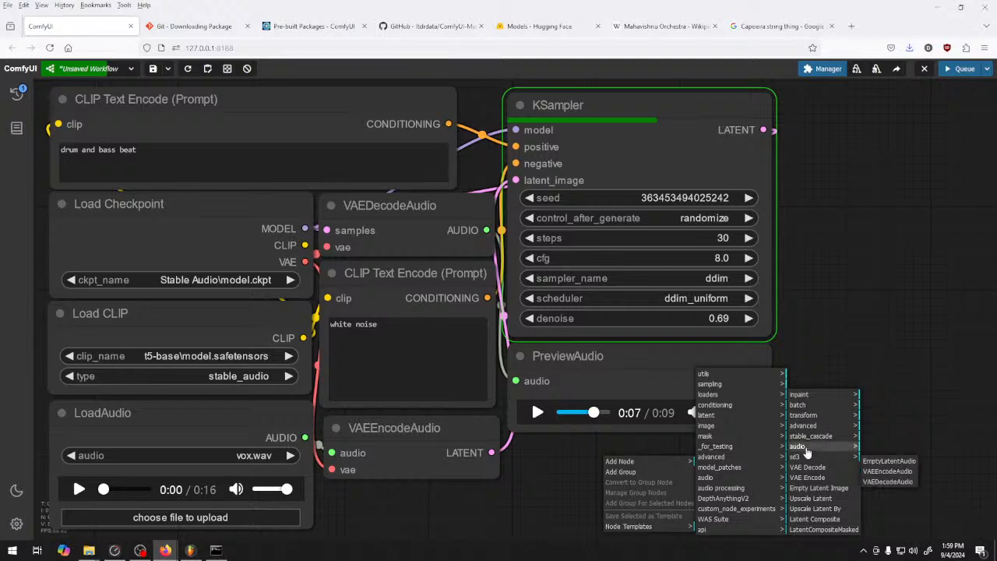
{"action": "left_click", "coordinate": [889, 461]}
{"action": "left_click_drag", "start_coordinate": [735, 445], "coordinate": [668, 454]}
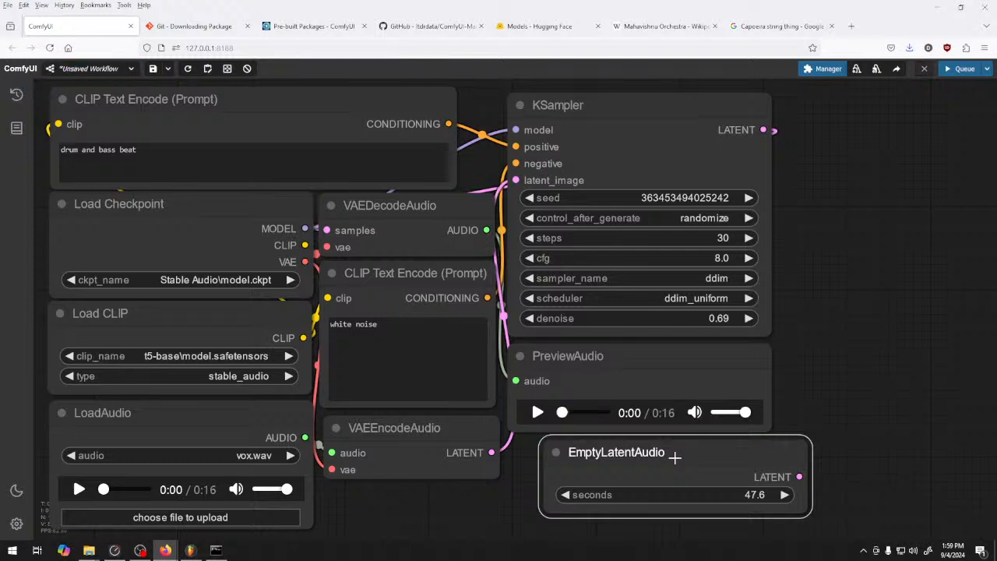
{"action": "left_click_drag", "start_coordinate": [690, 459], "coordinate": [673, 463]}
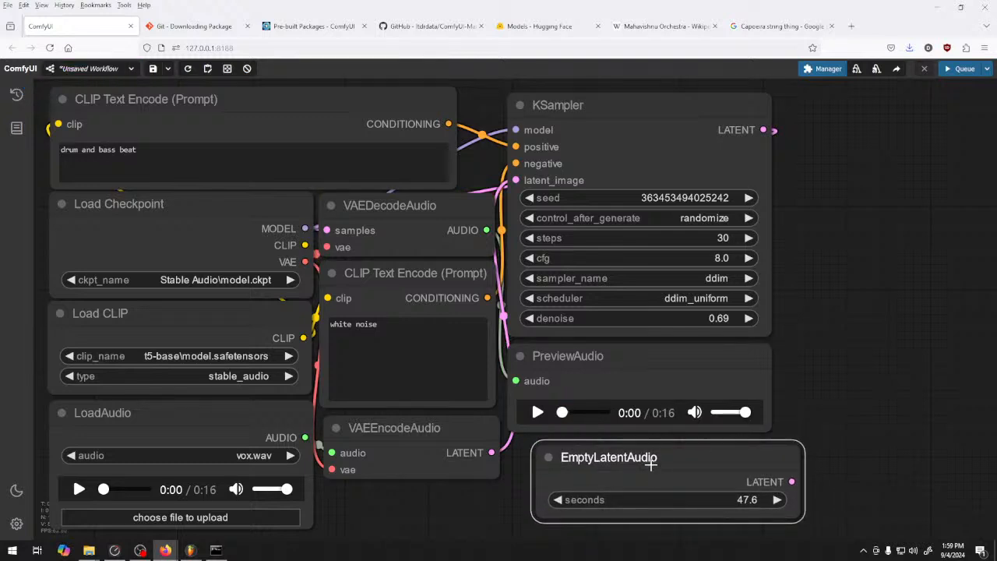
{"action": "right_click", "coordinate": [649, 461]}
{"action": "left_click", "coordinate": [693, 529]}
Listen to the result in PreviewAudio and queue another generation with denoise set to 0.40
{"action": "left_click", "coordinate": [538, 412]}
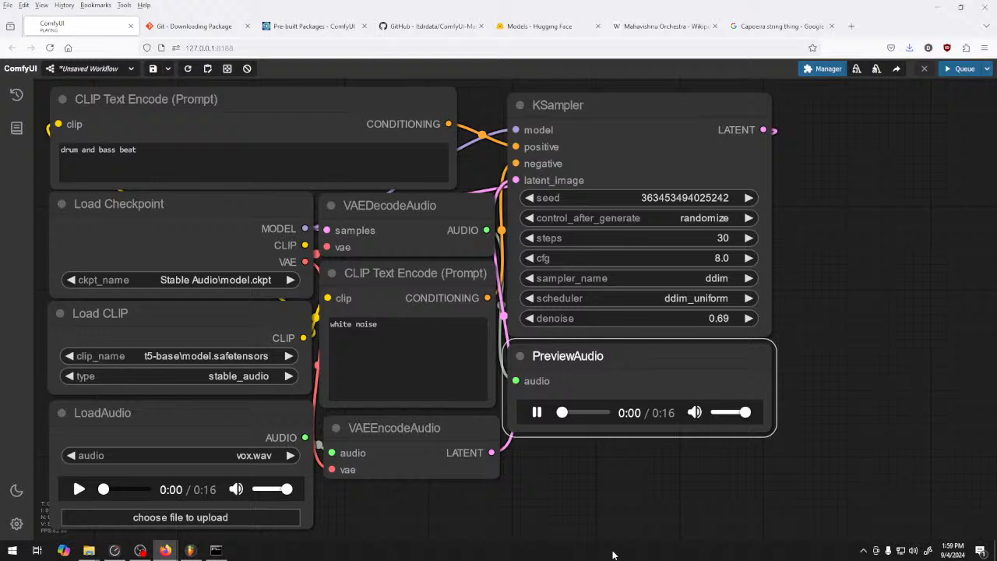
{"action": "left_click", "coordinate": [538, 412]}
{"action": "mouse_move", "coordinate": [717, 318]}
{"action": "left_mouse_down"}
{"action": "mouse_move", "coordinate": [743, 318]}
{"action": "mouse_move", "coordinate": [721, 320]}
{"action": "left_mouse_up"}
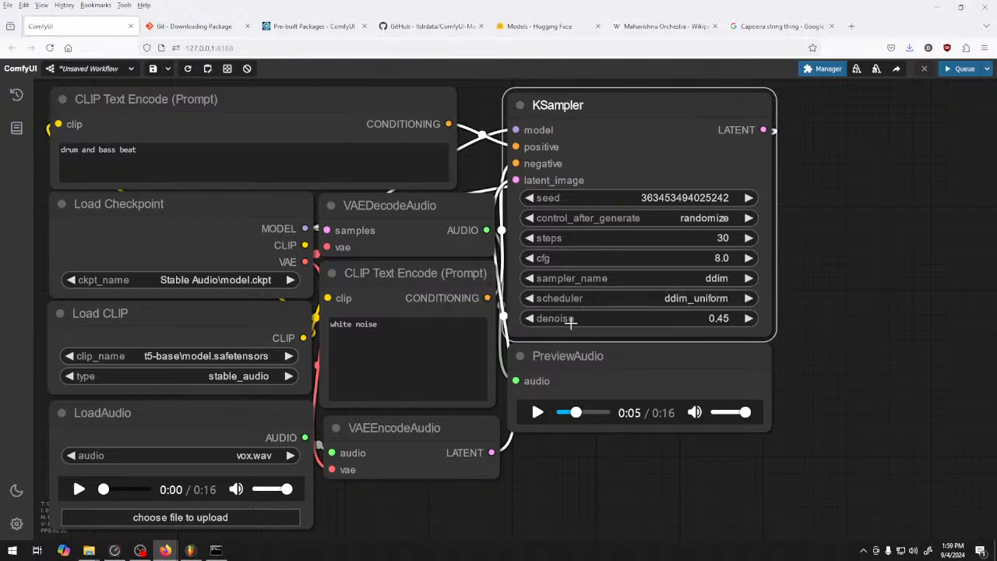
{"action": "left_click", "coordinate": [534, 319]}
{"action": "left_click", "coordinate": [534, 319]}
{"action": "left_click", "coordinate": [535, 319]}
{"action": "left_click", "coordinate": [535, 319]}
{"action": "left_click", "coordinate": [535, 318]}
{"action": "left_click", "coordinate": [960, 70]}
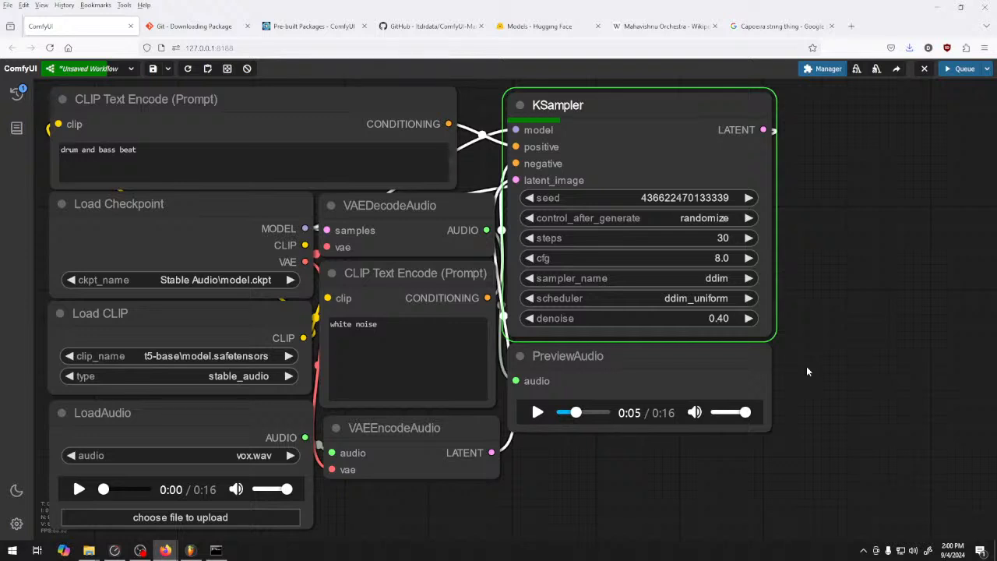
Listen to the generation made with 0.40 denoise in the PreviewAudio node
{"action": "left_click", "coordinate": [536, 413]}
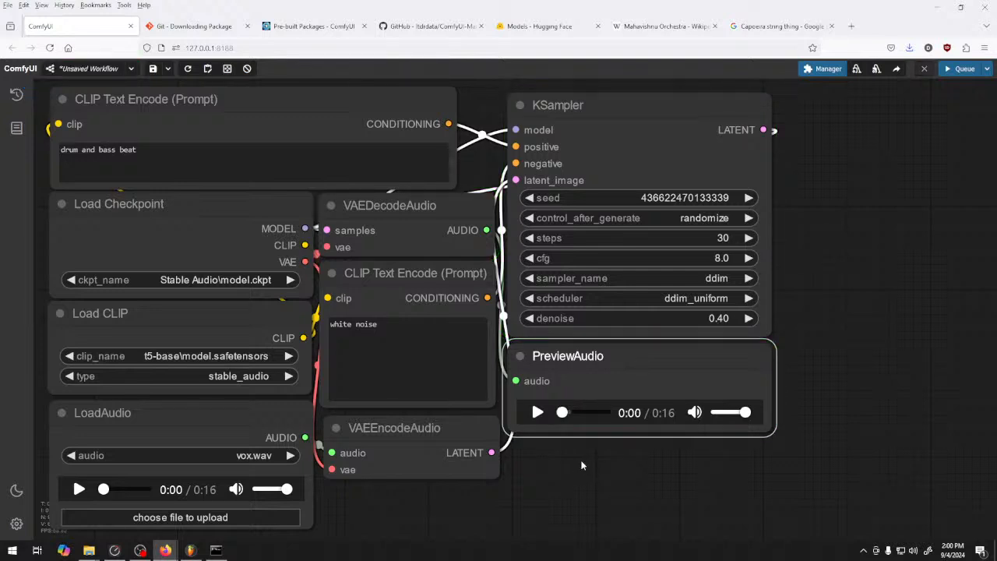
{"action": "left_click", "coordinate": [538, 412]}
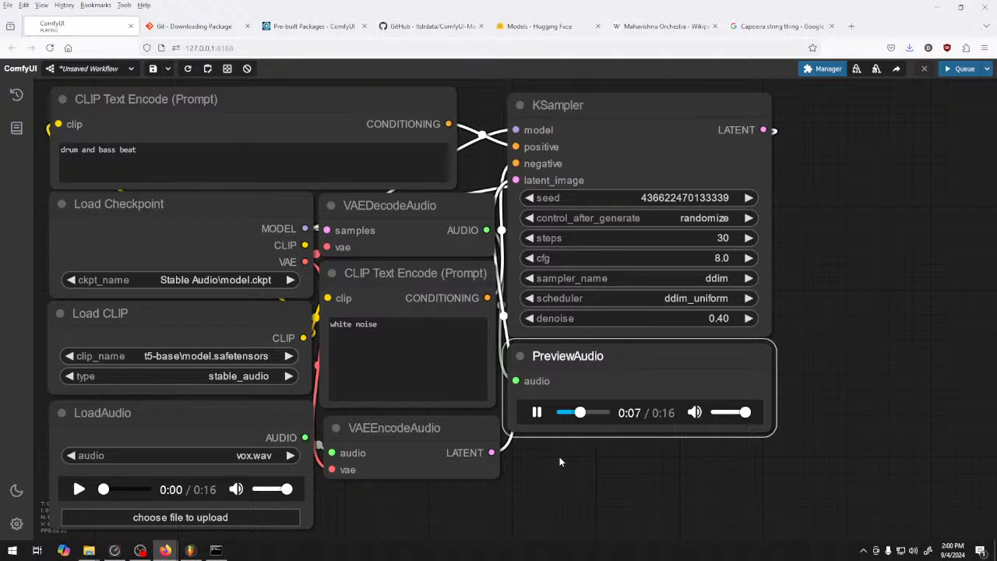
{"action": "left_click", "coordinate": [537, 415]}
Set the KSampler denoise to 0.50
{"action": "left_click", "coordinate": [748, 318]}
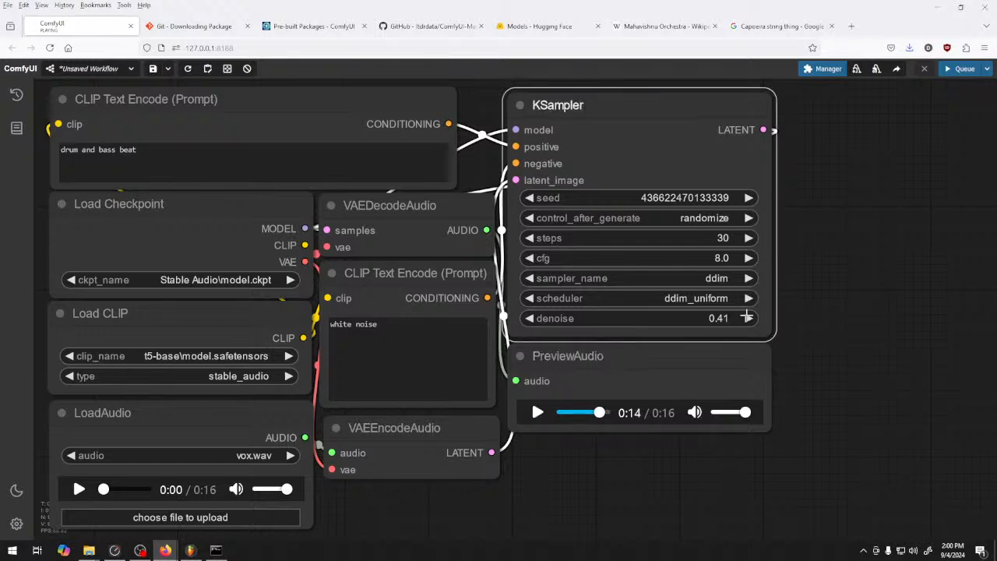
{"action": "left_click", "coordinate": [748, 318]}
{"action": "left_click", "coordinate": [748, 318]}
{"action": "left_click", "coordinate": [748, 318]}
{"action": "left_click", "coordinate": [748, 317]}
{"action": "left_click", "coordinate": [749, 318]}
{"action": "left_click", "coordinate": [749, 318]}
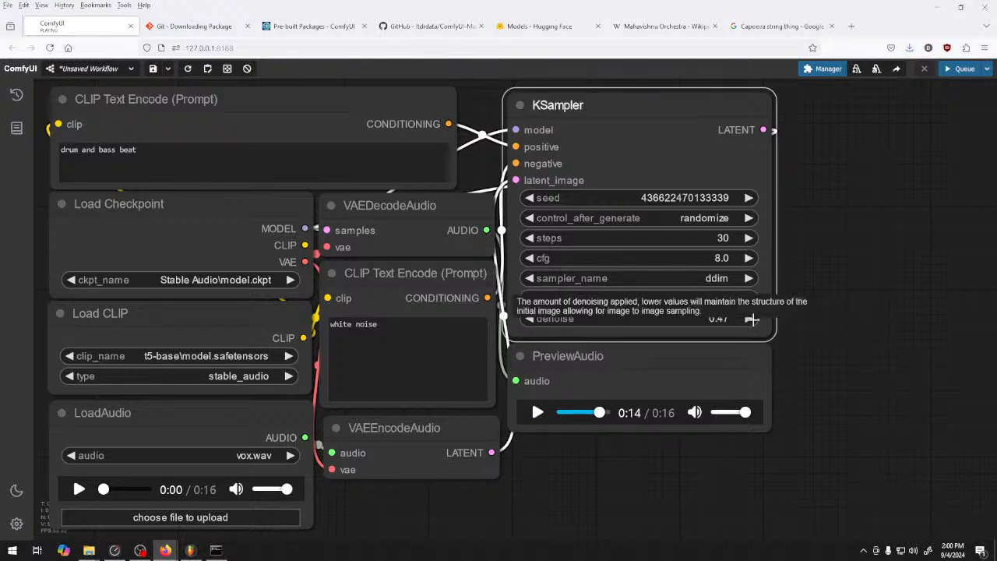
{"action": "left_click", "coordinate": [749, 318]}
{"action": "left_click", "coordinate": [748, 318]}
{"action": "left_click", "coordinate": [749, 318]}
{"action": "key", "text": "ctrl+Return"}
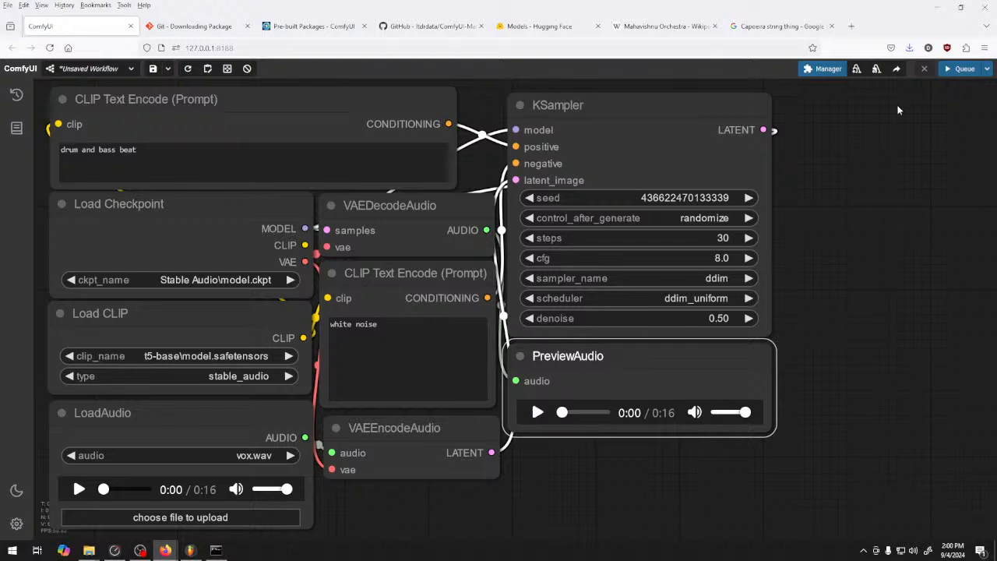
Search Google for "stable audio 2" in a new browser tab and open the Stable Audio 2.0 Model page
{"action": "left_click", "coordinate": [851, 26]}
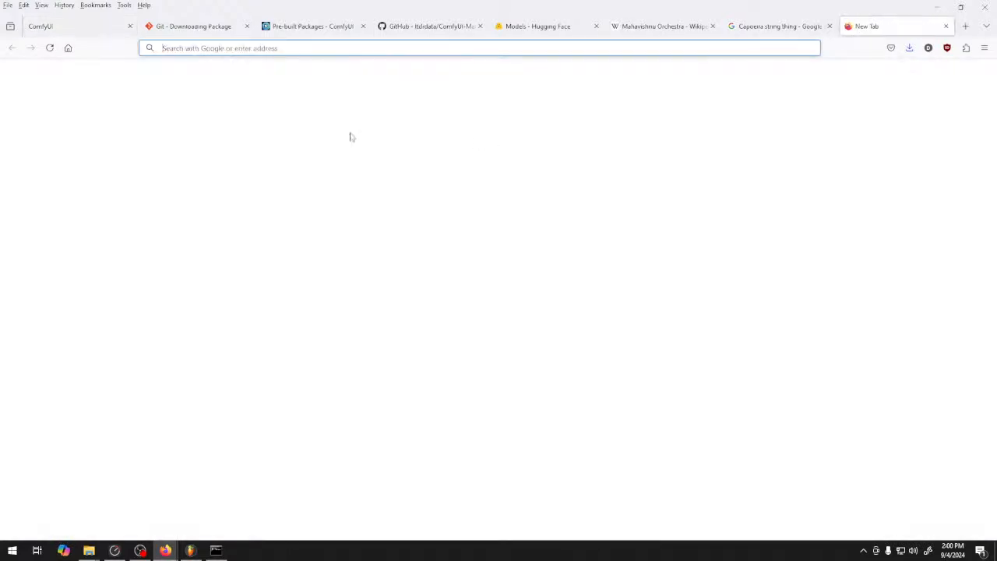
{"action": "left_click", "coordinate": [68, 47]}
{"action": "type", "text": "s"}
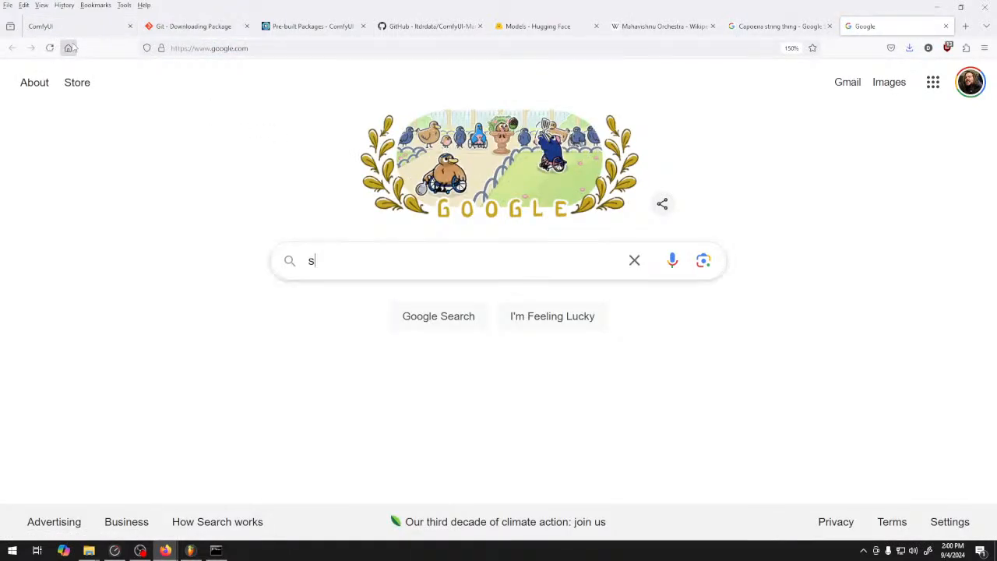
{"action": "type", "text": "table audio 2"}
{"action": "key", "text": "Return"}
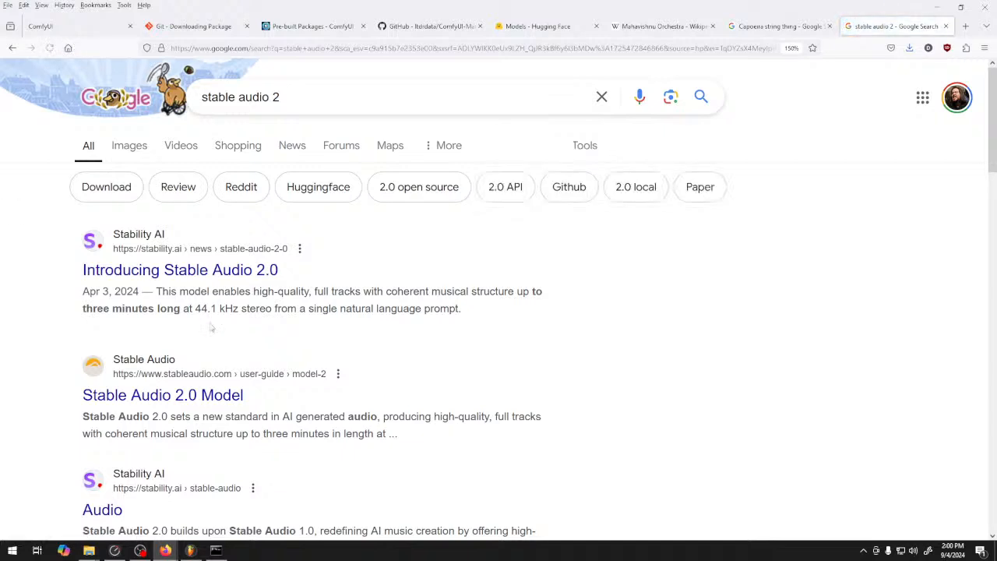
{"action": "left_click", "coordinate": [221, 395]}
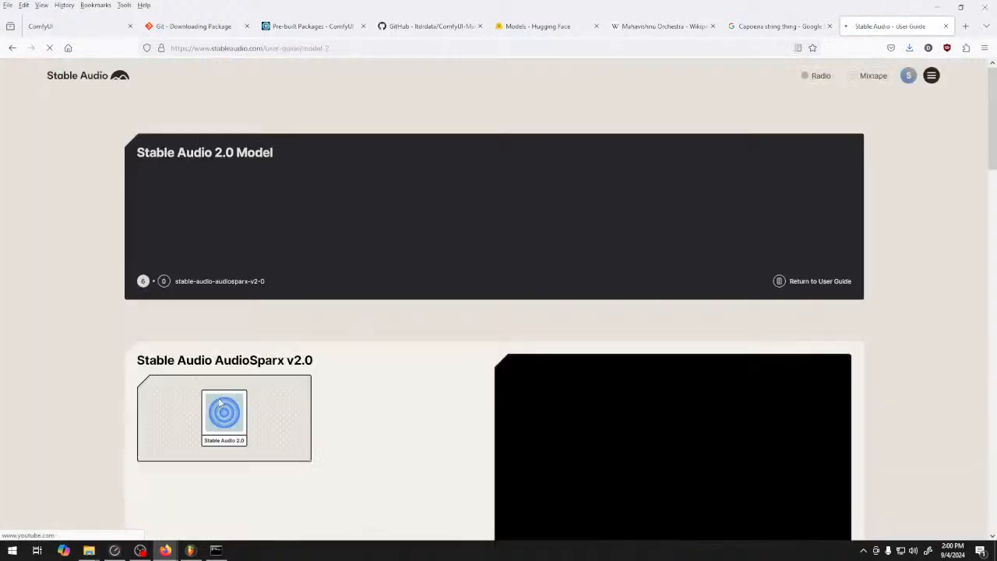
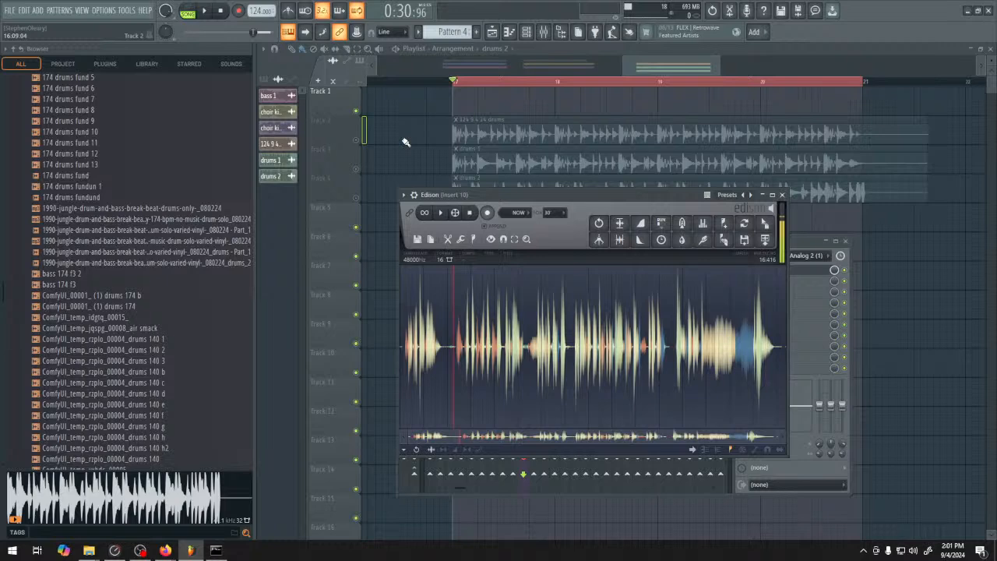
Place the 1990-jungle-drum-and-bass-break-beat-drums-only-_080224 sample on Track 2 after the existing drum clips
{"action": "right_click", "coordinate": [405, 143]}
{"action": "left_click_drag", "start_coordinate": [841, 285], "coordinate": [548, 319]}
{"action": "scroll", "coordinate": [548, 318], "scroll_direction": "down", "scroll_amount": 3}
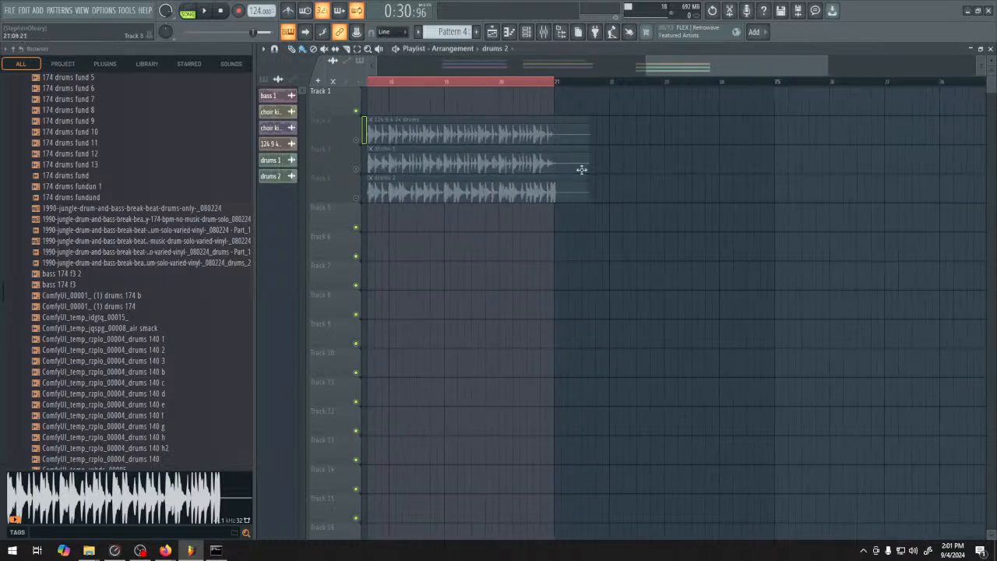
{"action": "left_click", "coordinate": [523, 82], "text": "ctrl"}
{"action": "left_click_drag", "start_coordinate": [85, 208], "coordinate": [538, 316]}
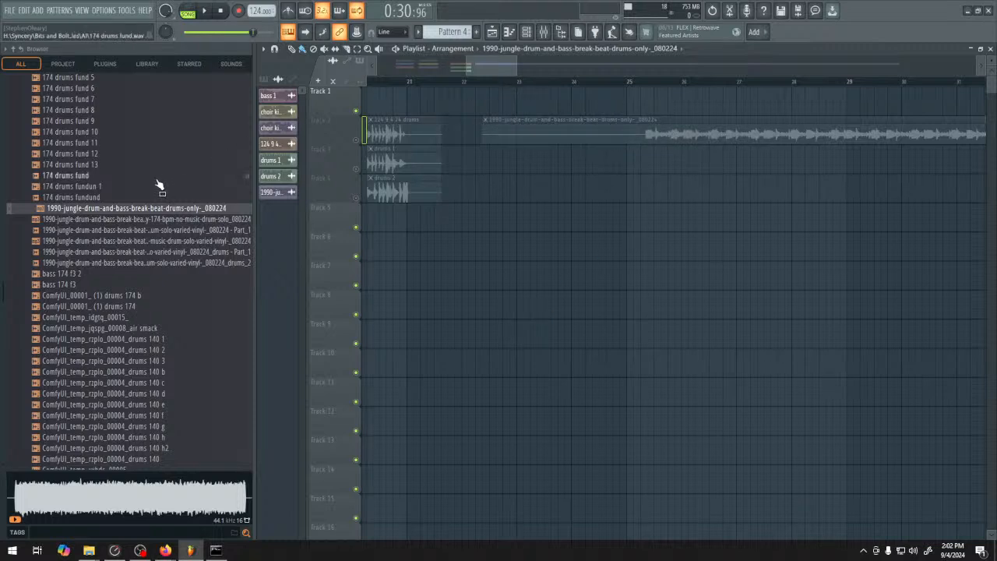
Solo Track 2 and listen to the newly placed jungle break sample at several points along its length
{"action": "right_click", "coordinate": [356, 140]}
{"action": "left_click", "coordinate": [718, 82]}
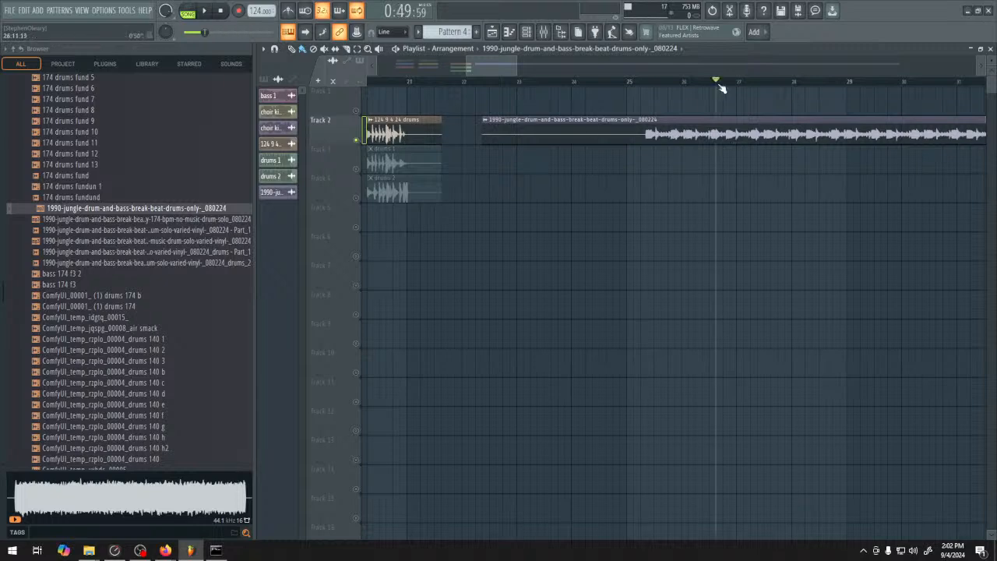
{"action": "key", "text": "space"}
{"action": "scroll", "coordinate": [730, 227], "scroll_direction": "down", "scroll_amount": 3}
{"action": "scroll", "coordinate": [729, 228], "scroll_direction": "down", "scroll_amount": 3}
{"action": "left_click", "coordinate": [553, 83]}
{"action": "scroll", "coordinate": [644, 317], "scroll_direction": "down", "scroll_amount": 4}
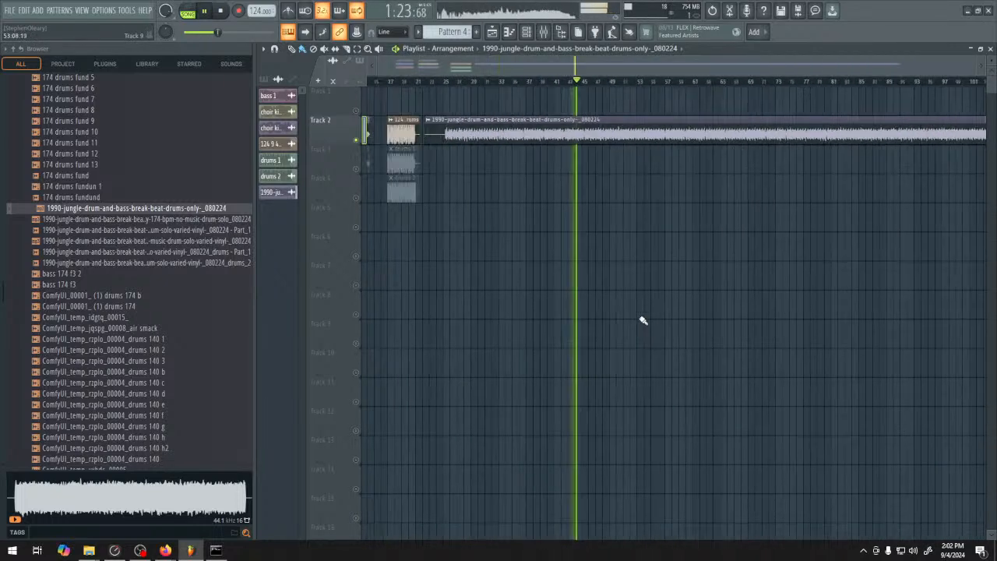
{"action": "left_click", "coordinate": [653, 81]}
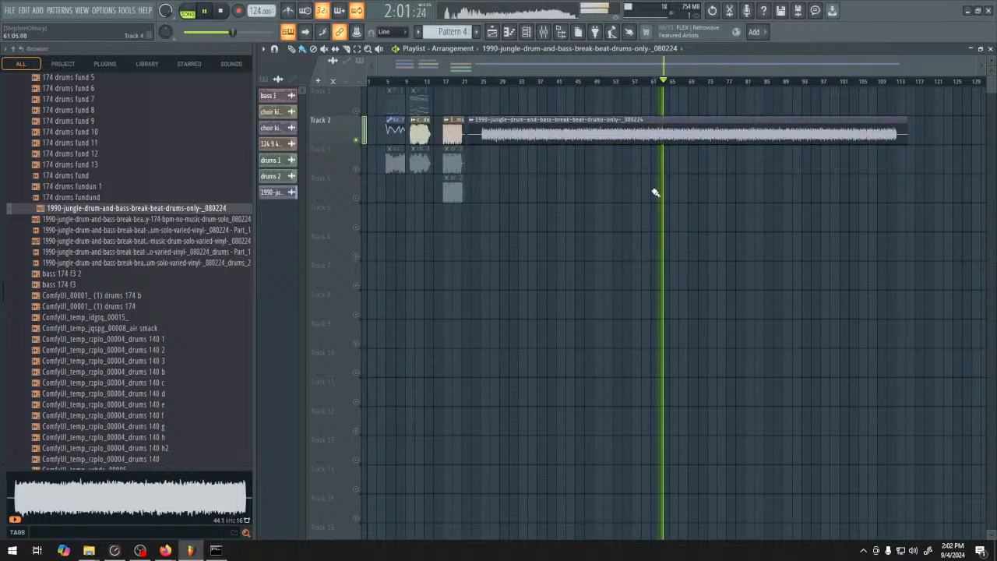
{"action": "key", "text": "space"}
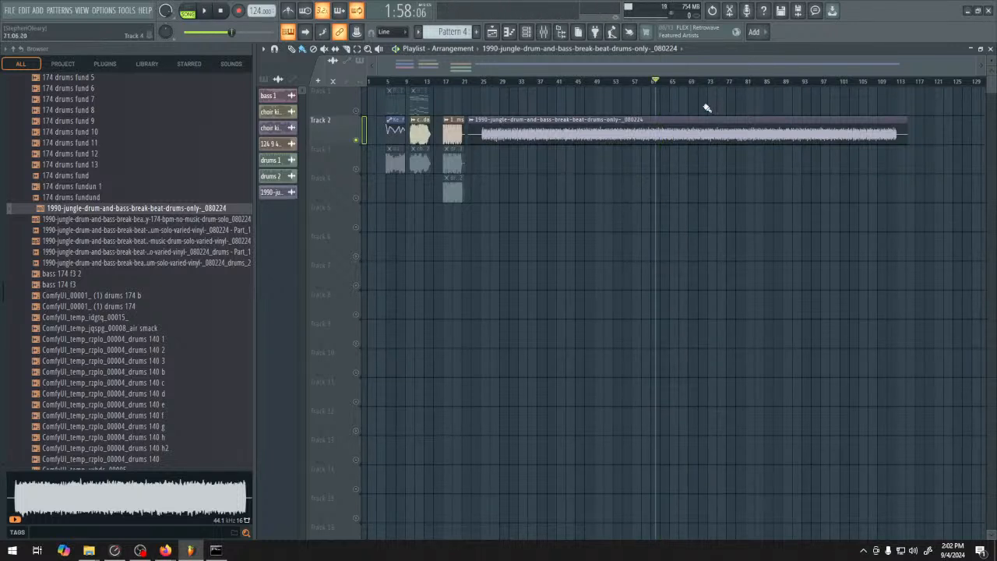
{"action": "left_click", "coordinate": [718, 82]}
{"action": "left_click", "coordinate": [803, 81]}
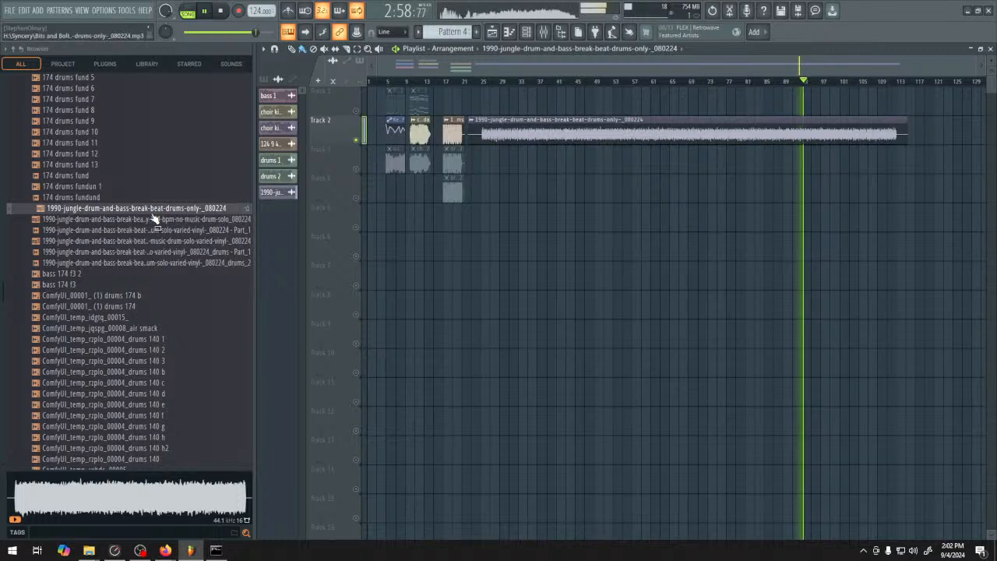
Place the 174-bpm-no-music-drum-solo_080224 sample on Track 3 and mute the first jungle break clip on Track 2
{"action": "left_click_drag", "start_coordinate": [124, 219], "coordinate": [498, 164]}
{"action": "right_click", "coordinate": [356, 169]}
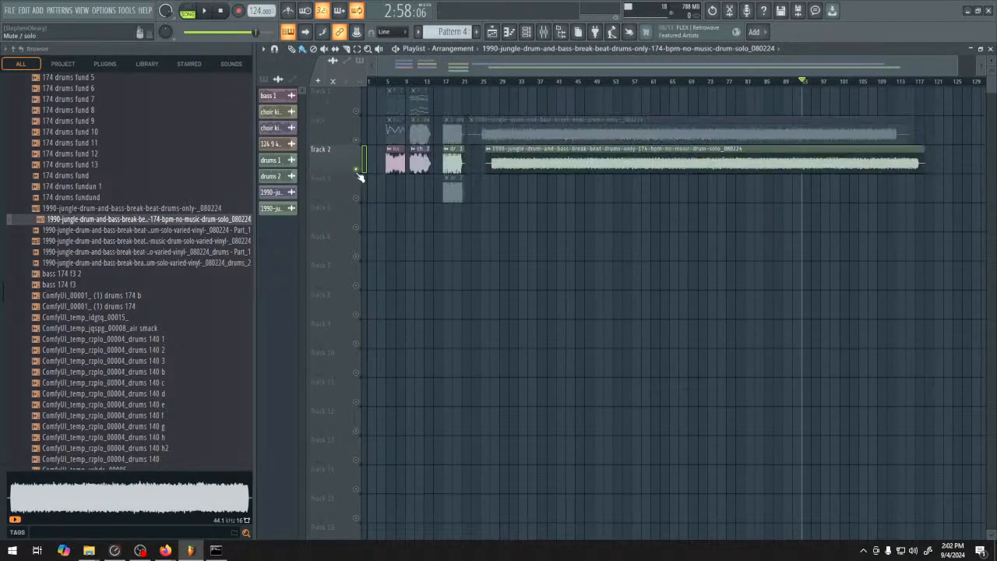
{"action": "right_click", "coordinate": [356, 170]}
{"action": "right_click", "coordinate": [520, 125], "text": "alt"}
Listen to the 174-bpm drum solo sample on Track 3 at two different points
{"action": "key", "text": "space"}
{"action": "left_click", "coordinate": [533, 83]}
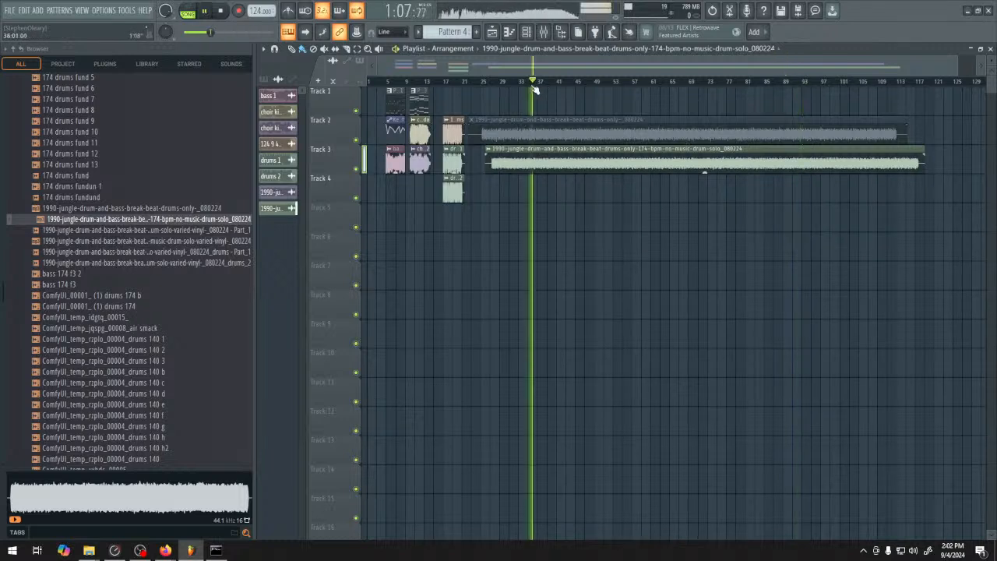
{"action": "left_click", "coordinate": [636, 82]}
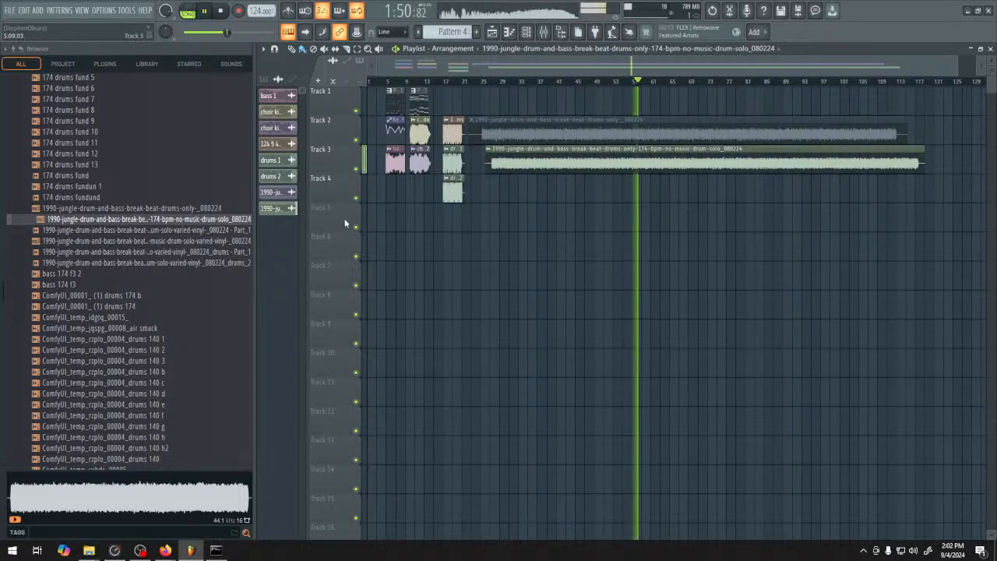
{"action": "key", "text": "space"}
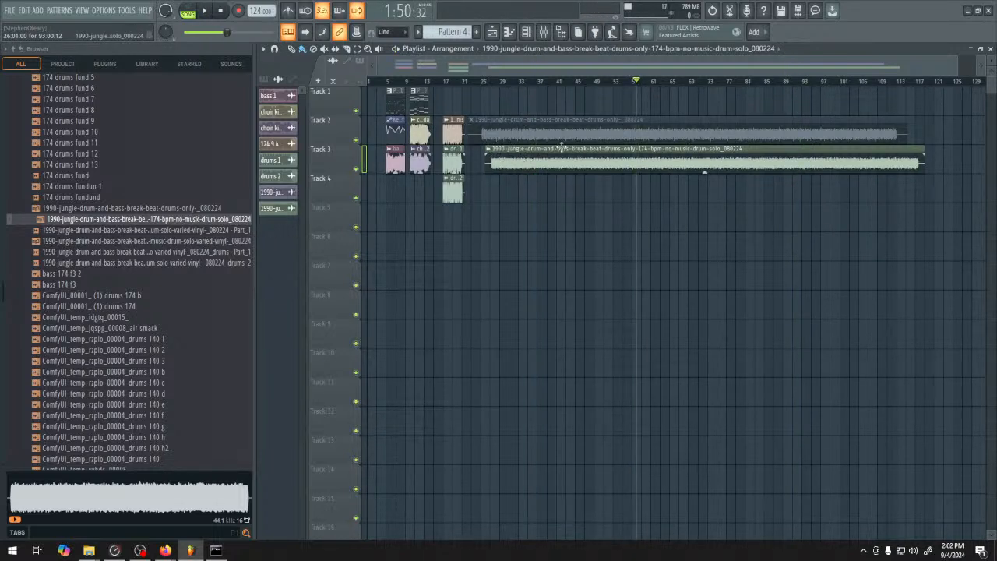
Try to extract only the drums stem from the 174-bpm drum solo clip, with the source track muted when done
{"action": "left_click", "coordinate": [488, 149]}
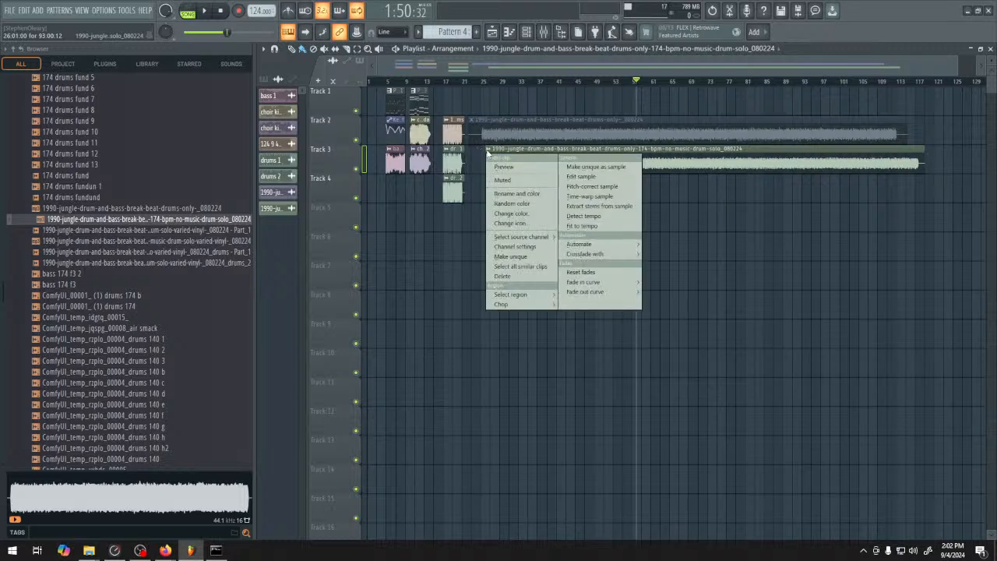
{"action": "left_click", "coordinate": [599, 205]}
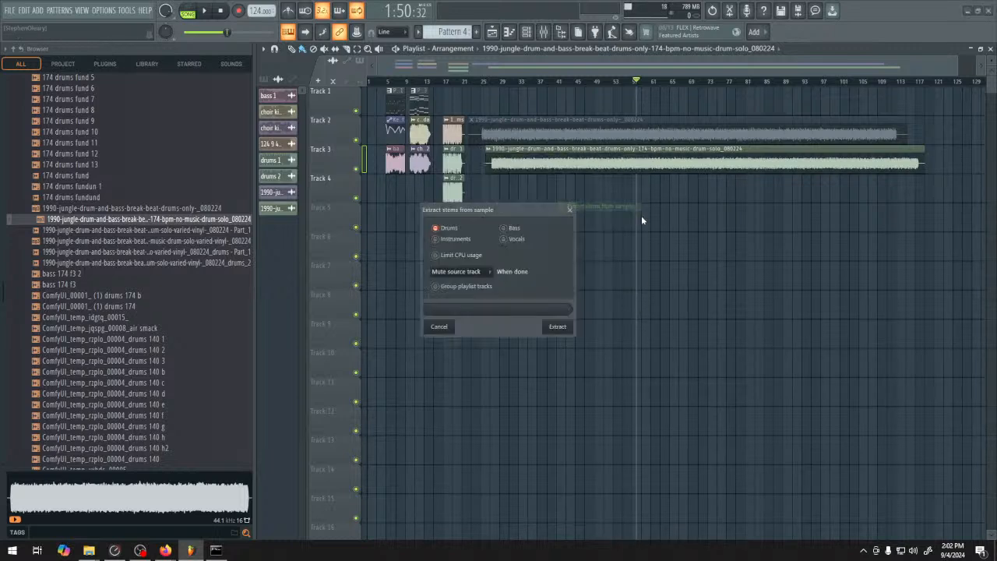
{"action": "left_click", "coordinate": [555, 326]}
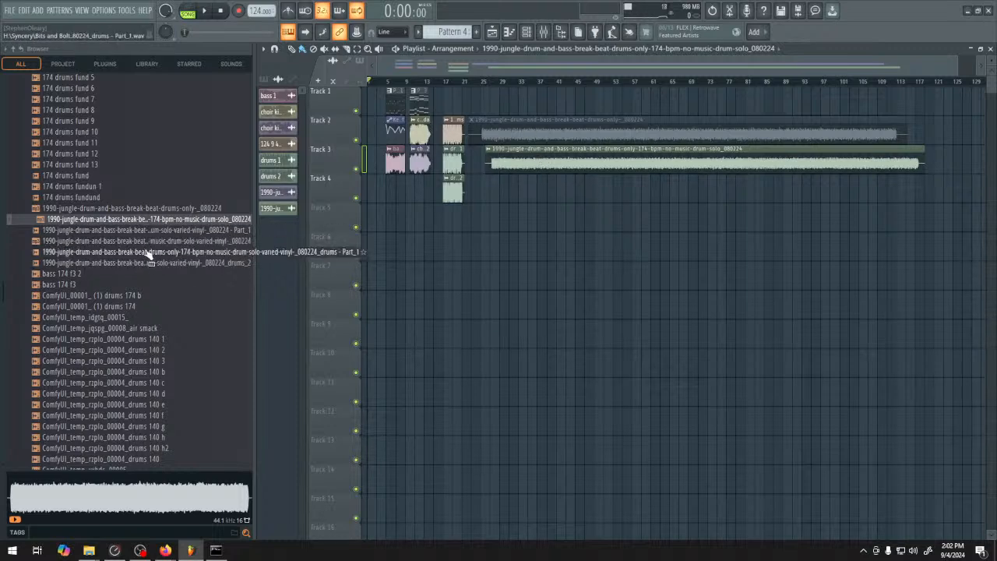
Place the solo-varied-vinyl-_080224_drums - Part_1 sample on Track 4 and play it with Track 3 muted
{"action": "left_click_drag", "start_coordinate": [147, 253], "coordinate": [506, 189]}
{"action": "left_click", "coordinate": [508, 81]}
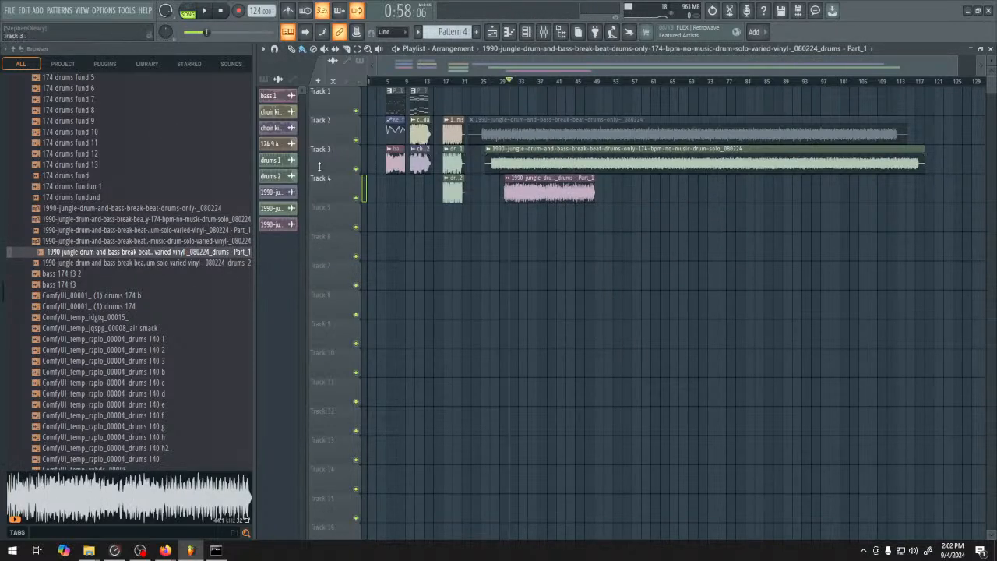
{"action": "left_click", "coordinate": [356, 169]}
{"action": "key", "text": "space"}
{"action": "scroll", "coordinate": [535, 251], "scroll_direction": "up", "scroll_amount": 5}
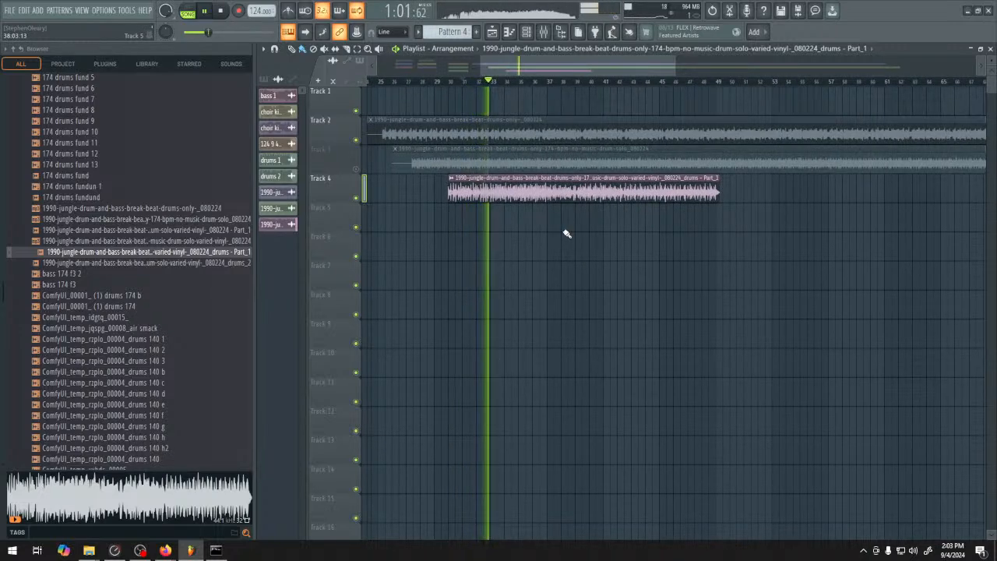
{"action": "key", "text": "space"}
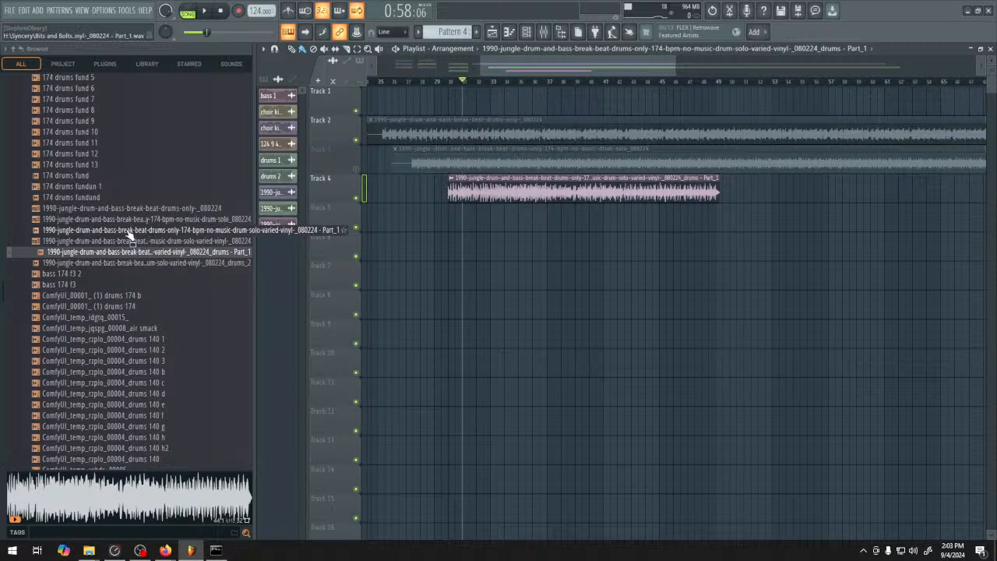
Place the solo-varied-vinyl-_080224 - Part_1 sample on Track 5 and play it with Track 4 muted
{"action": "left_click_drag", "start_coordinate": [129, 233], "coordinate": [450, 234]}
{"action": "left_click", "coordinate": [356, 197]}
{"action": "key", "text": "space"}
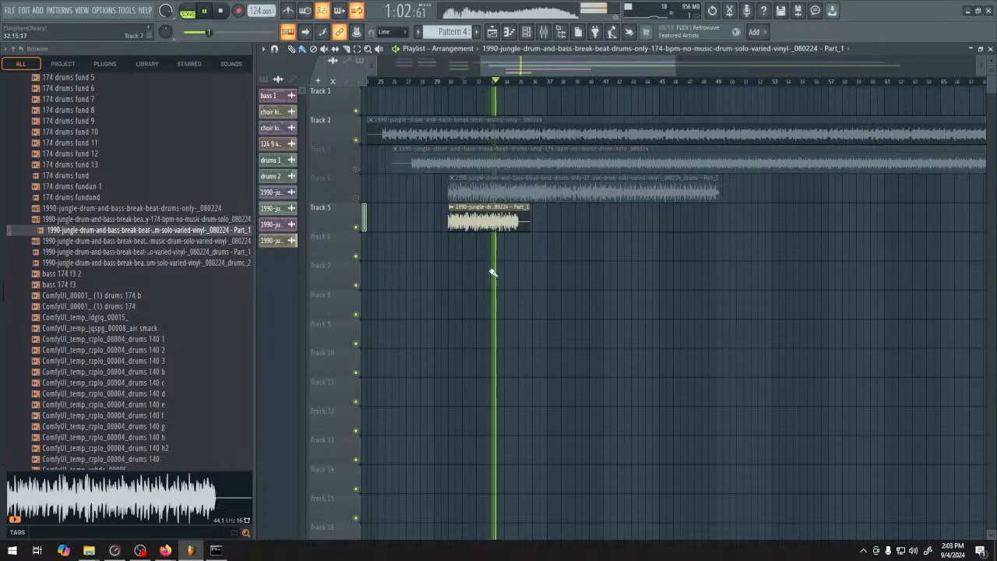
{"action": "key", "text": "space"}
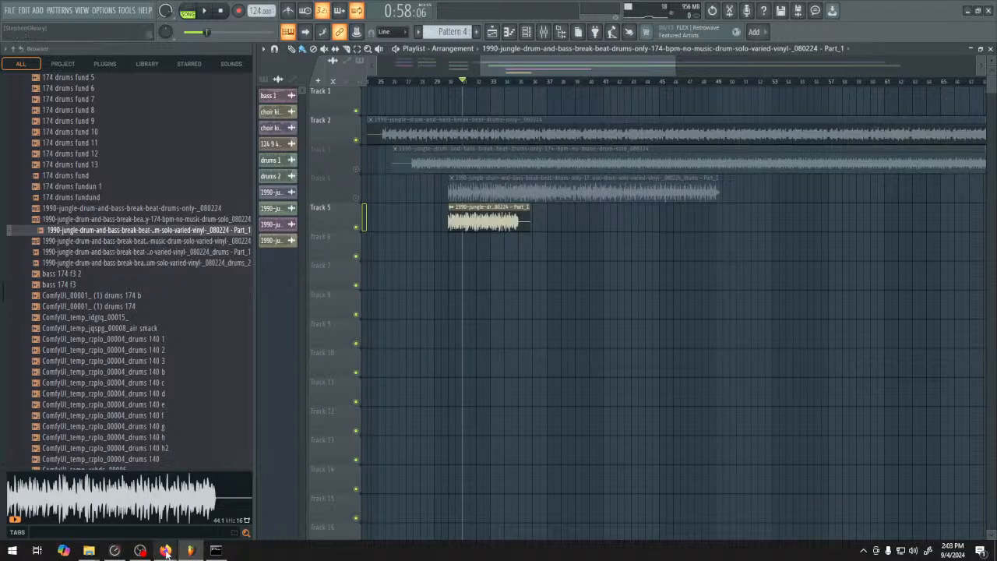
Switch to the ComfyUI page in the browser and play the generated audio in the PreviewAudio node
{"action": "mouse_move", "coordinate": [165, 550]}
{"action": "left_click", "coordinate": [148, 505]}
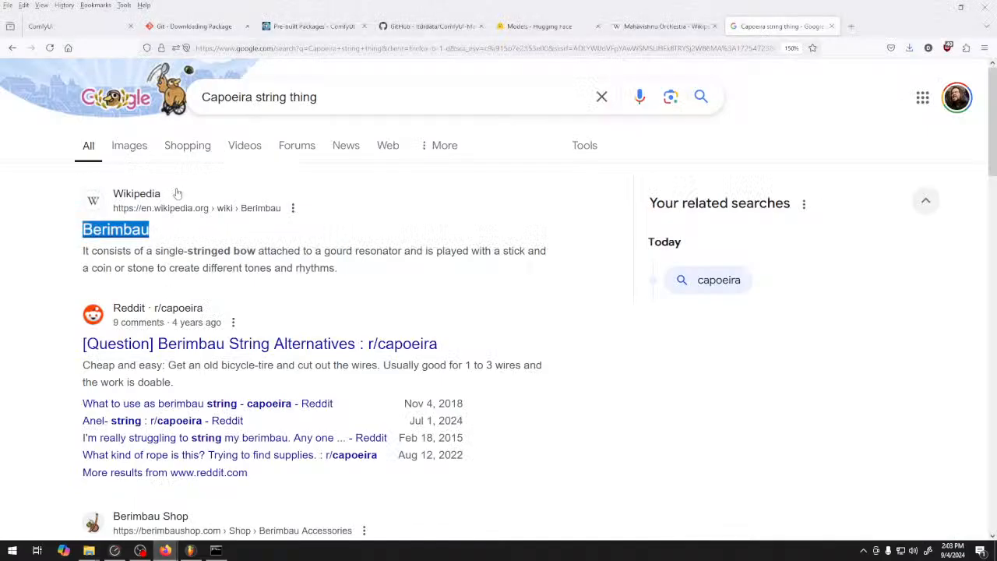
{"action": "left_click", "coordinate": [78, 26]}
{"action": "left_click", "coordinate": [538, 412]}
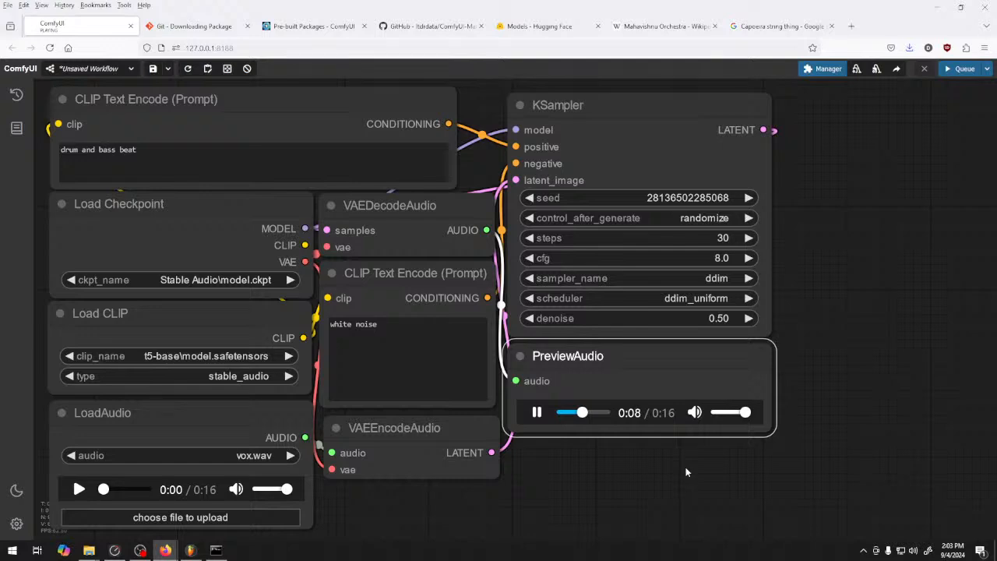
Set the KSampler node's denoise to 0.54
{"action": "left_click", "coordinate": [748, 318]}
{"action": "left_click", "coordinate": [748, 318]}
{"action": "left_click", "coordinate": [748, 318]}
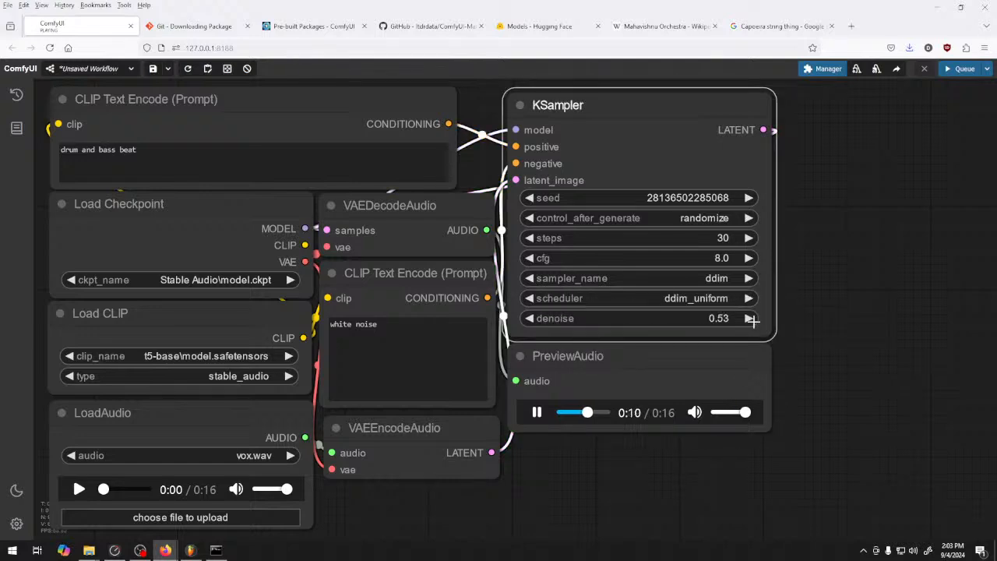
{"action": "left_click", "coordinate": [748, 318]}
Save the audio from the PreviewAudio node as a FLAC file in the 124 9 4 24 folder
{"action": "right_click", "coordinate": [643, 413]}
{"action": "left_click", "coordinate": [670, 313]}
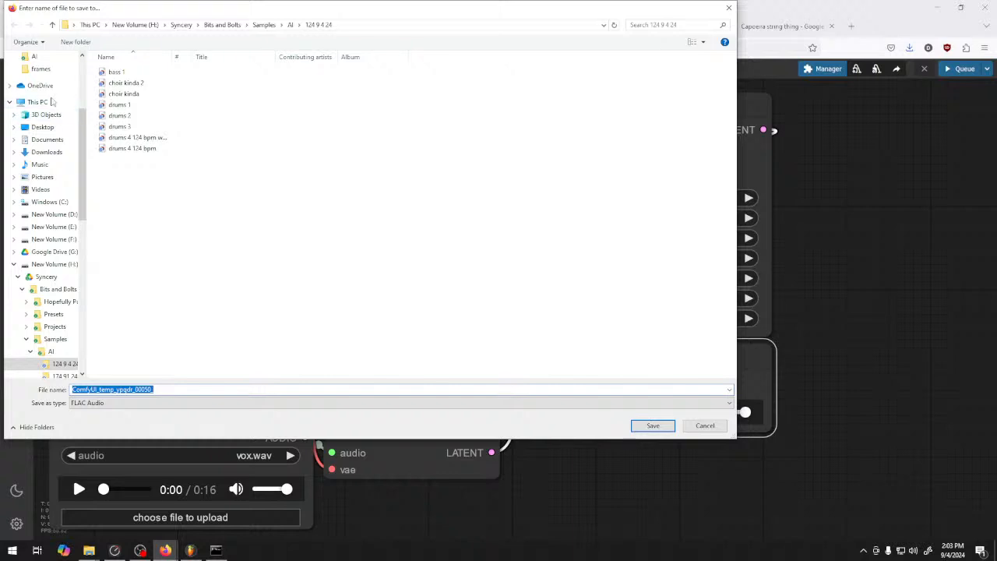
{"action": "key", "text": "Return"}
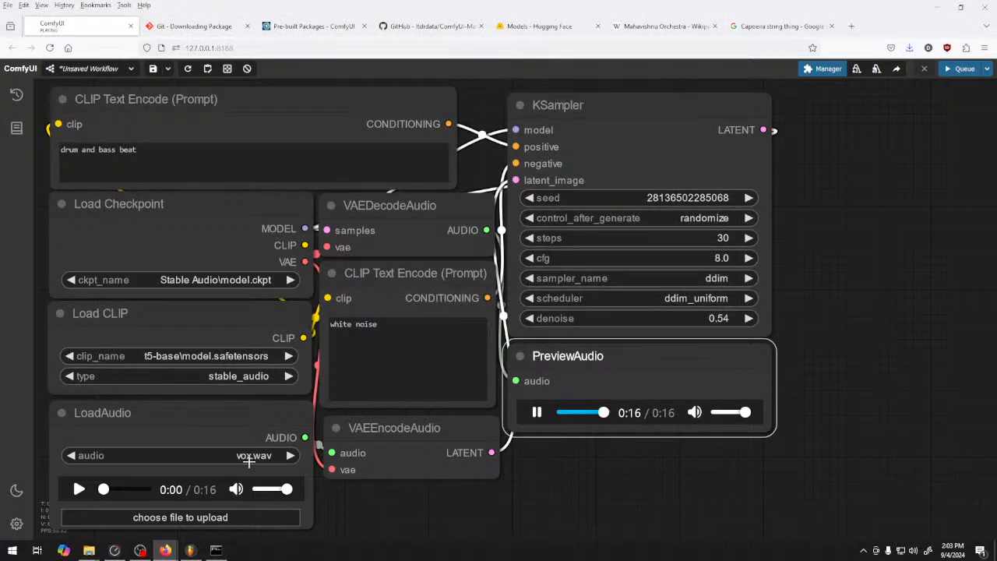
Compare the loaded vox.wav with the generated preview by playing both, replaying the end of the preview
{"action": "left_click", "coordinate": [80, 489]}
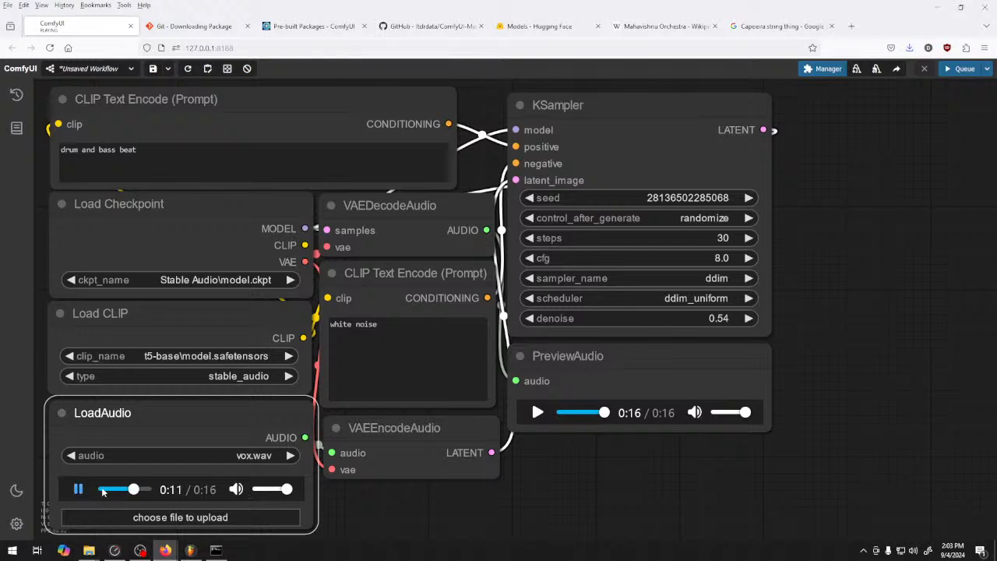
{"action": "left_click", "coordinate": [542, 421]}
{"action": "left_click", "coordinate": [599, 413]}
{"action": "left_click", "coordinate": [79, 490]}
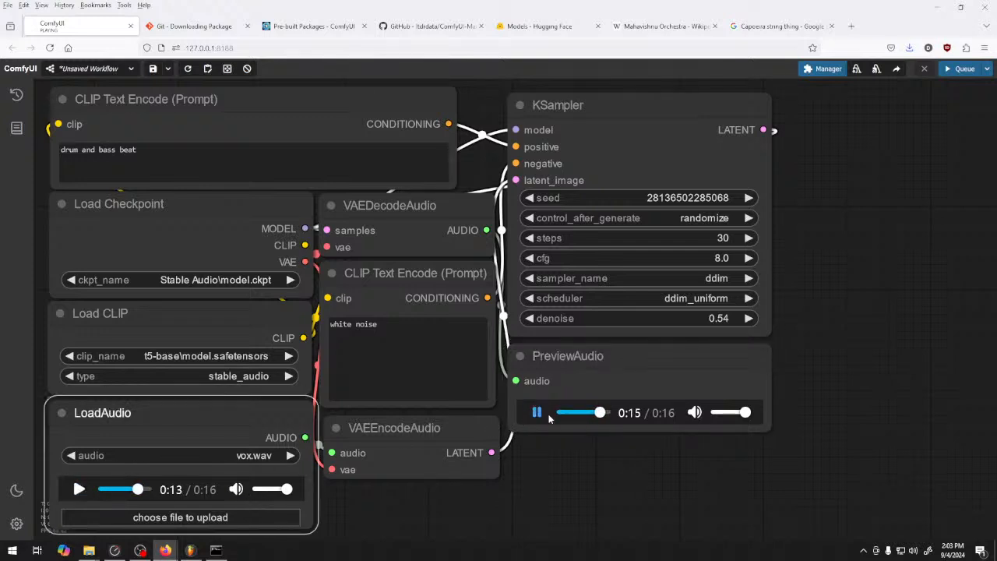
{"action": "left_click", "coordinate": [591, 414]}
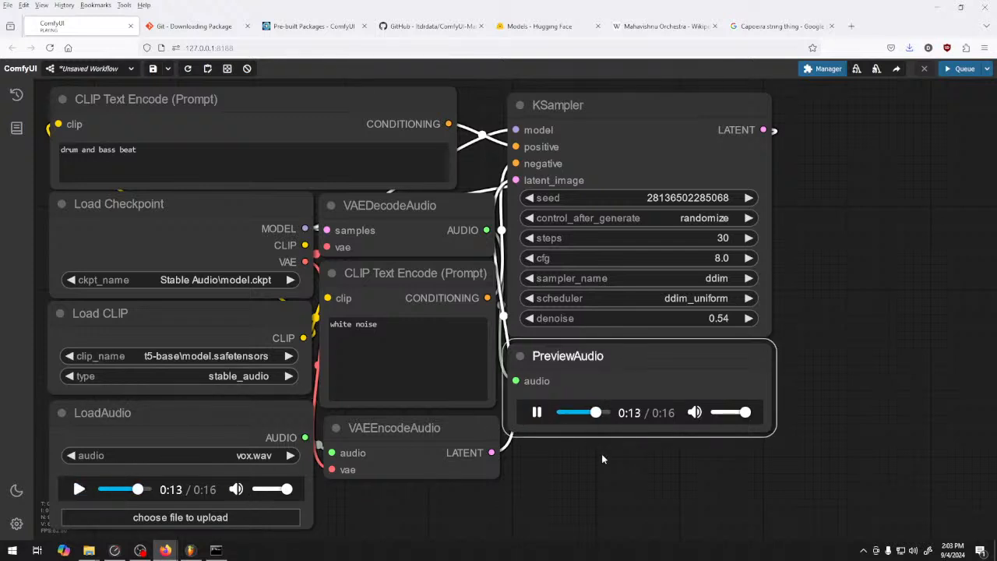
{"action": "left_click", "coordinate": [589, 415]}
Set the KSampler denoise to 0.55 and queue a new generation
{"action": "left_click", "coordinate": [749, 318]}
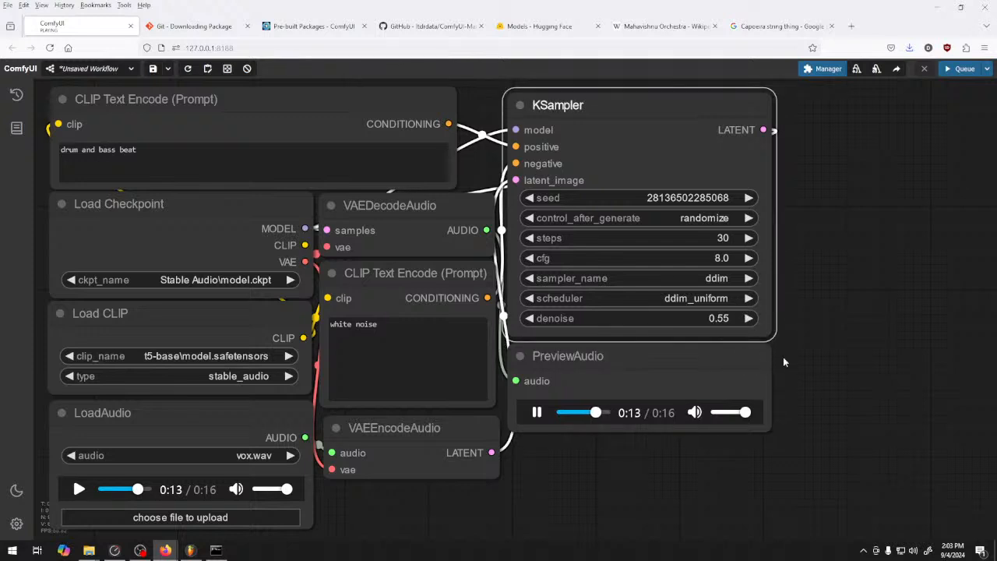
{"action": "left_click", "coordinate": [814, 355]}
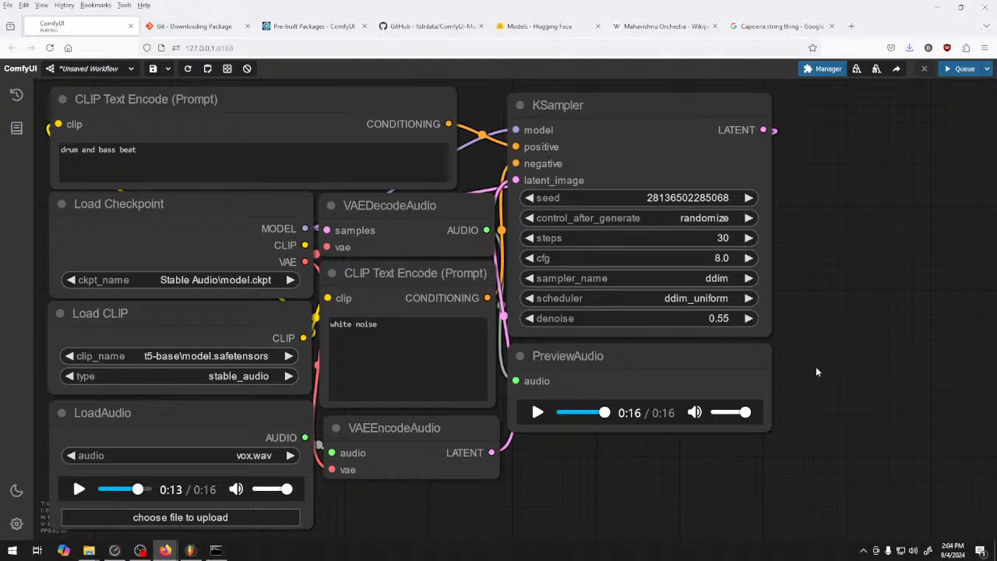
{"action": "left_click", "coordinate": [961, 69]}
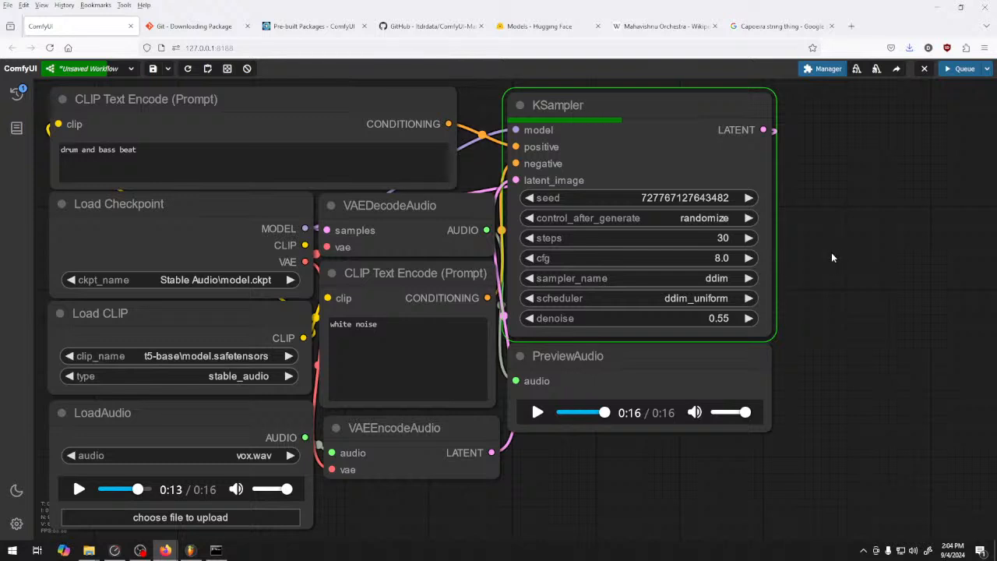
Queue another generation with the prompt "drum and bass beat" and listen to the resulting preview
{"action": "left_click", "coordinate": [187, 157]}
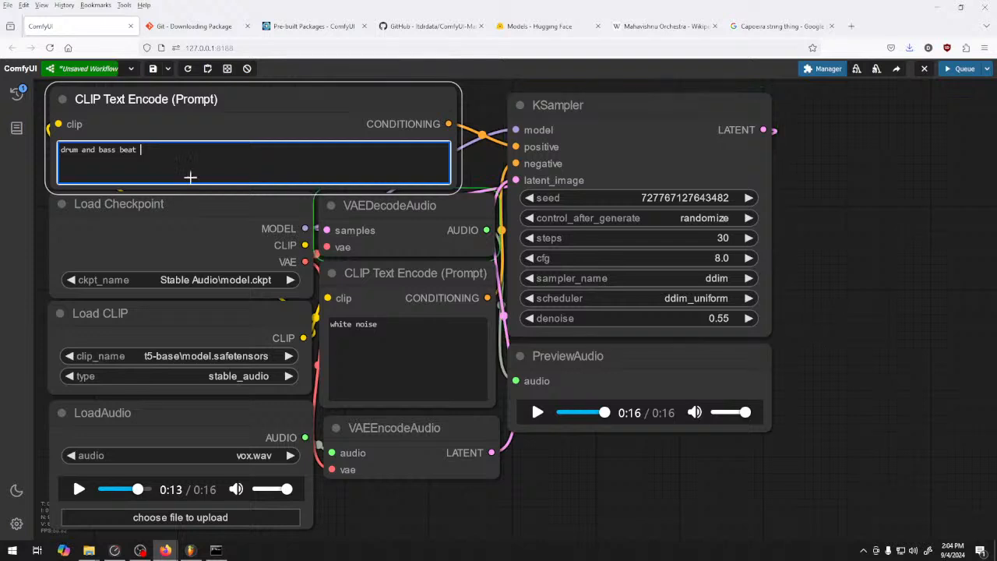
{"action": "left_click", "coordinate": [957, 70]}
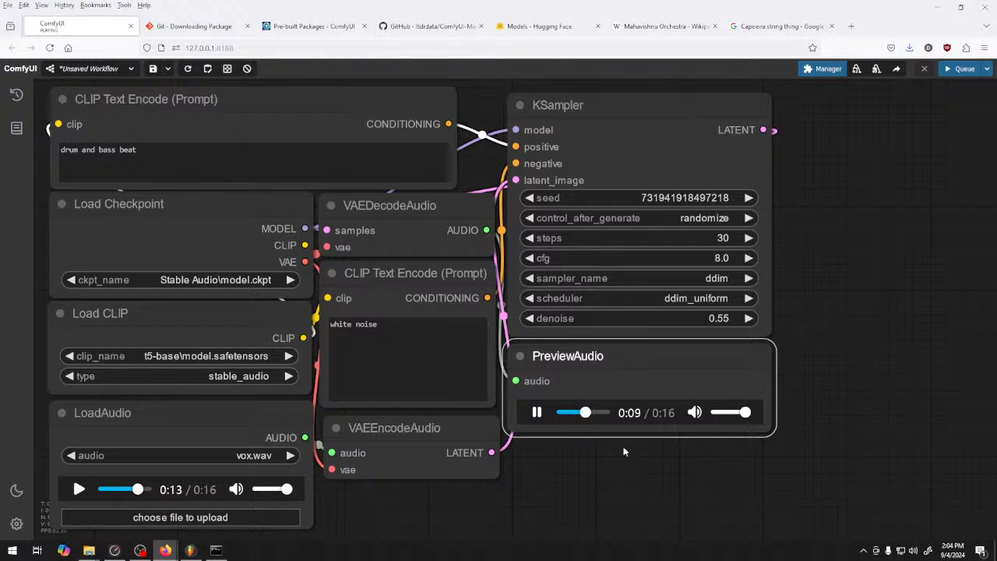
{"action": "left_click", "coordinate": [538, 413]}
Set the KSampler denoise to 1.00 and queue a generation
{"action": "left_click_drag", "start_coordinate": [712, 319], "coordinate": [901, 332]}
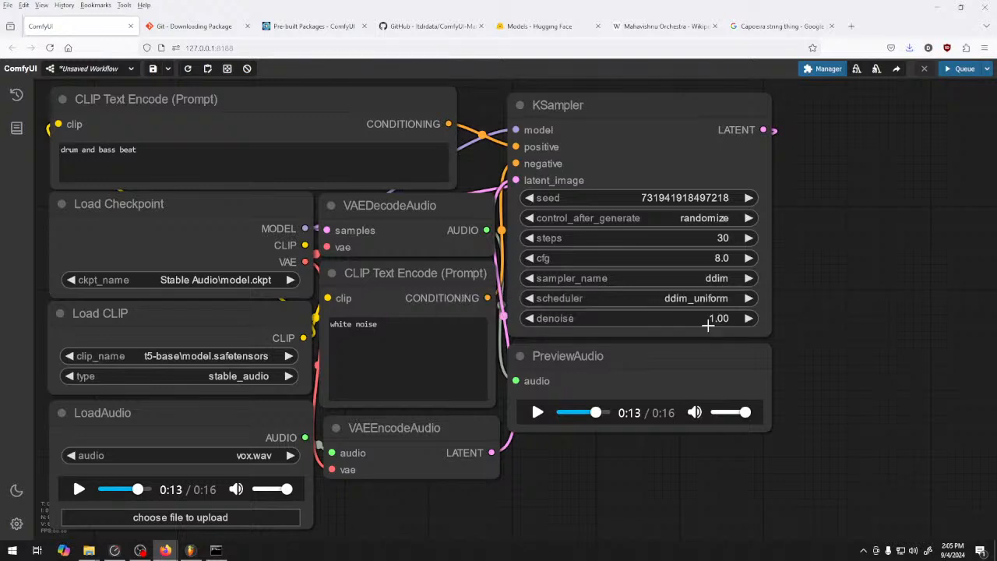
{"action": "left_click", "coordinate": [960, 69]}
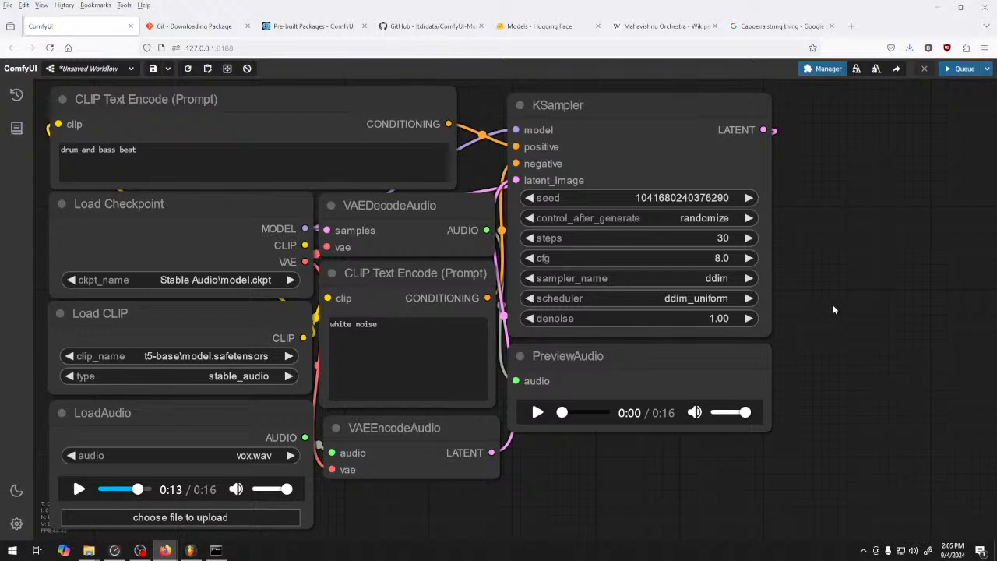
Listen to the generated audio preview and pause it about halfway through
{"action": "right_click", "coordinate": [825, 262]}
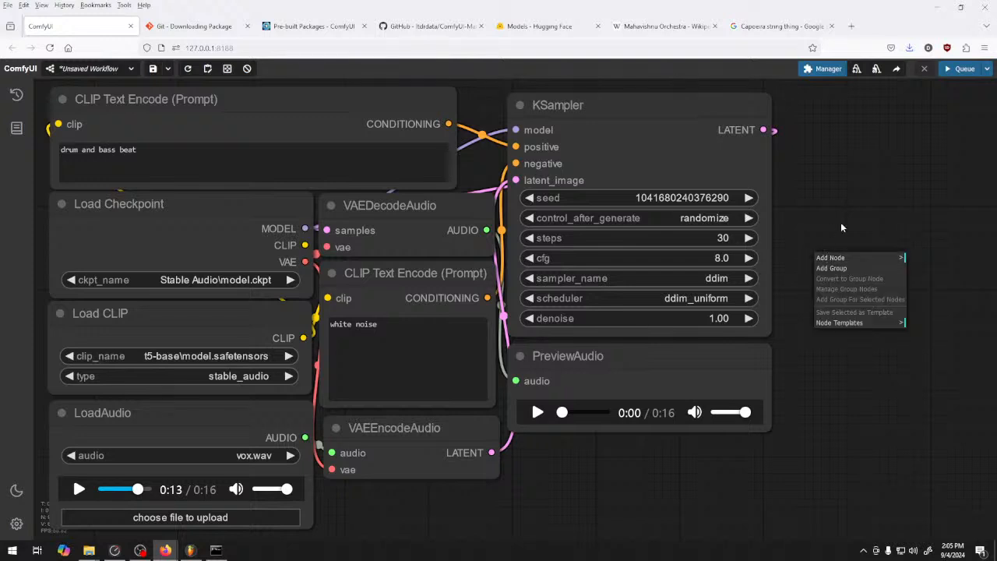
{"action": "left_click", "coordinate": [536, 412]}
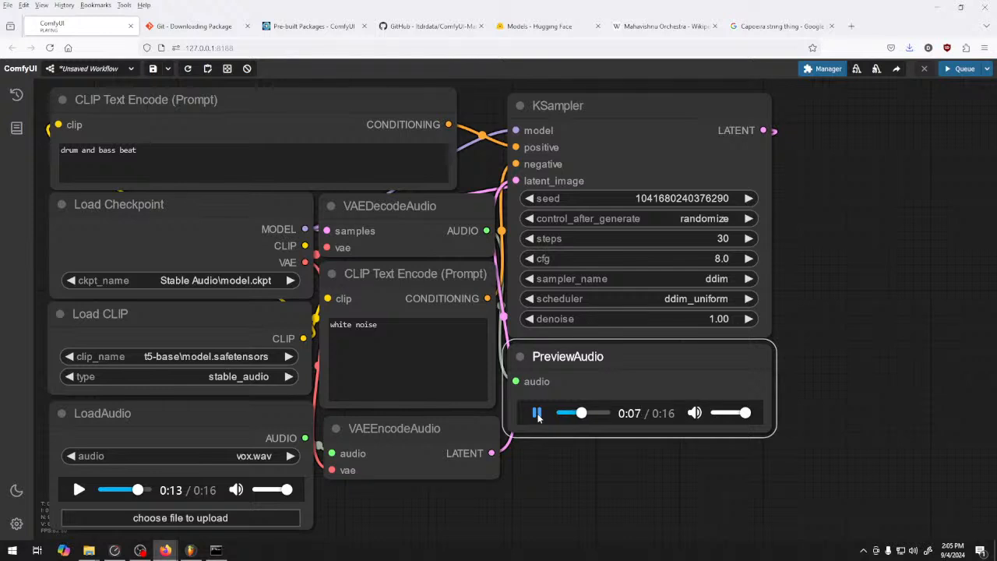
{"action": "left_click", "coordinate": [537, 413]}
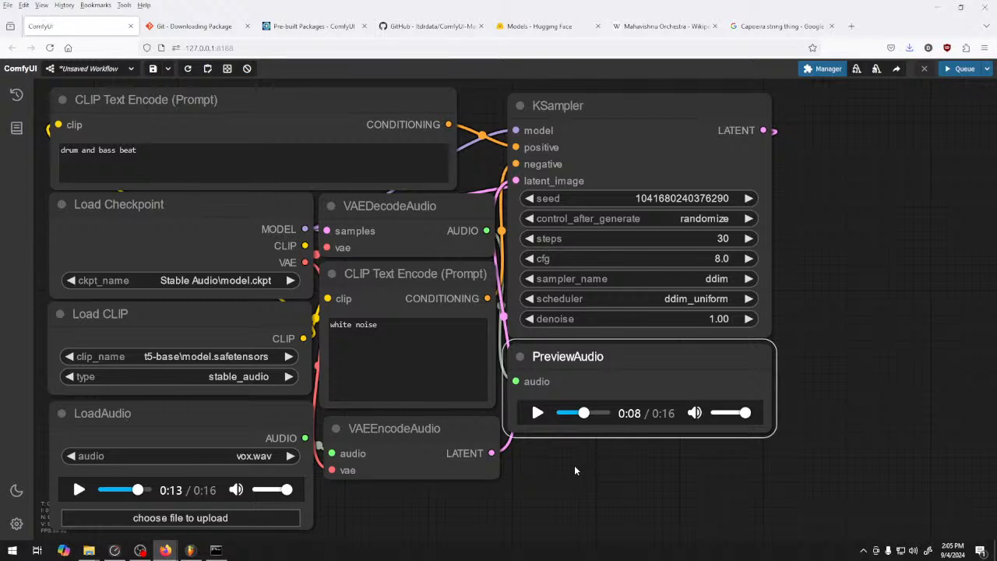
Generate audio with the positive prompt changed to "drum and bass drop" and listen to the resulting preview
{"action": "left_click", "coordinate": [149, 151]}
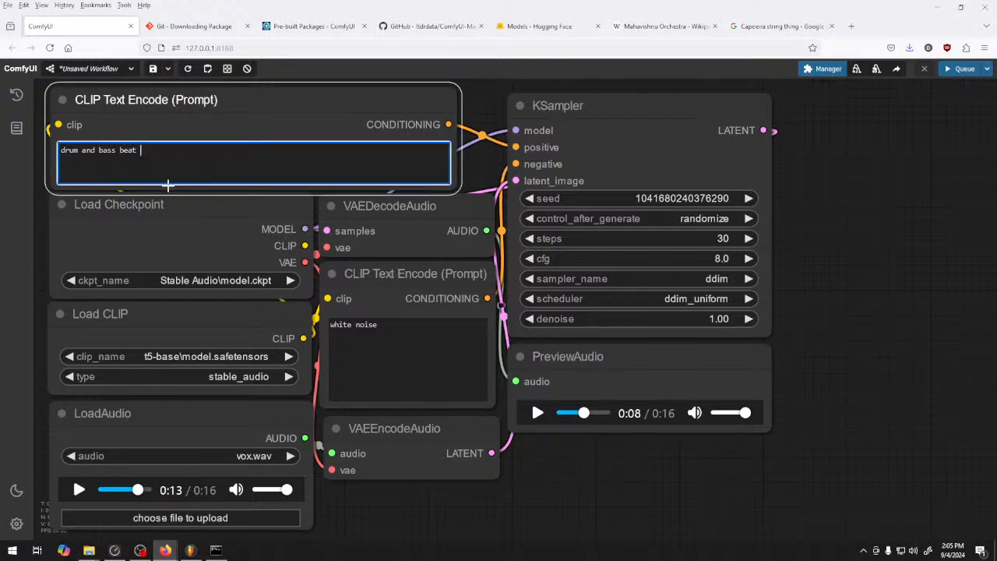
{"action": "double_click", "coordinate": [129, 150]}
{"action": "type", "text": "drop"}
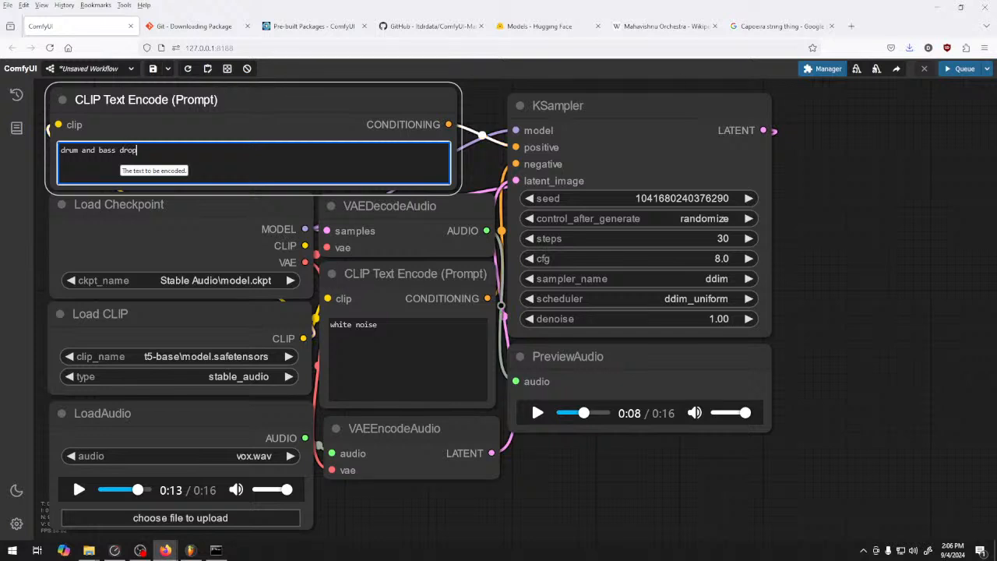
{"action": "left_click", "coordinate": [960, 69]}
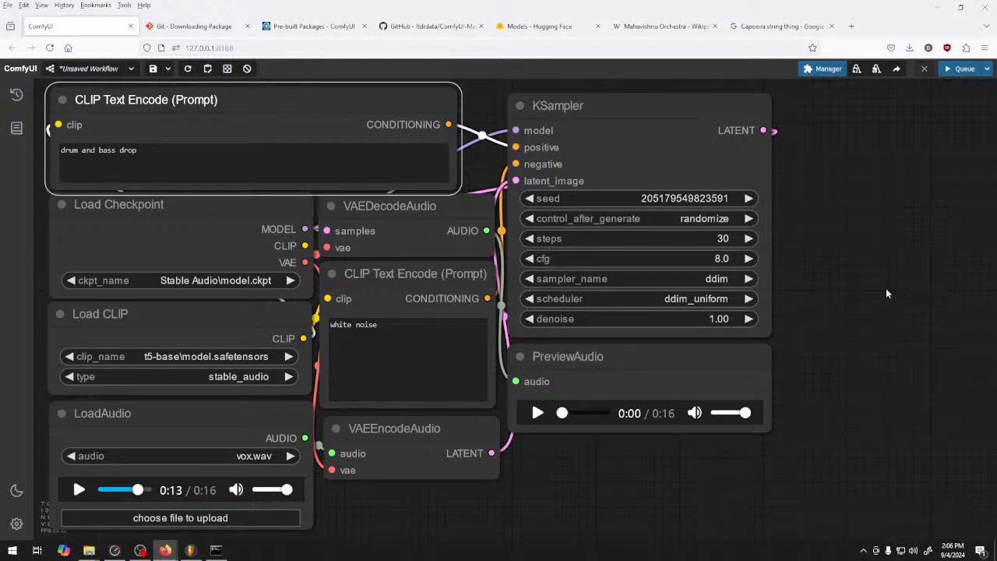
{"action": "left_click", "coordinate": [537, 412]}
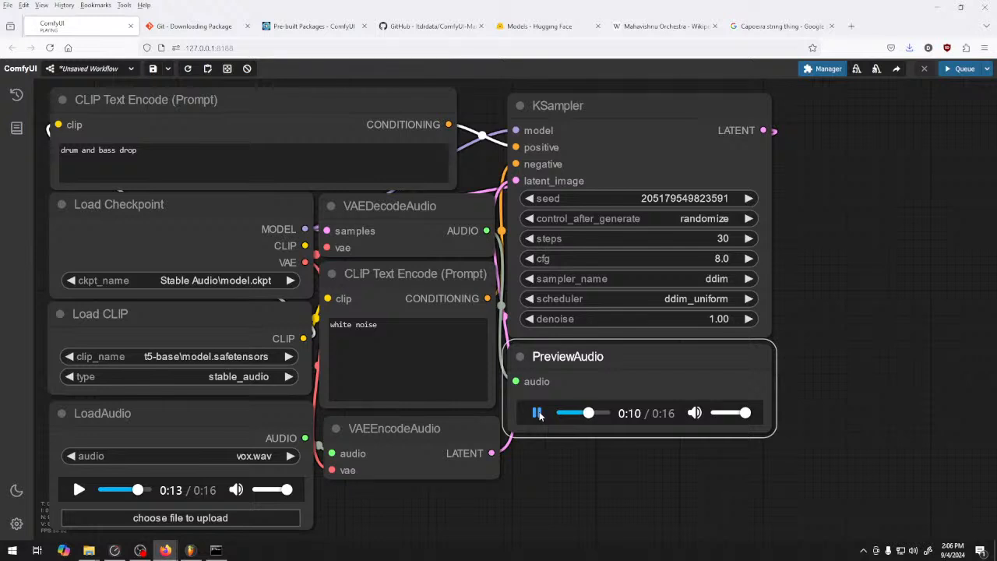
{"action": "left_click", "coordinate": [538, 412]}
Replace the positive prompt with "Noisia drum and bass beat" and rewind the audio preview to the start
{"action": "left_click_drag", "start_coordinate": [210, 151], "coordinate": [64, 159]}
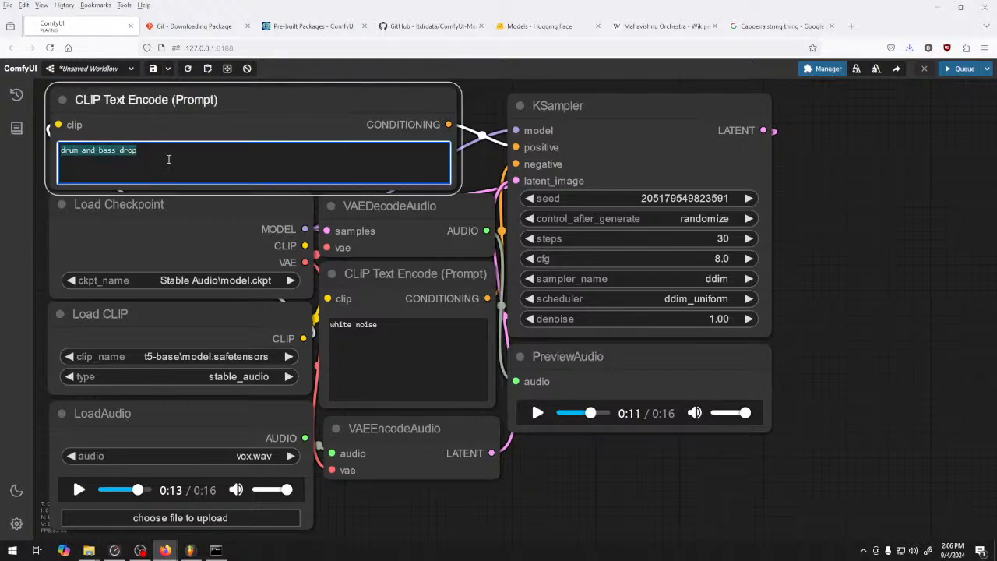
{"action": "type", "text": "Noinsia"}
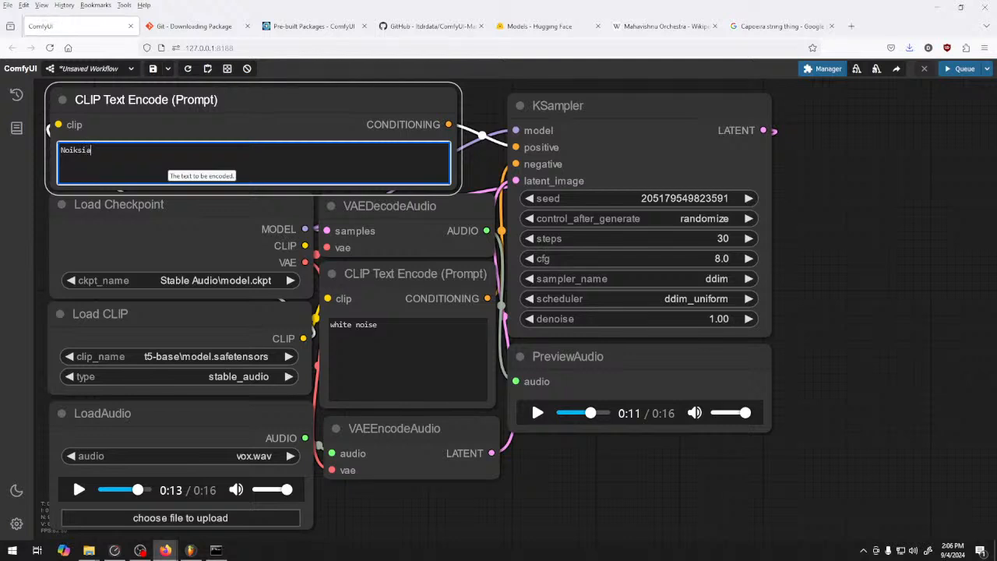
{"action": "key", "text": "BackSpace"}
{"action": "key", "text": "BackSpace"}
{"action": "key", "text": "BackSpace"}
{"action": "key", "text": "BackSpace"}
{"action": "type", "text": "n"}
{"action": "key", "text": "BackSpace"}
{"action": "type", "text": "sia drum and bass  beat"}
{"action": "key", "text": "BackSpace"}
{"action": "key", "text": "BackSpace"}
{"action": "key", "text": "BackSpace"}
{"action": "key", "text": "BackSpace"}
{"action": "key", "text": "BackSpace"}
{"action": "type", "text": "beat"}
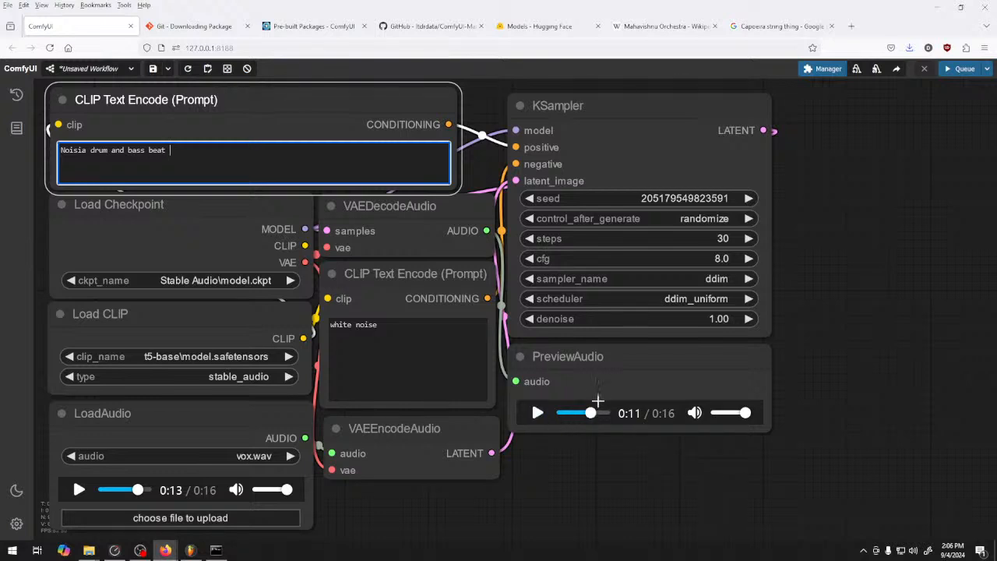
{"action": "left_click_drag", "start_coordinate": [591, 413], "coordinate": [534, 421]}
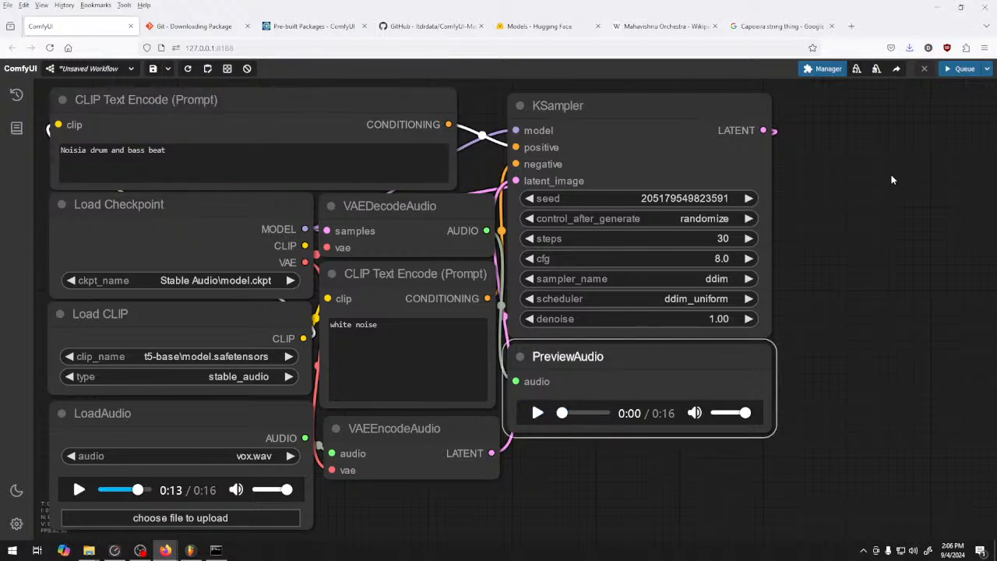
Set the KSampler sampler to heunpp2 and the scheduler to sgm_uniform, and queue a generation
{"action": "left_click", "coordinate": [724, 279]}
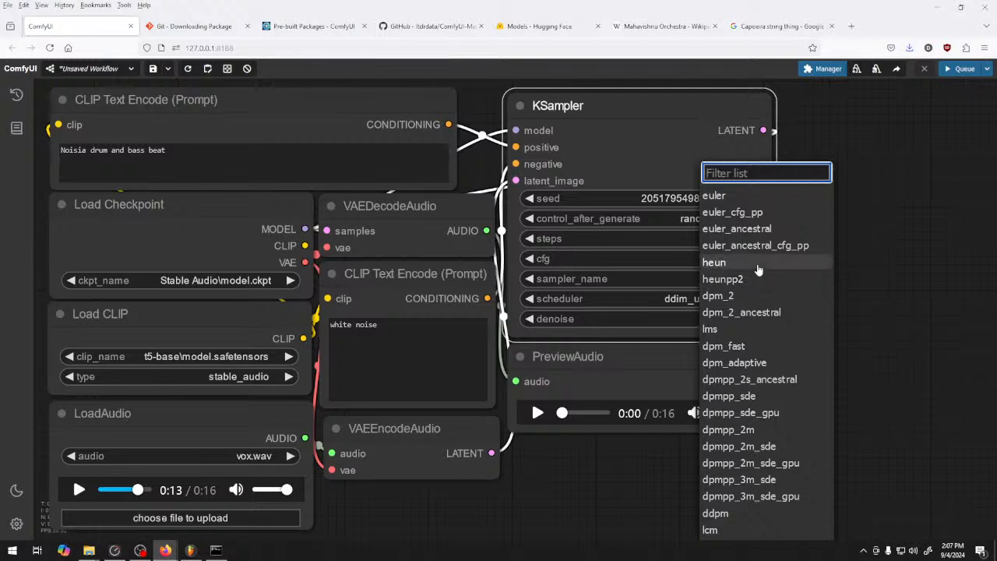
{"action": "left_click", "coordinate": [705, 279]}
{"action": "left_click", "coordinate": [698, 299]}
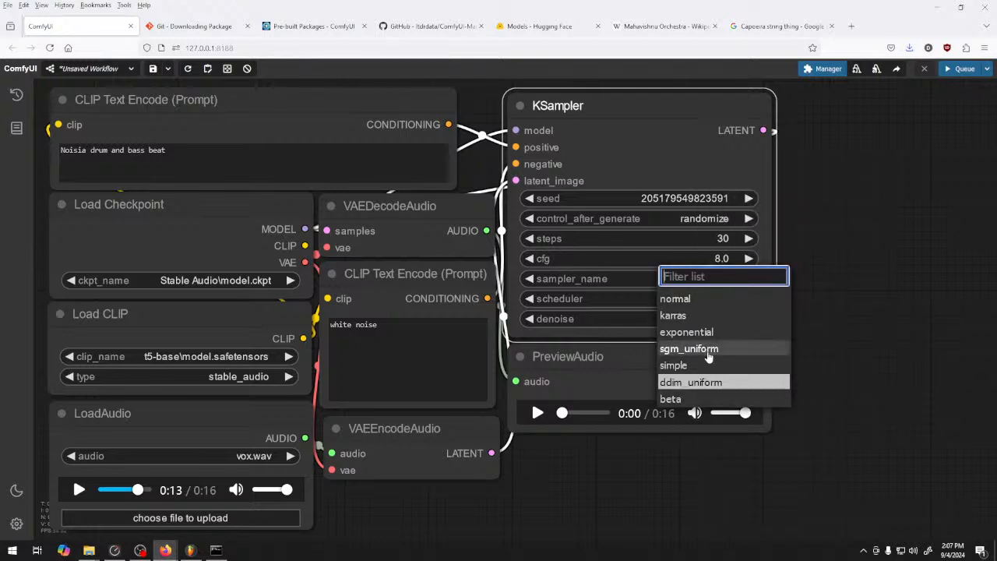
{"action": "left_click", "coordinate": [709, 350]}
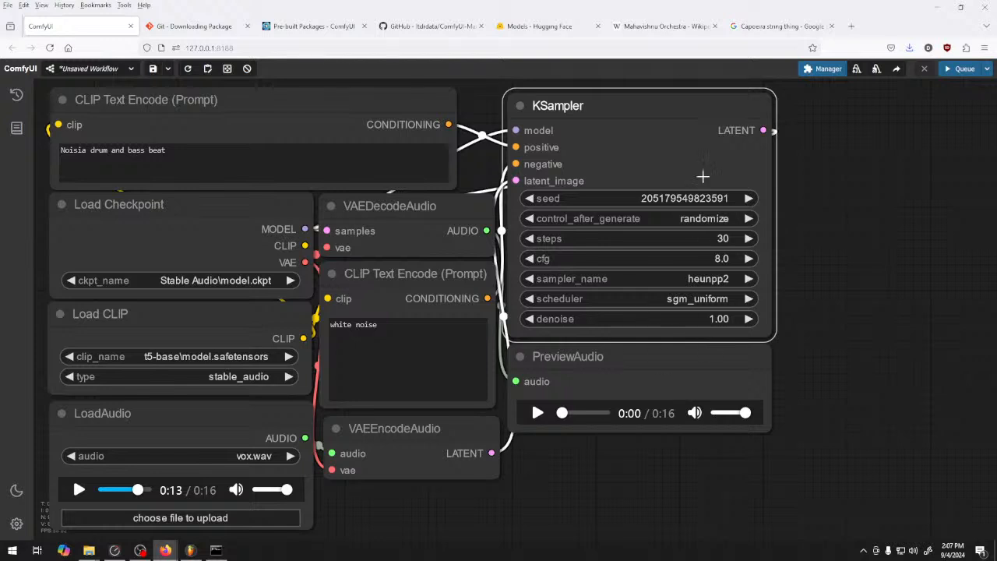
{"action": "left_click", "coordinate": [964, 67]}
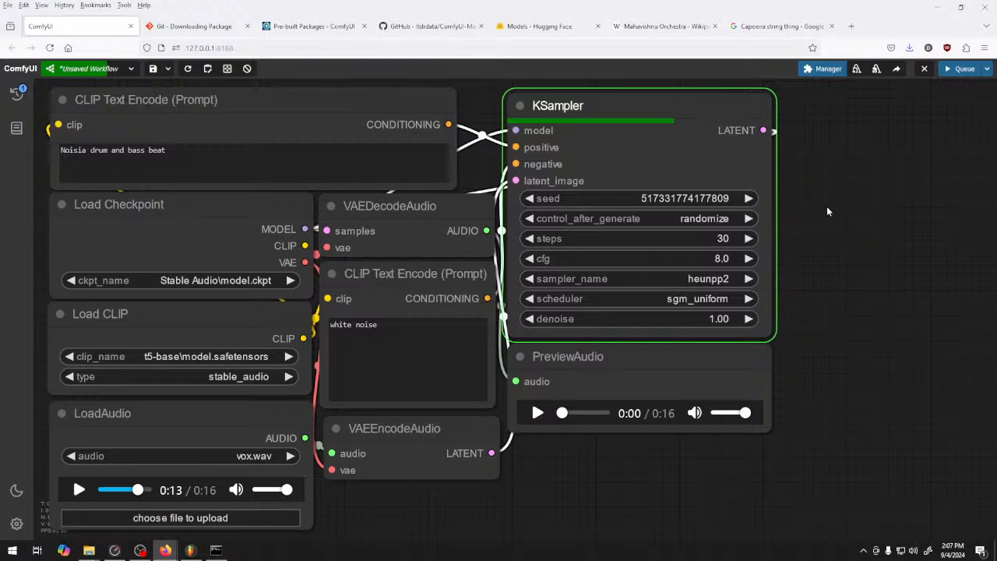
Check the generation progress in the command console and play the new audio preview
{"action": "left_click", "coordinate": [217, 551]}
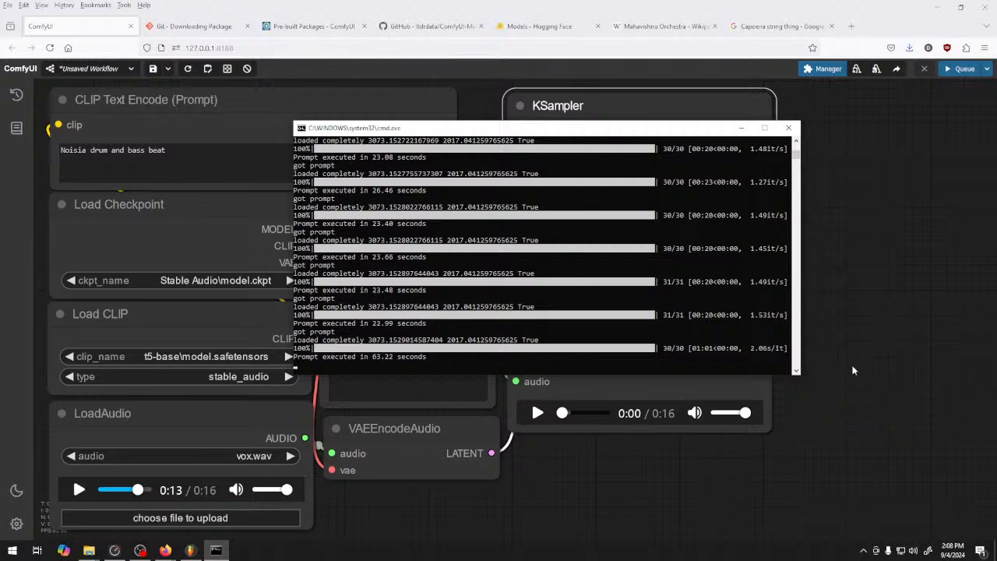
{"action": "left_click", "coordinate": [867, 324]}
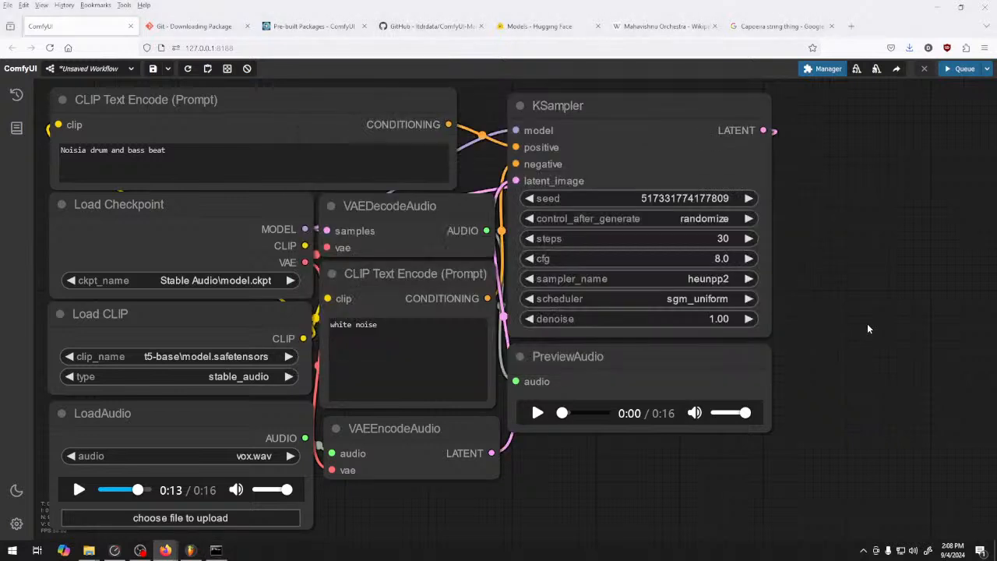
{"action": "left_click", "coordinate": [537, 413]}
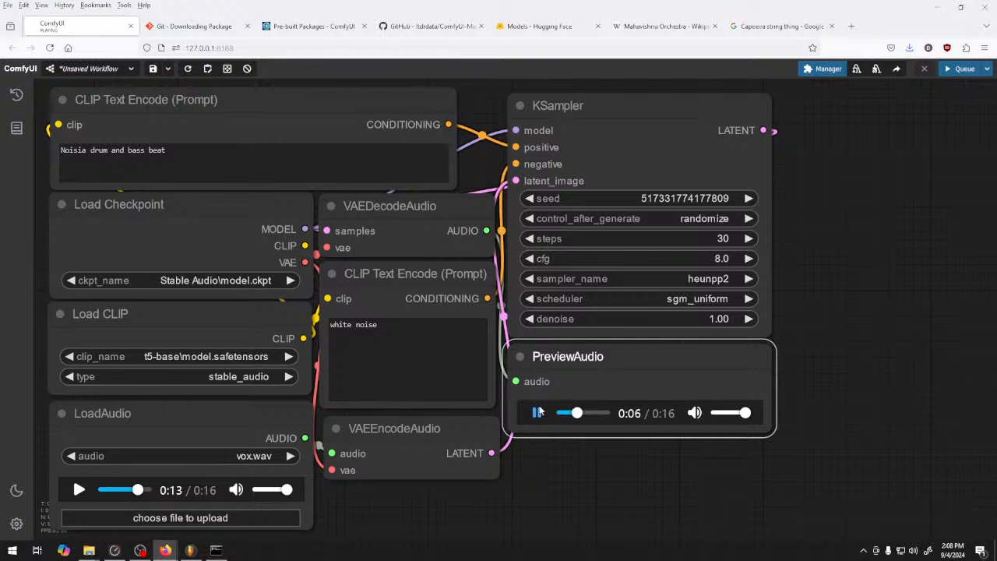
Set the KSampler sampler to euler and the scheduler to simple, and pause the audio preview
{"action": "left_click", "coordinate": [705, 279]}
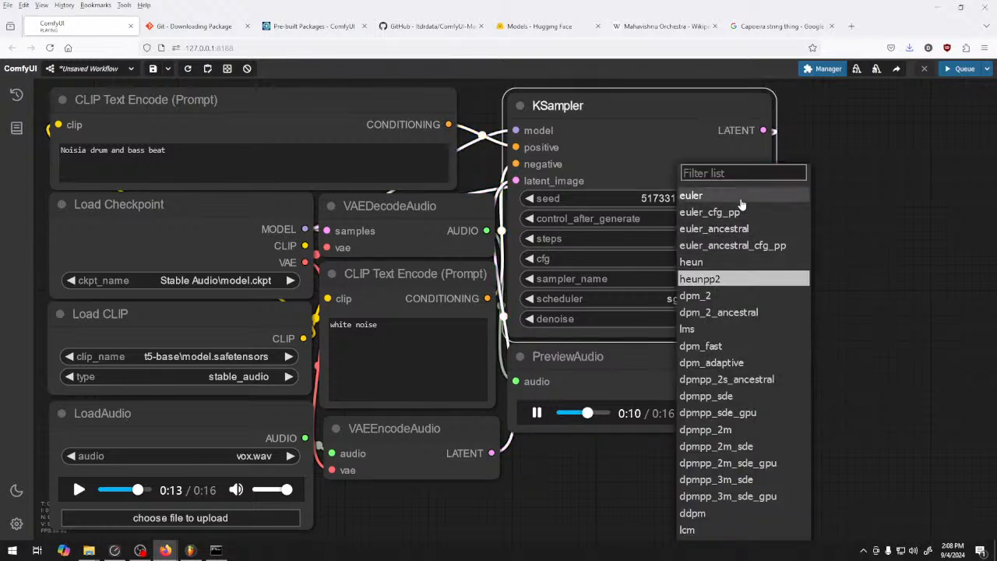
{"action": "left_click", "coordinate": [742, 195]}
{"action": "left_click", "coordinate": [705, 299]}
{"action": "left_click", "coordinate": [712, 370]}
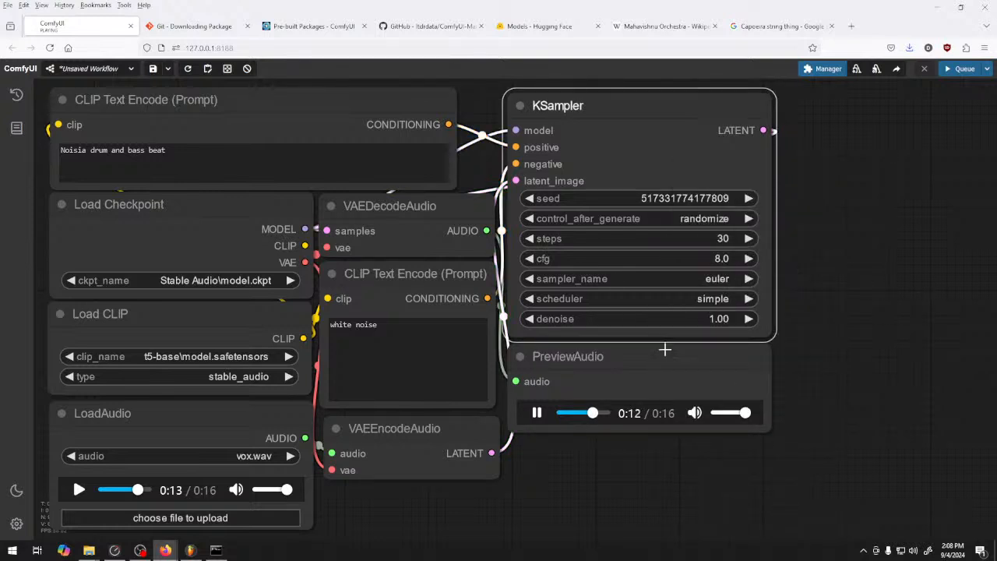
{"action": "left_click", "coordinate": [537, 413]}
Change the positive prompt to "Noisia jungle" and queue a generation
{"action": "left_click_drag", "start_coordinate": [137, 187], "coordinate": [90, 151]}
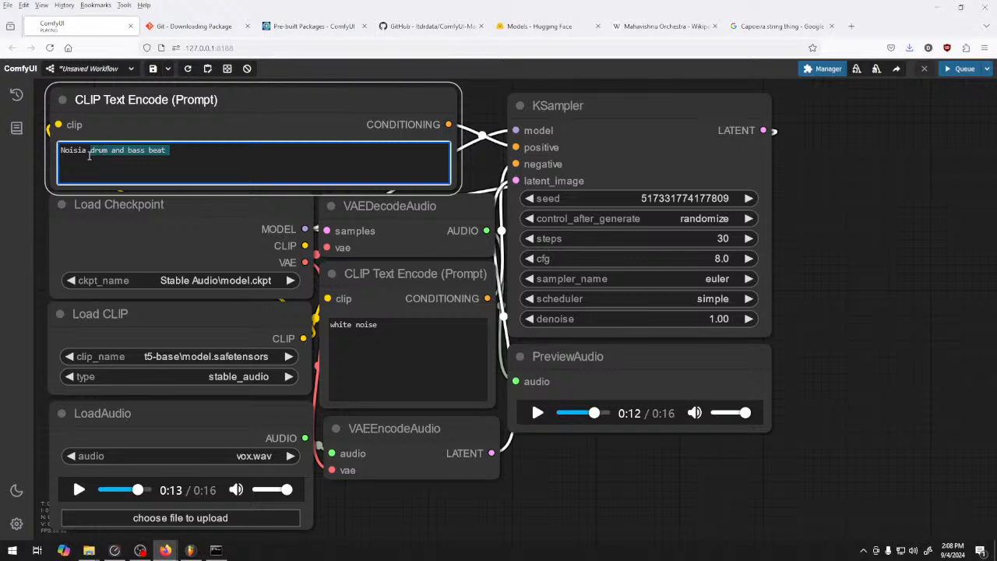
{"action": "type", "text": "dnb"}
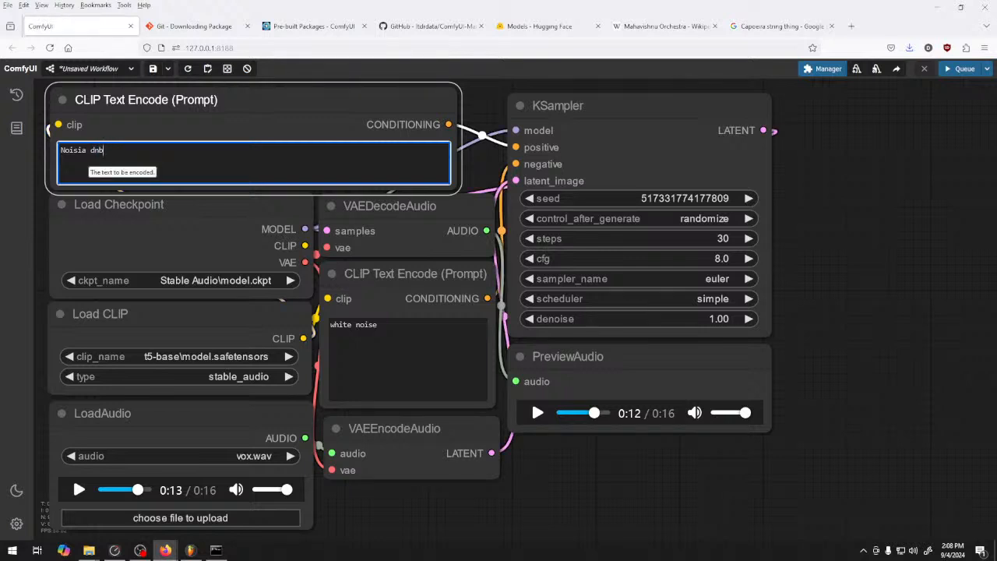
{"action": "key", "text": "BackSpace"}
{"action": "key", "text": "BackSpace"}
{"action": "key", "text": "BackSpace"}
{"action": "type", "text": "jungle"}
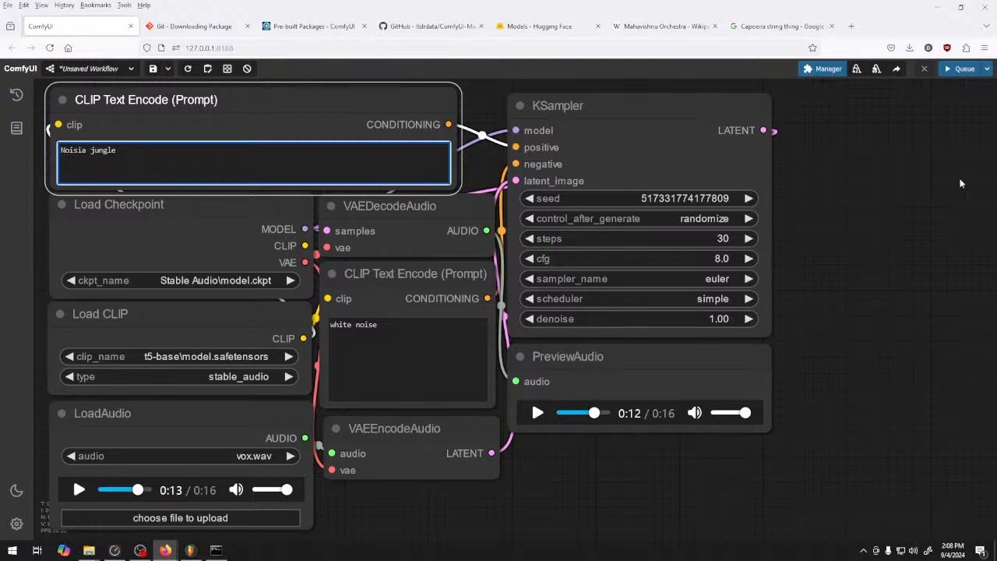
{"action": "left_click", "coordinate": [964, 69]}
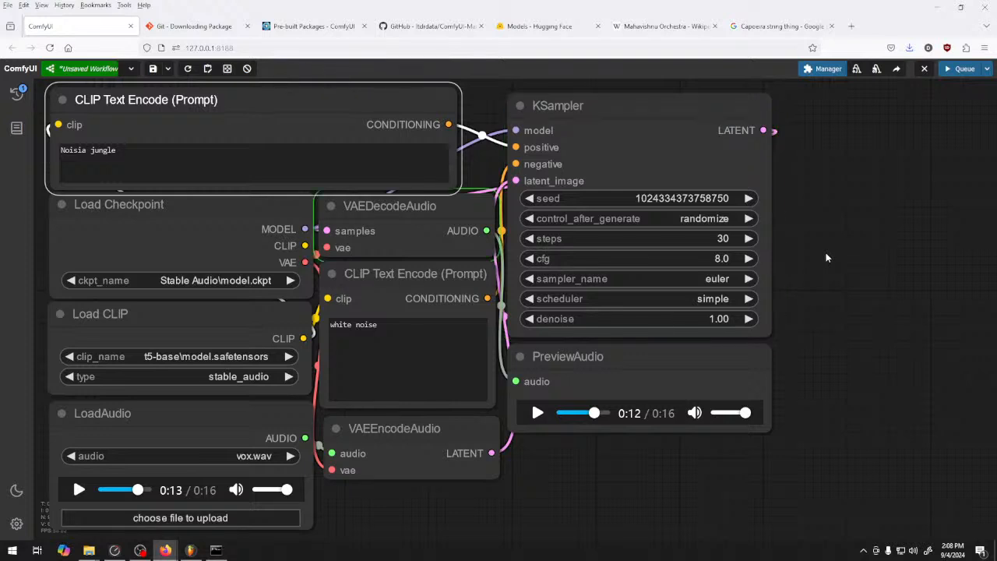
Listen to the "Noisia jungle" audio preview, pausing and resuming it partway through
{"action": "left_click", "coordinate": [537, 414]}
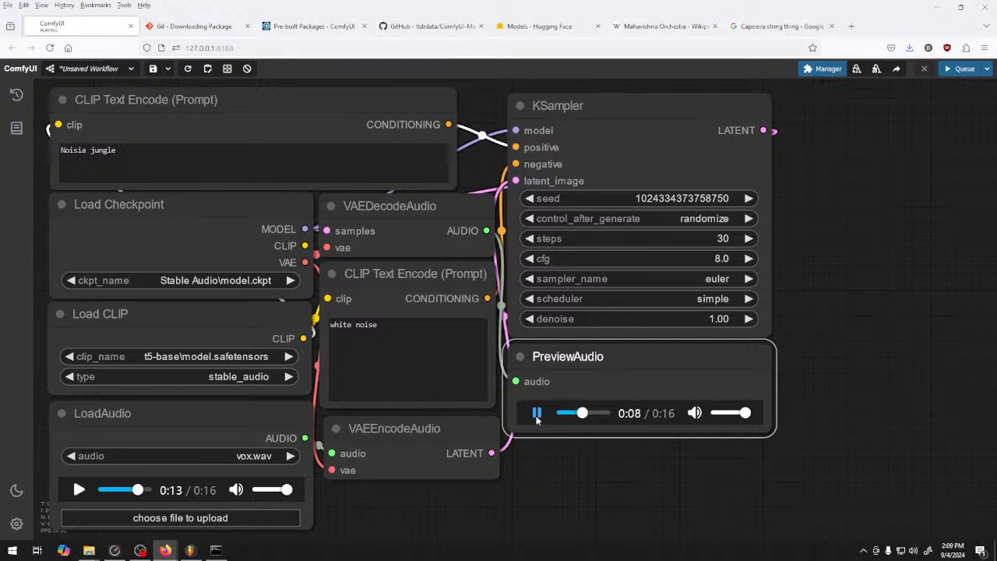
{"action": "left_click", "coordinate": [536, 418]}
{"action": "left_click", "coordinate": [536, 414]}
{"action": "left_click", "coordinate": [537, 413]}
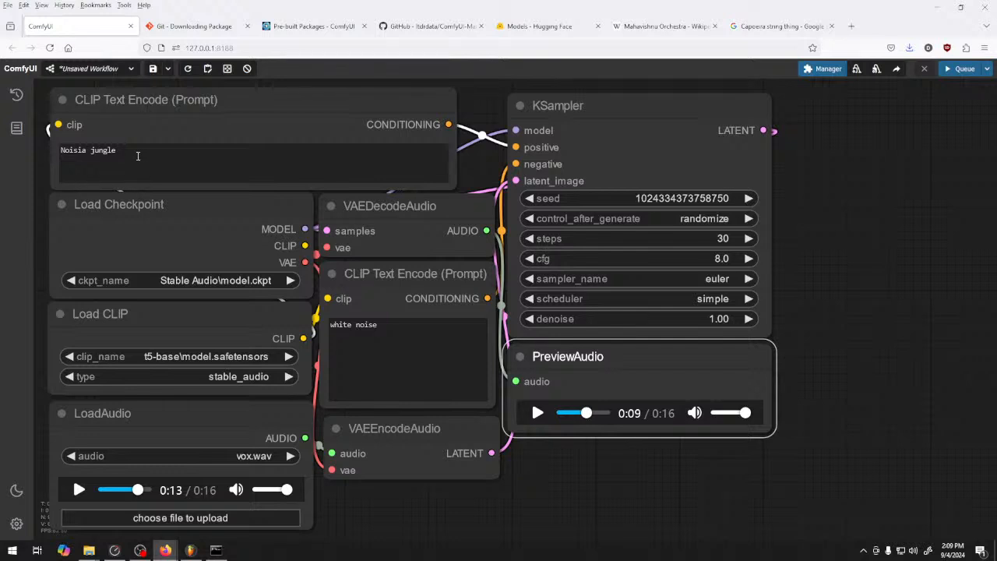
Generate audio with the positive prompt replaced by "neurofunk" and listen to the resulting preview
{"action": "triple_click", "coordinate": [135, 164]}
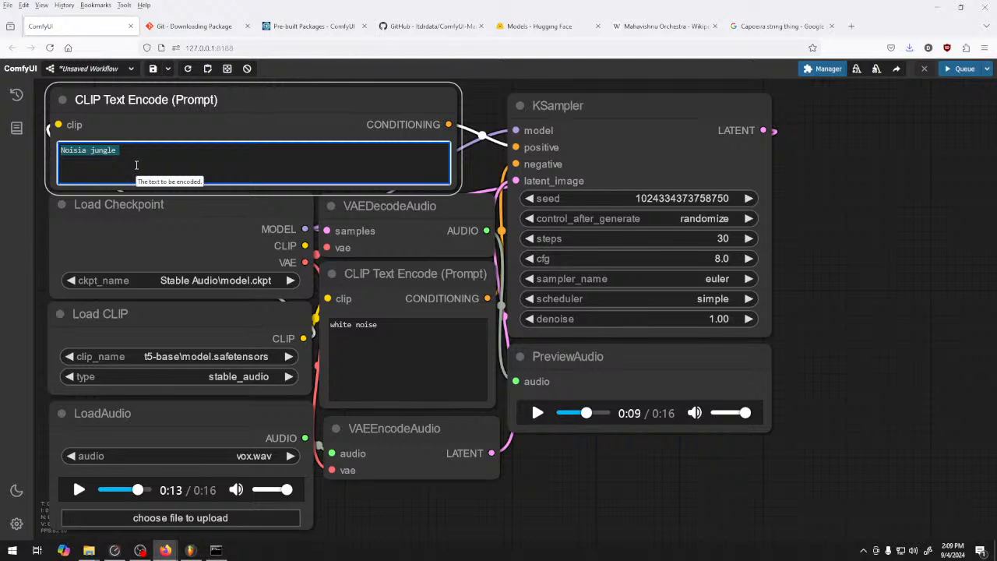
{"action": "type", "text": "neurofunnk"}
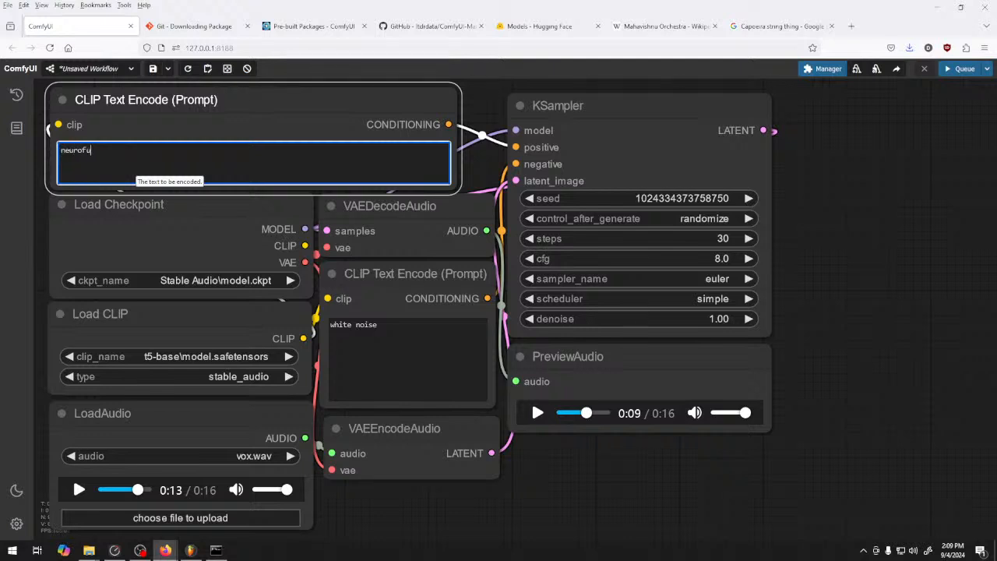
{"action": "key", "text": "BackSpace"}
{"action": "key", "text": "BackSpace"}
{"action": "key", "text": "BackSpace"}
{"action": "type", "text": "k"}
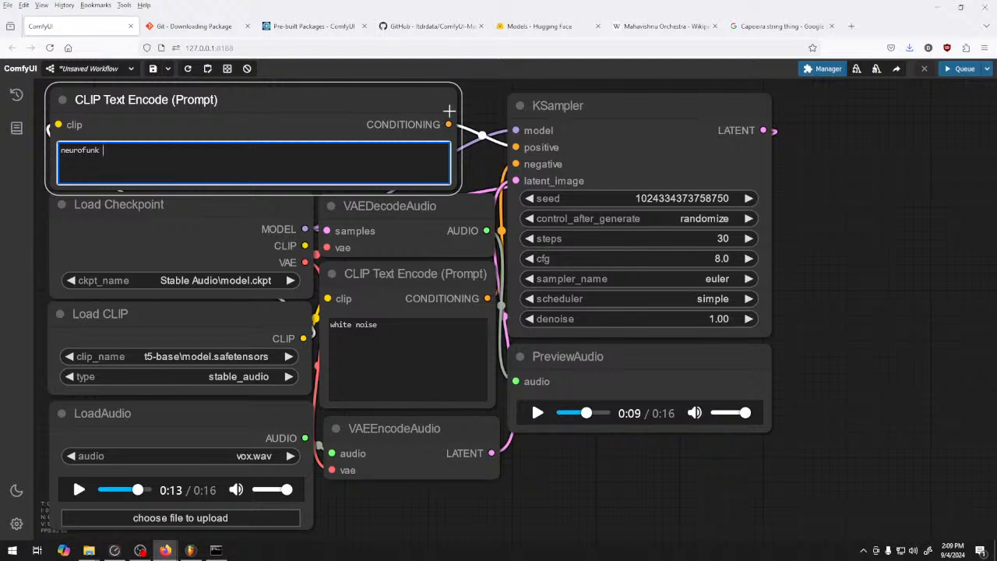
{"action": "left_click", "coordinate": [960, 68]}
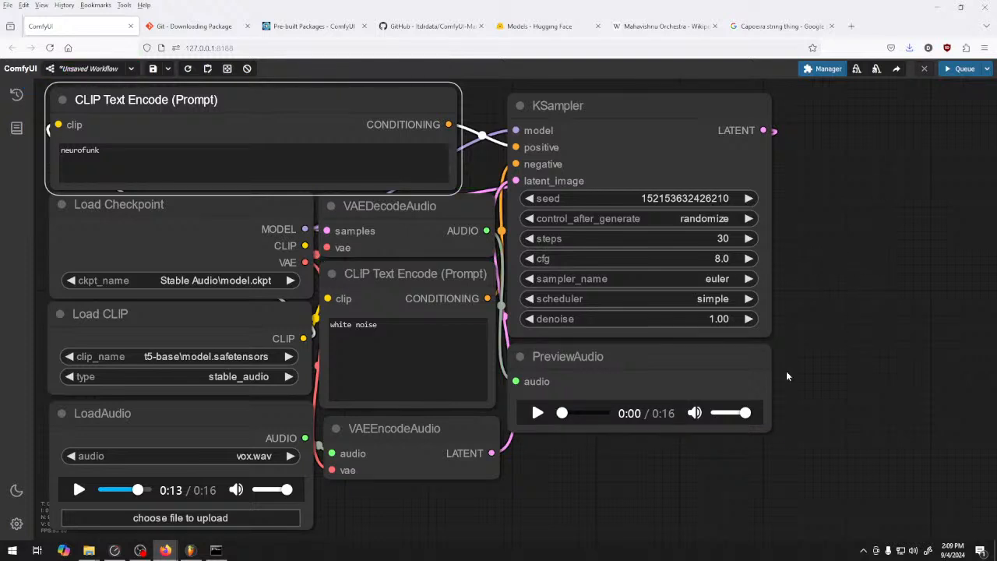
{"action": "left_click", "coordinate": [537, 413]}
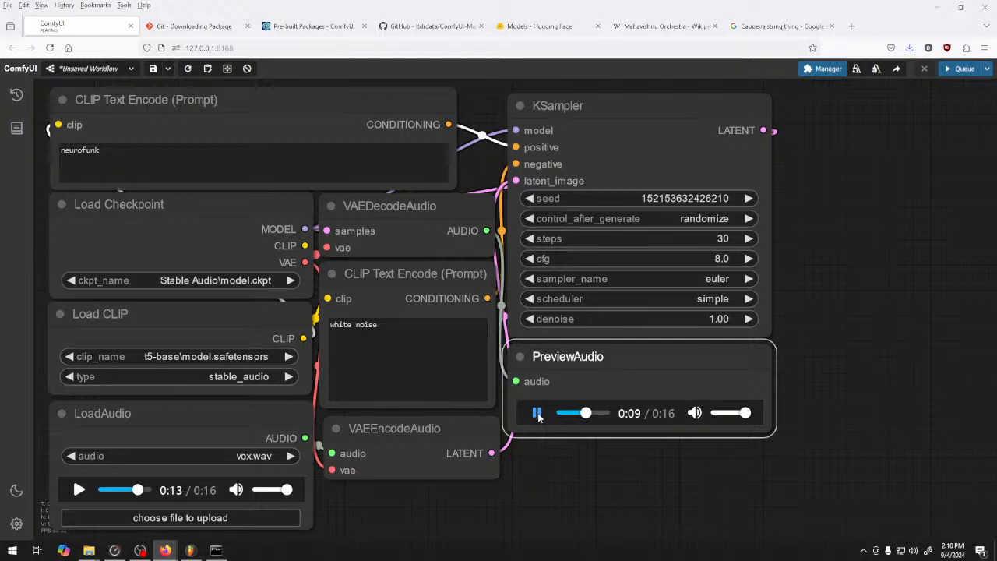
{"action": "left_click", "coordinate": [537, 414]}
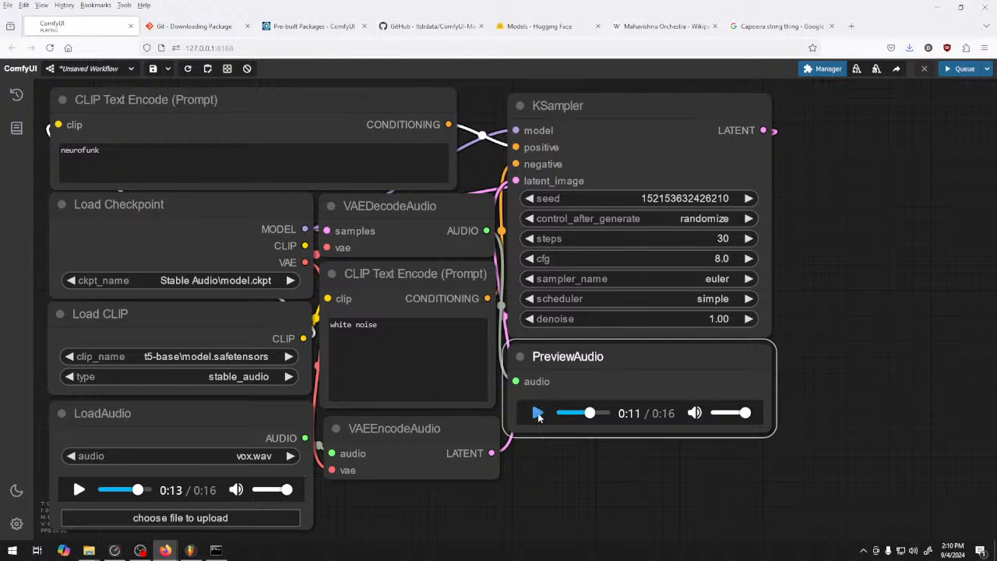
Replace the positive prompt with "hard bass, dnb, neuro, reese," and queue a generation
{"action": "double_click", "coordinate": [96, 148]}
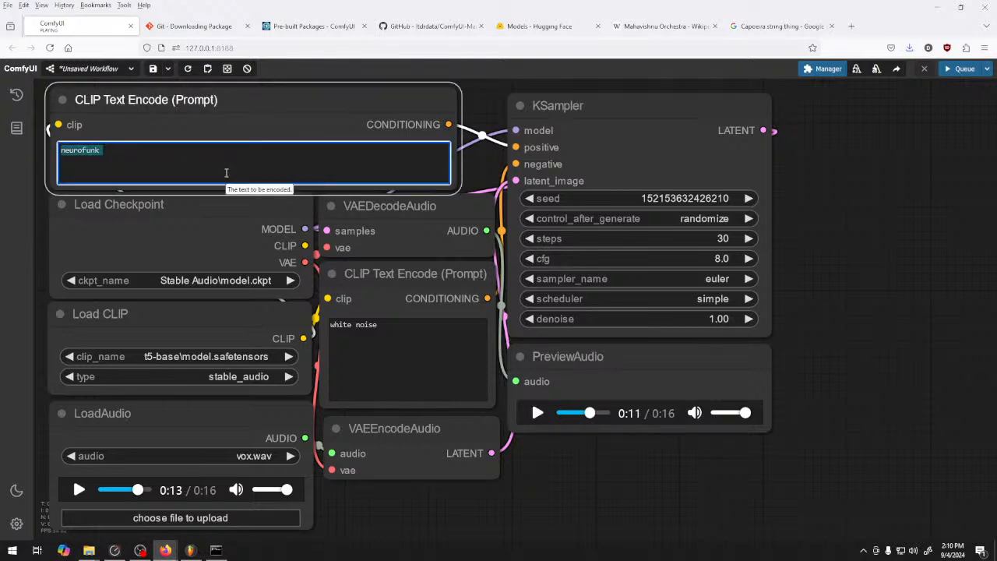
{"action": "type", "text": "heavy"}
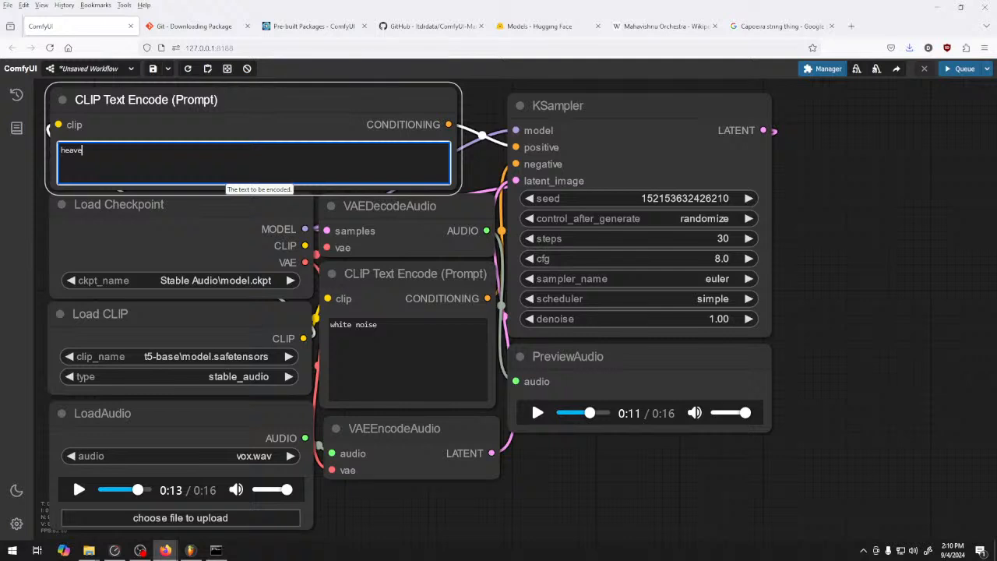
{"action": "key", "text": "BackSpace"}
{"action": "key", "text": "BackSpace"}
{"action": "key", "text": "BackSpace"}
{"action": "key", "text": "BackSpace"}
{"action": "key", "text": "BackSpace"}
{"action": "type", "text": "hard bass "}
{"action": "type", "text": ", dnb, neuro, "}
{"action": "type", "text": "gro"}
{"action": "key", "text": "BackSpace"}
{"action": "key", "text": "BackSpace"}
{"action": "key", "text": "BackSpace"}
{"action": "type", "text": "reese"}
{"action": "key", "text": "BackSpace"}
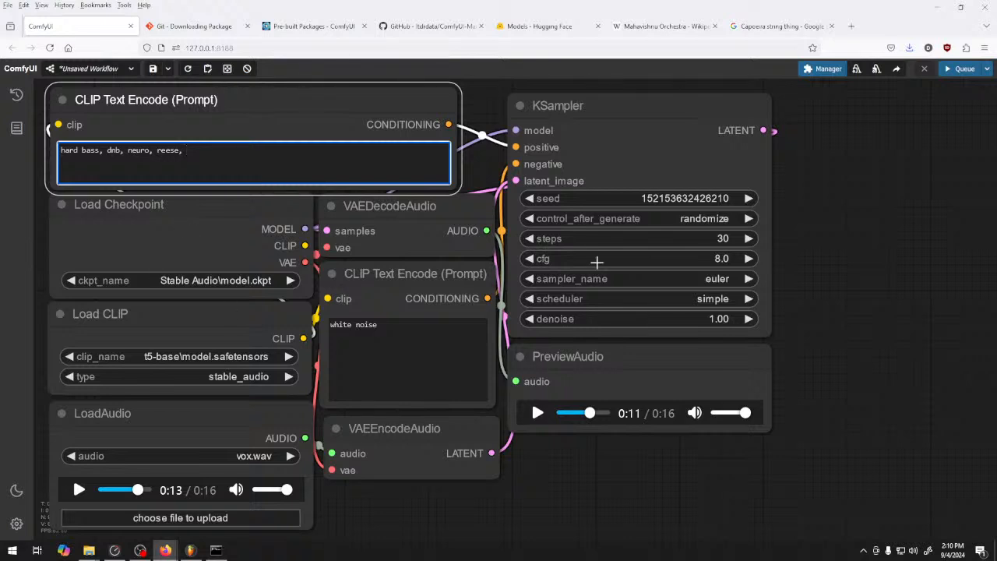
{"action": "key", "text": "ctrl+Return"}
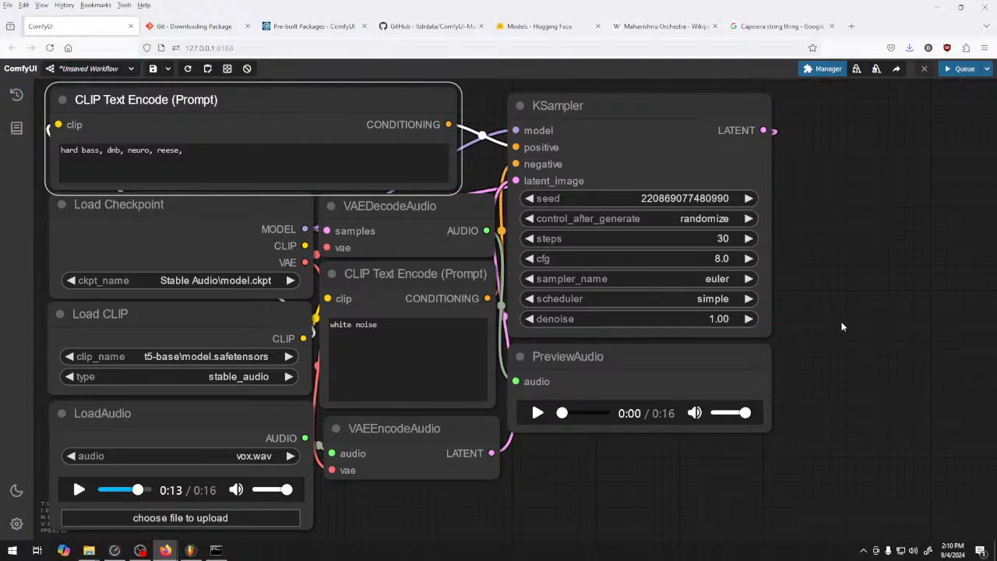
Listen to the "hard bass, dnb, neuro, reese," audio preview and append "174 bpm" to the positive prompt
{"action": "left_click", "coordinate": [537, 413]}
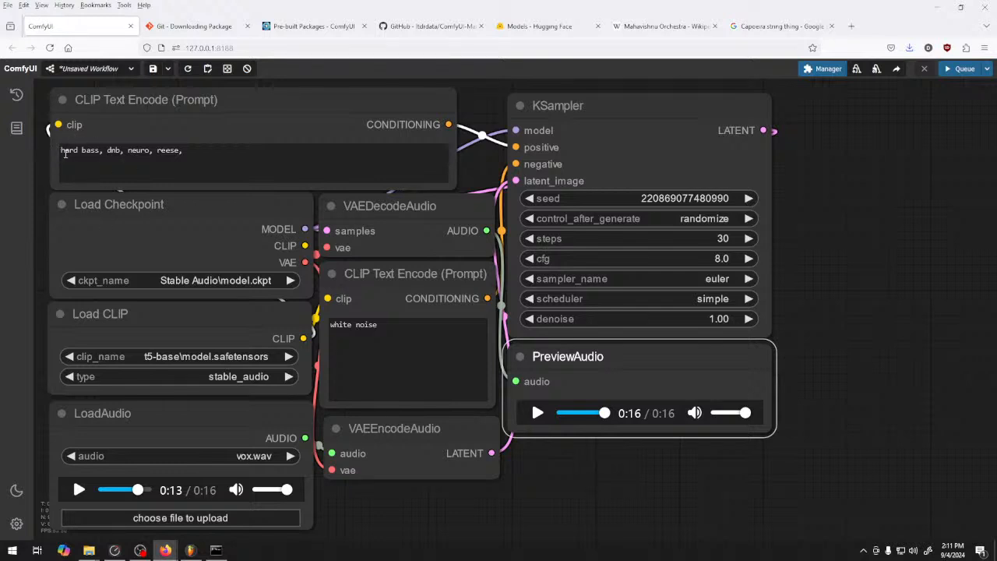
{"action": "left_click", "coordinate": [238, 161]}
{"action": "type", "text": "174"}
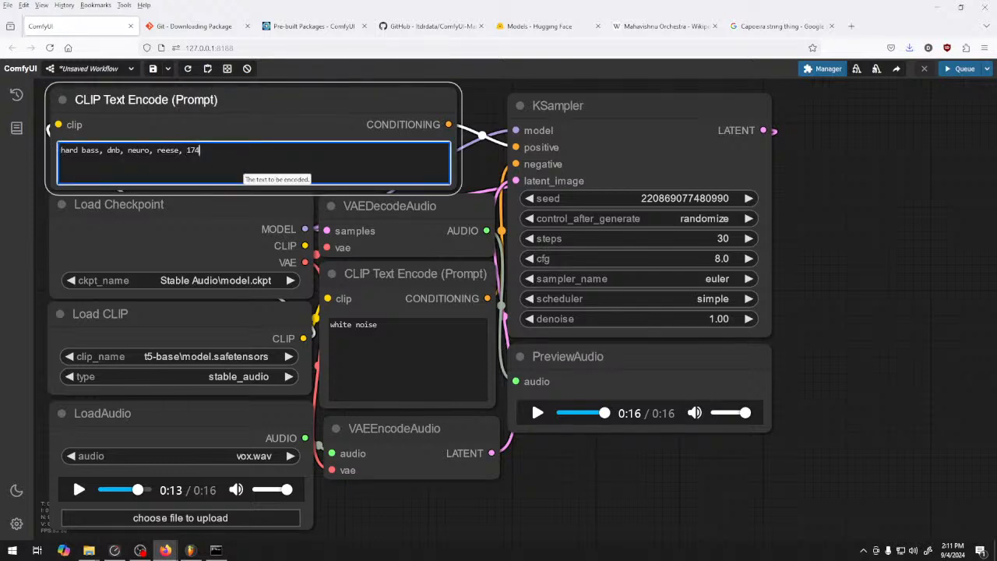
{"action": "type", "text": " bpm"}
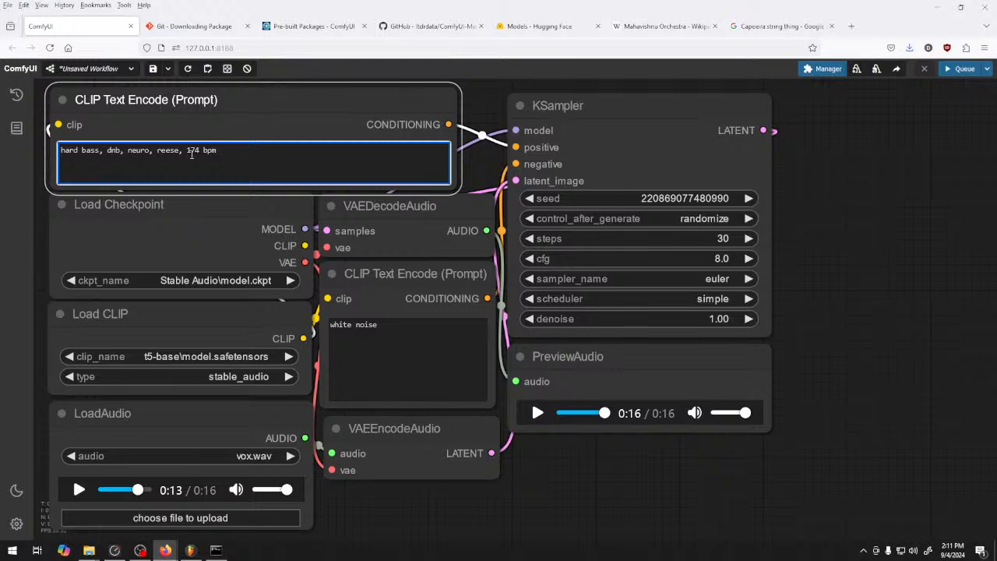
Replace the positive prompt with "Pendulum, 174 bpm, f# minor" and queue a generation
{"action": "key", "text": "ctrl+a"}
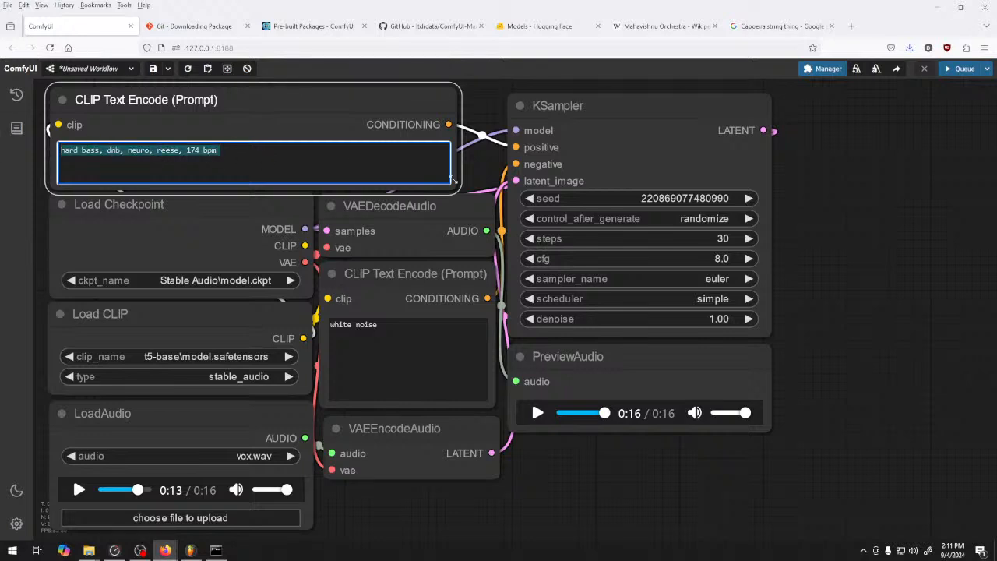
{"action": "type", "text": "Pendulum"}
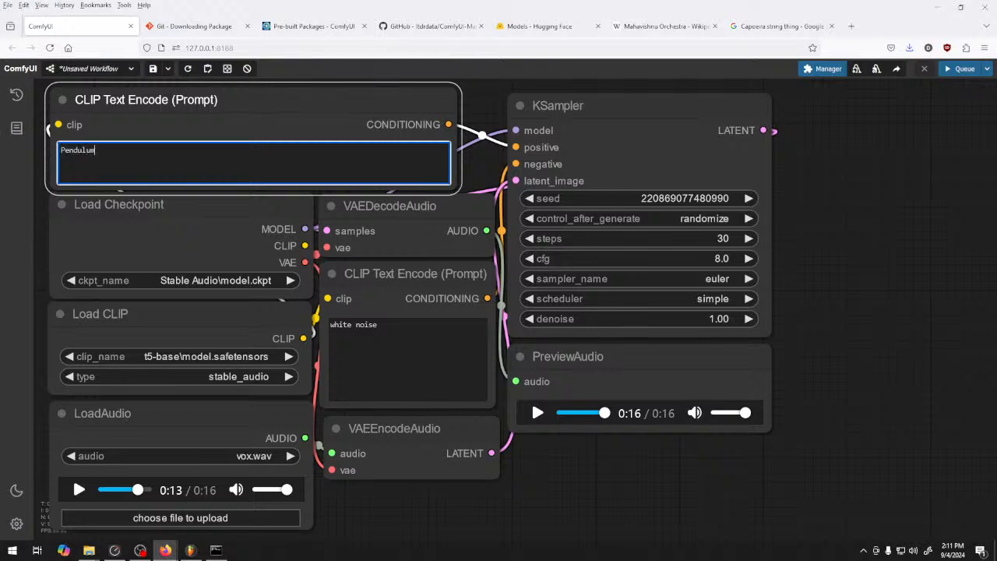
{"action": "type", "text": ", 174 bpm, f# minor"}
{"action": "left_click", "coordinate": [860, 227]}
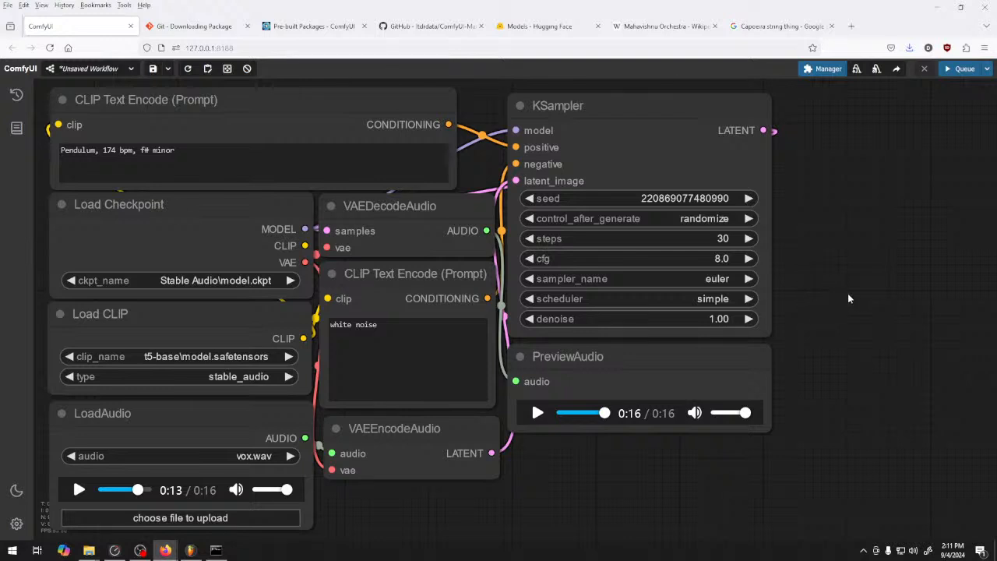
{"action": "left_click", "coordinate": [955, 68]}
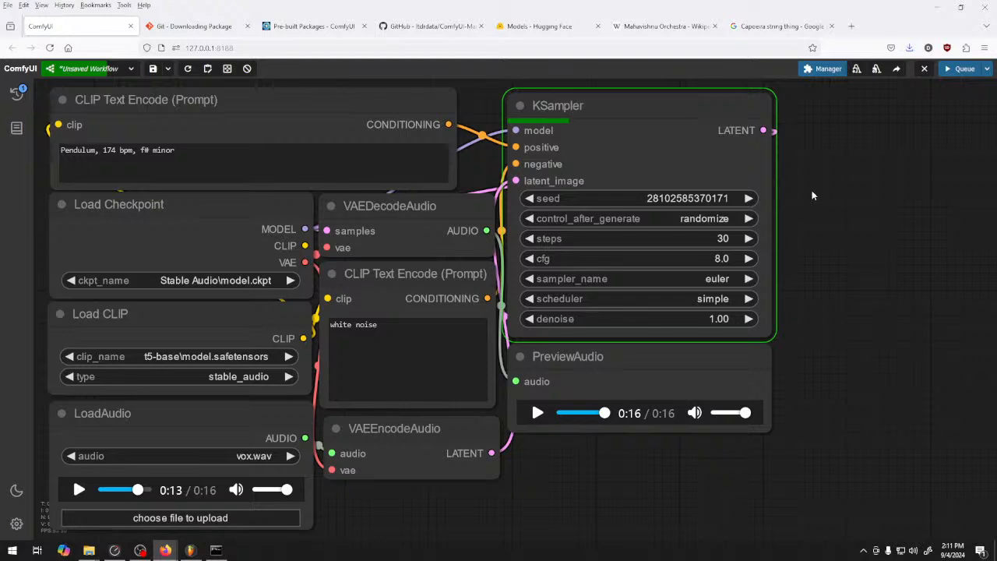
{"action": "right_click", "coordinate": [528, 439]}
{"action": "left_click", "coordinate": [537, 442]}
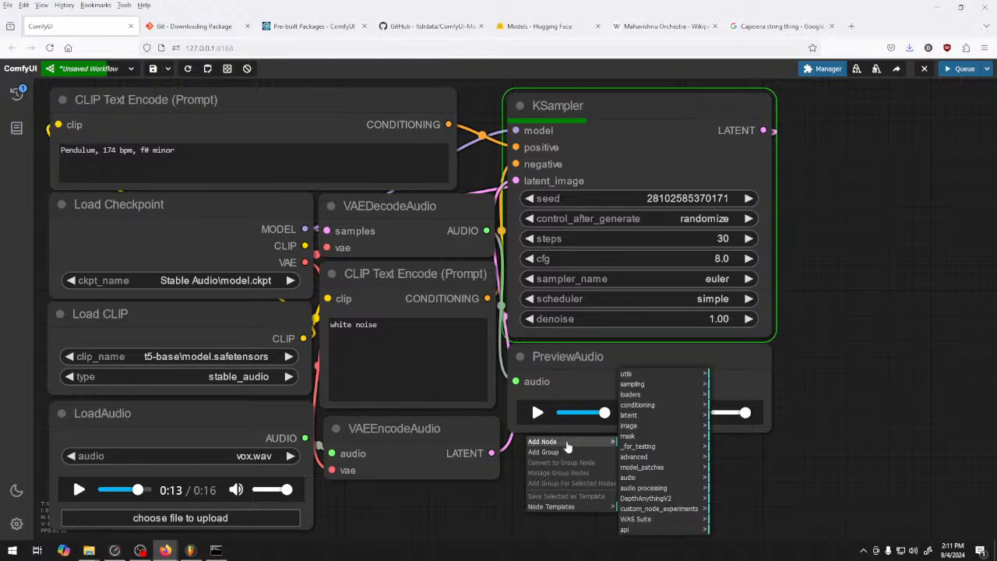
{"action": "left_click", "coordinate": [678, 405]}
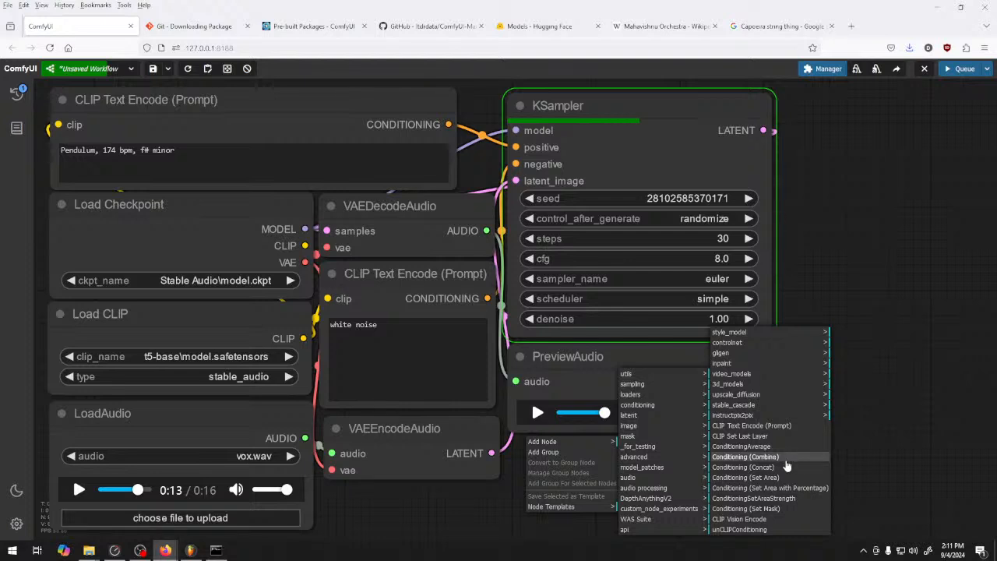
{"action": "left_click", "coordinate": [832, 277]}
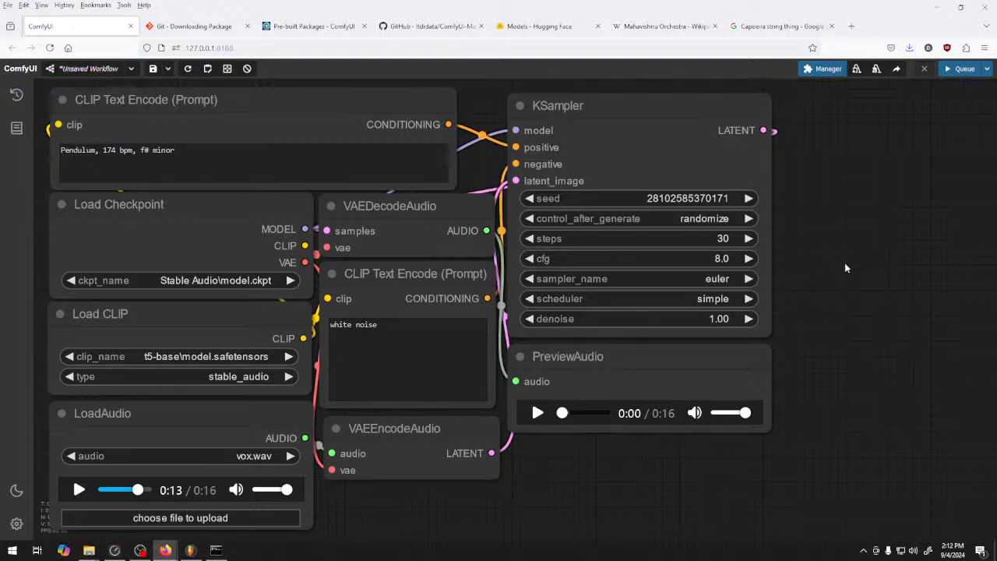
Listen to the audio preview generated from the "Pendulum, 174 bpm, f# minor" prompt
{"action": "left_click", "coordinate": [537, 414]}
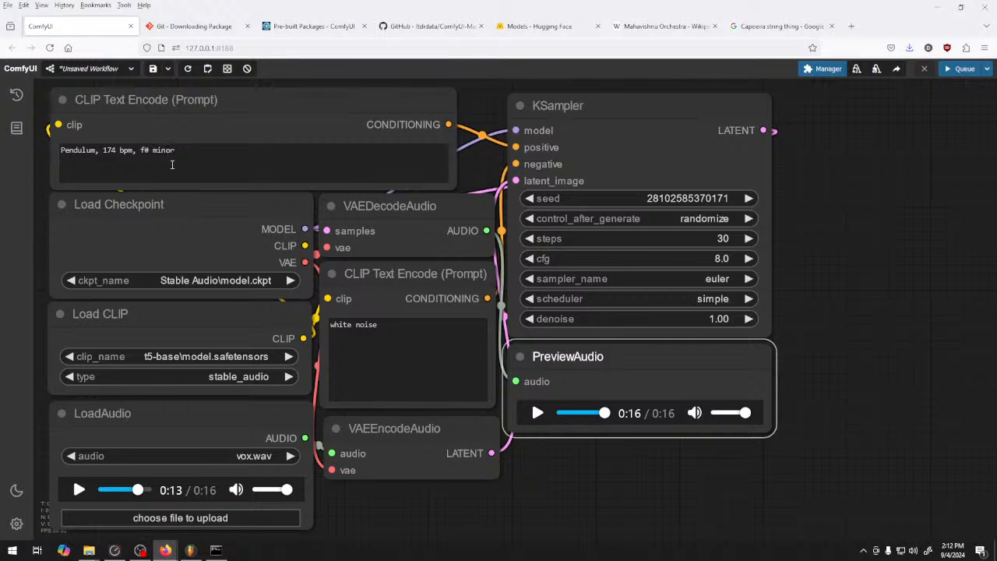
Generate audio with "in silico" inserted after "Pendulum," in the positive prompt and listen to the resulting preview
{"action": "left_click", "coordinate": [99, 150]}
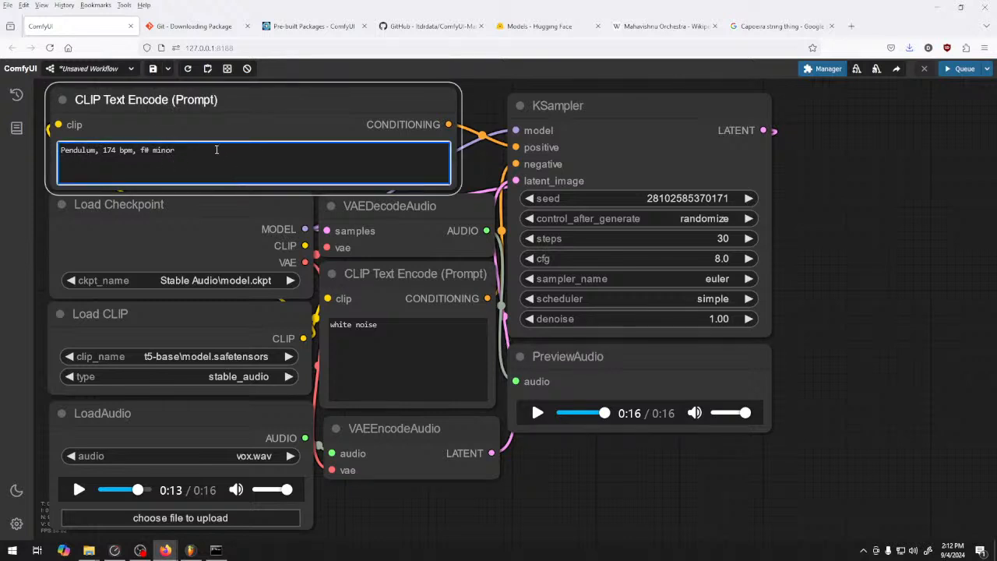
{"action": "left_click", "coordinate": [96, 150]}
{"action": "type", "text": "in "}
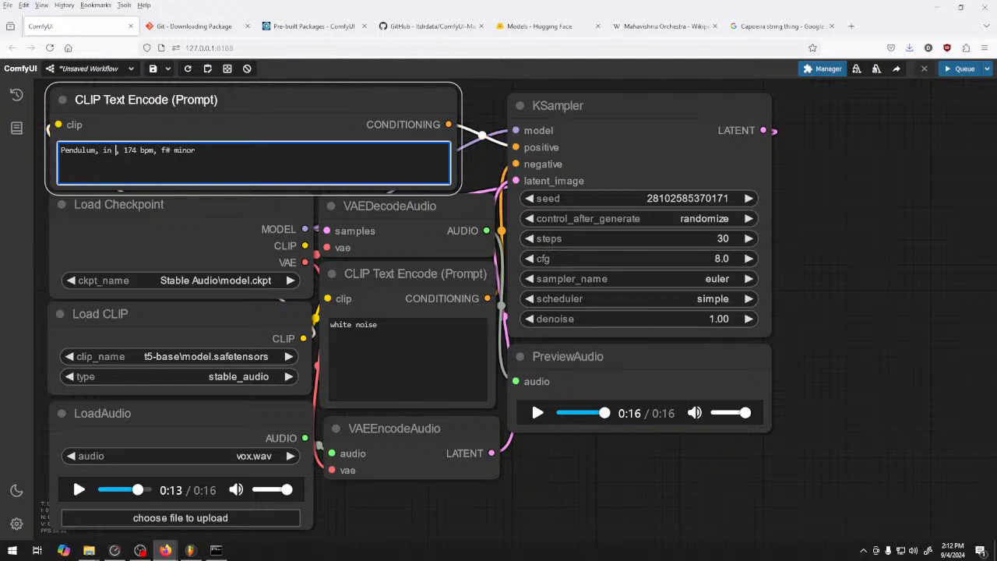
{"action": "type", "text": "silico"}
{"action": "key", "text": "ctrl+Return"}
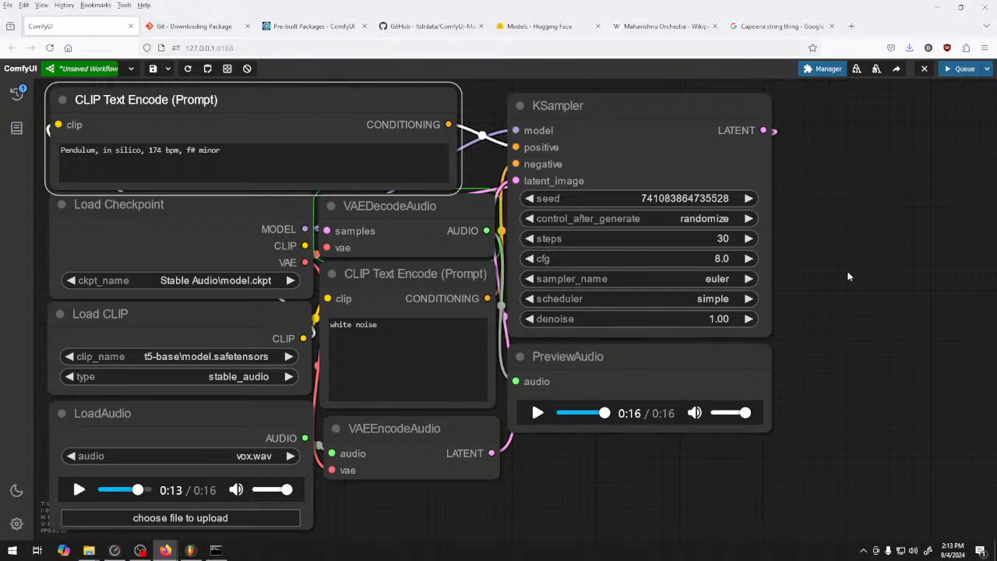
{"action": "left_click", "coordinate": [537, 413]}
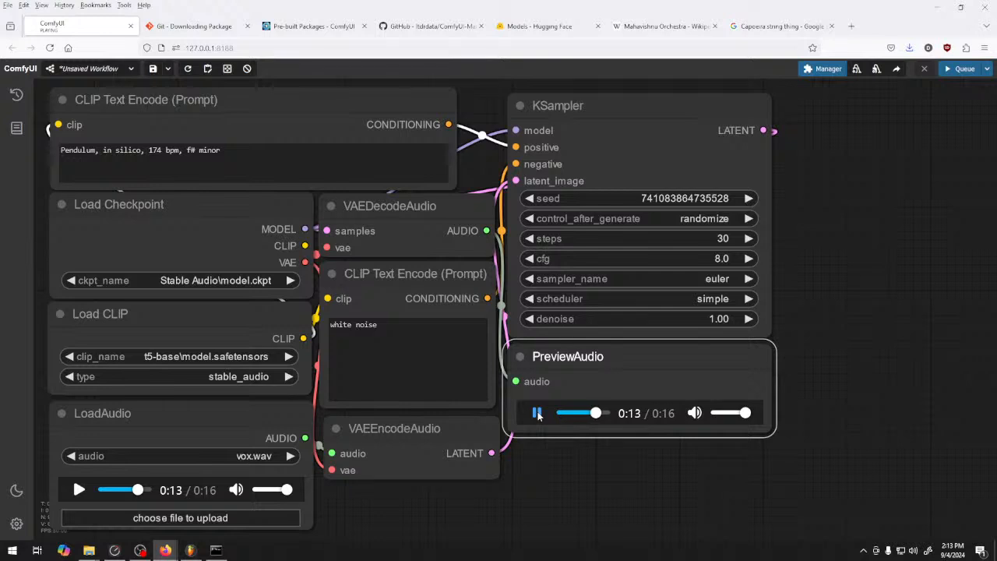
{"action": "left_click", "coordinate": [537, 413]}
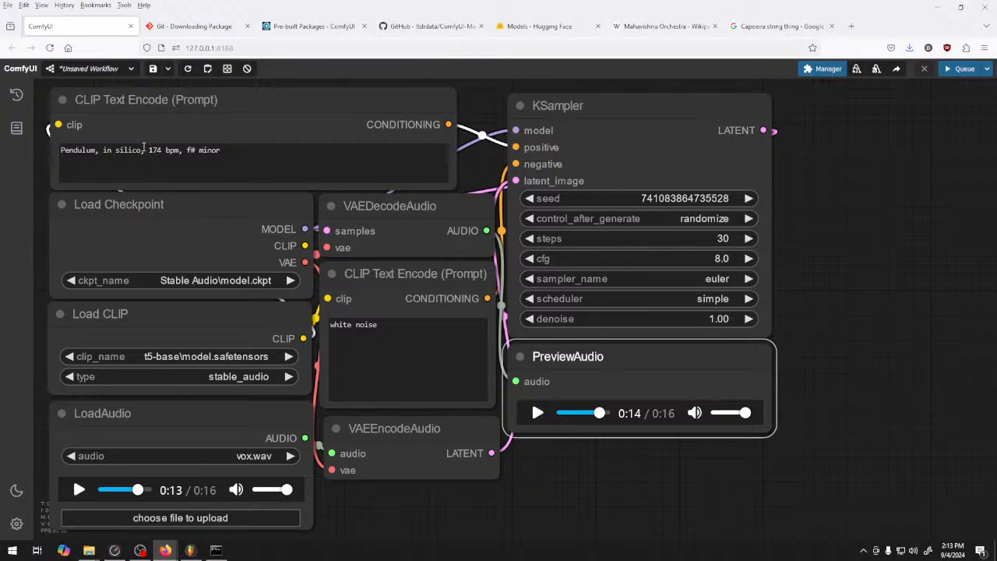
Replace "Pendulum, in silico" in the positive prompt with "jump up drum and bass" and queue a generation
{"action": "double_click", "coordinate": [94, 154]}
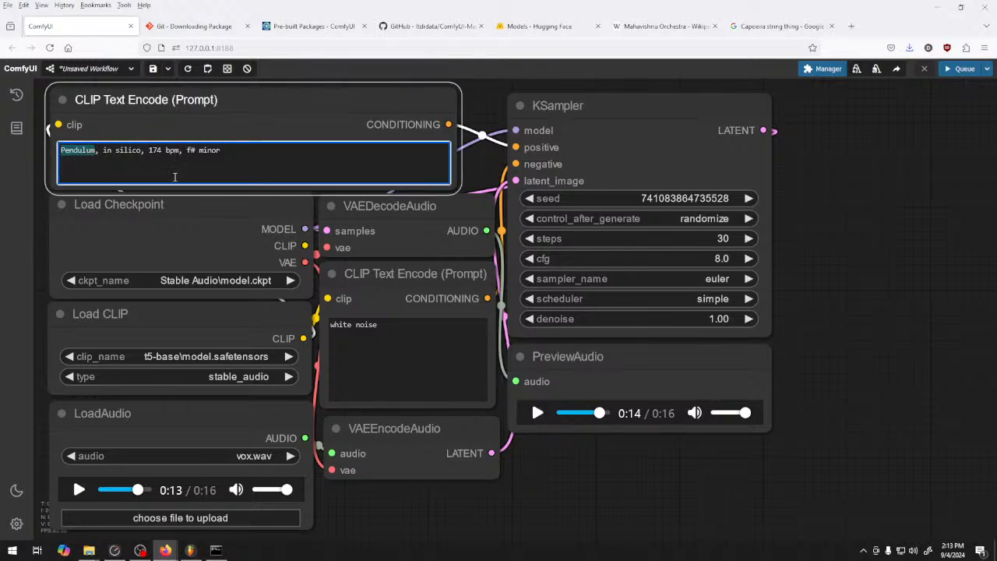
{"action": "key", "text": "BackSpace"}
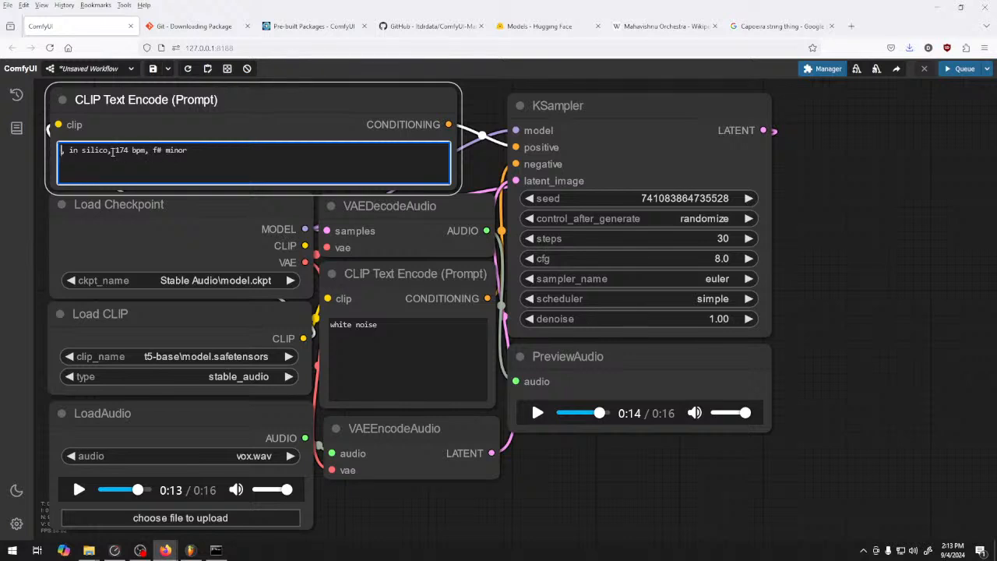
{"action": "left_click_drag", "start_coordinate": [113, 153], "coordinate": [4, 156]}
{"action": "key", "text": "BackSpace"}
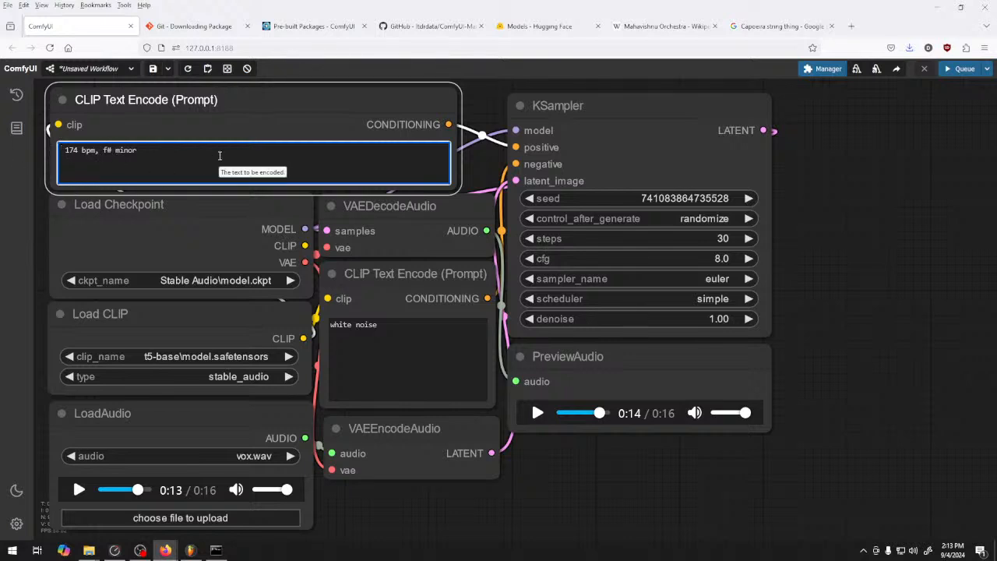
{"action": "type", "text": "jump up drum and bass"}
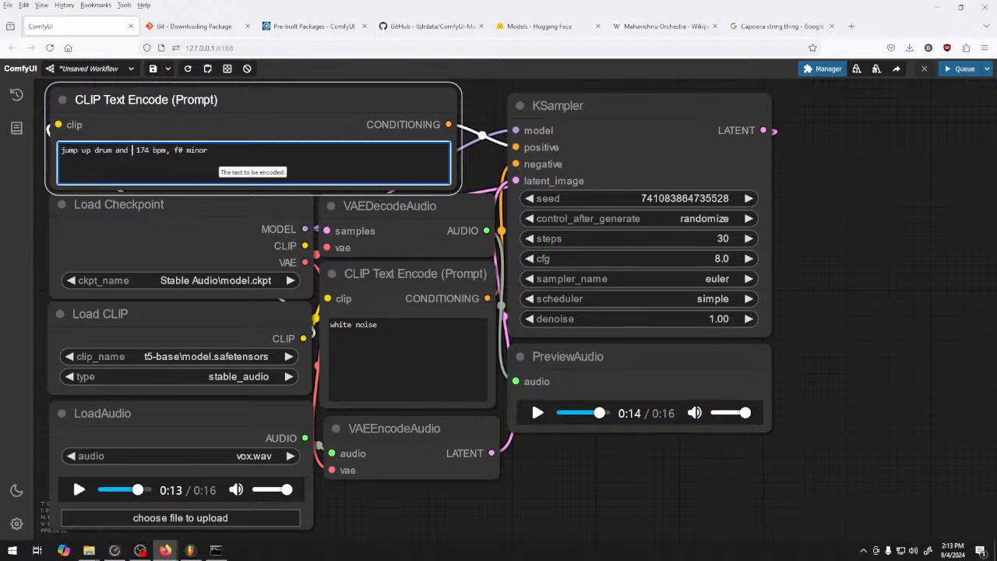
{"action": "type", "text": ","}
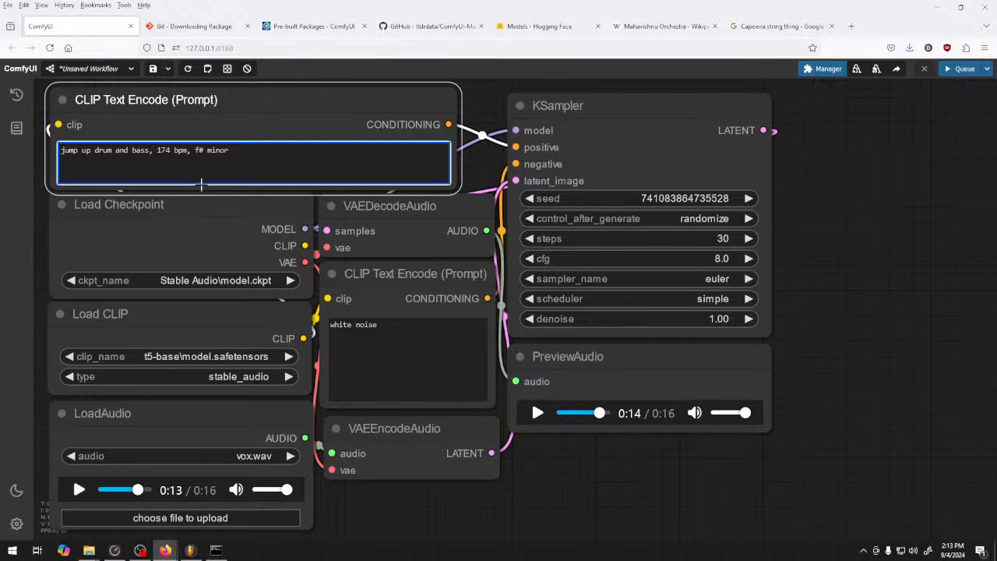
{"action": "left_click", "coordinate": [959, 69]}
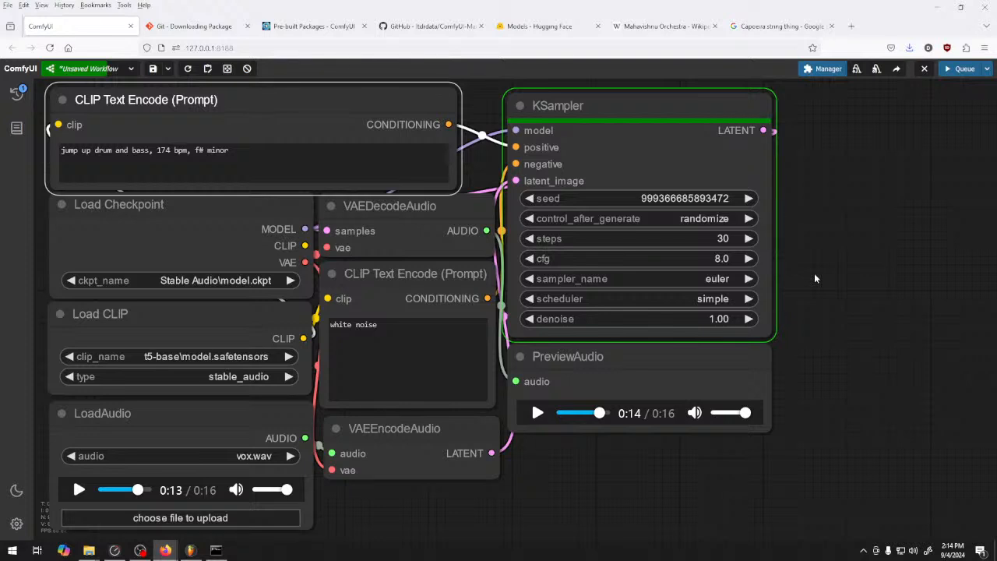
Listen to the "jump up drum and bass" audio preview, replaying it from an earlier point and pausing it partway
{"action": "left_click", "coordinate": [537, 414]}
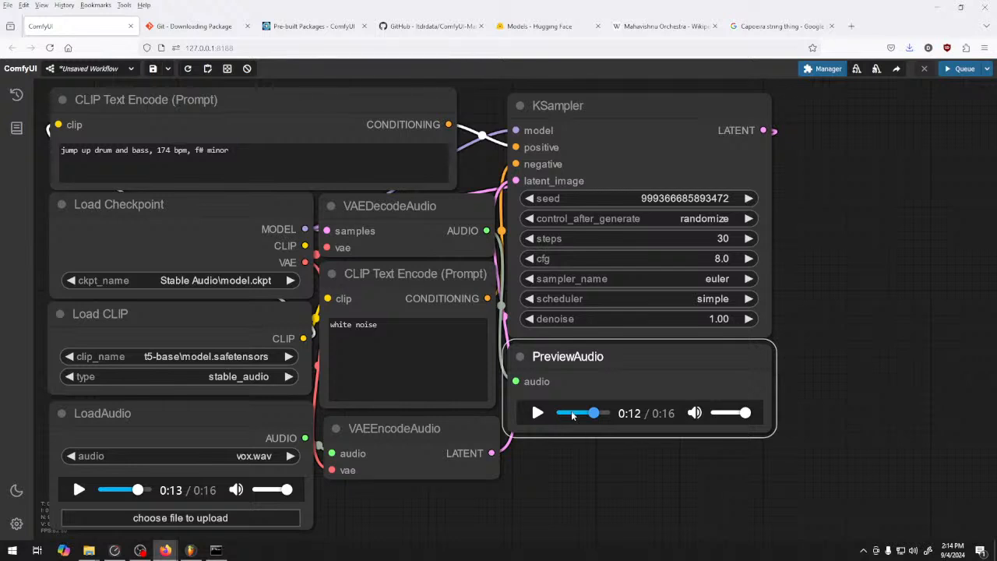
{"action": "left_click", "coordinate": [566, 414]}
{"action": "left_click", "coordinate": [541, 416]}
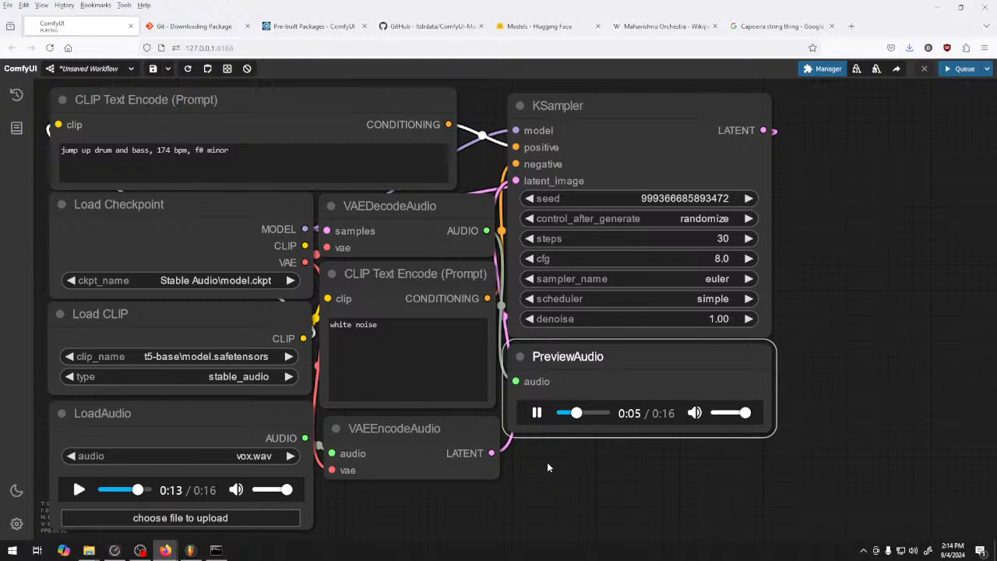
{"action": "left_click", "coordinate": [537, 414]}
{"action": "left_click", "coordinate": [537, 414]}
{"action": "left_click", "coordinate": [543, 417]}
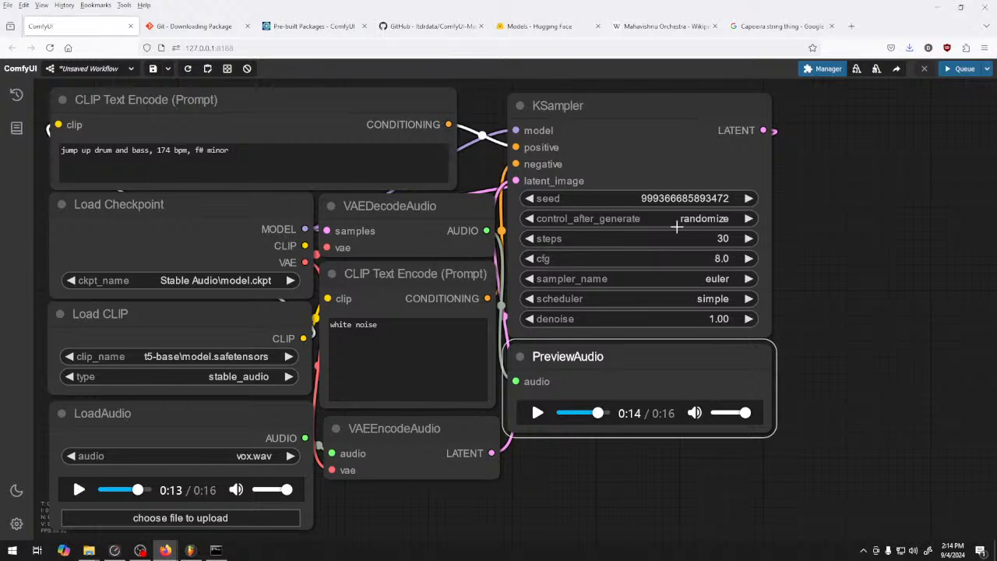
Set the KSampler's control_after_generate to fixed and its steps to 20
{"action": "left_click", "coordinate": [530, 218]}
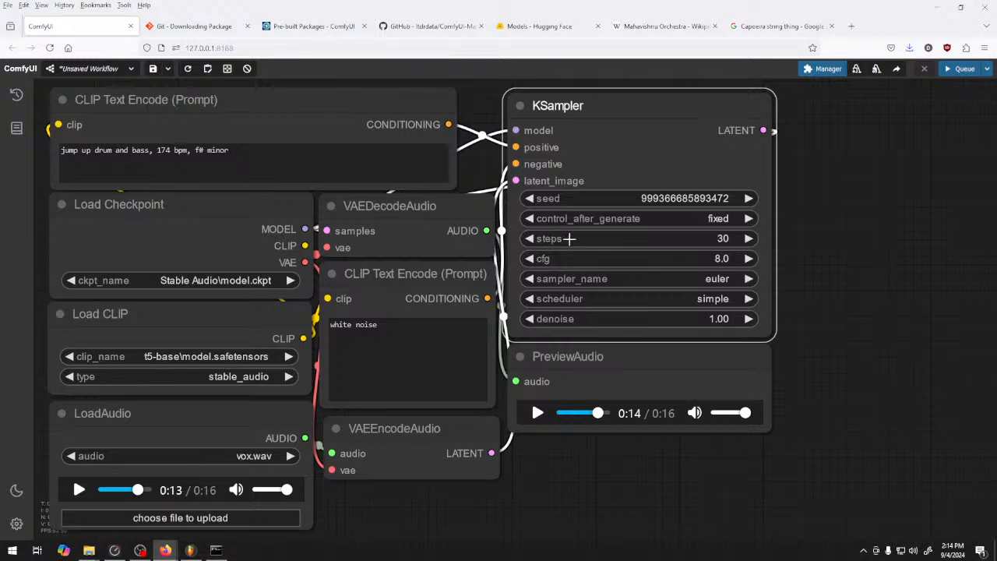
{"action": "left_click_drag", "start_coordinate": [622, 239], "coordinate": [620, 238]}
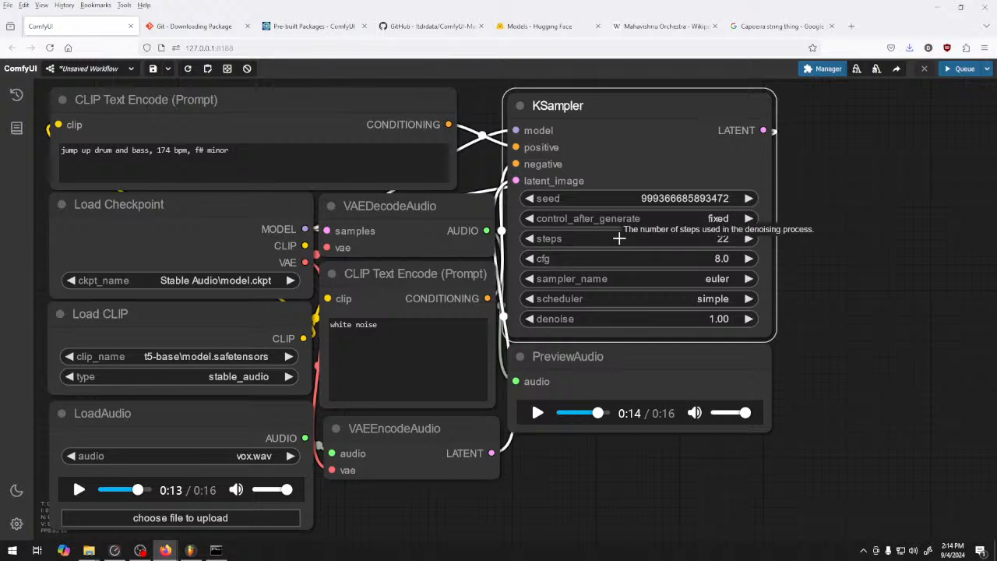
{"action": "left_click", "coordinate": [524, 238]}
{"action": "left_click", "coordinate": [524, 238]}
{"action": "left_click", "coordinate": [525, 239]}
{"action": "left_click", "coordinate": [748, 239]}
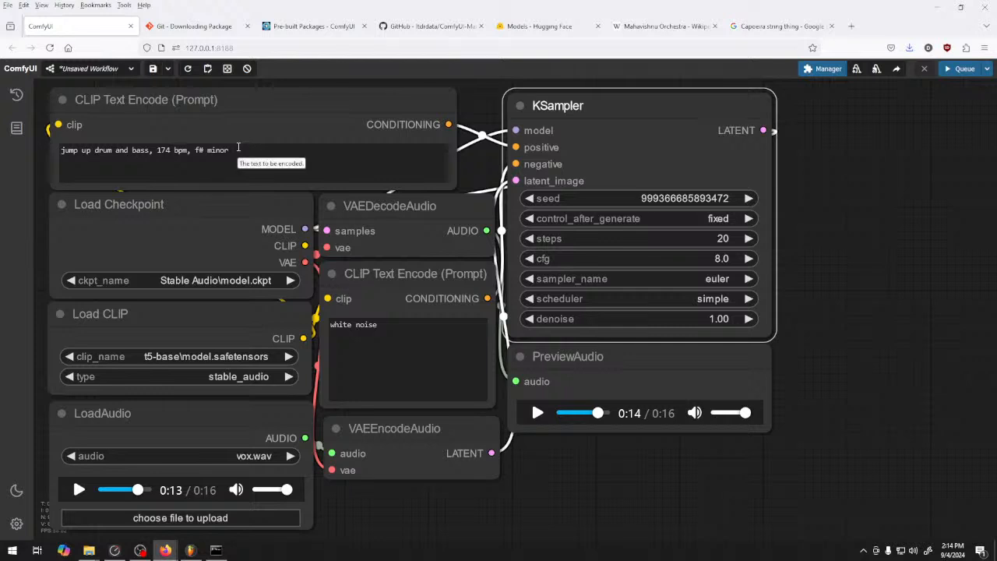
Generate audio with ", crushed" appended to the positive prompt and listen to the resulting preview
{"action": "left_click", "coordinate": [237, 148]}
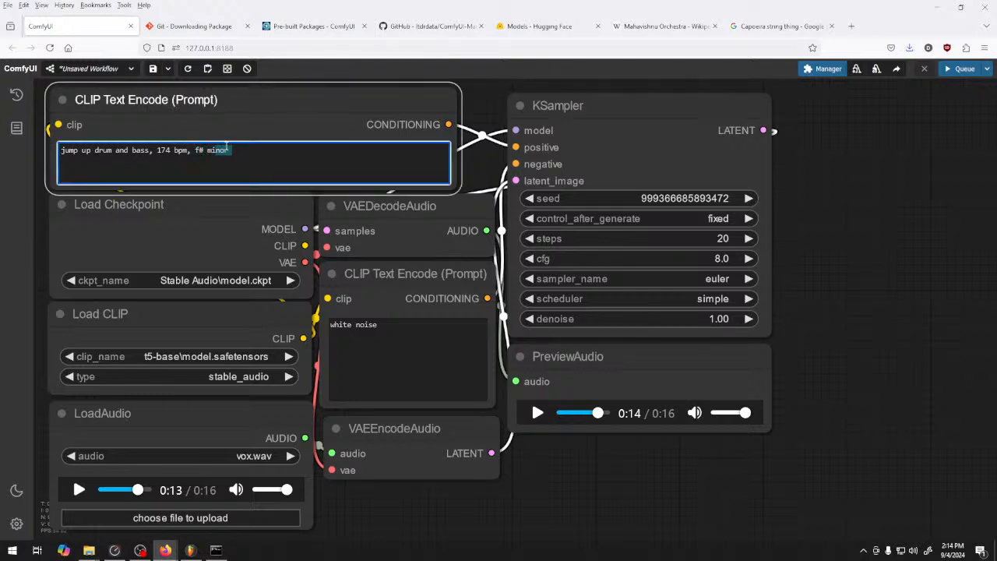
{"action": "type", "text": ", "}
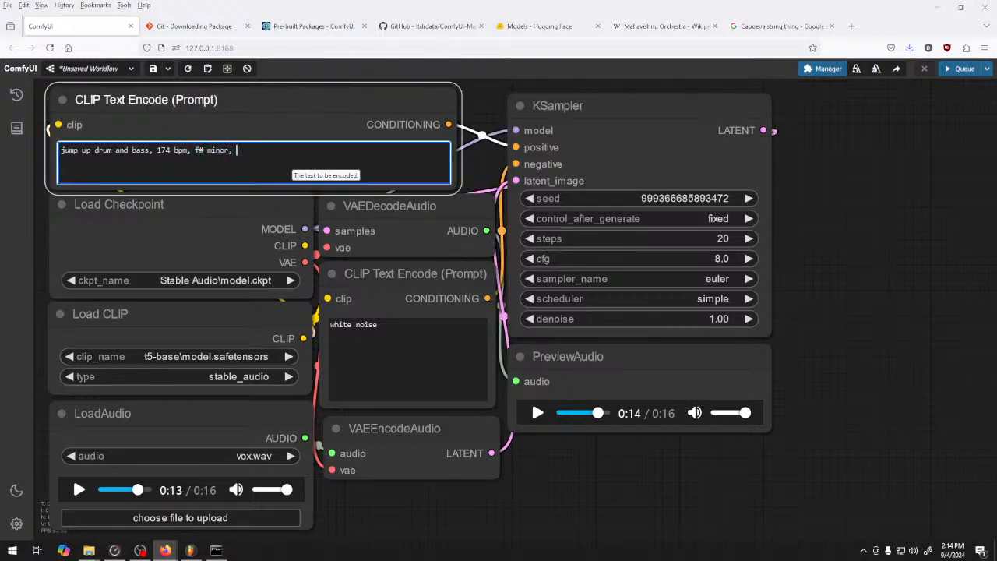
{"action": "type", "text": "crushed"}
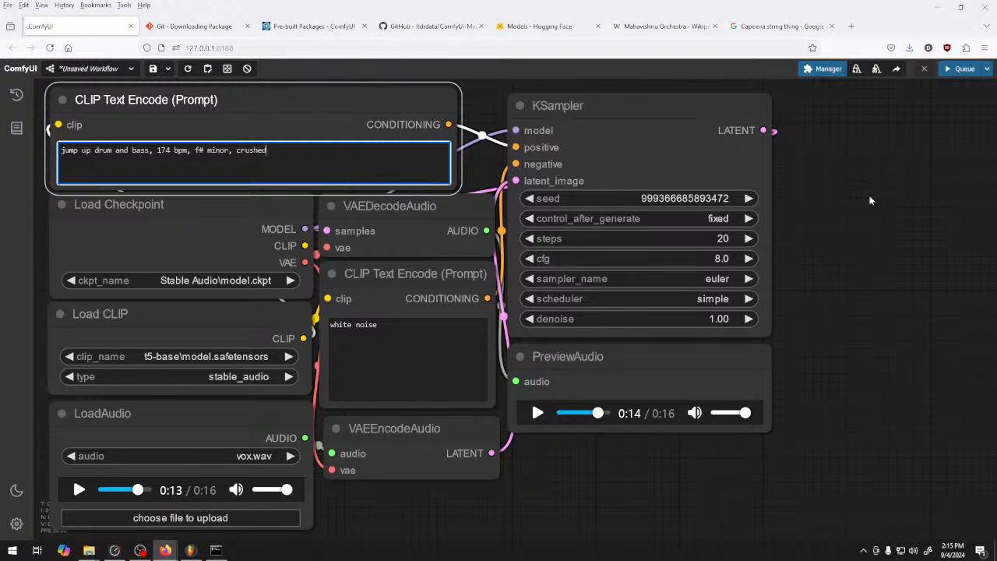
{"action": "left_click", "coordinate": [958, 68]}
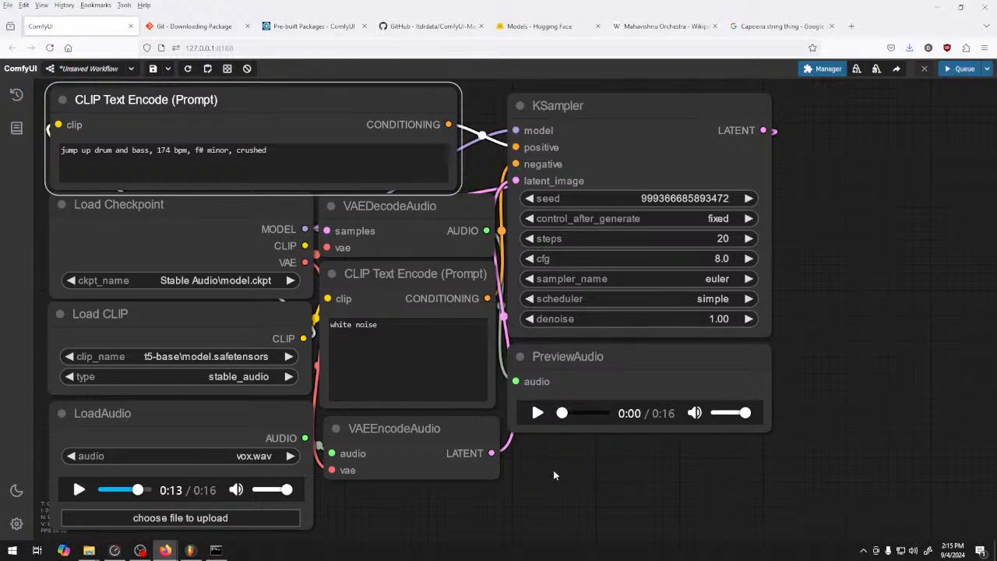
{"action": "left_click", "coordinate": [538, 414]}
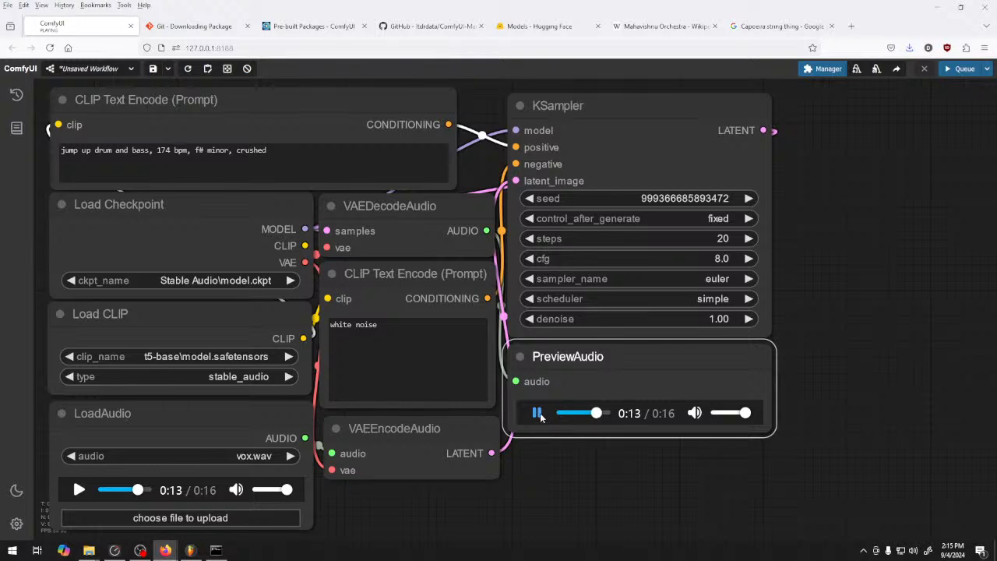
{"action": "left_click", "coordinate": [538, 413]}
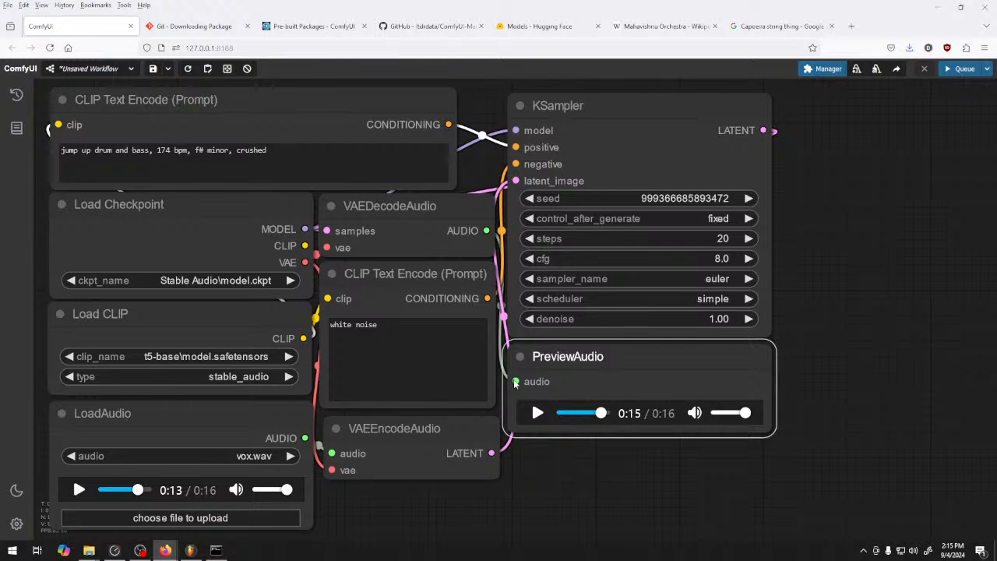
Remove "crushed" from the end of the positive prompt and queue a generation
{"action": "left_click", "coordinate": [285, 159]}
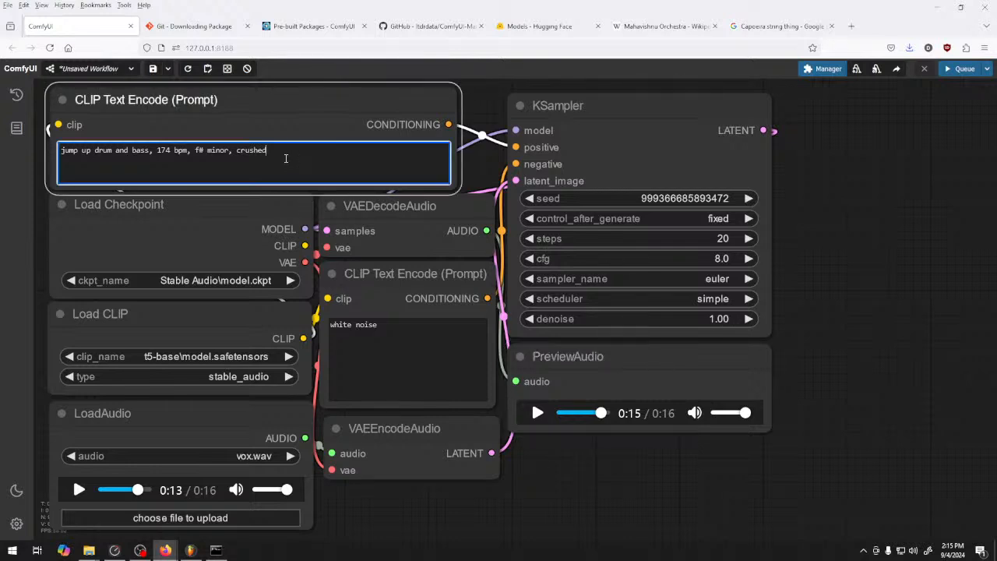
{"action": "key", "text": "BackSpace"}
{"action": "key", "text": "BackSpace"}
{"action": "key", "text": "BackSpace"}
{"action": "key", "text": "BackSpace"}
{"action": "key", "text": "BackSpace"}
{"action": "key", "text": "BackSpace"}
{"action": "key", "text": "BackSpace"}
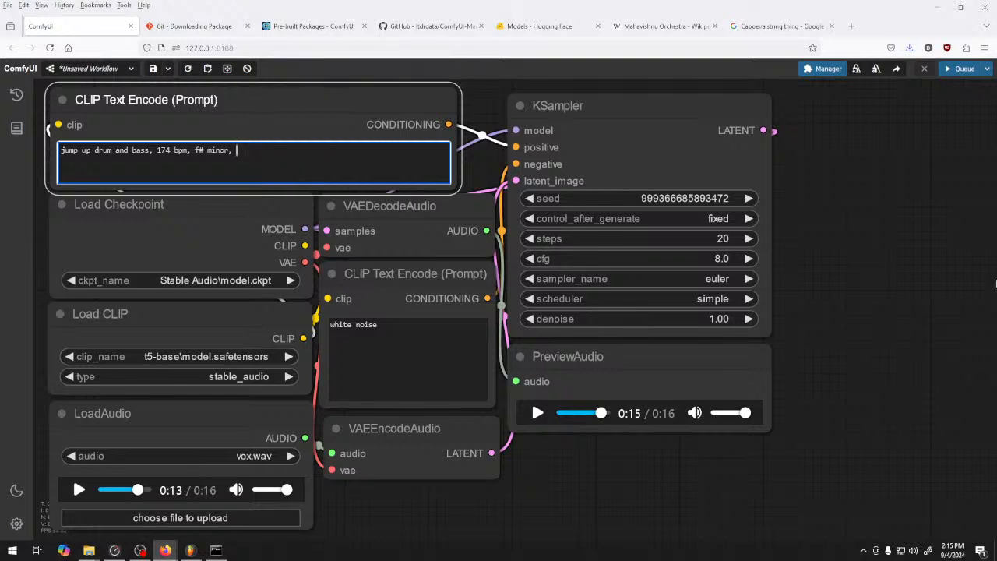
{"action": "left_click", "coordinate": [967, 71]}
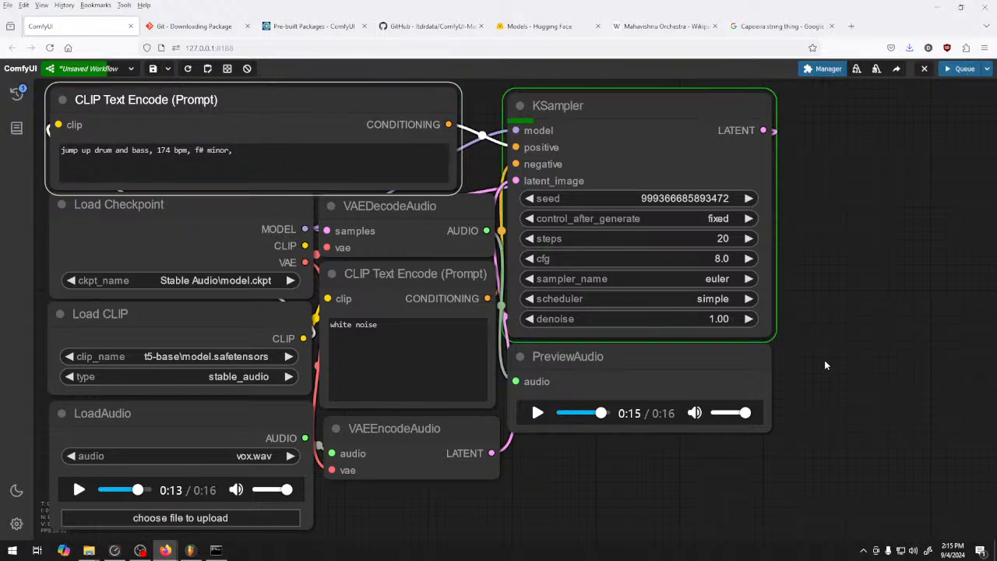
Check the generation progress in the command console and listen to the resulting audio preview
{"action": "left_click", "coordinate": [216, 551]}
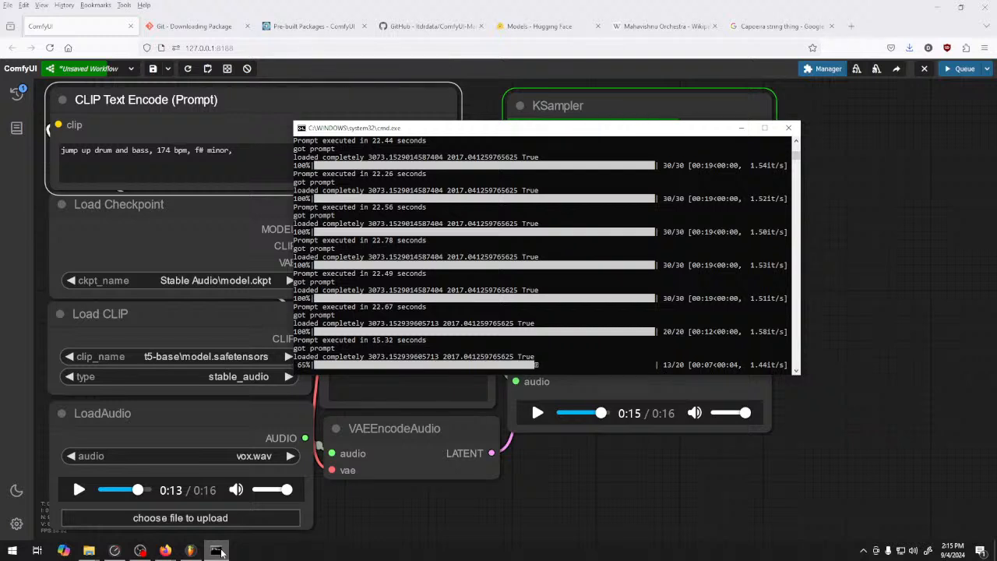
{"action": "left_click", "coordinate": [217, 550]}
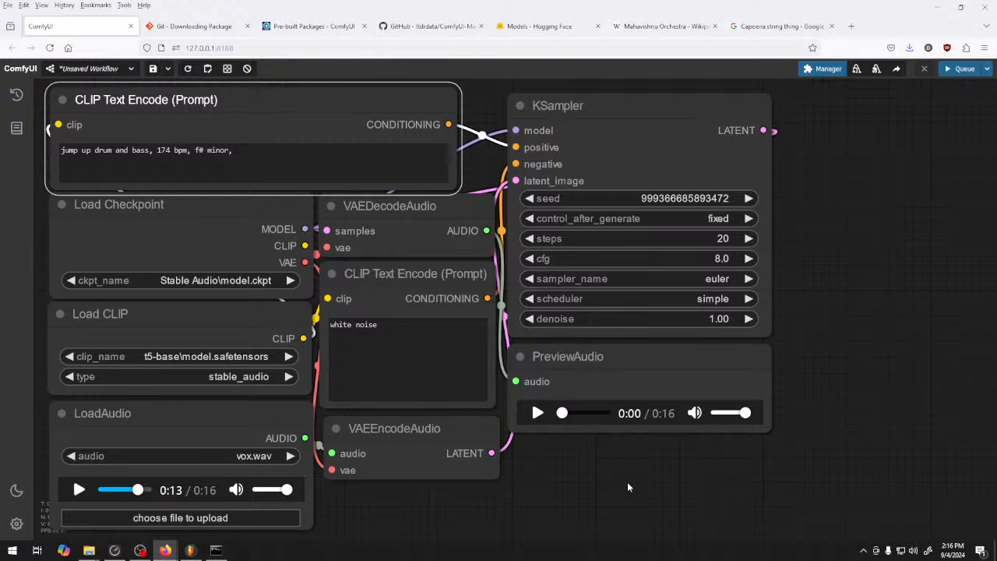
{"action": "left_click", "coordinate": [537, 413]}
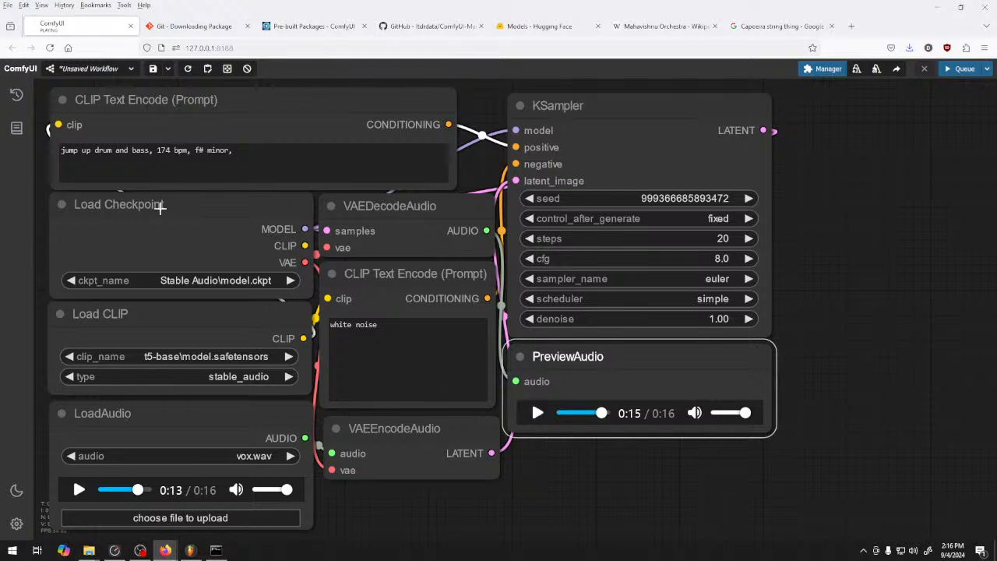
Hyphenate "jump-up" in the positive prompt and set the KSampler's sampler_name to deis
{"action": "left_click", "coordinate": [81, 149]}
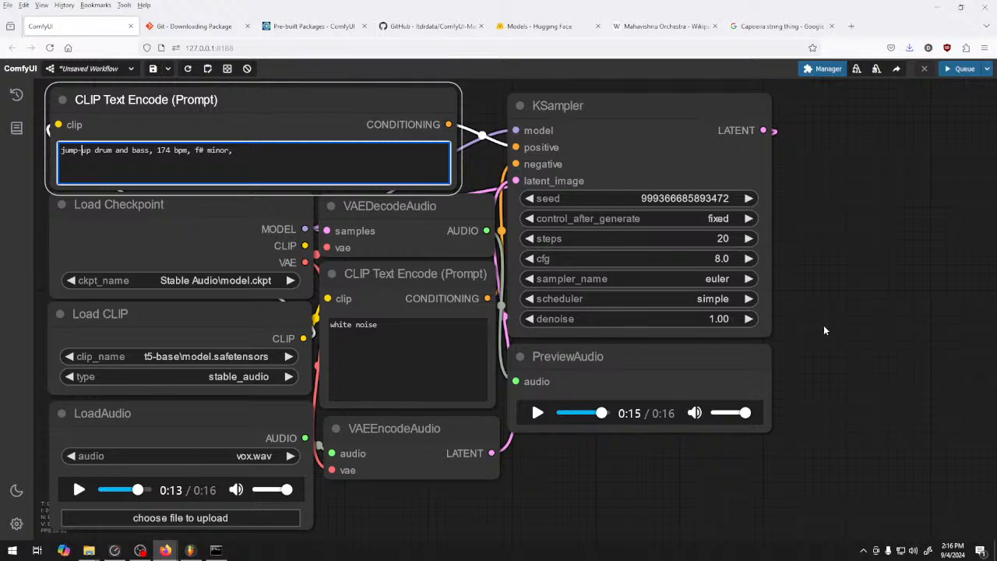
{"action": "left_click", "coordinate": [713, 278]}
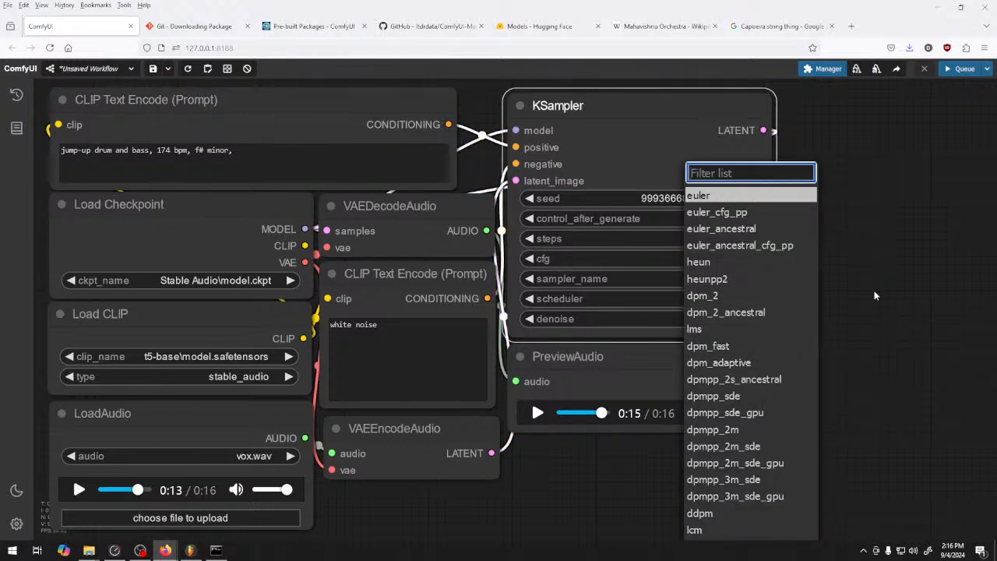
{"action": "scroll", "coordinate": [779, 380], "scroll_direction": "up", "scroll_amount": 1}
{"action": "scroll", "coordinate": [771, 394], "scroll_direction": "down", "scroll_amount": 6}
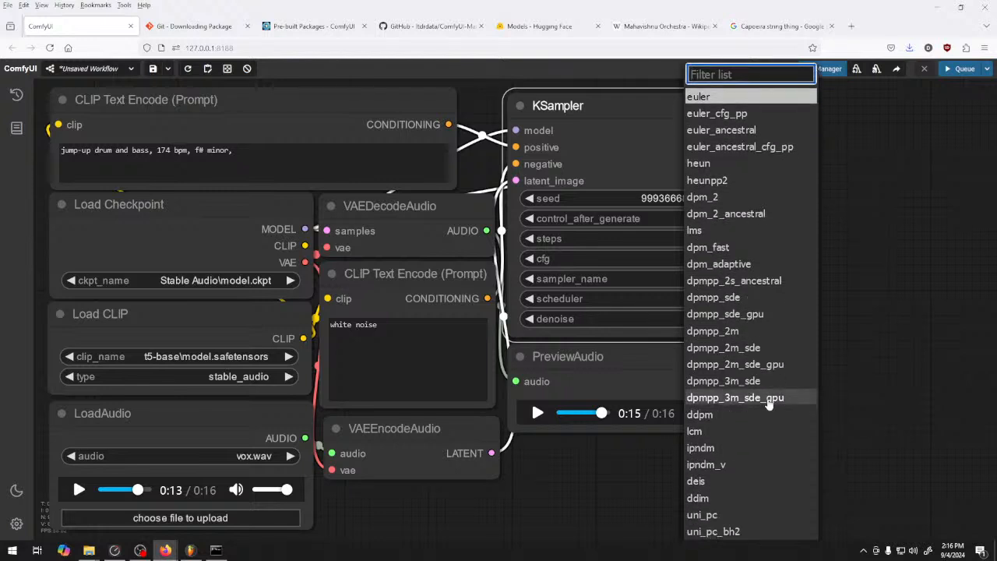
{"action": "scroll", "coordinate": [767, 403], "scroll_direction": "down", "scroll_amount": 2}
{"action": "left_click", "coordinate": [767, 436]}
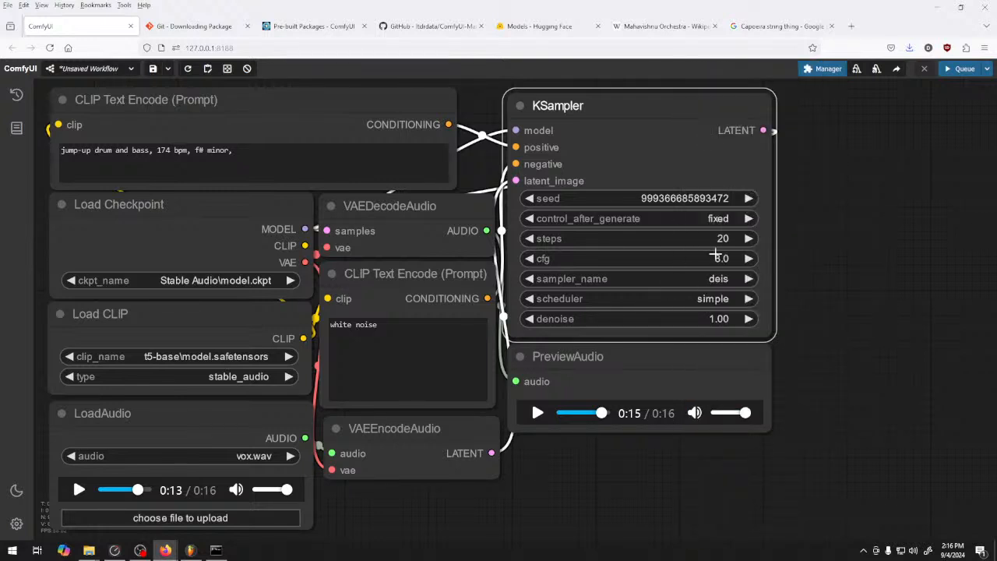
Generate audio with the KSampler's scheduler set to beta and listen to the preview
{"action": "left_click", "coordinate": [697, 298]}
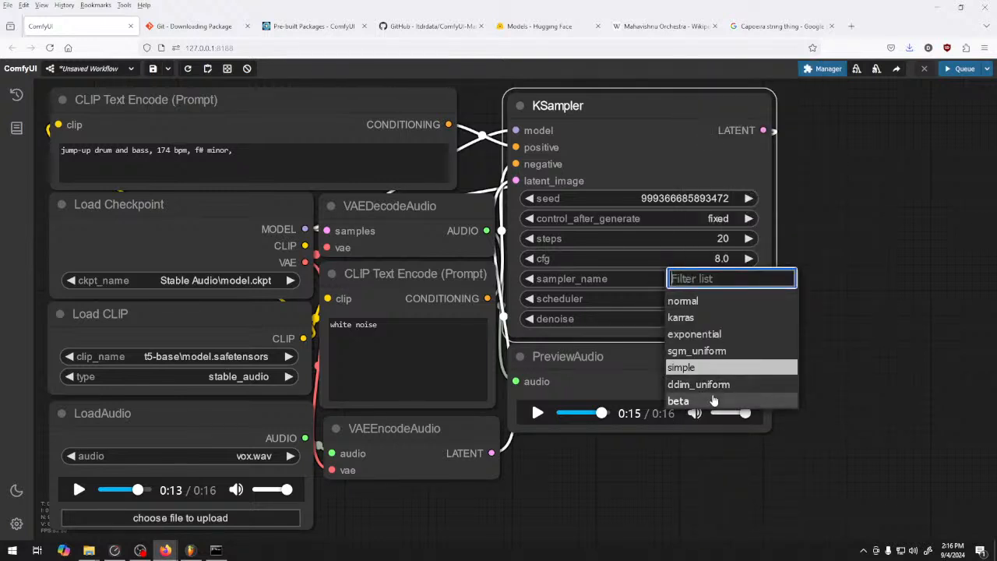
{"action": "left_click", "coordinate": [714, 401]}
{"action": "left_click", "coordinate": [962, 68]}
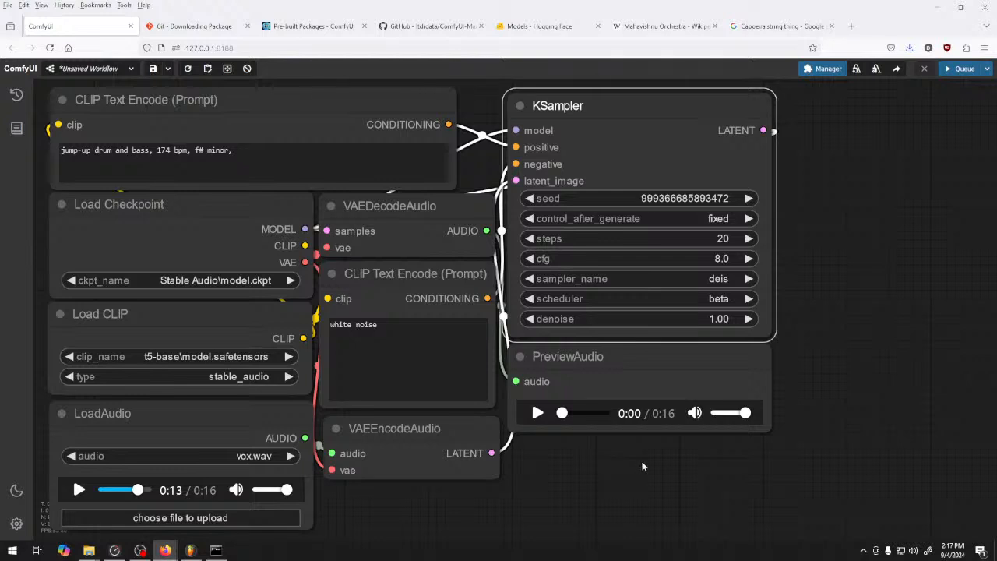
{"action": "left_click", "coordinate": [538, 413]}
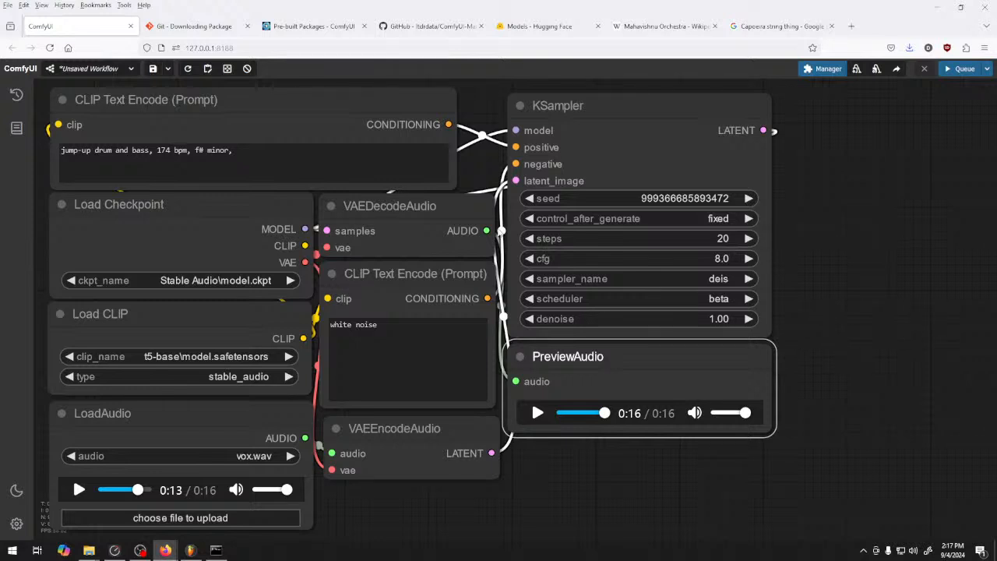
Set the KSampler's control_after_generate to randomize, generate audio and briefly play the preview
{"action": "left_click", "coordinate": [749, 219]}
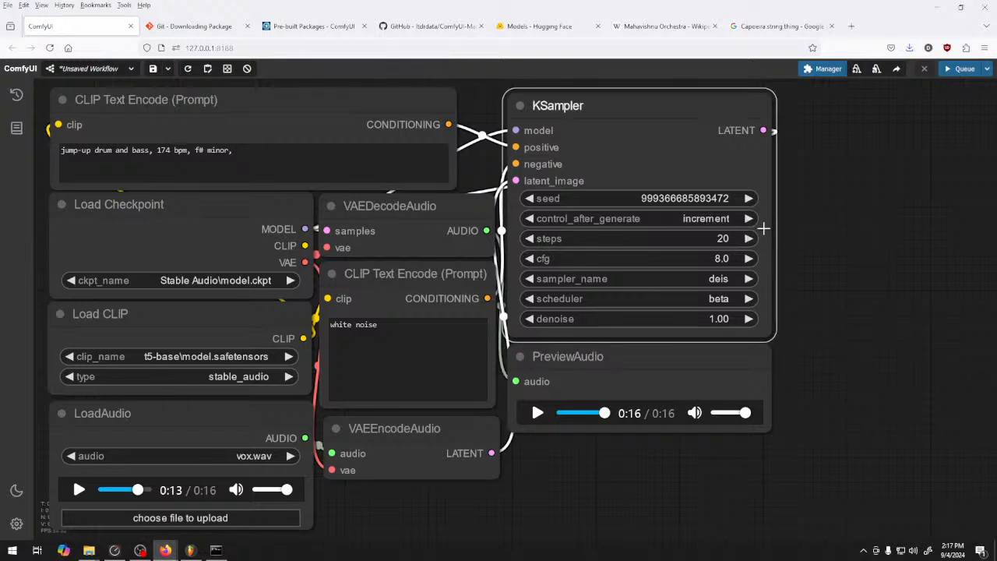
{"action": "left_click", "coordinate": [529, 219]}
{"action": "left_click", "coordinate": [749, 219]}
{"action": "left_click", "coordinate": [750, 219]}
{"action": "left_click", "coordinate": [751, 219]}
{"action": "left_click", "coordinate": [965, 70]}
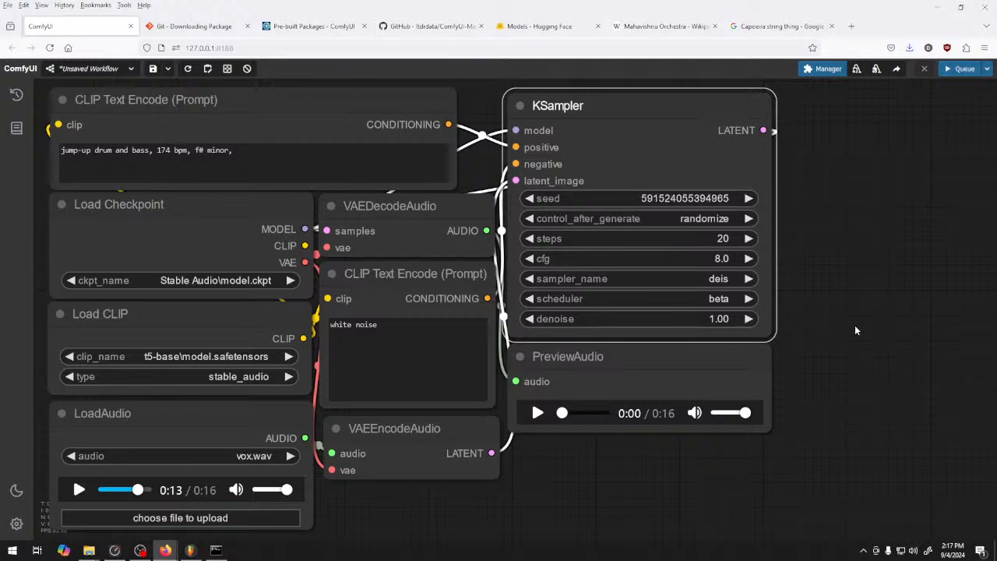
{"action": "left_click", "coordinate": [537, 419]}
{"action": "left_click", "coordinate": [537, 417]}
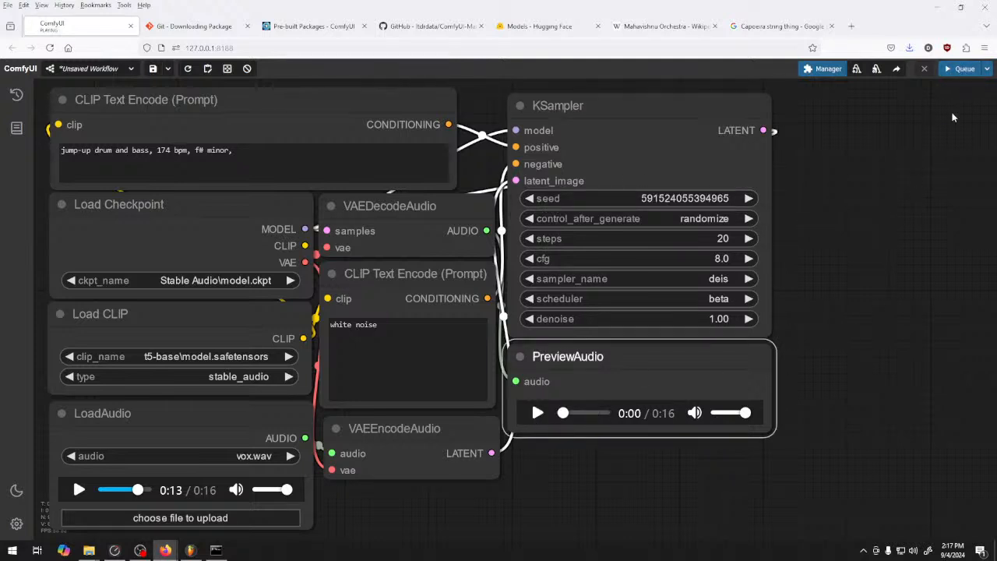
Generate another clip with a randomized seed and listen to its first few seconds
{"action": "left_click", "coordinate": [965, 69]}
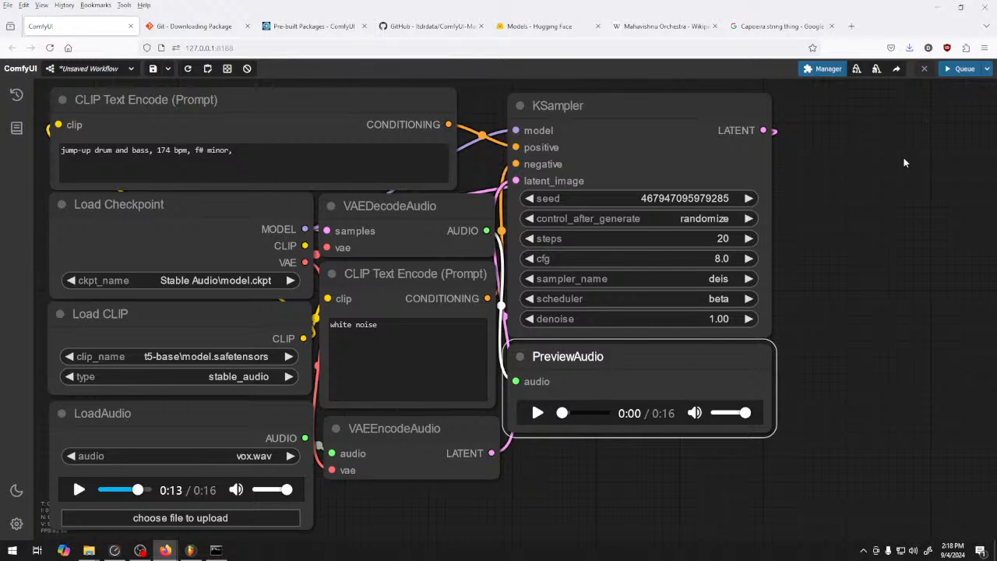
{"action": "left_click", "coordinate": [538, 413]}
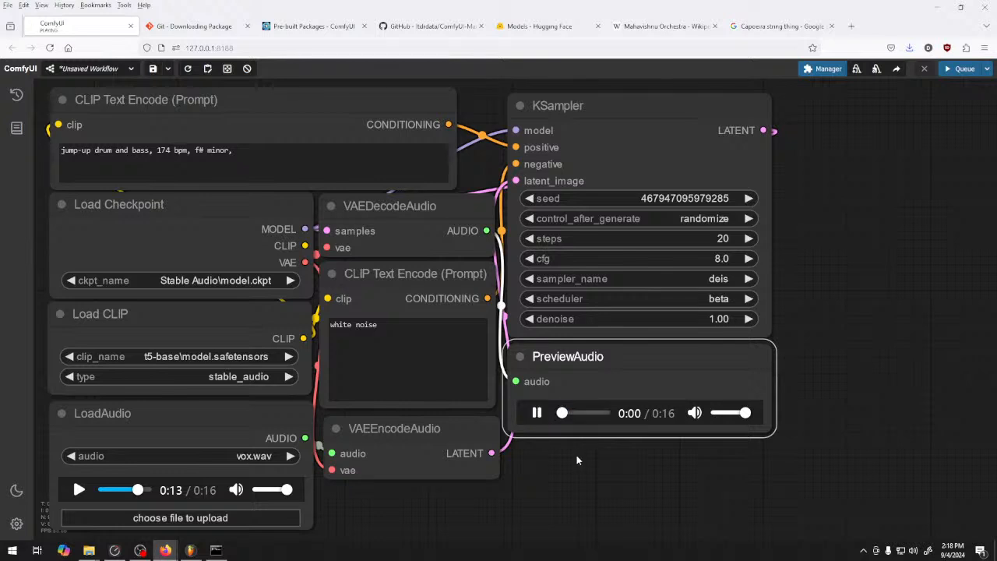
{"action": "left_click", "coordinate": [538, 413]}
Append ", clipping, aliasing, audio errors," to the negative prompt after "white noise"
{"action": "left_click", "coordinate": [383, 360]}
{"action": "type", "text": ","}
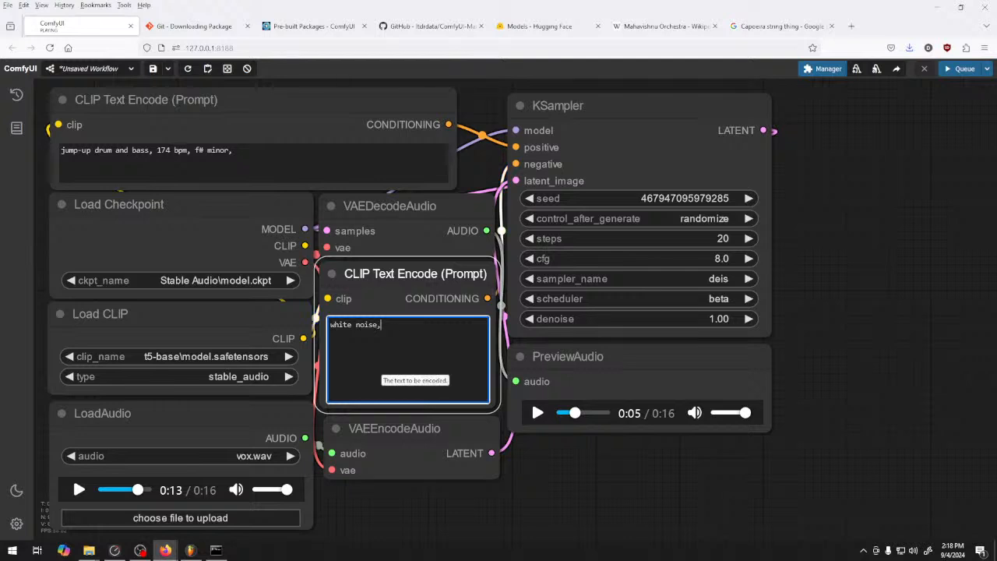
{"action": "type", "text": " clipping, alias"}
{"action": "type", "text": "ing, audio erros"}
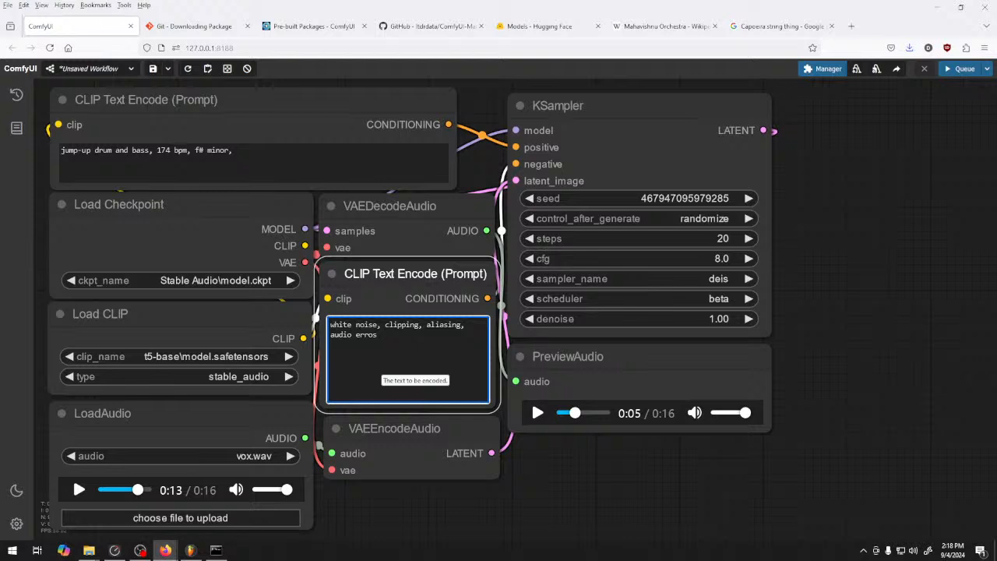
{"action": "key", "text": "BackSpace"}
{"action": "type", "text": "rs,"}
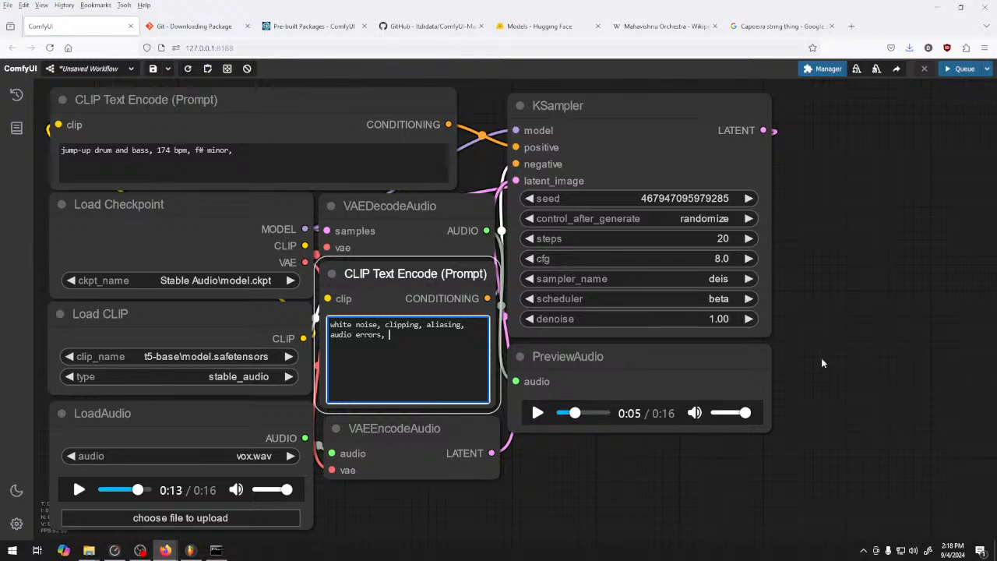
Generate audio with the KSampler's sampler_name set to ipndm and listen to the opening seconds of the preview
{"action": "left_click", "coordinate": [705, 279]}
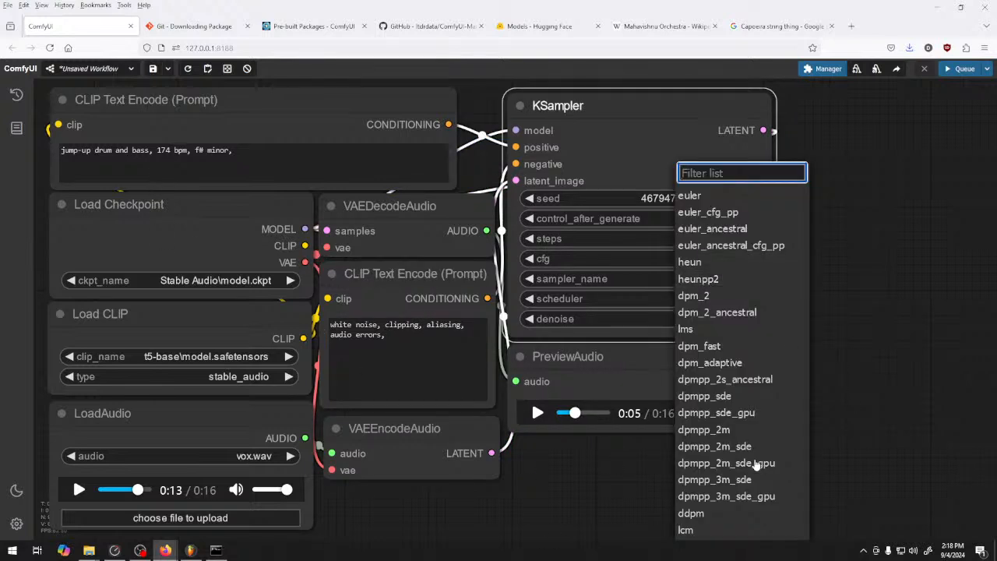
{"action": "scroll", "coordinate": [753, 463], "scroll_direction": "down", "scroll_amount": 5}
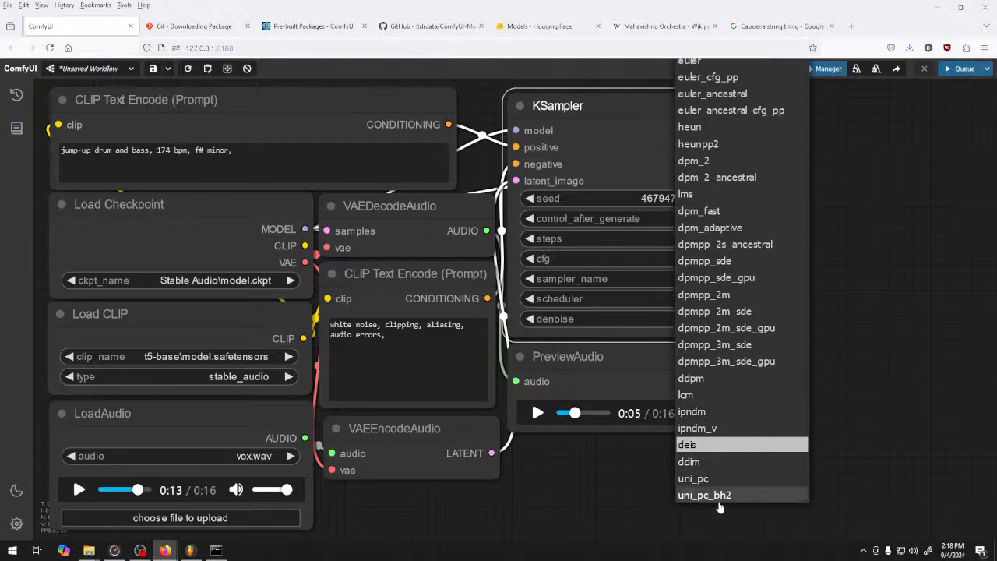
{"action": "left_click", "coordinate": [685, 413]}
{"action": "key", "text": "ctrl+Return"}
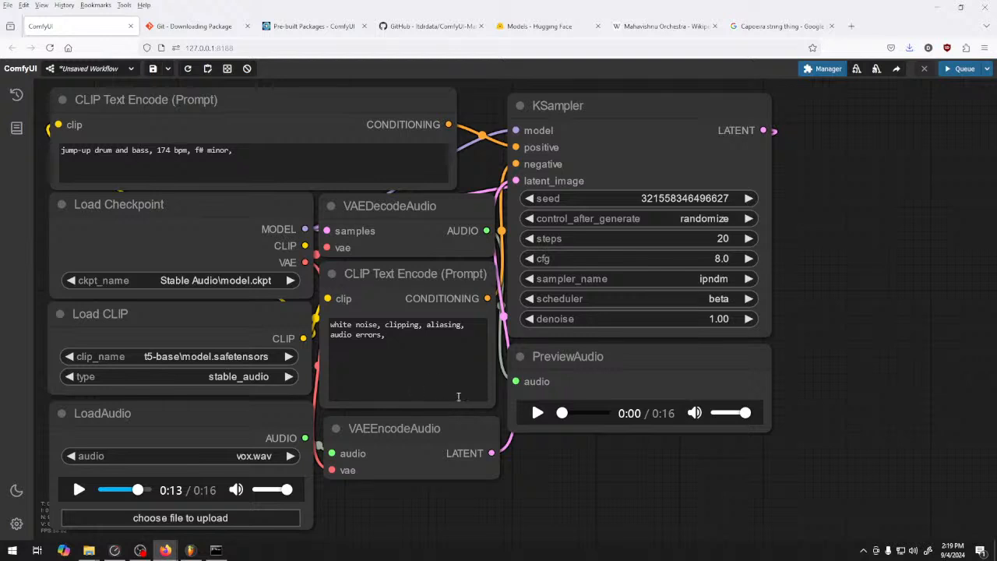
{"action": "left_click", "coordinate": [537, 414]}
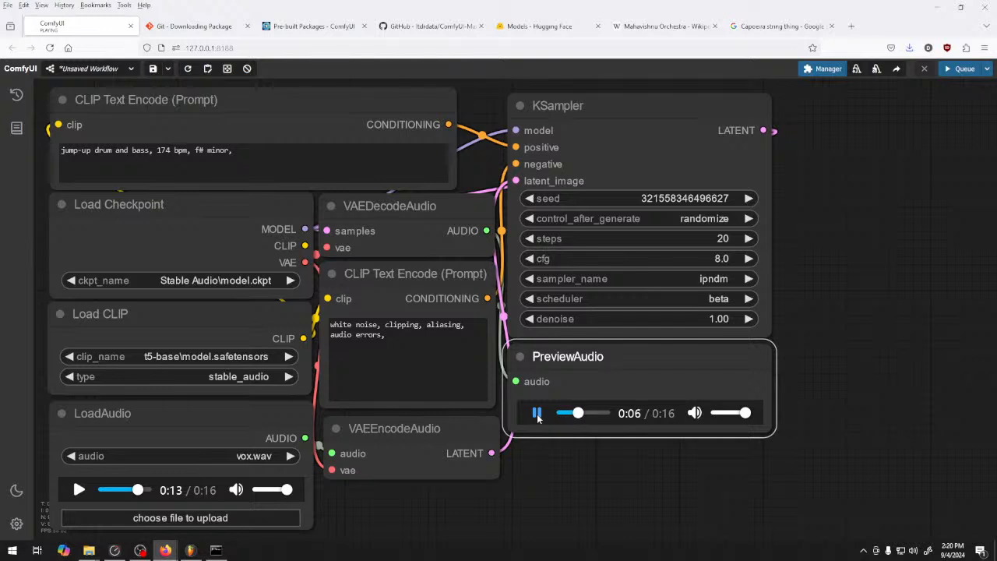
{"action": "left_click", "coordinate": [537, 415]}
Set the KSampler's sampler_name to heunpp2 and queue a generation
{"action": "left_click", "coordinate": [723, 280]}
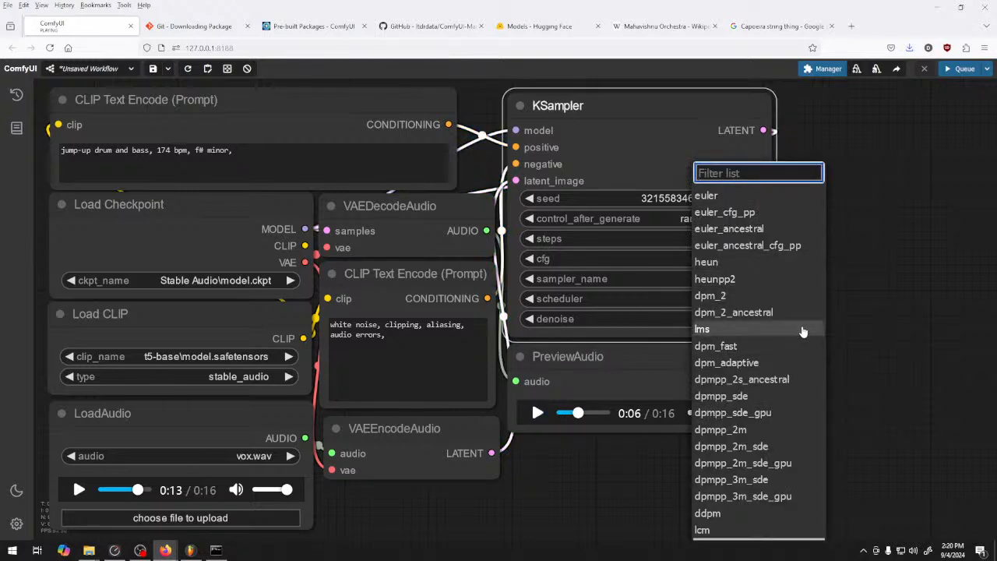
{"action": "left_click", "coordinate": [772, 280]}
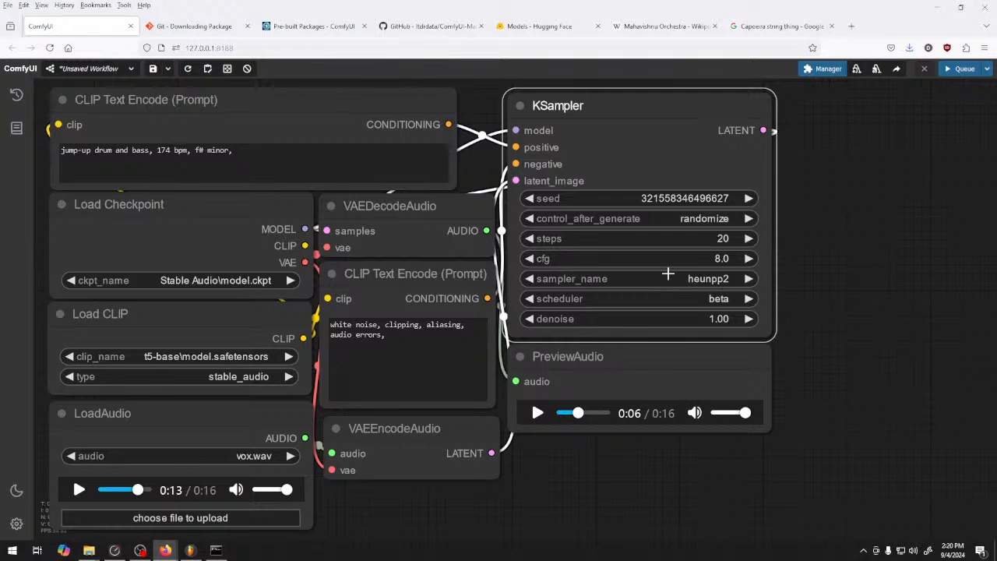
{"action": "left_click", "coordinate": [964, 69]}
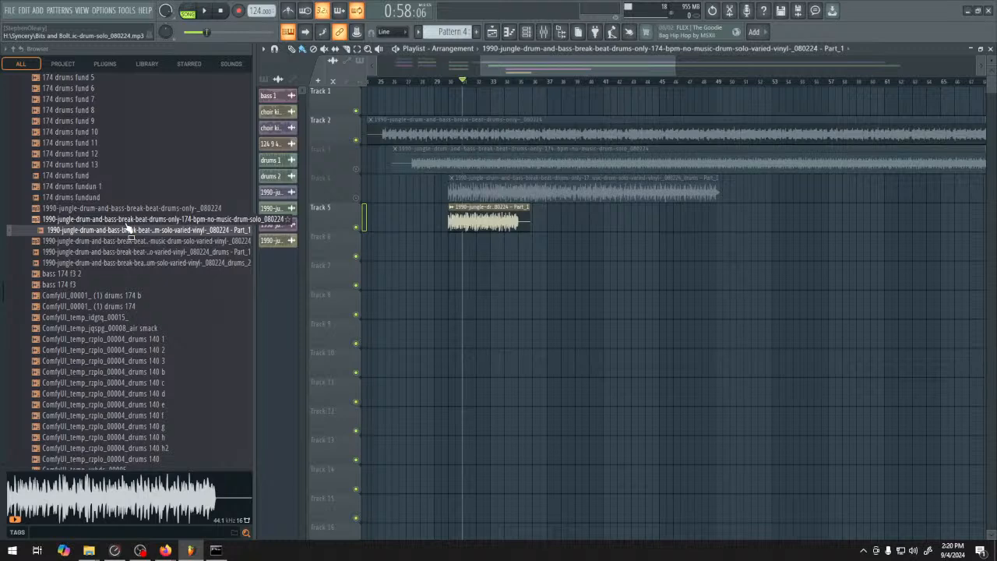
Switch to FL Studio and look through the AI samples folder in the file browser
{"action": "left_click", "coordinate": [190, 550]}
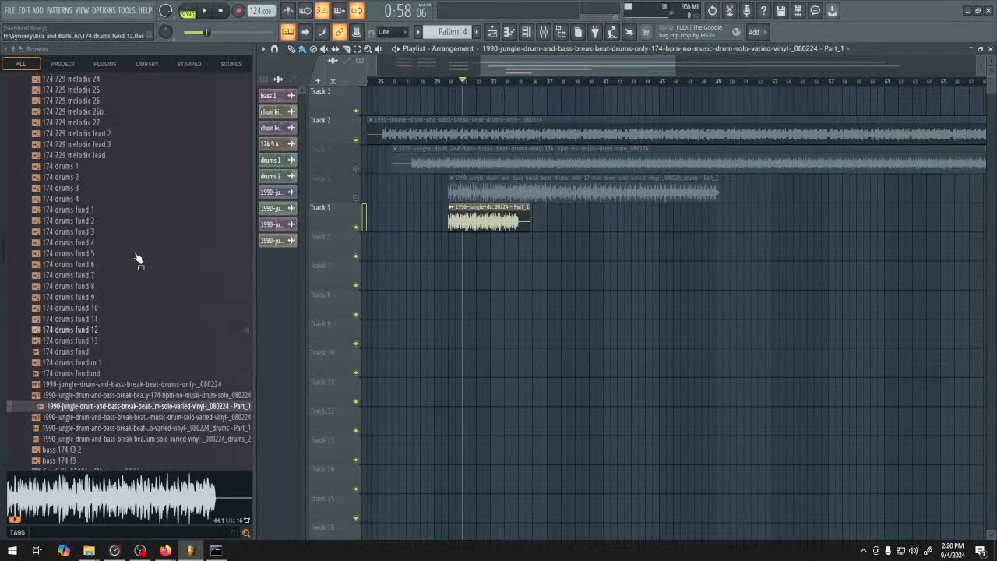
{"action": "scroll", "coordinate": [128, 260], "scroll_direction": "up", "scroll_amount": 15}
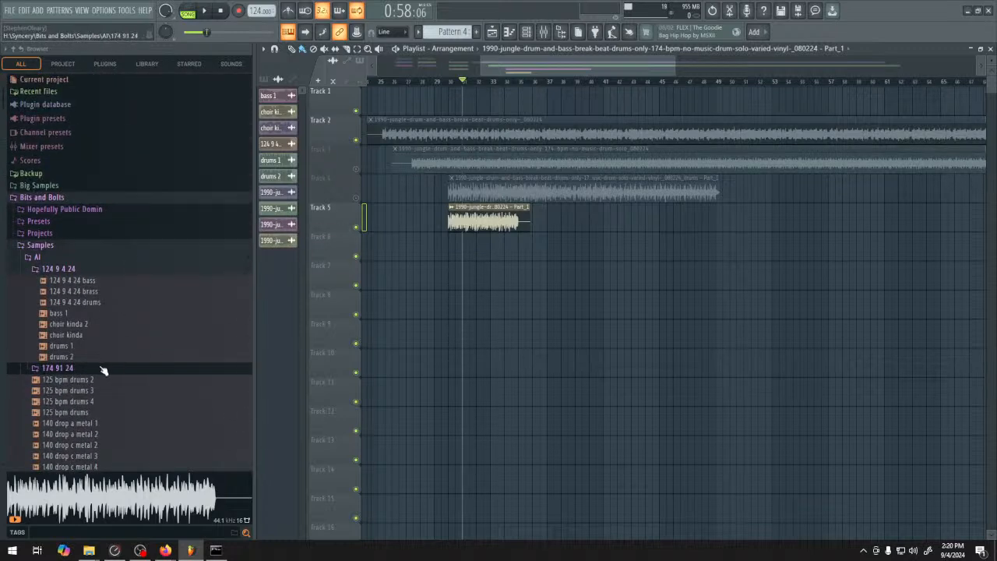
{"action": "left_click", "coordinate": [58, 268]}
{"action": "scroll", "coordinate": [78, 289], "scroll_direction": "down", "scroll_amount": 10}
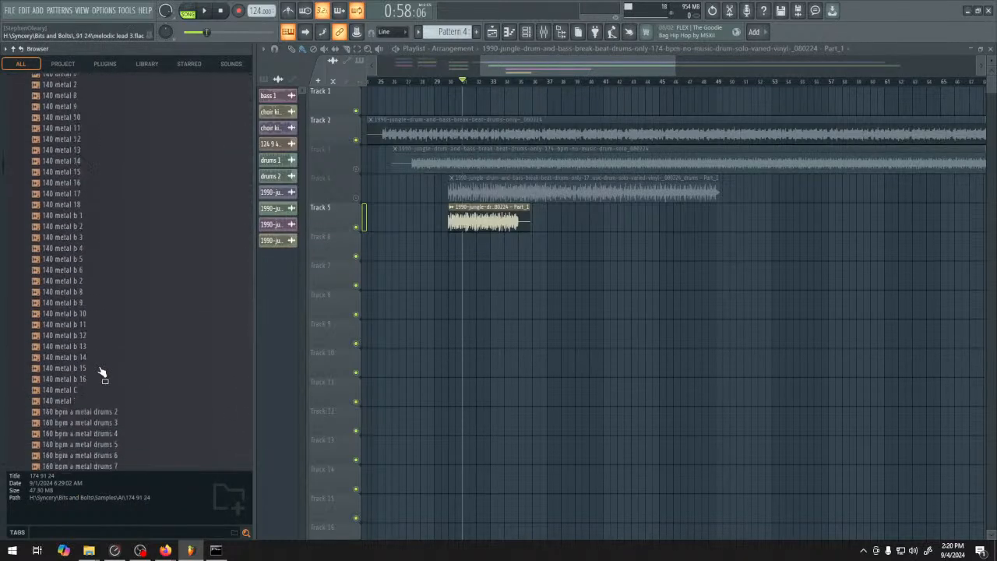
{"action": "scroll", "coordinate": [101, 374], "scroll_direction": "down", "scroll_amount": 15}
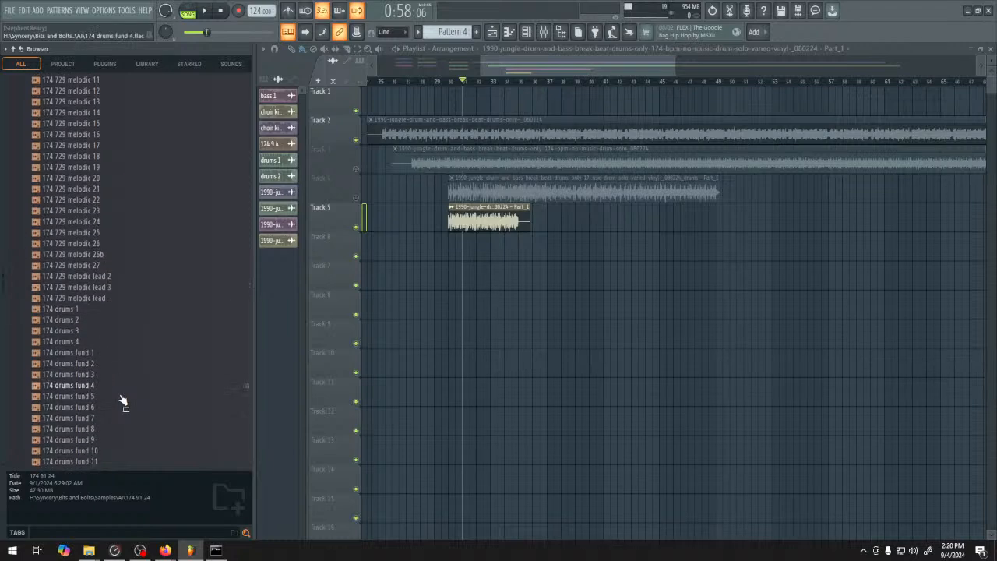
{"action": "scroll", "coordinate": [123, 400], "scroll_direction": "up", "scroll_amount": 20}
Collapse the AI folder, open the PiAIni folder inside SW and look through its samples
{"action": "left_click", "coordinate": [64, 258]}
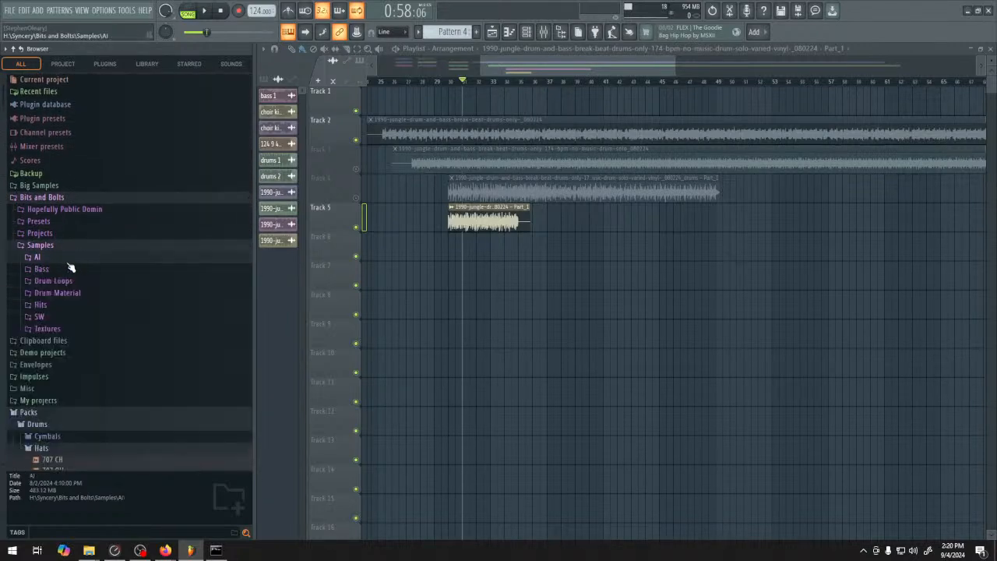
{"action": "left_click", "coordinate": [69, 318]}
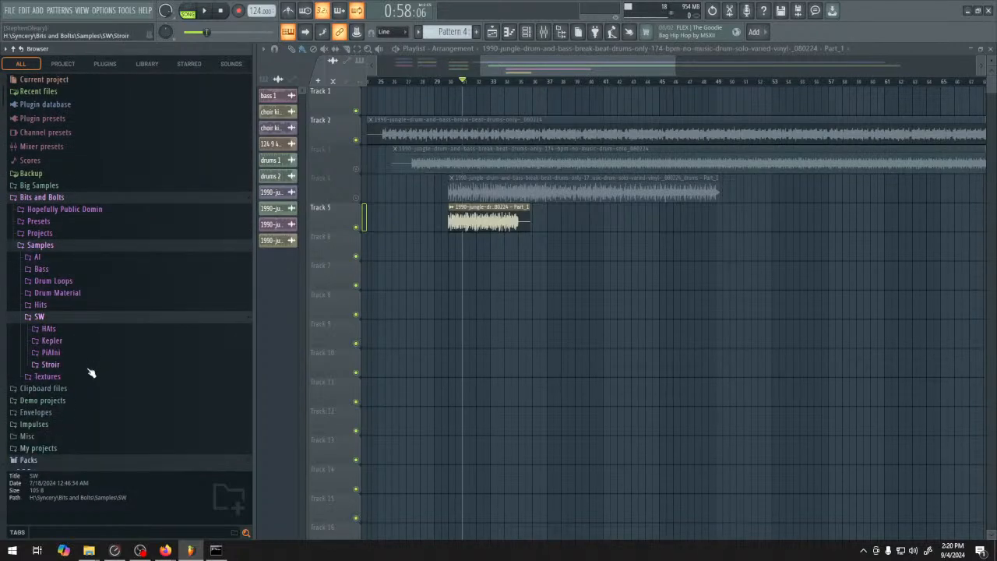
{"action": "left_click", "coordinate": [89, 355]}
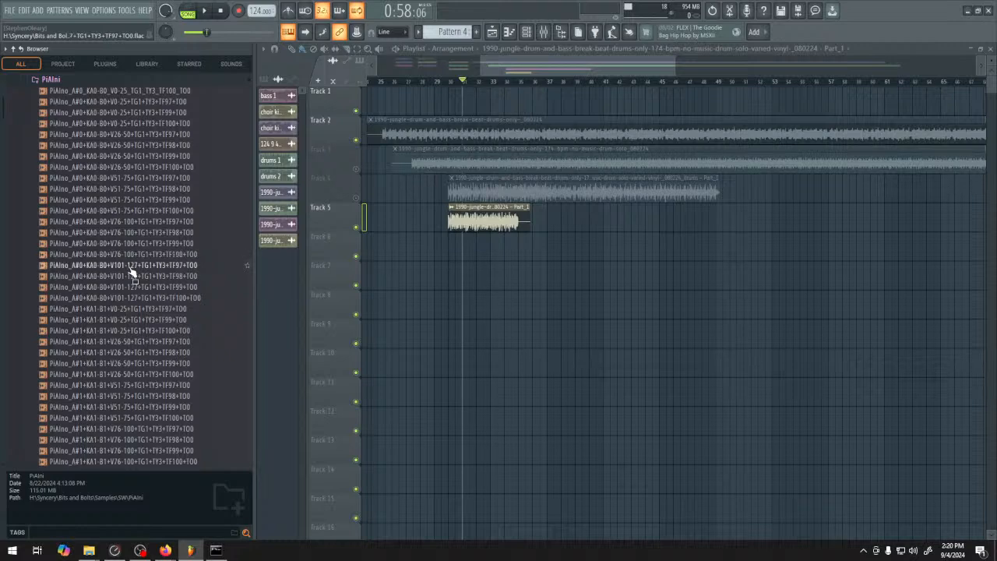
{"action": "scroll", "coordinate": [127, 276], "scroll_direction": "down", "scroll_amount": 8}
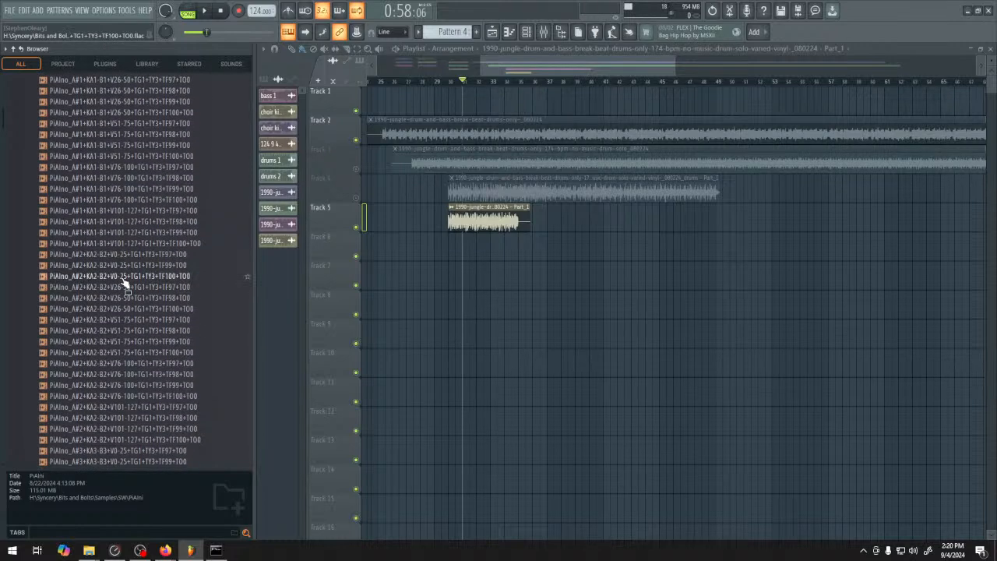
Audition several PiAIno samples in the PiAIni folder and look further down the sample list
{"action": "scroll", "coordinate": [124, 279], "scroll_direction": "down", "scroll_amount": 4}
{"action": "left_click", "coordinate": [123, 278]}
{"action": "left_click", "coordinate": [123, 267]}
{"action": "left_click", "coordinate": [123, 257]}
{"action": "left_click", "coordinate": [120, 322]}
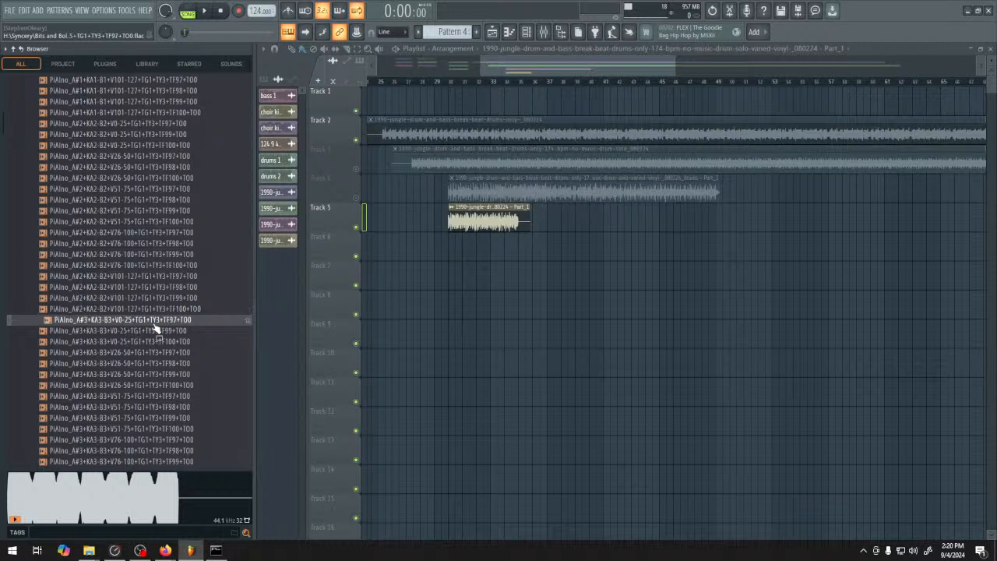
{"action": "scroll", "coordinate": [156, 331], "scroll_direction": "down", "scroll_amount": 15}
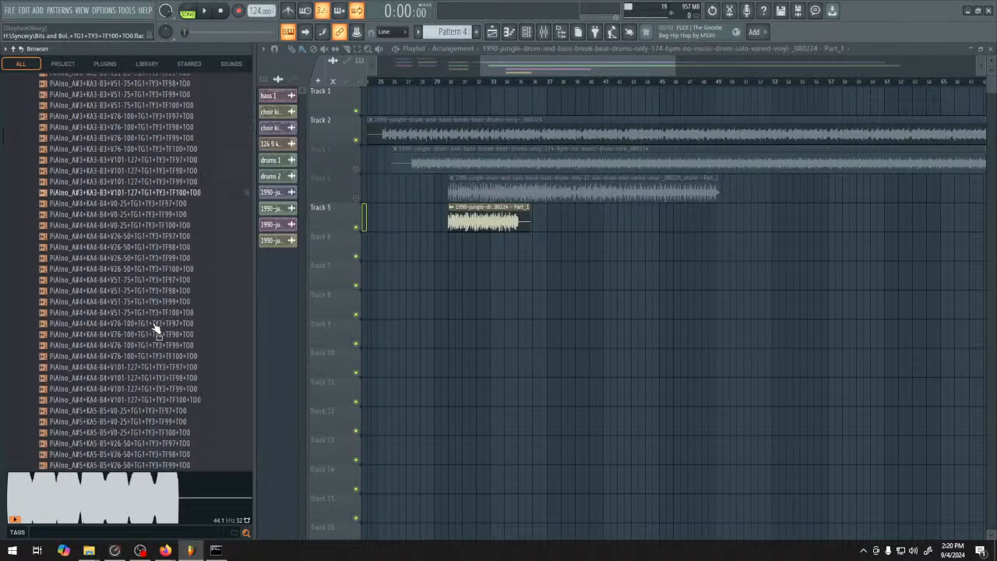
{"action": "scroll", "coordinate": [153, 335], "scroll_direction": "down", "scroll_amount": 10}
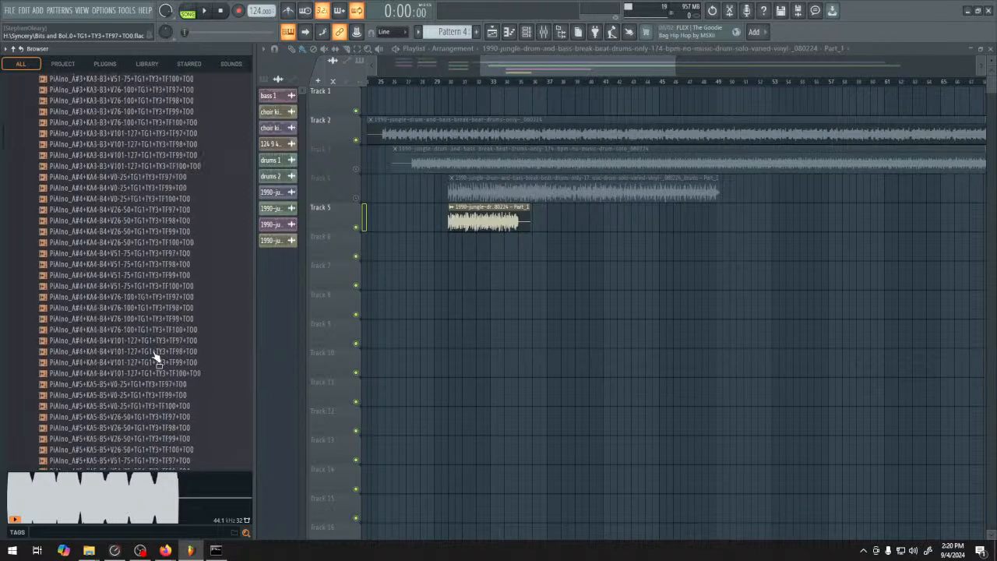
{"action": "scroll", "coordinate": [156, 355], "scroll_direction": "up", "scroll_amount": 20}
Collapse the PiAIni, SW, Samples and Bits and Bolts folders in the file browser
{"action": "left_click", "coordinate": [70, 318]}
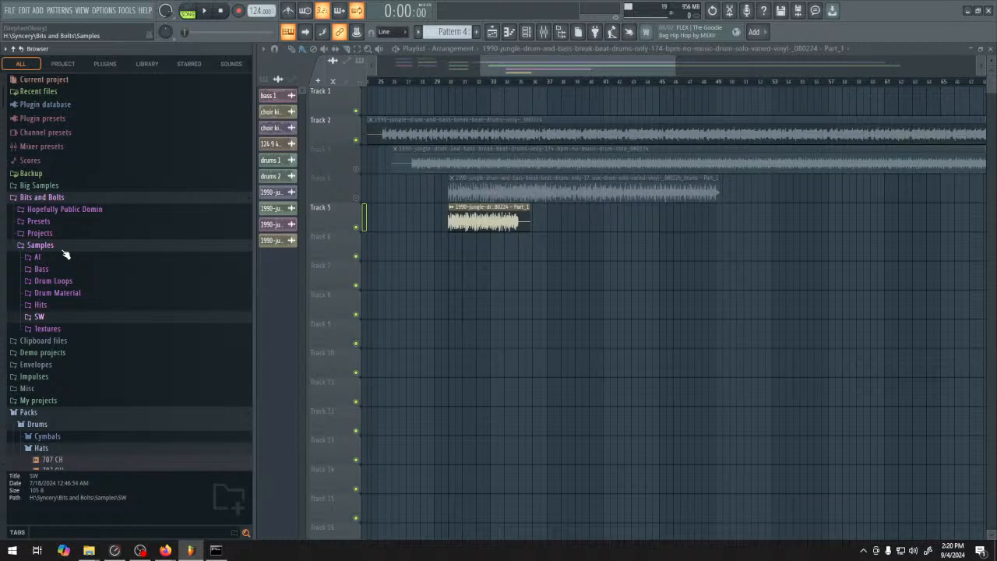
{"action": "left_click", "coordinate": [72, 318]}
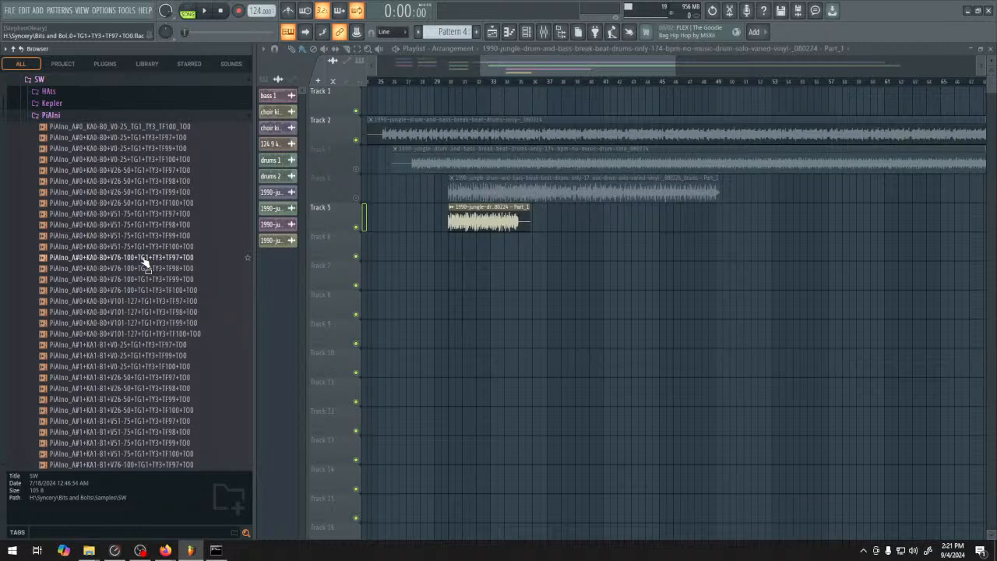
{"action": "left_click", "coordinate": [95, 117]}
{"action": "scroll", "coordinate": [165, 289], "scroll_direction": "up", "scroll_amount": 5}
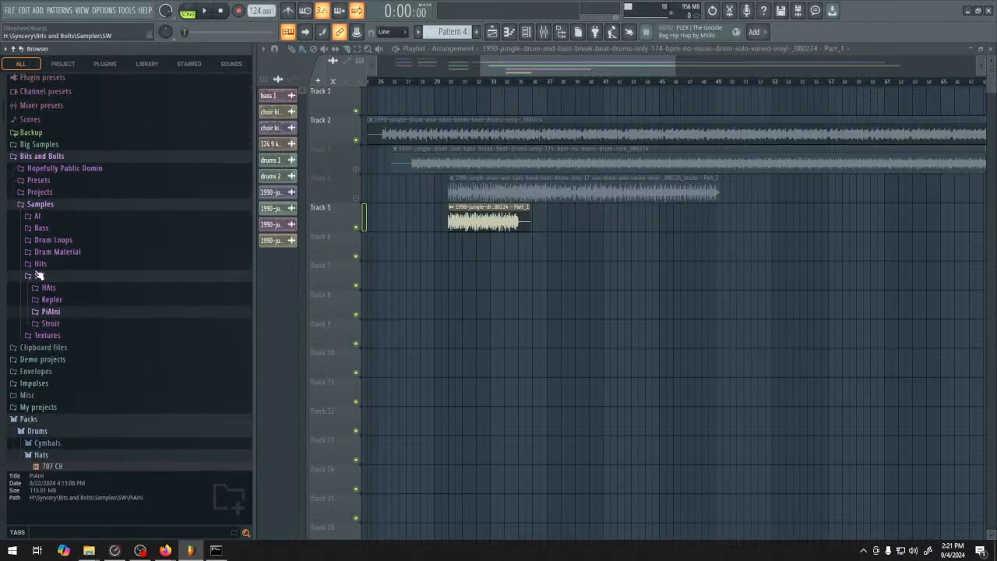
{"action": "left_click", "coordinate": [38, 276]}
{"action": "left_click", "coordinate": [39, 205]}
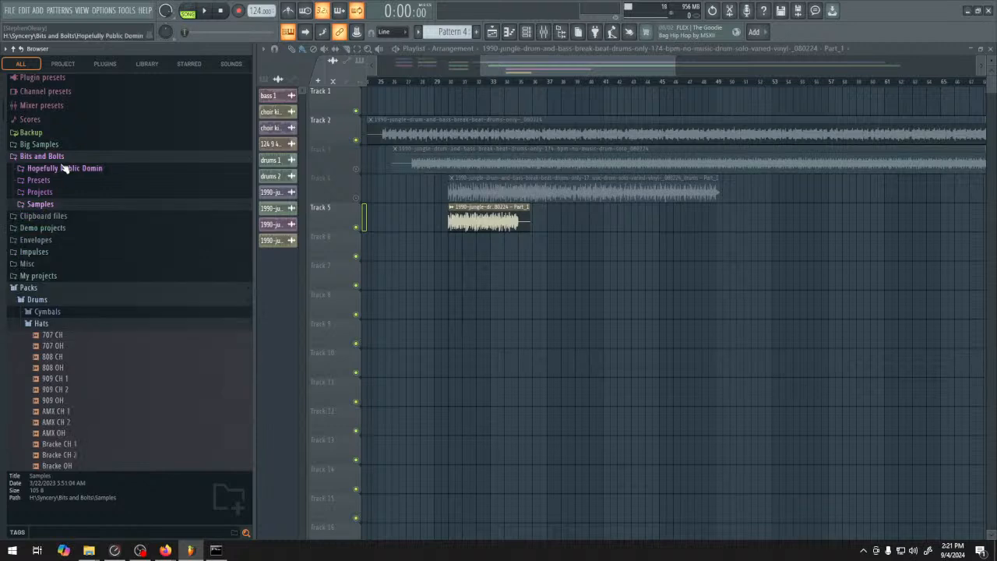
{"action": "left_click", "coordinate": [47, 156]}
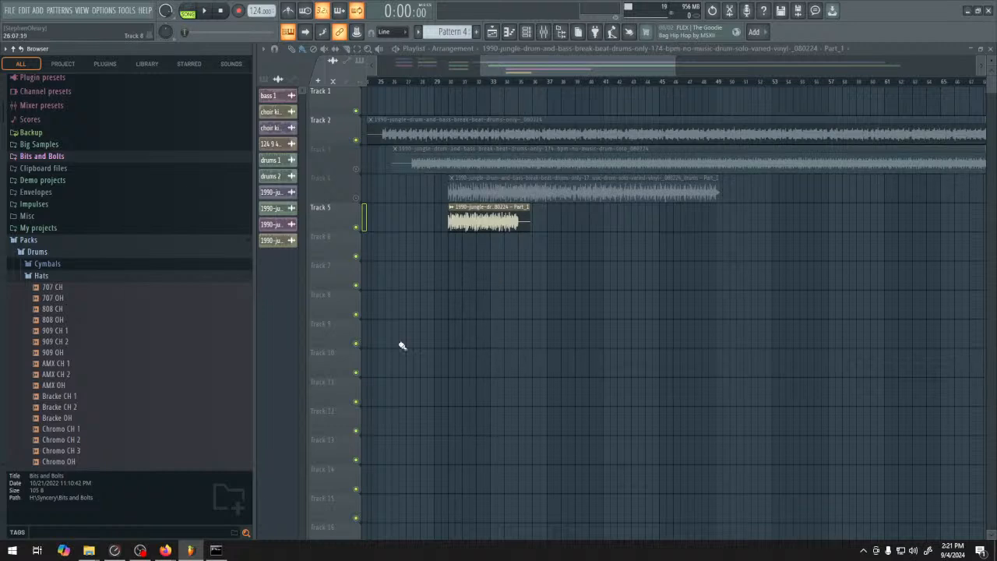
Switch to ComfyUI in Firefox and listen to the audio generated with the heunpp2 sampler
{"action": "mouse_move", "coordinate": [165, 550]}
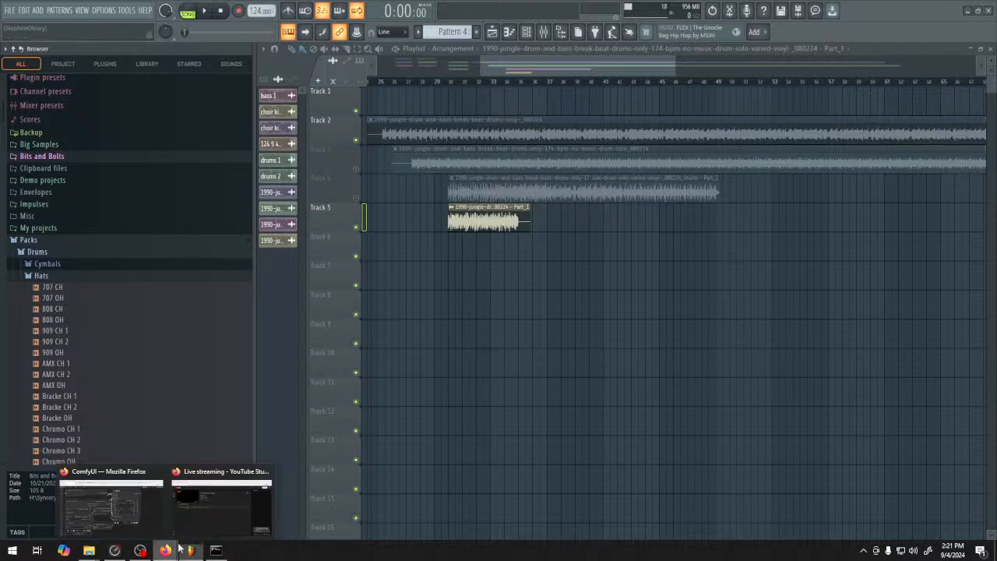
{"action": "left_click", "coordinate": [109, 505]}
{"action": "left_click", "coordinate": [538, 413]}
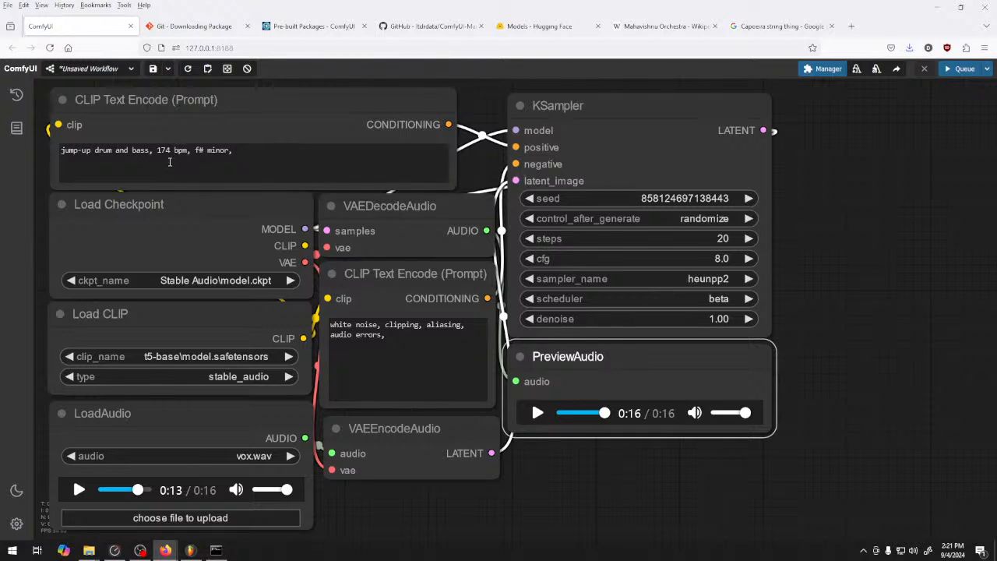
Add "growly bass" to the end of the positive prompt
{"action": "left_click", "coordinate": [268, 154]}
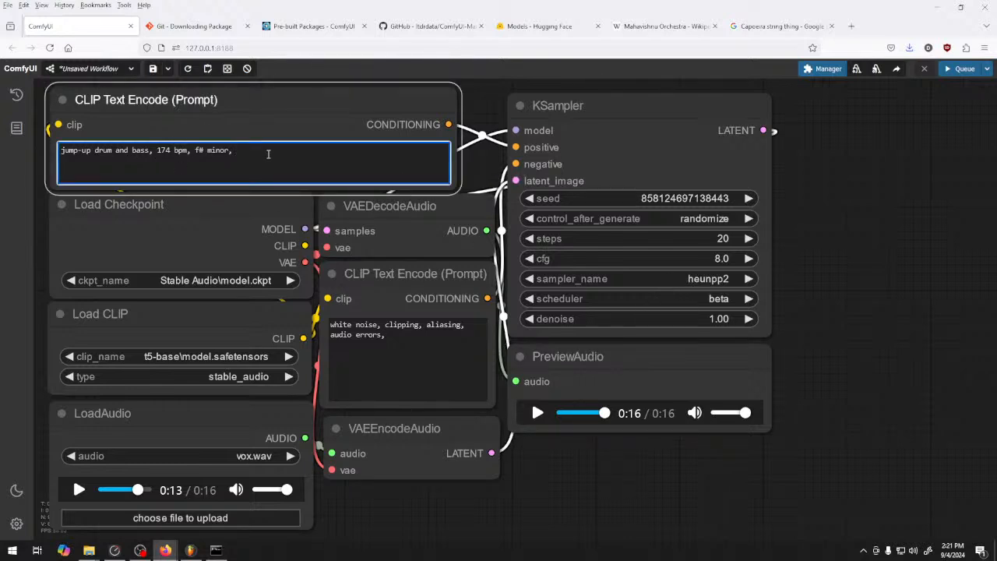
{"action": "type", "text": "growl"}
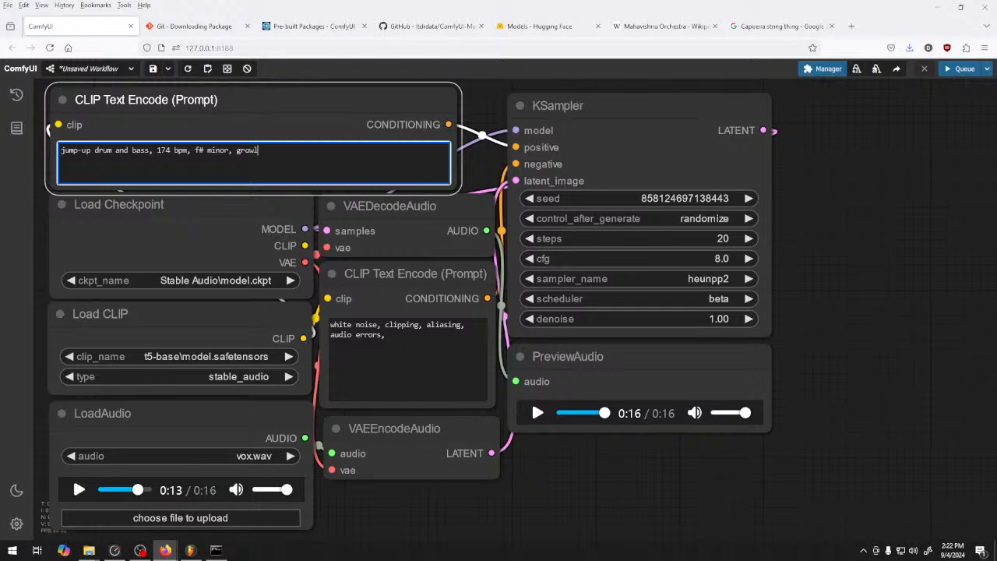
{"action": "type", "text": "y b ass"}
{"action": "key", "text": "BackSpace"}
{"action": "key", "text": "BackSpace"}
{"action": "key", "text": "BackSpace"}
{"action": "key", "text": "BackSpace"}
{"action": "type", "text": "ass"}
Generate audio with the KSampler's scheduler set to sgm_uniform and sampler_name to euler_cfg_pp, and listen to the first half of the preview
{"action": "left_click", "coordinate": [711, 302]}
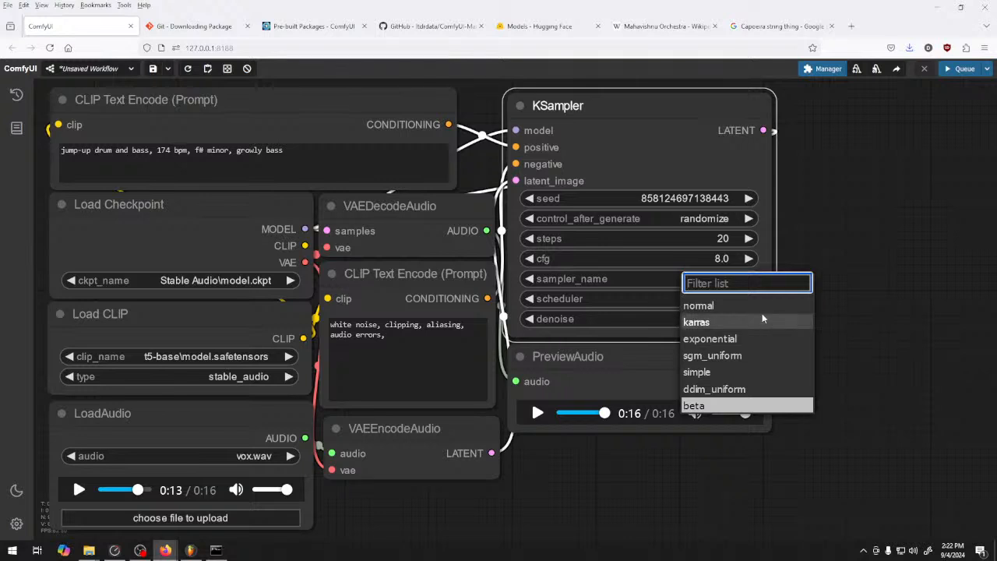
{"action": "left_click", "coordinate": [737, 357]}
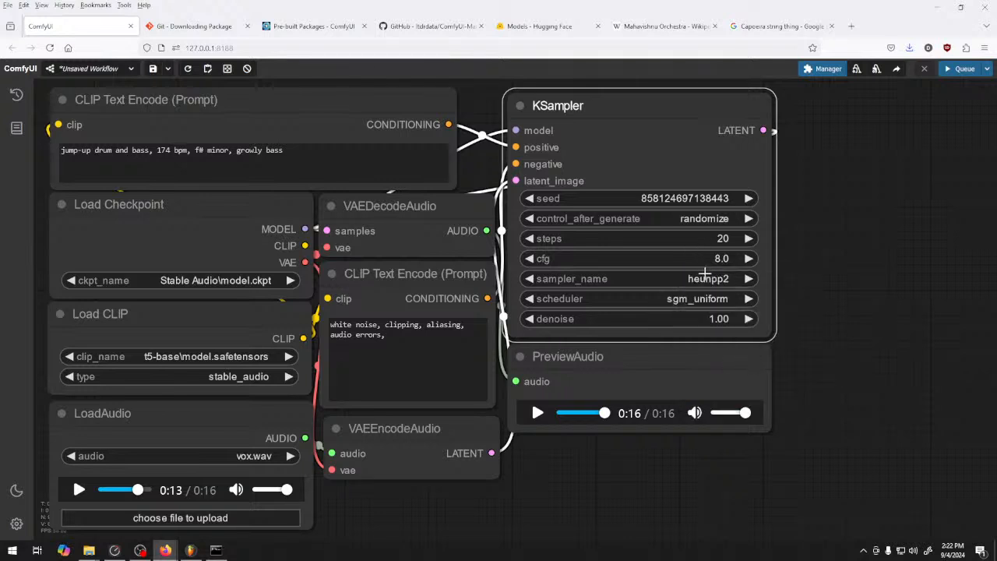
{"action": "left_click", "coordinate": [705, 279]}
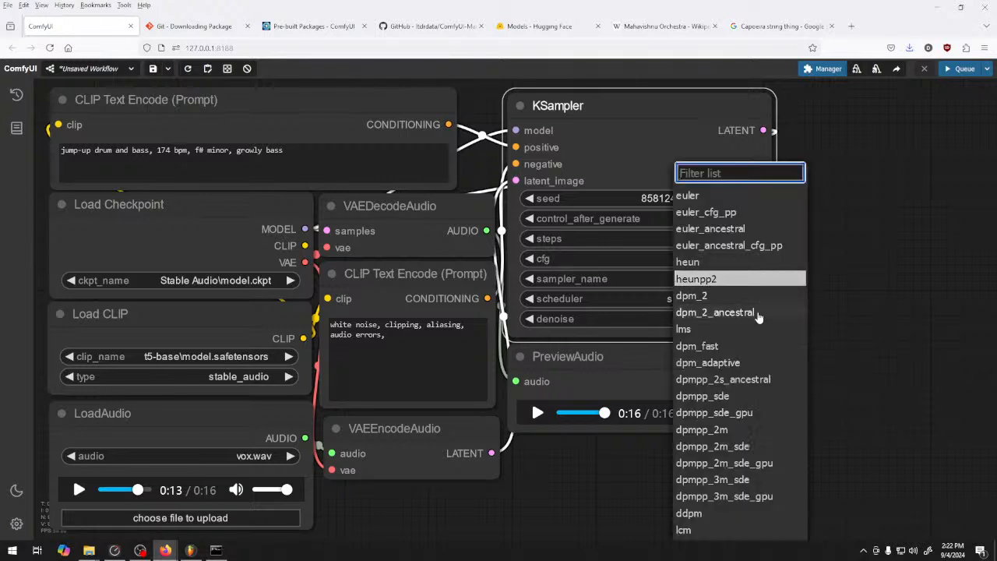
{"action": "left_click", "coordinate": [732, 211]}
{"action": "left_click", "coordinate": [960, 68]}
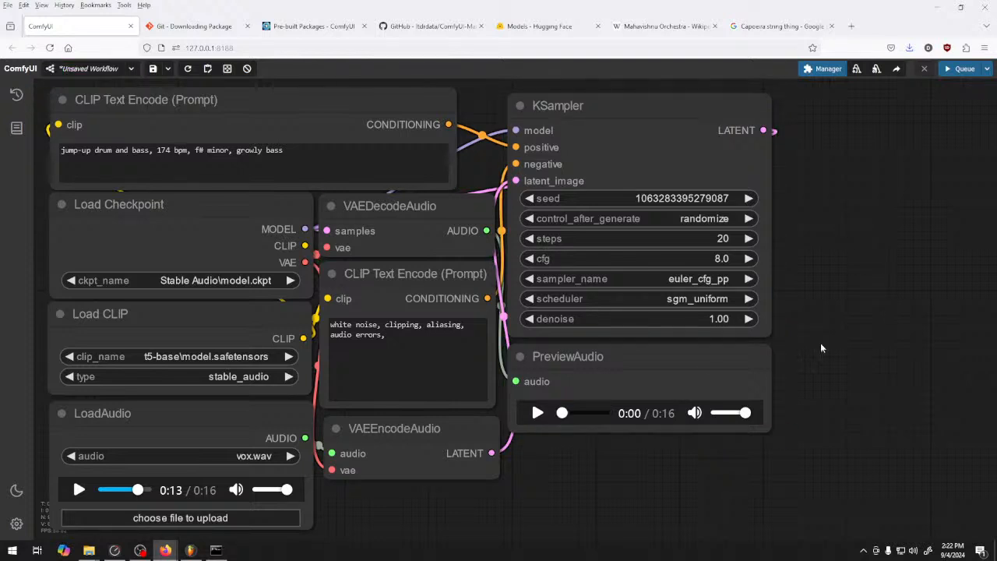
{"action": "left_click", "coordinate": [537, 413]}
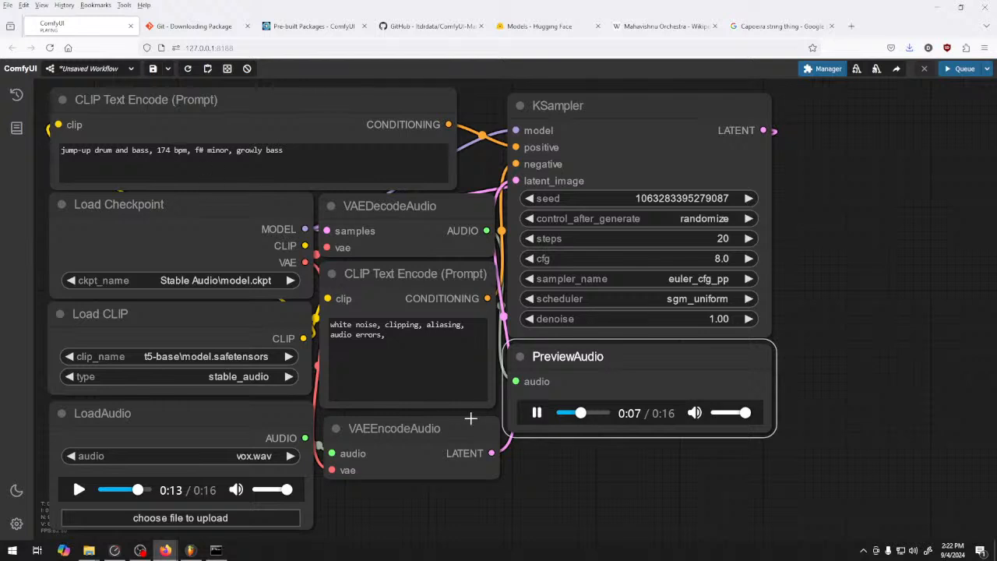
{"action": "left_click", "coordinate": [537, 413]}
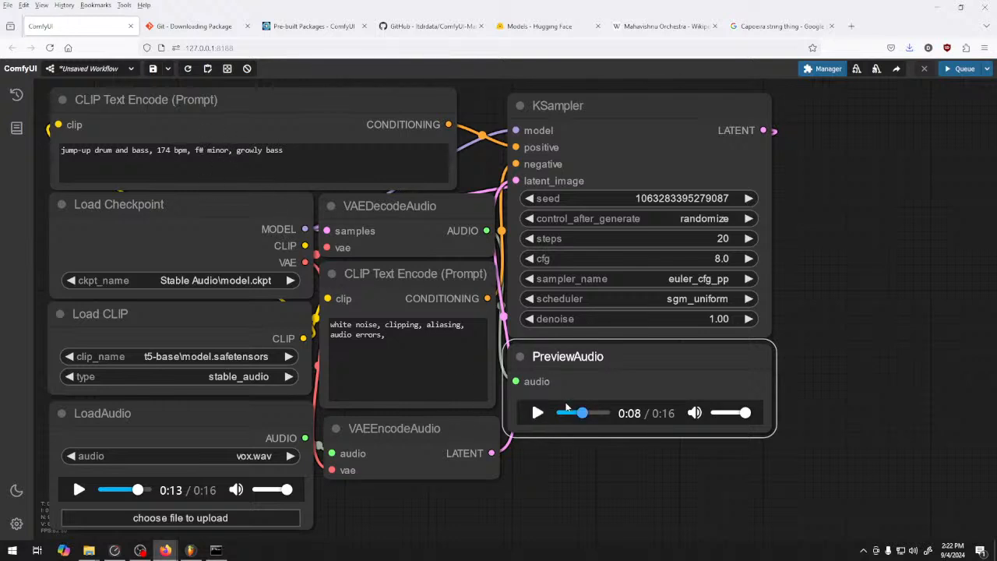
Rework the end of the positive prompt to read "f# minor bass line, growly, hardcore"
{"action": "left_click", "coordinate": [226, 150]}
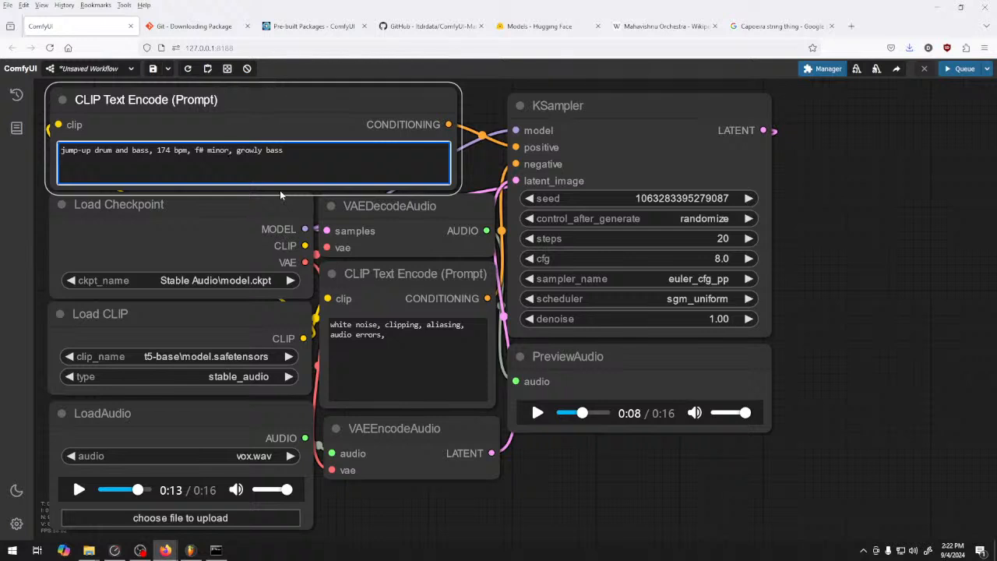
{"action": "type", "text": "progression"}
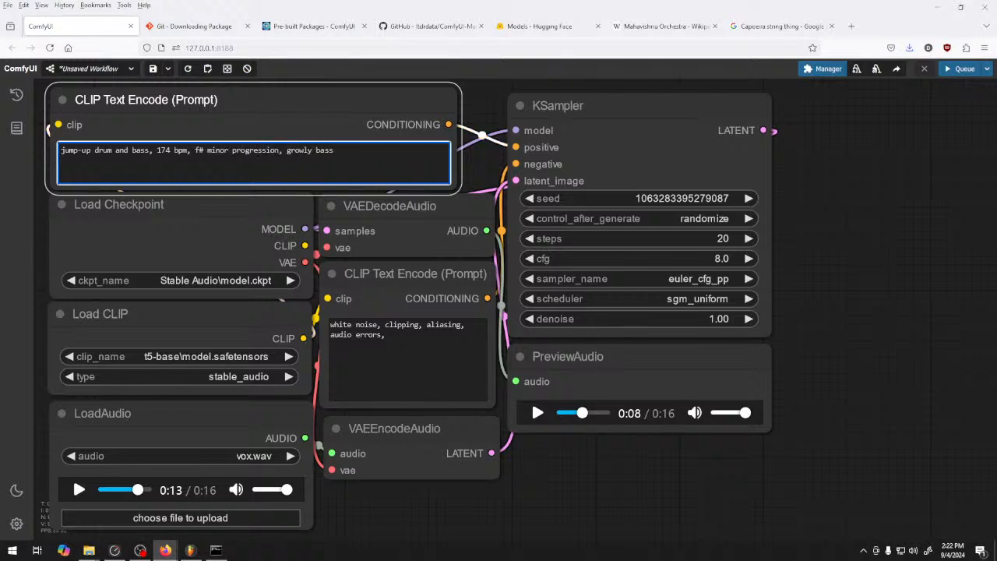
{"action": "key", "text": "BackSpace"}
{"action": "key", "text": "BackSpace"}
{"action": "key", "text": "BackSpace"}
{"action": "key", "text": "BackSpace"}
{"action": "key", "text": "BackSpace"}
{"action": "key", "text": "BackSpace"}
{"action": "key", "text": "BackSpace"}
{"action": "key", "text": "BackSpace"}
{"action": "key", "text": "BackSpace"}
{"action": "key", "text": "BackSpace"}
{"action": "key", "text": "BackSpace"}
{"action": "type", "text": "bass line"}
{"action": "key", "text": "BackSpace"}
{"action": "key", "text": "BackSpace"}
{"action": "key", "text": "BackSpace"}
{"action": "key", "text": "BackSpace"}
{"action": "type", "text": ", "}
{"action": "type", "text": "harcore"}
{"action": "left_click", "coordinate": [326, 151]}
{"action": "type", "text": "d"}
Generate audio from the "growly, hardcore" prompt and listen to the opening and the final seconds of the preview
{"action": "left_click", "coordinate": [958, 68]}
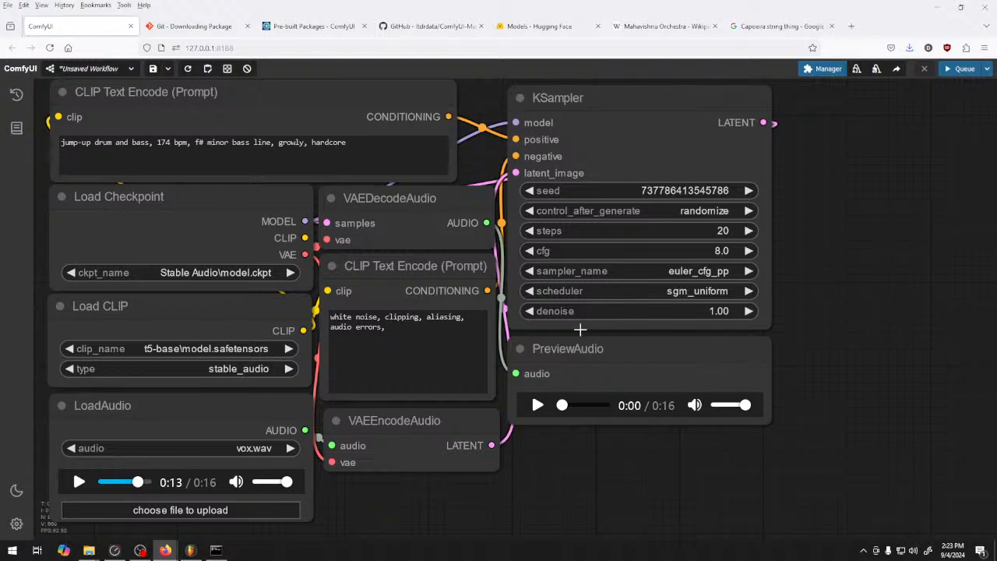
{"action": "left_click", "coordinate": [537, 405]}
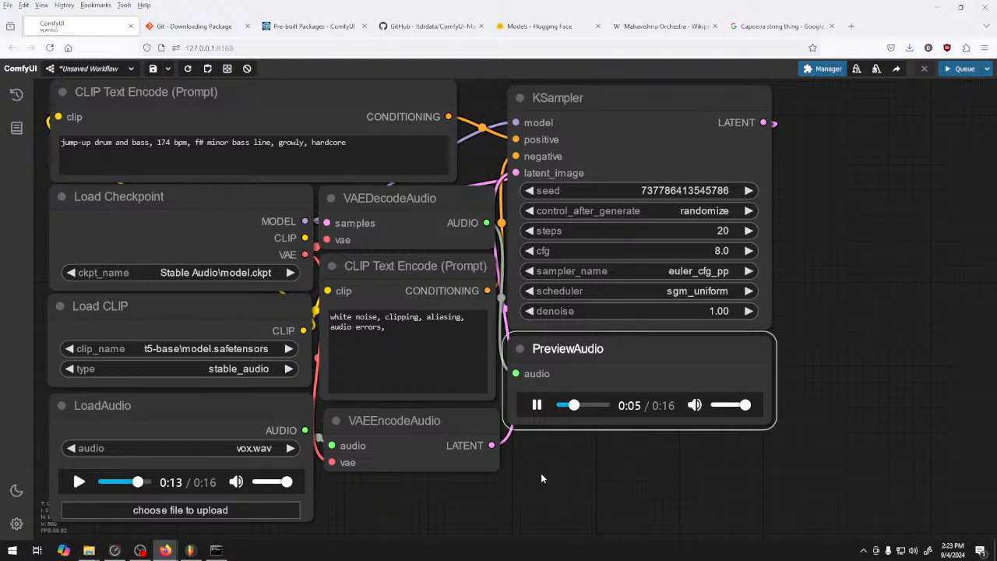
{"action": "left_click", "coordinate": [589, 407]}
{"action": "left_click", "coordinate": [601, 407]}
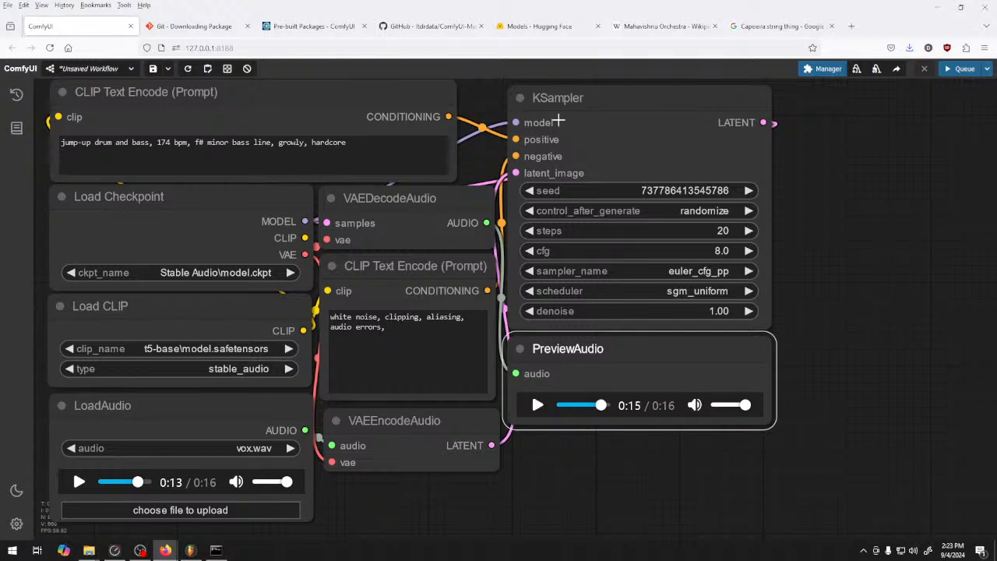
Search the web for "F# bass hz" in a new tab, check the frequencies and return to ComfyUI
{"action": "left_click", "coordinate": [852, 26]}
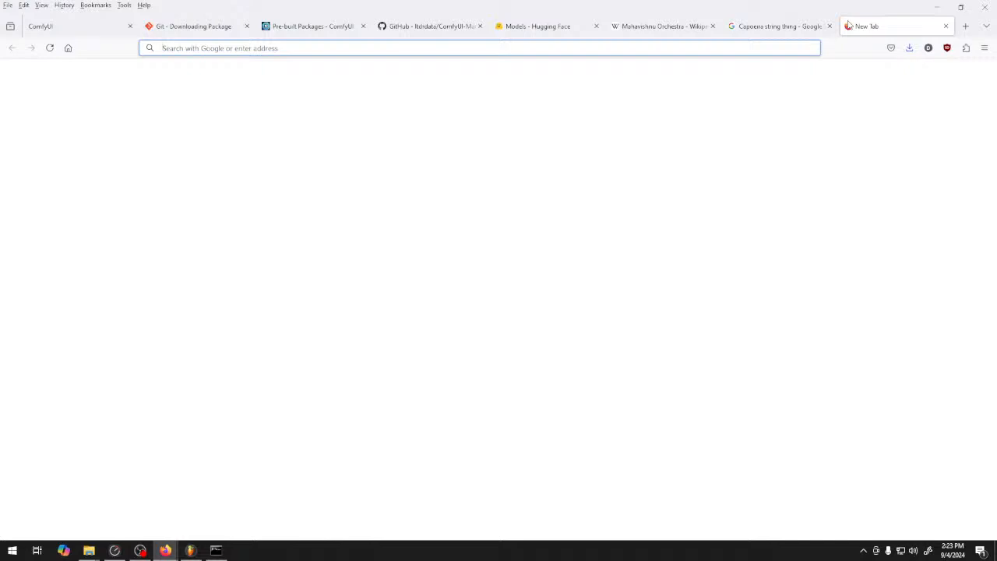
{"action": "type", "text": "F# bass hz"}
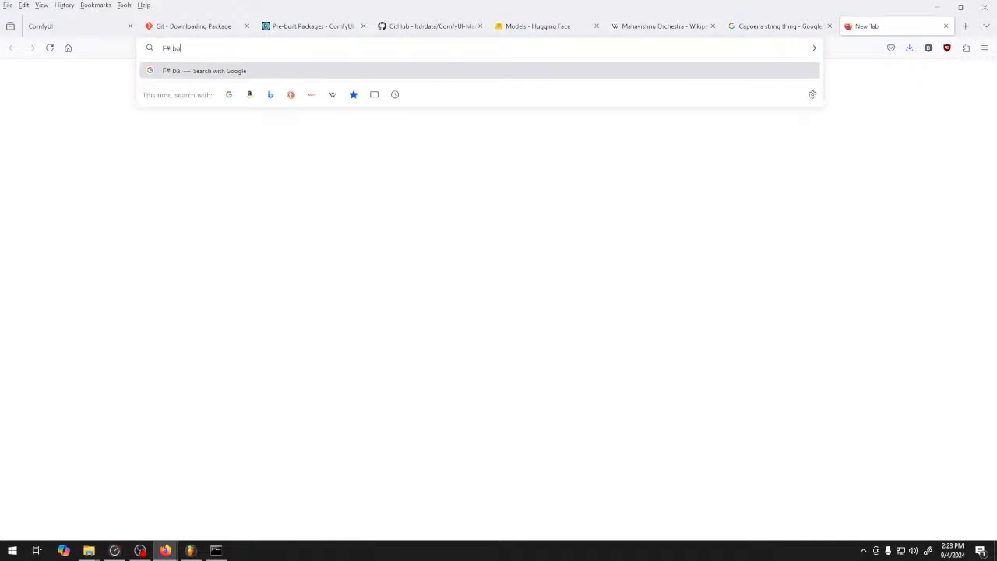
{"action": "key", "text": "Return"}
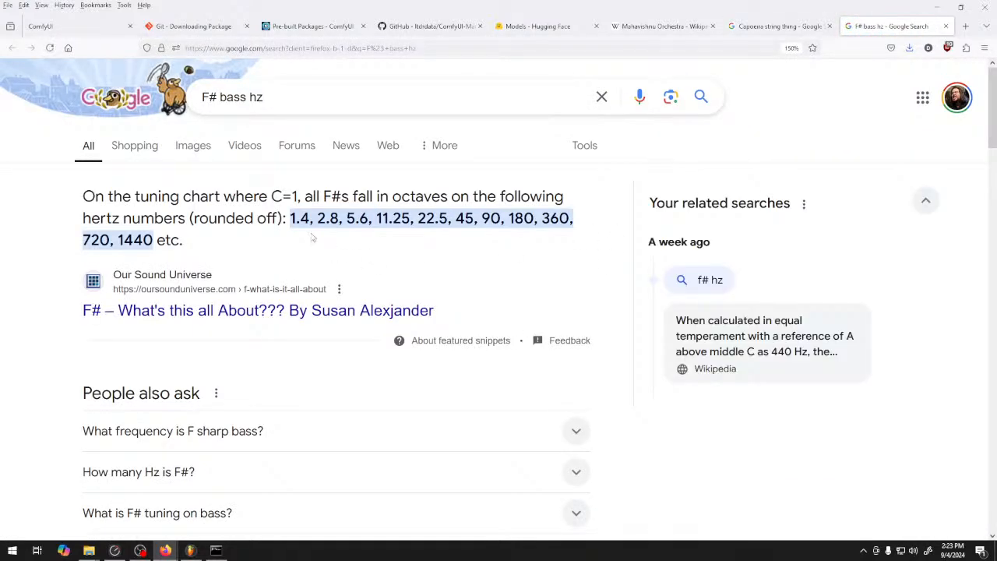
{"action": "left_click", "coordinate": [783, 26]}
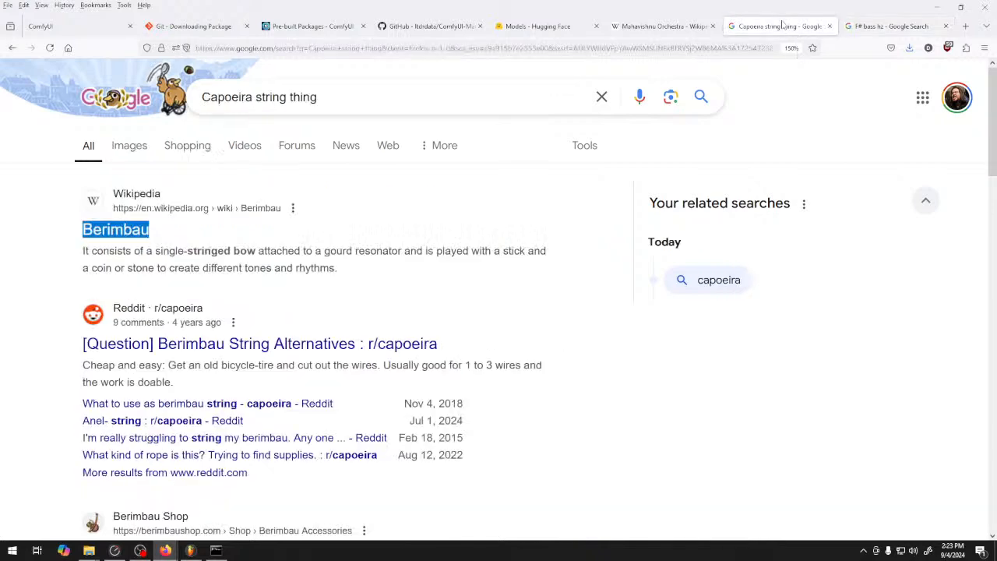
{"action": "left_click", "coordinate": [168, 27]}
{"action": "left_click", "coordinate": [98, 30]}
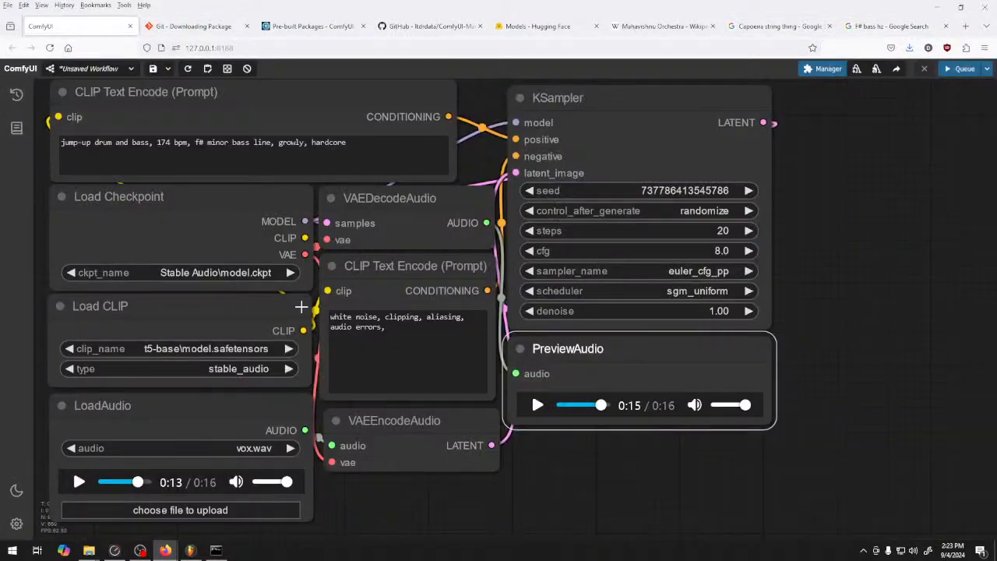
Insert "45hz" before "bass line" in the positive prompt
{"action": "left_click", "coordinate": [200, 142]}
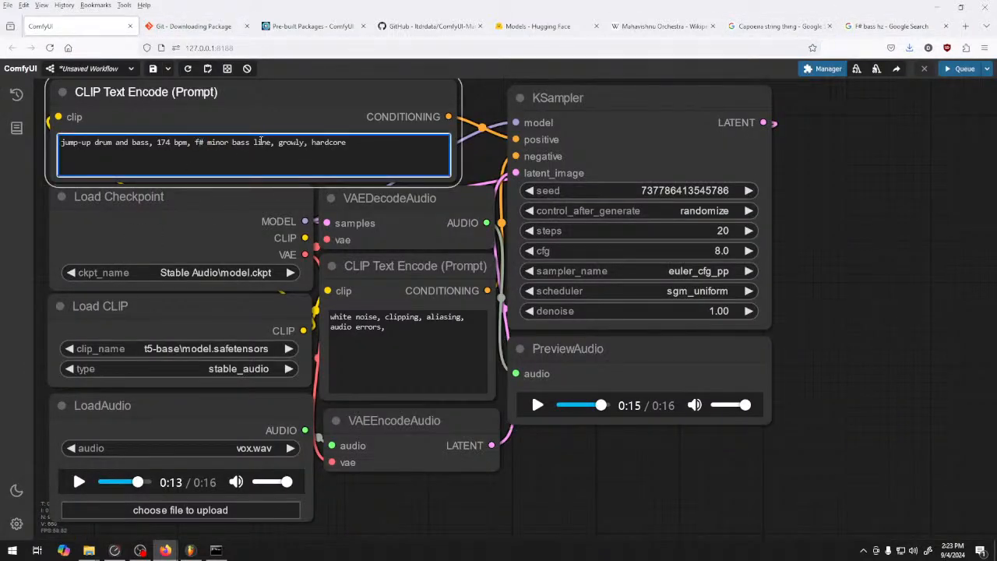
{"action": "left_click_drag", "start_coordinate": [271, 143], "coordinate": [233, 142]}
{"action": "left_click", "coordinate": [234, 146]}
{"action": "type", "text": "45hz"}
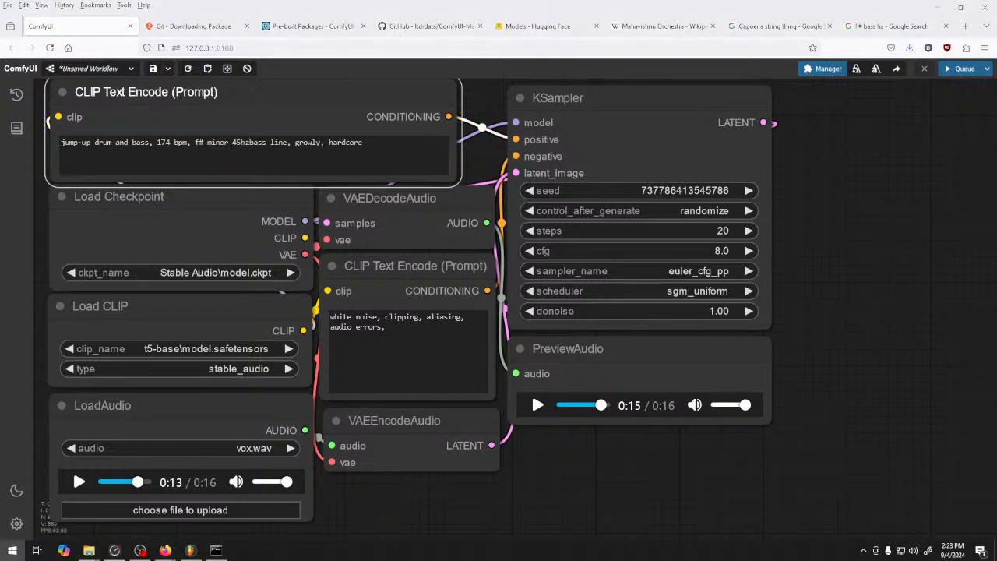
{"action": "key", "text": "super"}
{"action": "left_click", "coordinate": [279, 142]}
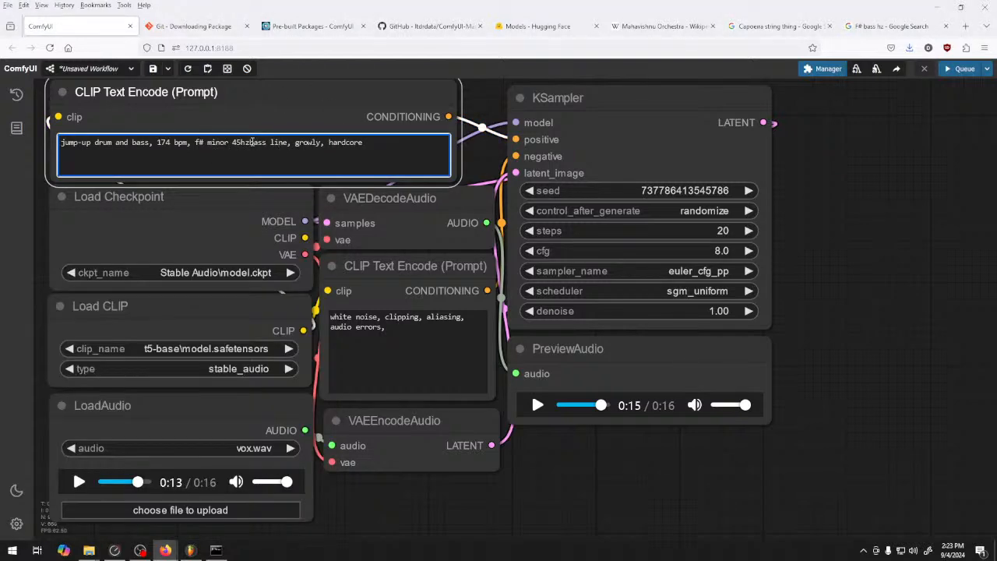
Generate audio from the 45hz bass line prompt and start playing the preview
{"action": "left_click", "coordinate": [962, 69]}
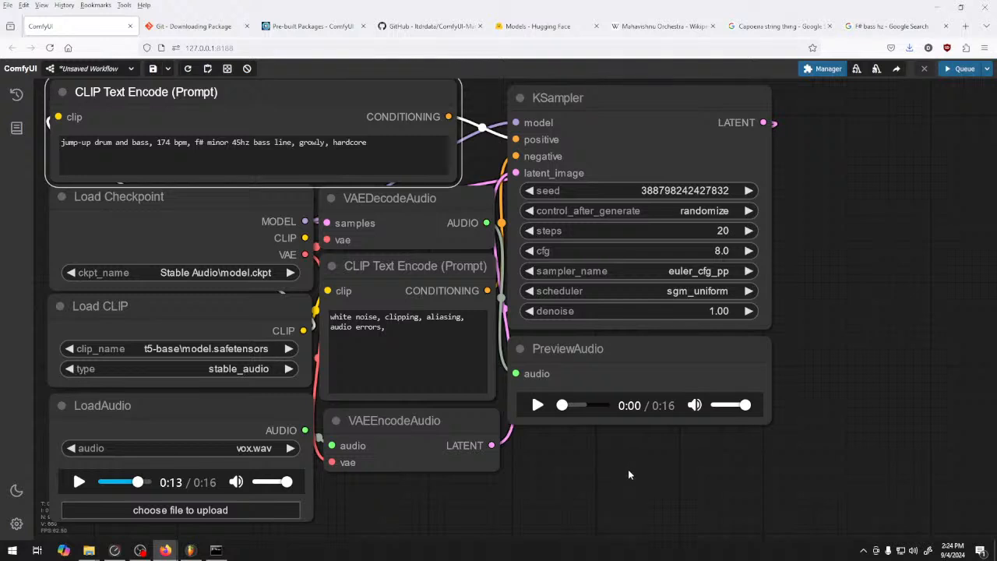
{"action": "left_click", "coordinate": [191, 555]}
{"action": "left_click", "coordinate": [191, 556]}
{"action": "left_click", "coordinate": [536, 406]}
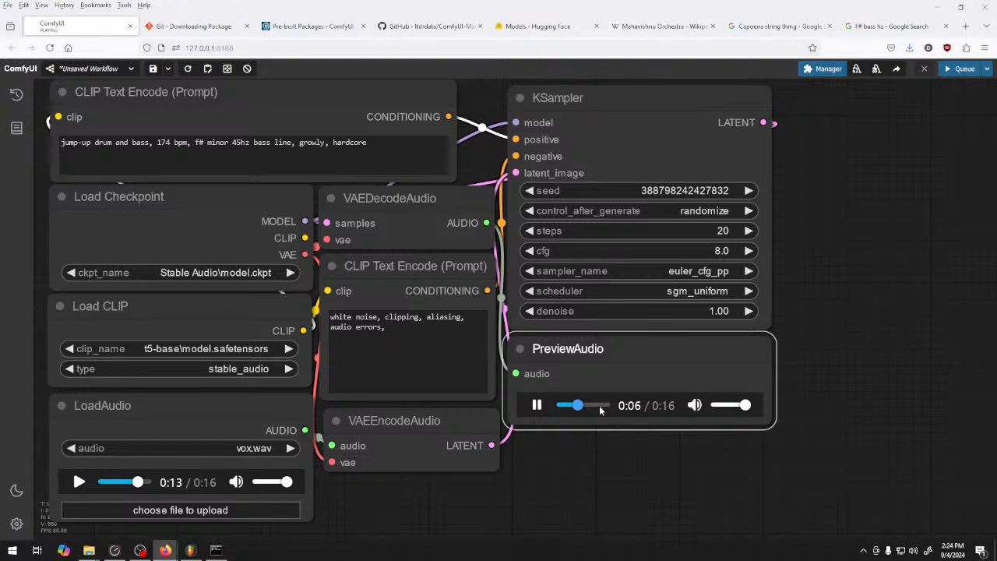
Replace "drum and bass" with "dnb" in the positive prompt, stop the preview and queue a new generation
{"action": "left_click", "coordinate": [149, 142]}
{"action": "left_click_drag", "start_coordinate": [149, 143], "coordinate": [94, 142]}
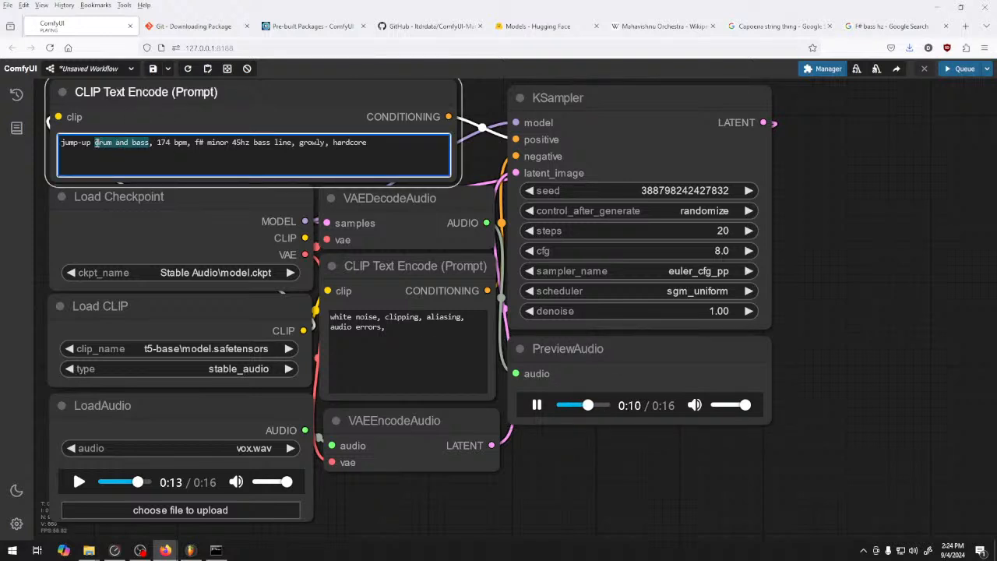
{"action": "type", "text": "dnb"}
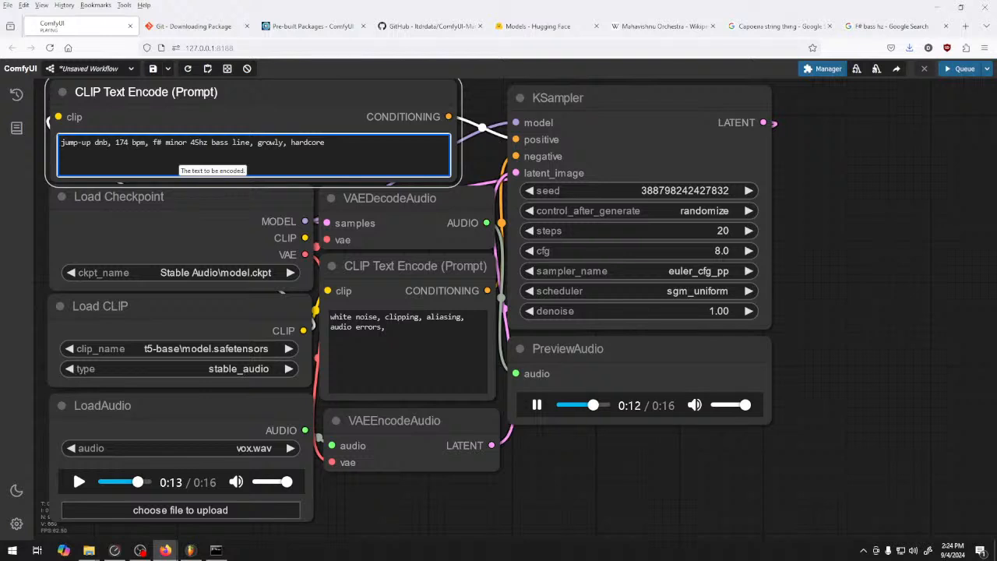
{"action": "left_click", "coordinate": [537, 406]}
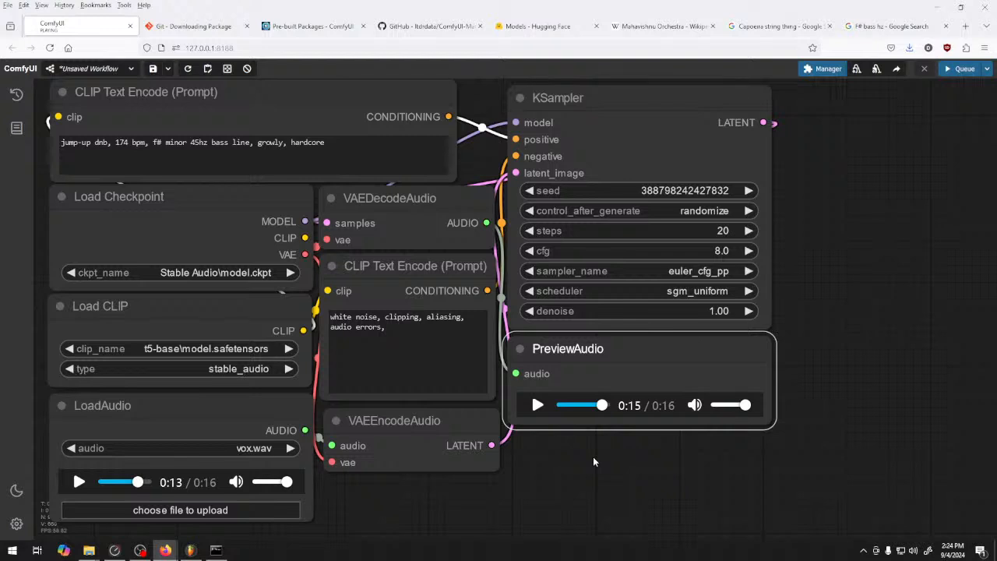
{"action": "left_click", "coordinate": [952, 70]}
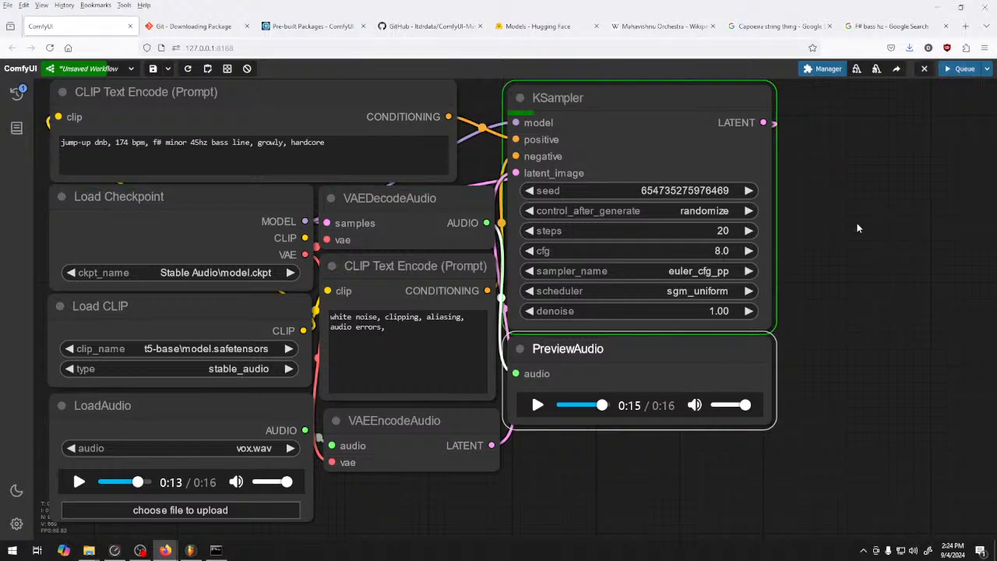
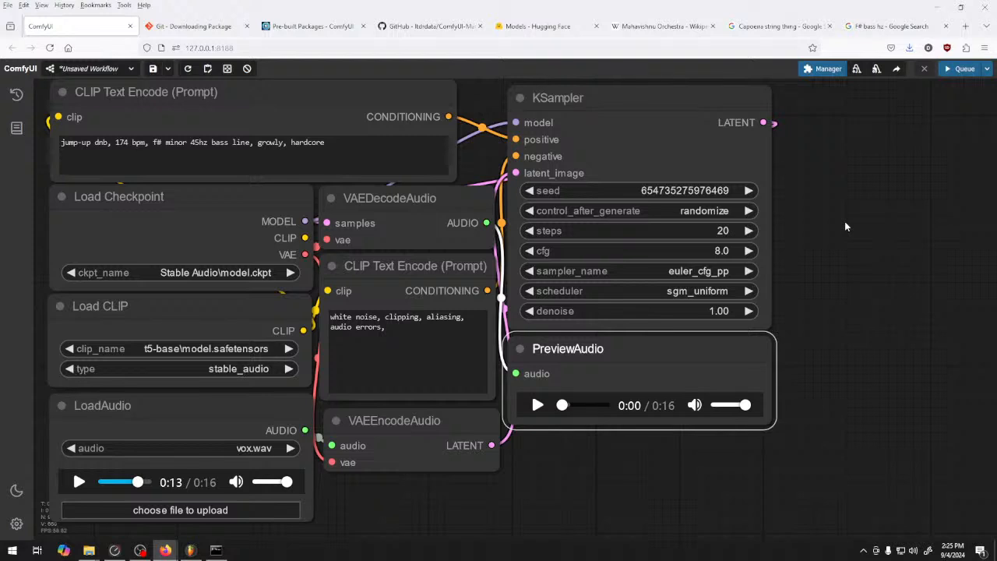
Play the newly generated jump-up dnb preview to the end
{"action": "left_click", "coordinate": [538, 405]}
{"action": "triple_click", "coordinate": [322, 146]}
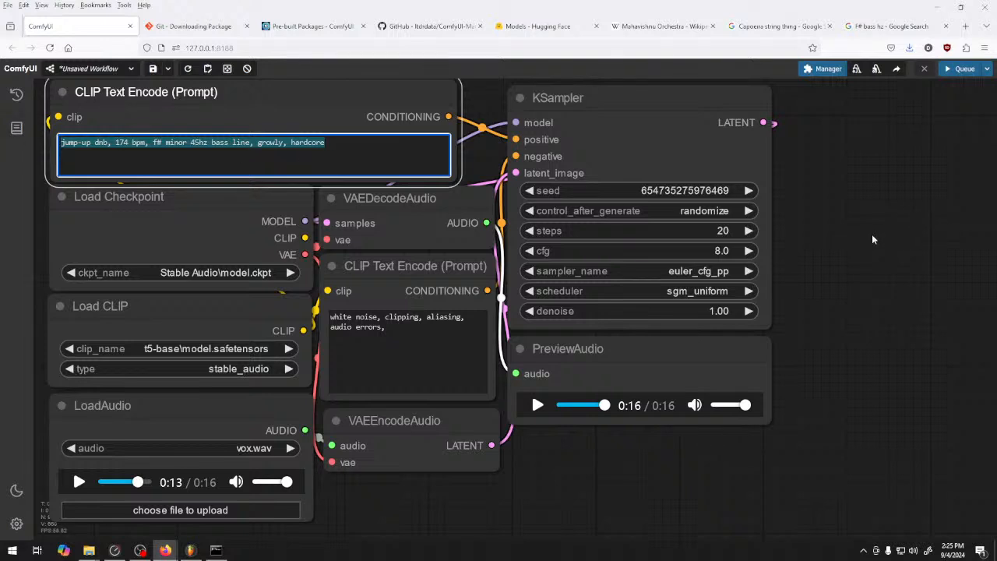
{"action": "left_click", "coordinate": [872, 254]}
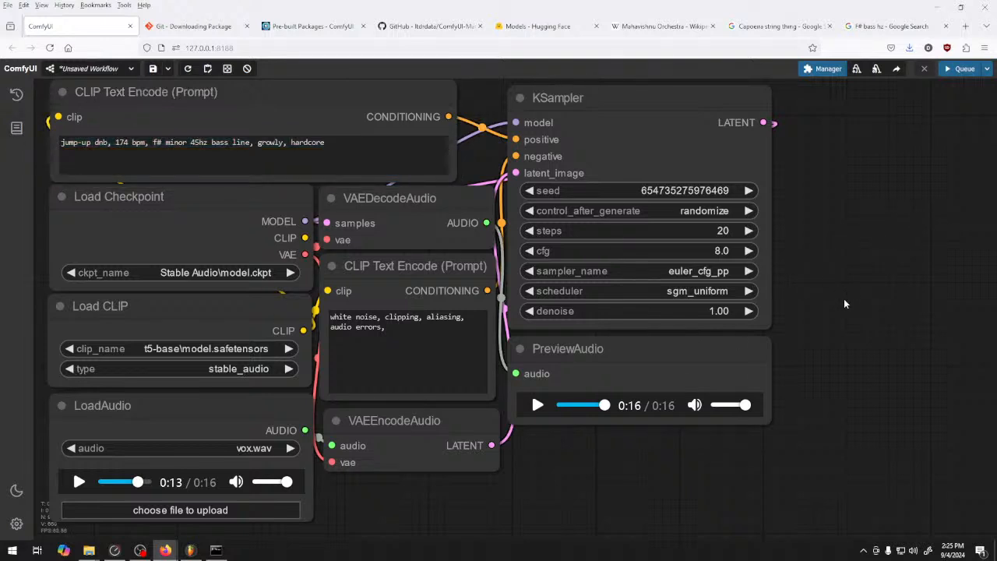
Set the KSampler denoise to 0.50 and queue a new generation
{"action": "left_click_drag", "start_coordinate": [709, 311], "coordinate": [693, 311]}
{"action": "left_click", "coordinate": [755, 316]}
{"action": "left_click", "coordinate": [755, 316]}
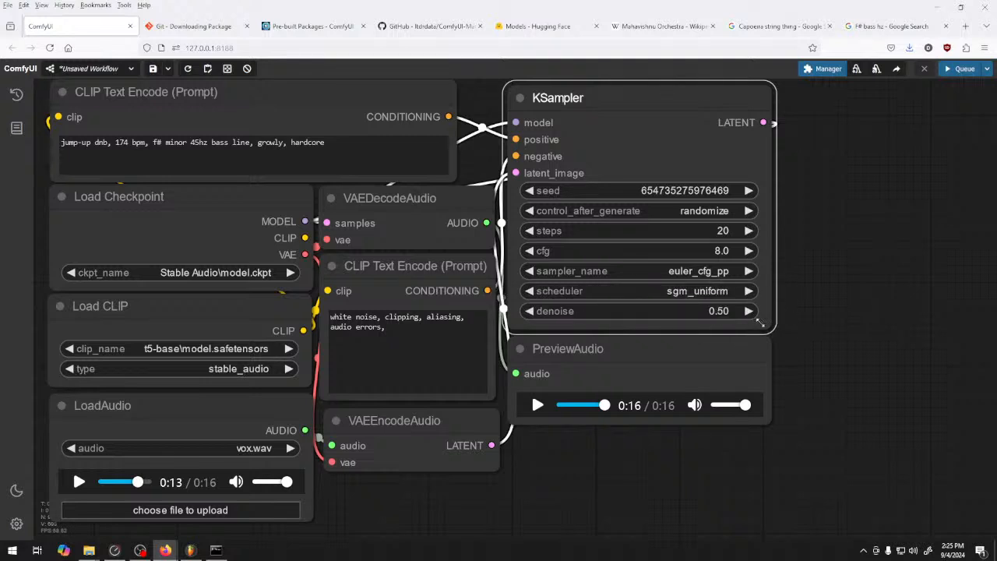
{"action": "left_click", "coordinate": [962, 69]}
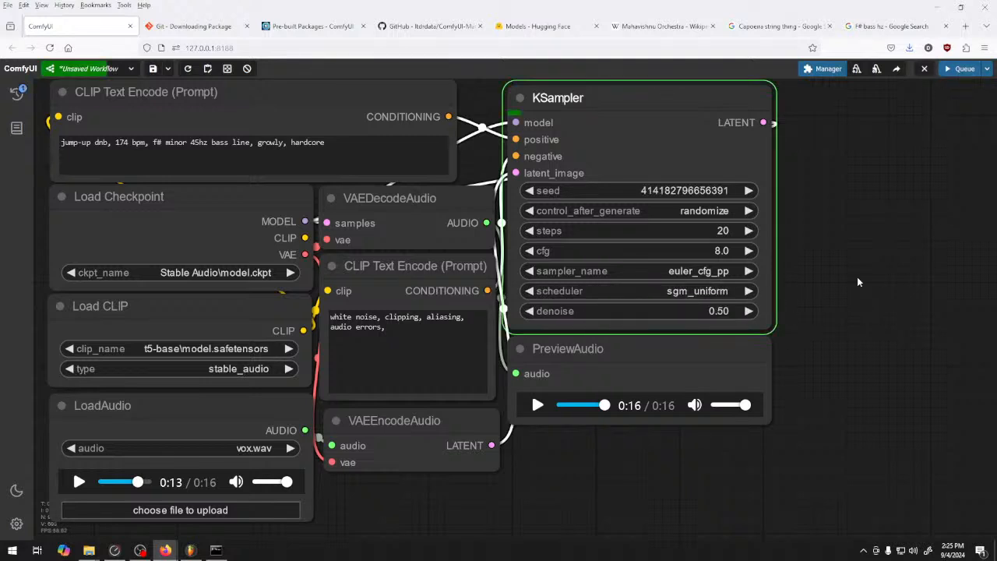
Listen to part of the source vox.wav, stop it and play the newly generated preview for comparison
{"action": "left_click", "coordinate": [78, 481]}
{"action": "left_click", "coordinate": [104, 483]}
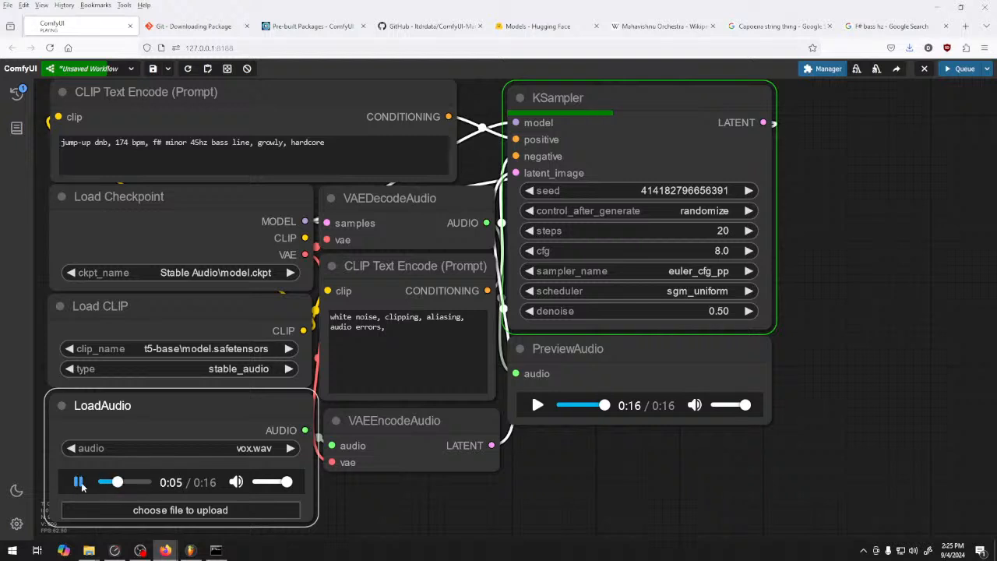
{"action": "left_click", "coordinate": [79, 482]}
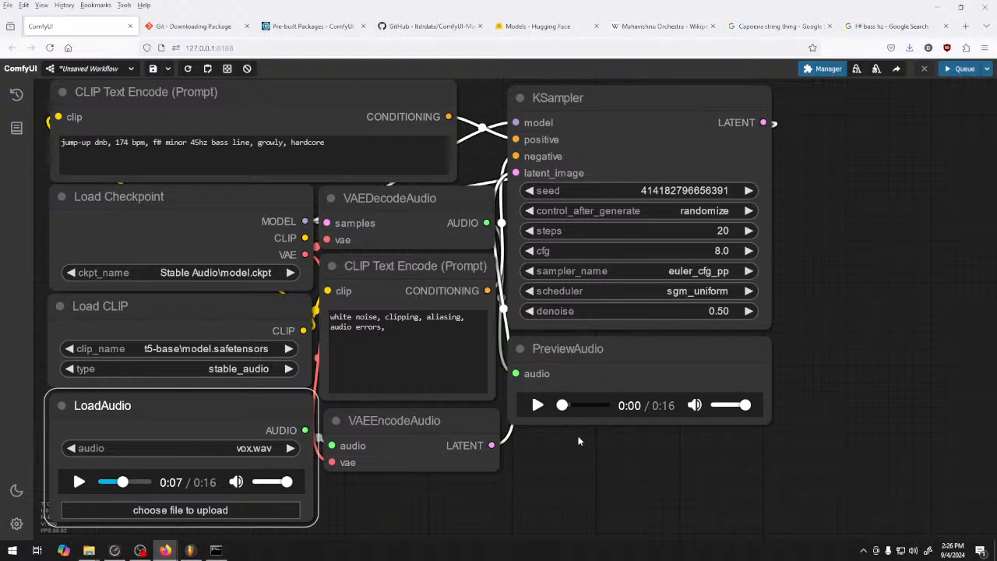
{"action": "left_click", "coordinate": [538, 405]}
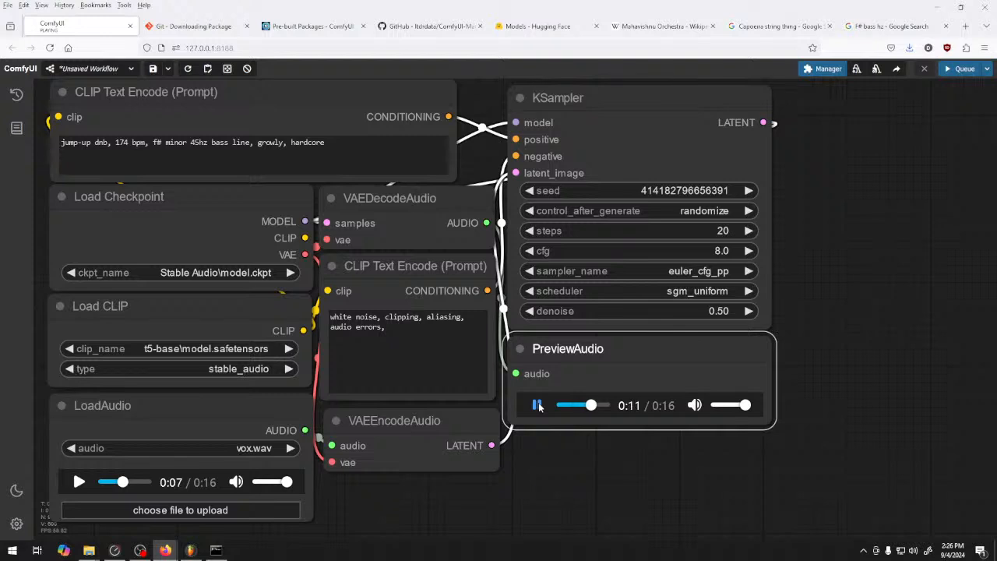
Raise the KSampler denoise to 0.60, stop the preview and queue a new generation
{"action": "left_click", "coordinate": [750, 312]}
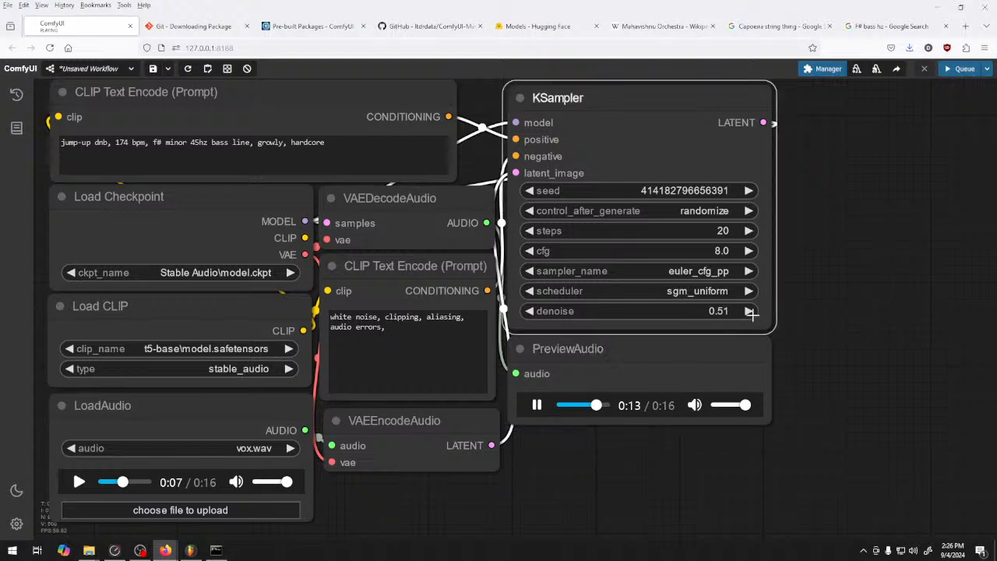
{"action": "left_click", "coordinate": [749, 312]}
{"action": "left_click", "coordinate": [750, 311]}
{"action": "left_click", "coordinate": [749, 312]}
{"action": "left_click", "coordinate": [537, 408]}
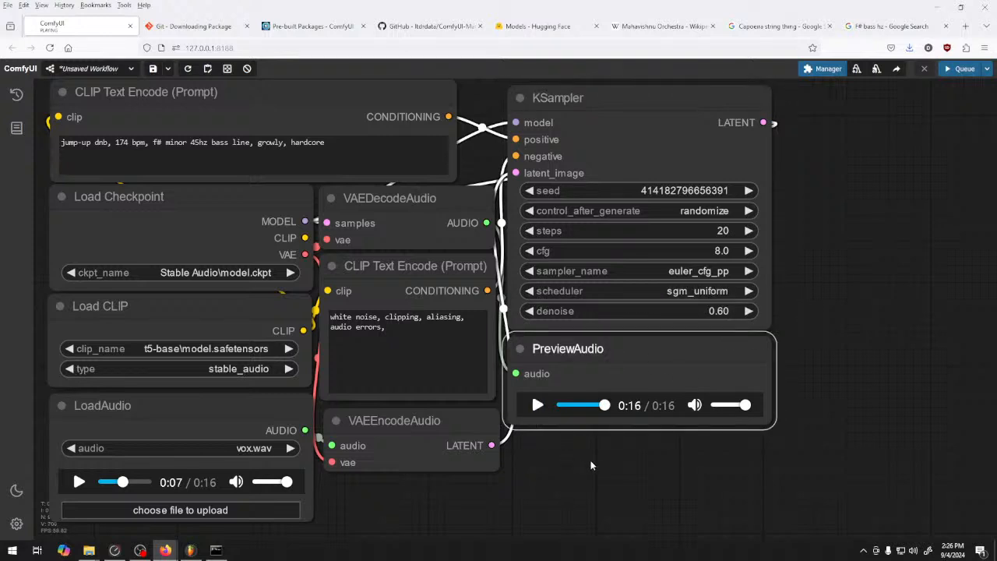
{"action": "left_click", "coordinate": [961, 68]}
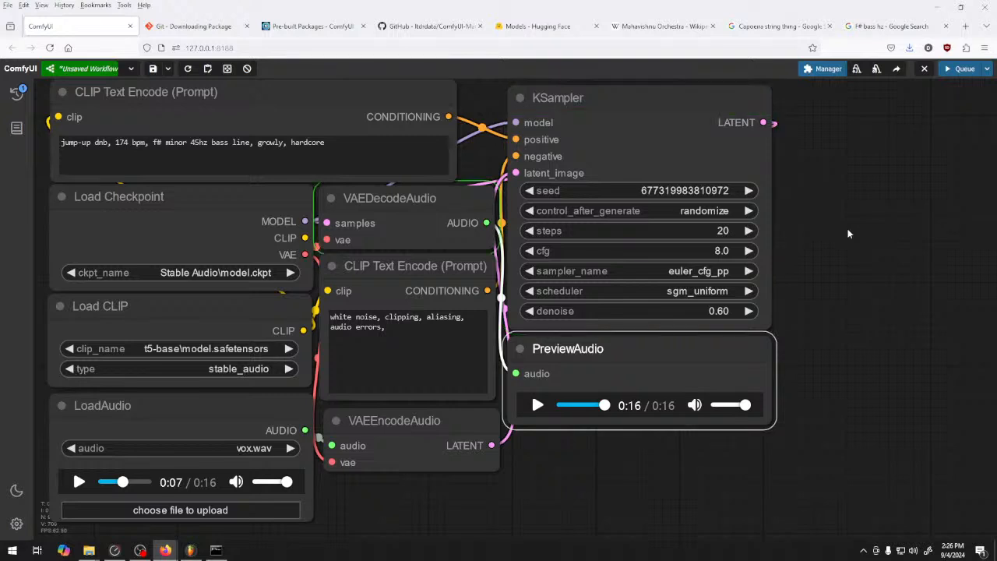
Play the new preview and raise the KSampler denoise to 0.67 while it plays
{"action": "left_click", "coordinate": [538, 405]}
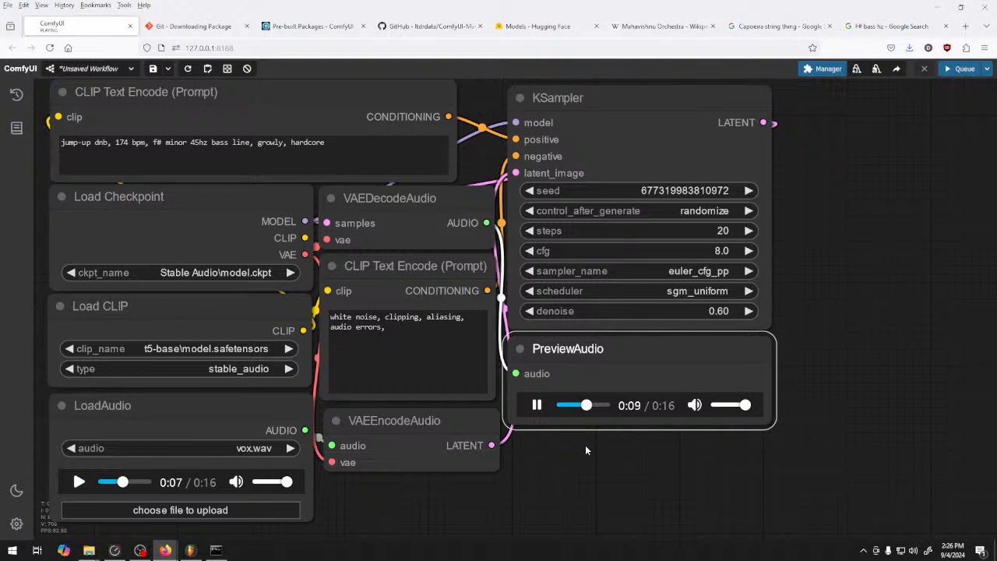
{"action": "left_click", "coordinate": [749, 311]}
{"action": "left_click", "coordinate": [749, 311]}
{"action": "left_click", "coordinate": [748, 311]}
{"action": "left_click", "coordinate": [749, 311]}
{"action": "left_click", "coordinate": [749, 311]}
{"action": "left_click", "coordinate": [749, 311]}
{"action": "left_click", "coordinate": [748, 311]}
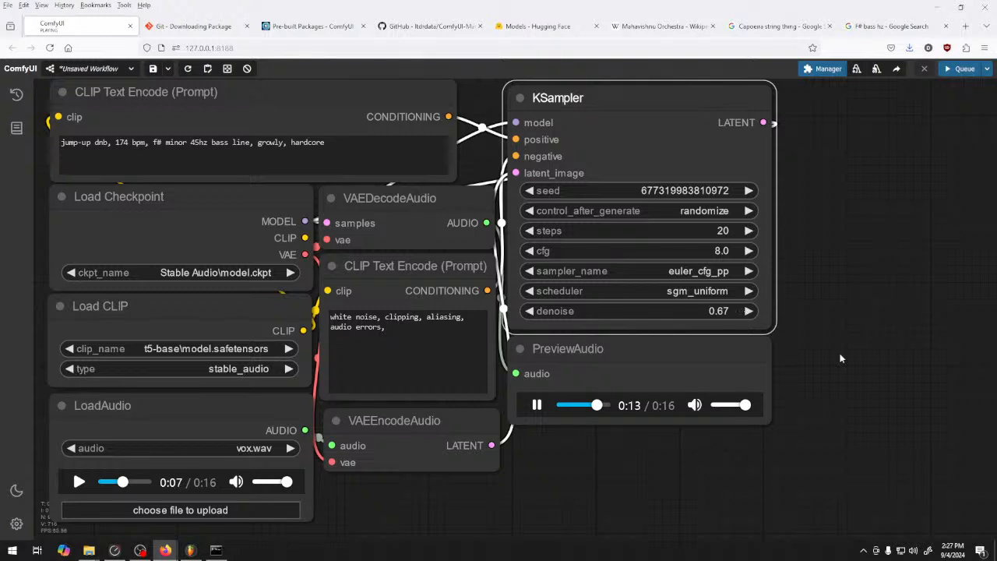
Replay parts of the current preview from different positions and pause it
{"action": "left_click", "coordinate": [536, 405]}
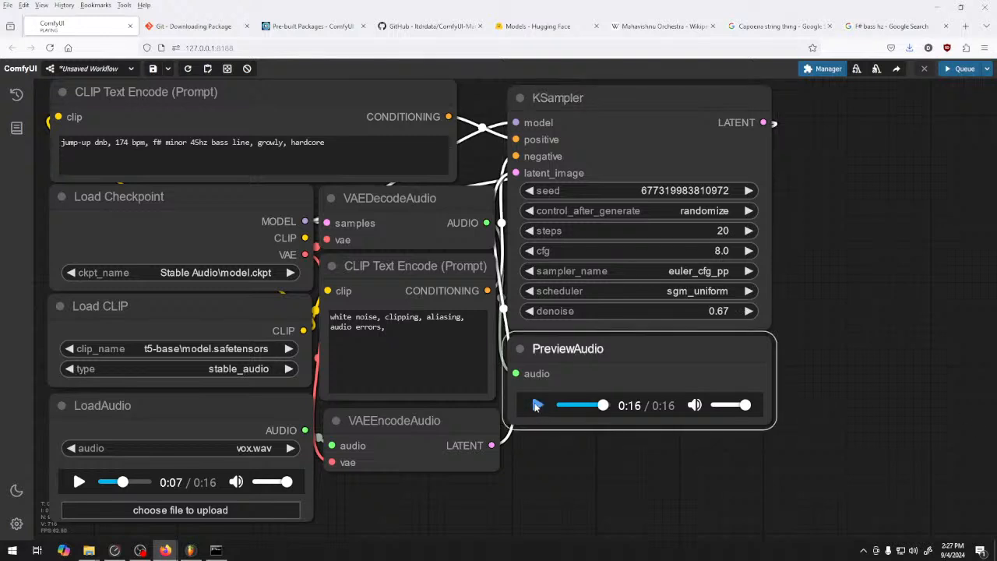
{"action": "left_click_drag", "start_coordinate": [602, 406], "coordinate": [592, 406]}
{"action": "left_click", "coordinate": [537, 405]}
{"action": "left_click", "coordinate": [539, 408]}
{"action": "left_click", "coordinate": [537, 407]}
{"action": "left_click", "coordinate": [532, 407]}
Generate audio twice with the current 0.67 denoise setting and play the resulting preview
{"action": "left_click", "coordinate": [952, 69]}
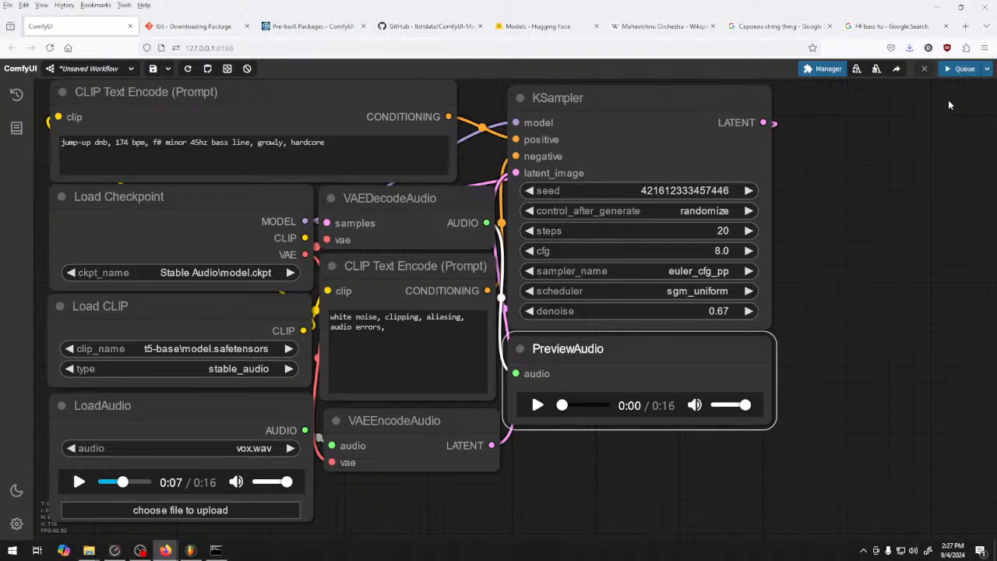
{"action": "left_click", "coordinate": [963, 69]}
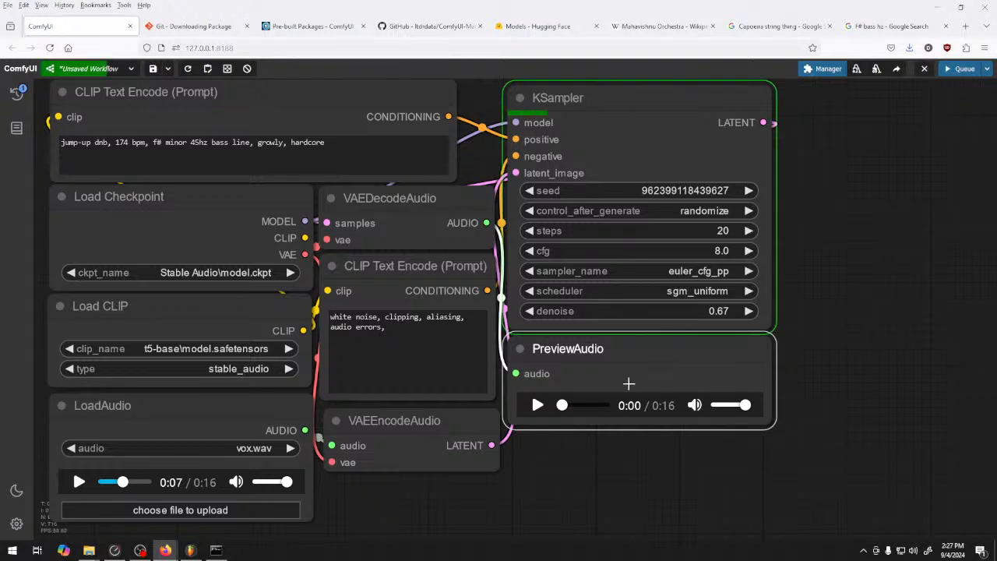
{"action": "left_click", "coordinate": [537, 405]}
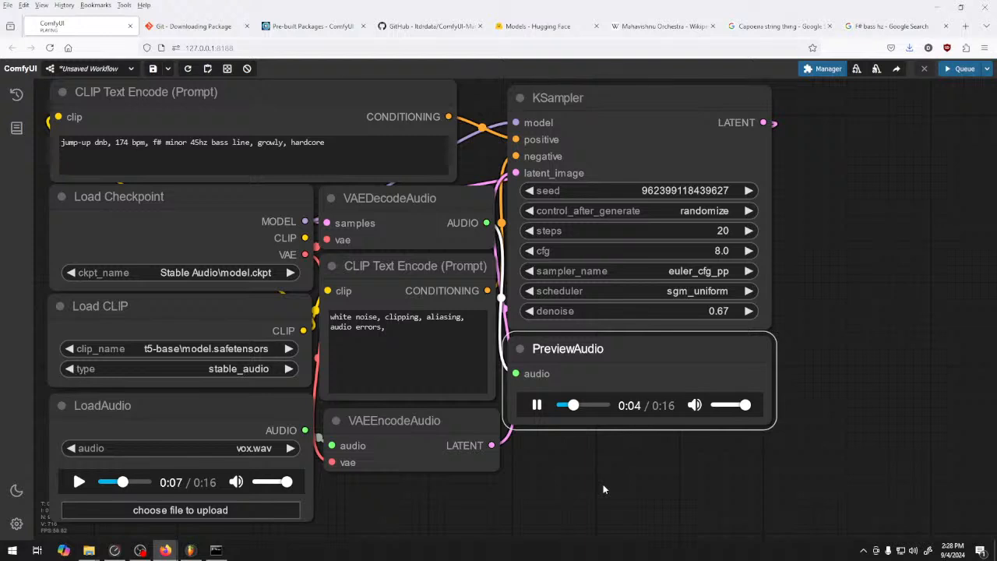
Raise the KSampler denoise to 0.70 and queue a new generation
{"action": "left_click", "coordinate": [749, 311]}
{"action": "left_click", "coordinate": [749, 311]}
{"action": "left_click", "coordinate": [750, 311]}
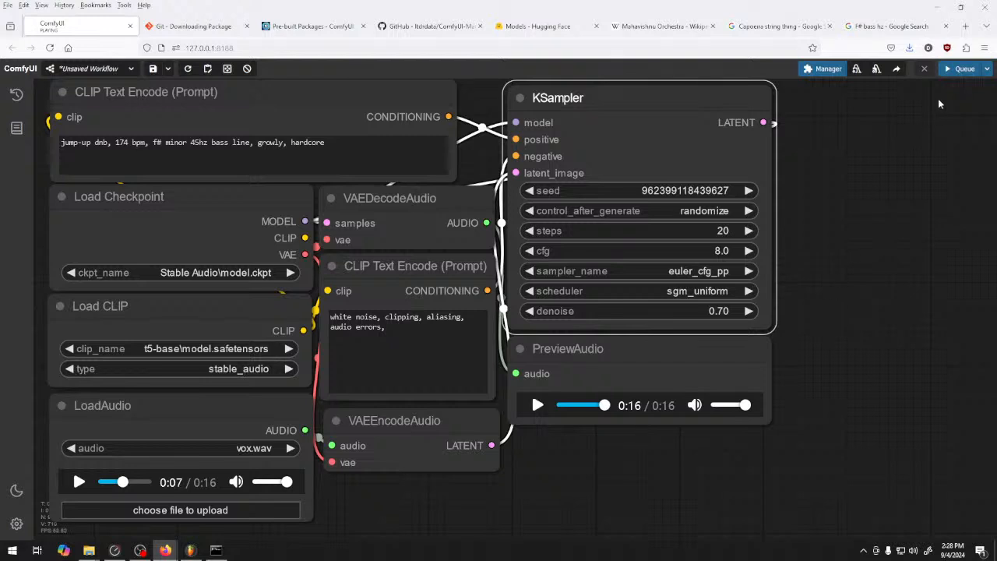
{"action": "left_click", "coordinate": [960, 69]}
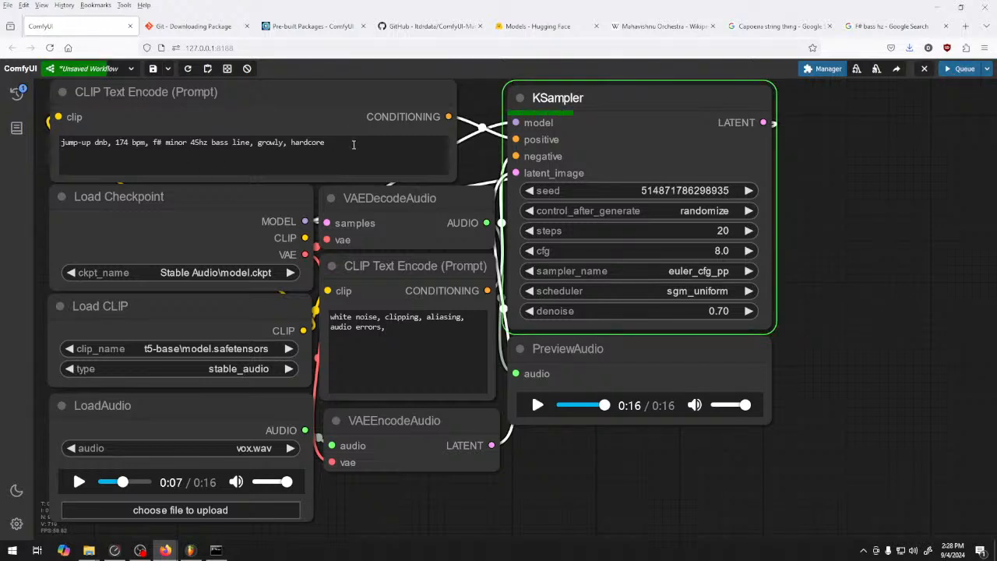
Replace the whole positive prompt with "monsters, roars, avalanche, lasers"
{"action": "left_click_drag", "start_coordinate": [354, 145], "coordinate": [123, 148]}
{"action": "left_click_drag", "start_coordinate": [384, 141], "coordinate": [2, 117]}
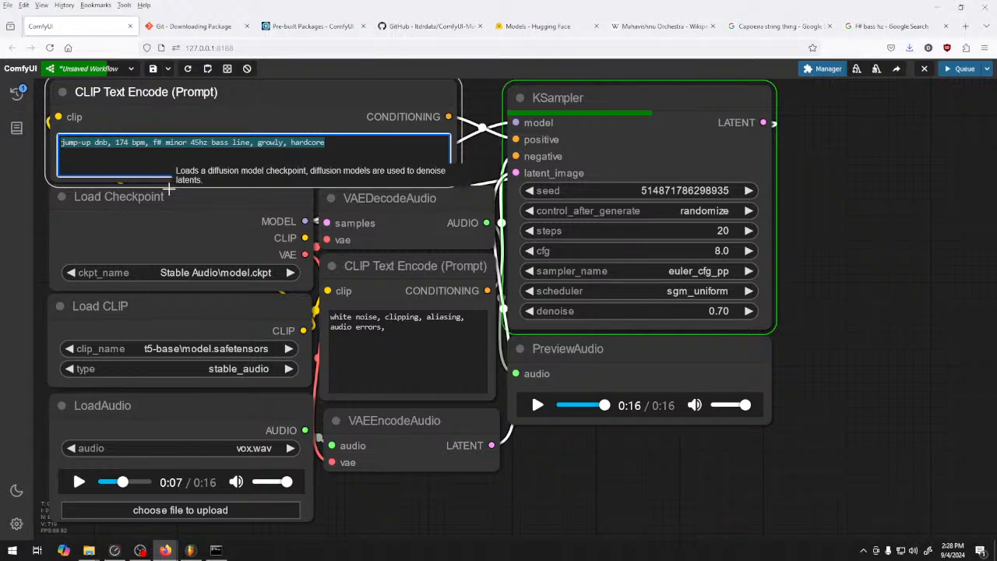
{"action": "key", "text": "BackSpace"}
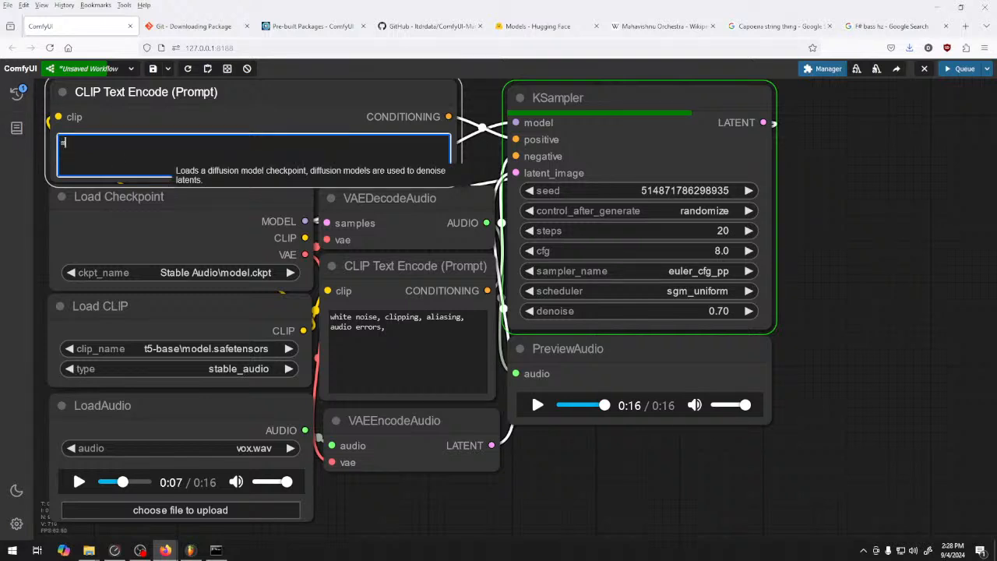
{"action": "type", "text": "monsters, "}
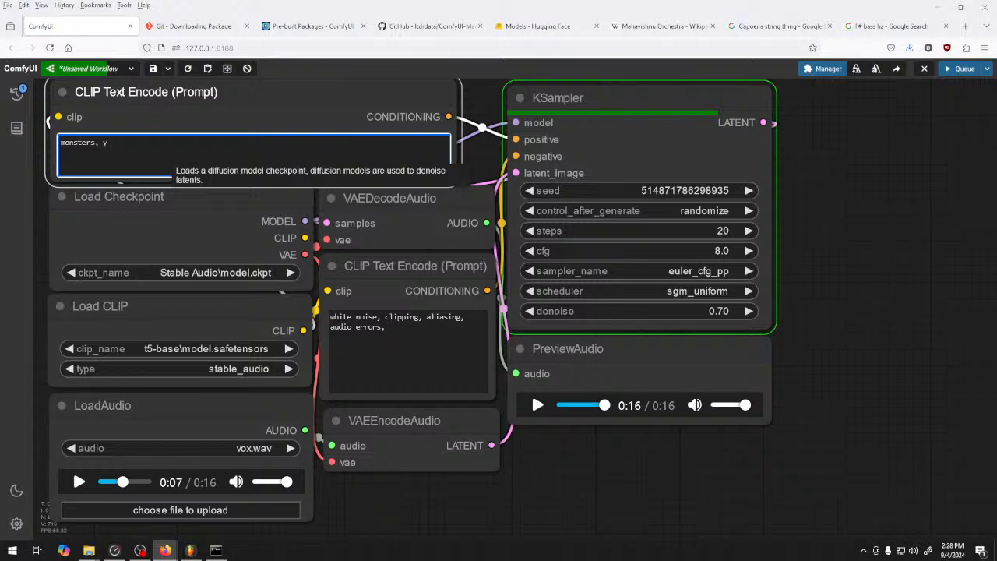
{"action": "type", "text": "roars,"}
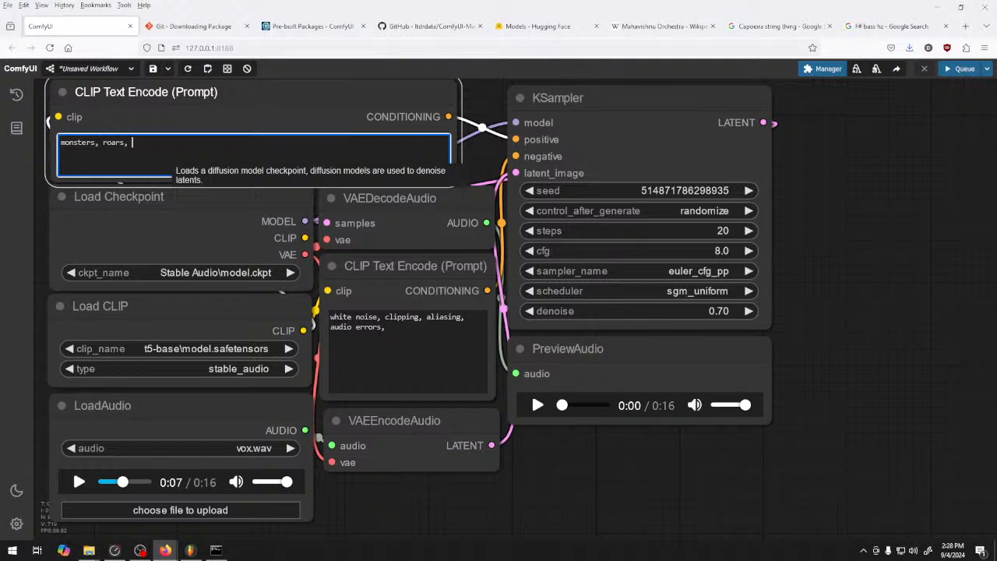
{"action": "type", "text": "avalanche, lasers"}
Set the KSampler scheduler to simple and replace the positive prompt with "gunshots"
{"action": "left_click", "coordinate": [748, 291]}
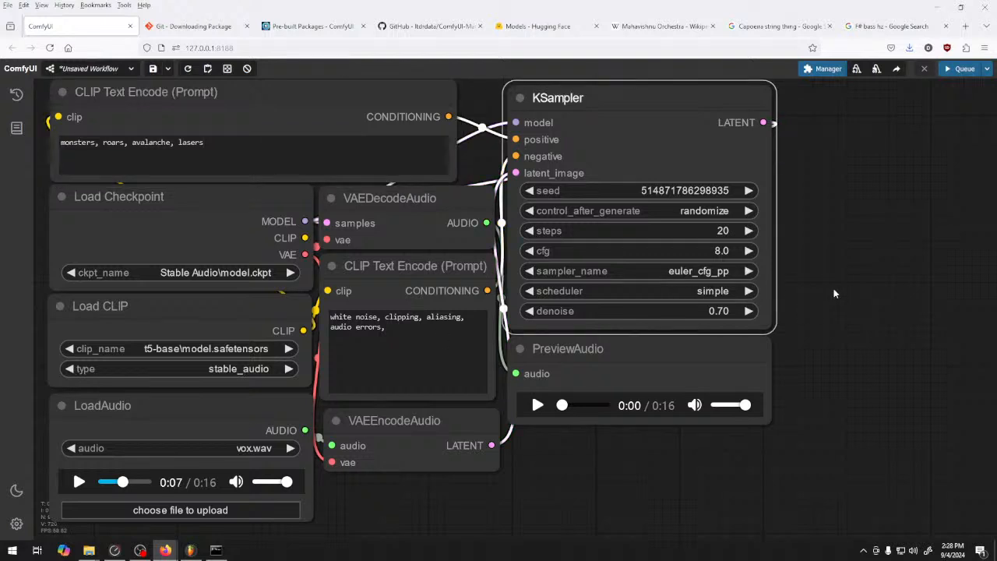
{"action": "triple_click", "coordinate": [226, 143]}
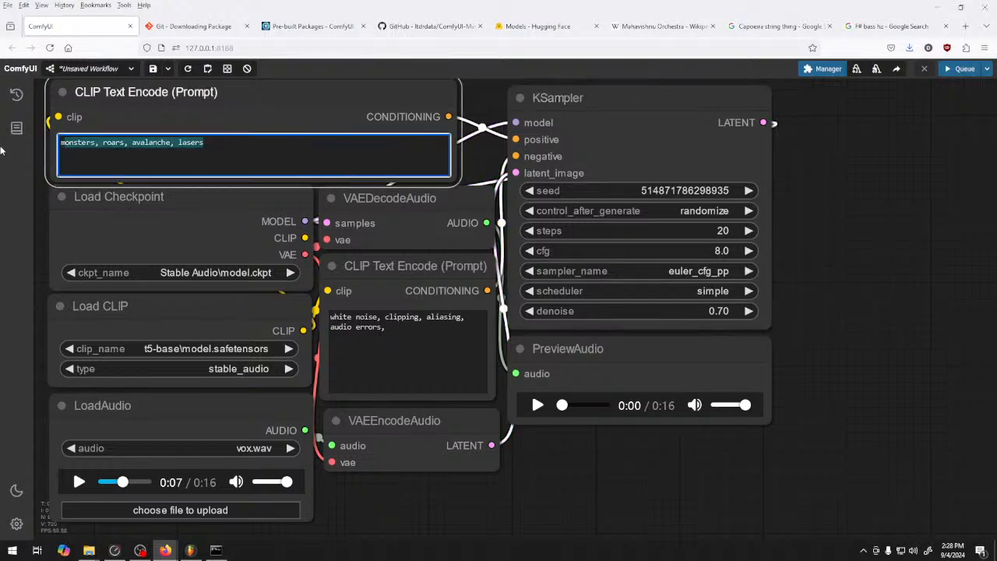
{"action": "type", "text": "gun sho"}
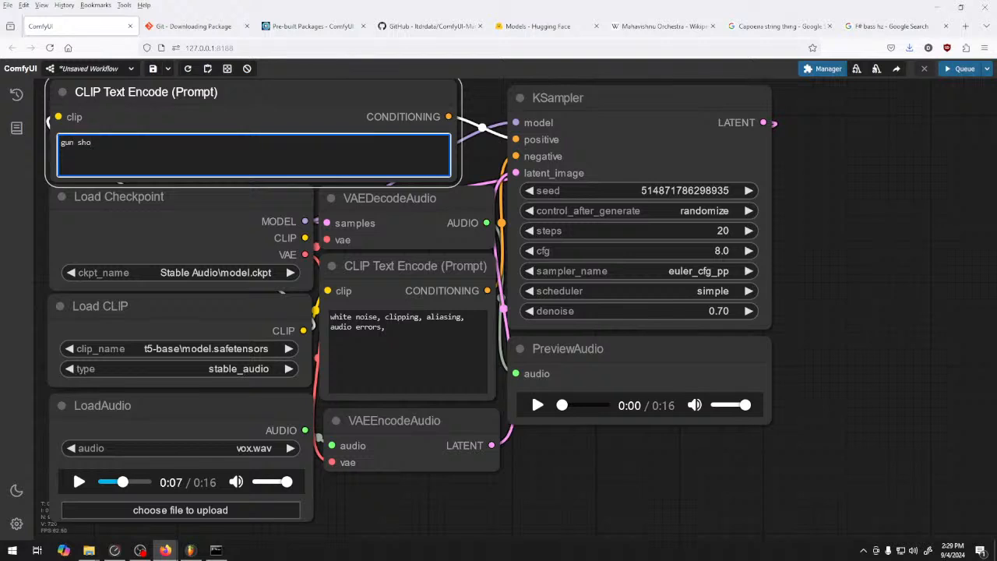
{"action": "key", "text": "BackSpace"}
{"action": "key", "text": "BackSpace"}
{"action": "key", "text": "BackSpace"}
{"action": "key", "text": "BackSpace"}
{"action": "type", "text": "shots"}
Lower the KSampler denoise to 0.55 and queue a generation from the gunshots prompt
{"action": "double_click", "coordinate": [533, 311]}
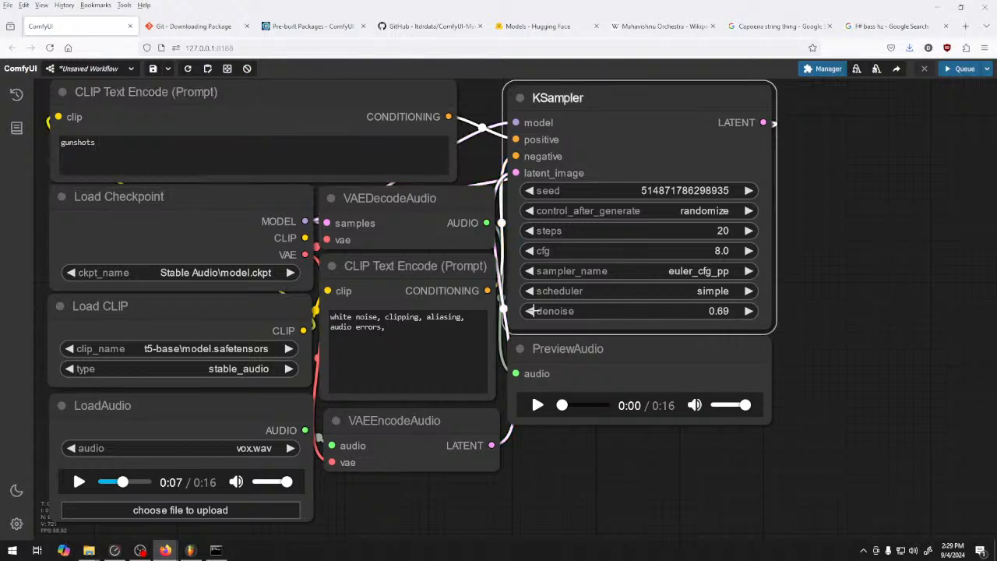
{"action": "left_click", "coordinate": [533, 310]}
{"action": "left_click", "coordinate": [534, 311]}
{"action": "left_click", "coordinate": [534, 311]}
{"action": "left_click", "coordinate": [533, 311]}
{"action": "left_click", "coordinate": [533, 311]}
{"action": "left_click", "coordinate": [534, 311]}
{"action": "left_click", "coordinate": [534, 310]}
{"action": "left_click", "coordinate": [533, 311]}
{"action": "left_click", "coordinate": [534, 311]}
{"action": "left_click", "coordinate": [534, 310]}
{"action": "left_click", "coordinate": [533, 311]}
{"action": "left_click", "coordinate": [534, 311]}
{"action": "left_click", "coordinate": [533, 311]}
{"action": "left_click", "coordinate": [960, 70]}
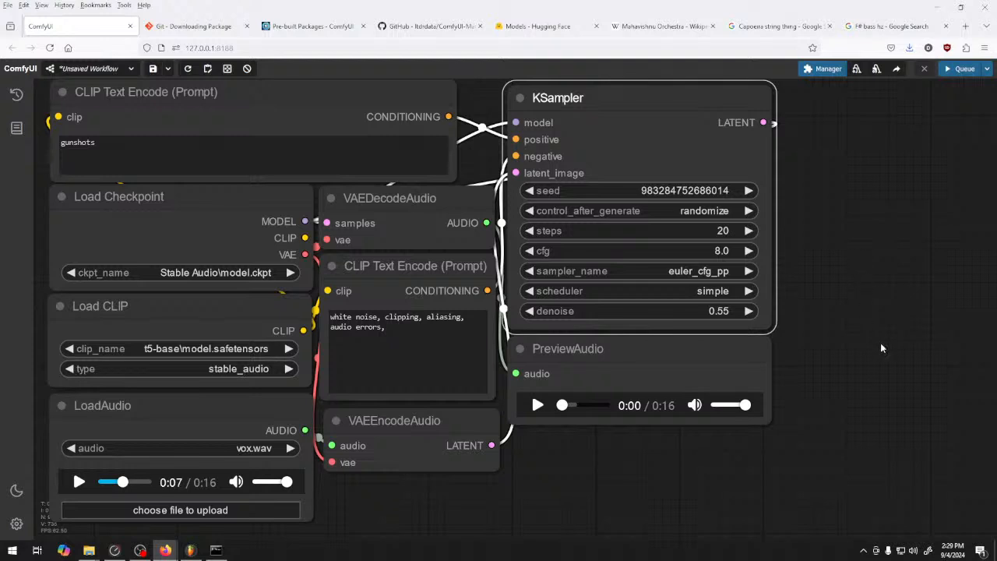
Play the opening of the gunshots preview, rewind it and compare it with the beginning of vox.wav
{"action": "left_click", "coordinate": [538, 405]}
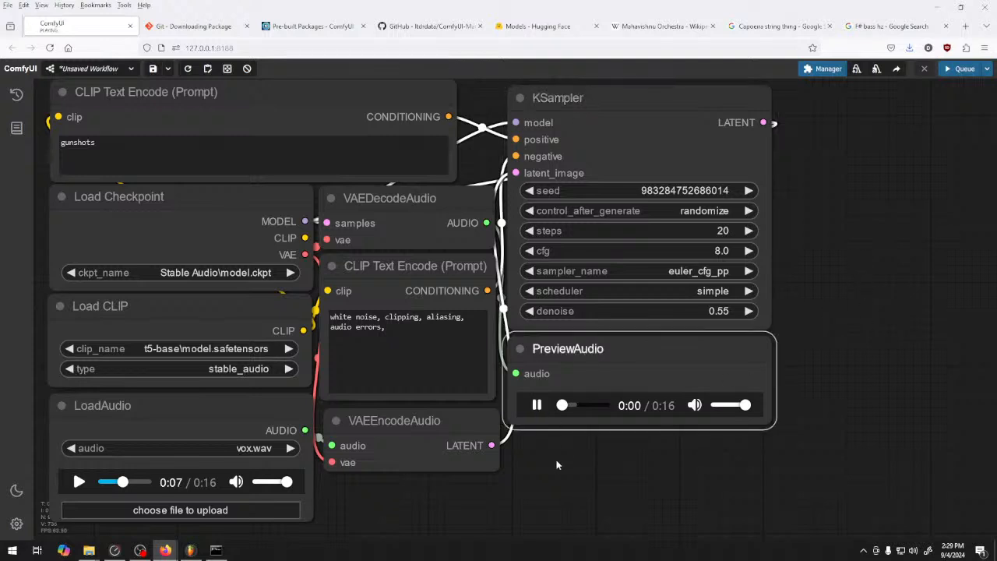
{"action": "left_click", "coordinate": [539, 408]}
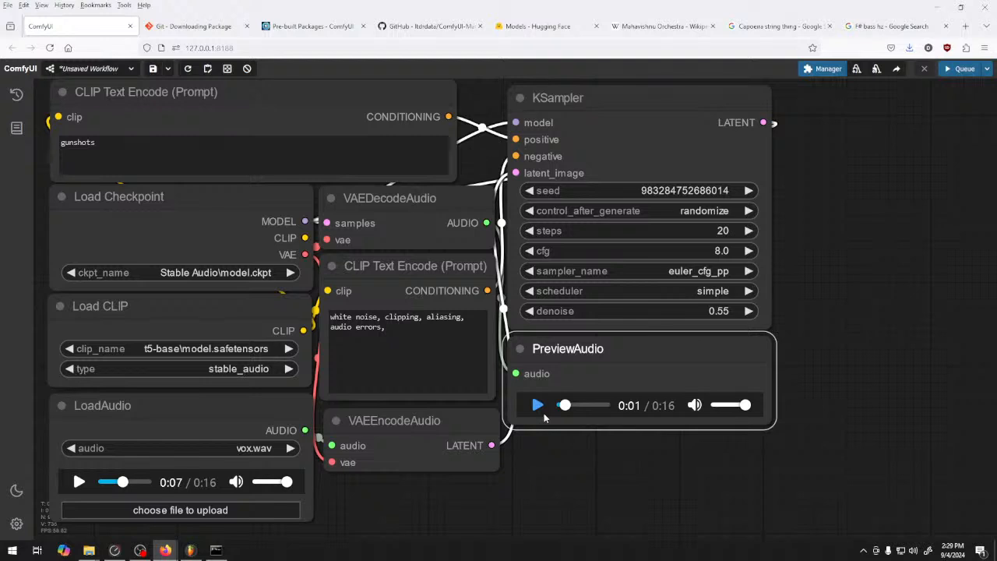
{"action": "left_click_drag", "start_coordinate": [566, 406], "coordinate": [492, 410]}
{"action": "left_click_drag", "start_coordinate": [122, 482], "coordinate": [56, 469]}
{"action": "left_click", "coordinate": [75, 483]}
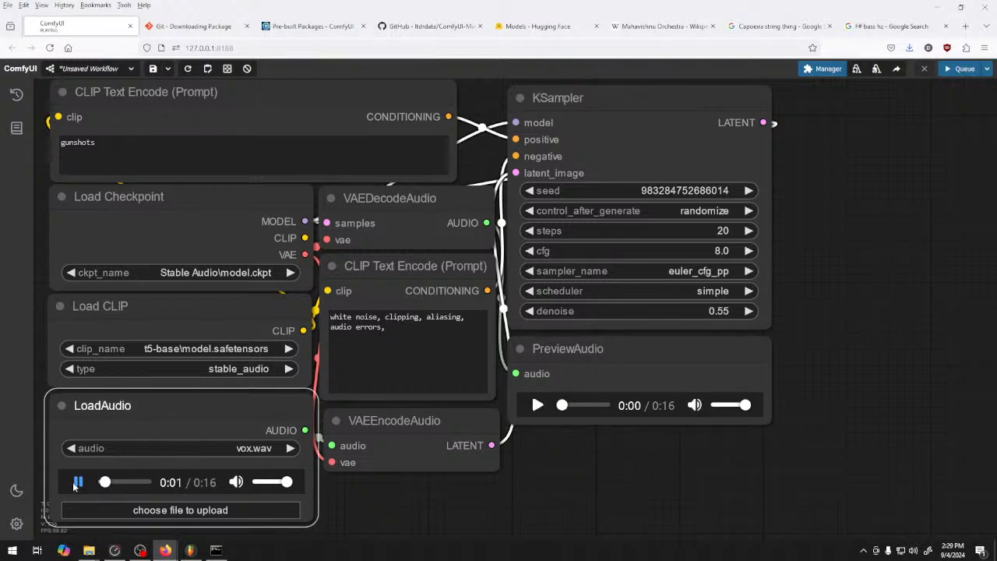
{"action": "left_click", "coordinate": [76, 483]}
Play the gunshots preview again, lower its playback volume and restart it
{"action": "left_click", "coordinate": [537, 405]}
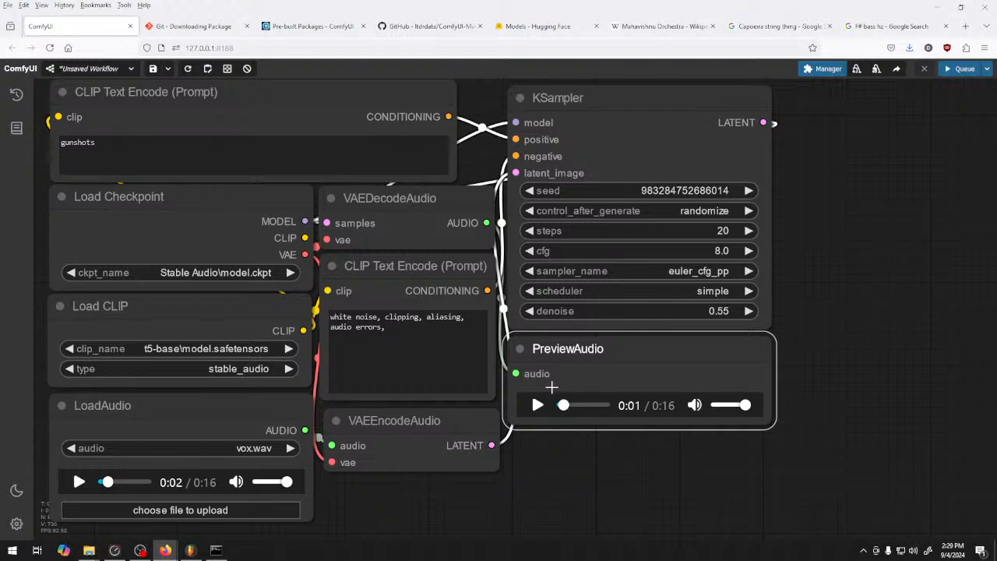
{"action": "left_click", "coordinate": [536, 405]}
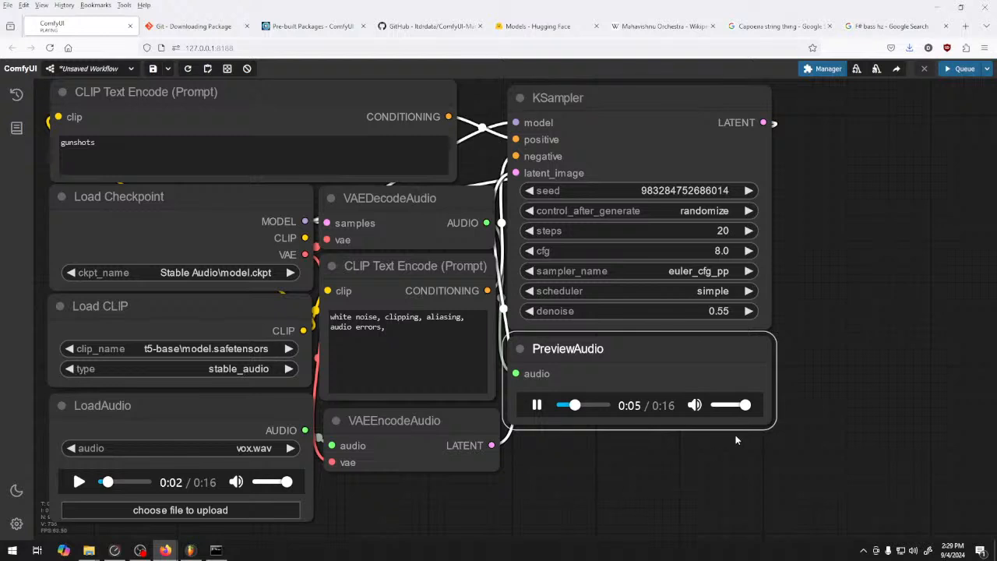
{"action": "left_click", "coordinate": [732, 406]}
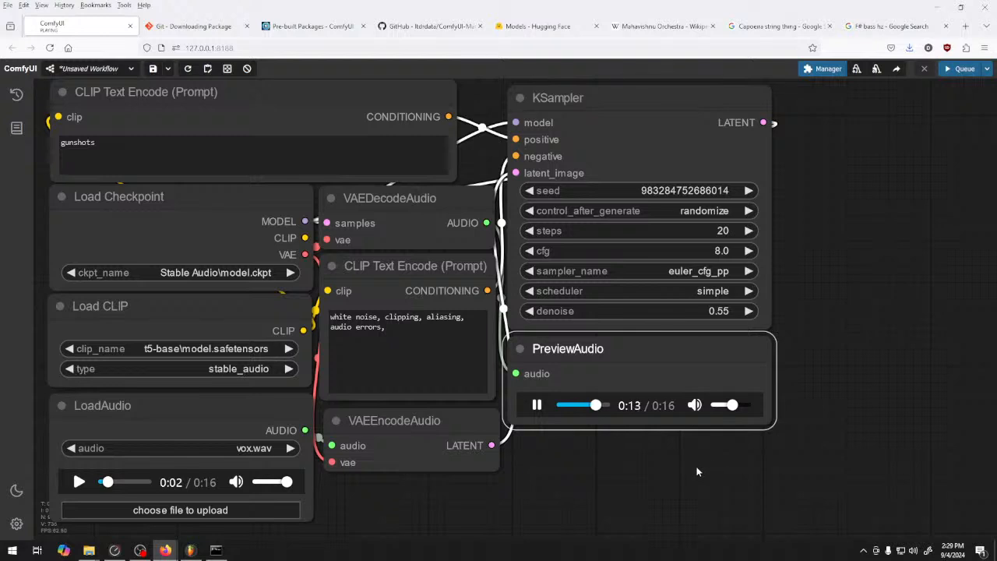
{"action": "left_click", "coordinate": [539, 408]}
Stop the gunshots preview, replace the positive prompt with "war sounds, battlefield, explosions, bombs, guns" and queue a generation
{"action": "left_click", "coordinate": [545, 407]}
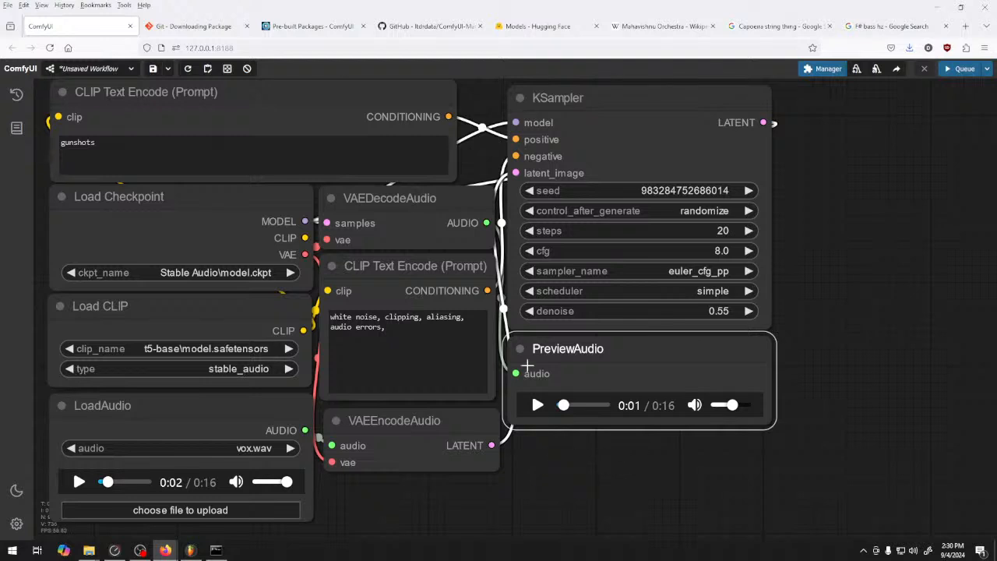
{"action": "left_click_drag", "start_coordinate": [165, 169], "coordinate": [47, 142]}
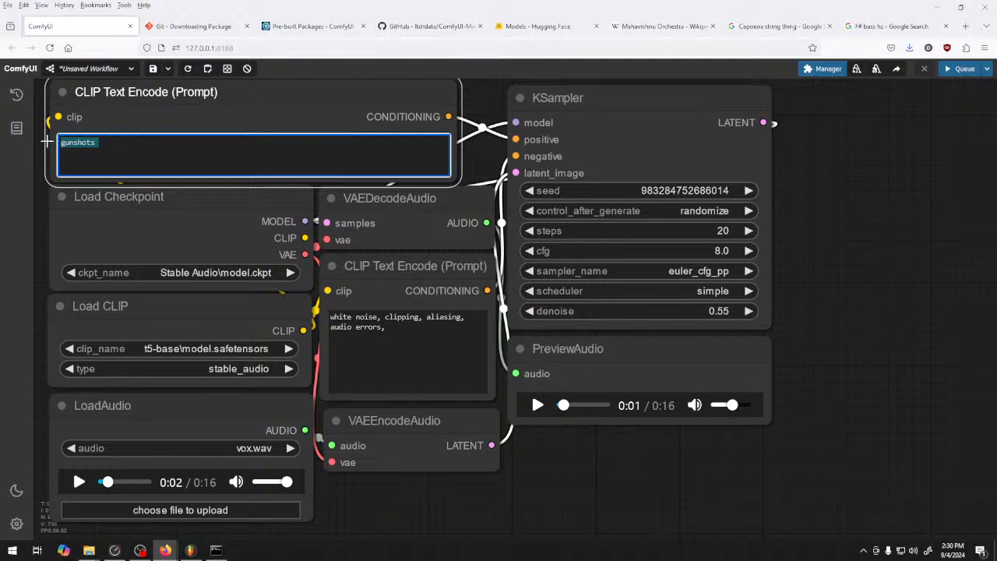
{"action": "type", "text": "war sounds, "}
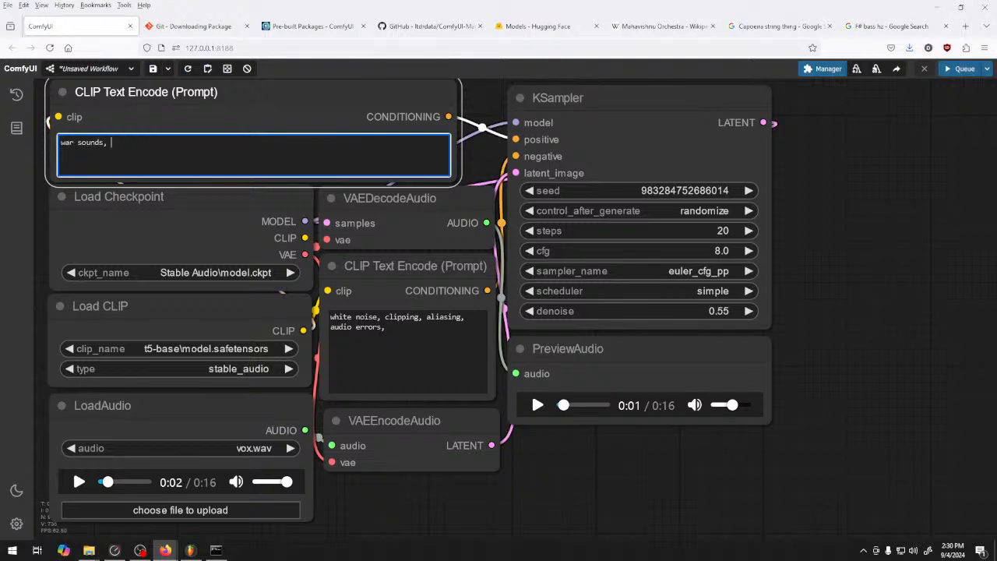
{"action": "type", "text": "battlefield, explosion,"}
{"action": "key", "text": "BackSpace"}
{"action": "type", "text": "s, bombs, "}
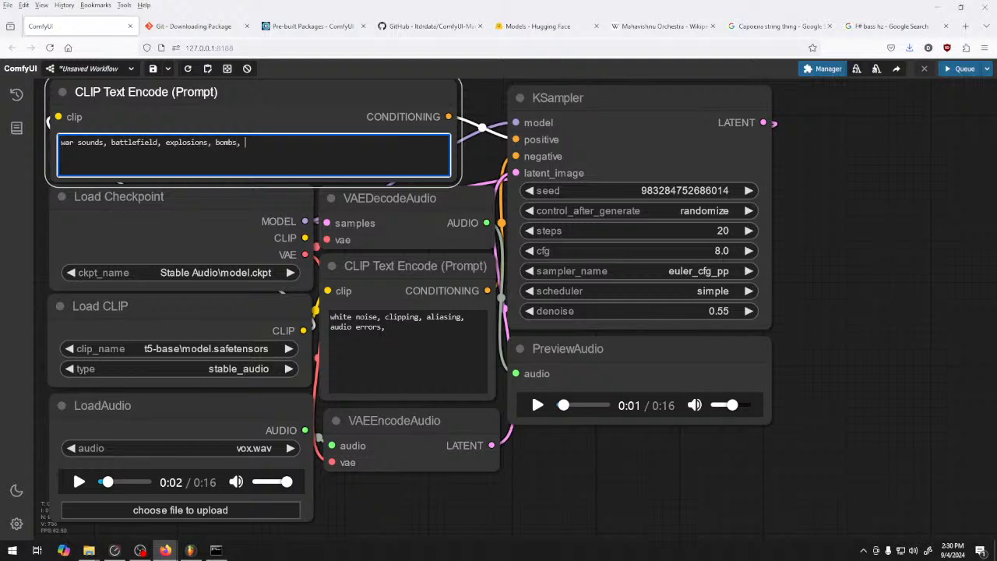
{"action": "type", "text": "guns"}
{"action": "left_click", "coordinate": [946, 70]}
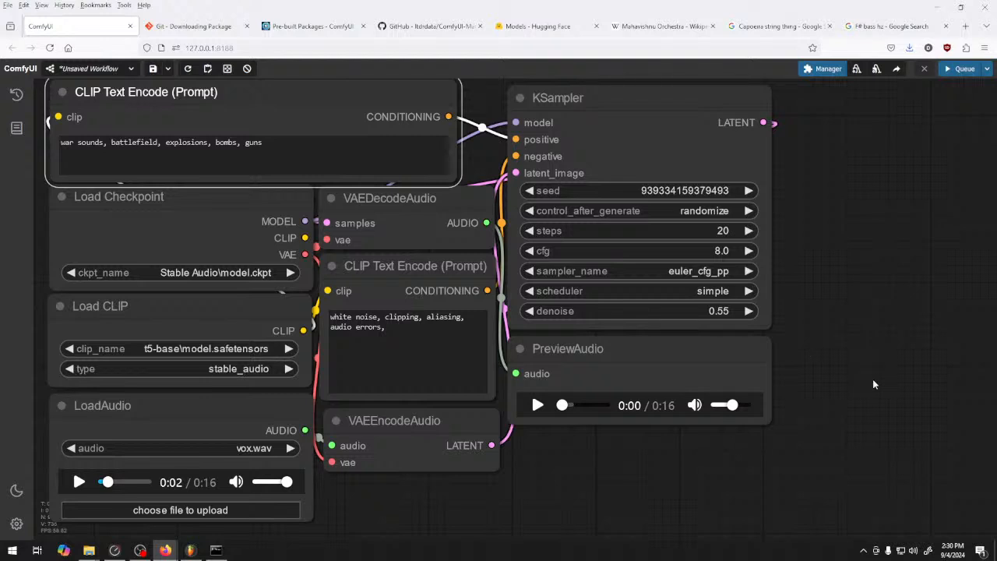
Listen to the war sounds preview and replay it from the start, raising the volume for quiet parts and lowering it again
{"action": "left_click", "coordinate": [537, 406]}
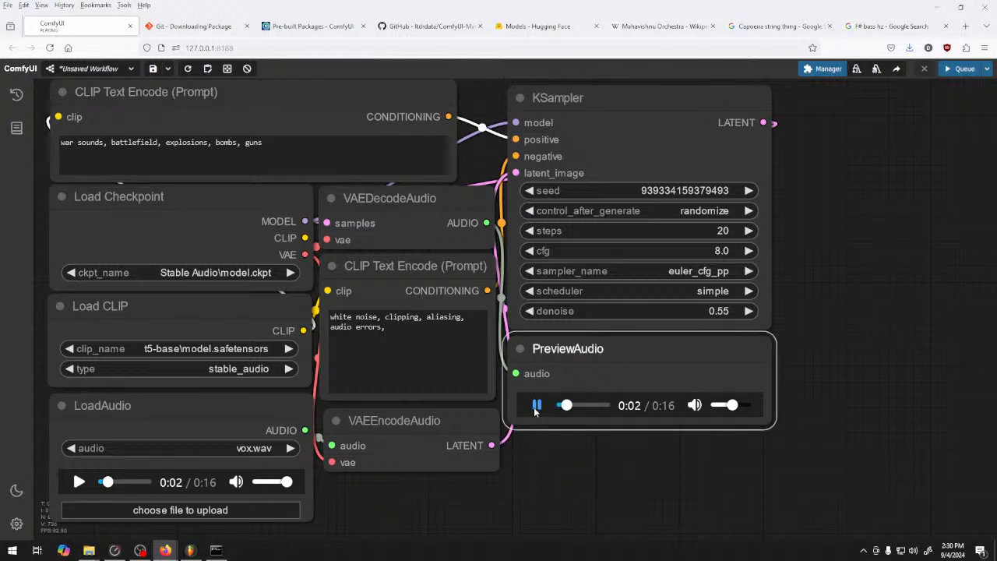
{"action": "left_click_drag", "start_coordinate": [731, 405], "coordinate": [762, 413]}
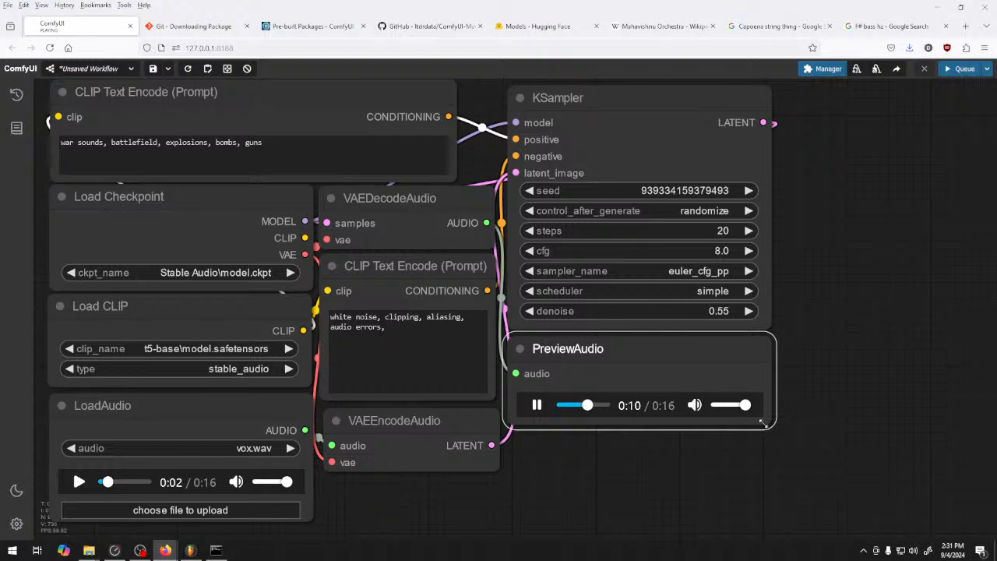
{"action": "left_click_drag", "start_coordinate": [746, 406], "coordinate": [730, 406]}
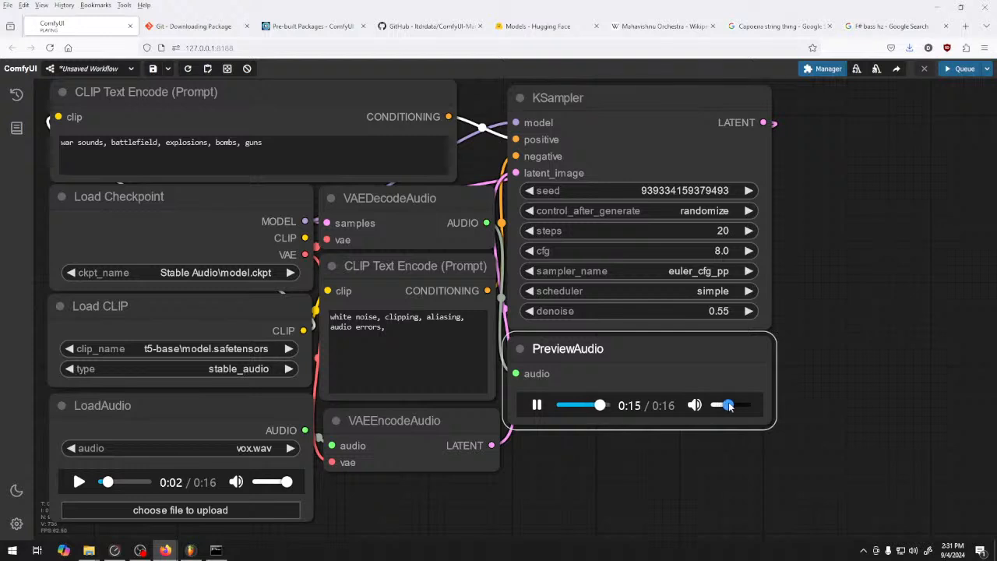
{"action": "left_click", "coordinate": [560, 407]}
{"action": "left_click_drag", "start_coordinate": [726, 405], "coordinate": [754, 408]}
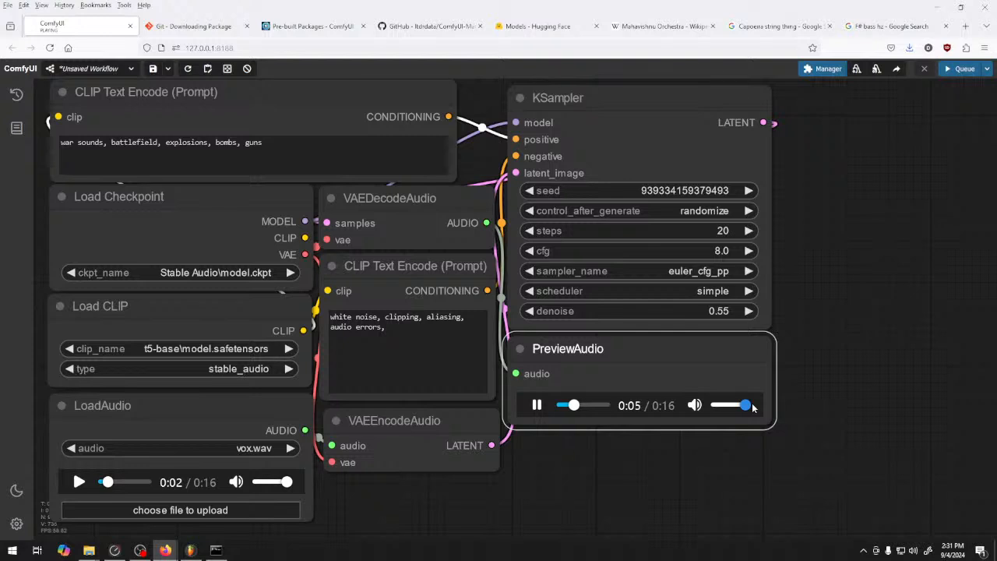
{"action": "left_click_drag", "start_coordinate": [748, 405], "coordinate": [728, 405]}
{"action": "left_click", "coordinate": [536, 405]}
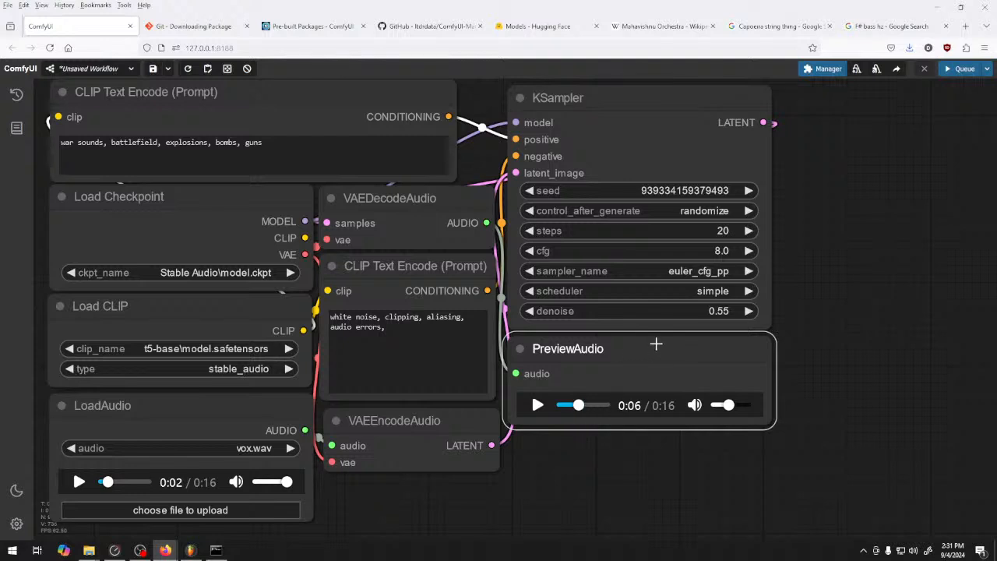
Raise the KSampler denoise to 0.60 and queue another war sounds generation
{"action": "left_click", "coordinate": [749, 312]}
{"action": "left_click", "coordinate": [749, 311]}
{"action": "left_click", "coordinate": [749, 312]}
{"action": "left_click", "coordinate": [749, 312]}
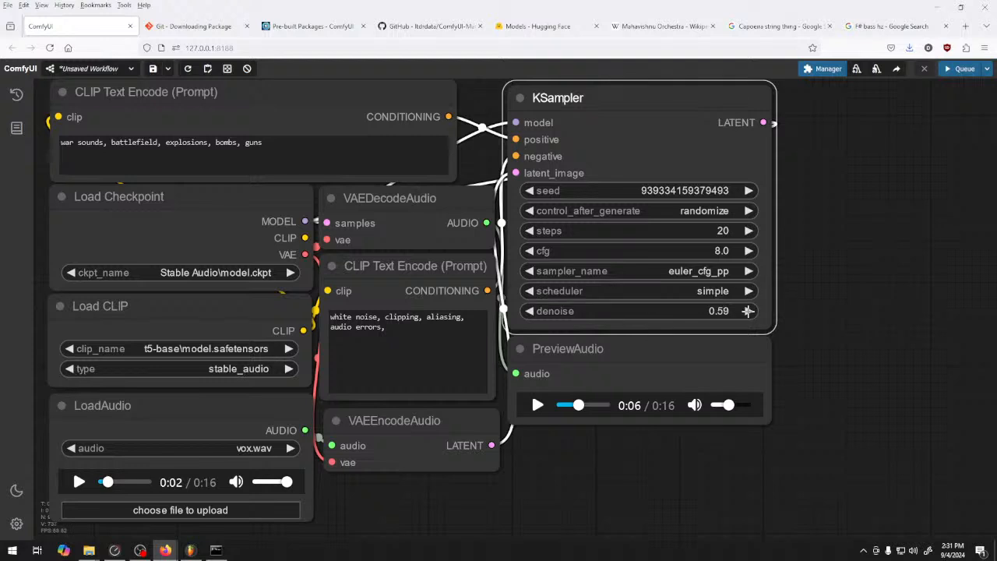
{"action": "left_click", "coordinate": [749, 312]}
{"action": "key", "text": "ctrl+Return"}
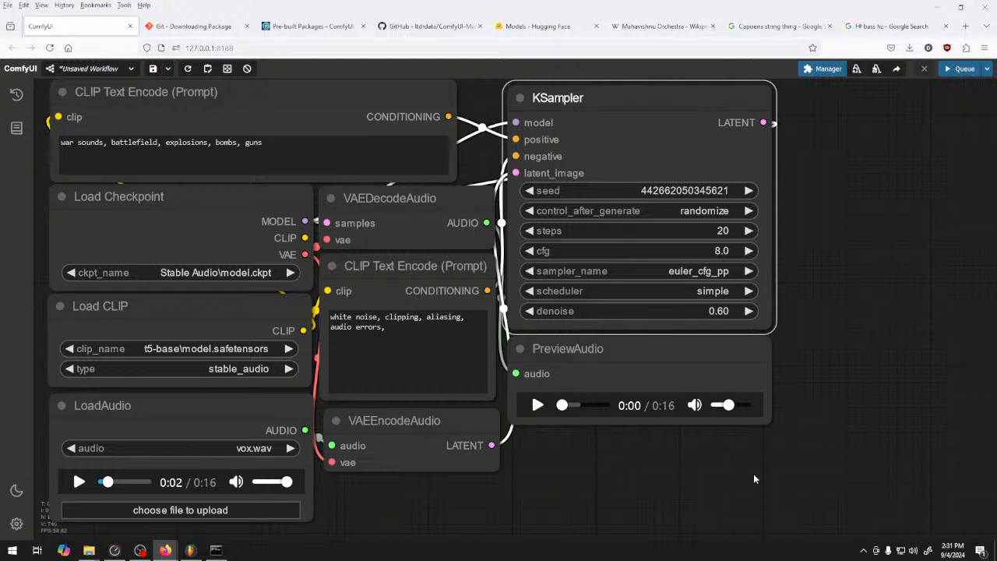
Play the war sounds preview generated at 0.60 denoise, skip ahead to its end and stop it
{"action": "left_click", "coordinate": [446, 354]}
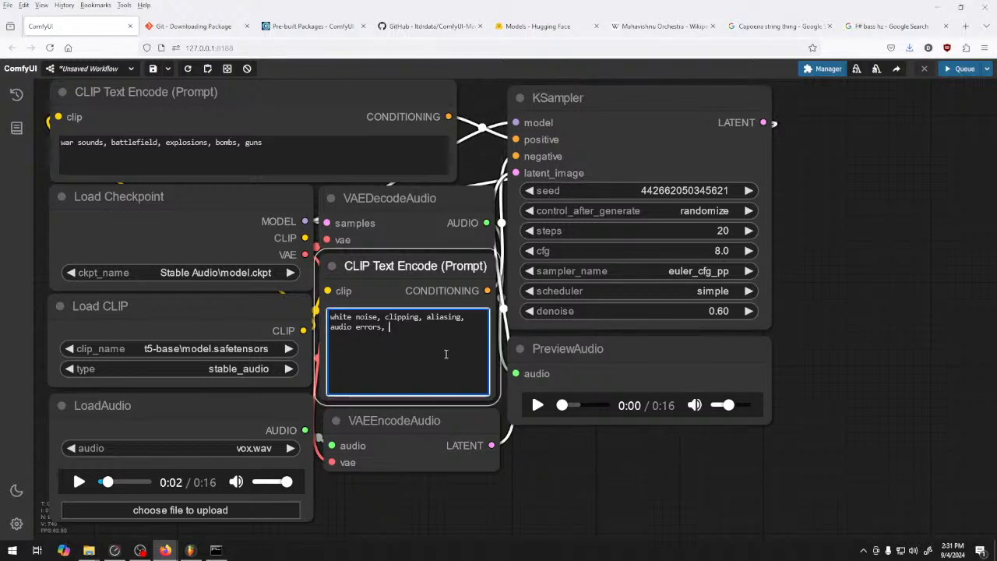
{"action": "left_click", "coordinate": [299, 143]}
{"action": "left_click", "coordinate": [537, 405]}
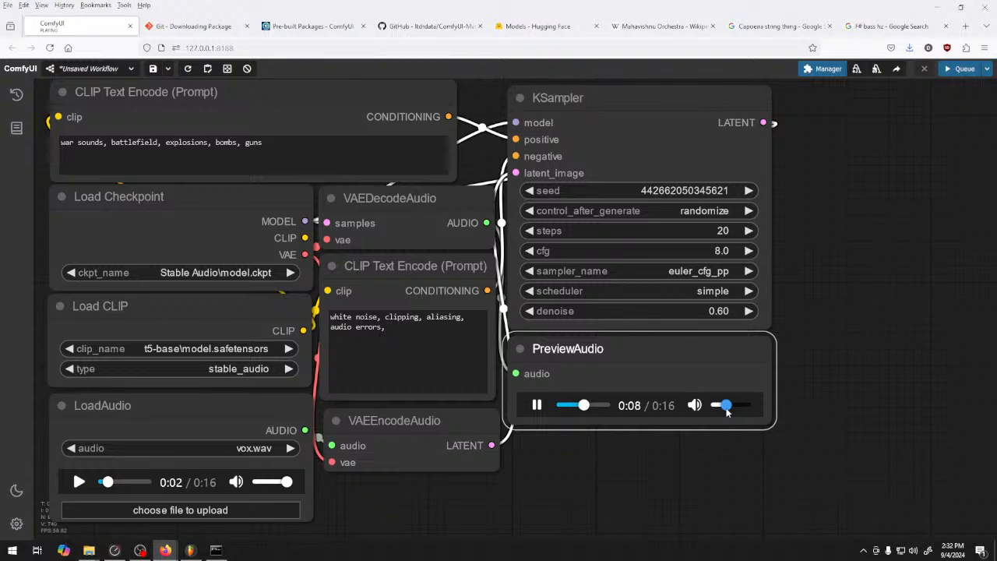
{"action": "left_click_drag", "start_coordinate": [592, 407], "coordinate": [606, 407]}
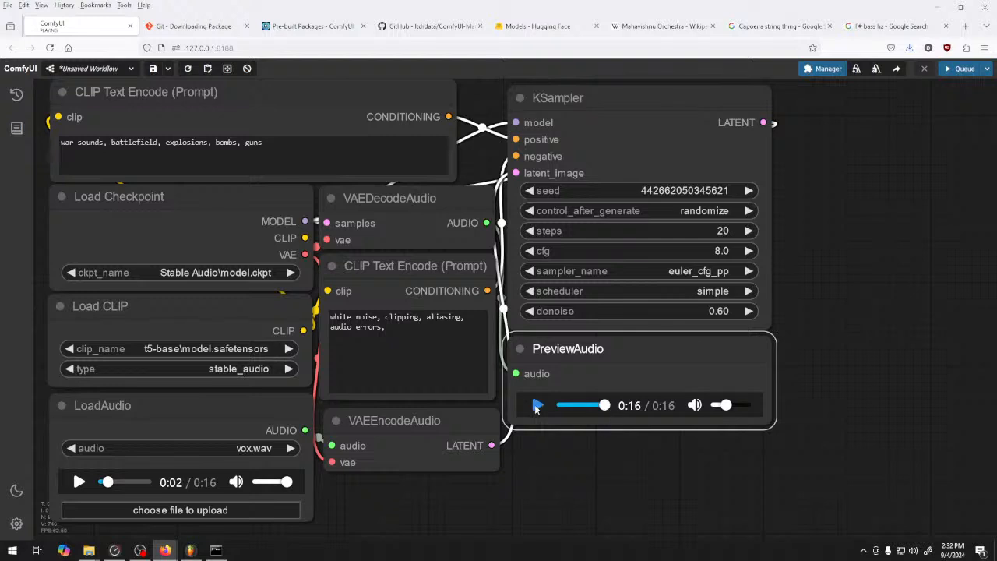
{"action": "left_click", "coordinate": [537, 406]}
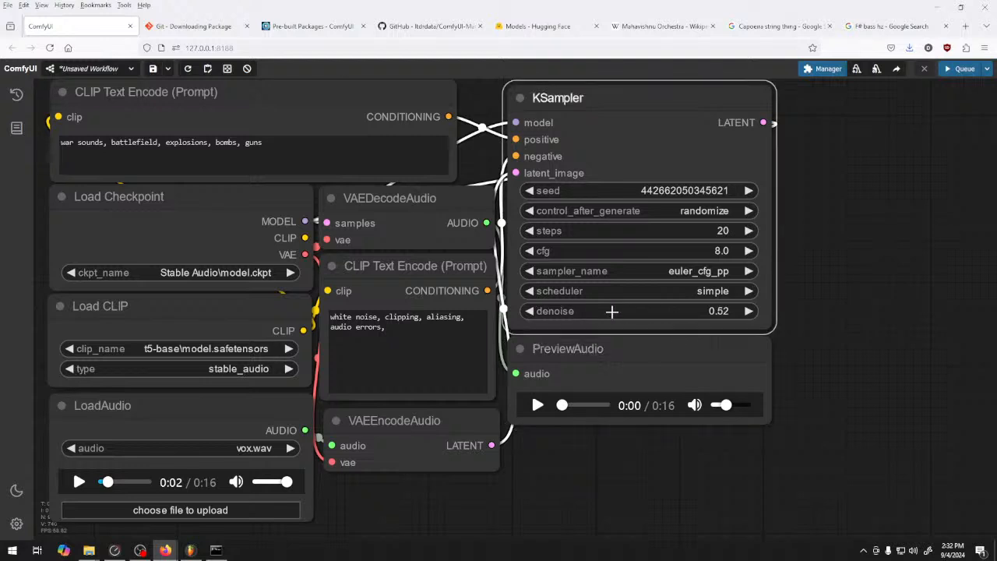
Lower the KSampler denoise to 0.50 and queue a new war sounds generation
{"action": "left_click_drag", "start_coordinate": [615, 312], "coordinate": [611, 311]}
{"action": "left_click", "coordinate": [742, 311]}
{"action": "left_click", "coordinate": [742, 311]}
{"action": "left_click", "coordinate": [949, 72]}
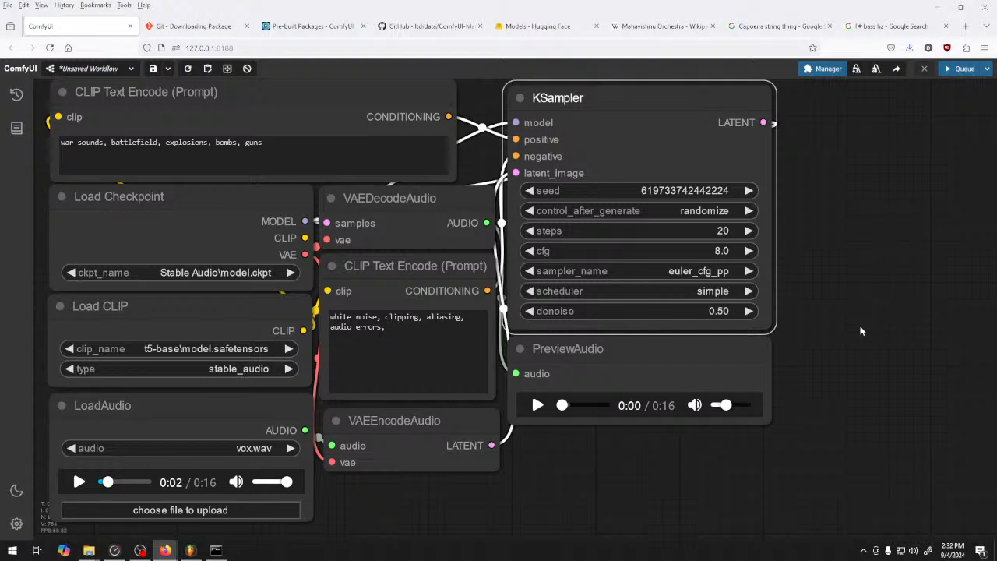
Compare the opening of the new war sounds preview with the beginning of vox.wav, playing each from the start
{"action": "left_click", "coordinate": [538, 405]}
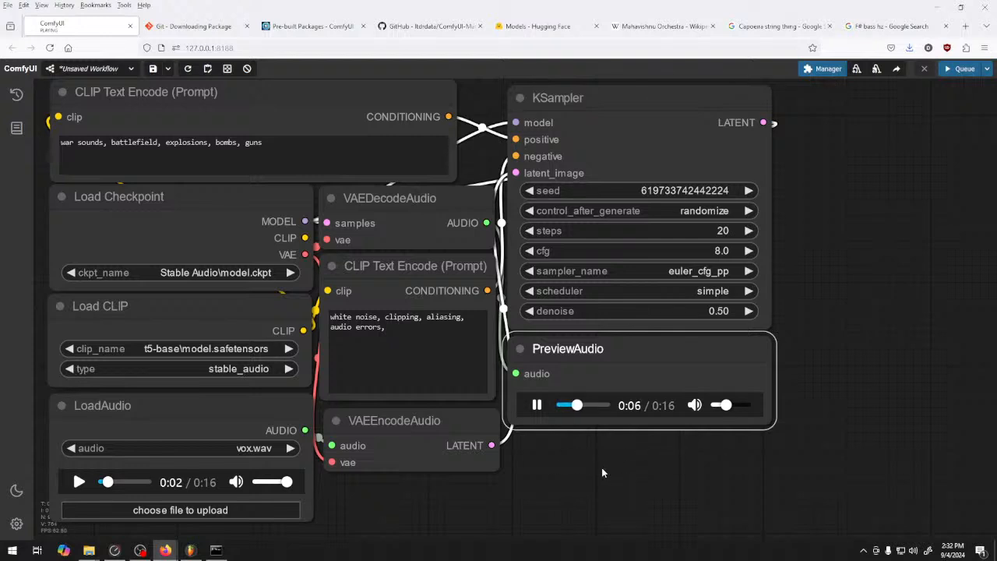
{"action": "left_click", "coordinate": [541, 406]}
{"action": "left_click_drag", "start_coordinate": [107, 484], "coordinate": [85, 483]}
{"action": "left_click", "coordinate": [79, 482]}
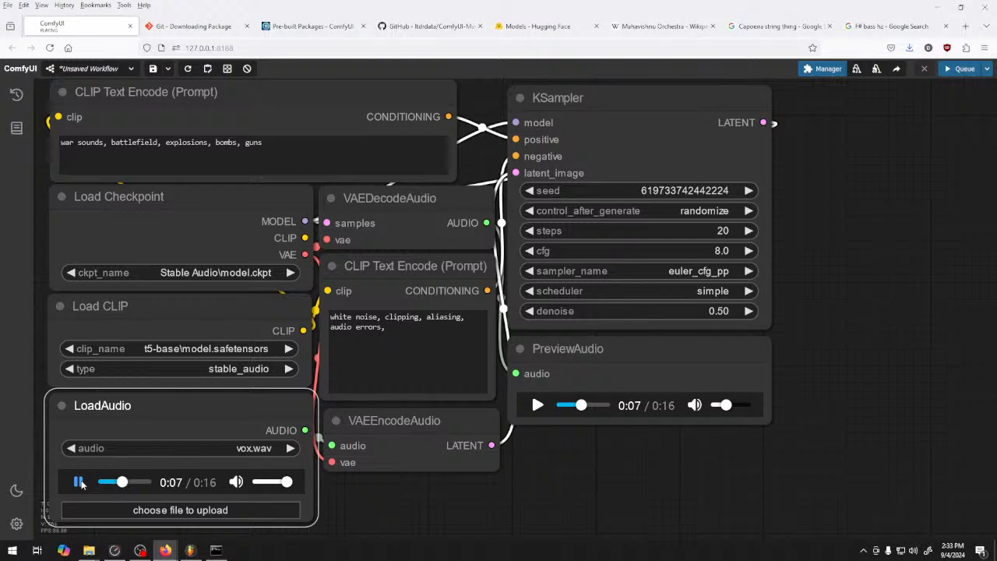
{"action": "left_click", "coordinate": [78, 482]}
{"action": "left_click", "coordinate": [561, 406]}
{"action": "left_click", "coordinate": [536, 405]}
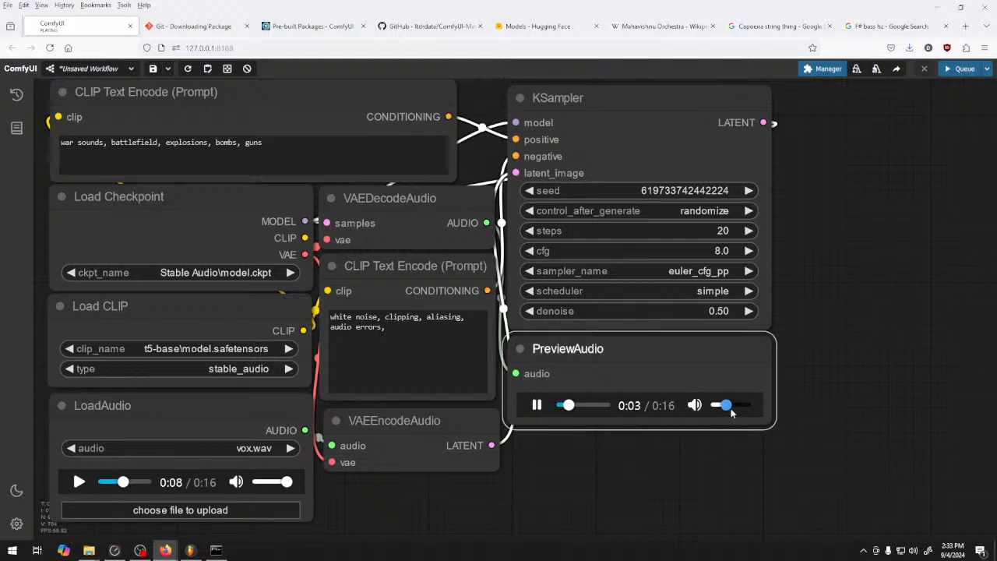
{"action": "left_click", "coordinate": [537, 405]}
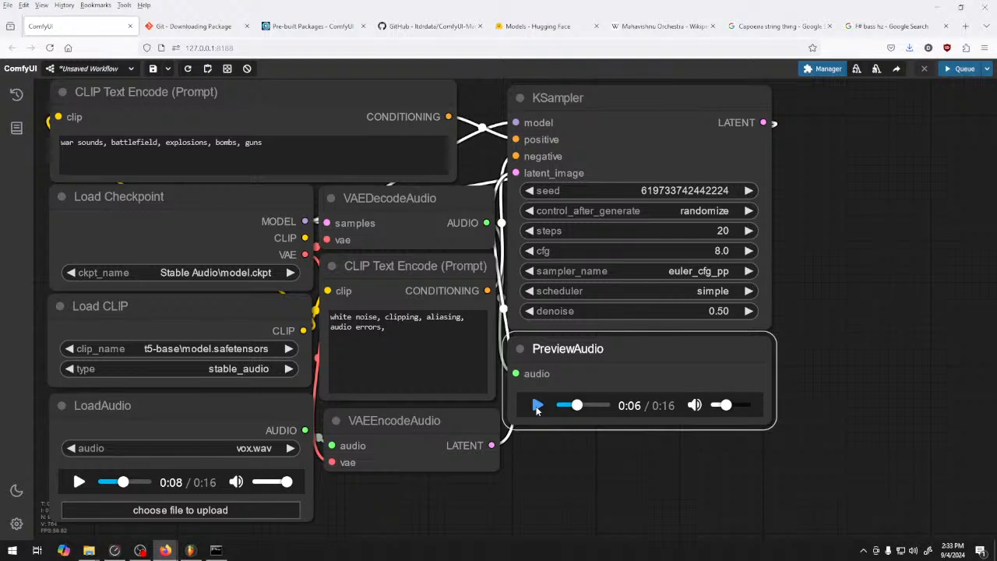
Replace the positive prompt with "waves, water, splashing, crashing, oceans" and queue a generation
{"action": "left_click_drag", "start_coordinate": [268, 144], "coordinate": [84, 144]}
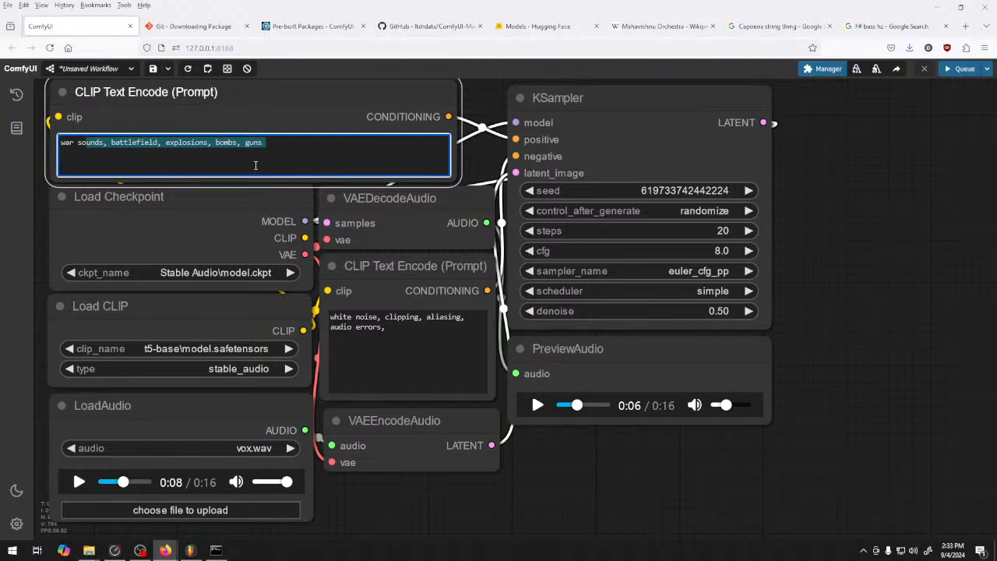
{"action": "key", "text": "ctrl+a"}
{"action": "key", "text": "BackSpace"}
{"action": "type", "text": "wav"}
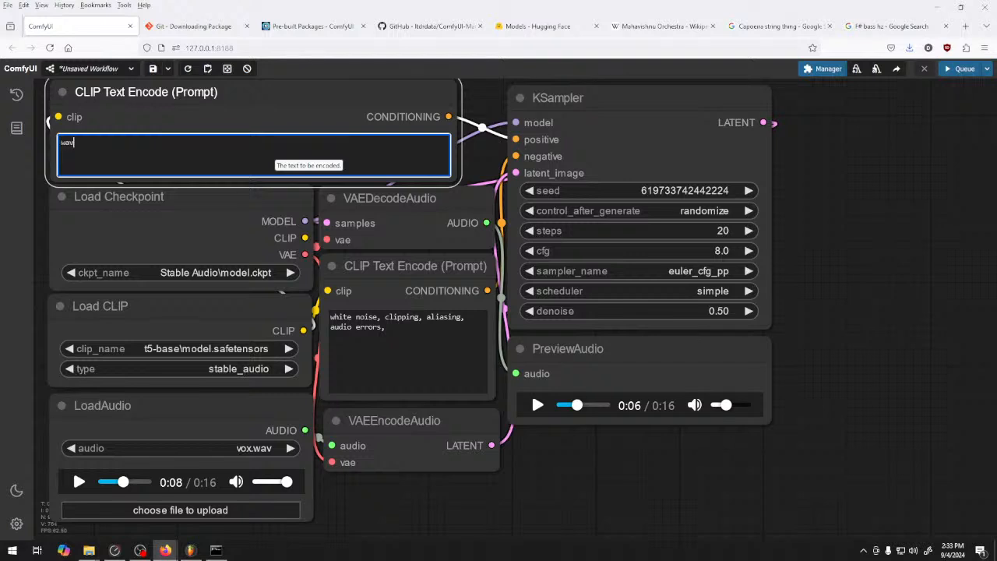
{"action": "type", "text": "es, water, splashing, crashihng waves,"}
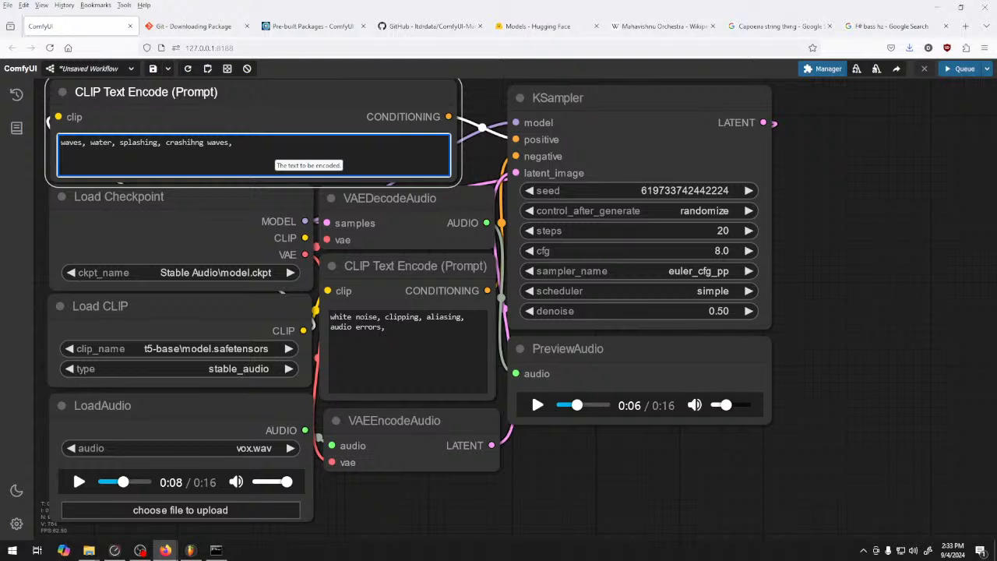
{"action": "key", "text": "BackSpace"}
{"action": "key", "text": "BackSpace"}
{"action": "key", "text": "BackSpace"}
{"action": "key", "text": "BackSpace"}
{"action": "key", "text": "BackSpace"}
{"action": "key", "text": "BackSpace"}
{"action": "key", "text": "BackSpace"}
{"action": "key", "text": "BackSpace"}
{"action": "key", "text": "BackSpace"}
{"action": "key", "text": "BackSpace"}
{"action": "type", "text": "ng, oceans"}
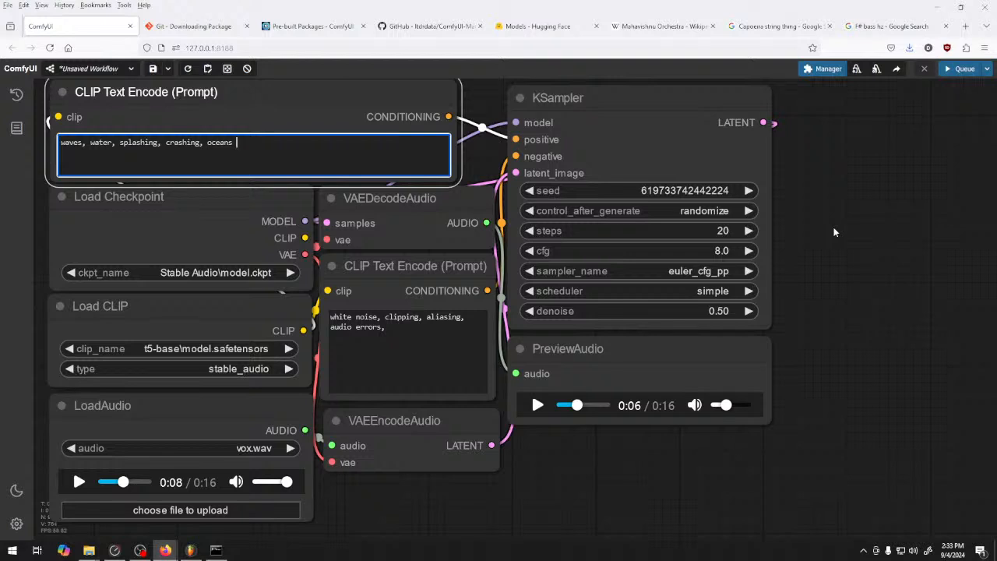
{"action": "key", "text": "ctrl+Return"}
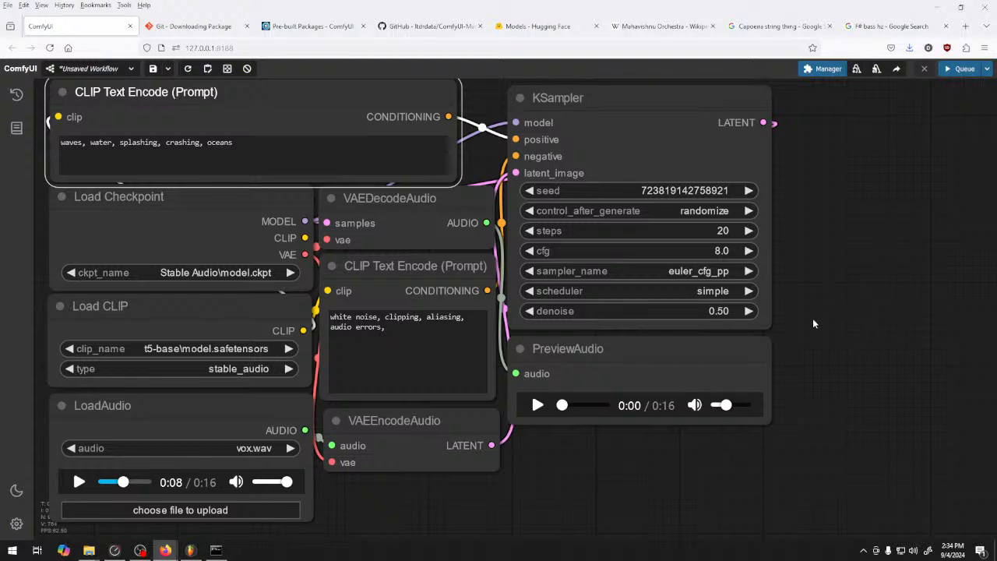
Play the waves preview, raise its volume slightly, and replay it from the start through to the end
{"action": "left_click", "coordinate": [538, 405]}
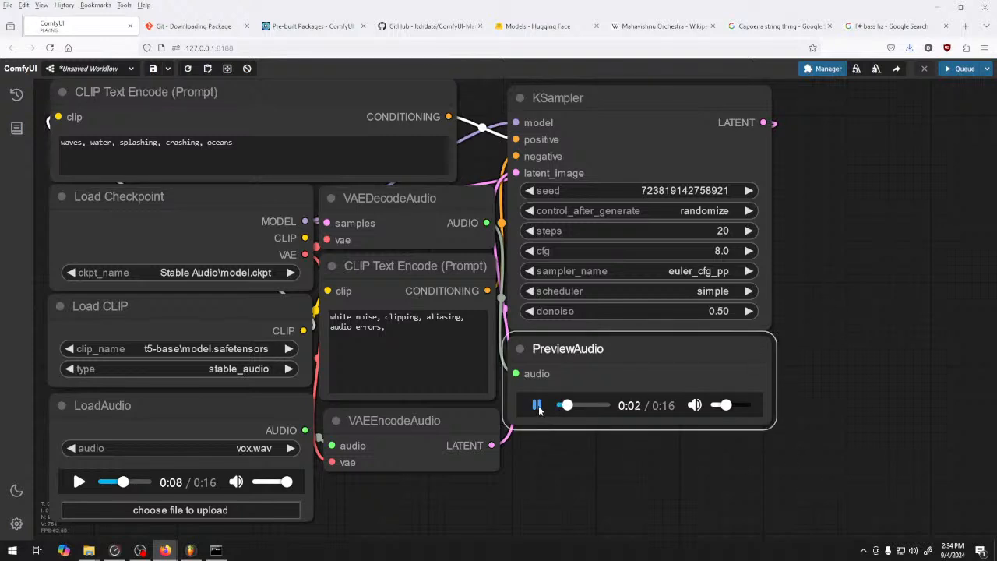
{"action": "left_click", "coordinate": [731, 406]}
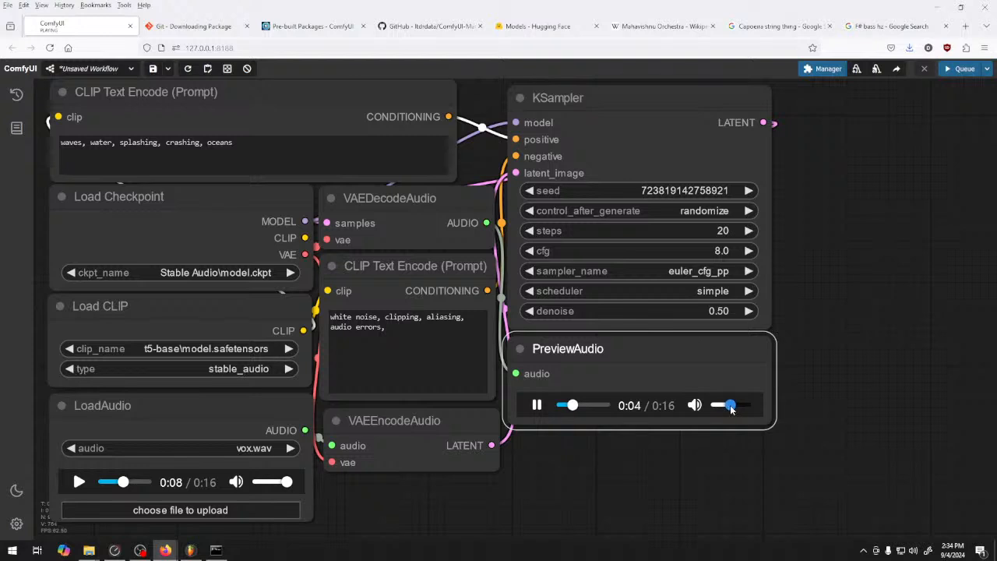
{"action": "left_click", "coordinate": [538, 406]}
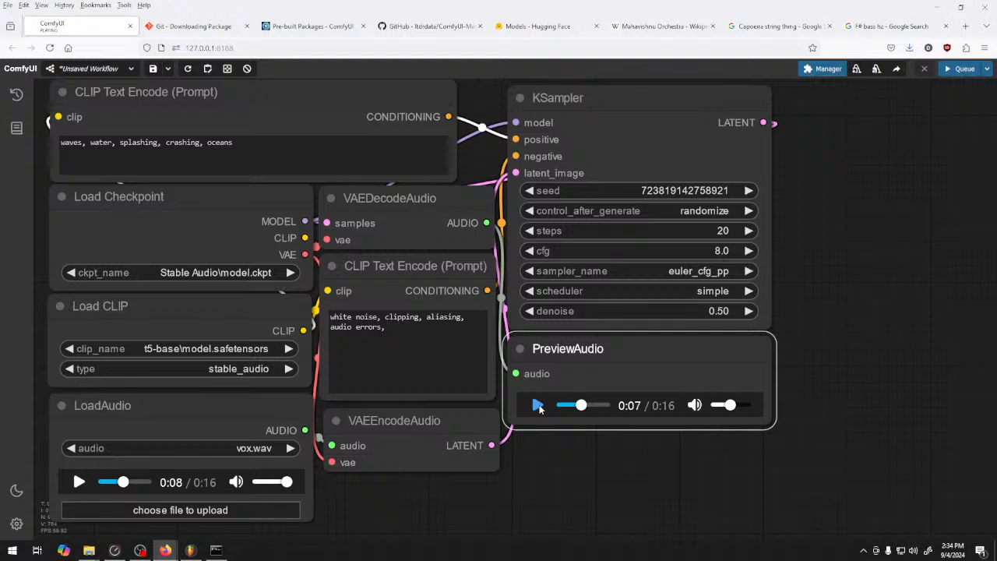
{"action": "left_click", "coordinate": [558, 407]}
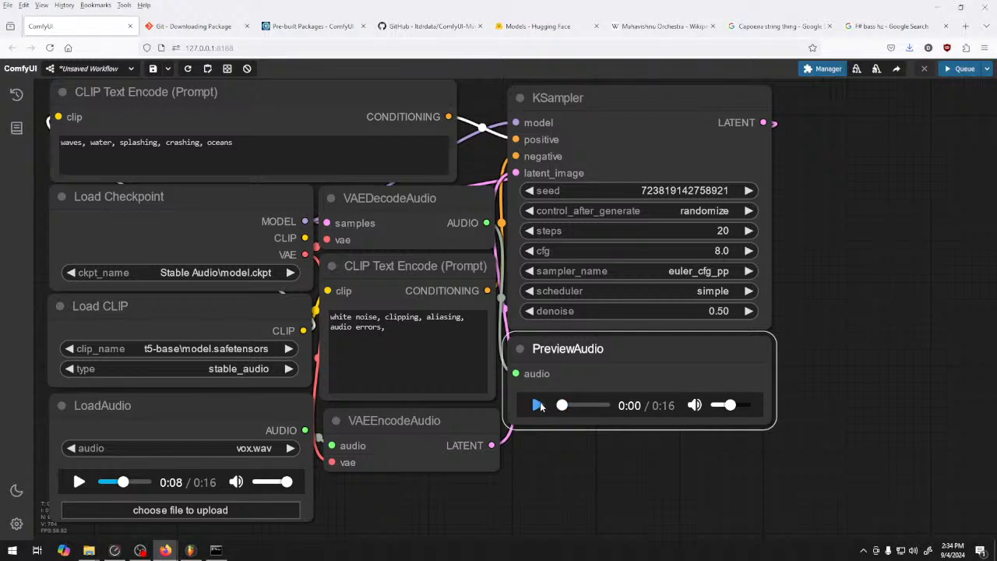
{"action": "left_click", "coordinate": [538, 405]}
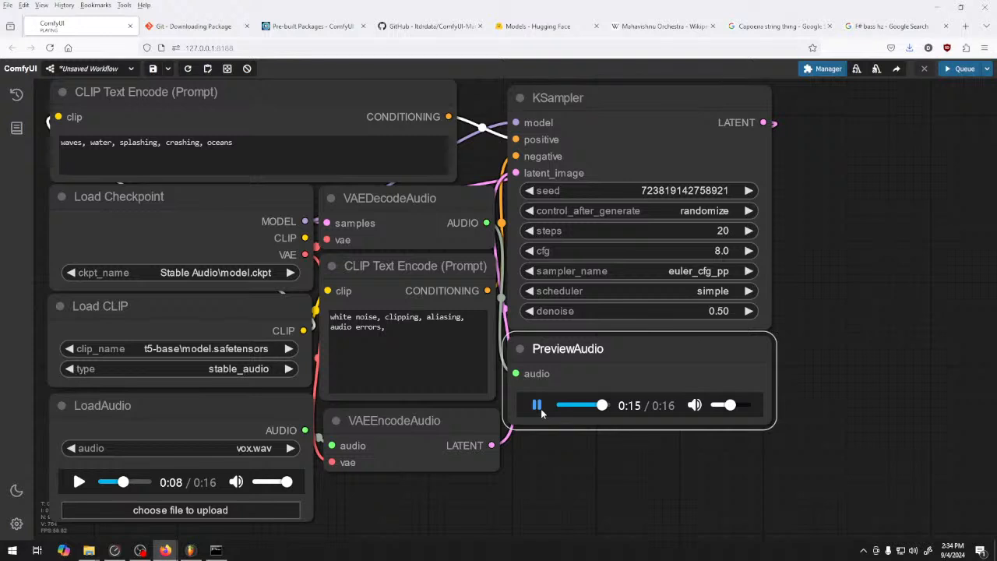
{"action": "left_click", "coordinate": [539, 411]}
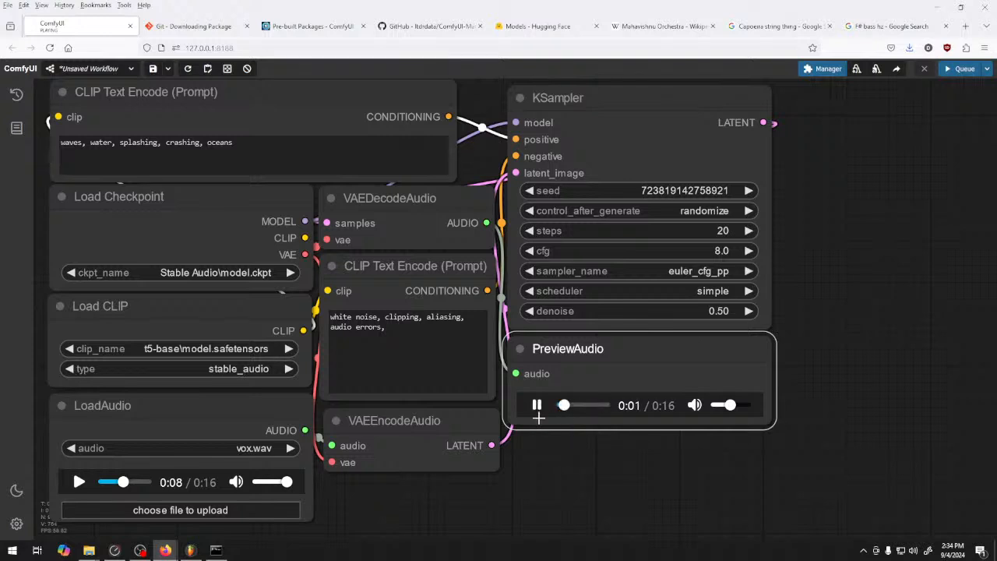
{"action": "left_click", "coordinate": [538, 416]}
Raise the KSampler denoise to 0.66 and queue another generation from the waves prompt
{"action": "left_click", "coordinate": [752, 311]}
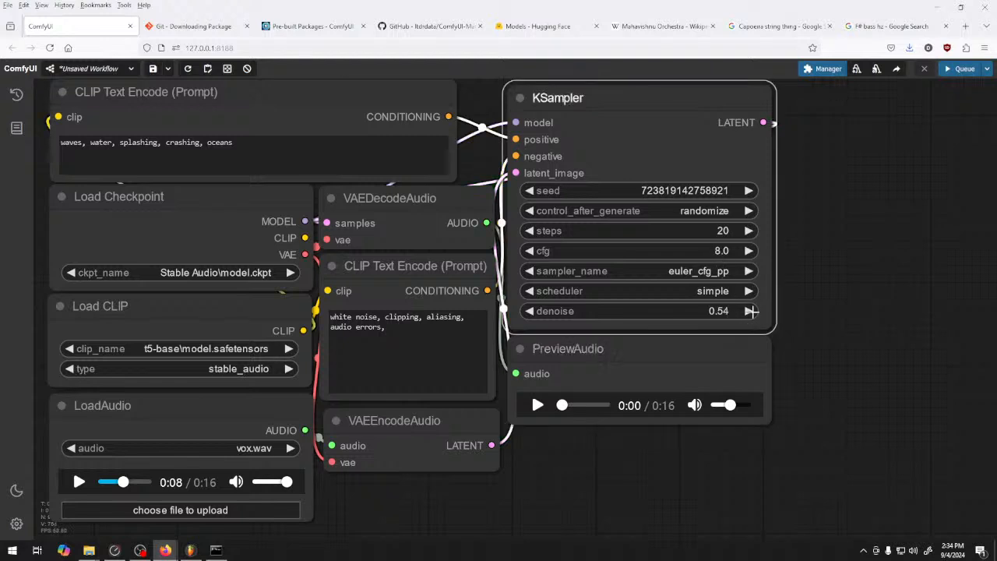
{"action": "left_click", "coordinate": [752, 311]}
{"action": "left_click", "coordinate": [755, 311]}
{"action": "left_click", "coordinate": [756, 311]}
{"action": "left_click", "coordinate": [757, 311]}
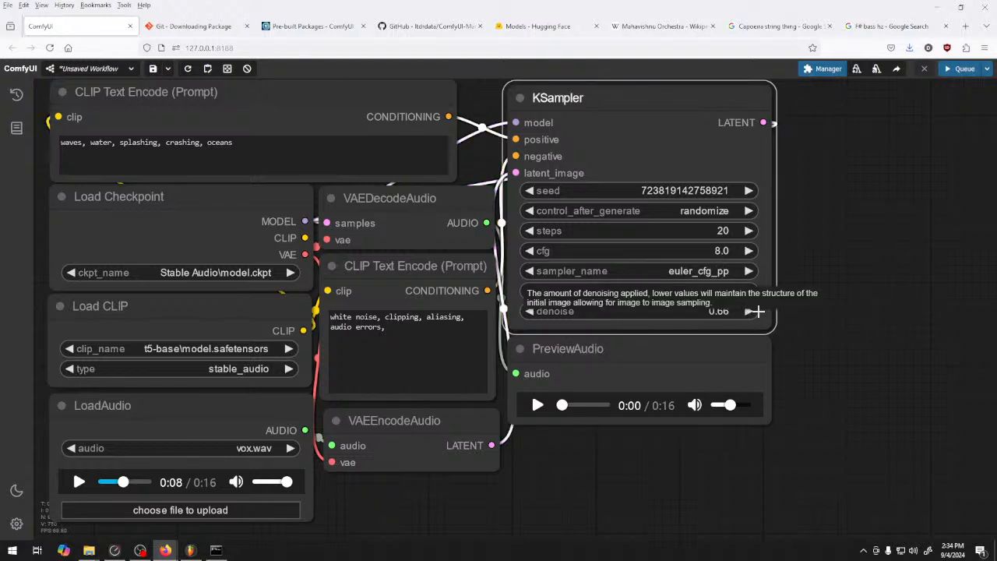
{"action": "key", "text": "ctrl+Return"}
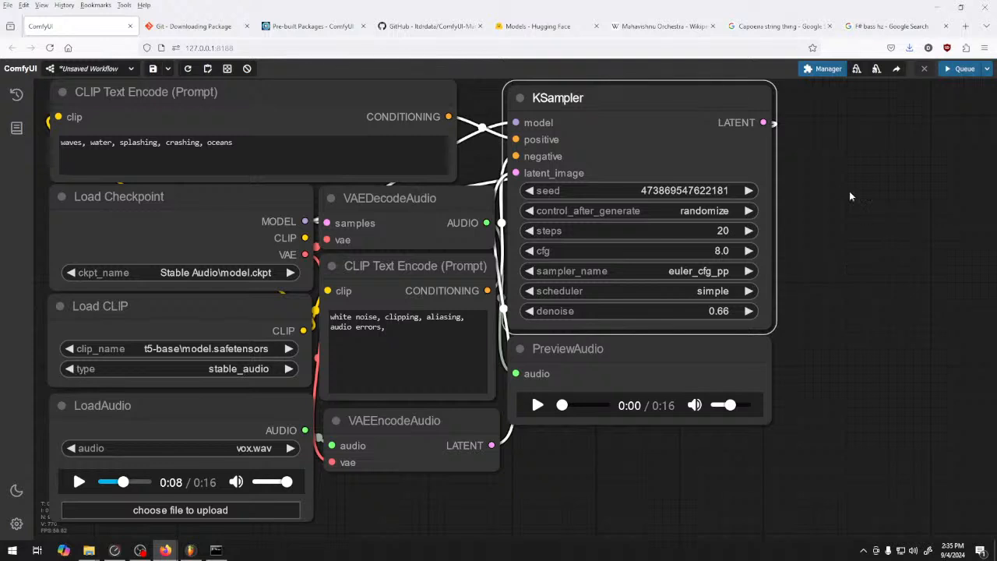
Play the new waves preview, raise its volume to maximum, and replay its middle section through to near the end
{"action": "left_click", "coordinate": [537, 405]}
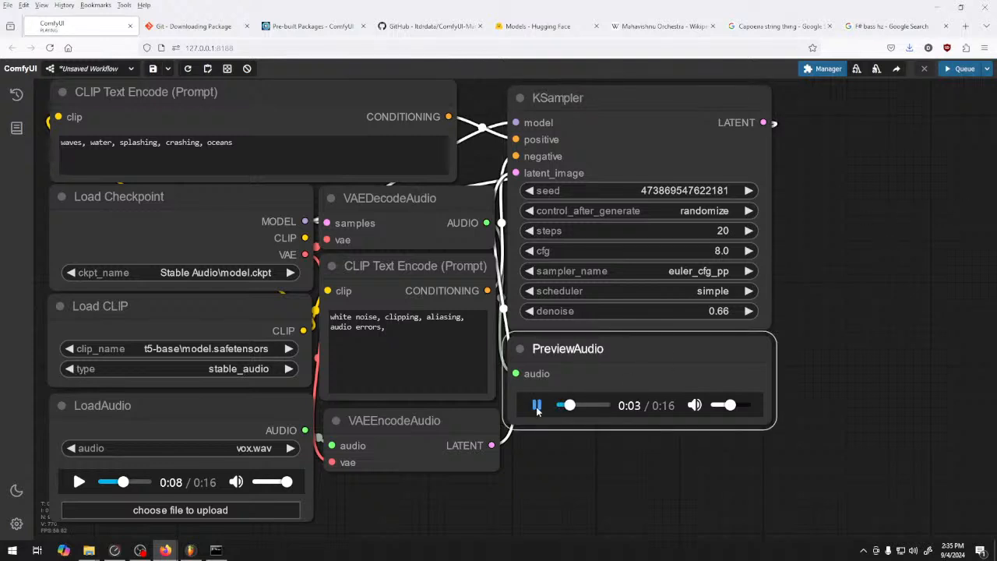
{"action": "left_click_drag", "start_coordinate": [730, 405], "coordinate": [746, 406]}
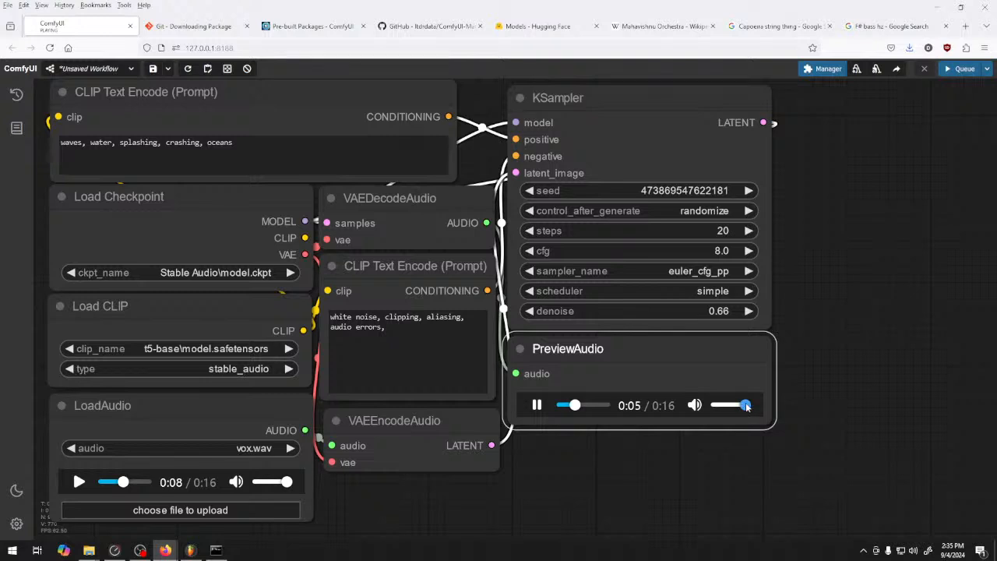
{"action": "left_click", "coordinate": [537, 406]}
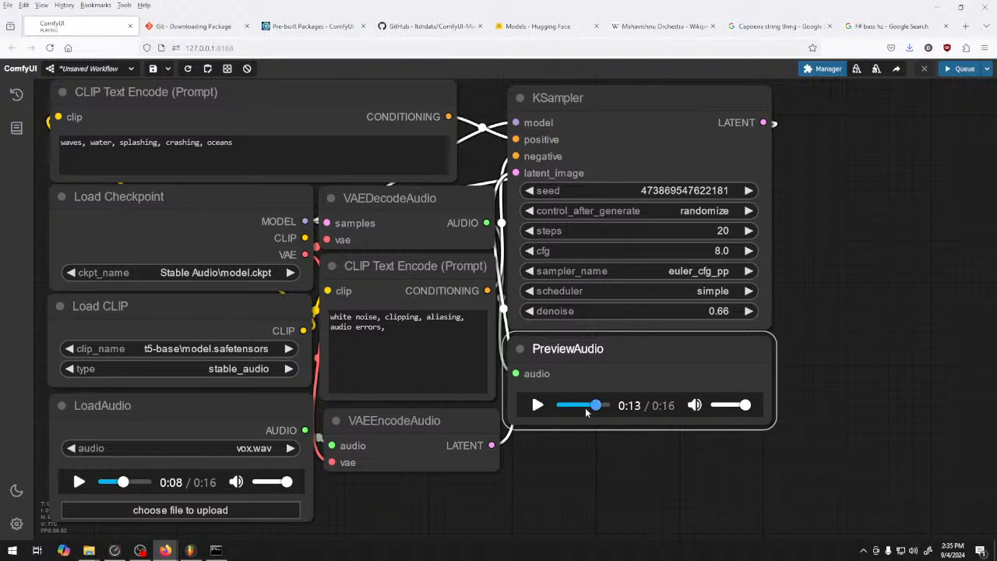
{"action": "left_click", "coordinate": [585, 406]}
{"action": "left_click", "coordinate": [537, 406]}
{"action": "left_click", "coordinate": [581, 407]}
{"action": "left_click", "coordinate": [570, 406]}
{"action": "left_click", "coordinate": [537, 406]}
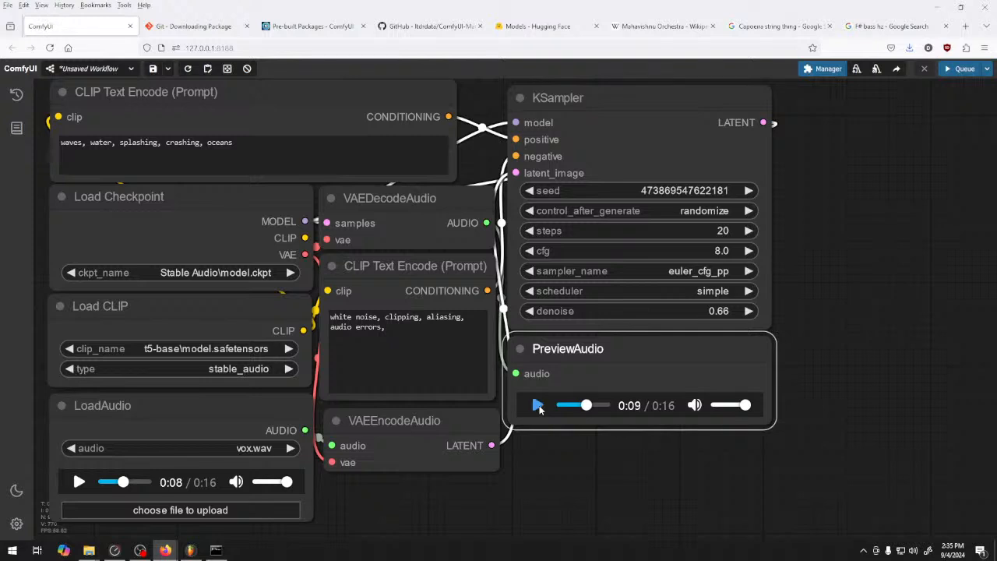
{"action": "left_click", "coordinate": [538, 406]}
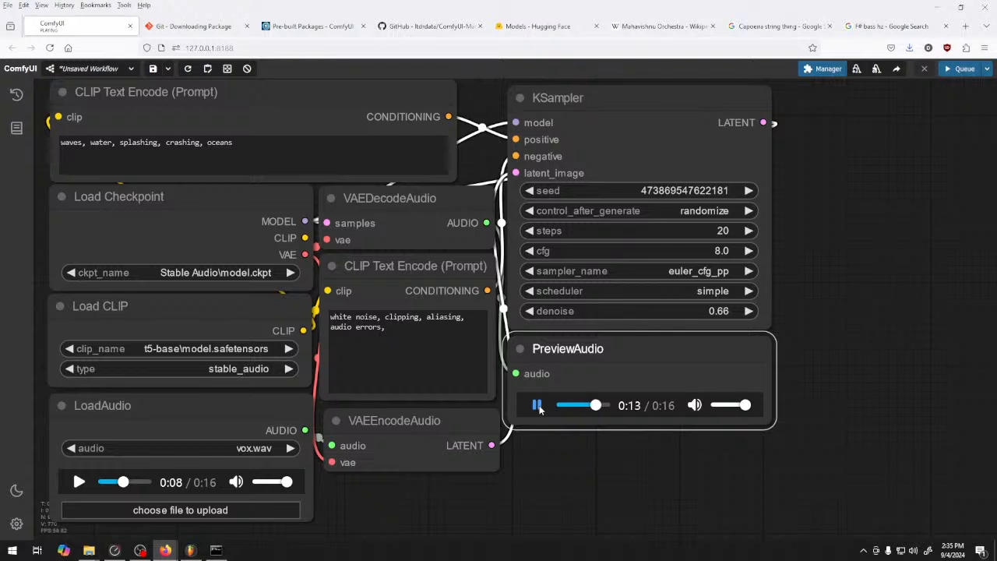
{"action": "left_click", "coordinate": [537, 406]}
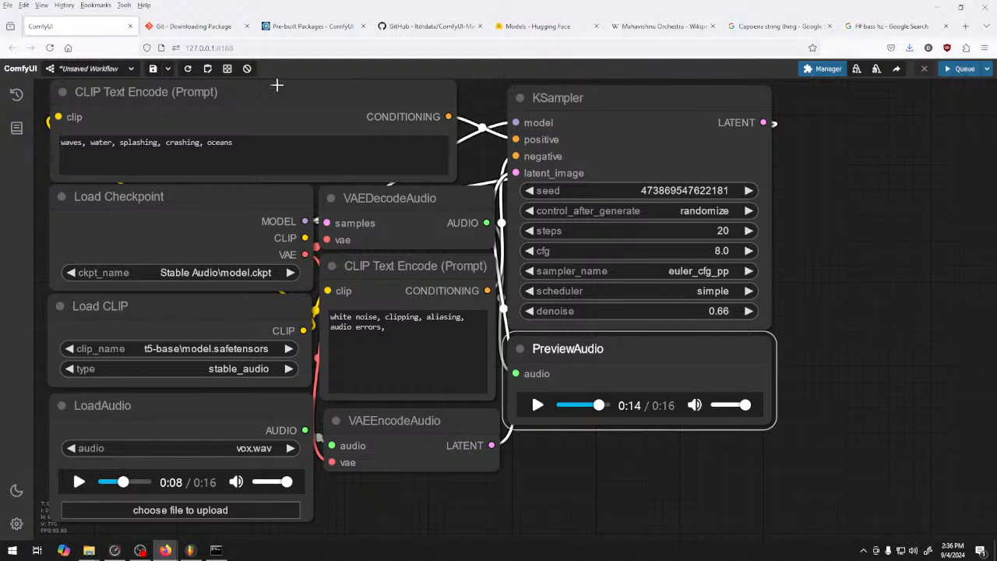
Replace the positive prompt with "string quartet, action piece, dynamic performance,"
{"action": "left_click_drag", "start_coordinate": [235, 158], "coordinate": [102, 144]}
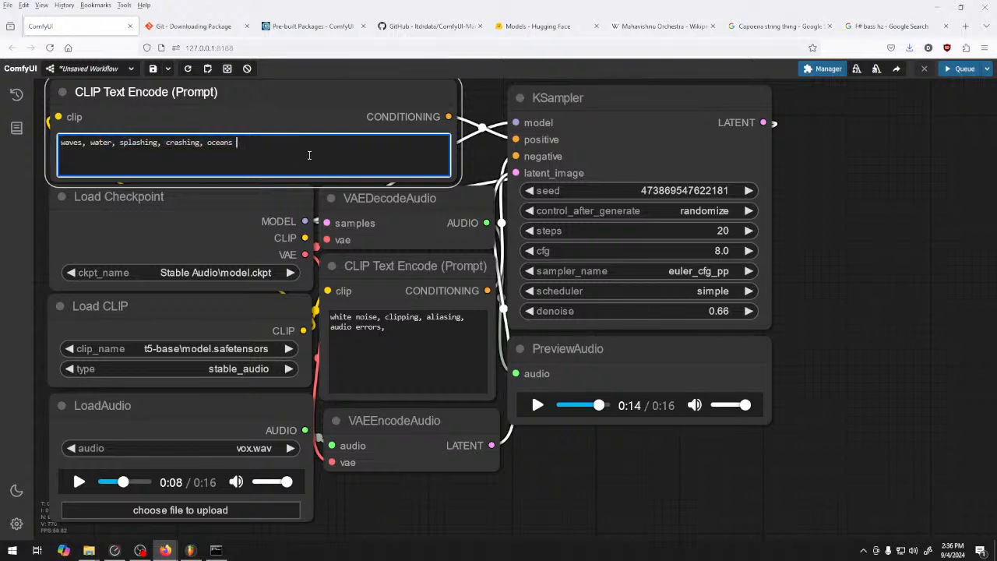
{"action": "key", "text": "ctrl+a"}
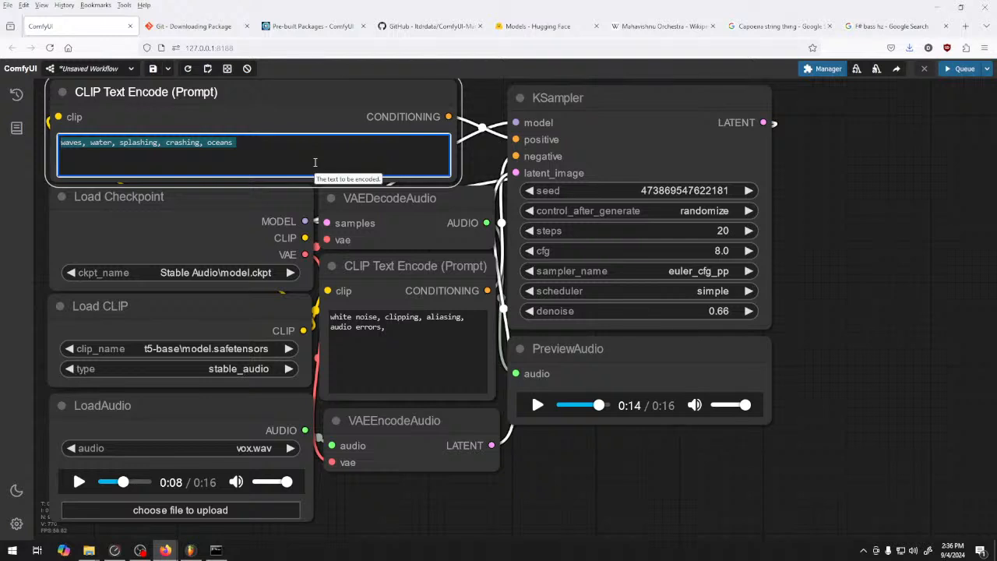
{"action": "left_click", "coordinate": [315, 163]}
{"action": "left_click_drag", "start_coordinate": [263, 151], "coordinate": [62, 155]}
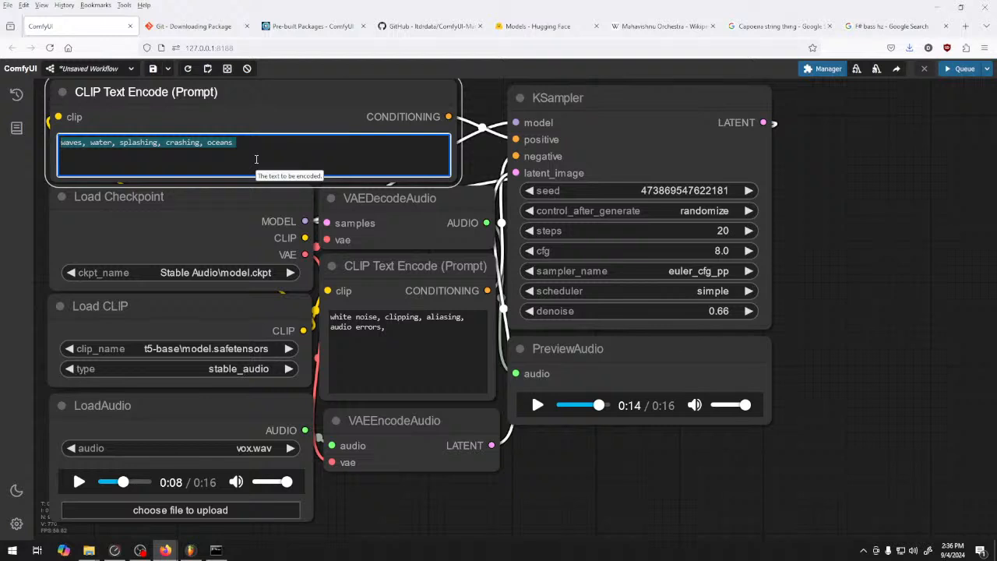
{"action": "type", "text": "string quar"}
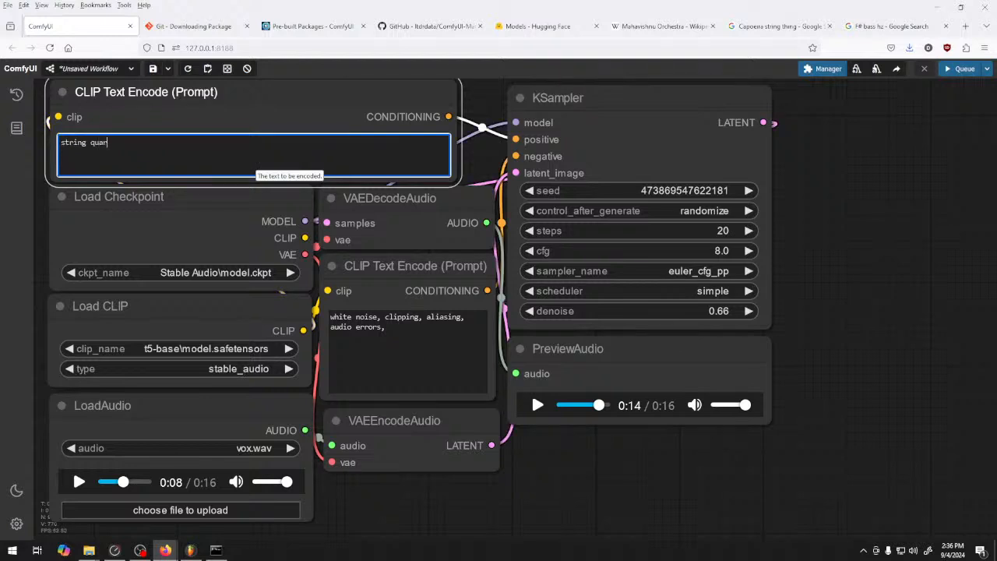
{"action": "type", "text": "tet, action piece, dynamic performance,"}
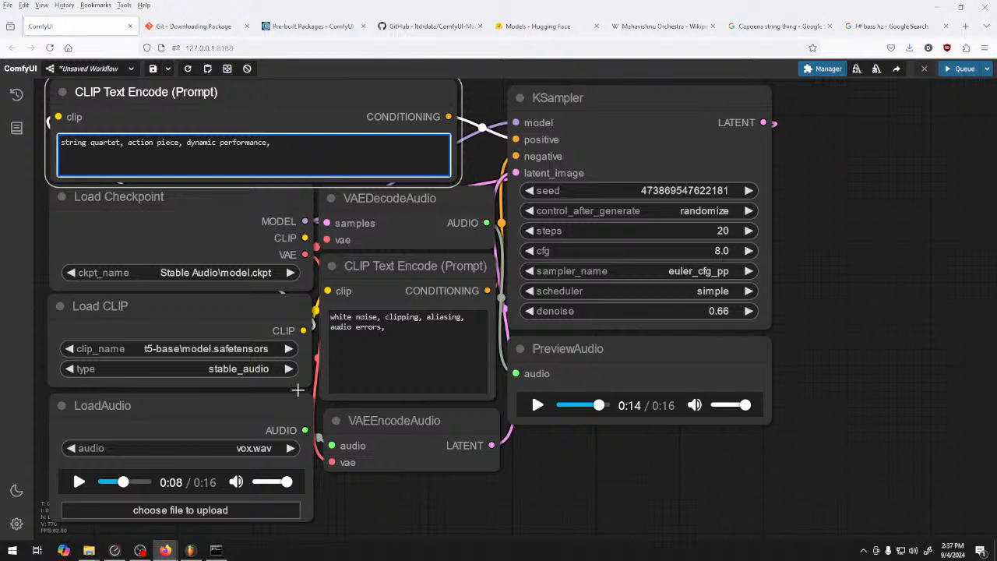
Set the KSampler denoise to 1.00 and queue a generation from the string quartet prompt
{"action": "left_click_drag", "start_coordinate": [791, 331], "coordinate": [891, 329]}
{"action": "left_click", "coordinate": [887, 332]}
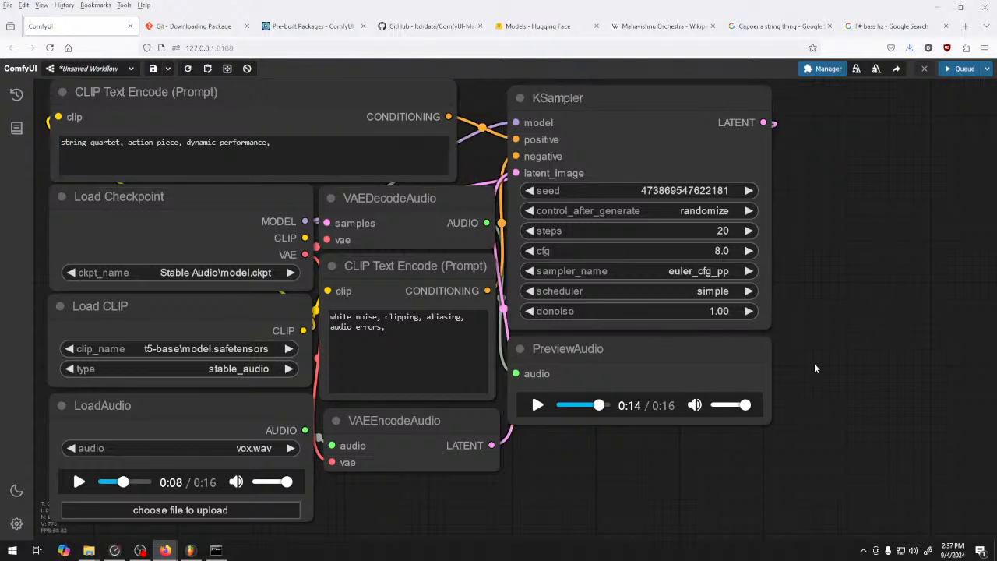
{"action": "left_click", "coordinate": [960, 69]}
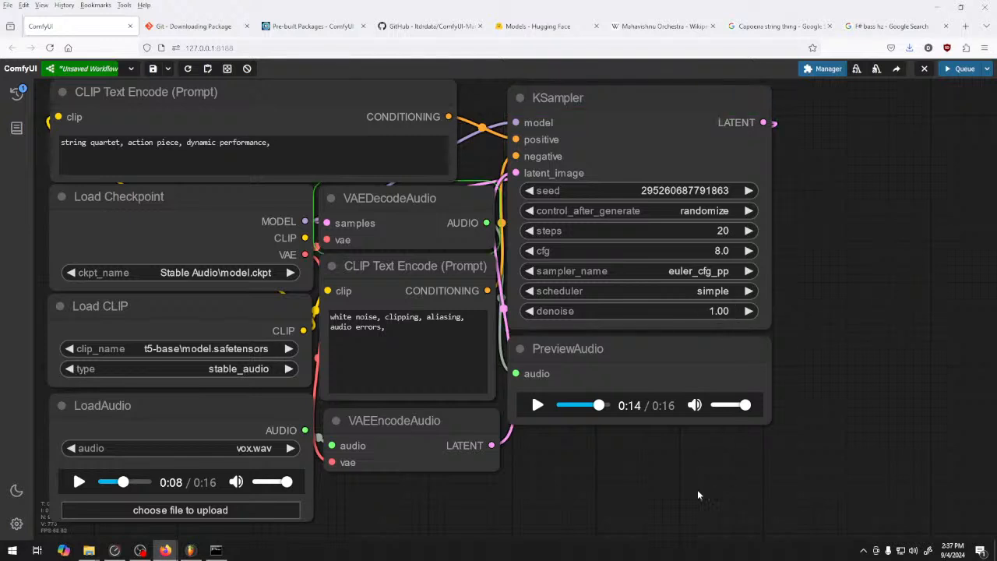
Try out an EmptyLatentAudio node below the audio preview with its seconds set to 100.4, and remove it again
{"action": "right_click", "coordinate": [576, 466]}
{"action": "left_click", "coordinate": [584, 465]}
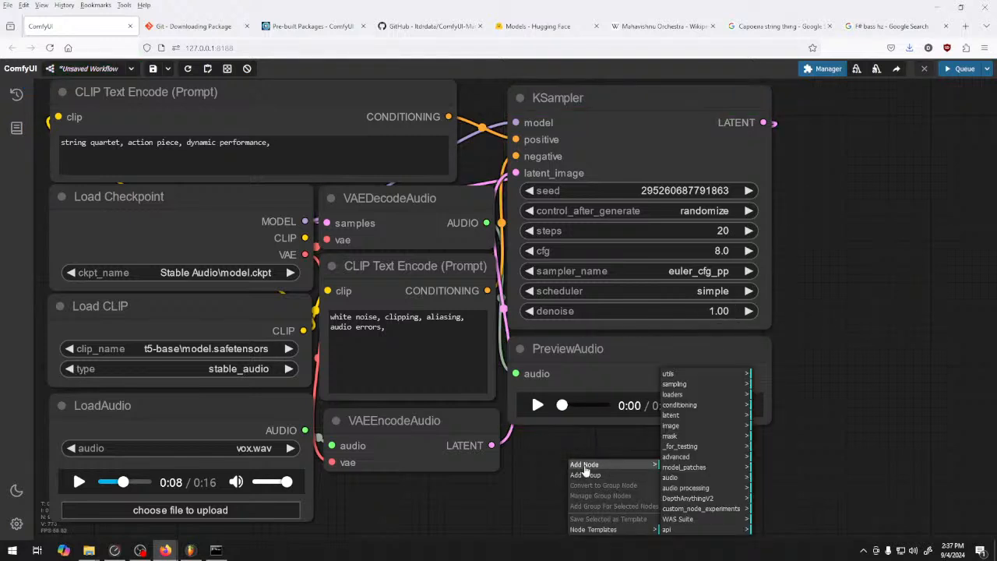
{"action": "left_click", "coordinate": [711, 417]}
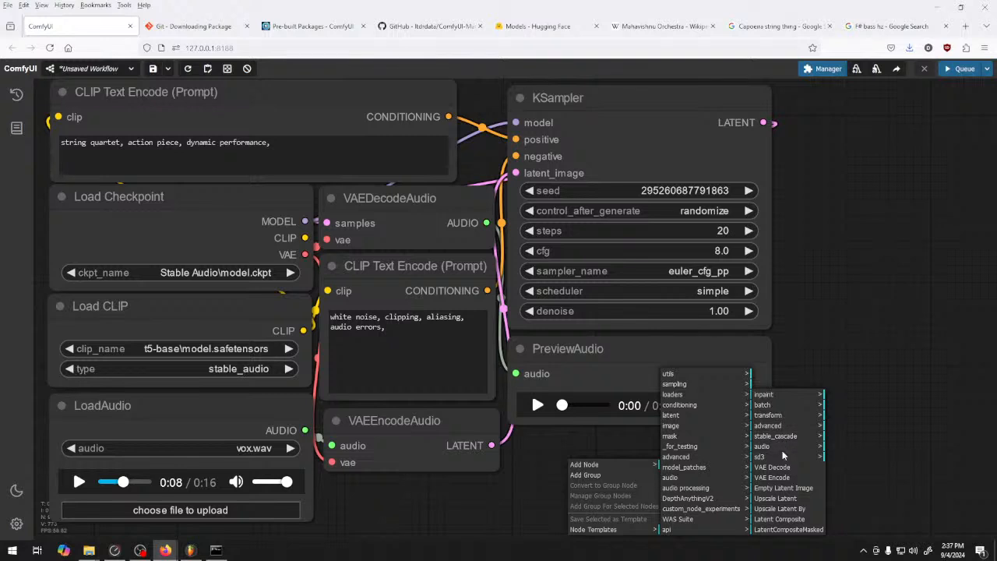
{"action": "left_click", "coordinate": [782, 449]}
{"action": "left_click", "coordinate": [871, 468]}
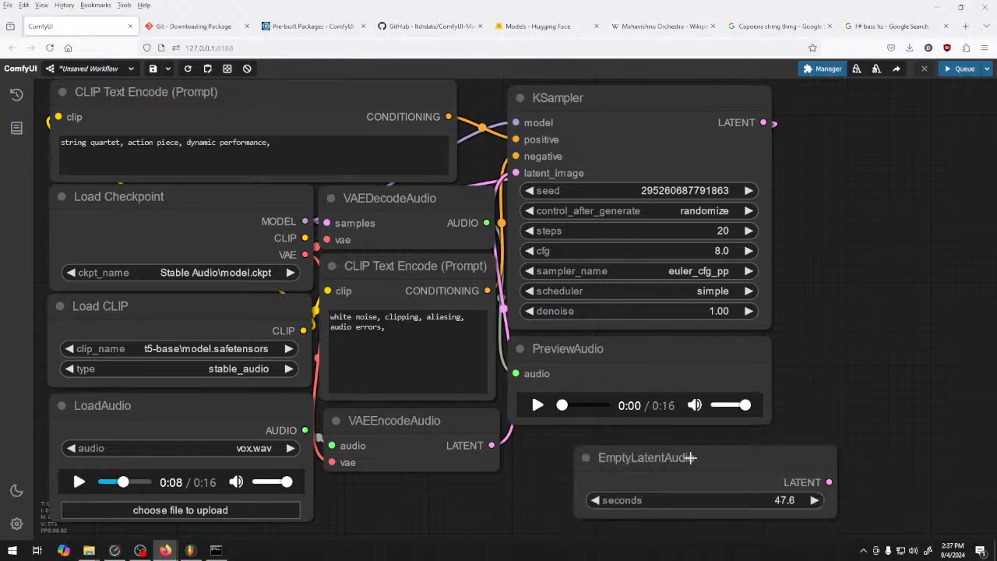
{"action": "left_click_drag", "start_coordinate": [690, 458], "coordinate": [641, 463]}
{"action": "left_click_drag", "start_coordinate": [733, 506], "coordinate": [678, 505]}
{"action": "left_click", "coordinate": [677, 505]}
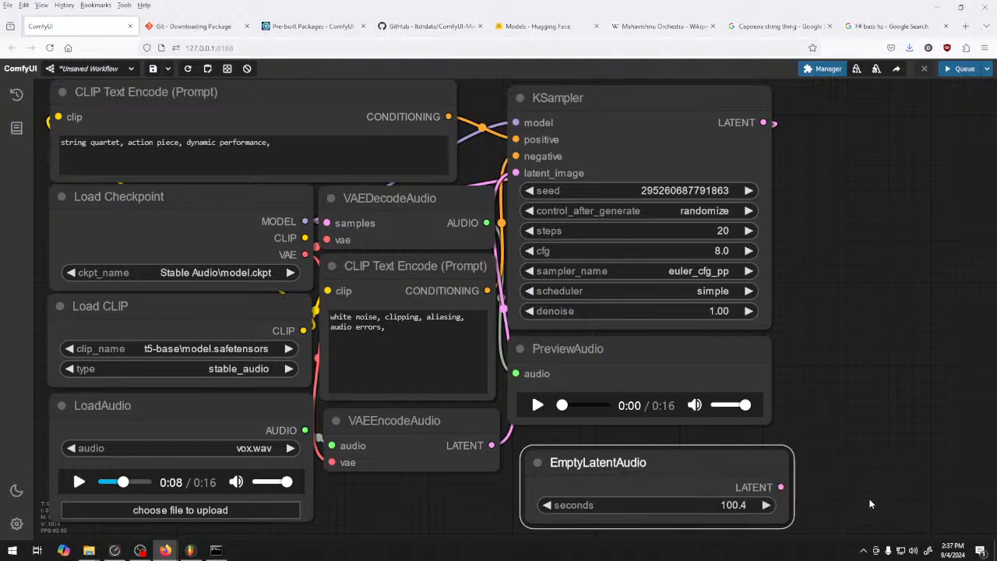
{"action": "right_click", "coordinate": [712, 472]}
{"action": "left_click", "coordinate": [766, 530]}
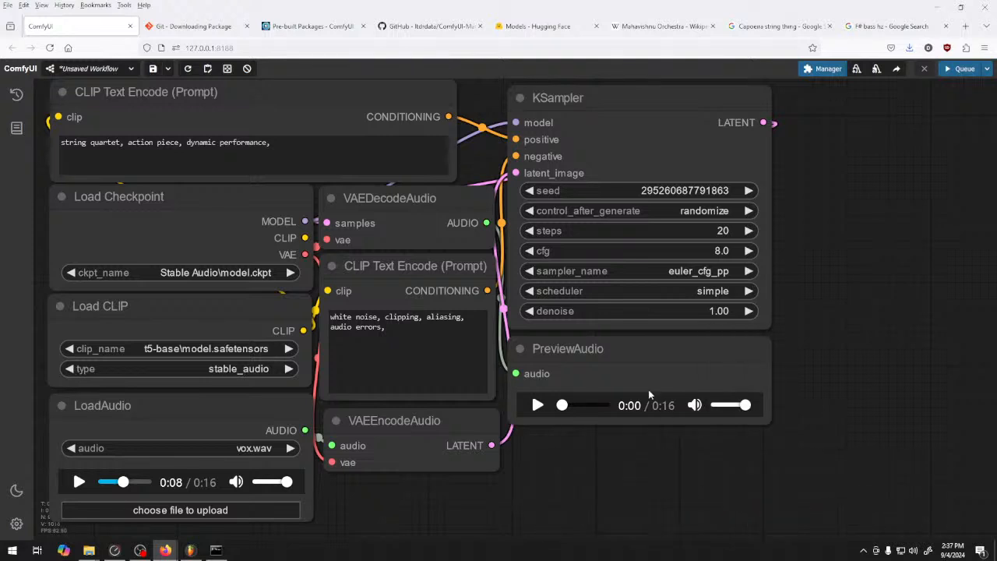
Play the string quartet preview, and queue another generation with "marcato," appended to the positive prompt
{"action": "left_click", "coordinate": [538, 405]}
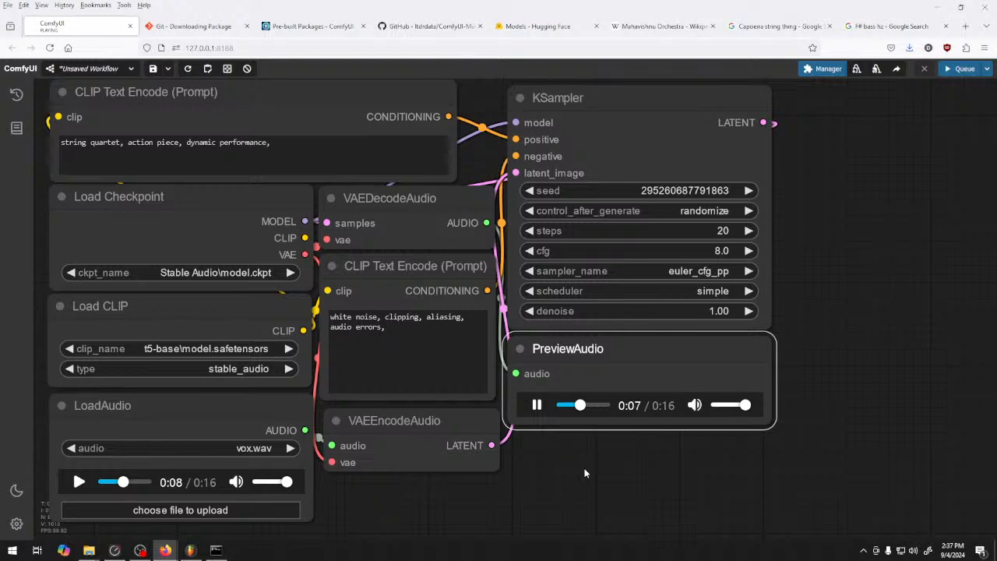
{"action": "left_click", "coordinate": [348, 170]}
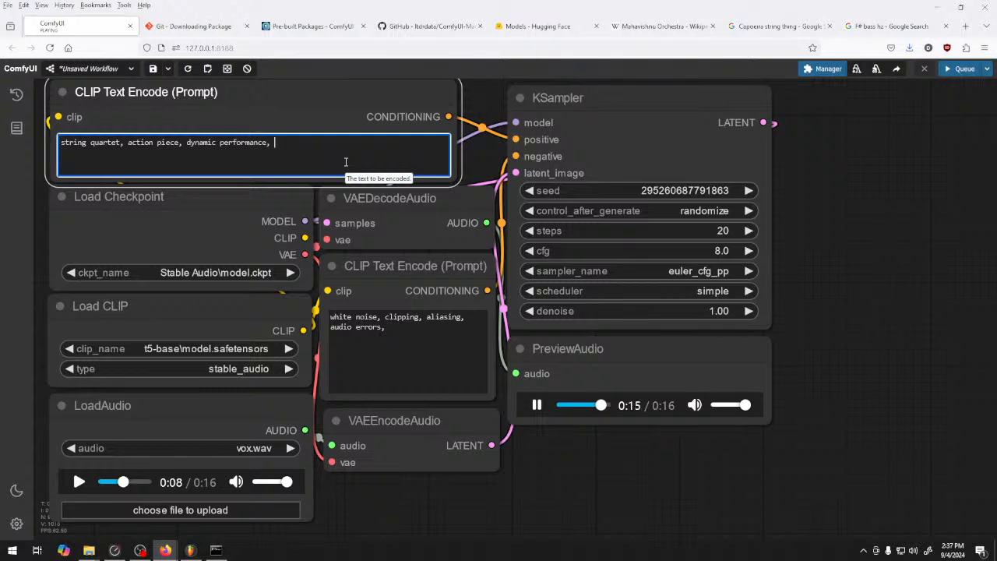
{"action": "type", "text": "marcato,"}
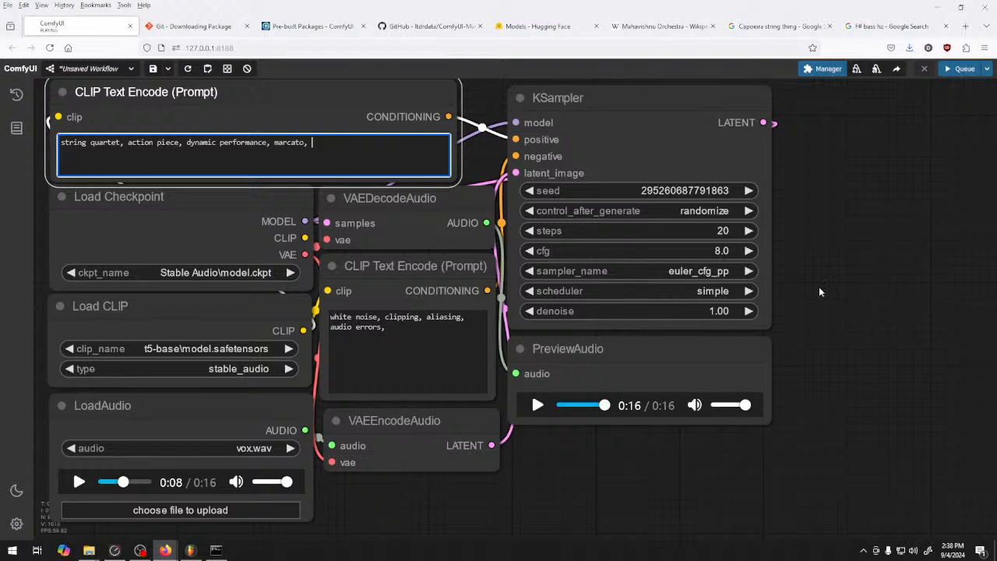
{"action": "left_click", "coordinate": [866, 232]}
{"action": "left_click", "coordinate": [949, 70]}
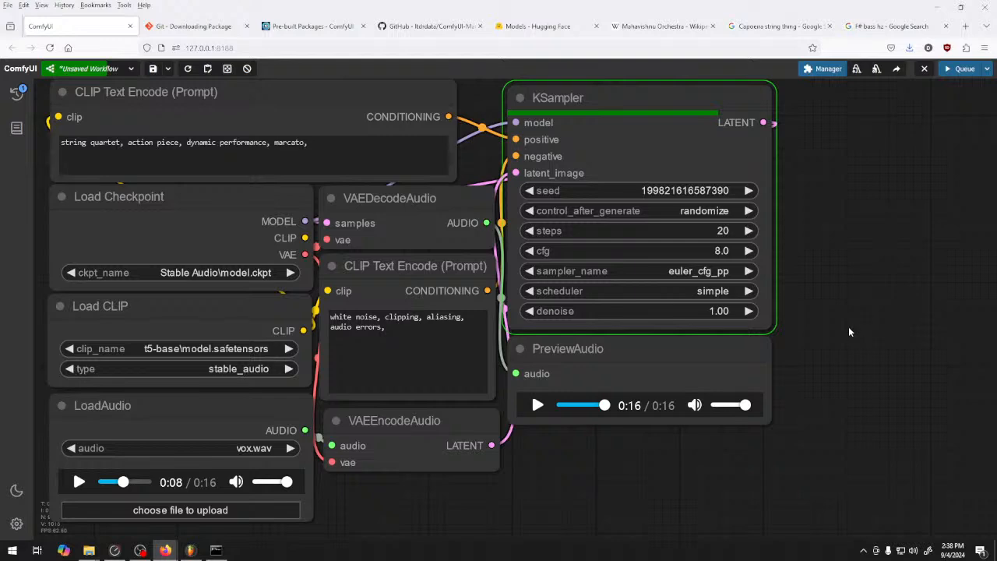
Check the console window during the generation, and play most of the marcato preview before pausing it
{"action": "left_click", "coordinate": [222, 550]}
{"action": "left_click", "coordinate": [222, 550]}
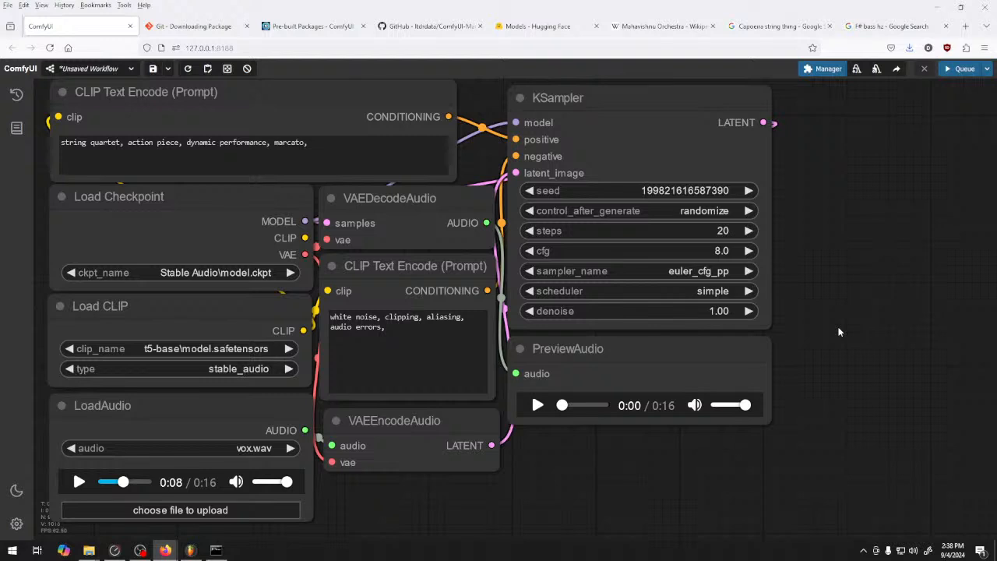
{"action": "left_click", "coordinate": [538, 405]}
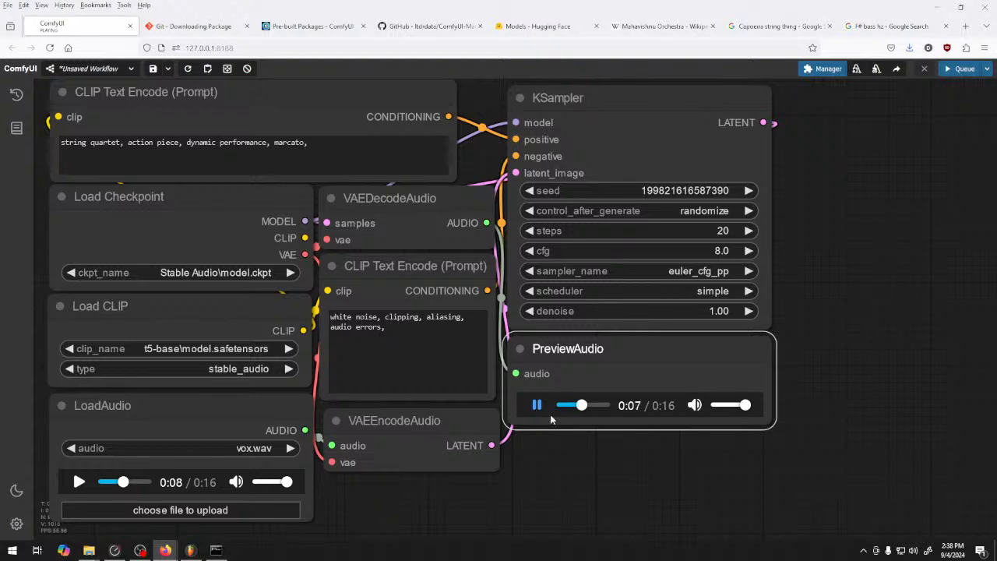
{"action": "double_click", "coordinate": [220, 143]}
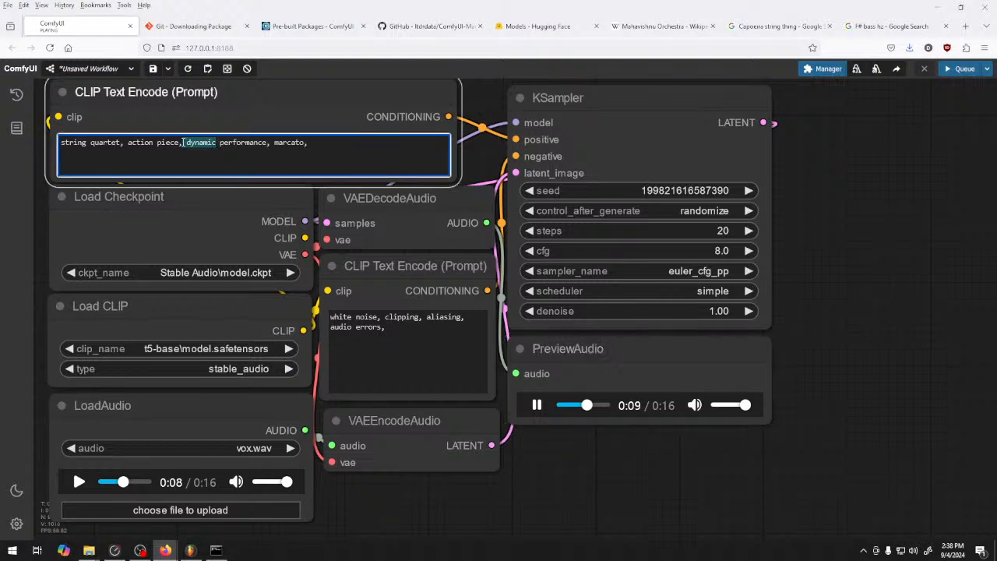
{"action": "left_click", "coordinate": [364, 148]}
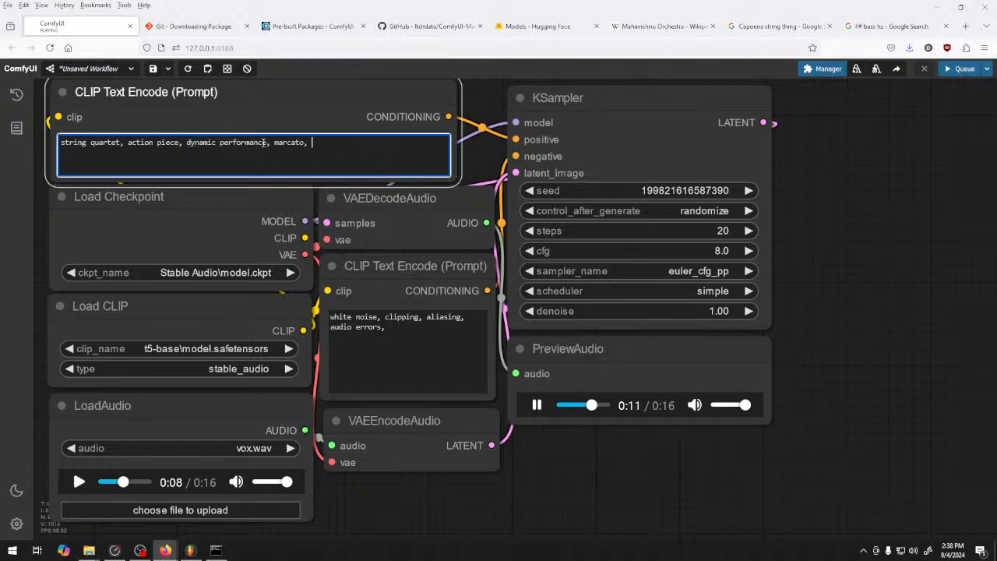
{"action": "left_click", "coordinate": [535, 404]}
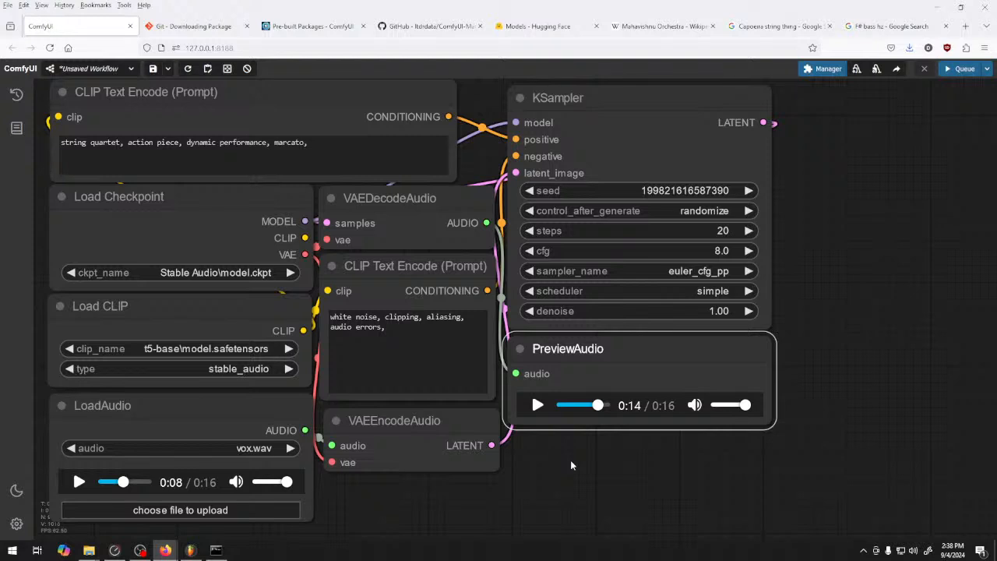
Remove "dynamic performance," from the positive prompt and queue a new generation
{"action": "left_click", "coordinate": [318, 149]}
{"action": "left_click_drag", "start_coordinate": [270, 144], "coordinate": [187, 144]}
{"action": "key", "text": "BackSpace"}
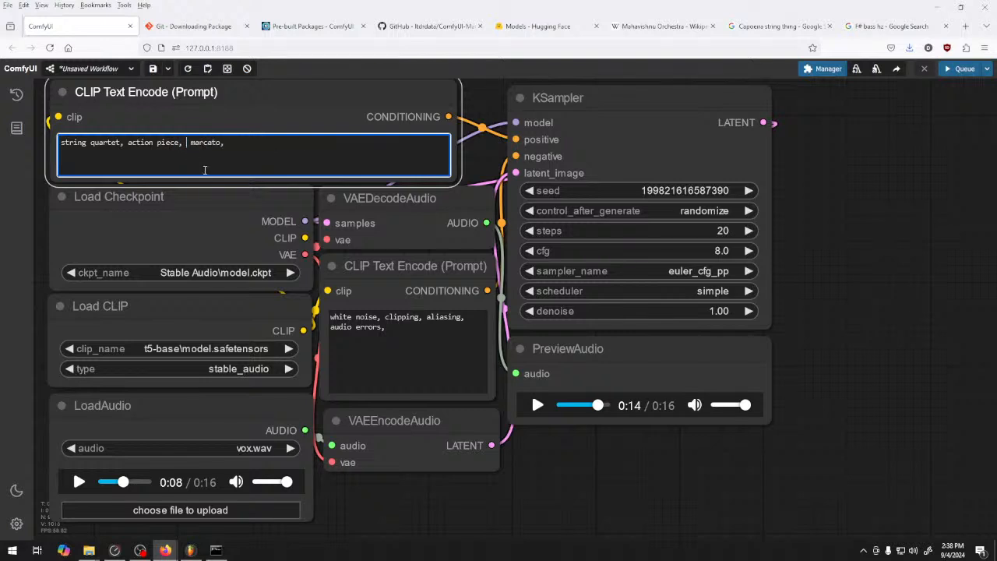
{"action": "key", "text": "Delete"}
{"action": "left_click", "coordinate": [959, 72]}
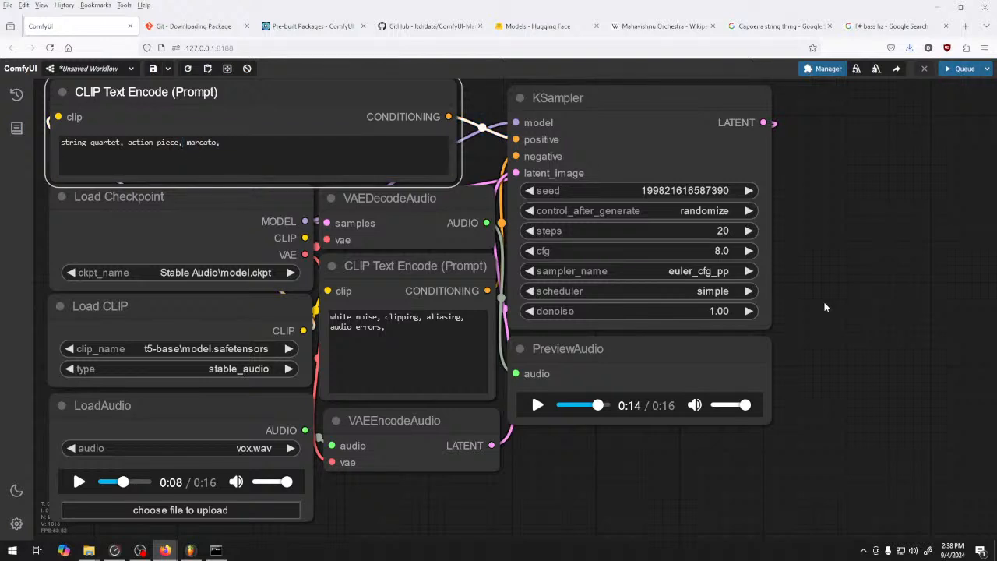
{"action": "left_click", "coordinate": [960, 69]}
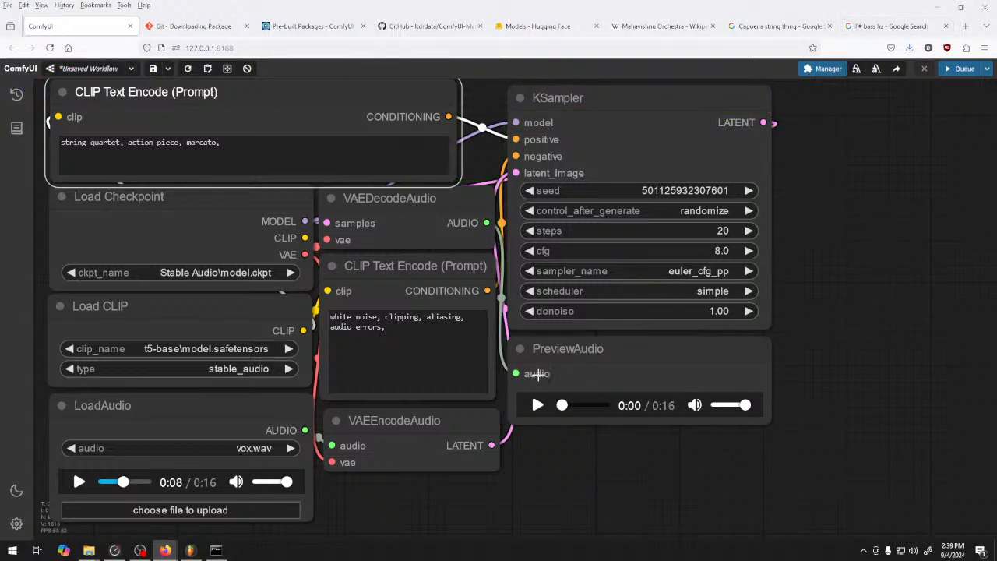
Play the shortened prompt's preview, pause it, and append "heavy low end," to the positive prompt
{"action": "left_click", "coordinate": [537, 406]}
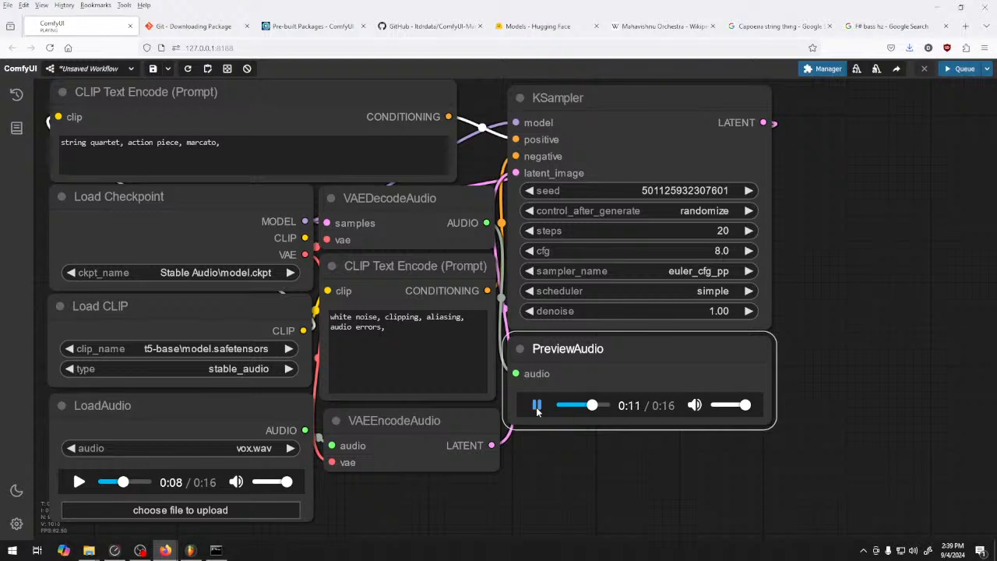
{"action": "left_click", "coordinate": [537, 407]}
{"action": "left_click", "coordinate": [263, 151]}
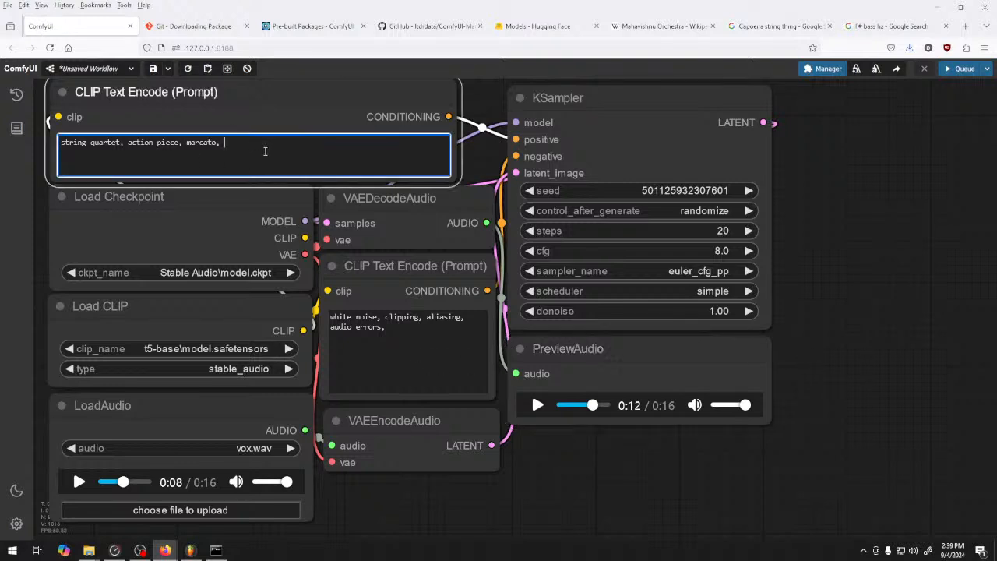
{"action": "type", "text": "heavy loe"}
{"action": "key", "text": "BackSpace"}
{"action": "type", "text": "w end,"}
Set the KSampler scheduler to exponential and the sampler to dpm_2_ancestral, and queue a generation
{"action": "left_click", "coordinate": [699, 293]}
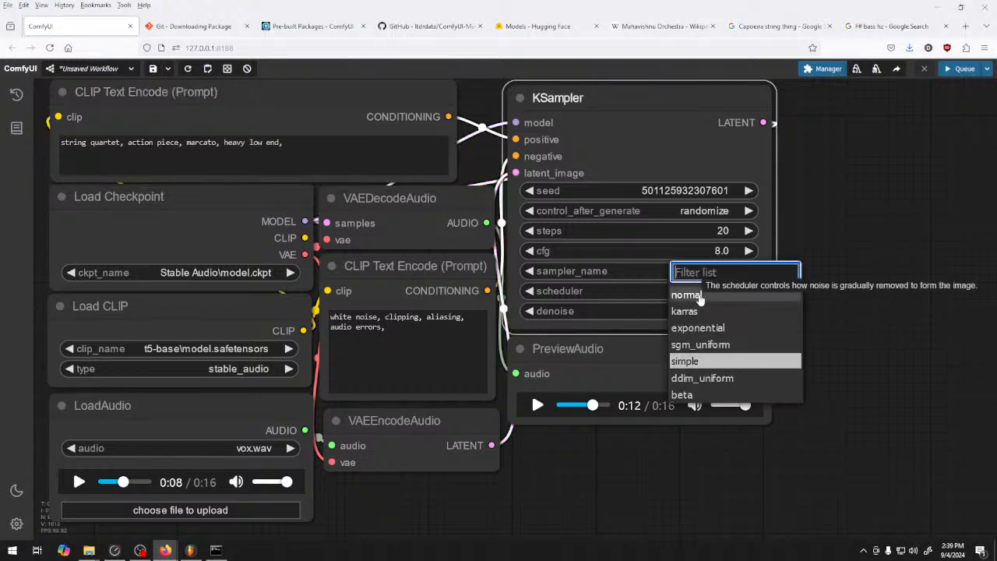
{"action": "left_click", "coordinate": [748, 327]}
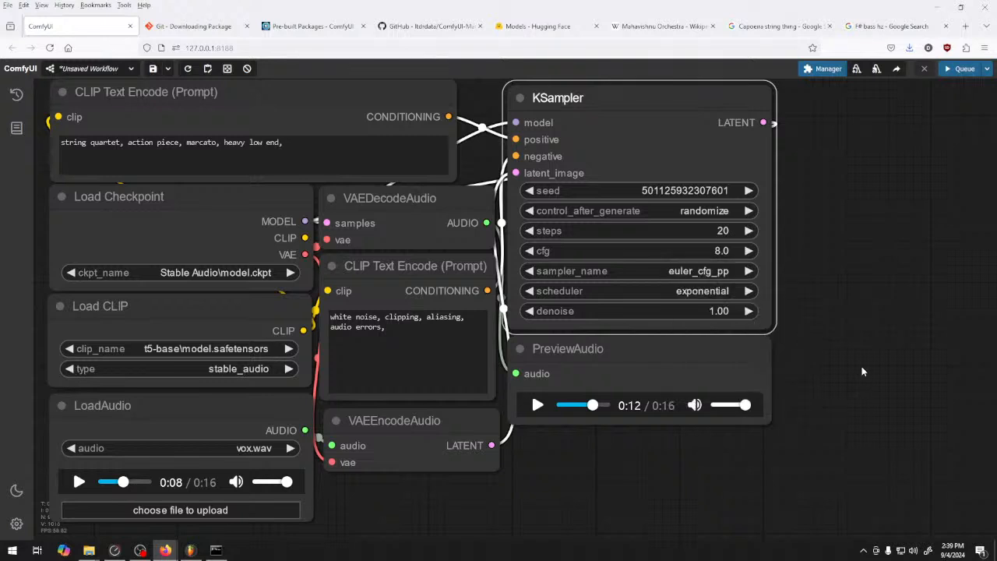
{"action": "left_click", "coordinate": [705, 273]}
{"action": "left_click", "coordinate": [723, 314]}
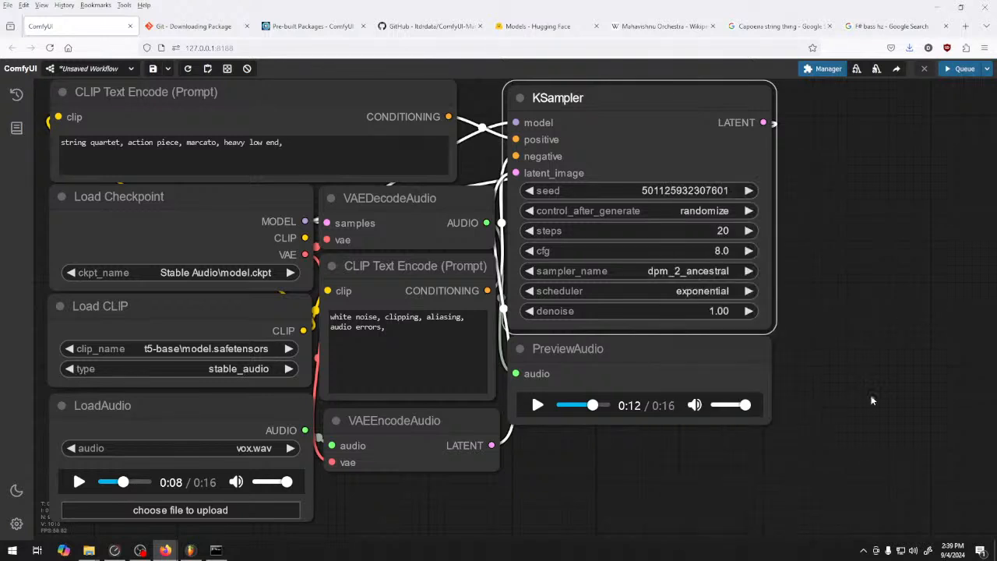
{"action": "key", "text": "ctrl+Return"}
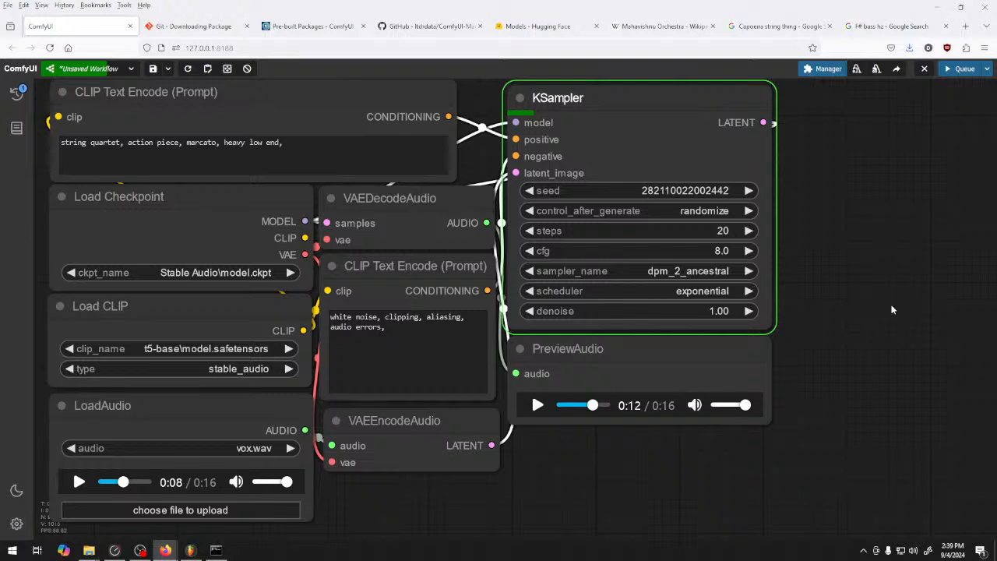
Append "cinematic" to the positive prompt and audition the newly generated preview at a reduced volume
{"action": "left_click", "coordinate": [340, 157]}
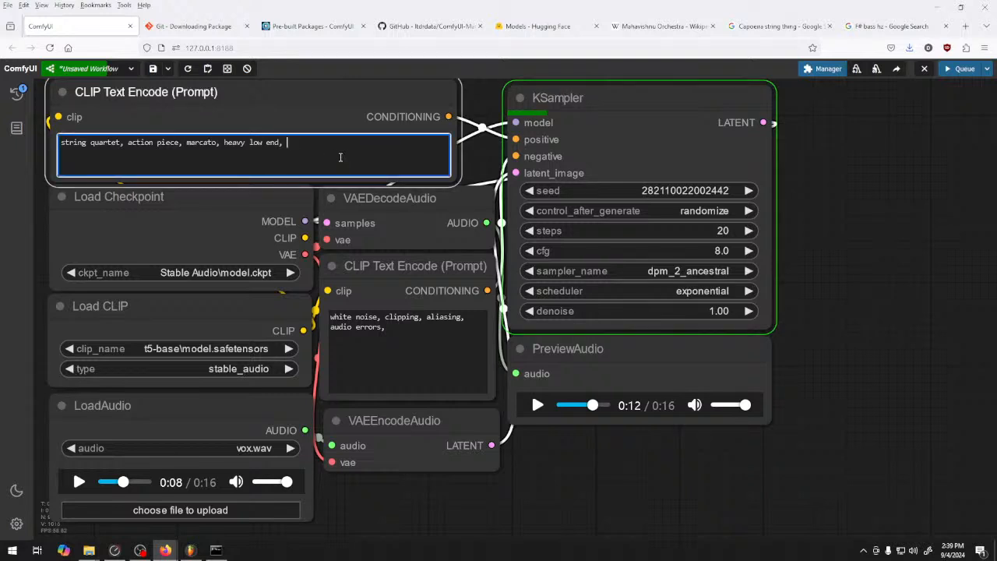
{"action": "type", "text": "cinematic"}
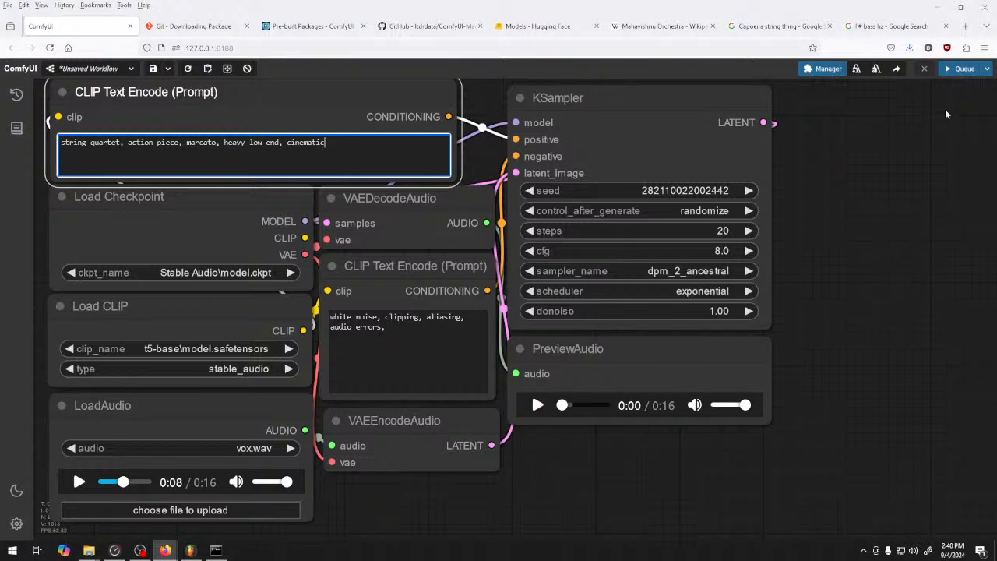
{"action": "left_click", "coordinate": [538, 405]}
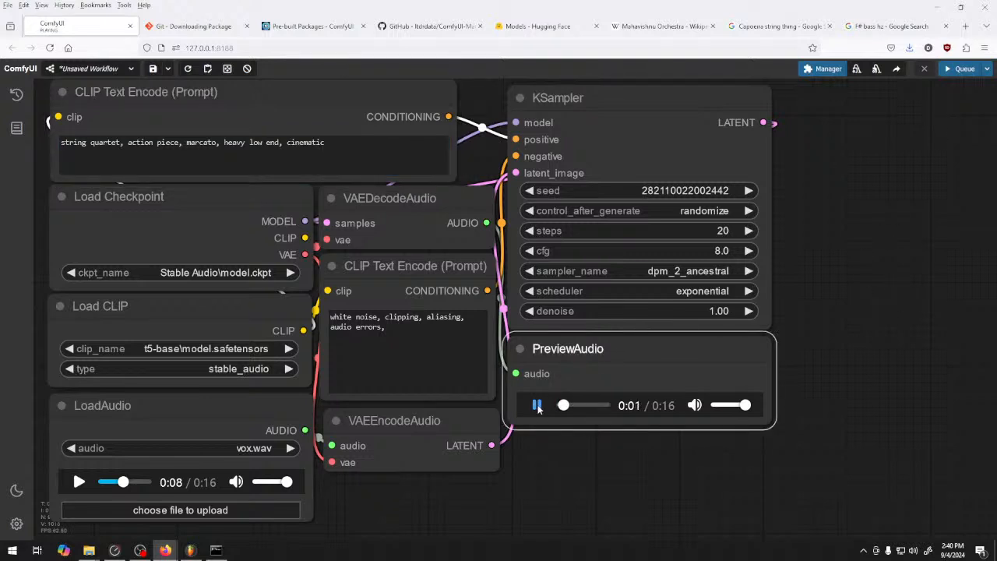
{"action": "left_click_drag", "start_coordinate": [744, 405], "coordinate": [724, 405]}
{"action": "left_click", "coordinate": [538, 405]}
{"action": "left_click", "coordinate": [737, 406]}
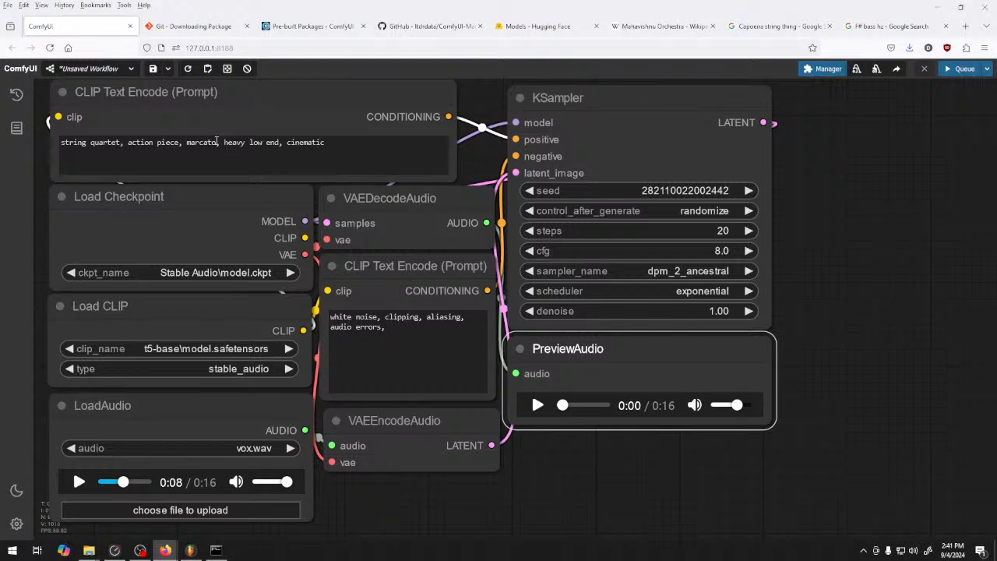
Cut the positive prompt down to "string quartet, cinematic" and queue a new generation
{"action": "left_click_drag", "start_coordinate": [221, 143], "coordinate": [129, 148]}
{"action": "key", "text": "BackSpace"}
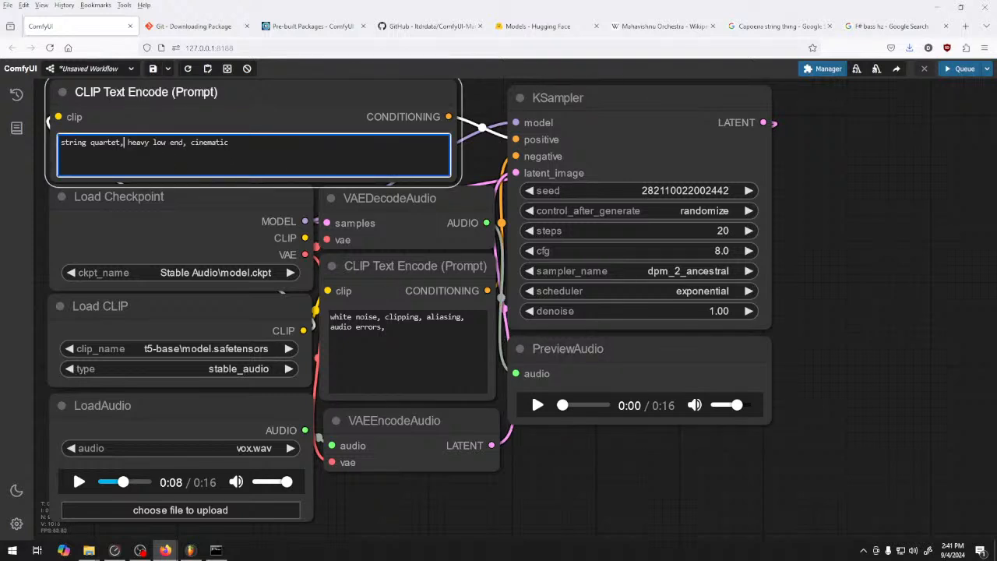
{"action": "left_click_drag", "start_coordinate": [189, 147], "coordinate": [131, 152]}
{"action": "key", "text": "BackSpace"}
{"action": "key", "text": "ctrl+Return"}
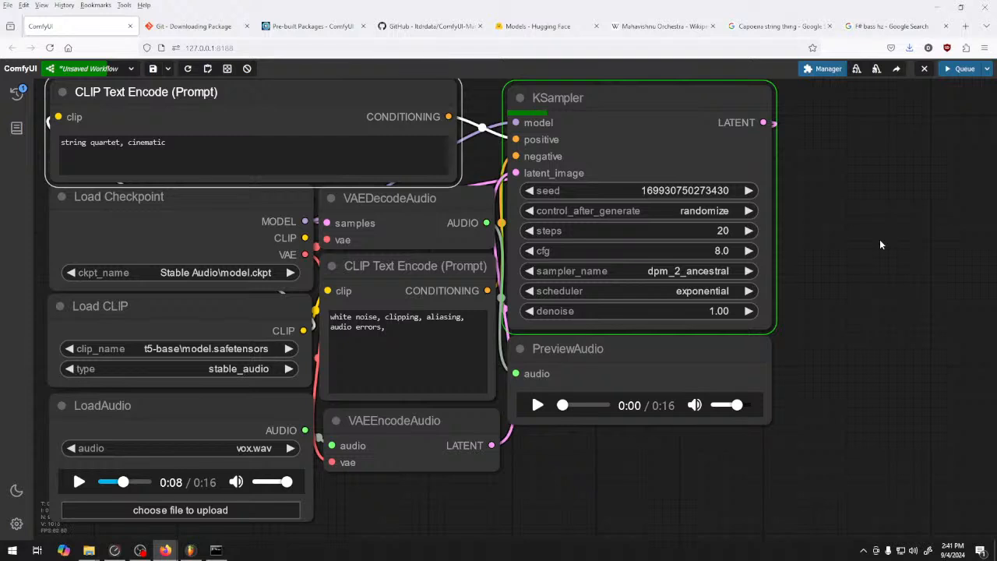
Set the KSampler sampler to euler and the scheduler to simple
{"action": "left_click", "coordinate": [687, 273]}
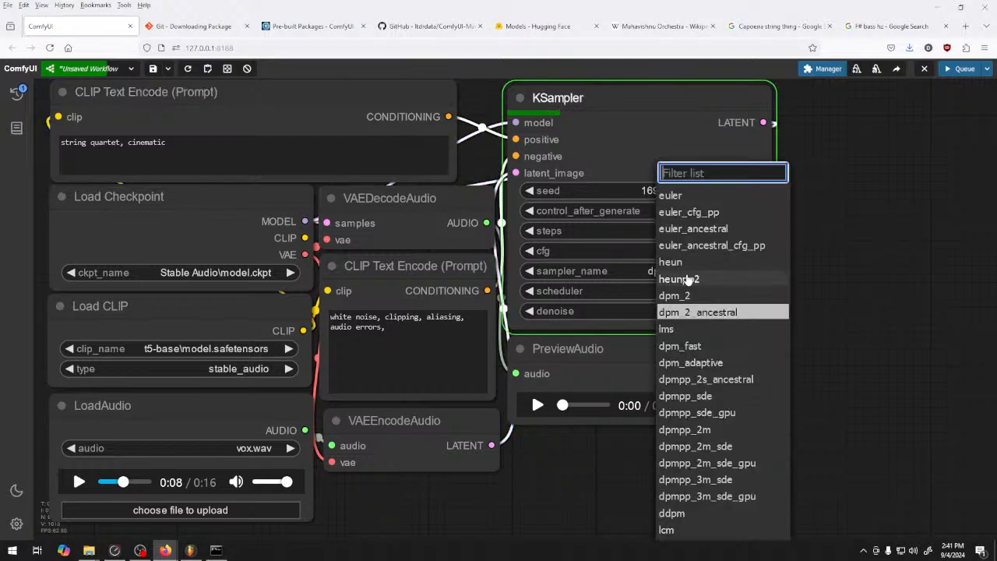
{"action": "left_click", "coordinate": [692, 199]}
{"action": "left_click", "coordinate": [695, 295]}
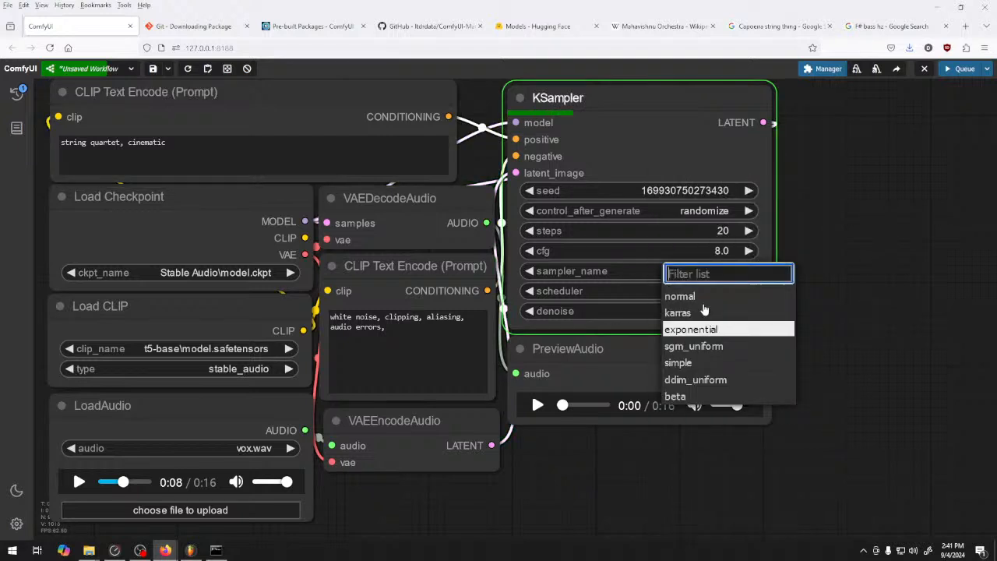
{"action": "left_click", "coordinate": [707, 363]}
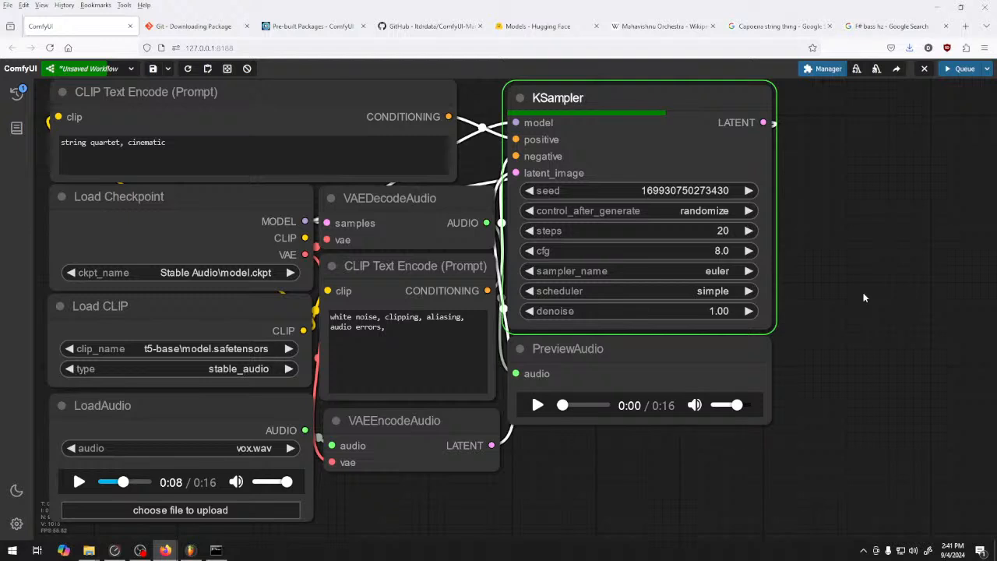
Append ", allegro, agitato" to the positive prompt
{"action": "left_click", "coordinate": [208, 167]}
{"action": "type", "text": ","}
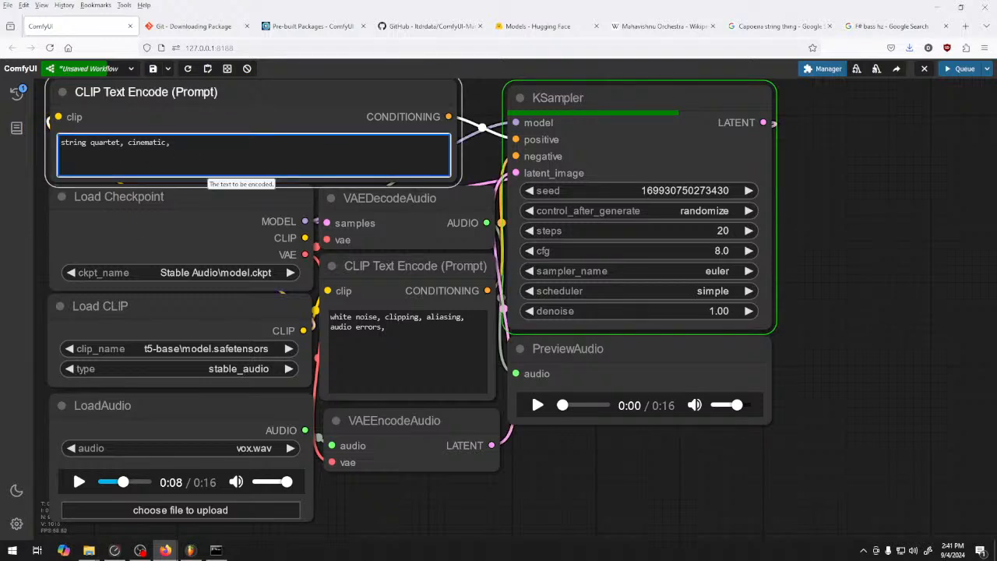
{"action": "type", "text": " allegro, agitato"}
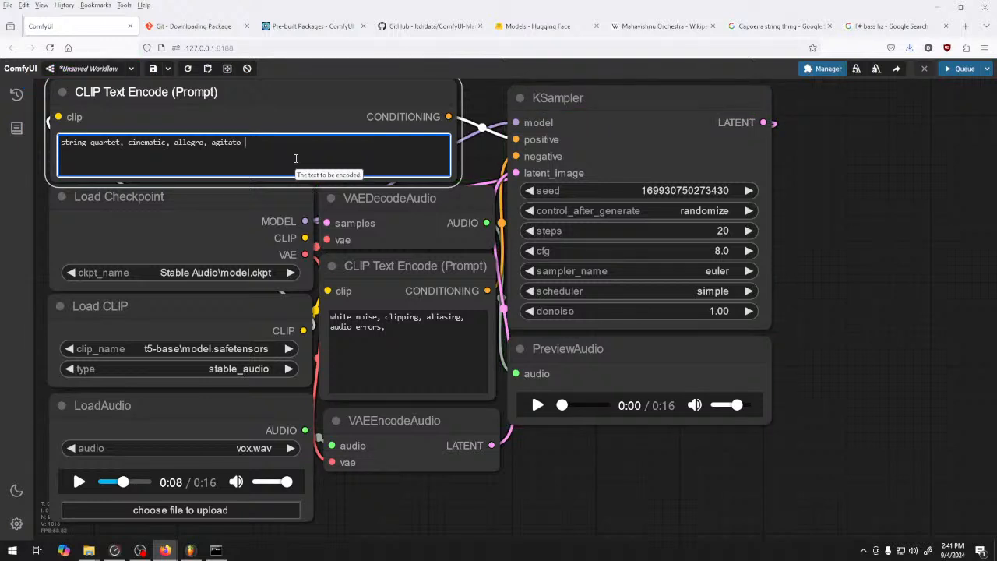
{"action": "left_click", "coordinate": [881, 247]}
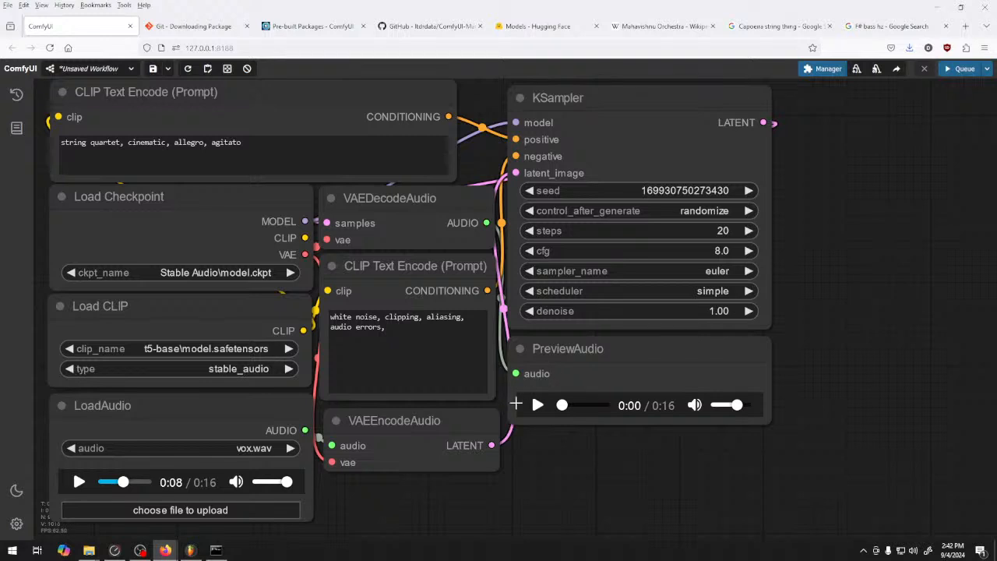
Play the string quartet preview and queue a generation with the allegro, agitato prompt
{"action": "left_click", "coordinate": [537, 405]}
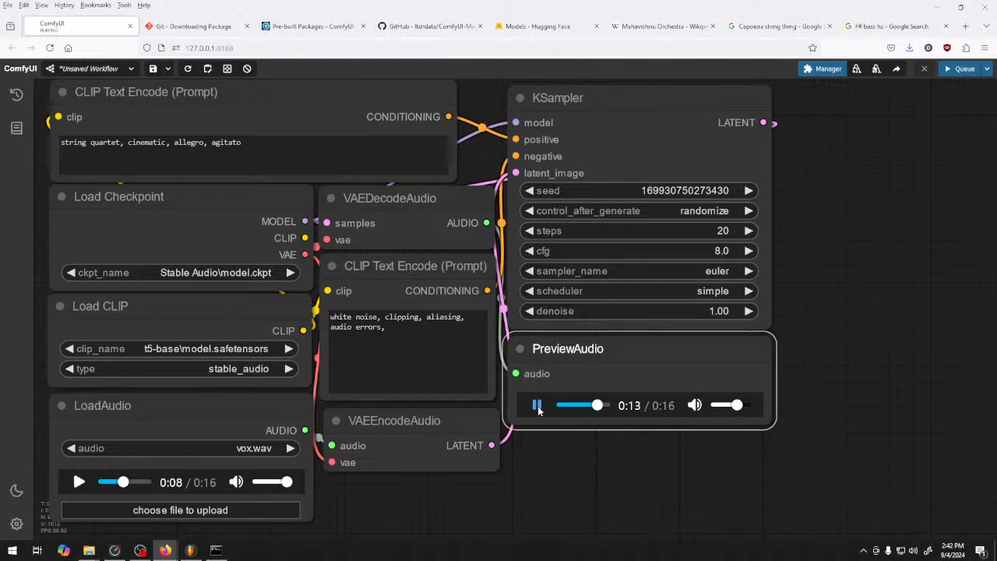
{"action": "left_click", "coordinate": [537, 406]}
{"action": "left_click", "coordinate": [538, 406]}
{"action": "left_click", "coordinate": [538, 406]}
{"action": "left_click", "coordinate": [960, 69]}
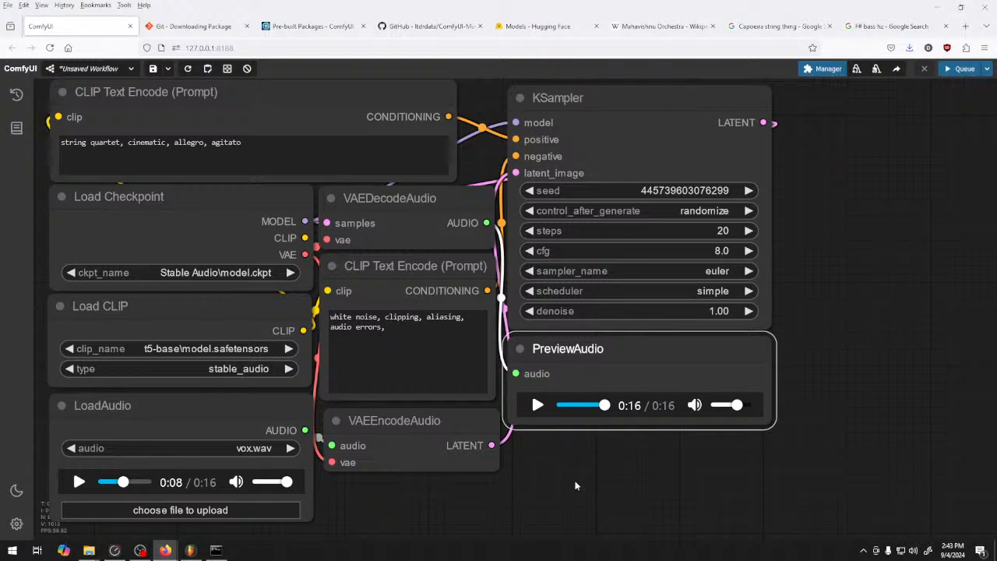
Replace "string quartet" with "full orchestra" in the positive prompt, and generate and play the audio
{"action": "left_click", "coordinate": [249, 151]}
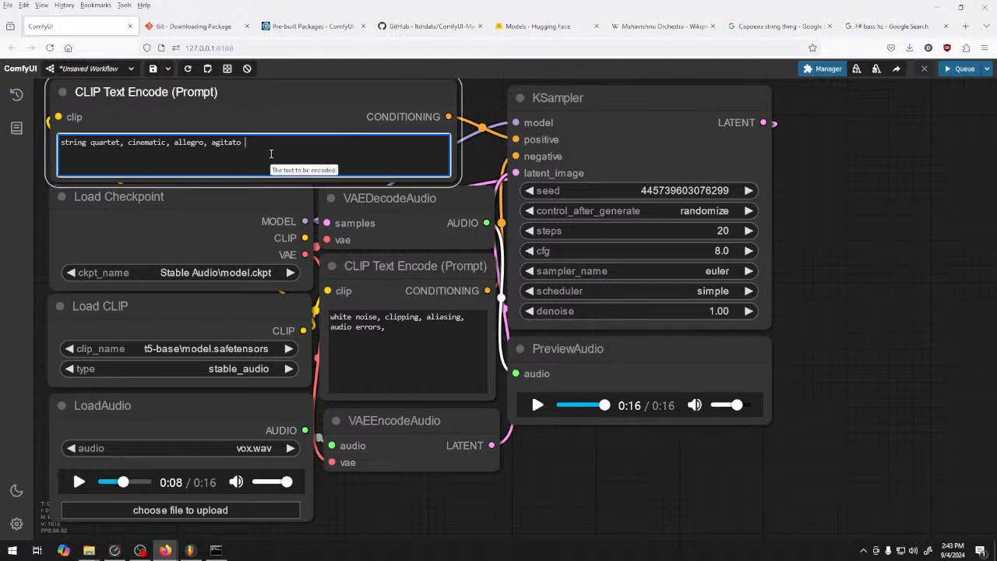
{"action": "left_click_drag", "start_coordinate": [121, 143], "coordinate": [20, 149]}
{"action": "type", "text": "full orch"}
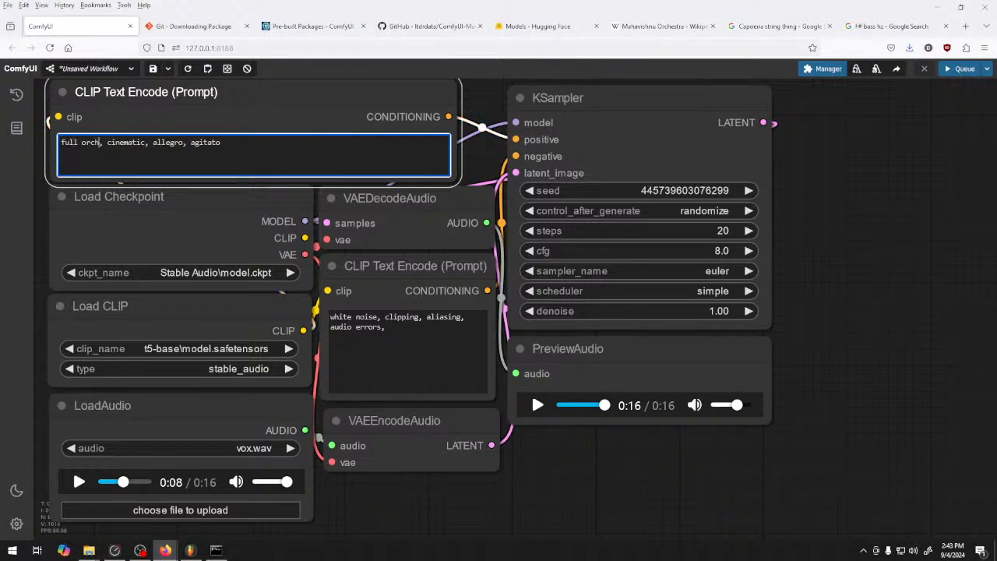
{"action": "type", "text": "estra"}
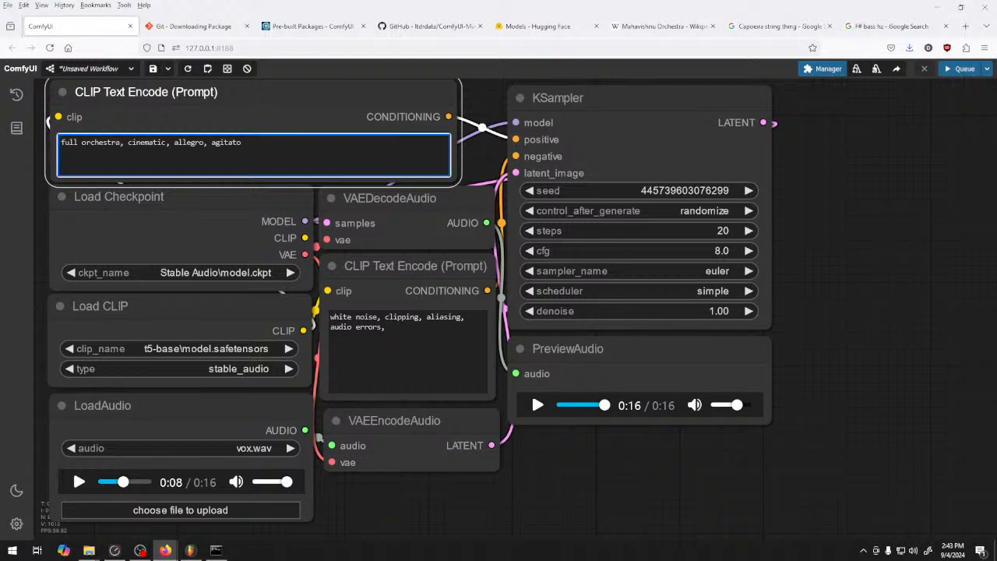
{"action": "left_click", "coordinate": [963, 69]}
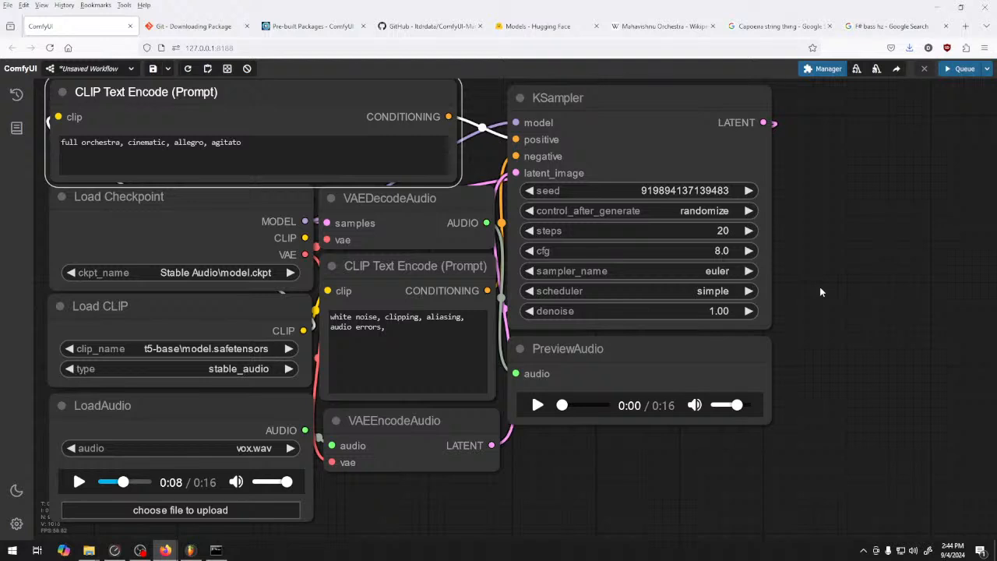
{"action": "left_click", "coordinate": [538, 405]}
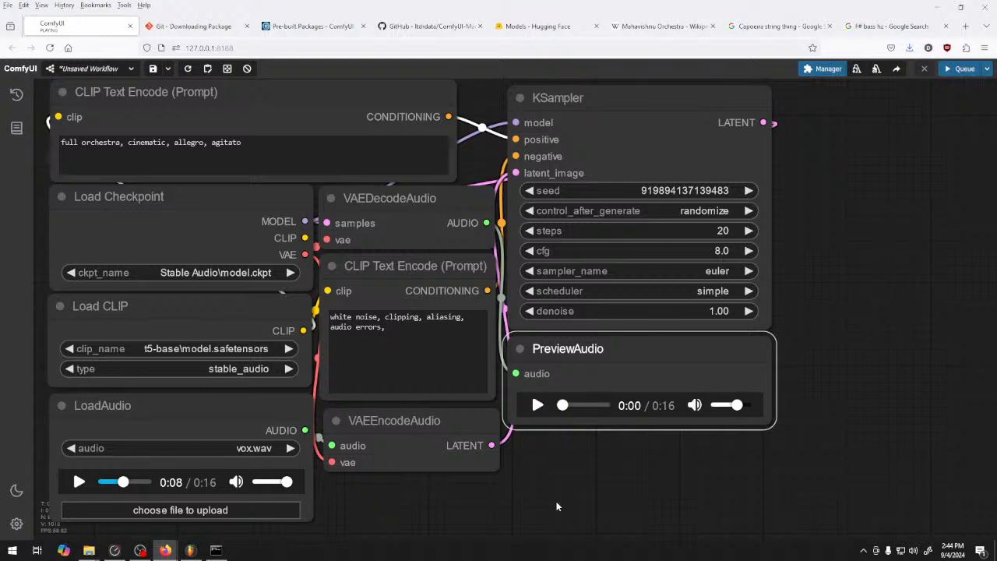
Search Google for "word for loud music theory" and select the term "Mezzo forte" in the featured answer
{"action": "left_click", "coordinate": [888, 26]}
{"action": "left_click", "coordinate": [263, 92]}
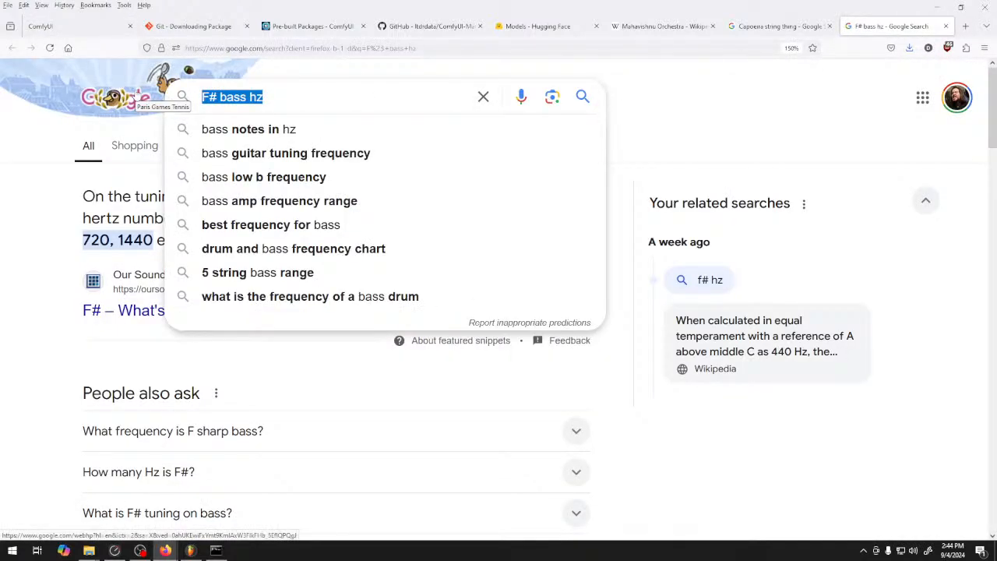
{"action": "type", "text": "word for loud music "}
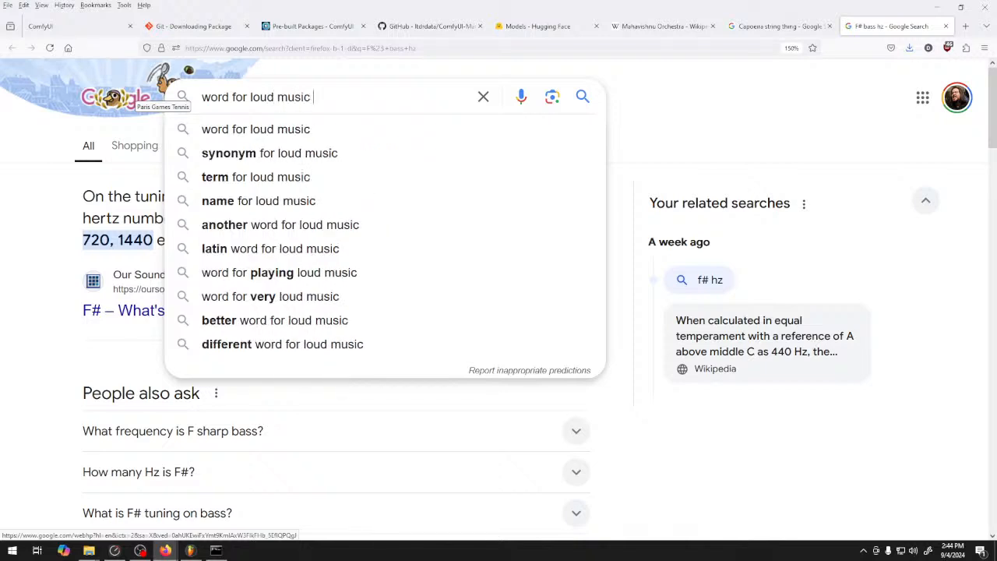
{"action": "type", "text": "theory"}
{"action": "key", "text": "Return"}
{"action": "left_click_drag", "start_coordinate": [336, 196], "coordinate": [422, 197]}
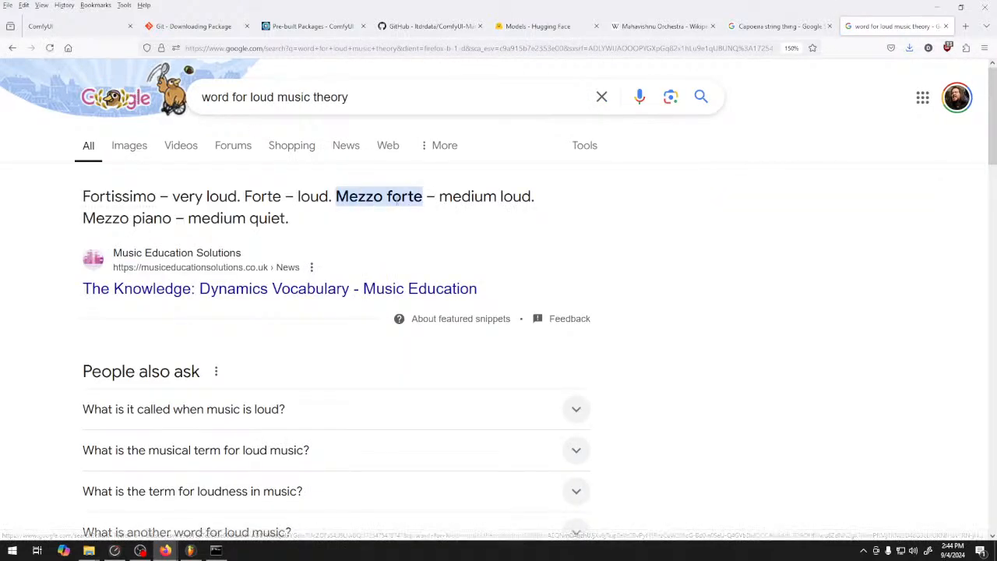
{"action": "left_click_drag", "start_coordinate": [335, 197], "coordinate": [423, 196]}
{"action": "key", "text": "ctrl+c"}
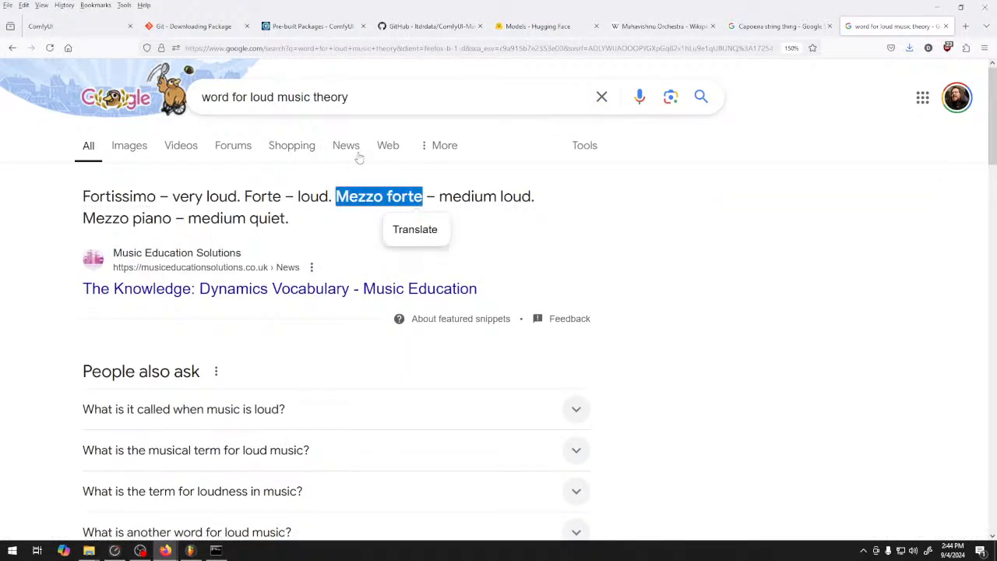
Switch back to ComfyUI, replace "agitato" with "mezzo forte" in the positive prompt, and generate and play the audio
{"action": "left_click", "coordinate": [89, 33]}
{"action": "left_click", "coordinate": [273, 146]}
{"action": "key", "text": "BackSpace"}
{"action": "key", "text": "BackSpace"}
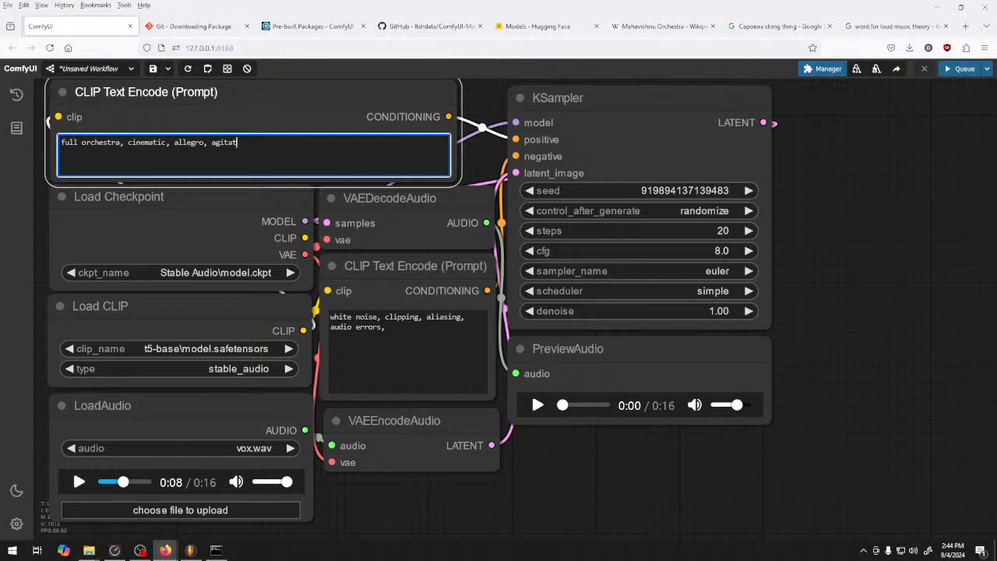
{"action": "key", "text": "BackSpace"}
{"action": "key", "text": "BackSpace"}
{"action": "key", "text": "BackSpace"}
{"action": "key", "text": "BackSpace"}
{"action": "key", "text": "BackSpace"}
{"action": "key", "text": "ctrl+v"}
{"action": "left_click", "coordinate": [962, 69]}
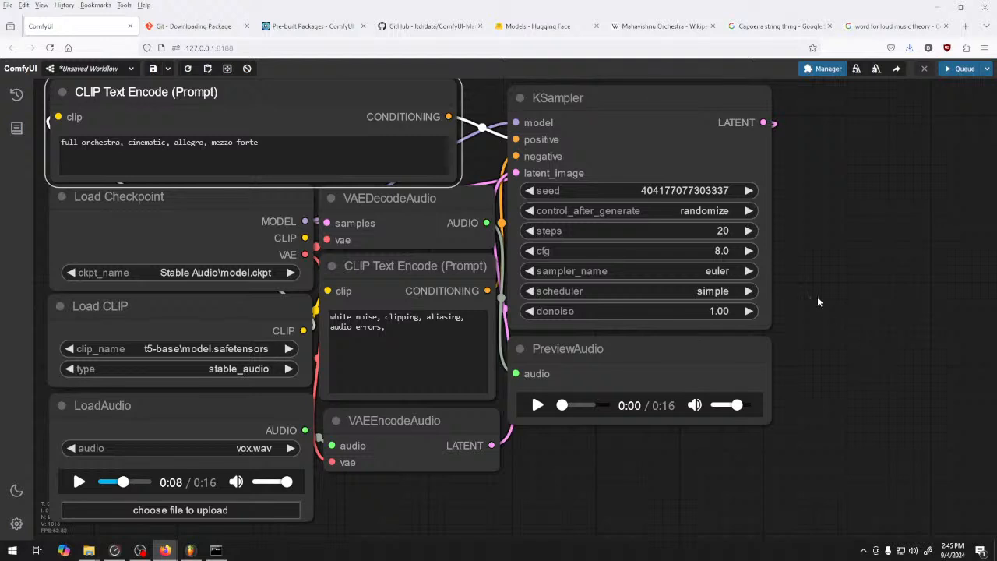
{"action": "left_click", "coordinate": [536, 406]}
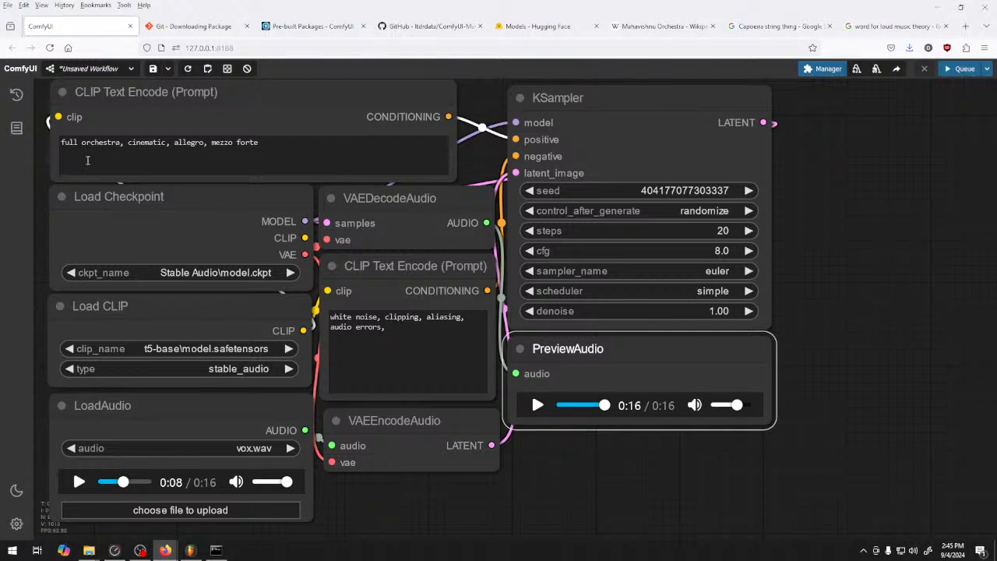
Replace "full" with "entire" before "orchestra" in the positive prompt and queue a generation
{"action": "double_click", "coordinate": [68, 142]}
{"action": "type", "text": "Entir"}
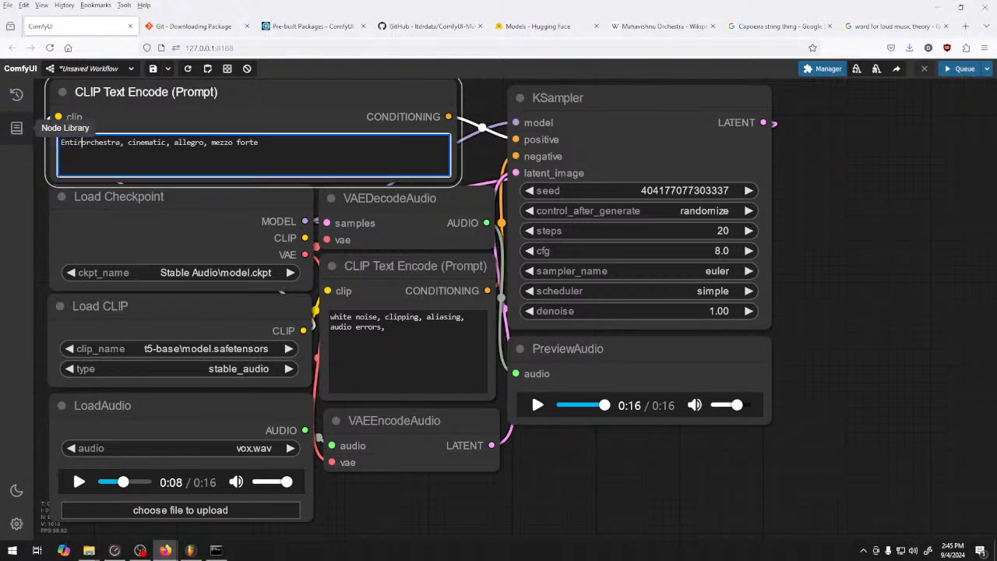
{"action": "key", "text": "BackSpace"}
{"action": "key", "text": "BackSpace"}
{"action": "key", "text": "BackSpace"}
{"action": "key", "text": "BackSpace"}
{"action": "key", "text": "BackSpace"}
{"action": "type", "text": "entire"}
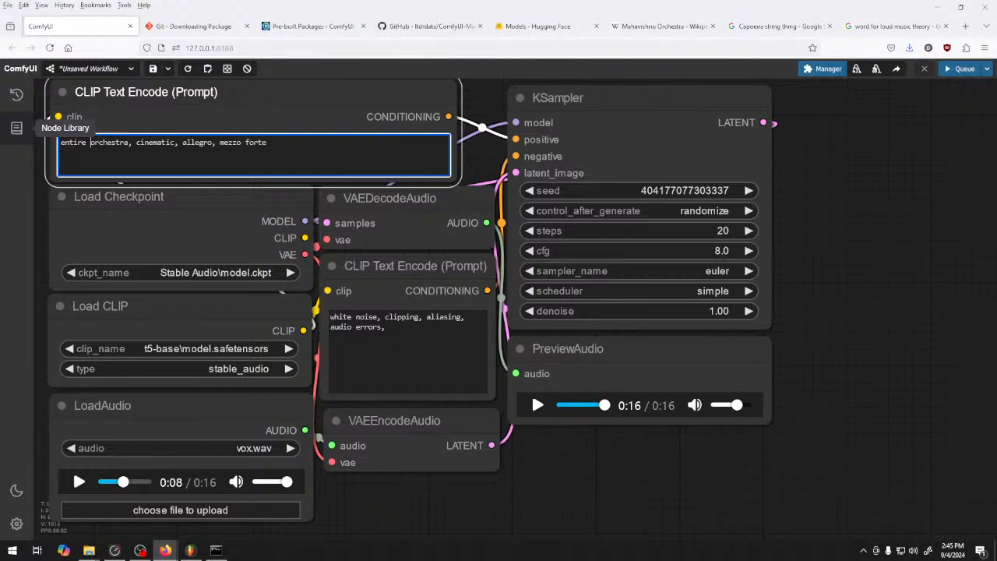
{"action": "left_click", "coordinate": [960, 68]}
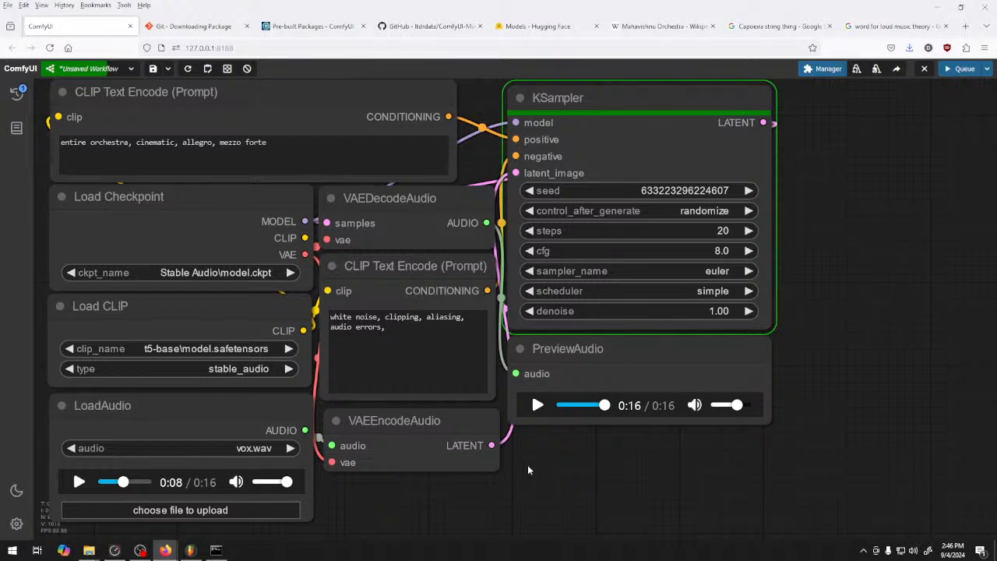
Play the entire orchestra preview until near its end while appending ", solo opera singer" to the positive prompt
{"action": "left_click", "coordinate": [537, 406]}
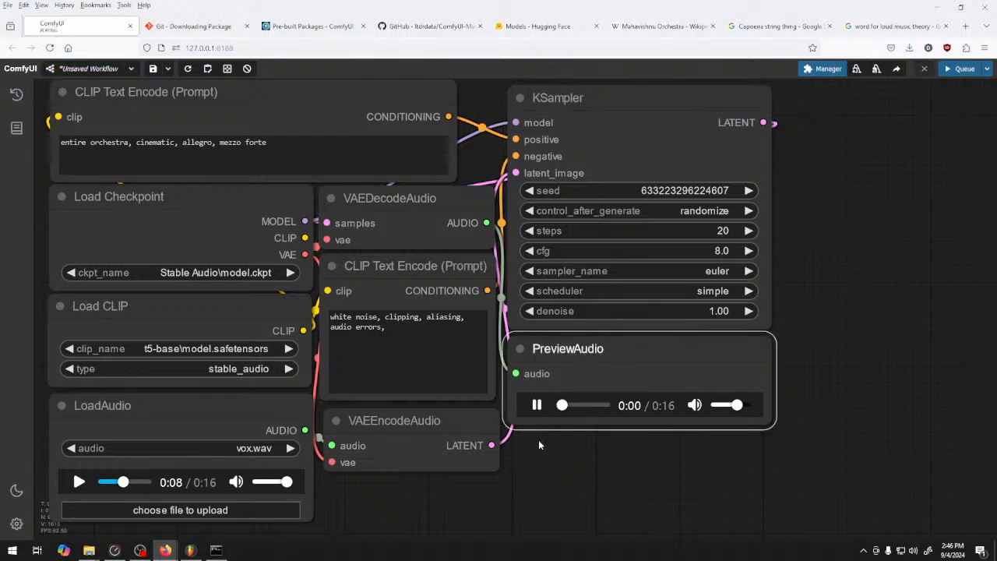
{"action": "left_click", "coordinate": [303, 140]}
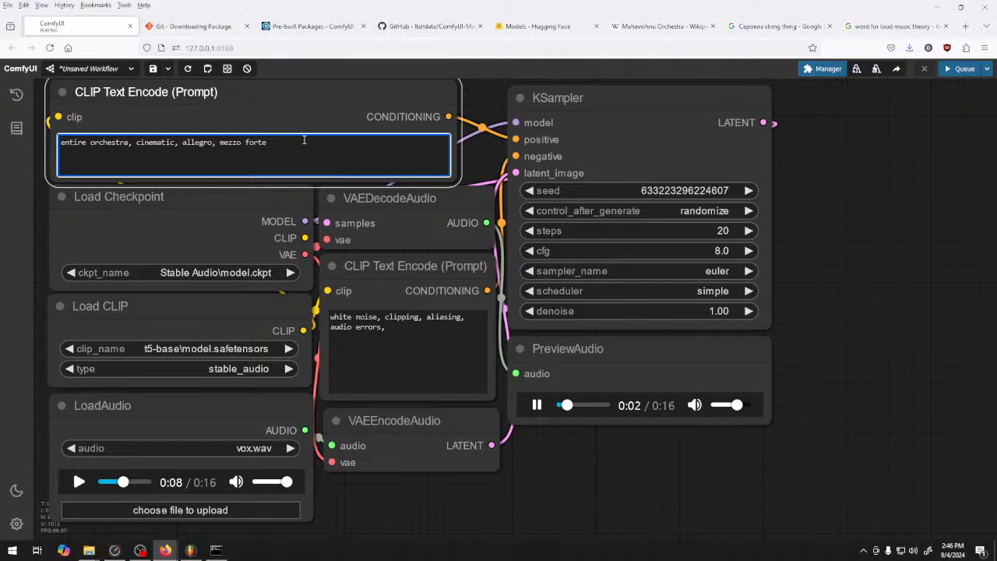
{"action": "type", "text": ", solo opera singer"}
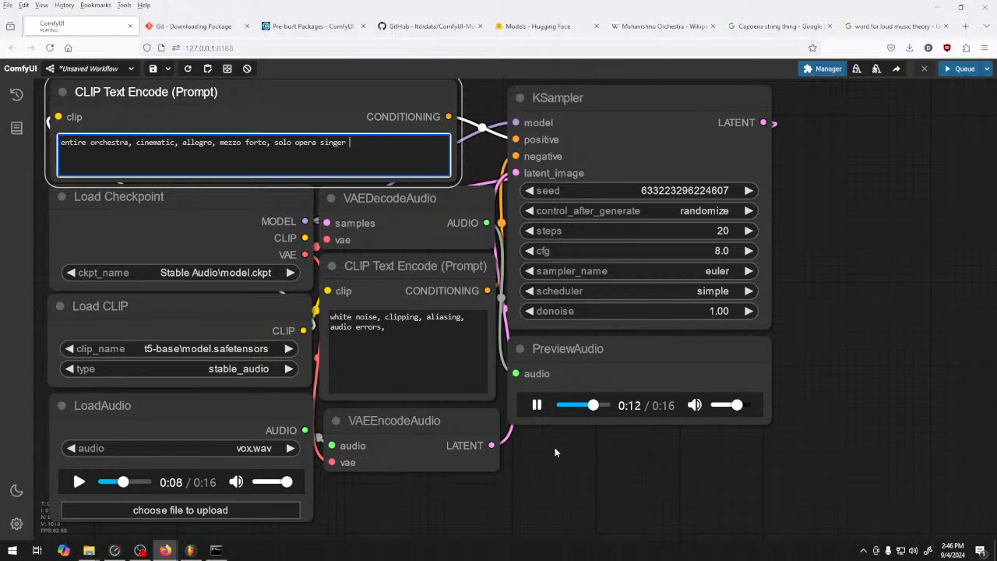
{"action": "left_click", "coordinate": [541, 411]}
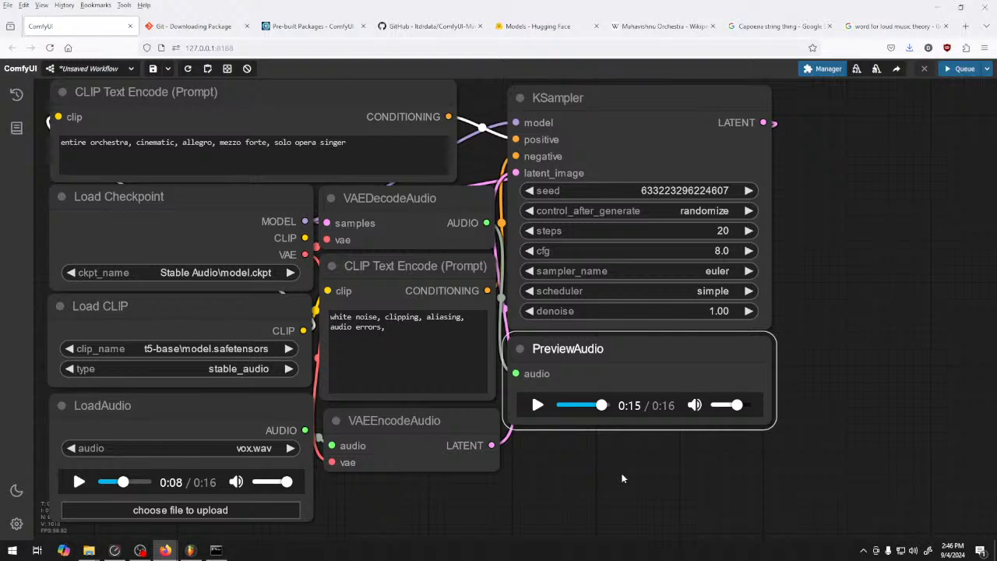
Generate audio from the solo opera singer prompt and play its preview
{"action": "left_click", "coordinate": [963, 69]}
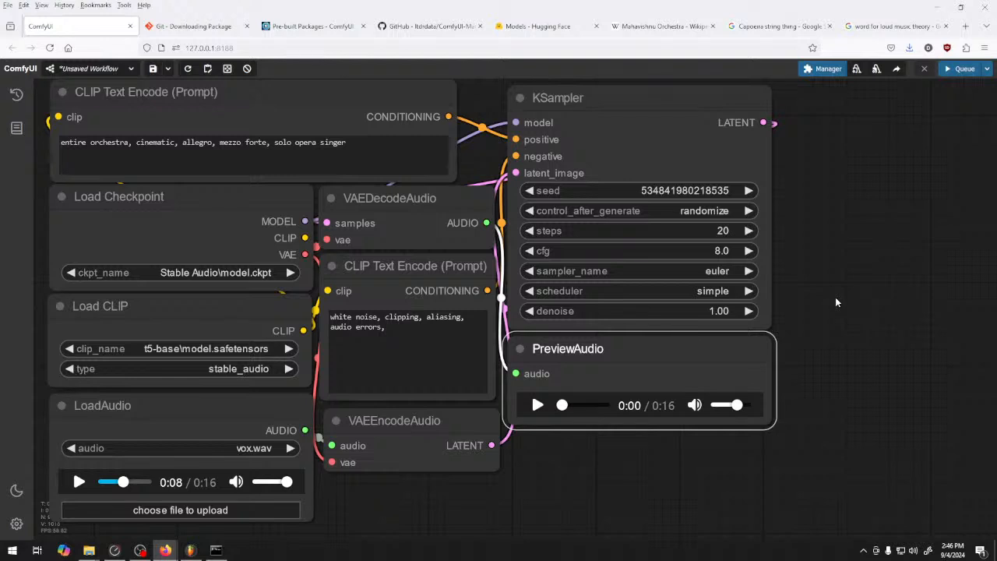
{"action": "left_click", "coordinate": [538, 405]}
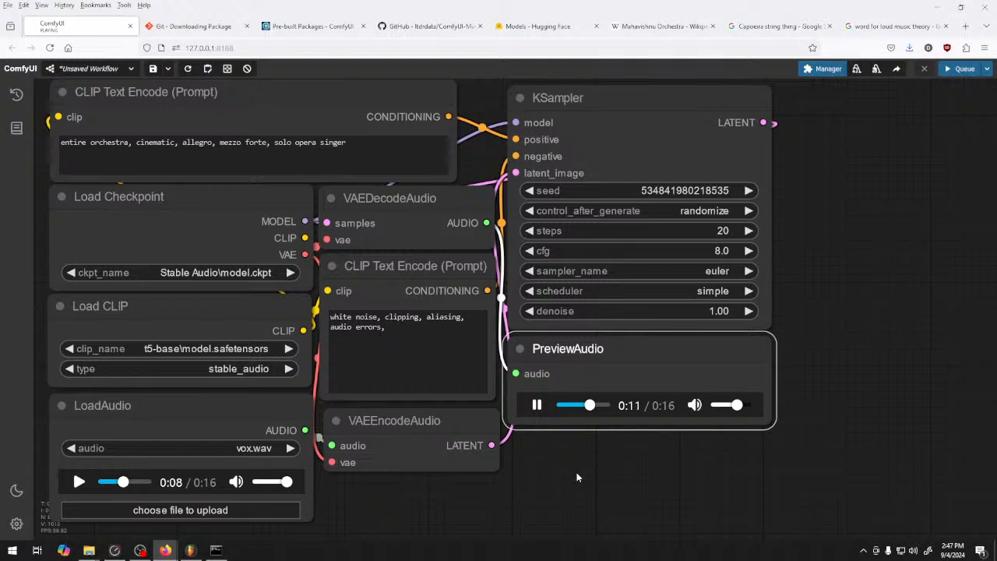
Pause the audio preview and look through the sampler options available in the KSampler
{"action": "left_click", "coordinate": [538, 407]}
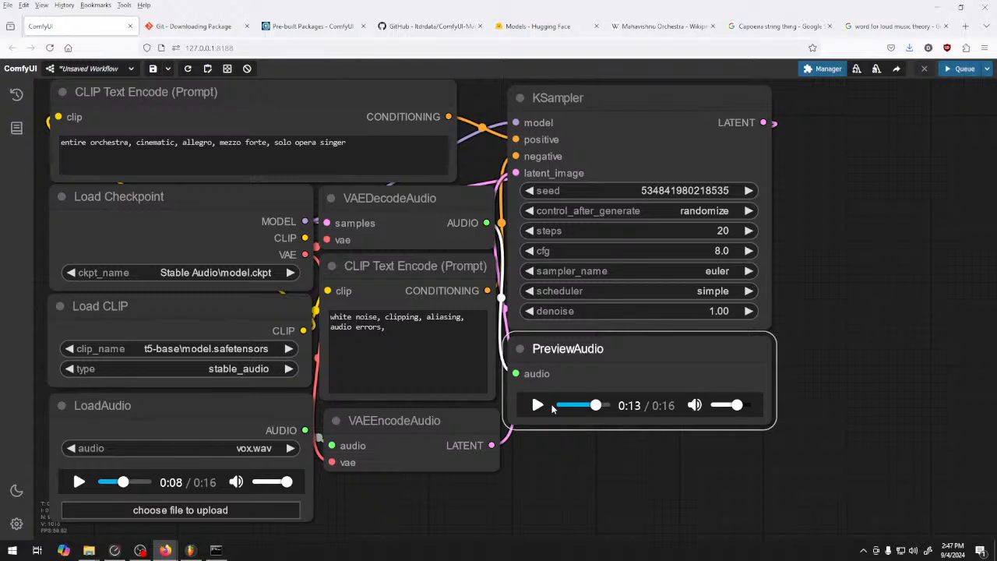
{"action": "left_click", "coordinate": [715, 271]}
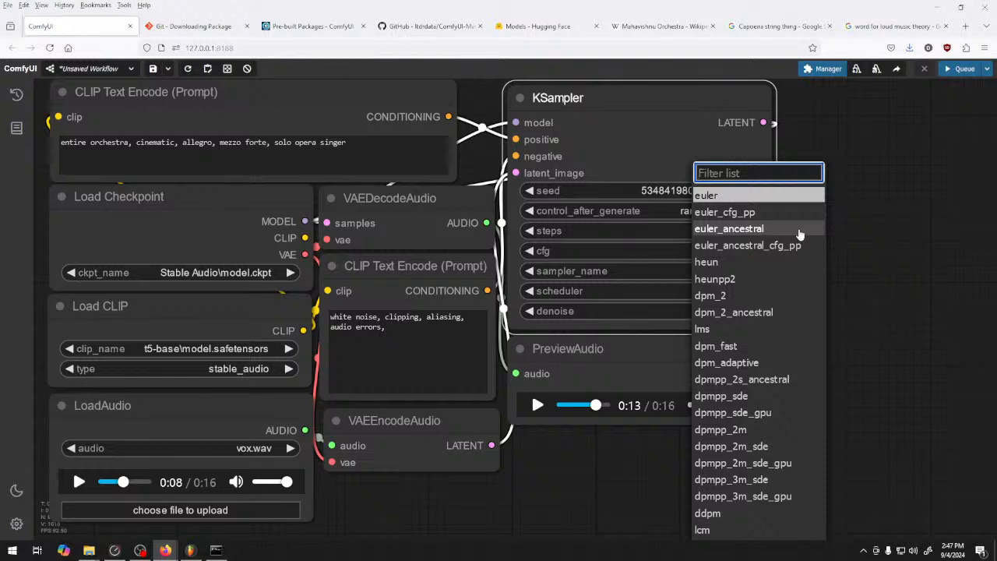
{"action": "scroll", "coordinate": [783, 348], "scroll_direction": "down", "scroll_amount": 7}
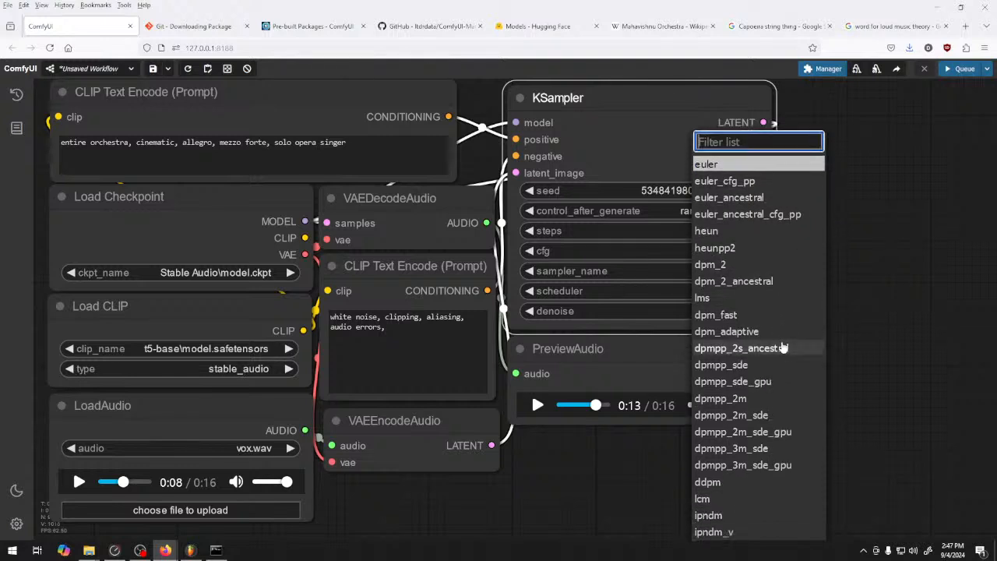
{"action": "scroll", "coordinate": [783, 347], "scroll_direction": "down", "scroll_amount": 1}
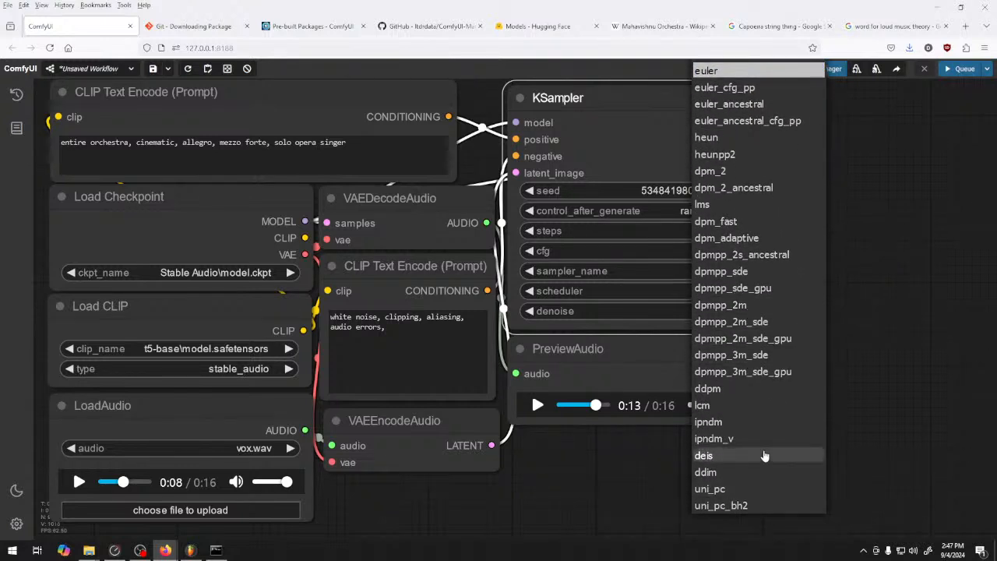
{"action": "scroll", "coordinate": [765, 456], "scroll_direction": "down", "scroll_amount": 2}
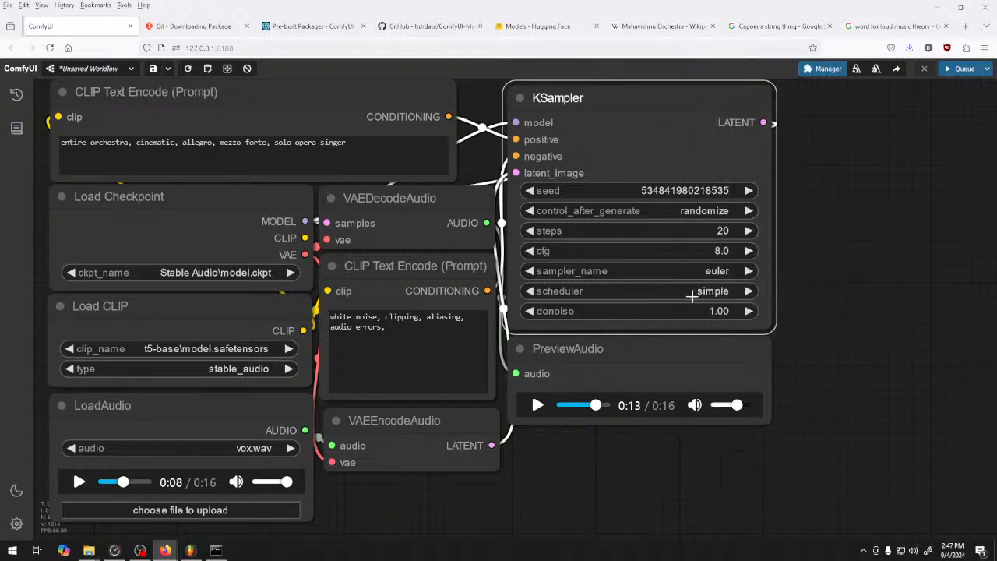
Set the KSampler's scheduler to sgm_uniform and queue a generation
{"action": "left_click", "coordinate": [690, 295]}
{"action": "left_click", "coordinate": [695, 345]}
{"action": "left_click", "coordinate": [960, 69]}
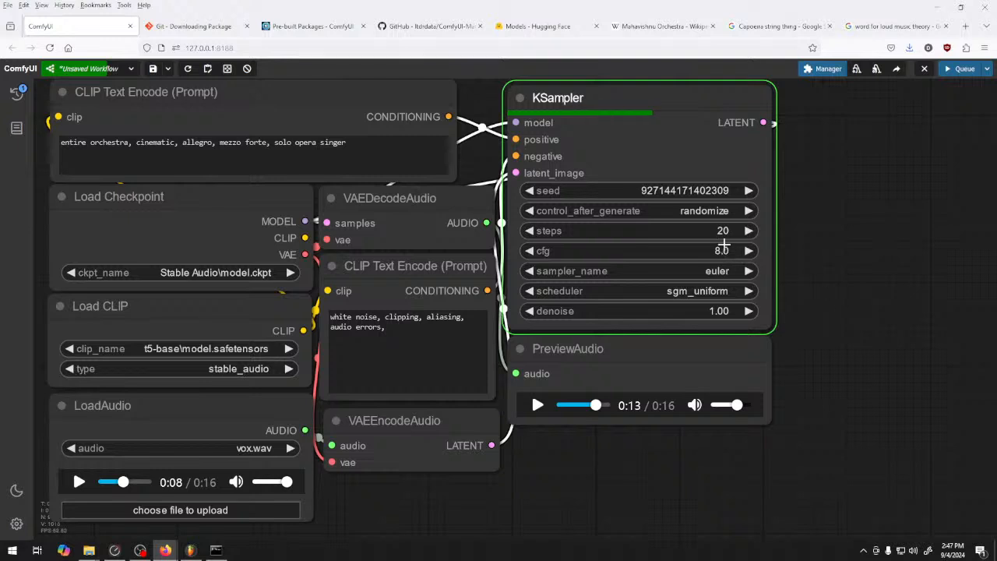
Stop the preview after listening, set the KSampler's cfg to 16.0, and queue another generation
{"action": "mouse_move", "coordinate": [721, 251]}
{"action": "left_mouse_down"}
{"action": "mouse_move", "coordinate": [767, 256]}
{"action": "mouse_move", "coordinate": [717, 252]}
{"action": "left_mouse_up"}
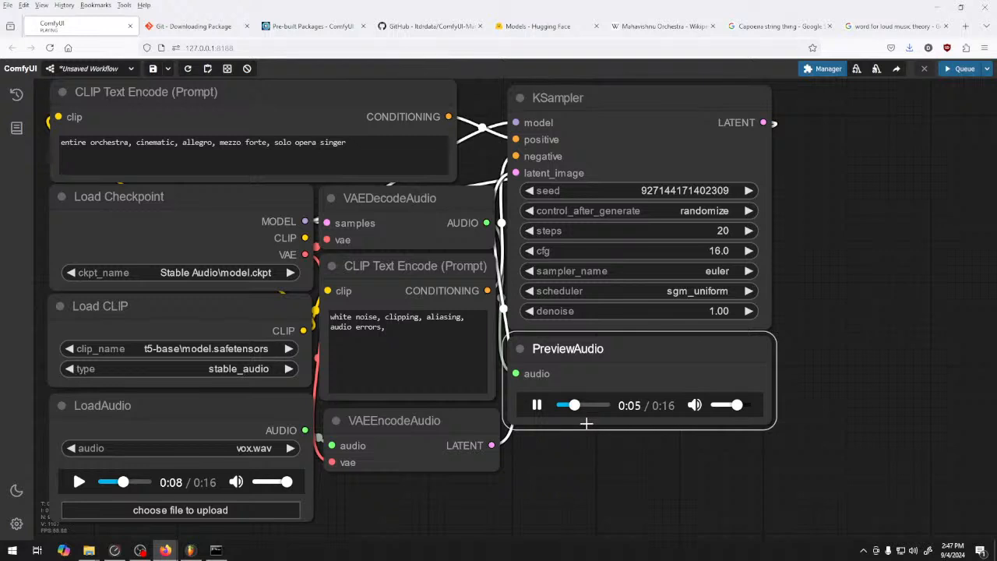
{"action": "left_click", "coordinate": [537, 406]}
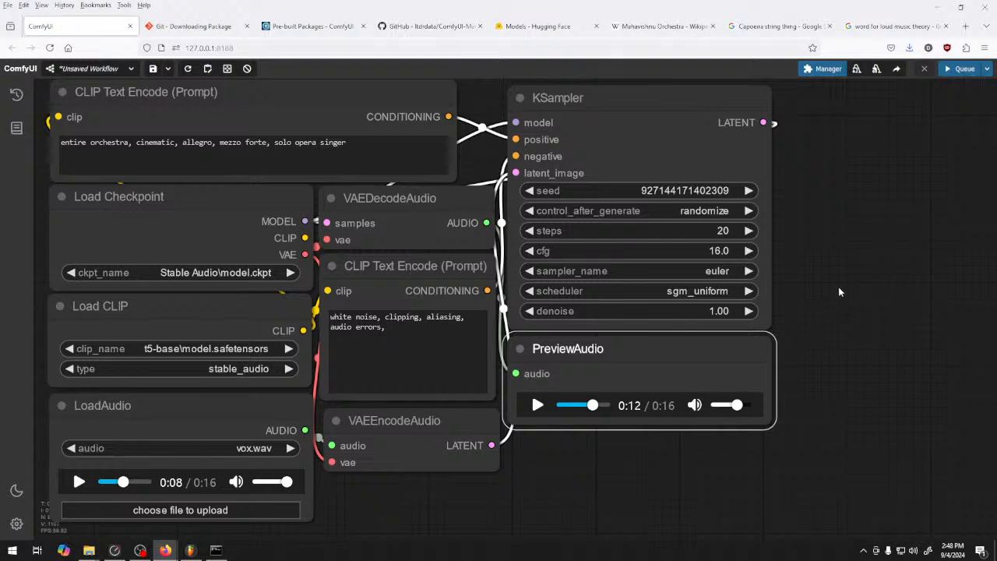
{"action": "left_click_drag", "start_coordinate": [705, 250], "coordinate": [686, 249]}
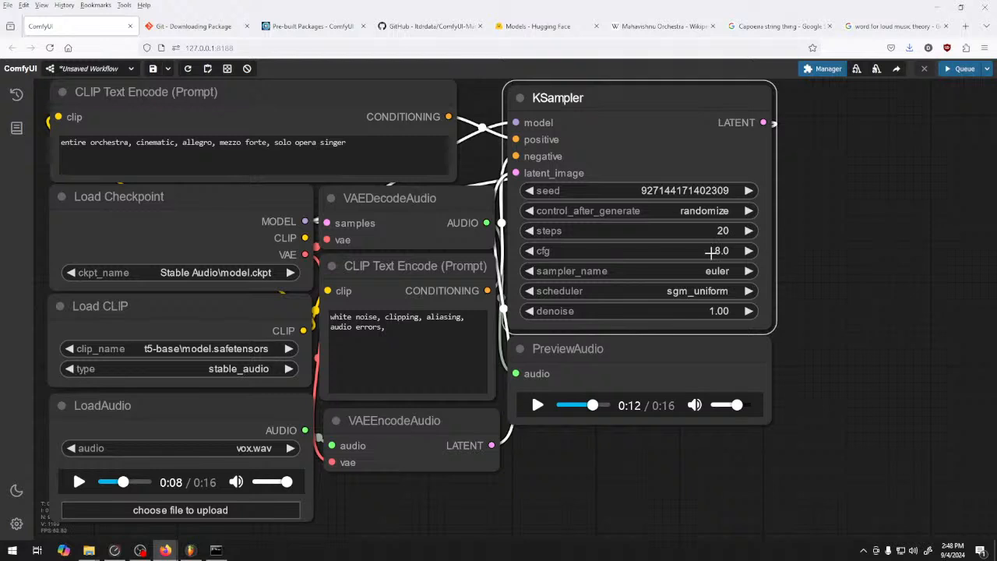
{"action": "left_click_drag", "start_coordinate": [719, 253], "coordinate": [796, 263]}
{"action": "left_click", "coordinate": [686, 251]}
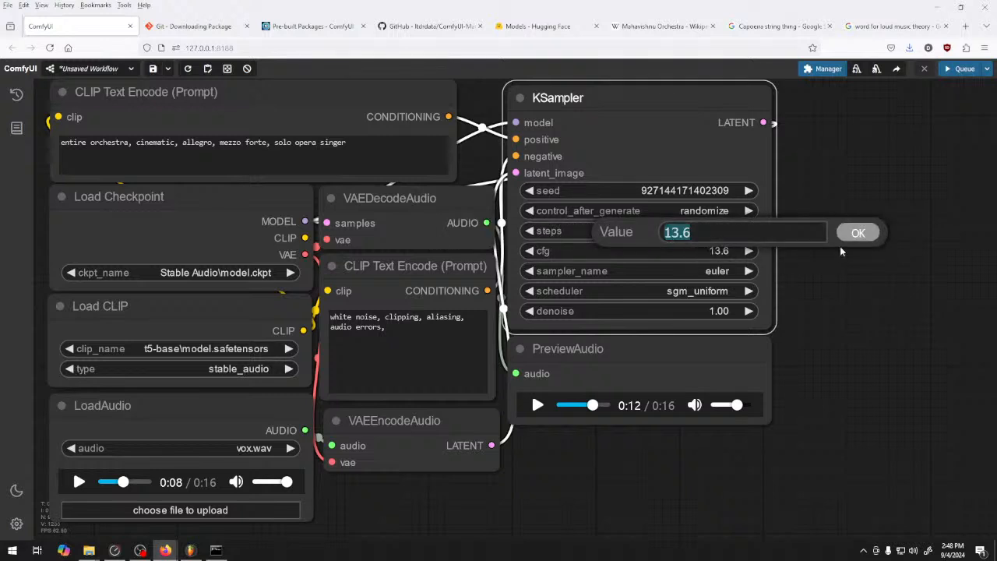
{"action": "left_click_drag", "start_coordinate": [699, 250], "coordinate": [705, 250]}
{"action": "left_click", "coordinate": [961, 68]}
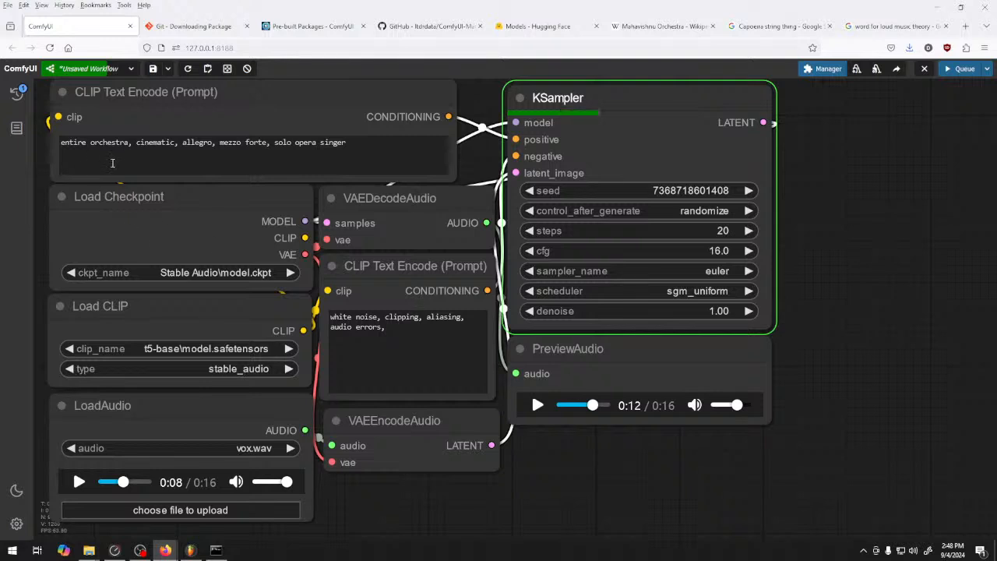
Replace "entire orchestra" with "orchestra performance" in the positive prompt
{"action": "left_click_drag", "start_coordinate": [129, 144], "coordinate": [56, 130]}
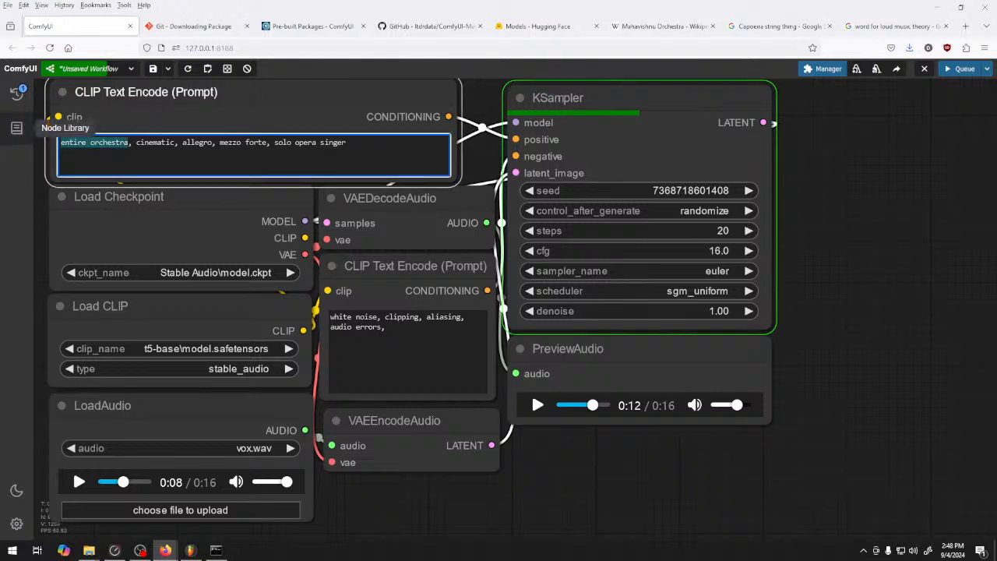
{"action": "type", "text": "orchestra perofmance"}
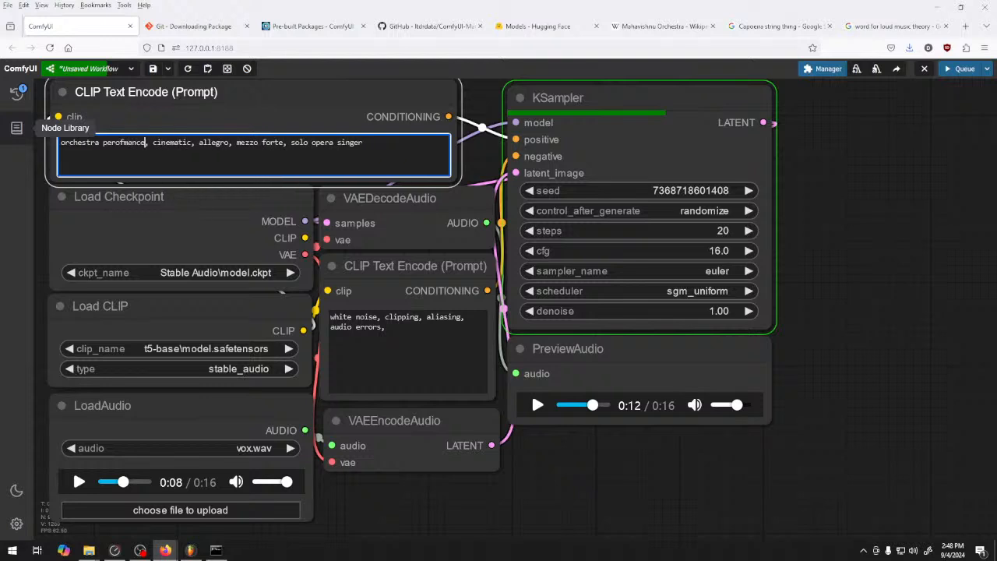
{"action": "key", "text": "BackSpace"}
{"action": "key", "text": "BackSpace"}
{"action": "key", "text": "BackSpace"}
{"action": "key", "text": "BackSpace"}
{"action": "key", "text": "BackSpace"}
{"action": "key", "text": "BackSpace"}
{"action": "key", "text": "BackSpace"}
{"action": "type", "text": "fo"}
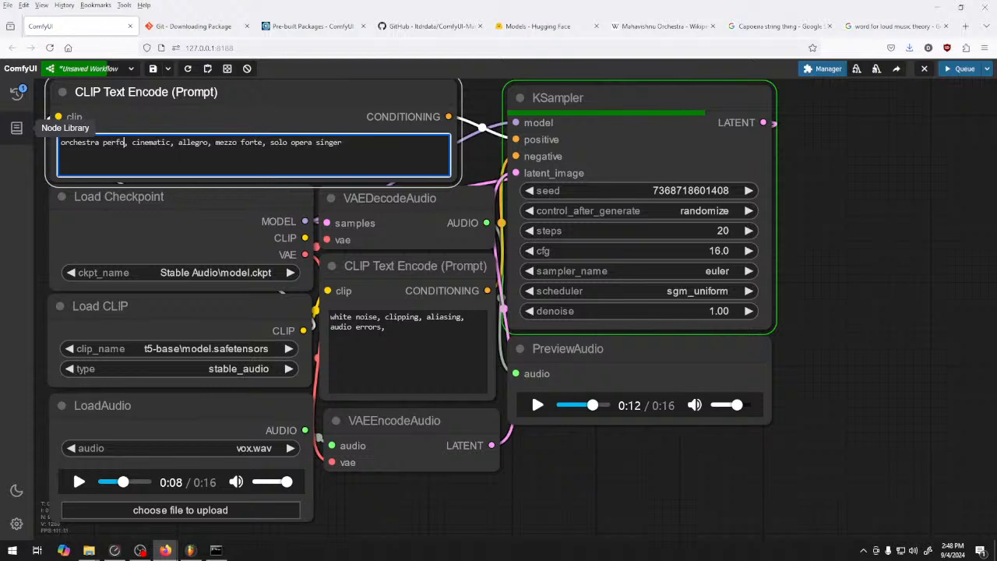
{"action": "type", "text": "rmance"}
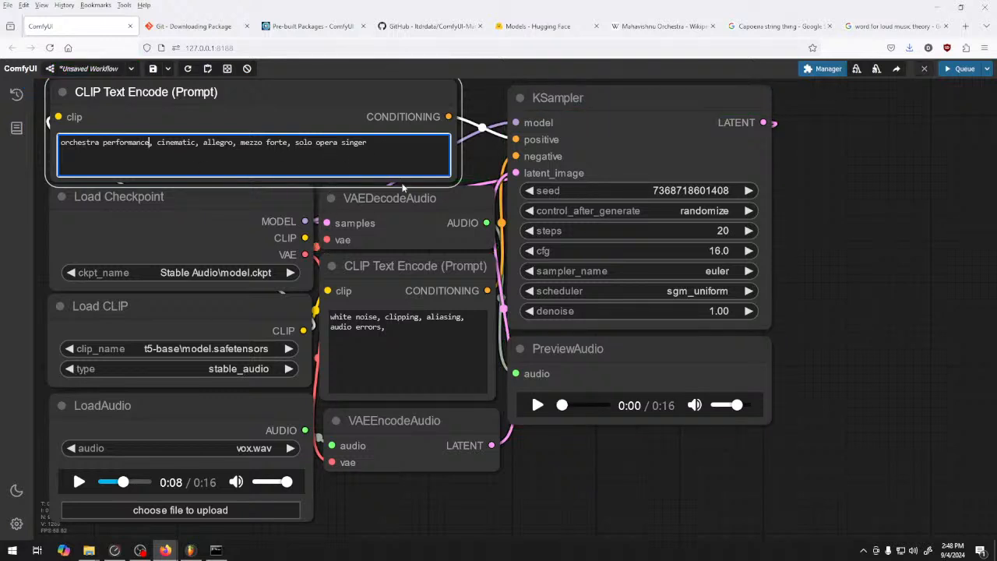
Play the opening of the new preview at a lowered volume and pause it near the start
{"action": "left_click", "coordinate": [538, 405]}
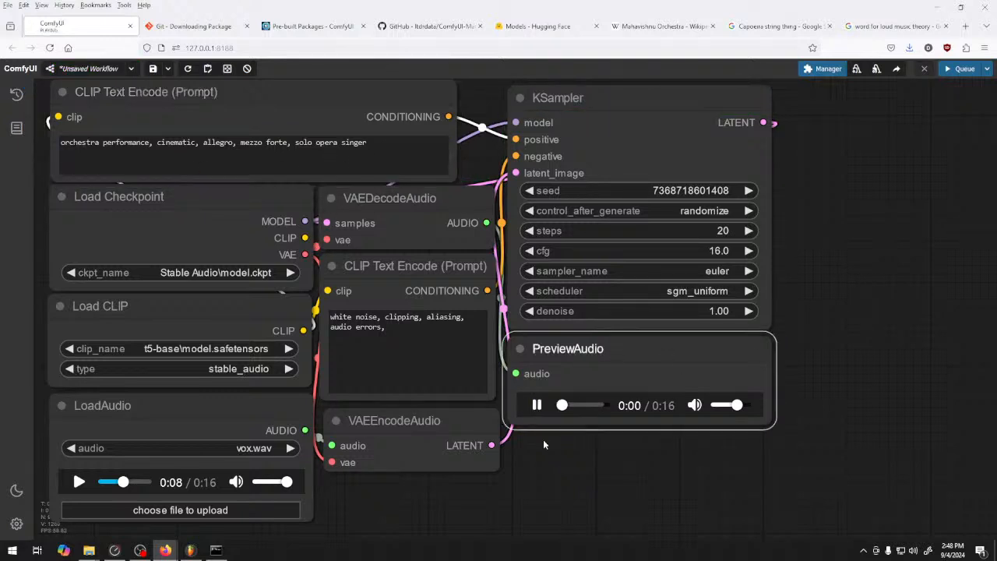
{"action": "left_click", "coordinate": [538, 405]}
{"action": "left_click", "coordinate": [727, 406]}
{"action": "left_click", "coordinate": [537, 406]}
{"action": "left_click_drag", "start_coordinate": [568, 405], "coordinate": [548, 423]}
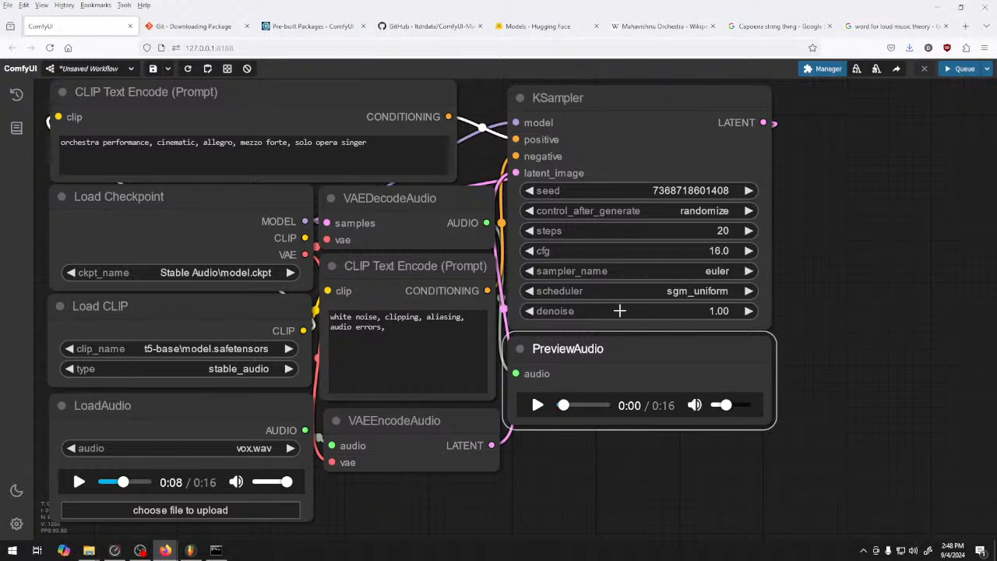
Generate audio with the scheduler set to karras and play its preview, raising the volume to nearly maximum
{"action": "left_click", "coordinate": [693, 290]}
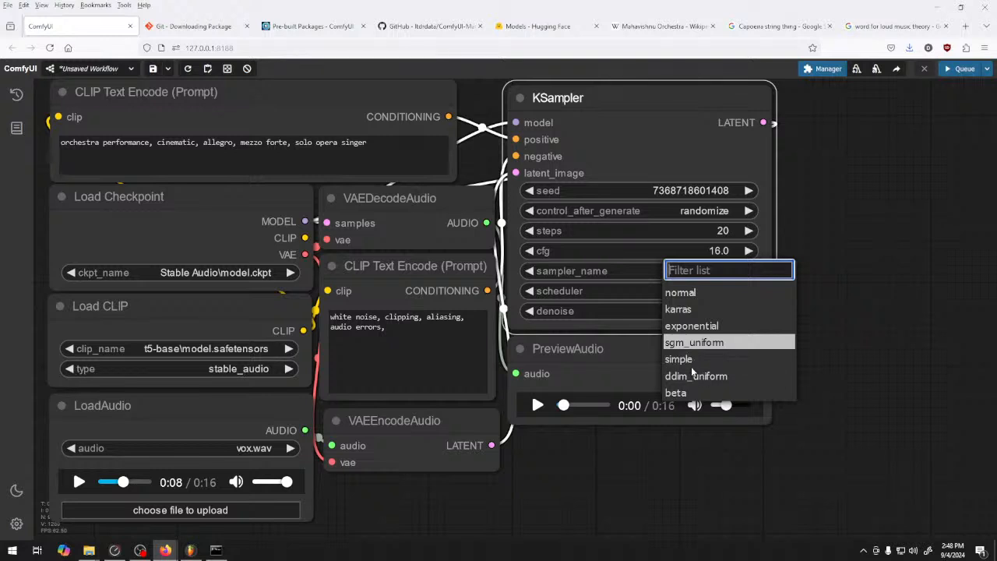
{"action": "left_click", "coordinate": [680, 309]}
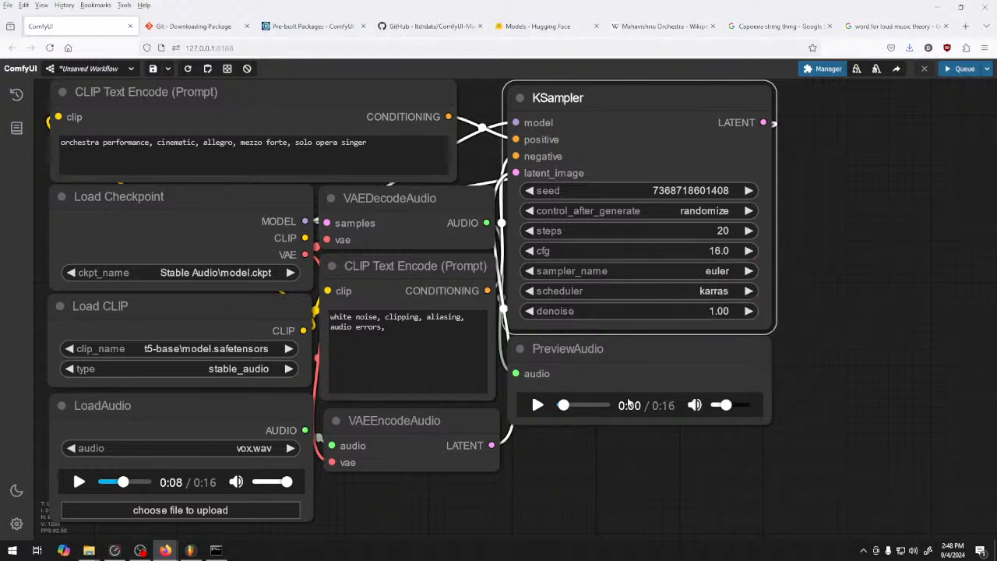
{"action": "left_click", "coordinate": [957, 69]}
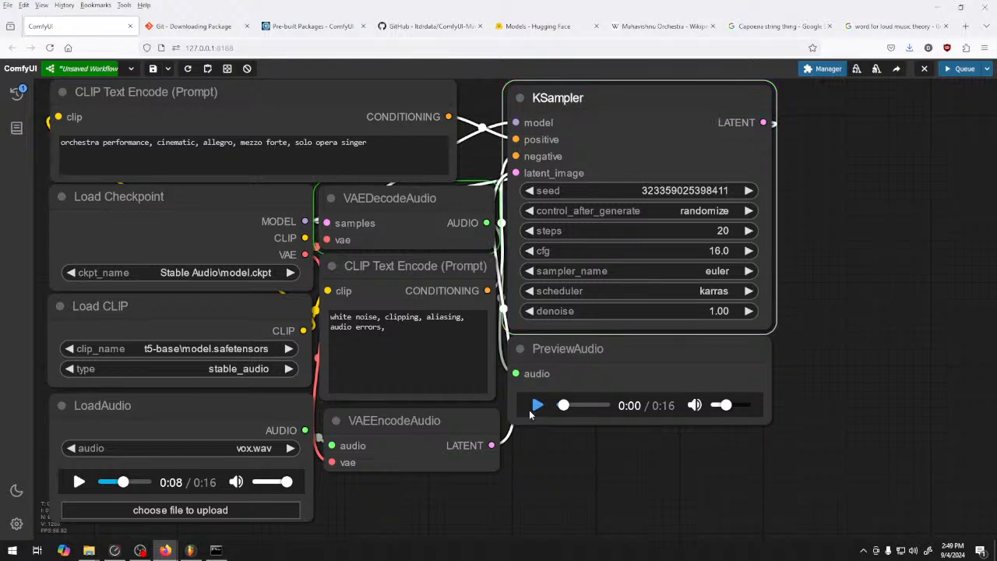
{"action": "left_click", "coordinate": [538, 405]}
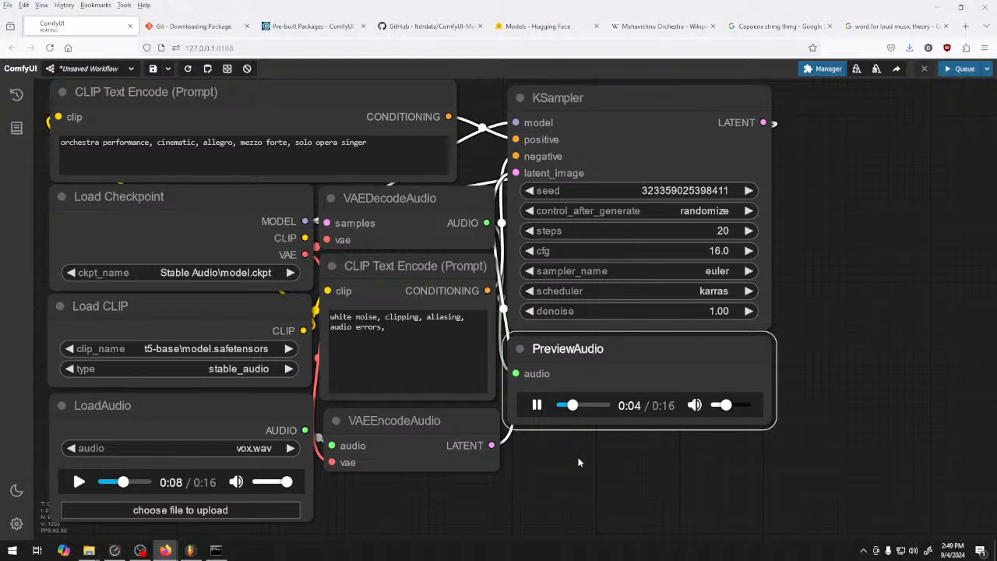
{"action": "left_click_drag", "start_coordinate": [726, 405], "coordinate": [745, 406]}
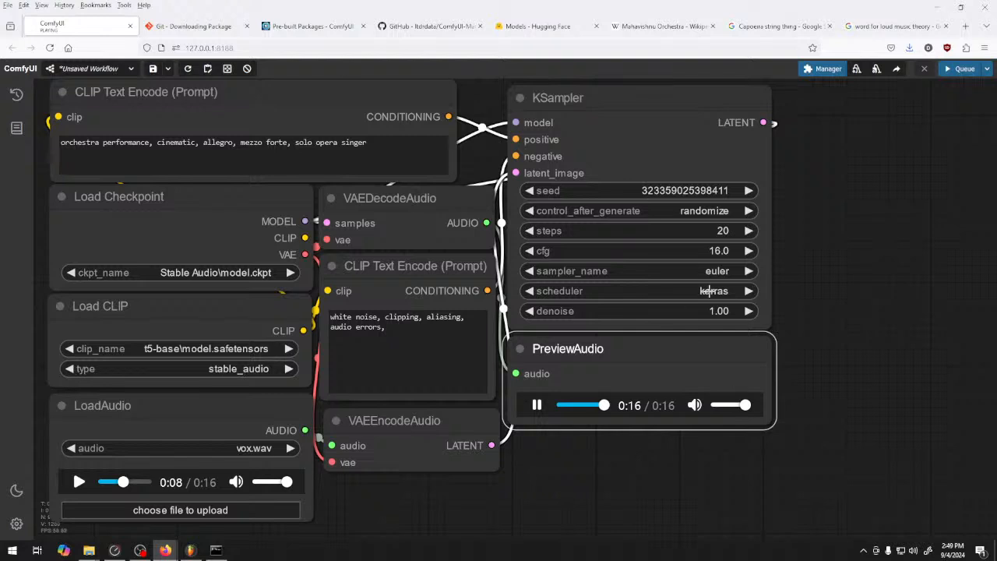
Raise the KSampler's steps to 30 and queue a generation
{"action": "left_click", "coordinate": [748, 230]}
{"action": "left_click", "coordinate": [748, 231]}
{"action": "left_click", "coordinate": [748, 230]}
{"action": "left_click", "coordinate": [748, 231]}
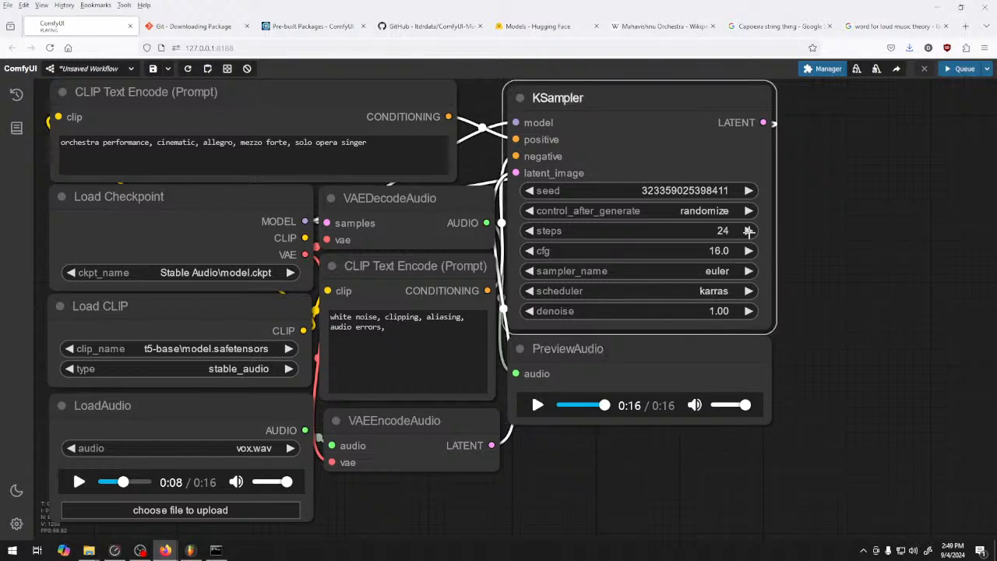
{"action": "left_click", "coordinate": [947, 70]}
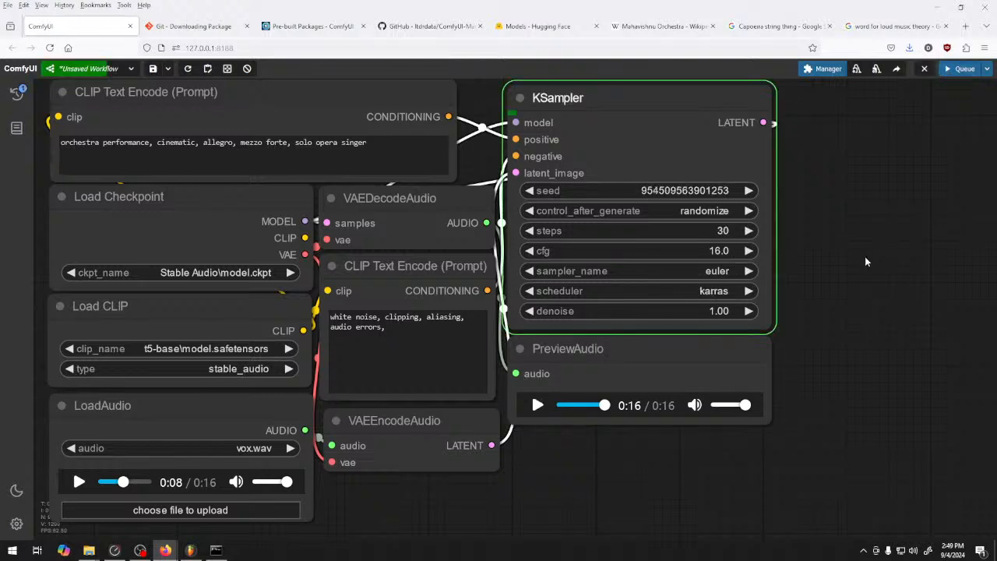
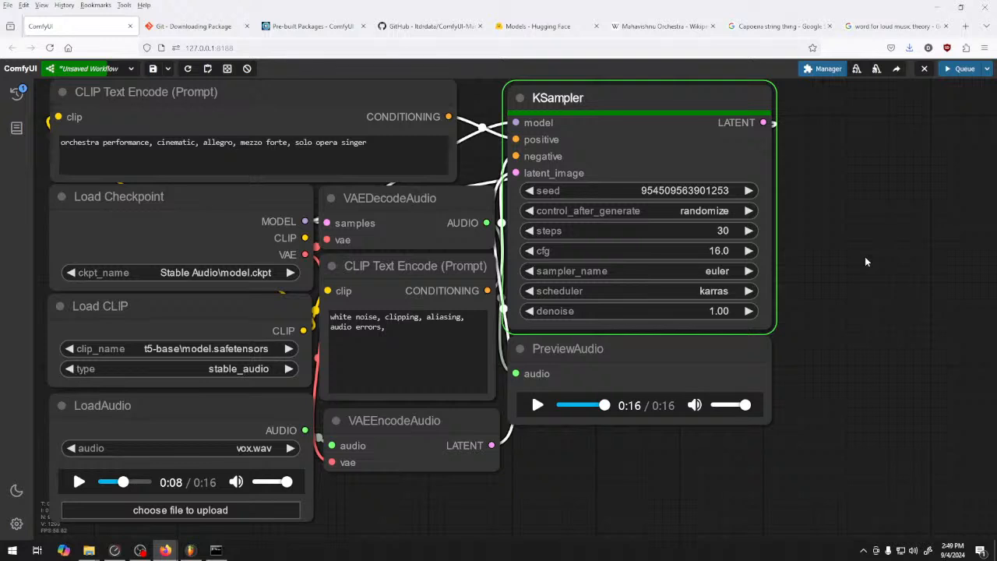
Play the new preview, shorten the positive prompt to "solo opera singer" and queue a generation
{"action": "left_click", "coordinate": [536, 405]}
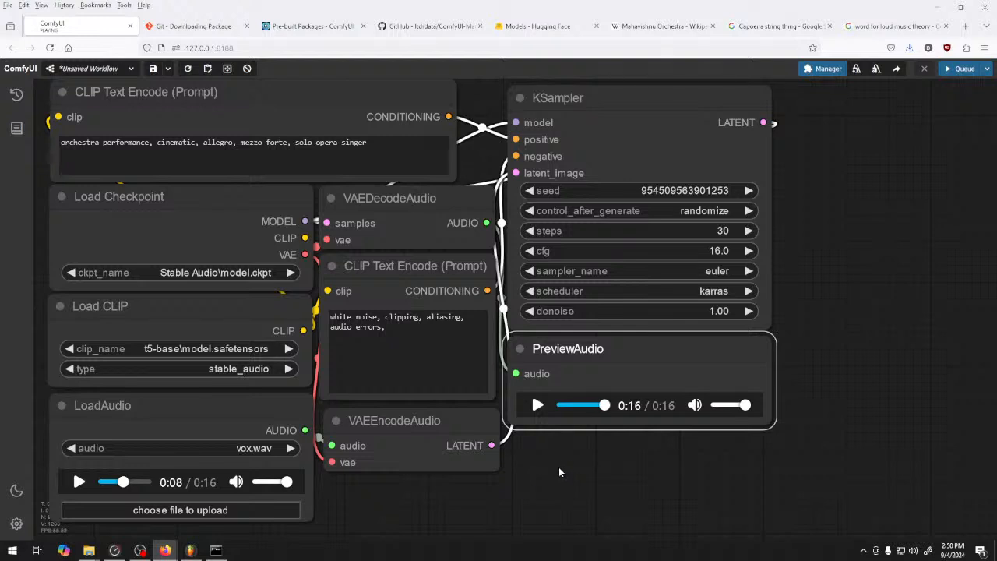
{"action": "left_click", "coordinate": [294, 142]}
{"action": "key", "text": "shift+Home"}
{"action": "key", "text": "BackSpace"}
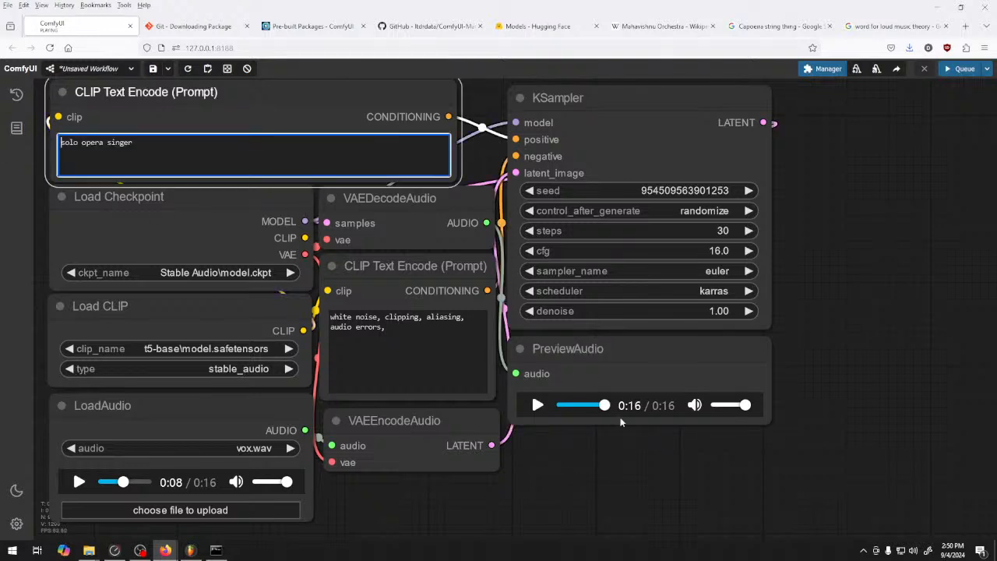
{"action": "key", "text": "ctrl+Return"}
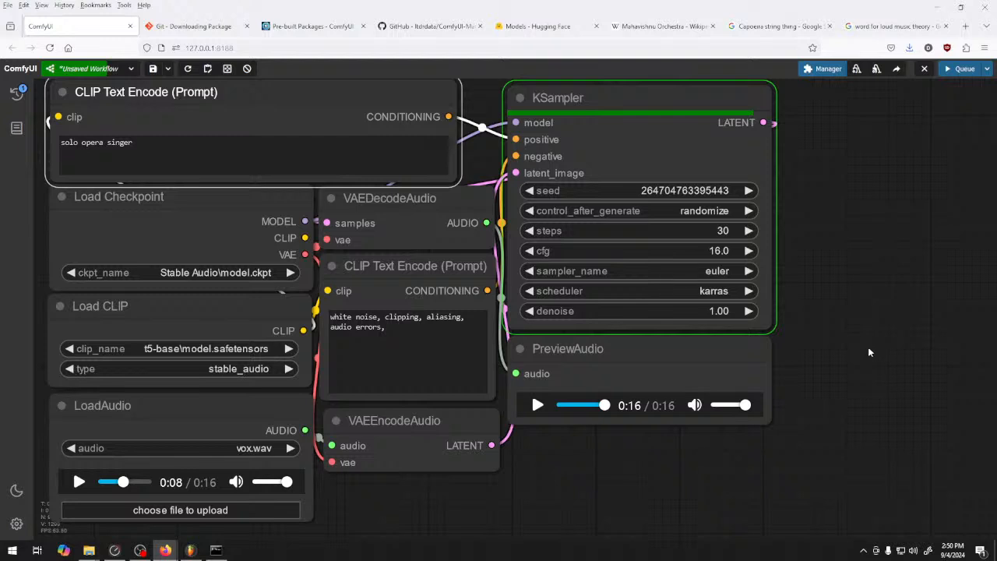
Audition the new preview and queue another generation with the KSampler's cfg lowered to 3.4
{"action": "left_click", "coordinate": [537, 405]}
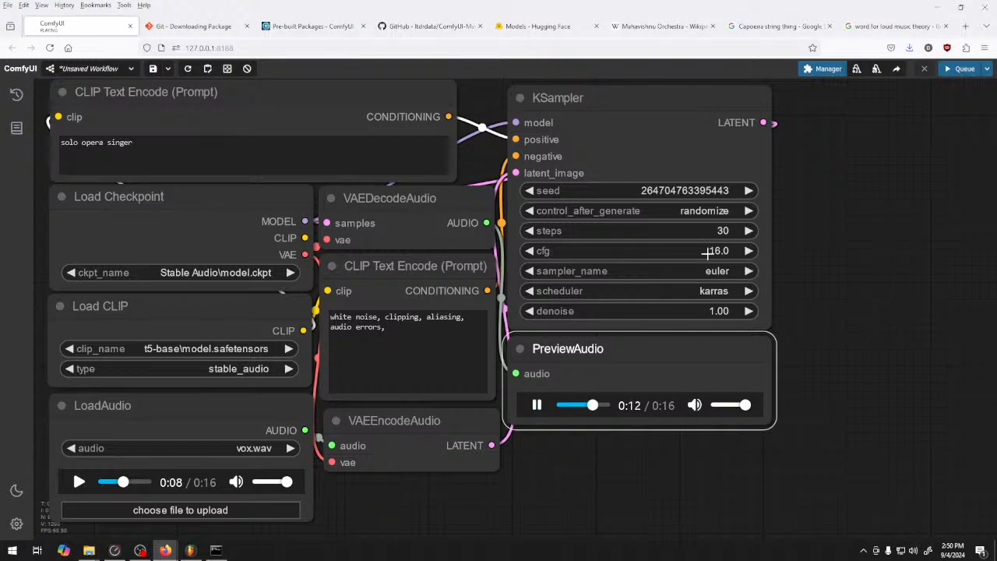
{"action": "left_click_drag", "start_coordinate": [706, 252], "coordinate": [675, 251]}
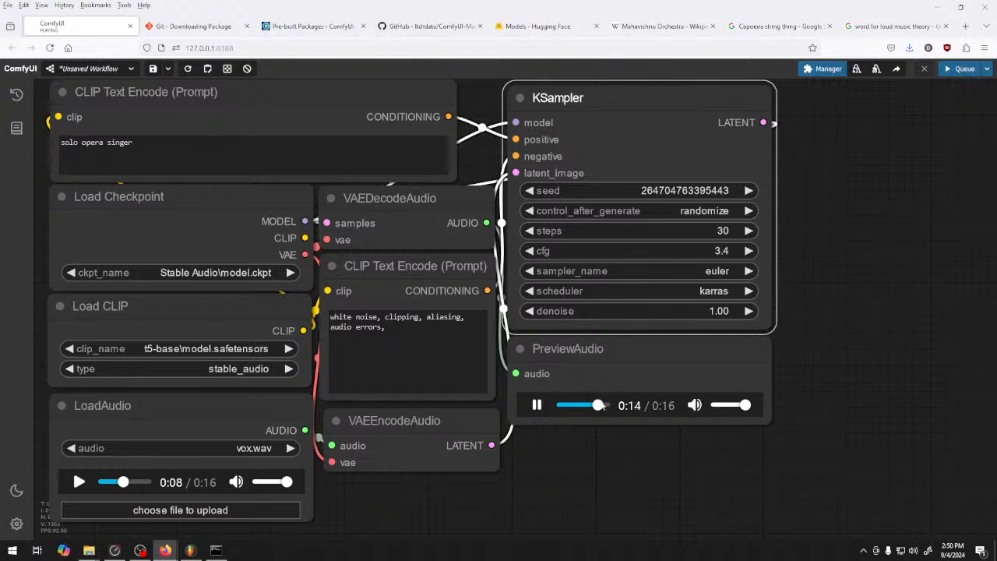
{"action": "left_click", "coordinate": [537, 405]}
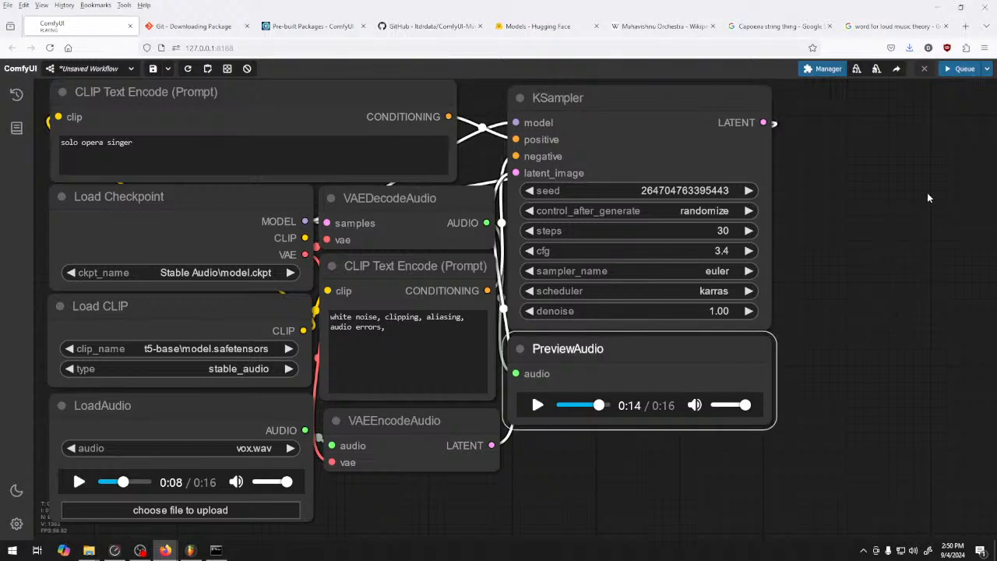
{"action": "left_click", "coordinate": [960, 68]}
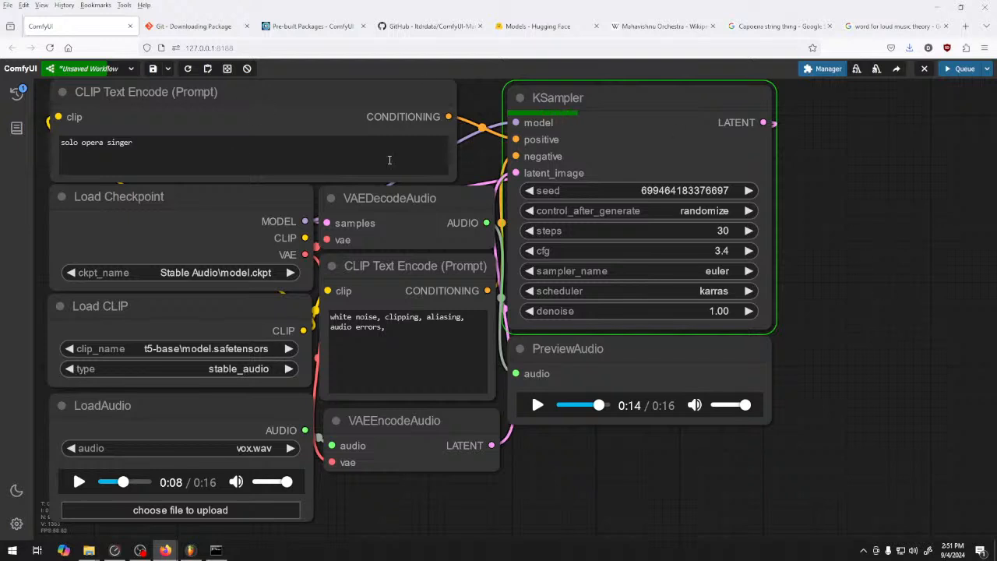
Append "pavarotti" to the positive prompt after "solo opera singer" and play the newly generated preview
{"action": "left_click_drag", "start_coordinate": [251, 137], "coordinate": [6, 150]}
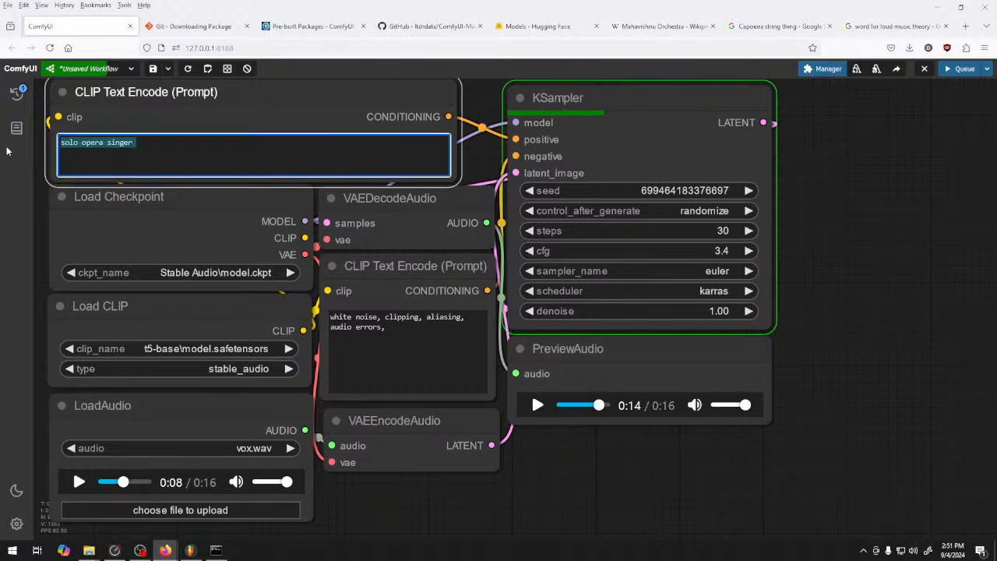
{"action": "key", "text": "End"}
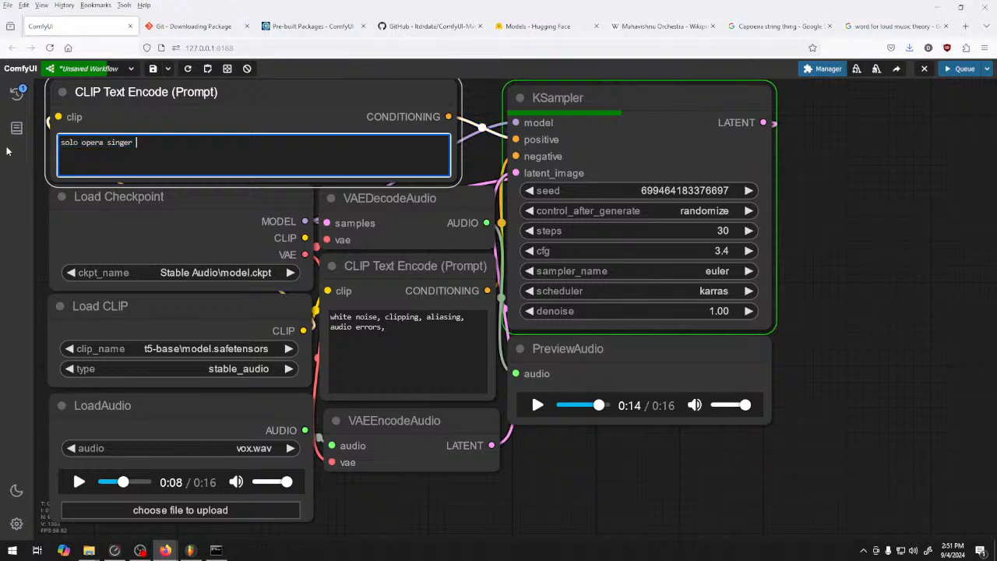
{"action": "type", "text": ","}
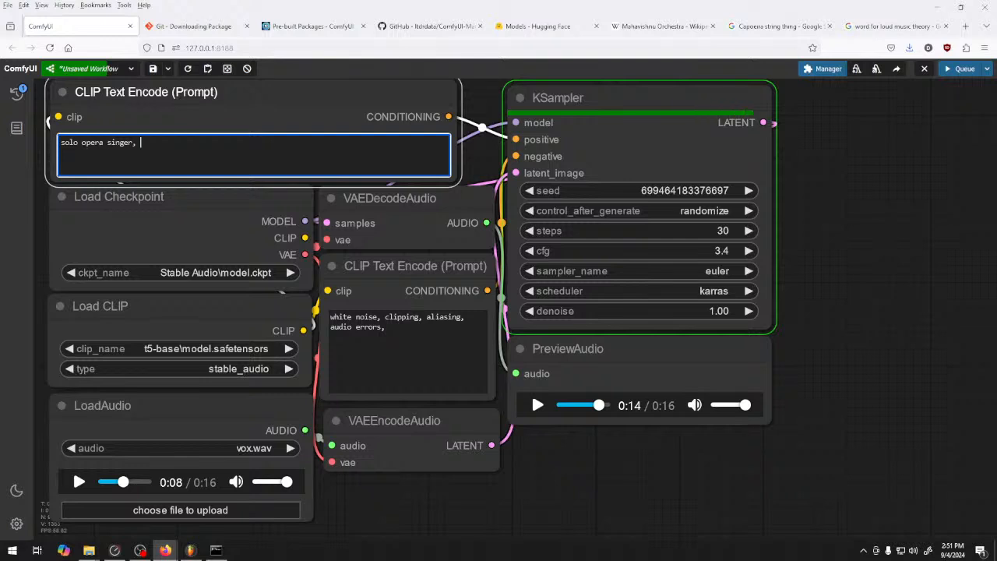
{"action": "type", "text": "vo"}
{"action": "type", "text": "rotti"}
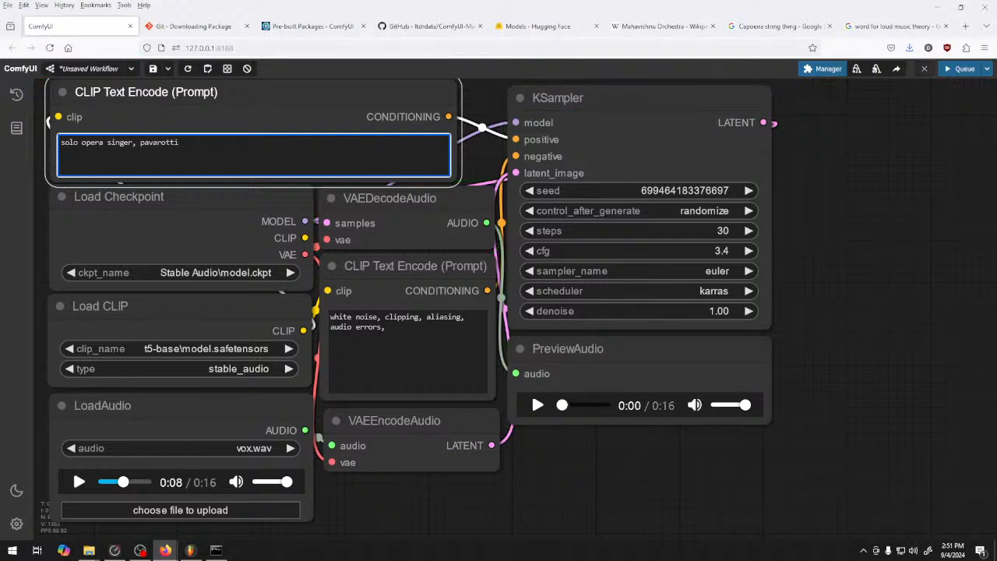
{"action": "left_click", "coordinate": [537, 406]}
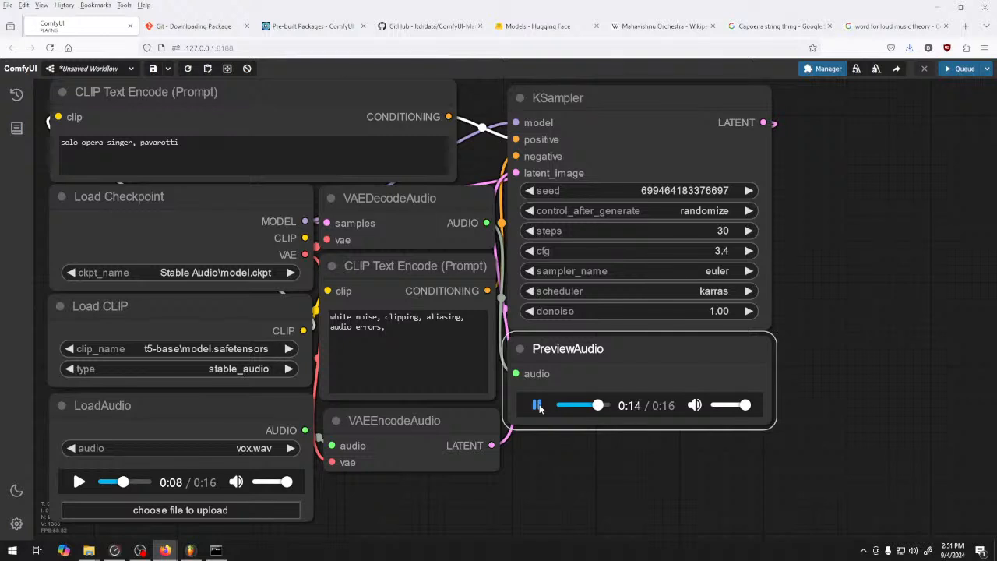
Add "organs" to the end of the negative prompt and queue a generation
{"action": "left_click", "coordinate": [412, 328]}
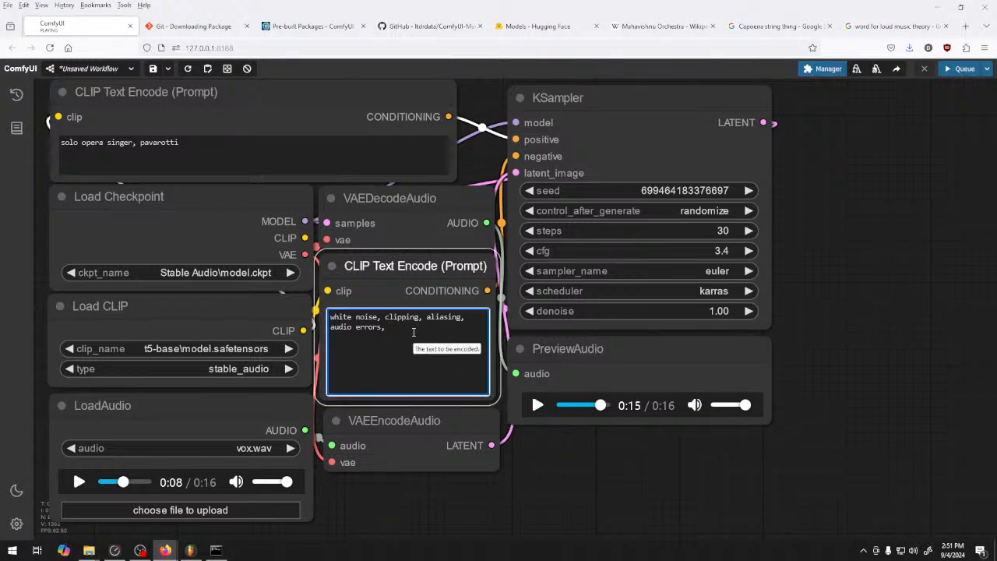
{"action": "type", "text": "orgnas"}
{"action": "key", "text": "BackSpace"}
{"action": "key", "text": "BackSpace"}
{"action": "key", "text": "BackSpace"}
{"action": "type", "text": "ans"}
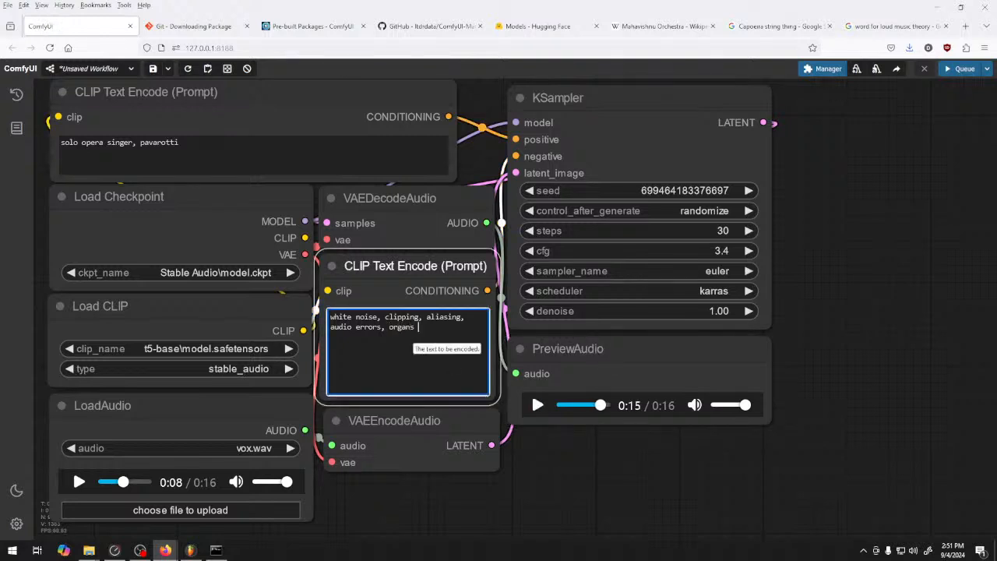
{"action": "left_click", "coordinate": [963, 69]}
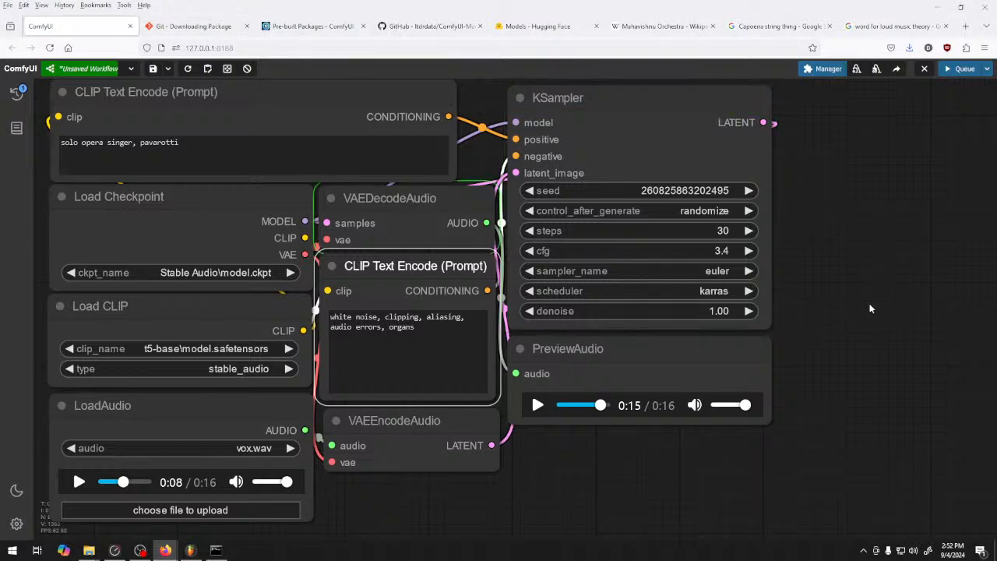
Play the newly generated preview, pausing it and replaying it from the start to listen again
{"action": "left_click", "coordinate": [536, 410]}
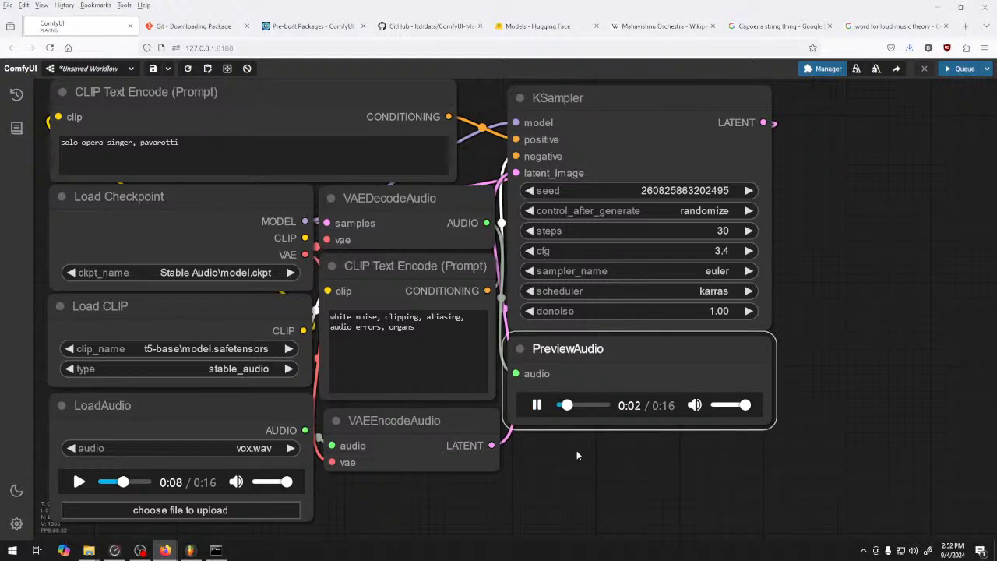
{"action": "left_click", "coordinate": [539, 409]}
{"action": "left_click", "coordinate": [539, 406]}
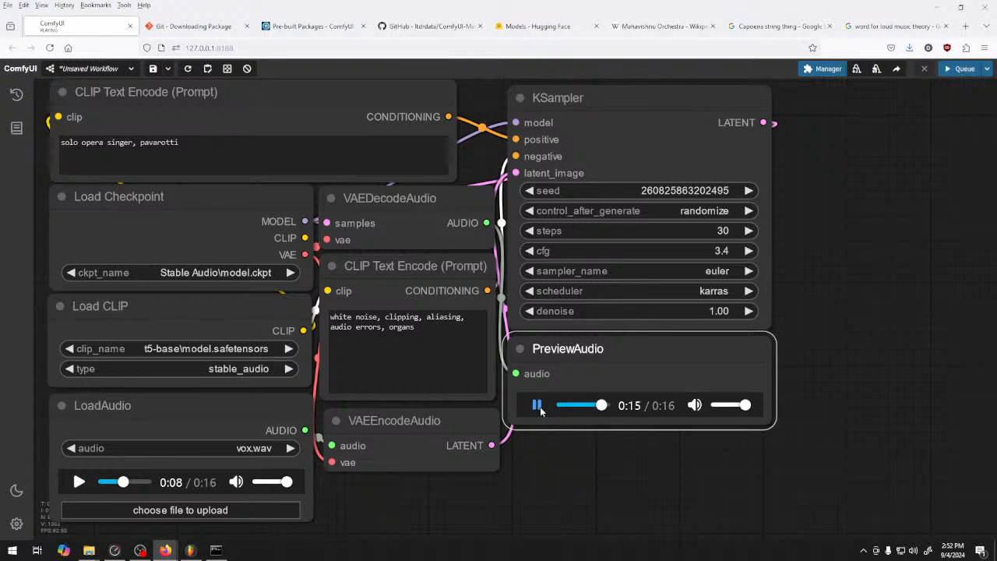
{"action": "left_click", "coordinate": [537, 405]}
{"action": "left_click_drag", "start_coordinate": [601, 410], "coordinate": [595, 411]}
{"action": "left_click", "coordinate": [538, 405]}
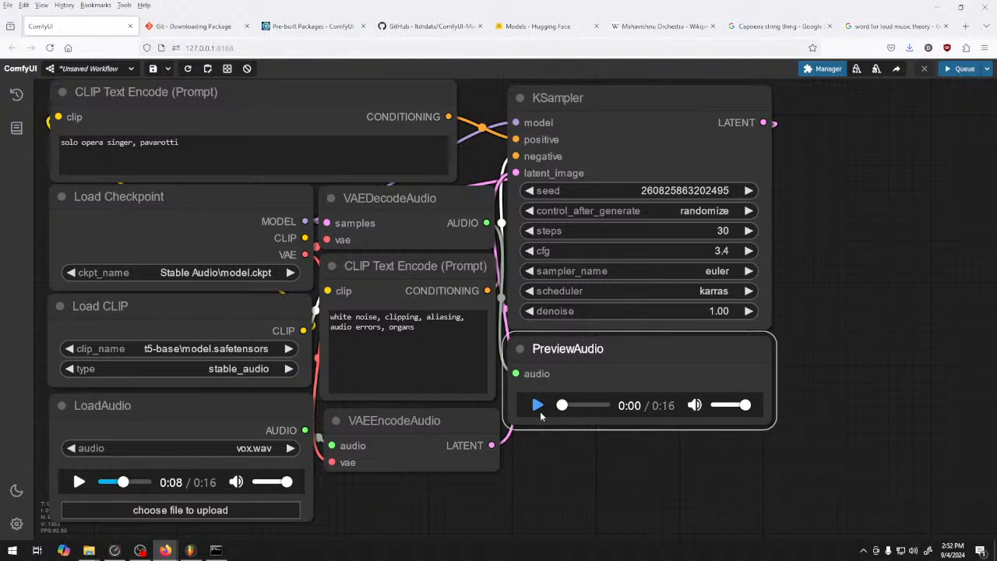
{"action": "left_click", "coordinate": [539, 407]}
{"action": "left_click", "coordinate": [539, 407]}
{"action": "left_click", "coordinate": [538, 405]}
{"action": "left_click_drag", "start_coordinate": [616, 345], "coordinate": [620, 347]}
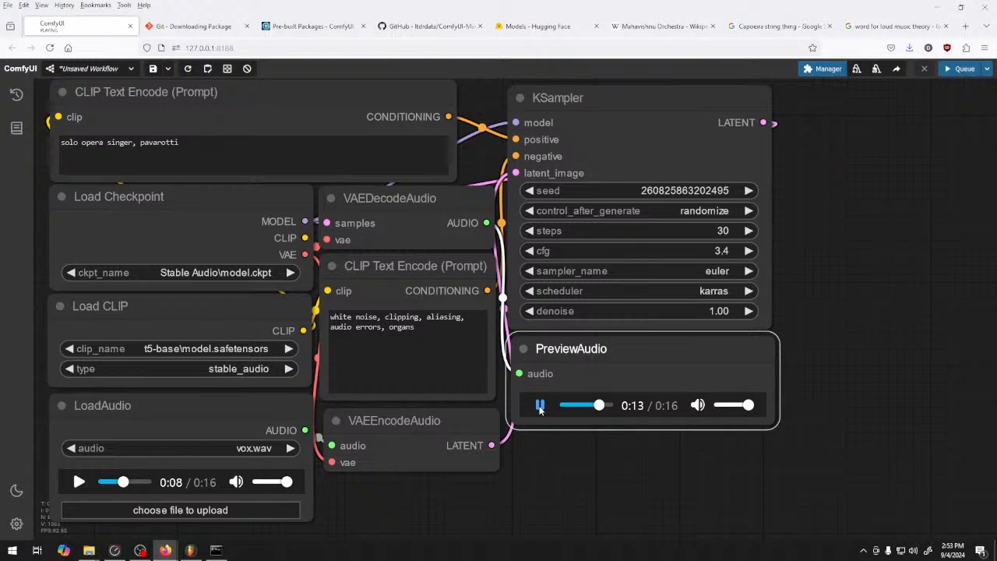
Remove "solo opera singer" from the positive prompt, leaving only "pavarotti", and queue a generation
{"action": "left_click", "coordinate": [139, 142]}
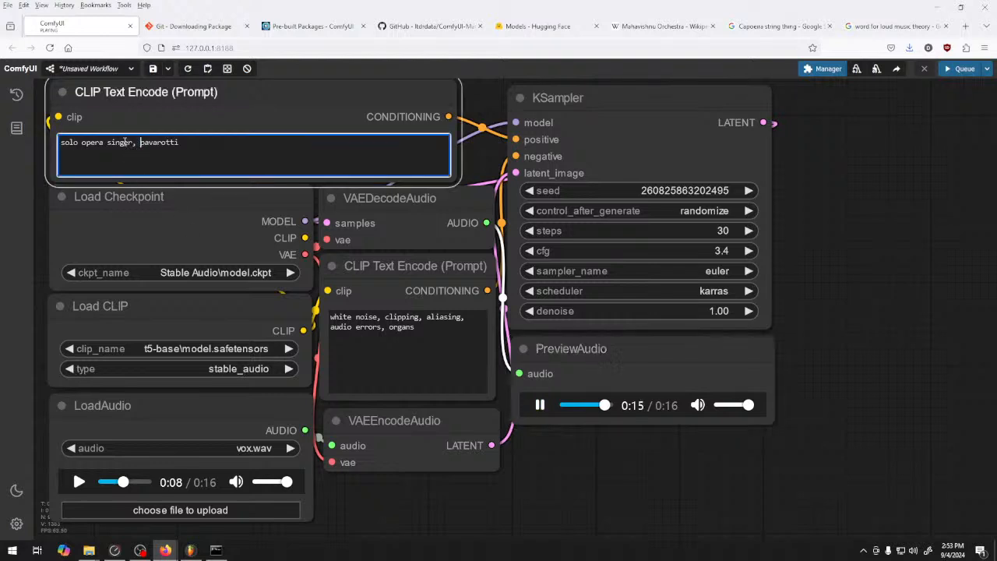
{"action": "key", "text": "shift+Home"}
{"action": "key", "text": "BackSpace"}
{"action": "key", "text": "ctrl+Return"}
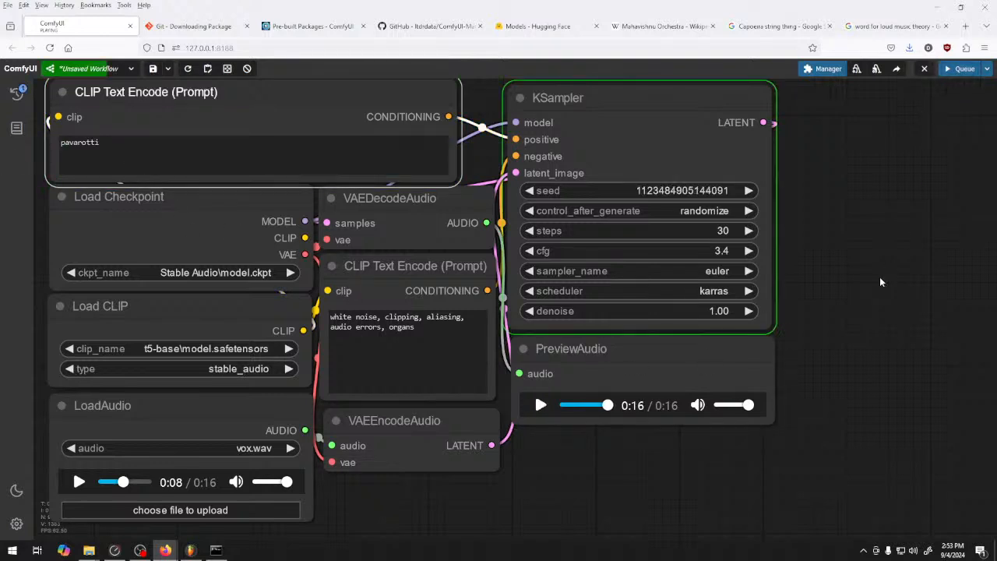
Save the previewed audio as a FLAC file named "pavarotti" in the 124 9 4 24 folder
{"action": "right_click", "coordinate": [662, 403]}
{"action": "left_click", "coordinate": [686, 301]}
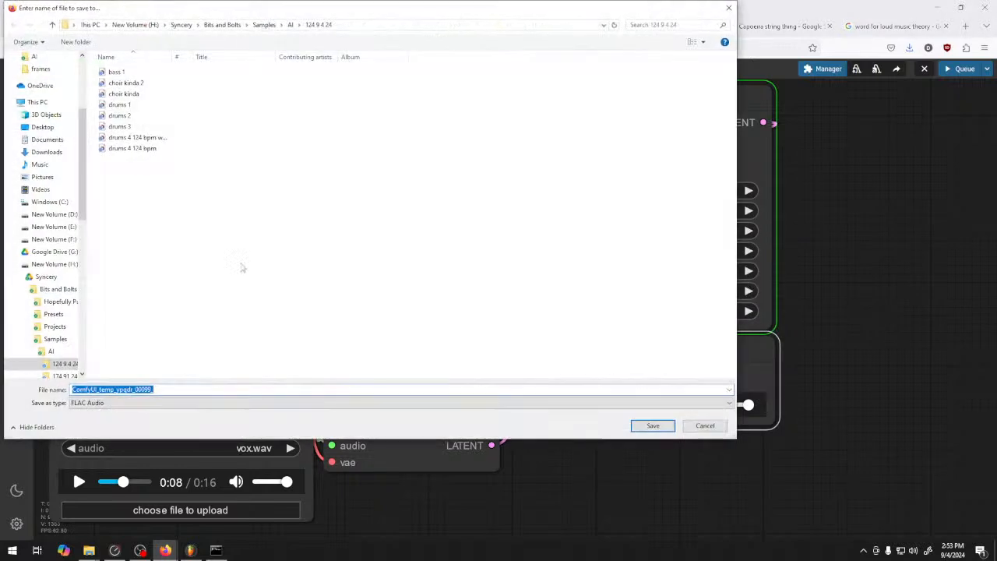
{"action": "type", "text": "pavar"}
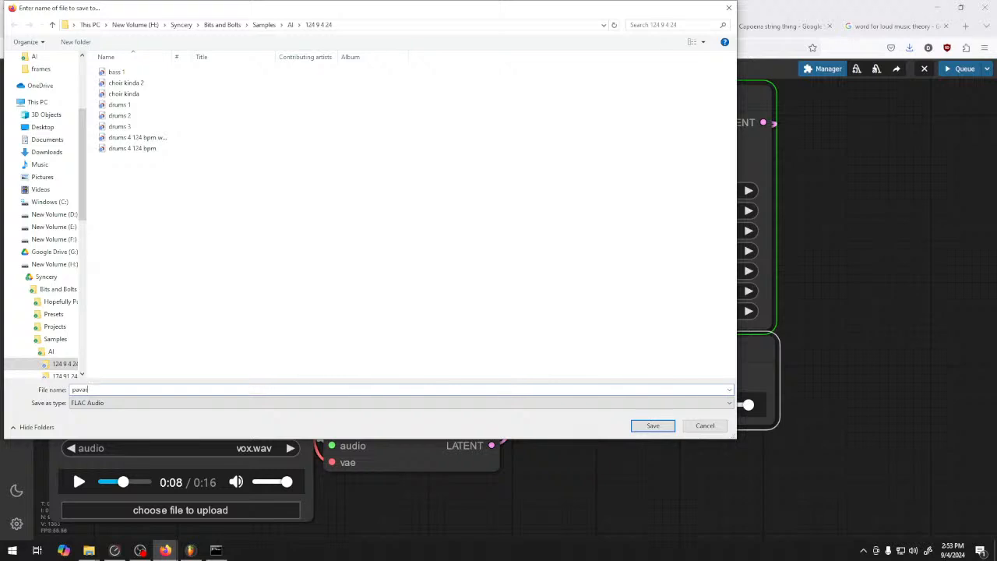
{"action": "type", "text": "otti"}
{"action": "key", "text": "Return"}
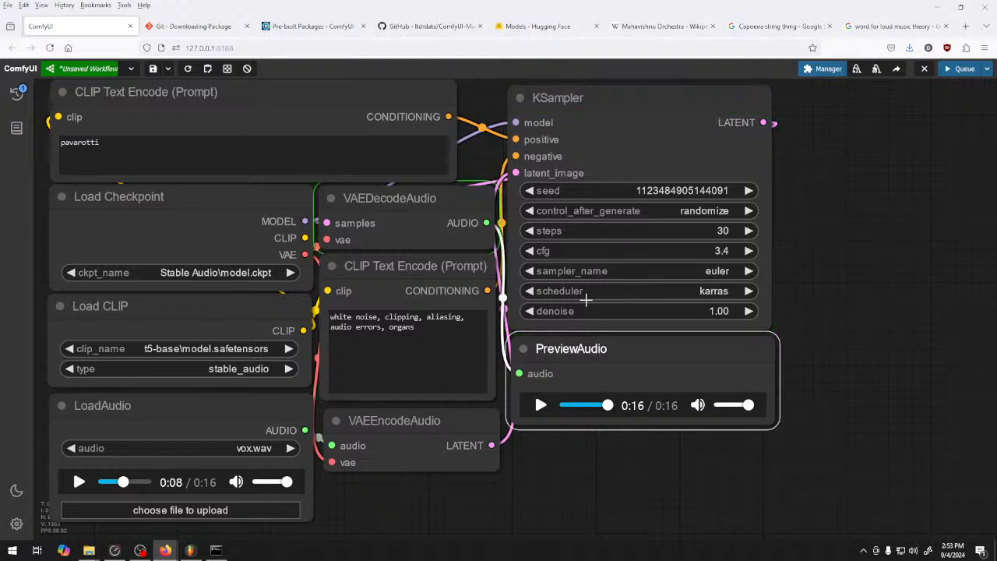
Audition the new preview at full volume and return it paused to the start
{"action": "left_click", "coordinate": [541, 405]}
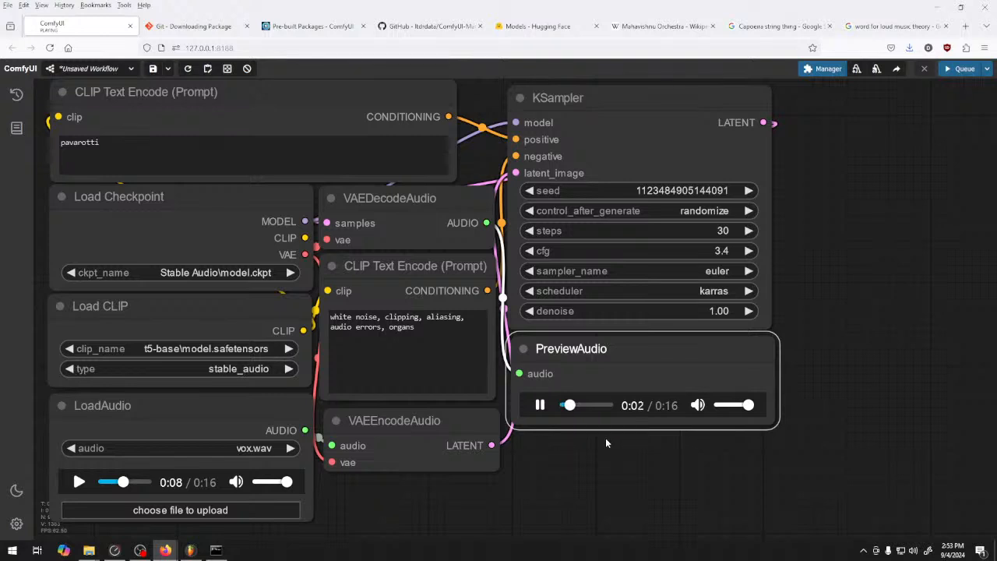
{"action": "mouse_move", "coordinate": [748, 405]}
{"action": "left_mouse_down"}
{"action": "mouse_move", "coordinate": [735, 405]}
{"action": "mouse_move", "coordinate": [759, 410]}
{"action": "left_mouse_up"}
{"action": "left_click", "coordinate": [606, 408]}
{"action": "left_click_drag", "start_coordinate": [598, 407], "coordinate": [560, 409]}
{"action": "left_click", "coordinate": [537, 409]}
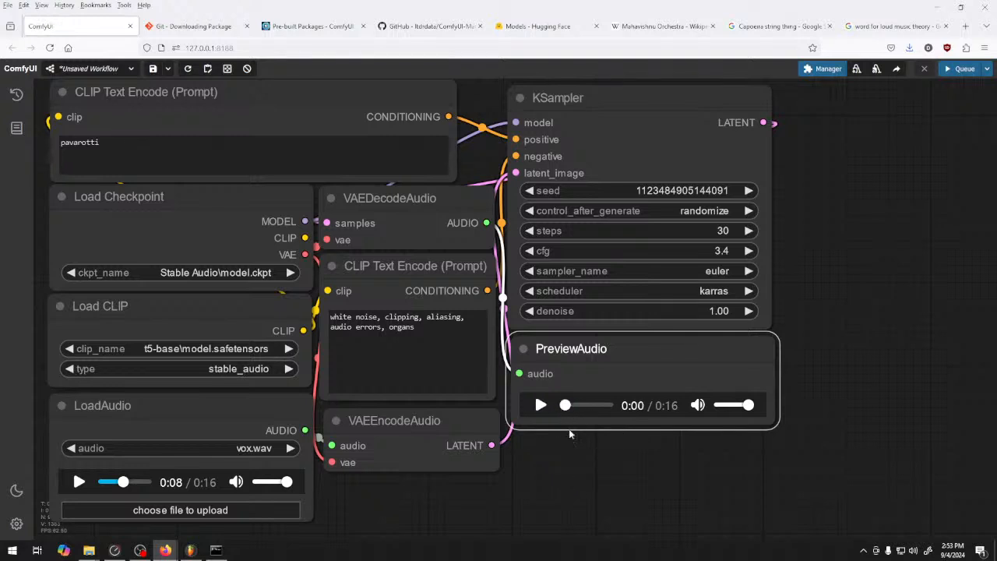
Extend the positive prompt to "pavarotti, opera, professional tenor" and queue a generation
{"action": "left_click", "coordinate": [140, 158]}
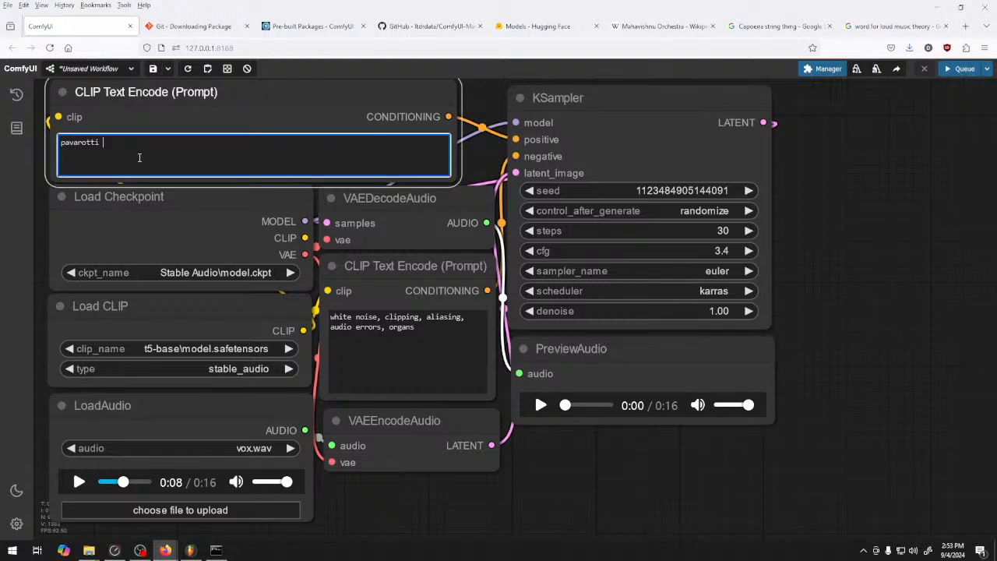
{"action": "type", "text": ", opera"}
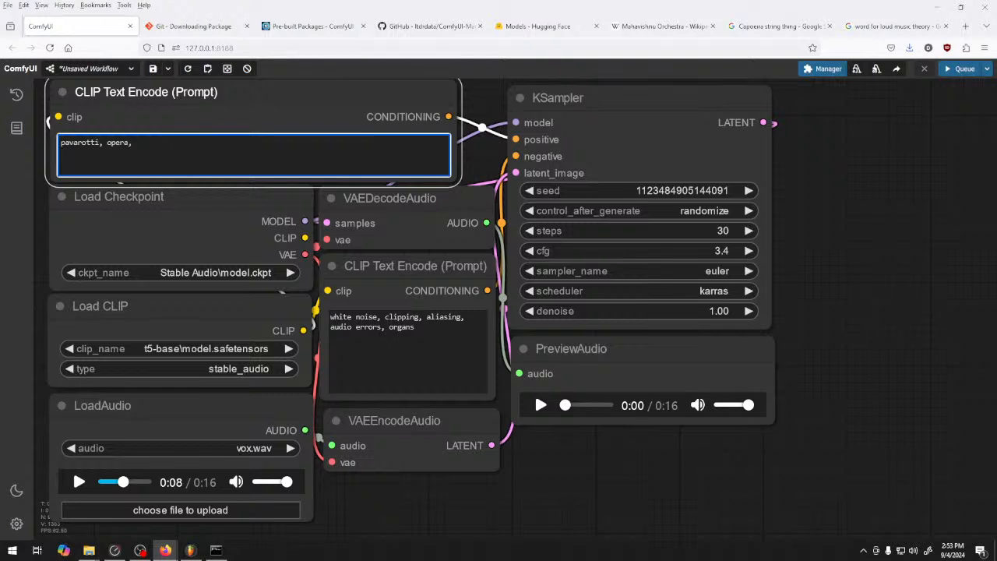
{"action": "type", "text": ", professional tenor"}
{"action": "left_click", "coordinate": [964, 68]}
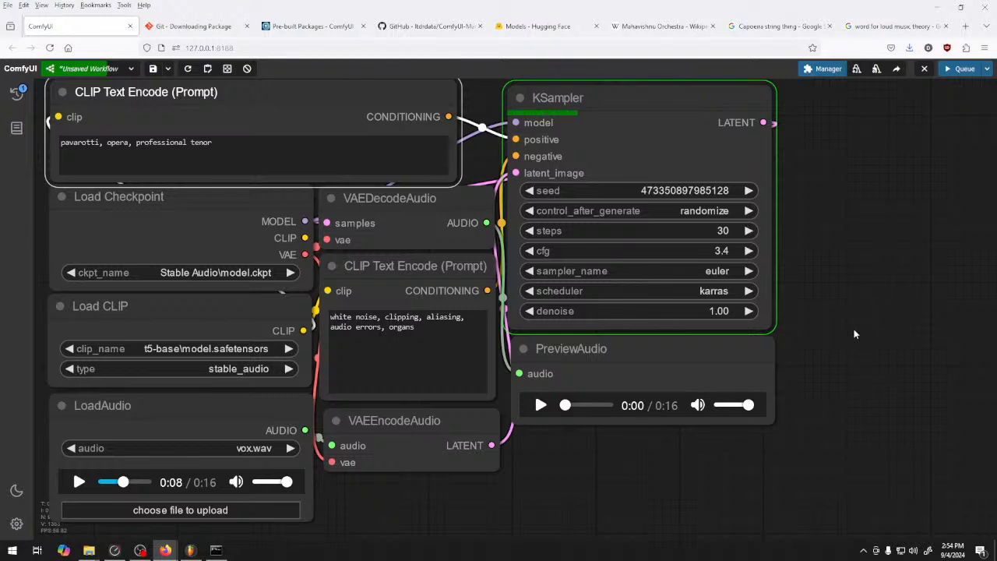
Raise the KSampler's cfg to 6.0
{"action": "double_click", "coordinate": [749, 251]}
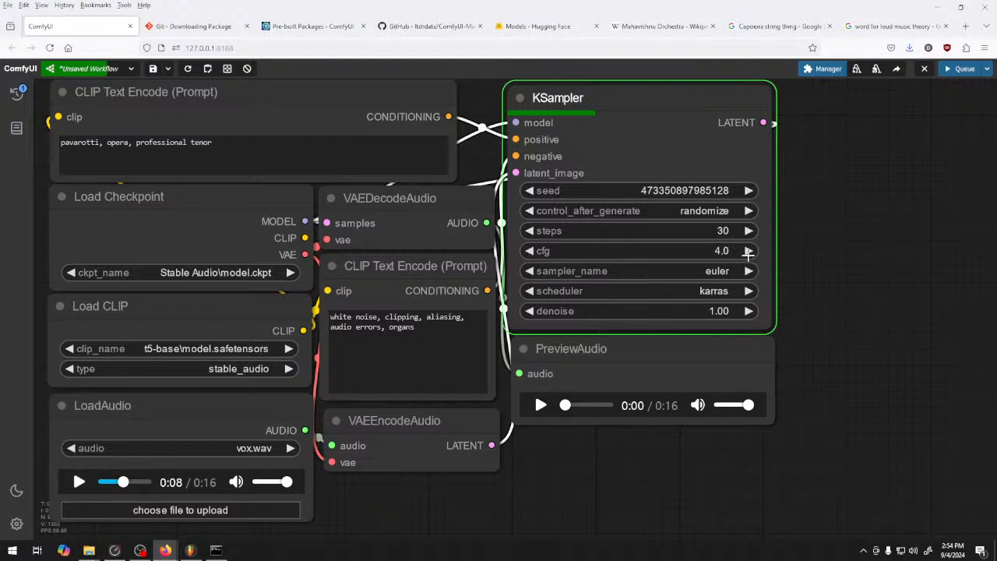
{"action": "double_click", "coordinate": [749, 251]}
{"action": "double_click", "coordinate": [749, 251]}
{"action": "double_click", "coordinate": [749, 251]}
{"action": "double_click", "coordinate": [748, 251]}
{"action": "double_click", "coordinate": [749, 251]}
{"action": "double_click", "coordinate": [749, 251]}
{"action": "double_click", "coordinate": [749, 251]}
{"action": "double_click", "coordinate": [749, 251]}
{"action": "left_click", "coordinate": [749, 250]}
{"action": "left_click", "coordinate": [749, 251]}
{"action": "left_click", "coordinate": [862, 319]}
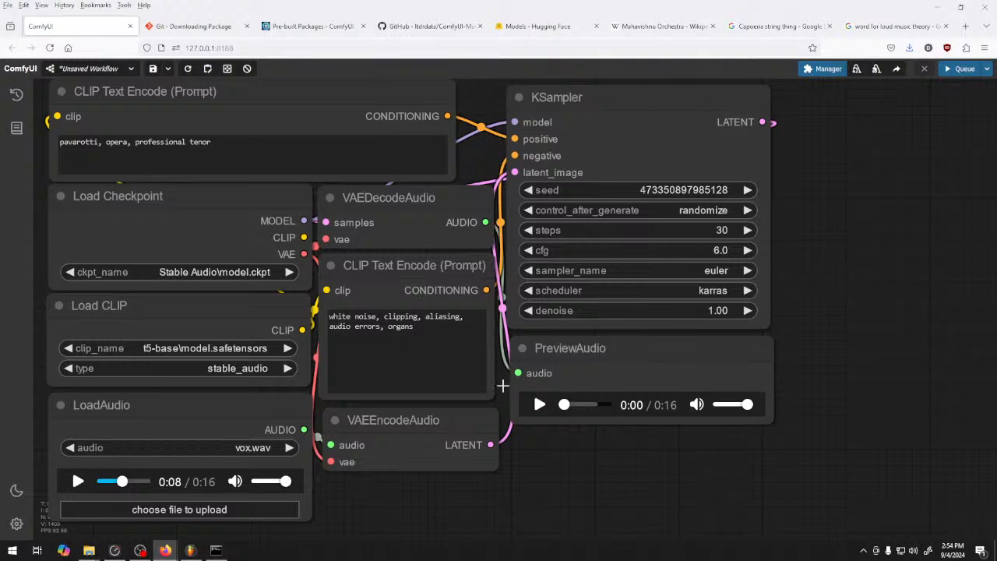
Play the new preview with its volume lowered to about half
{"action": "left_click", "coordinate": [540, 404]}
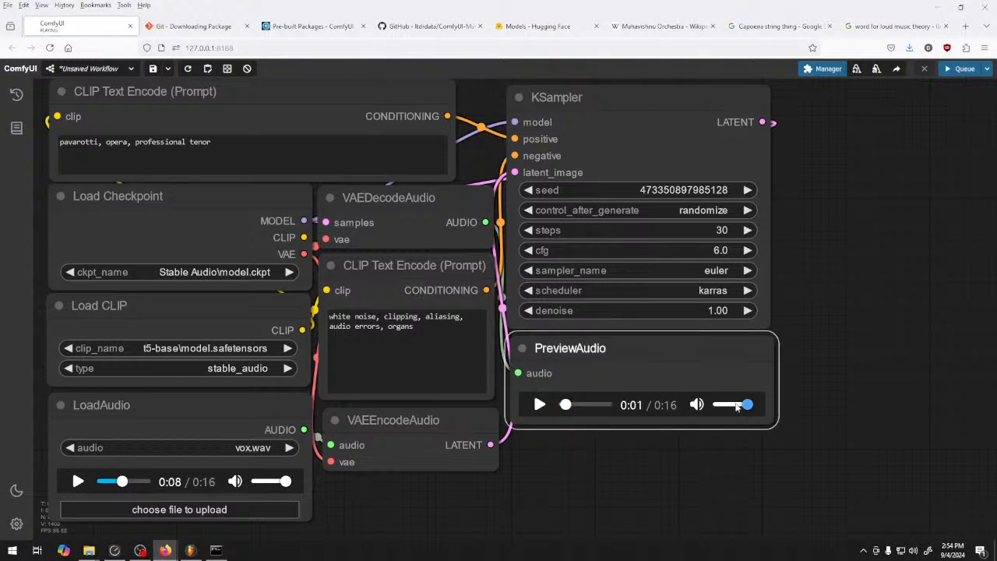
{"action": "left_click_drag", "start_coordinate": [746, 406], "coordinate": [728, 405]}
{"action": "left_click", "coordinate": [539, 405]}
Add "flutes," to the negative prompt after "organs" and return the audio preview to its start
{"action": "left_click", "coordinate": [440, 363]}
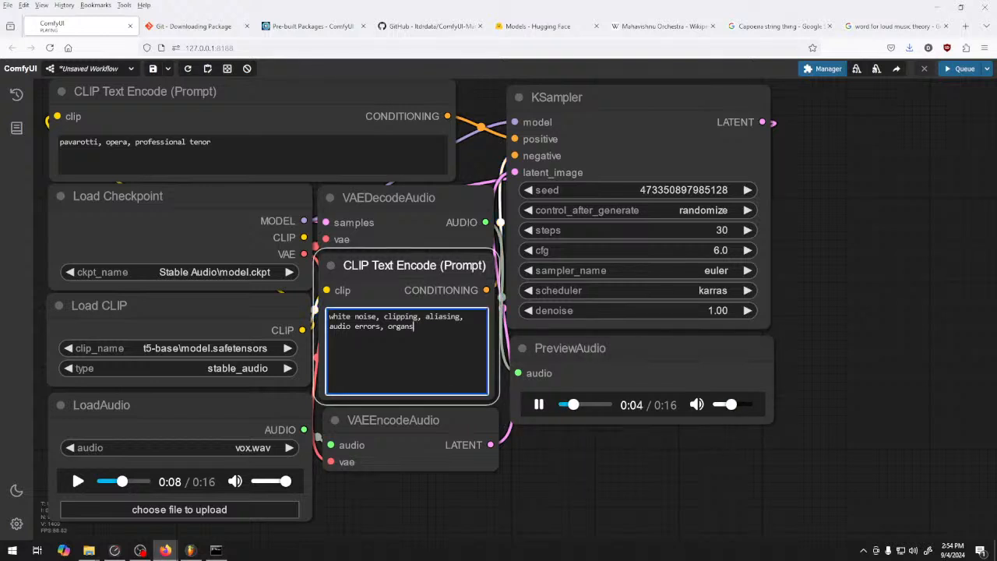
{"action": "type", "text": ", flutes,"}
{"action": "left_click", "coordinate": [607, 405]}
{"action": "left_click_drag", "start_coordinate": [590, 406], "coordinate": [559, 406]}
Append "aria" to the positive prompt after "professional tenor" and queue a generation
{"action": "left_click", "coordinate": [295, 173]}
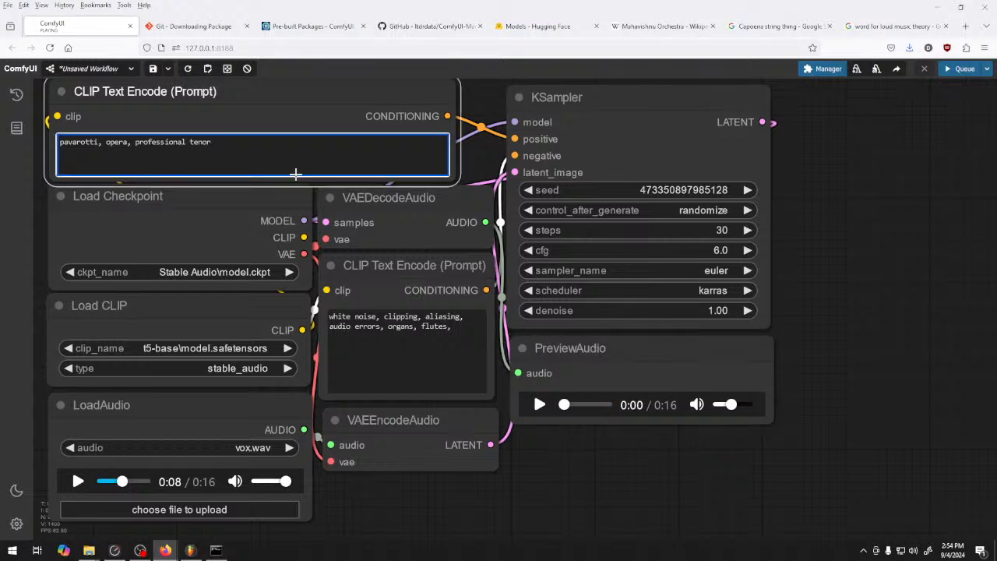
{"action": "type", "text": ","}
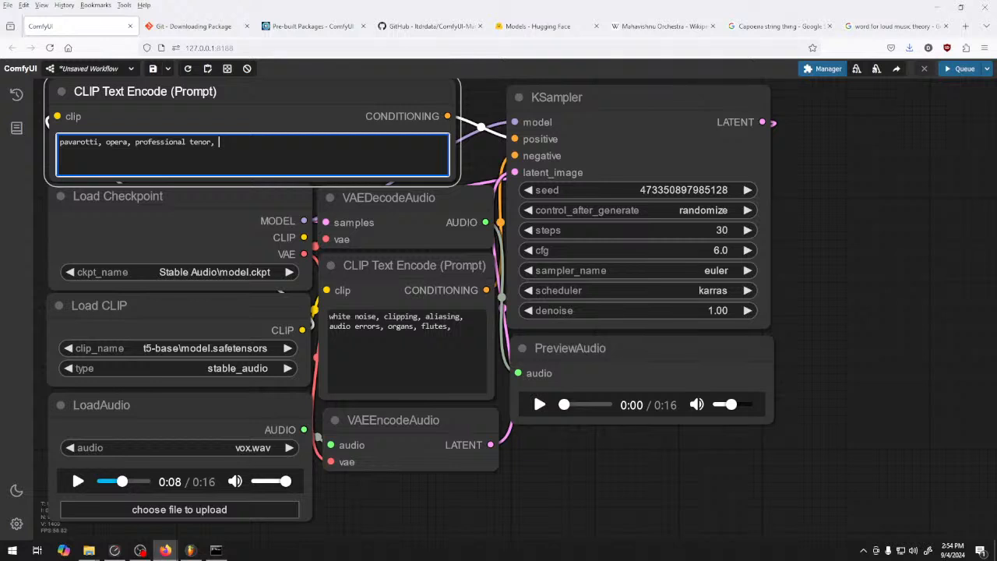
{"action": "type", "text": "aria"}
{"action": "left_click", "coordinate": [954, 70]}
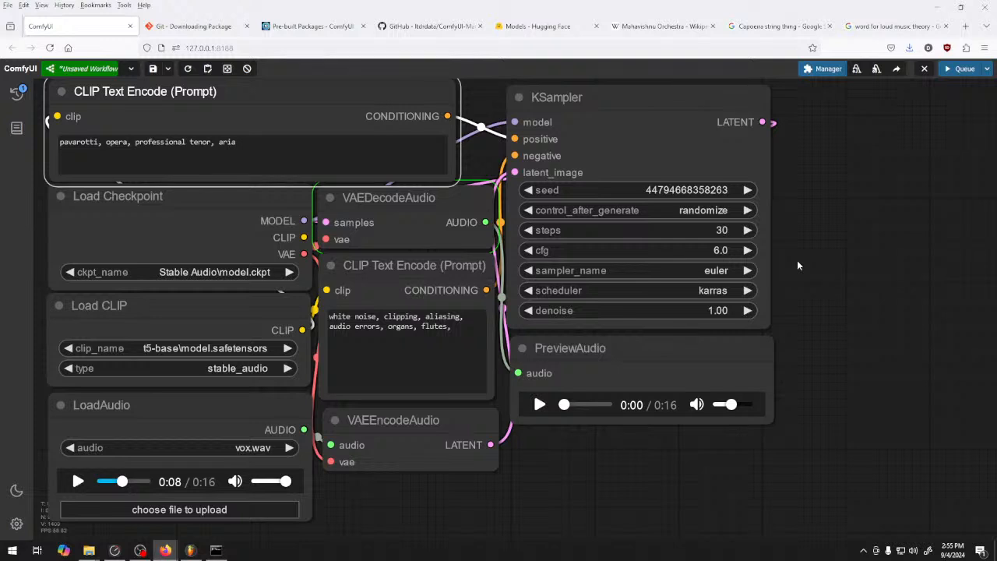
Play the new audio preview while raising its volume to nearly full
{"action": "left_click", "coordinate": [539, 405]}
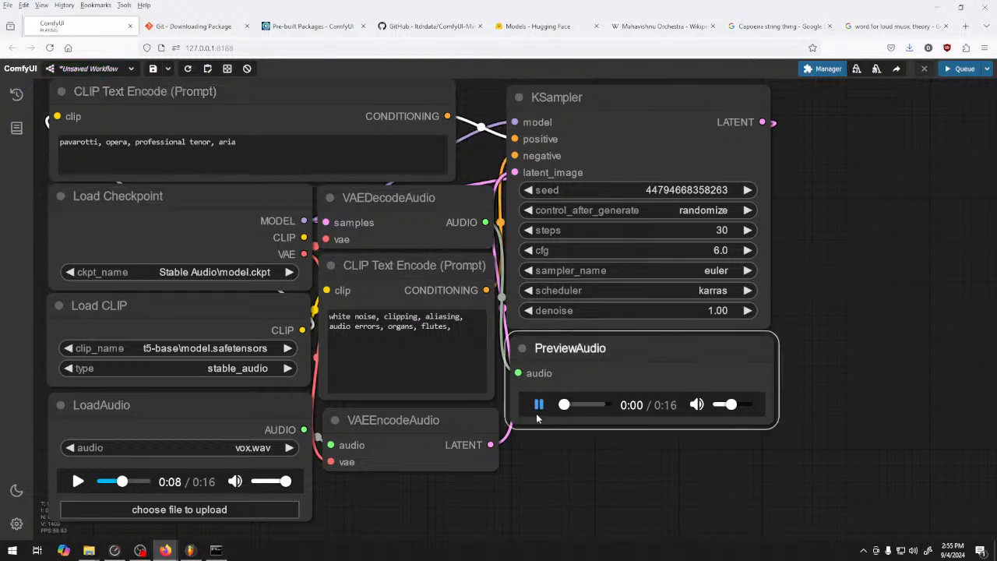
{"action": "left_click_drag", "start_coordinate": [730, 405], "coordinate": [740, 406]}
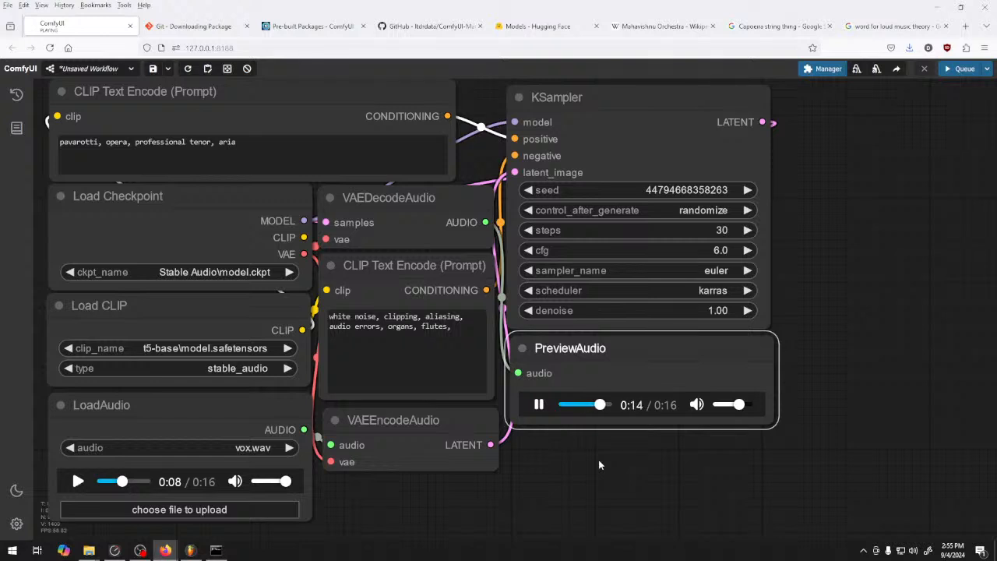
{"action": "left_click", "coordinate": [748, 404]}
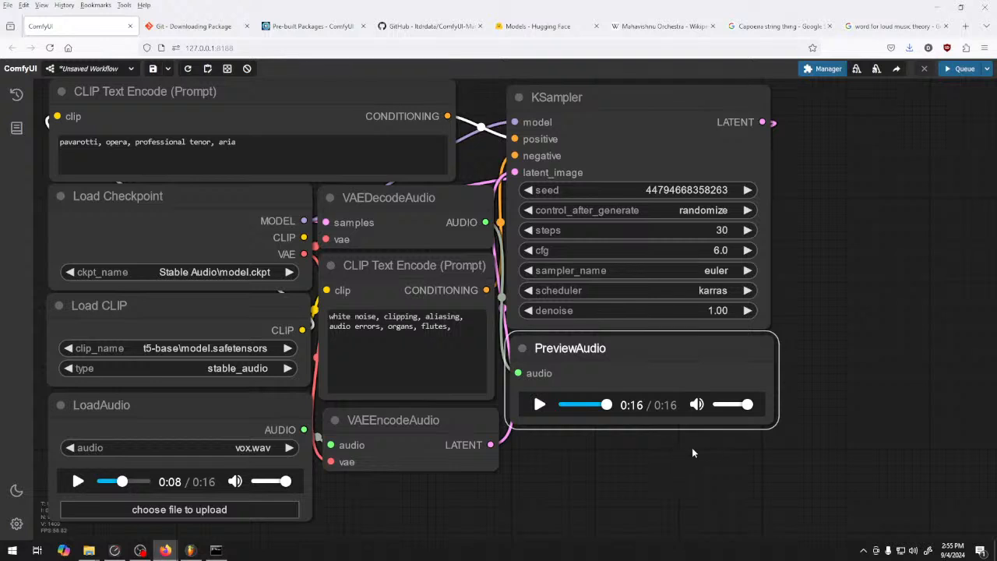
Queue three more generations with the same prompts and settings, playing the first two results
{"action": "key", "text": "ctrl+Return"}
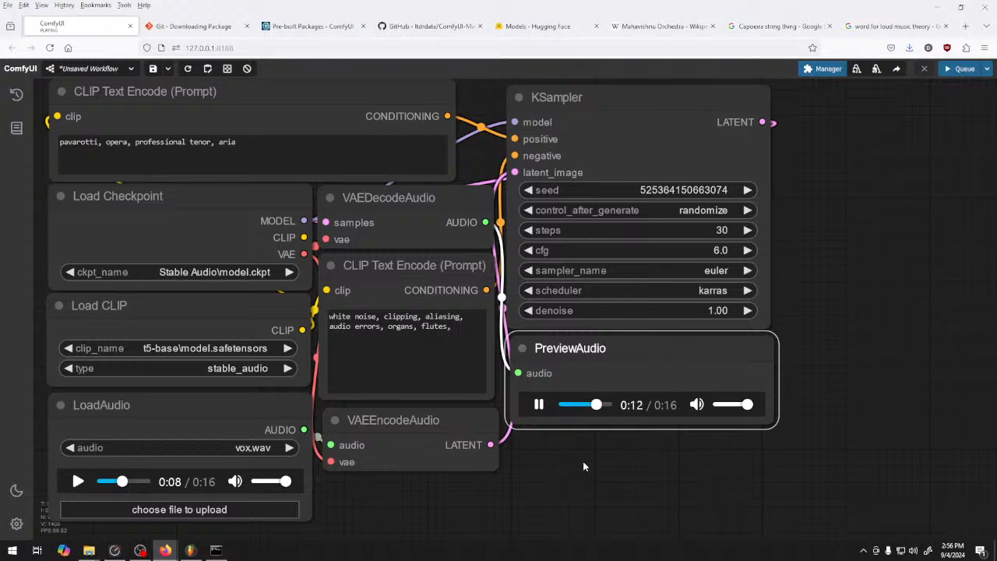
{"action": "left_click", "coordinate": [539, 405]}
{"action": "left_click", "coordinate": [965, 69]}
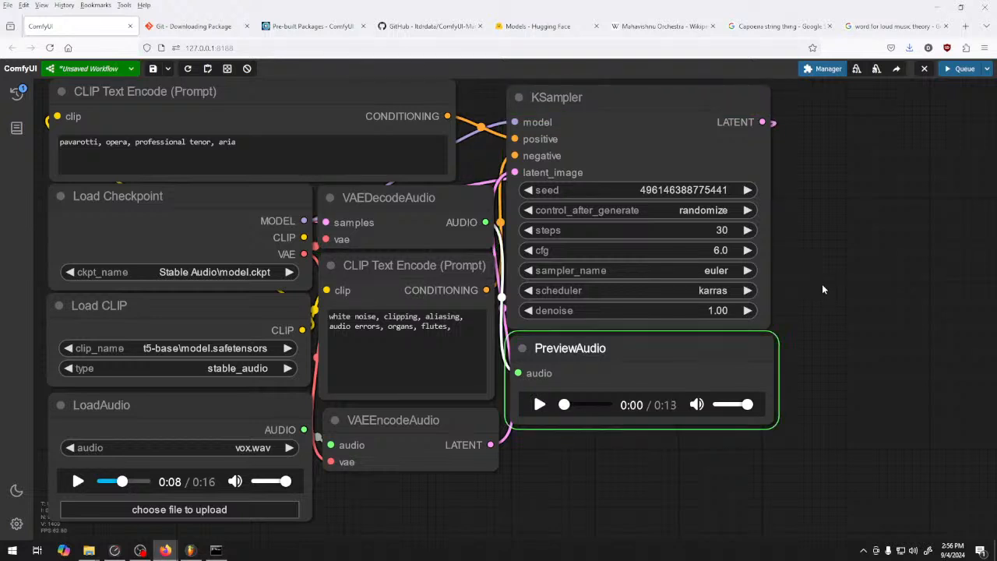
{"action": "left_click", "coordinate": [539, 405]}
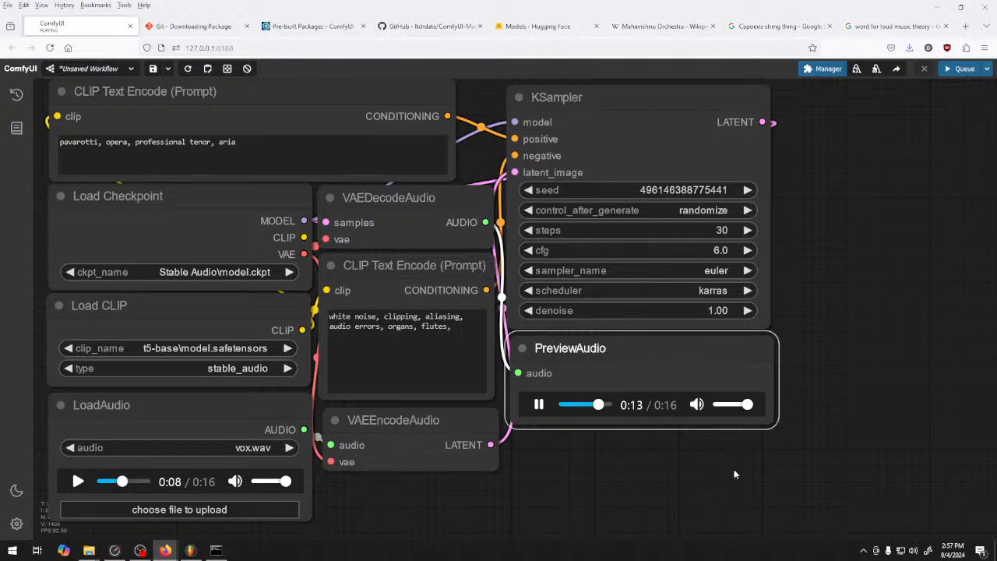
{"action": "left_click", "coordinate": [963, 68]}
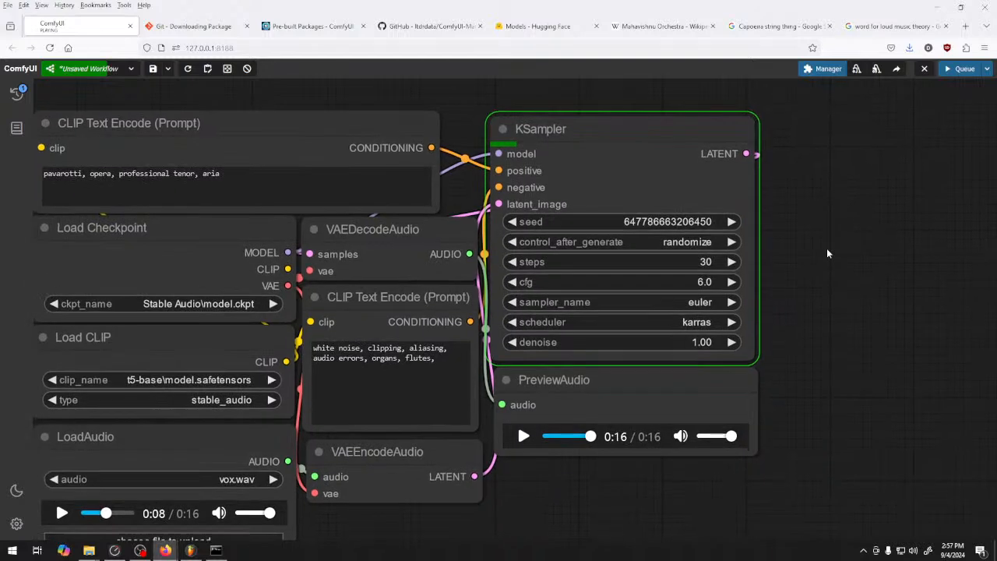
{"action": "mouse_move", "coordinate": [838, 269]}
{"action": "left_mouse_down"}
{"action": "mouse_move", "coordinate": [862, 263]}
{"action": "mouse_move", "coordinate": [843, 262]}
{"action": "mouse_move", "coordinate": [854, 255]}
{"action": "mouse_move", "coordinate": [857, 267]}
{"action": "left_mouse_up"}
Append "b flat melodic minor," to the positive prompt after "aria"
{"action": "left_click", "coordinate": [288, 181]}
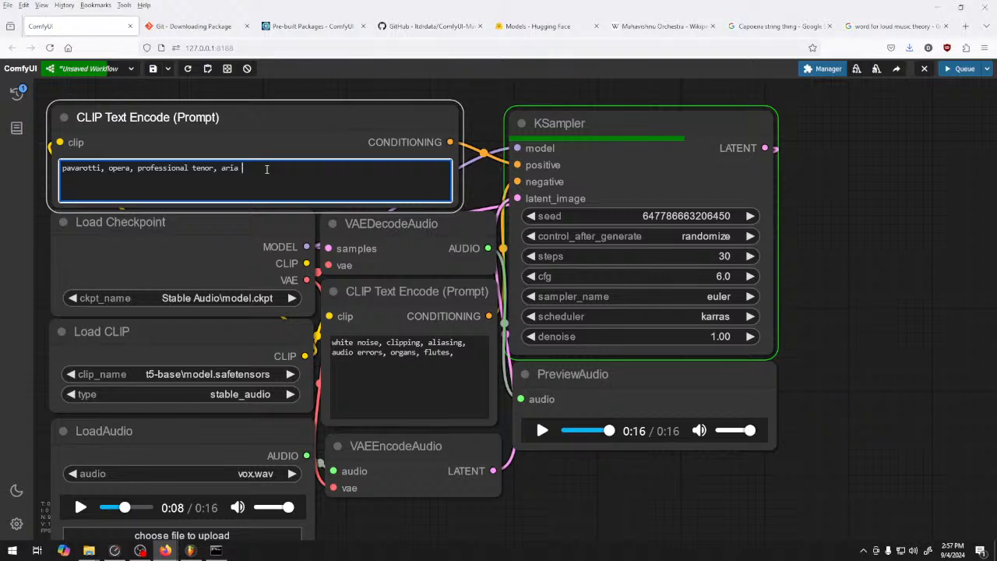
{"action": "key", "text": "BackSpace"}
{"action": "type", "text": ", bf"}
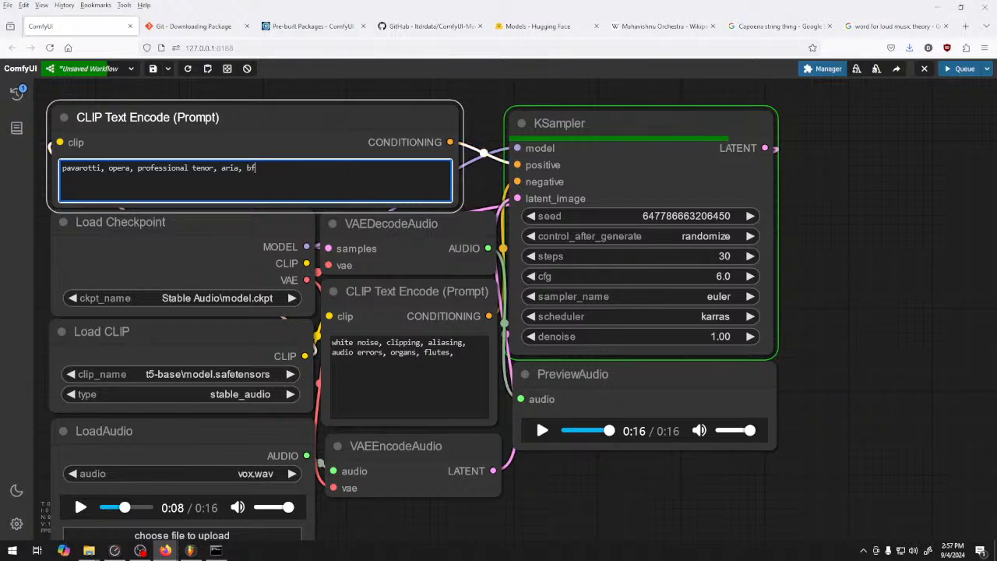
{"action": "key", "text": "BackSpace"}
{"action": "type", "text": "flat,"}
{"action": "key", "text": "BackSpace"}
{"action": "type", "text": "minor,"}
{"action": "key", "text": "BackSpace"}
{"action": "key", "text": "BackSpace"}
{"action": "key", "text": "BackSpace"}
{"action": "key", "text": "BackSpace"}
{"action": "key", "text": "BackSpace"}
{"action": "type", "text": "elodic"}
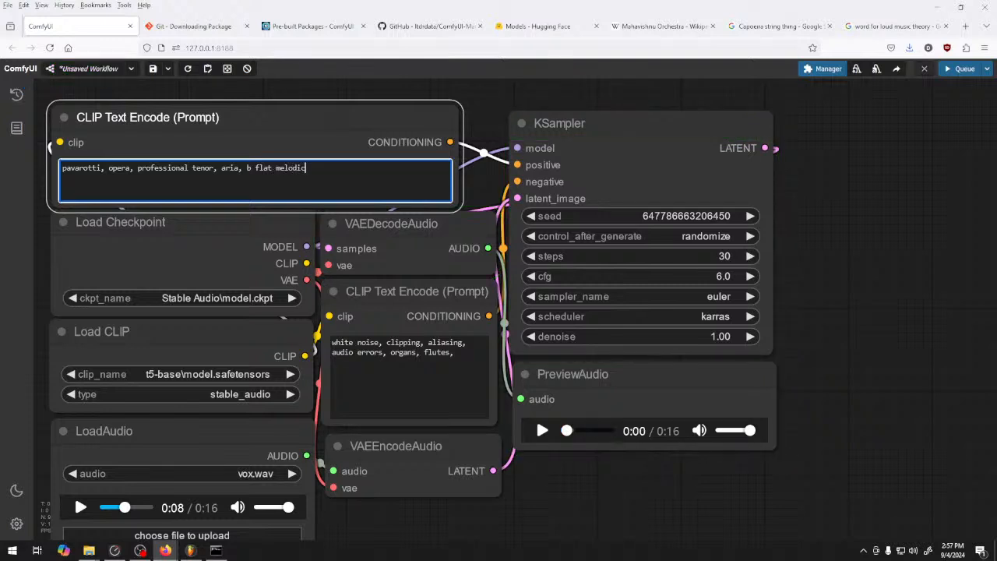
{"action": "type", "text": " minor"}
Play the finished preview, and generate and play a take with the extended prompt
{"action": "left_click", "coordinate": [542, 430]}
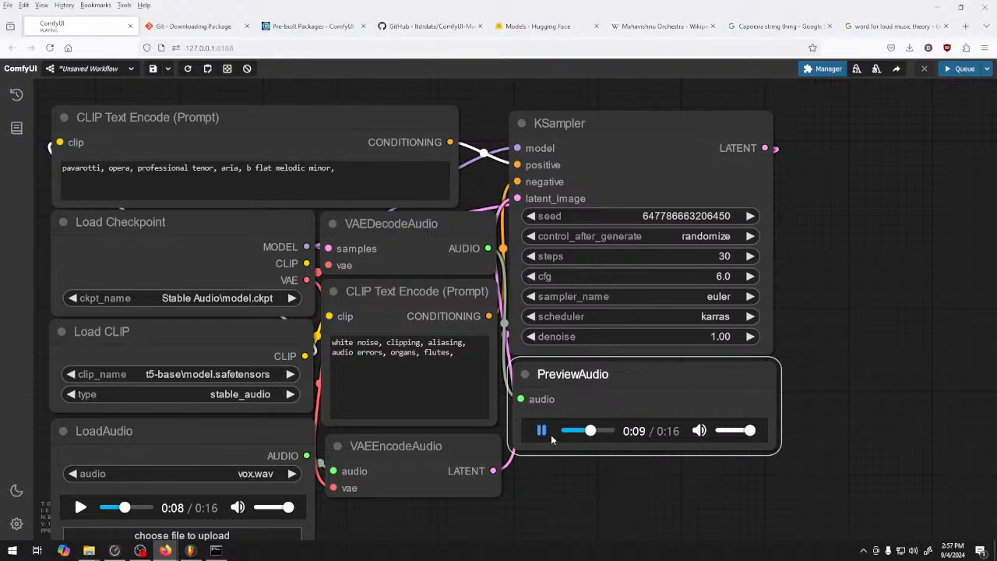
{"action": "left_click", "coordinate": [545, 433]}
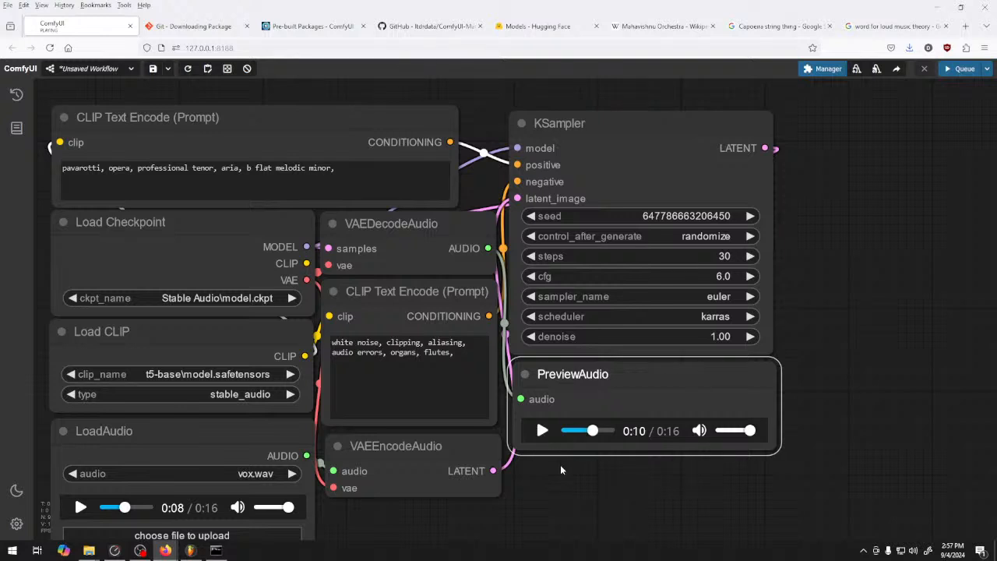
{"action": "left_click", "coordinate": [958, 69]}
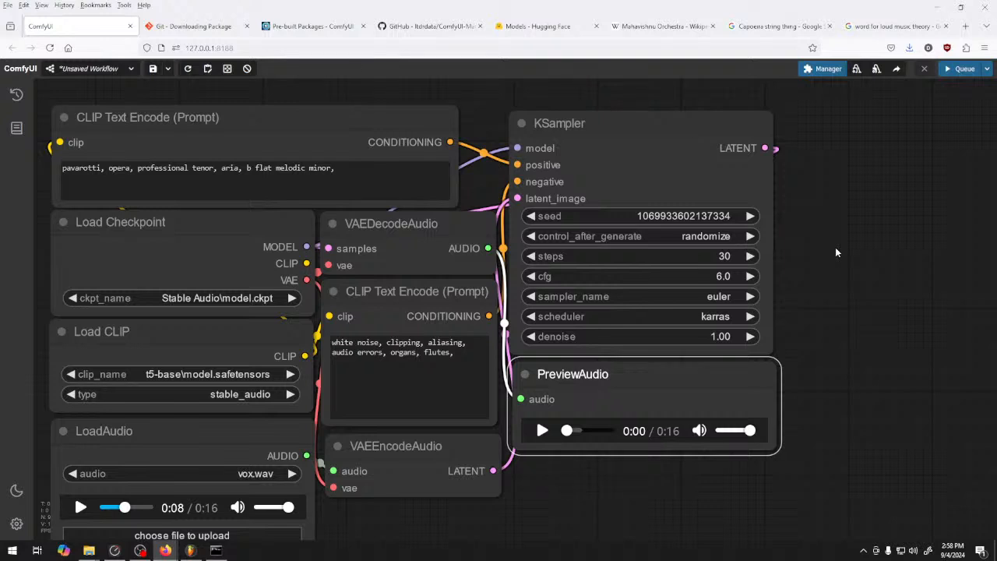
{"action": "left_click", "coordinate": [543, 431]}
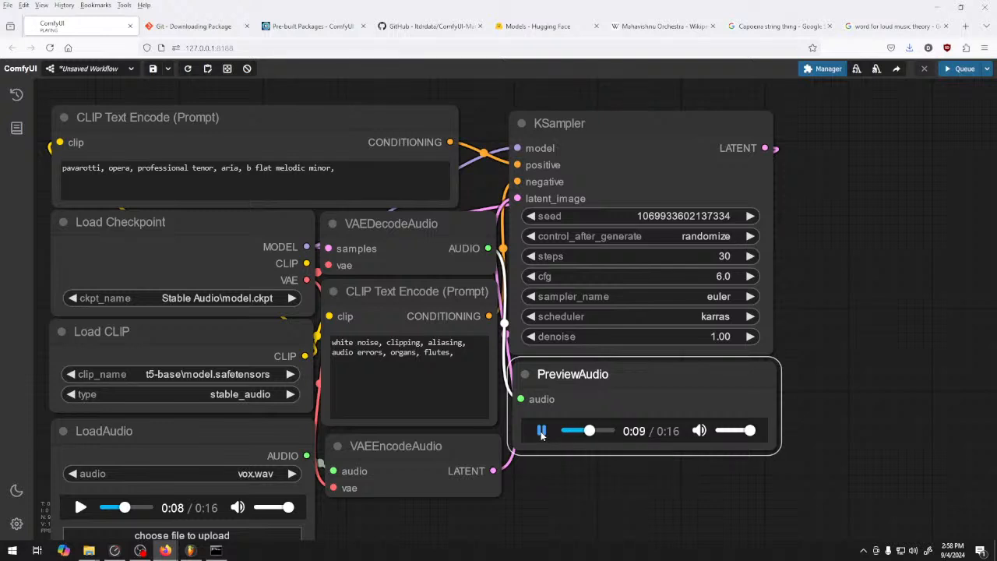
Set the KSampler's sampler to lms and generate a take to play in the preview
{"action": "left_click", "coordinate": [705, 318]}
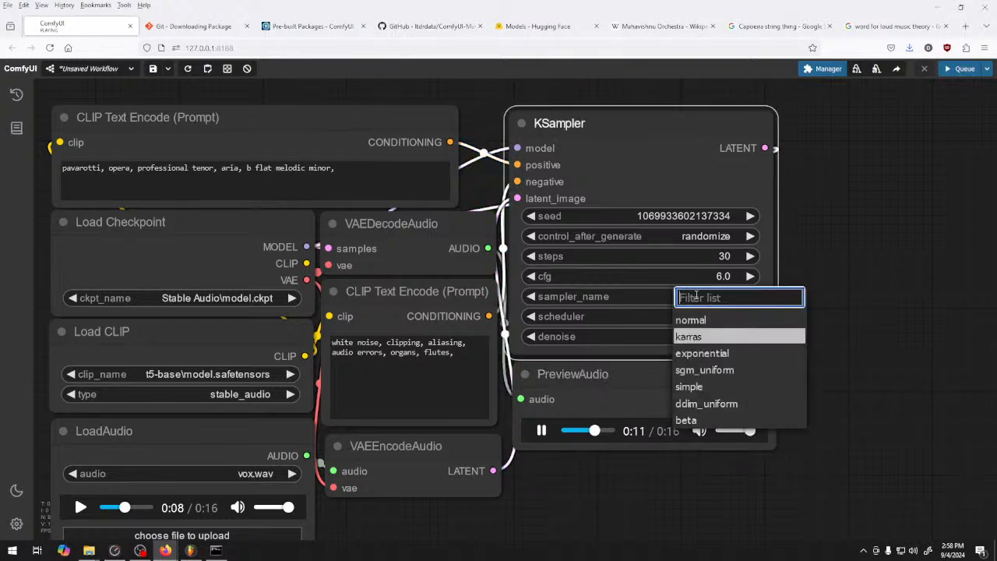
{"action": "left_click", "coordinate": [711, 298]}
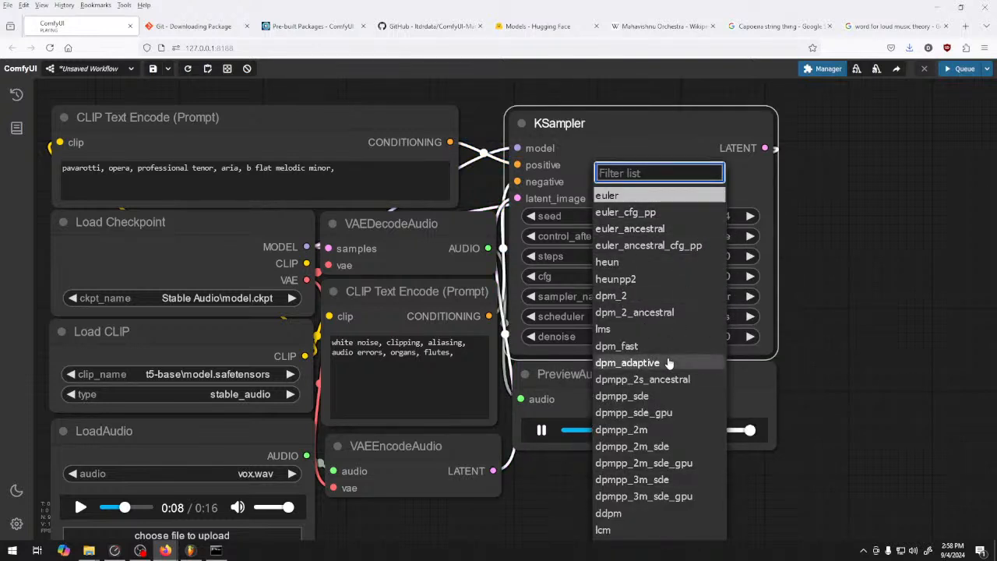
{"action": "left_click", "coordinate": [631, 329]}
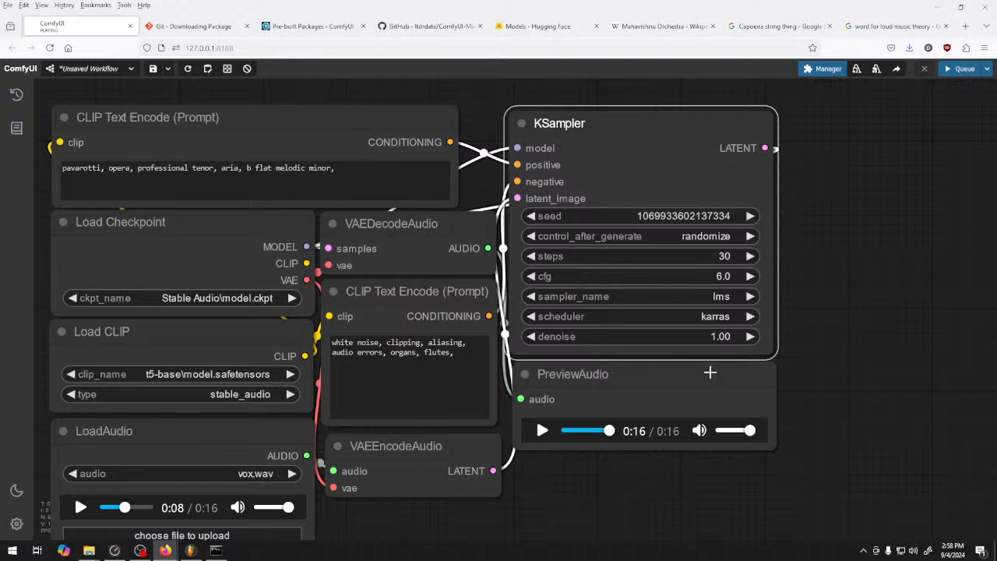
{"action": "key", "text": "ctrl+Return"}
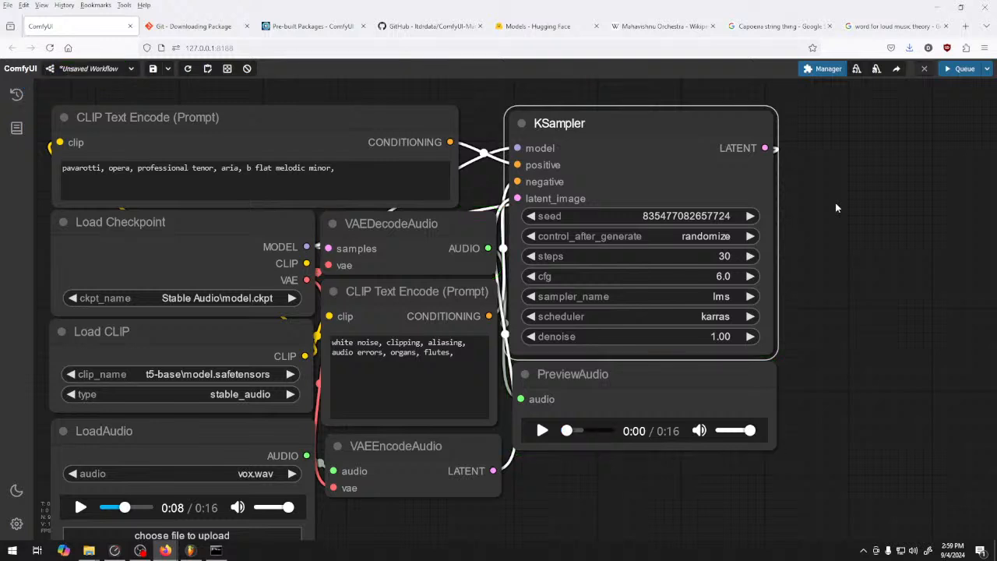
{"action": "left_click", "coordinate": [542, 430]}
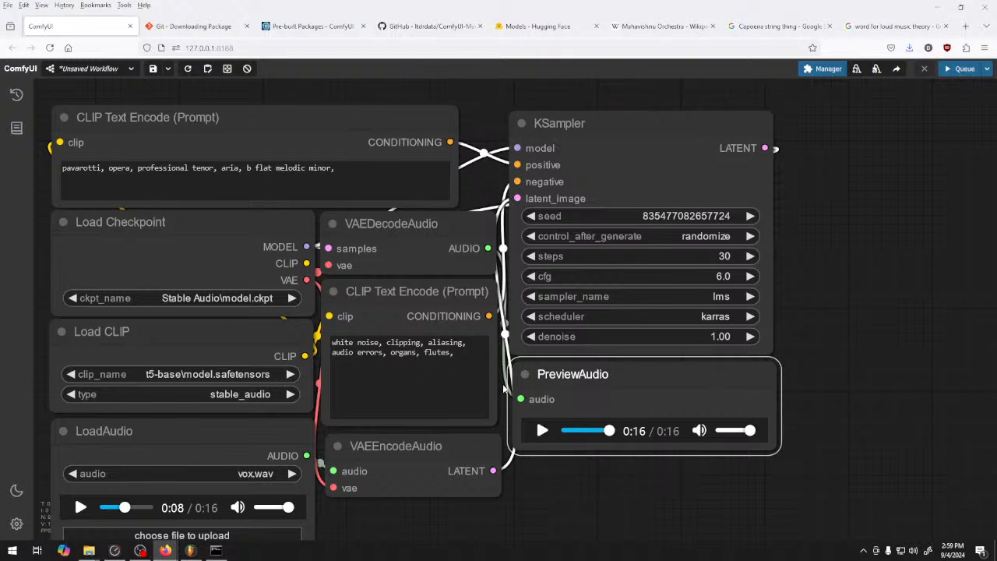
Raise the KSampler's cfg to 8.0
{"action": "left_click", "coordinate": [731, 236]}
{"action": "left_click", "coordinate": [814, 212]}
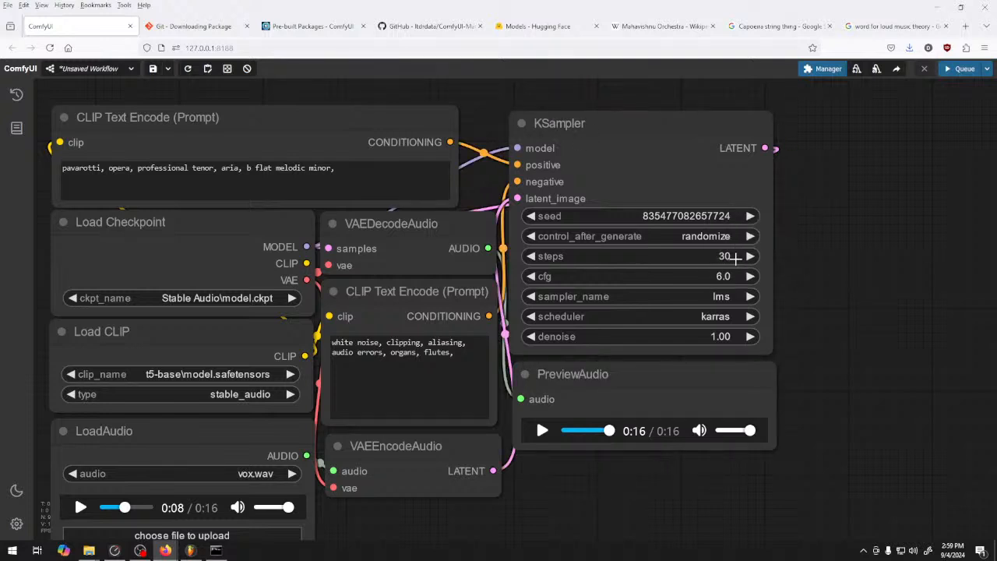
{"action": "left_click", "coordinate": [727, 275]}
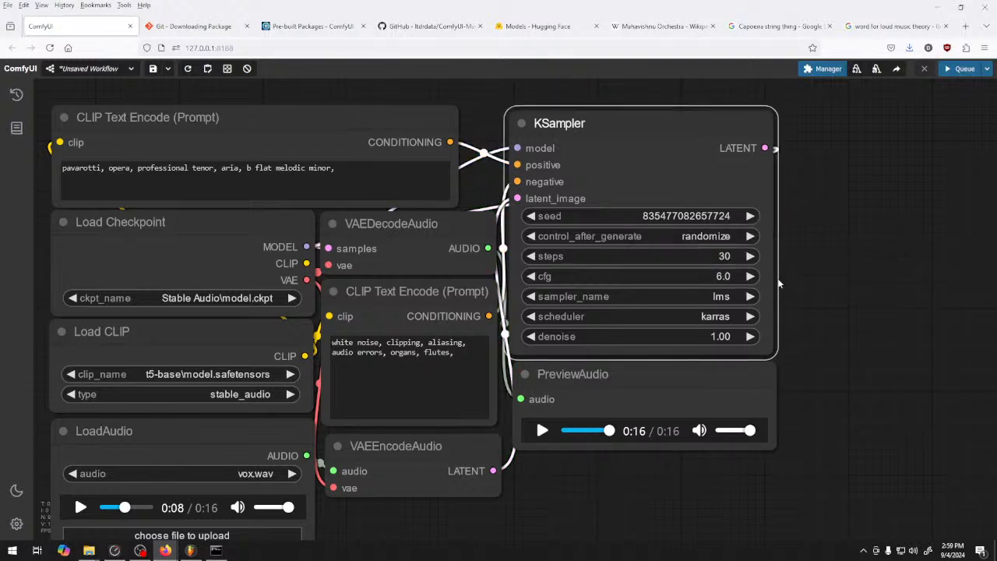
{"action": "left_click", "coordinate": [746, 277]}
{"action": "left_click", "coordinate": [746, 276]}
{"action": "left_click", "coordinate": [746, 277]}
{"action": "left_click", "coordinate": [747, 277]}
{"action": "left_click", "coordinate": [747, 276]}
{"action": "left_click", "coordinate": [746, 277]}
{"action": "left_click", "coordinate": [747, 277]}
{"action": "left_click", "coordinate": [747, 276]}
{"action": "left_click", "coordinate": [751, 279]}
Set the KSampler's sampler to dpmpp_3m_sde_gpu and its scheduler to ddim_uniform
{"action": "left_click", "coordinate": [697, 297]}
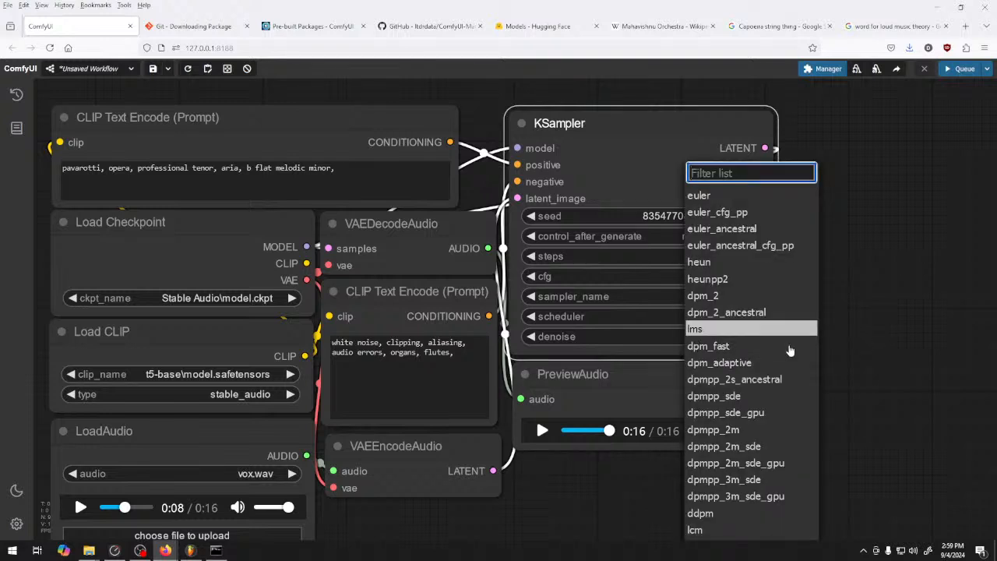
{"action": "scroll", "coordinate": [736, 376], "scroll_direction": "down", "scroll_amount": 1}
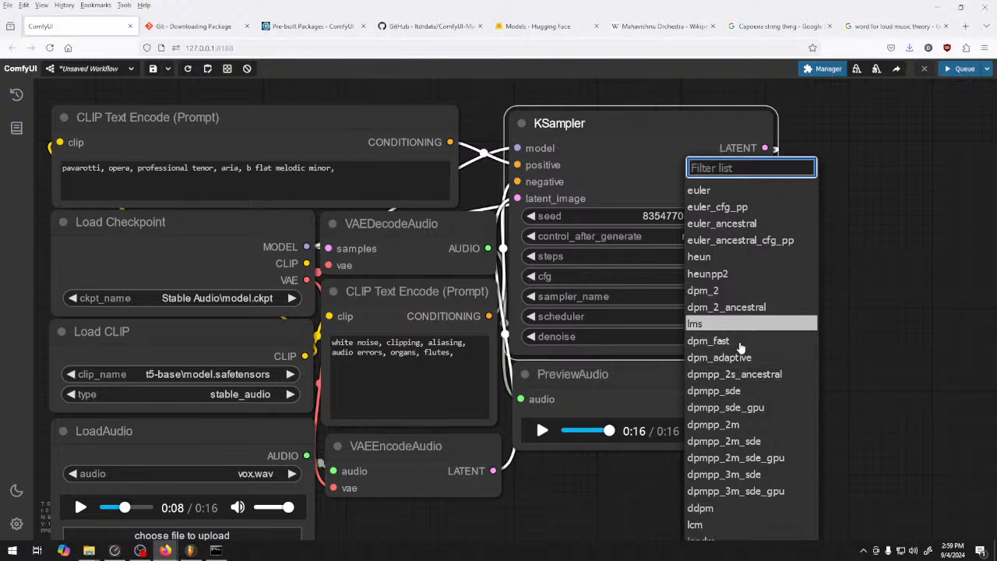
{"action": "scroll", "coordinate": [779, 459], "scroll_direction": "down", "scroll_amount": 1}
{"action": "scroll", "coordinate": [780, 463], "scroll_direction": "down", "scroll_amount": 2}
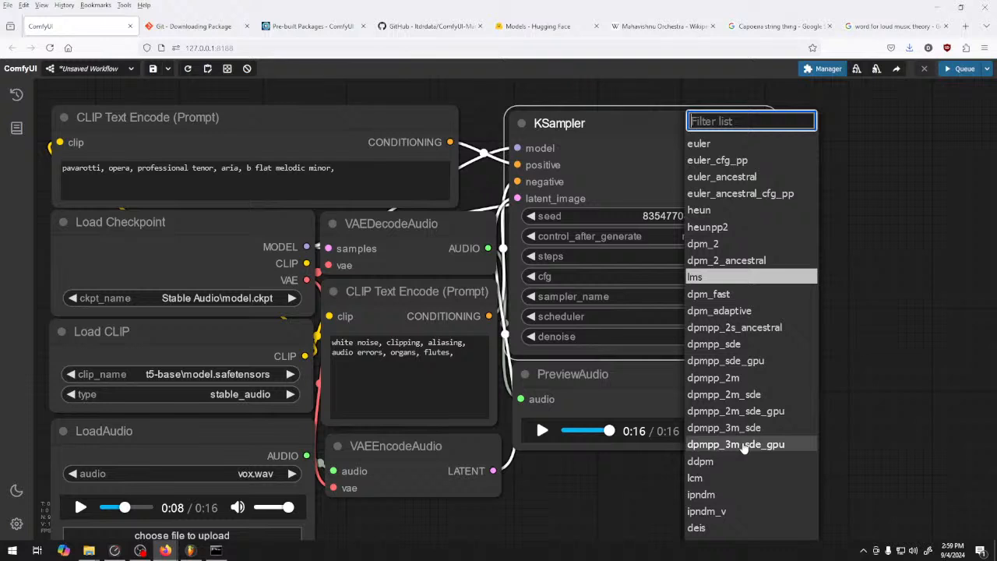
{"action": "left_click", "coordinate": [744, 445]}
{"action": "left_click", "coordinate": [715, 316]}
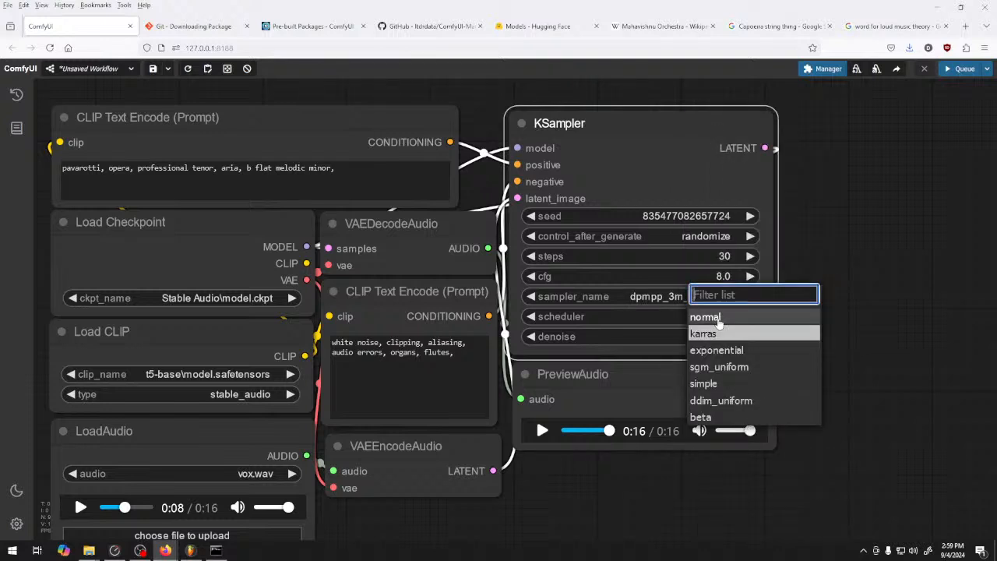
{"action": "left_click", "coordinate": [752, 402]}
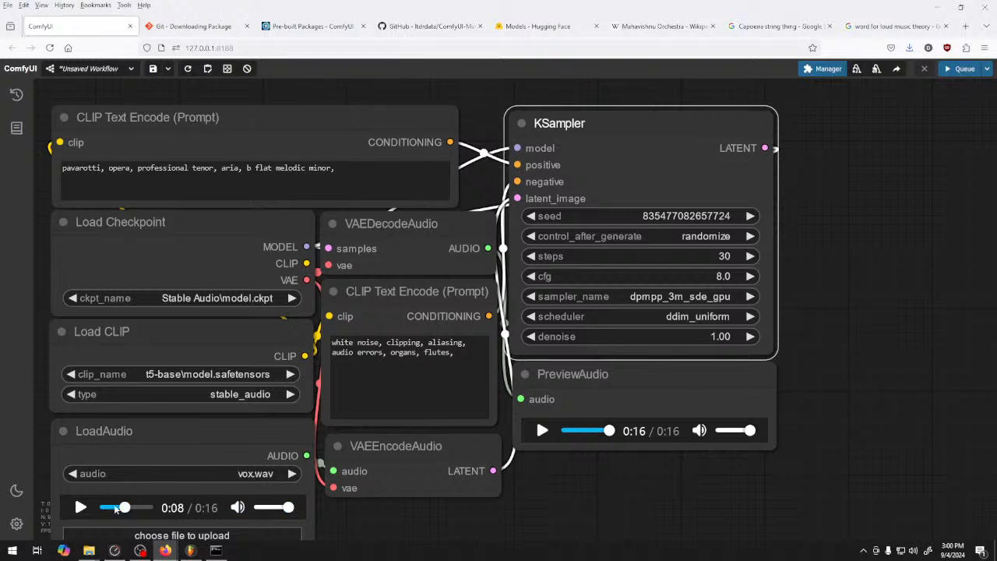
Briefly play the loaded vox.wav and queue a generation with the KSampler's denoise set to 0.50
{"action": "left_click", "coordinate": [81, 508]}
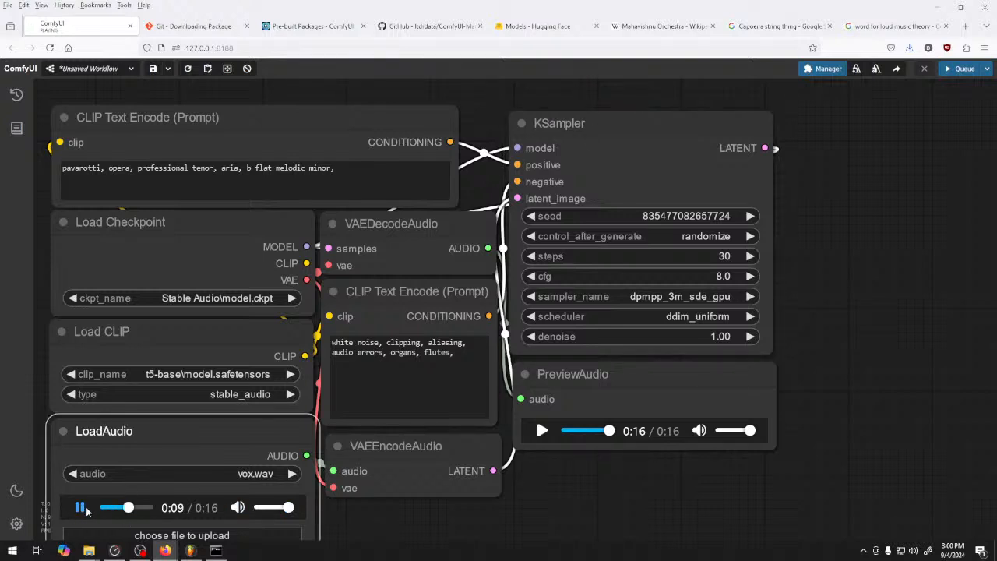
{"action": "left_click", "coordinate": [80, 507]}
{"action": "left_click_drag", "start_coordinate": [710, 339], "coordinate": [697, 337]}
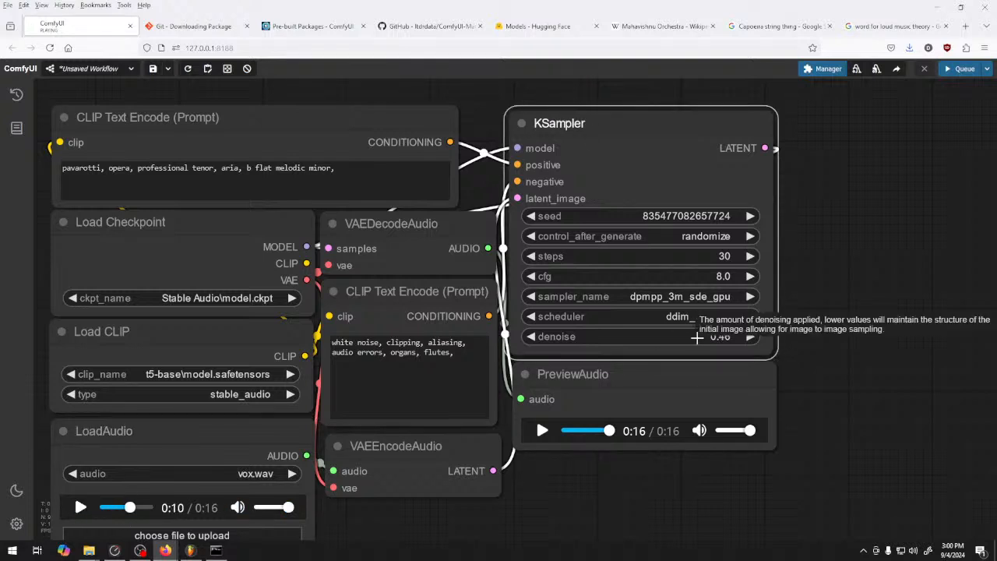
{"action": "left_click", "coordinate": [759, 339]}
{"action": "key", "text": "ctrl+Return"}
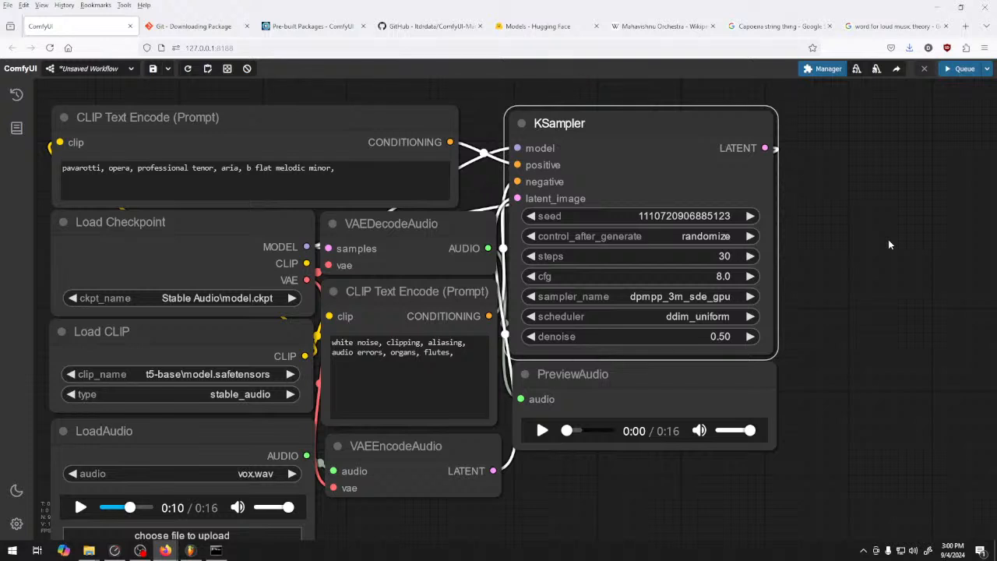
Play the new audio preview and raise the KSampler's denoise to 0.60
{"action": "left_click", "coordinate": [529, 439]}
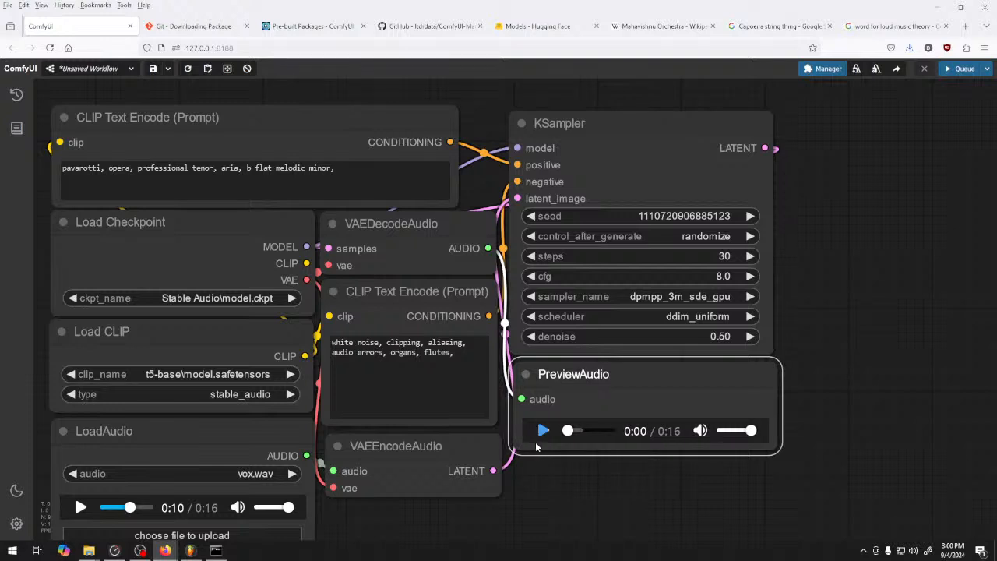
{"action": "left_click", "coordinate": [542, 430]}
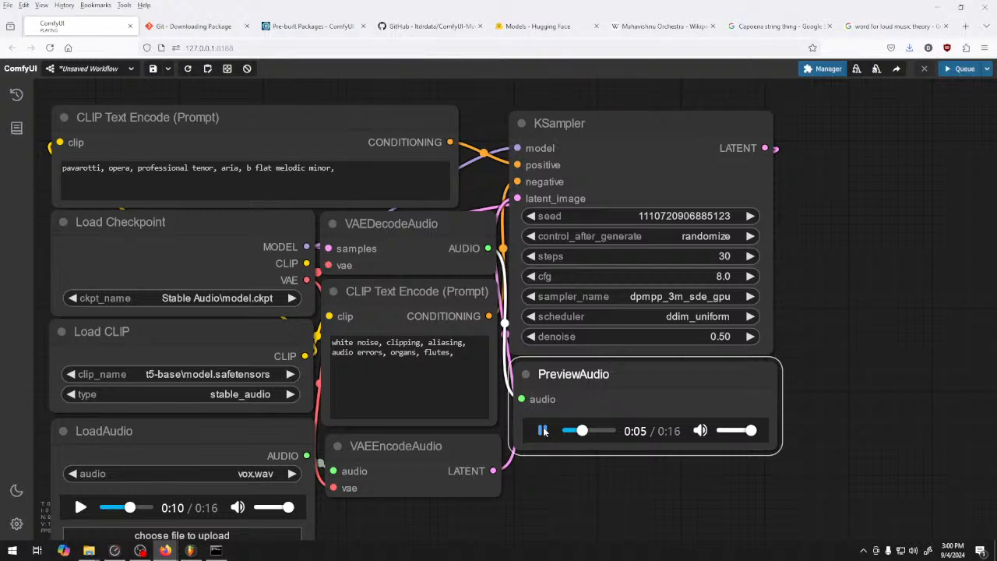
{"action": "left_click", "coordinate": [750, 340]}
{"action": "left_click", "coordinate": [750, 340]}
{"action": "left_click", "coordinate": [750, 341]}
{"action": "double_click", "coordinate": [750, 340]}
{"action": "left_click", "coordinate": [750, 340]}
{"action": "left_click", "coordinate": [750, 340]}
{"action": "left_click", "coordinate": [751, 340]}
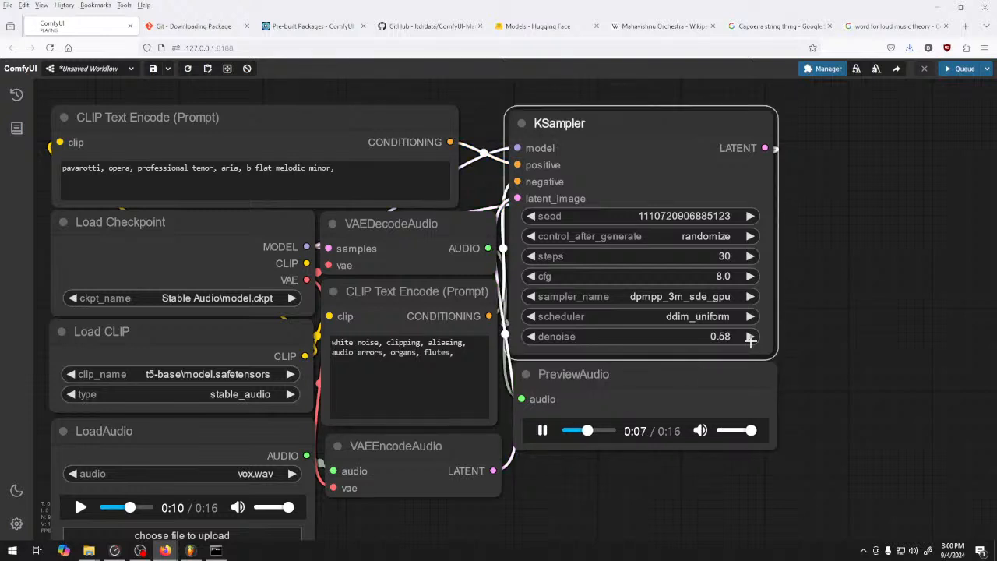
{"action": "left_click", "coordinate": [750, 337]}
{"action": "left_click", "coordinate": [749, 337]}
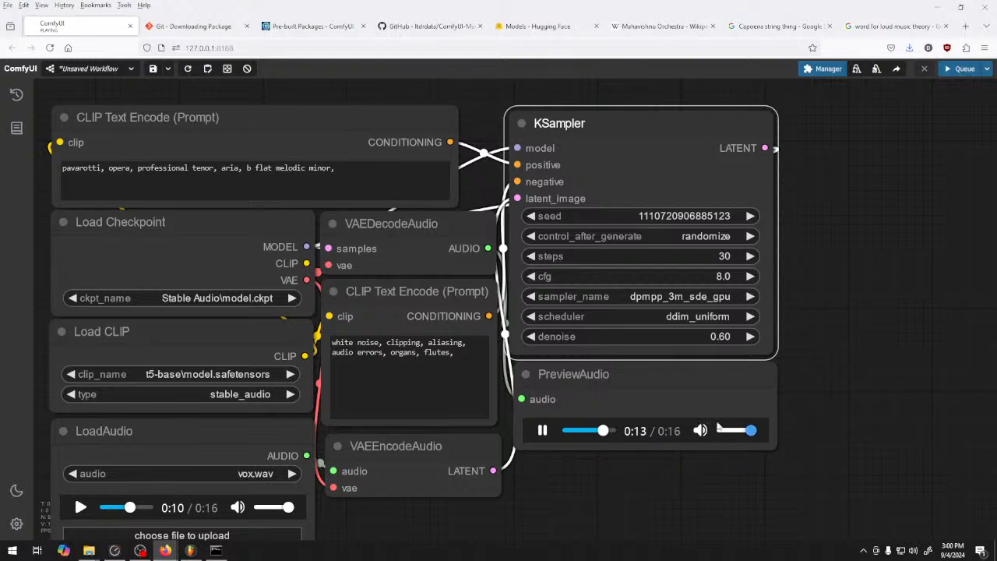
Queue another generation with the KSampler's denoise at 0.60 and play through the new audio preview
{"action": "left_click", "coordinate": [543, 433]}
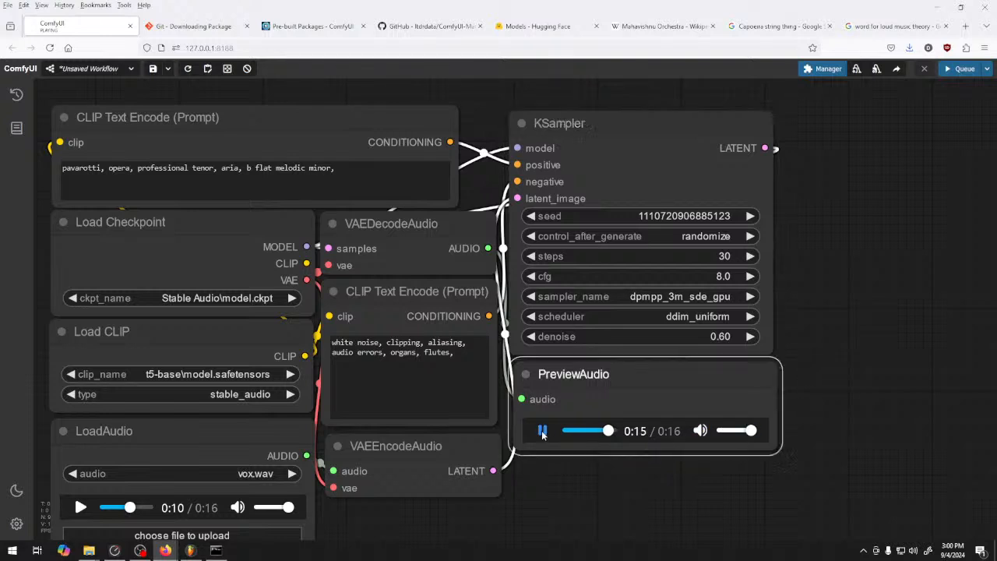
{"action": "left_click", "coordinate": [959, 68]}
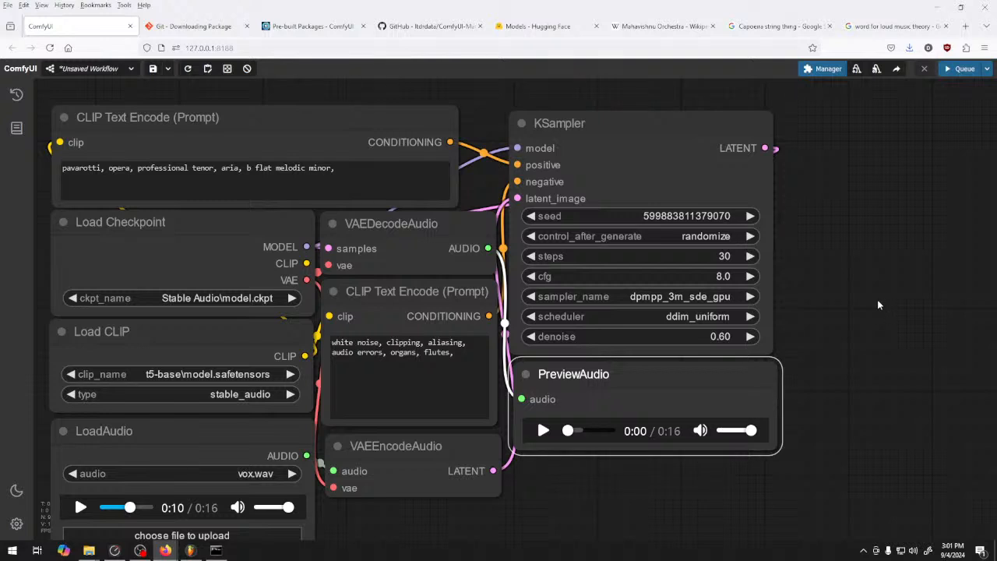
{"action": "left_click", "coordinate": [543, 431]}
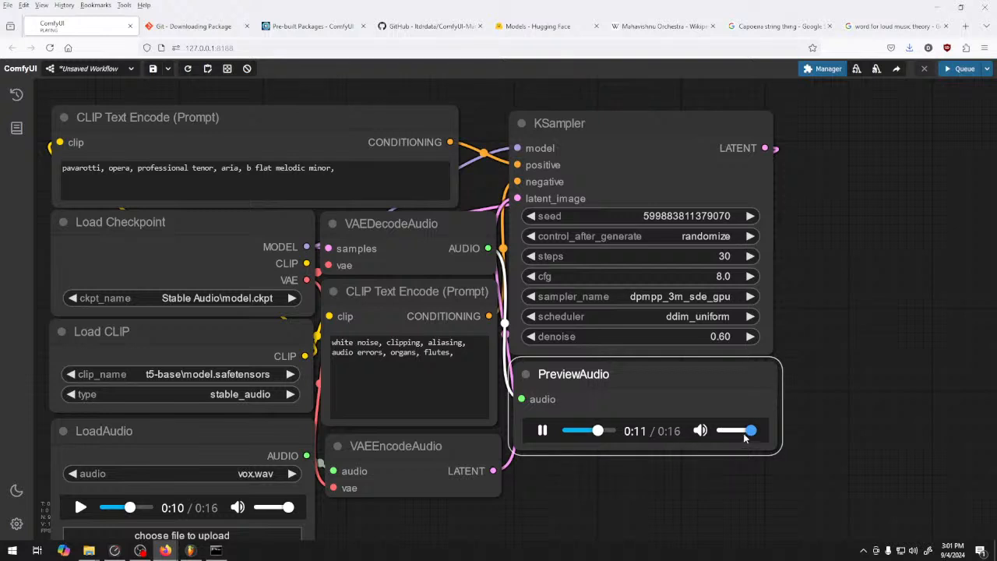
{"action": "left_click", "coordinate": [543, 430]}
{"action": "left_click", "coordinate": [593, 431]}
{"action": "left_click", "coordinate": [543, 431]}
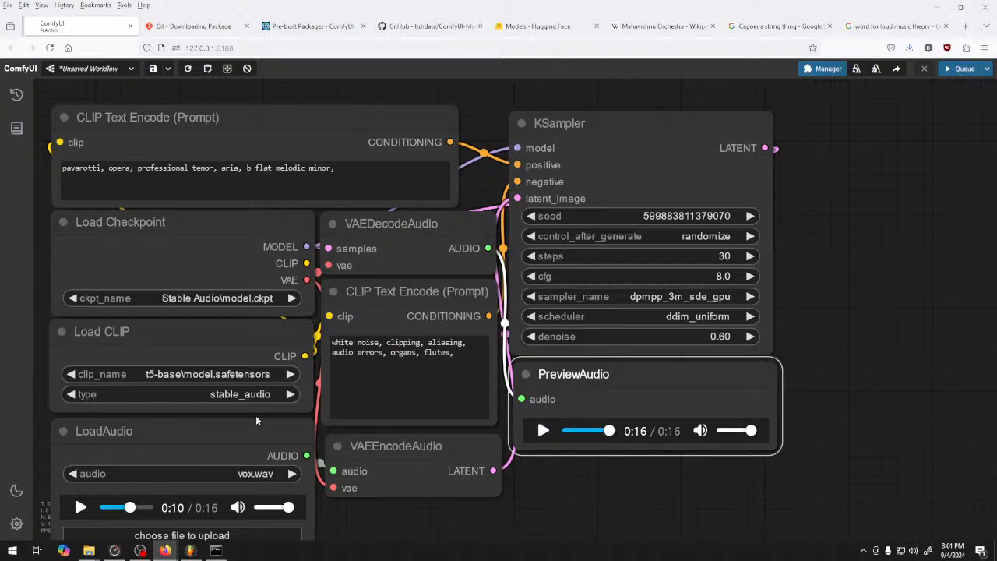
Switch to FL Studio and open the recent project 174 729 24.flp
{"action": "left_click", "coordinate": [193, 551]}
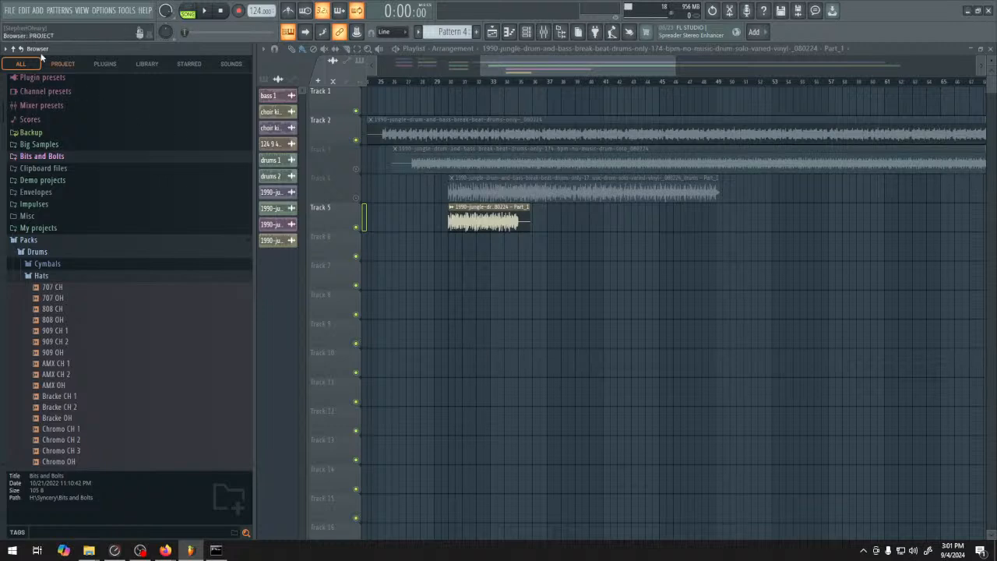
{"action": "left_click", "coordinate": [10, 10]}
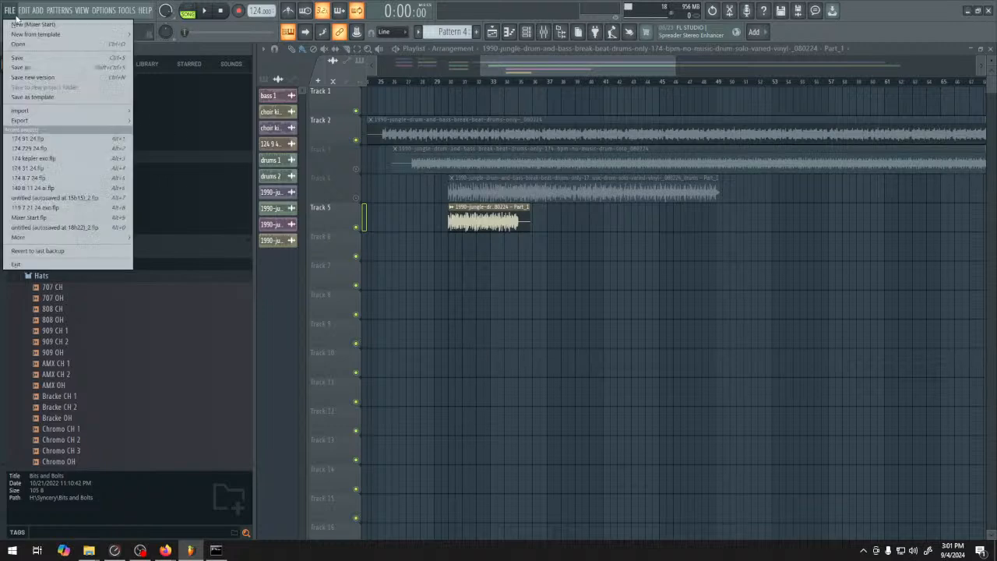
{"action": "left_click", "coordinate": [101, 158]}
{"action": "left_click", "coordinate": [514, 302]}
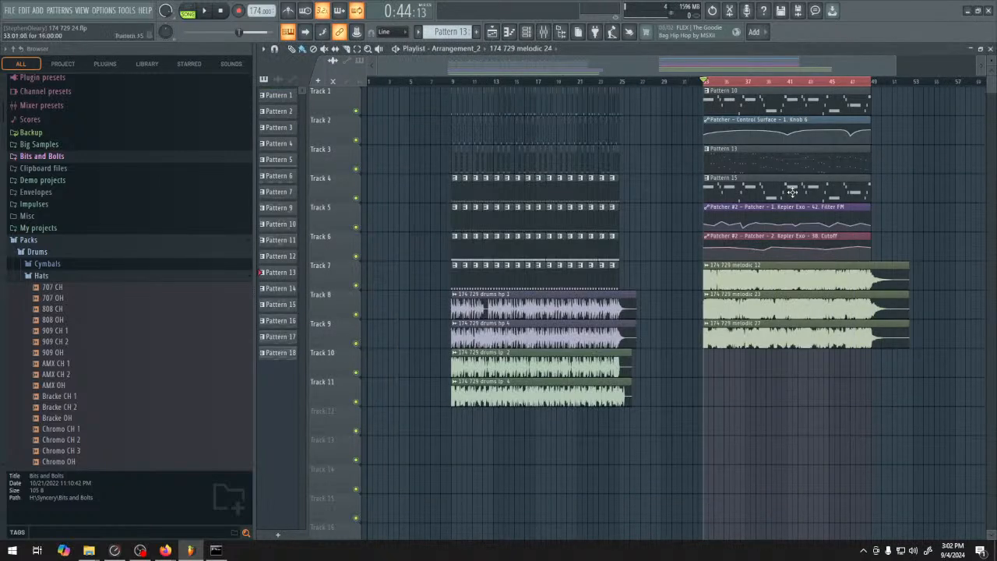
Mute Tracks 7 to 9, which hold the rendered melodic audio clips, in the playlist
{"action": "scroll", "coordinate": [507, 267], "scroll_direction": "up", "scroll_amount": 3}
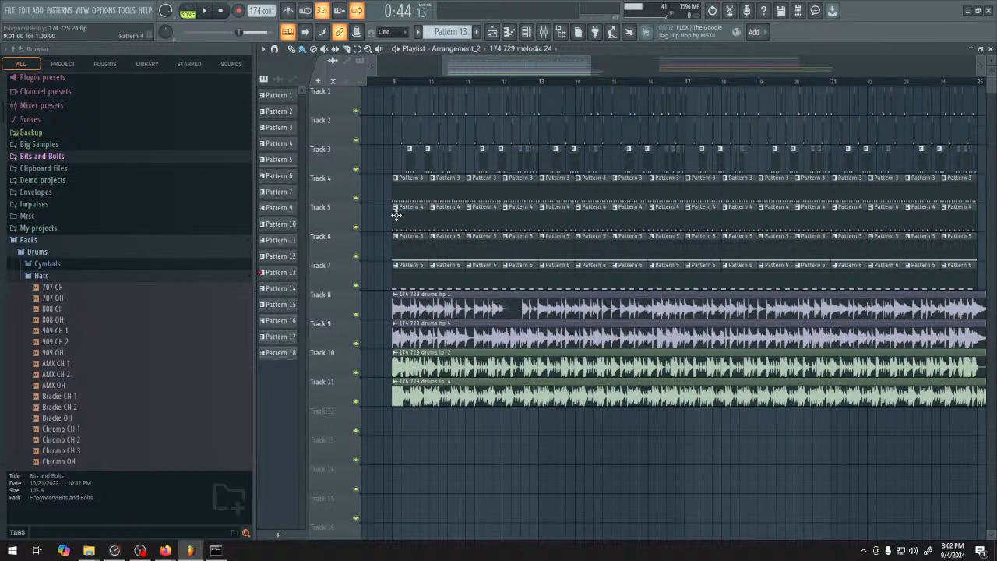
{"action": "left_click_drag", "start_coordinate": [932, 130], "coordinate": [406, 205]}
{"action": "scroll", "coordinate": [372, 203], "scroll_direction": "down", "scroll_amount": 2}
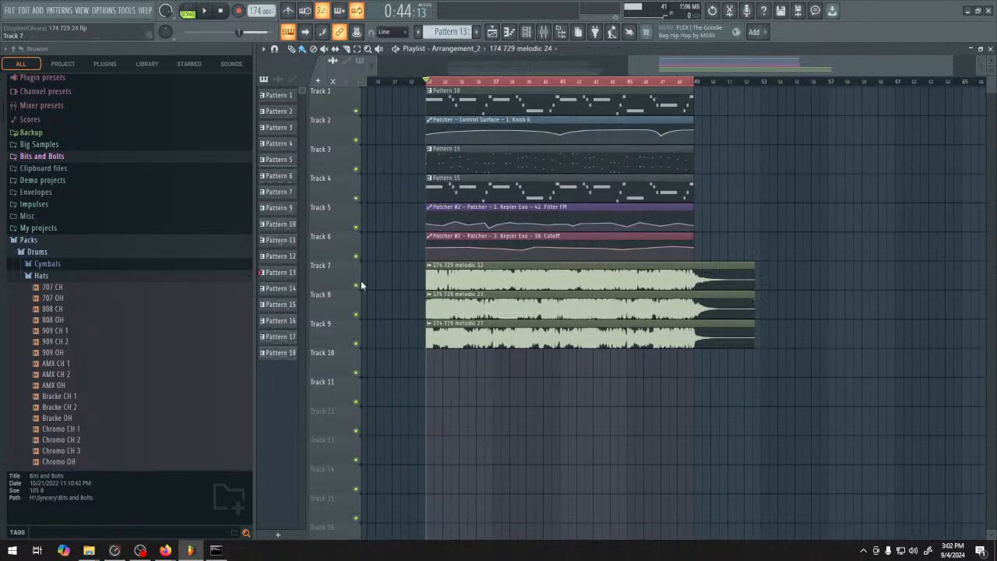
{"action": "left_click_drag", "start_coordinate": [358, 292], "coordinate": [358, 343]}
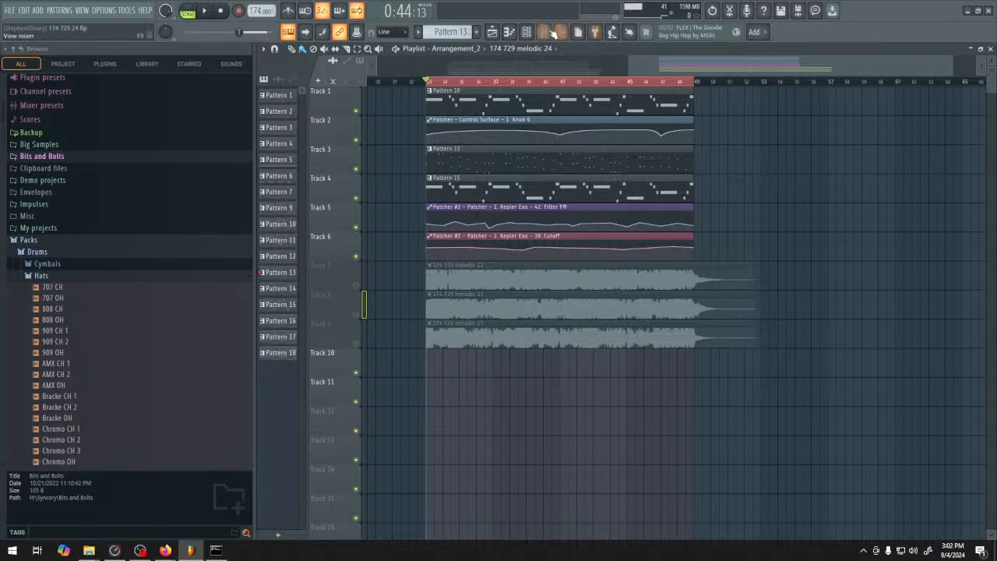
Play the looped pattern section with the mixer open, moving the mixer clear of the playlist clips
{"action": "left_click", "coordinate": [552, 33]}
{"action": "key", "text": "space"}
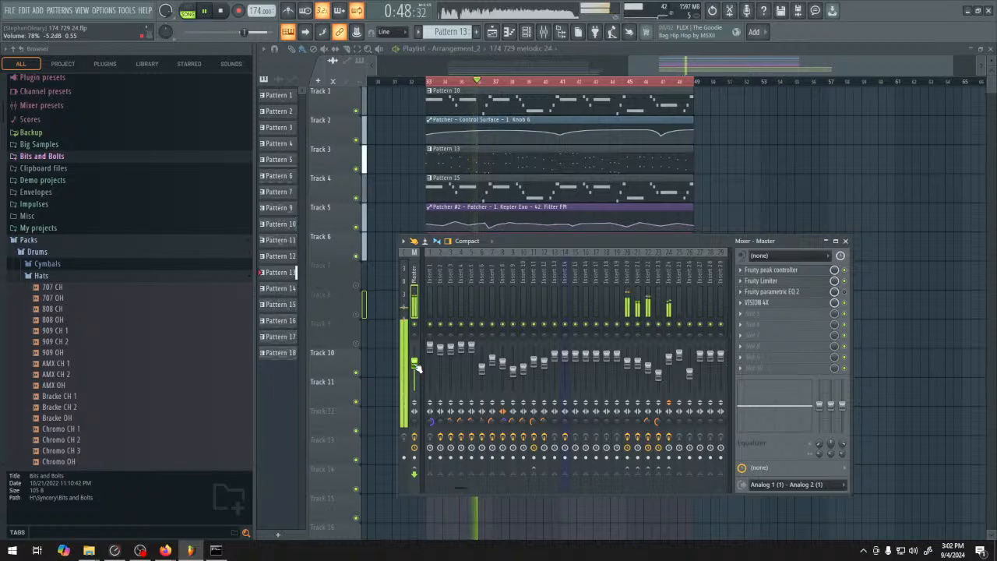
{"action": "left_click_drag", "start_coordinate": [595, 242], "coordinate": [666, 249]}
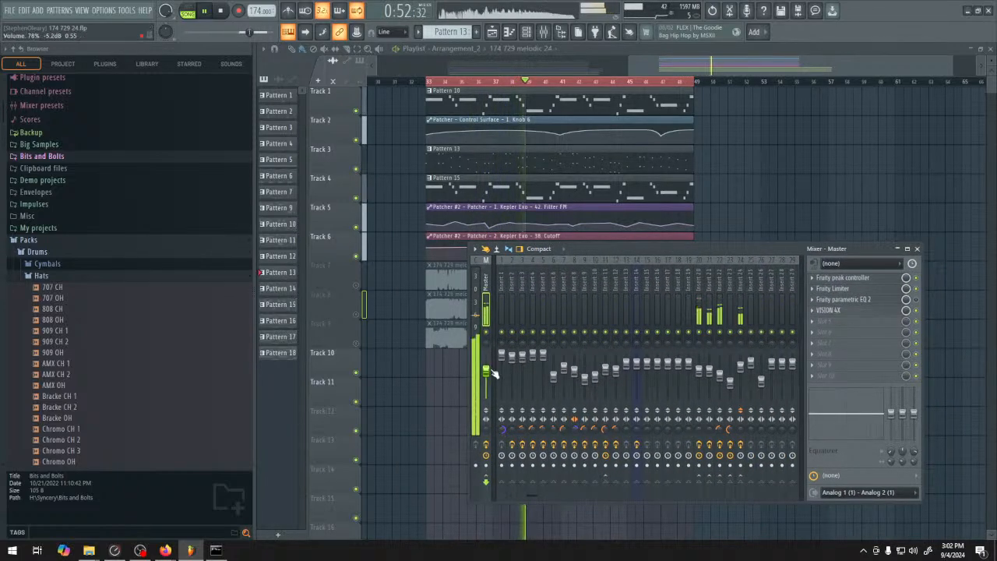
{"action": "left_click_drag", "start_coordinate": [577, 255], "coordinate": [738, 240]}
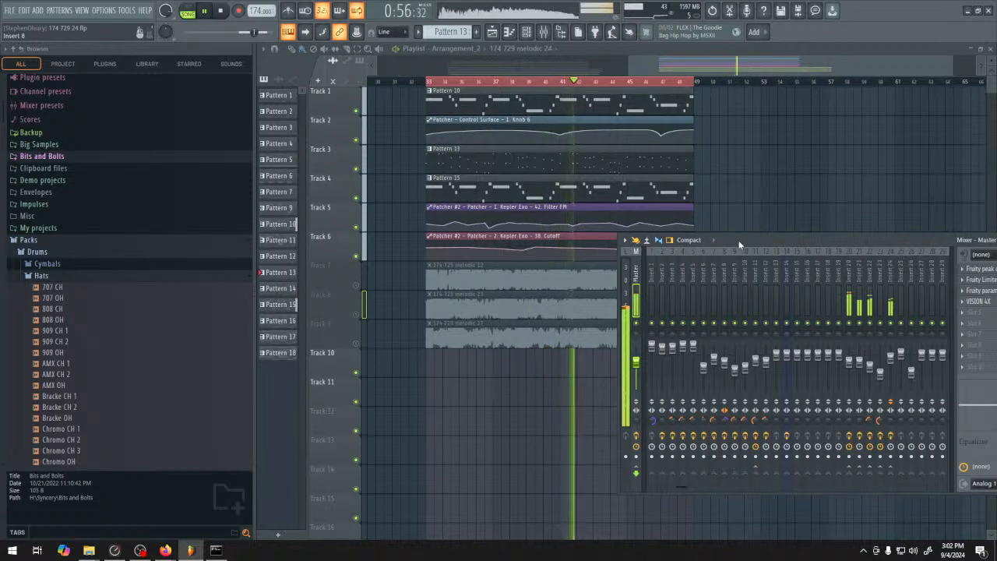
{"action": "left_click_drag", "start_coordinate": [740, 244], "coordinate": [777, 244]}
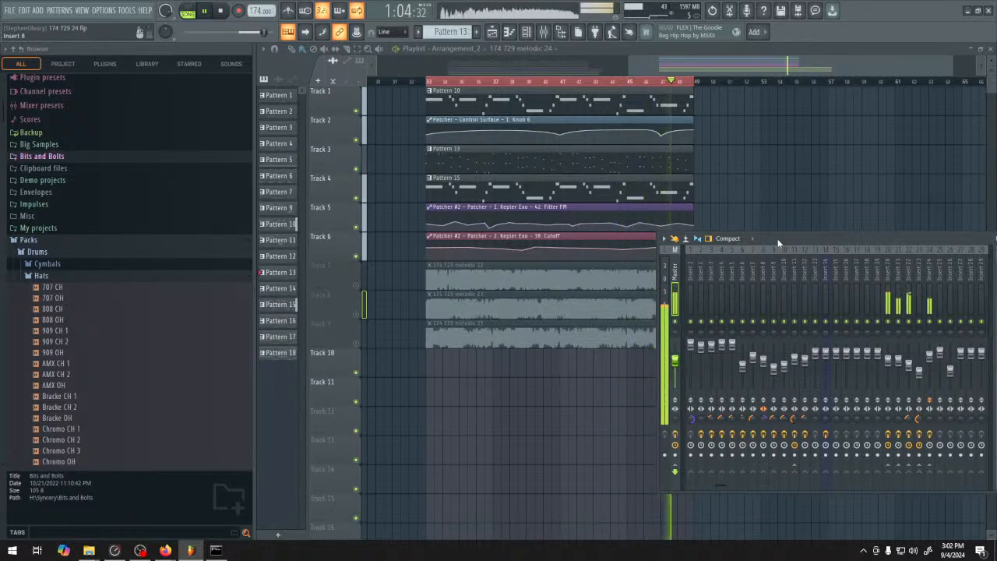
{"action": "key", "text": "space"}
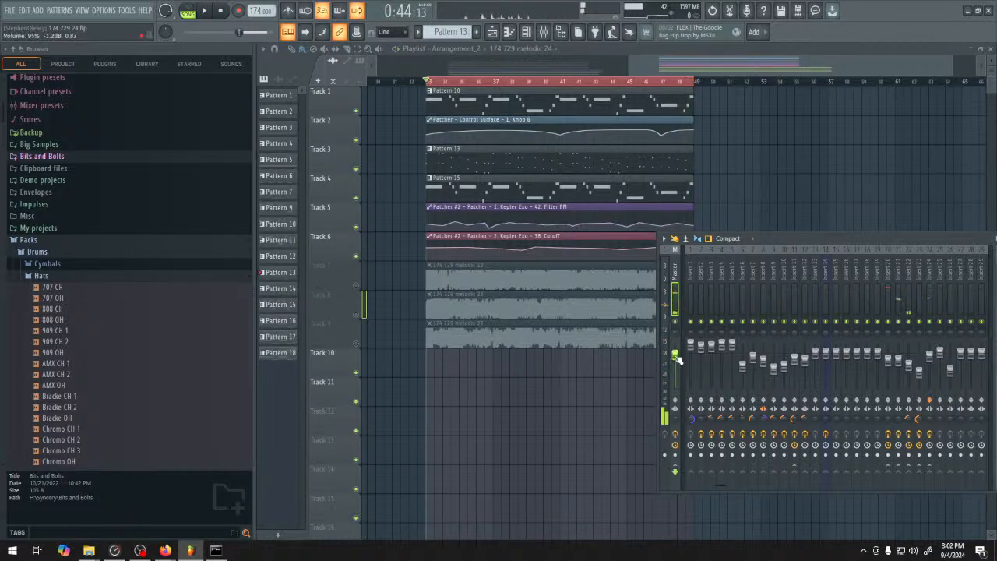
Unmute and solo Track 7, and play its 174 729 melodic 12 clip through the loop
{"action": "left_click", "coordinate": [364, 289]}
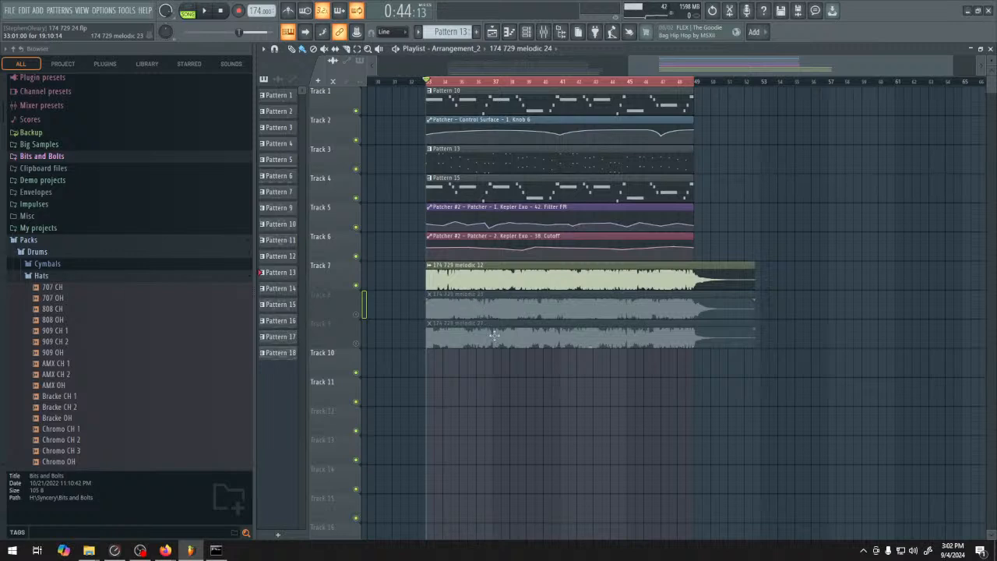
{"action": "right_click", "coordinate": [355, 285]}
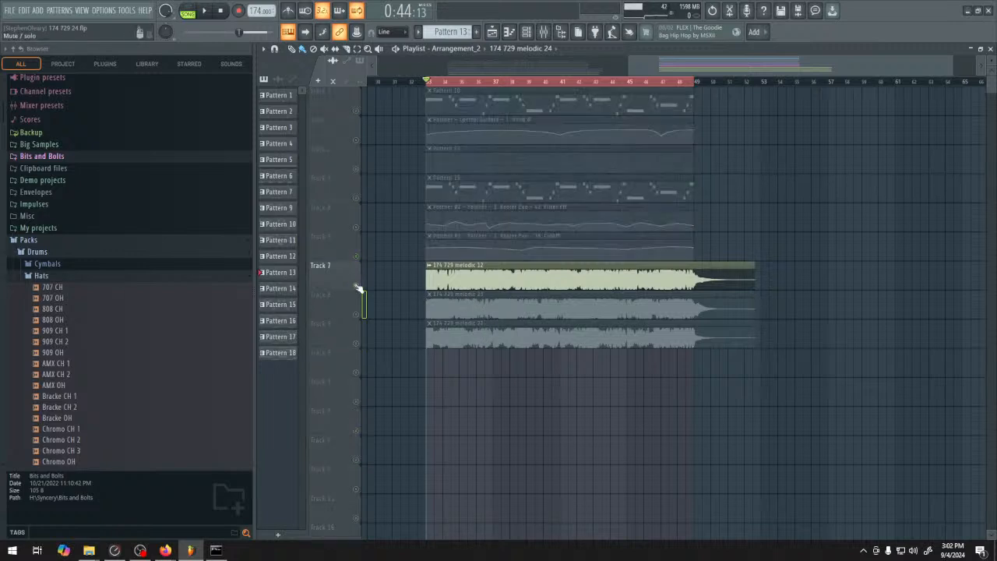
{"action": "key", "text": "space"}
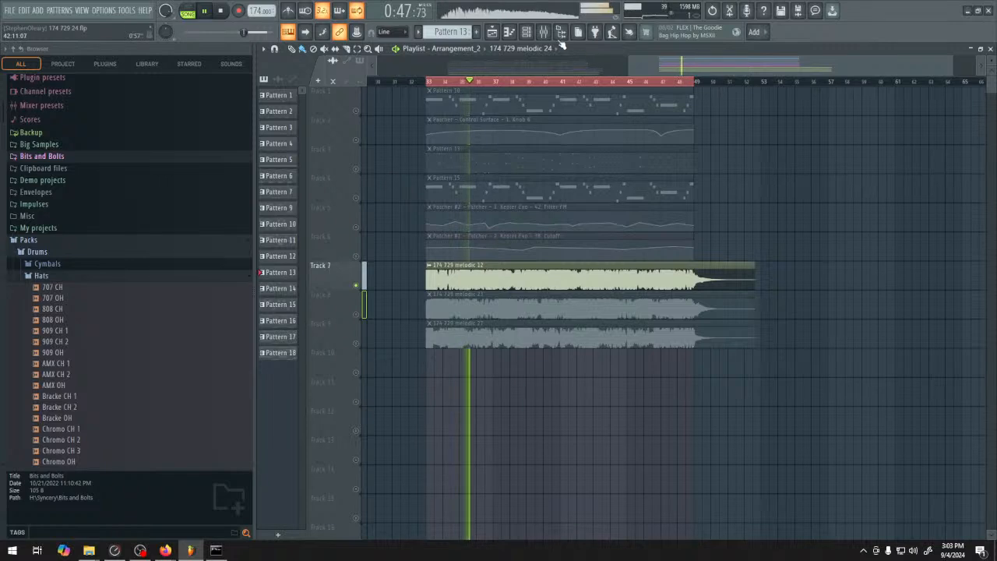
{"action": "key", "text": "F9"}
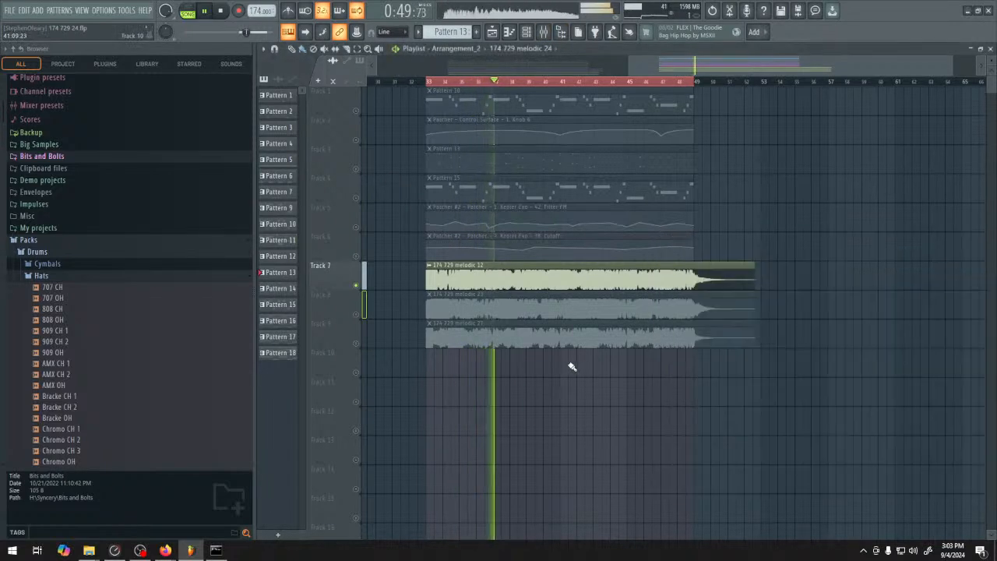
{"action": "key", "text": "F9"}
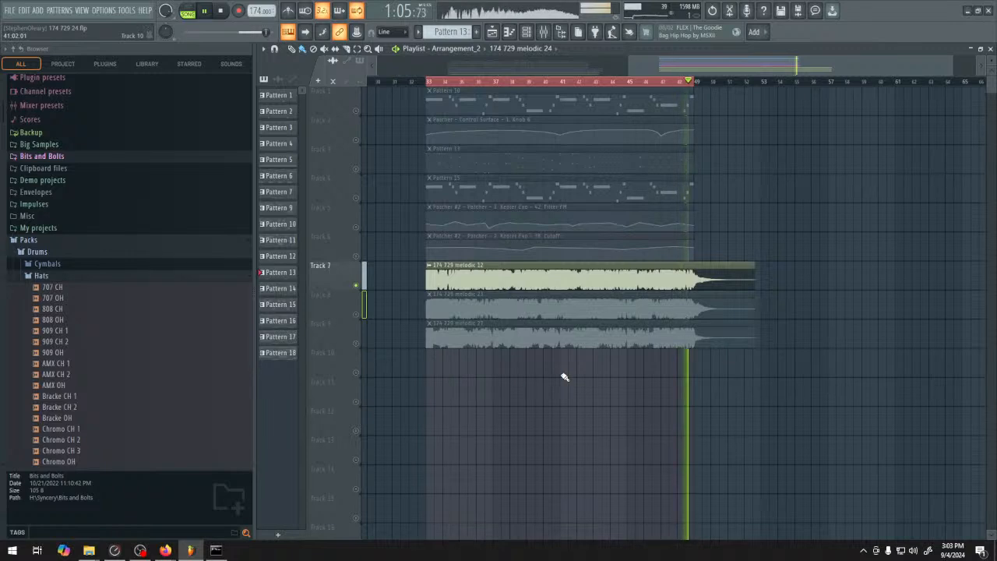
{"action": "key", "text": "space"}
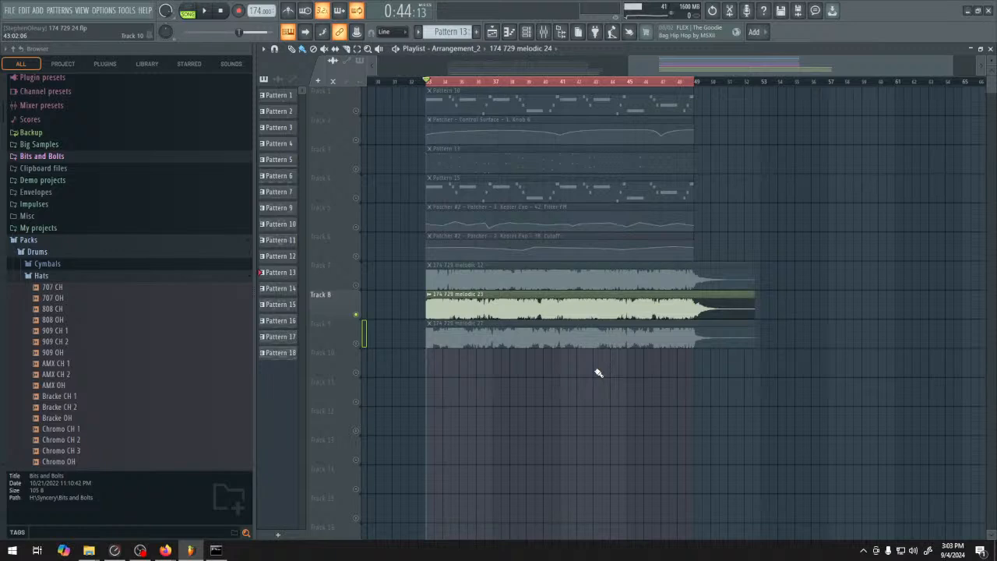
Play the soloed melodic 23 clip on Track 8, release the solo to hear the full section, and stop playback
{"action": "key", "text": "space"}
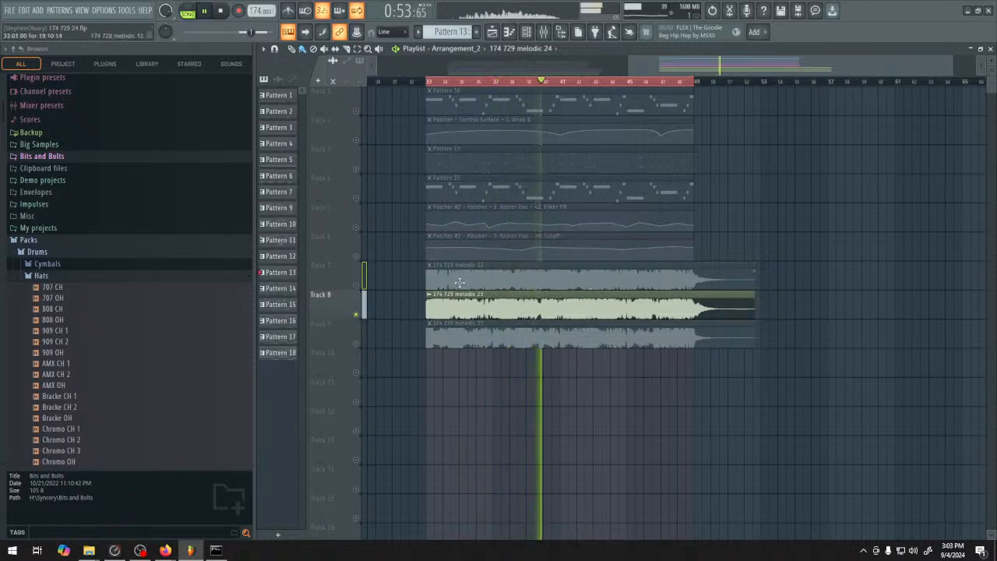
{"action": "right_click", "coordinate": [356, 228]}
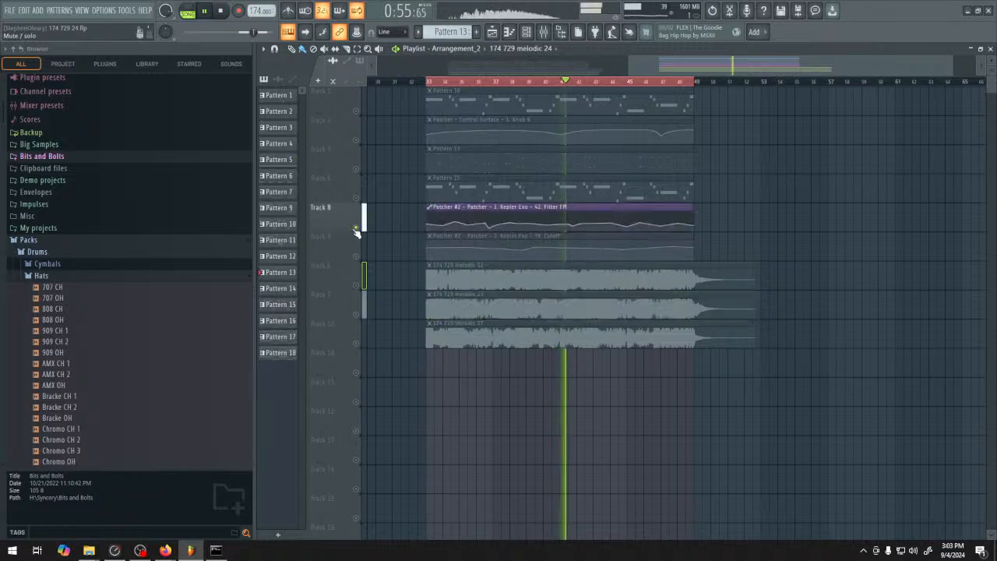
{"action": "right_click", "coordinate": [356, 228]}
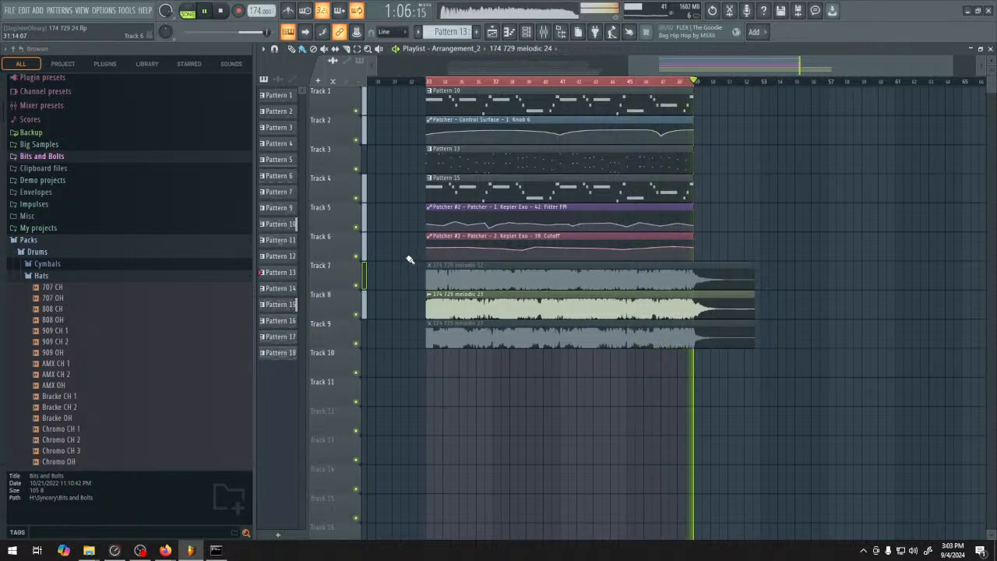
{"action": "key", "text": "space"}
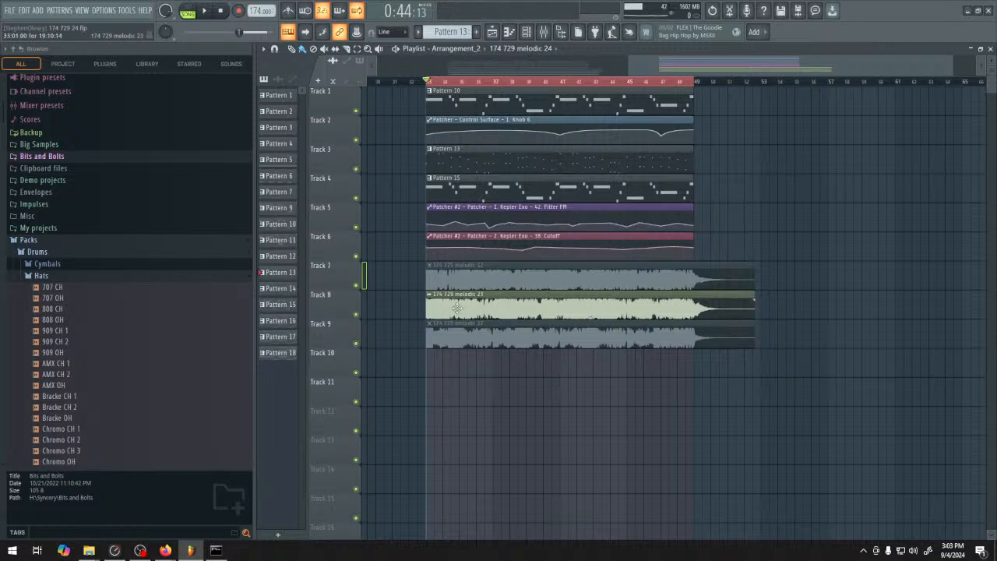
Leave only Tracks 7 to 9 enabled and audition the 174 729 melodic 27 clip on Track 9
{"action": "left_click", "coordinate": [357, 314], "text": "ctrl"}
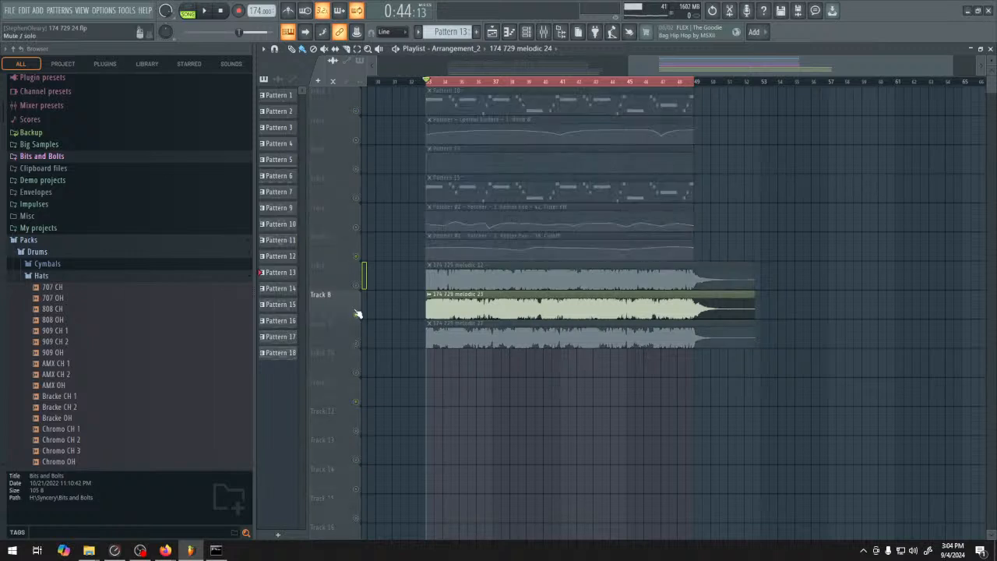
{"action": "left_click", "coordinate": [360, 286], "text": "ctrl"}
{"action": "left_click", "coordinate": [359, 344]}
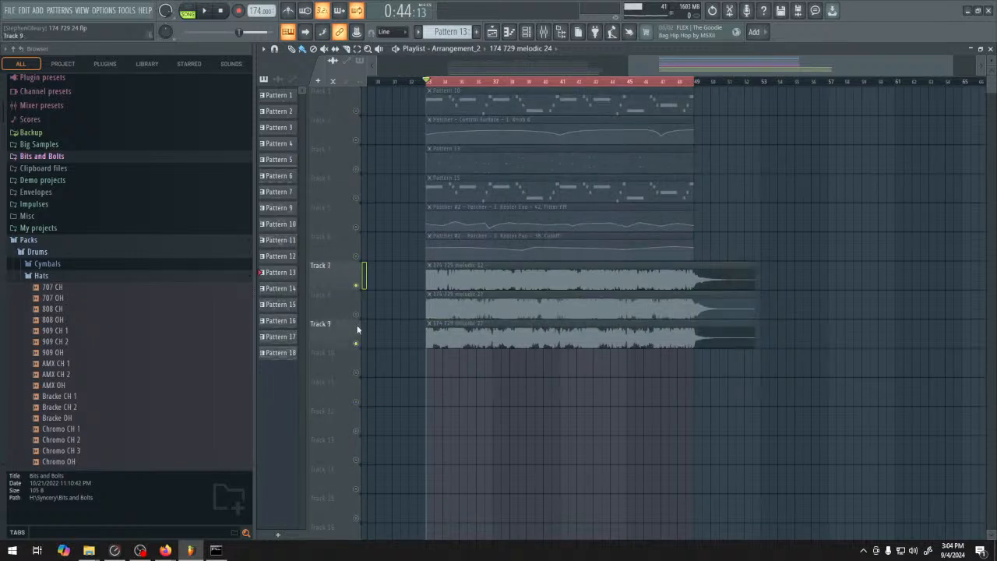
{"action": "left_click", "coordinate": [357, 314]}
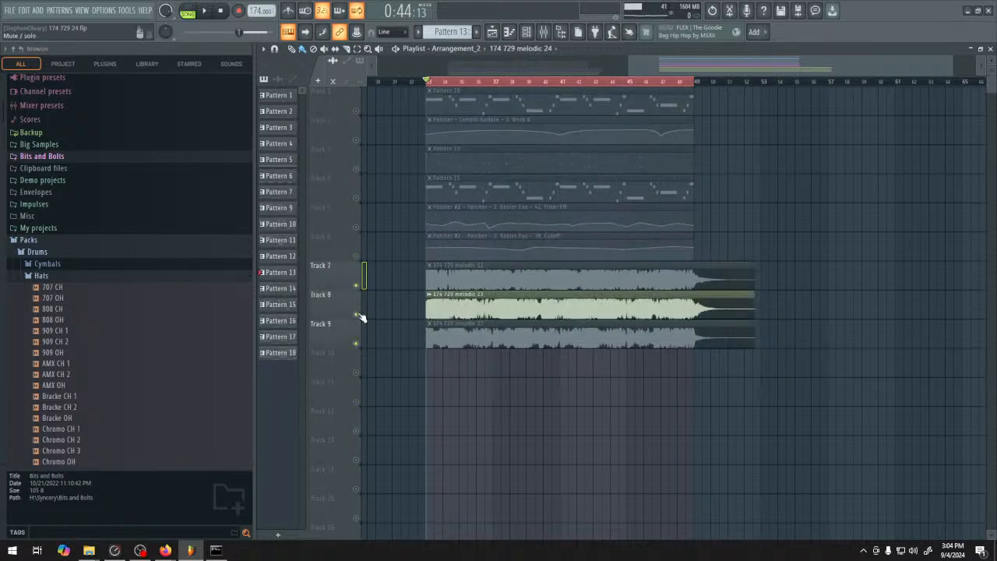
{"action": "left_click", "coordinate": [356, 344]}
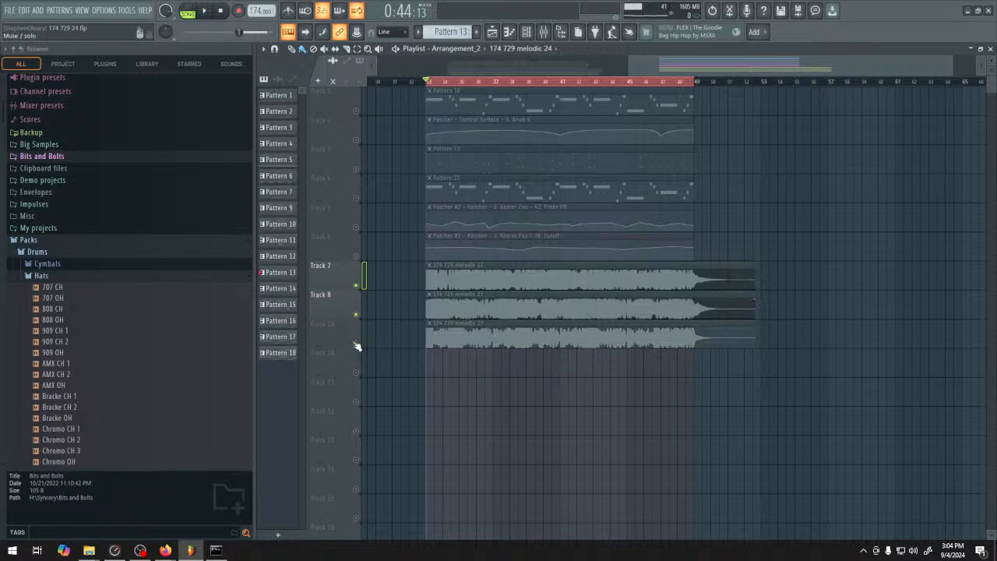
{"action": "left_click", "coordinate": [357, 344]}
{"action": "key", "text": "space"}
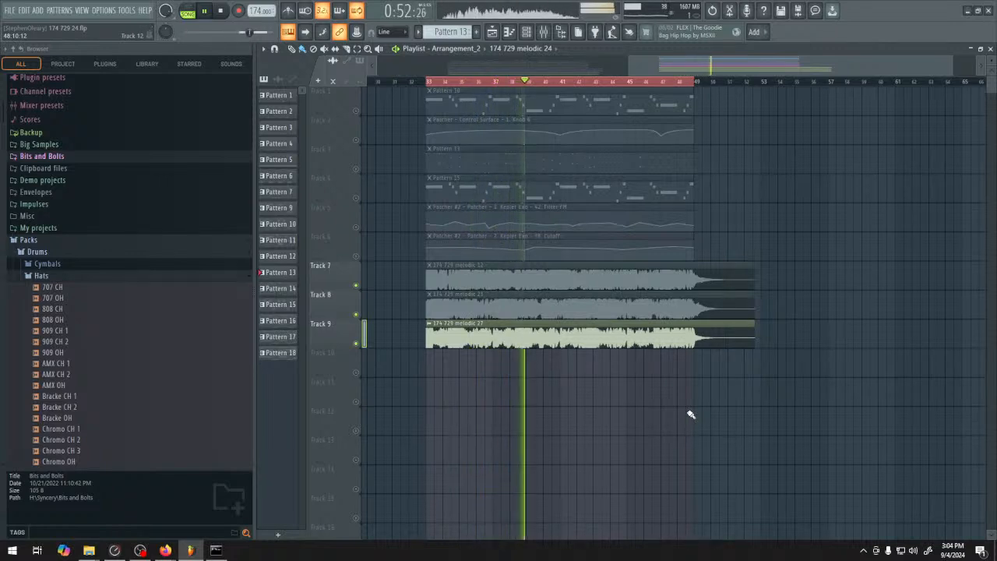
{"action": "key", "text": "space"}
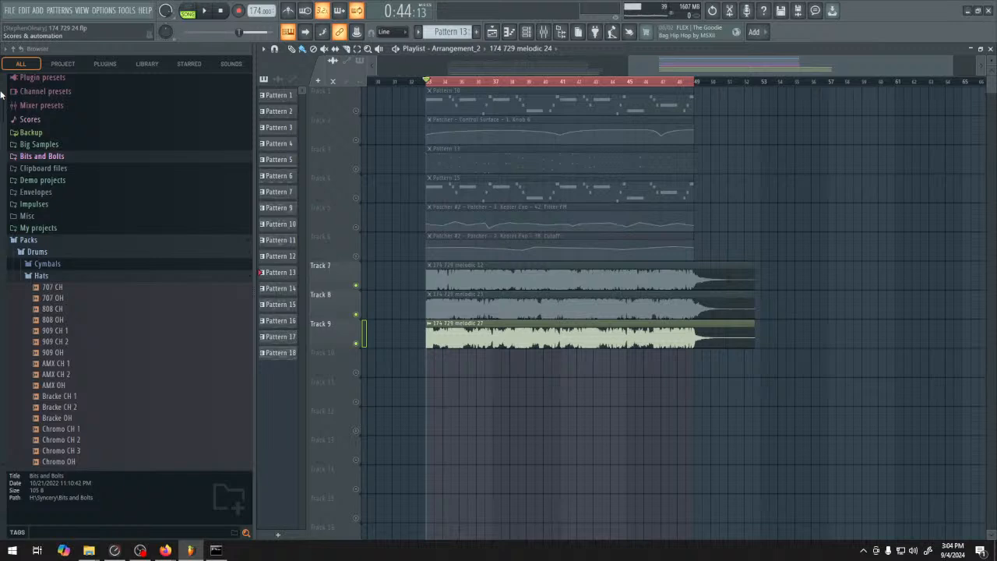
Open the recent project 174 91 24.flp
{"action": "left_click", "coordinate": [15, 8]}
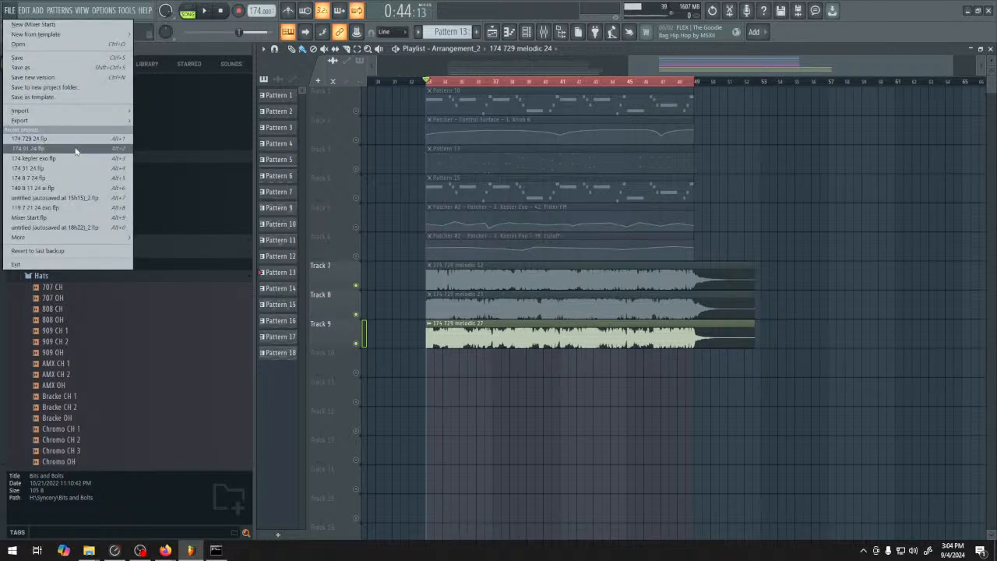
{"action": "left_click", "coordinate": [75, 149]}
{"action": "left_click", "coordinate": [522, 308]}
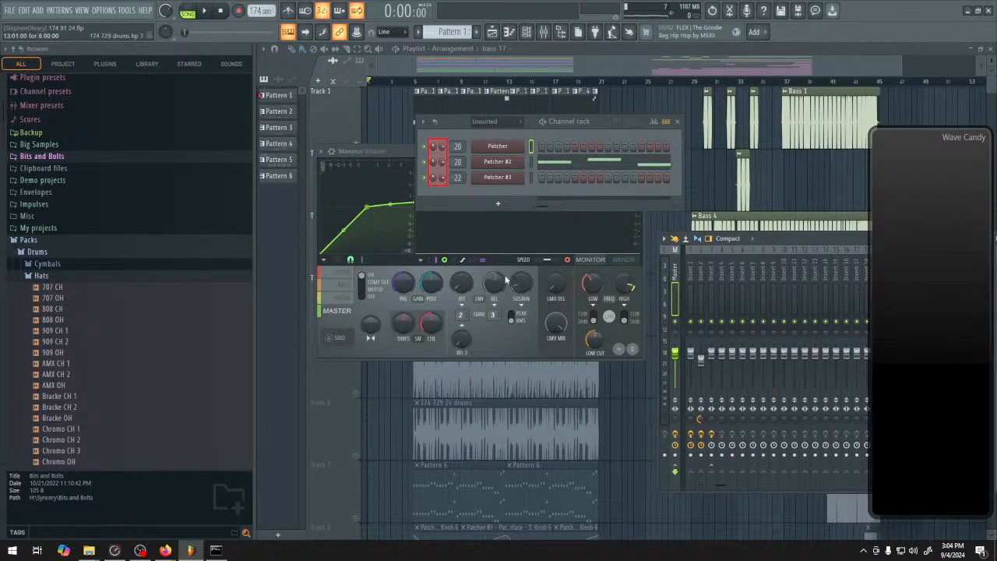
Clear the floating windows from the playlist and play the arrangement while examining its lower tracks
{"action": "right_click", "coordinate": [646, 394]}
{"action": "key", "text": "space"}
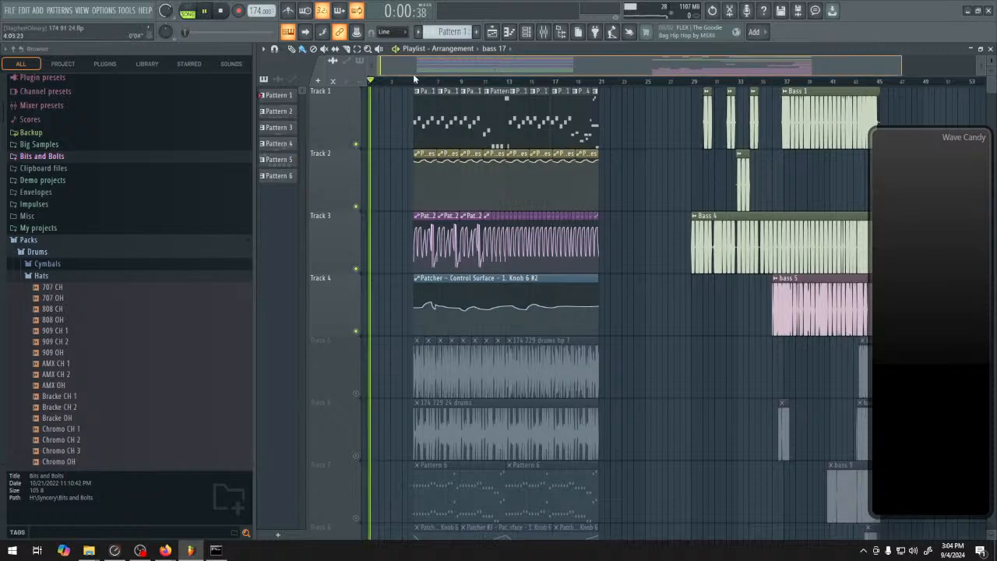
{"action": "scroll", "coordinate": [632, 324], "scroll_direction": "down", "scroll_amount": 2}
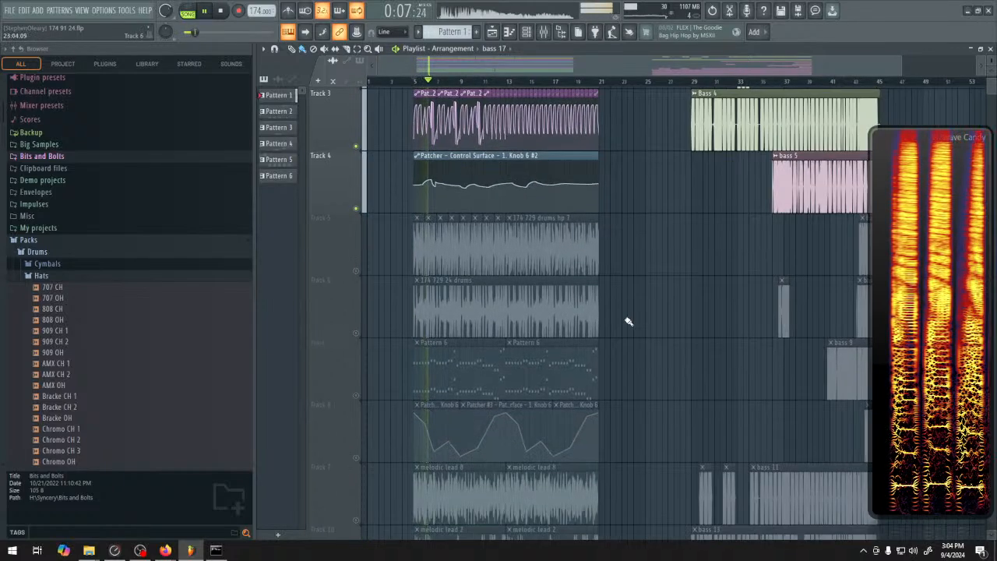
Stop playback and examine the project's original tracks and the rendered bass clips from bar 29 onward
{"action": "scroll", "coordinate": [632, 318], "scroll_direction": "up", "scroll_amount": 2}
{"action": "left_click_drag", "start_coordinate": [632, 318], "coordinate": [831, 474]}
{"action": "key", "text": "space"}
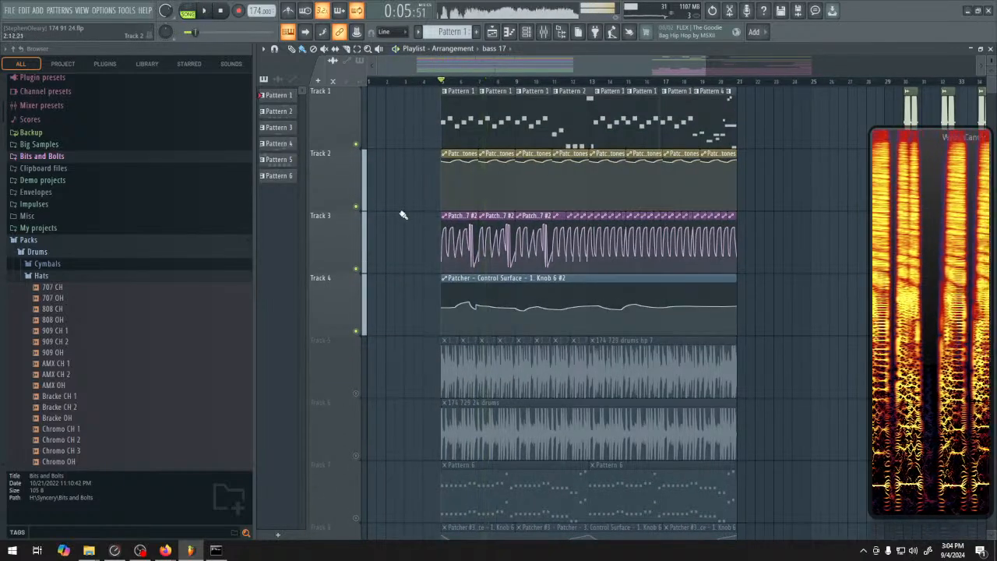
{"action": "scroll", "coordinate": [419, 307], "scroll_direction": "down", "scroll_amount": 5}
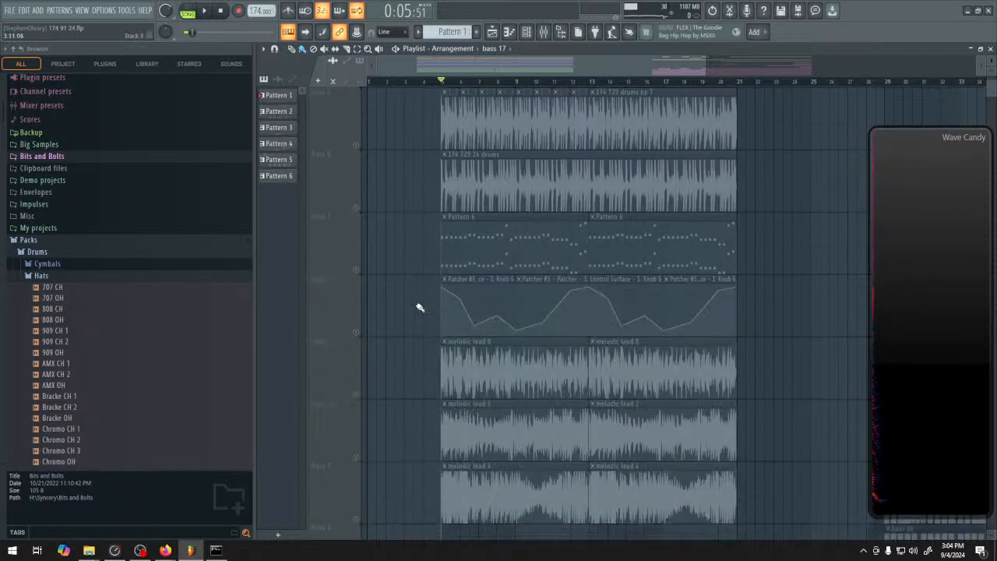
{"action": "scroll", "coordinate": [418, 307], "scroll_direction": "up", "scroll_amount": 5}
{"action": "scroll", "coordinate": [478, 262], "scroll_direction": "right", "scroll_amount": 6}
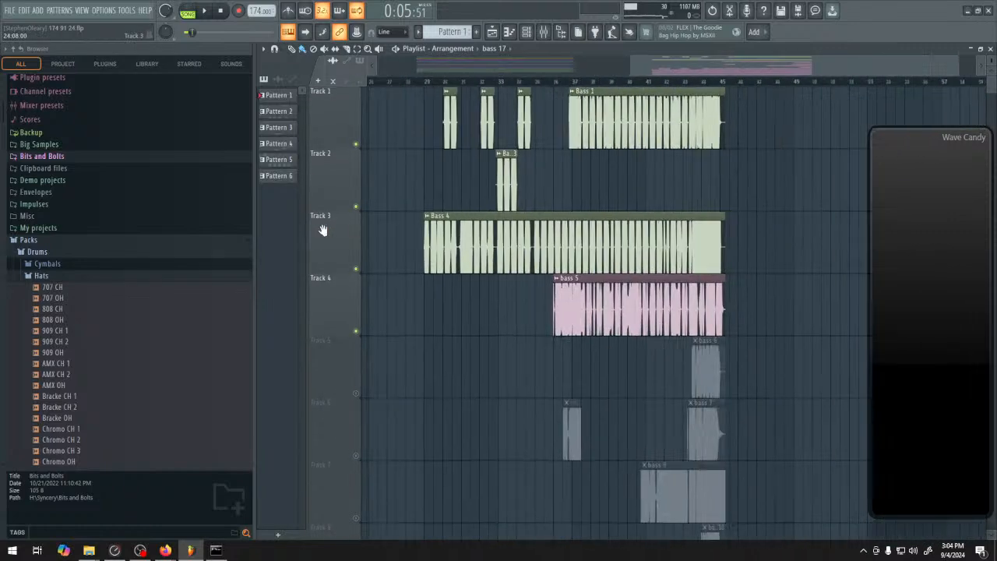
{"action": "scroll", "coordinate": [574, 333], "scroll_direction": "down", "scroll_amount": 6}
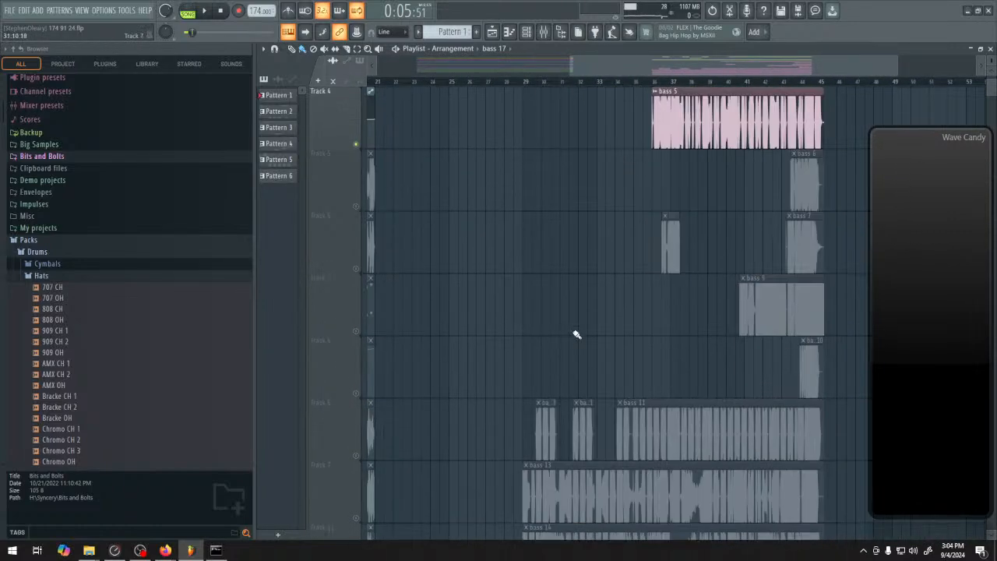
{"action": "scroll", "coordinate": [534, 341], "scroll_direction": "up", "scroll_amount": 6}
{"action": "scroll", "coordinate": [540, 350], "scroll_direction": "up", "scroll_amount": 1}
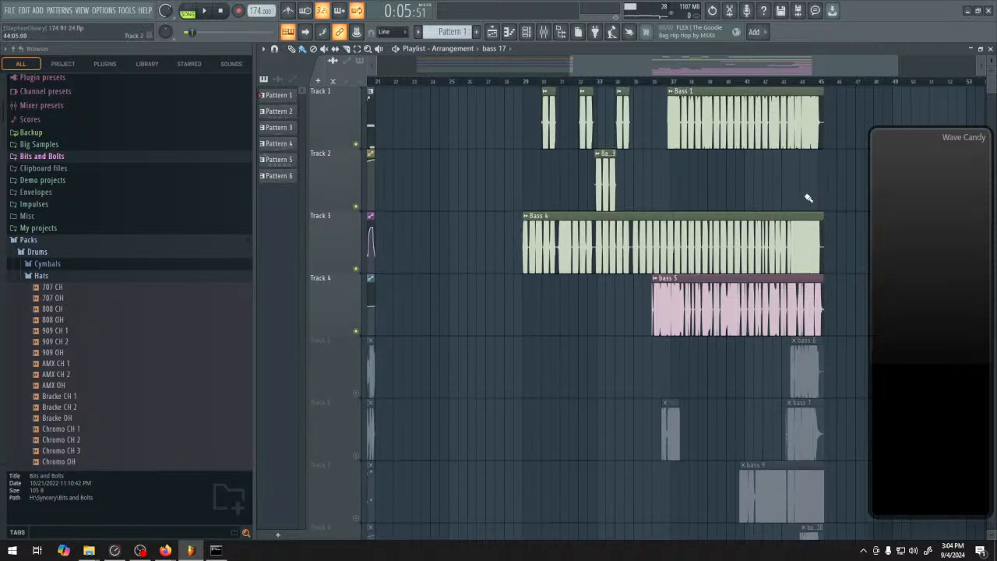
{"action": "scroll", "coordinate": [546, 234], "scroll_direction": "right", "scroll_amount": 2}
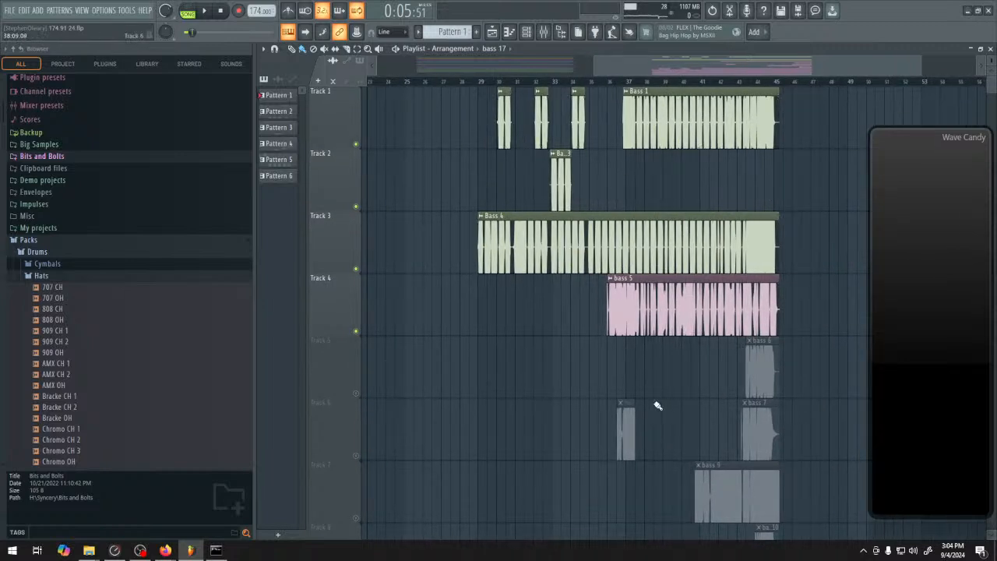
{"action": "left_click_drag", "start_coordinate": [438, 384], "coordinate": [469, 322]}
{"action": "scroll", "coordinate": [469, 322], "scroll_direction": "left", "scroll_amount": 4}
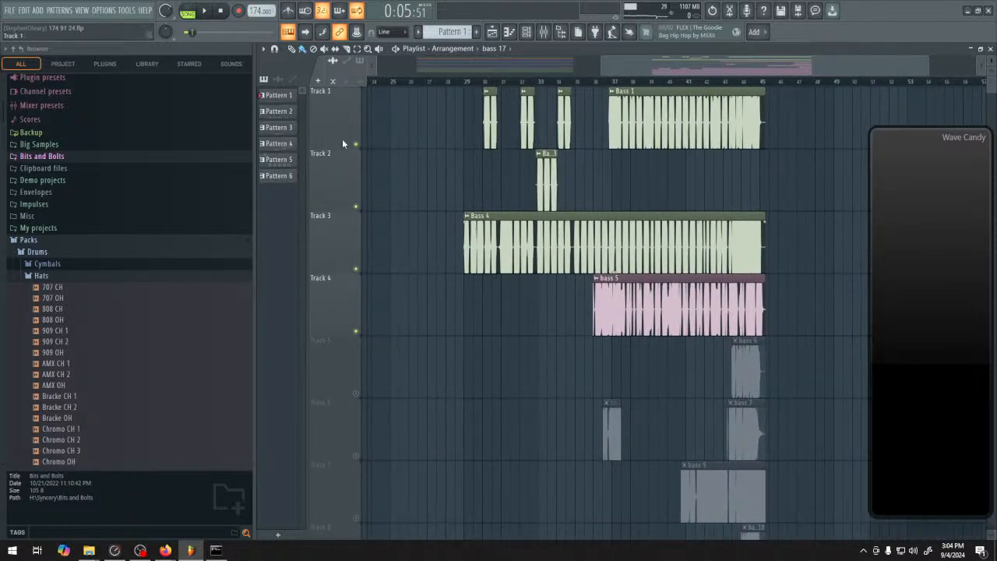
Enable all tracks, solo Track 1, and briefly audition its first short bass clip near bar 30
{"action": "right_click", "coordinate": [342, 144]}
{"action": "left_click", "coordinate": [464, 119]}
{"action": "left_click", "coordinate": [357, 146]}
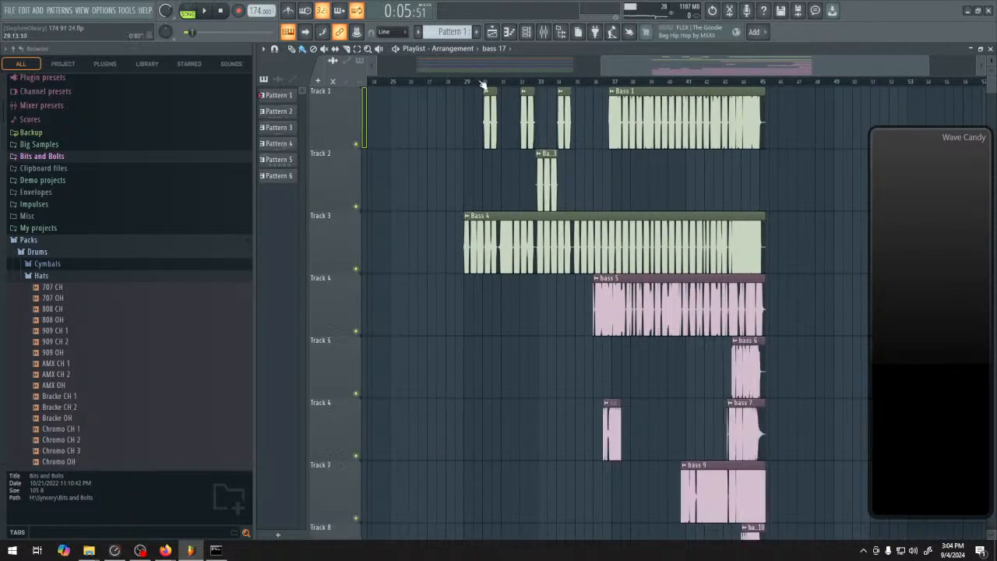
{"action": "left_click", "coordinate": [357, 145], "text": "ctrl"}
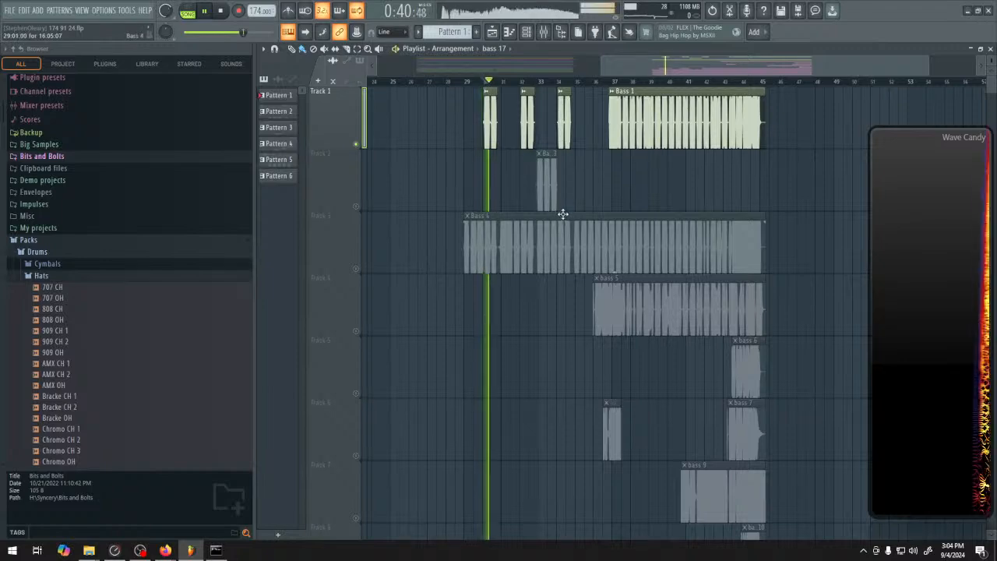
{"action": "key", "text": "space"}
Release the Track 1 solo and play the original section from bar 5 with every track enabled
{"action": "scroll", "coordinate": [441, 192], "scroll_direction": "left", "scroll_amount": 5}
{"action": "left_click", "coordinate": [445, 81]}
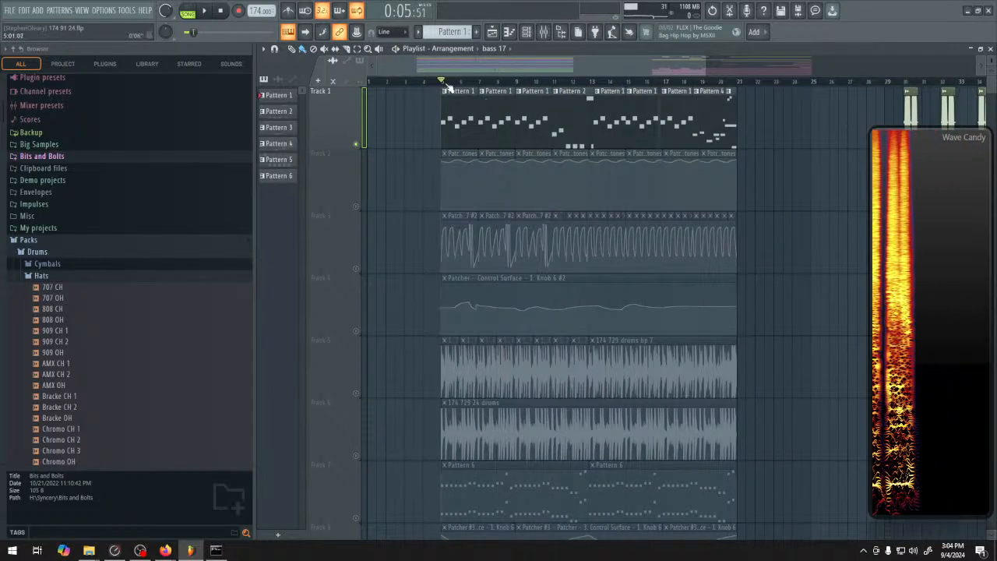
{"action": "left_click", "coordinate": [358, 145], "text": "ctrl"}
{"action": "key", "text": "space"}
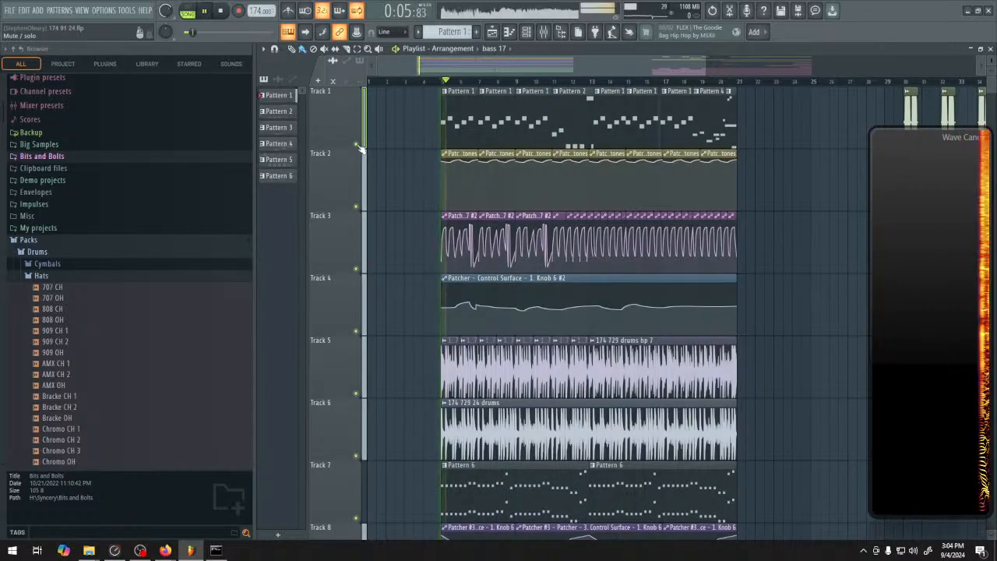
{"action": "scroll", "coordinate": [376, 327], "scroll_direction": "down", "scroll_amount": 2}
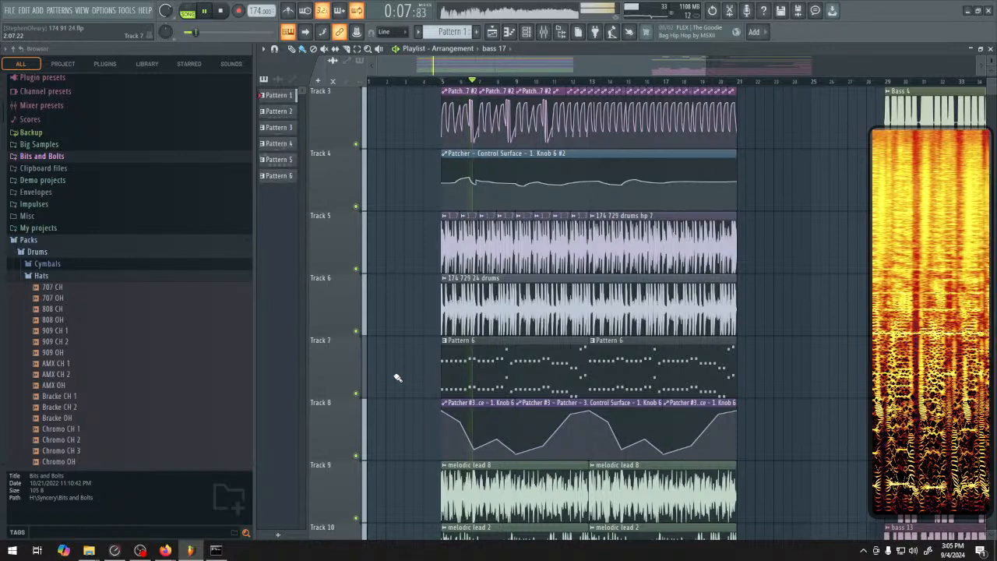
{"action": "key", "text": "space"}
Solo Track 1, play its rendered bass clips from bar 29, and extend the third short clip to meet the long Bass 1 clip
{"action": "scroll", "coordinate": [405, 376], "scroll_direction": "up", "scroll_amount": 2}
{"action": "left_click_drag", "start_coordinate": [798, 248], "coordinate": [423, 285]}
{"action": "left_click", "coordinate": [641, 82]}
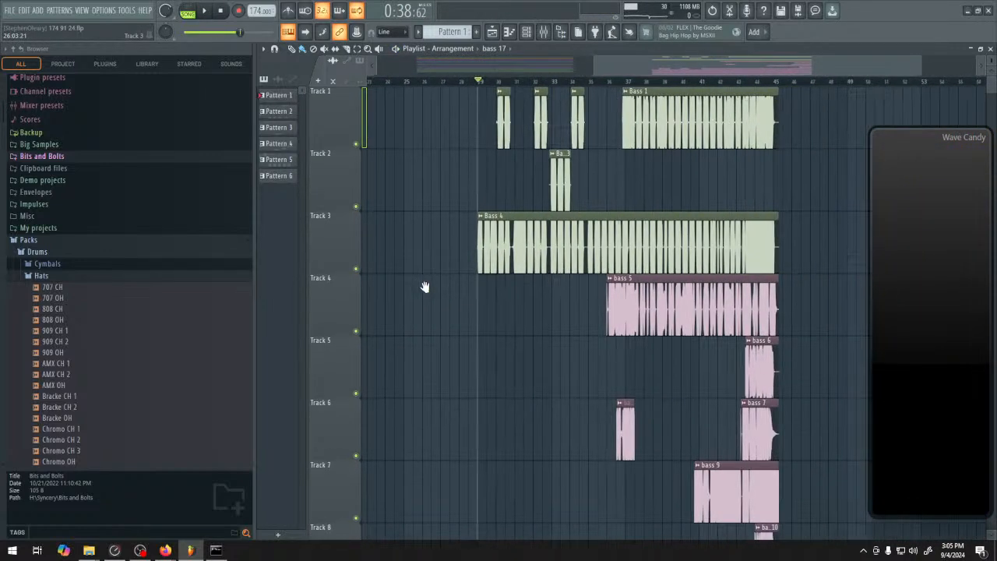
{"action": "right_click", "coordinate": [356, 145]}
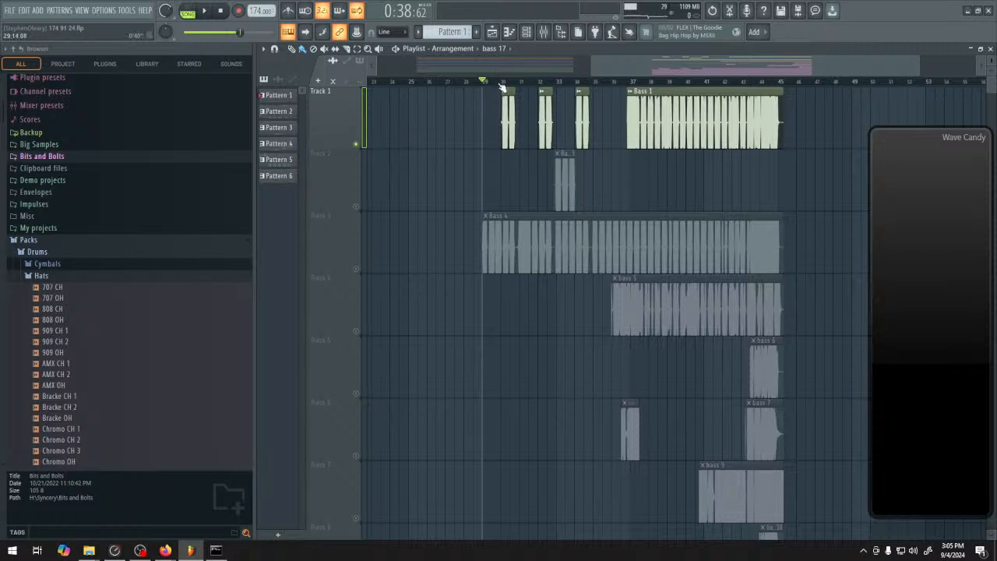
{"action": "key", "text": "space"}
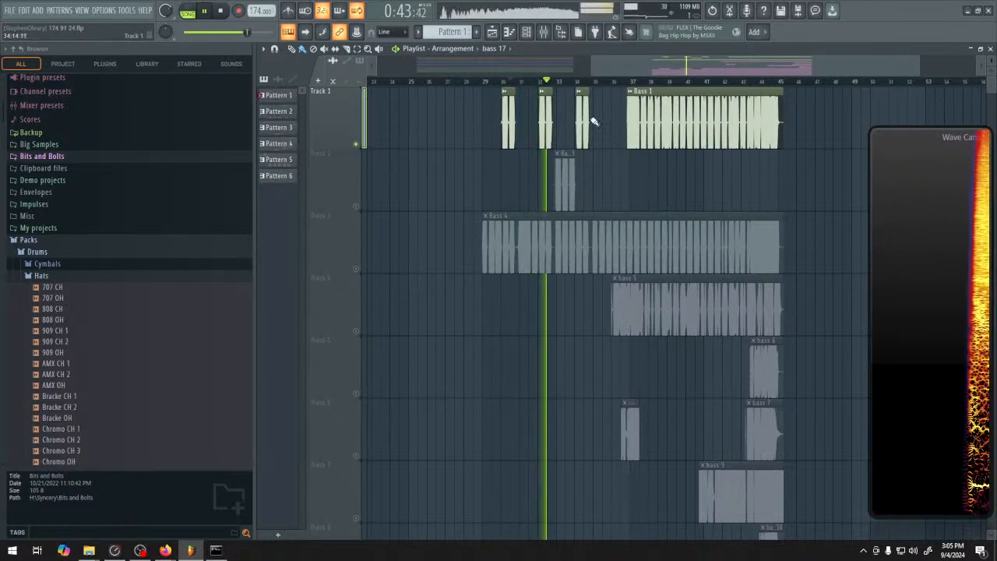
{"action": "left_click_drag", "start_coordinate": [589, 117], "coordinate": [627, 117]}
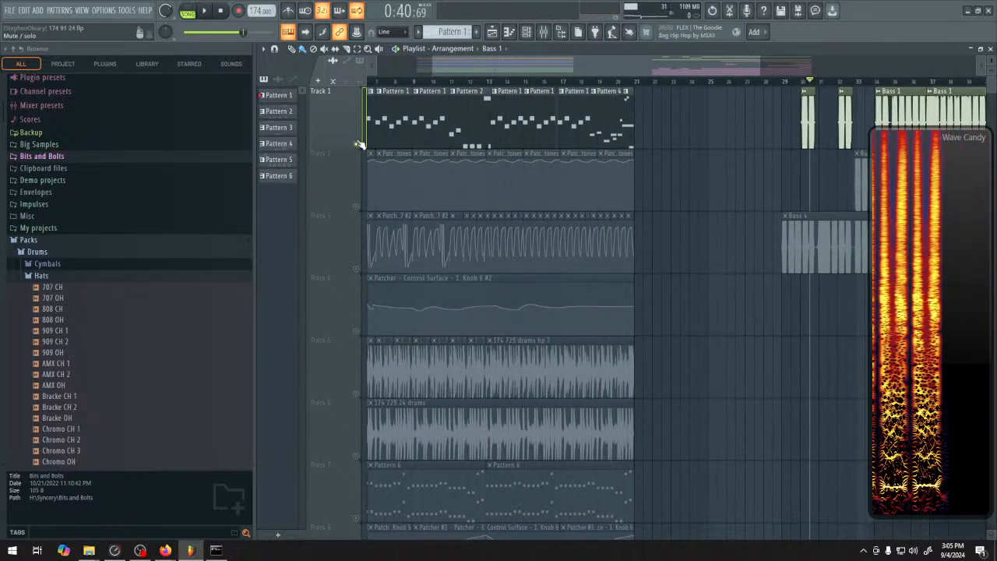
Release the Track 1 solo, replay the original section with all tracks enabled, and stop playback
{"action": "right_click", "coordinate": [357, 144]}
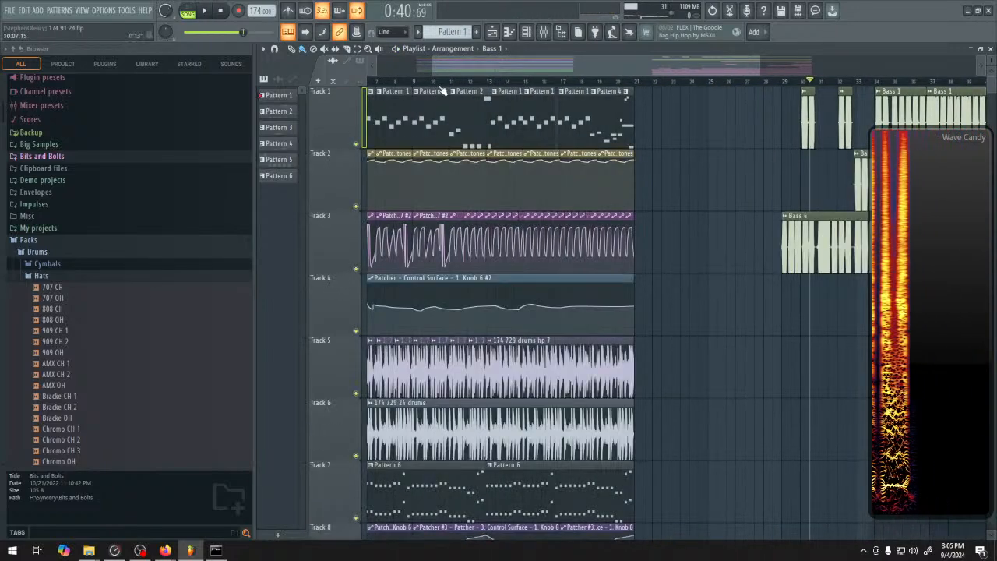
{"action": "key", "text": "space"}
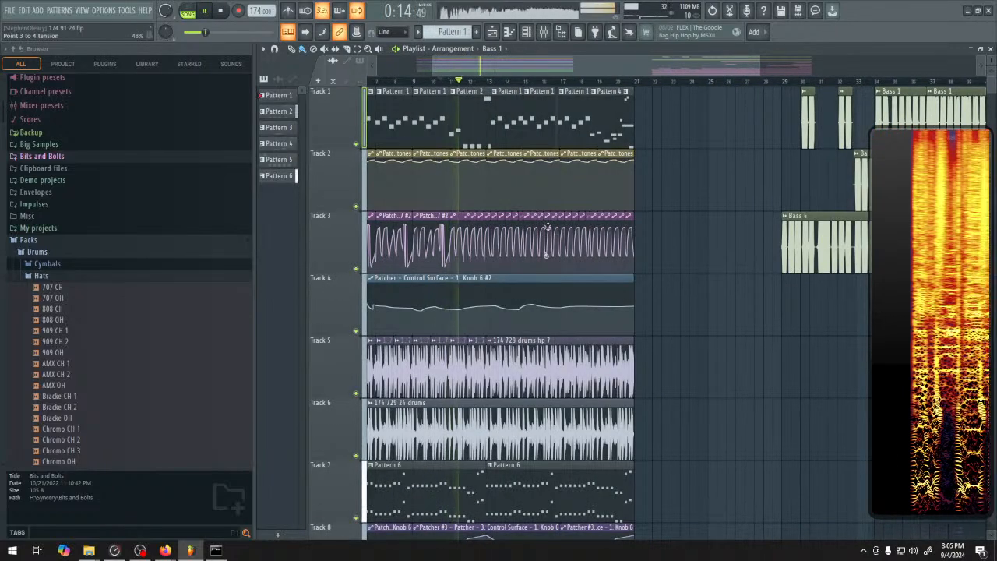
{"action": "mouse_move", "coordinate": [665, 261]}
{"action": "left_mouse_down"}
{"action": "mouse_move", "coordinate": [738, 270]}
{"action": "mouse_move", "coordinate": [655, 273]}
{"action": "left_mouse_up"}
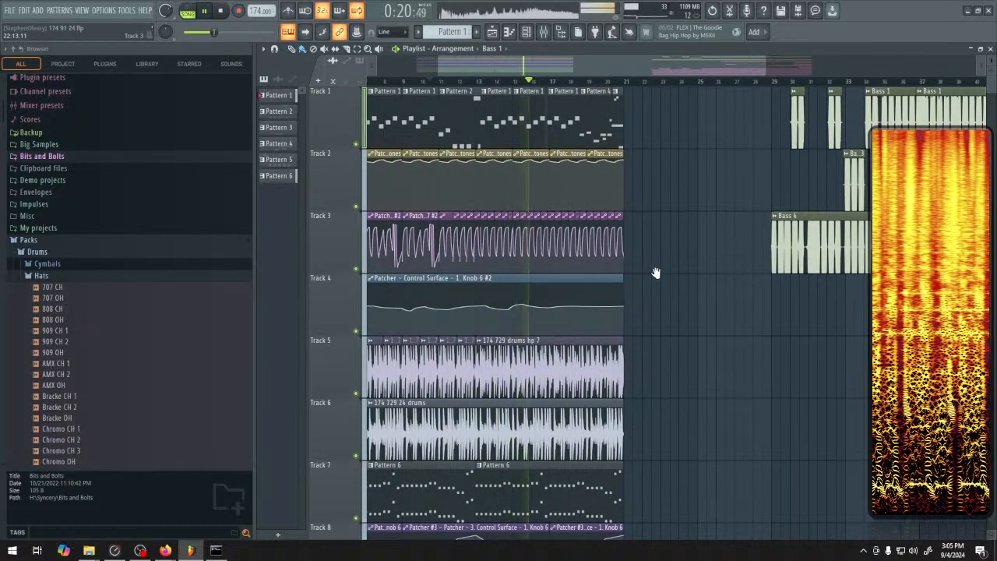
{"action": "left_click_drag", "start_coordinate": [655, 273], "coordinate": [644, 272]}
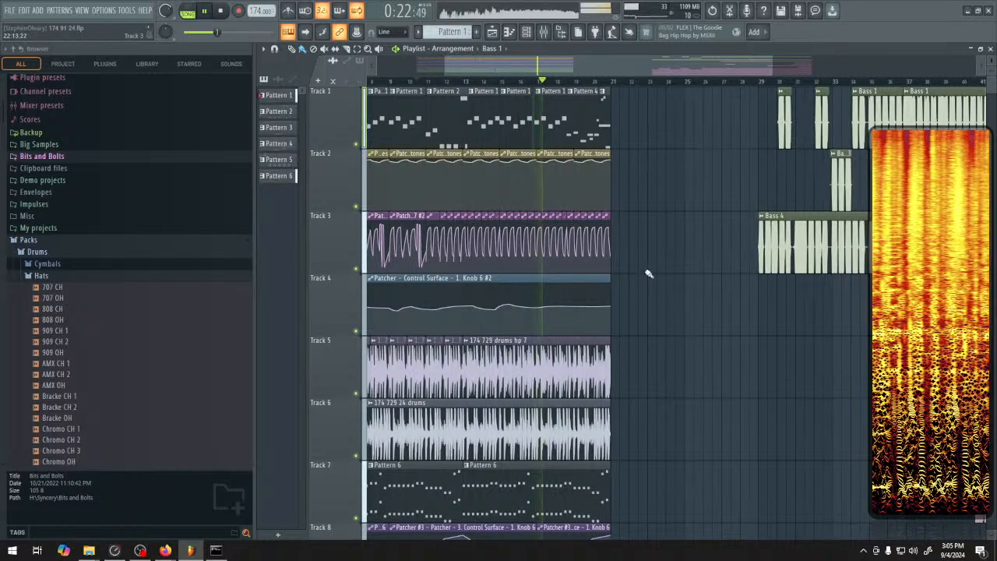
{"action": "key", "text": "space"}
Solo Track 1 and audition the long run of Bass 1 audio through to its end
{"action": "scroll", "coordinate": [716, 197], "scroll_direction": "right", "scroll_amount": 5}
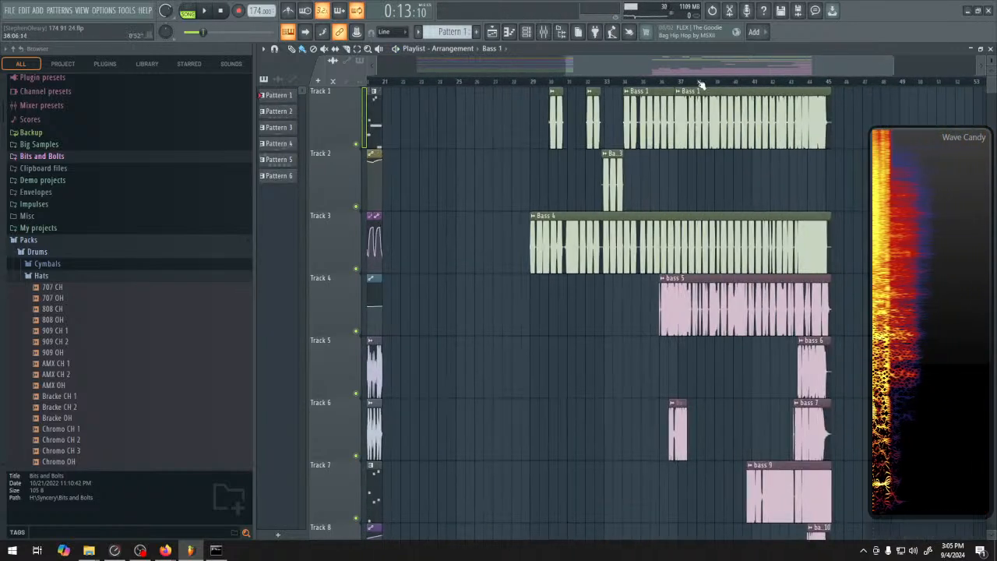
{"action": "right_click", "coordinate": [357, 145]}
{"action": "key", "text": "space"}
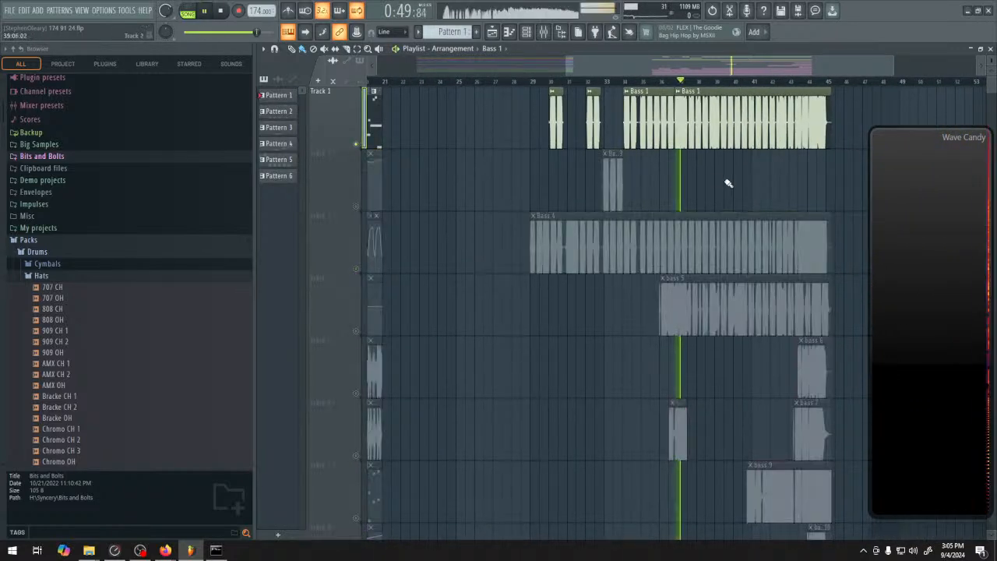
{"action": "scroll", "coordinate": [717, 189], "scroll_direction": "right", "scroll_amount": 3}
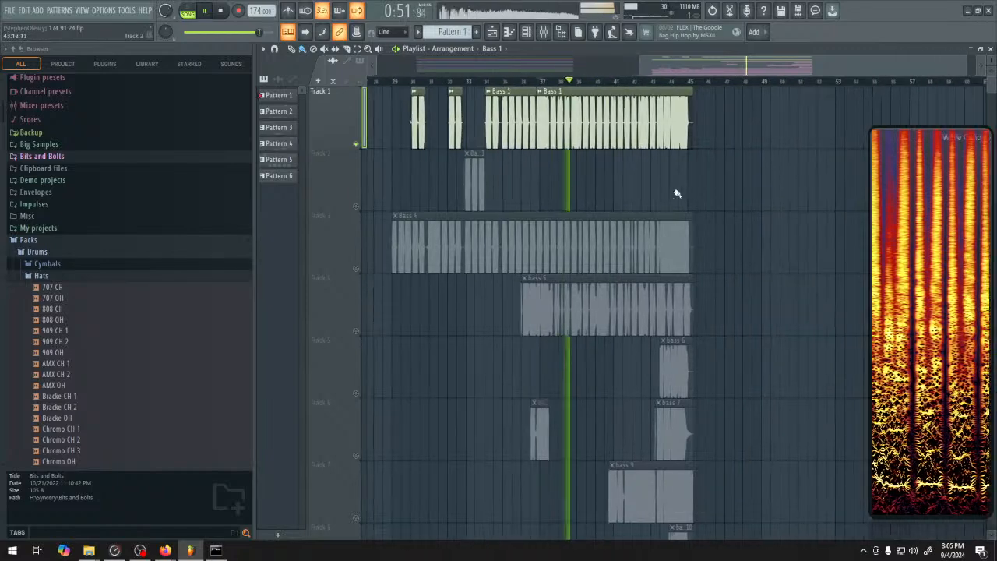
{"action": "scroll", "coordinate": [705, 190], "scroll_direction": "left", "scroll_amount": 1}
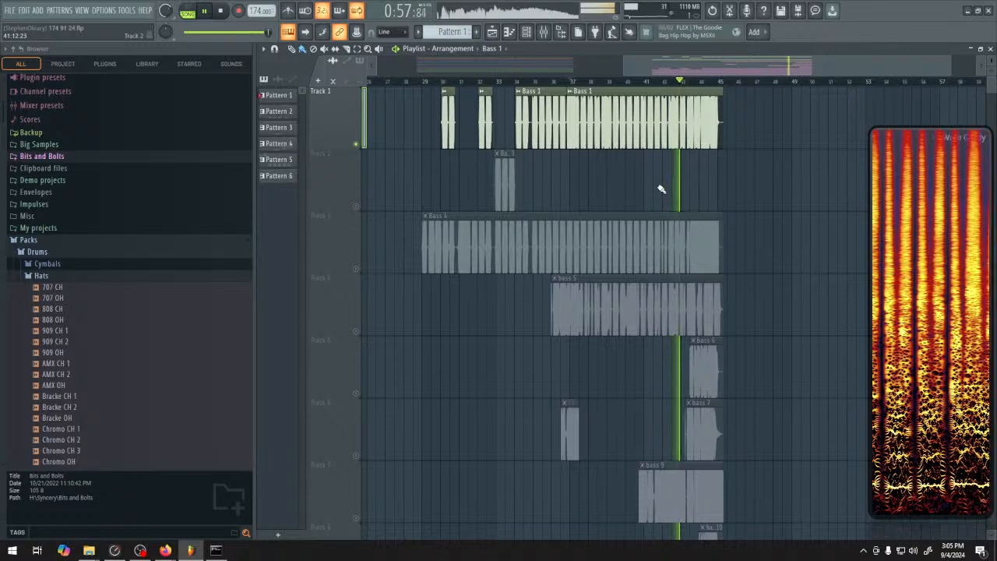
{"action": "scroll", "coordinate": [686, 187], "scroll_direction": "left", "scroll_amount": 1}
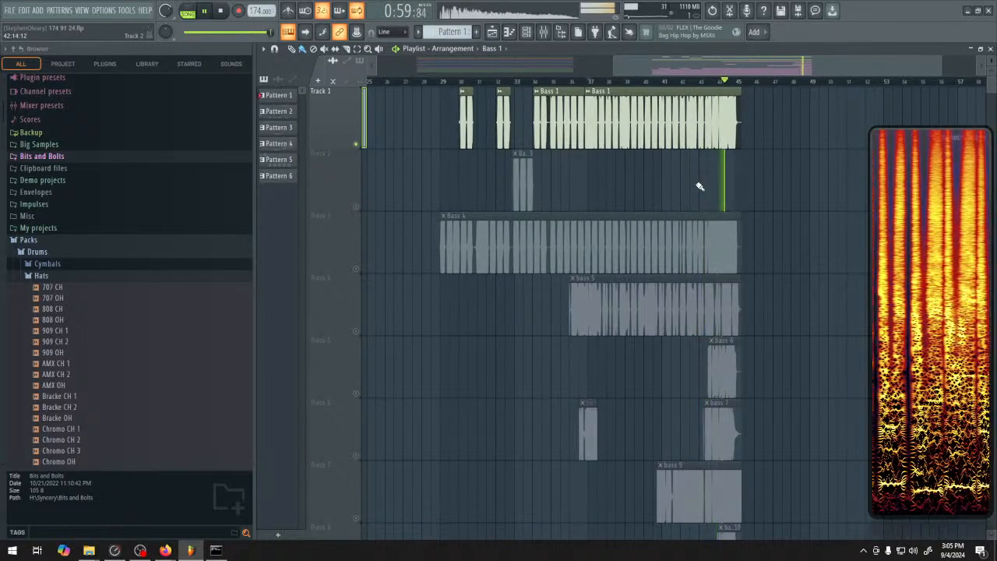
Solo and audition the Bass 3 clip on Track 2, followed by the Bass 4 clip on Track 3
{"action": "left_click", "coordinate": [356, 145]}
{"action": "left_click", "coordinate": [356, 206]}
{"action": "key", "text": "space"}
{"action": "left_click", "coordinate": [514, 81]}
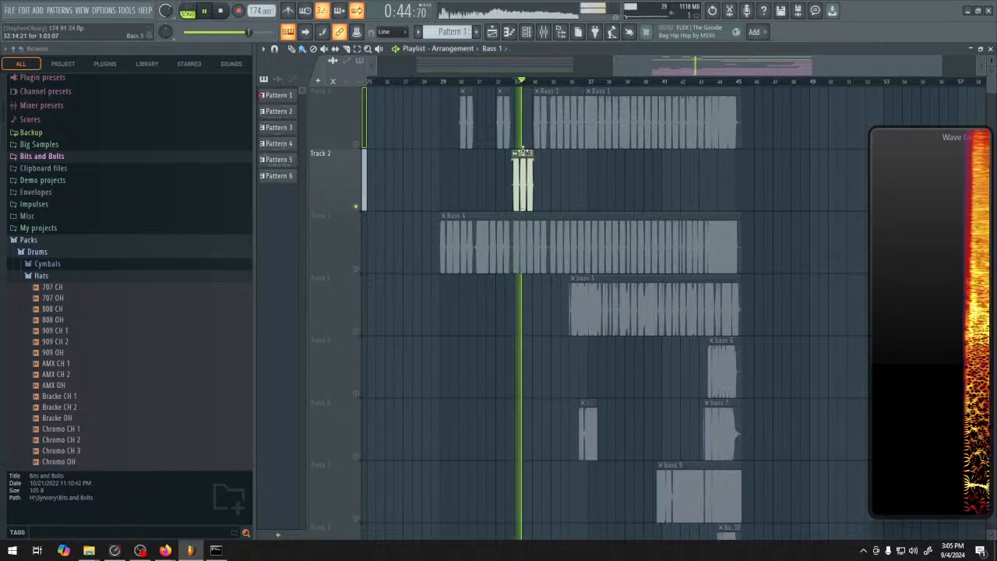
{"action": "left_click", "coordinate": [357, 207]}
{"action": "left_click", "coordinate": [356, 271]}
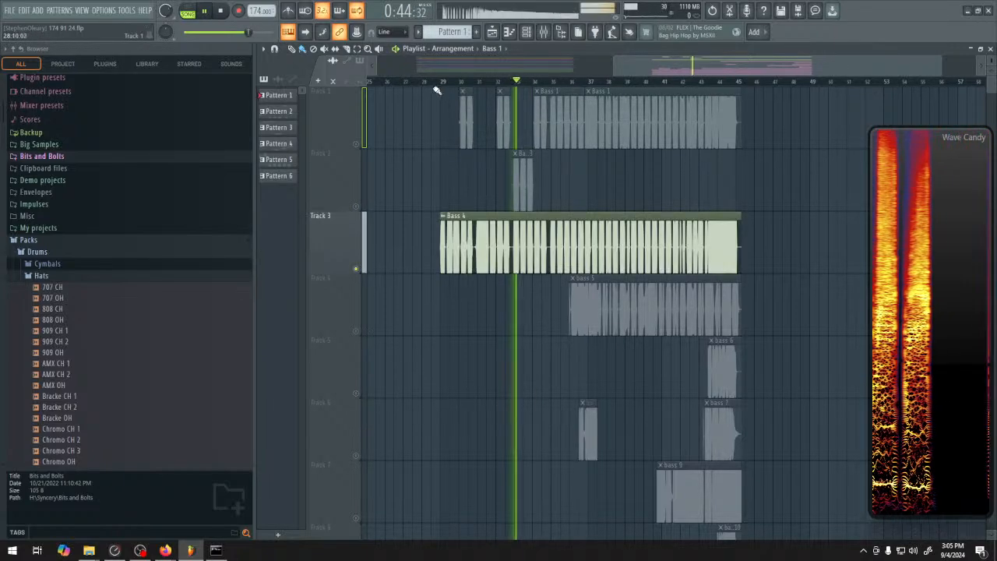
{"action": "left_click", "coordinate": [608, 82]}
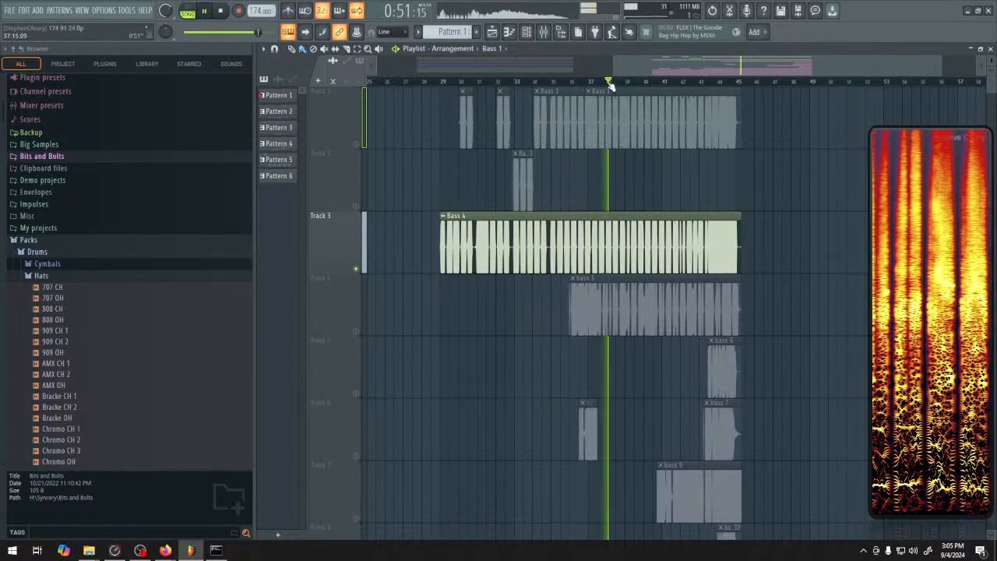
Solo and audition the bass 5 clip on Track 4, followed by the bass 6 clip on Track 5
{"action": "left_click", "coordinate": [356, 271]}
{"action": "left_click", "coordinate": [356, 331]}
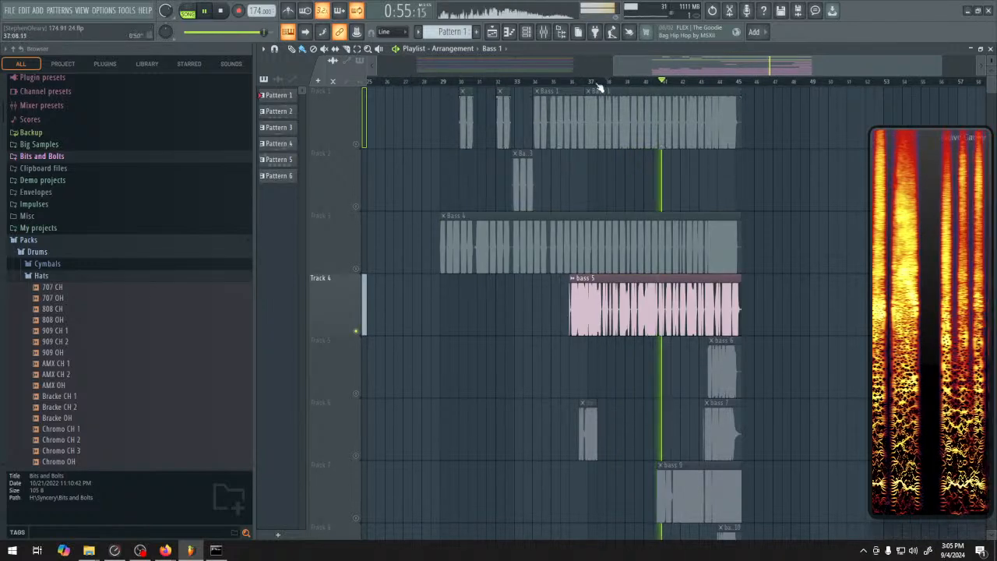
{"action": "left_click", "coordinate": [569, 82]}
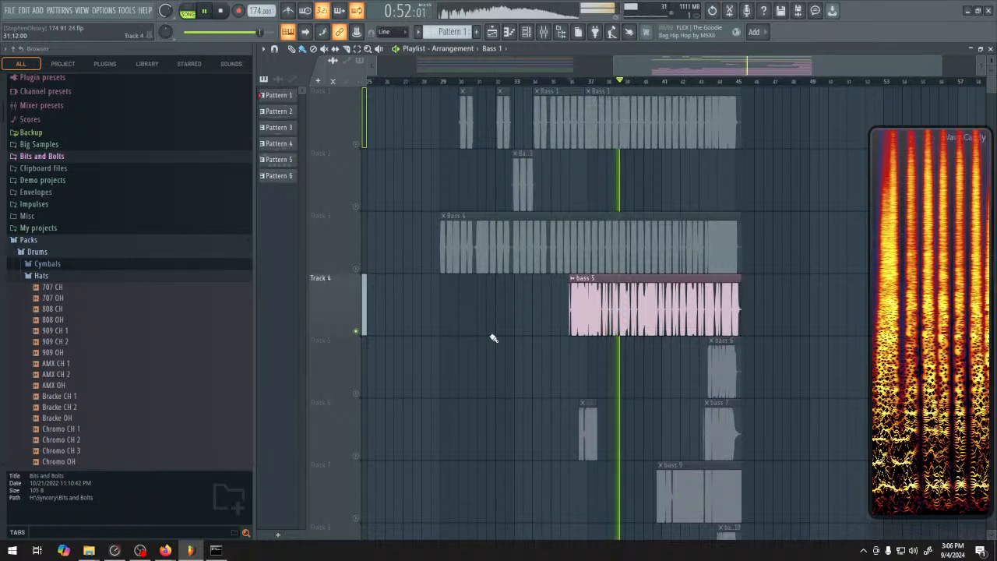
{"action": "scroll", "coordinate": [499, 300], "scroll_direction": "down", "scroll_amount": 1}
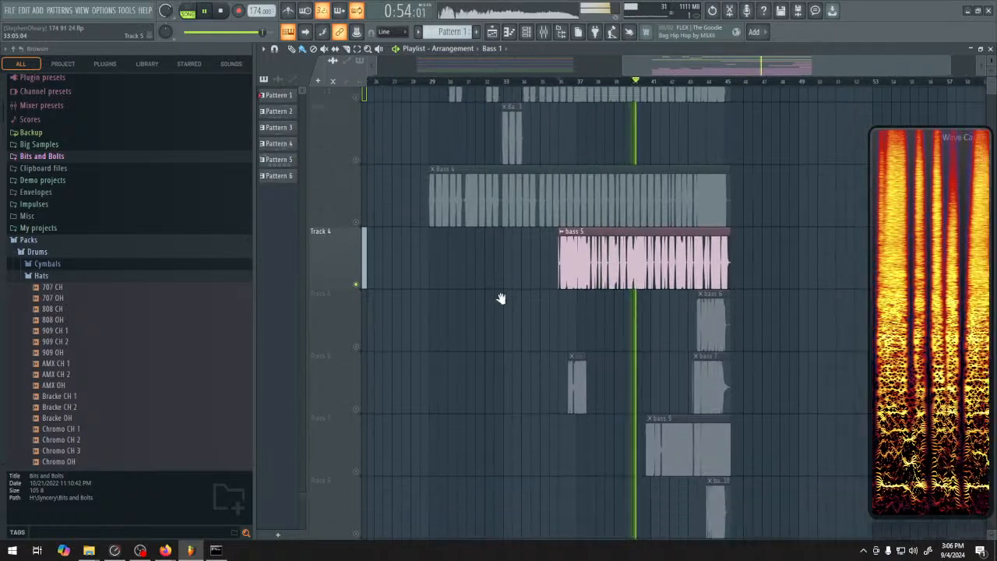
{"action": "scroll", "coordinate": [501, 298], "scroll_direction": "down", "scroll_amount": 1}
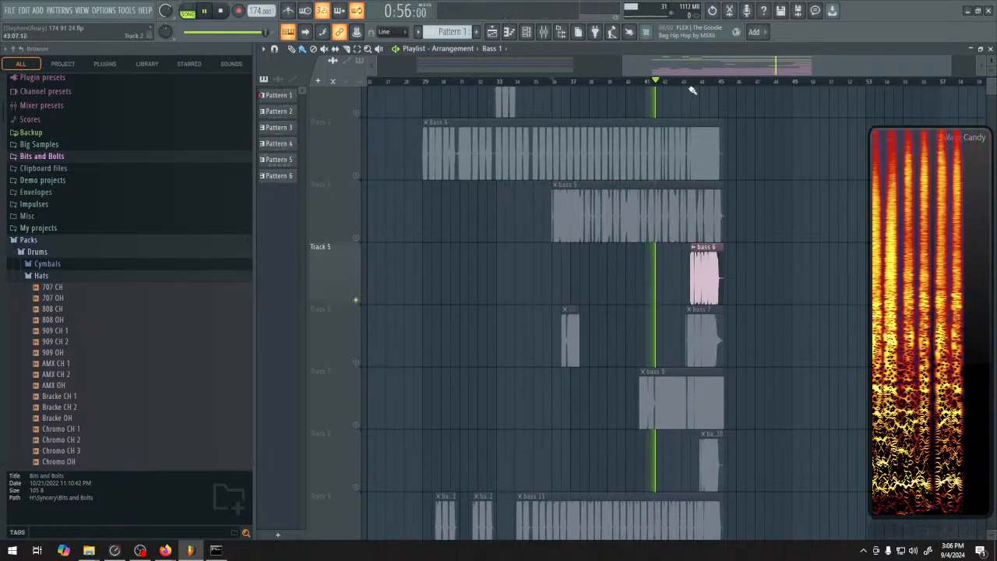
{"action": "left_click", "coordinate": [691, 86]}
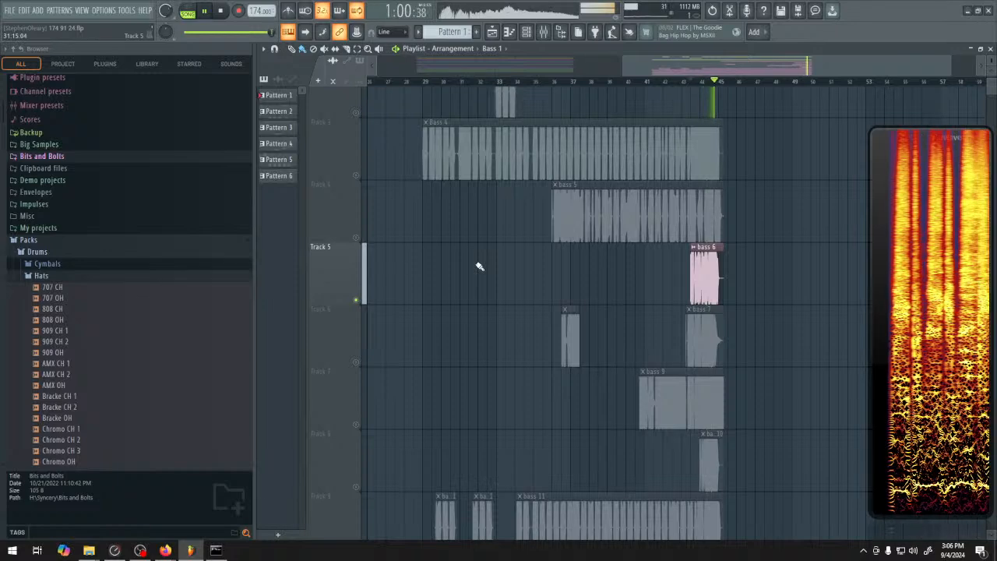
Leave only Track 6 enabled, stop playback, and extend the start of the bass 7 clip back to just after the short clip
{"action": "left_click", "coordinate": [357, 300]}
{"action": "left_click", "coordinate": [356, 363]}
{"action": "key", "text": "space"}
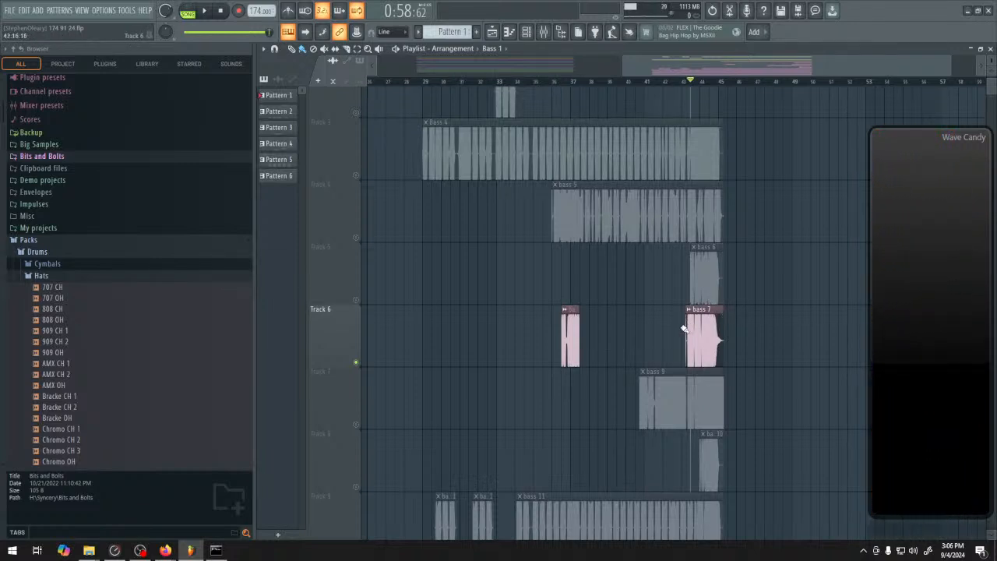
{"action": "left_click_drag", "start_coordinate": [685, 328], "coordinate": [584, 328]}
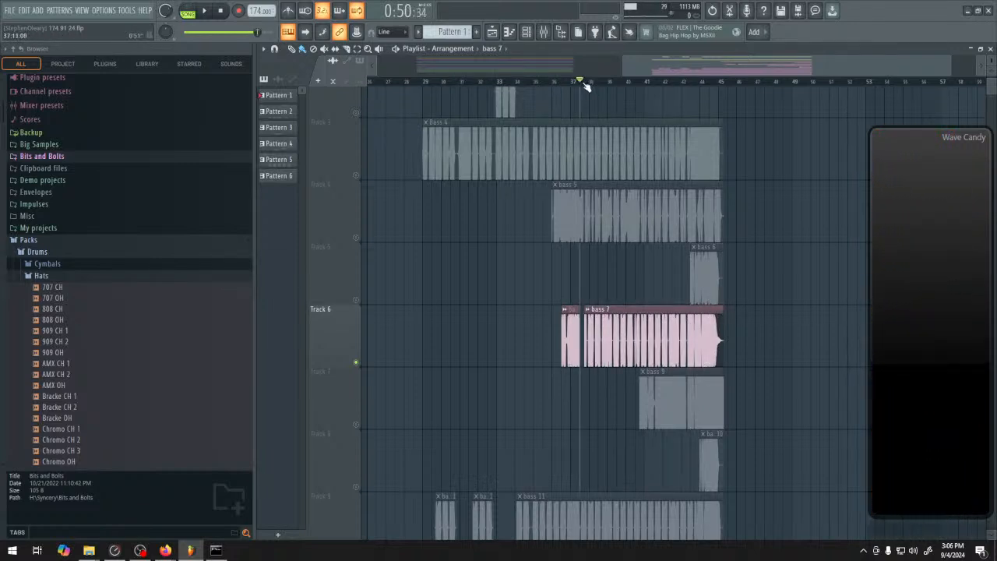
Audition the extended bass 7 clip on Track 6, stop playback, and trim its start forward to about bar 43
{"action": "key", "text": "space"}
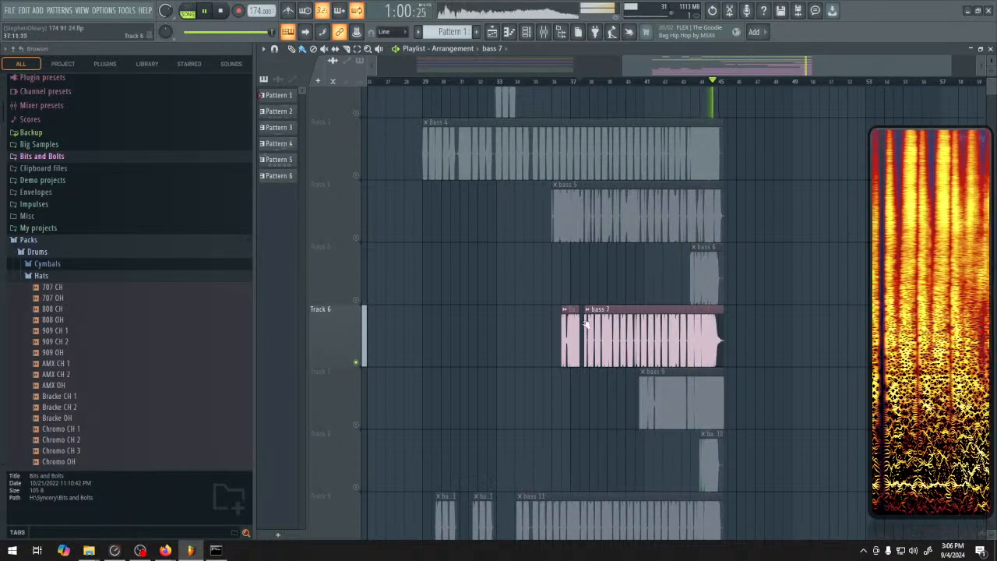
{"action": "key", "text": "space"}
{"action": "left_click_drag", "start_coordinate": [583, 327], "coordinate": [683, 327]}
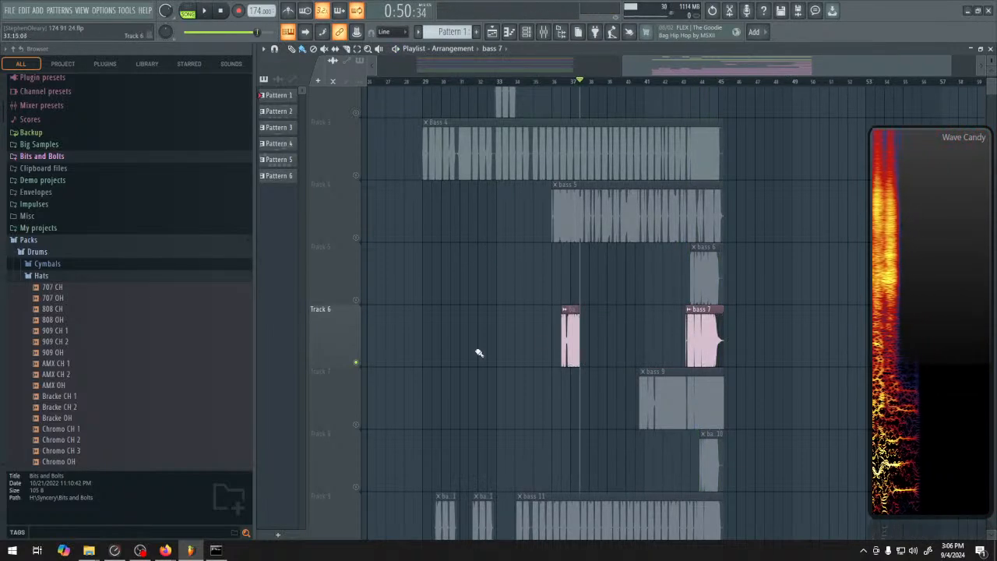
Solo and audition the bass 9 clip on Track 7, followed by the bass 10 clip on Track 8
{"action": "left_click", "coordinate": [360, 376]}
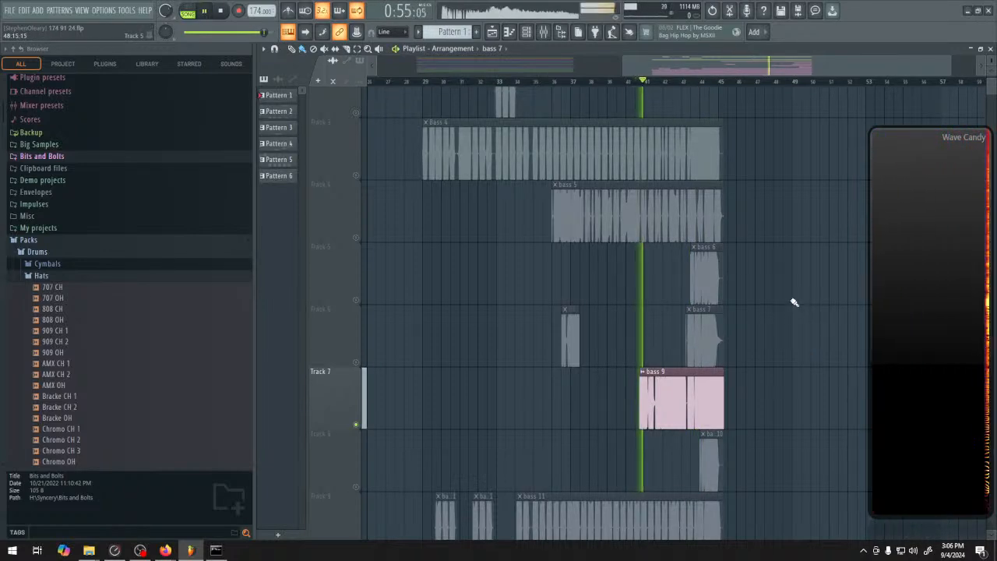
{"action": "key", "text": "space"}
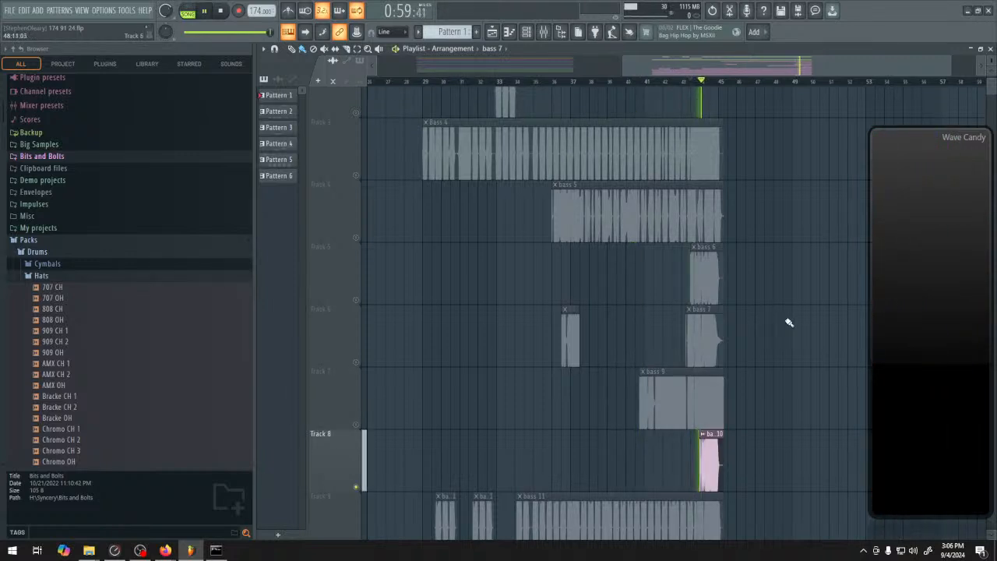
Solo Track 9 and audition the bass 11 clips from bar 29 and from the start of the long clip
{"action": "scroll", "coordinate": [788, 323], "scroll_direction": "down", "scroll_amount": 1}
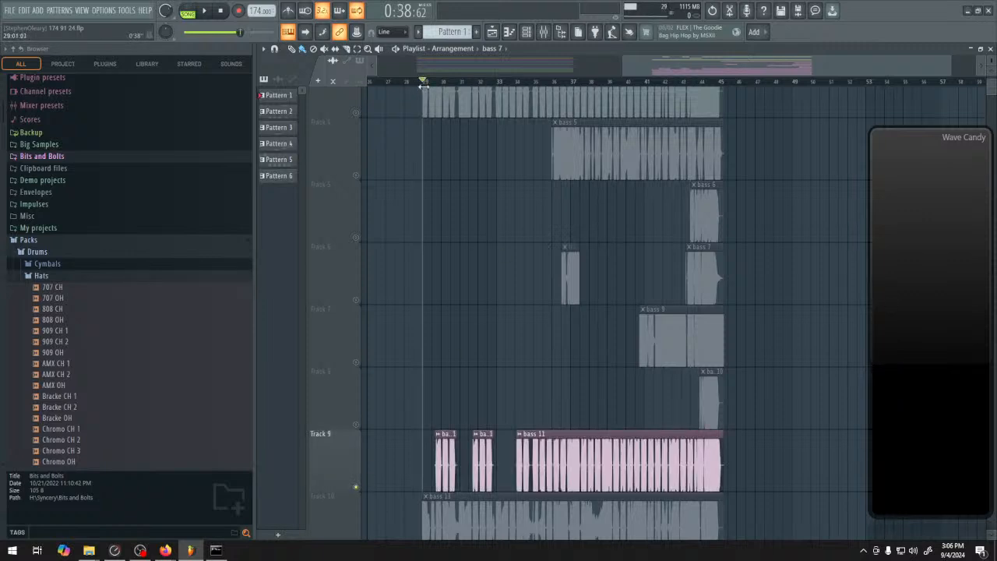
{"action": "scroll", "coordinate": [501, 345], "scroll_direction": "down", "scroll_amount": 3}
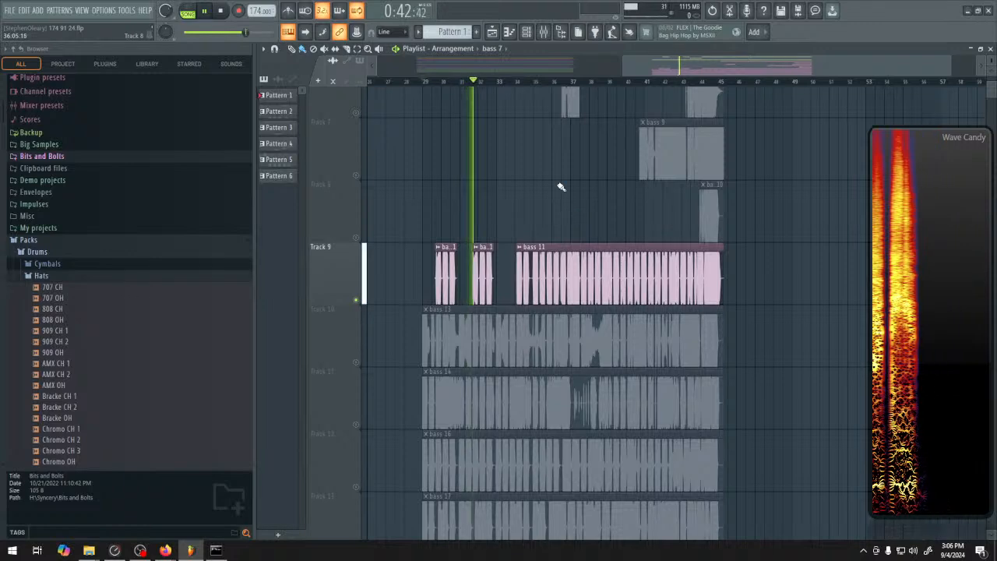
{"action": "left_click", "coordinate": [519, 81]}
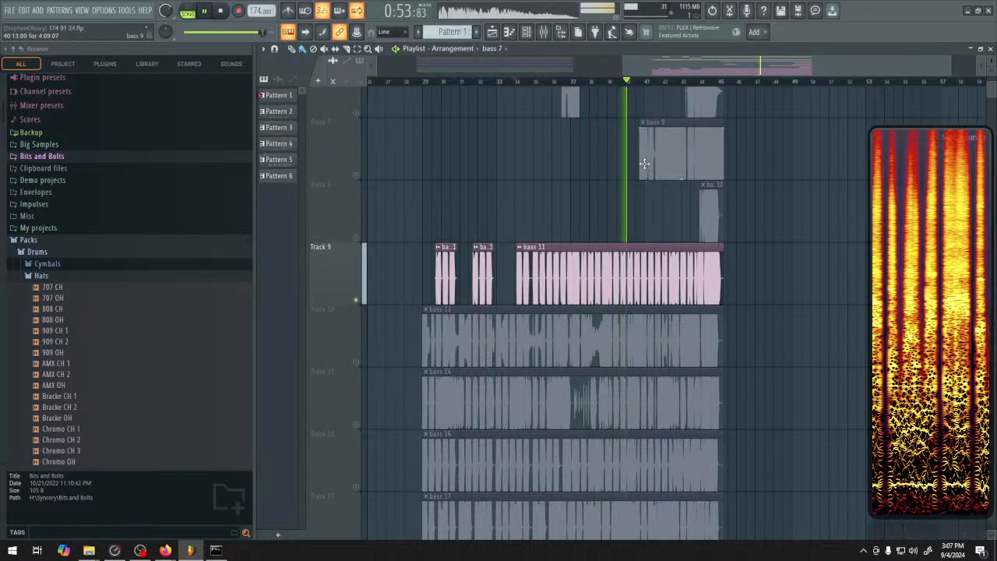
{"action": "key", "text": "space"}
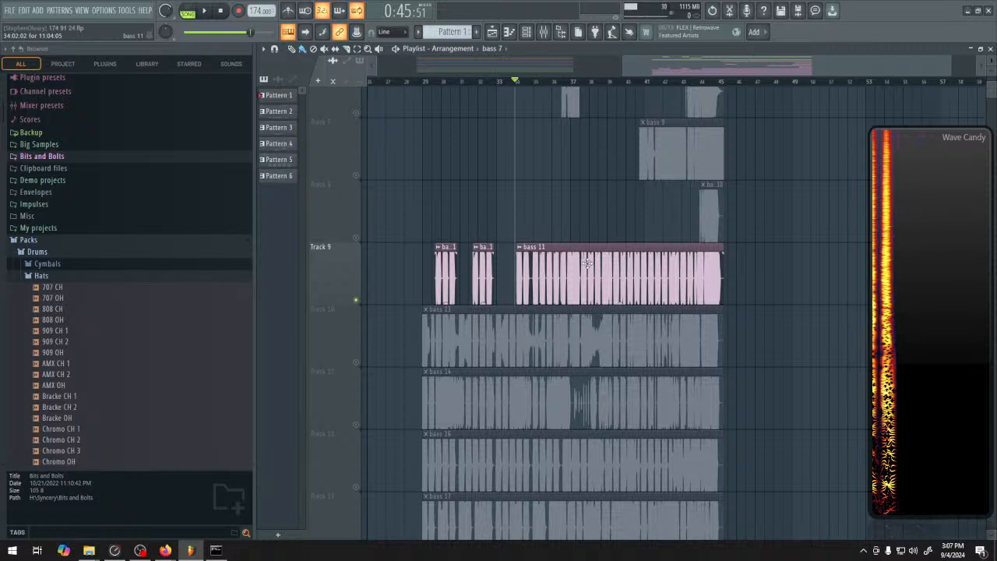
Solo Track 10 and audition the bass 13 clip from its start, from about bar 38, and from about bar 41
{"action": "left_click", "coordinate": [355, 353]}
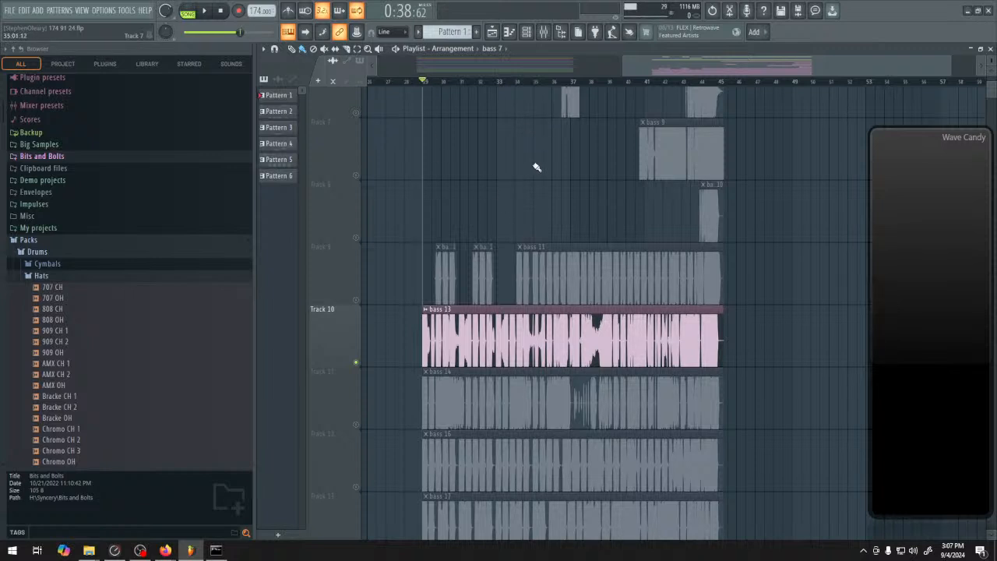
{"action": "key", "text": "space"}
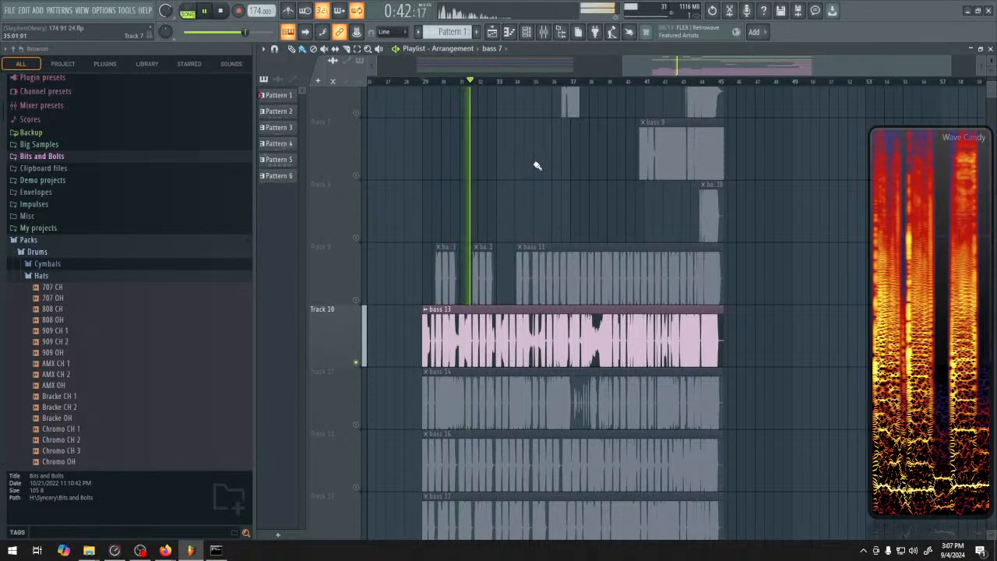
{"action": "left_click", "coordinate": [594, 81]}
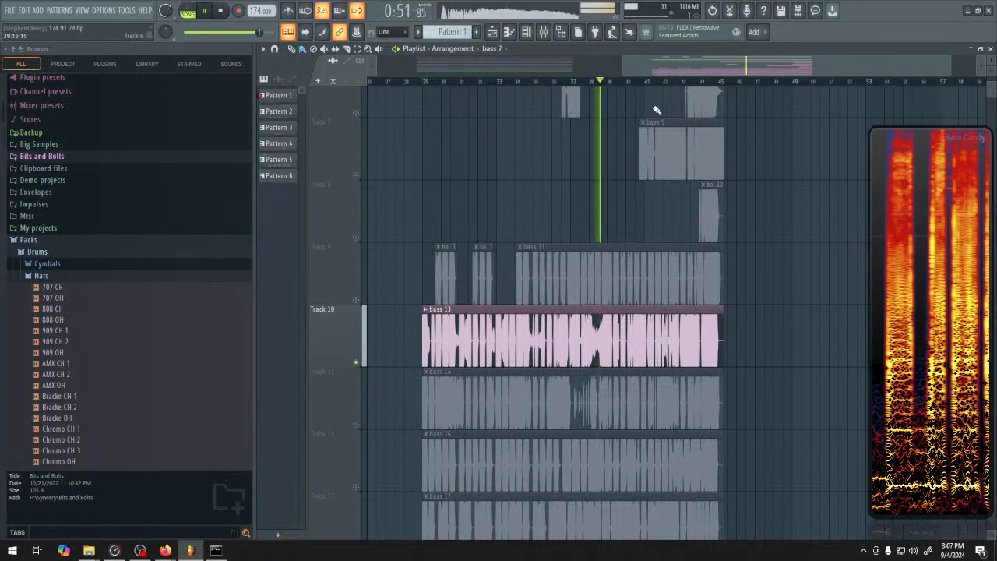
{"action": "left_click", "coordinate": [590, 81]}
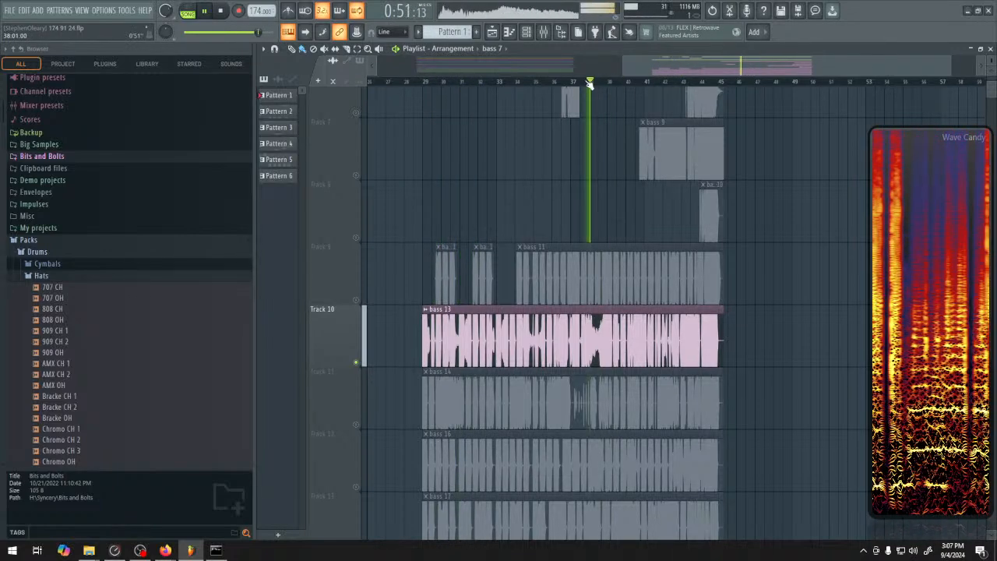
{"action": "left_click", "coordinate": [653, 81]}
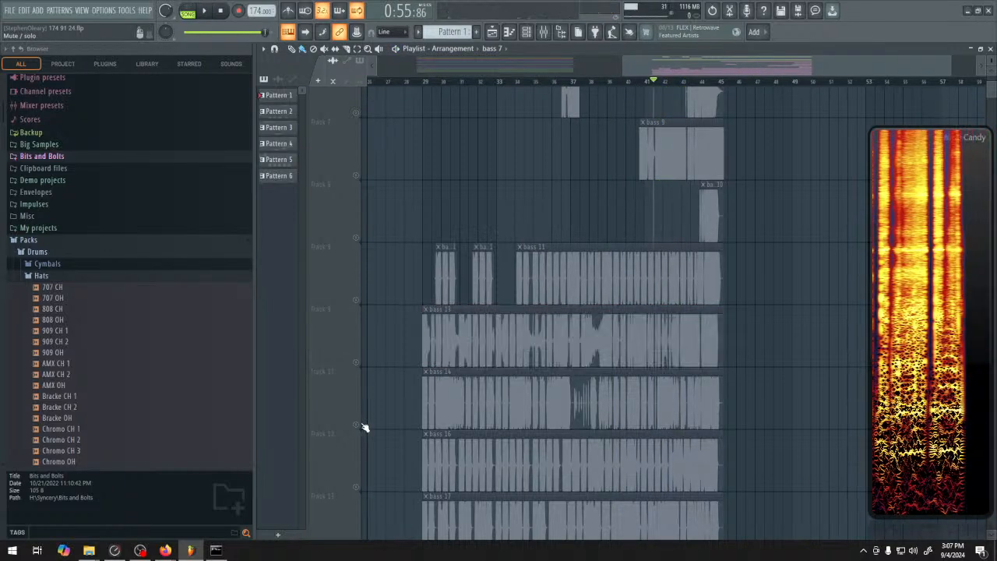
Solo Track 11, audition the bass 14 clip from bar 29, and stop playback
{"action": "scroll", "coordinate": [426, 263], "scroll_direction": "down", "scroll_amount": 2}
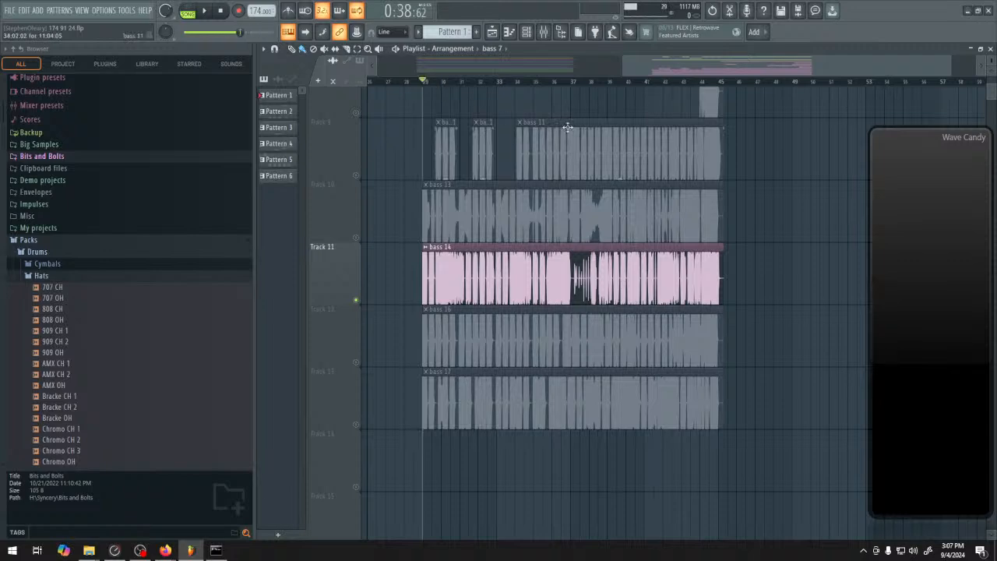
{"action": "key", "text": "space"}
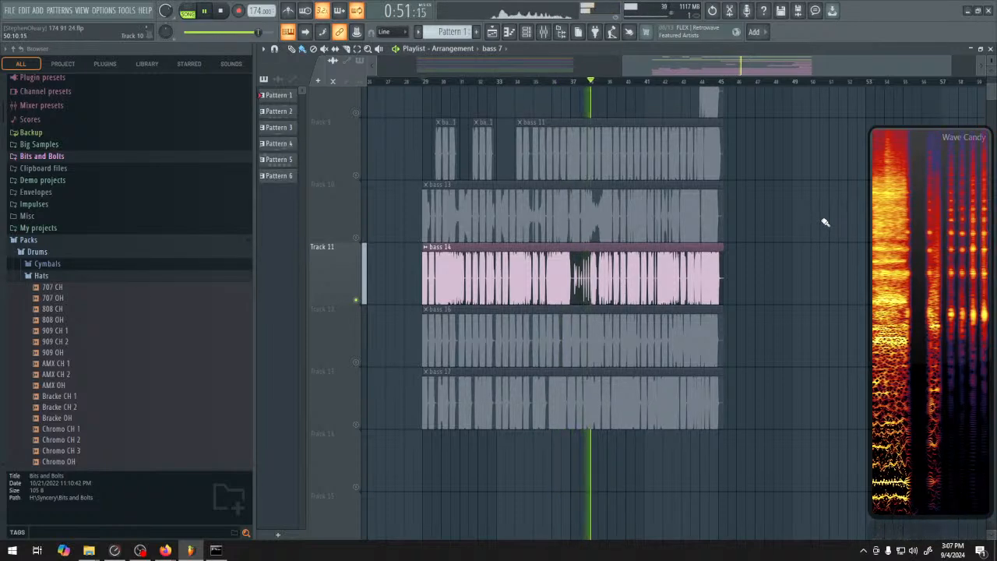
{"action": "key", "text": "space"}
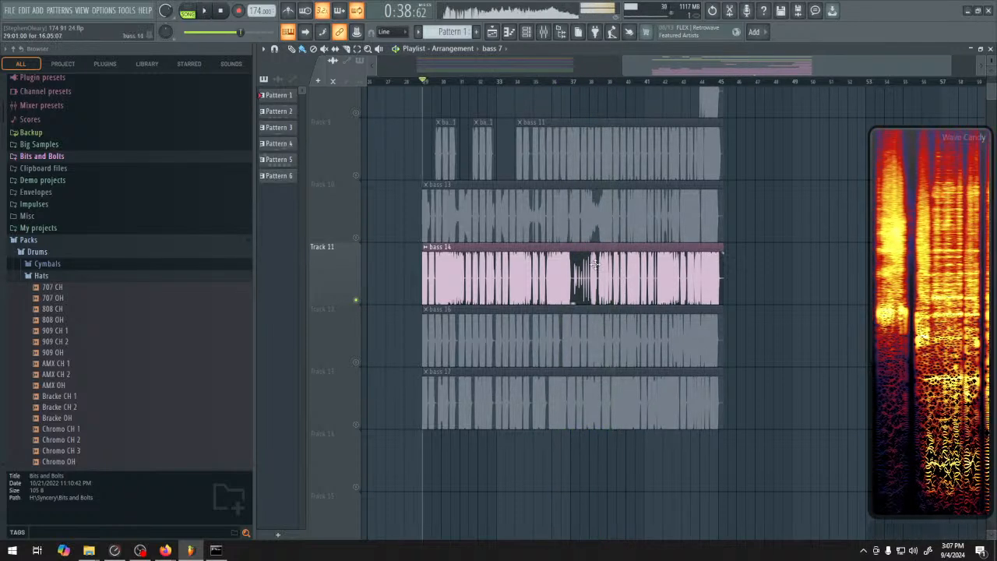
Solo Track 12, audition the bass 16 clip from its start and from about bar 38, and mute the track
{"action": "left_click", "coordinate": [361, 343]}
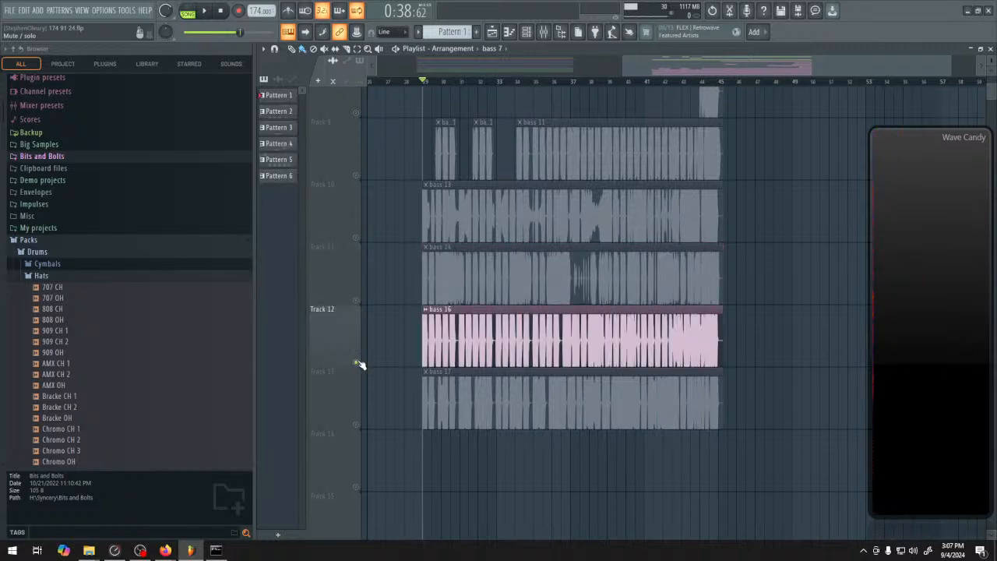
{"action": "key", "text": "space"}
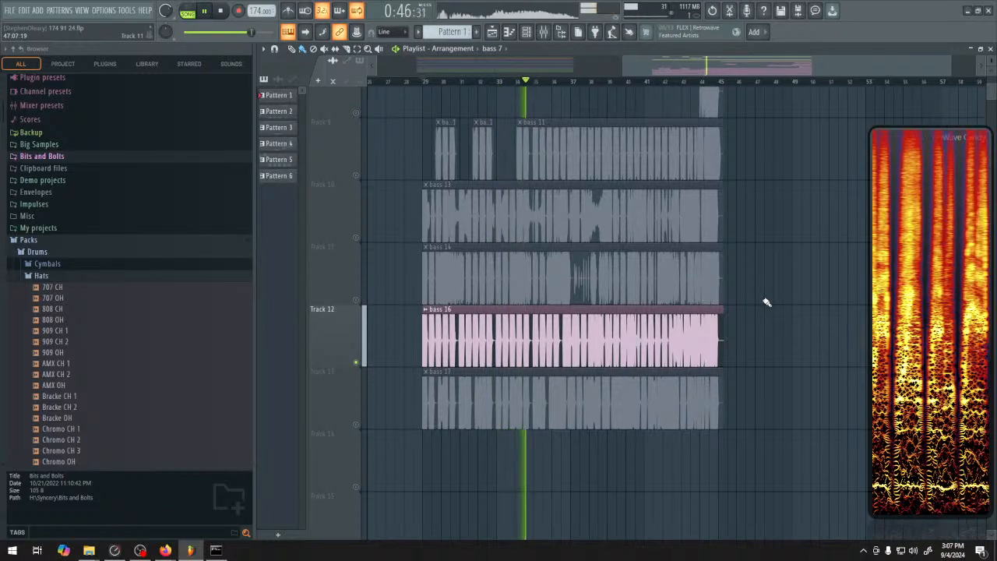
{"action": "left_click", "coordinate": [590, 82]}
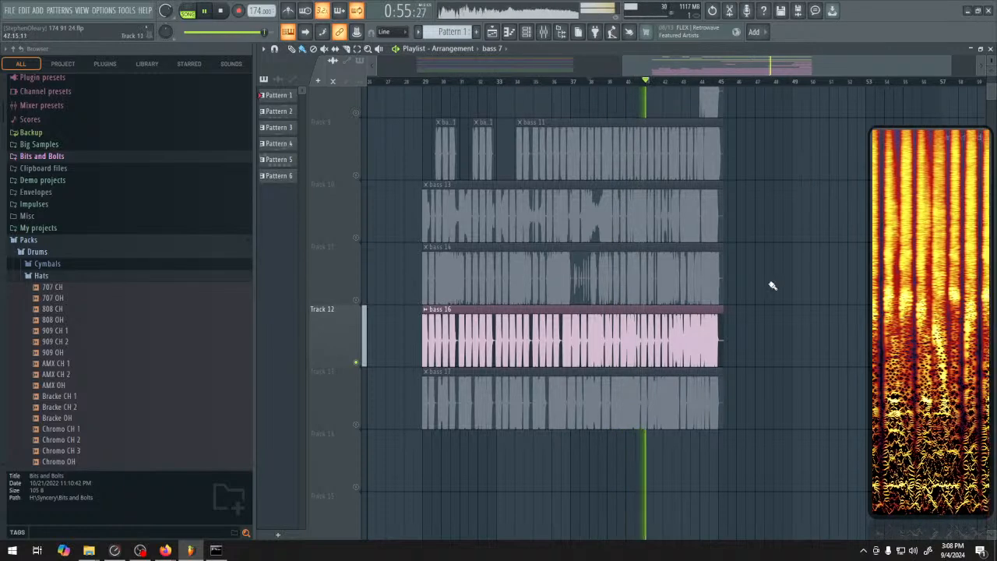
{"action": "left_click", "coordinate": [356, 363]}
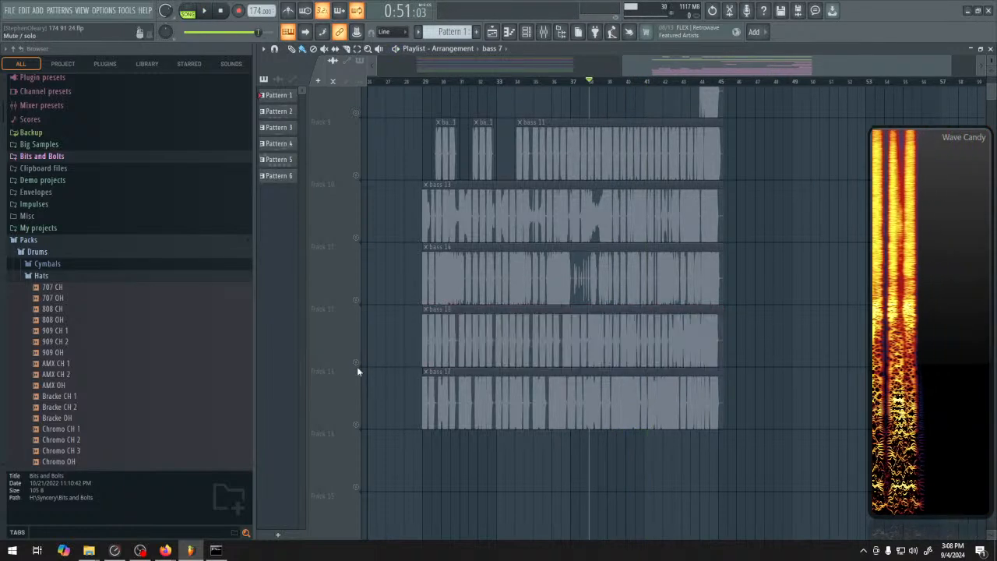
Solo Track 13 and audition the bass 17 clip from bar 29 and repeatedly from about bar 37
{"action": "left_click", "coordinate": [357, 425]}
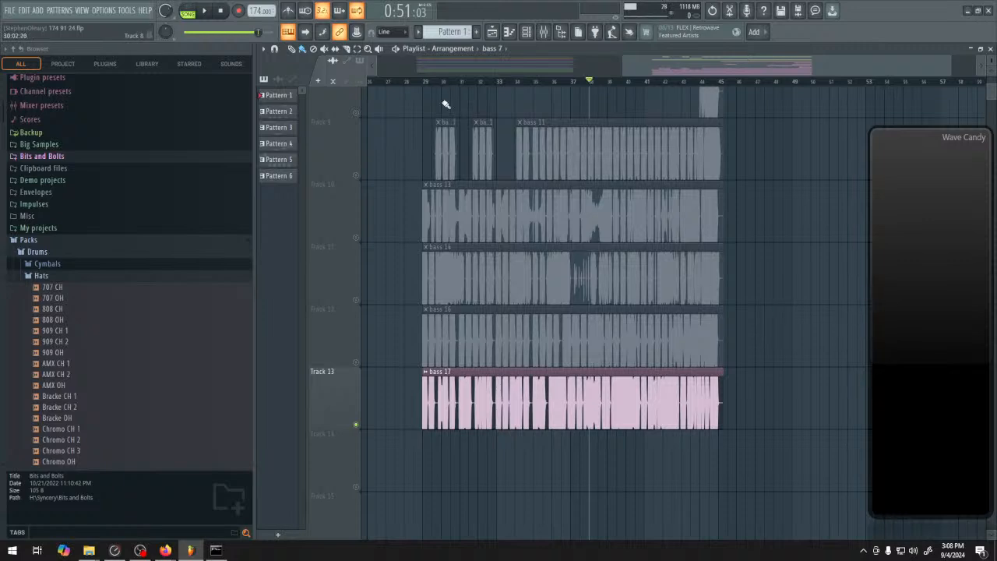
{"action": "left_click", "coordinate": [426, 84]}
{"action": "key", "text": "space"}
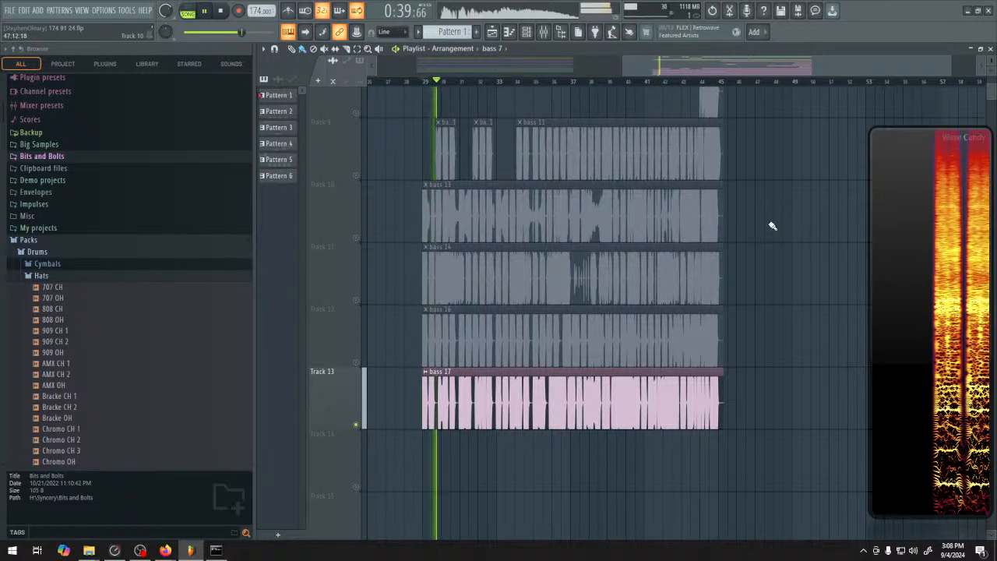
{"action": "left_click", "coordinate": [577, 82]}
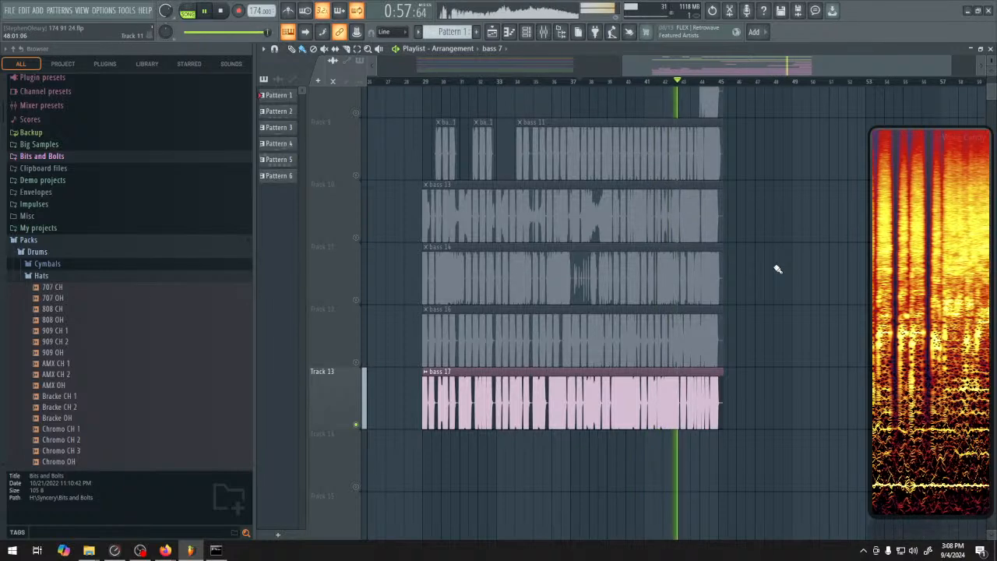
{"action": "key", "text": "space"}
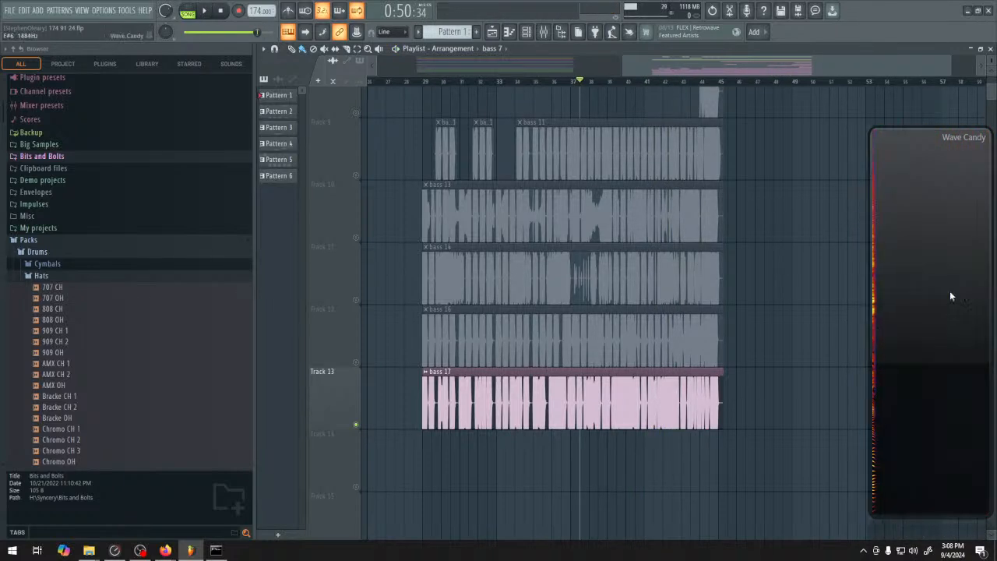
{"action": "key", "text": "space"}
{"action": "key", "text": "space"}
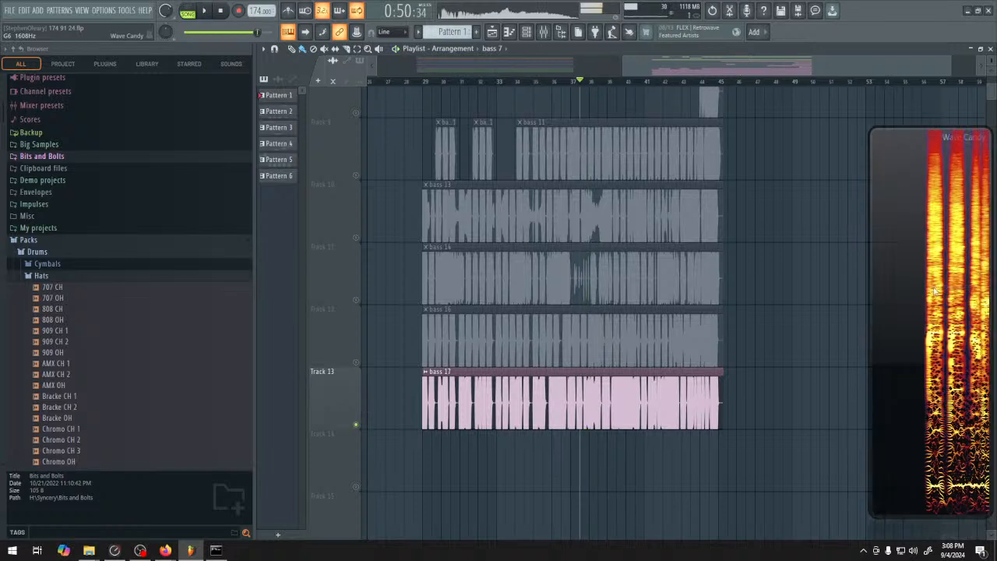
{"action": "right_click", "coordinate": [938, 302]}
{"action": "left_click", "coordinate": [927, 315]}
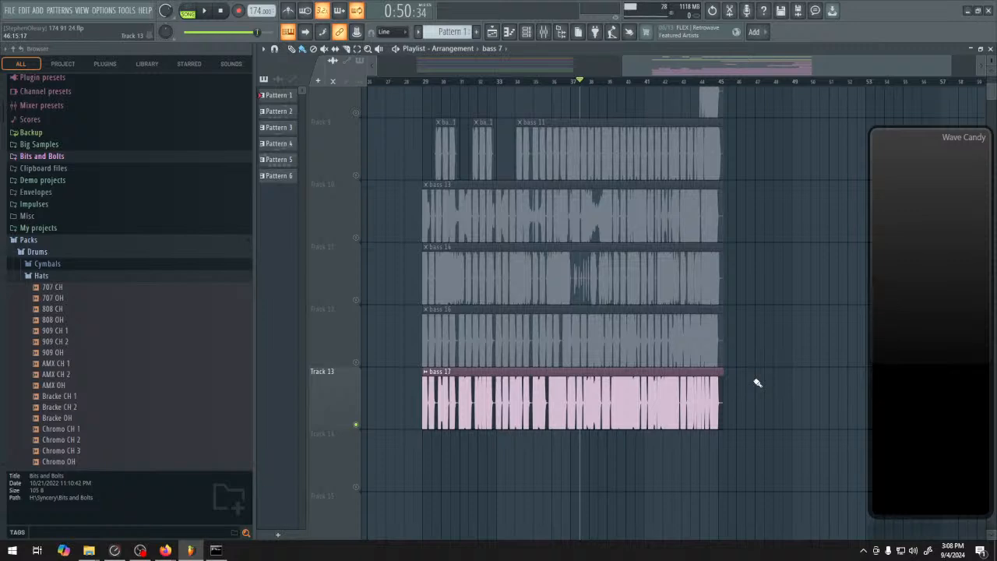
Clear the solo so that all playlist tracks are enabled again
{"action": "scroll", "coordinate": [758, 383], "scroll_direction": "down", "scroll_amount": 3}
{"action": "scroll", "coordinate": [753, 392], "scroll_direction": "up", "scroll_amount": 4}
{"action": "scroll", "coordinate": [753, 383], "scroll_direction": "down", "scroll_amount": 1}
{"action": "scroll", "coordinate": [752, 374], "scroll_direction": "down", "scroll_amount": 3}
{"action": "scroll", "coordinate": [556, 394], "scroll_direction": "up", "scroll_amount": 2}
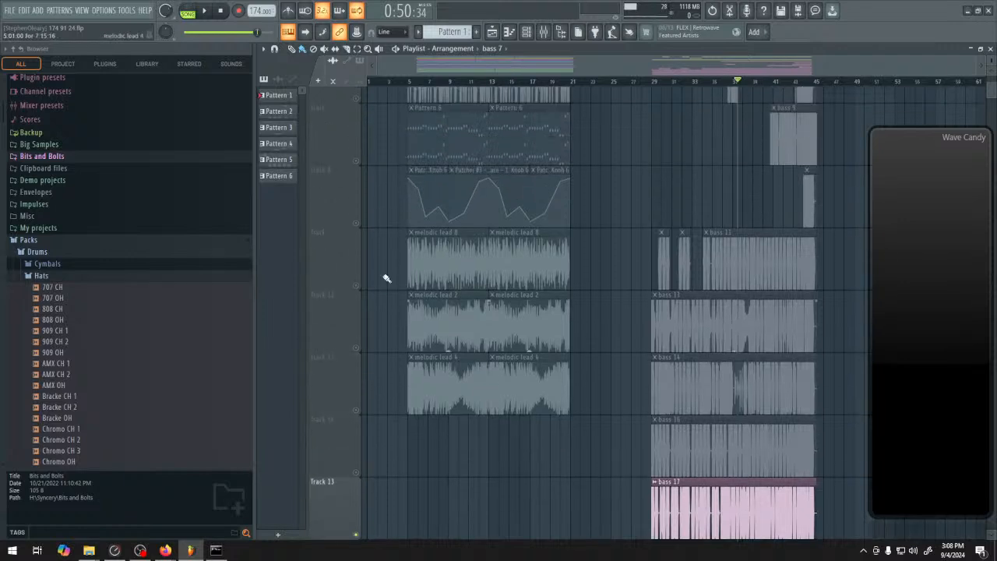
{"action": "right_click", "coordinate": [357, 286]}
{"action": "right_click", "coordinate": [357, 286]}
Solo Track 9 and audition the start of the melodic lead 8 clip from bar 5
{"action": "scroll", "coordinate": [627, 407], "scroll_direction": "down", "scroll_amount": 1}
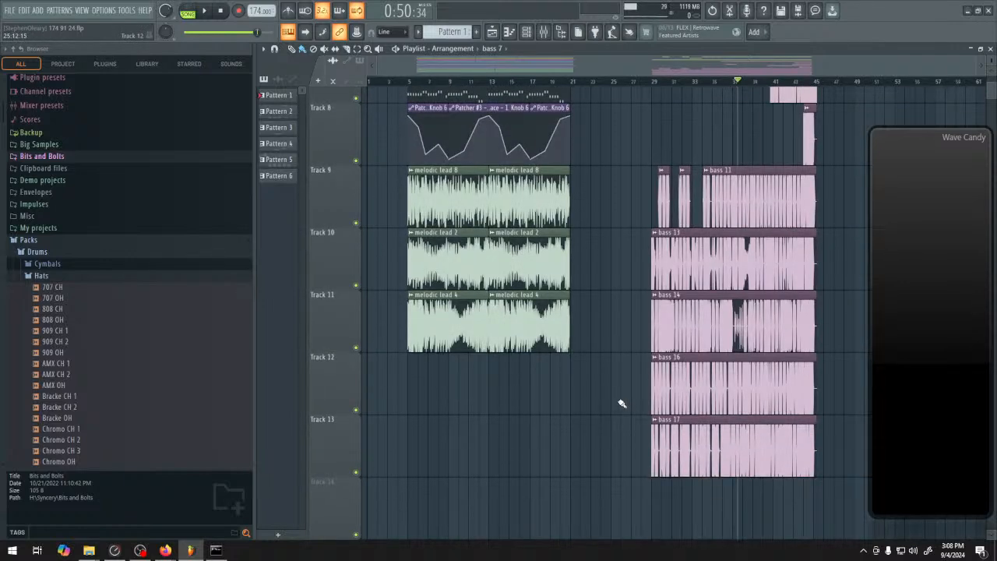
{"action": "scroll", "coordinate": [622, 404], "scroll_direction": "up", "scroll_amount": 2}
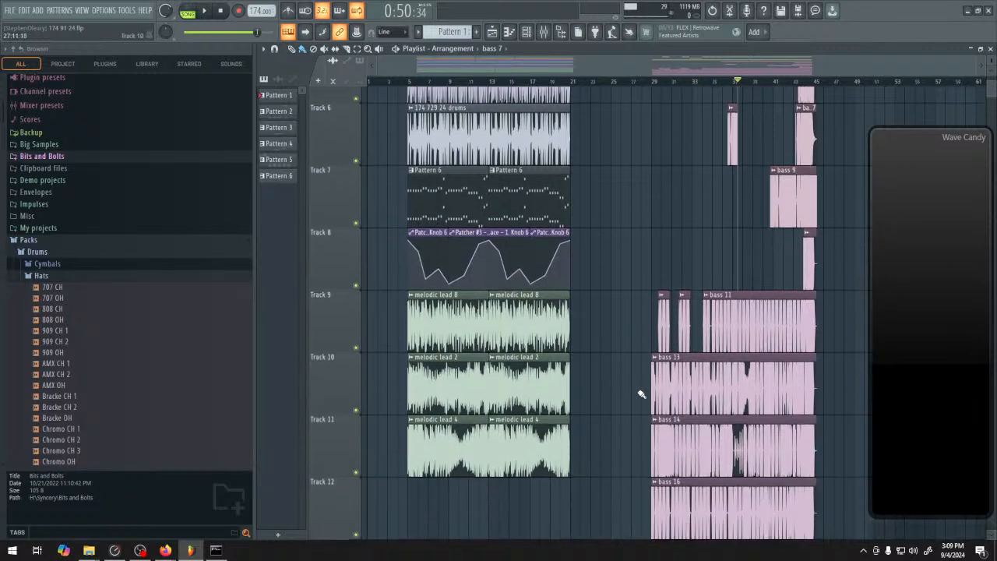
{"action": "scroll", "coordinate": [748, 350], "scroll_direction": "up", "scroll_amount": 5}
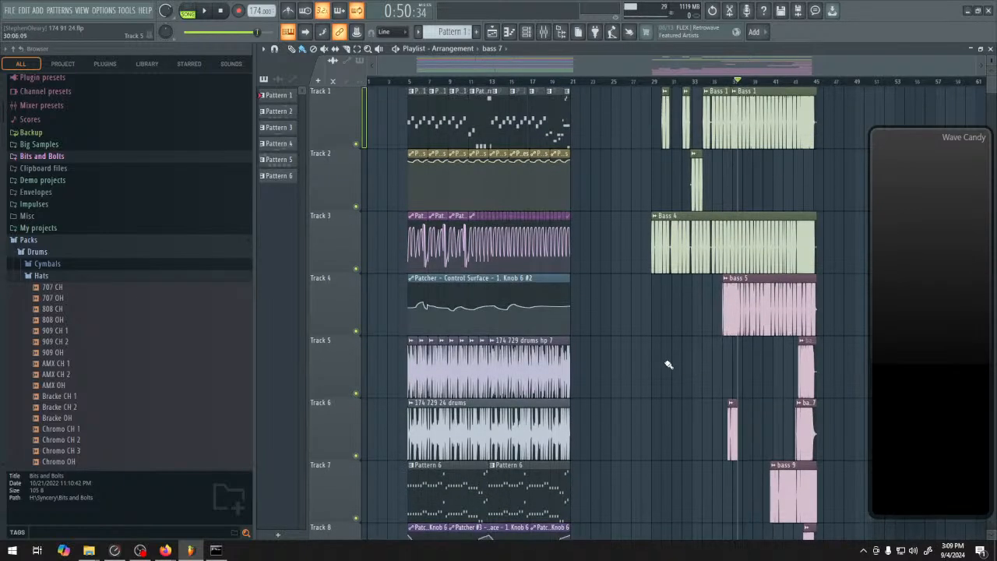
{"action": "scroll", "coordinate": [667, 364], "scroll_direction": "down", "scroll_amount": 2}
{"action": "scroll", "coordinate": [647, 371], "scroll_direction": "down", "scroll_amount": 3}
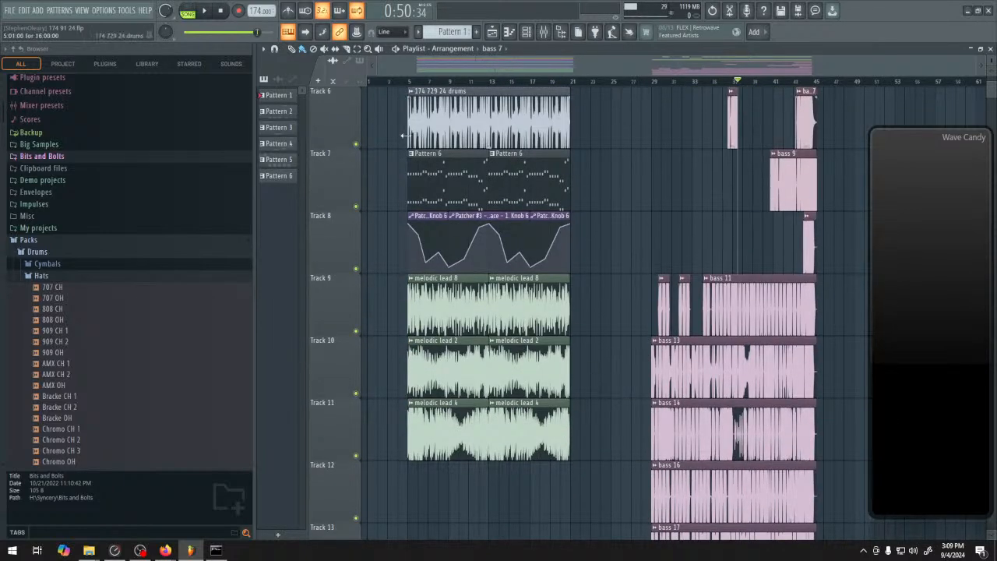
{"action": "key", "text": "space"}
{"action": "right_click", "coordinate": [357, 330]}
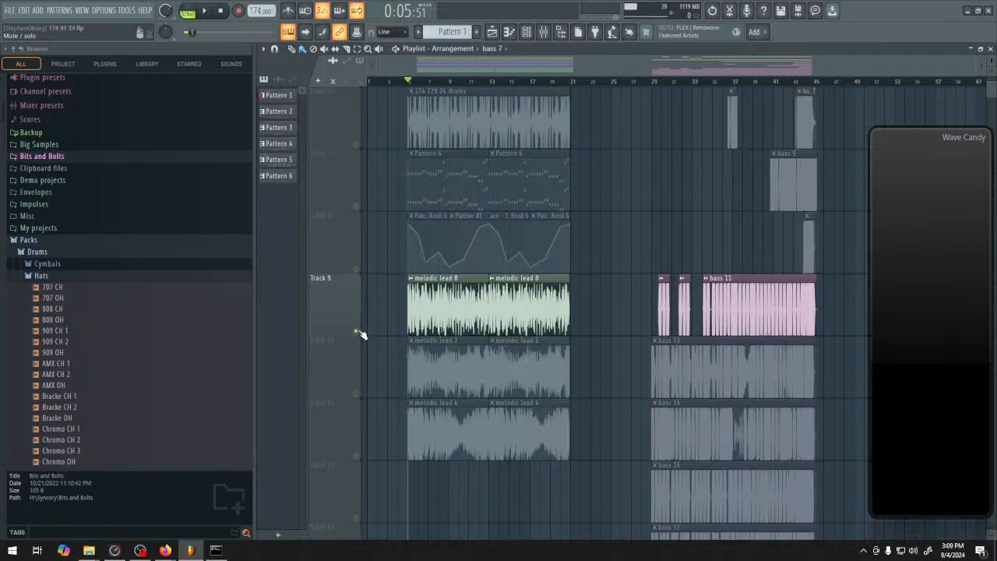
{"action": "key", "text": "space"}
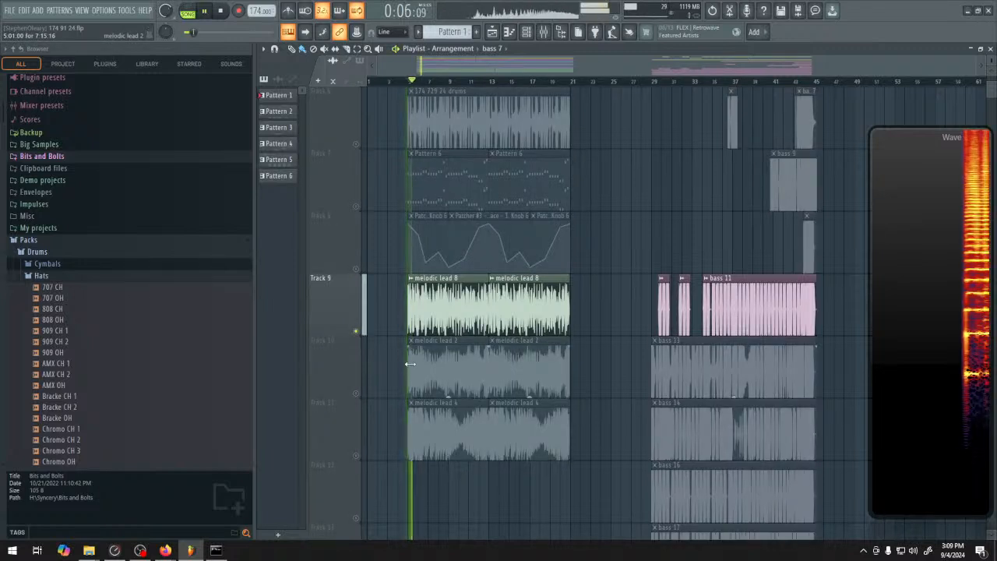
{"action": "key", "text": "space"}
Solo Track 7, enable the Track 8 automation with it, and play Pattern 6 from bar 5
{"action": "right_click", "coordinate": [356, 206]}
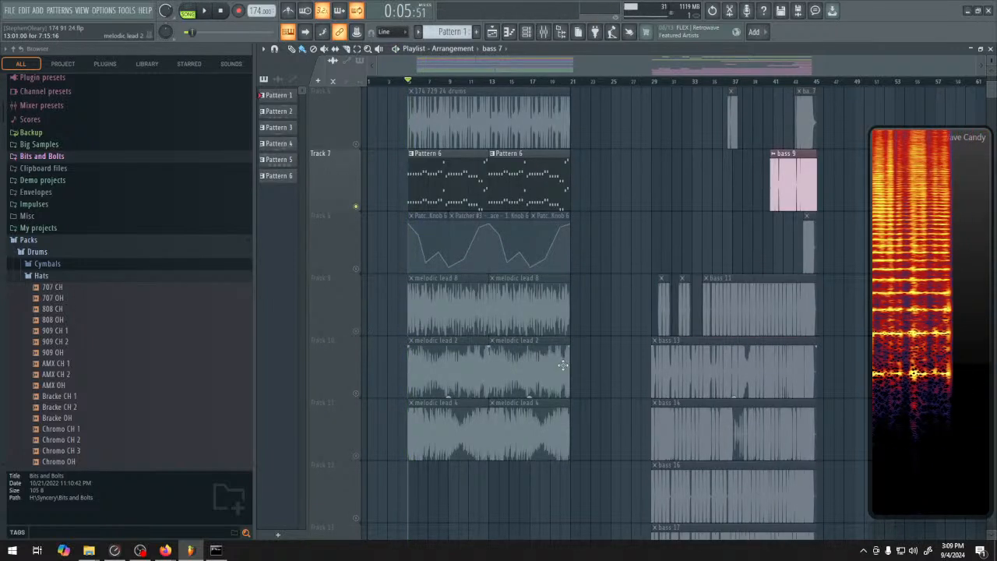
{"action": "left_click", "coordinate": [356, 270]}
{"action": "key", "text": "space"}
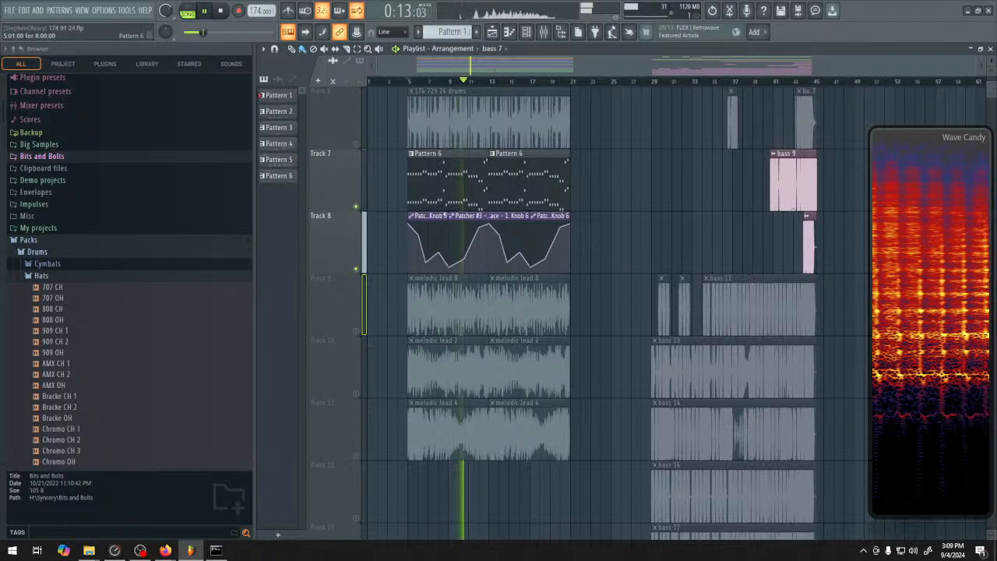
Stop the Pattern 6 playback, solo Track 9 and audition the melodic lead 8 clip from bar 5
{"action": "key", "text": "space"}
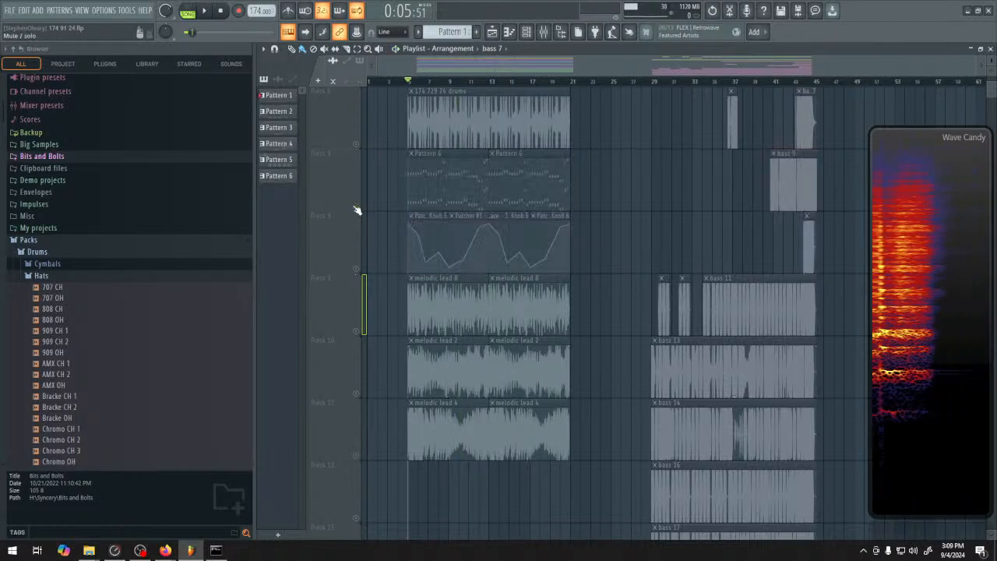
{"action": "left_click", "coordinate": [356, 327]}
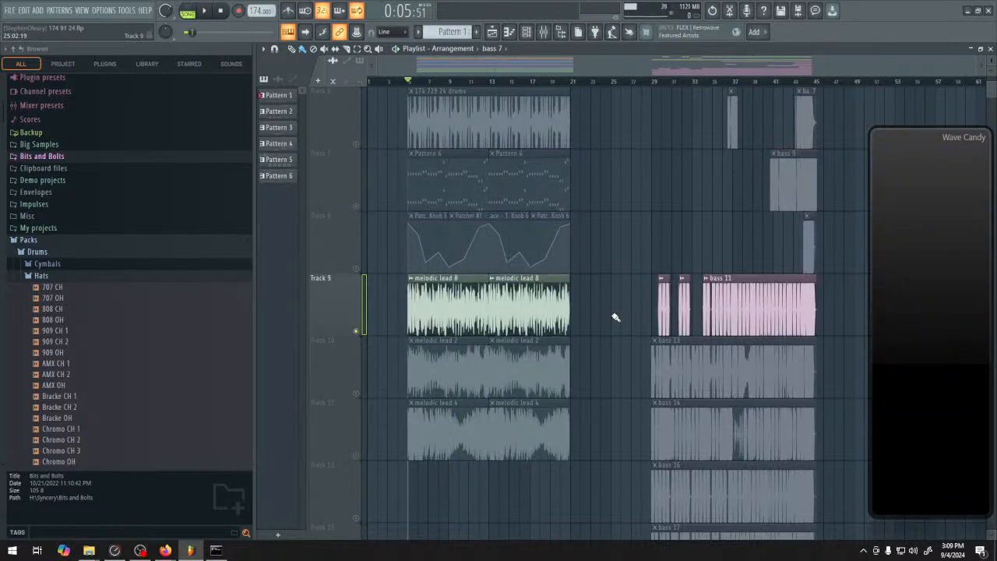
{"action": "key", "text": "space"}
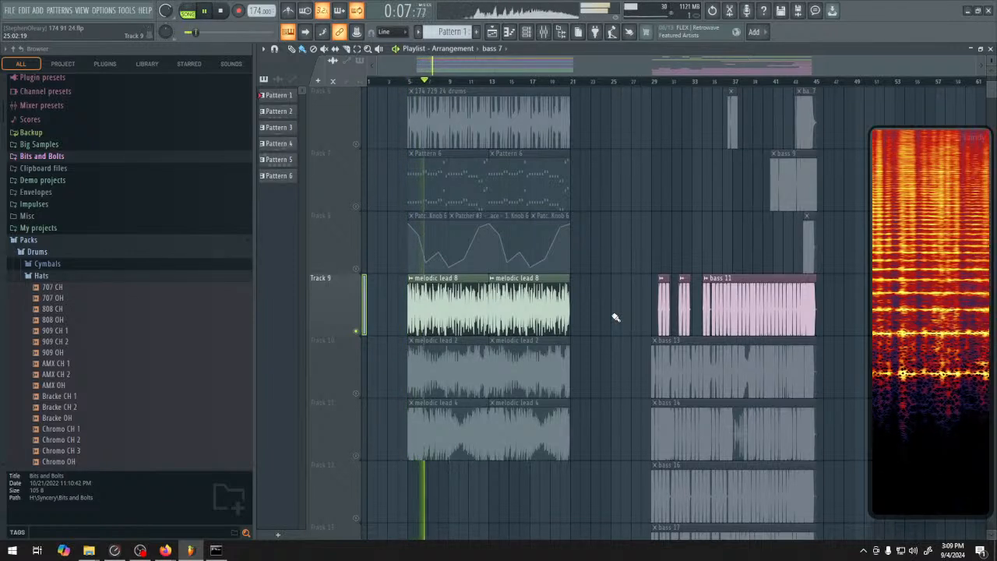
{"action": "key", "text": "space"}
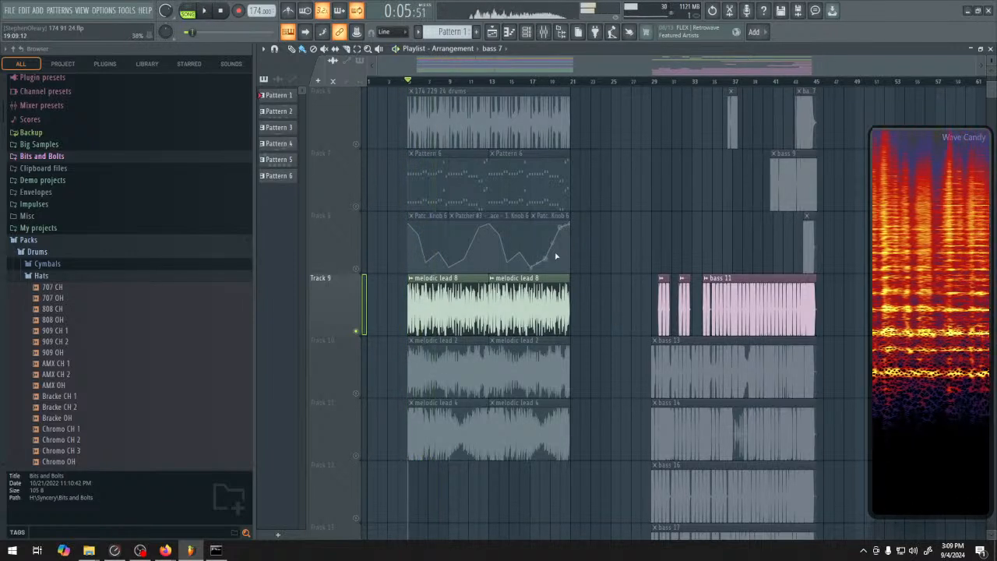
Leave only Tracks 7 and 8 enabled and audition Pattern 6 with its automation from bar 5 and again from about bar 6
{"action": "left_click", "coordinate": [357, 455]}
{"action": "left_click", "coordinate": [356, 206]}
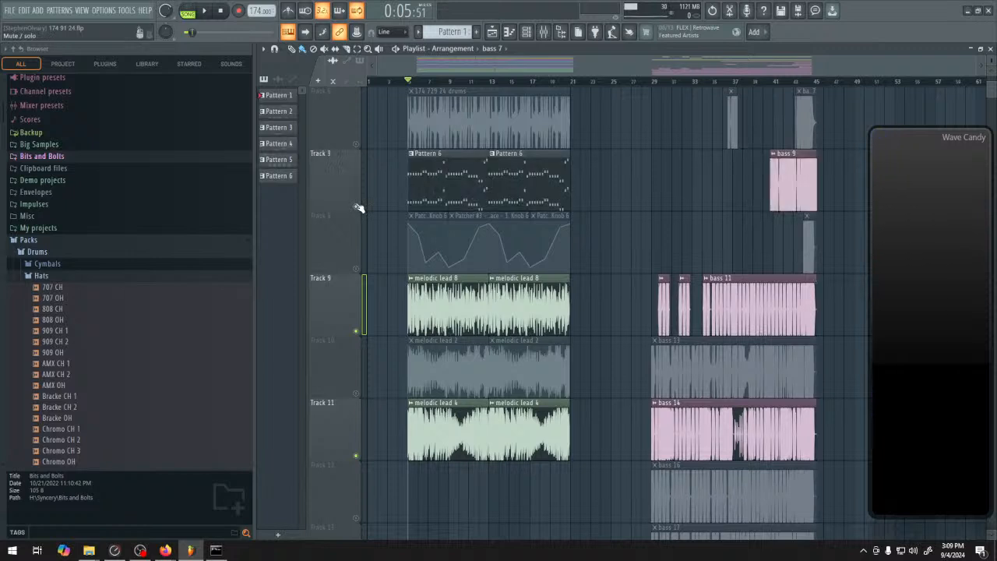
{"action": "left_click", "coordinate": [356, 269]}
{"action": "left_click", "coordinate": [356, 331]}
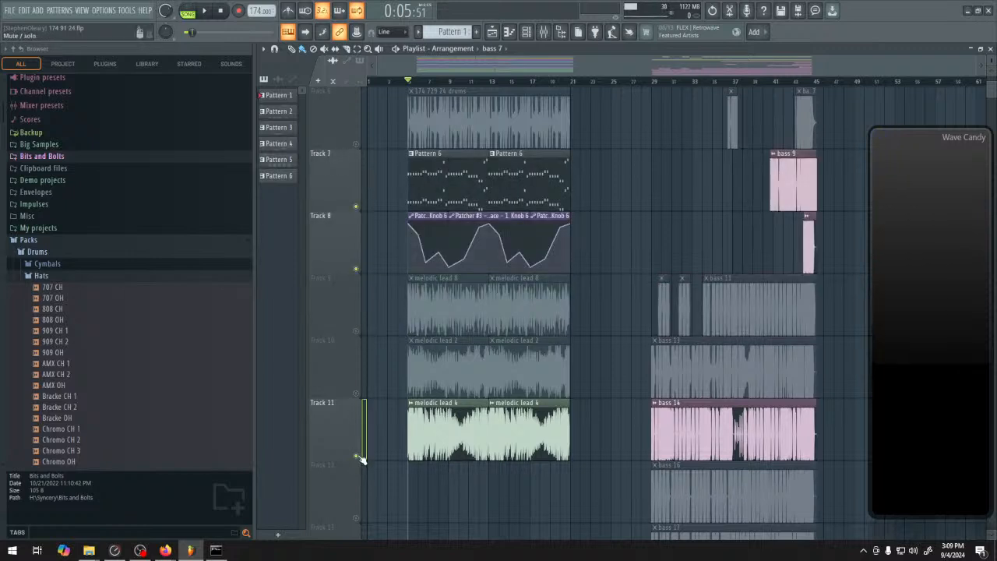
{"action": "left_click", "coordinate": [357, 455]}
{"action": "key", "text": "space"}
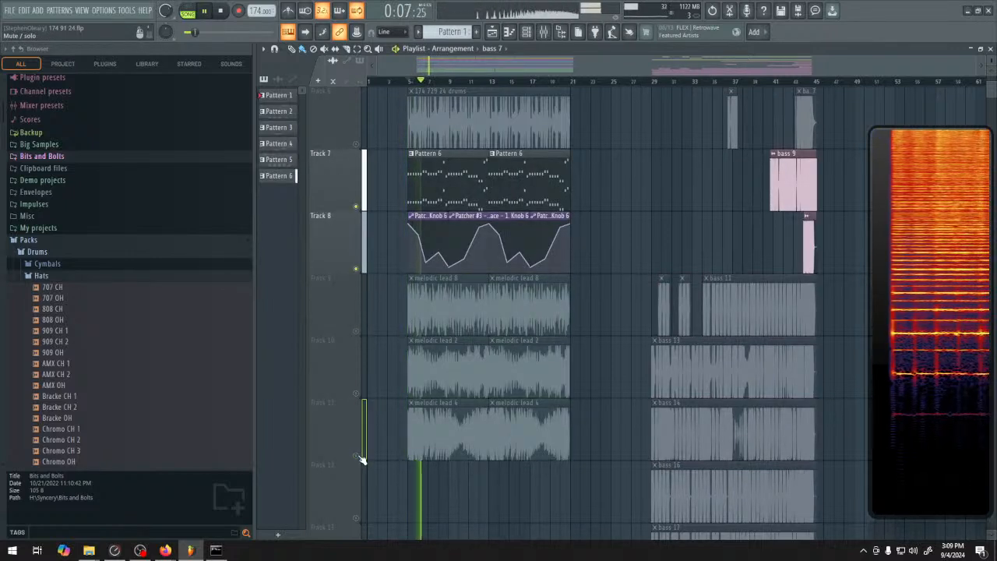
{"action": "left_click", "coordinate": [417, 82]}
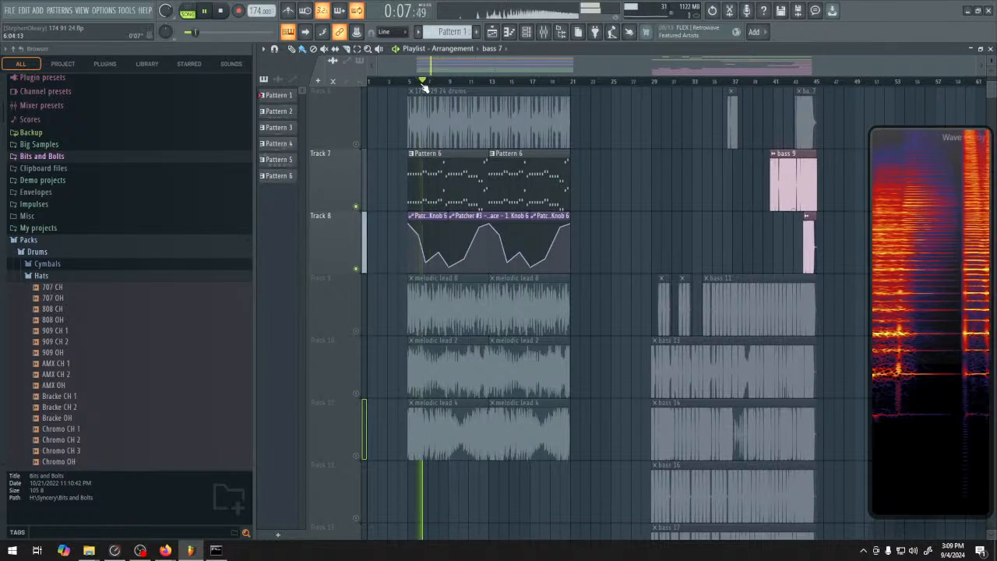
{"action": "key", "text": "space"}
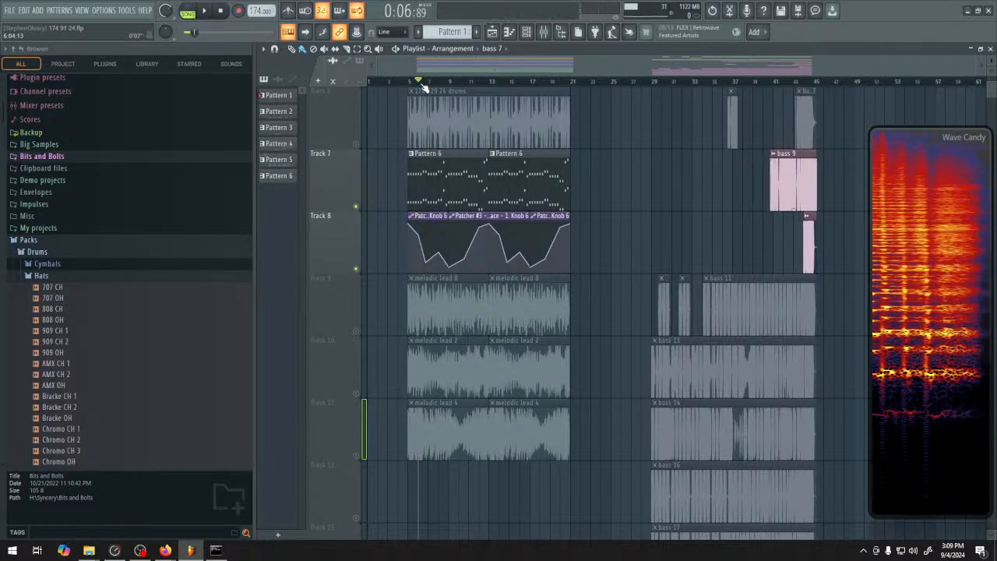
Leave only Track 11 enabled and audition the melodic lead 4 clip from bar 5
{"action": "left_click", "coordinate": [356, 268]}
{"action": "left_click", "coordinate": [356, 206]}
{"action": "left_click", "coordinate": [356, 456]}
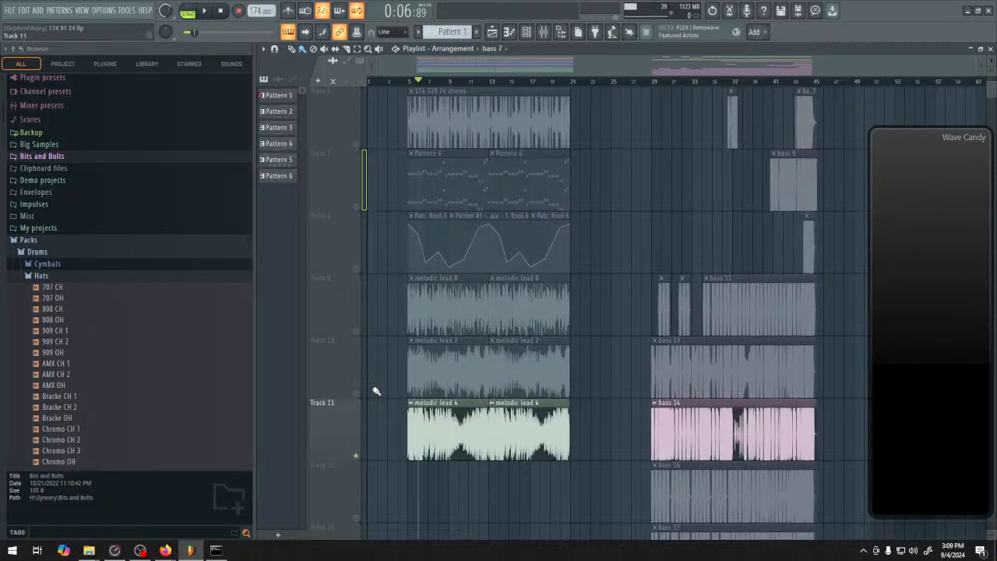
{"action": "left_click", "coordinate": [408, 81]}
{"action": "key", "text": "space"}
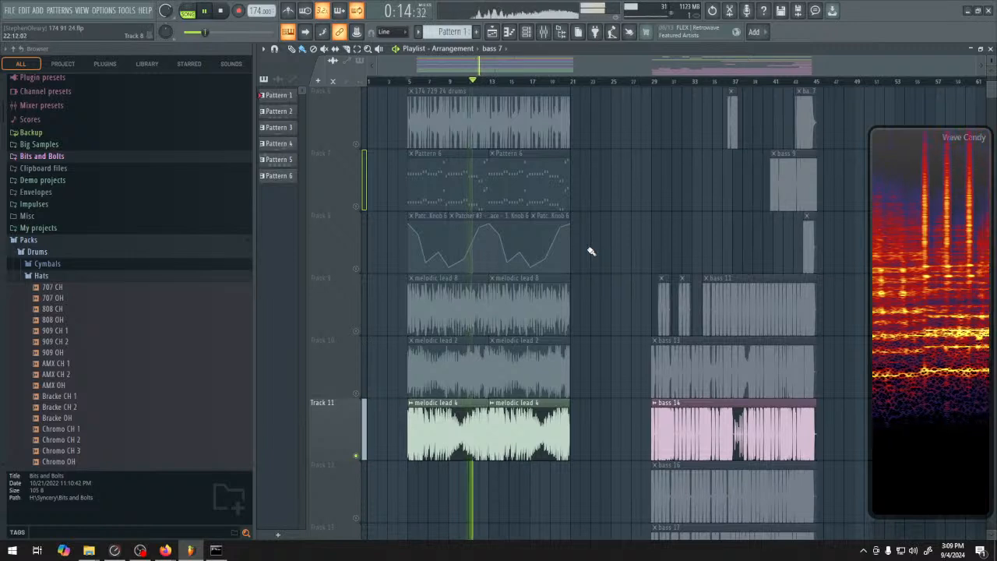
{"action": "key", "text": "space"}
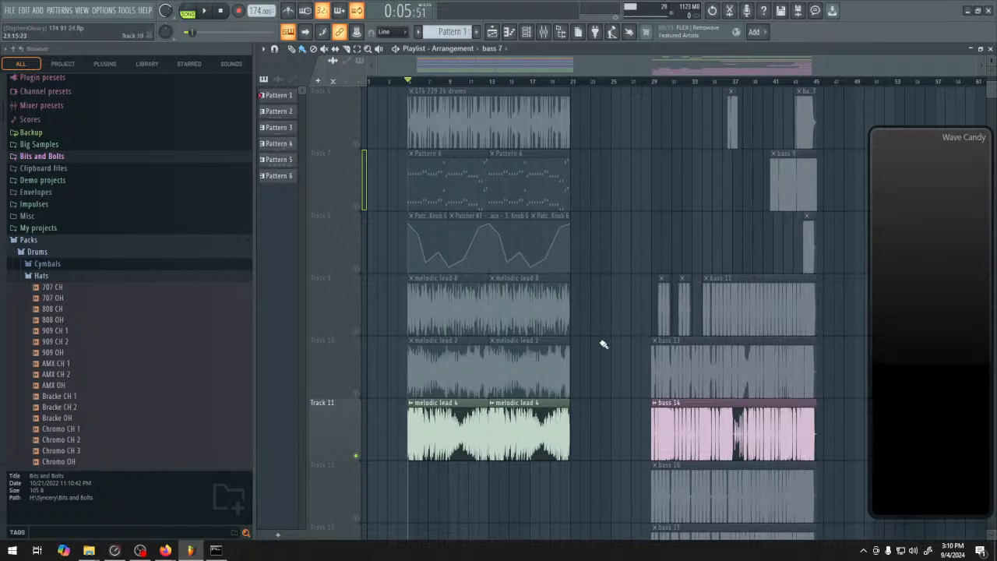
Enable all playlist tracks again and play the full arrangement from bar 5
{"action": "scroll", "coordinate": [329, 239], "scroll_direction": "up", "scroll_amount": 5}
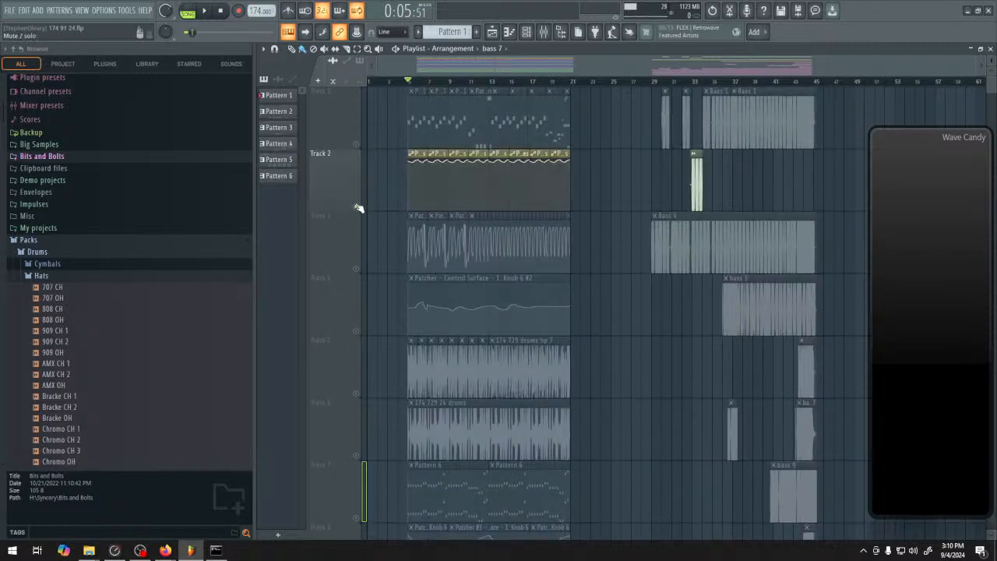
{"action": "key", "text": "space"}
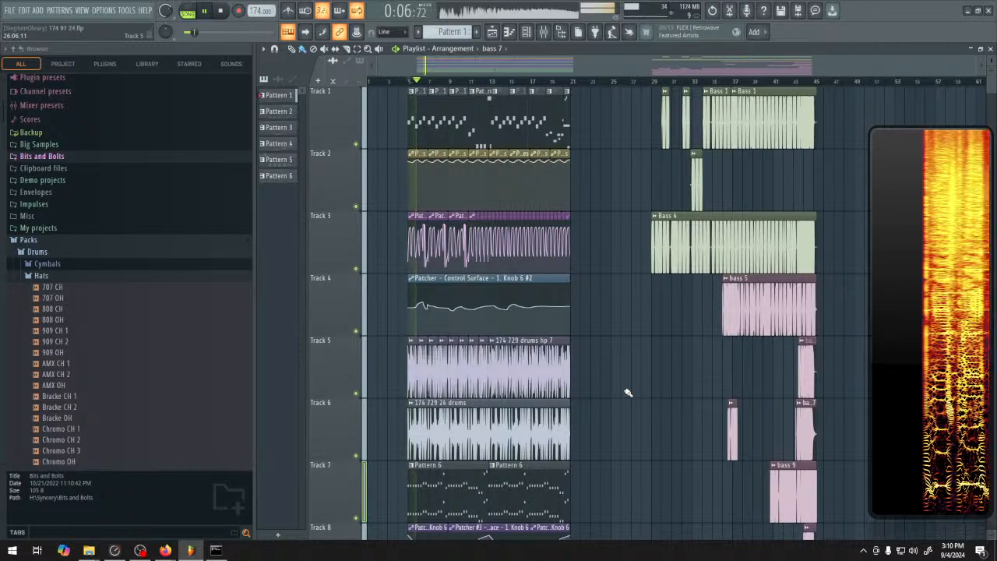
{"action": "scroll", "coordinate": [628, 392], "scroll_direction": "down", "scroll_amount": 7}
{"action": "scroll", "coordinate": [601, 379], "scroll_direction": "up", "scroll_amount": 1}
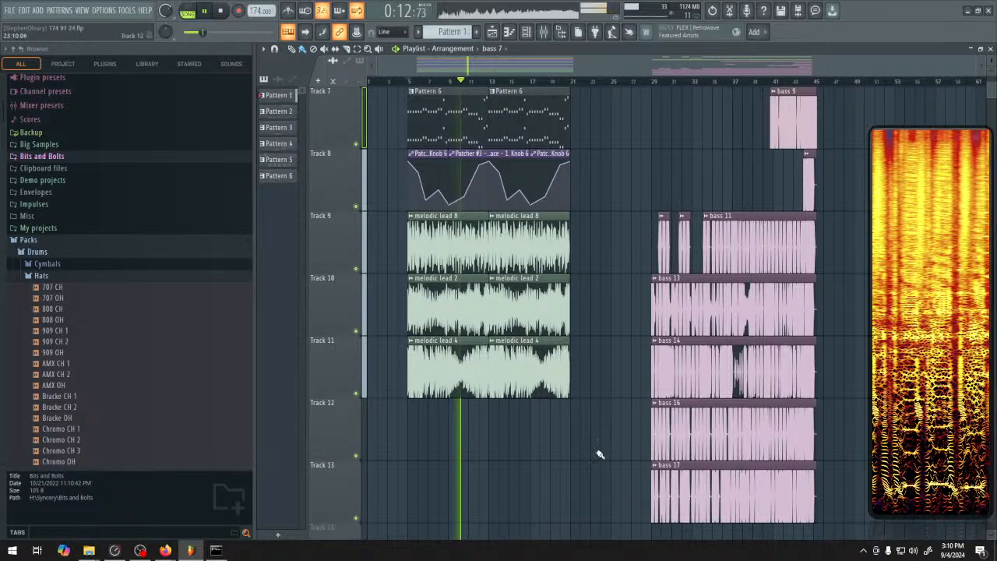
Mute Tracks 7 and 8 during playback, listen to the rest of the first section, and stop
{"action": "left_click", "coordinate": [356, 146]}
{"action": "left_click", "coordinate": [357, 153]}
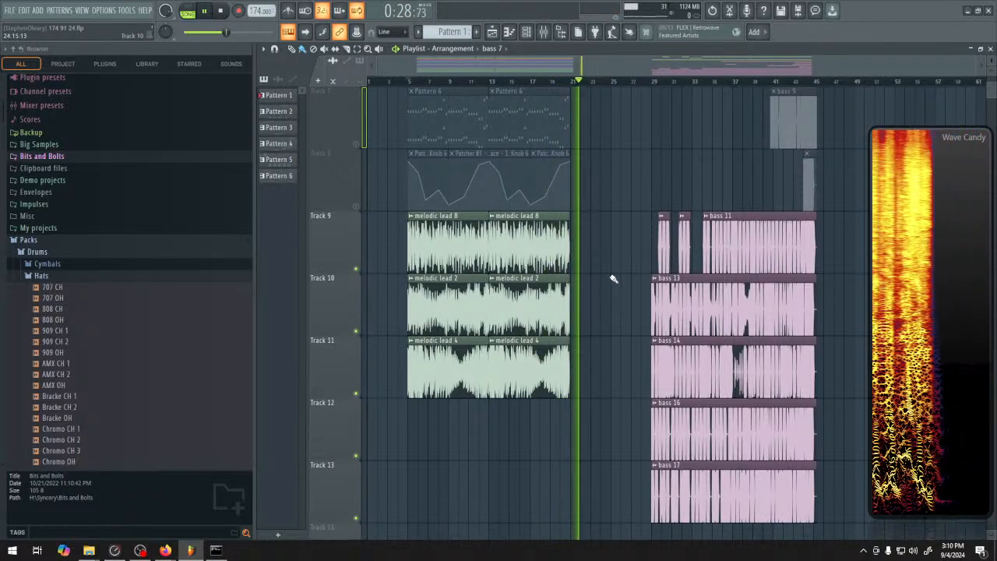
{"action": "key", "text": "space"}
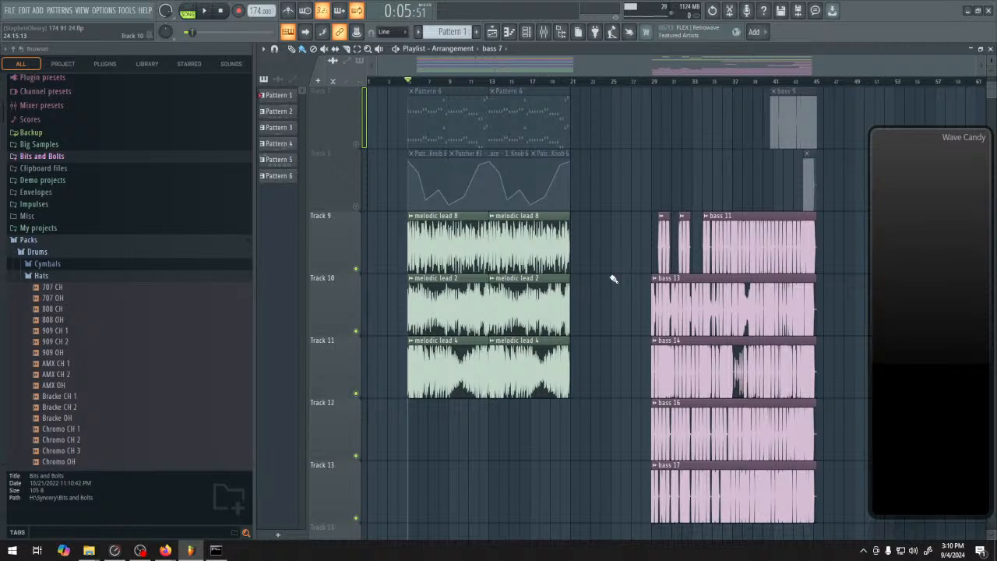
Reduce the playlist track height to view all thirteen used tracks together
{"action": "left_click_drag", "start_coordinate": [614, 279], "coordinate": [595, 292]}
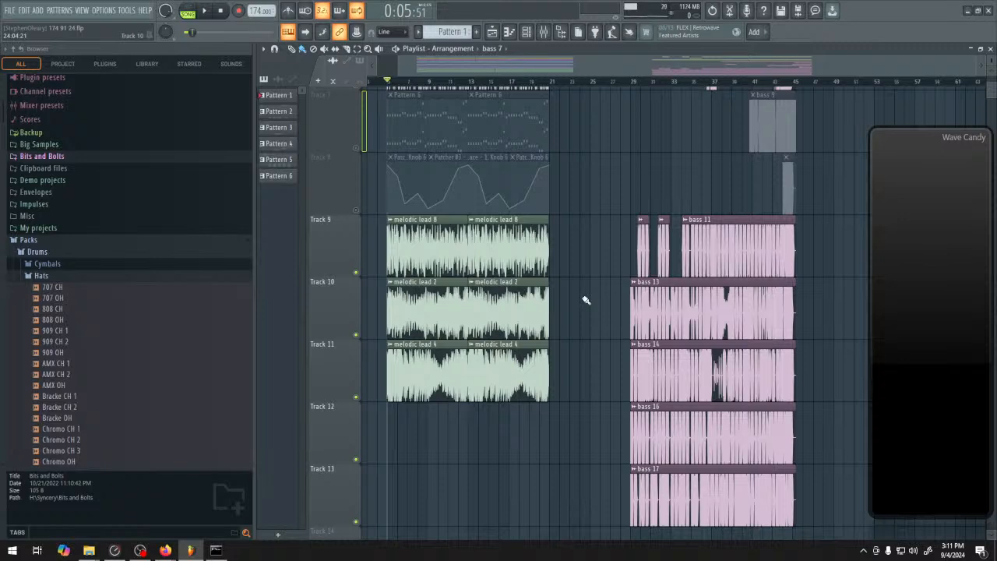
{"action": "scroll", "coordinate": [586, 300], "scroll_direction": "up", "scroll_amount": 5}
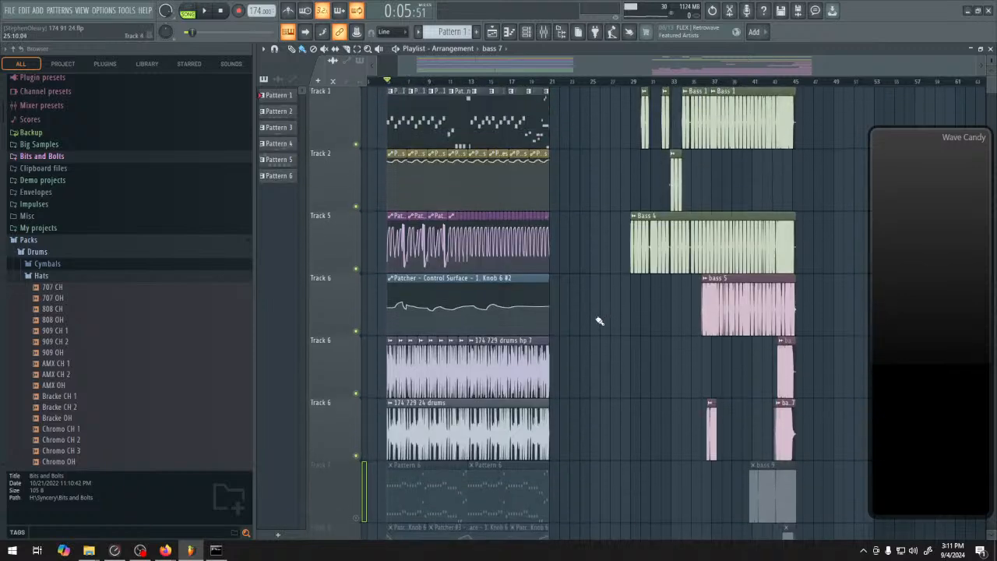
{"action": "left_click_drag", "start_coordinate": [992, 70], "coordinate": [991, 59]}
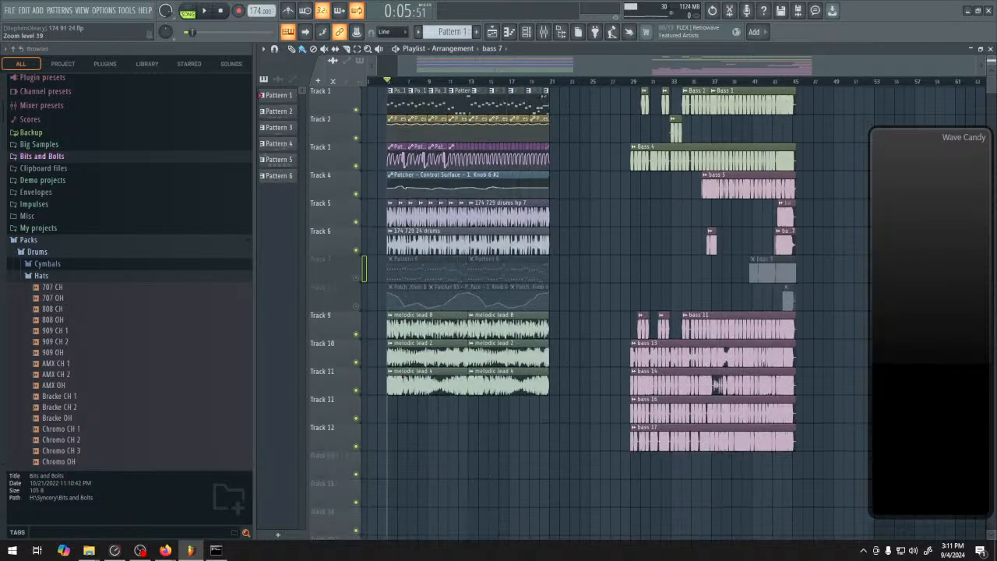
{"action": "left_click_drag", "start_coordinate": [707, 189], "coordinate": [729, 259]}
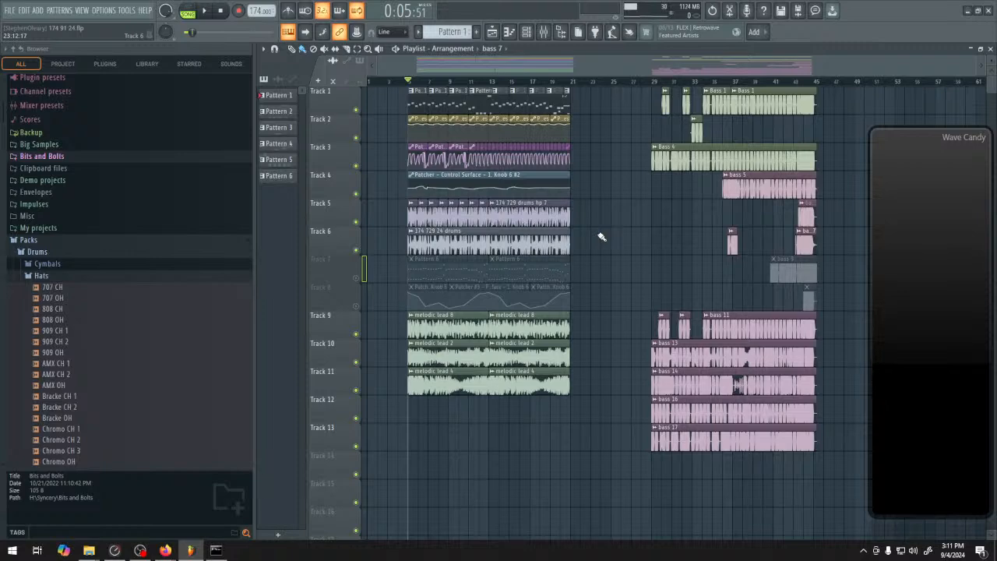
Switch to ComfyUI in Firefox and review the Git, Pre-built Packages, ComfyUI-Manager and Hugging Face model pages before returning to the workflow
{"action": "left_click", "coordinate": [165, 551]}
{"action": "left_click", "coordinate": [142, 499]}
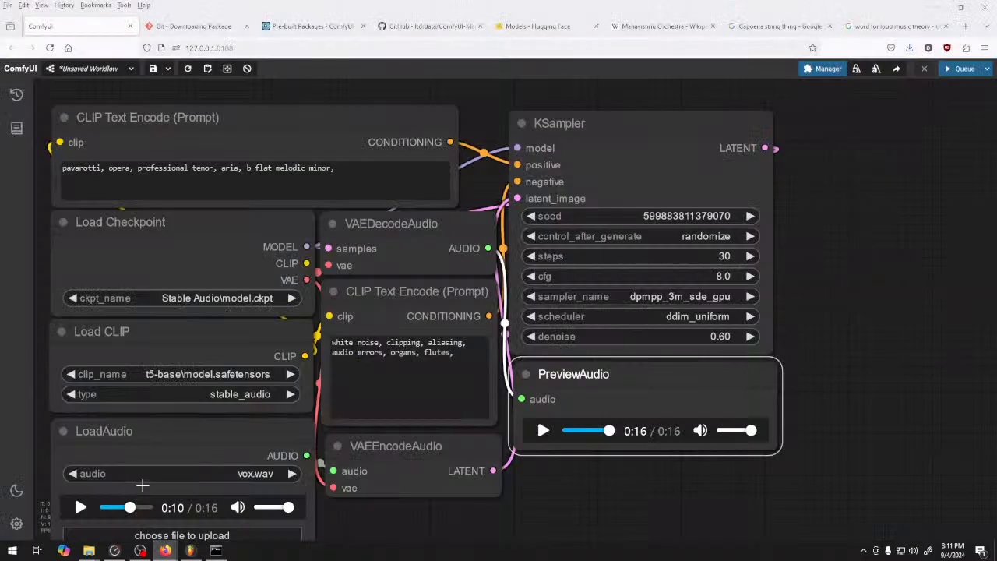
{"action": "left_click_drag", "start_coordinate": [832, 334], "coordinate": [820, 313]}
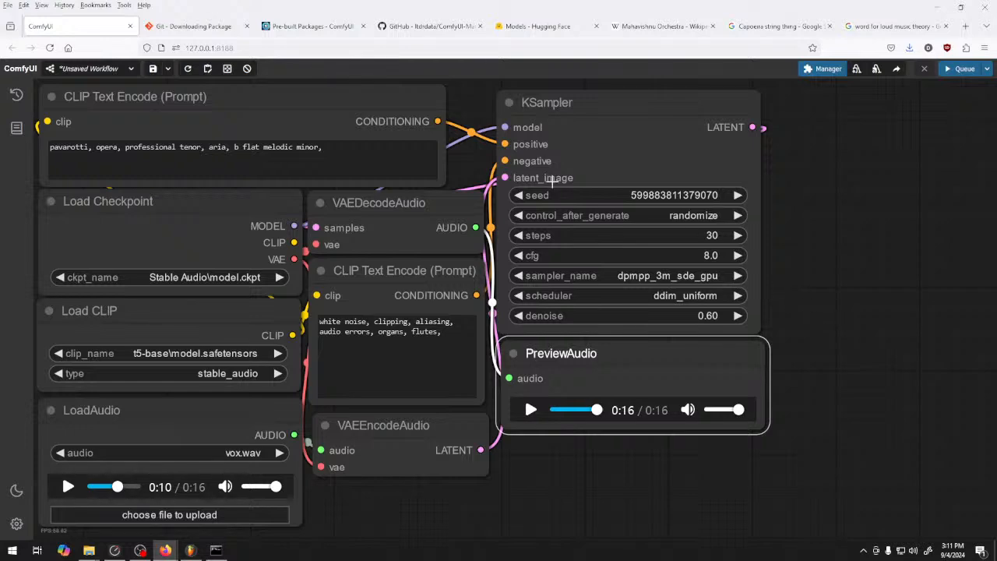
{"action": "left_click", "coordinate": [191, 28]}
{"action": "left_click", "coordinate": [320, 27]}
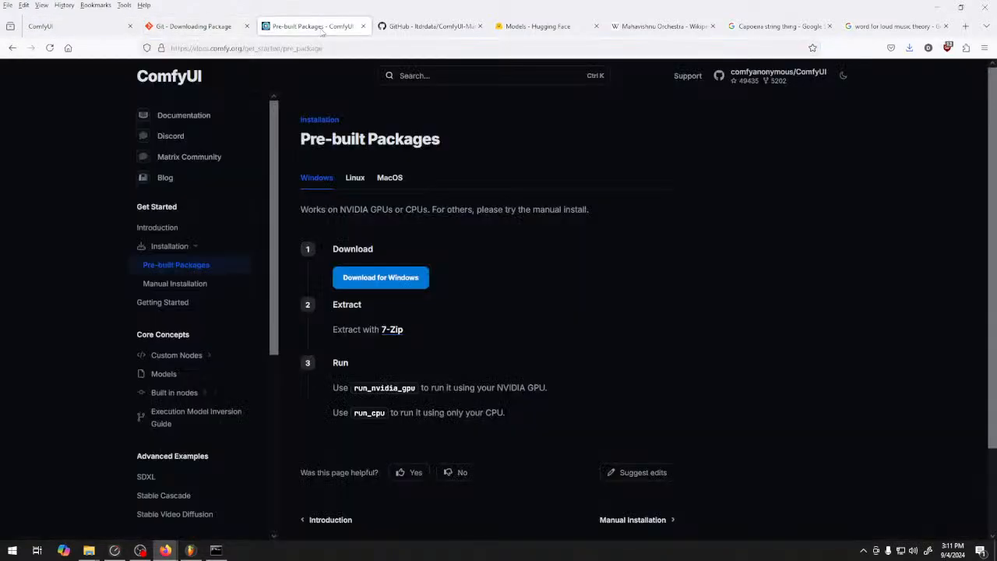
{"action": "left_click", "coordinate": [430, 28]}
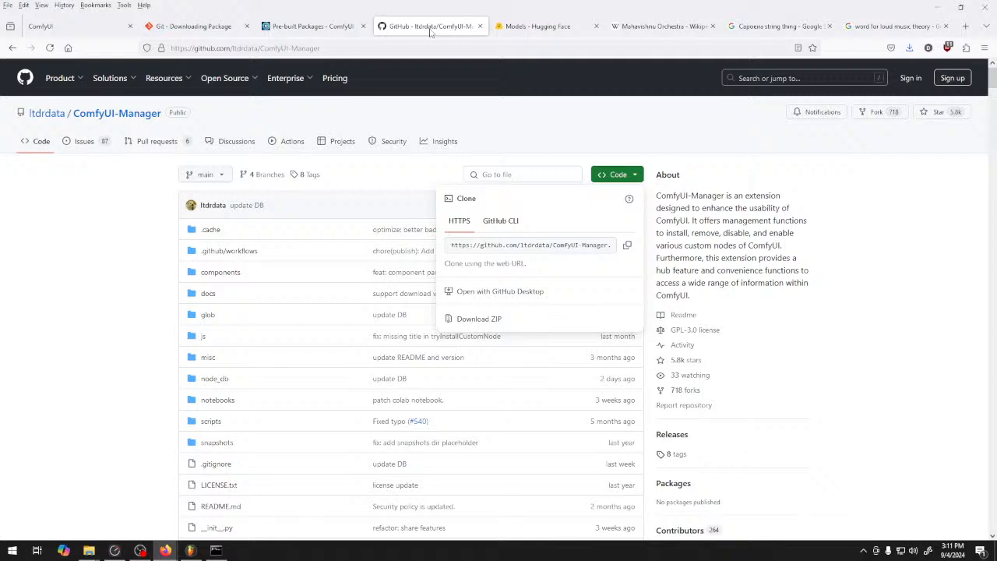
{"action": "left_click", "coordinate": [544, 29]}
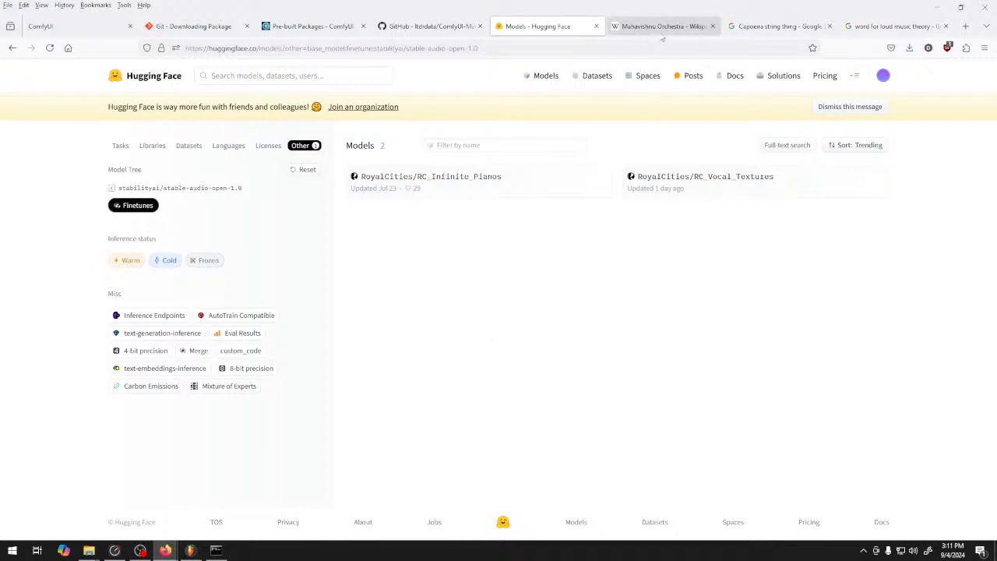
{"action": "left_click", "coordinate": [71, 26]}
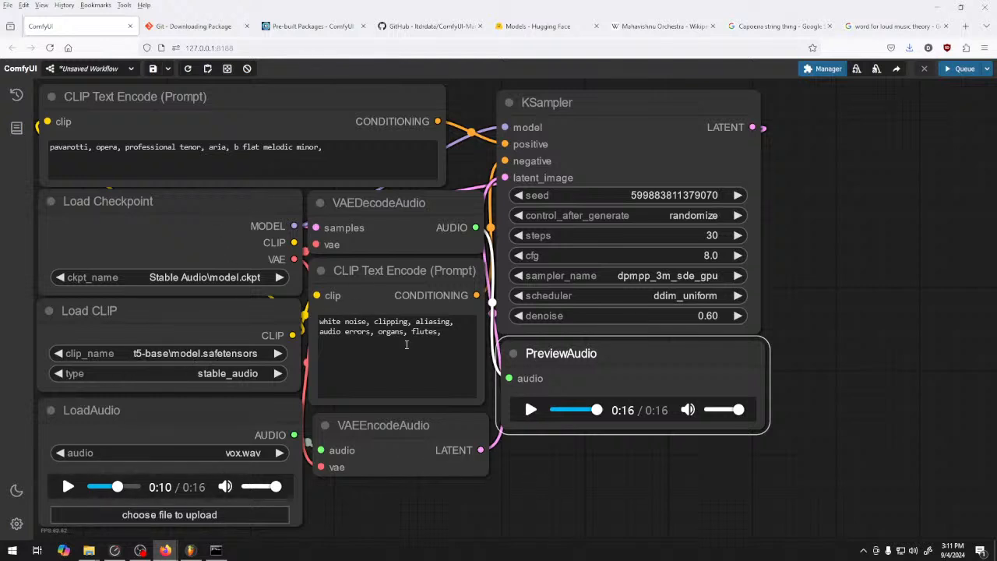
Look over the custom node list and its filter in ComfyUI Manager's Custom Nodes Manager, and close the list
{"action": "right_click", "coordinate": [553, 463]}
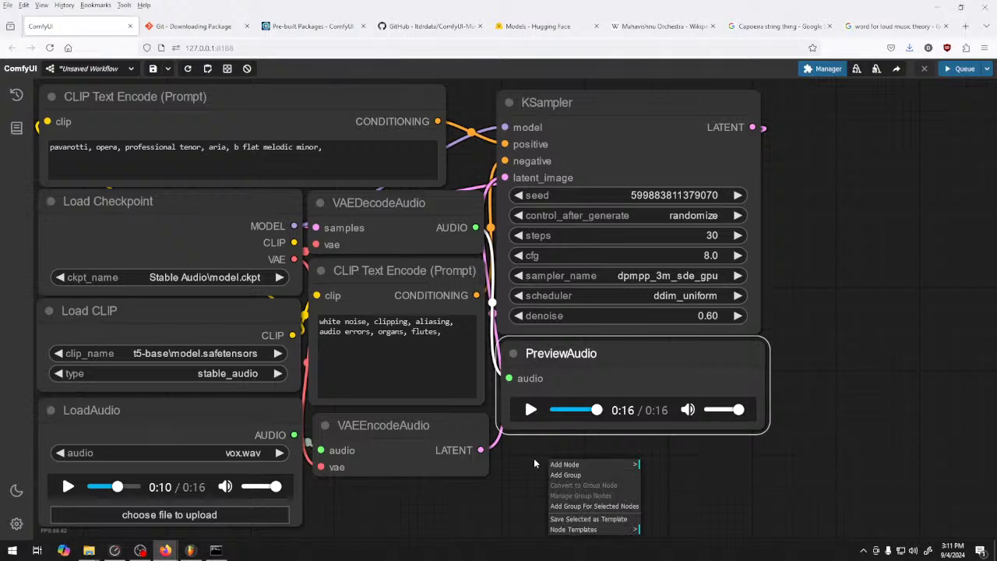
{"action": "left_click", "coordinate": [534, 458]}
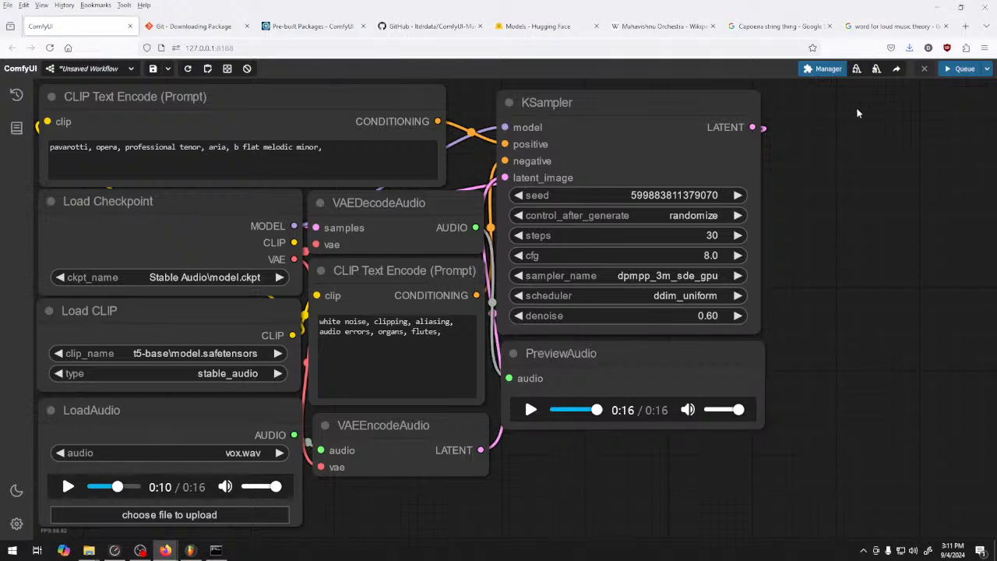
{"action": "left_click", "coordinate": [821, 71]}
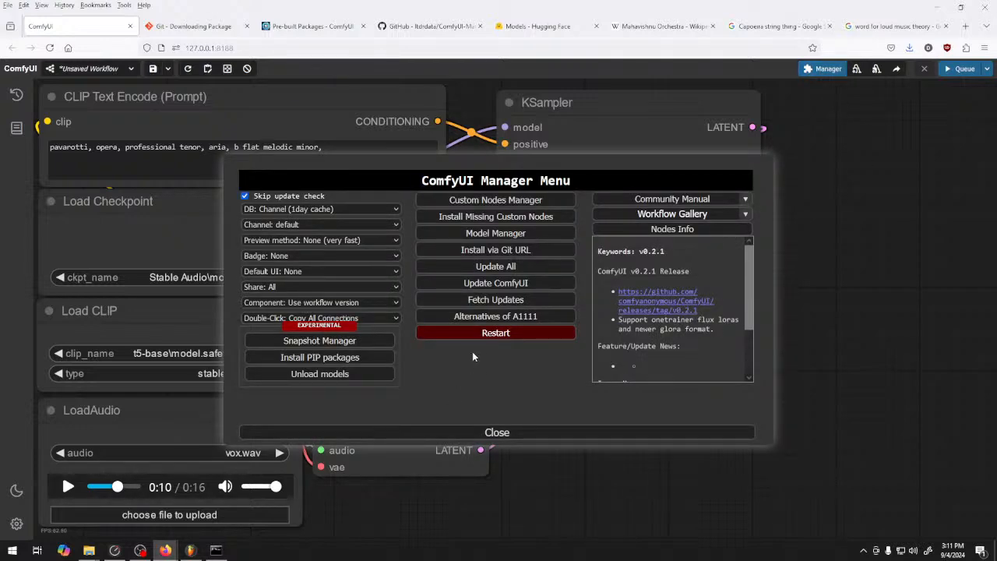
{"action": "left_click", "coordinate": [511, 201]}
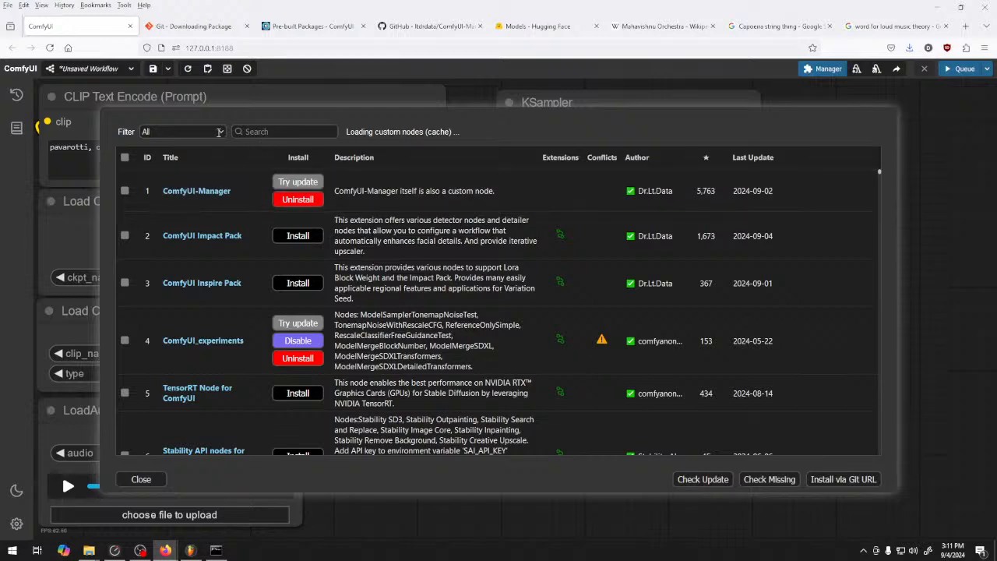
{"action": "left_click", "coordinate": [178, 131]}
{"action": "left_click", "coordinate": [177, 131]}
{"action": "left_click", "coordinate": [165, 480]}
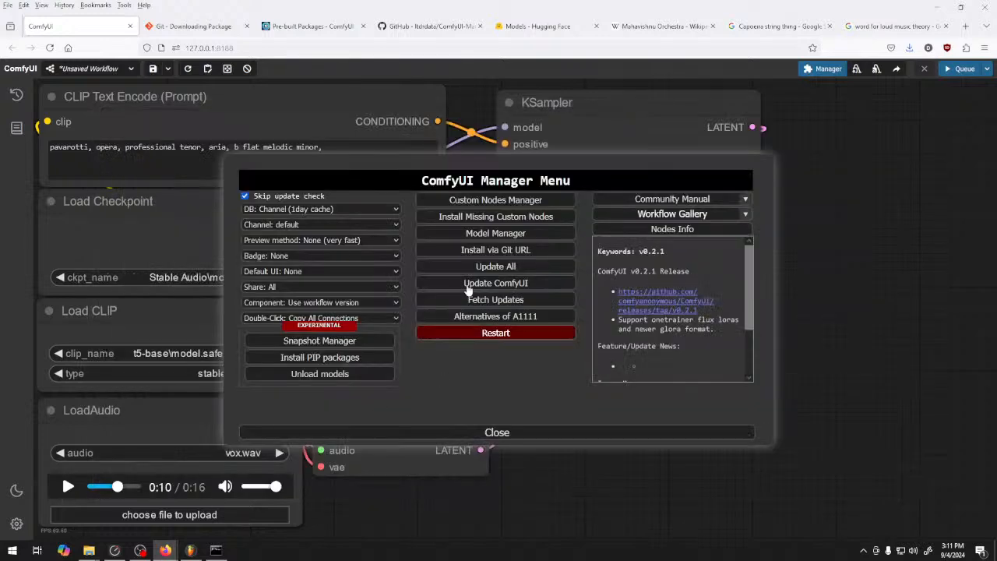
Open the Model Manager and filter the models by base t5-base to find the Stable Audio text encoder
{"action": "left_click", "coordinate": [510, 233]}
{"action": "left_click", "coordinate": [355, 132]}
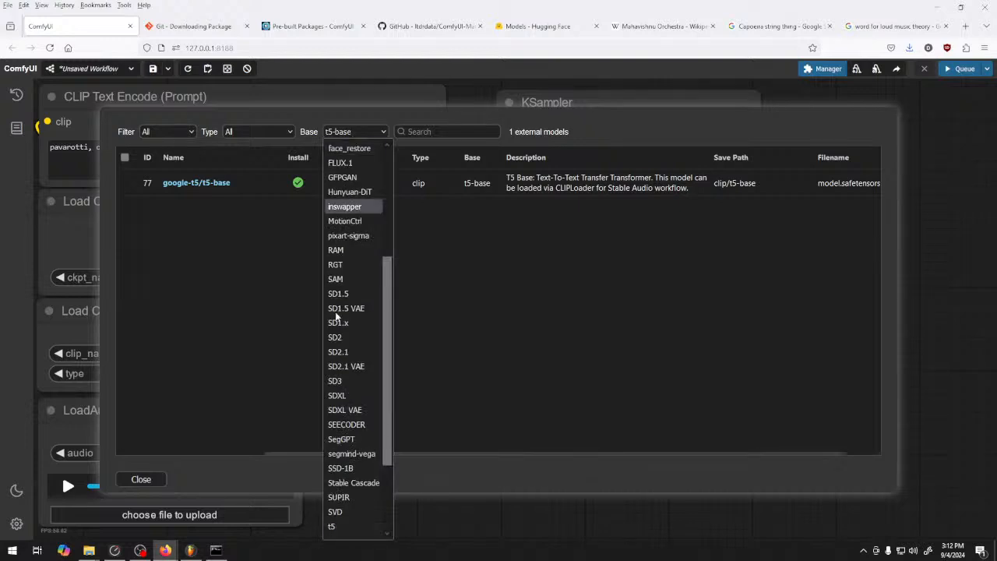
{"action": "scroll", "coordinate": [350, 356], "scroll_direction": "down", "scroll_amount": 5}
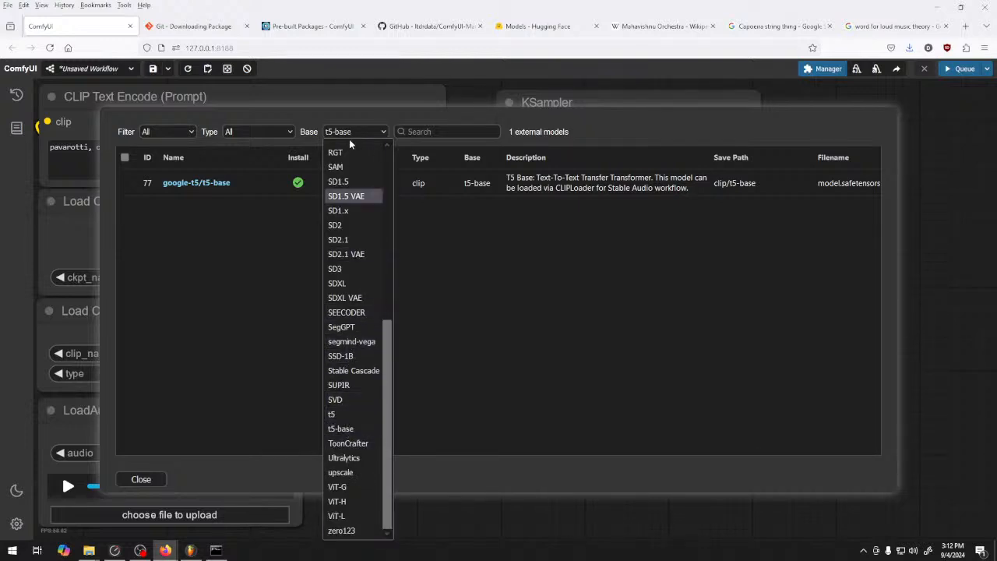
{"action": "left_click", "coordinate": [341, 440]}
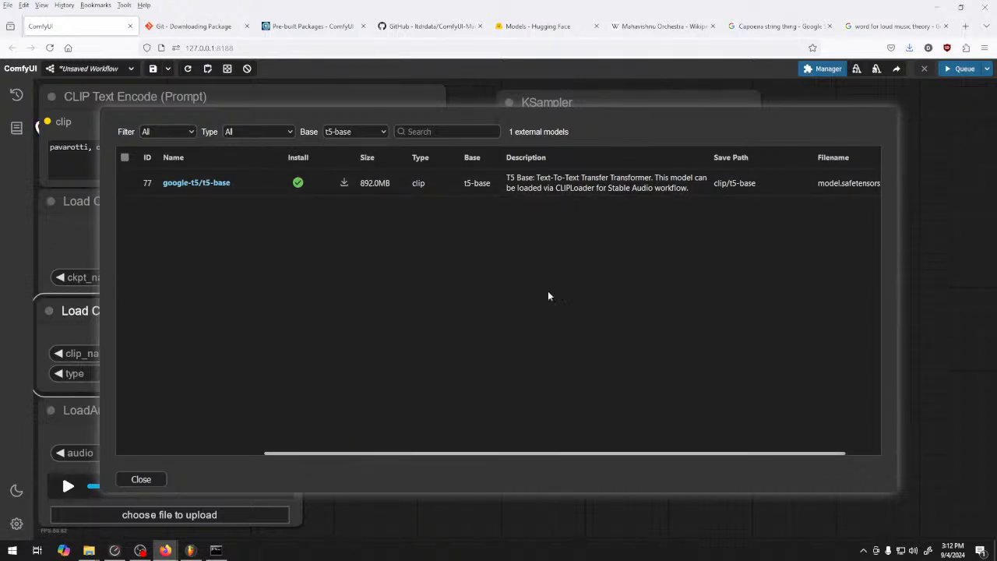
Close the Model Manager and the ComfyUI Manager Menu to return to the workflow
{"action": "left_click", "coordinate": [138, 479]}
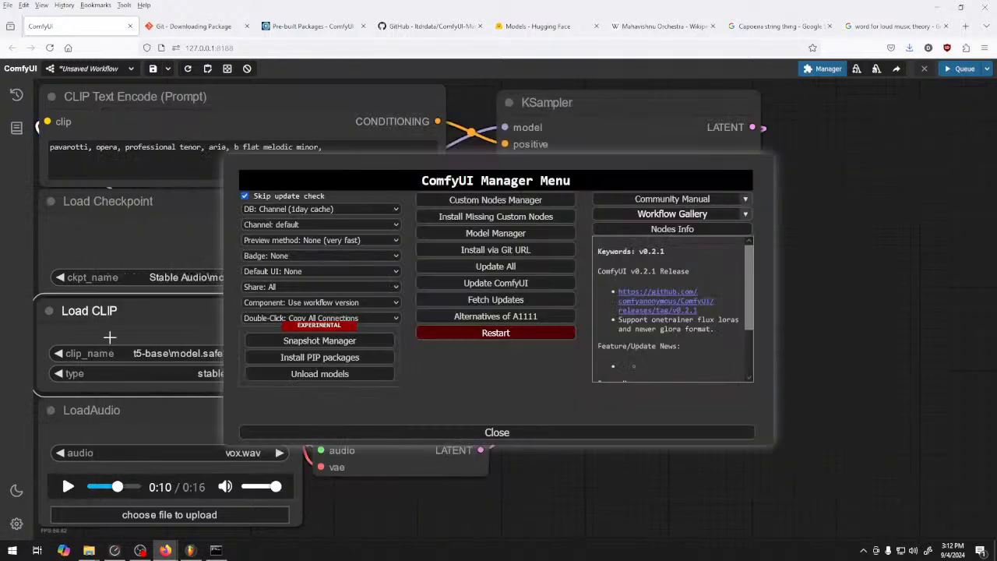
{"action": "left_click", "coordinate": [527, 433]}
Add a second Load CLIP node in the empty canvas area below the PreviewAudio node
{"action": "right_click", "coordinate": [541, 466]}
{"action": "mouse_move", "coordinate": [555, 467]}
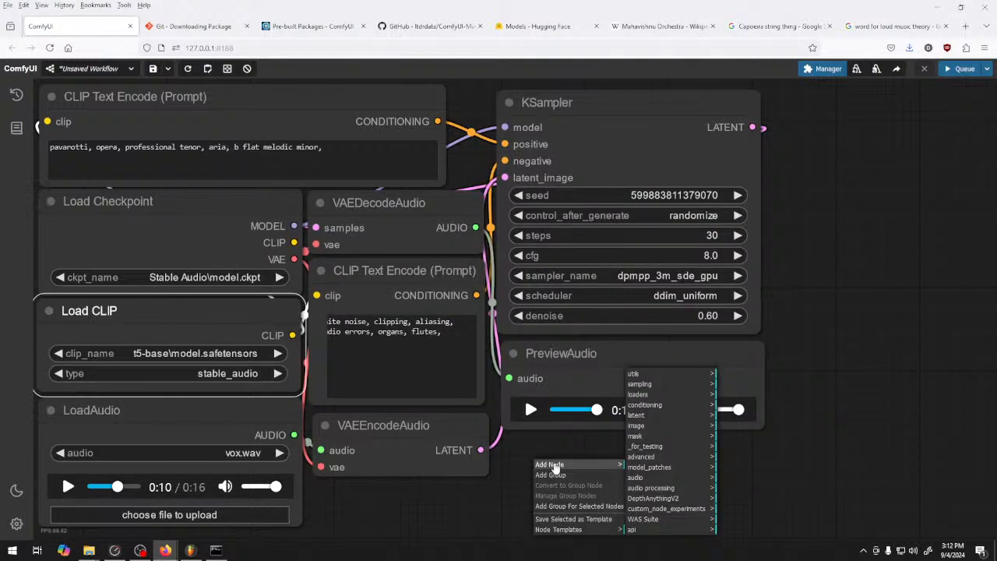
{"action": "left_click", "coordinate": [644, 457]}
{"action": "left_click", "coordinate": [731, 462]}
{"action": "left_click", "coordinate": [813, 475]}
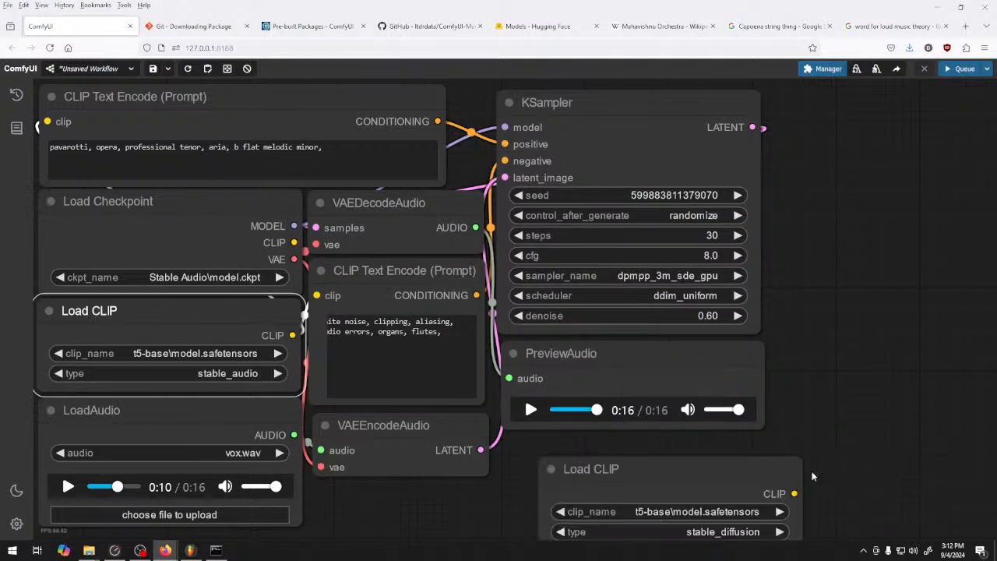
Set the new Load CLIP node's type to stable_audio and its clip_name to t5-base\model.safetensors
{"action": "left_click", "coordinate": [695, 503]}
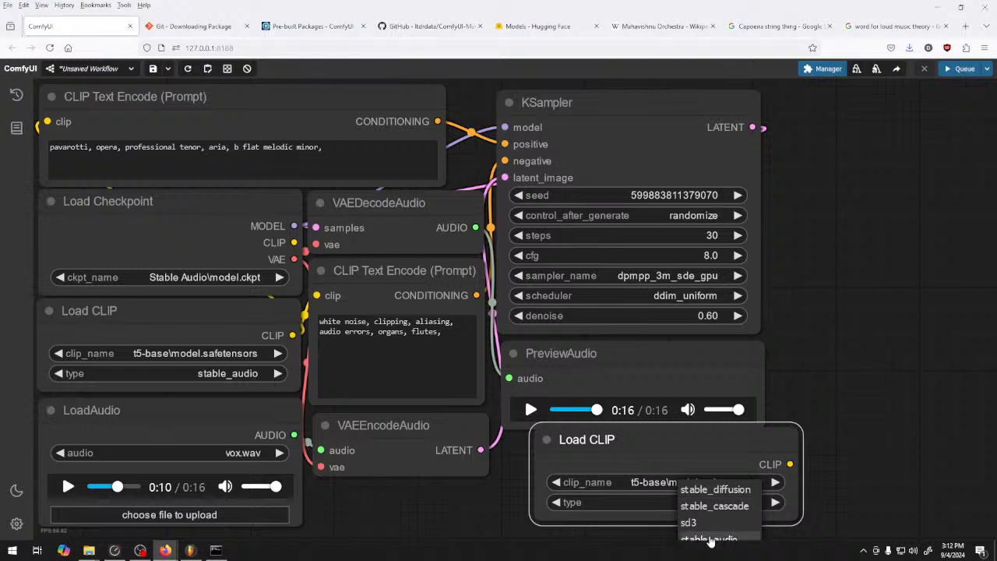
{"action": "left_click", "coordinate": [705, 537]}
{"action": "left_click", "coordinate": [692, 482]}
{"action": "left_click", "coordinate": [692, 476]}
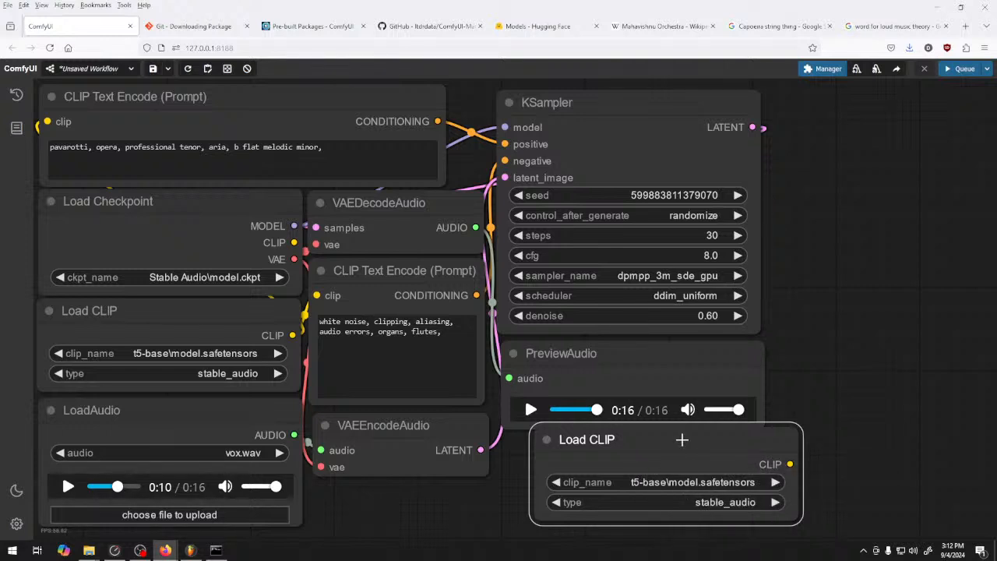
Remove the extra Load CLIP node below PreviewAudio from the workflow
{"action": "right_click", "coordinate": [667, 441]}
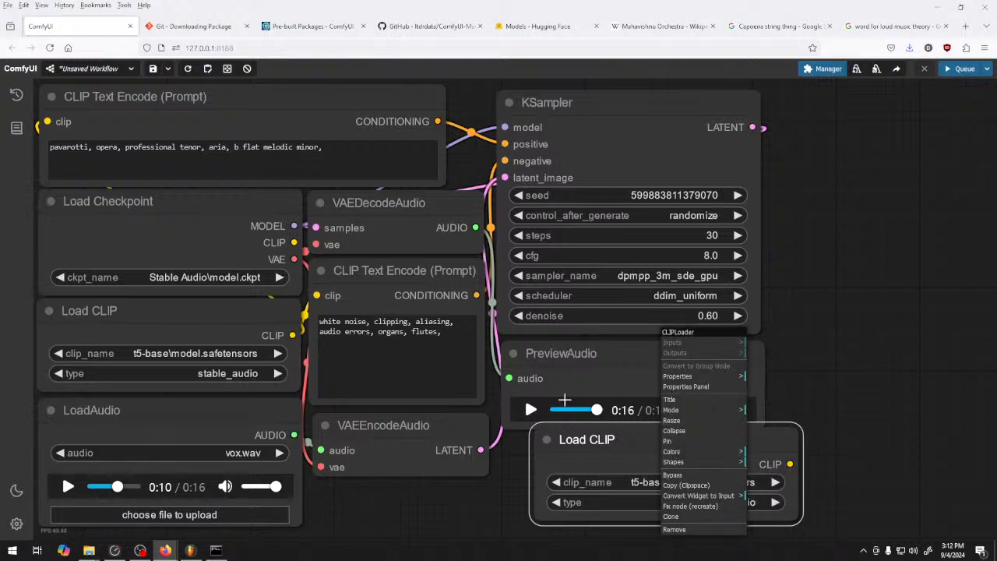
{"action": "right_click", "coordinate": [619, 441]}
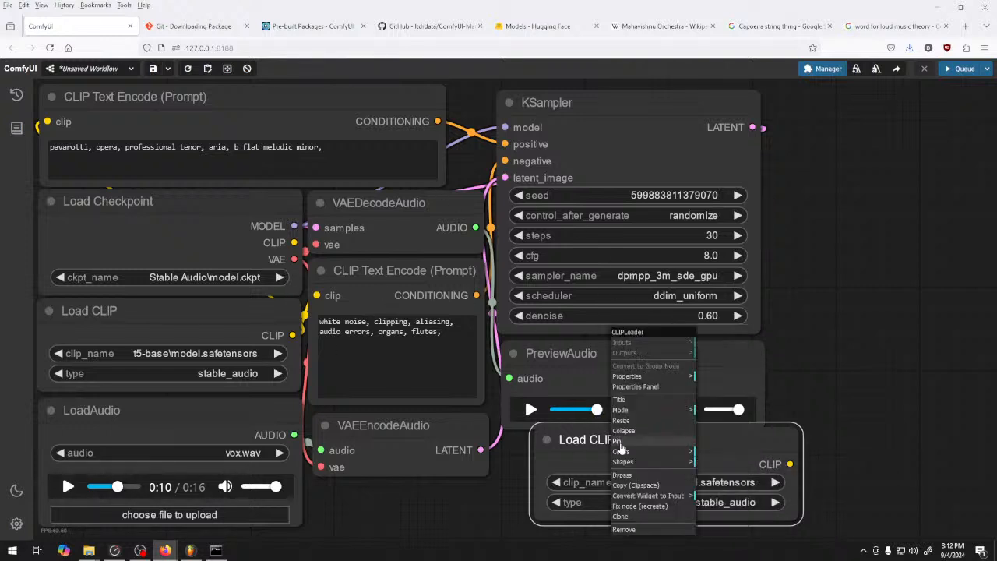
{"action": "left_click", "coordinate": [642, 530]}
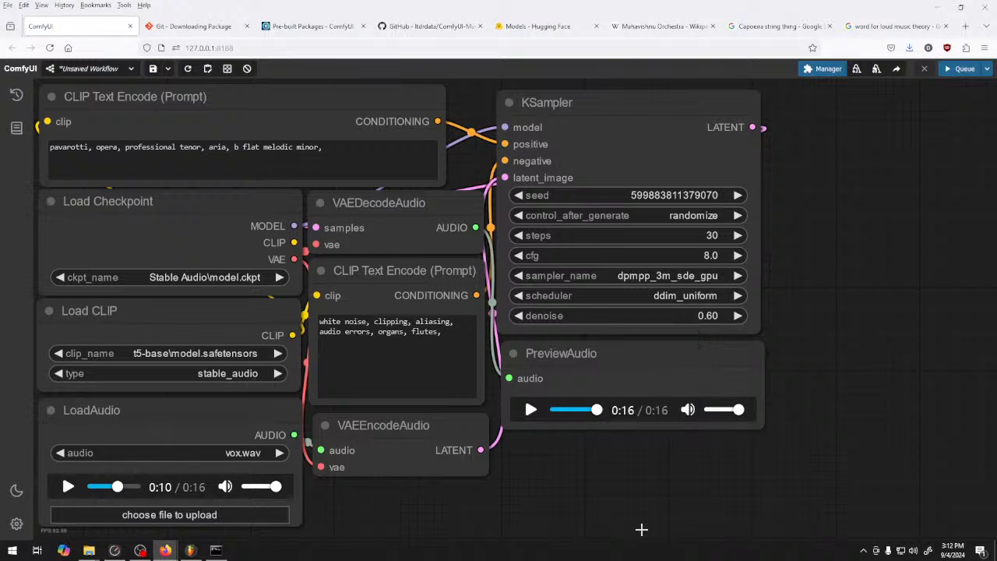